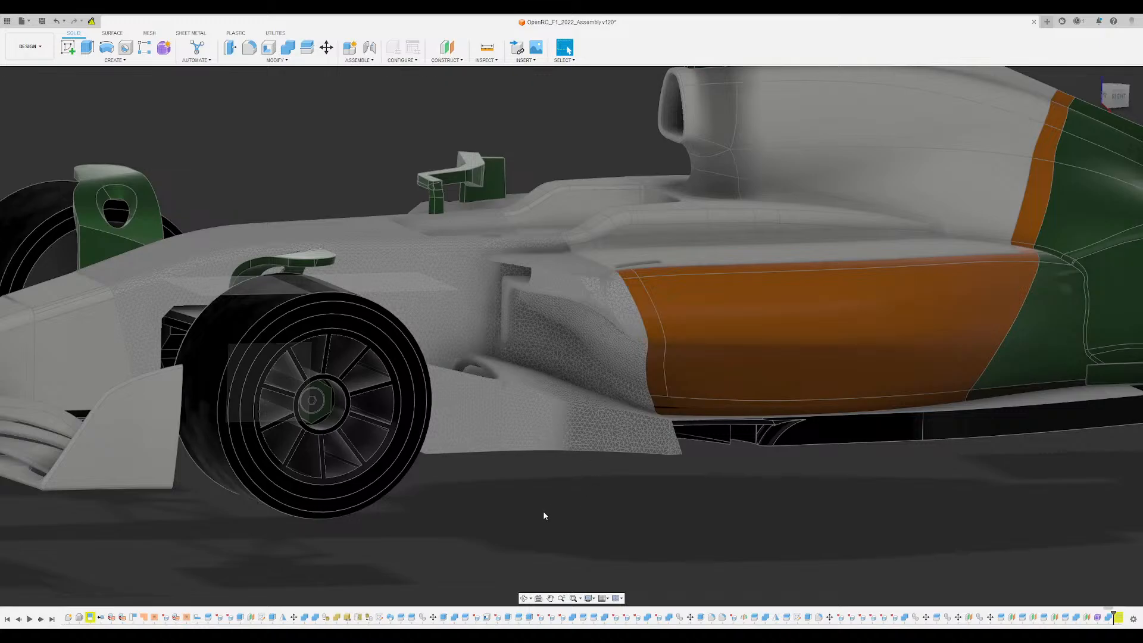
- Inspect the overall shape of the F1 car assembly from the side and from the home view
scroll(519, 505, down, 10)
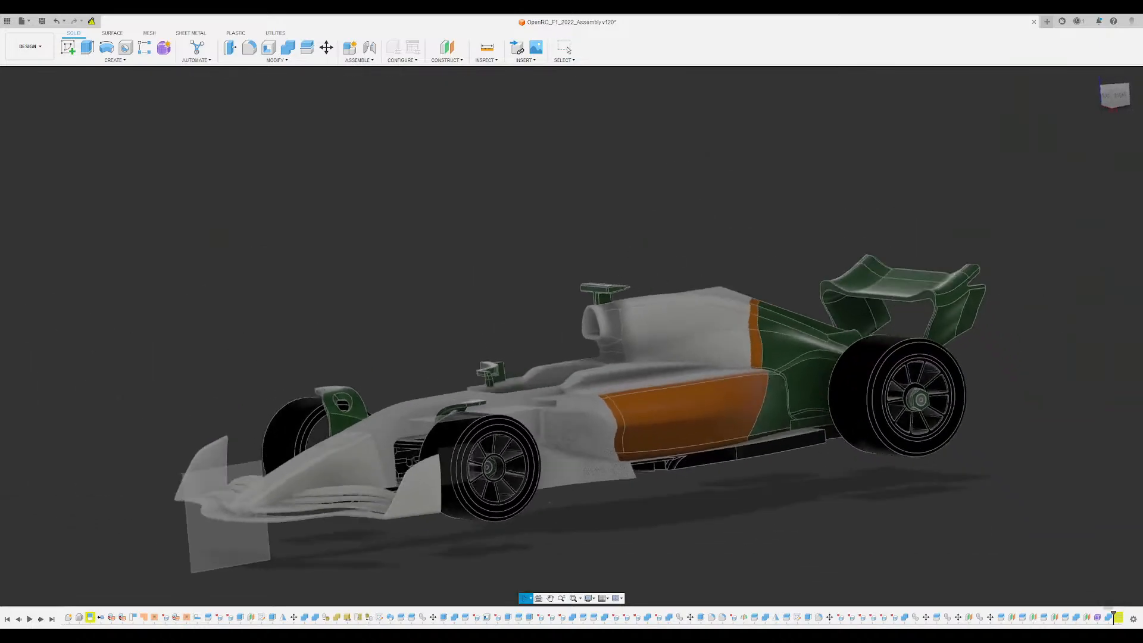
middle_drag(433, 243, 434, 198)
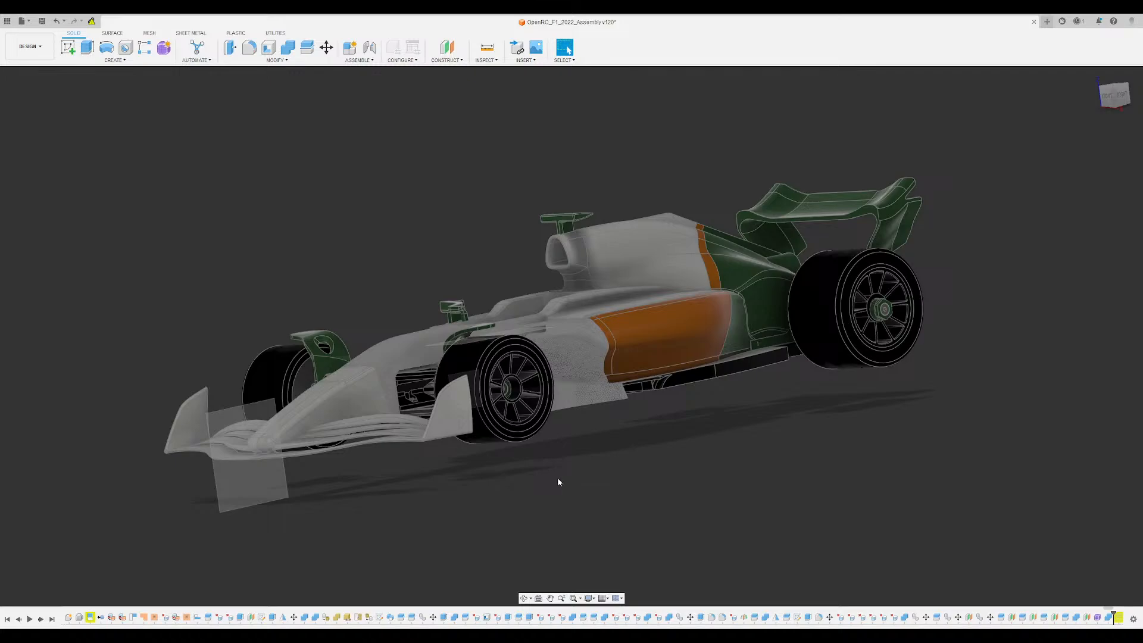
mouse_move(557, 477)
shift+middle_down()
mouse_move(518, 480)
mouse_move(564, 479)
shift+middle_up()
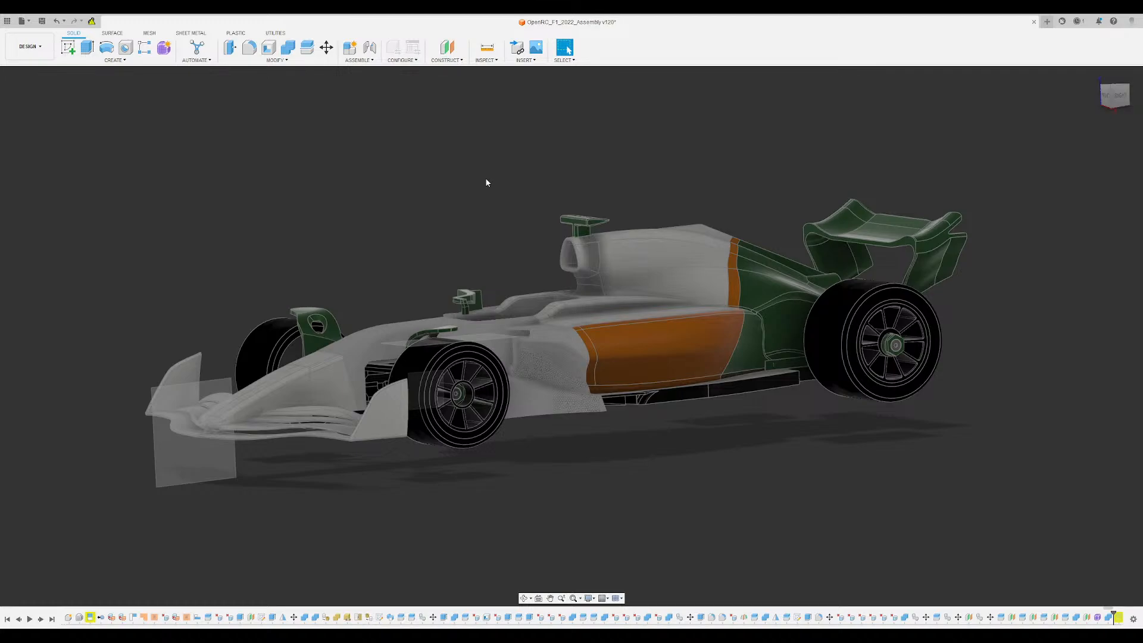
click(1094, 76)
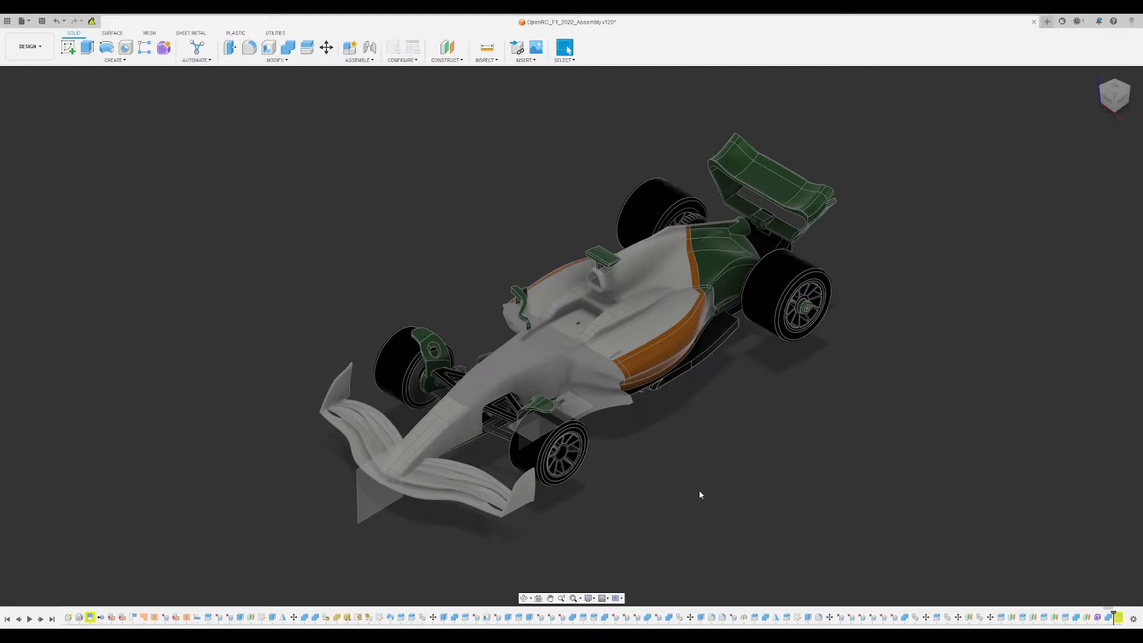
shift+middle_drag(699, 491, 660, 440)
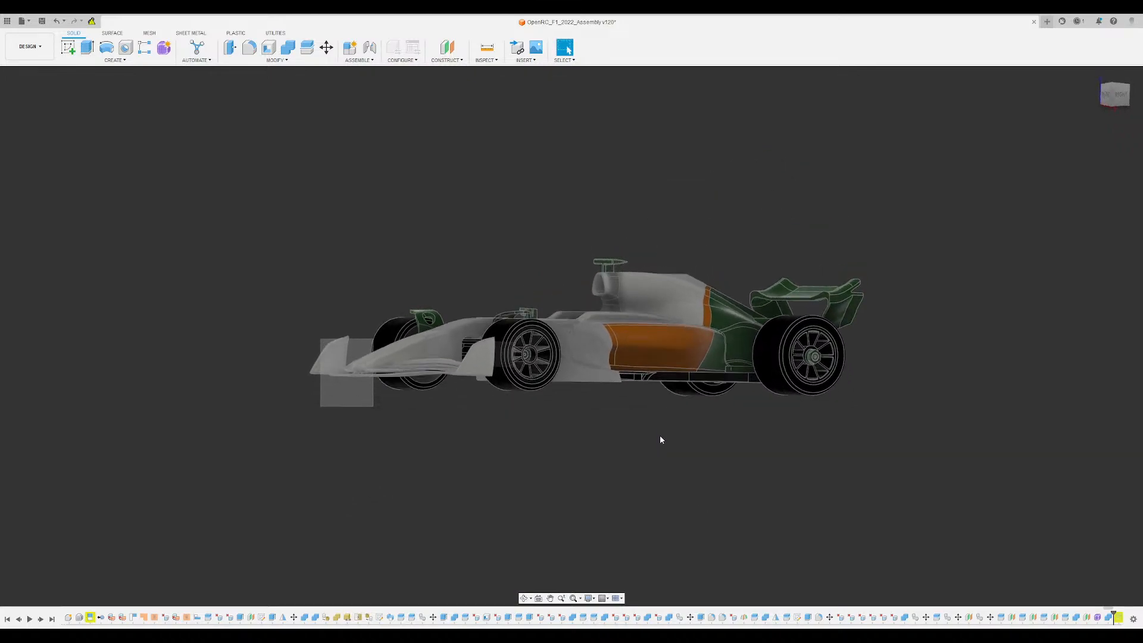
scroll(605, 412, up, 2)
scroll(577, 400, up, 1)
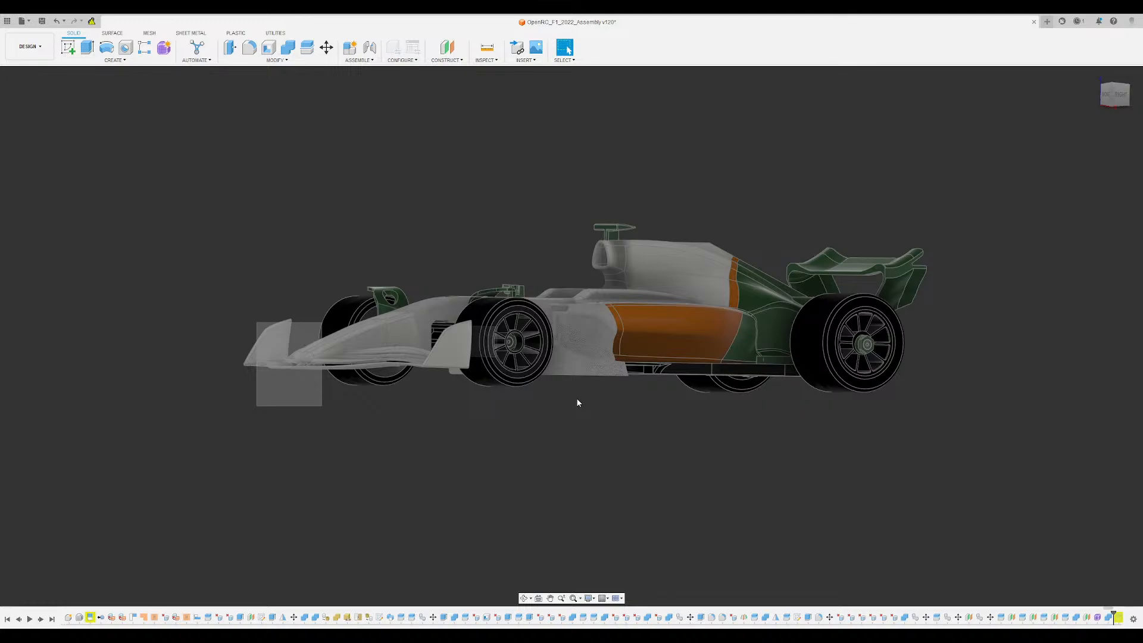
middle_drag(577, 398, 631, 479)
scroll(584, 419, up, 1)
shift+middle_drag(645, 406, 599, 416)
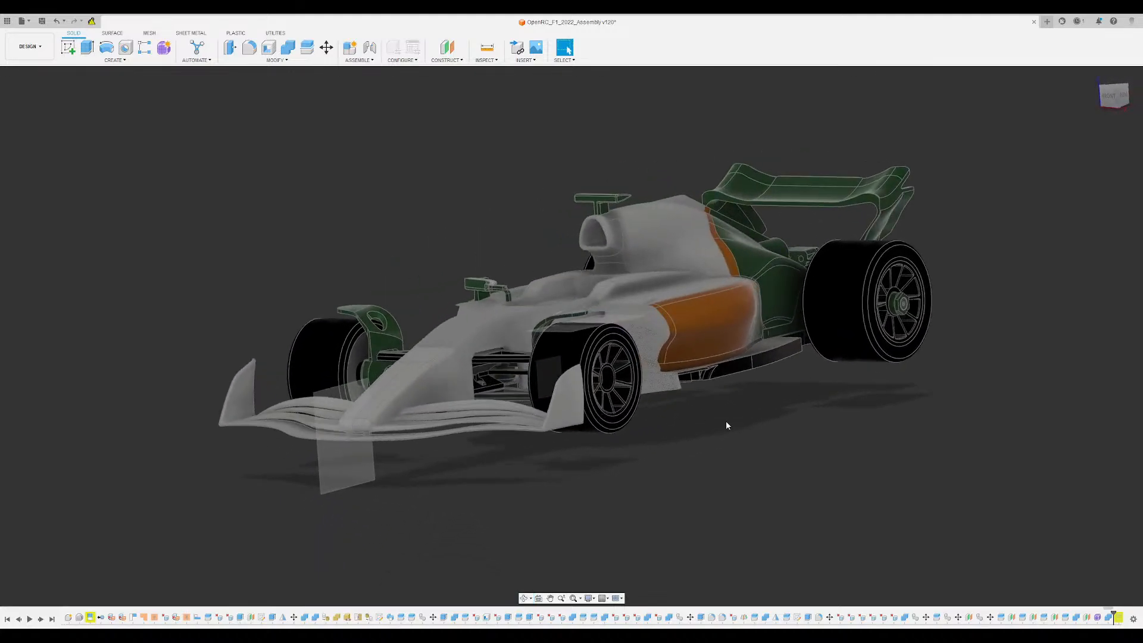
- Examine the car's nose, bodywork and rear wing from low and raised front three-quarter angles
scroll(724, 421, up, 2)
middle_drag(699, 419, 802, 443)
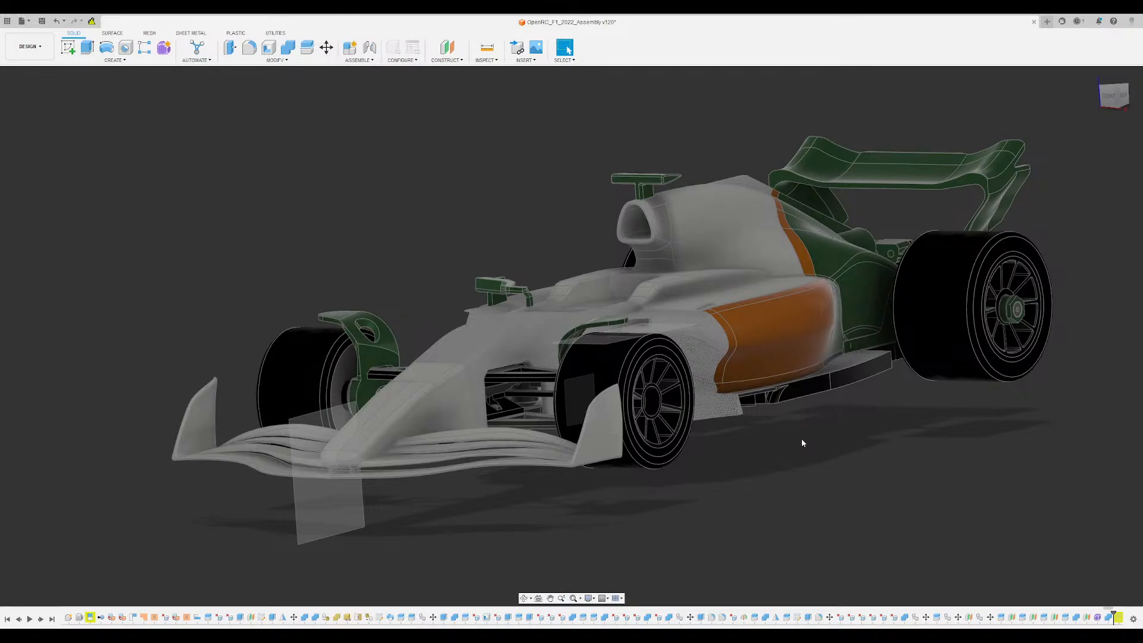
mouse_move(798, 462)
shift+middle_down()
mouse_move(774, 459)
mouse_move(767, 470)
mouse_move(784, 492)
mouse_move(773, 453)
mouse_move(846, 452)
mouse_move(780, 459)
shift+middle_up()
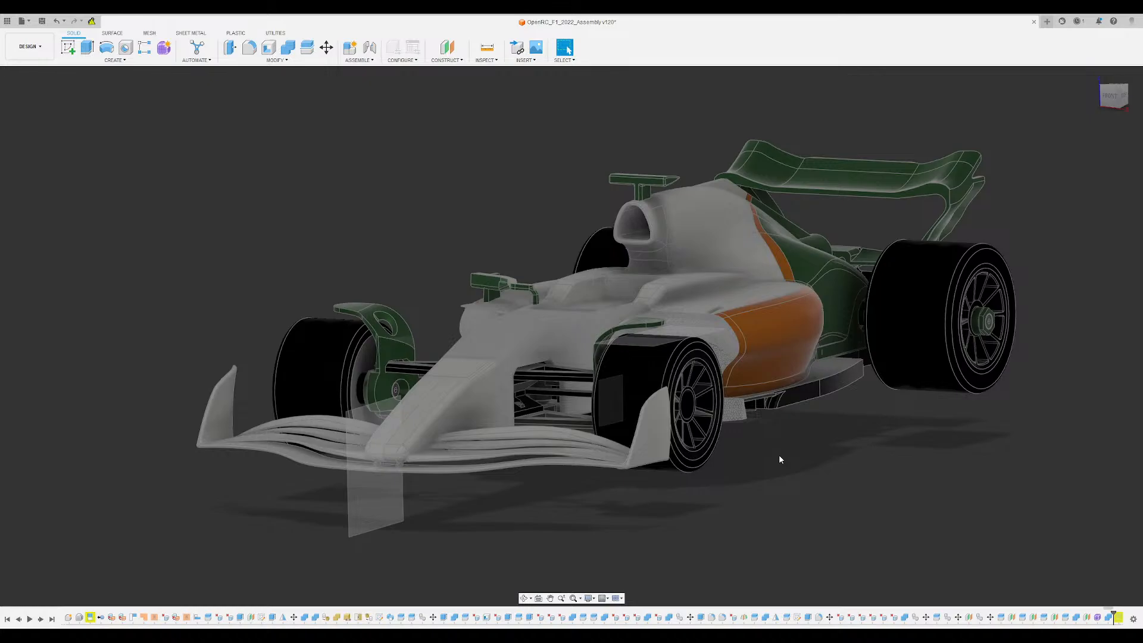
scroll(663, 301, up, 2)
mouse_move(796, 463)
shift+middle_down()
mouse_move(779, 476)
mouse_move(797, 471)
mouse_move(788, 484)
shift+middle_up()
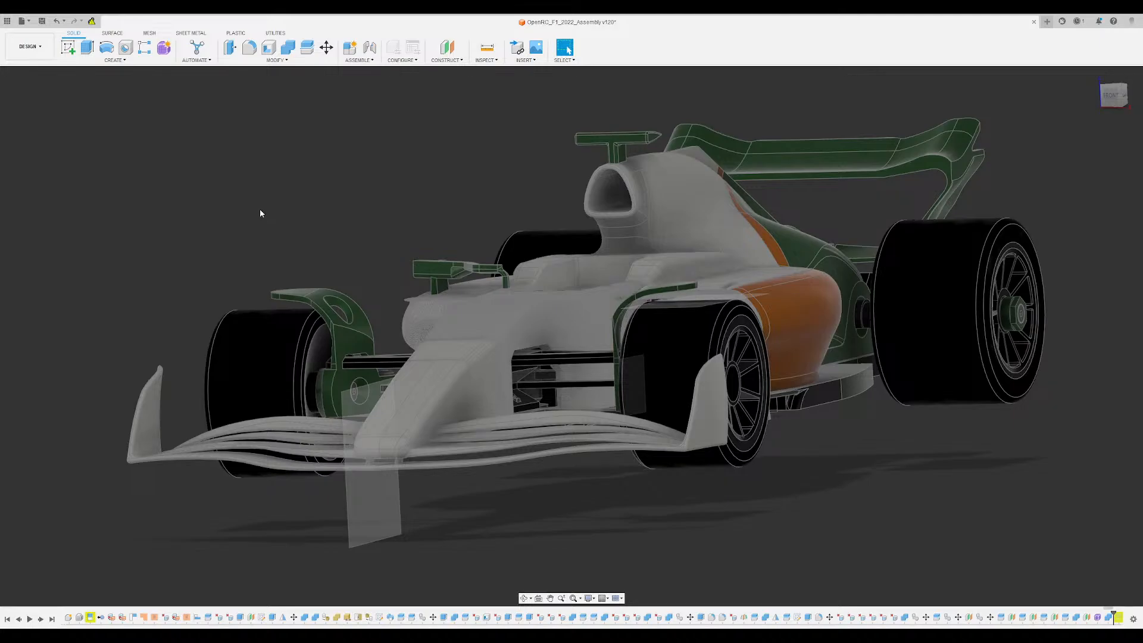
click(1120, 88)
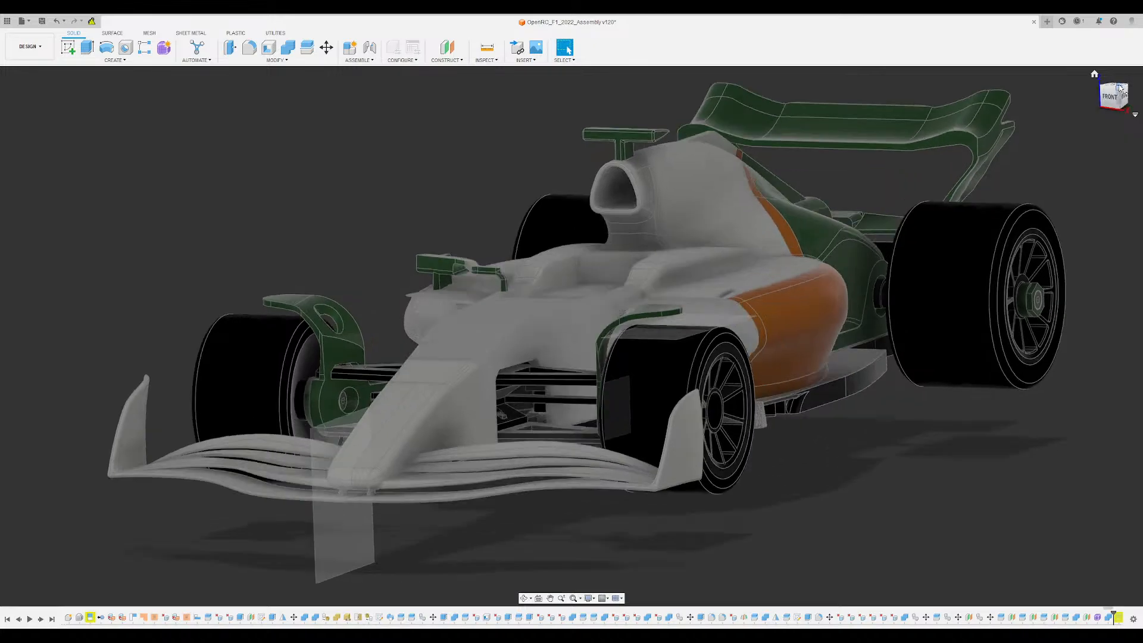
scroll(462, 404, down, 3)
middle_drag(465, 304, 464, 208)
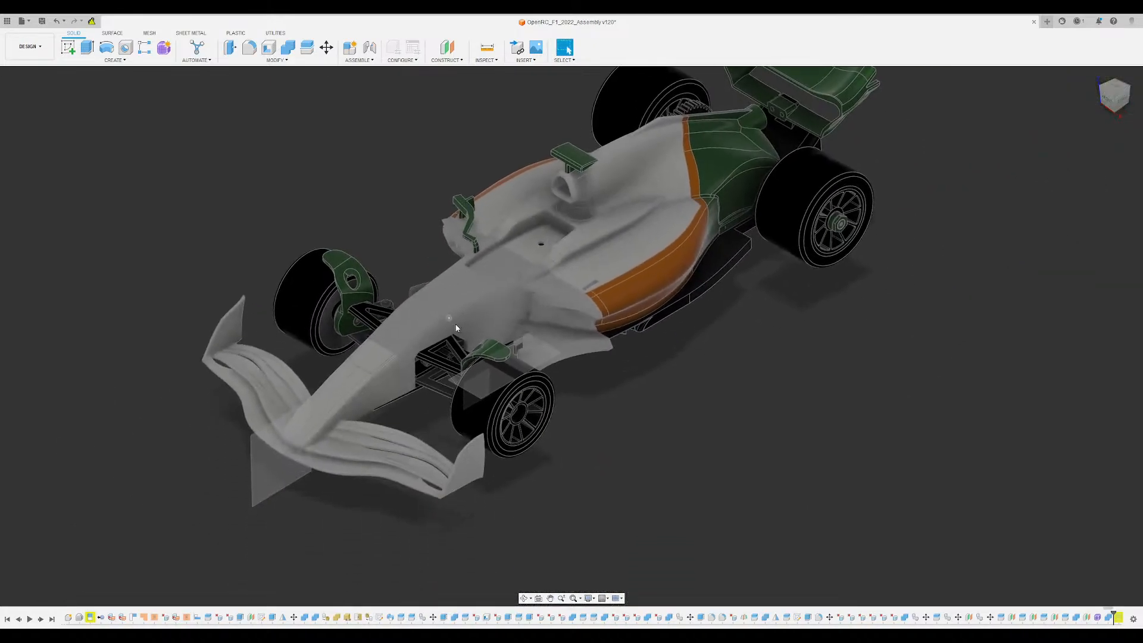
middle_drag(647, 331, 720, 393)
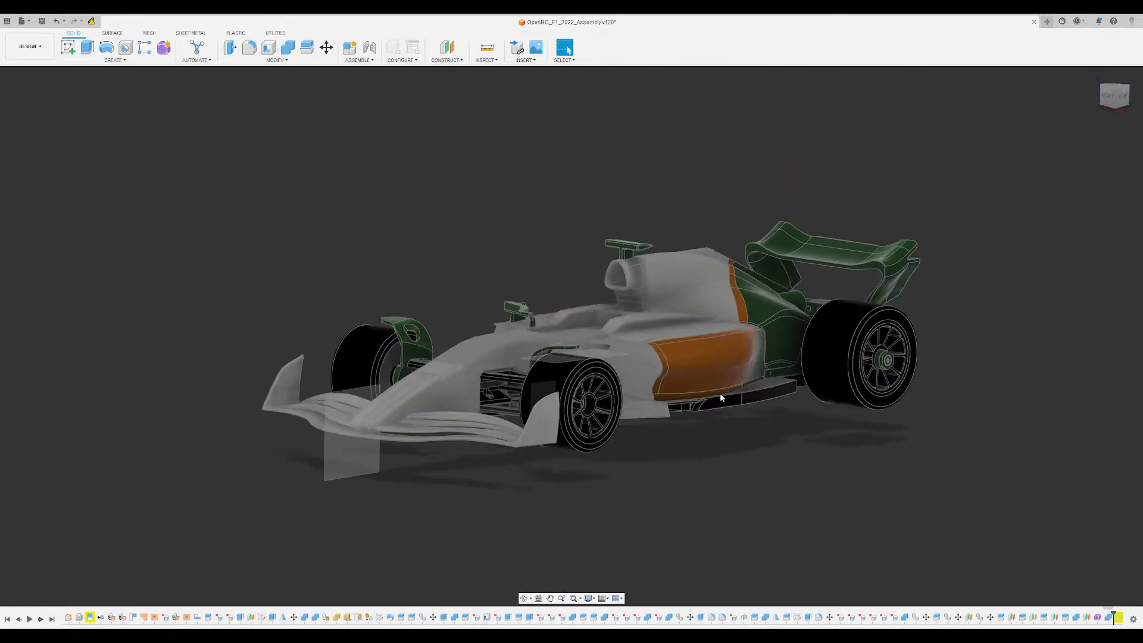
scroll(627, 431, up, 3)
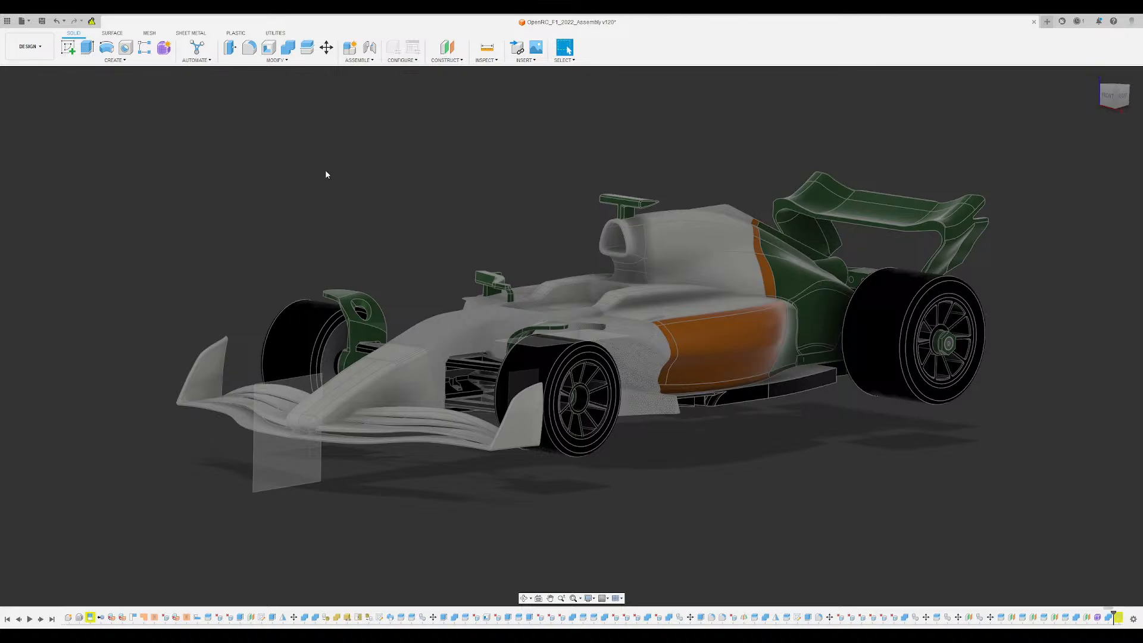
shift+middle_drag(217, 287, 309, 222)
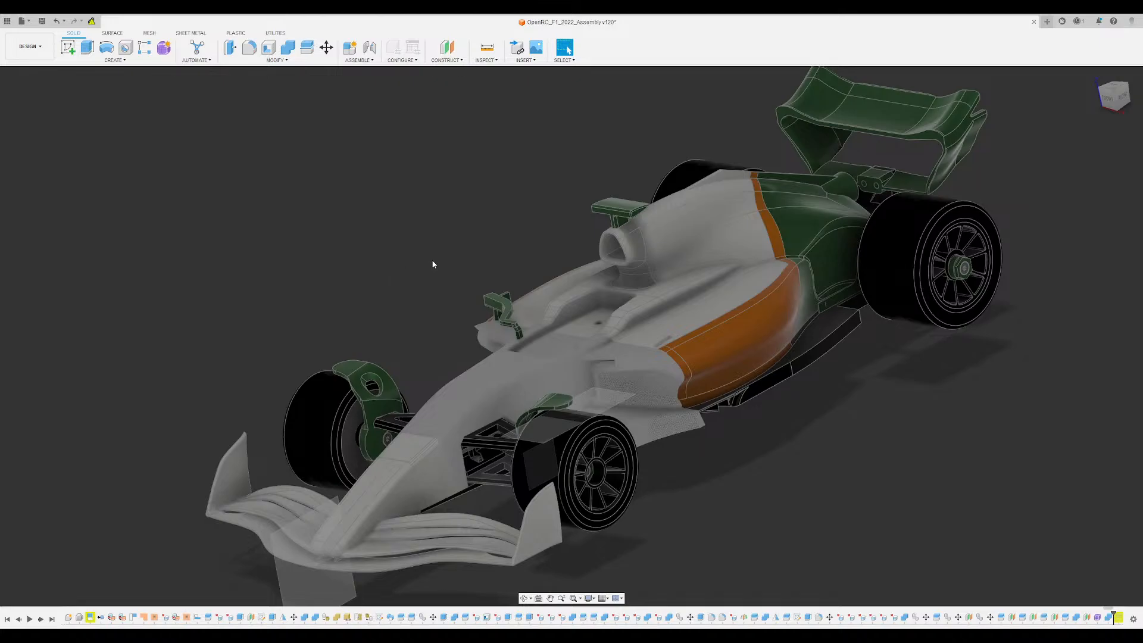
- Examine the sidepod inlet, mirror and floor edge ahead of the orange side panel up close
shift+middle_drag(434, 260, 559, 498)
scroll(677, 441, up, 5)
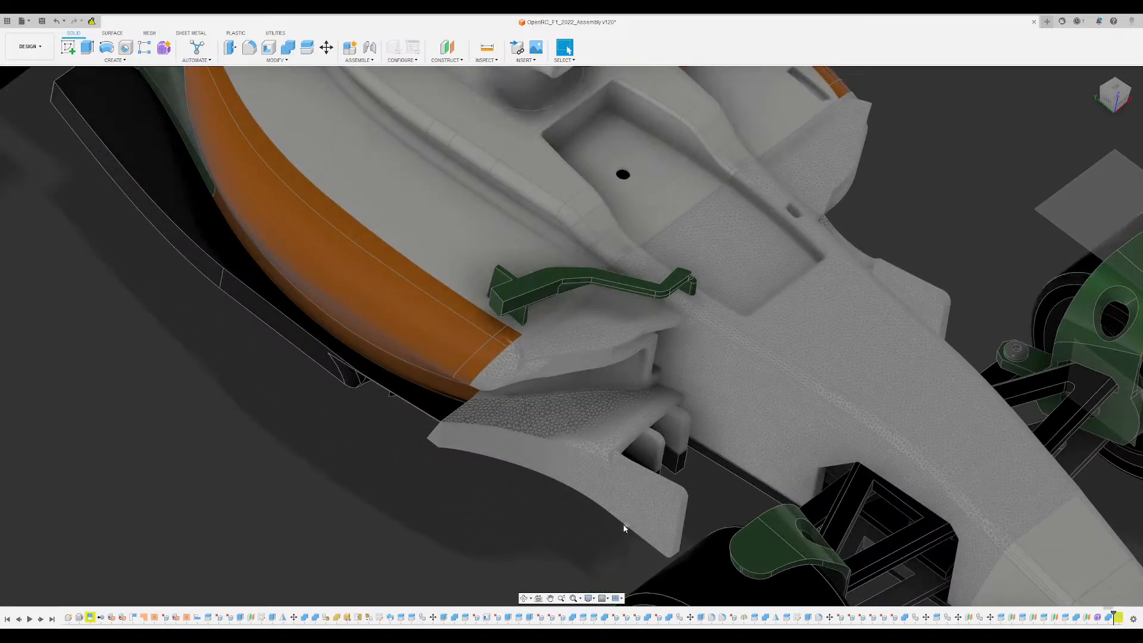
shift+middle_drag(624, 528, 520, 507)
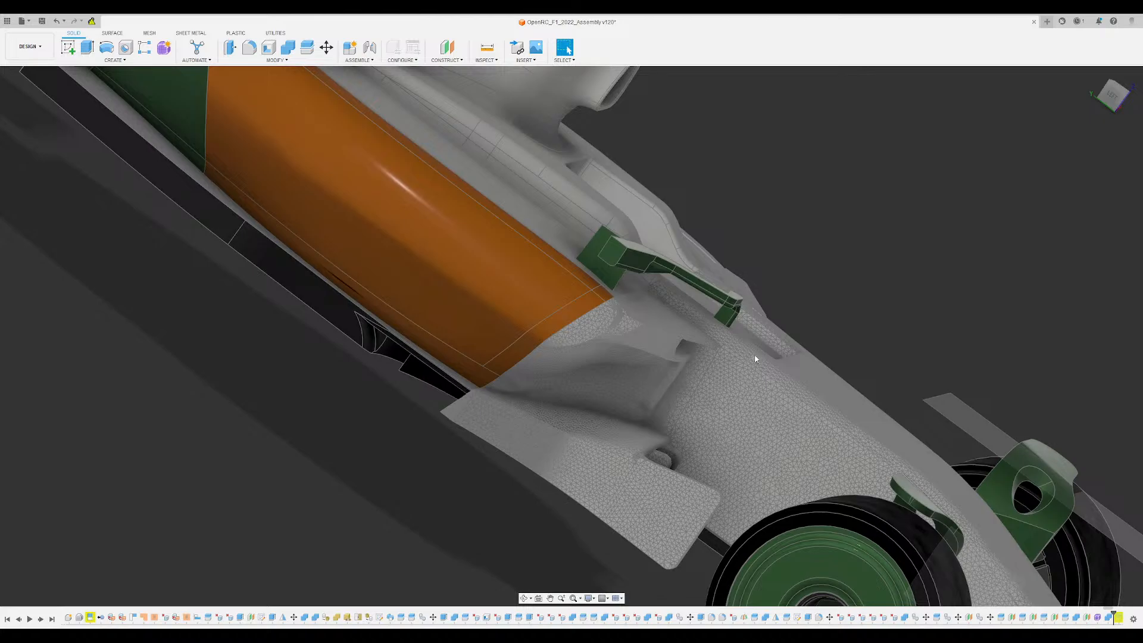
shift+middle_drag(515, 442, 485, 437)
scroll(557, 418, up, 3)
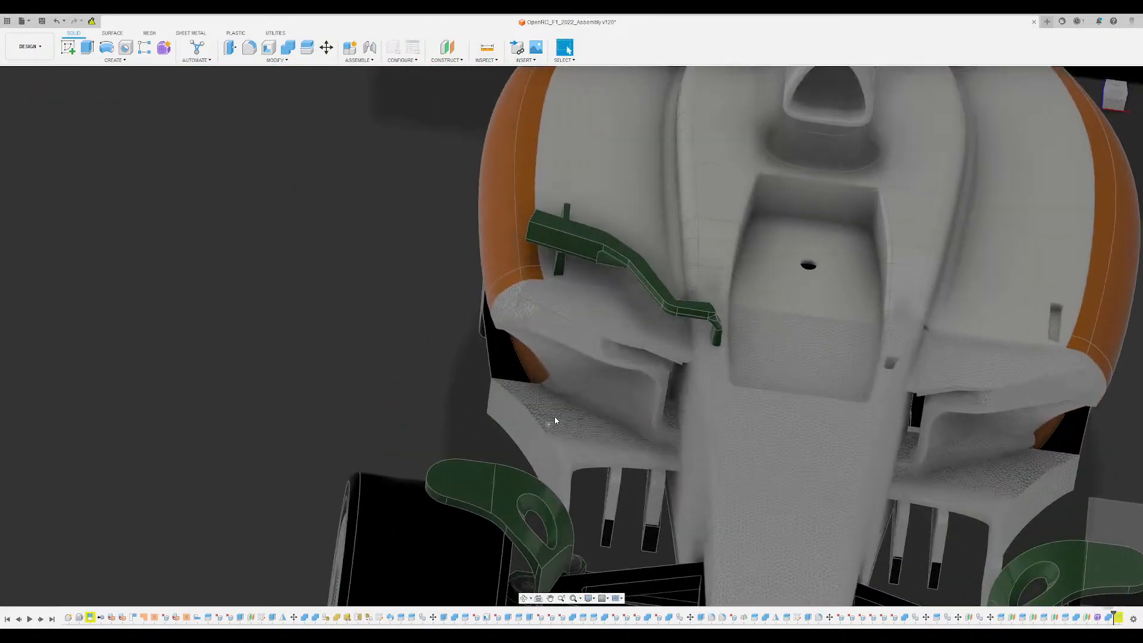
shift+middle_drag(618, 411, 620, 403)
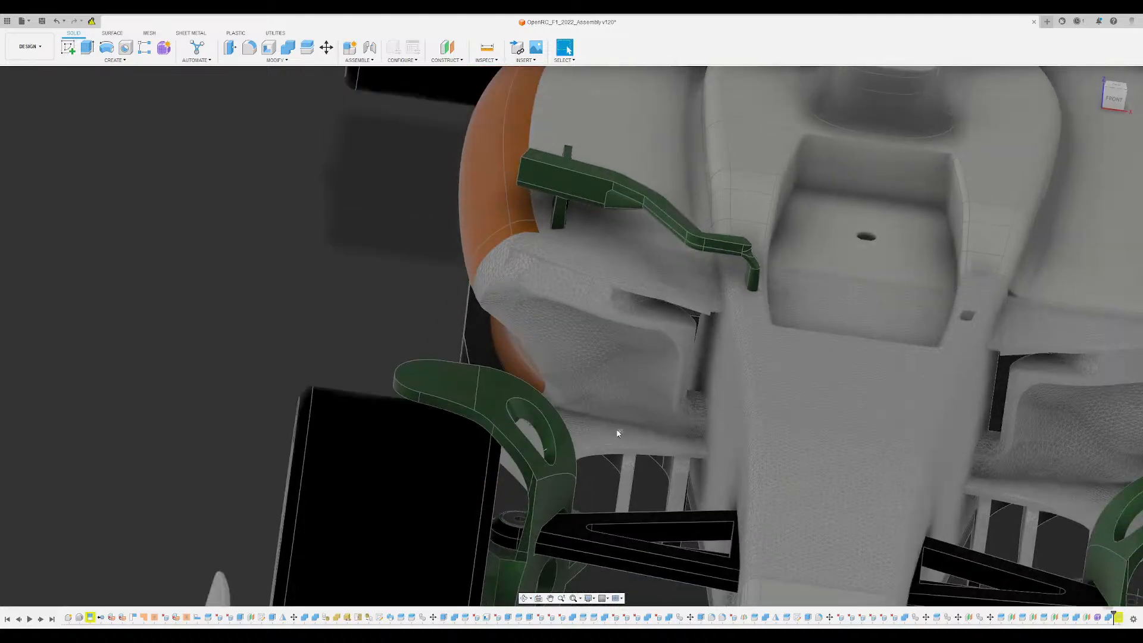
shift+middle_drag(614, 433, 551, 377)
scroll(581, 401, down, 3)
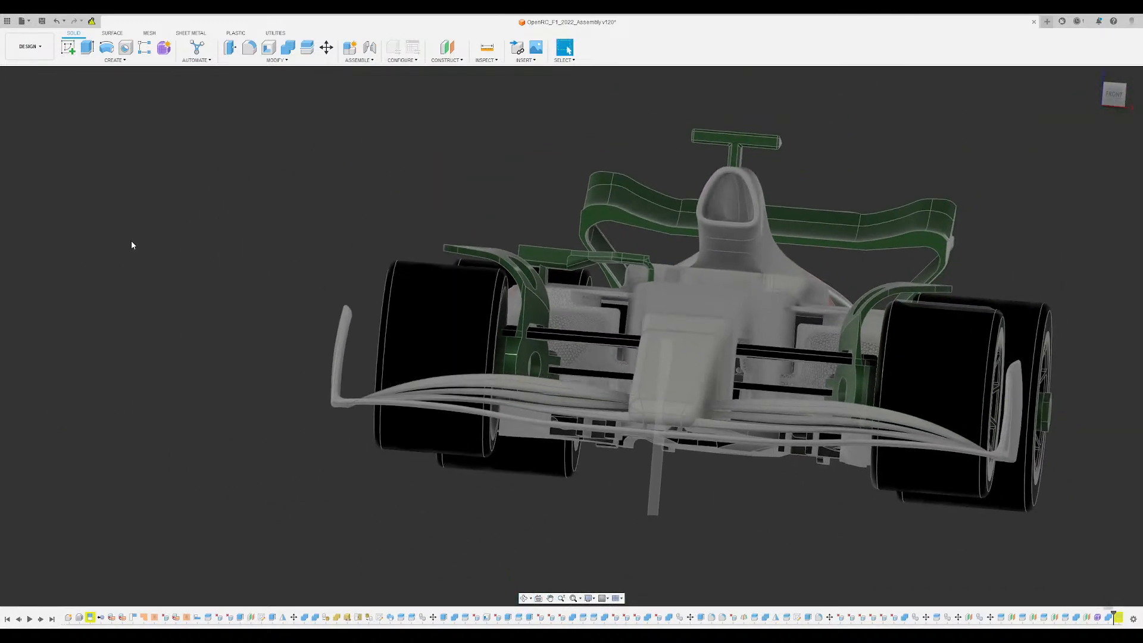
- Examine the multi-element front wing and nose, briefly selecting the wing component to highlight its extent
shift+middle_drag(344, 160, 388, 134)
scroll(334, 247, up, 2)
middle_drag(302, 207, 213, 132)
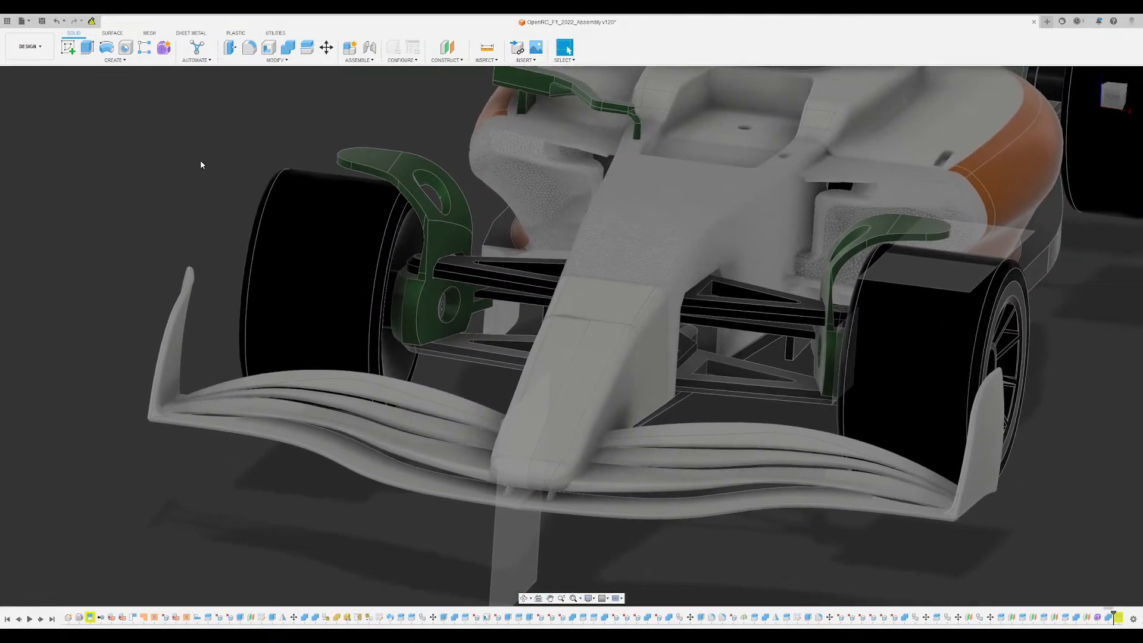
scroll(186, 255, down, 2)
shift+middle_drag(171, 194, 135, 214)
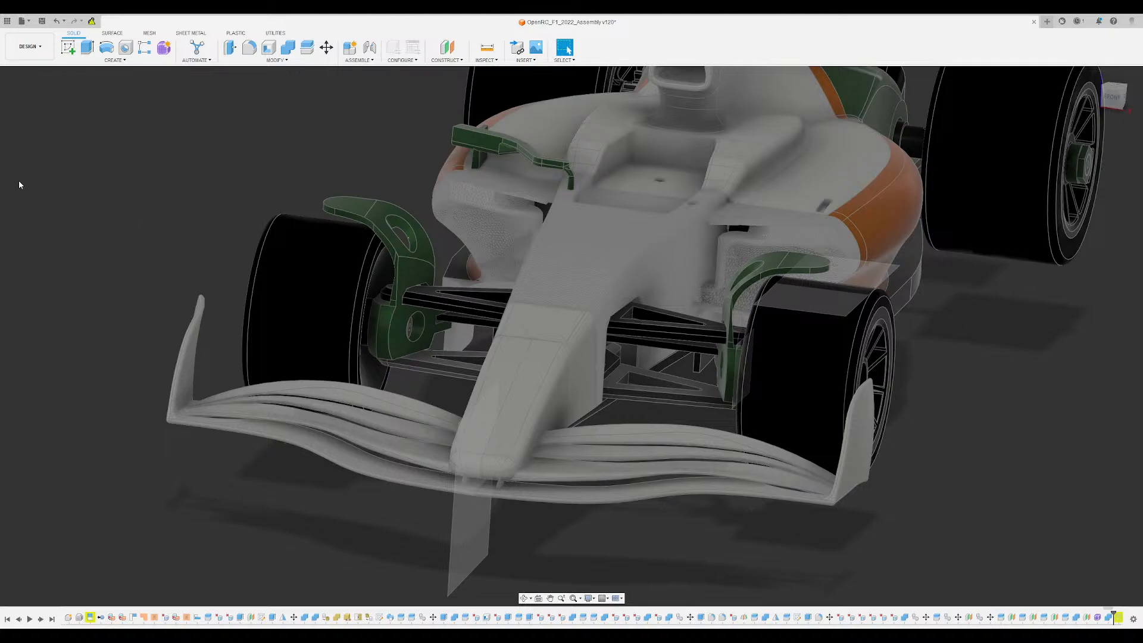
click(60, 320)
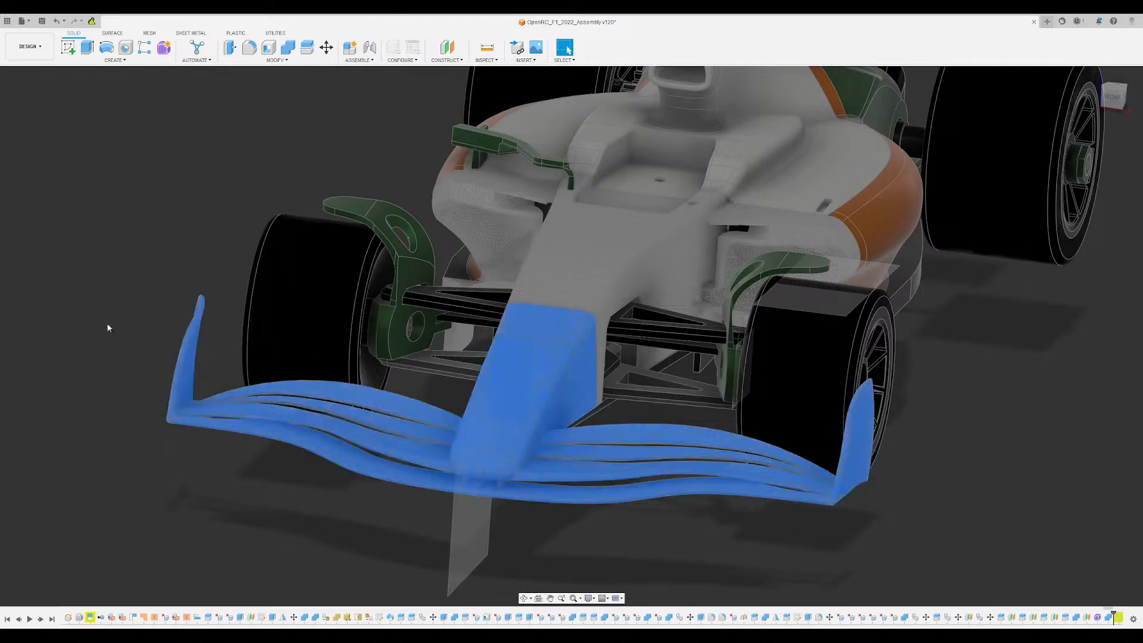
click(185, 258)
shift+middle_drag(253, 248, 257, 273)
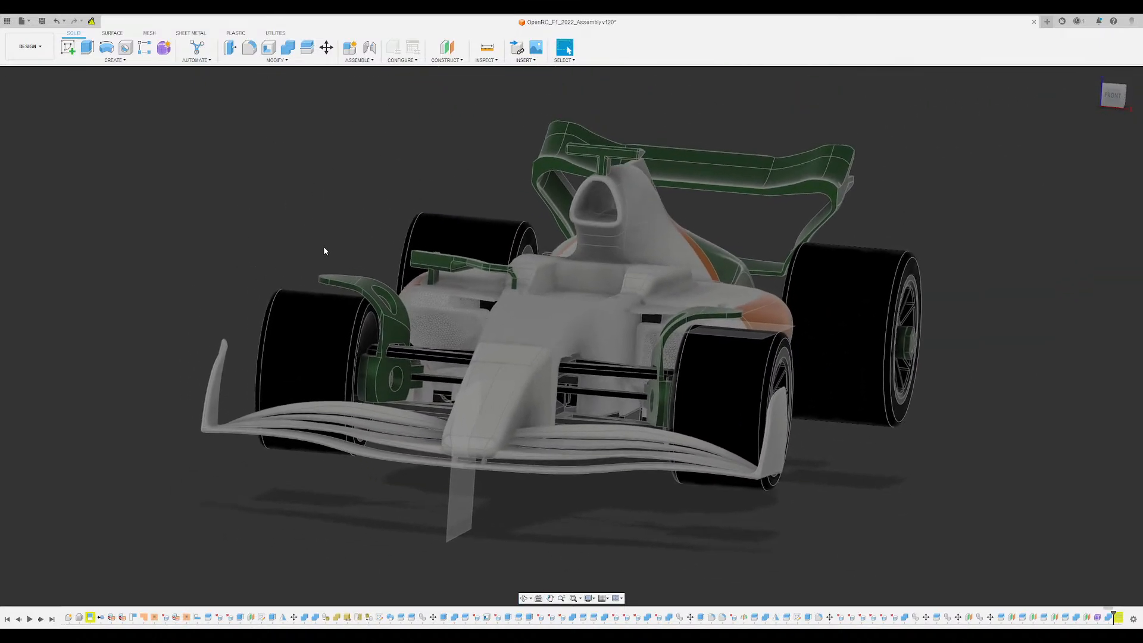
scroll(323, 245, up, 1)
middle_drag(337, 239, 323, 226)
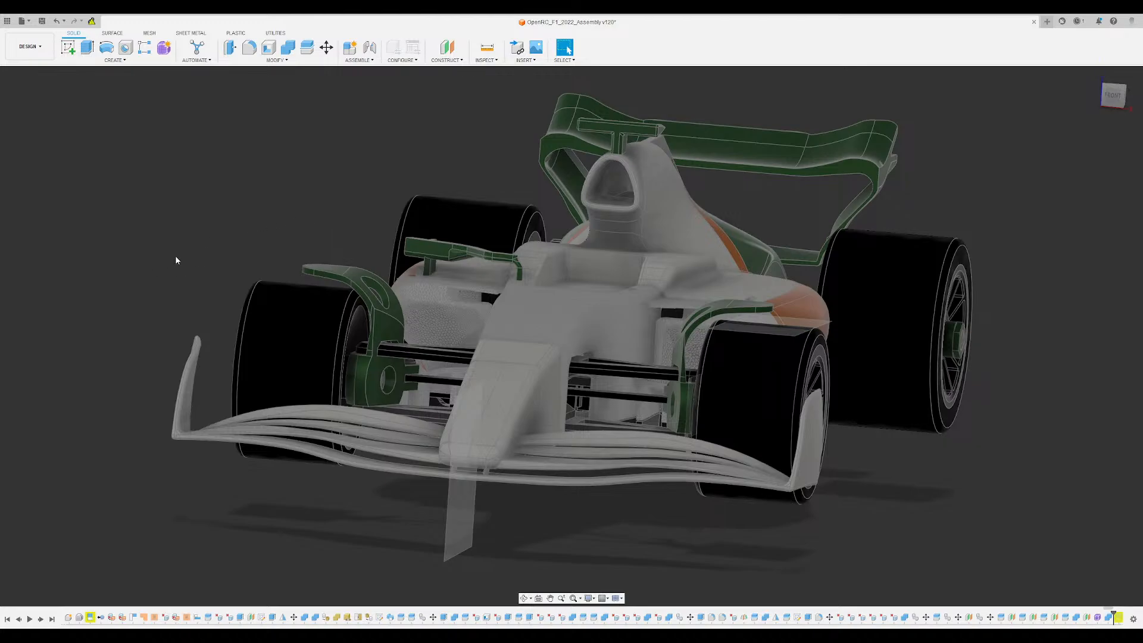
shift+middle_drag(176, 256, 196, 251)
- Examine the simpler front wing with orange flaps and green endplates from the front and three-quarter views
click(1115, 98)
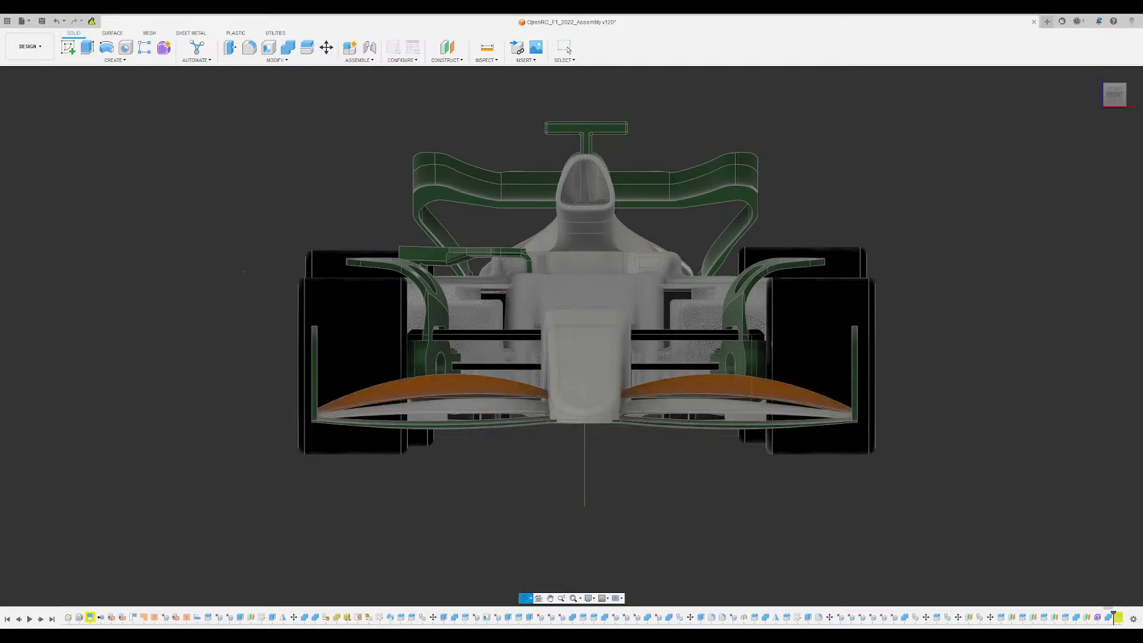
shift+middle_drag(321, 229, 351, 238)
scroll(295, 240, down, 3)
scroll(351, 437, up, 4)
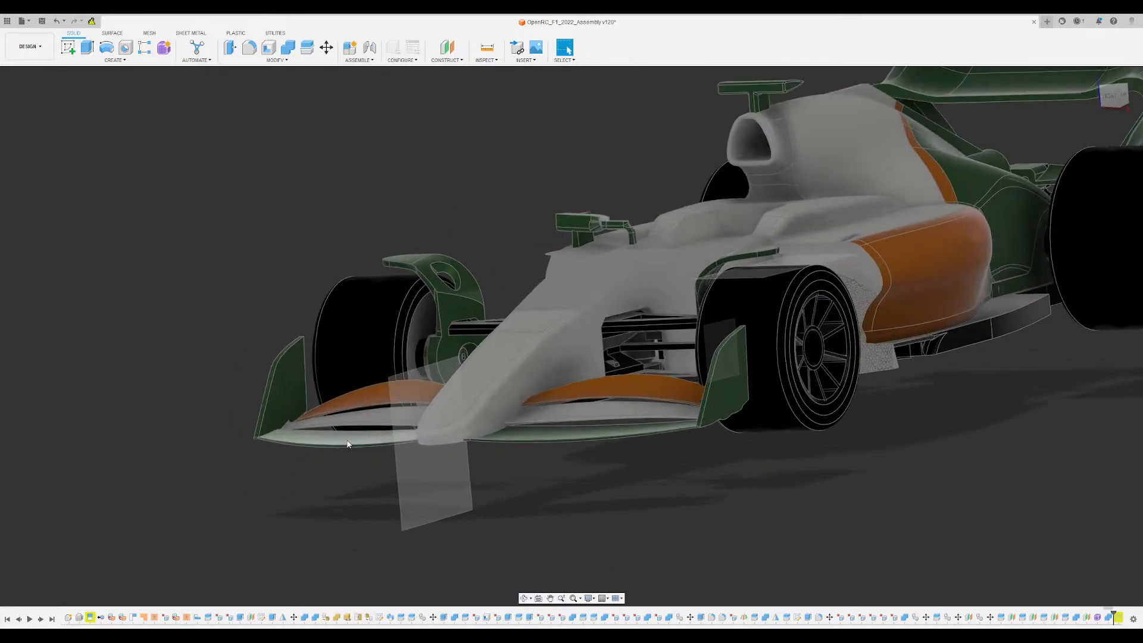
mouse_move(344, 467)
shift+middle_down()
mouse_move(319, 473)
mouse_move(356, 489)
mouse_move(355, 467)
shift+middle_up()
scroll(355, 471, up, 3)
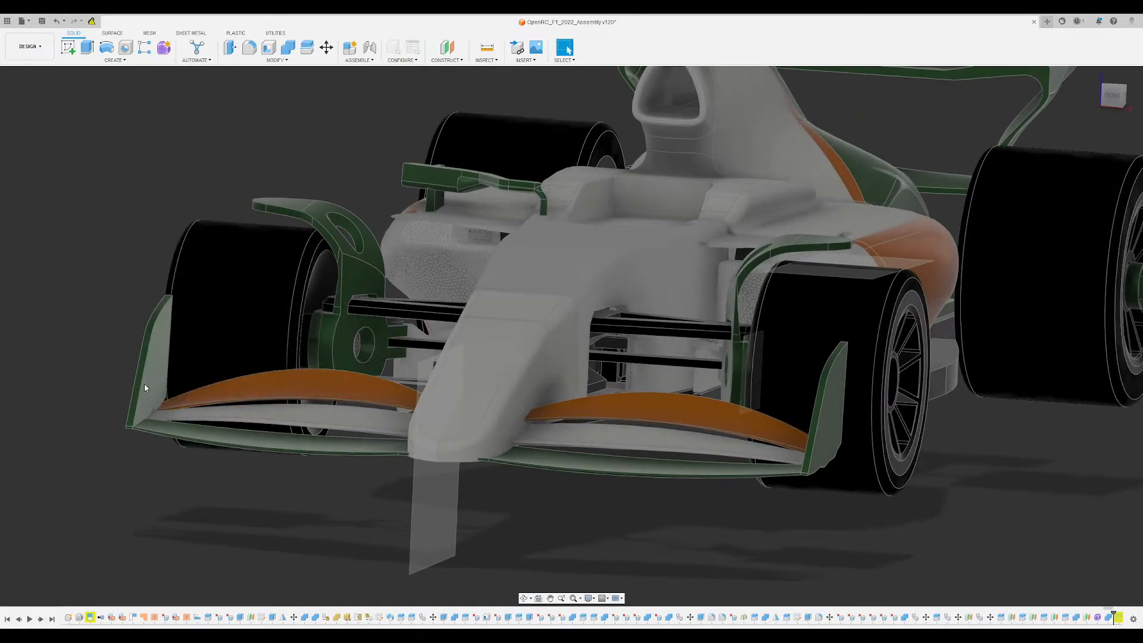
shift+middle_drag(152, 417, 513, 439)
shift+middle_drag(774, 450, 527, 459)
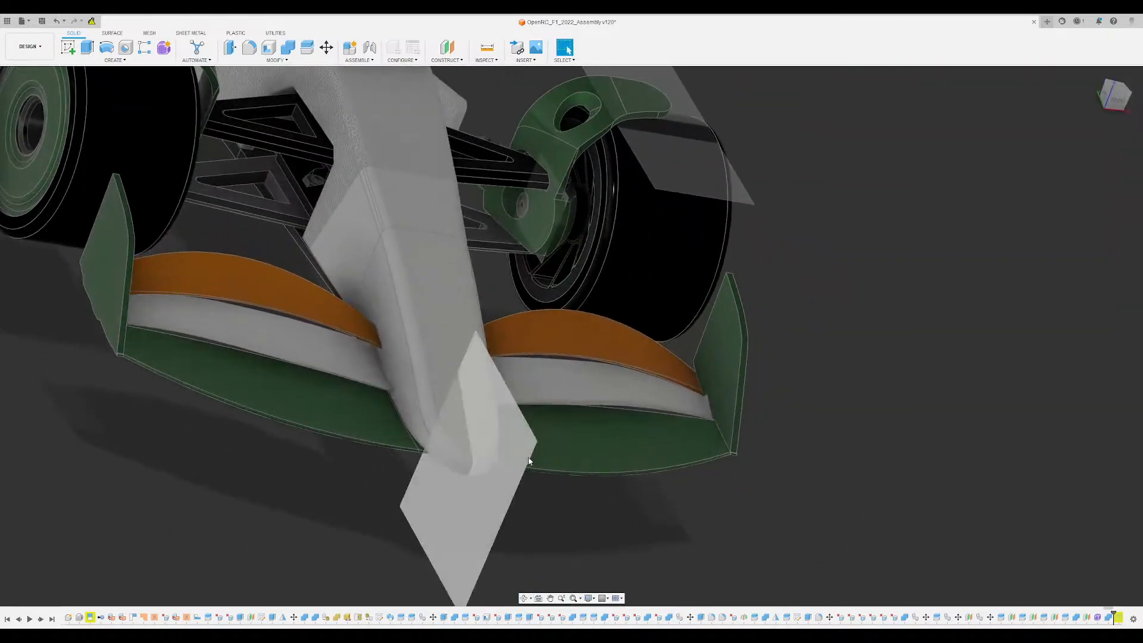
- Inspect how the orange, white and green elements of the simpler wing meet the endplates and nose
scroll(550, 356, down, 2)
scroll(551, 358, up, 3)
shift+middle_drag(550, 358, 395, 318)
shift+middle_drag(705, 351, 485, 440)
scroll(733, 433, up, 3)
shift+middle_drag(801, 443, 711, 442)
scroll(710, 442, down, 3)
shift+middle_drag(578, 362, 684, 311)
scroll(533, 502, up, 2)
middle_drag(533, 488, 538, 397)
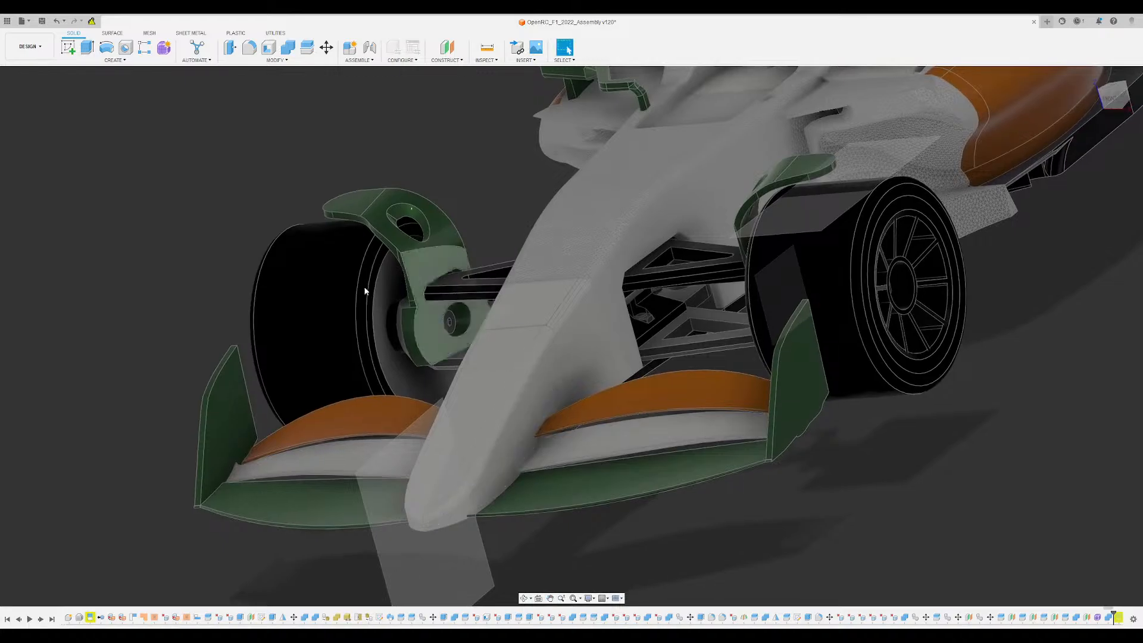
- Hide the orange-and-green front wing with its nose and show the multi-element front wing in its place
click(39, 279)
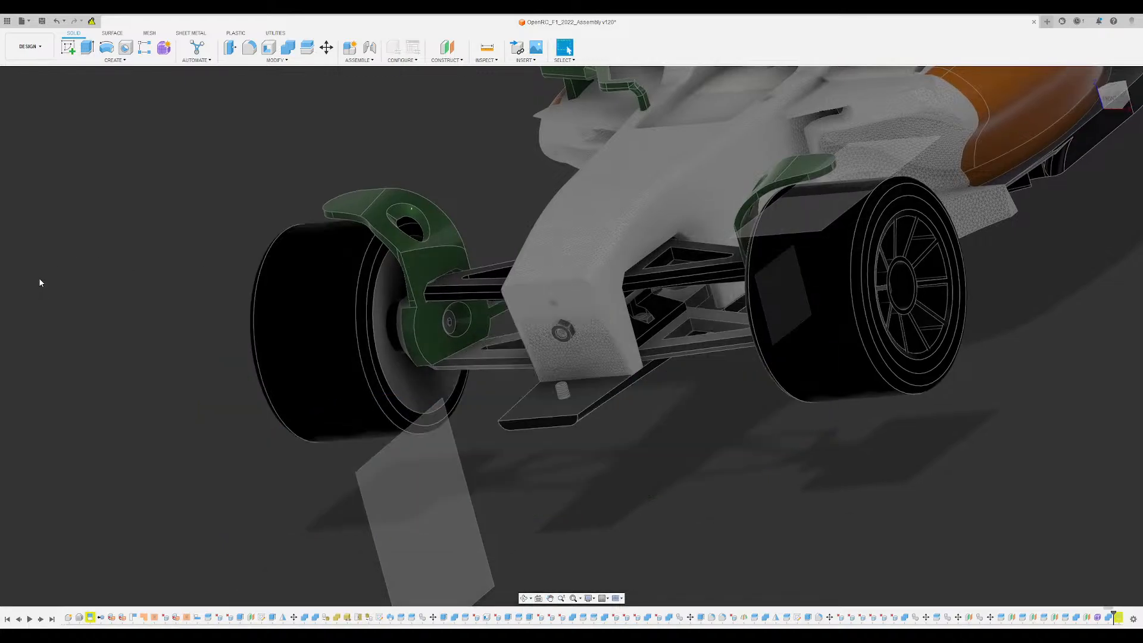
click(39, 324)
scroll(281, 322, down, 3)
shift+middle_drag(281, 322, 322, 434)
- Examine where the multi-element wing's curved elements meet the endplate, from inside and outside
scroll(370, 354, up, 2)
scroll(395, 373, up, 3)
shift+middle_drag(309, 387, 324, 402)
scroll(259, 379, up, 4)
scroll(262, 375, up, 2)
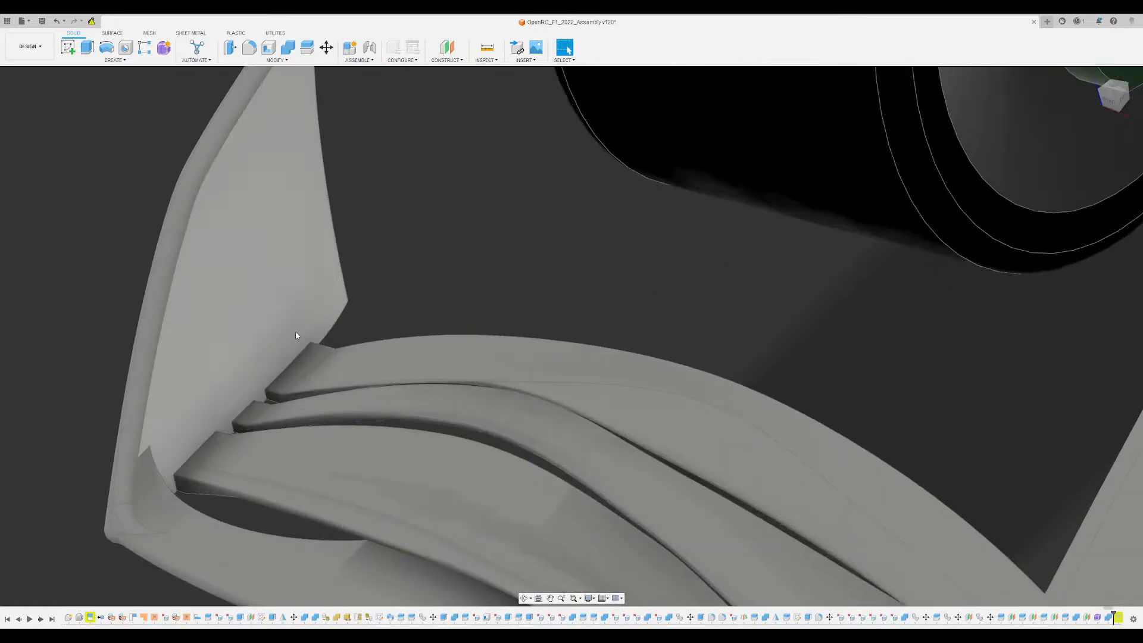
shift+middle_drag(315, 234, 368, 380)
scroll(342, 368, down, 2)
scroll(375, 363, up, 3)
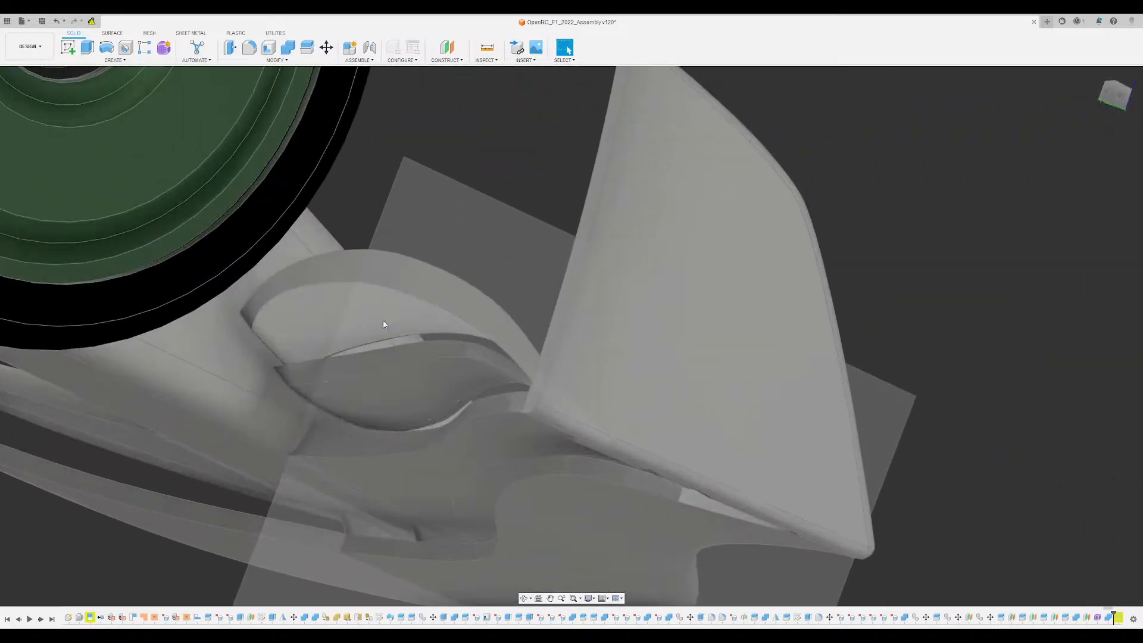
- Examine the multi-element front wing as a whole and the junction where its elements blend into the nose
scroll(426, 503, down, 1)
scroll(426, 503, down, 1)
shift+middle_drag(426, 503, 299, 478)
scroll(334, 470, down, 1)
scroll(338, 466, down, 2)
middle_drag(532, 441, 446, 425)
scroll(578, 432, up, 2)
scroll(579, 433, up, 1)
shift+middle_drag(579, 433, 625, 429)
scroll(592, 425, down, 3)
middle_drag(575, 392, 427, 456)
scroll(491, 474, down, 3)
scroll(459, 468, up, 4)
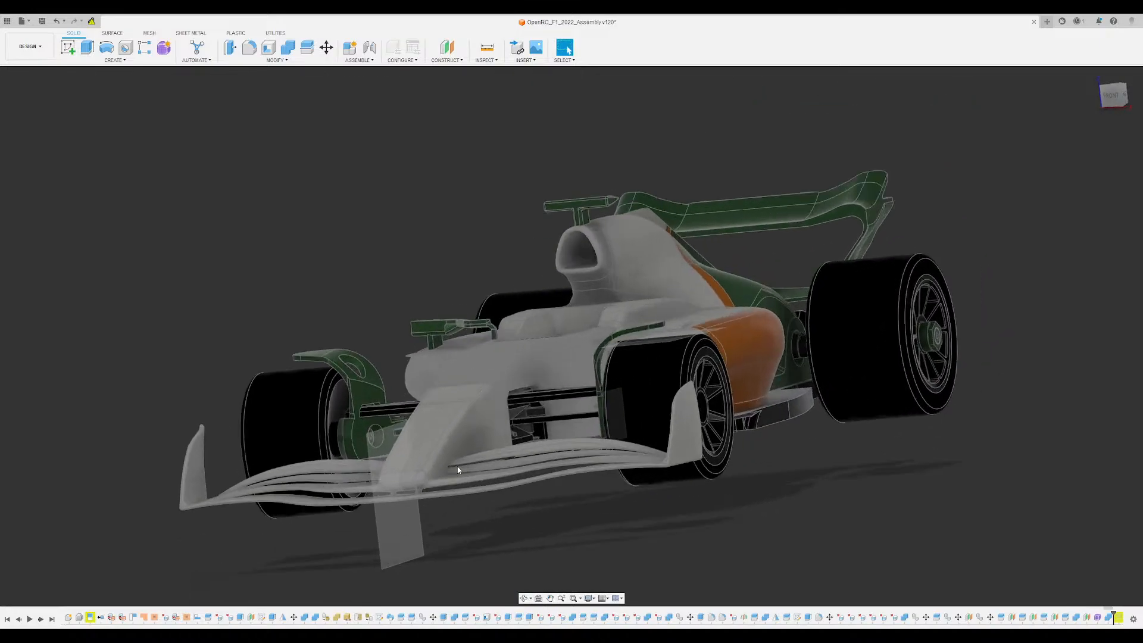
scroll(464, 438, up, 6)
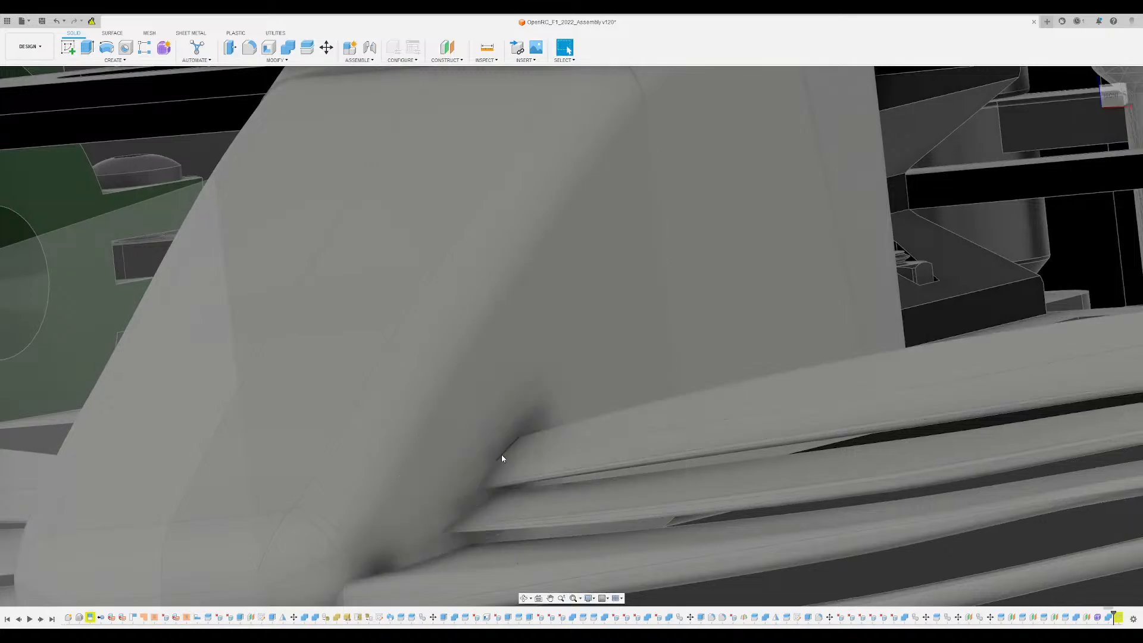
- Examine the whole car with the multi-element front wing from both front corners
scroll(485, 448, down, 10)
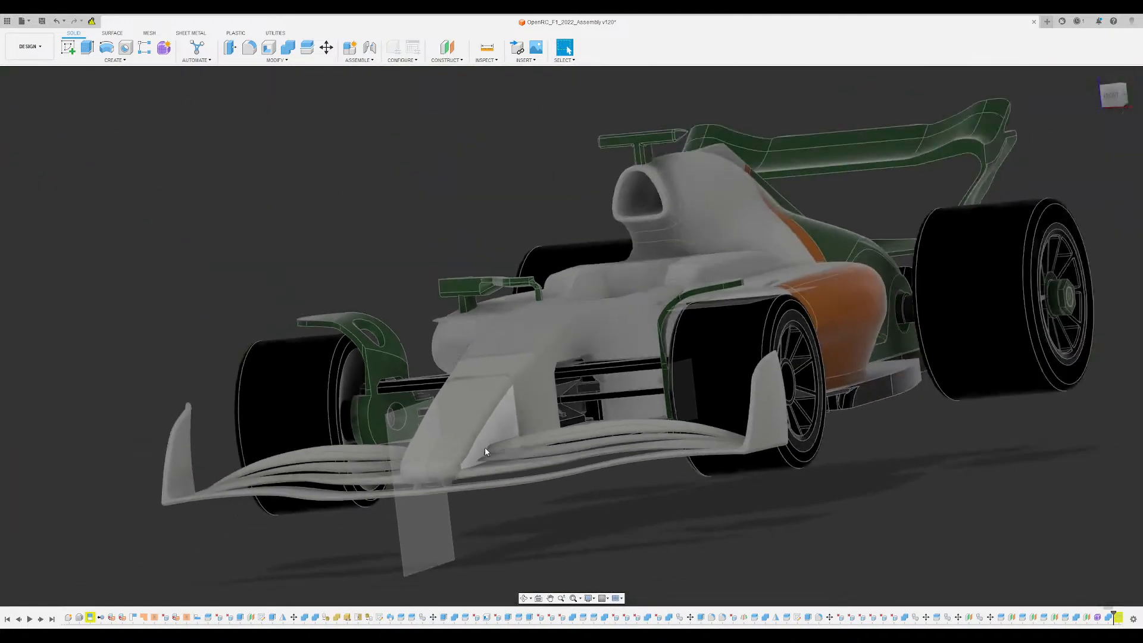
shift+middle_drag(485, 448, 762, 490)
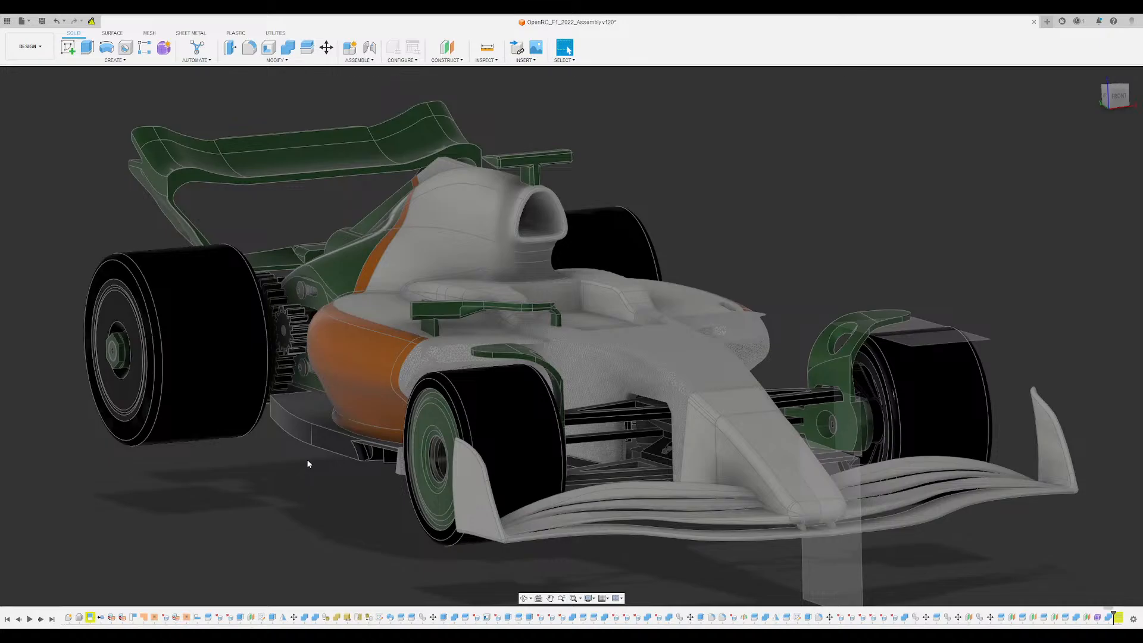
shift+middle_drag(351, 470, 295, 493)
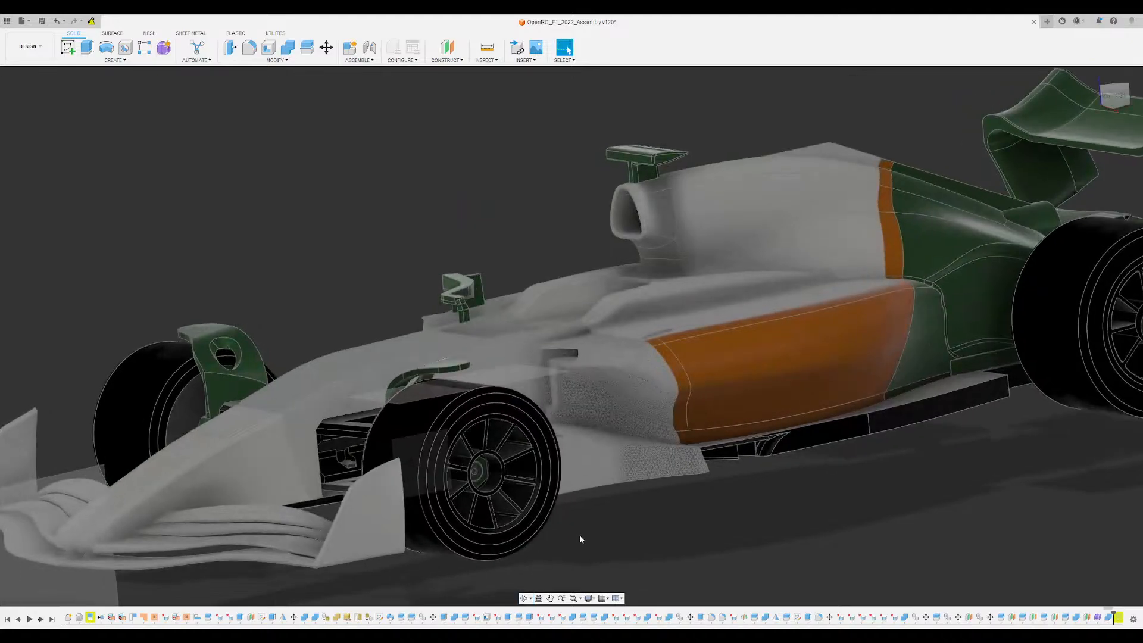
scroll(580, 534, down, 3)
middle_drag(592, 517, 629, 455)
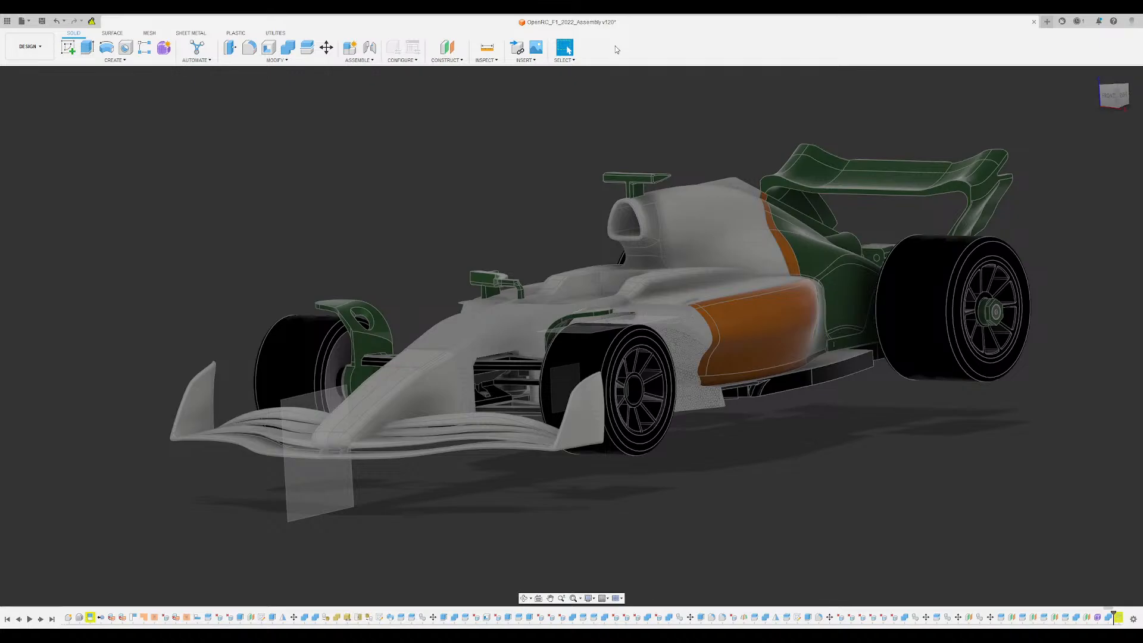
mouse_move(782, 461)
shift+middle_down()
mouse_move(705, 460)
mouse_move(784, 469)
mouse_move(782, 449)
shift+middle_up()
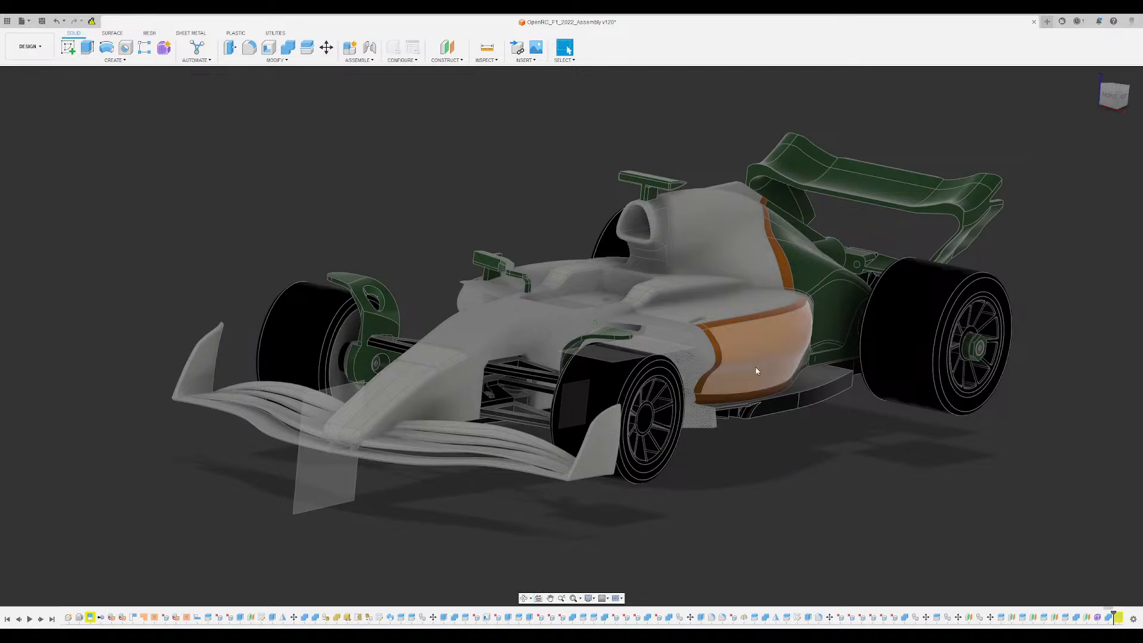
- Review the sidepod, engine cover and rear wing shapes from low and raised front three-quarter angles
scroll(759, 366, up, 3)
scroll(661, 380, down, 3)
middle_drag(784, 519, 812, 517)
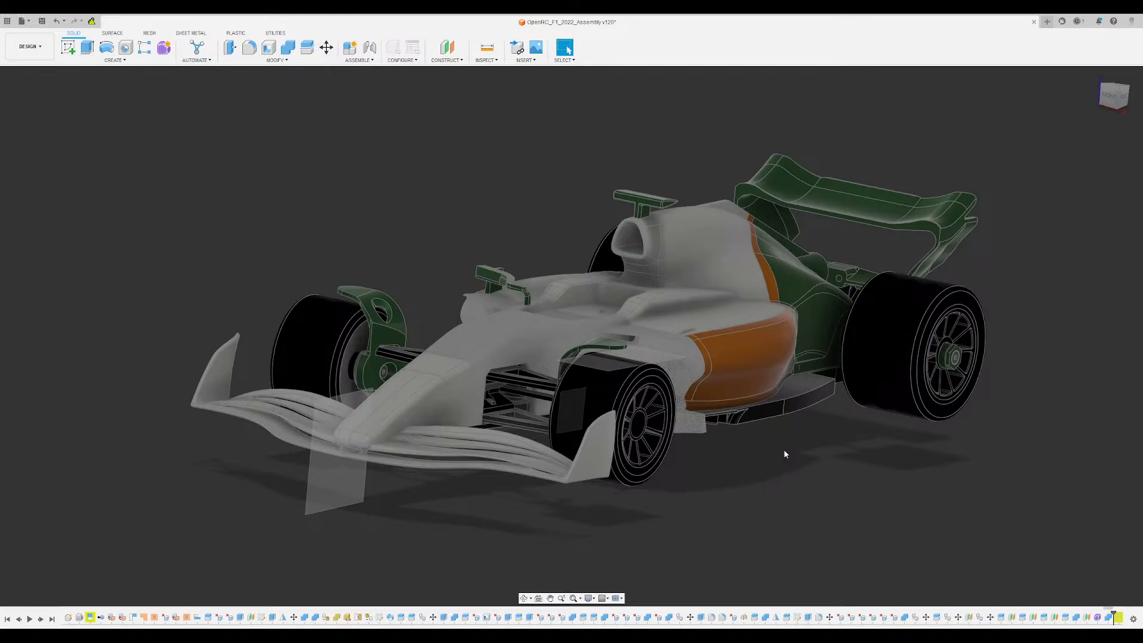
shift+middle_drag(784, 449, 765, 457)
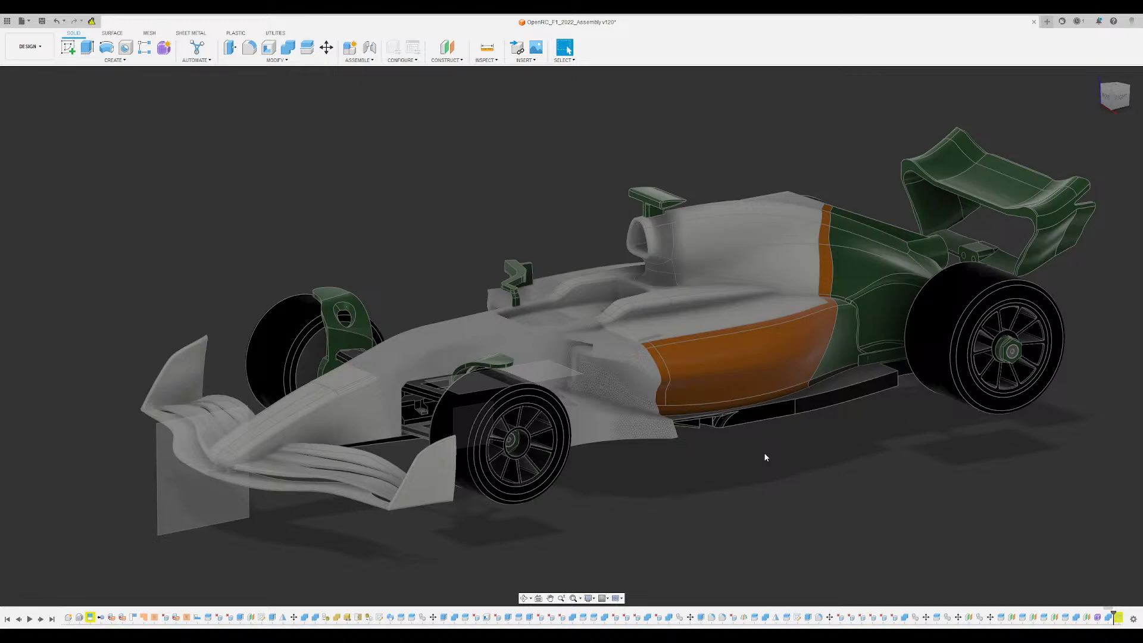
scroll(766, 458, up, 3)
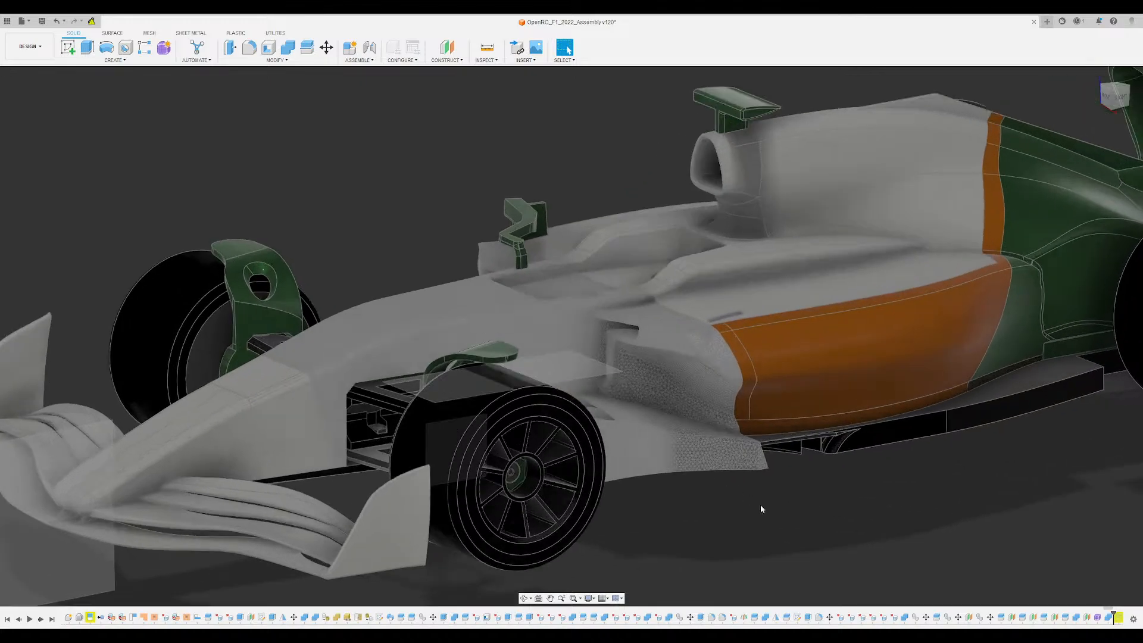
scroll(780, 536, down, 5)
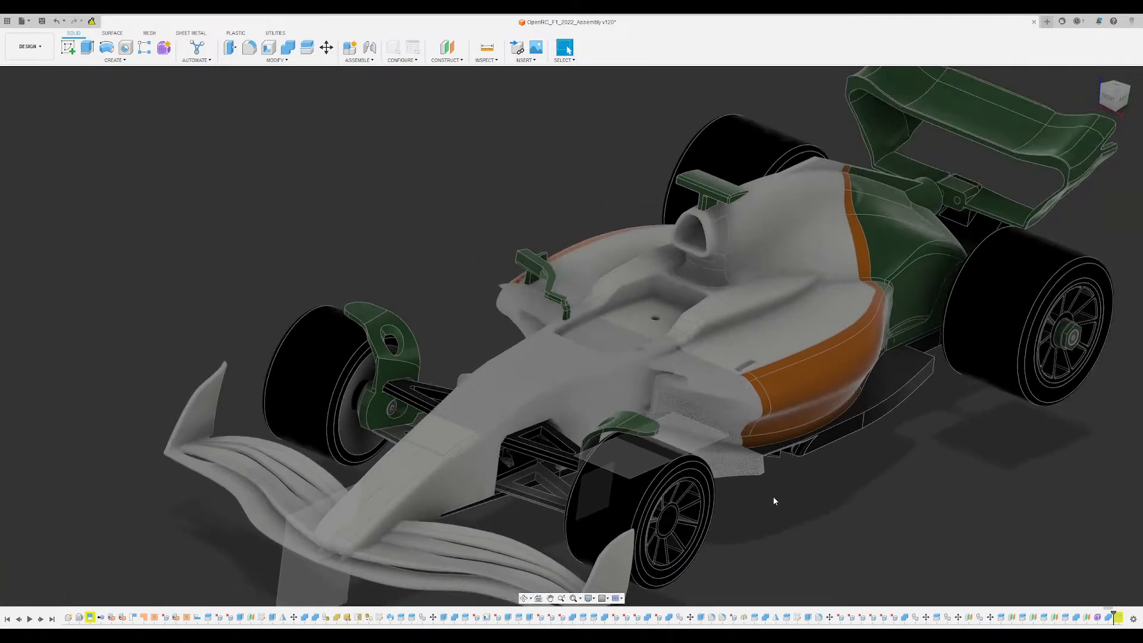
shift+middle_drag(772, 495, 902, 462)
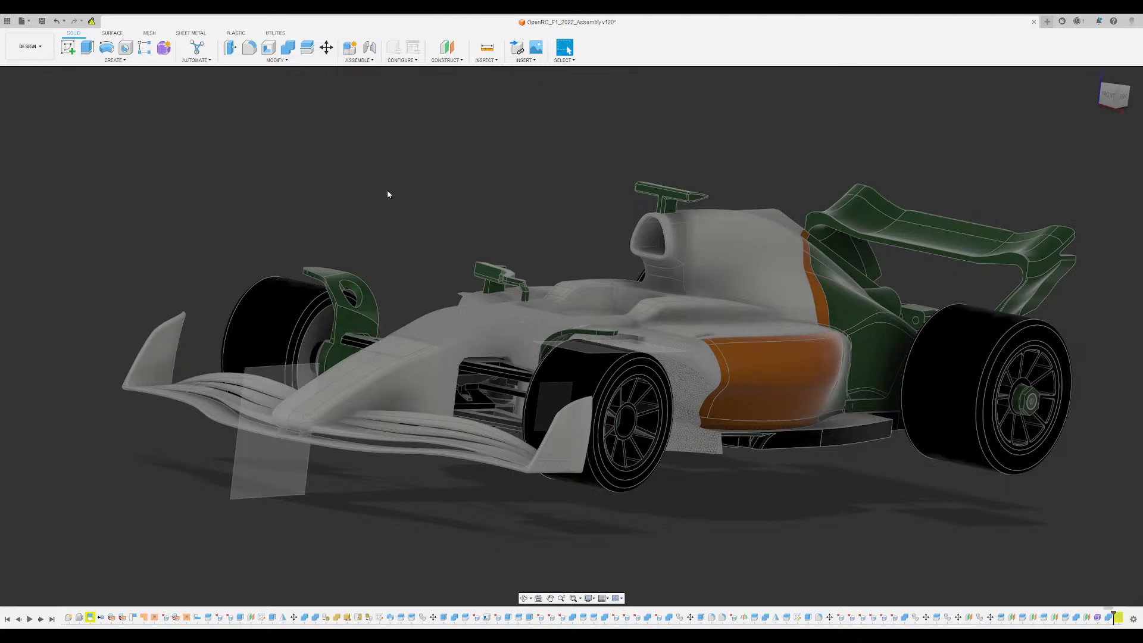
scroll(387, 191, down, 3)
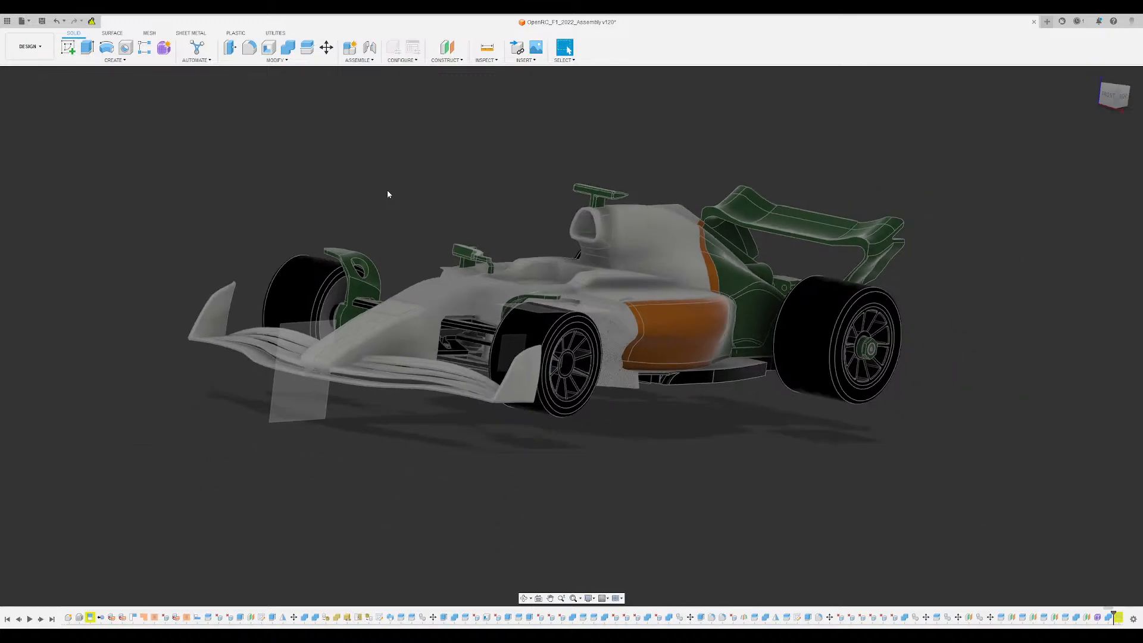
- Inspect the triangulated mesh surface of the recessed sidepod inlet ahead of the orange panel
scroll(387, 191, up, 3)
shift+middle_drag(461, 208, 443, 212)
scroll(612, 414, up, 5)
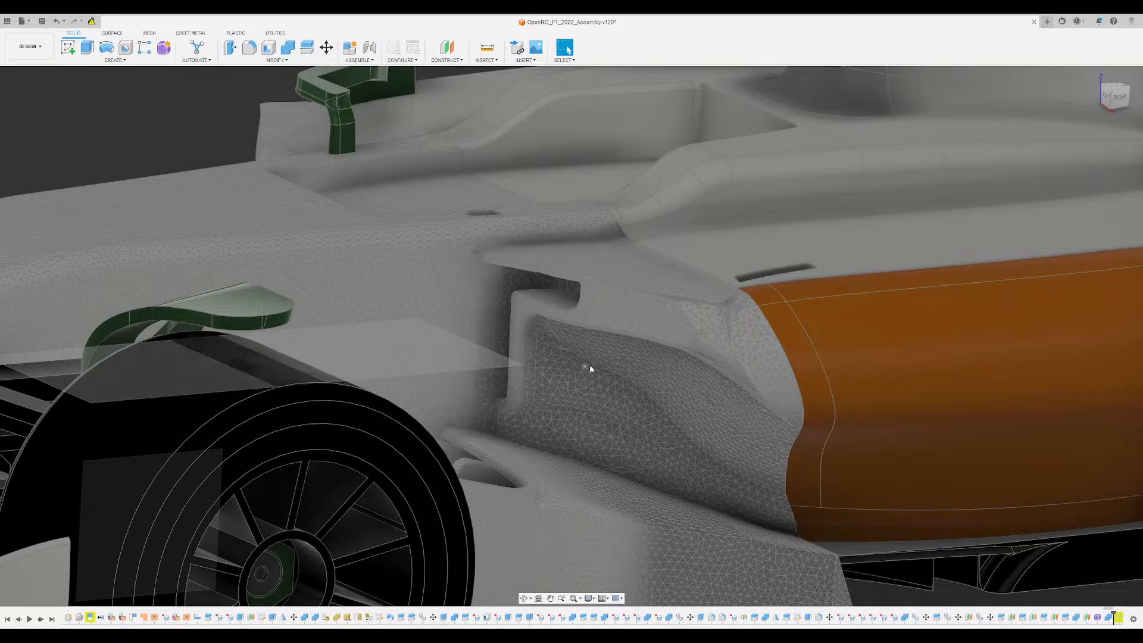
scroll(590, 372, up, 8)
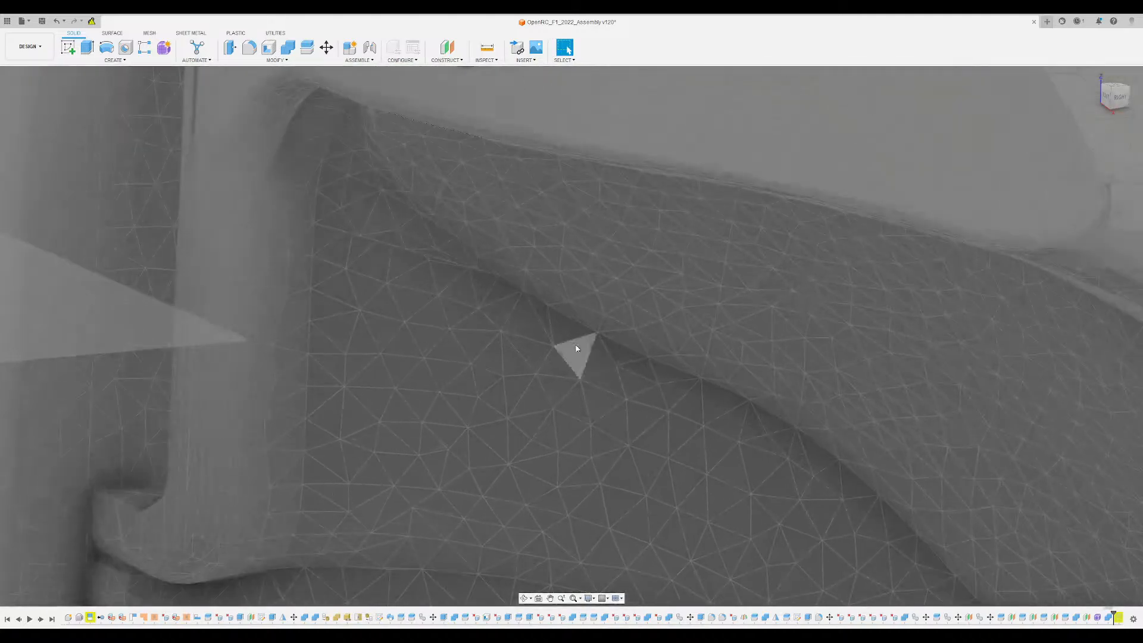
scroll(661, 441, down, 10)
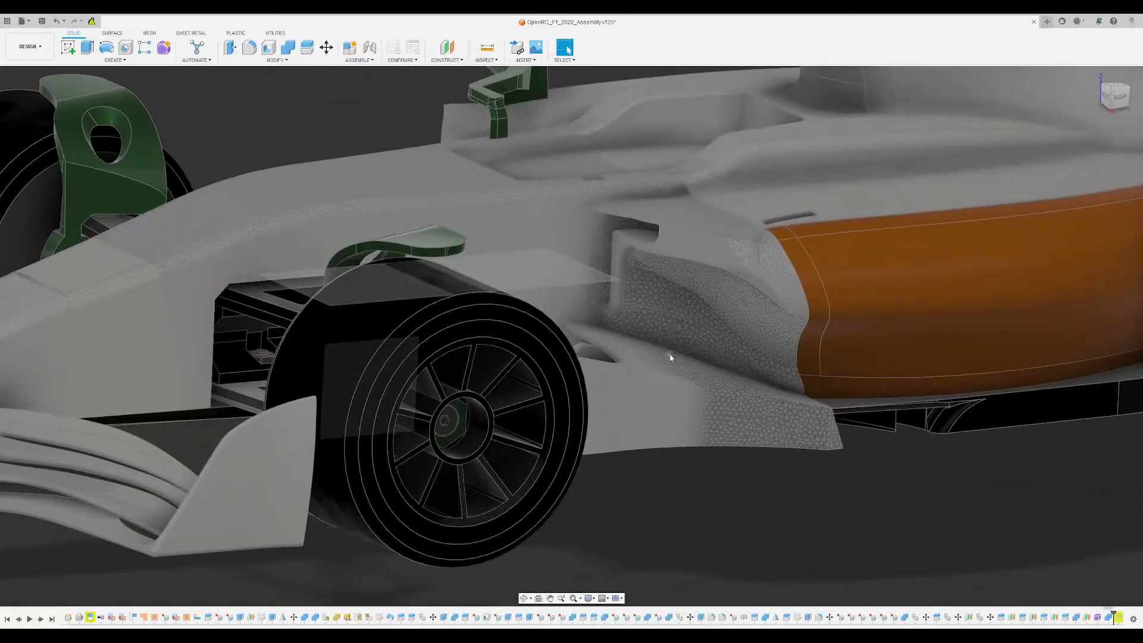
scroll(670, 357, down, 5)
- Examine the cockpit recess and the inlets of both sidepods from above and from each side
shift+middle_drag(670, 358, 597, 313)
scroll(597, 312, up, 6)
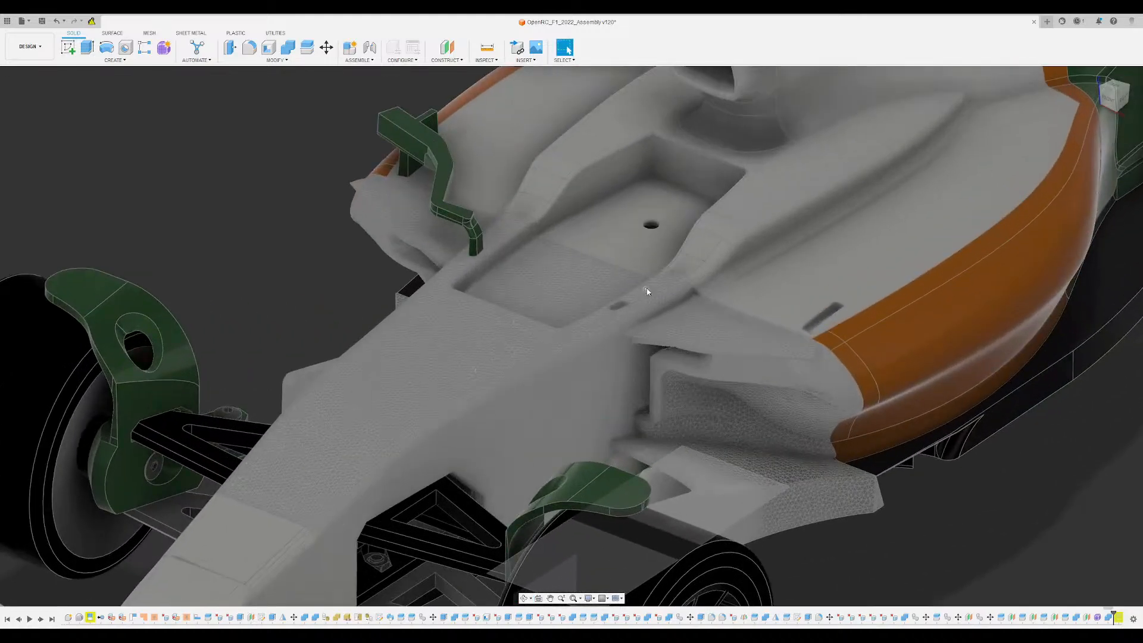
shift+middle_drag(735, 440, 692, 380)
scroll(646, 398, down, 5)
scroll(604, 399, up, 4)
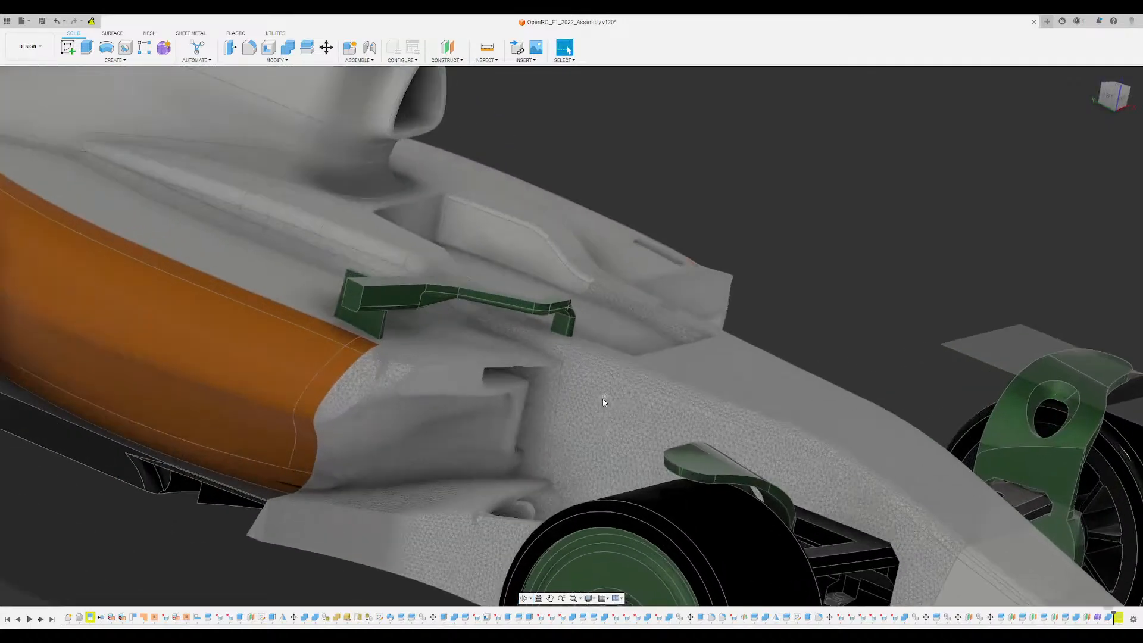
shift+middle_drag(605, 398, 578, 412)
scroll(579, 412, down, 5)
shift+middle_drag(565, 364, 542, 354)
scroll(666, 320, up, 5)
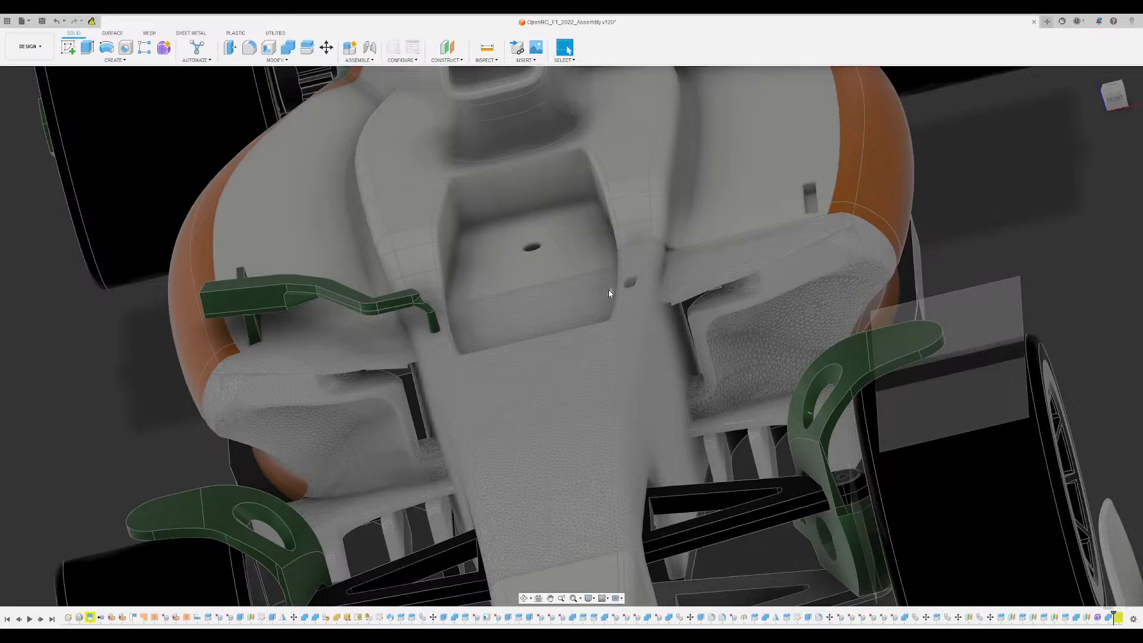
- Inspect where the green mirror's stem attaches to the body beside the cockpit recess
shift+middle_drag(608, 291, 305, 390)
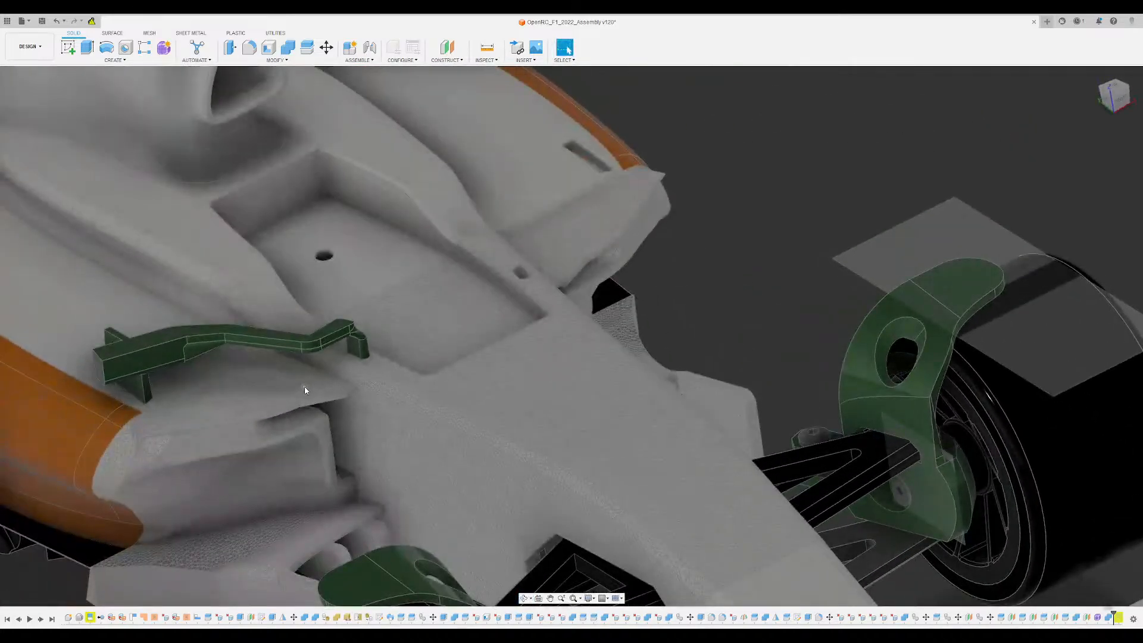
scroll(305, 389, up, 6)
scroll(499, 376, down, 5)
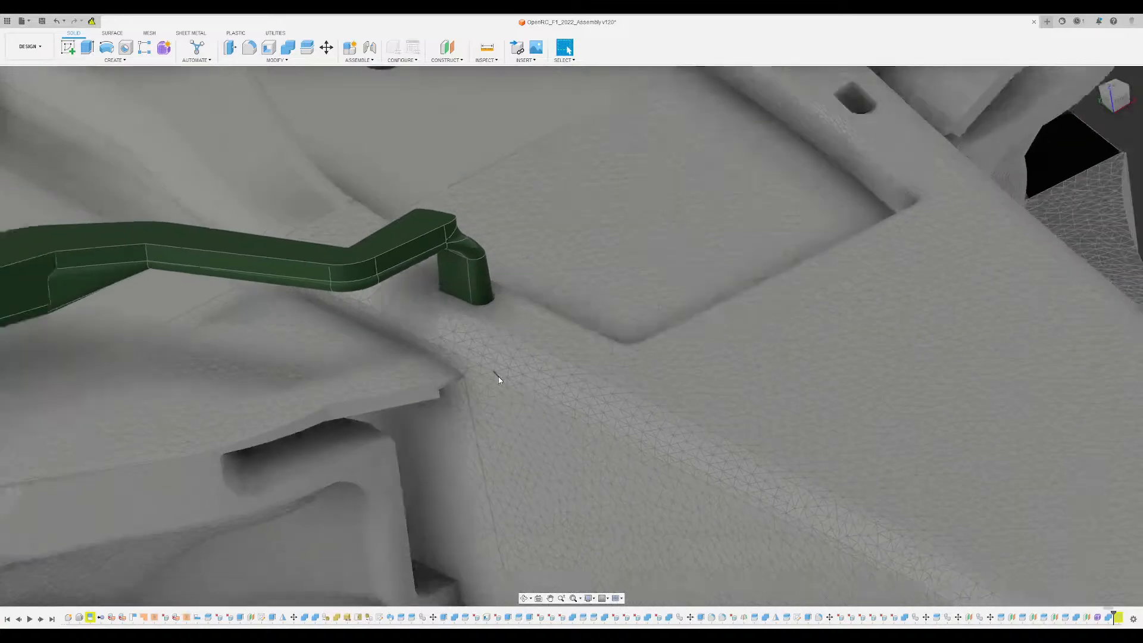
shift+middle_drag(709, 366, 911, 296)
scroll(683, 375, down, 3)
- Inspect the green disc cover on the front wheel and the inner side of that wheel with its winglet
scroll(615, 403, down, 1)
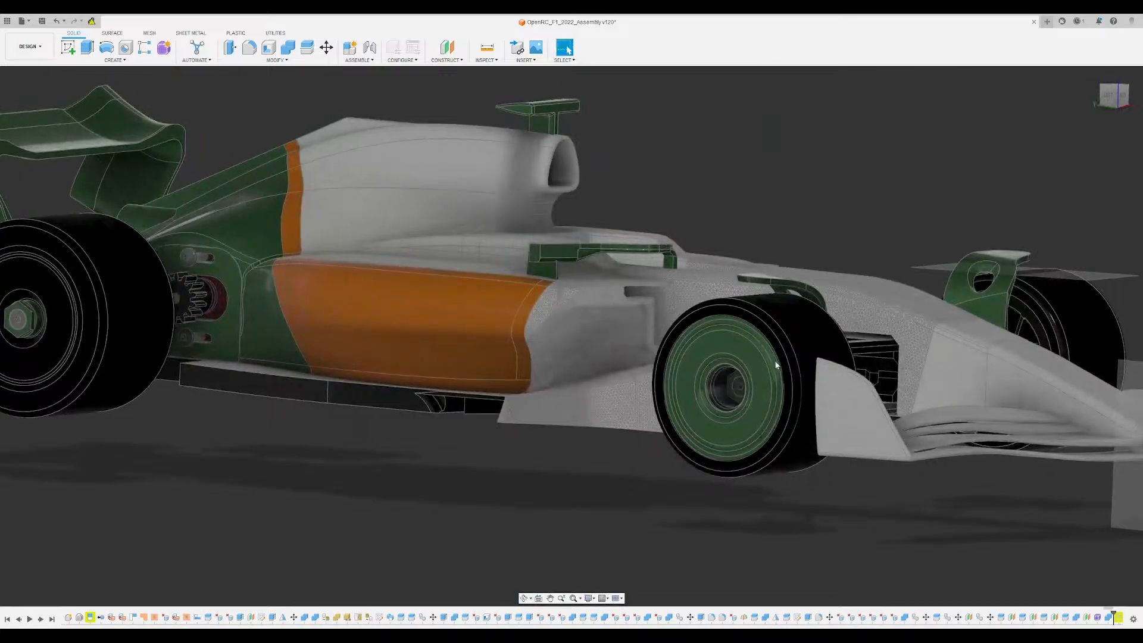
scroll(718, 343, up, 5)
shift+middle_drag(718, 342, 714, 324)
scroll(630, 363, up, 4)
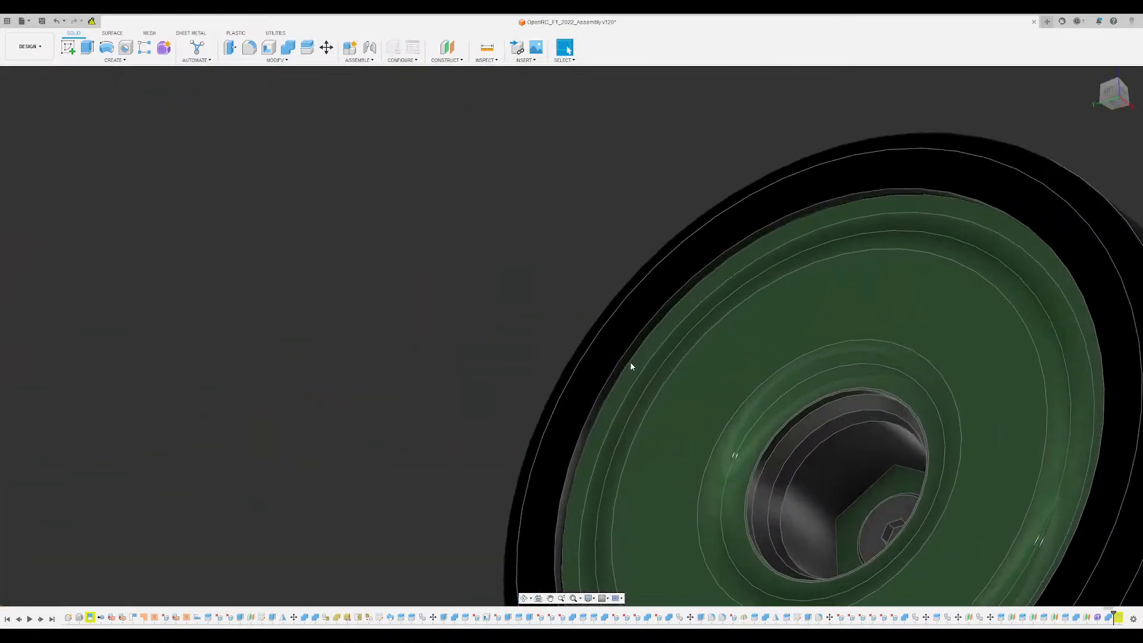
shift+middle_drag(630, 362, 562, 441)
scroll(641, 403, down, 4)
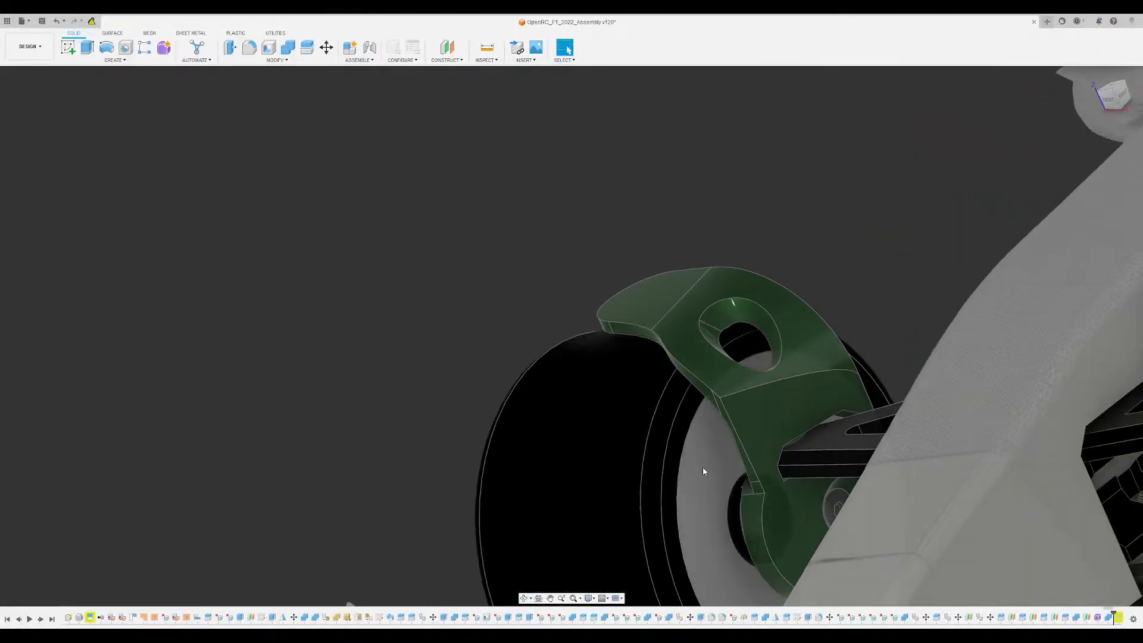
shift+middle_drag(707, 495, 670, 405)
scroll(668, 467, down, 3)
middle_drag(535, 319, 734, 249)
scroll(506, 276, down, 3)
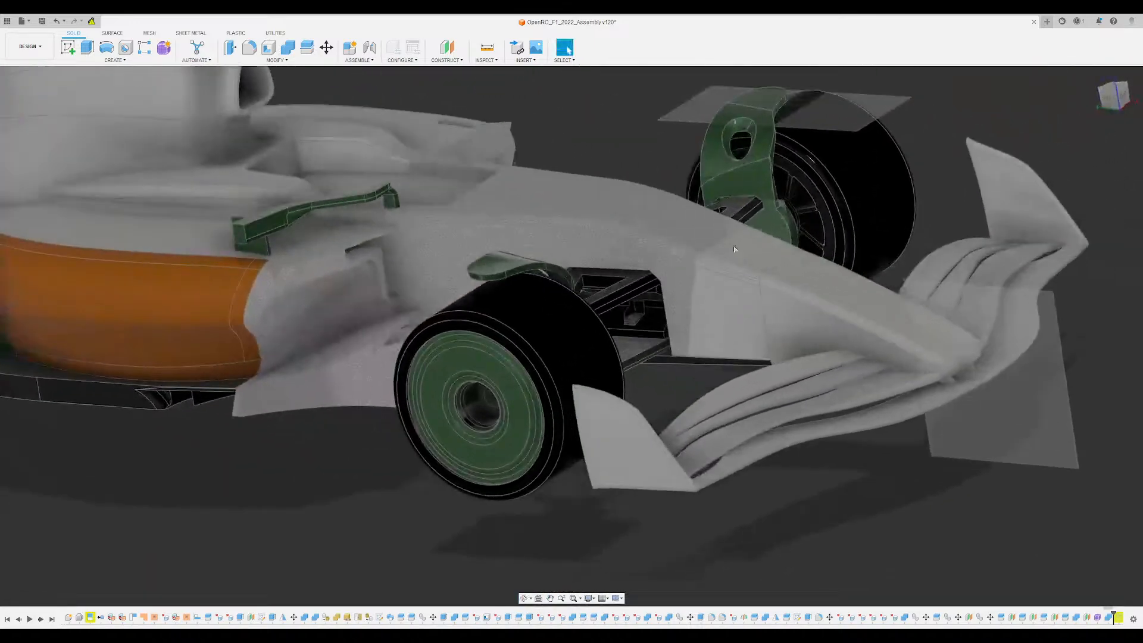
- Examine the covered front wheel against the wing endplate, orange sidepod and rear wheel from low front angles
mouse_move(723, 332)
shift+middle_down()
mouse_move(735, 325)
mouse_move(742, 344)
shift+middle_up()
shift+middle_drag(695, 385, 693, 331)
scroll(642, 440, up, 4)
shift+middle_drag(643, 439, 535, 417)
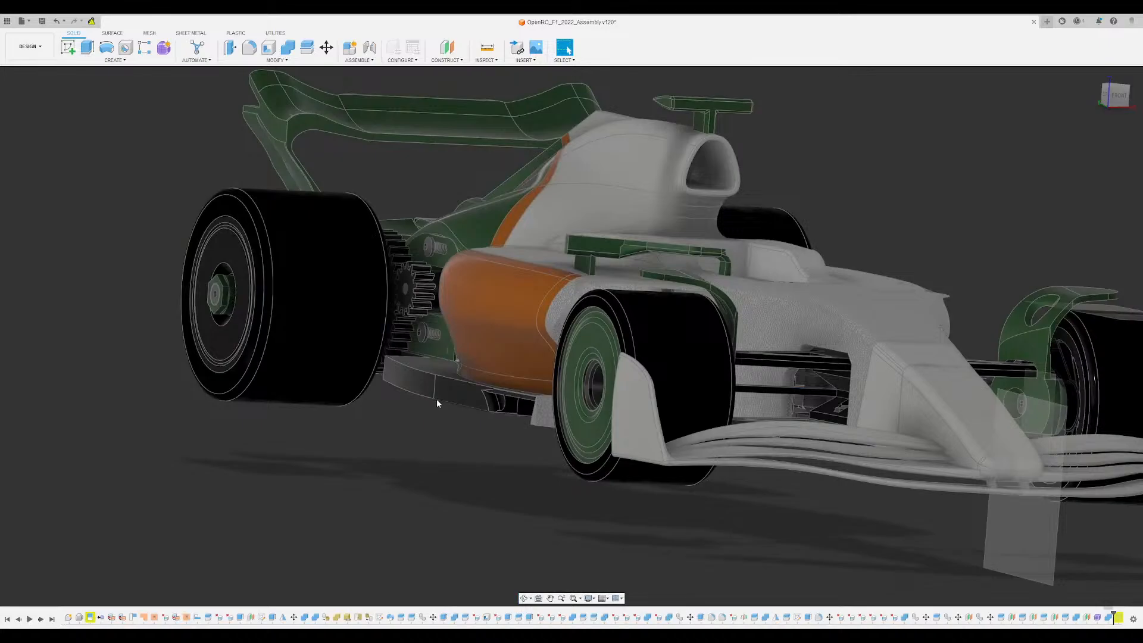
middle_drag(437, 401, 463, 412)
scroll(625, 411, up, 5)
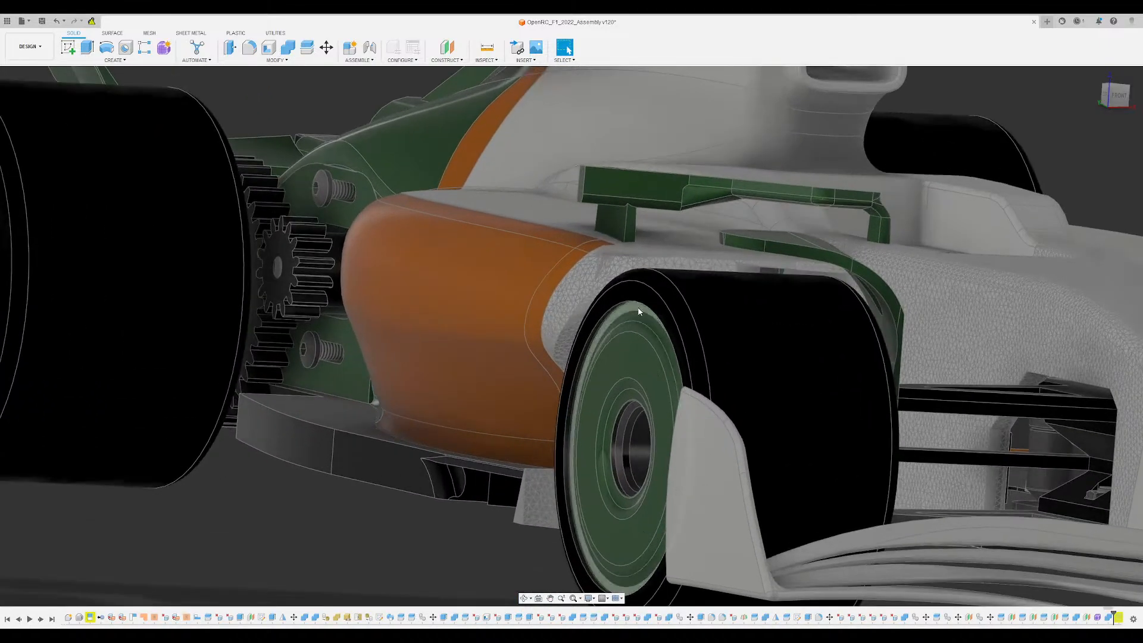
scroll(637, 326, up, 3)
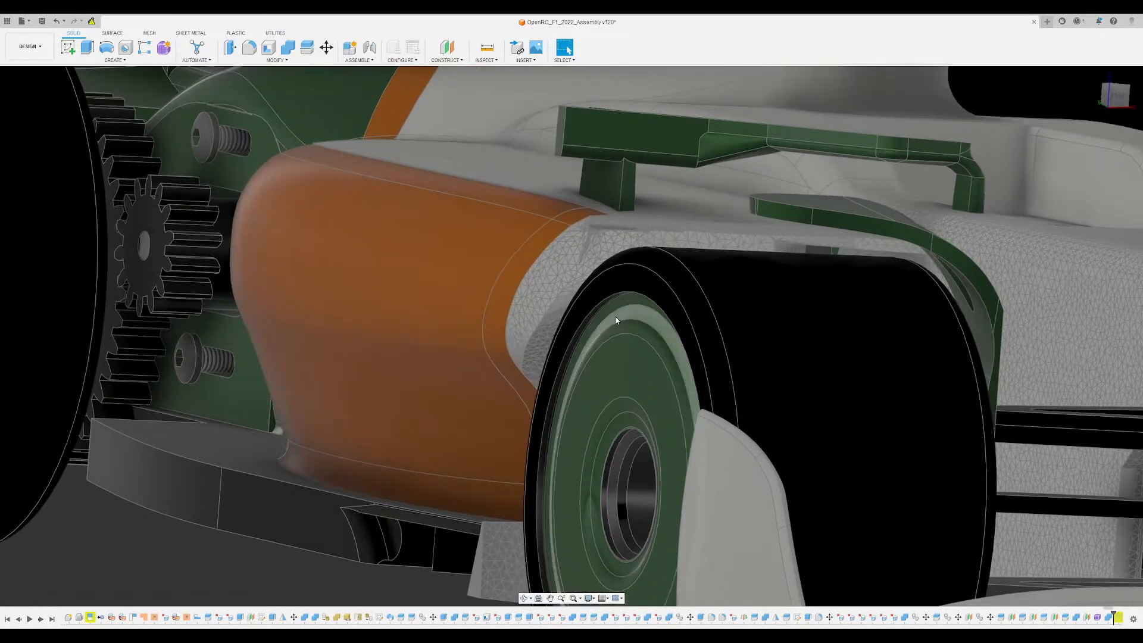
scroll(615, 321, up, 5)
scroll(615, 321, down, 6)
shift+middle_drag(615, 321, 403, 291)
scroll(402, 293, up, 3)
scroll(401, 292, up, 2)
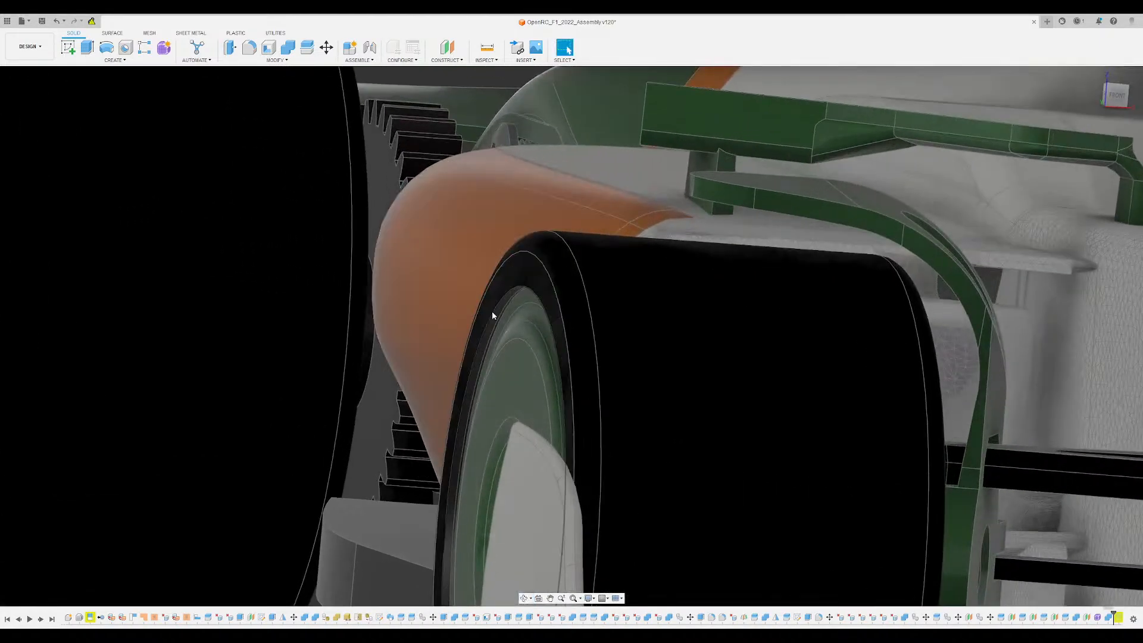
scroll(492, 311, down, 5)
shift+middle_drag(492, 311, 458, 305)
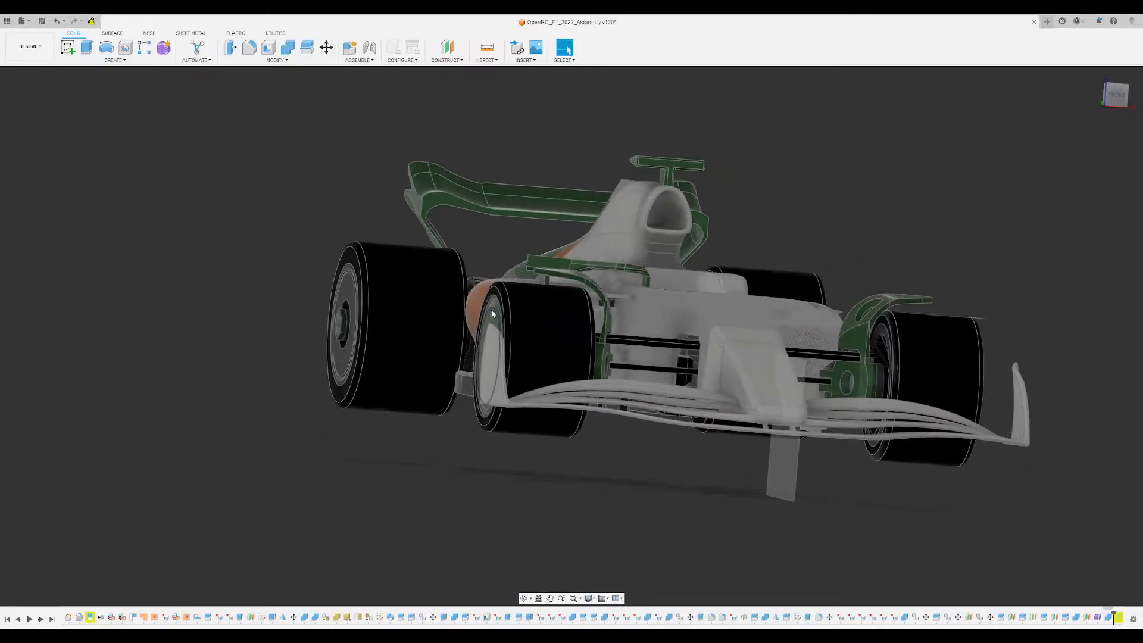
- Examine the green winglets over the front tyres and their suspension mounts from above and from the front corner
scroll(491, 313, up, 3)
shift+middle_drag(428, 457, 455, 355)
scroll(506, 320, down, 4)
shift+middle_drag(506, 320, 580, 455)
scroll(580, 455, up, 6)
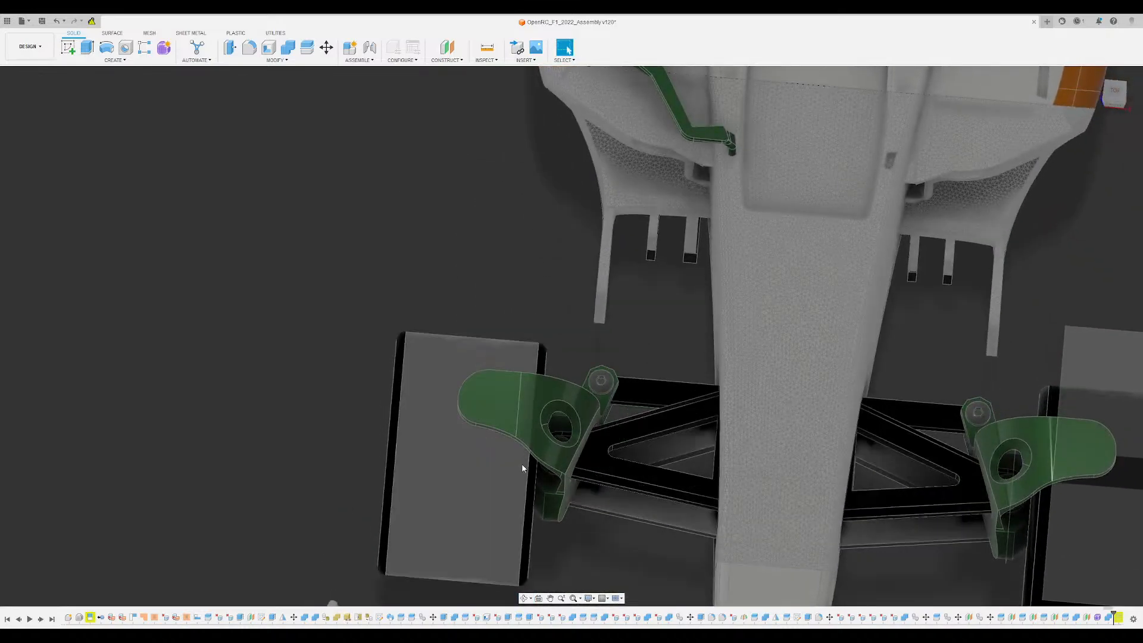
shift+middle_drag(522, 469, 535, 420)
scroll(562, 410, up, 2)
scroll(560, 407, down, 3)
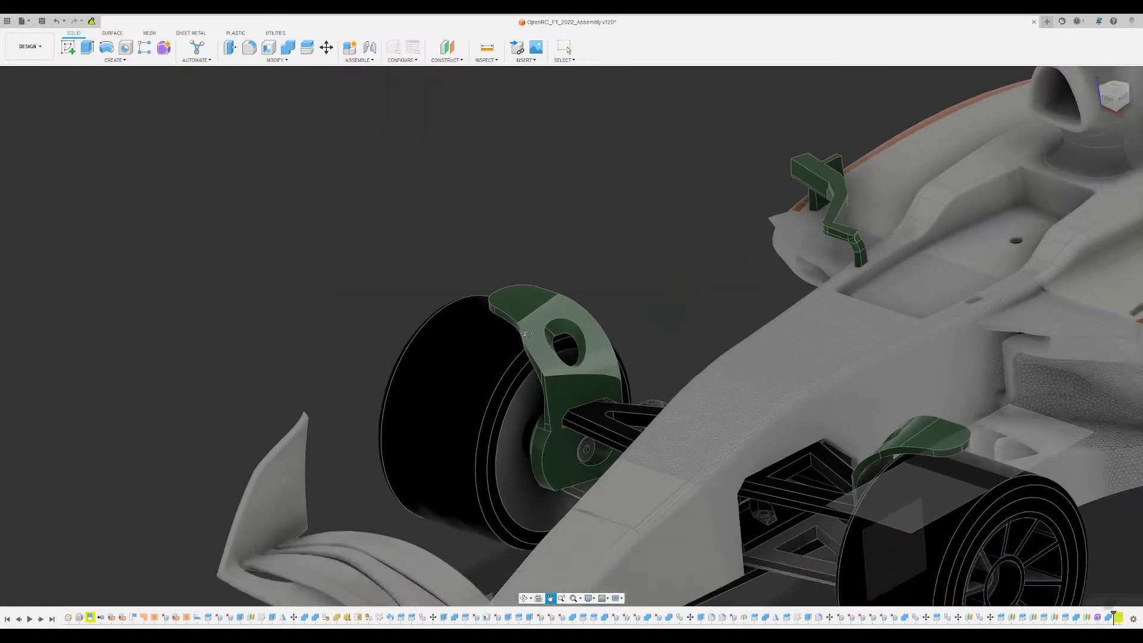
scroll(530, 329, up, 5)
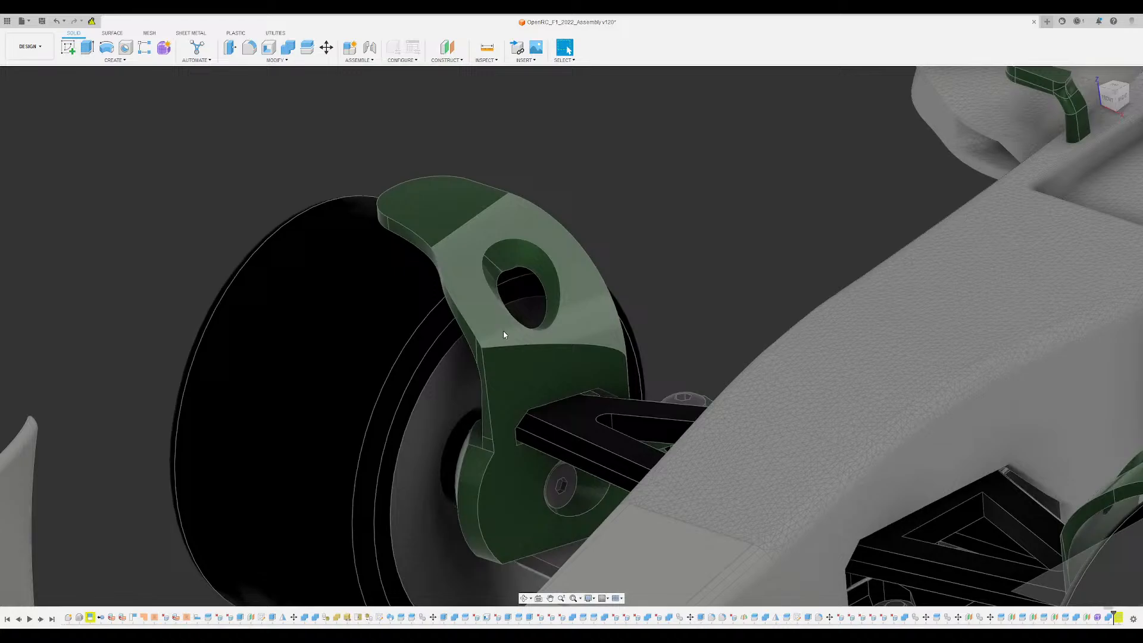
shift+middle_drag(503, 335, 482, 352)
shift+middle_drag(514, 263, 594, 263)
scroll(591, 281, down, 4)
shift+middle_drag(549, 206, 595, 225)
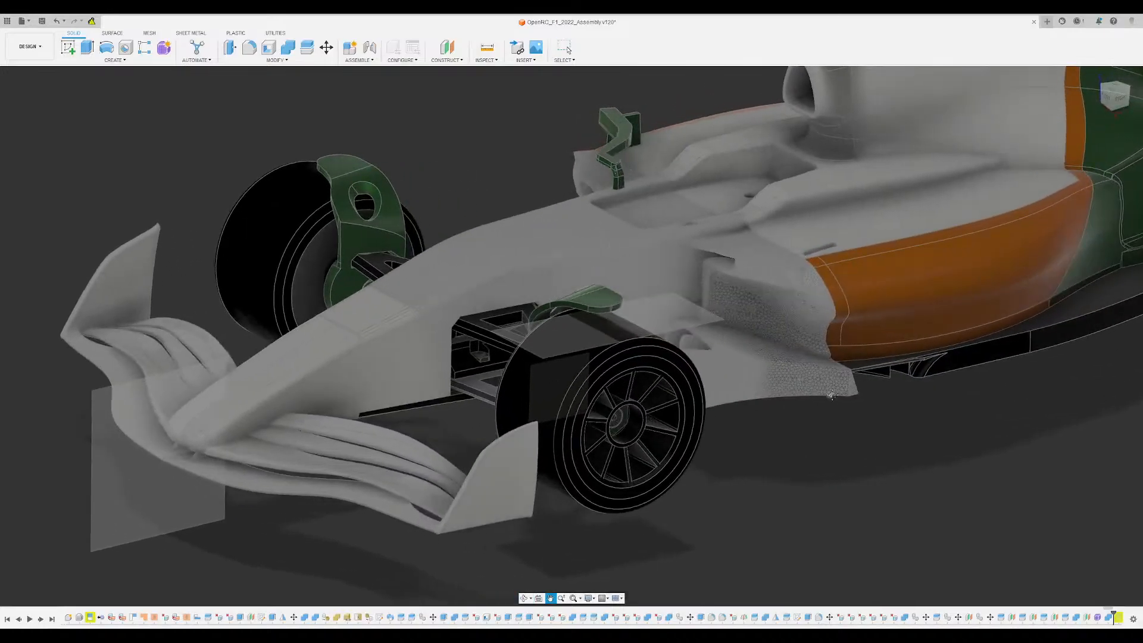
- Examine the floor's leading edge below the sidepod and the underside of the chassis with its screws and fins
middle_drag(832, 395, 698, 450)
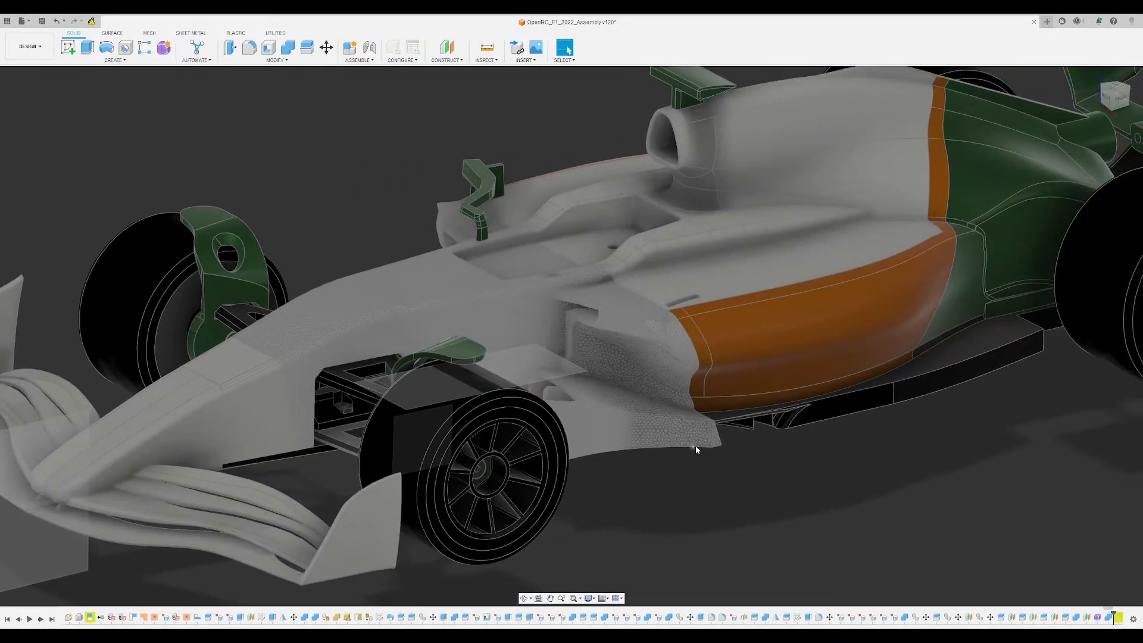
shift+middle_drag(662, 379, 651, 369)
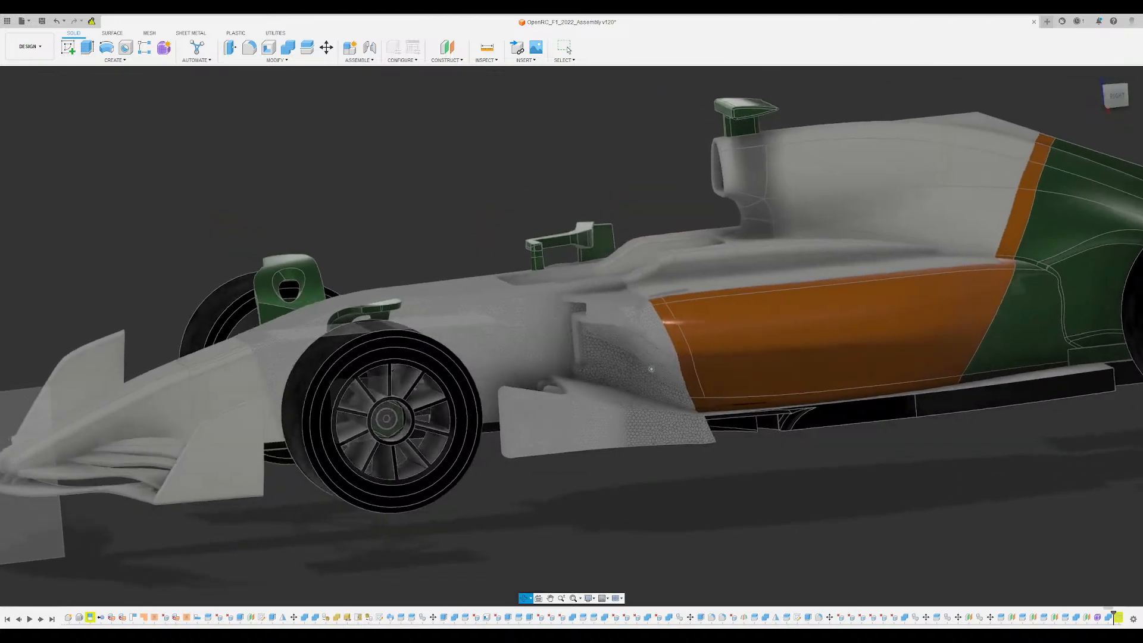
shift+middle_drag(569, 480, 553, 333)
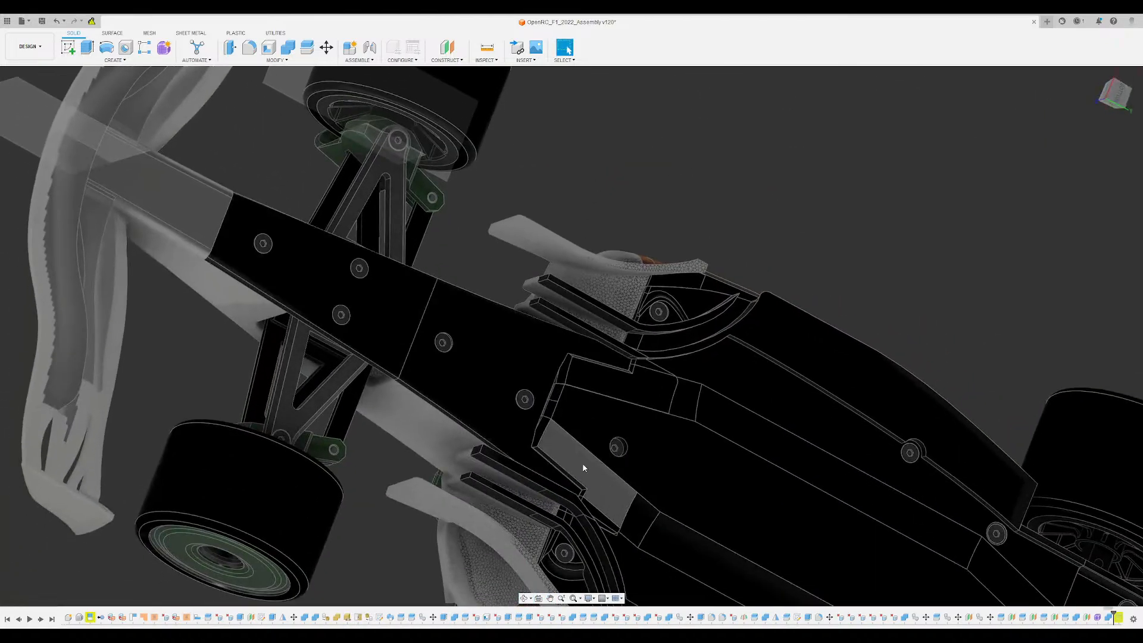
shift+middle_drag(582, 468, 597, 478)
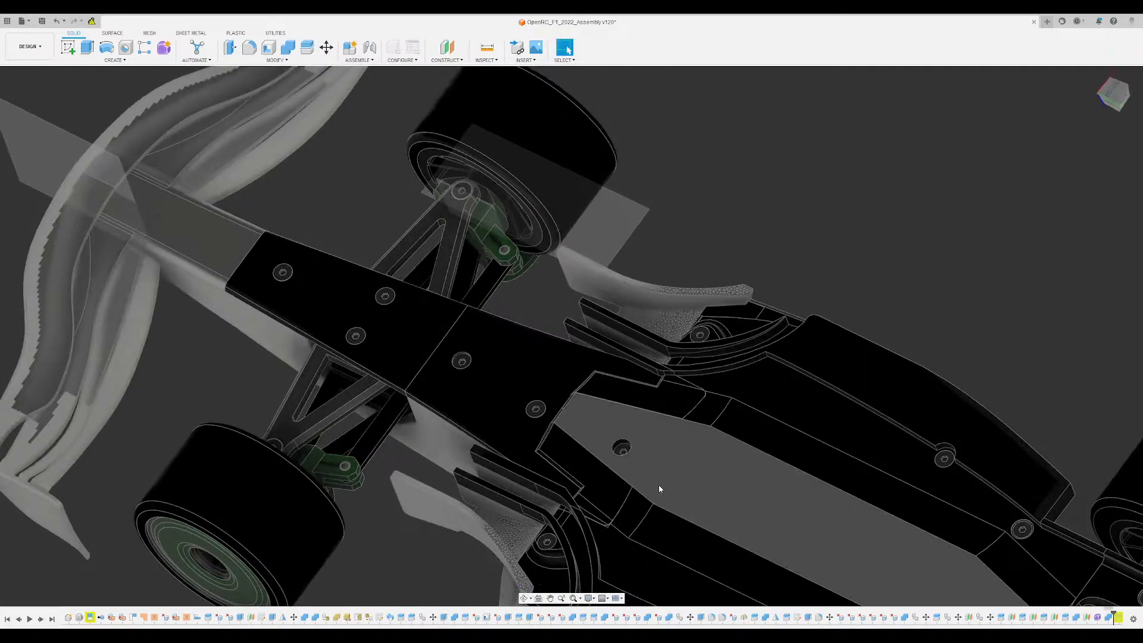
- Examine the curved floor fins, the plate screws and the front suspension arms around the floor's leading edge from below
middle_drag(677, 512, 637, 347)
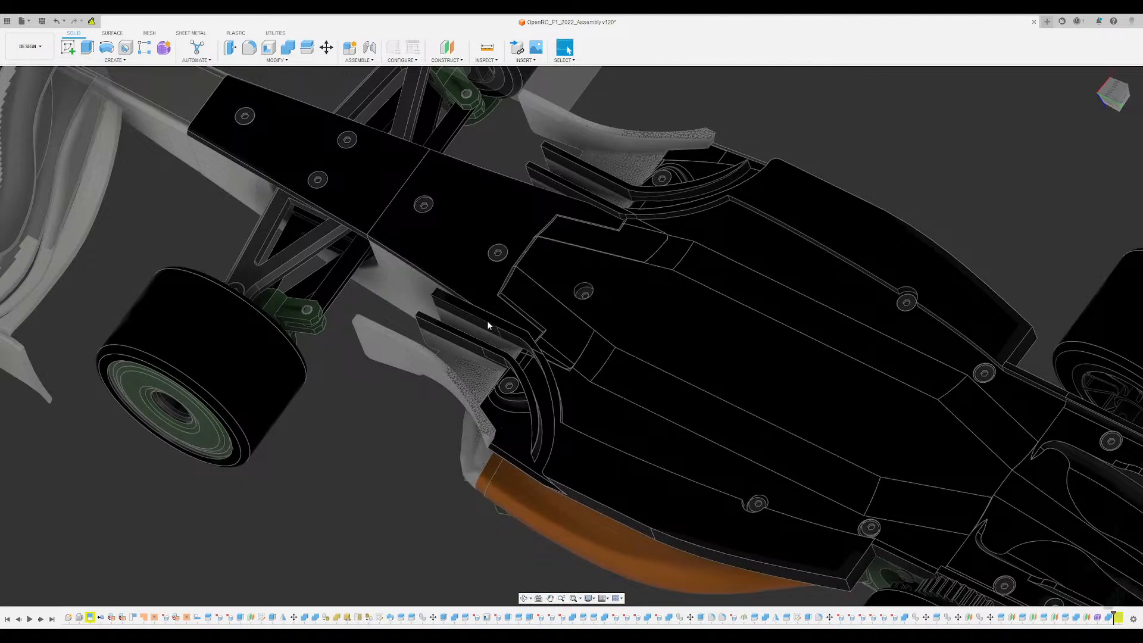
shift+middle_drag(536, 462, 521, 363)
scroll(527, 452, up, 5)
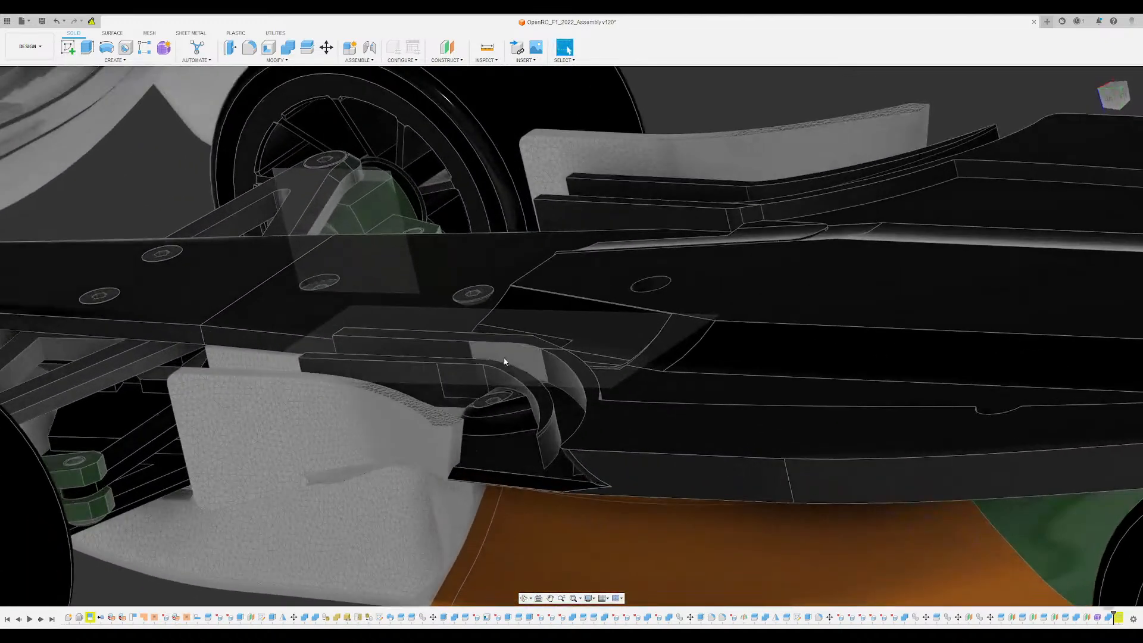
shift+middle_drag(581, 456, 565, 416)
scroll(566, 417, down, 5)
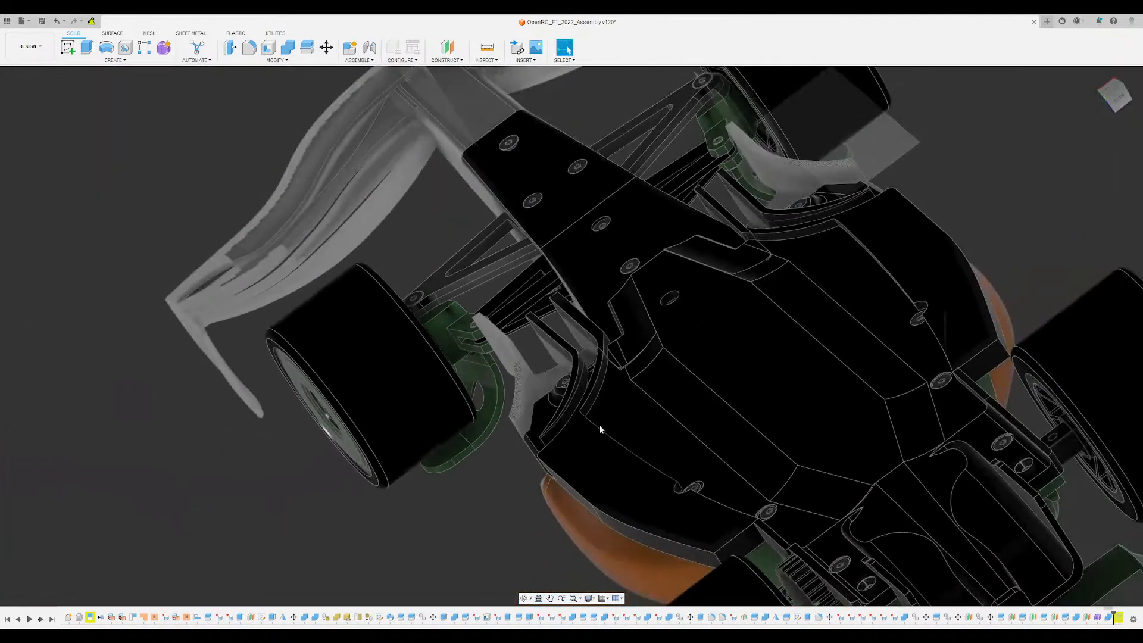
scroll(569, 383, up, 6)
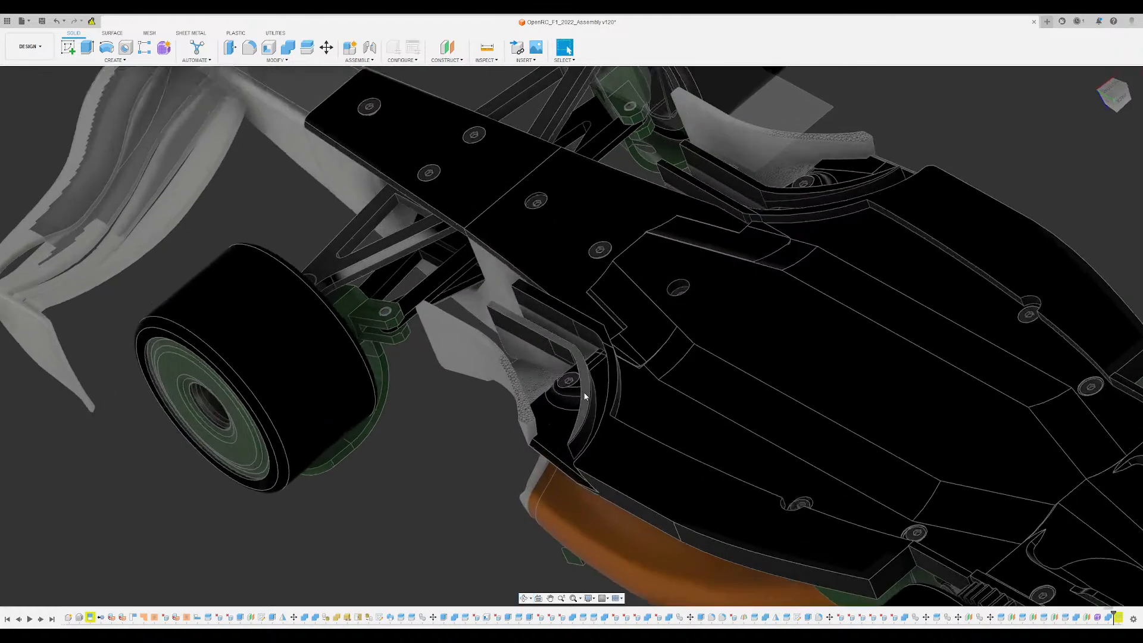
scroll(559, 373, down, 5)
mouse_move(548, 364)
shift+middle_down()
mouse_move(589, 340)
mouse_move(560, 371)
shift+middle_up()
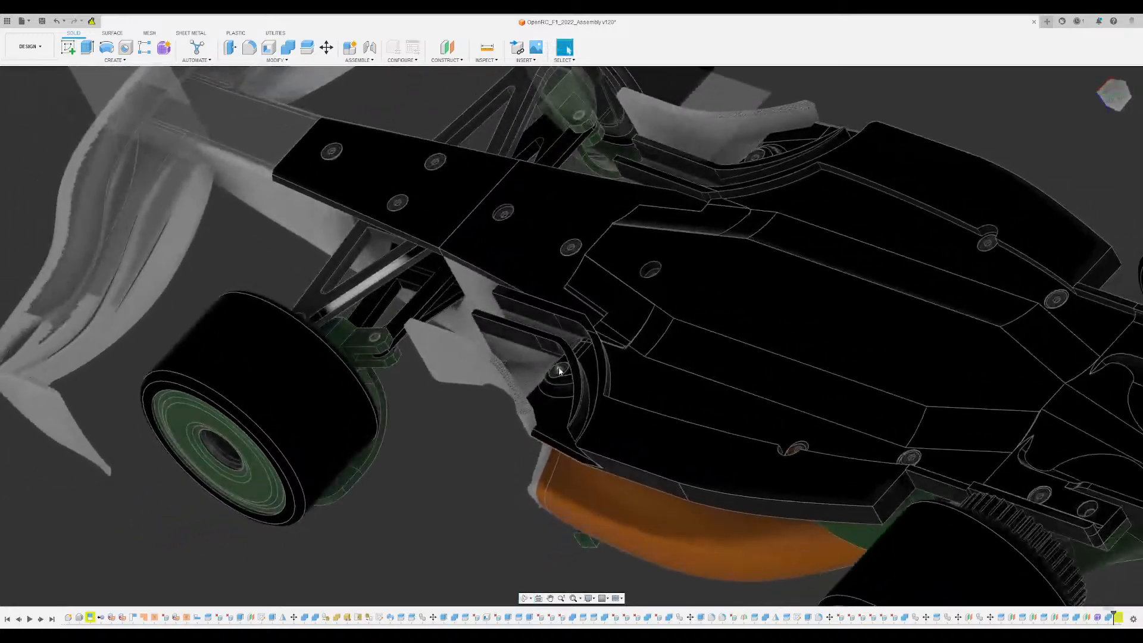
mouse_move(515, 303)
middle_down()
mouse_move(528, 324)
mouse_move(515, 282)
middle_up()
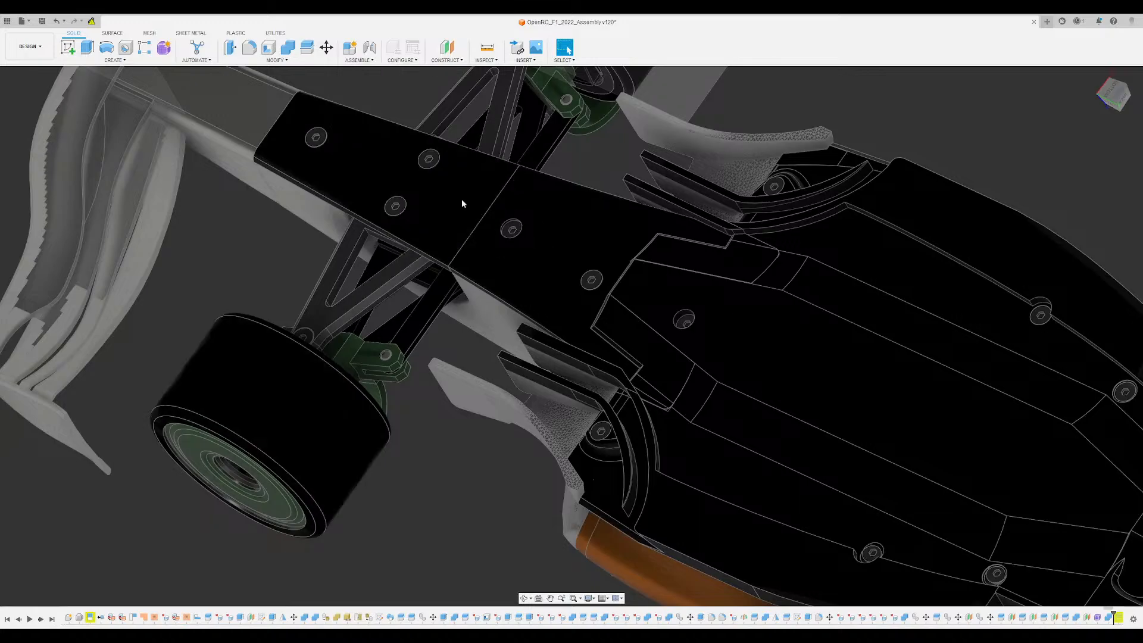
- Examine the car's complete underside from the front wing to the rear wing, including a low side angle
scroll(500, 422, down, 5)
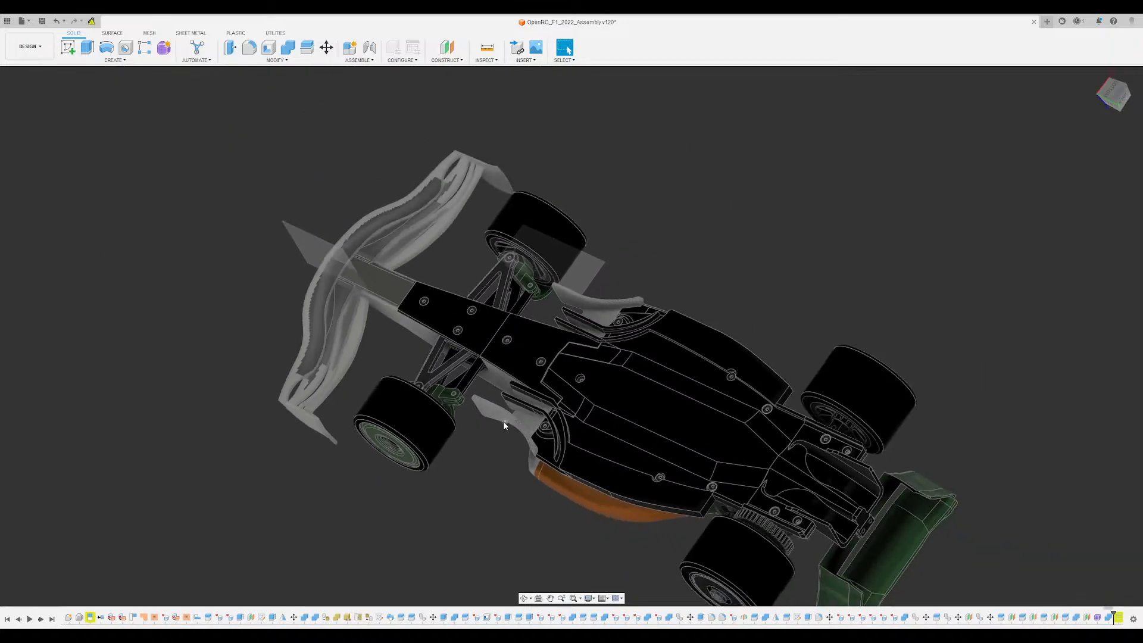
shift+middle_drag(524, 358, 641, 278)
scroll(601, 402, up, 4)
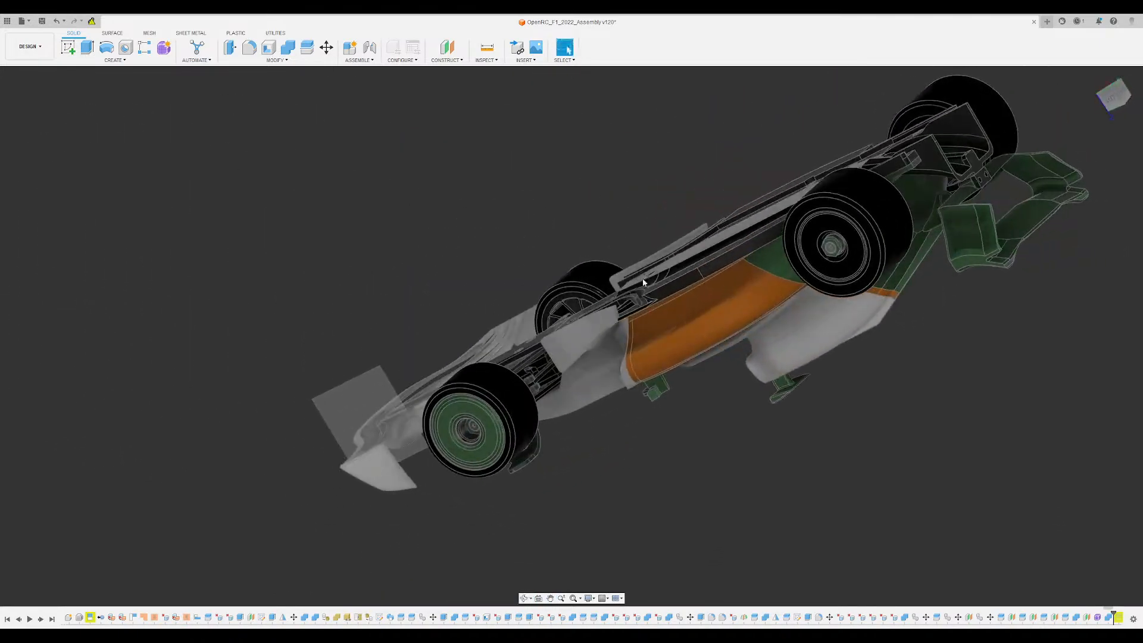
middle_drag(700, 255, 658, 383)
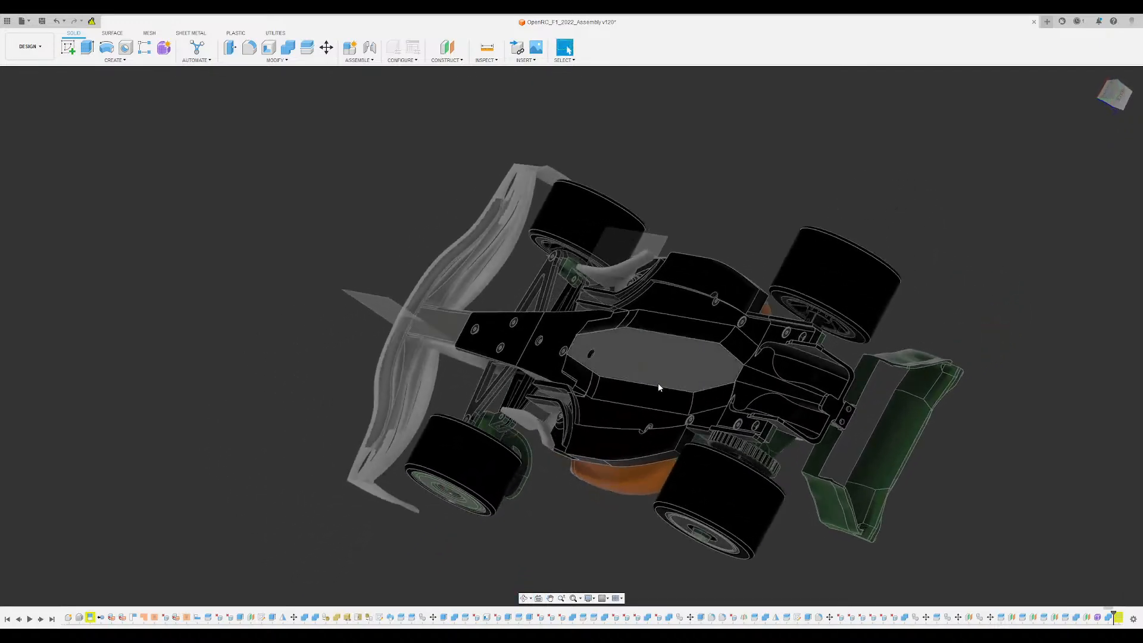
scroll(659, 383, up, 5)
- Examine the orange sidepod panel between the rear drive gears and the covered front wheel from the side
shift+middle_drag(736, 427, 535, 286)
shift+middle_drag(410, 485, 469, 396)
scroll(530, 403, up, 4)
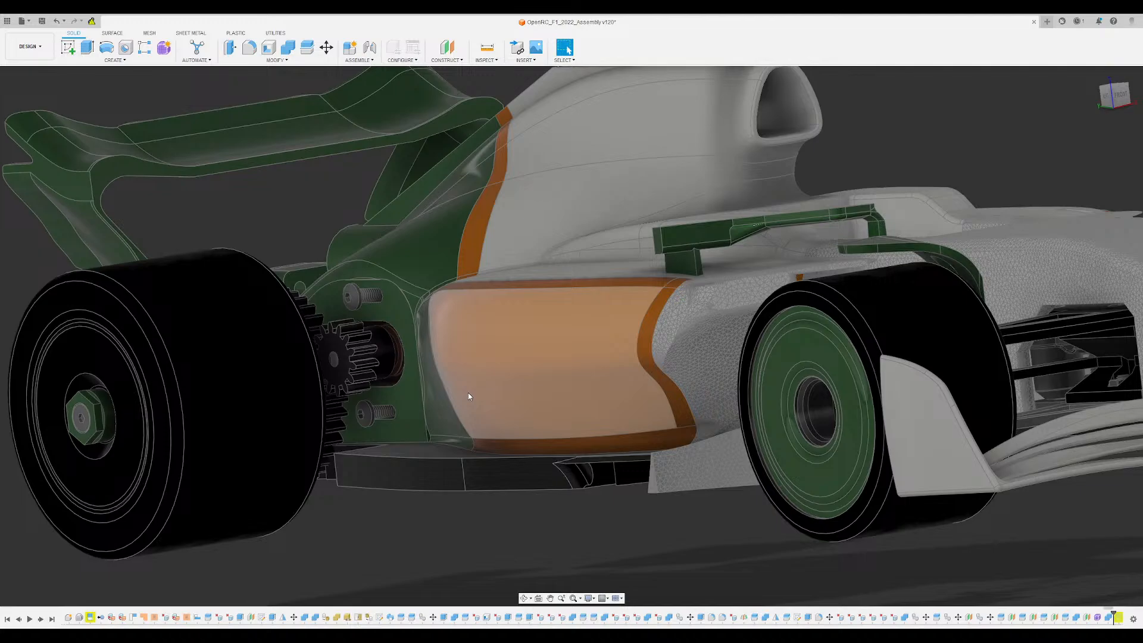
scroll(468, 393, up, 2)
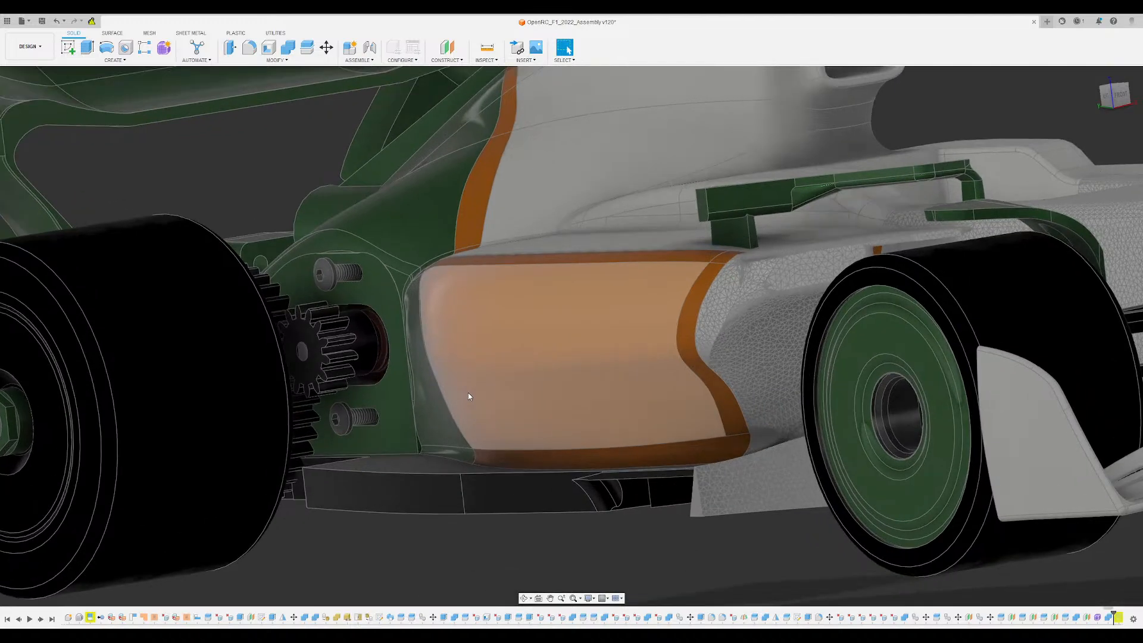
scroll(468, 396, up, 5)
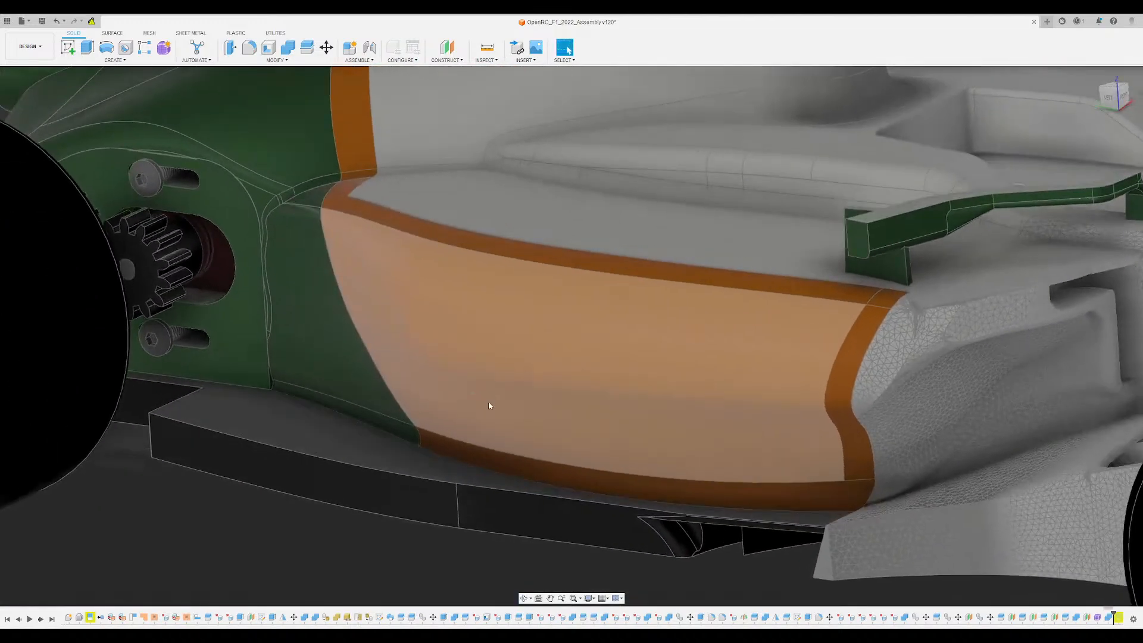
scroll(487, 403, down, 5)
shift+middle_drag(487, 402, 473, 399)
key(Escape)
scroll(475, 399, up, 3)
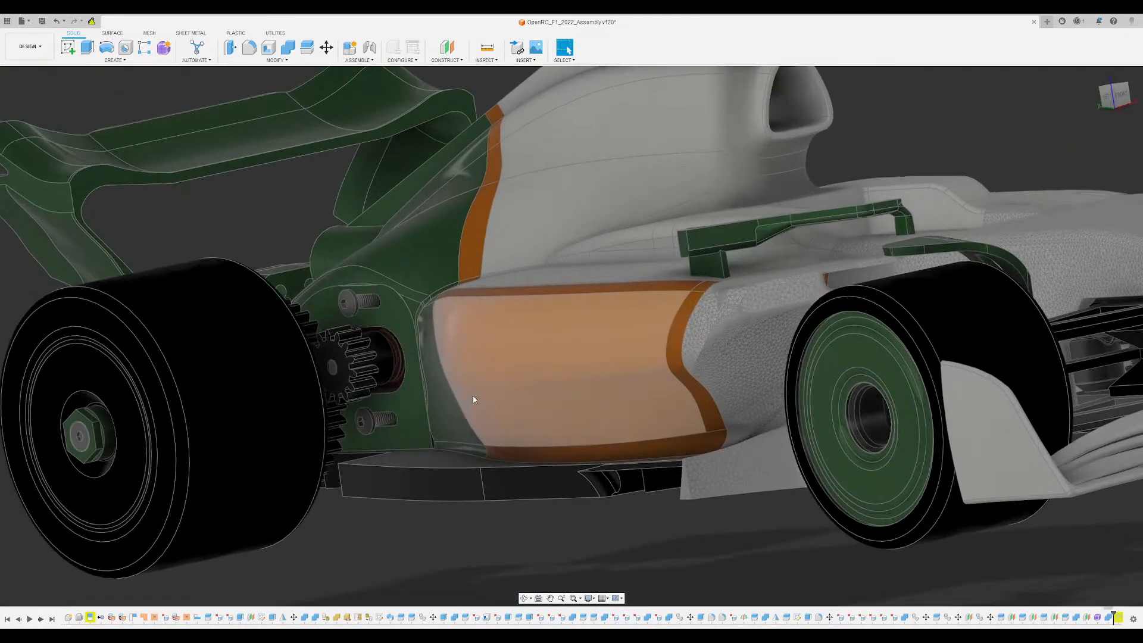
- Inspect the undercut along the lower orange sidepod and its transition into the green rear bodywork
middle_drag(472, 396, 519, 357)
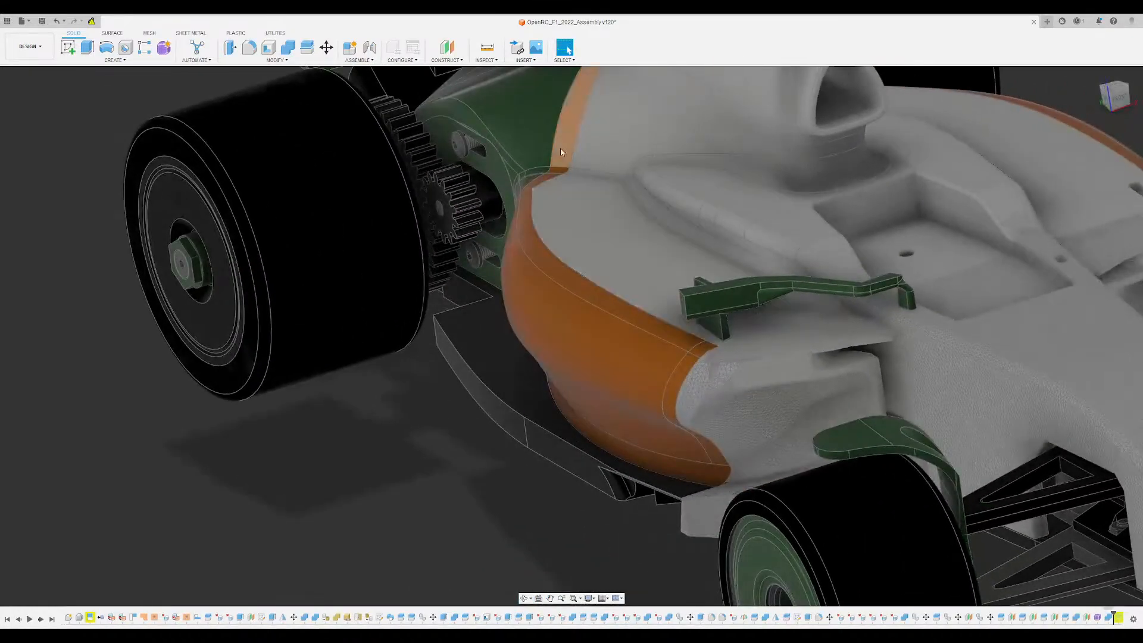
shift+middle_drag(581, 281, 535, 263)
scroll(576, 244, down, 4)
scroll(255, 204, up, 3)
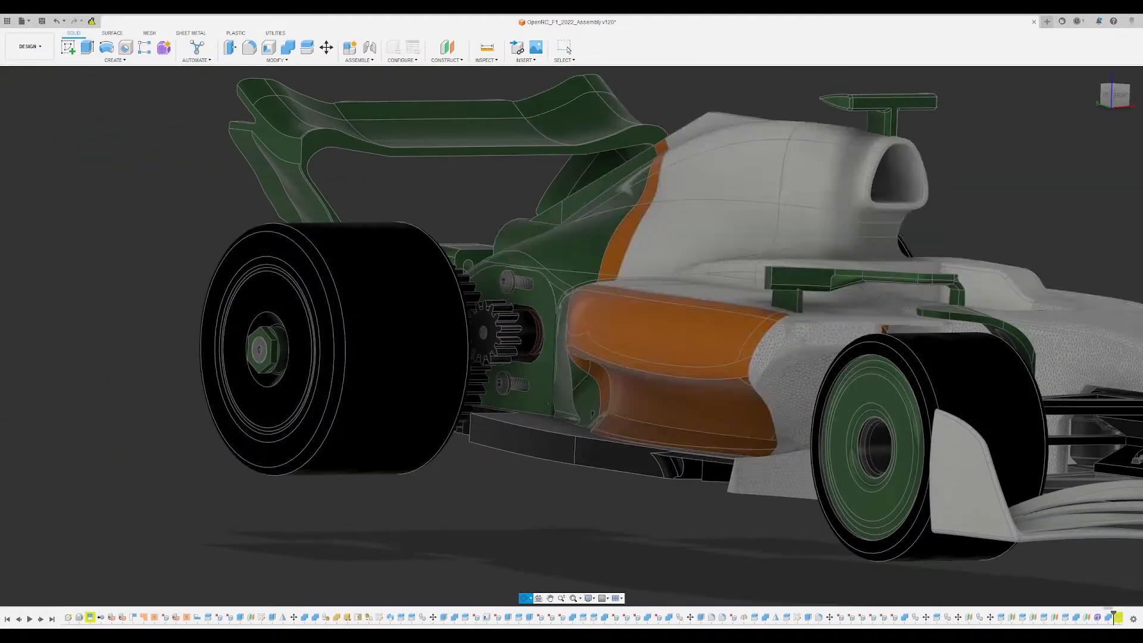
shift+middle_drag(617, 382, 577, 376)
scroll(574, 381, up, 4)
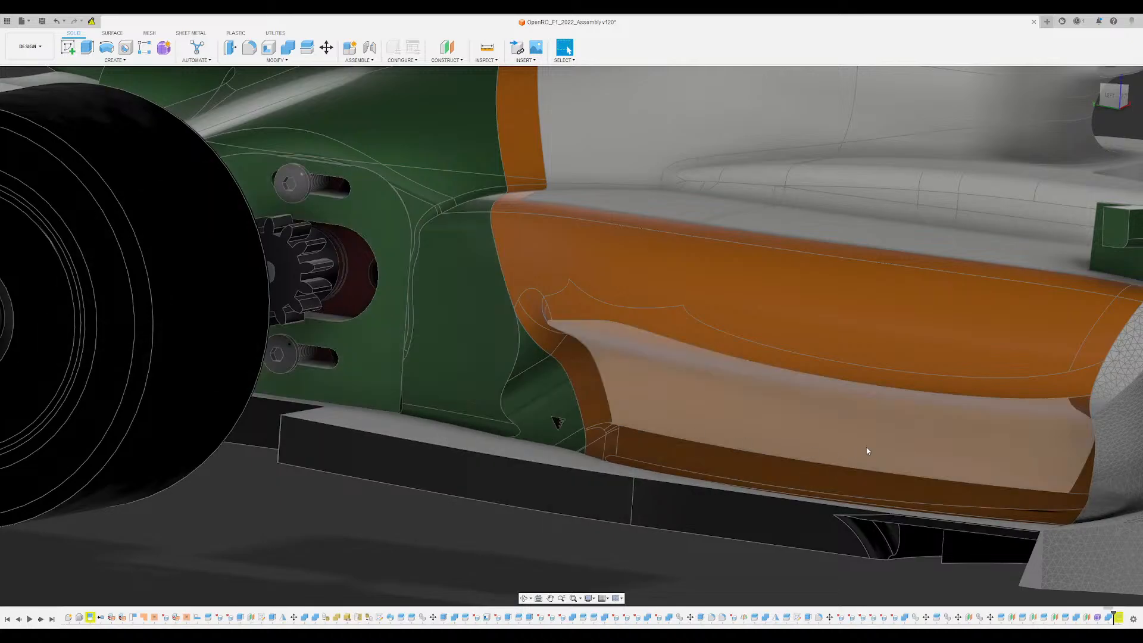
shift+middle_drag(502, 439, 463, 462)
mouse_move(434, 227)
shift+middle_down()
mouse_move(445, 229)
mouse_move(431, 209)
shift+middle_up()
shift+middle_drag(540, 319, 518, 324)
scroll(518, 323, down, 4)
- Examine the drive gears beside the green rear bodywork from above, plus the sidepod's shape behind the front wheel
middle_drag(643, 232, 621, 349)
scroll(424, 378, up, 4)
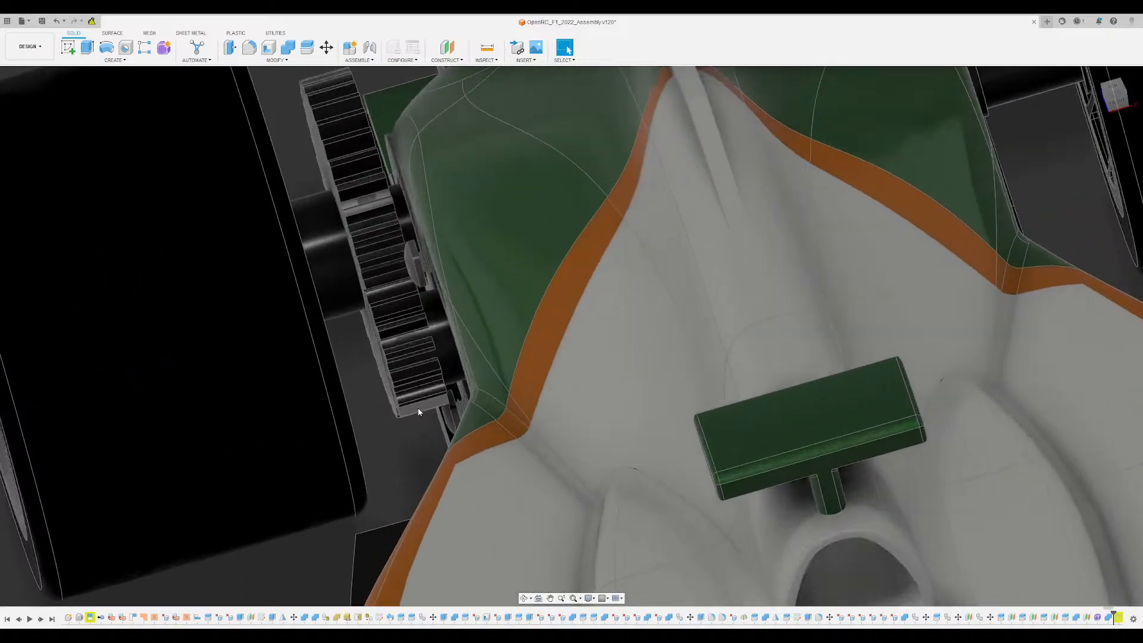
shift+middle_drag(419, 409, 483, 438)
scroll(433, 396, down, 4)
scroll(484, 441, up, 3)
scroll(502, 381, up, 2)
shift+middle_drag(503, 381, 455, 381)
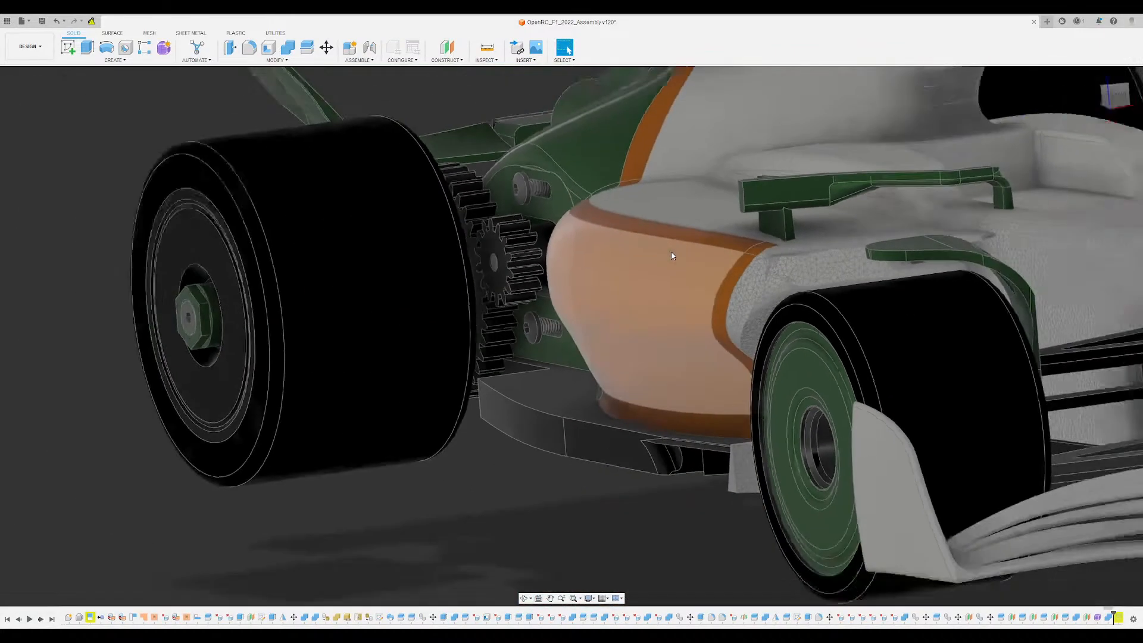
- Inspect the rear wing's two-hole mounting bracket, the round exhaust outlet and the black diffuser frame from behind
shift+middle_drag(659, 257, 732, 320)
scroll(732, 321, up, 2)
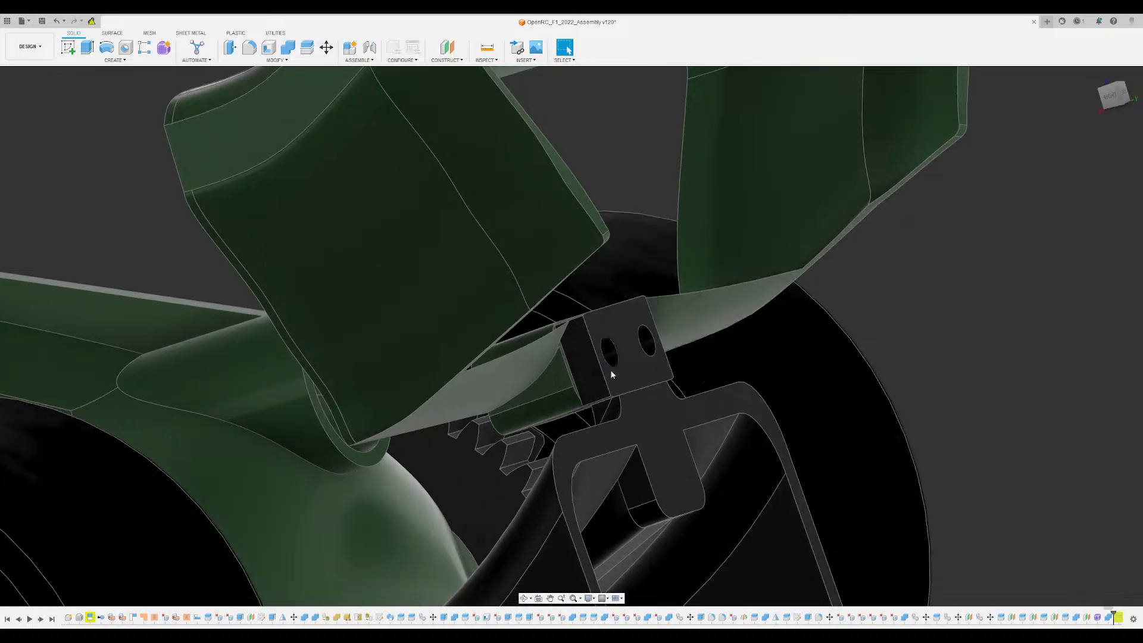
scroll(611, 375, down, 4)
middle_drag(612, 375, 595, 345)
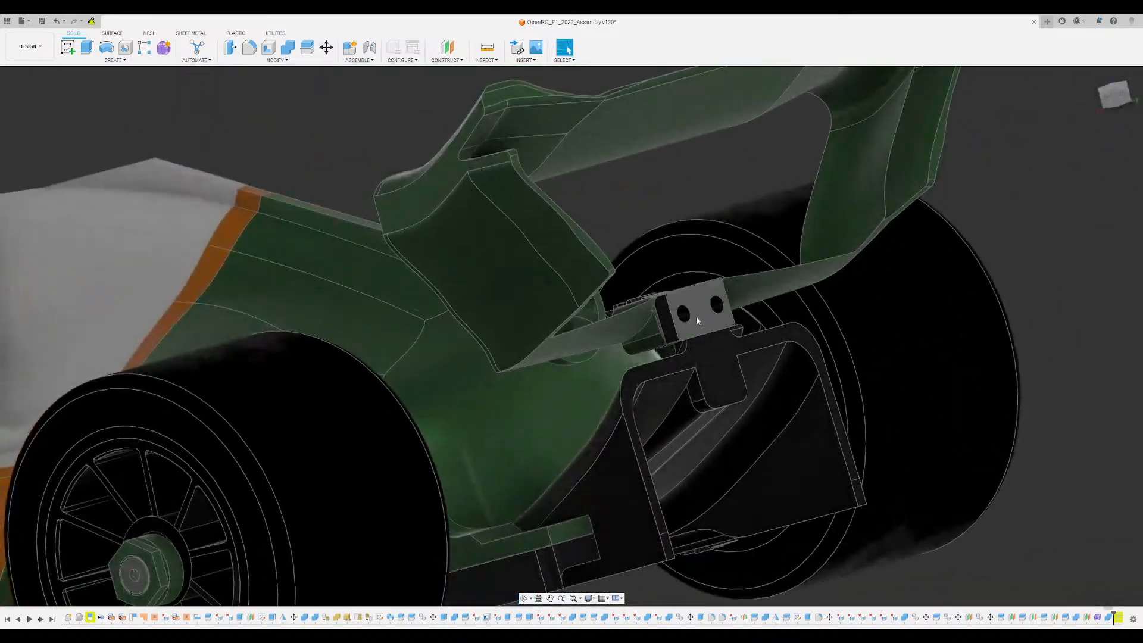
scroll(704, 310, up, 2)
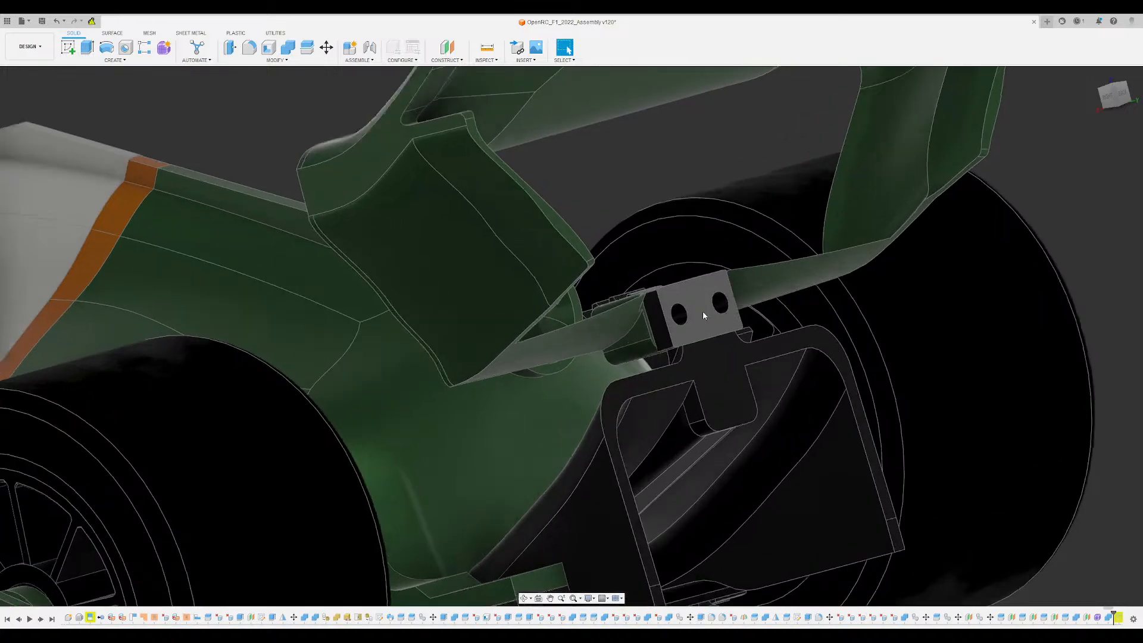
shift+middle_drag(703, 311, 767, 293)
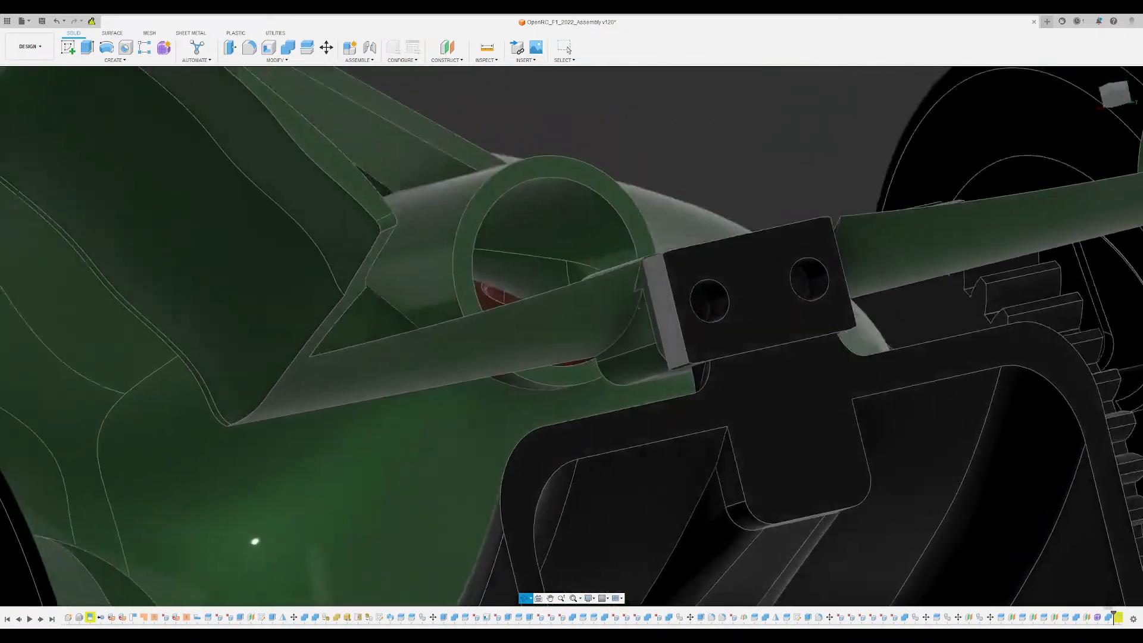
shift+middle_drag(640, 307, 635, 281)
scroll(632, 316, down, 3)
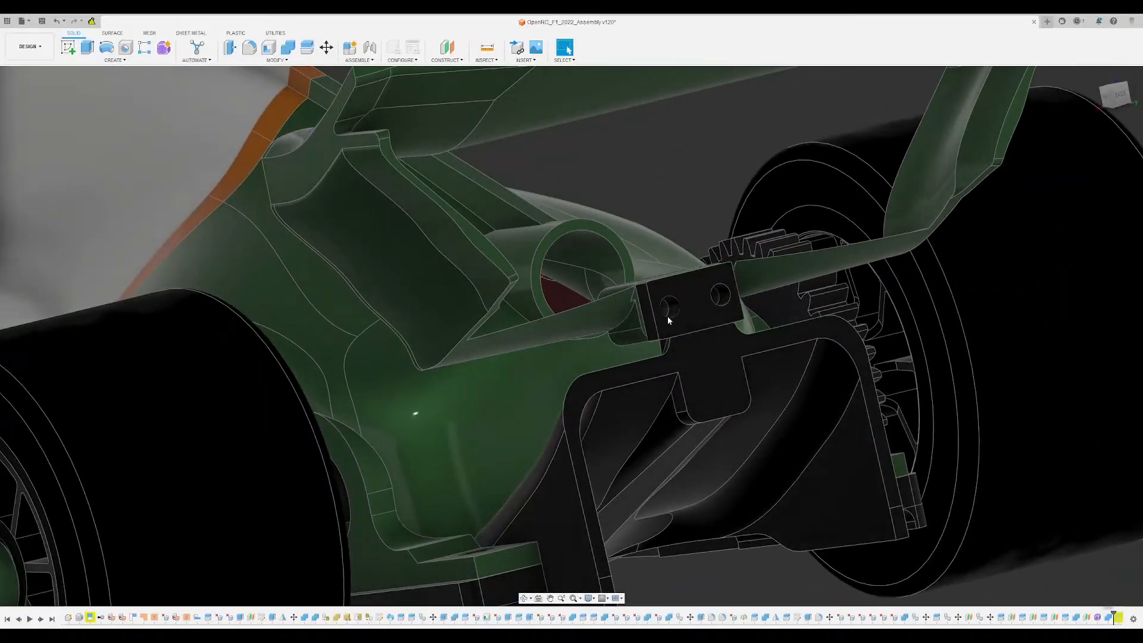
- Examine the green rear wing's overall shape and its supports above the rear wheels from several sides
scroll(666, 316, down, 3)
middle_drag(688, 287, 690, 348)
shift+middle_drag(707, 303, 916, 267)
middle_drag(772, 207, 633, 238)
middle_drag(825, 240, 679, 275)
shift+middle_drag(679, 275, 566, 306)
scroll(695, 274, up, 2)
scroll(687, 276, down, 3)
shift+middle_drag(520, 276, 556, 270)
scroll(724, 236, up, 3)
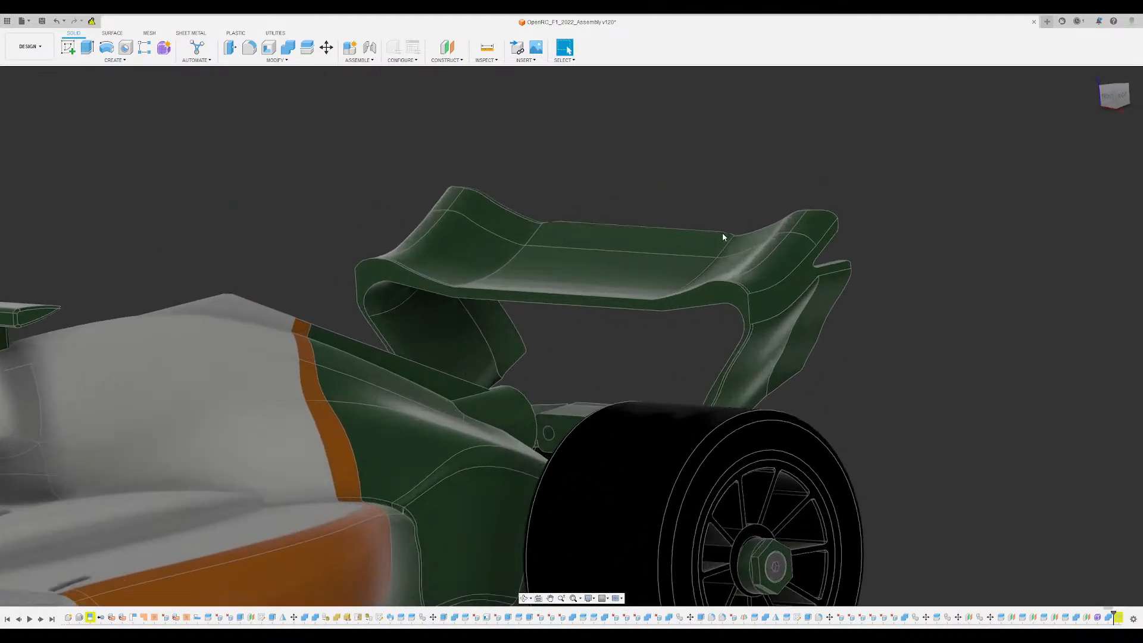
- Inspect the rear wing's notched endplate edge and its relation to the engine cover and rear bodywork
shift+middle_drag(722, 237, 611, 277)
scroll(611, 279, up, 3)
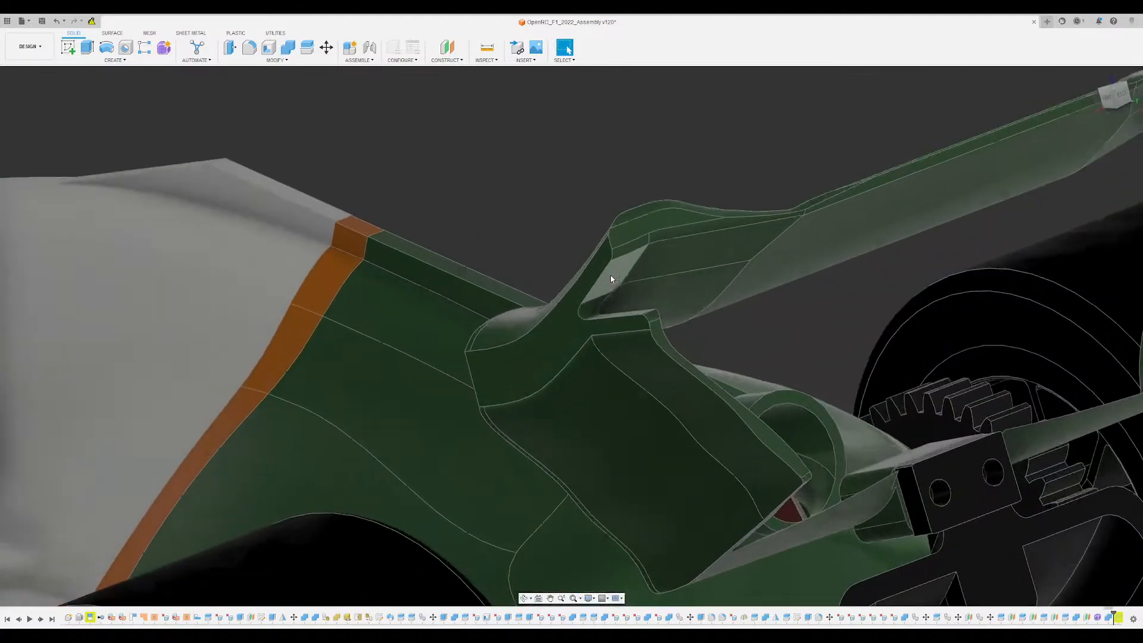
scroll(651, 236, up, 2)
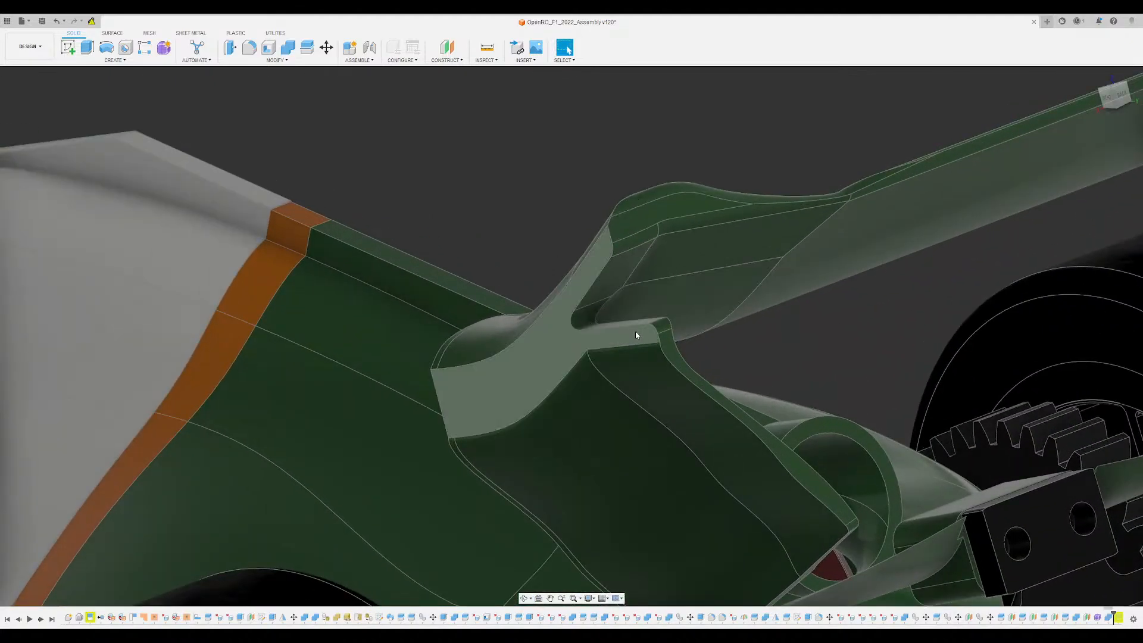
scroll(628, 341, down, 4)
scroll(645, 312, down, 1)
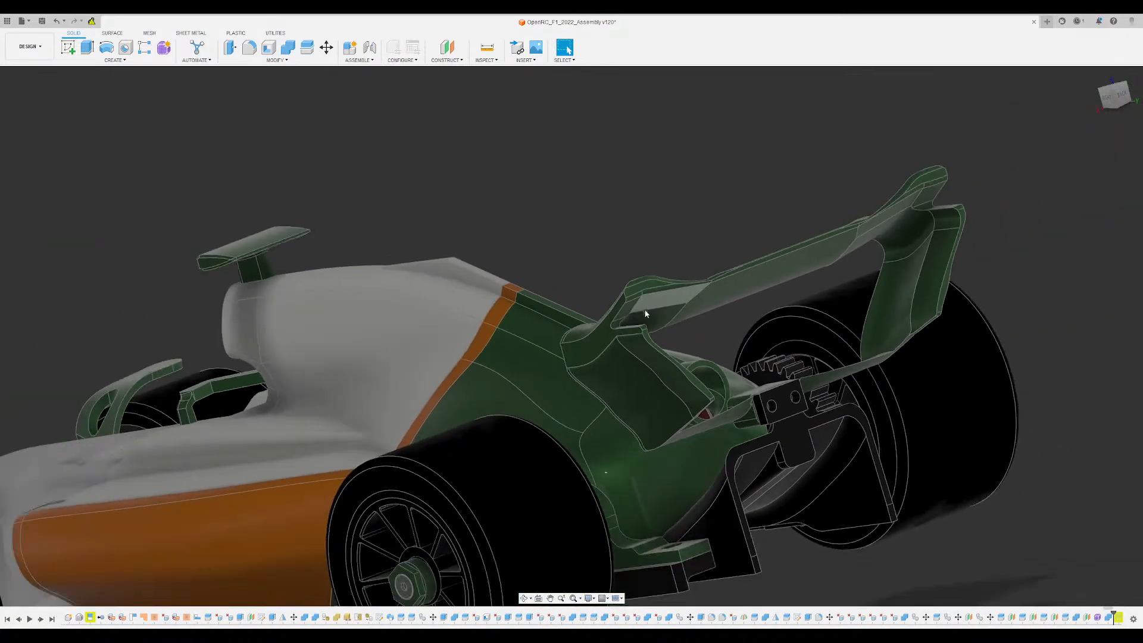
mouse_move(645, 312)
shift+middle_down()
mouse_move(653, 292)
mouse_move(695, 273)
mouse_move(663, 303)
shift+middle_up()
scroll(670, 365, up, 2)
middle_drag(670, 367, 475, 365)
scroll(681, 258, down, 3)
scroll(767, 434, up, 2)
shift+middle_drag(766, 434, 743, 453)
scroll(743, 454, down, 5)
- Return to the home view and examine the whole car from the front corner
shift+middle_drag(1118, 402, 580, 361)
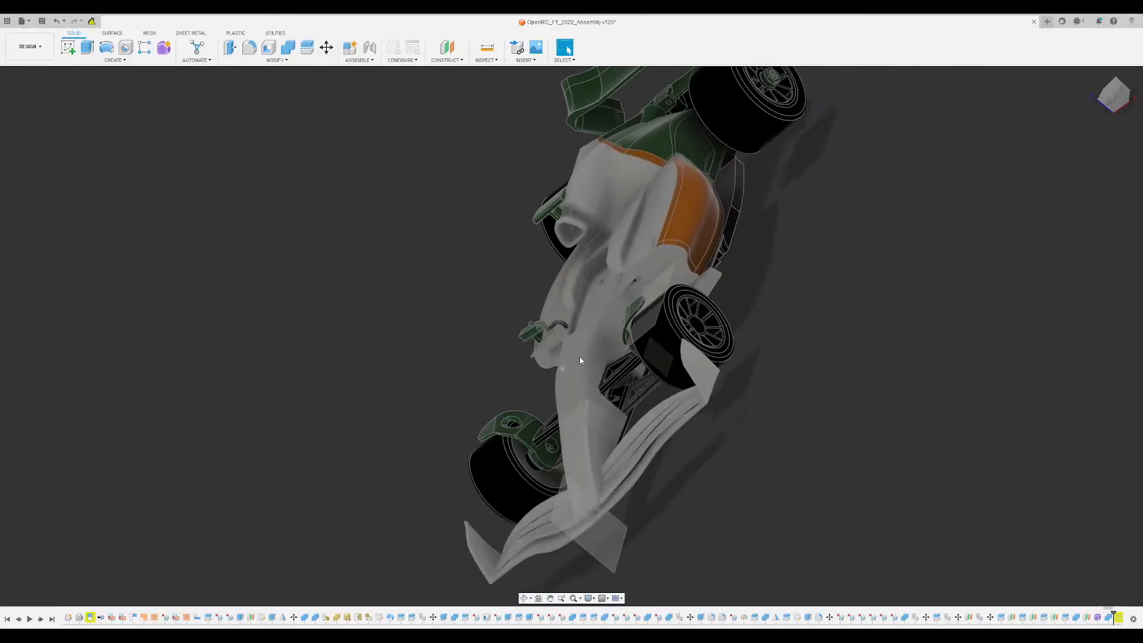
click(1113, 90)
click(1094, 75)
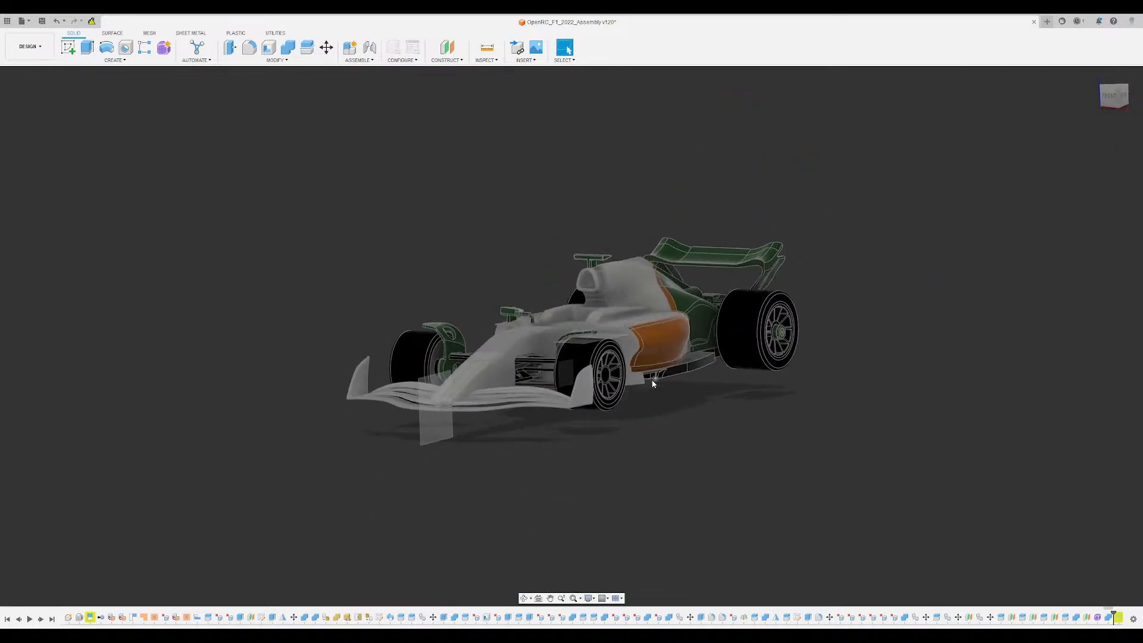
shift+middle_drag(654, 382, 669, 411)
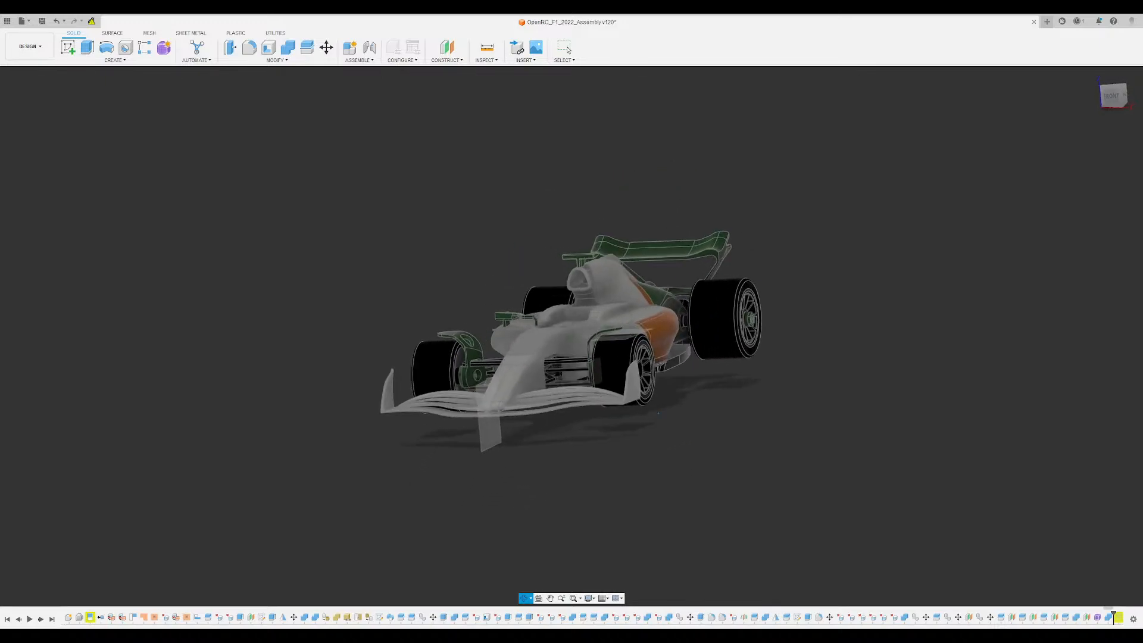
scroll(658, 409, up, 3)
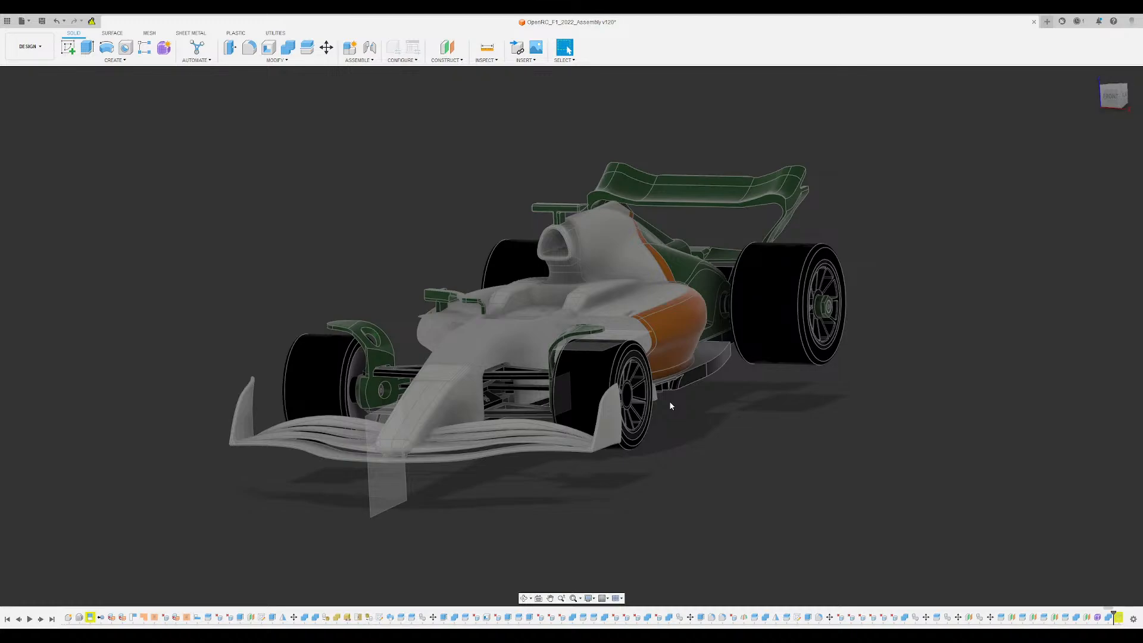
scroll(340, 264, up, 3)
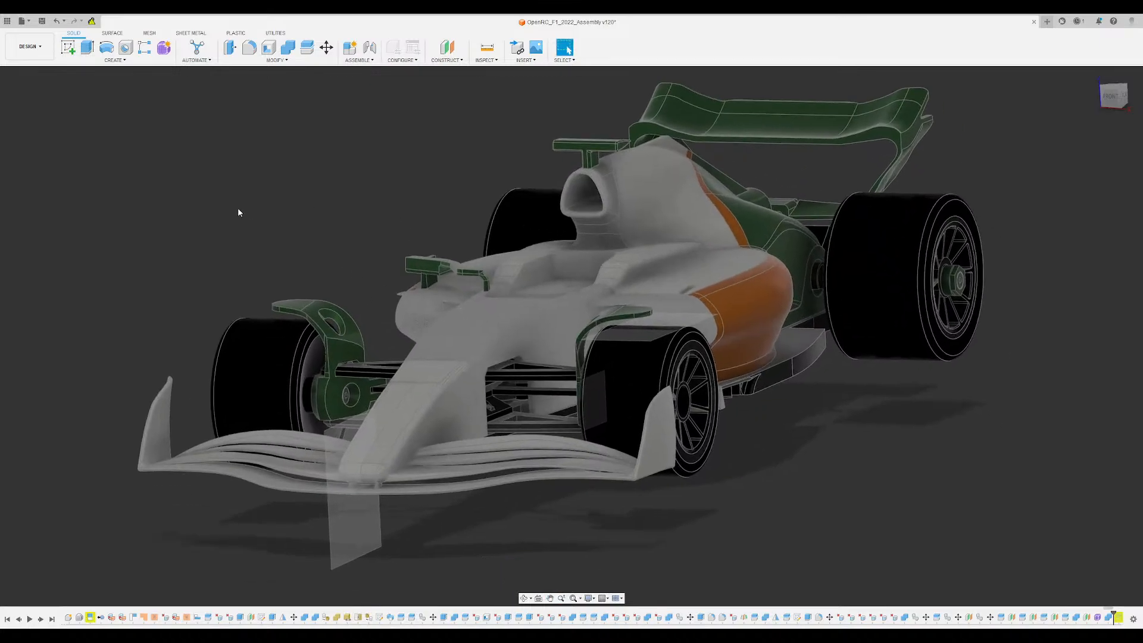
scroll(619, 298, up, 6)
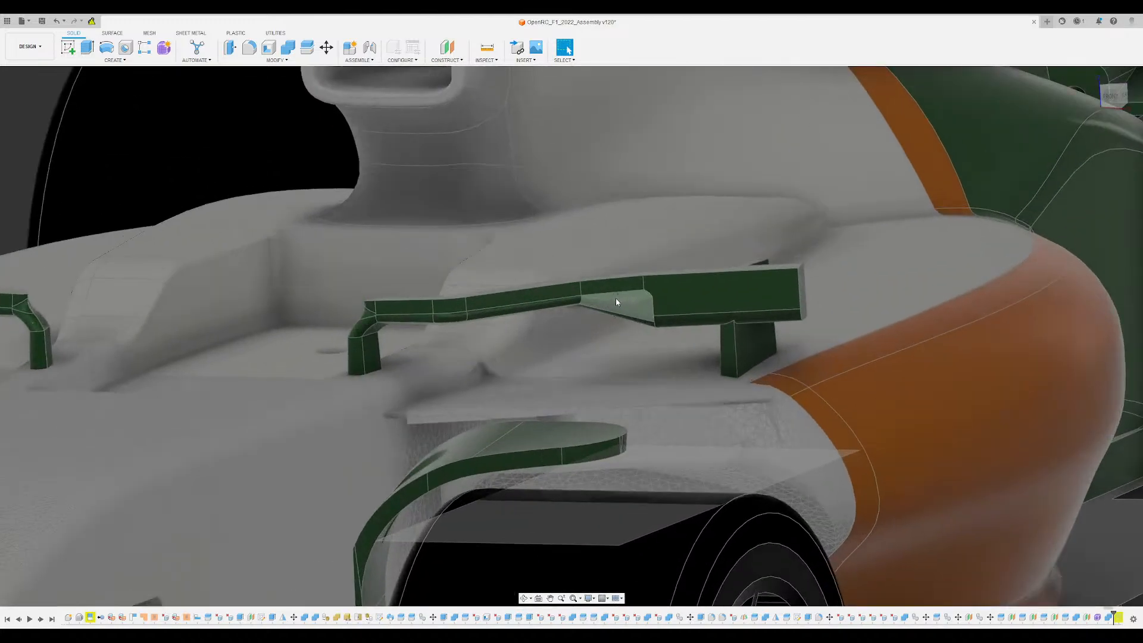
- Inspect the green mirror, the cockpit opening and the sidepod inlet with the meshed floor edge below it
shift+middle_drag(616, 301, 600, 308)
scroll(600, 308, down, 5)
scroll(684, 389, up, 5)
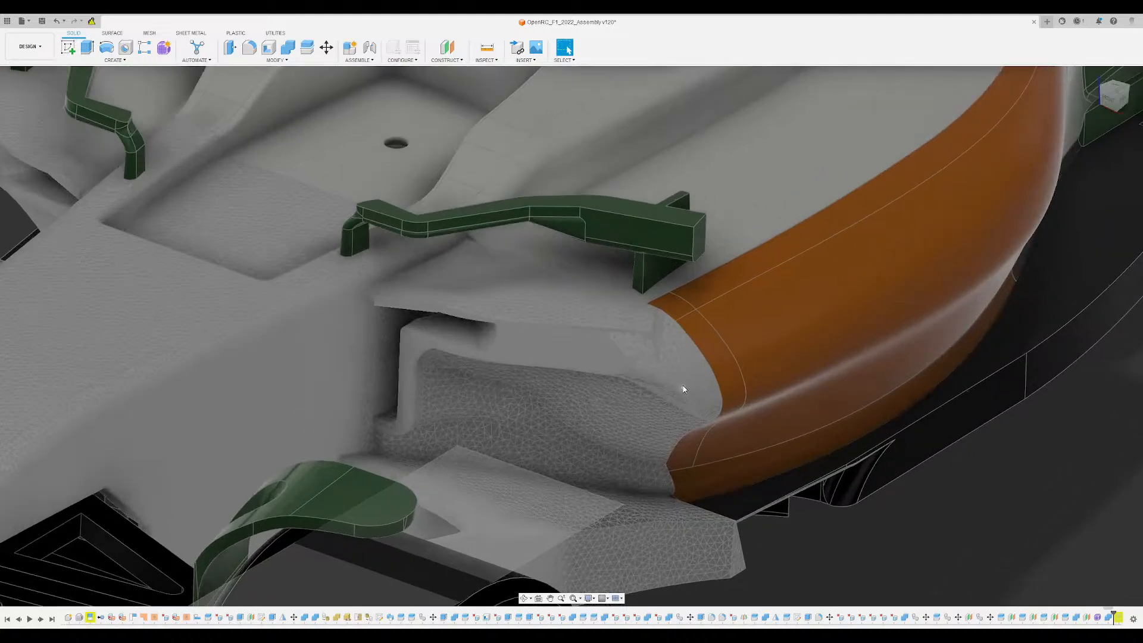
shift+middle_drag(683, 390, 671, 347)
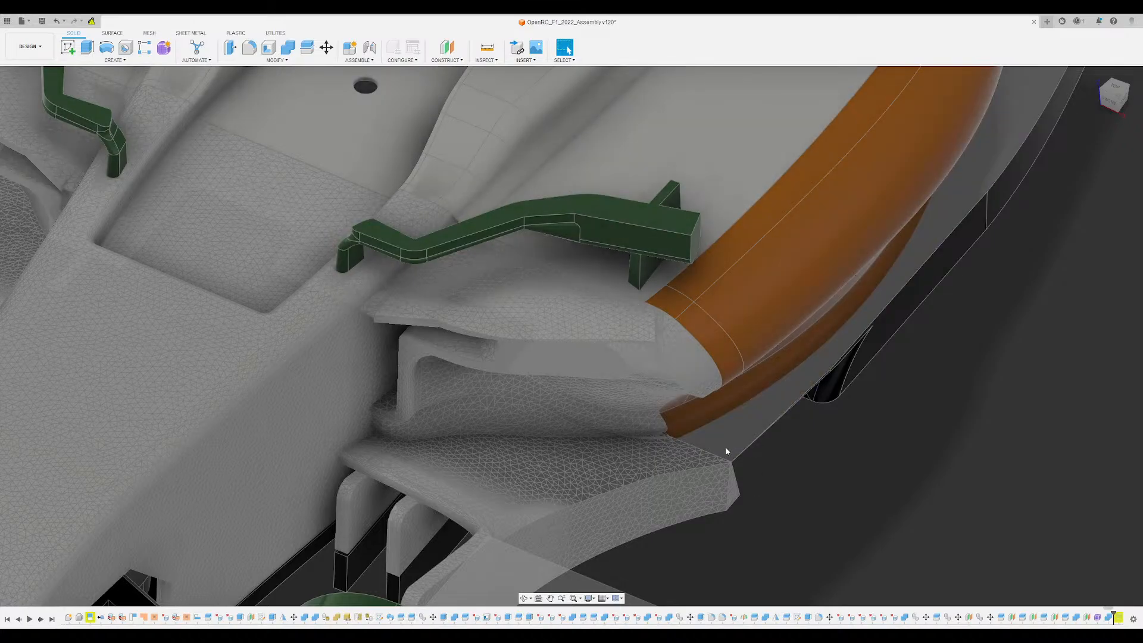
- Examine both green mirrors, their mounting stalks and the sidepod inlet beneath them from the front and the side
scroll(696, 454, down, 5)
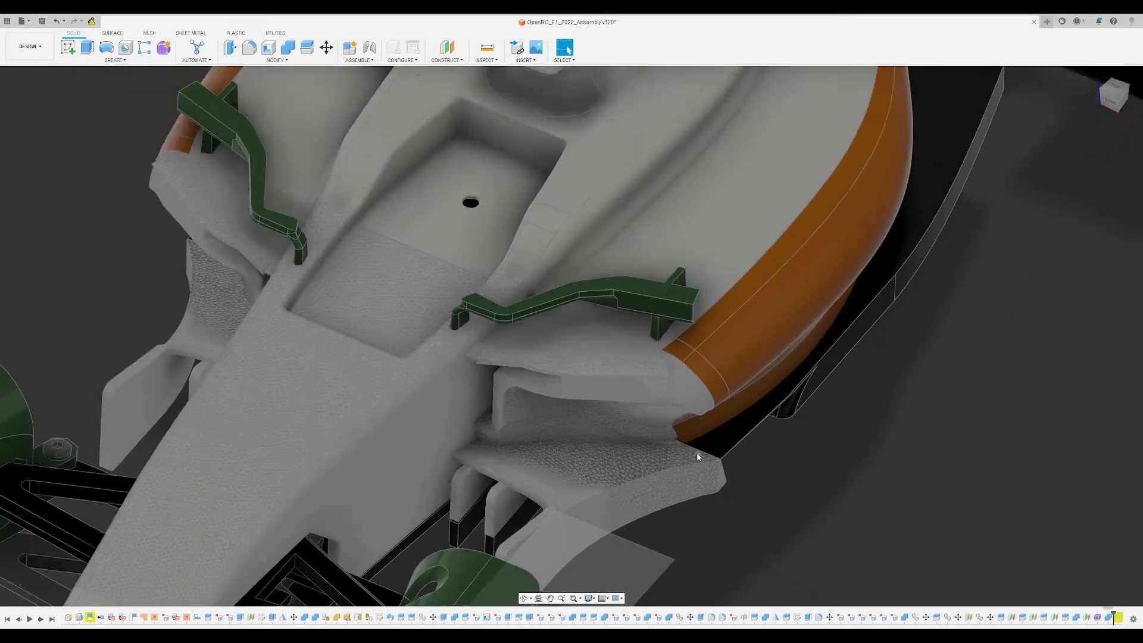
scroll(677, 357, up, 3)
shift+middle_drag(667, 378, 411, 309)
shift+middle_drag(544, 333, 651, 520)
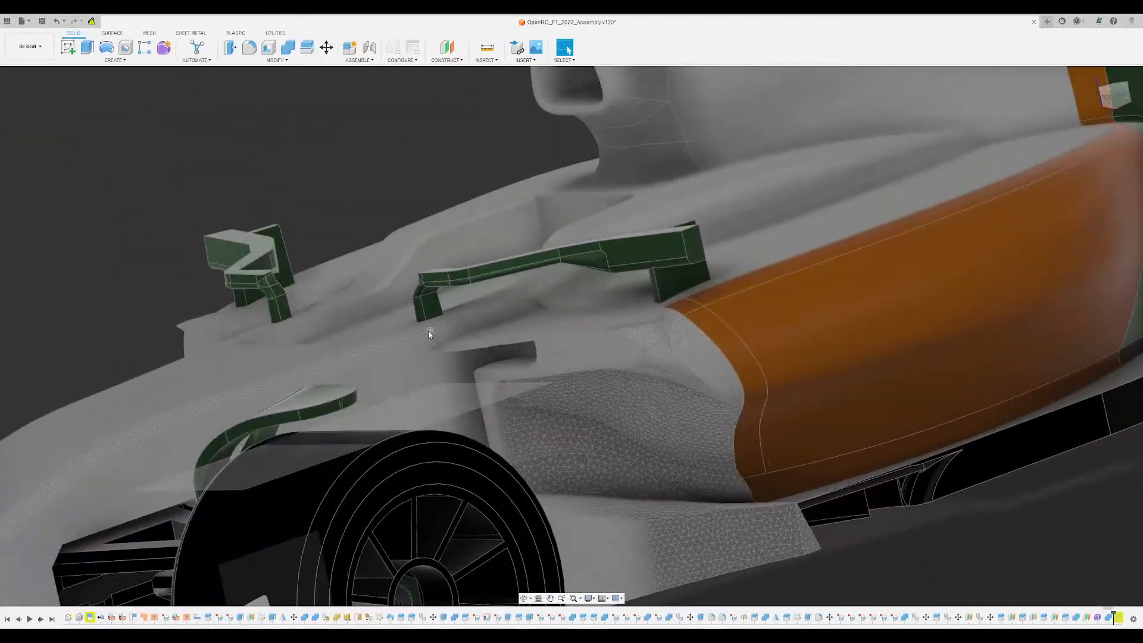
scroll(428, 331, up, 3)
scroll(736, 254, up, 4)
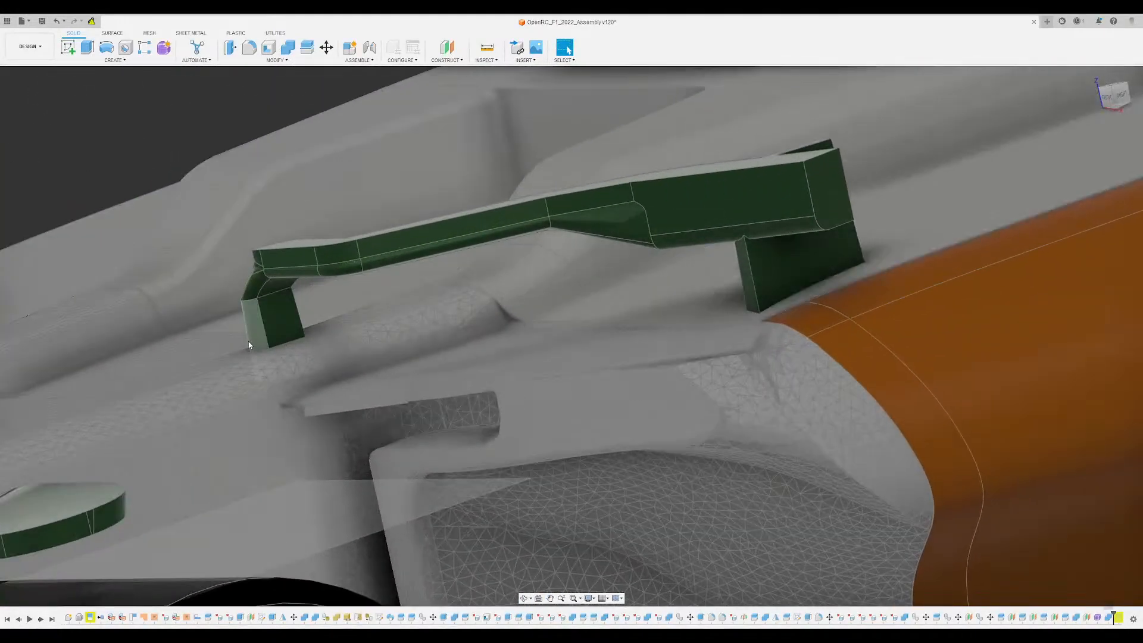
shift+middle_drag(406, 353, 325, 314)
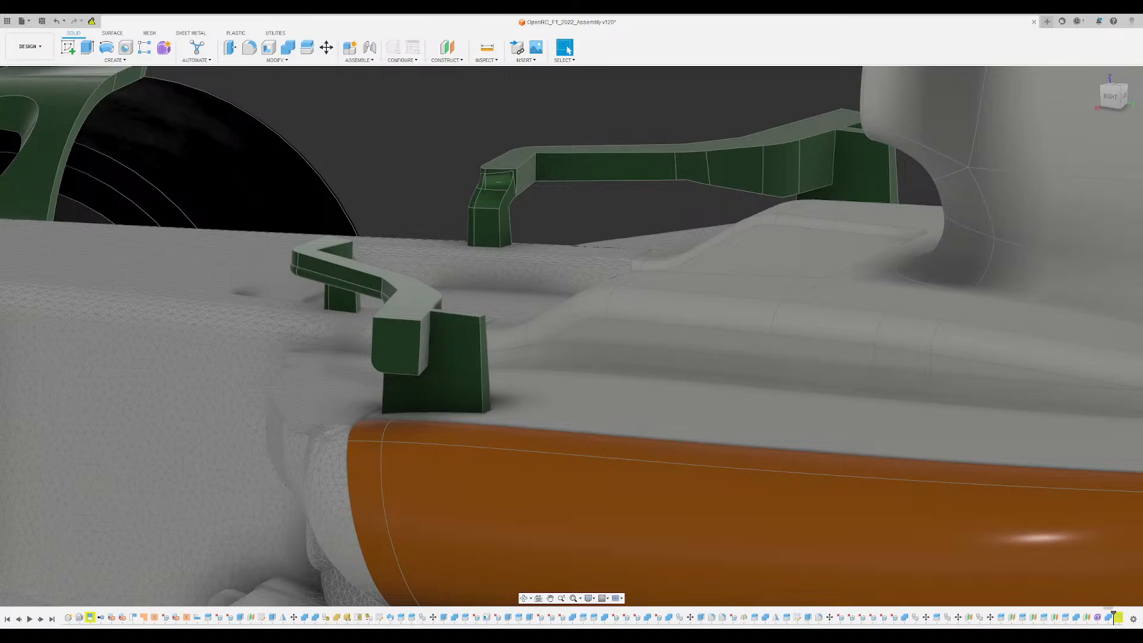
middle_drag(472, 420, 549, 214)
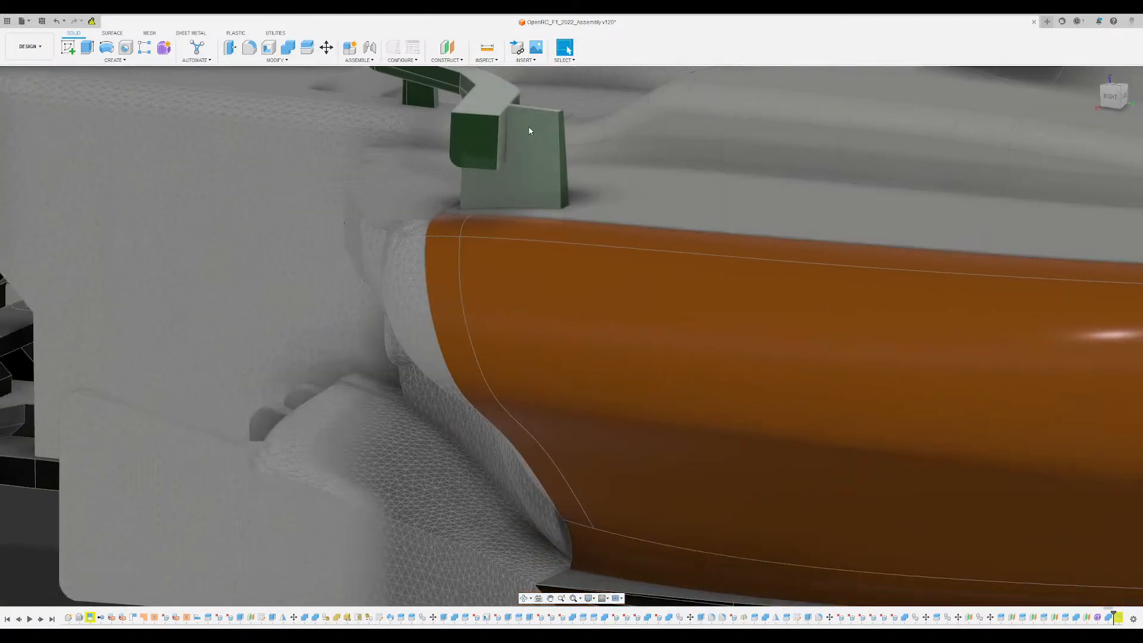
middle_drag(415, 341, 425, 543)
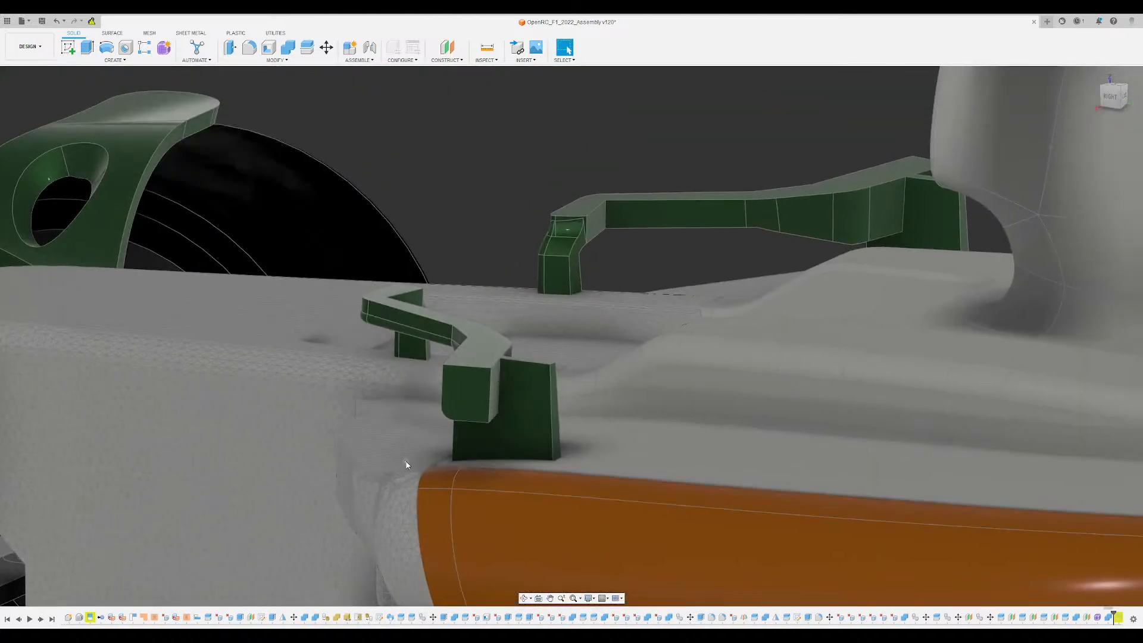
- Examine how the mirrors sit relative to the cockpit, airbox and orange sidepod from the side and from below
scroll(466, 381, down, 5)
middle_drag(467, 358, 442, 287)
shift+middle_drag(441, 287, 507, 365)
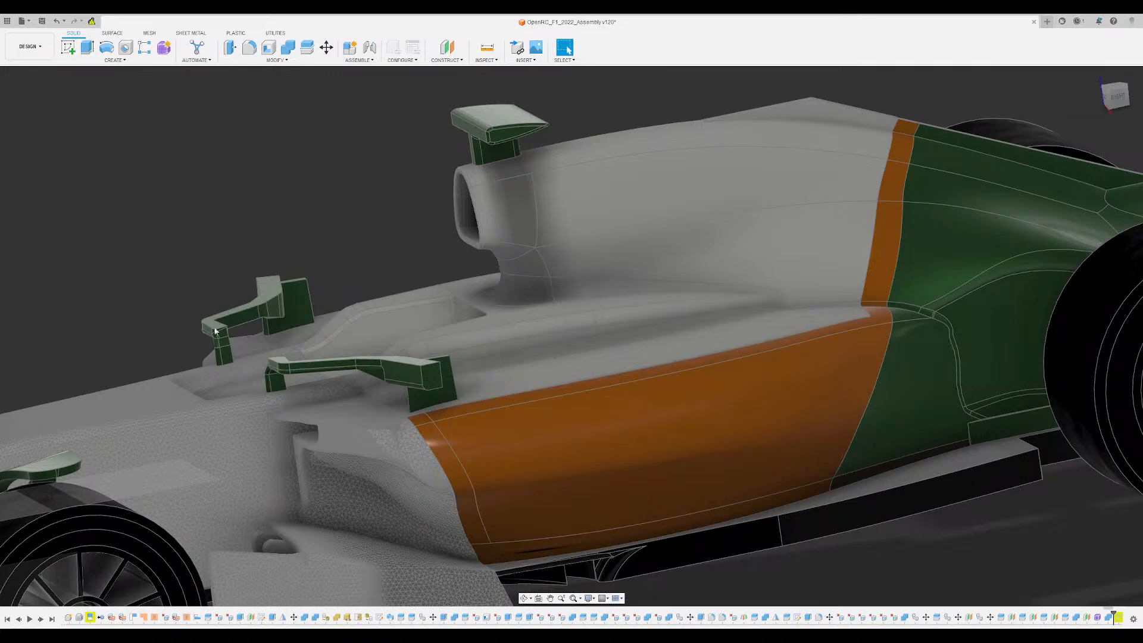
scroll(215, 331, up, 3)
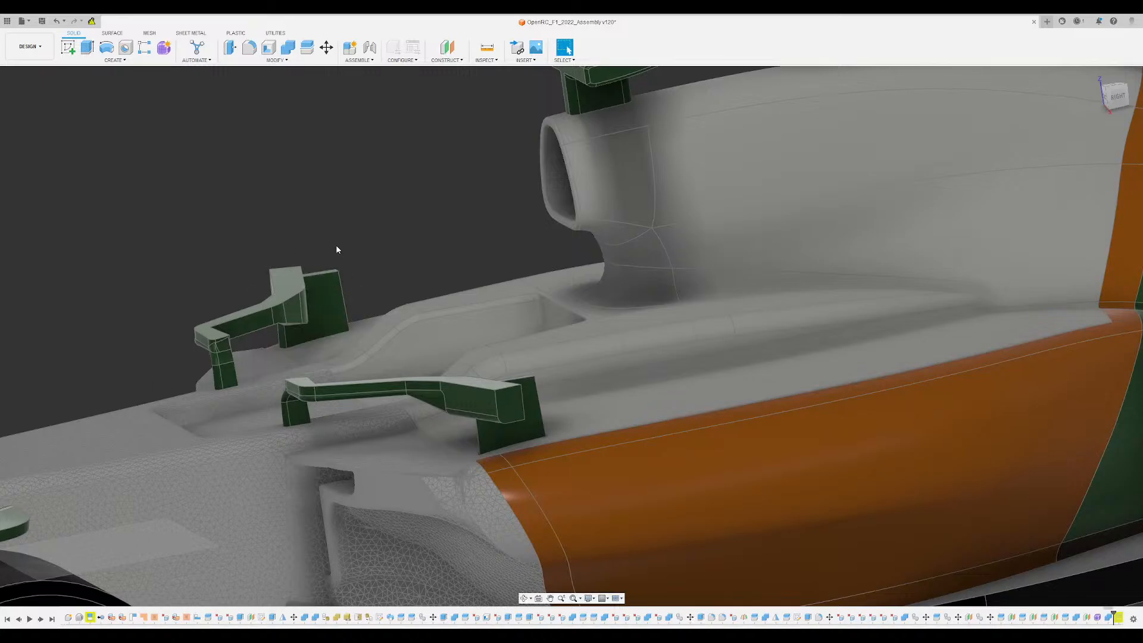
scroll(336, 249, down, 5)
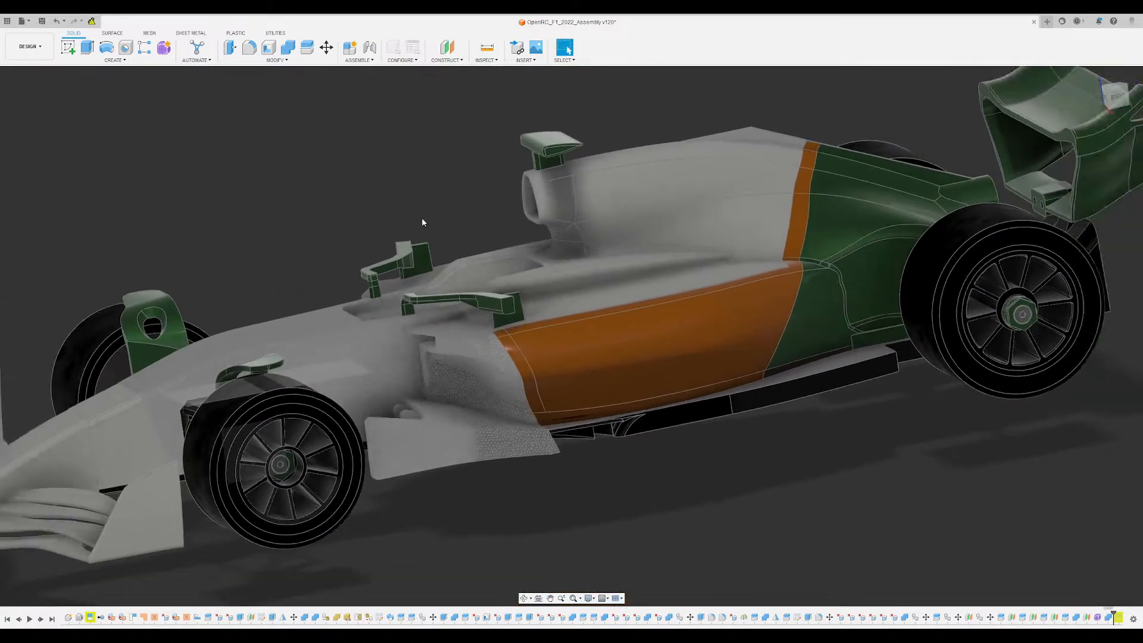
scroll(422, 219, down, 1)
shift+middle_drag(423, 218, 419, 125)
scroll(419, 224, up, 1)
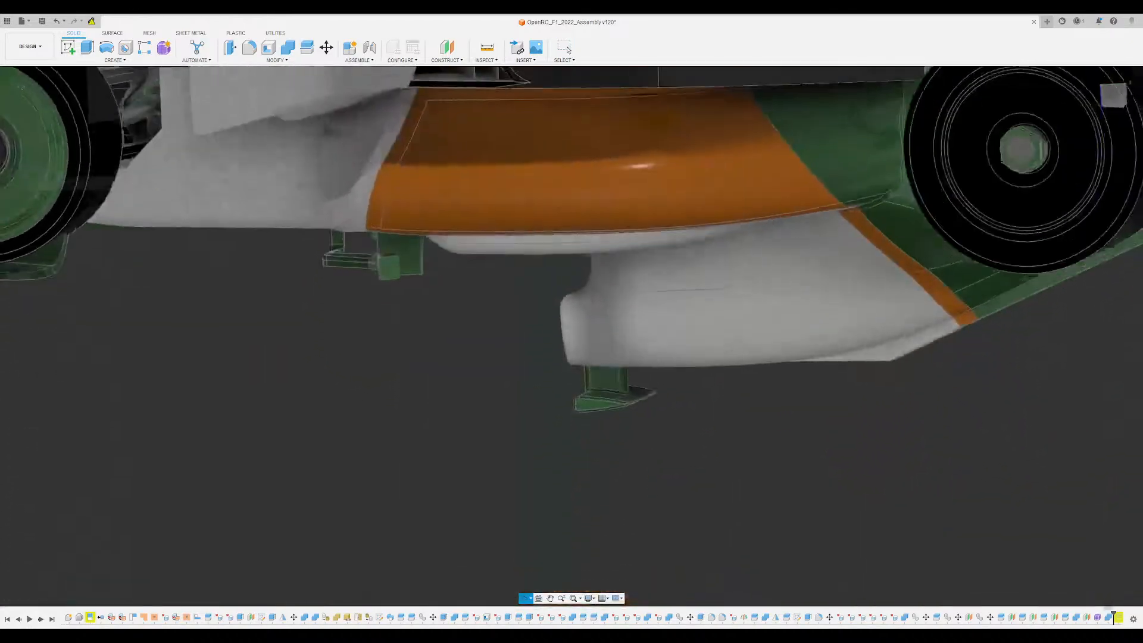
shift+middle_drag(420, 238, 555, 243)
scroll(462, 225, down, 2)
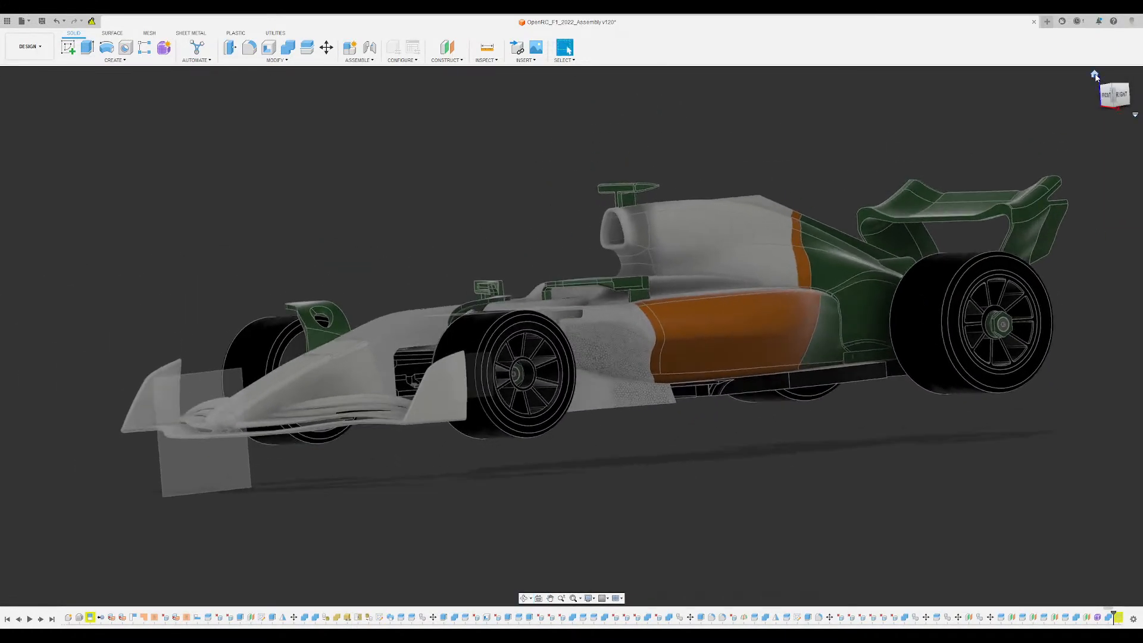
- Return to the home view and examine the nose, front wing and overall car shape from low front angles
click(1096, 77)
scroll(664, 517, up, 3)
middle_drag(594, 378, 690, 408)
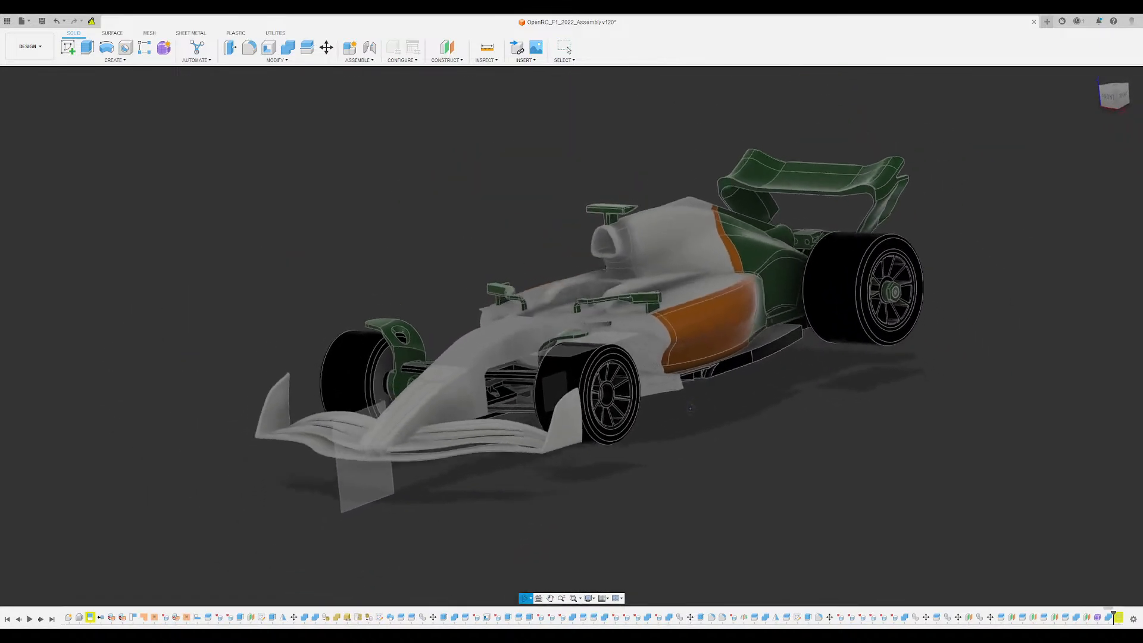
scroll(456, 454, up, 2)
shift+middle_drag(455, 455, 619, 443)
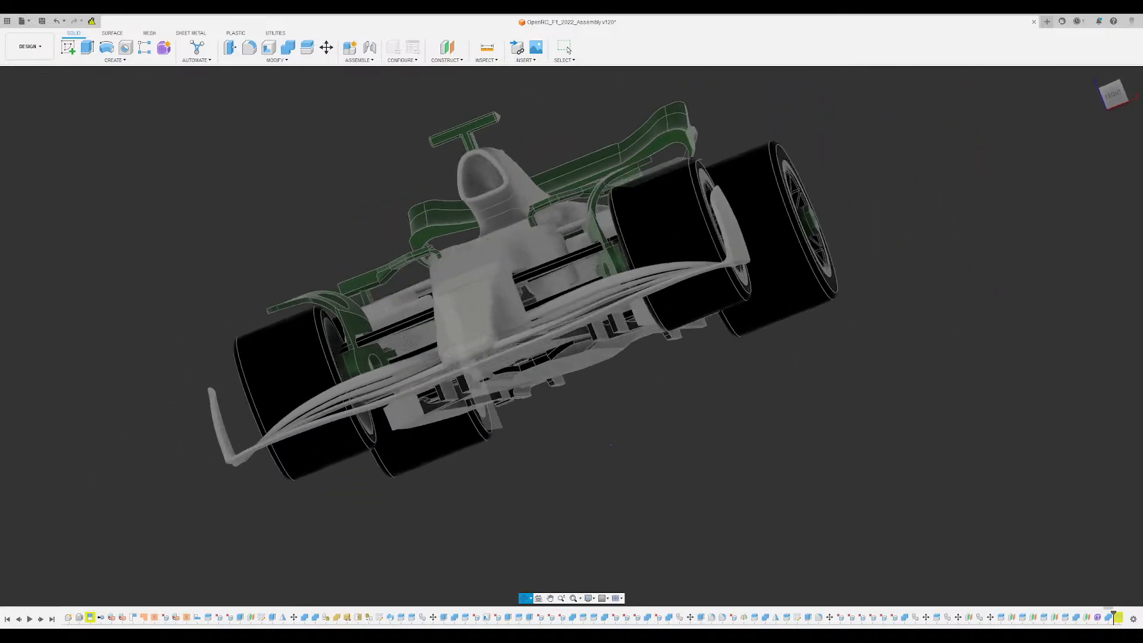
shift+middle_drag(611, 444, 588, 455)
middle_drag(622, 423, 685, 469)
middle_drag(388, 178, 432, 161)
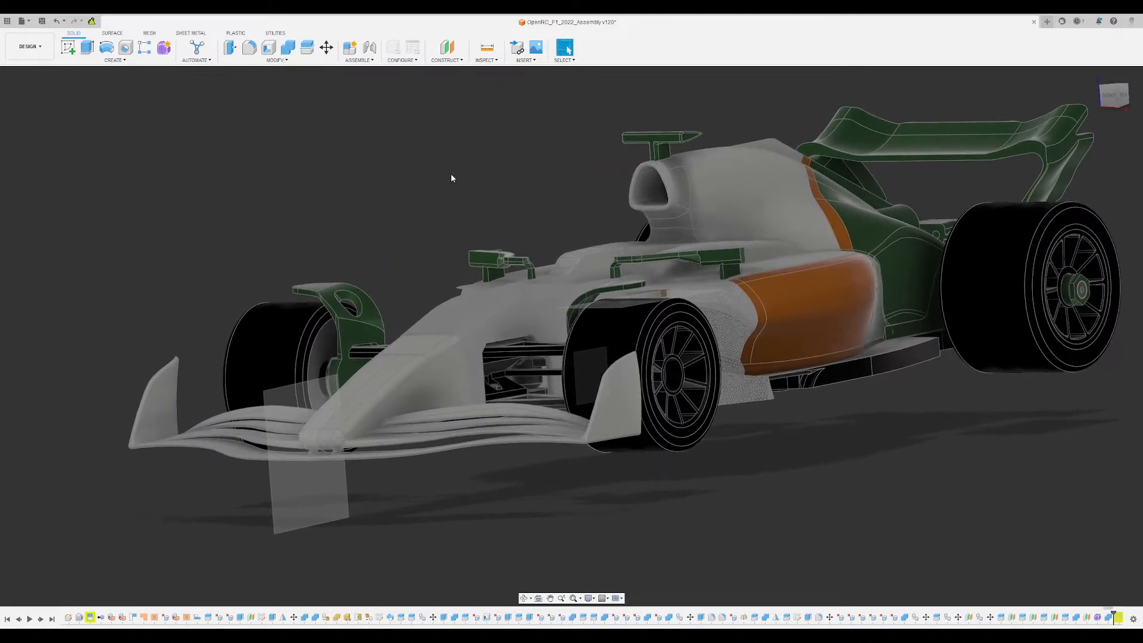
middle_drag(588, 180, 559, 203)
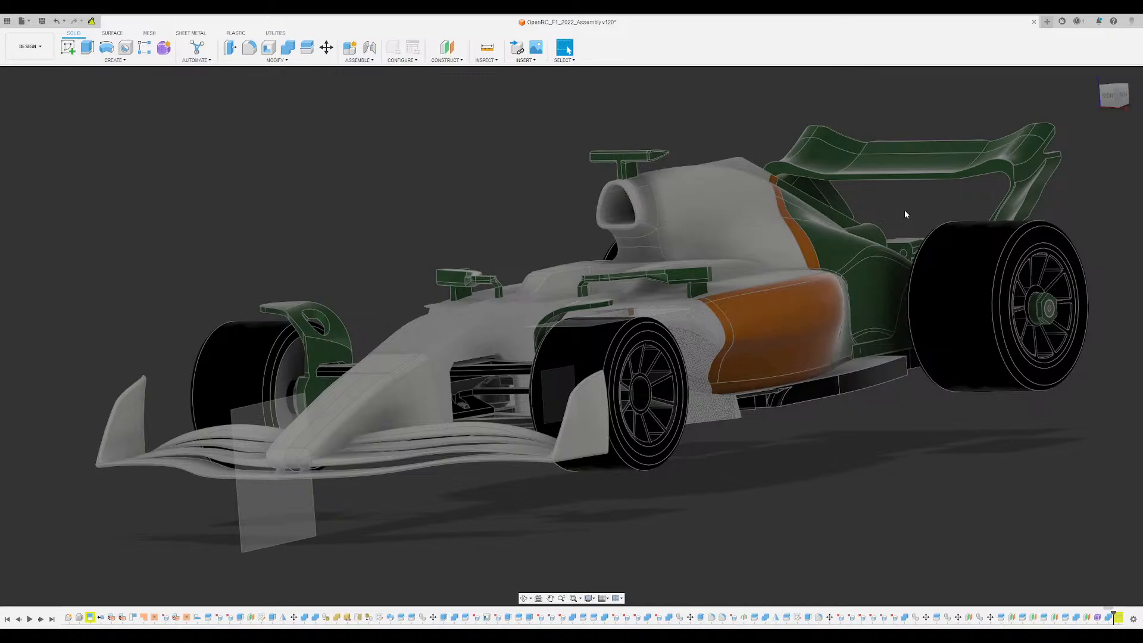
- Inspect the rear wheel and its hex nut, the drive gears, the green rear mounting tabs and the diffuser
shift+middle_drag(905, 214, 629, 112)
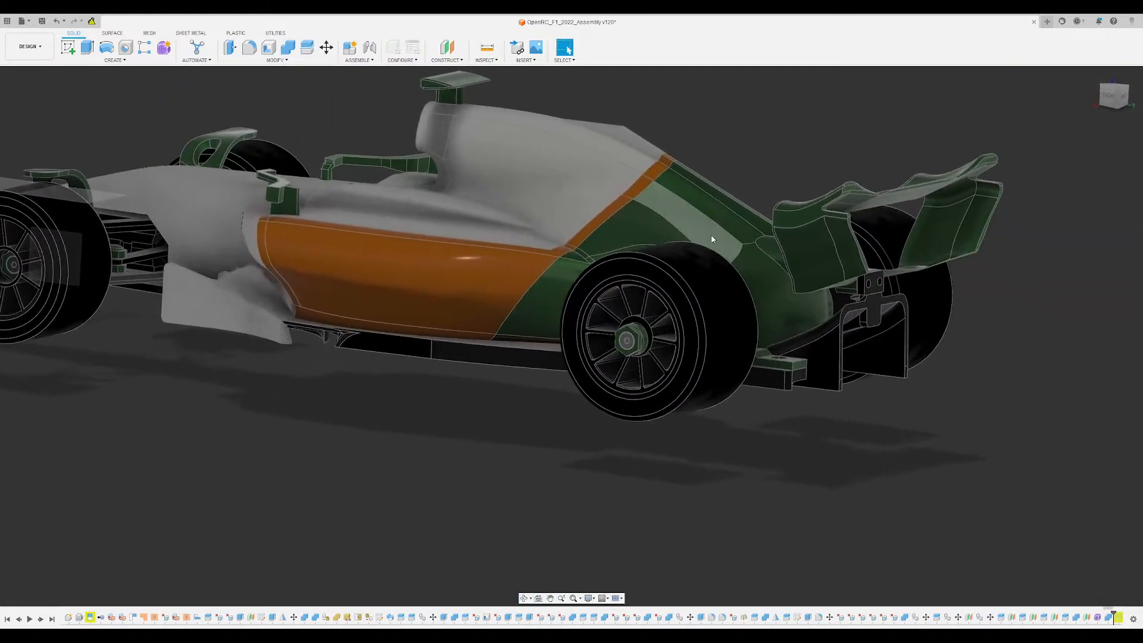
scroll(726, 262, up, 3)
mouse_move(808, 362)
shift+middle_down()
mouse_move(829, 389)
mouse_move(811, 380)
shift+middle_up()
scroll(811, 380, up, 2)
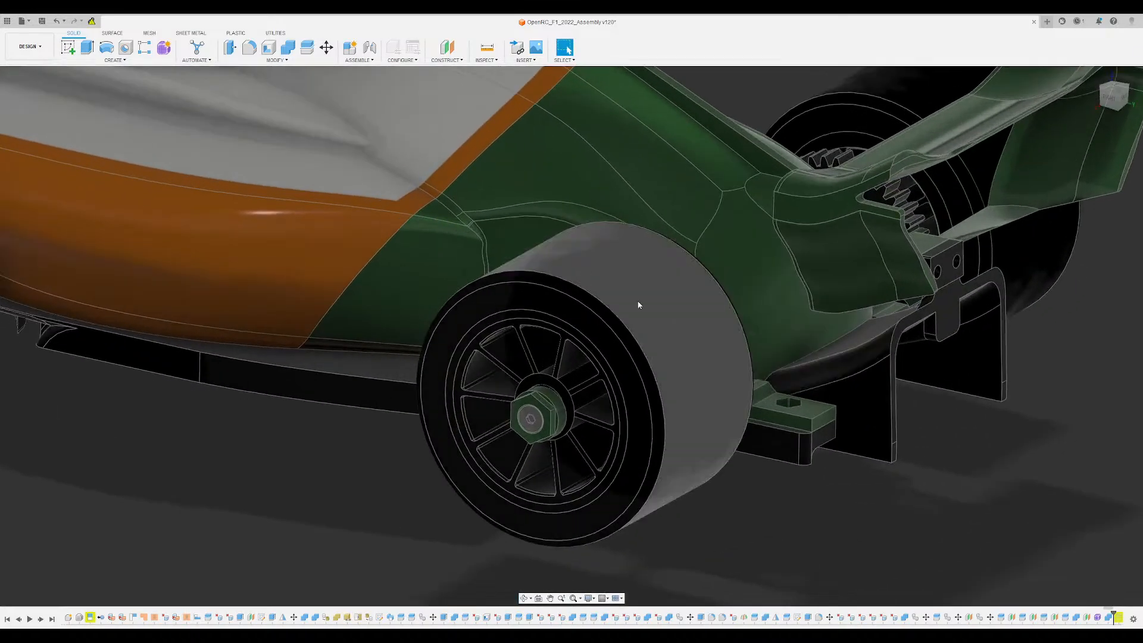
click(46, 246)
shift+middle_drag(897, 509, 645, 385)
scroll(638, 359, up, 3)
scroll(523, 355, up, 3)
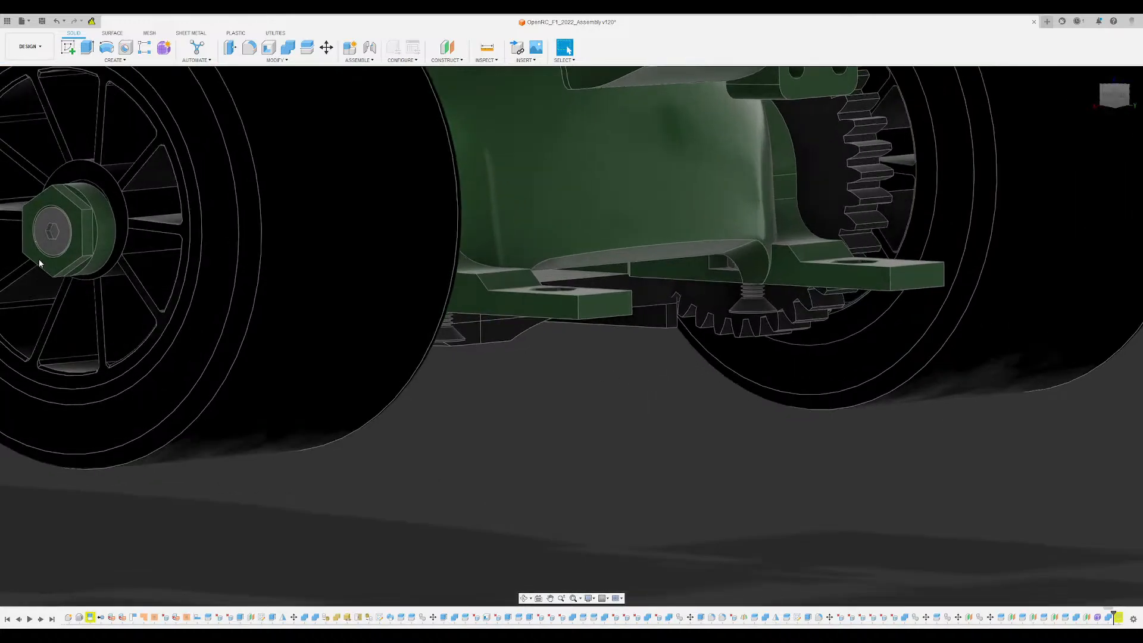
scroll(40, 250, down, 2)
scroll(774, 516, down, 3)
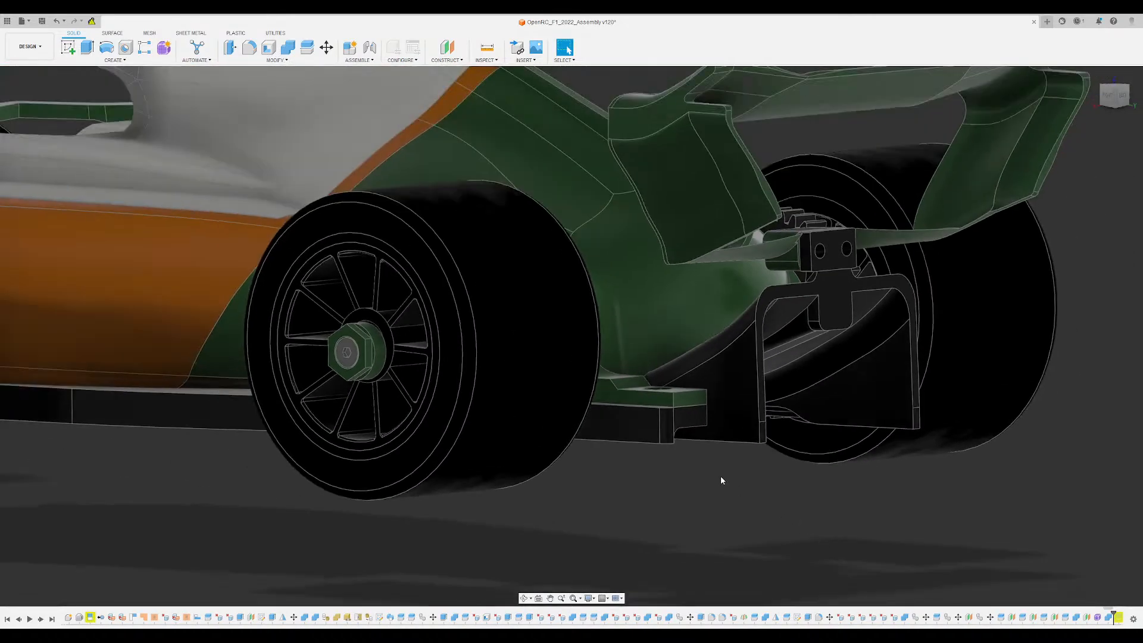
scroll(720, 479, down, 5)
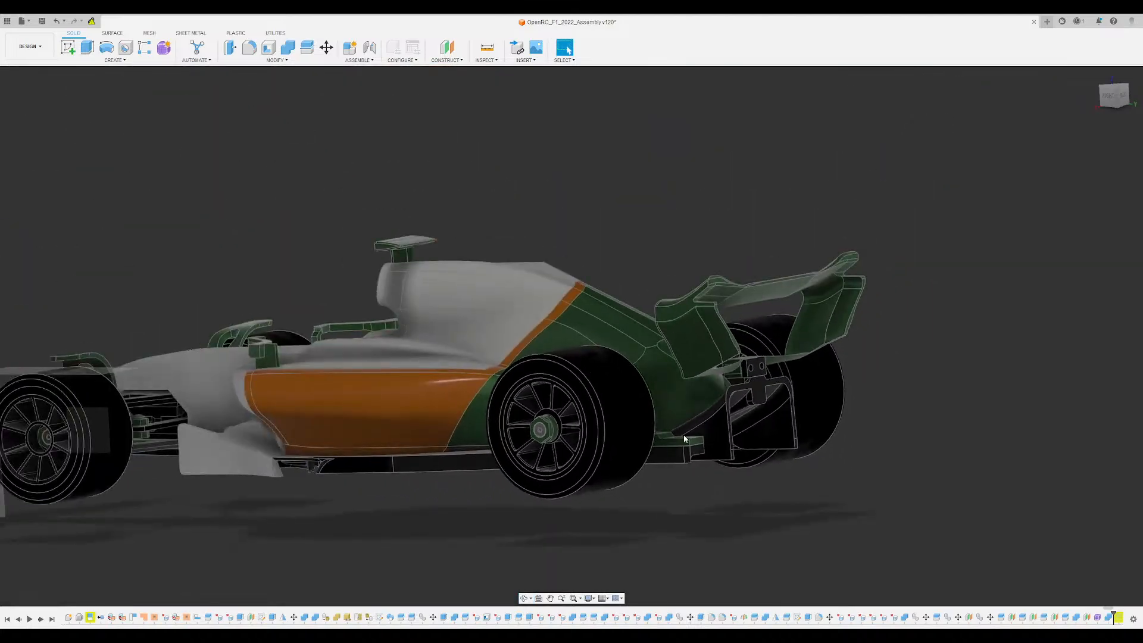
- Examine the car's side profile and the orange sidepod's taper into the green rear bodywork ahead of the rear wheel
middle_drag(602, 426, 2, 136)
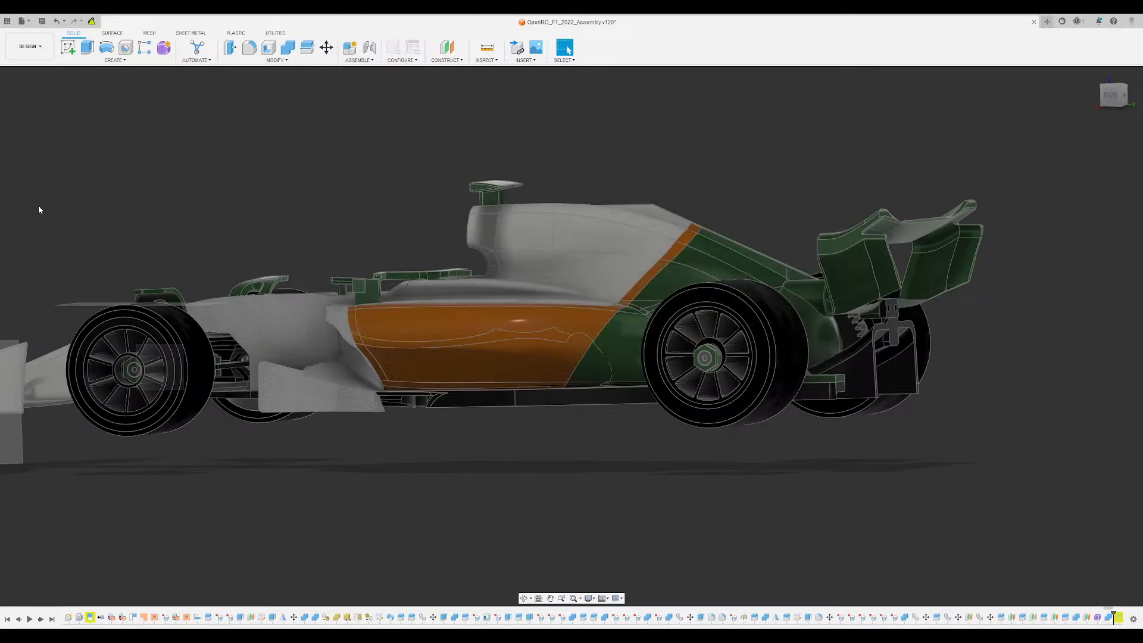
scroll(684, 465, down, 2)
shift+middle_drag(683, 464, 571, 325)
scroll(670, 458, up, 3)
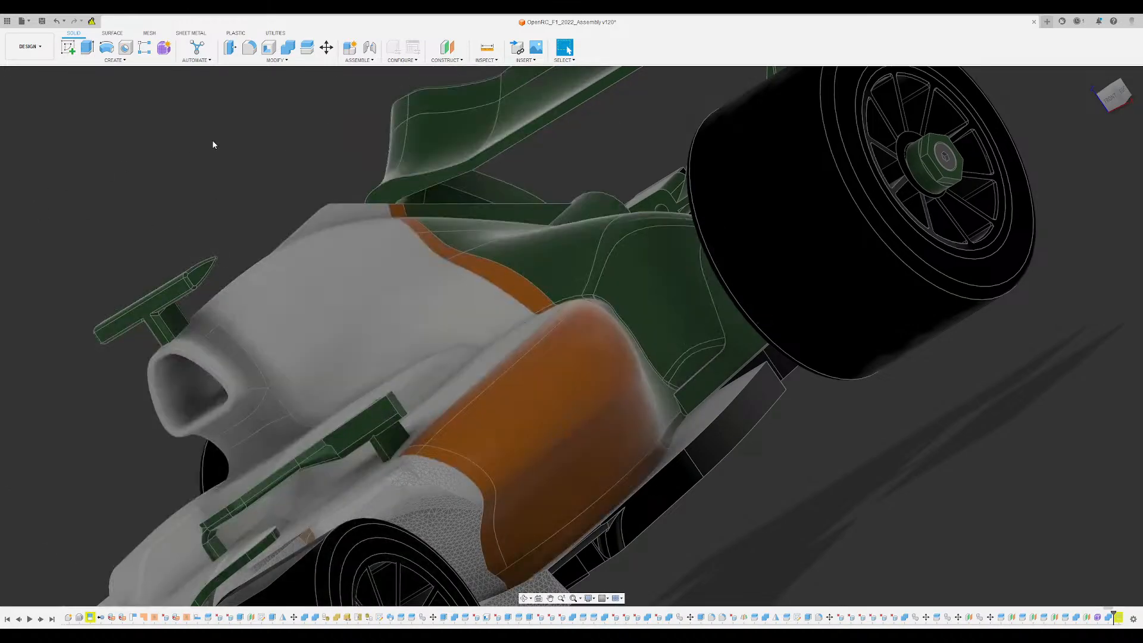
scroll(270, 174, down, 2)
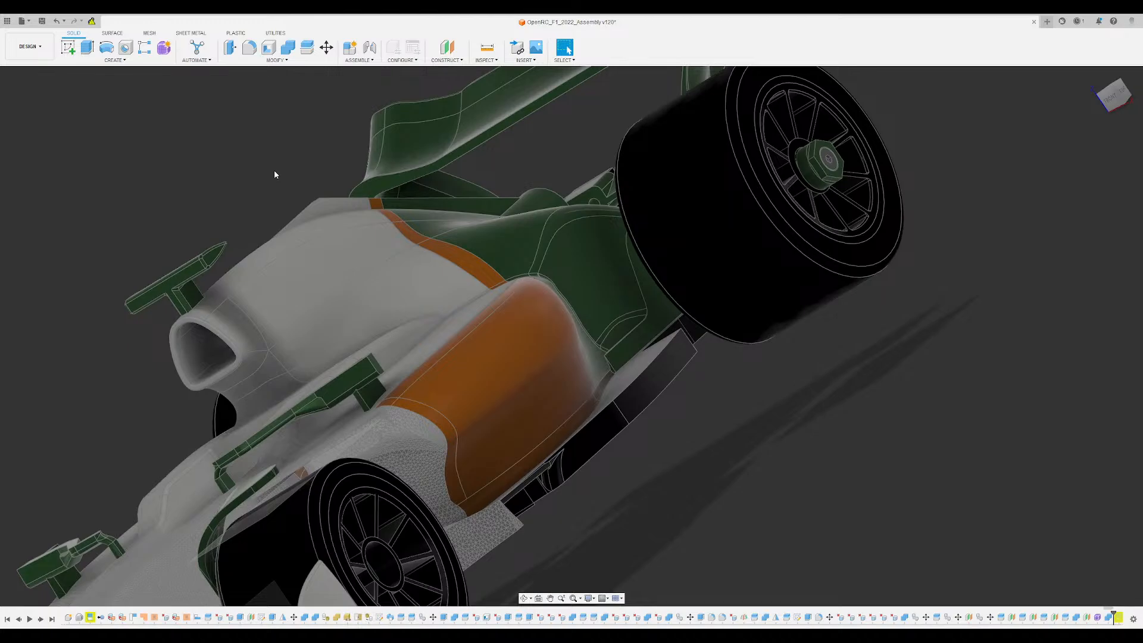
shift+middle_drag(275, 174, 634, 381)
scroll(635, 381, up, 5)
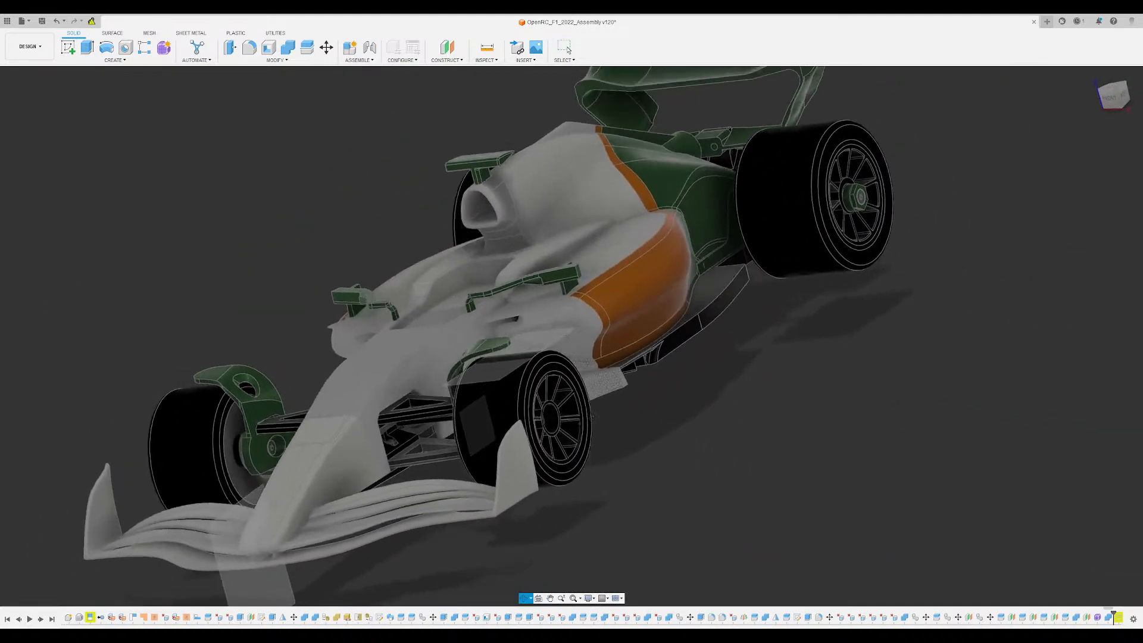
- Examine the whole car's proportions from high and low front-corner angles and from nearly head-on
mouse_move(591, 417)
shift+middle_down()
mouse_move(550, 404)
mouse_move(578, 432)
shift+middle_up()
scroll(577, 432, down, 2)
scroll(577, 431, down, 2)
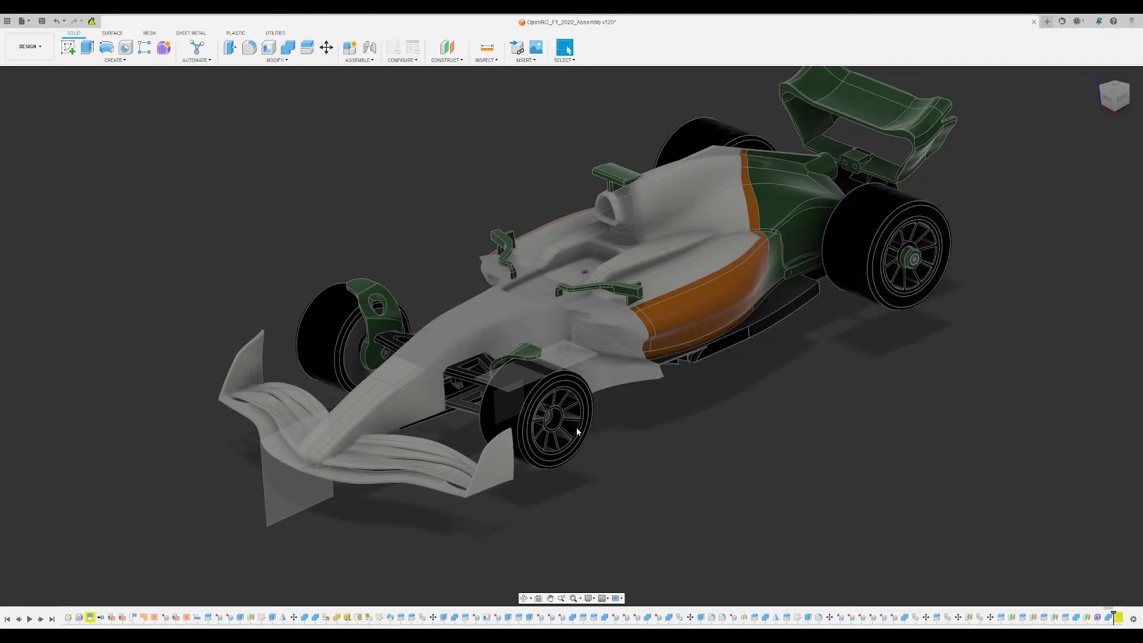
shift+middle_drag(939, 487, 681, 470)
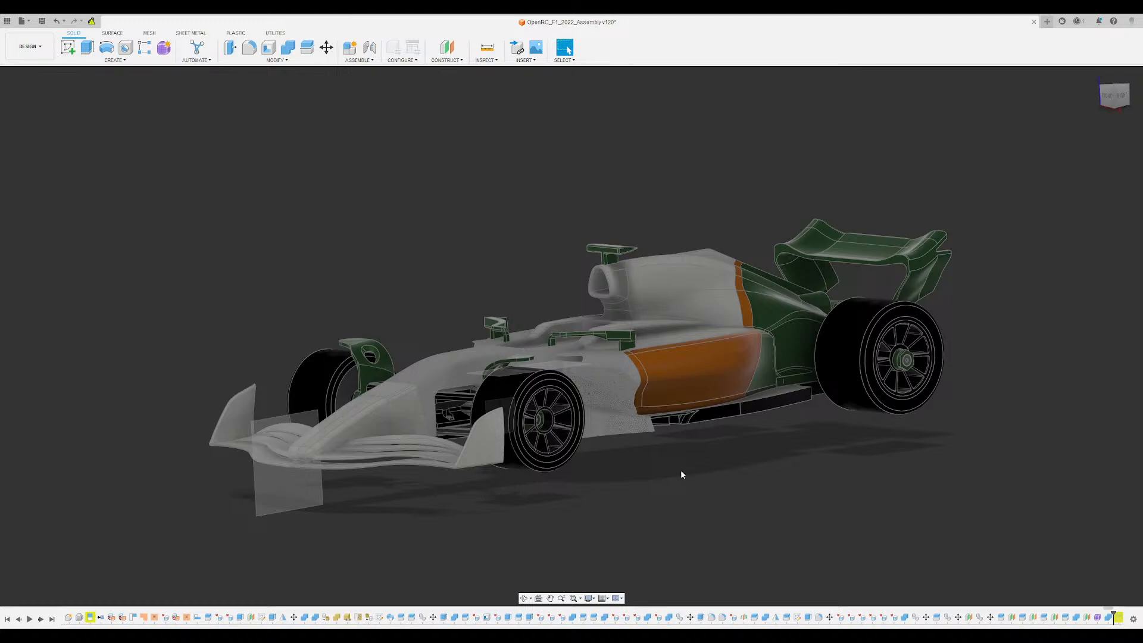
scroll(680, 470, down, 2)
middle_drag(681, 470, 768, 393)
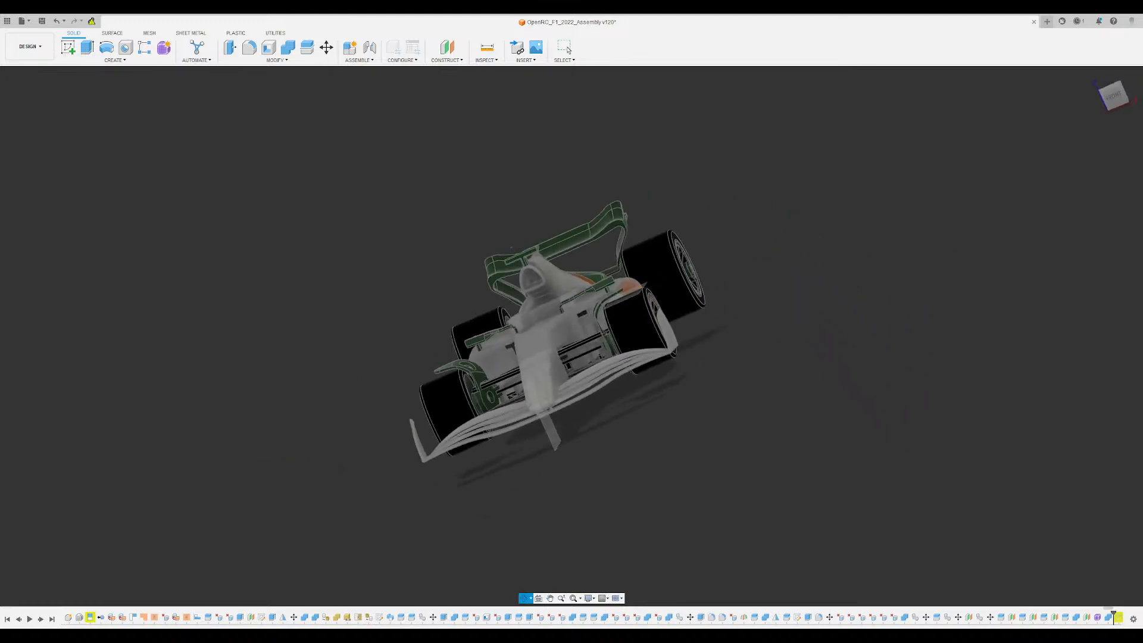
shift+middle_drag(511, 248, 498, 281)
scroll(502, 346, up, 3)
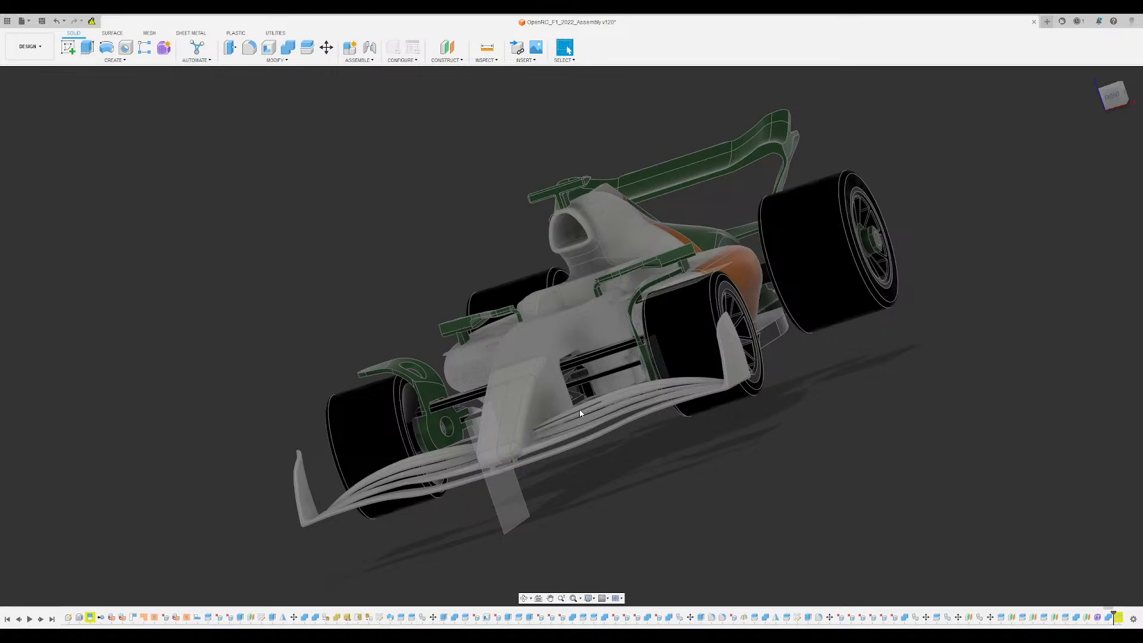
shift+middle_drag(580, 412, 800, 407)
middle_drag(402, 102, 402, 230)
- Inspect the green winglet over the front wheel, the upright it joins and the adjoining suspension arms
scroll(403, 230, down, 2)
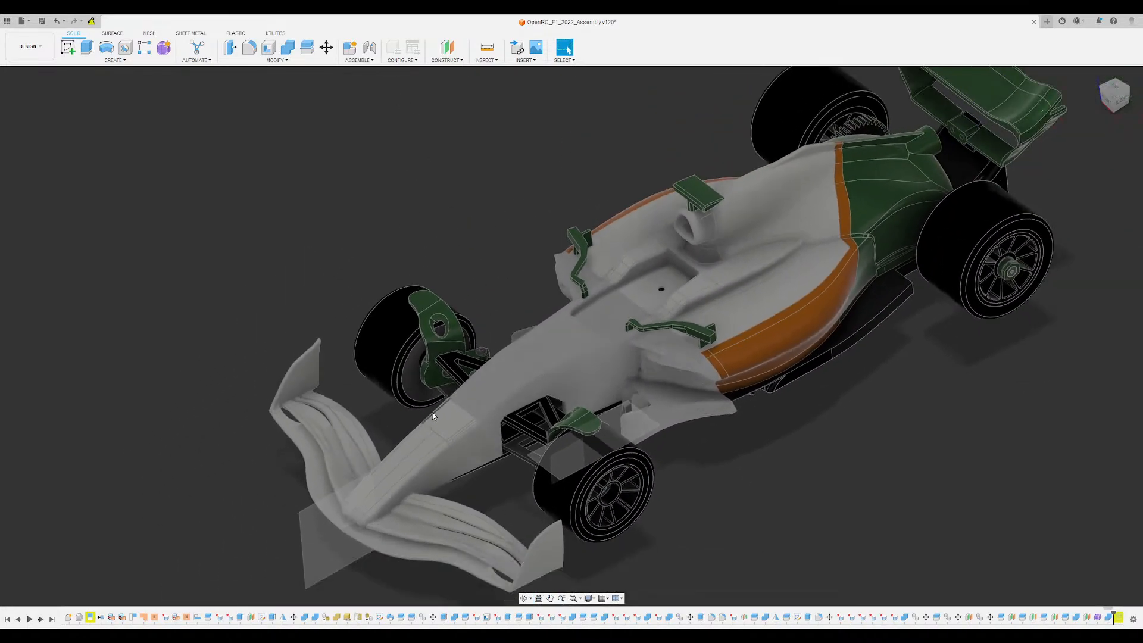
scroll(434, 416, up, 3)
shift+middle_drag(434, 416, 539, 221)
scroll(449, 357, up, 3)
middle_drag(450, 239, 529, 258)
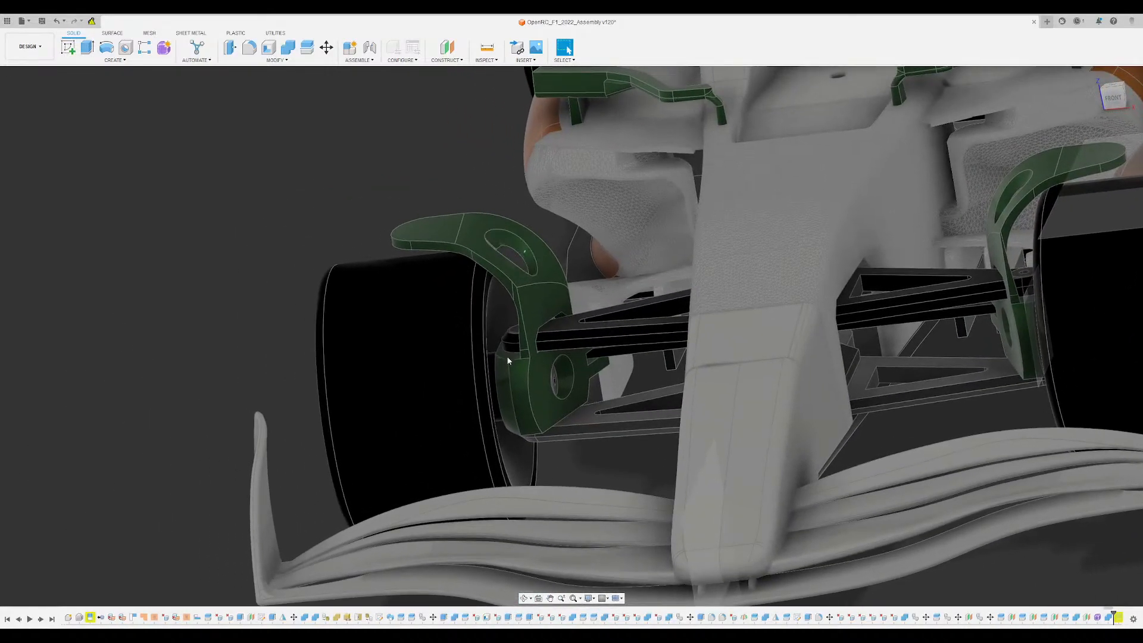
scroll(512, 356, down, 1)
scroll(535, 302, up, 4)
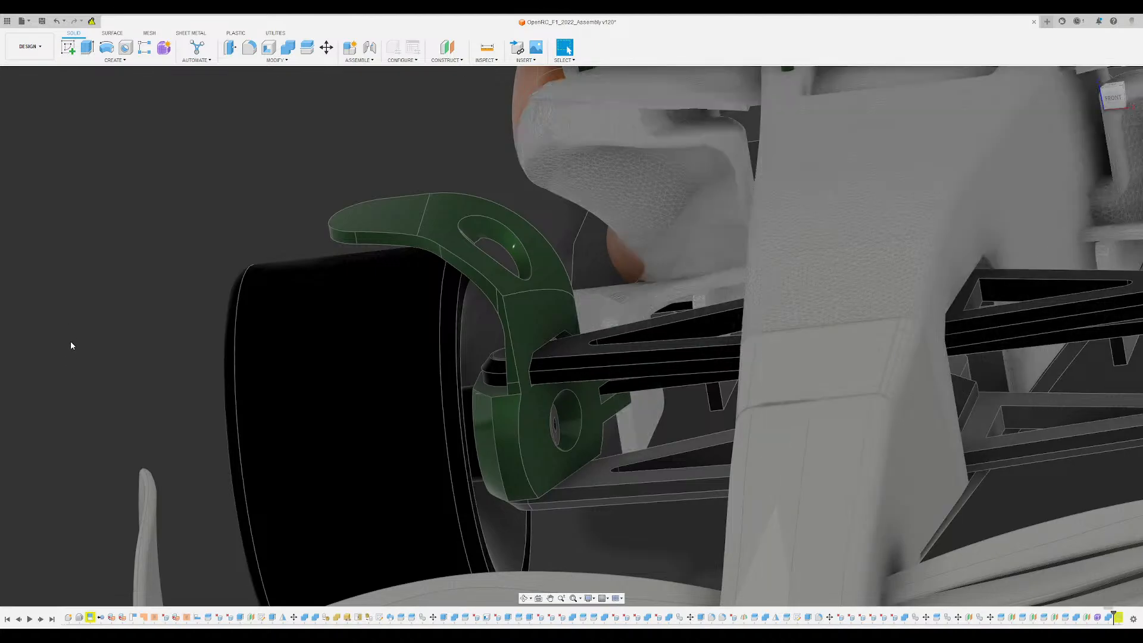
scroll(308, 227, down, 5)
middle_drag(308, 227, 451, 310)
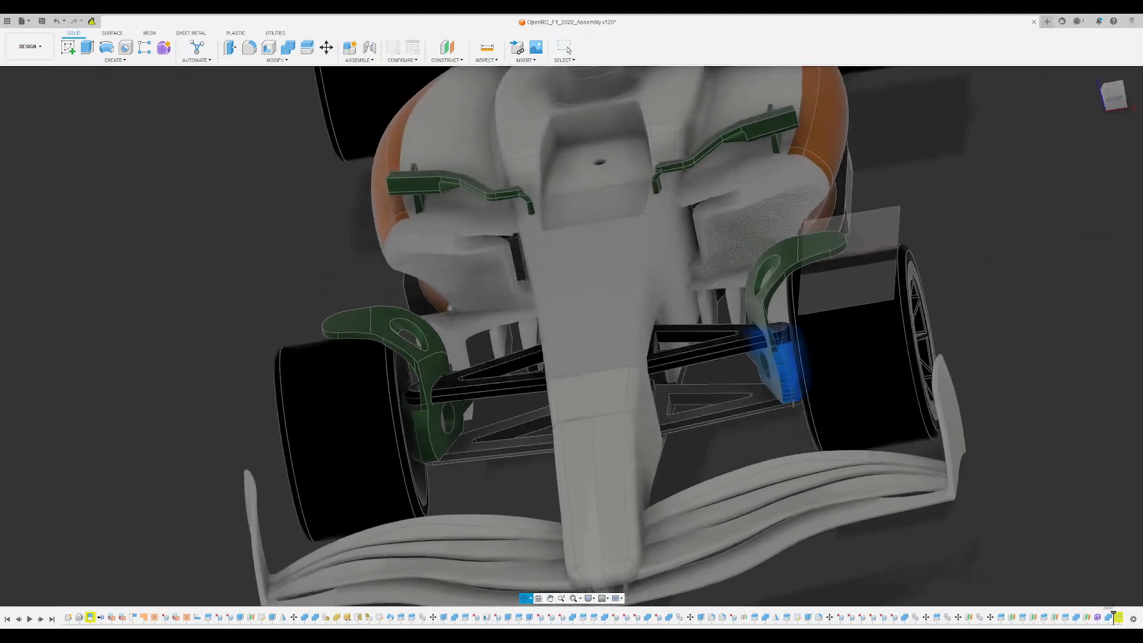
key(Escape)
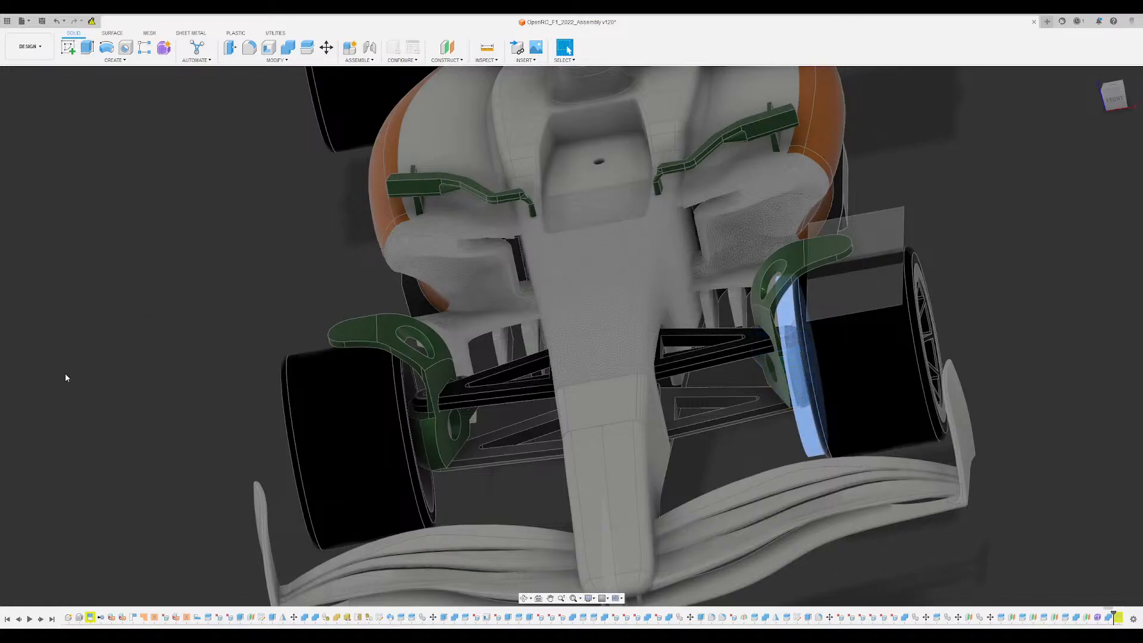
- Inspect the front wing's underside, the screwed floor plate and the inner face of the front wheel from below
shift+middle_drag(744, 425, 590, 358)
scroll(727, 316, up, 4)
shift+middle_drag(728, 334, 634, 291)
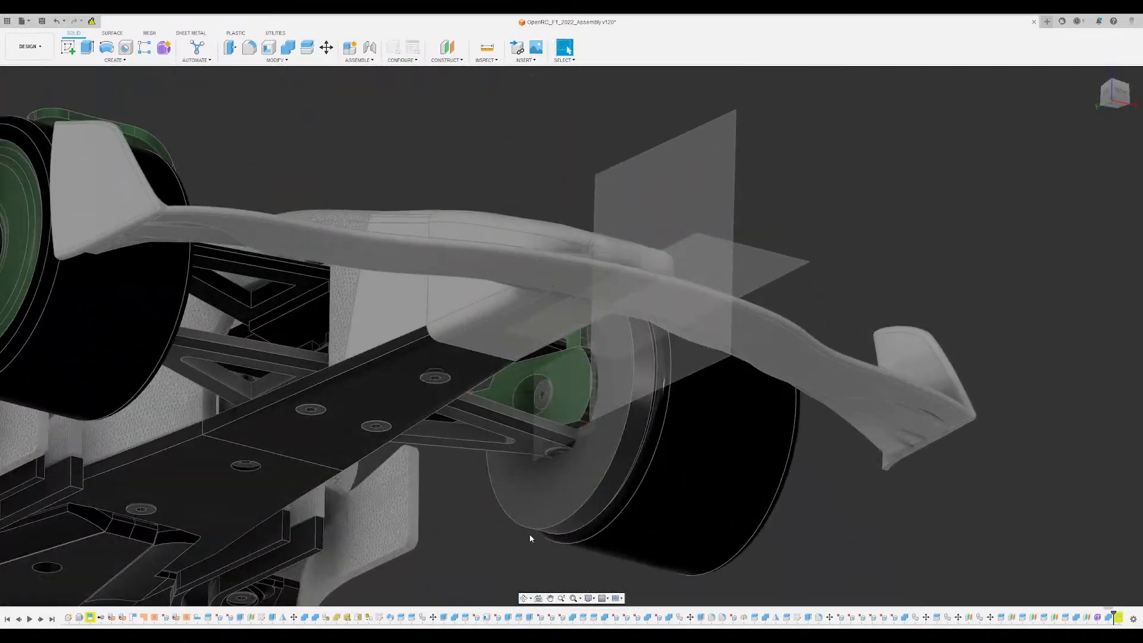
scroll(530, 534, down, 1)
middle_drag(529, 534, 547, 442)
scroll(548, 439, up, 3)
scroll(548, 439, up, 2)
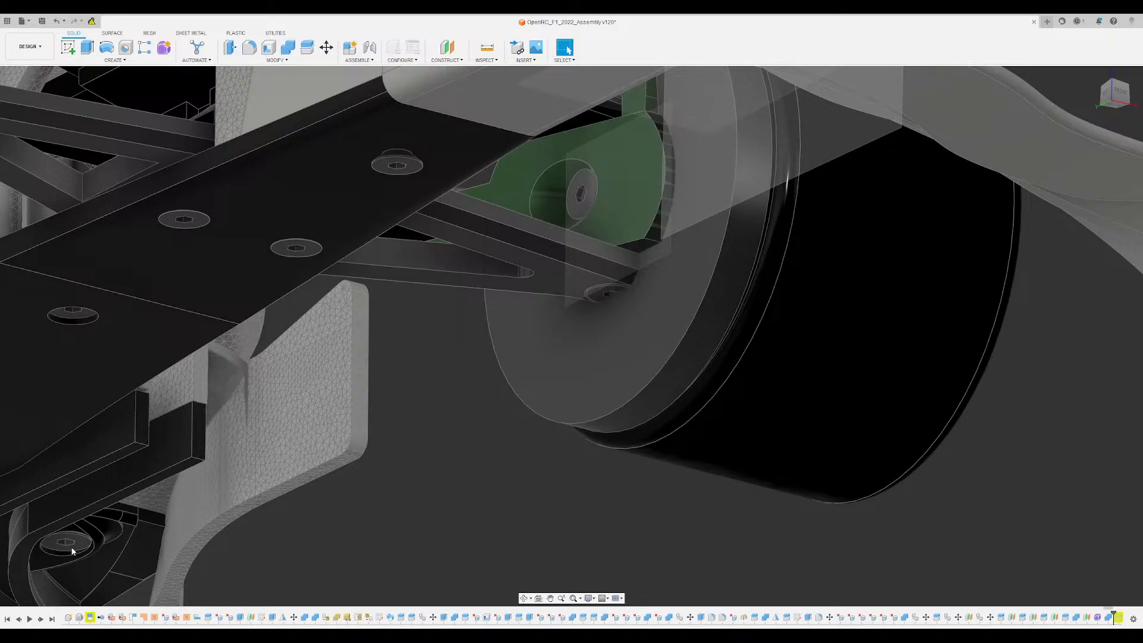
- Inspect the screw joints connecting the front upright, steering arm and suspension arms on the wheel's inner side
shift+middle_drag(517, 422, 521, 496)
key(Escape)
scroll(578, 417, up, 4)
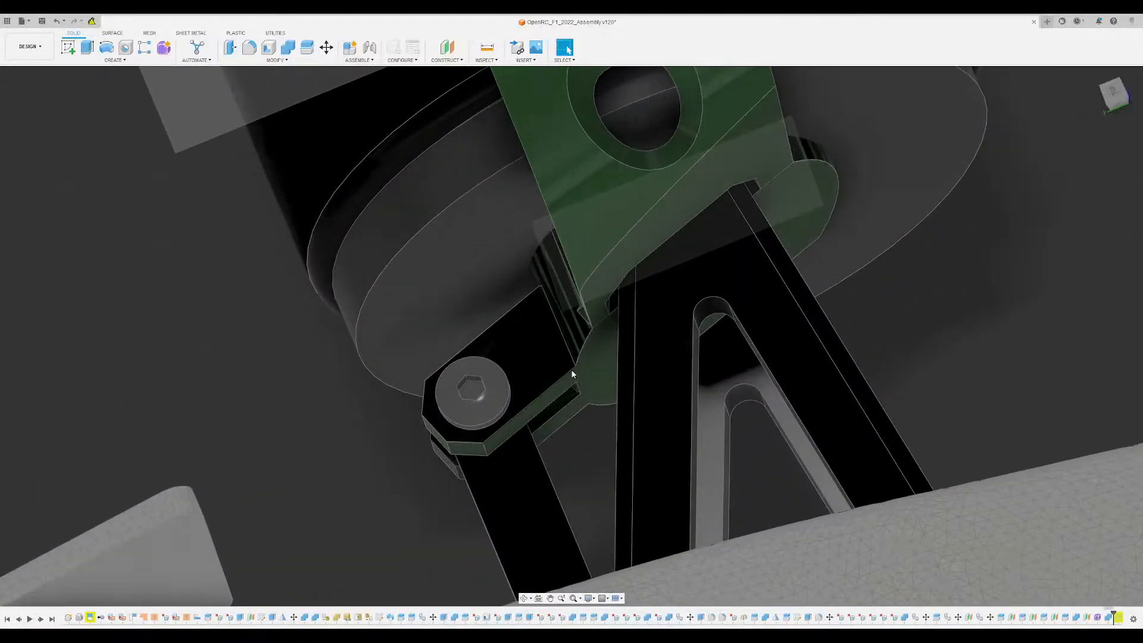
shift+middle_drag(565, 384, 543, 352)
scroll(543, 353, up, 4)
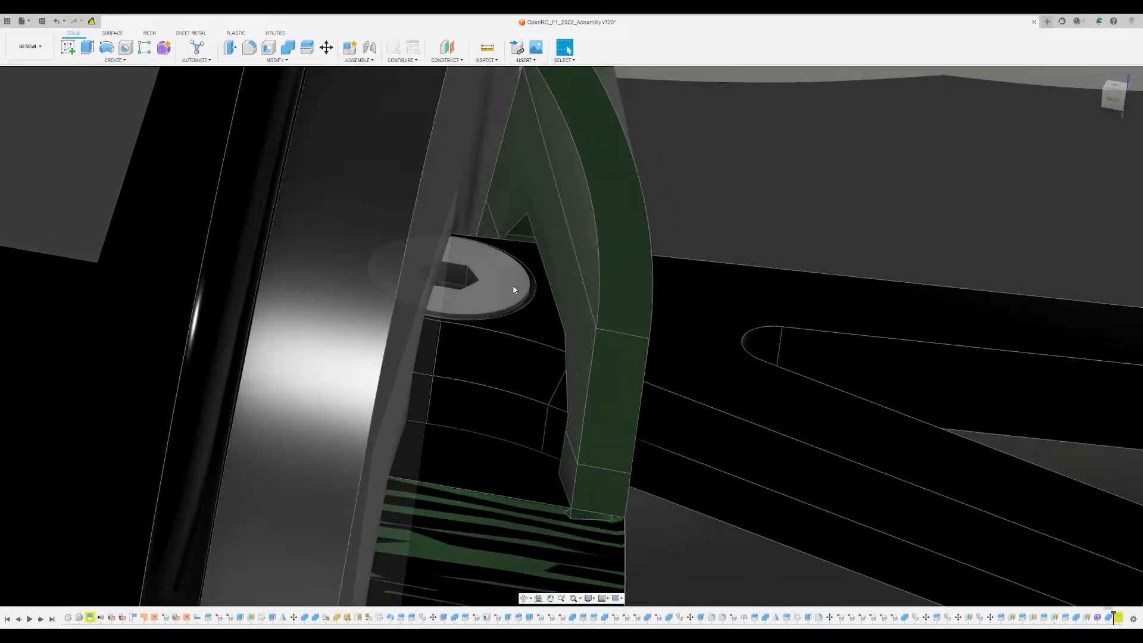
scroll(509, 425, down, 4)
mouse_move(510, 423)
middle_down()
mouse_move(544, 370)
mouse_move(488, 441)
mouse_move(476, 418)
mouse_move(491, 432)
middle_up()
scroll(514, 405, up, 4)
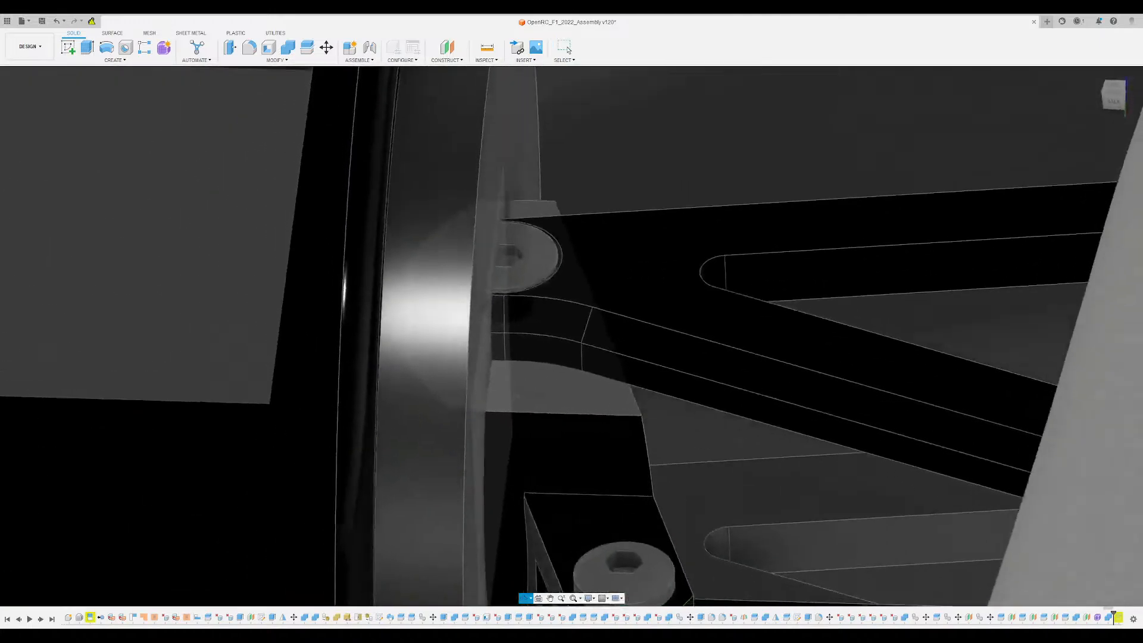
shift+middle_drag(667, 334, 629, 323)
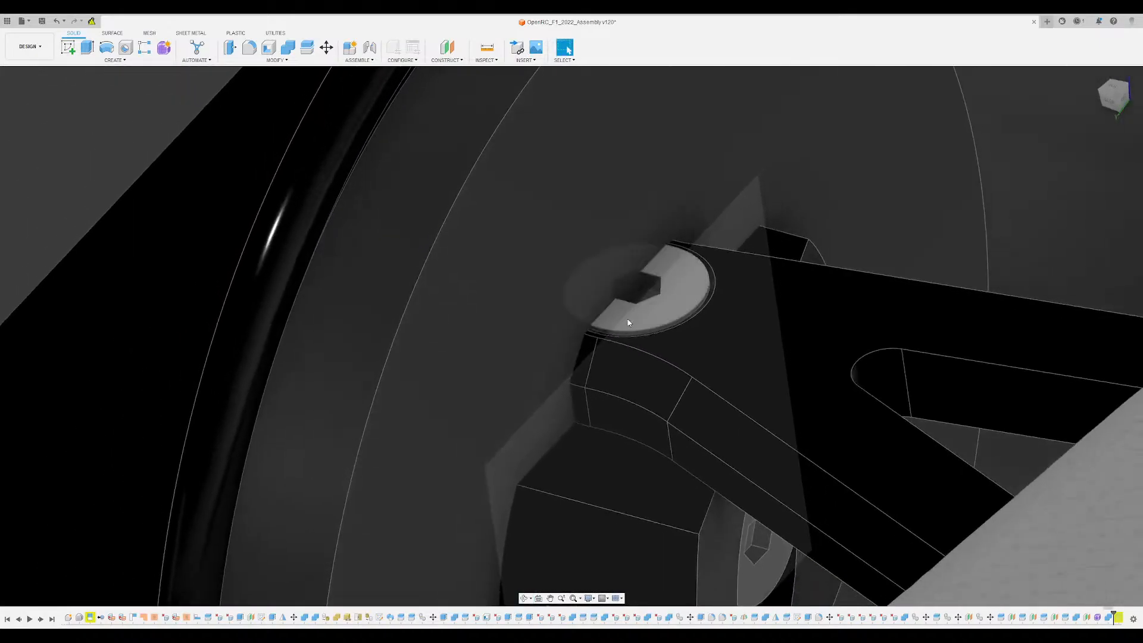
scroll(628, 323, up, 2)
scroll(633, 363, down, 8)
- Examine the front wheel with its inner rim ring, suspension links and the nearby green bodywork pieces from behind
shift+middle_drag(617, 403, 618, 444)
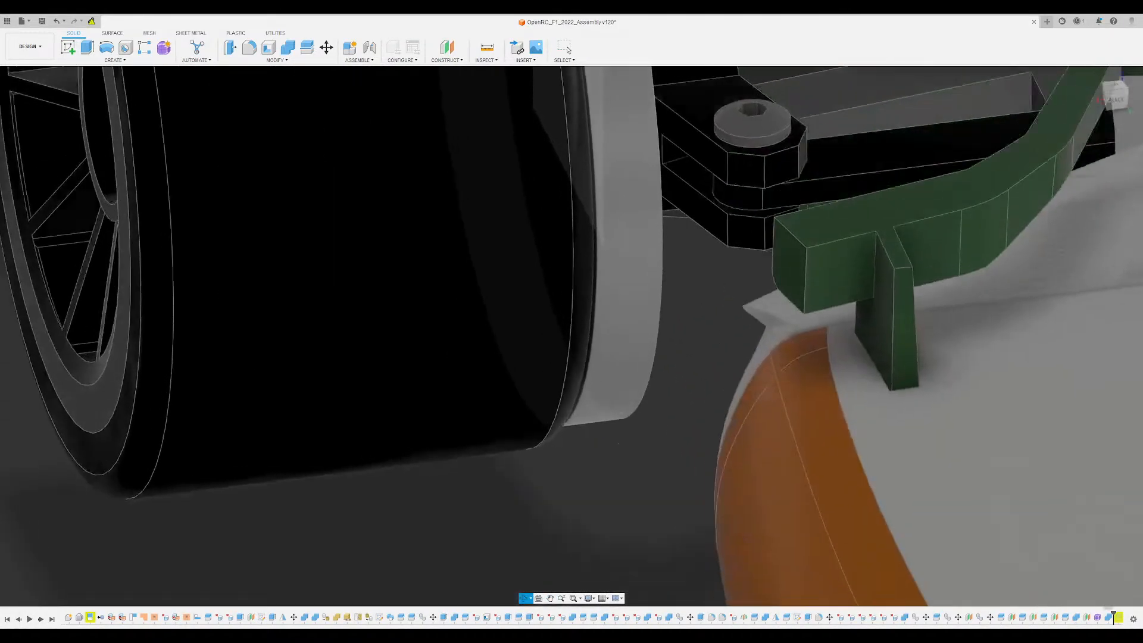
scroll(618, 444, down, 5)
scroll(638, 274, up, 5)
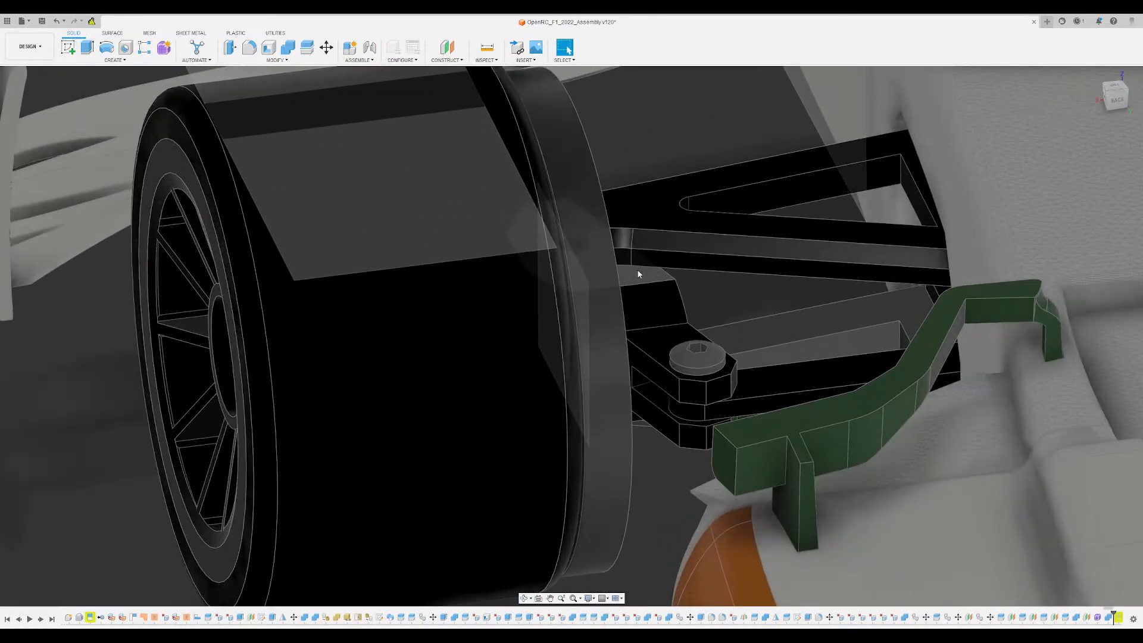
shift+middle_drag(638, 274, 582, 254)
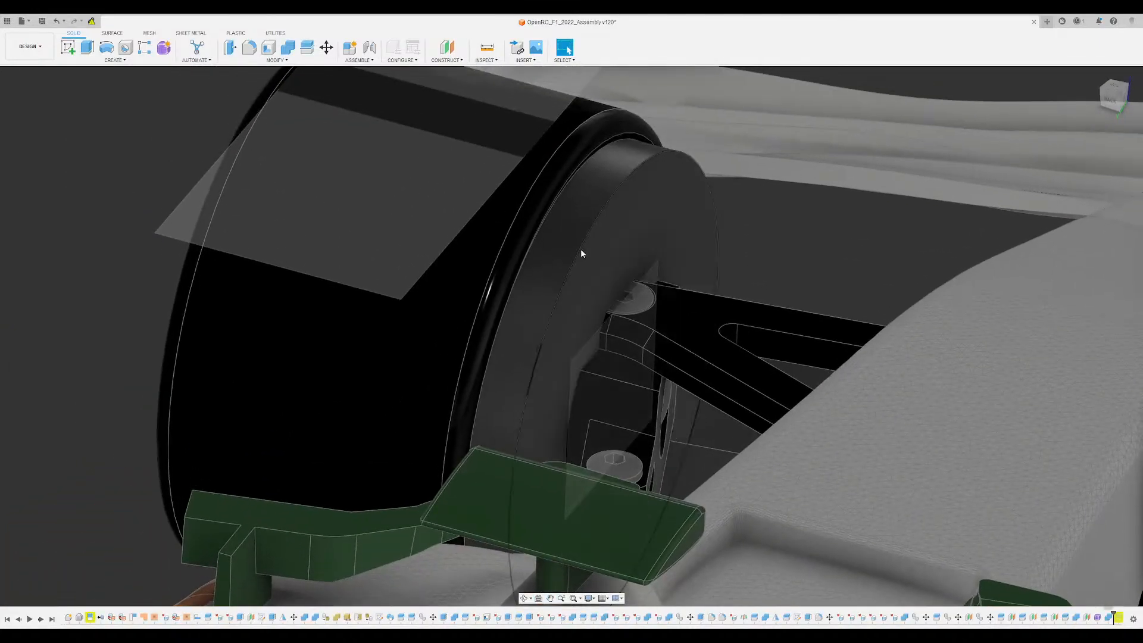
- Create a construction plane offset 0.3 above the existing plane lying on top of the front tyre
middle_drag(457, 151, 533, 308)
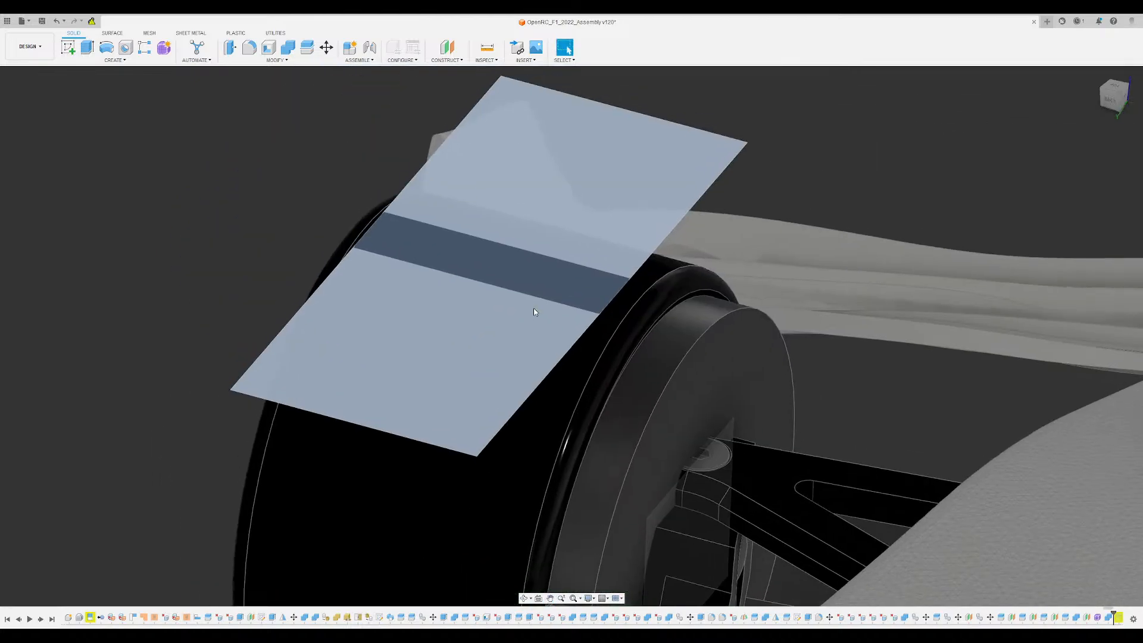
click(425, 251)
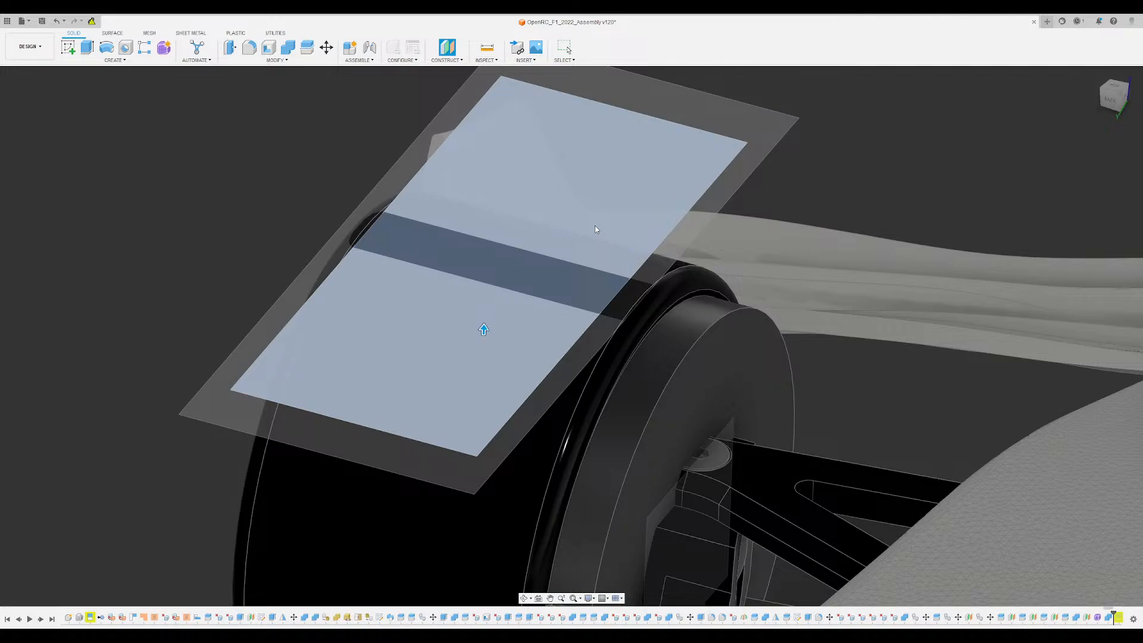
click(595, 227)
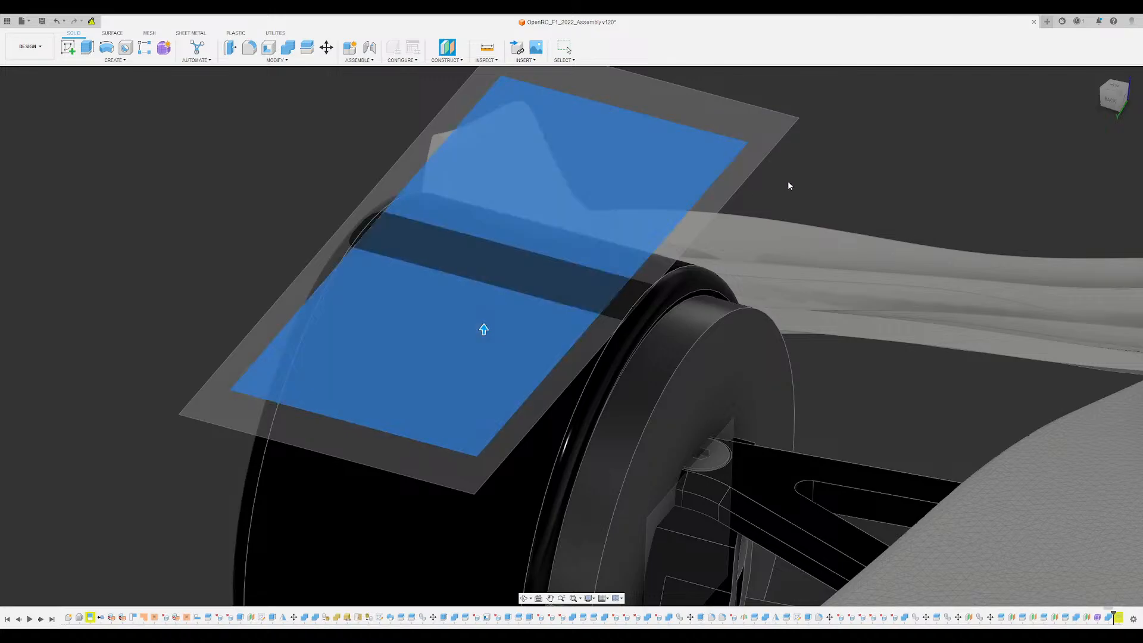
text(10)
shift+middle_drag(802, 190, 668, 458)
click(1115, 98)
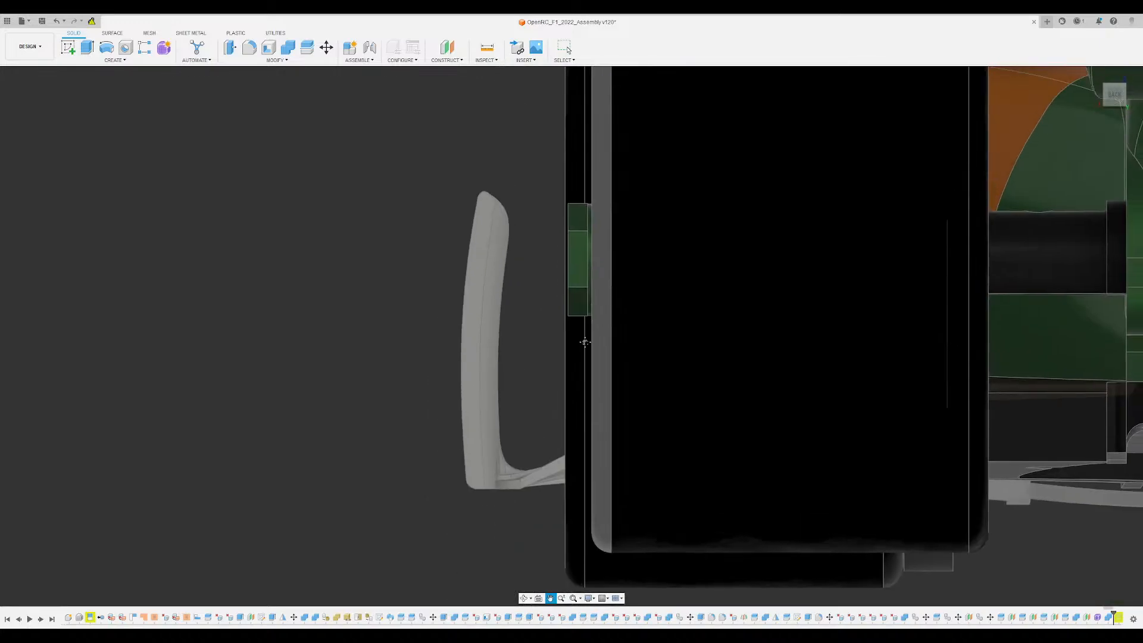
click(1131, 95)
middle_drag(665, 244, 869, 245)
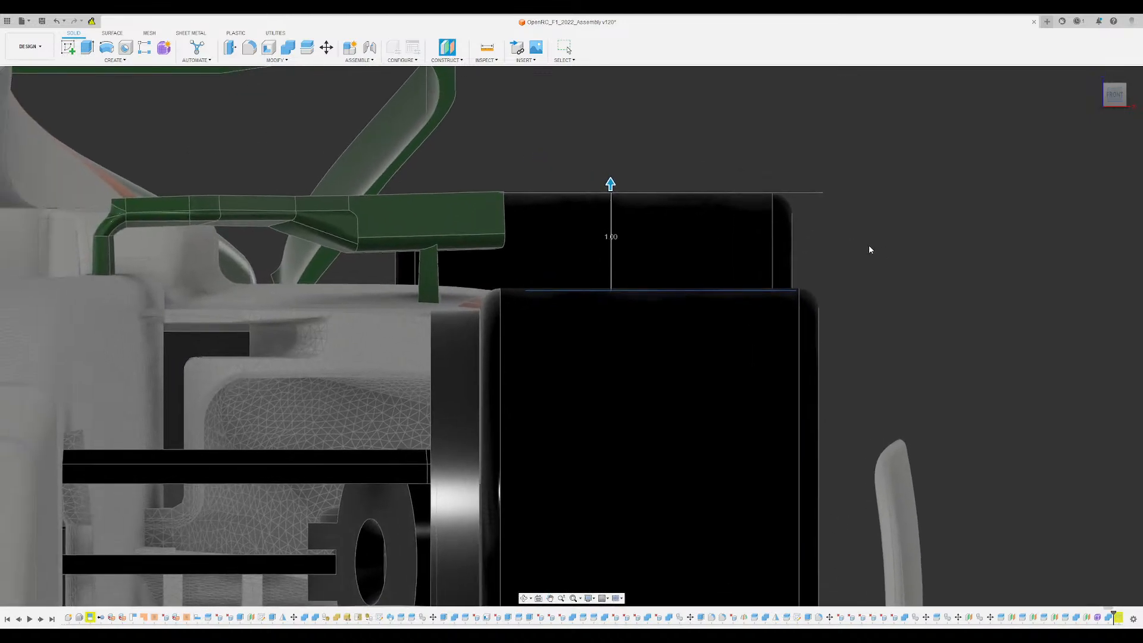
text(0.2)
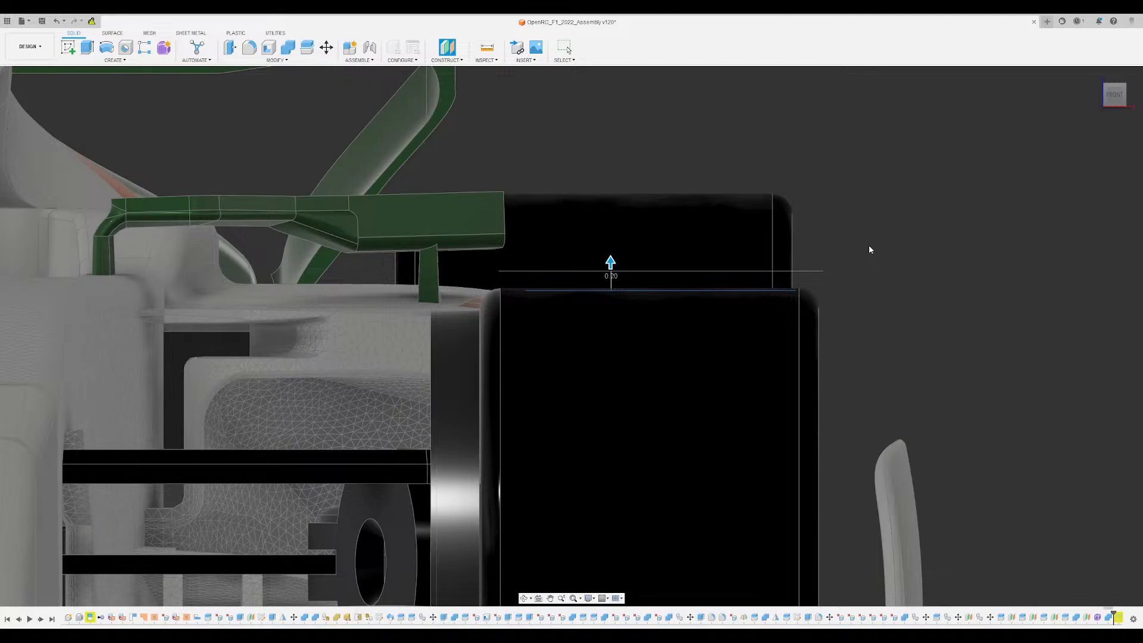
key(BackSpace)
text(3)
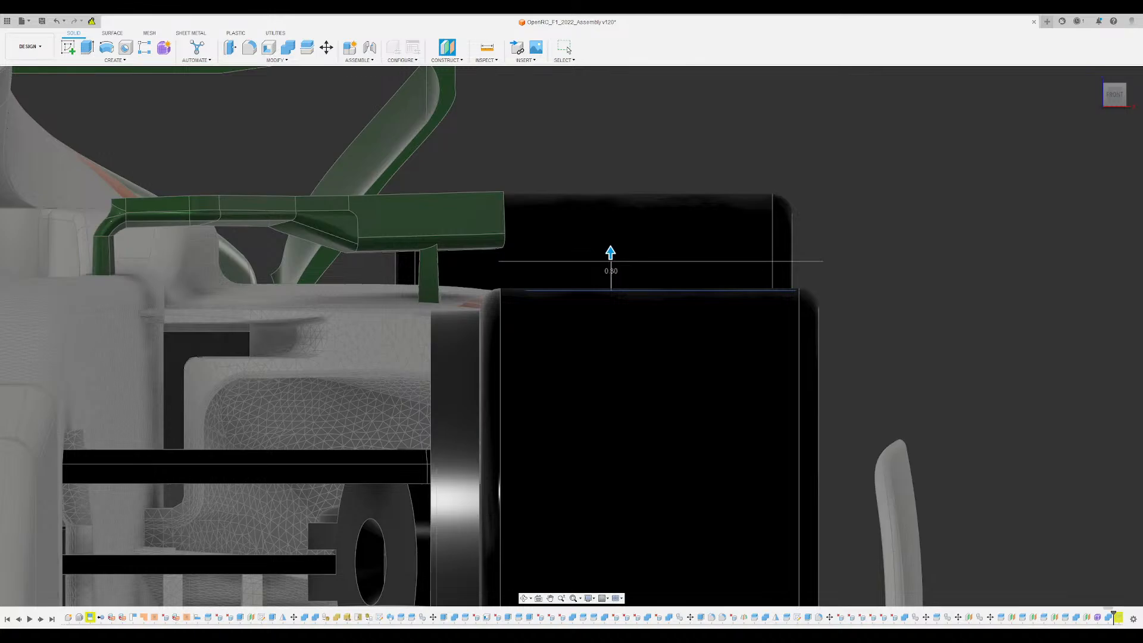
key(Return)
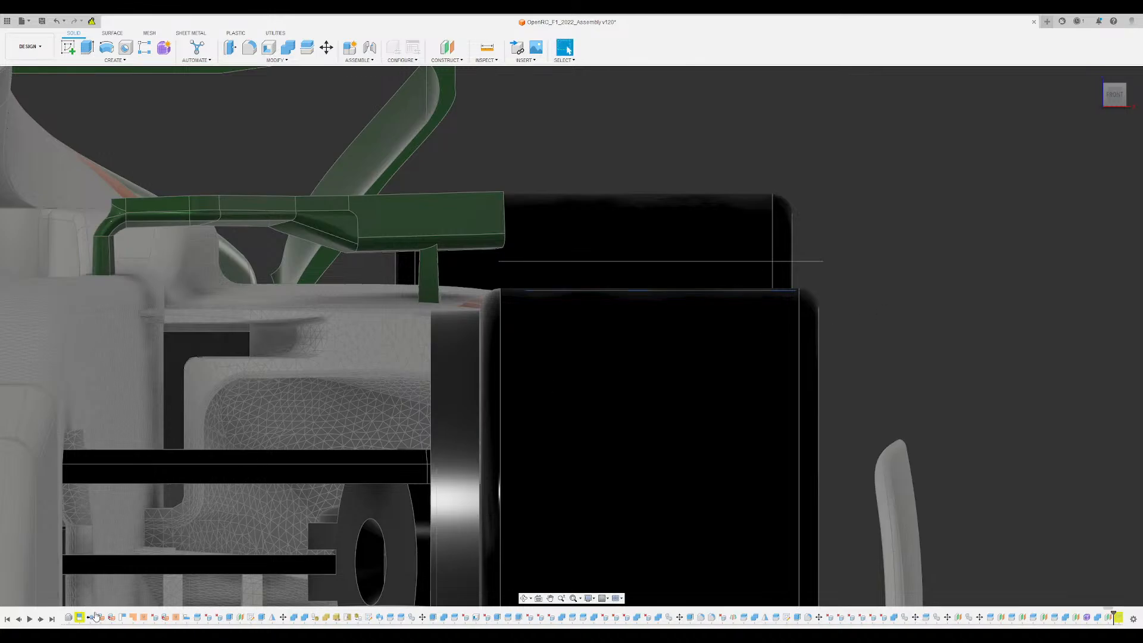
- Hide the original construction plane on the front tyre, keeping the offset plane above it shown
shift+middle_drag(140, 599, 850, 295)
scroll(851, 296, up, 1)
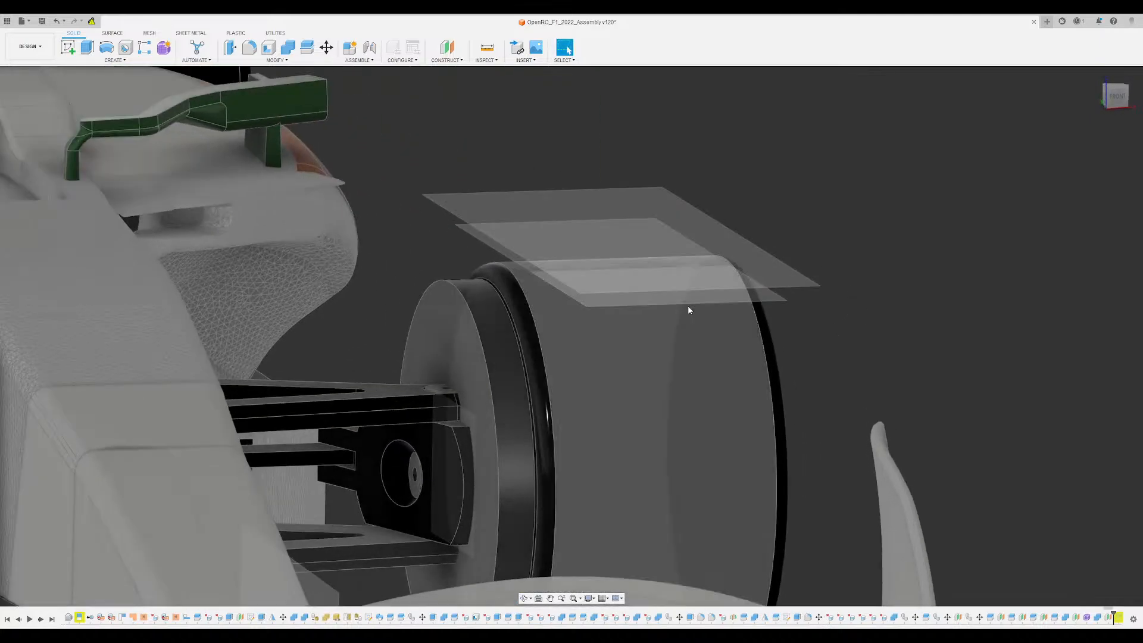
click(678, 304)
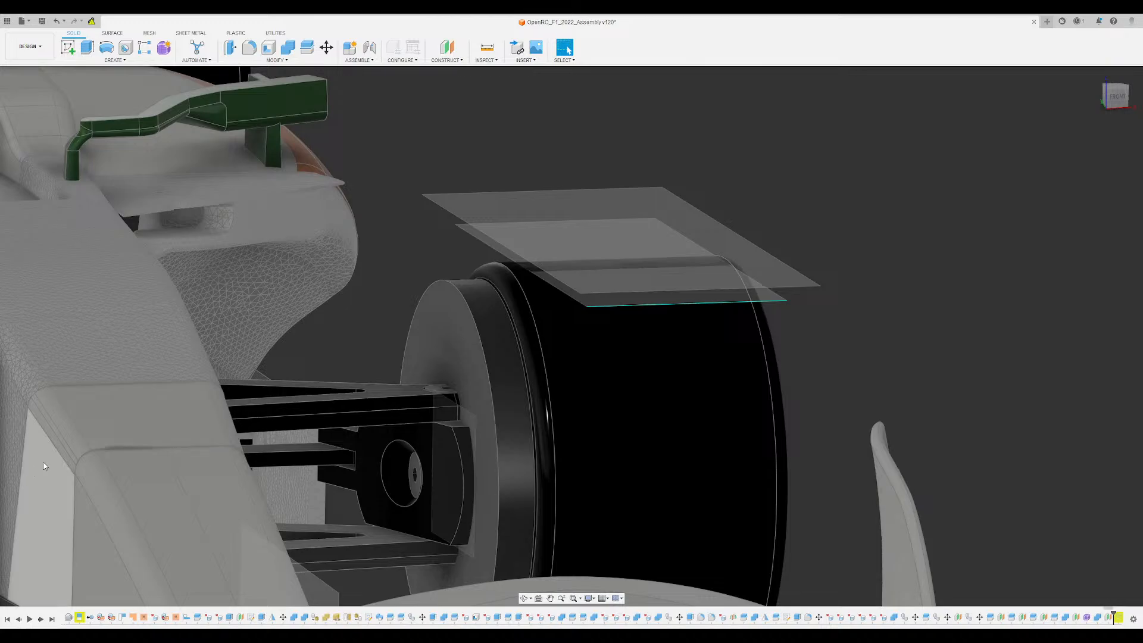
key(v)
shift+middle_drag(857, 250, 794, 214)
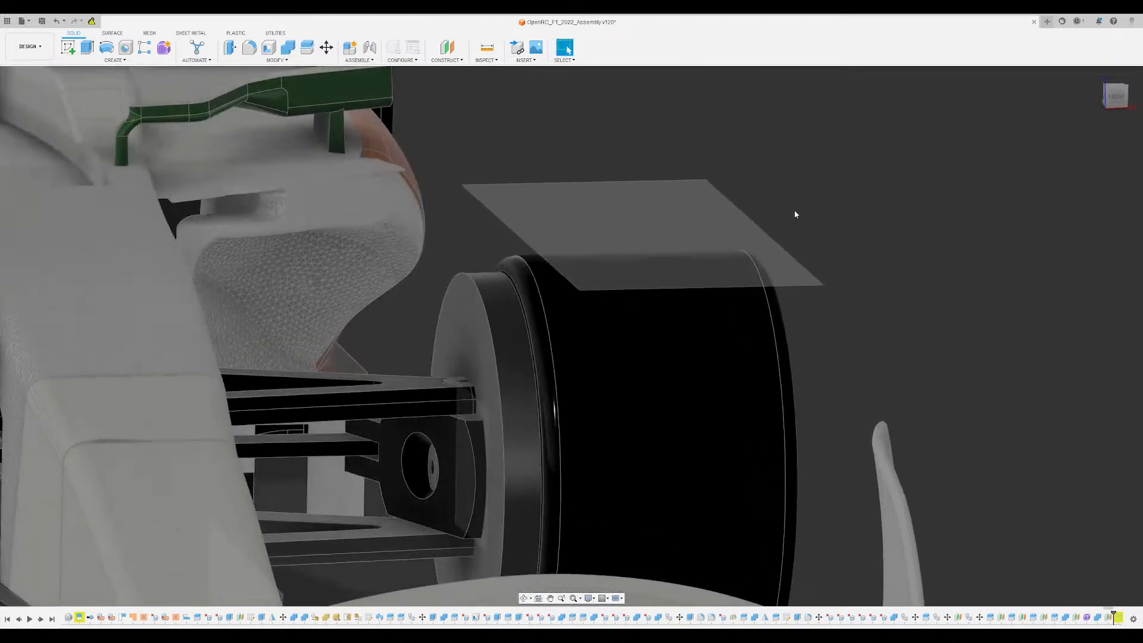
- Start a sketch on the offset plane and draw a straight line along the tyre's full front-to-rear length, nearer its inner side
click(575, 196)
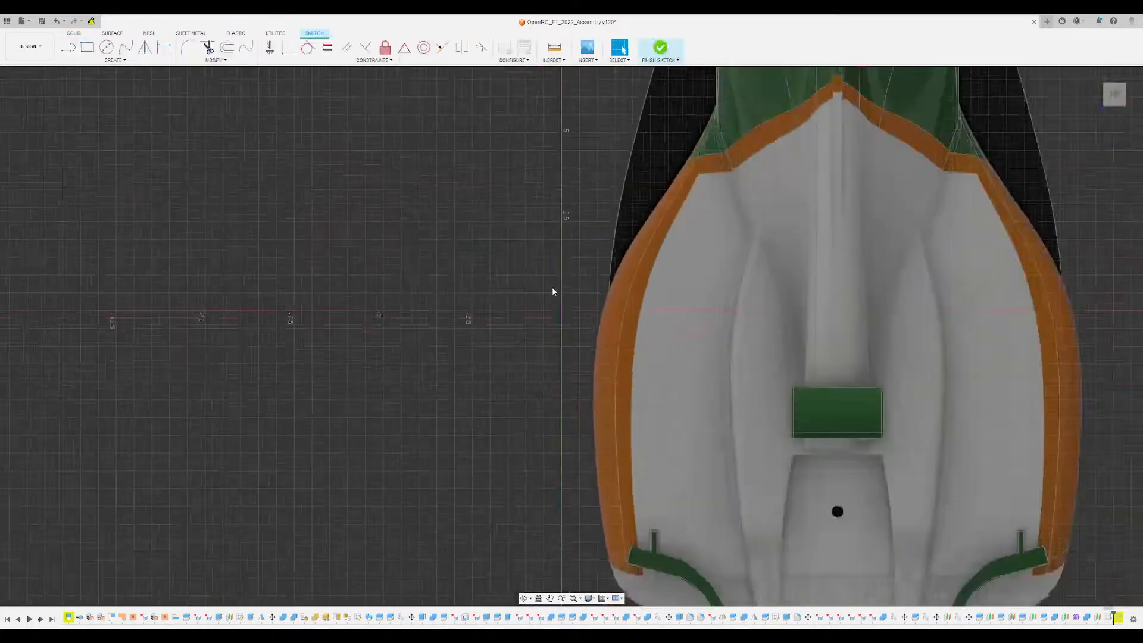
scroll(552, 287, down, 3)
middle_drag(552, 287, 315, 127)
middle_drag(848, 481, 845, 326)
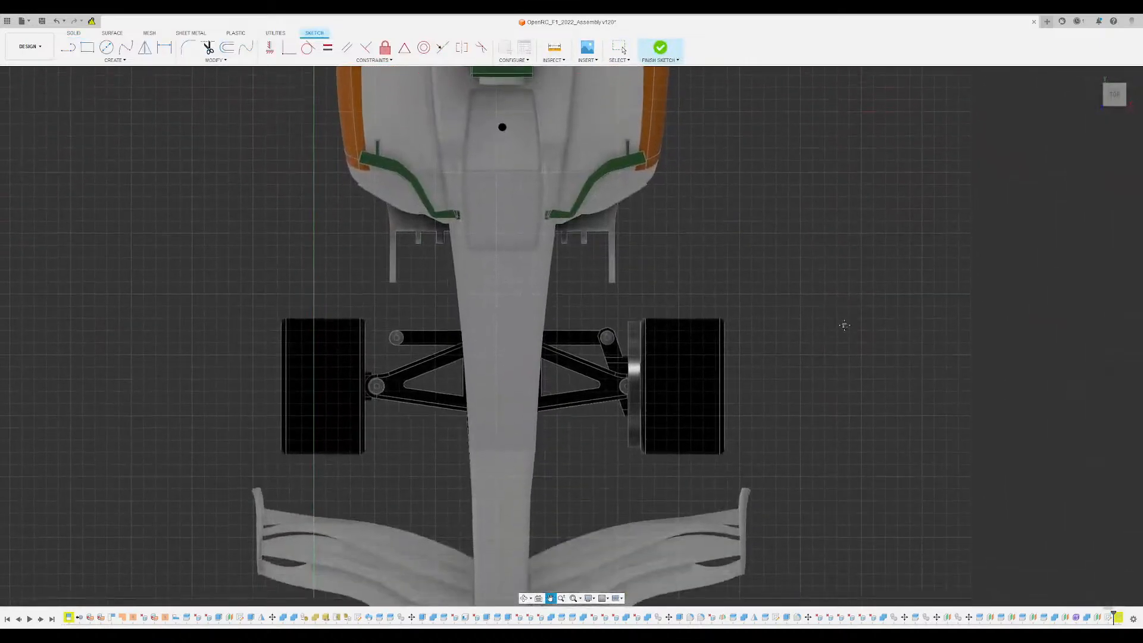
scroll(661, 392, up, 5)
scroll(582, 275, down, 1)
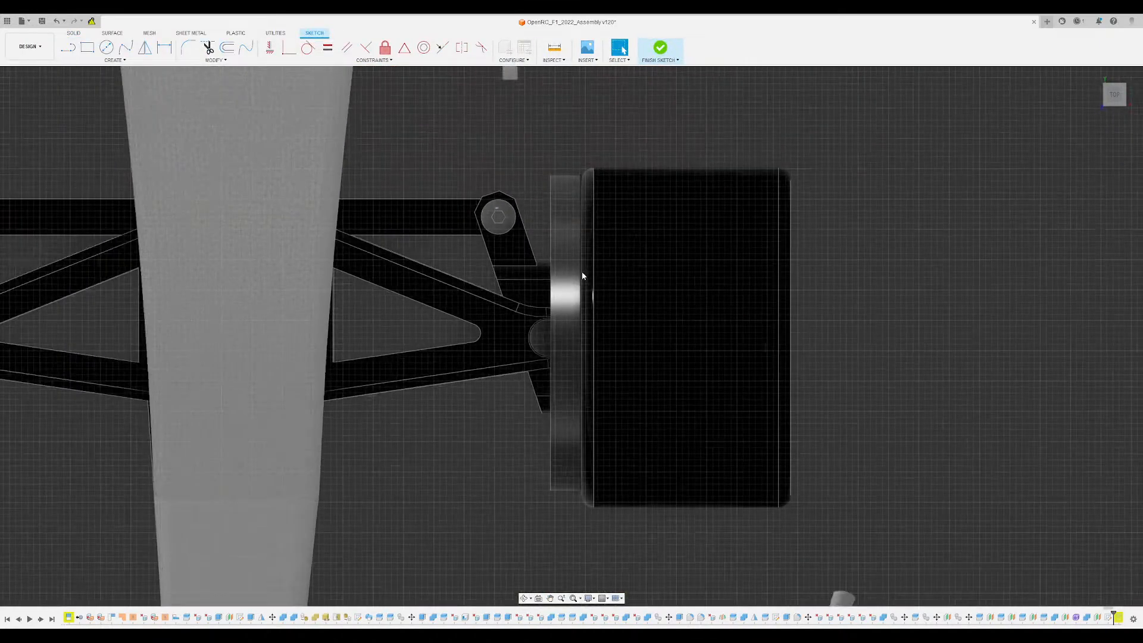
key(l)
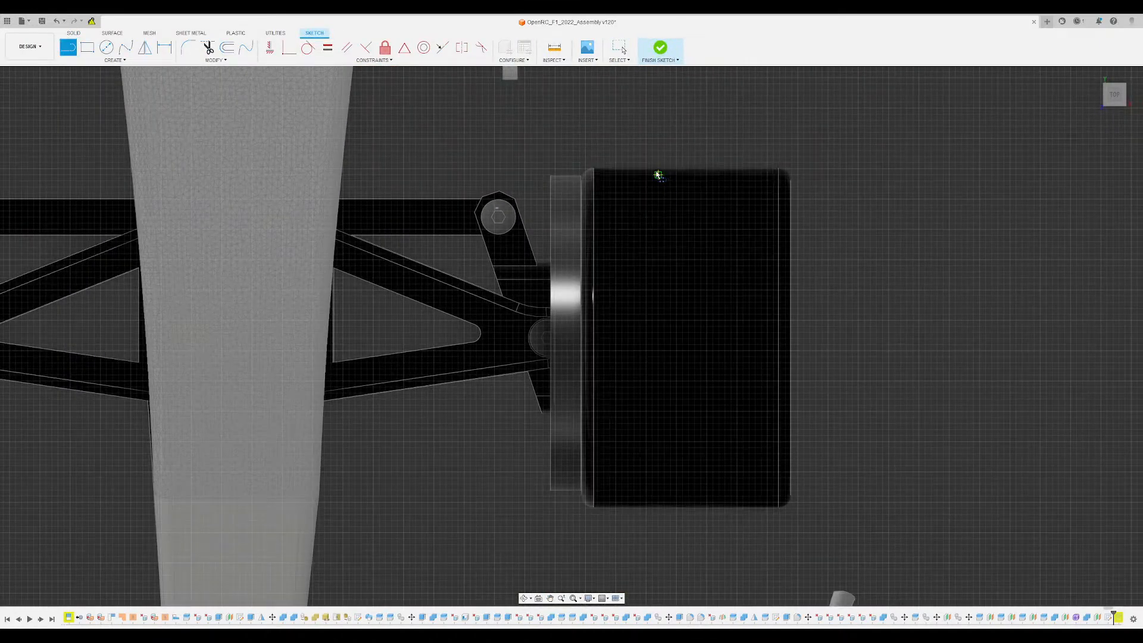
click(653, 170)
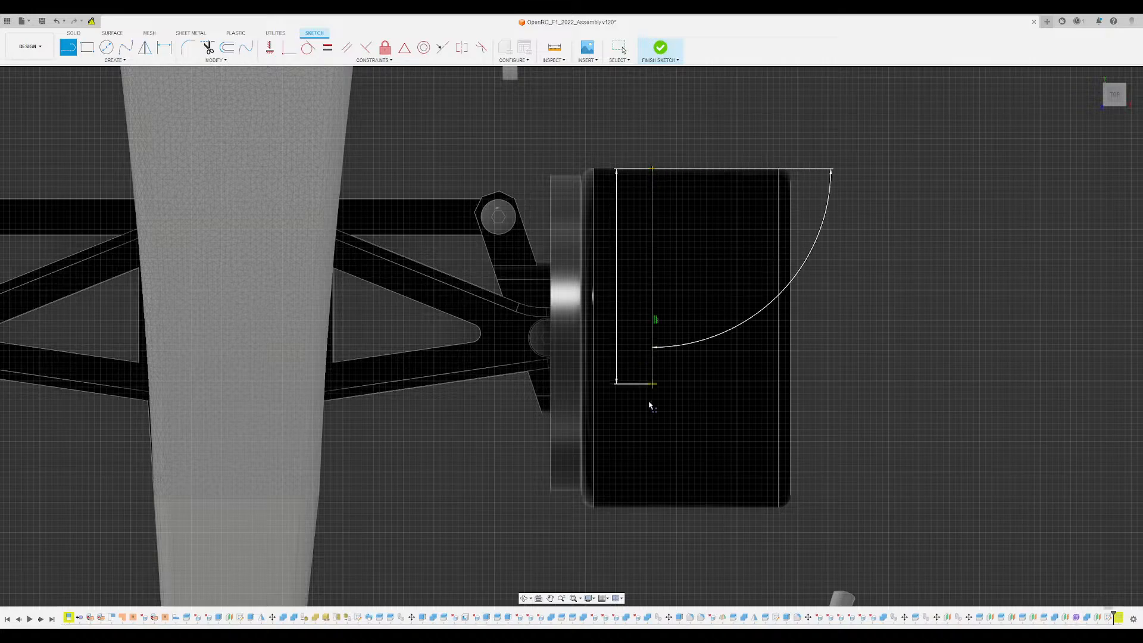
click(653, 509)
key(Escape)
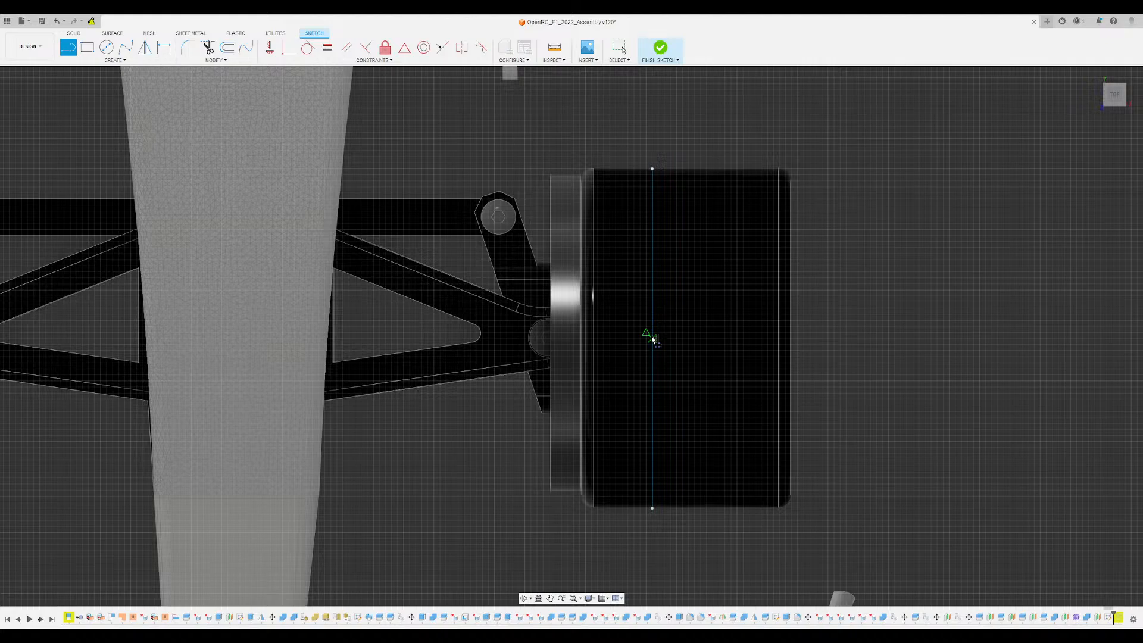
click(653, 338)
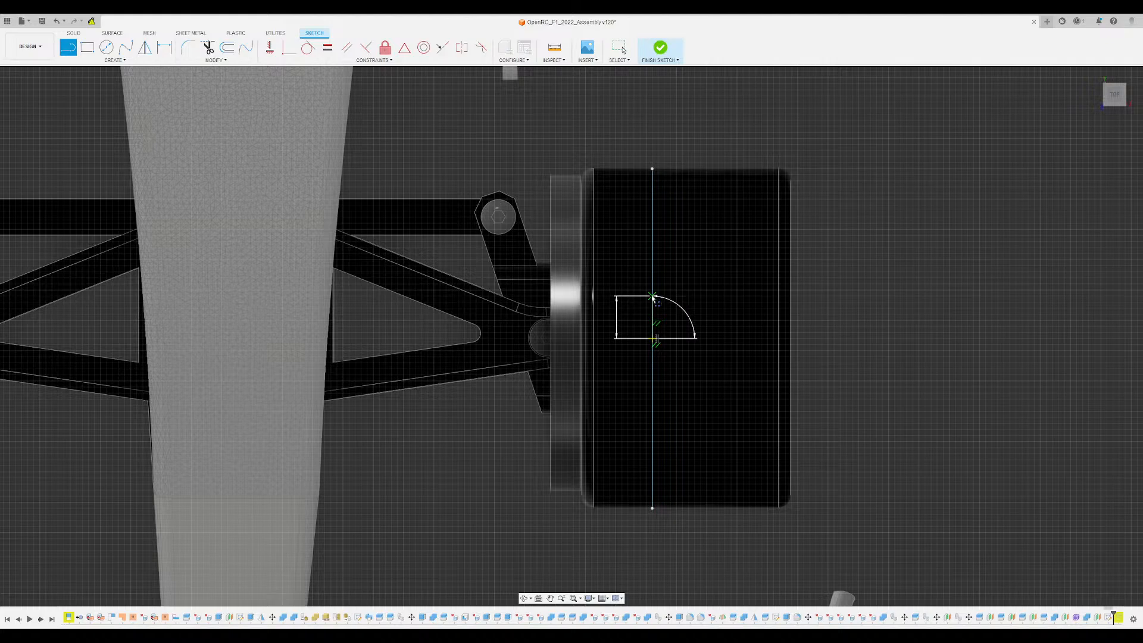
key(Escape)
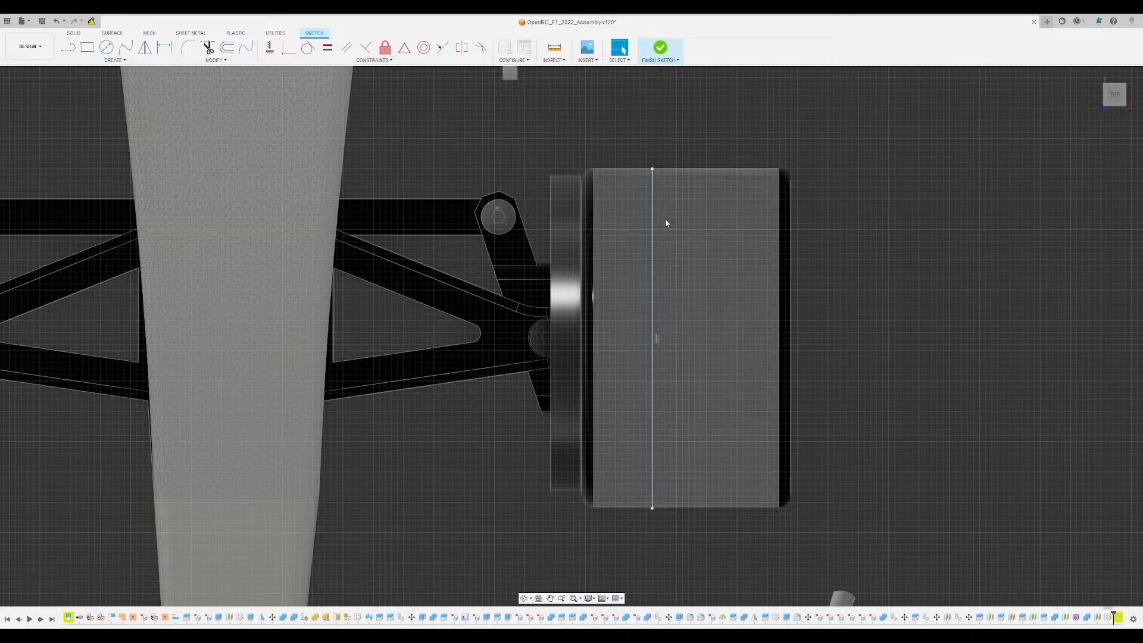
click(553, 47)
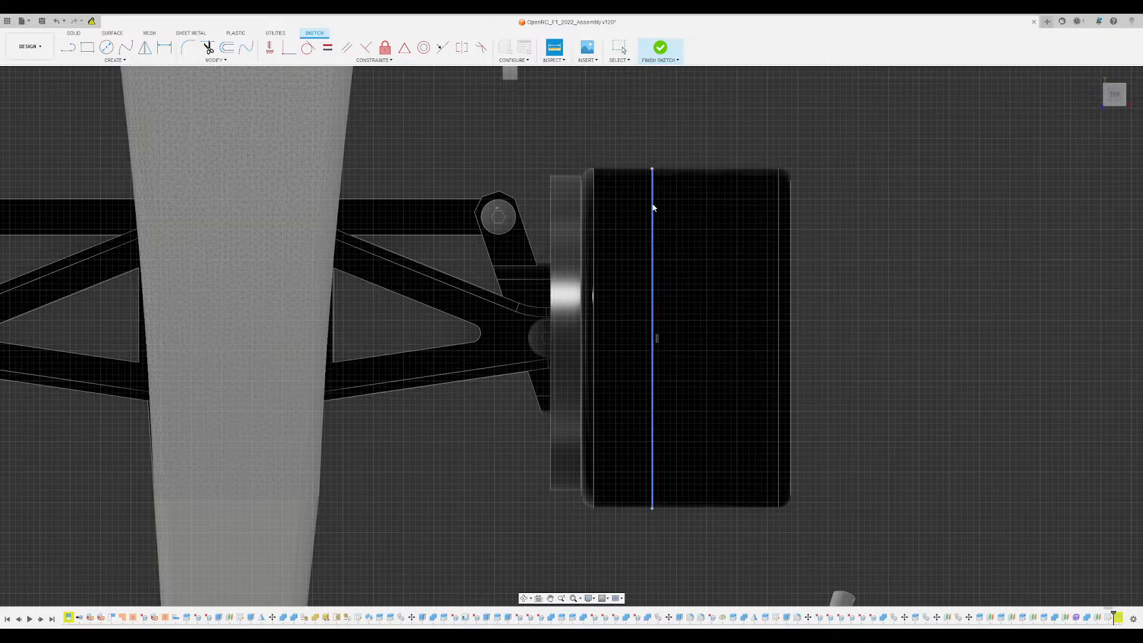
key(Escape)
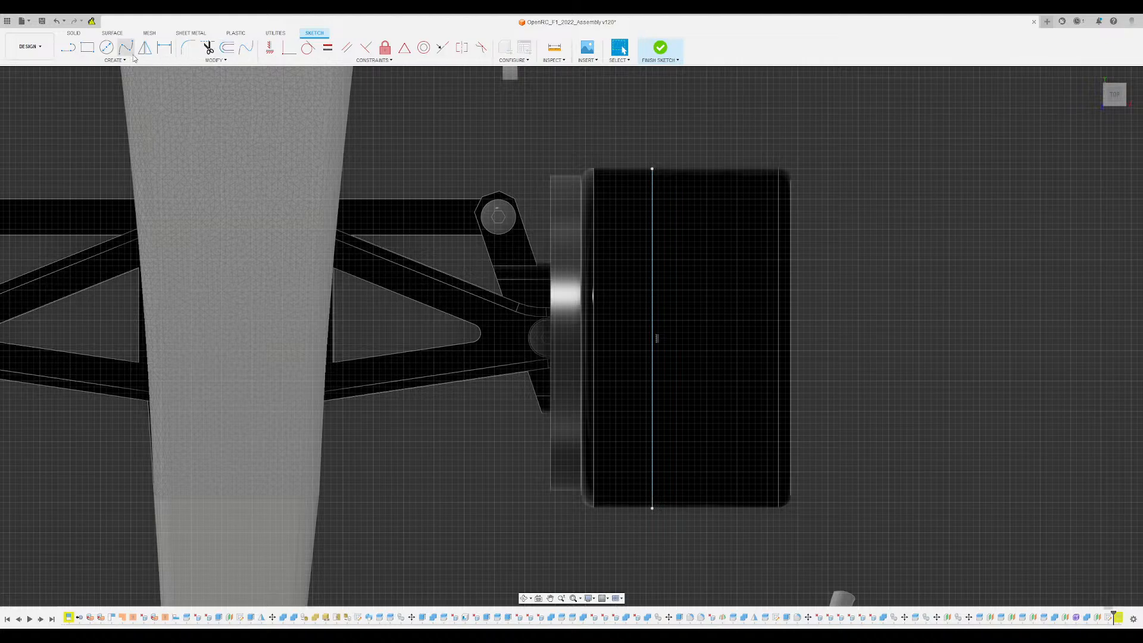
click(67, 47)
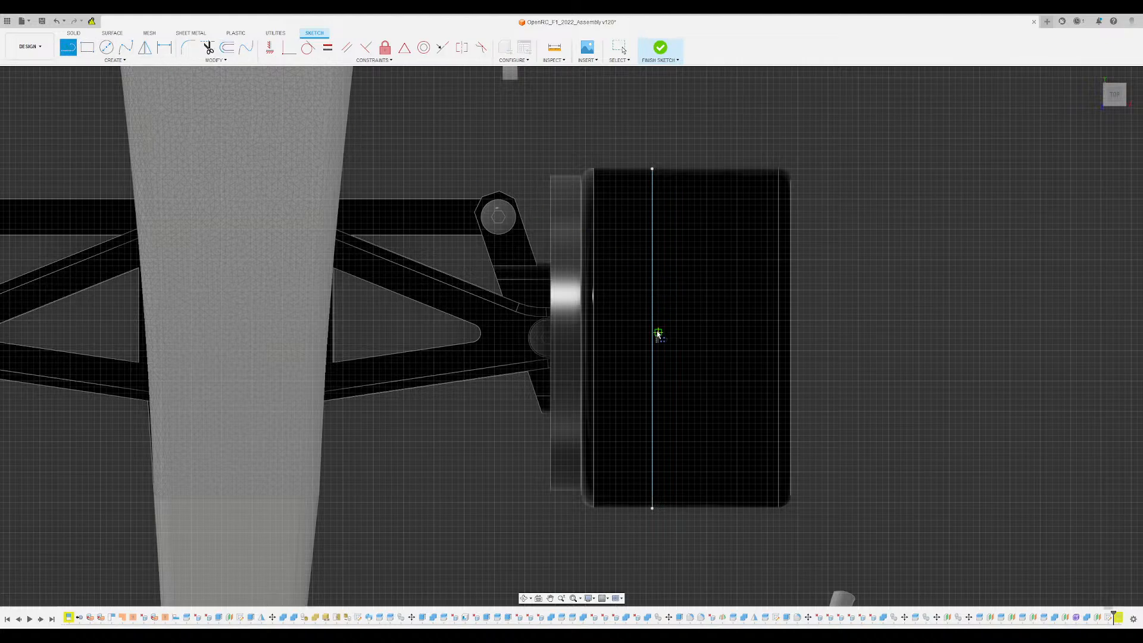
drag(653, 326, 653, 170)
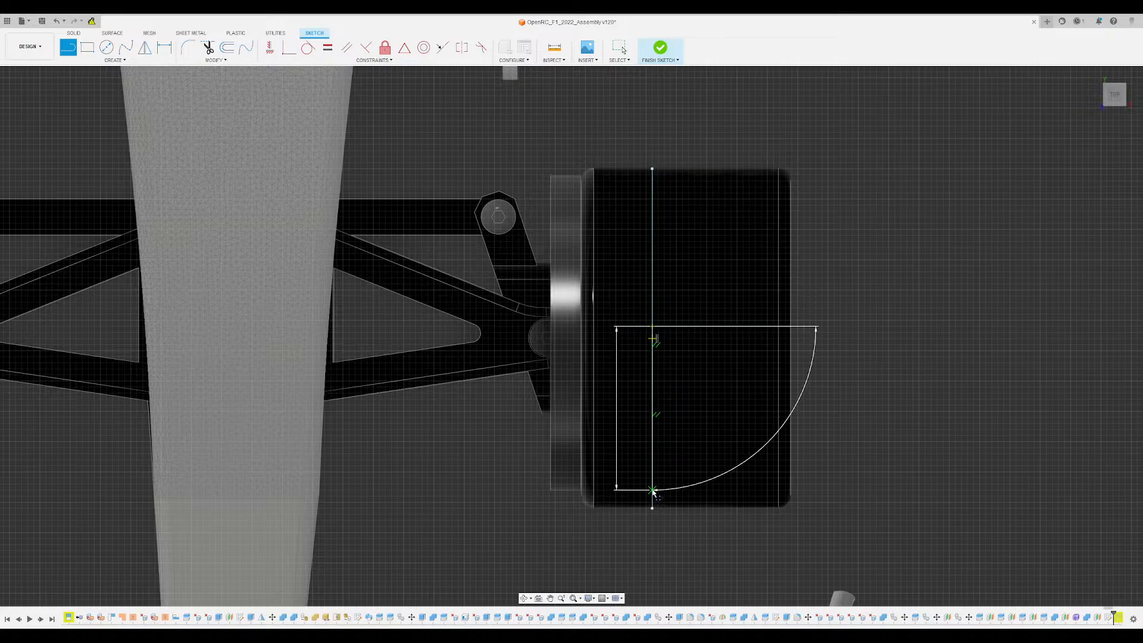
key(Escape)
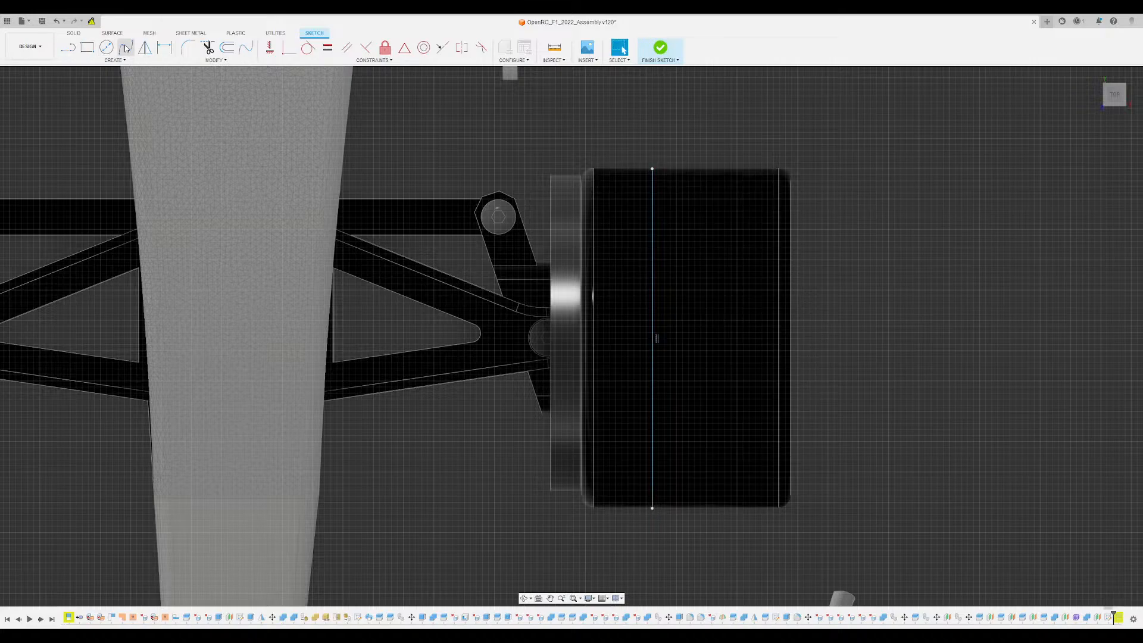
- Draw two lines, each 0.5 long, along the tyre line from its midpoint, one toward the rear and one toward the front
click(68, 48)
mouse_move(653, 334)
mouse_down()
mouse_move(655, 506)
mouse_move(655, 169)
mouse_move(630, 264)
mouse_move(650, 305)
mouse_up()
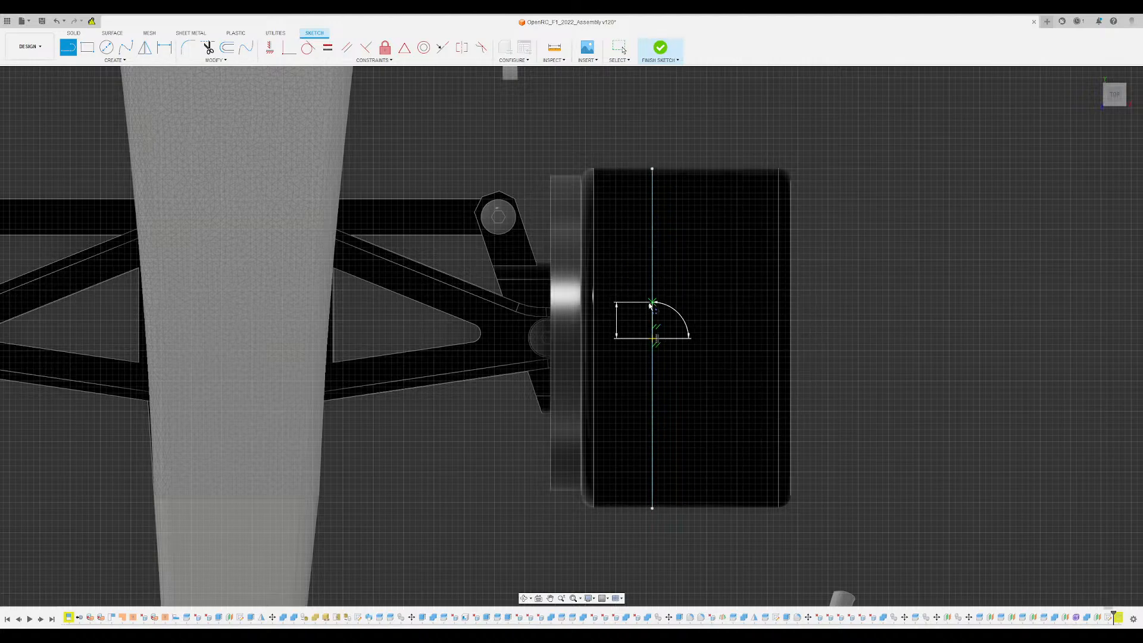
drag(650, 306, 650, 307)
key(Return)
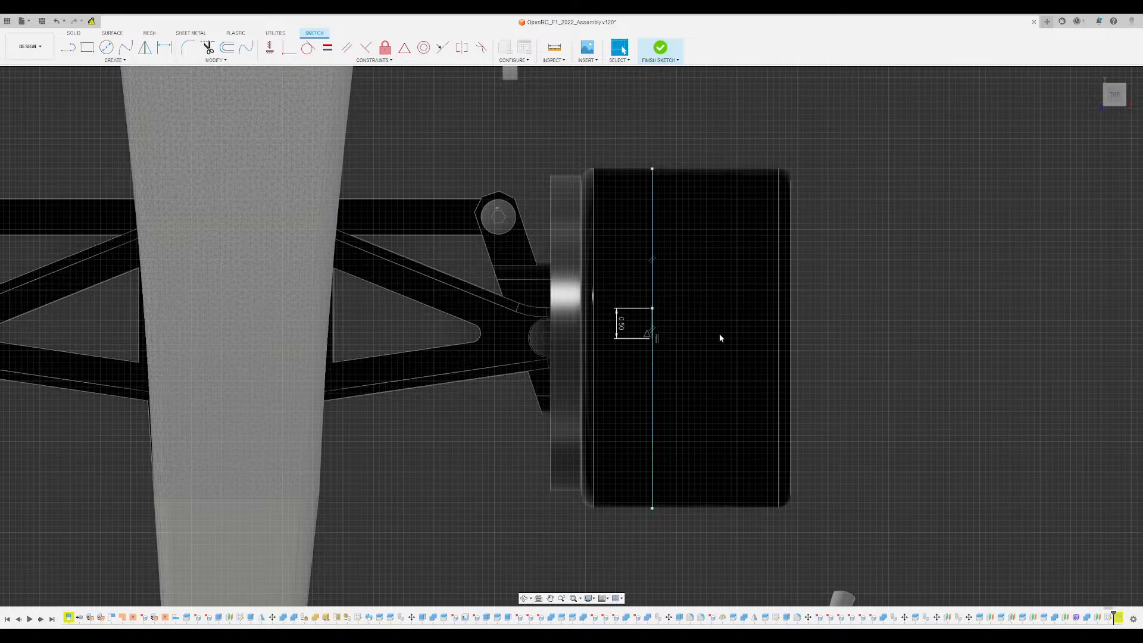
key(l)
click(652, 338)
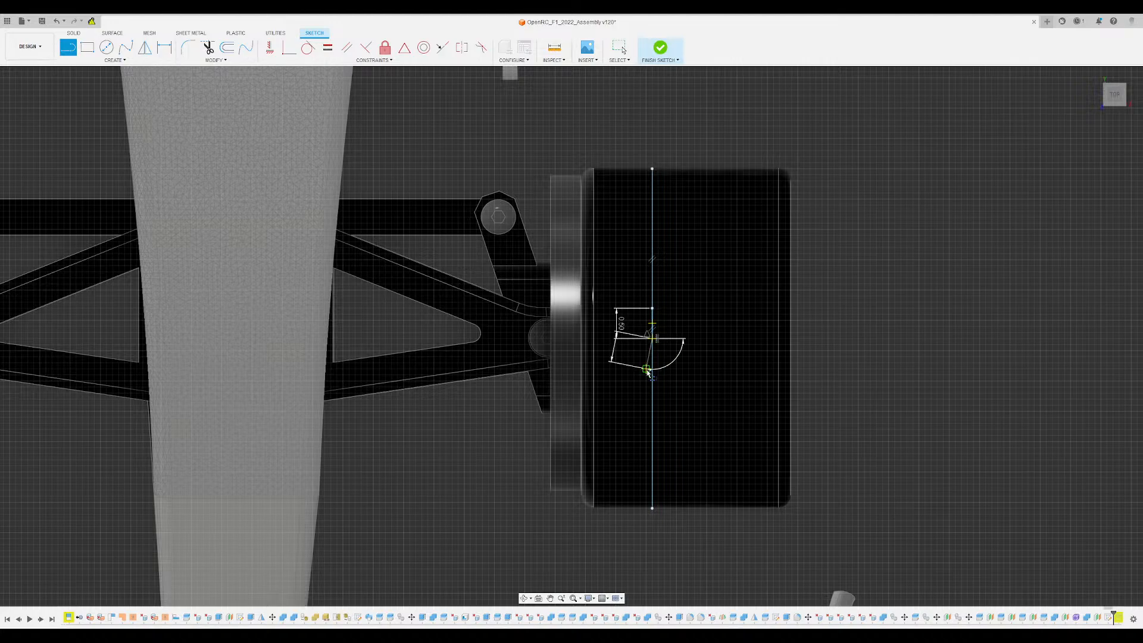
text(0.5)
key(Return)
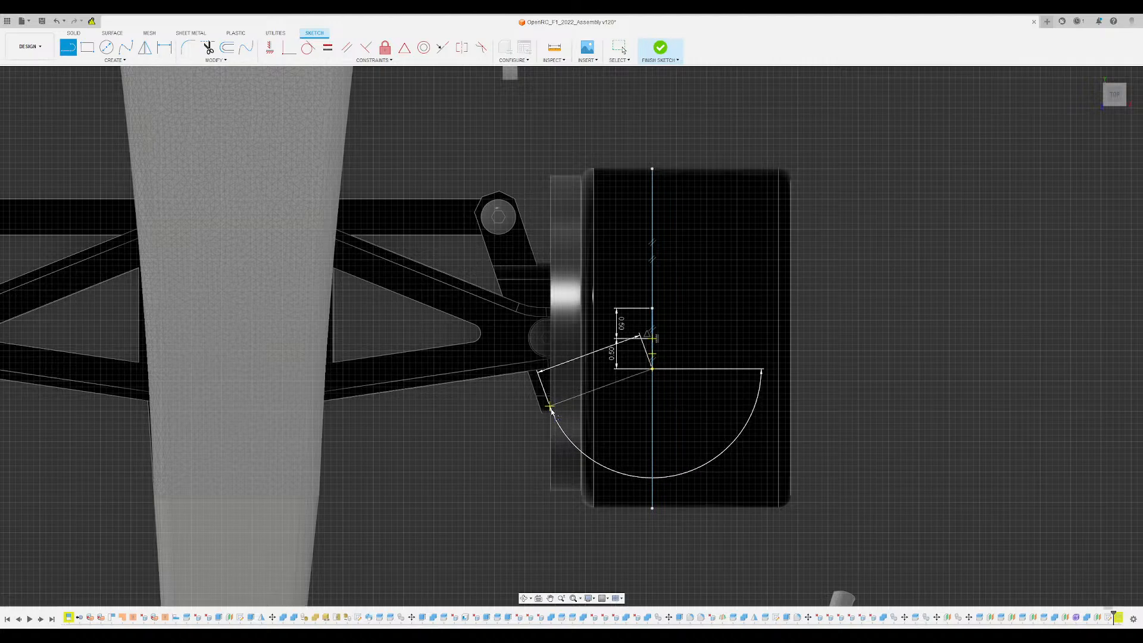
- Draw a line at 160° from one 0.50 line's end to the hub's inner edge, plus a short perpendicular line inward from the tyre line's midpoint
click(551, 409)
key(Escape)
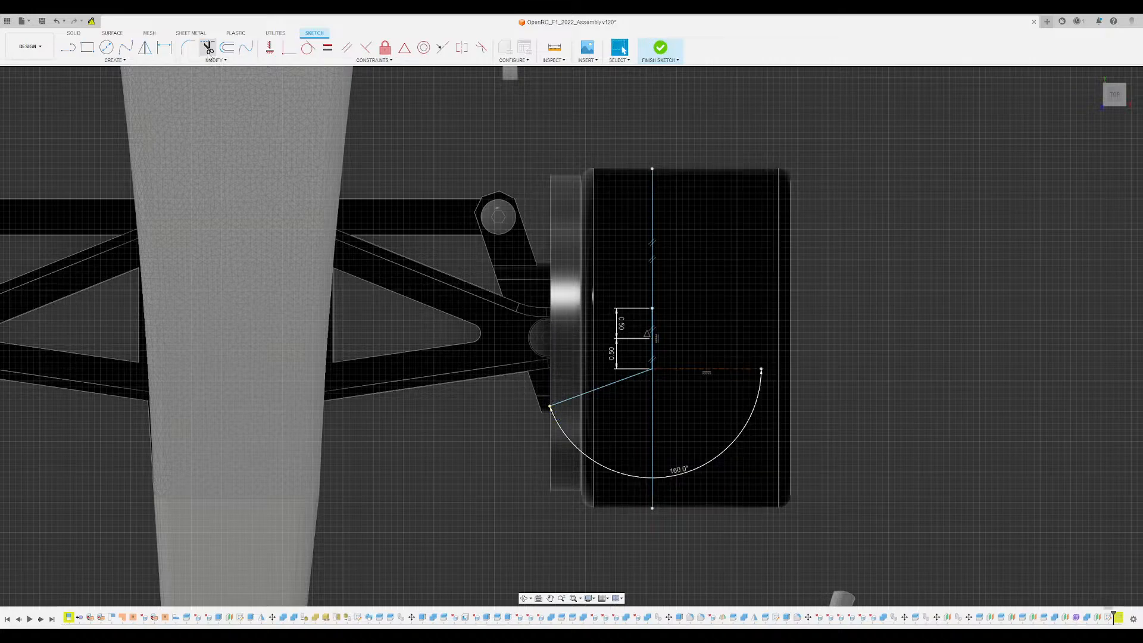
click(146, 49)
key(l)
click(652, 339)
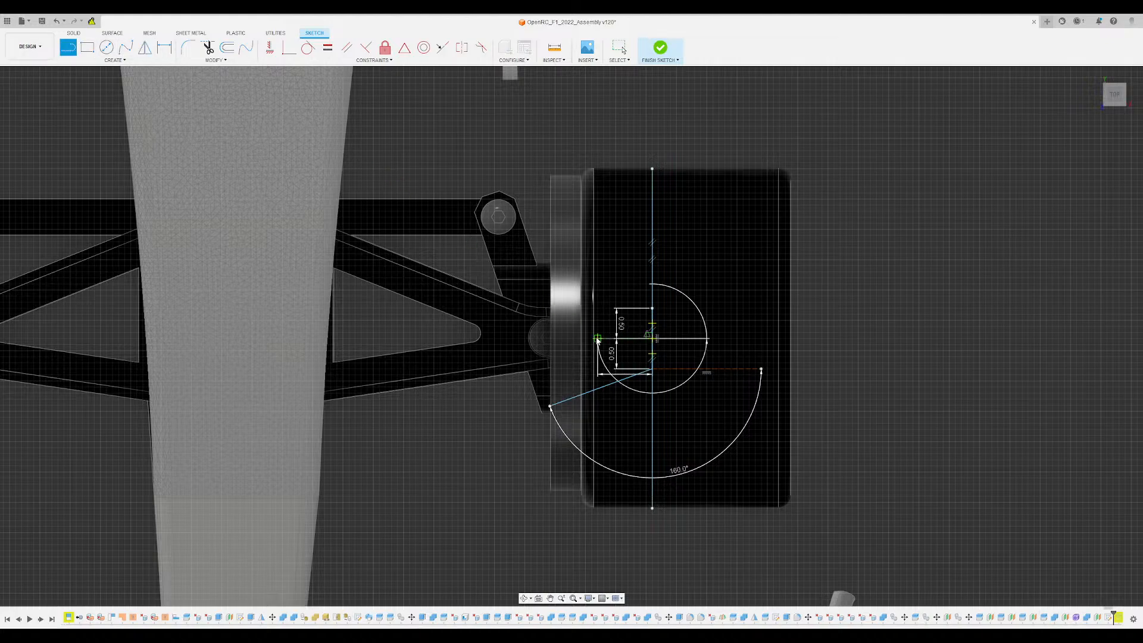
click(597, 339)
key(Escape)
- Mirror the slanted line about the short perpendicular centre line
click(145, 48)
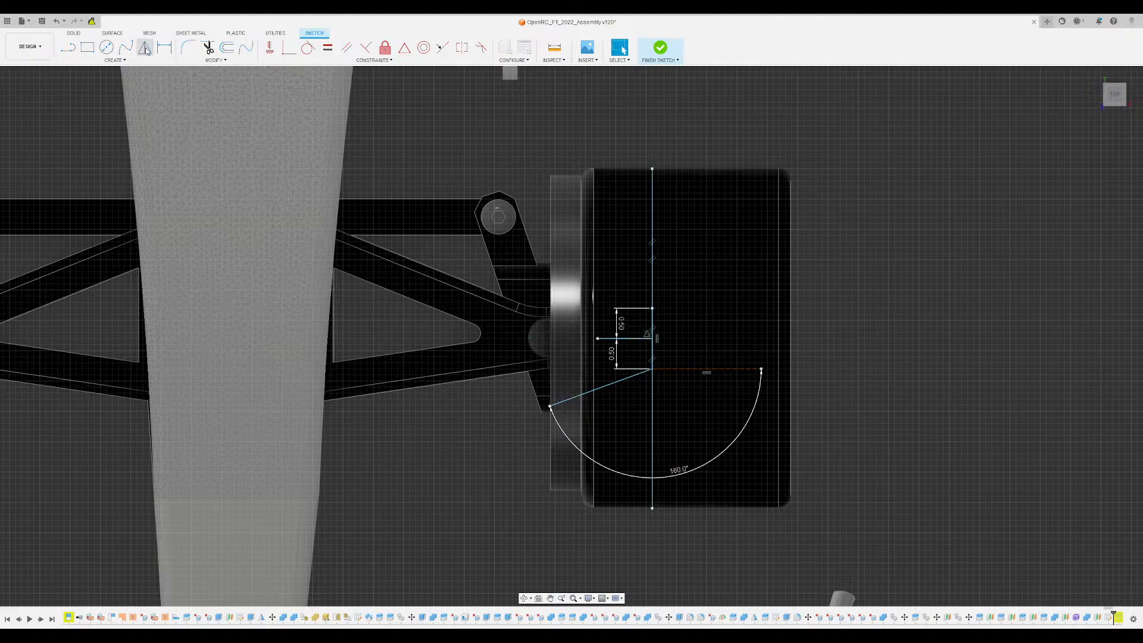
click(596, 390)
click(652, 361)
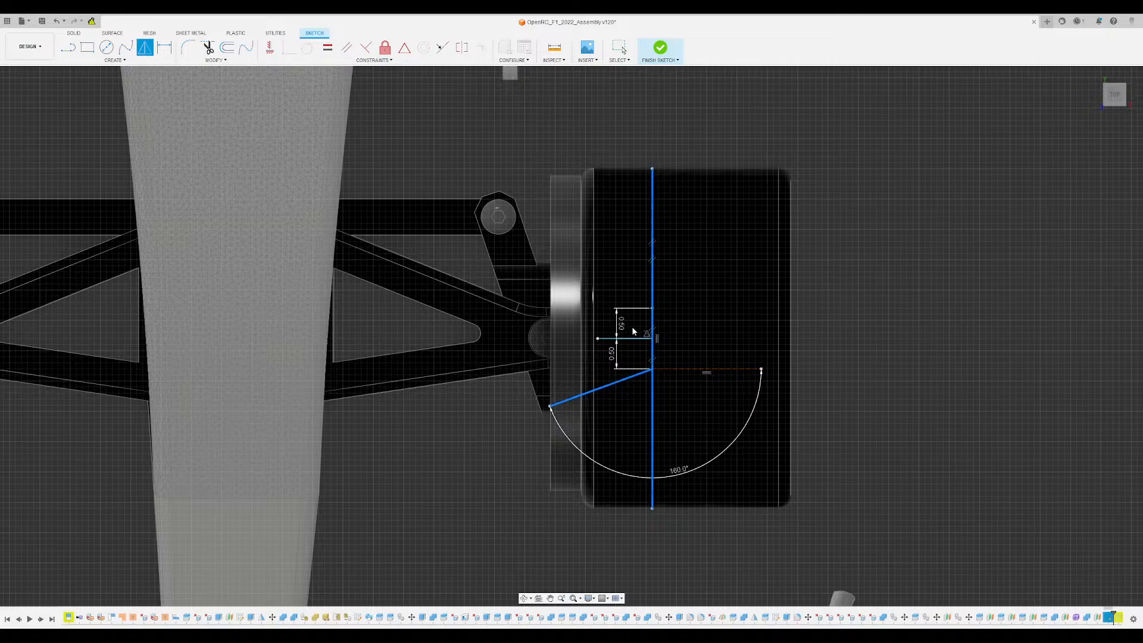
scroll(656, 361, down, 2)
scroll(654, 362, up, 5)
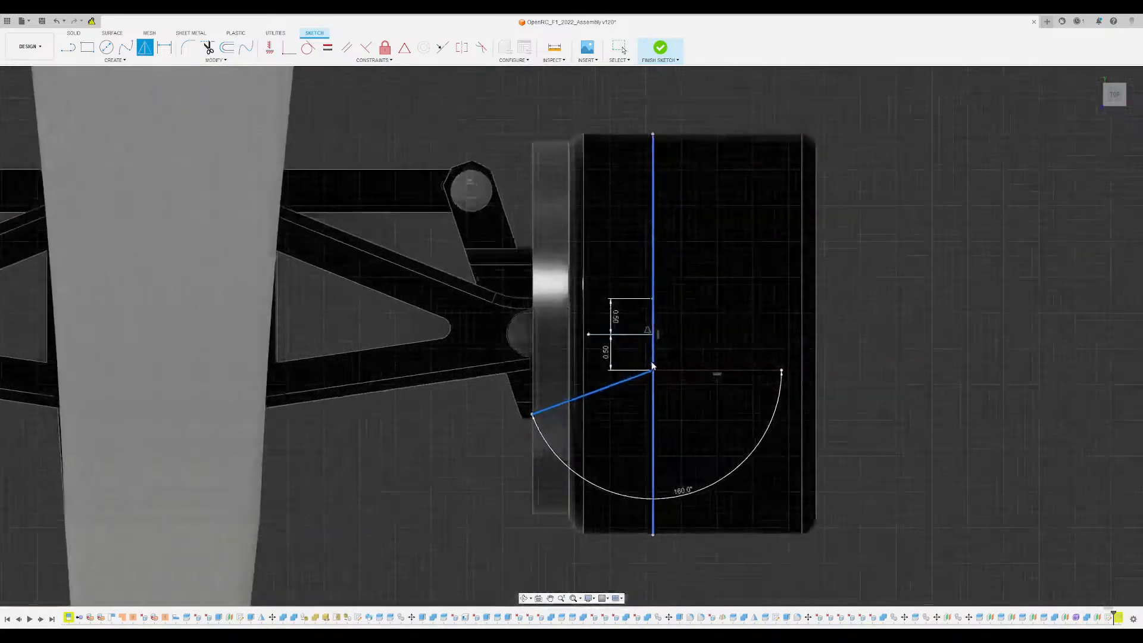
click(656, 352)
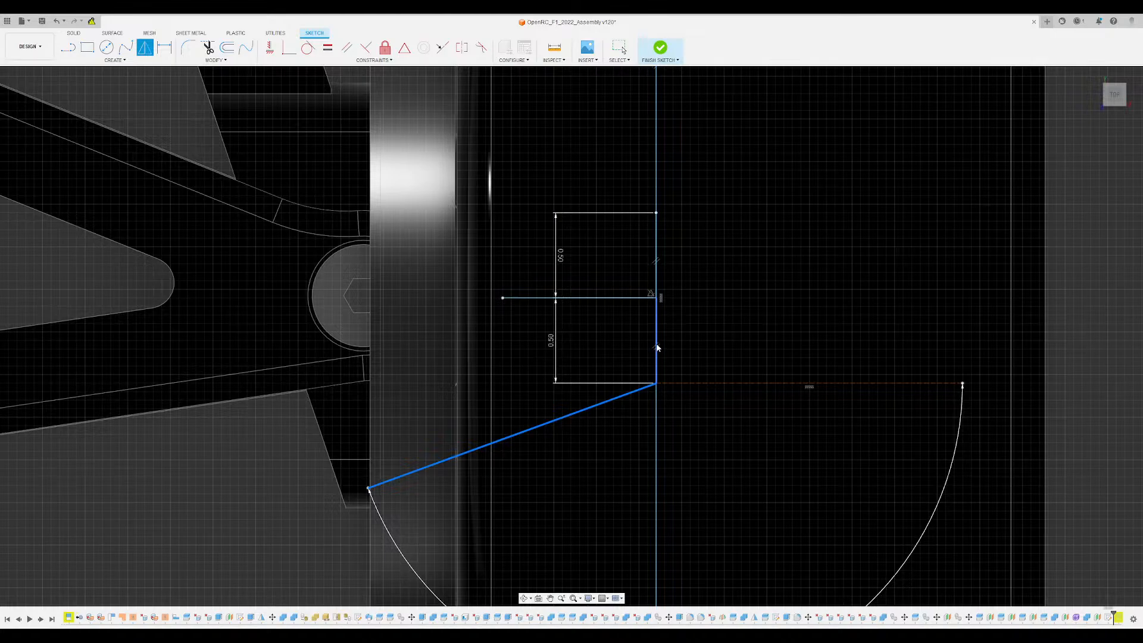
click(991, 148)
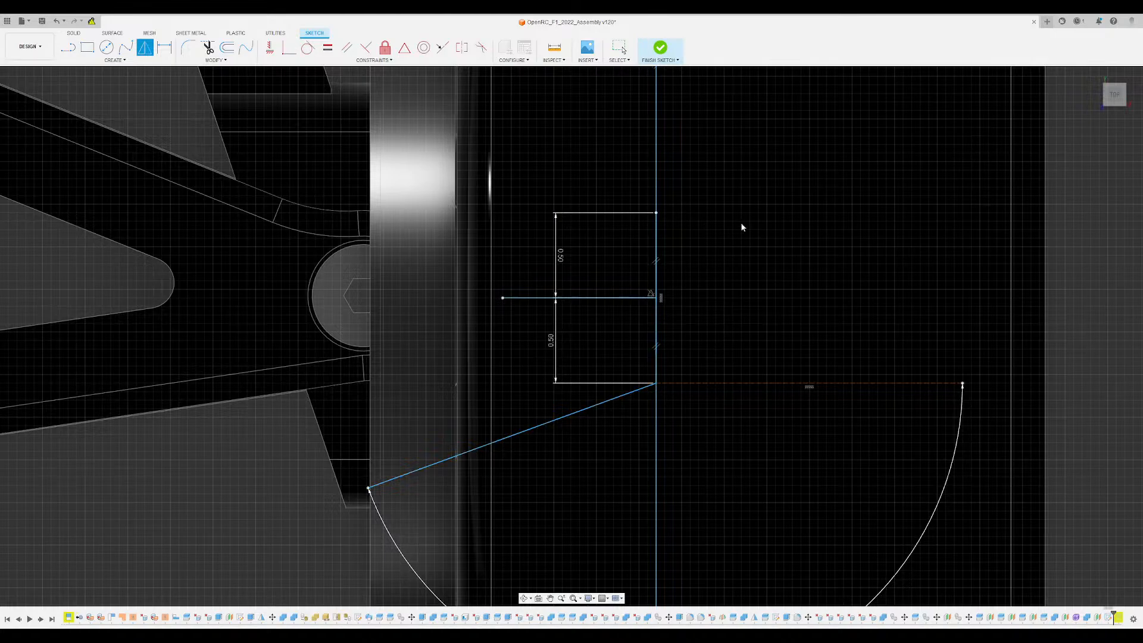
click(584, 297)
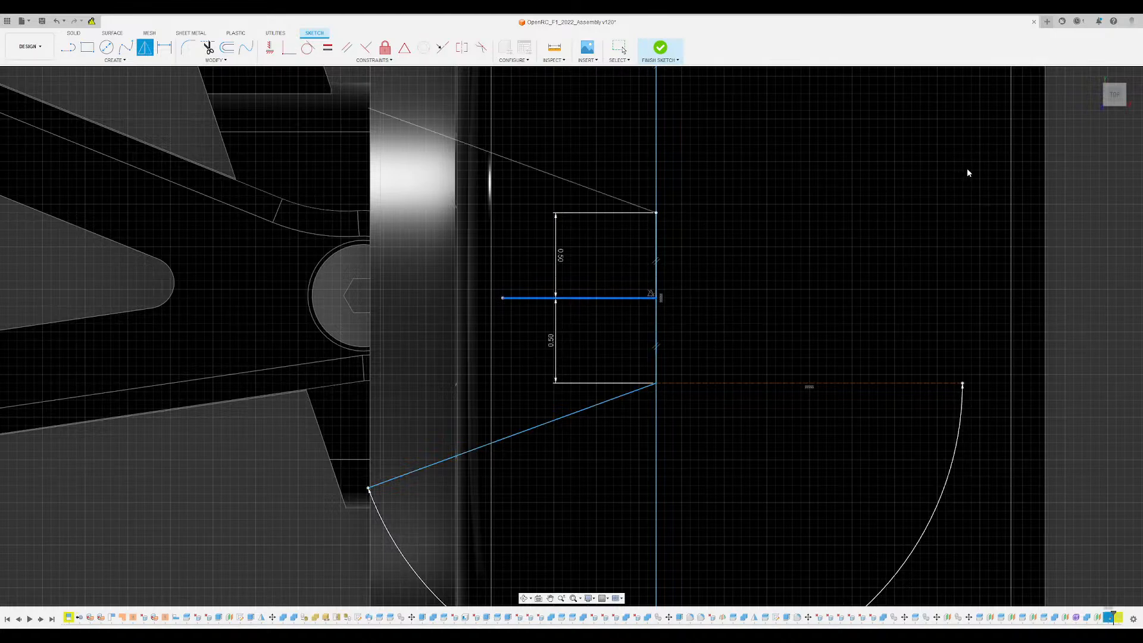
key(Return)
- Join the inner ends of the two slanted lines with a straight line to close the trapezoid, and finish the sketch
key(l)
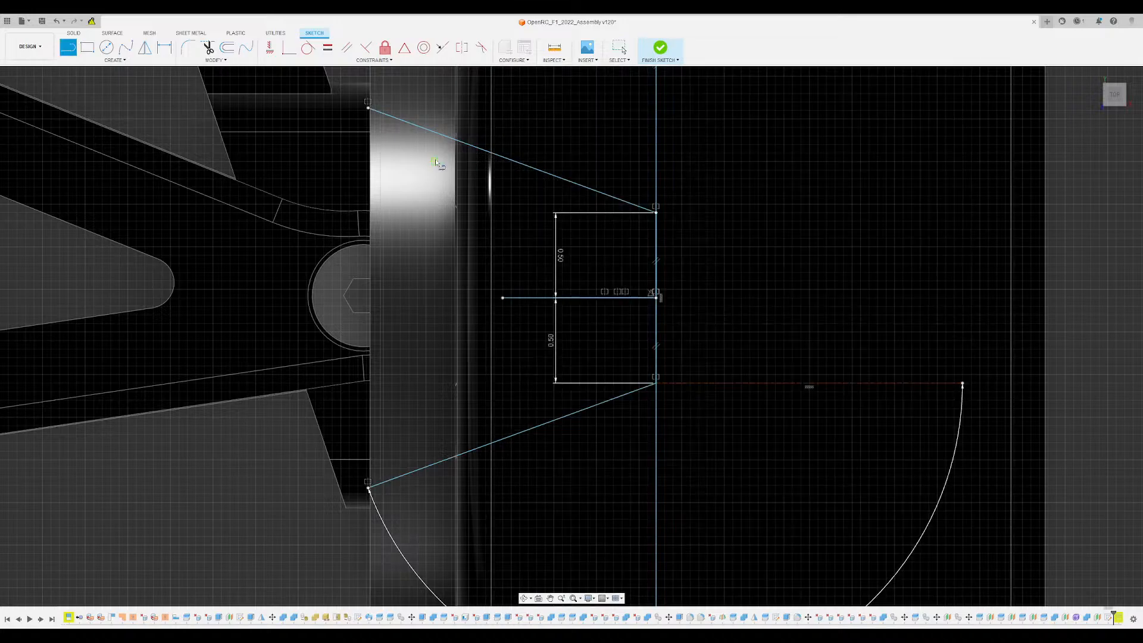
click(368, 108)
click(368, 488)
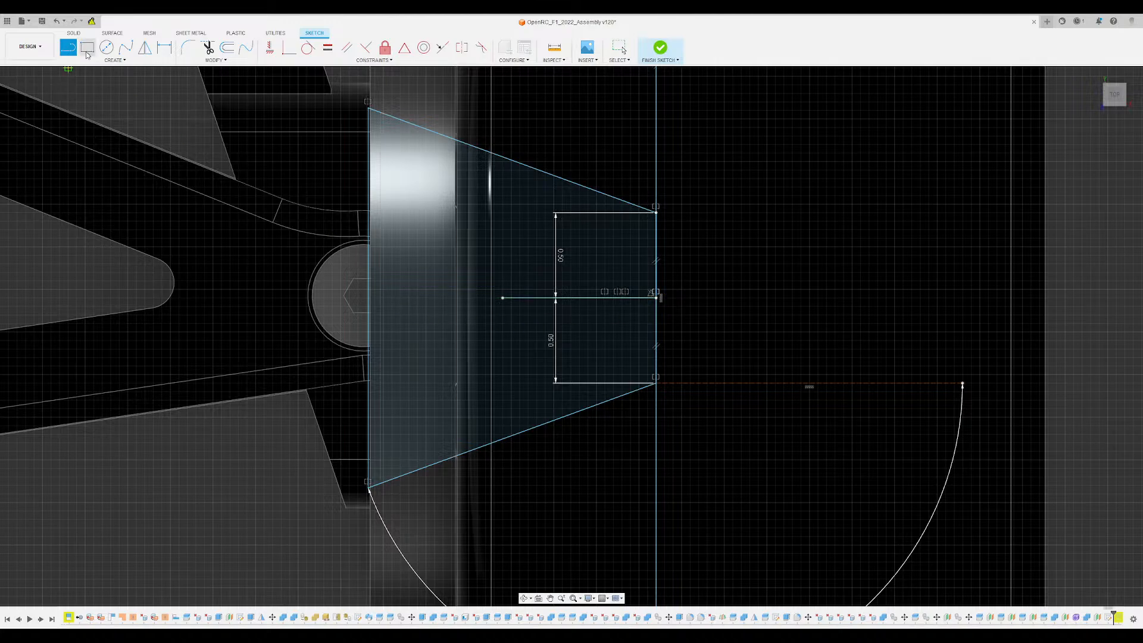
scroll(653, 80, down, 3)
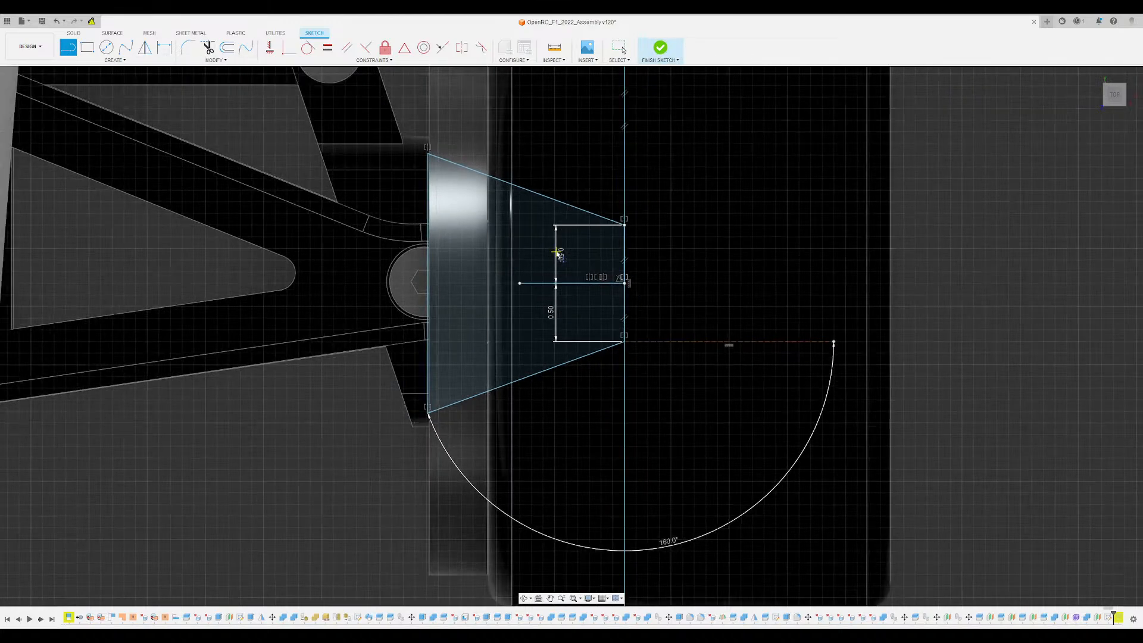
click(660, 48)
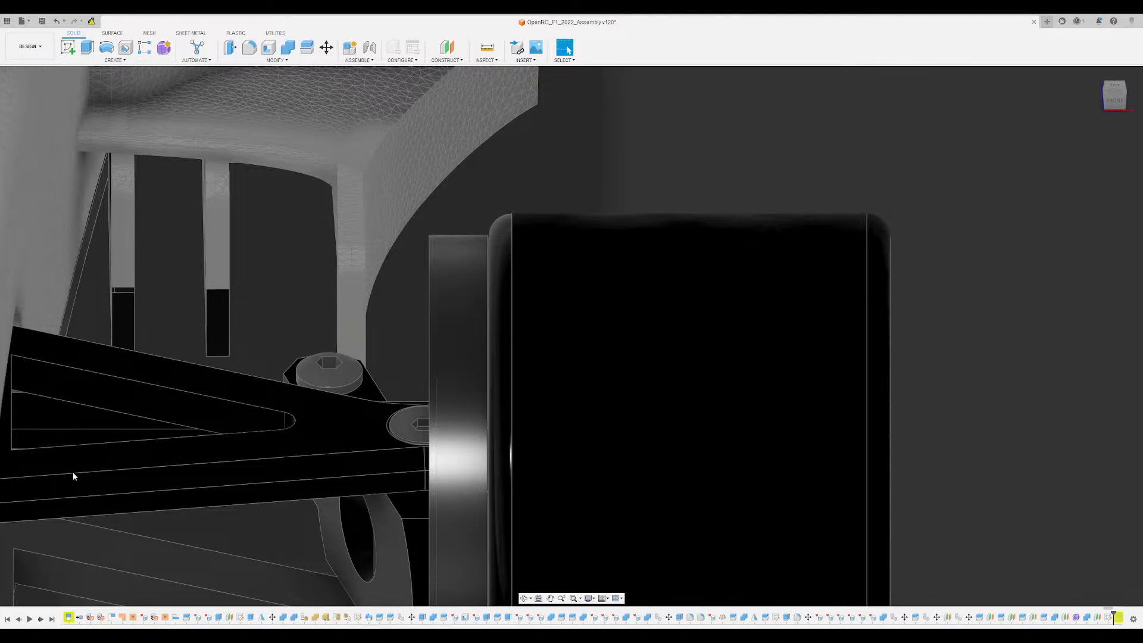
- Make the sketch visible and extrude its trapezoid profile 0.20 upward, away from the tyre
click(31, 399)
scroll(427, 332, down, 6)
mouse_move(611, 271)
shift+middle_down()
mouse_move(544, 244)
mouse_move(614, 267)
shift+middle_up()
scroll(456, 291, up, 10)
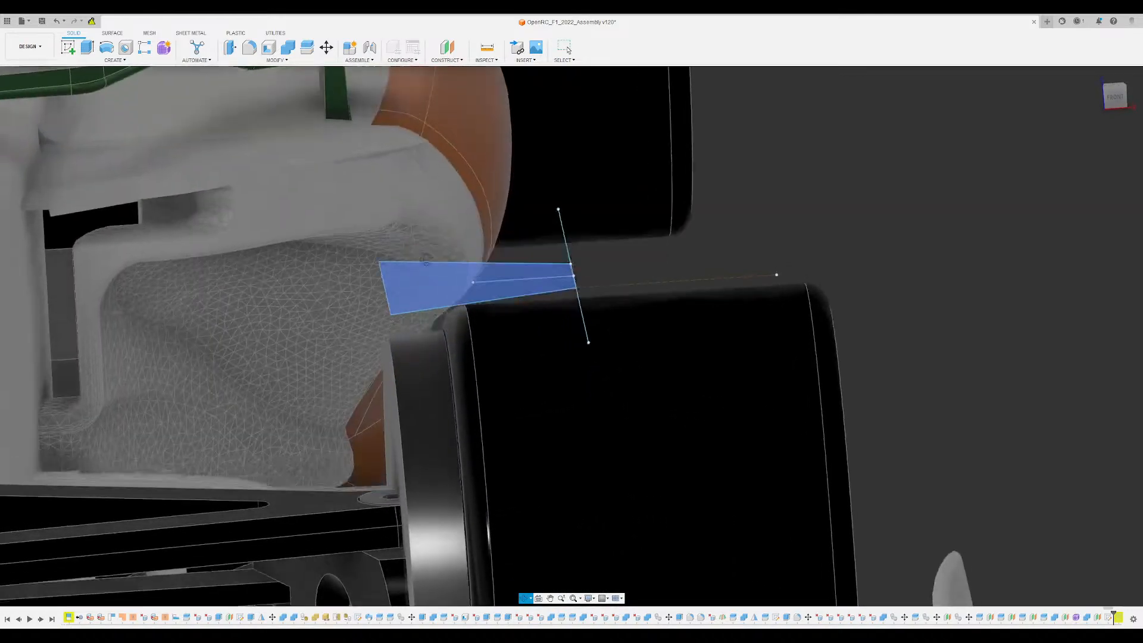
mouse_move(426, 260)
shift+middle_down()
mouse_move(428, 246)
mouse_move(437, 258)
shift+middle_up()
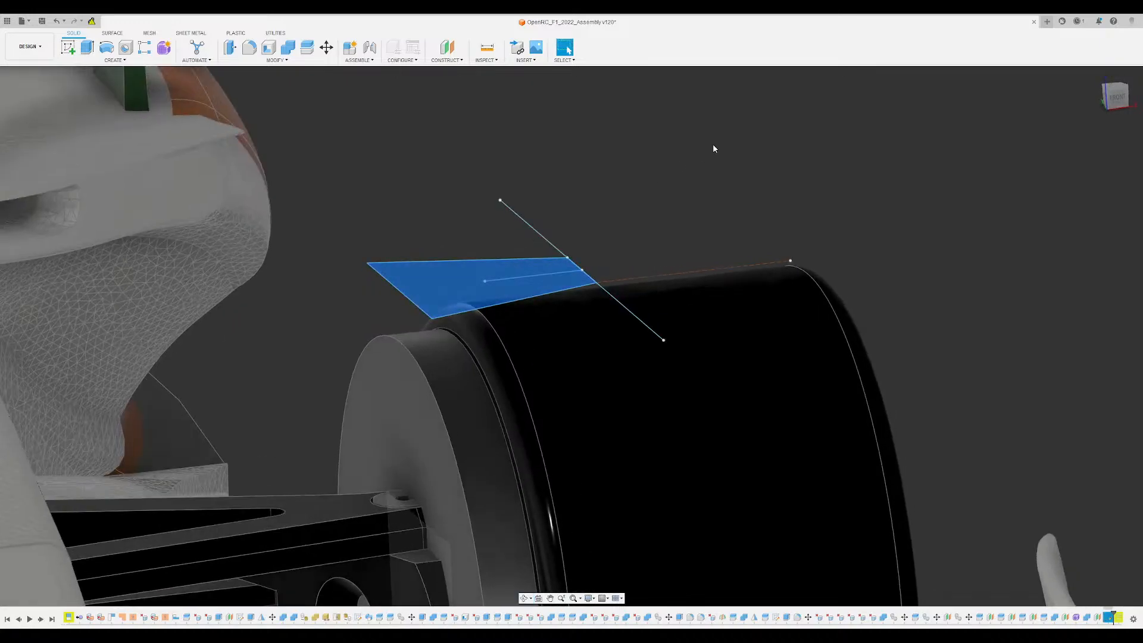
key(e)
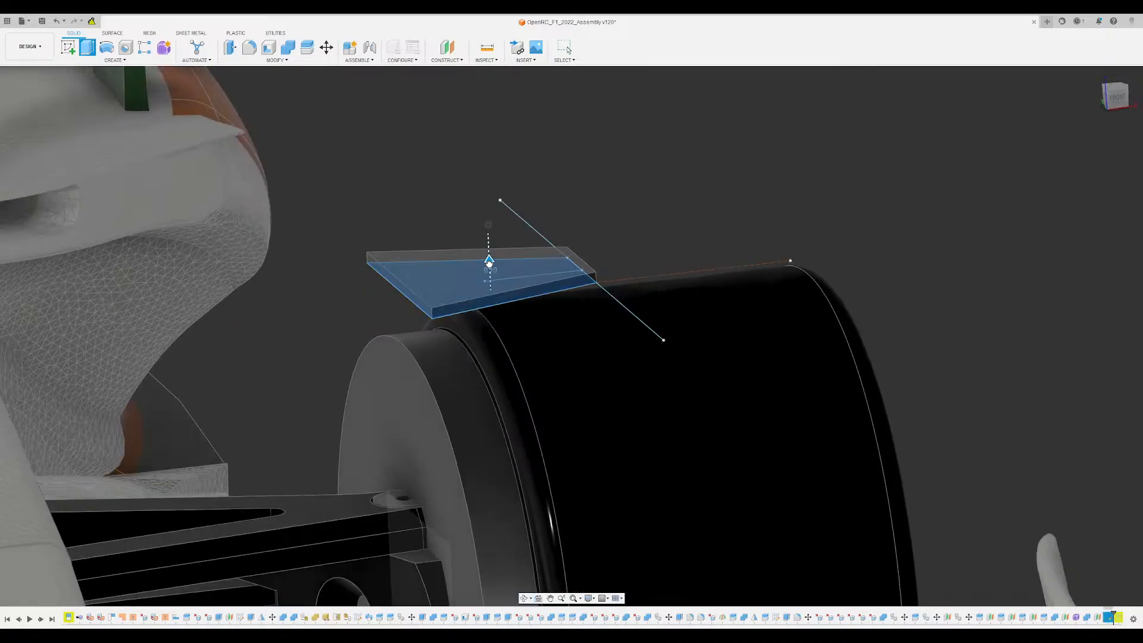
drag(489, 262, 484, 249)
shift+middle_drag(515, 252, 488, 238)
shift+middle_drag(572, 231, 665, 224)
scroll(543, 226, up, 5)
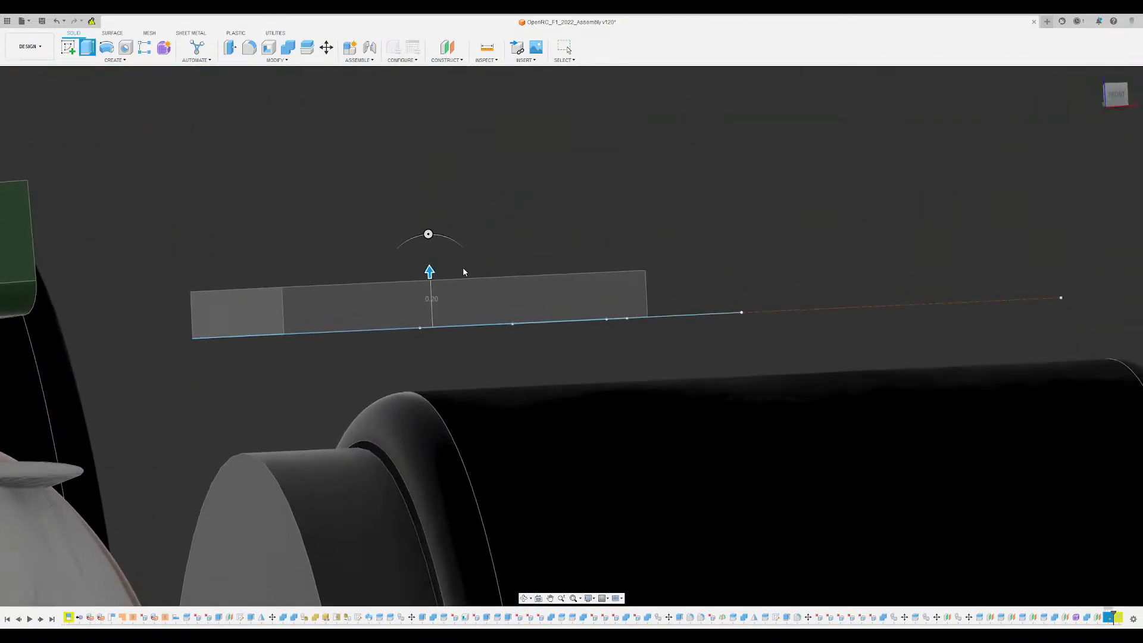
- Try extruding the trapezoid downward toward the tyre, first 0.80 deep and then 0.20 deep
mouse_move(430, 272)
mouse_down()
mouse_move(444, 497)
mouse_move(440, 400)
mouse_move(437, 482)
mouse_up()
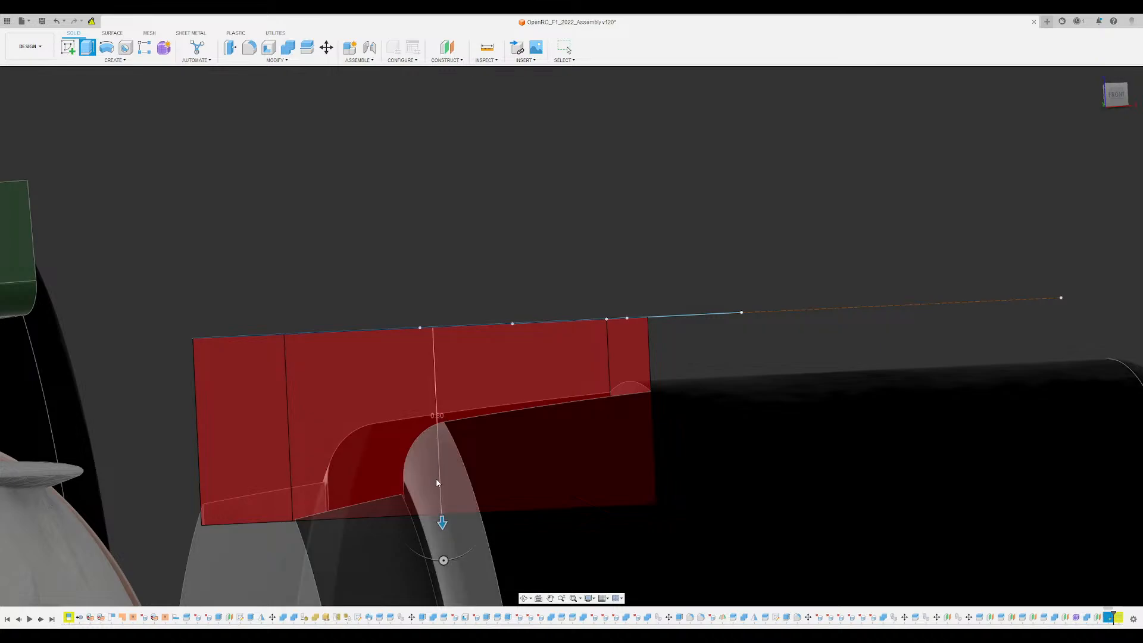
mouse_move(449, 530)
mouse_down()
mouse_move(437, 360)
mouse_move(438, 394)
mouse_move(436, 383)
mouse_up()
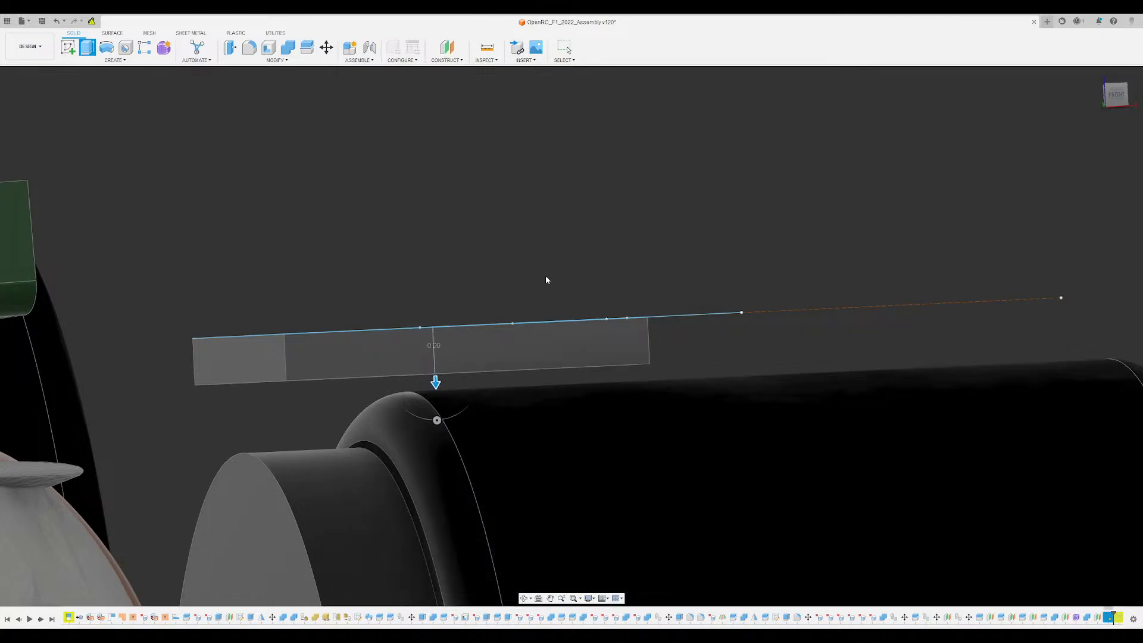
scroll(551, 271, down, 3)
shift+middle_drag(616, 230, 655, 222)
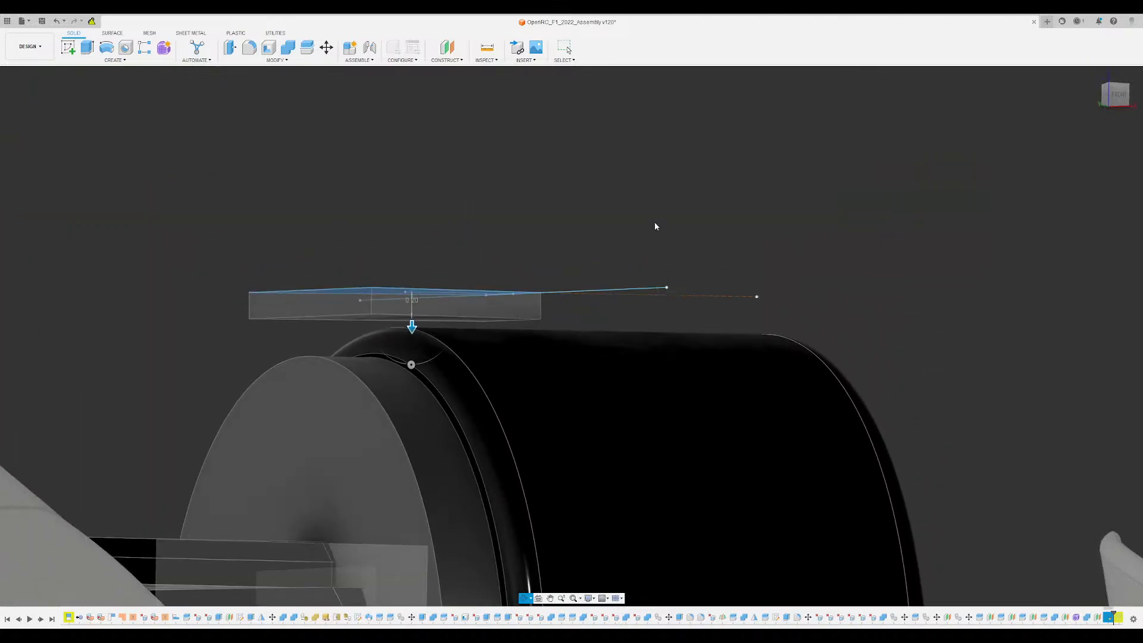
scroll(441, 316, up, 3)
shift+middle_drag(506, 241, 450, 233)
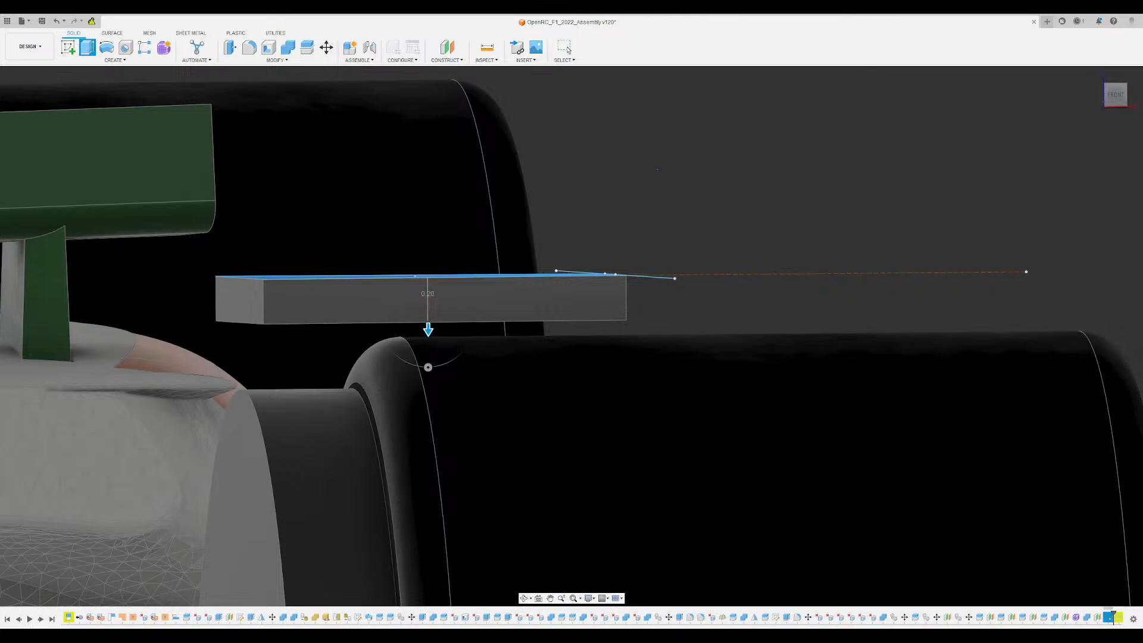
shift+middle_drag(450, 234, 440, 277)
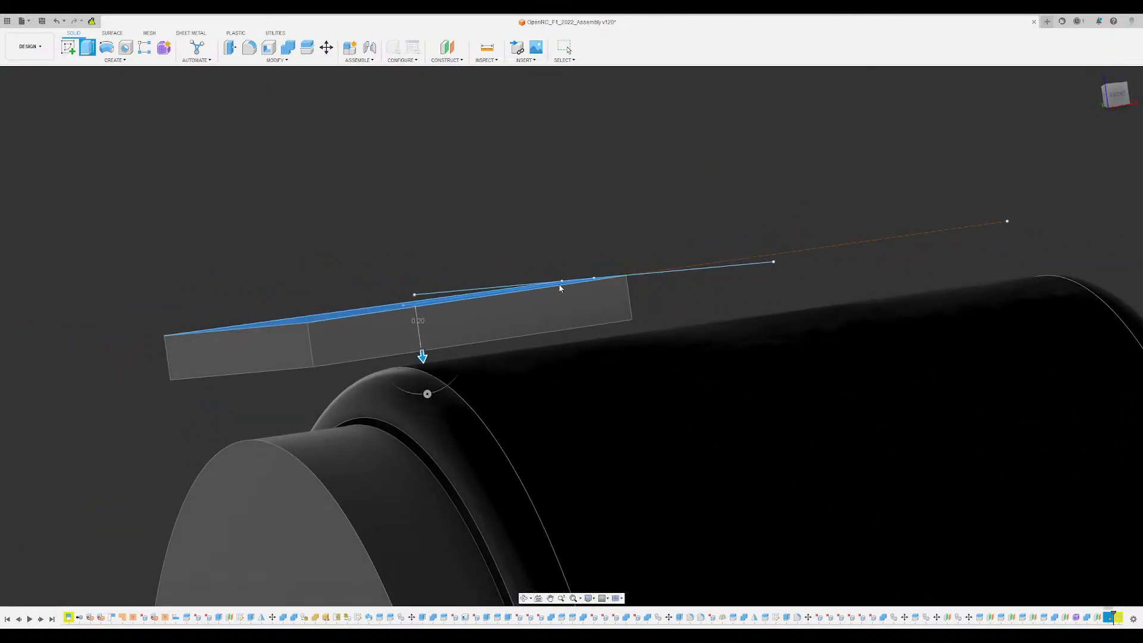
scroll(424, 361, up, 3)
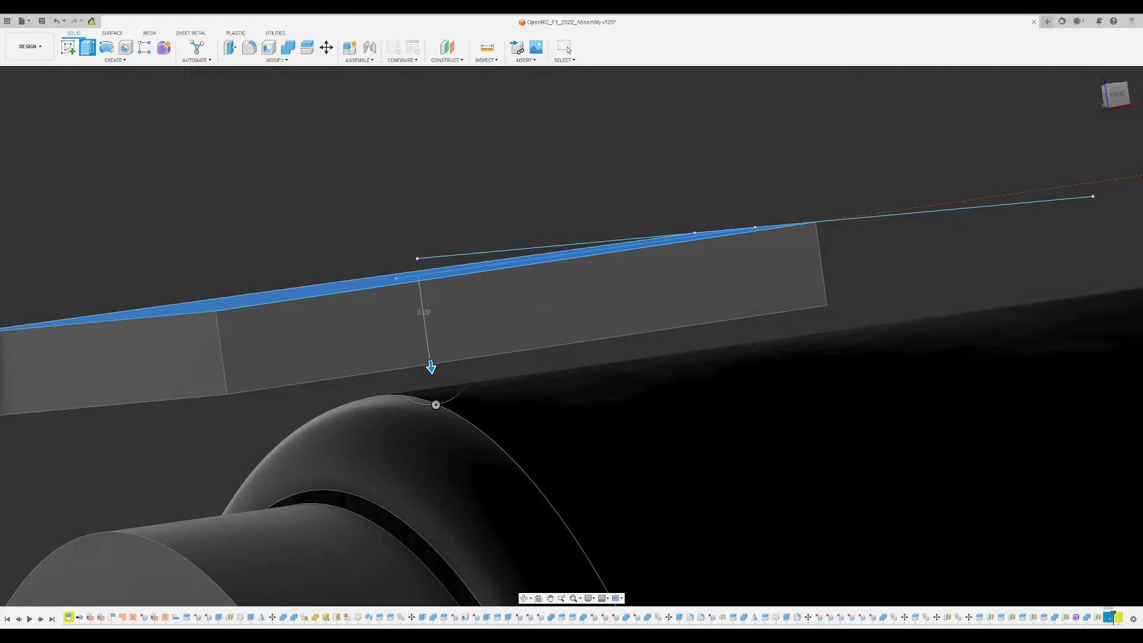
- Offset the extrusion's start below the sketch plane, direct its 0.20 thickness upward, and complete the block
drag(436, 405, 441, 446)
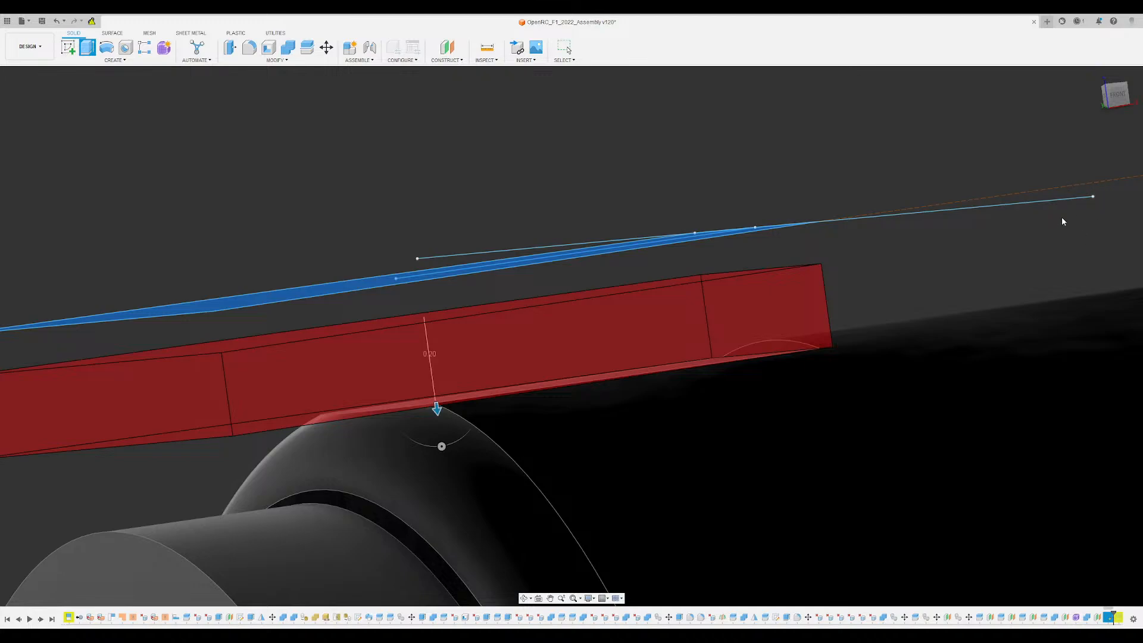
key(BackSpace)
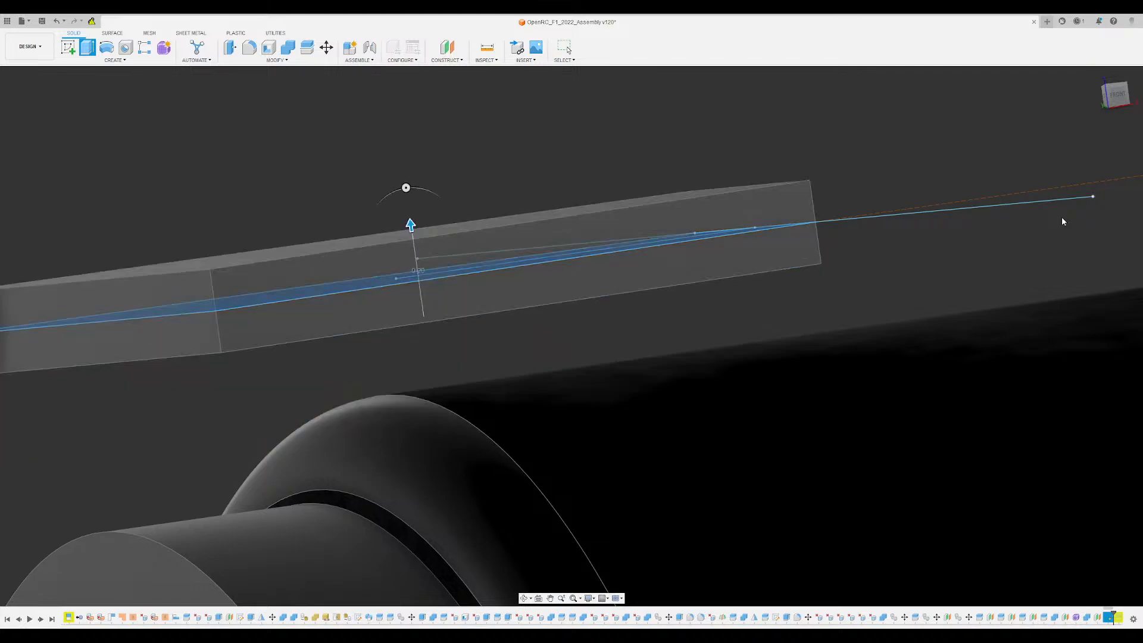
click(1092, 239)
scroll(673, 190, down, 6)
shift+middle_drag(673, 190, 650, 197)
click(306, 48)
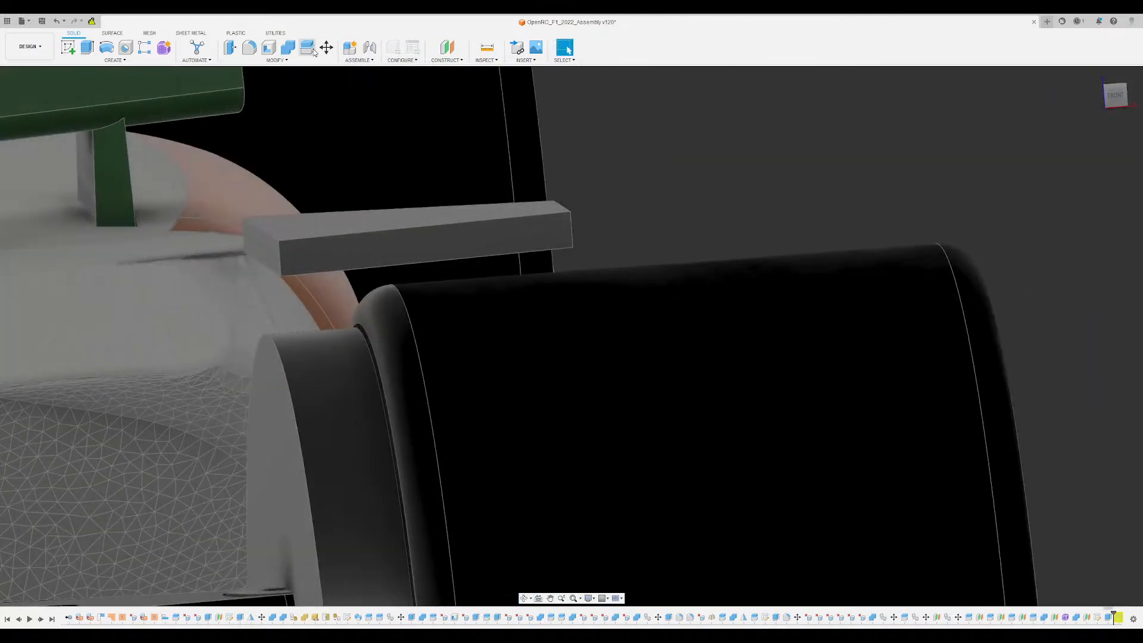
click(524, 229)
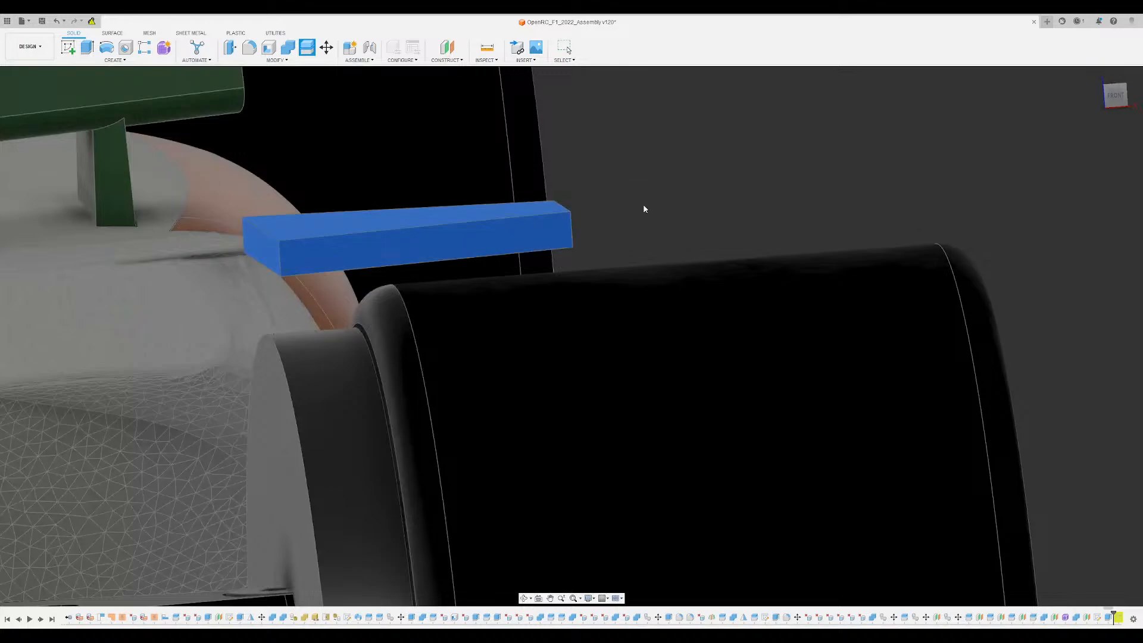
key(Escape)
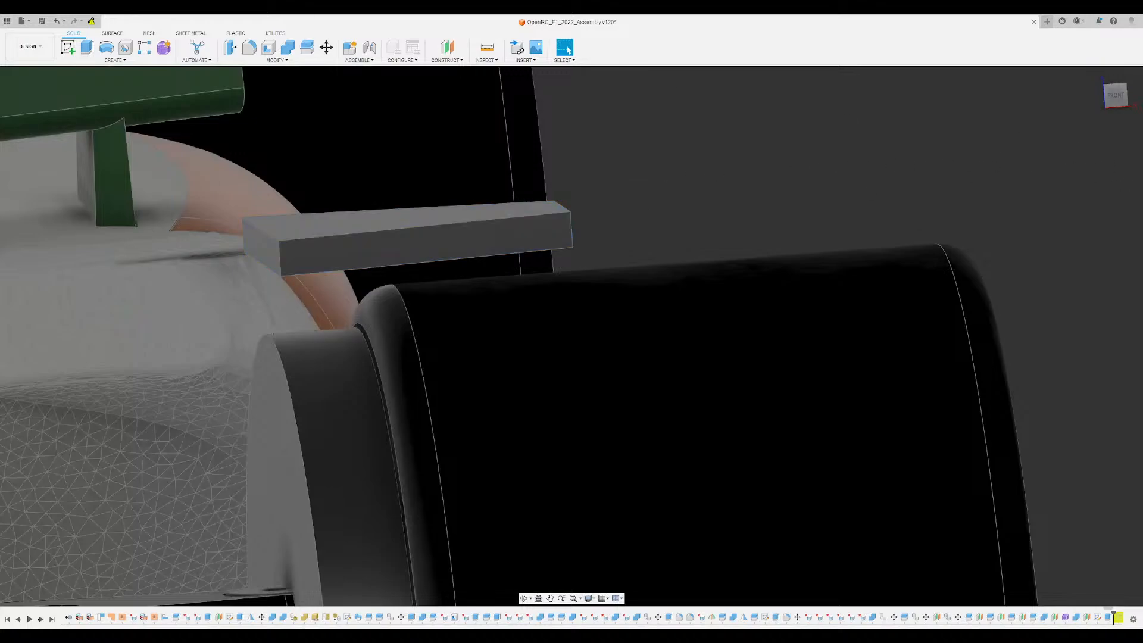
- Split the block's underside face along the plane of the wheel disc's flat outer face, with the tyre hidden
shift+middle_drag(248, 149, 252, 316)
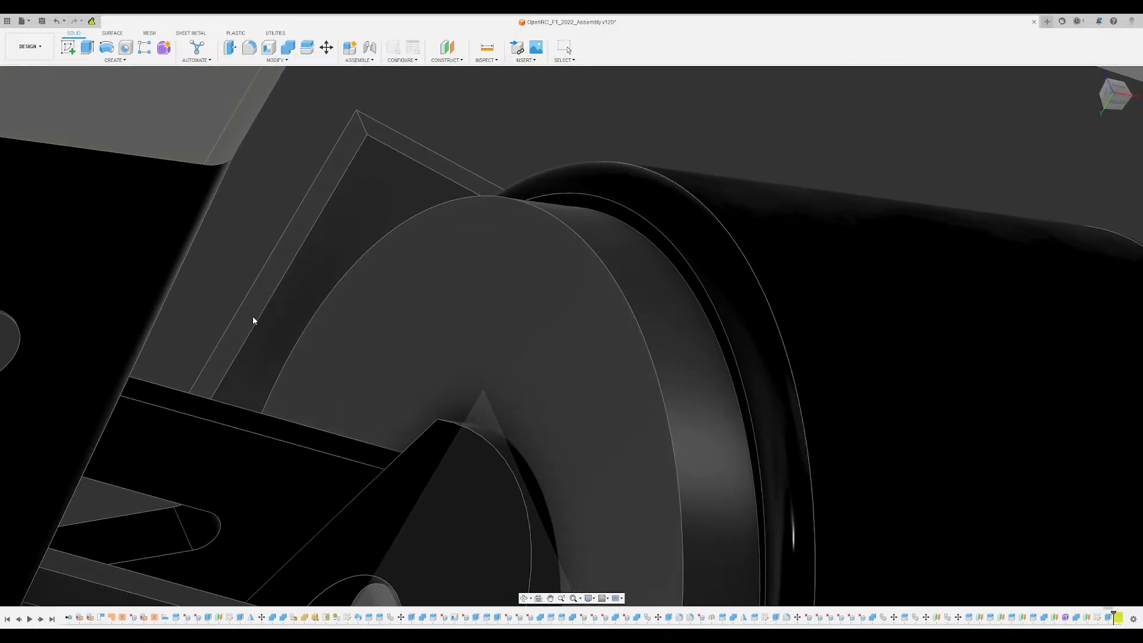
click(397, 332)
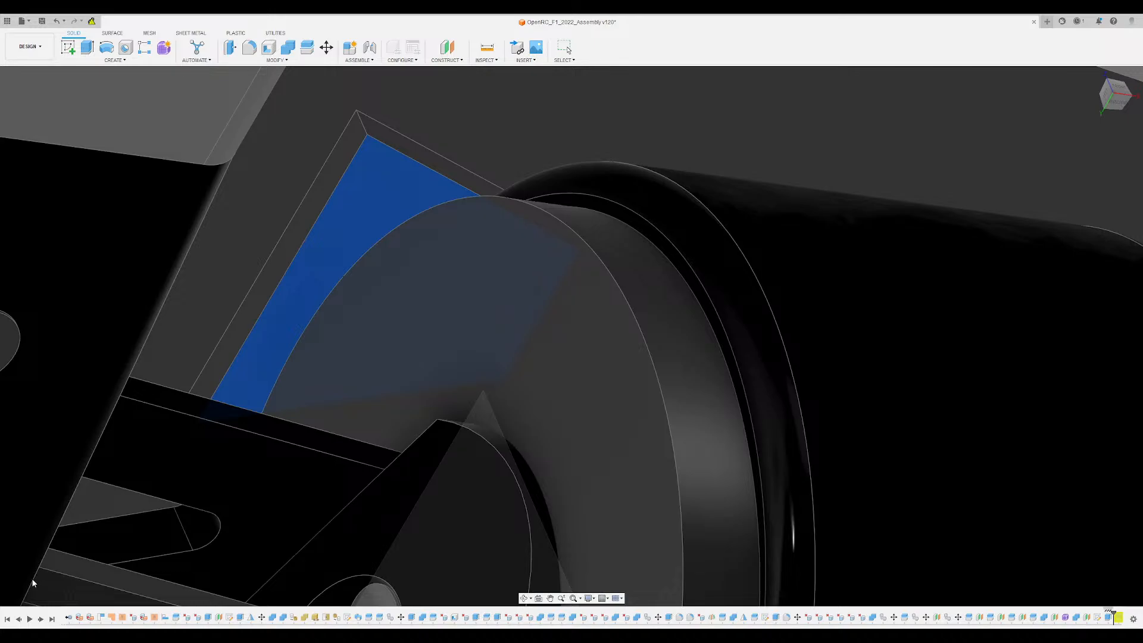
shift+middle_drag(613, 392, 718, 302)
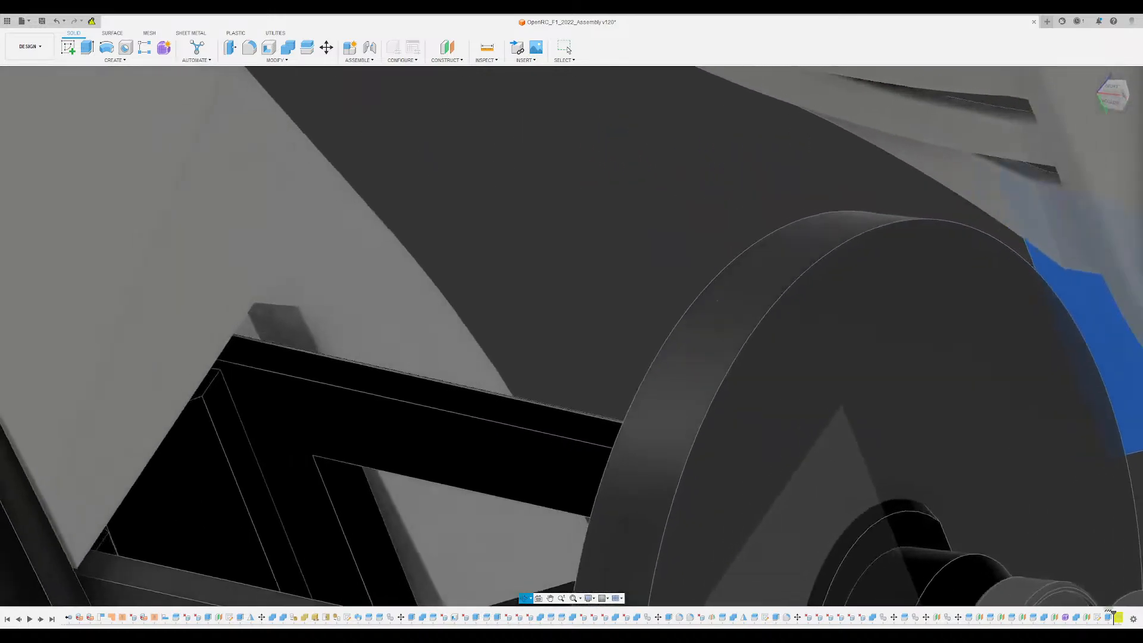
scroll(760, 289, down, 10)
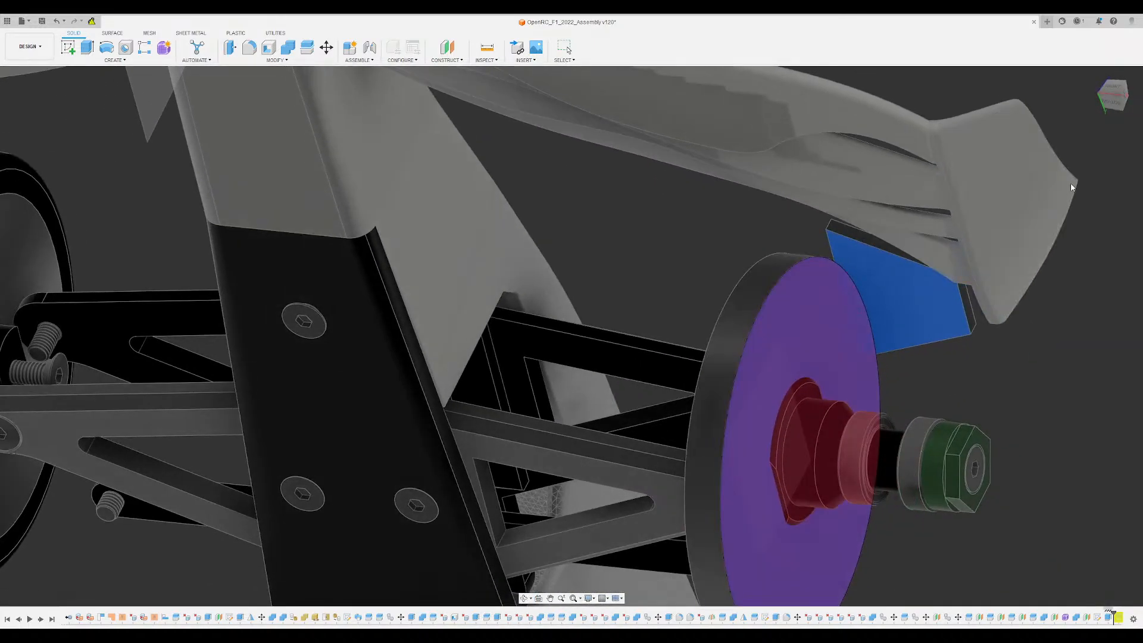
click(1089, 181)
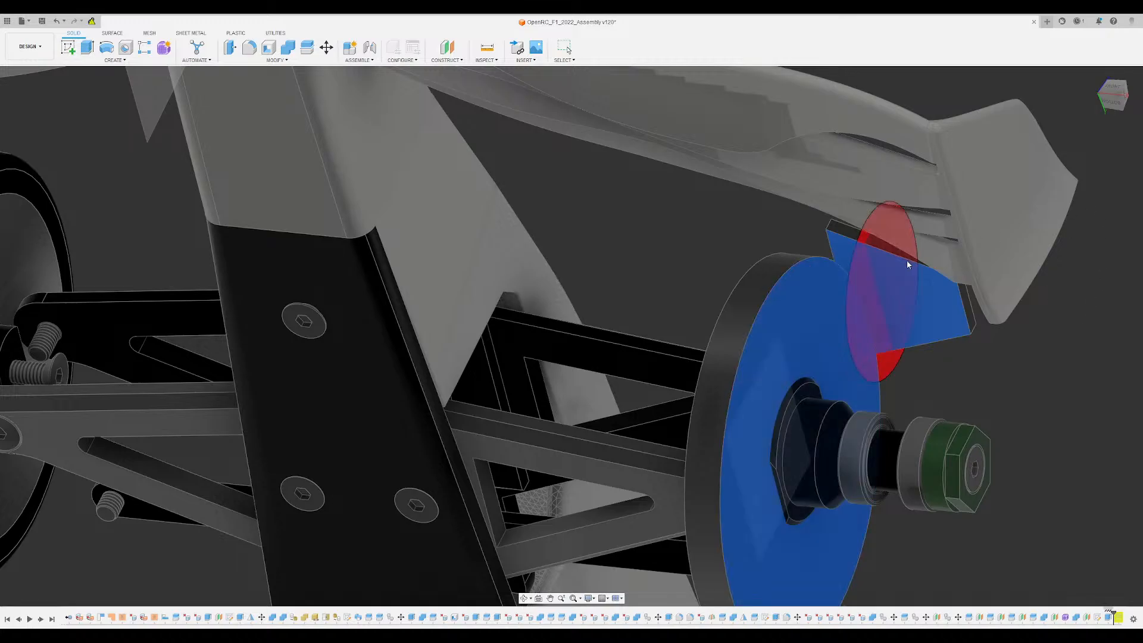
key(Return)
- Extrude the split-off narrow strip of the block's underside 0.80 downward toward the wheel disc
click(846, 257)
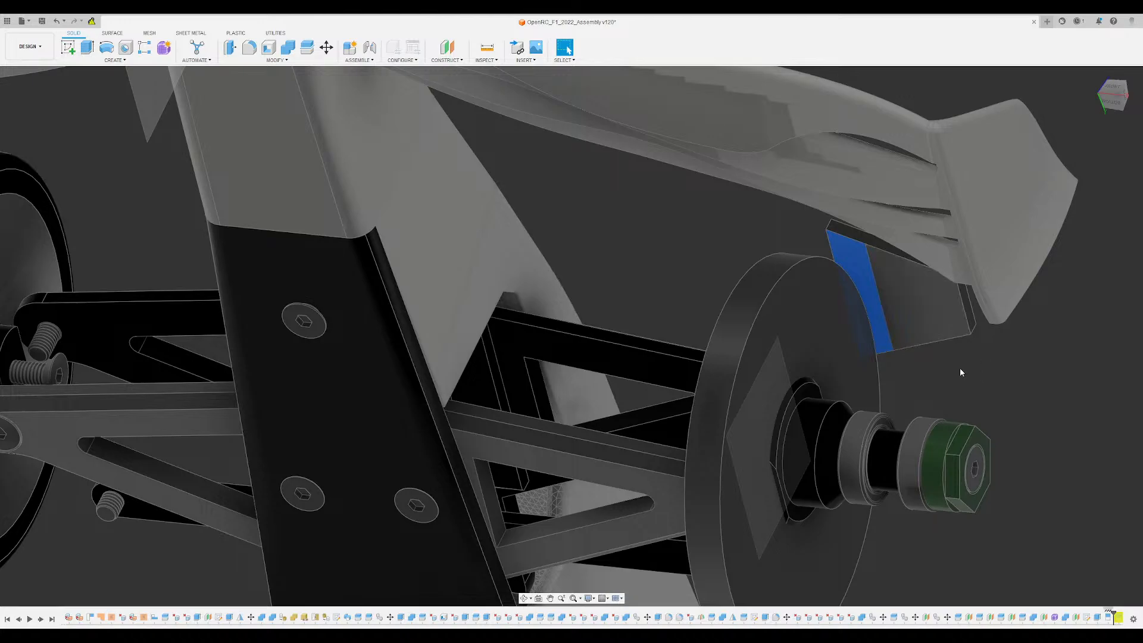
click(229, 47)
click(87, 47)
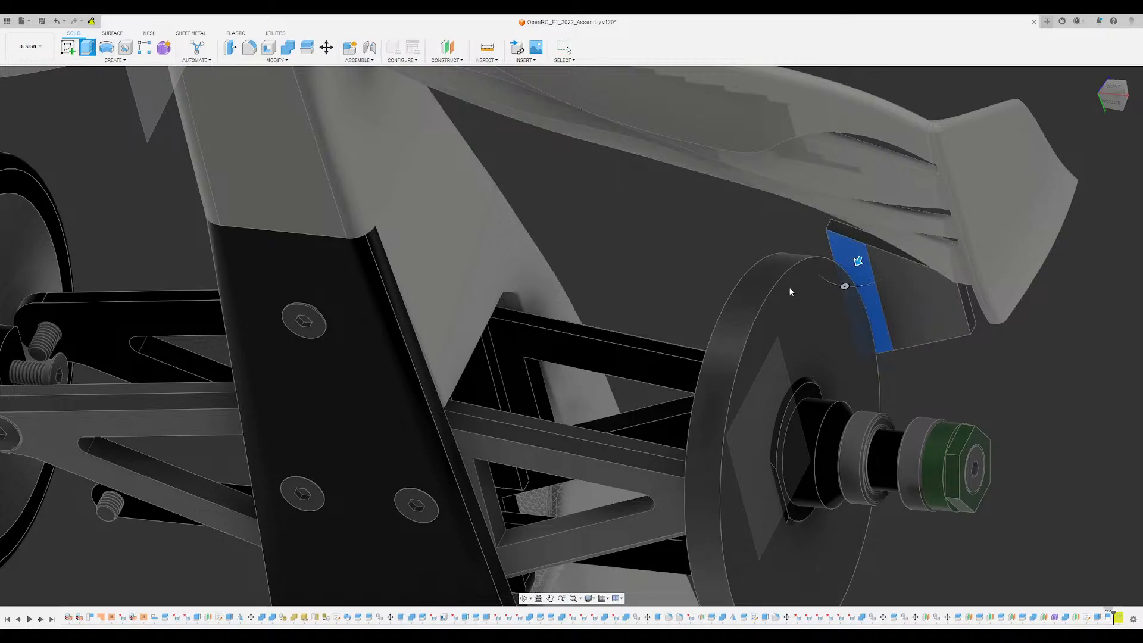
drag(858, 261, 805, 267)
scroll(805, 268, down, 5)
scroll(934, 263, up, 5)
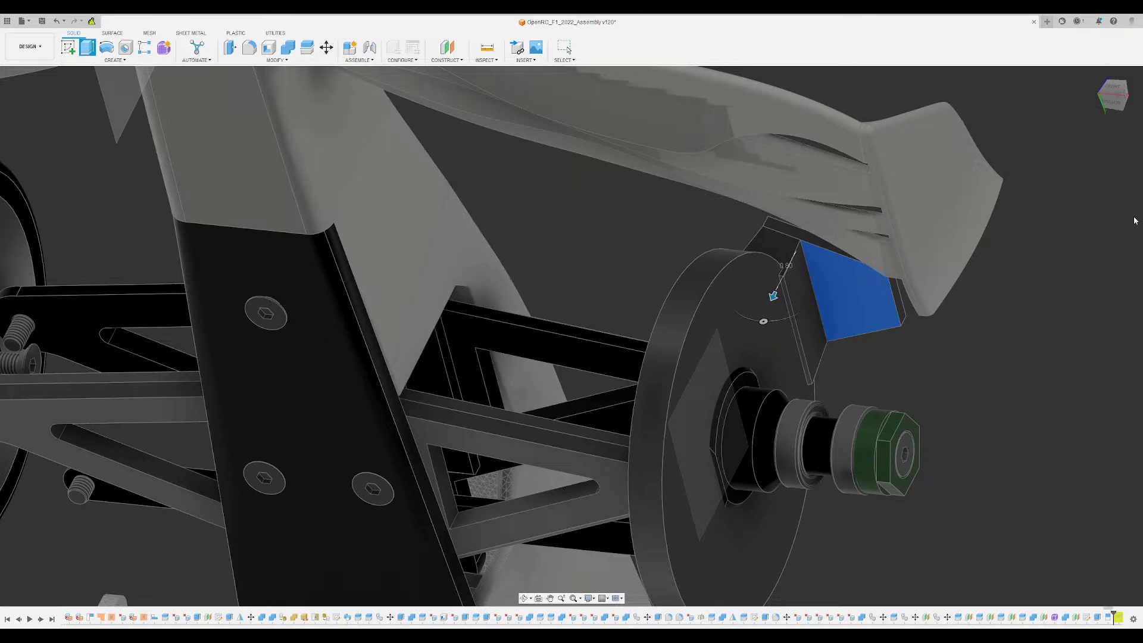
shift+middle_drag(747, 362, 813, 245)
scroll(809, 243, up, 4)
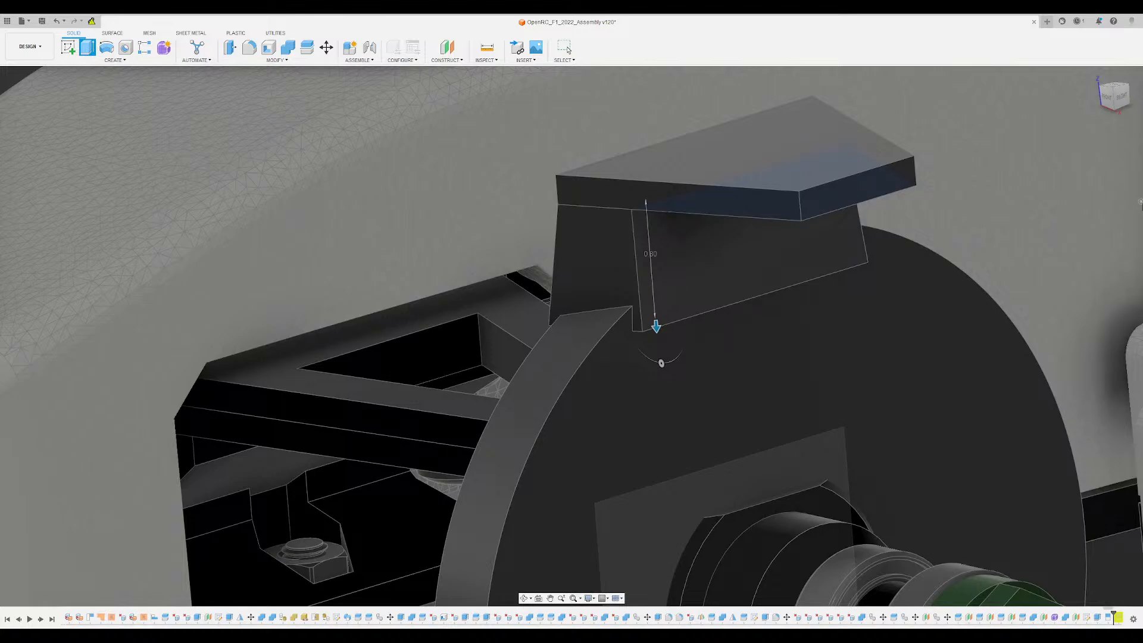
- Taper the extrusion so its sides flare outward toward the wheel disc, and complete it
drag(661, 363, 663, 363)
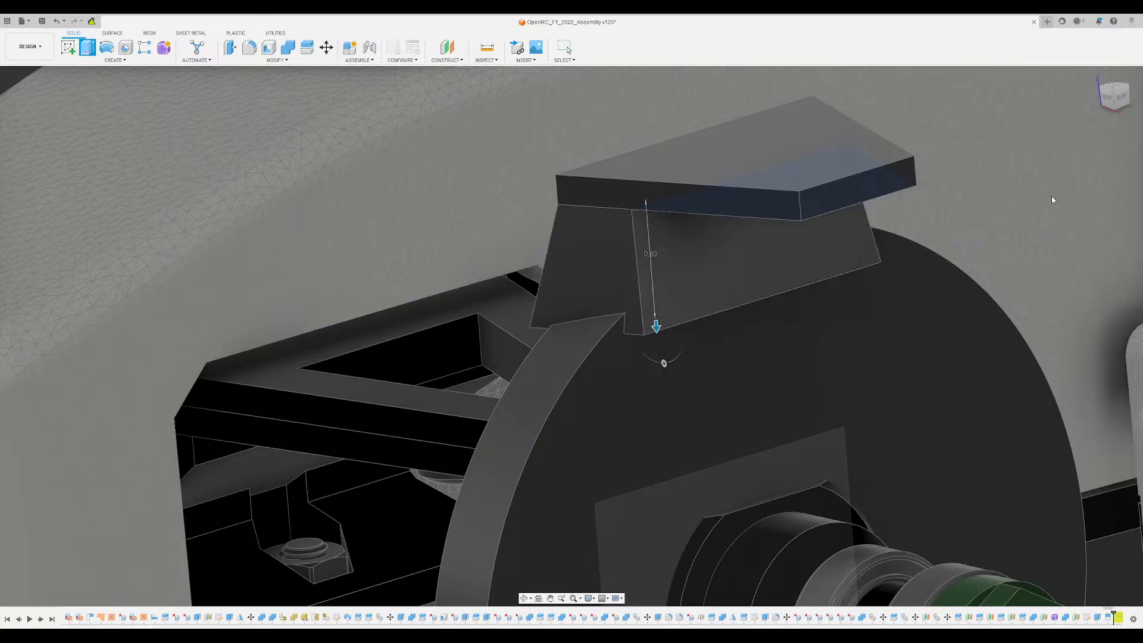
shift+middle_drag(926, 273, 441, 232)
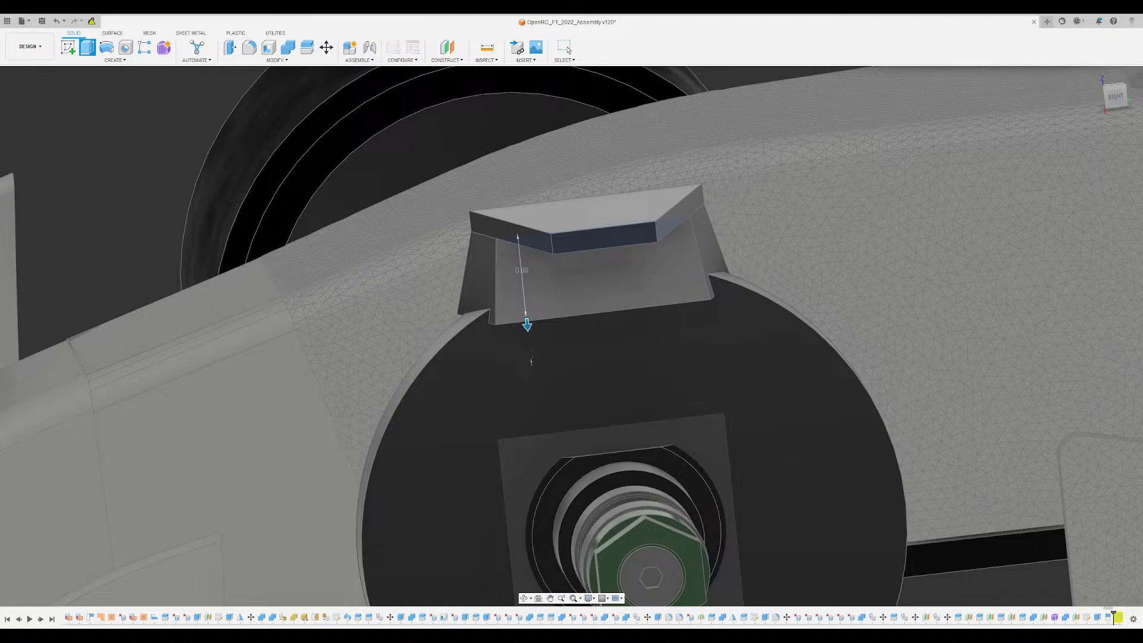
drag(531, 361, 531, 361)
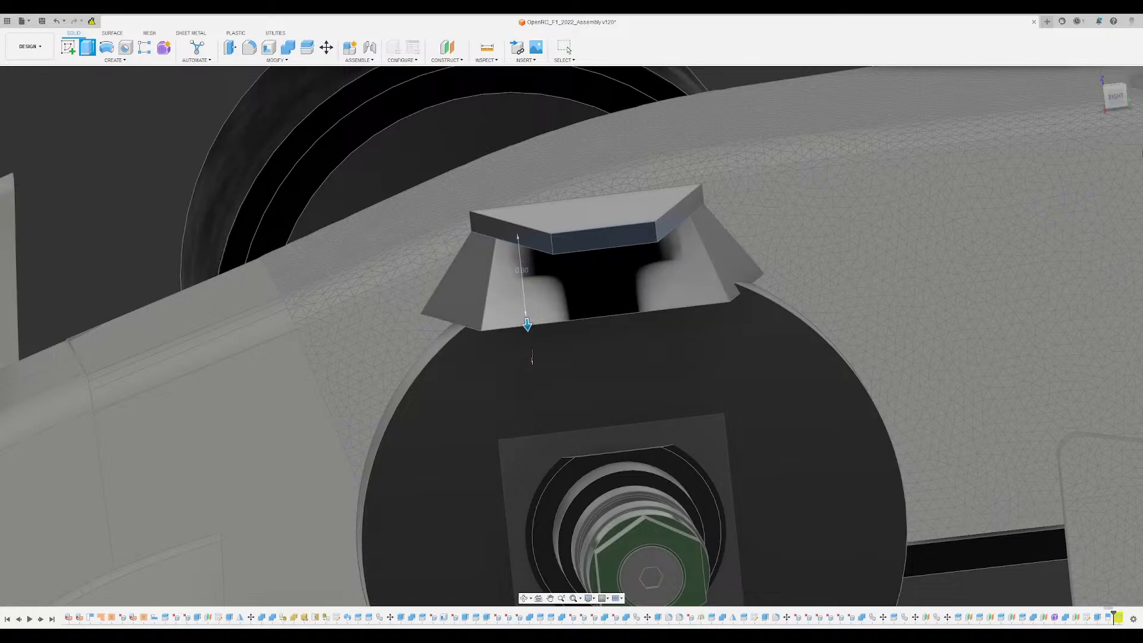
click(1113, 105)
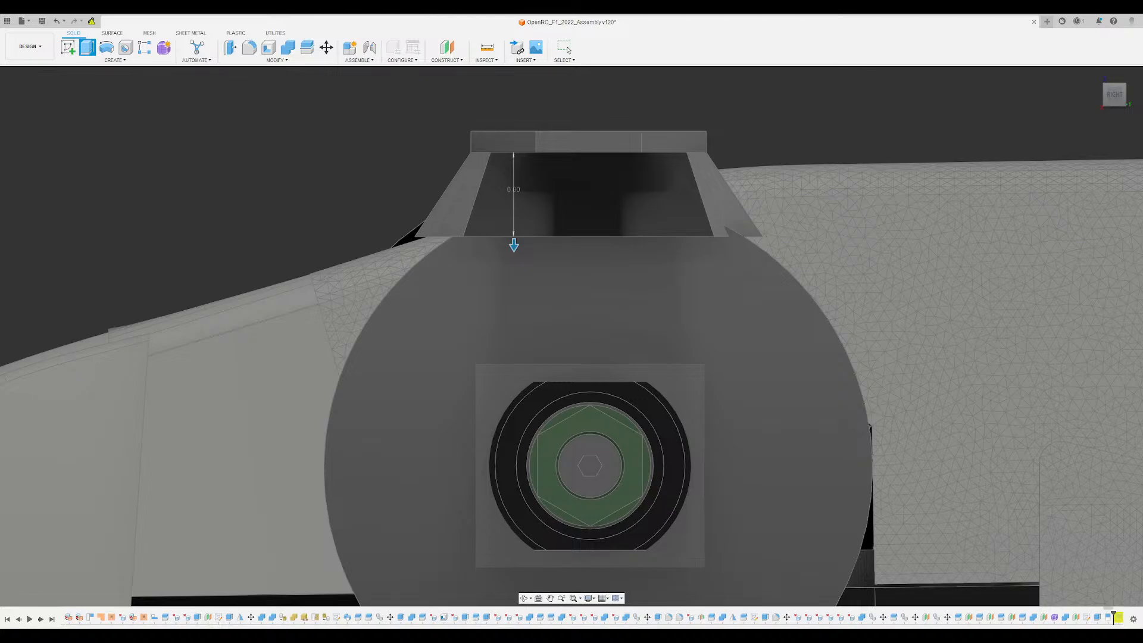
key(Escape)
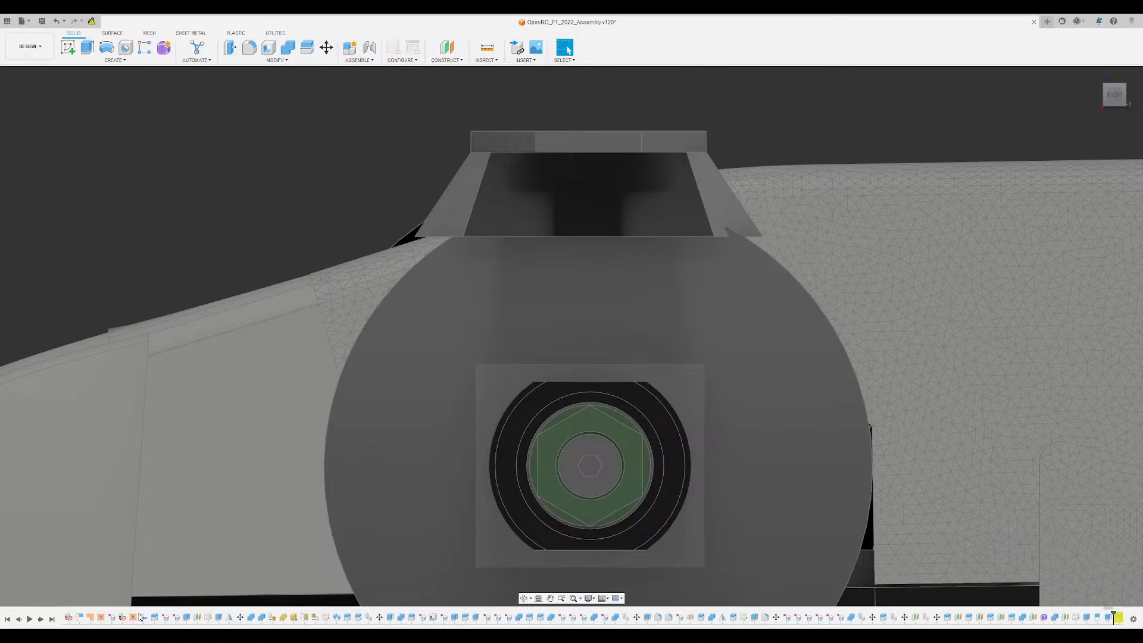
- Try to delete the underside face of the tapered block, and undo the deletion
shift+middle_drag(292, 362, 337, 422)
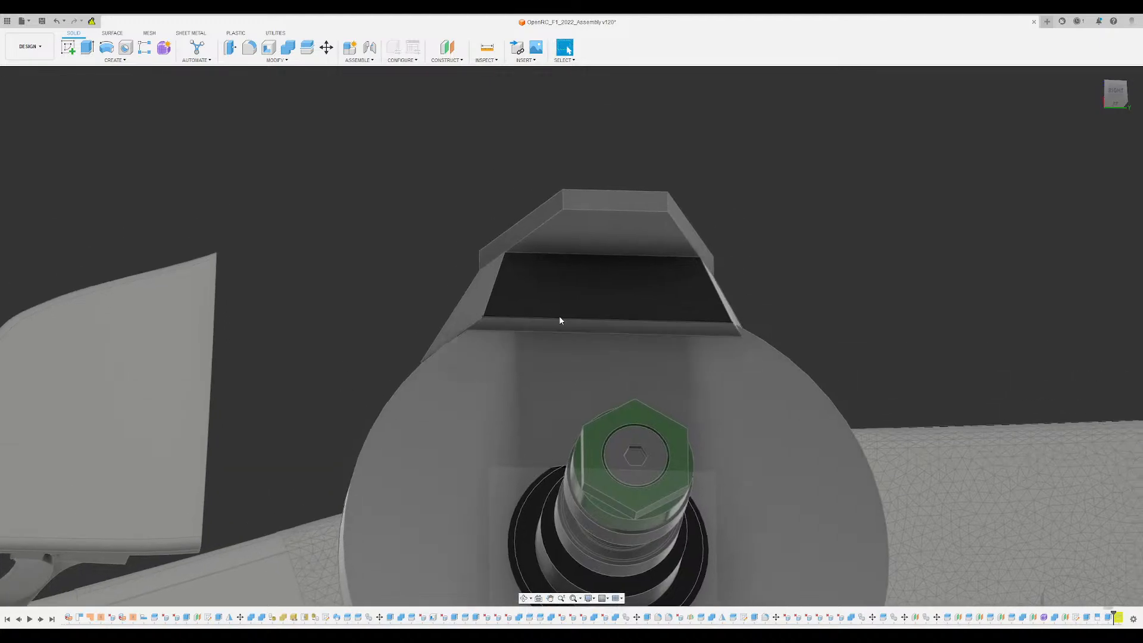
click(616, 328)
shift+middle_drag(616, 328, 653, 316)
scroll(574, 324, up, 4)
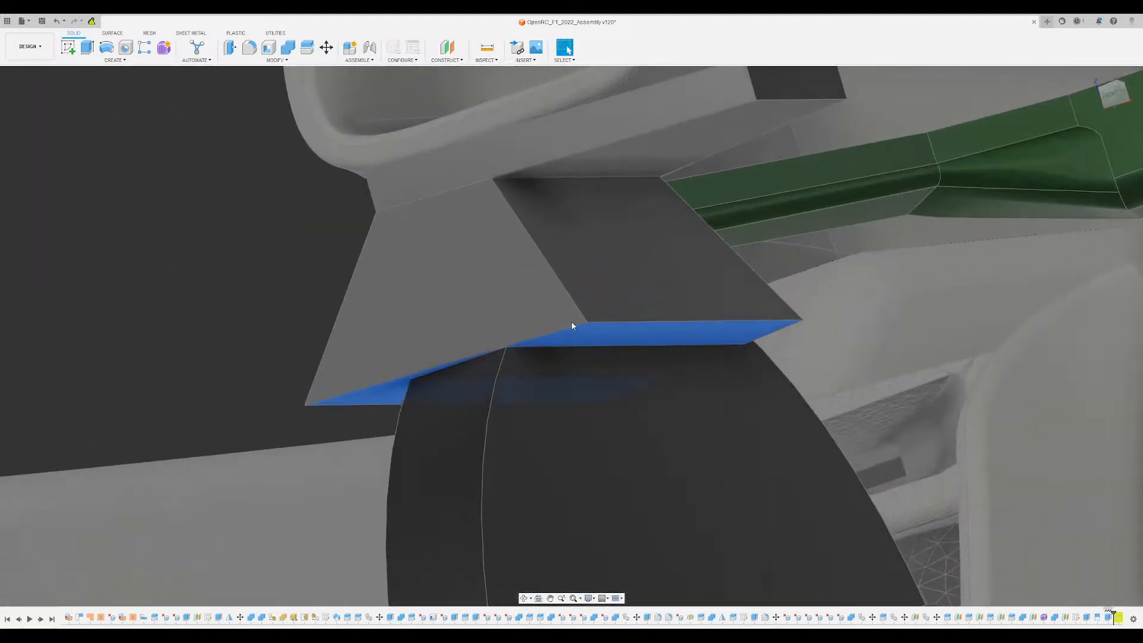
key(Delete)
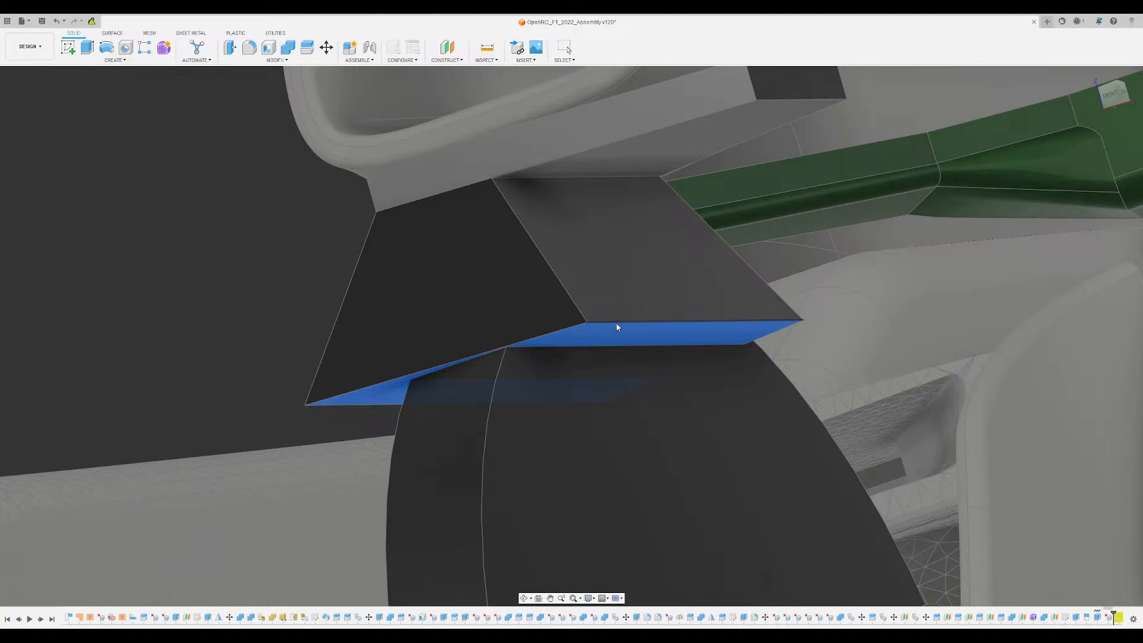
mouse_move(618, 326)
shift+middle_down()
mouse_move(676, 330)
mouse_move(667, 344)
mouse_move(418, 128)
shift+middle_up()
key(ctrl+z)
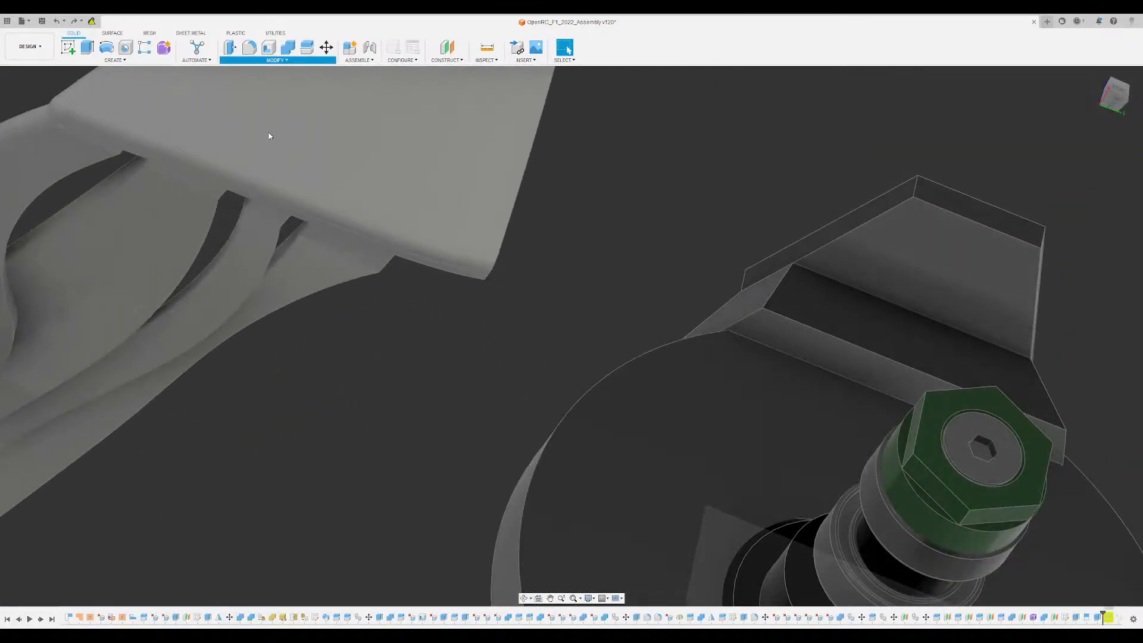
- Split the tapered block's underside face along the plane of the wheel disc's flat outer face
click(889, 382)
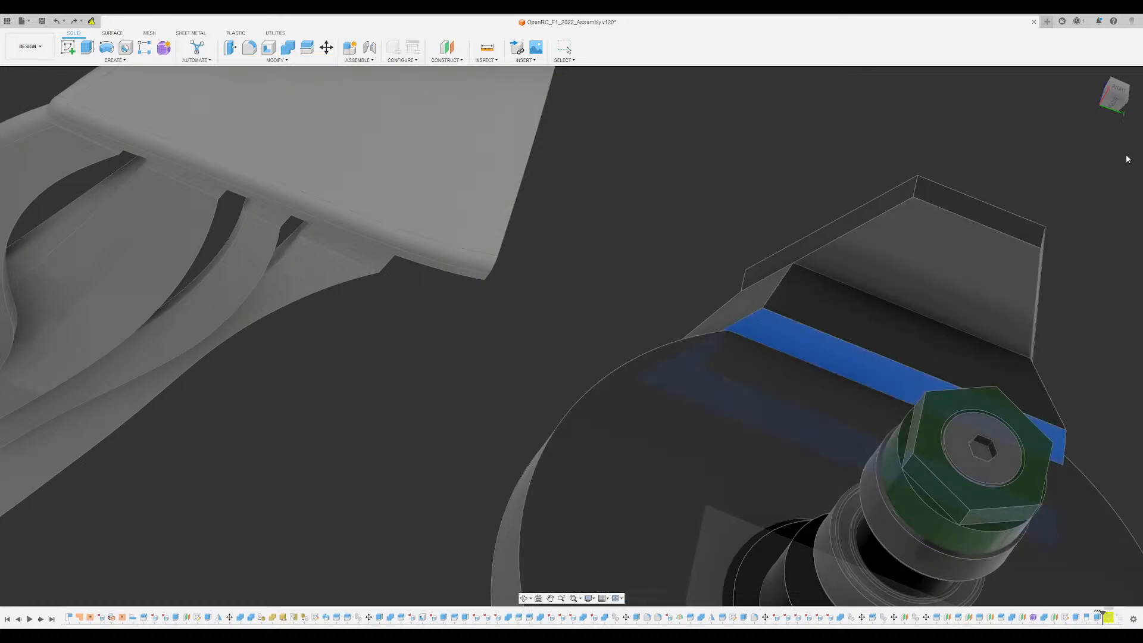
click(731, 438)
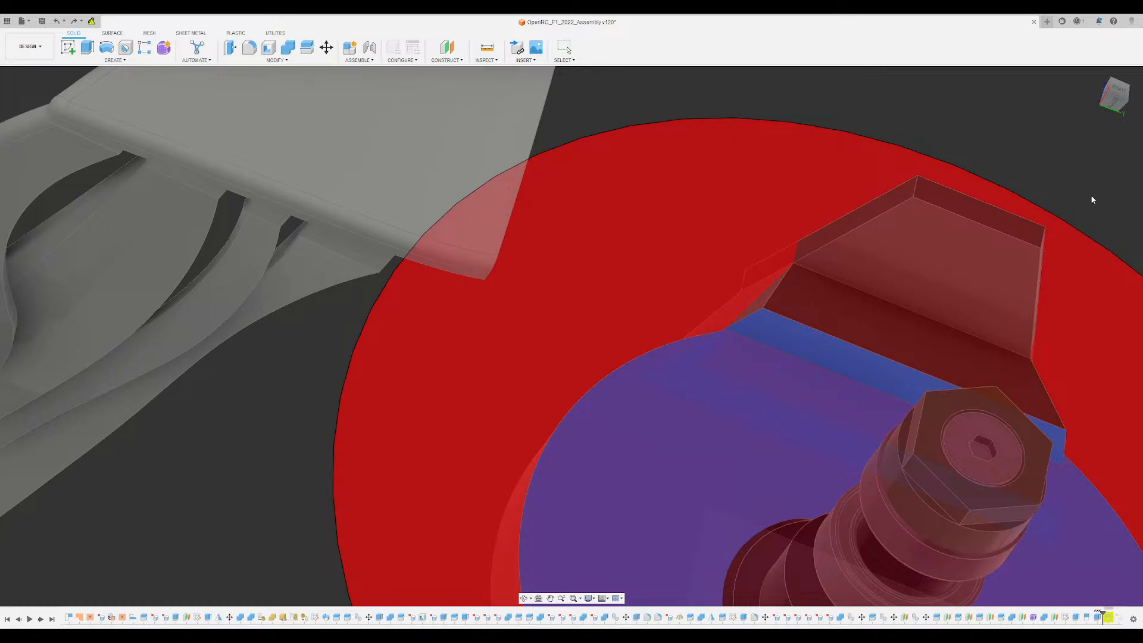
key(Escape)
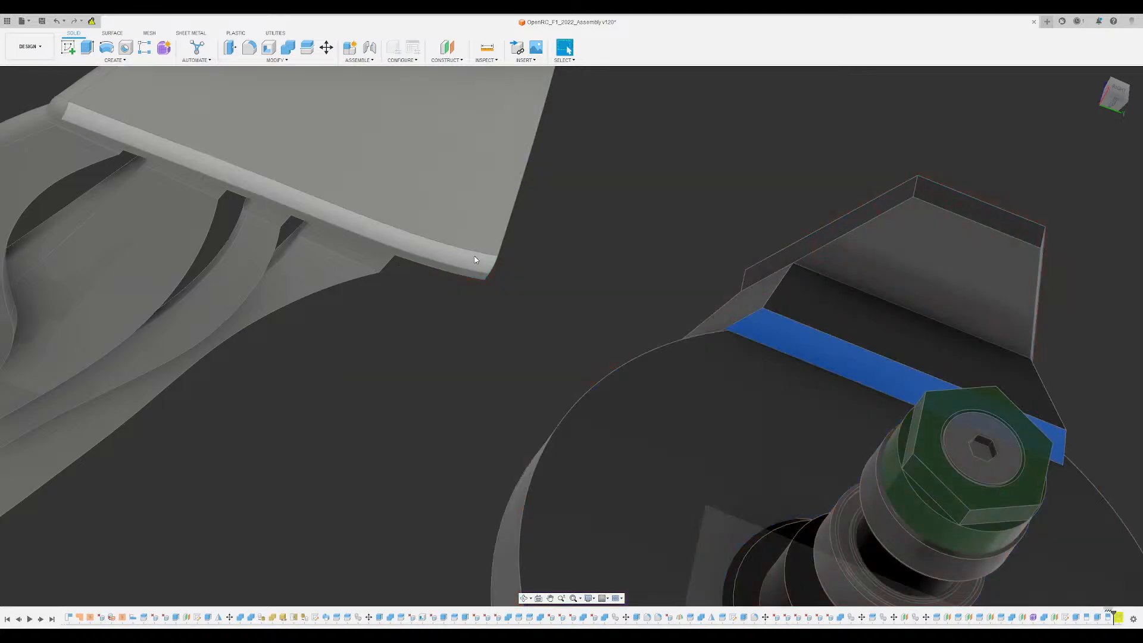
- Cut away the block's overhang beyond the disc's outer face by extruding the split-off underside strip 0.80 upward
text(e-.8)
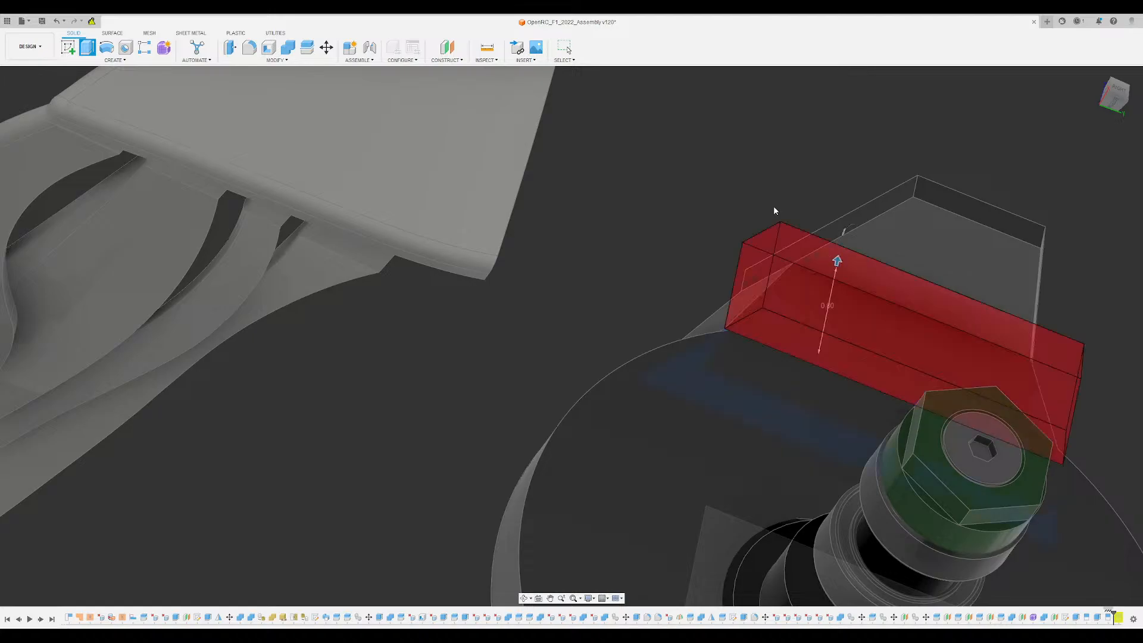
shift+middle_drag(773, 206, 972, 238)
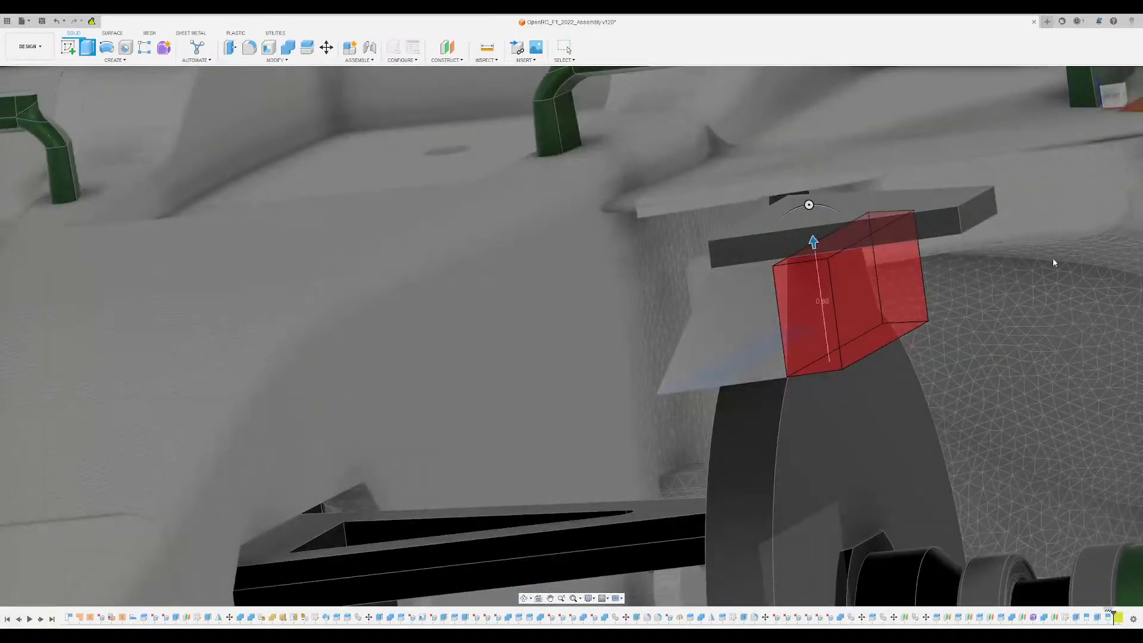
key(Return)
- Split the remaining underside face of the block along the plane of the wheel disc's flat inner face
shift+middle_drag(764, 325, 651, 357)
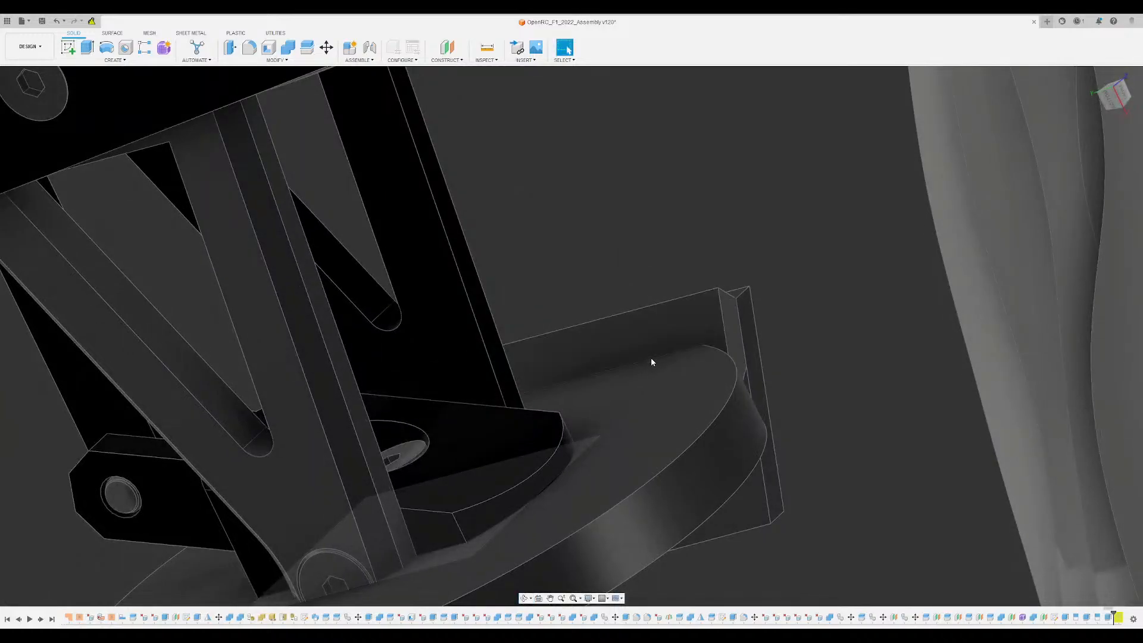
click(277, 60)
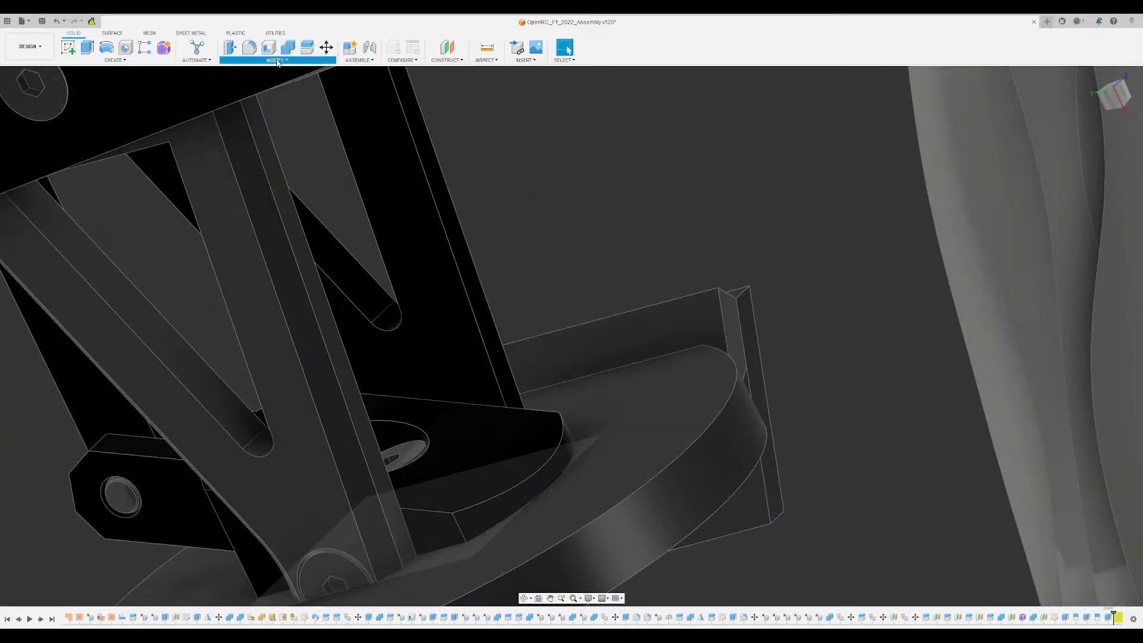
click(252, 161)
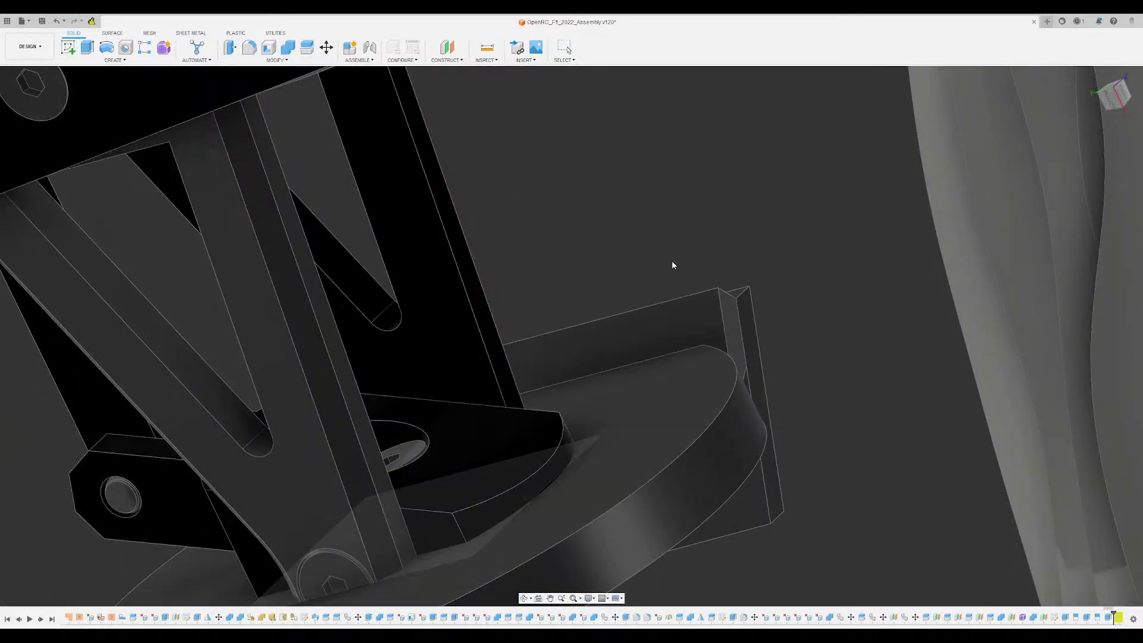
click(644, 344)
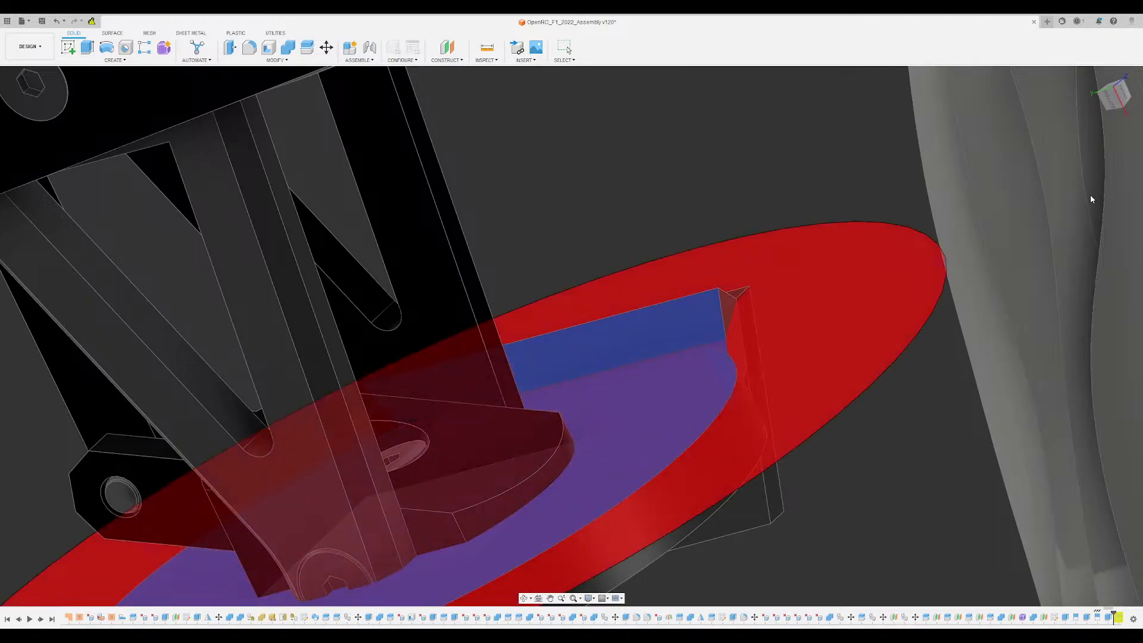
- Cut upward from the split-off underside strip to remove the block's overhang beyond the disc's inner face
shift+middle_drag(778, 195, 654, 310)
click(654, 310)
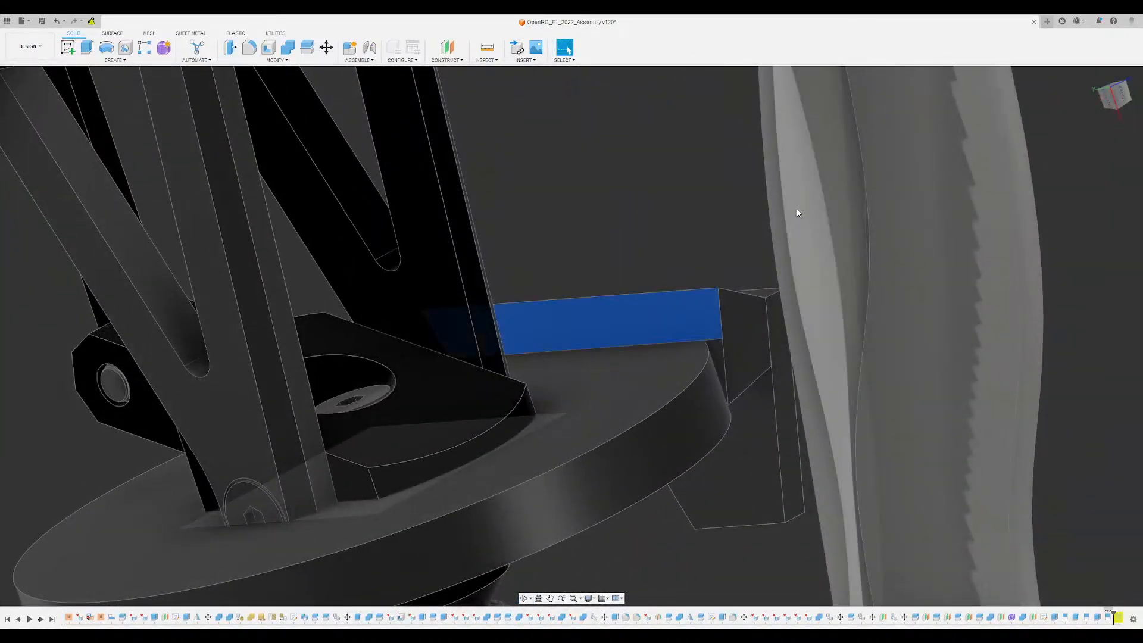
shift+middle_drag(756, 286, 920, 276)
text(-10)
shift+middle_drag(874, 439, 1113, 286)
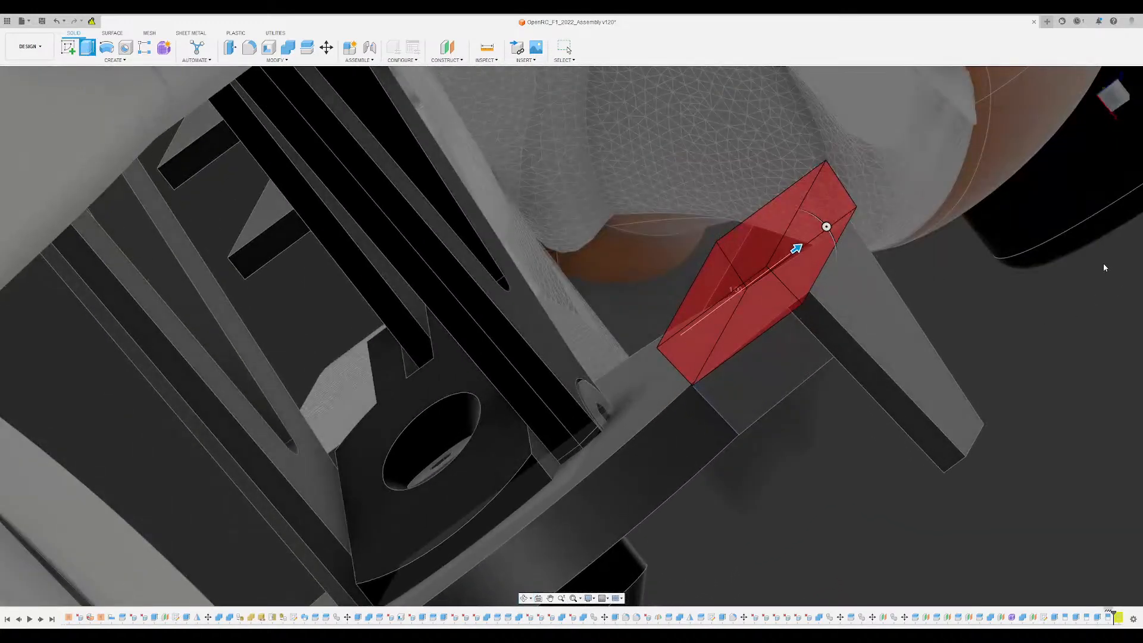
key(Return)
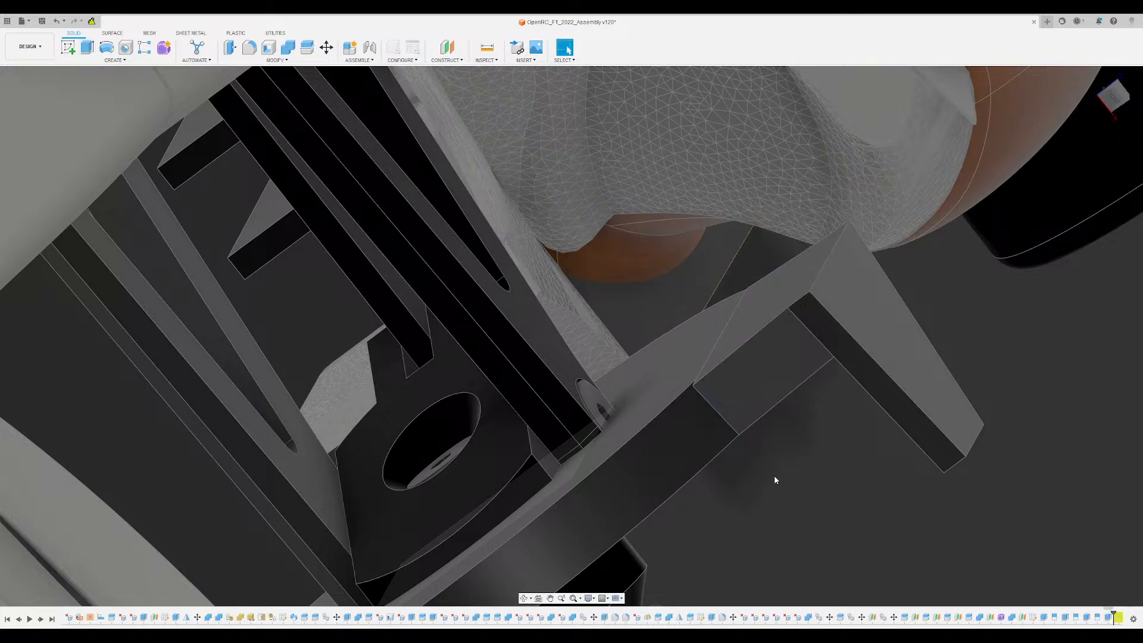
- Extrude the thin sliver face where the block's end meets the disc's rim 0.25 into the disc
shift+middle_drag(775, 477, 776, 525)
scroll(790, 414, down, 3)
shift+middle_drag(790, 414, 675, 357)
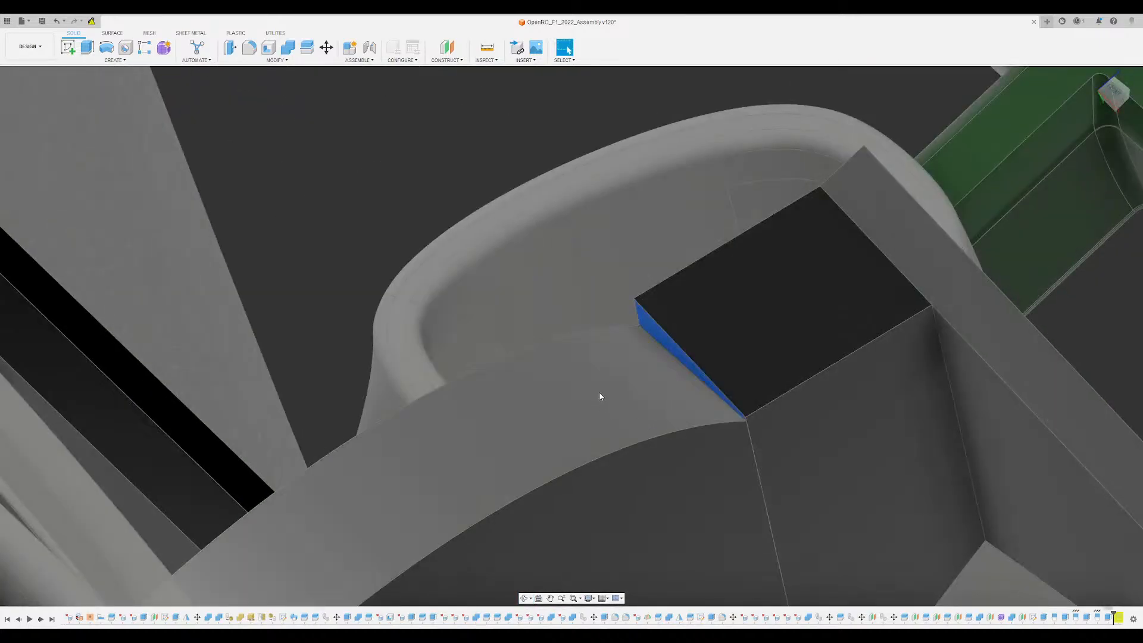
key(e)
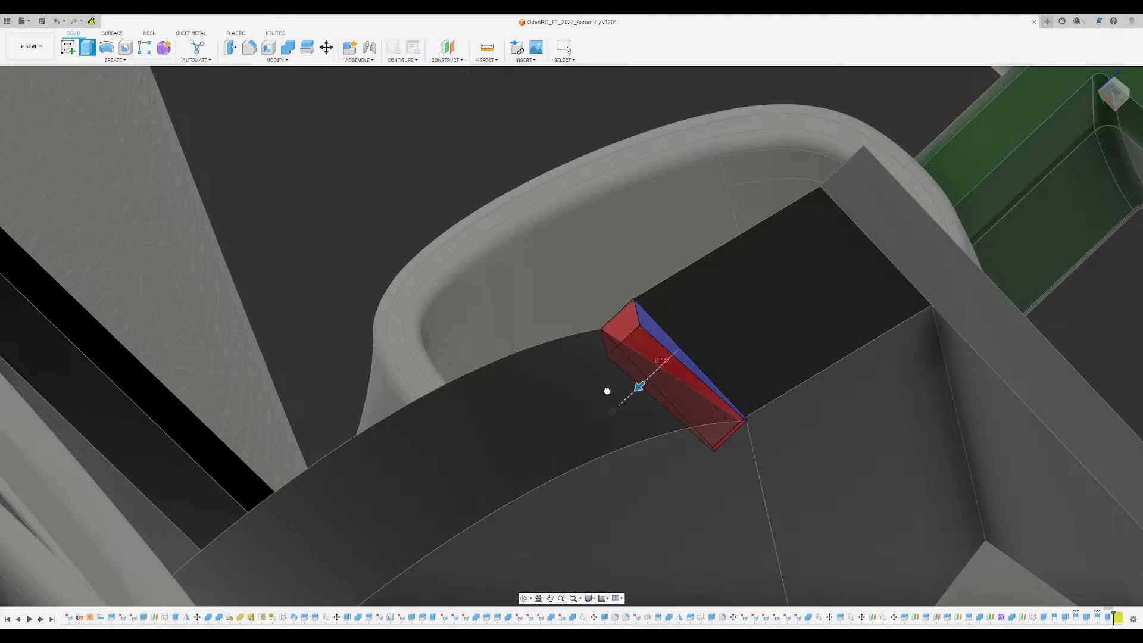
drag(607, 391, 586, 411)
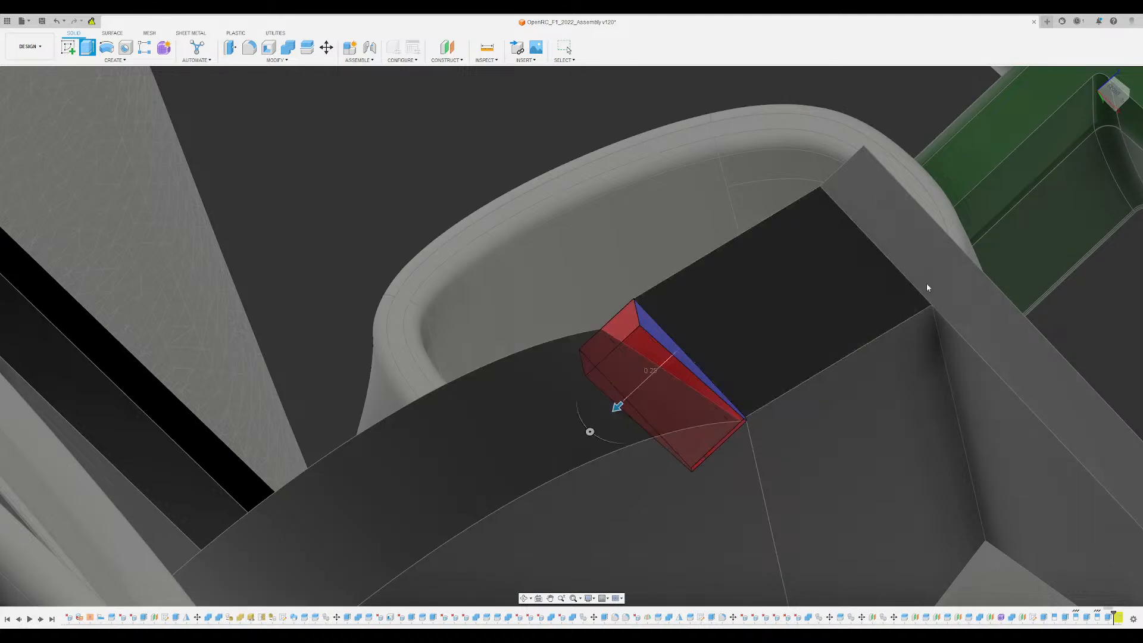
shift+middle_drag(745, 342, 1064, 226)
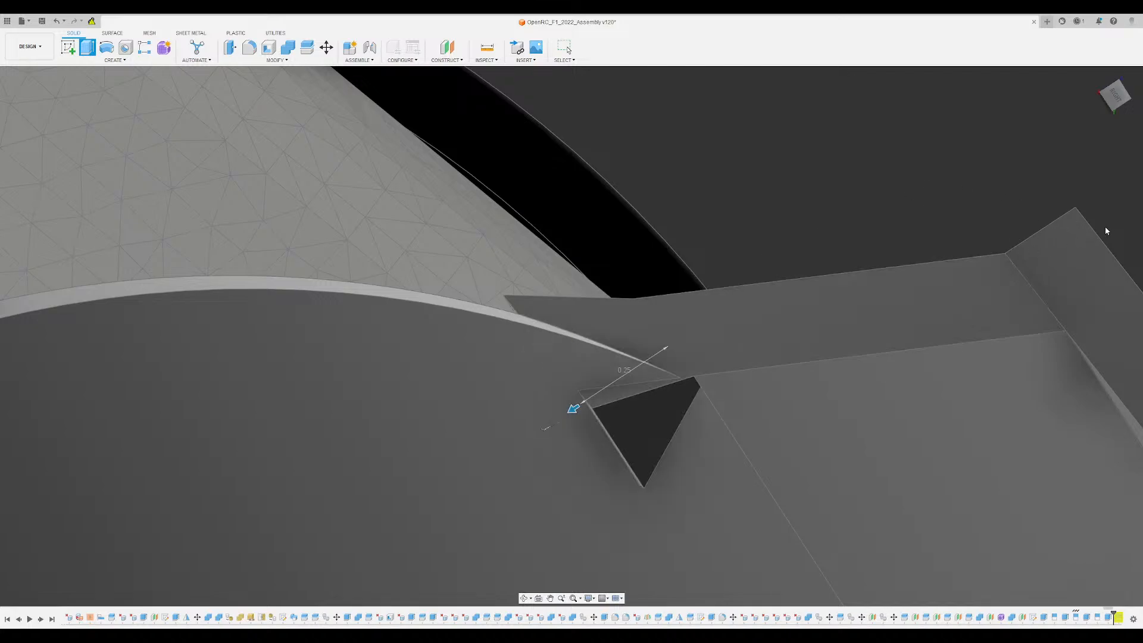
- Set the sliver face's extrusion distance to 0.50 and complete it
scroll(577, 255, down, 3)
shift+middle_drag(578, 257, 577, 215)
scroll(578, 261, down, 3)
scroll(578, 261, down, 5)
shift+middle_drag(762, 397, 644, 413)
scroll(652, 395, up, 1)
scroll(654, 387, up, 8)
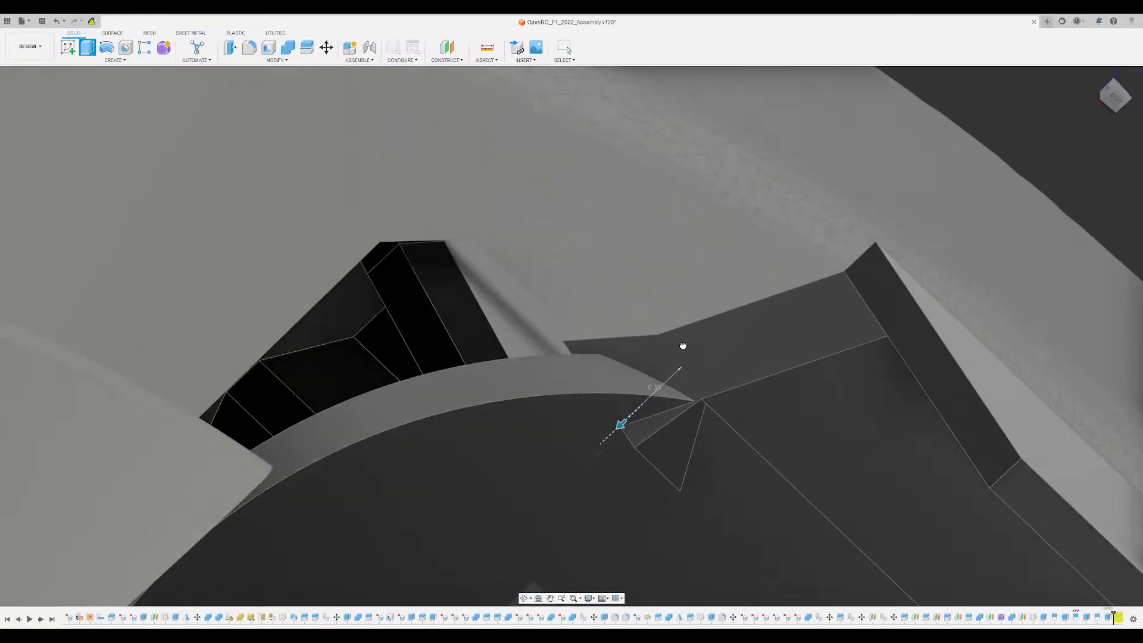
drag(688, 345, 695, 350)
scroll(688, 345, down, 2)
shift+middle_drag(694, 349, 673, 327)
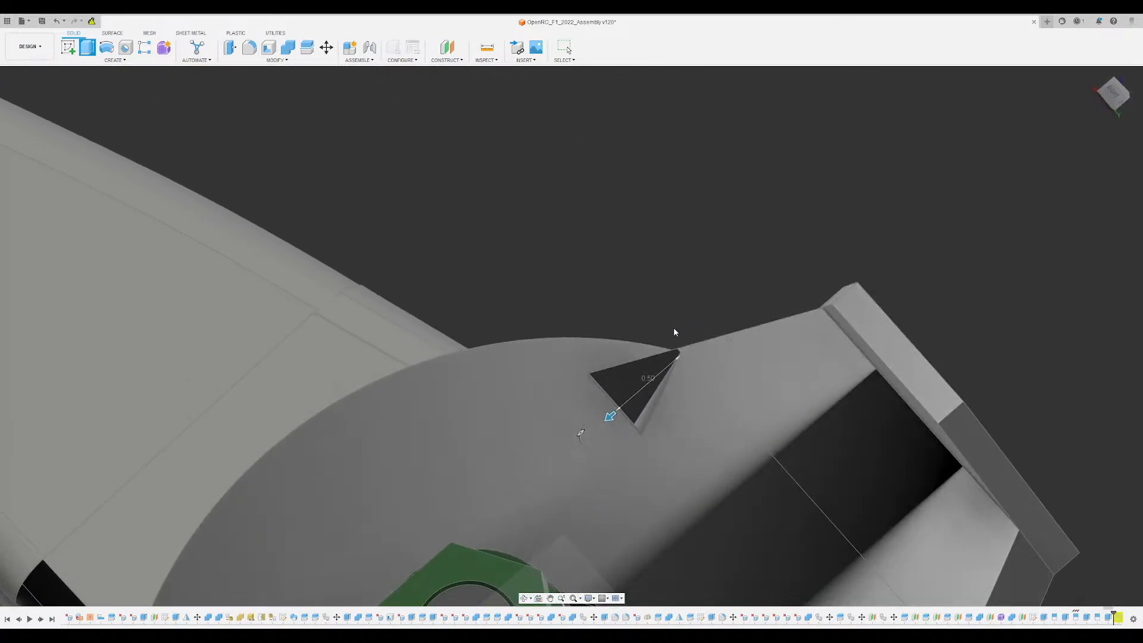
scroll(671, 350, up, 3)
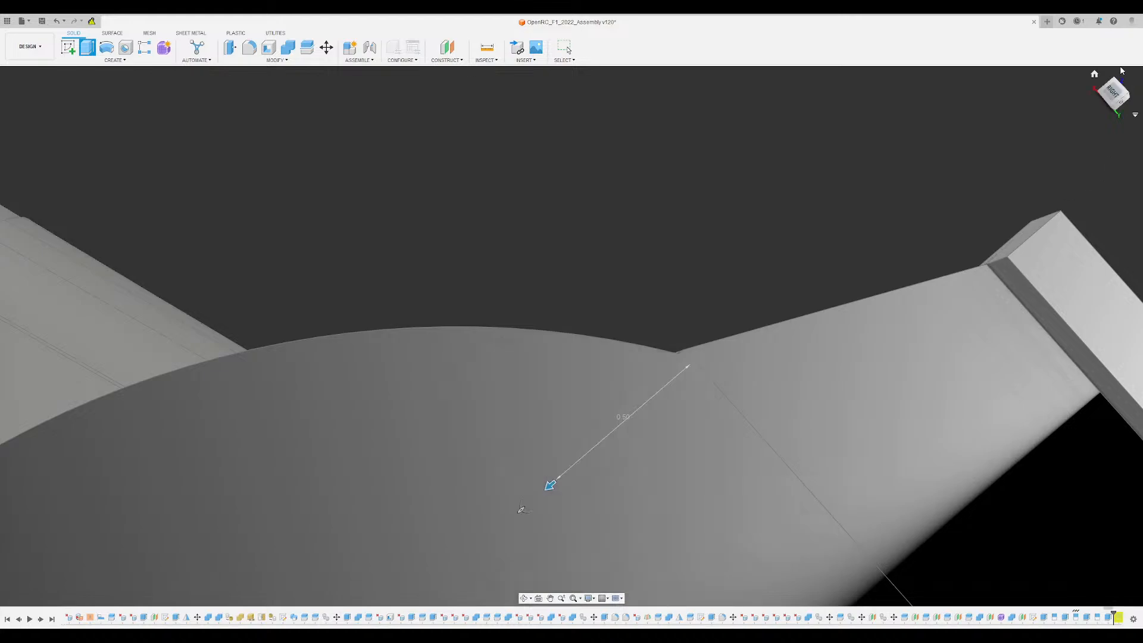
shift+middle_drag(819, 209, 861, 300)
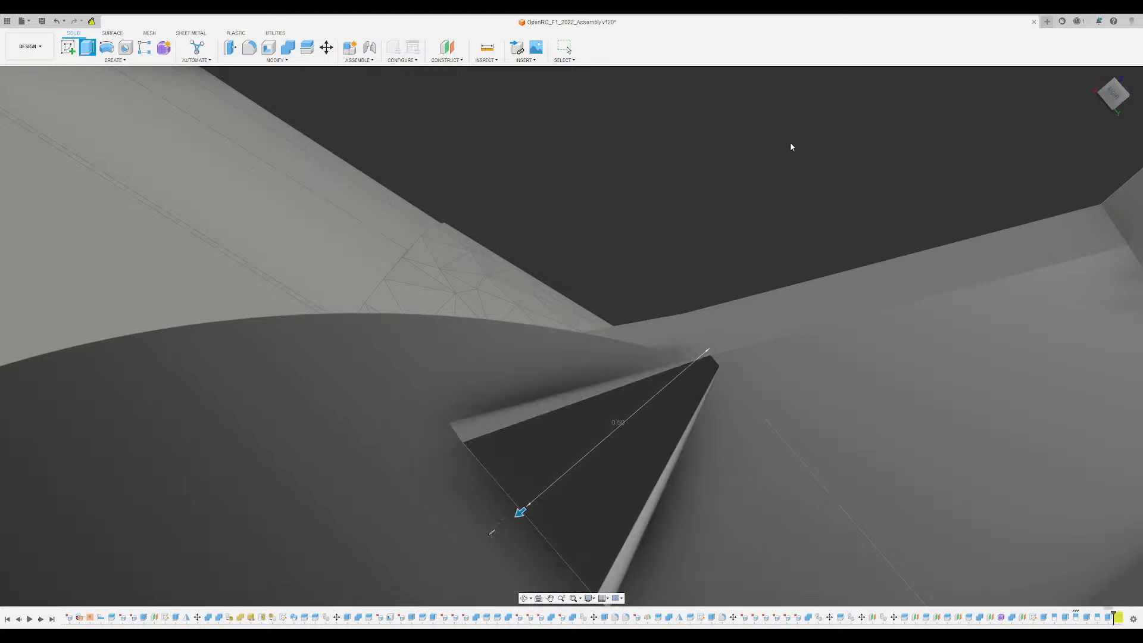
shift+middle_drag(790, 143, 747, 250)
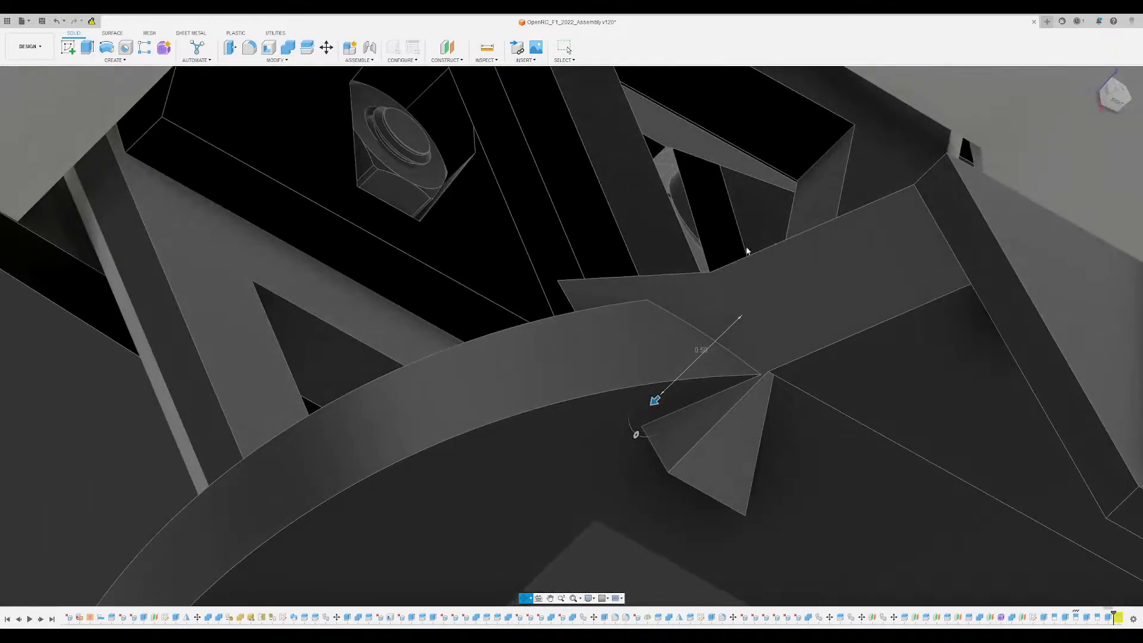
click(1088, 256)
- Delete the end face of the small spike protruding from the disc's outer face
shift+middle_drag(678, 263, 704, 128)
middle_drag(704, 128, 594, 339)
click(777, 245)
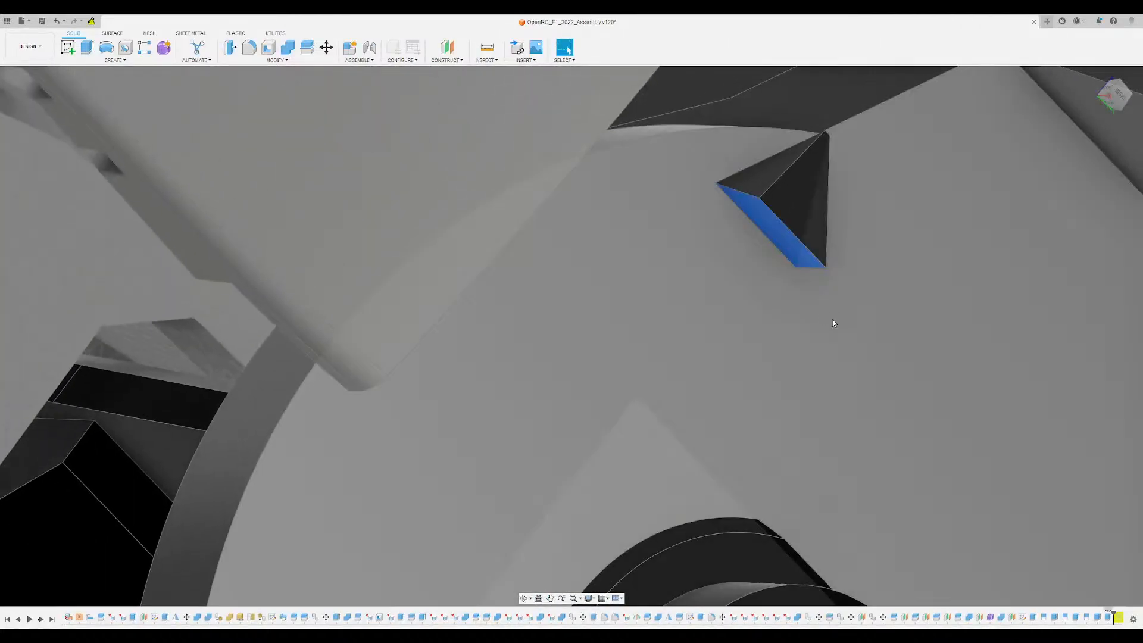
key(Delete)
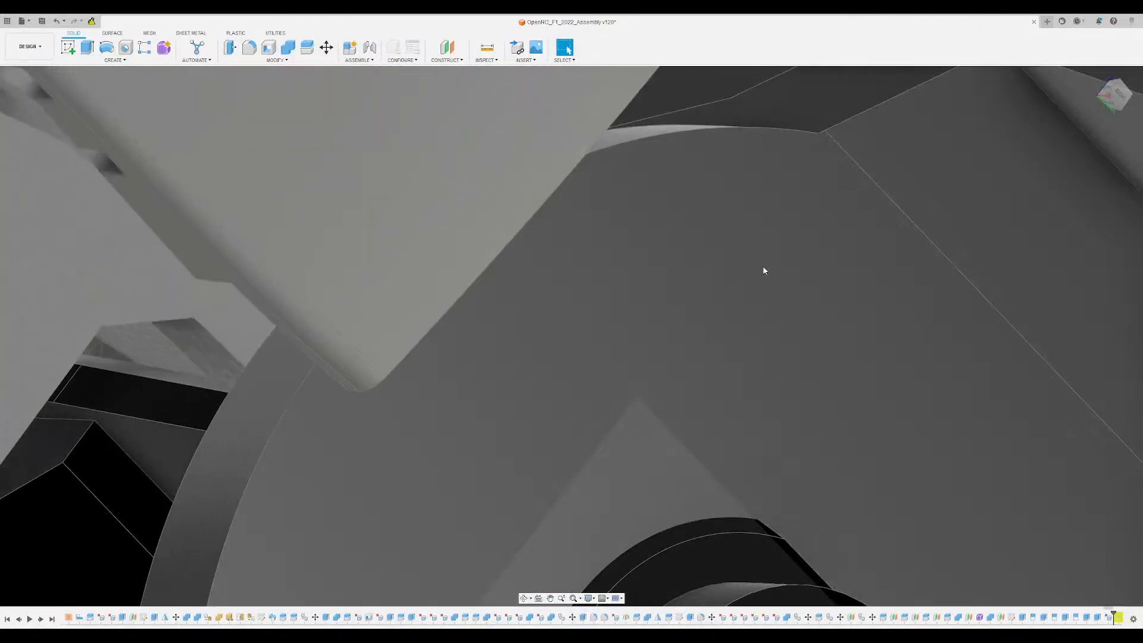
- Delete the small leftover face protruding where the block meets the disc's rim
scroll(764, 270, down, 5)
shift+middle_drag(765, 270, 699, 238)
scroll(699, 238, up, 3)
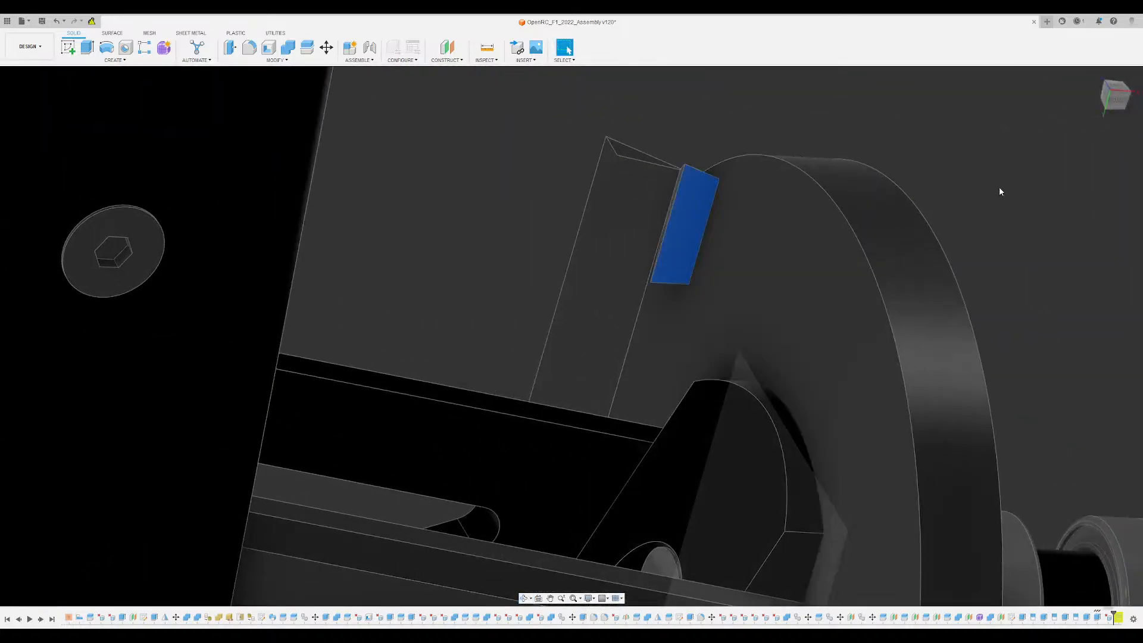
shift+middle_drag(999, 188, 649, 444)
scroll(865, 231, down, 4)
shift+middle_drag(768, 292, 643, 326)
scroll(827, 203, up, 4)
shift+middle_drag(827, 204, 829, 156)
scroll(885, 256, down, 4)
shift+middle_drag(816, 214, 819, 221)
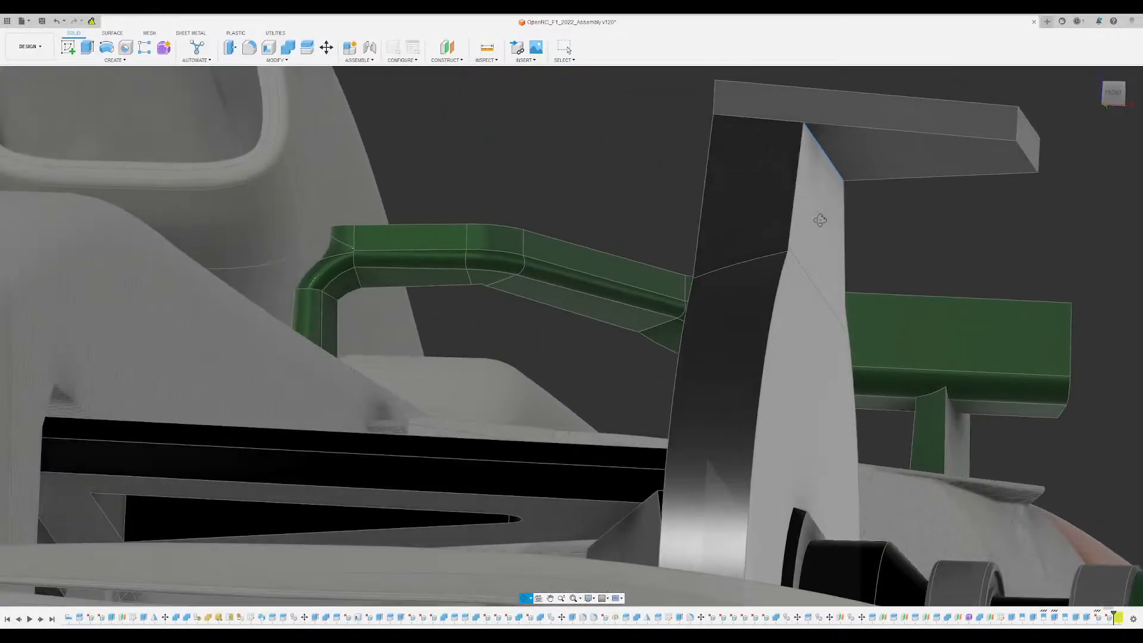
key(f)
shift+middle_drag(748, 146, 757, 116)
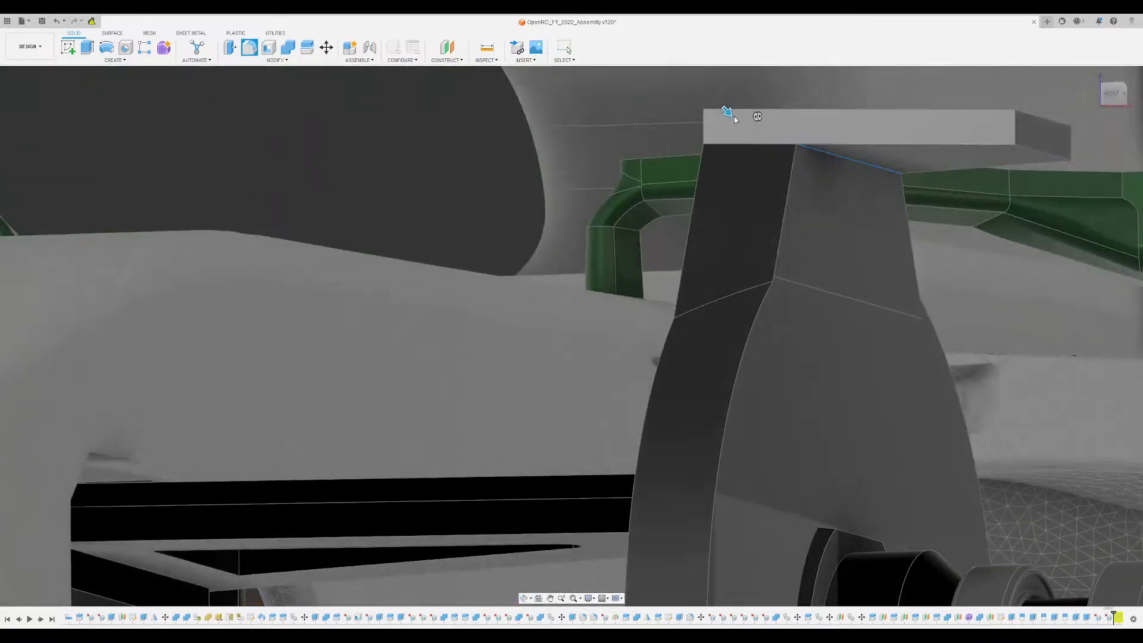
drag(738, 121, 751, 133)
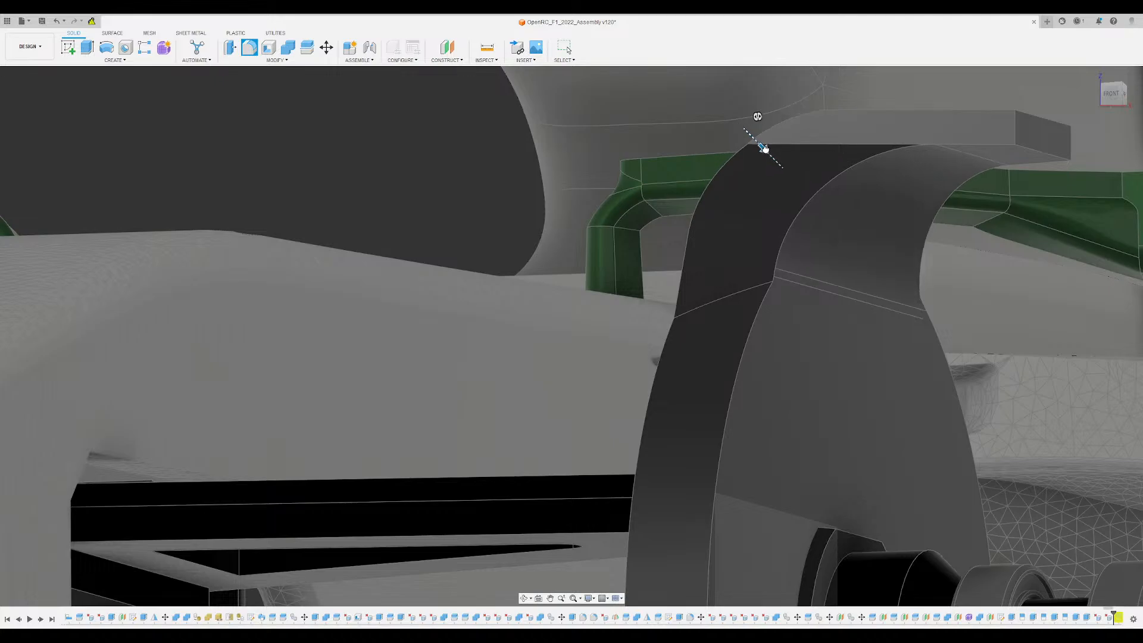
scroll(753, 167, down, 3)
shift+middle_drag(745, 160, 679, 152)
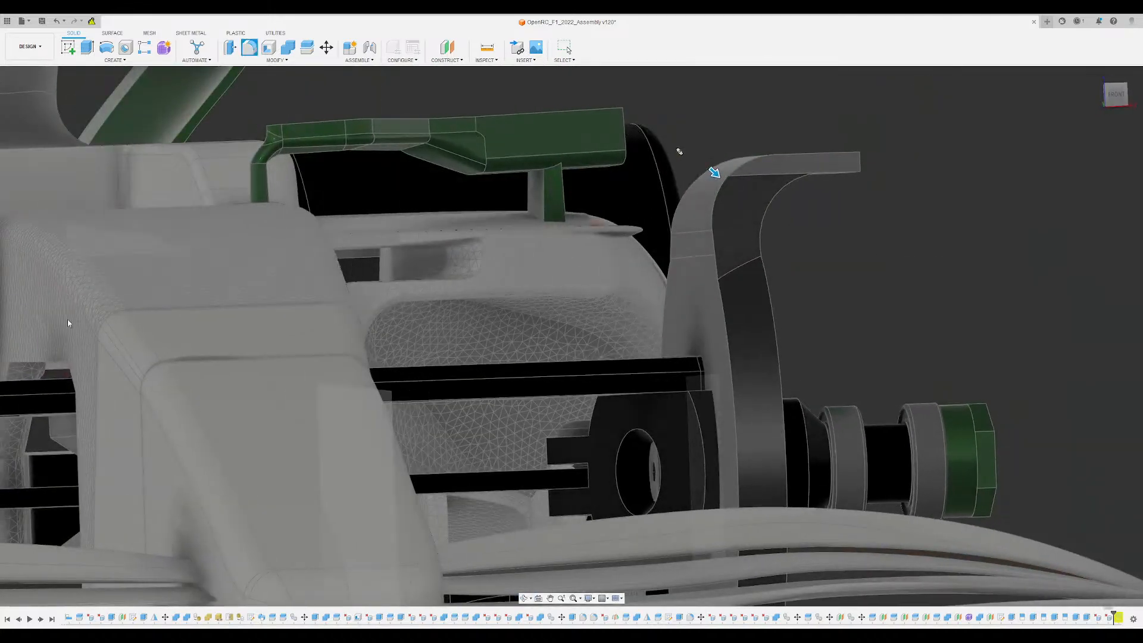
click(34, 589)
scroll(735, 207, down, 2)
shift+middle_drag(734, 207, 725, 211)
scroll(726, 214, up, 10)
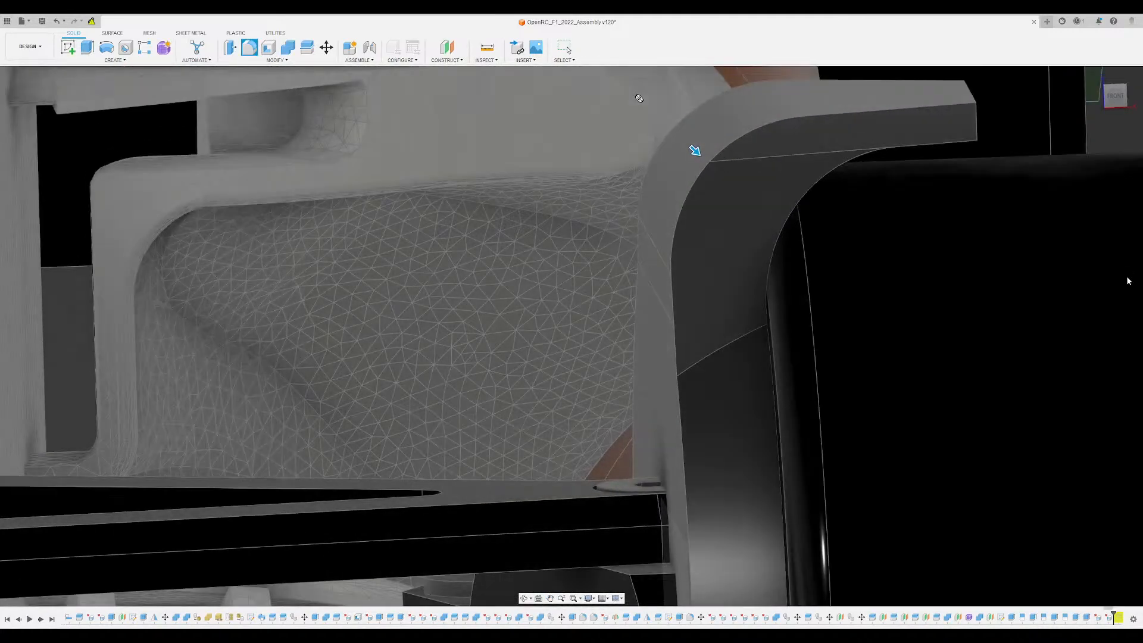
key(Escape)
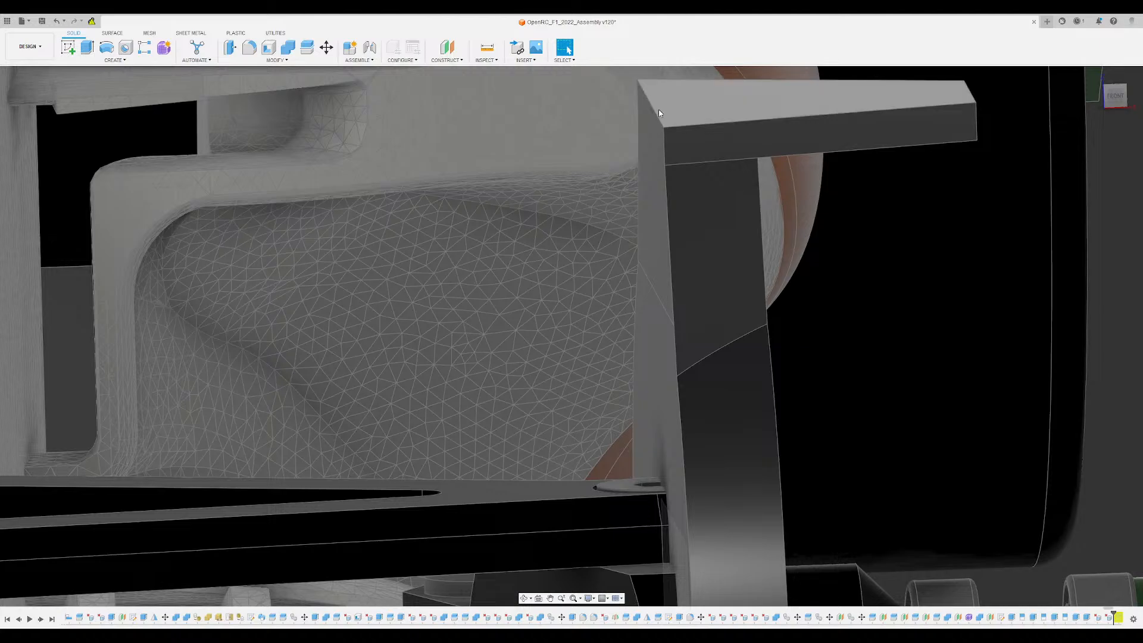
- Fillet the bracket's upper outer edge where the upright bends into the horizontal plate
key(f)
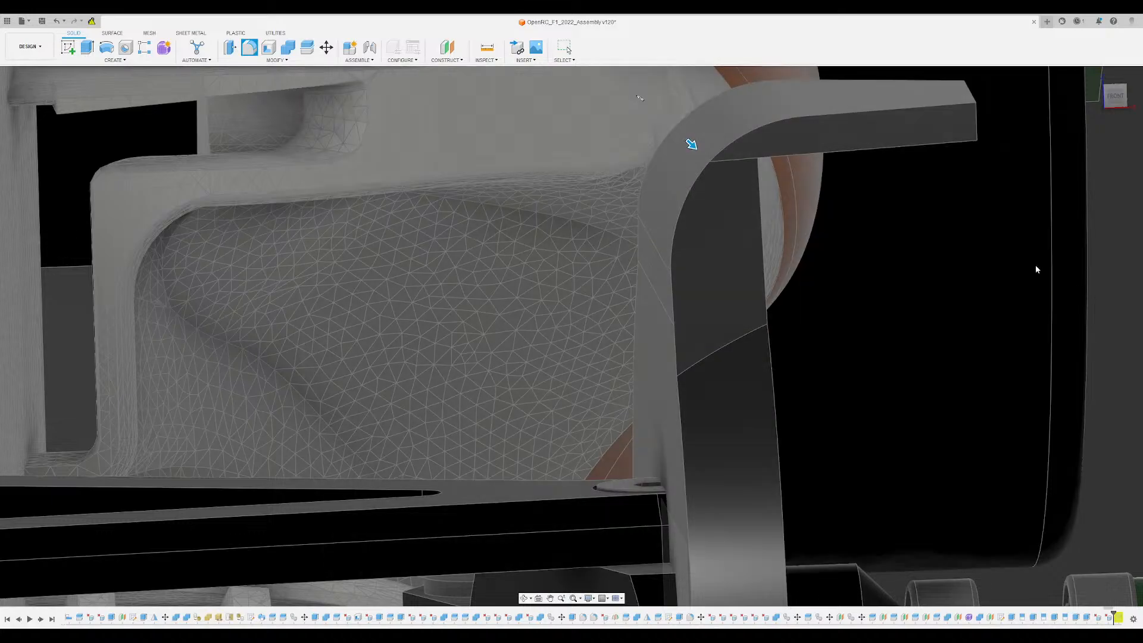
key(Return)
shift+middle_drag(755, 215, 791, 184)
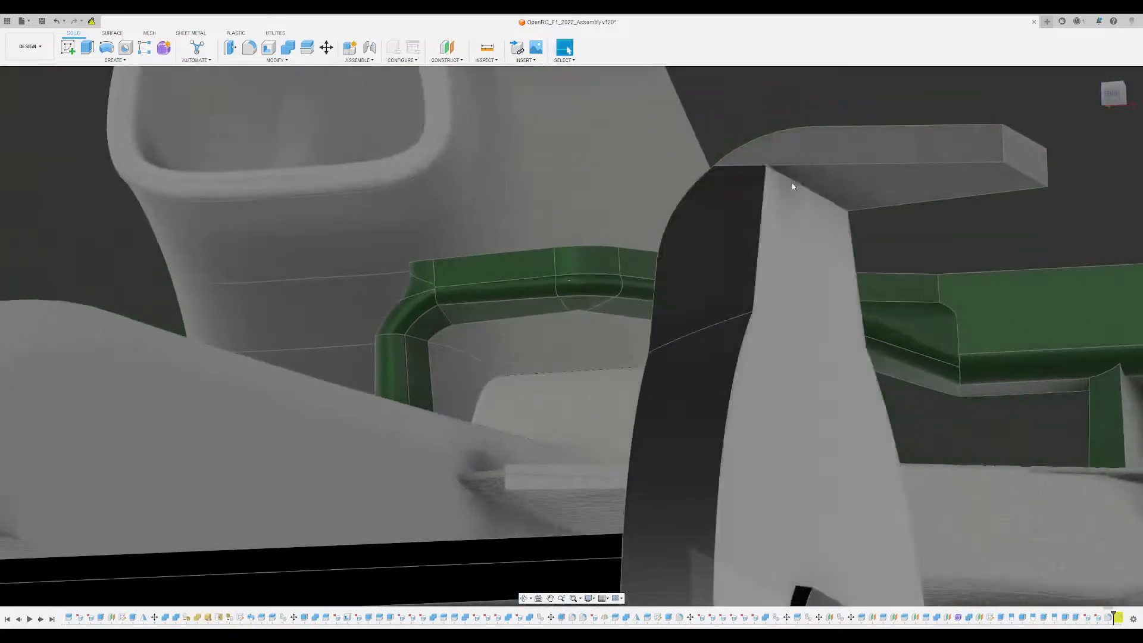
shift+middle_drag(728, 231, 671, 210)
scroll(722, 265, down, 4)
click(40, 553)
scroll(827, 197, up, 3)
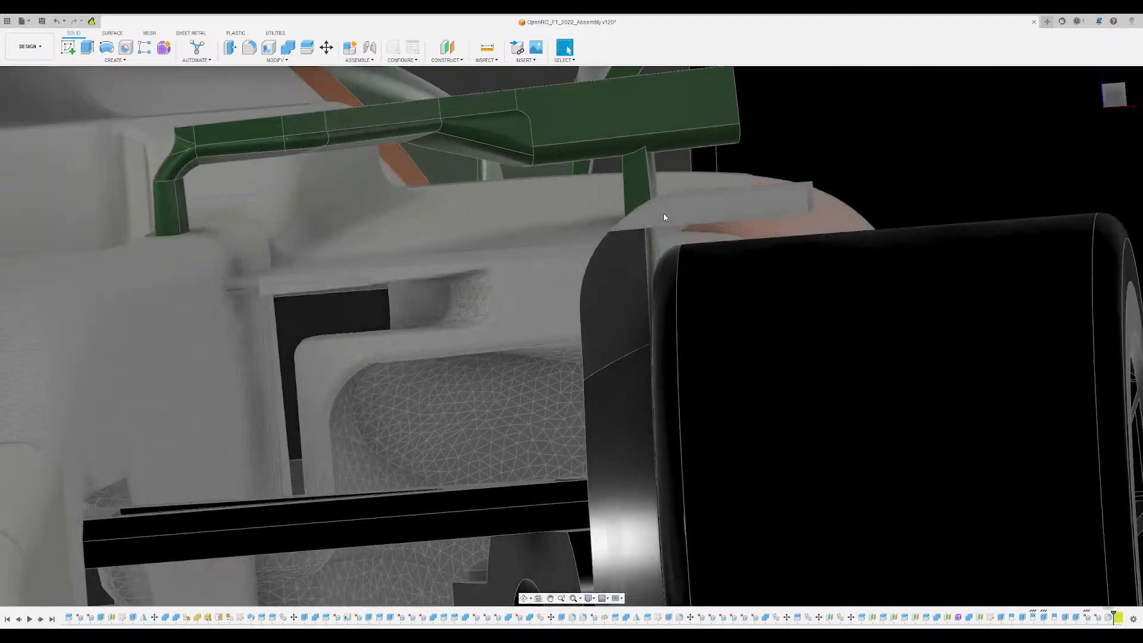
key(f)
click(653, 231)
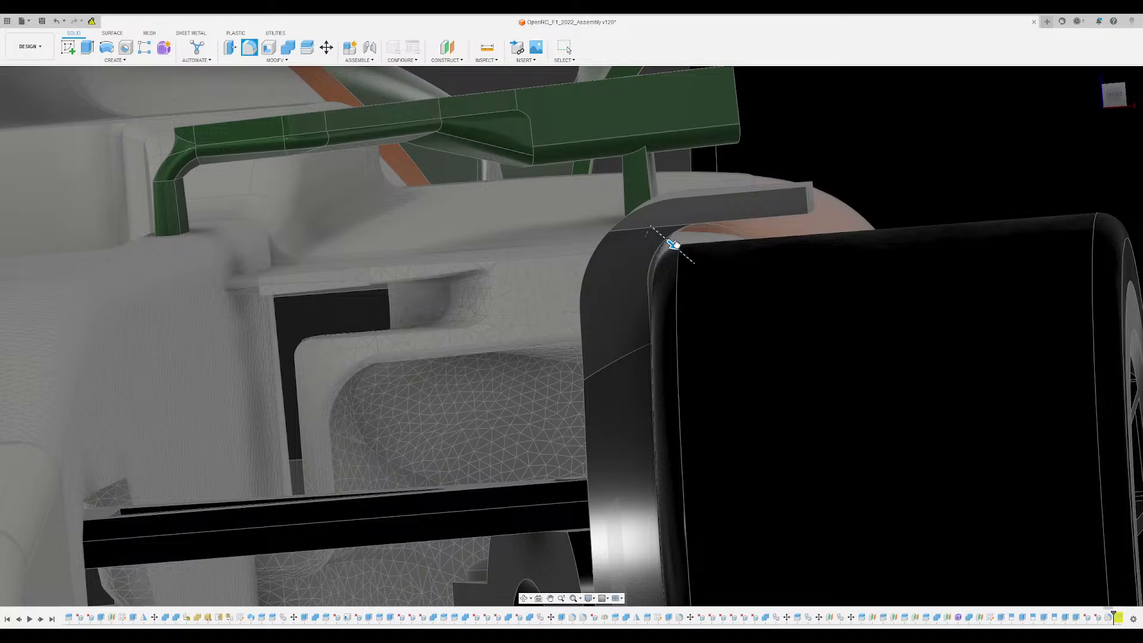
mouse_move(722, 225)
shift+middle_down()
mouse_move(710, 188)
mouse_move(704, 230)
shift+middle_up()
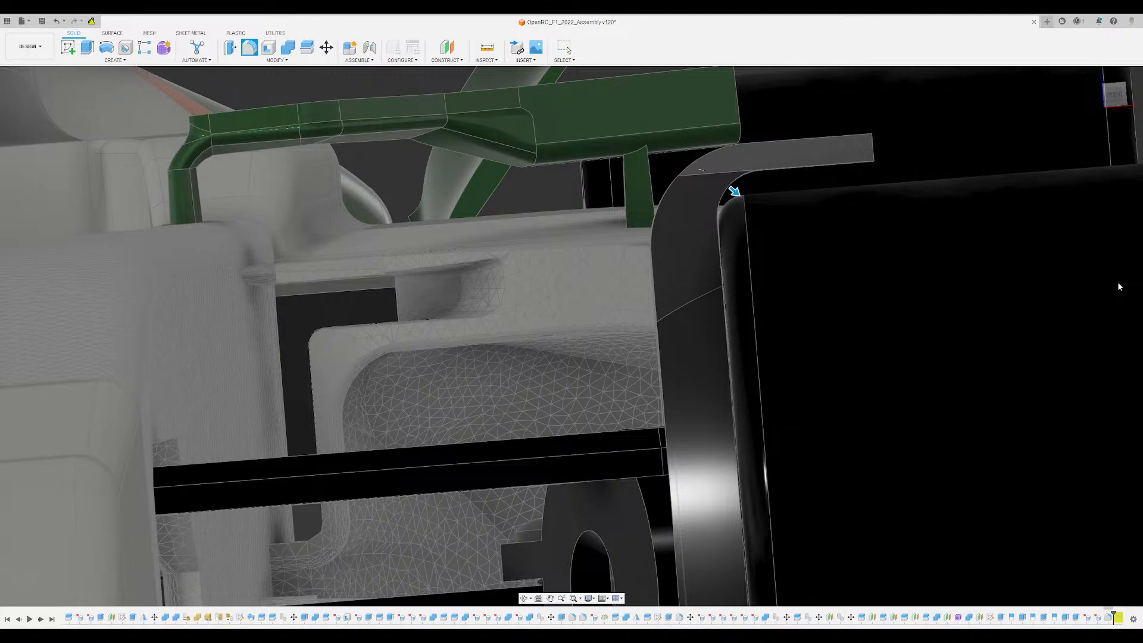
key(Escape)
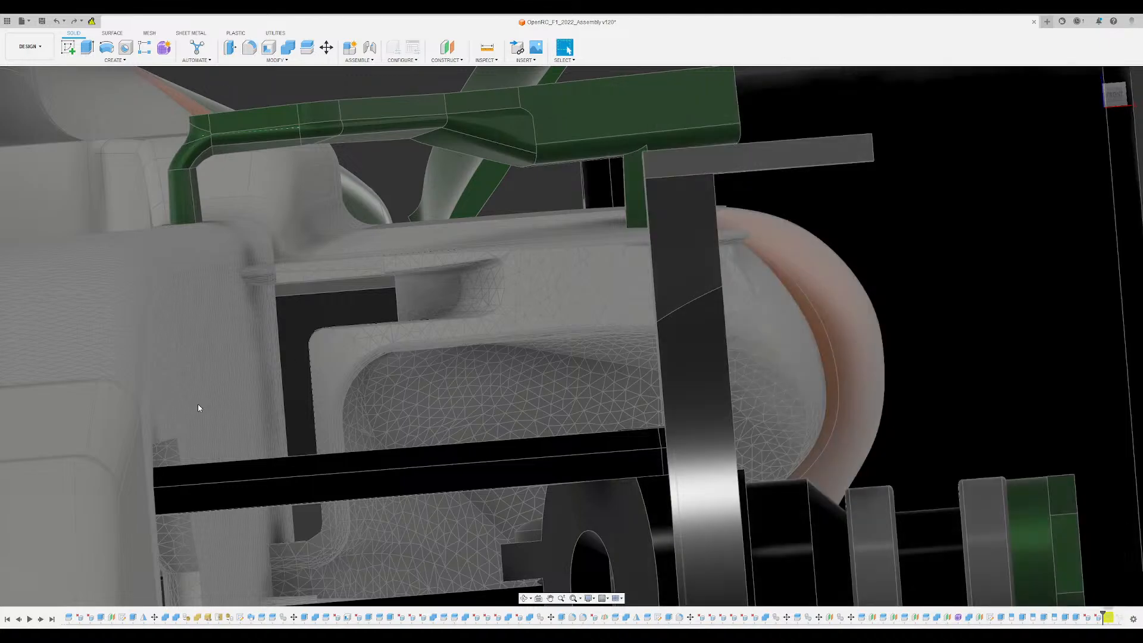
- Without the outer bend fillet in place, fillet the inner corner edge beneath the horizontal plate, beside the tyre
middle_drag(633, 301, 582, 313)
scroll(644, 290, up, 3)
click(658, 267)
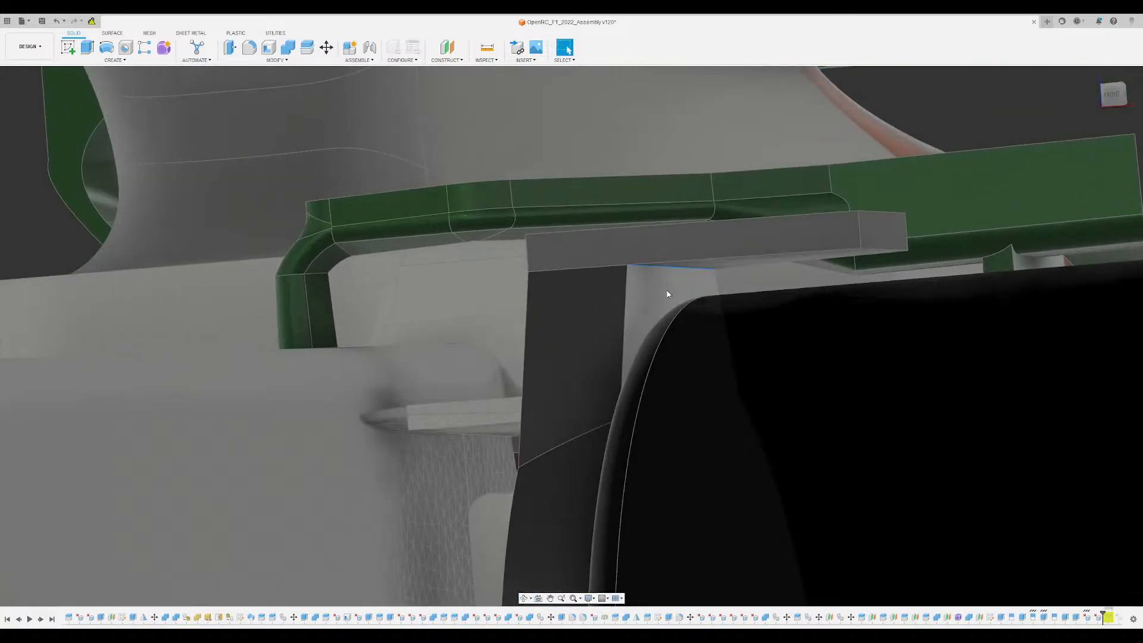
key(f)
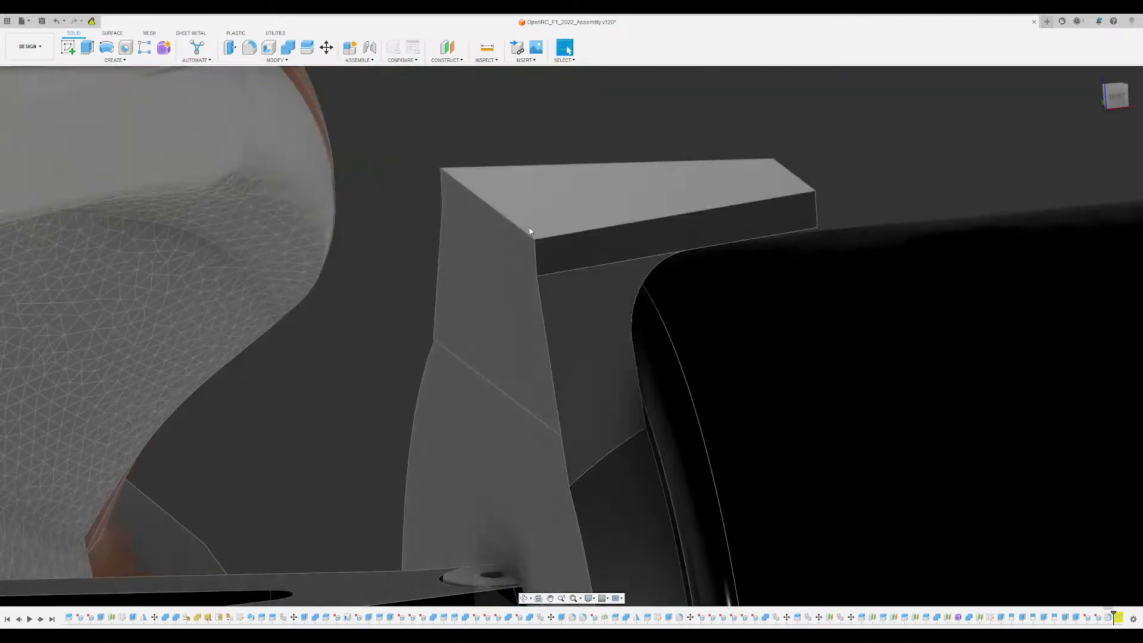
- Fillet the outer bend edge between the upright and the plate with a large radius that forms a sweeping curve
click(527, 231)
key(f)
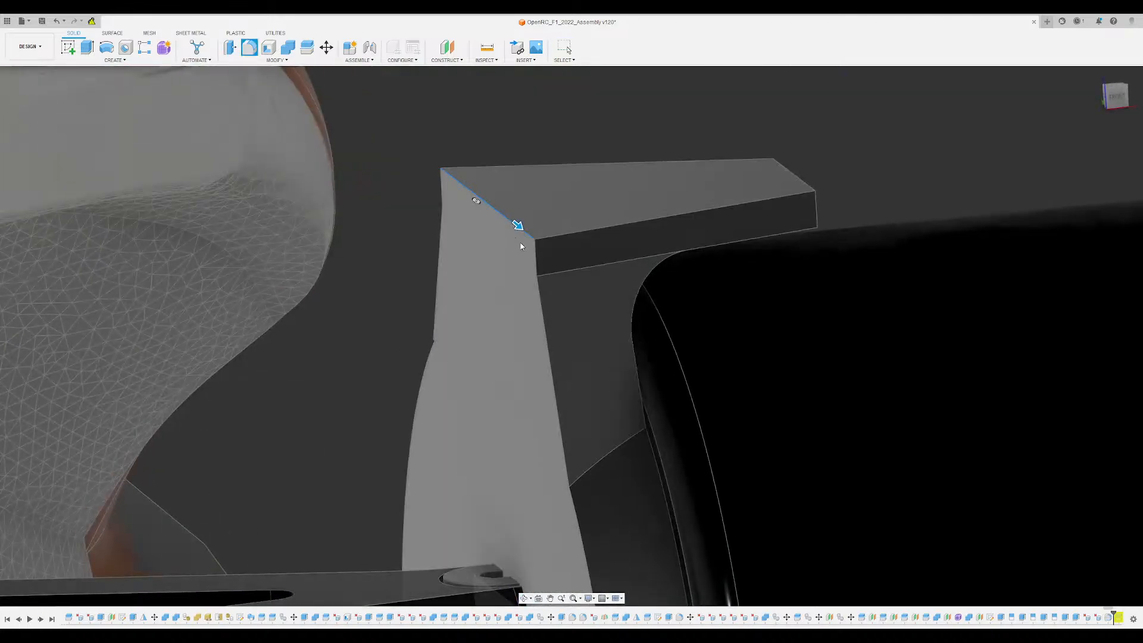
drag(518, 225, 591, 264)
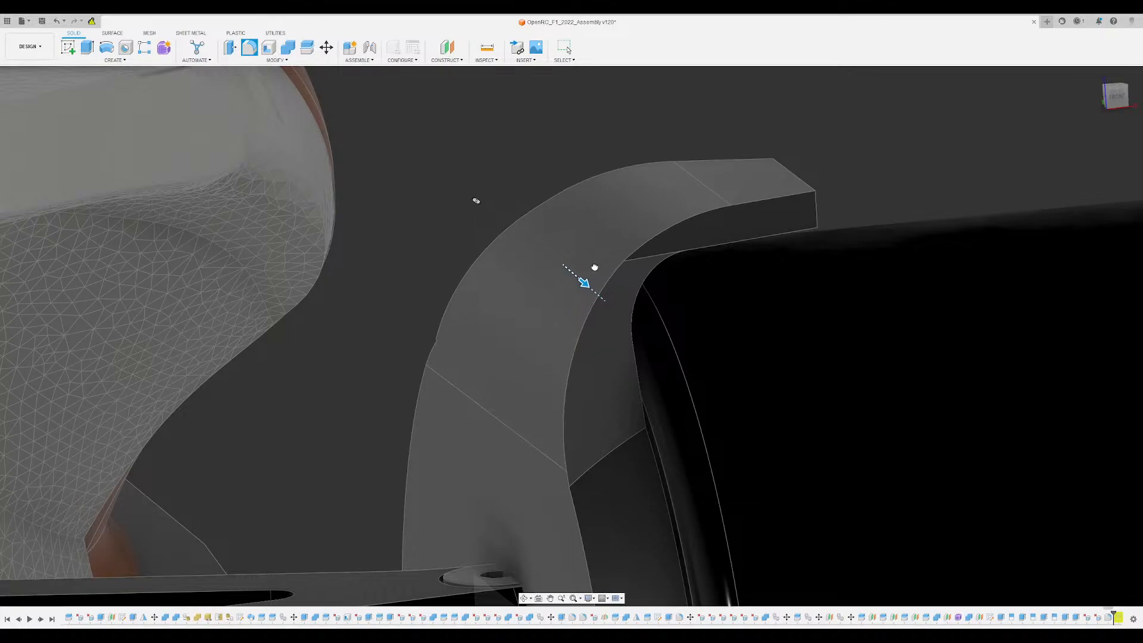
mouse_move(577, 204)
shift+middle_down()
mouse_move(561, 179)
mouse_move(559, 206)
mouse_move(548, 185)
mouse_move(595, 199)
shift+middle_up()
key(Return)
scroll(576, 208, up, 4)
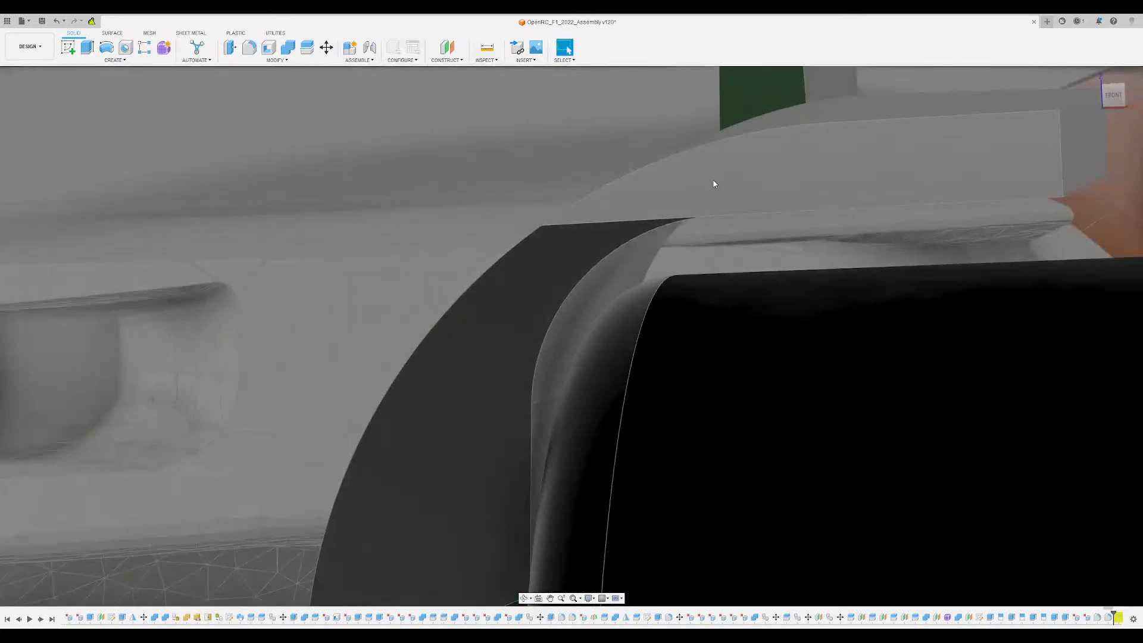
shift+middle_drag(714, 184, 678, 359)
click(653, 376)
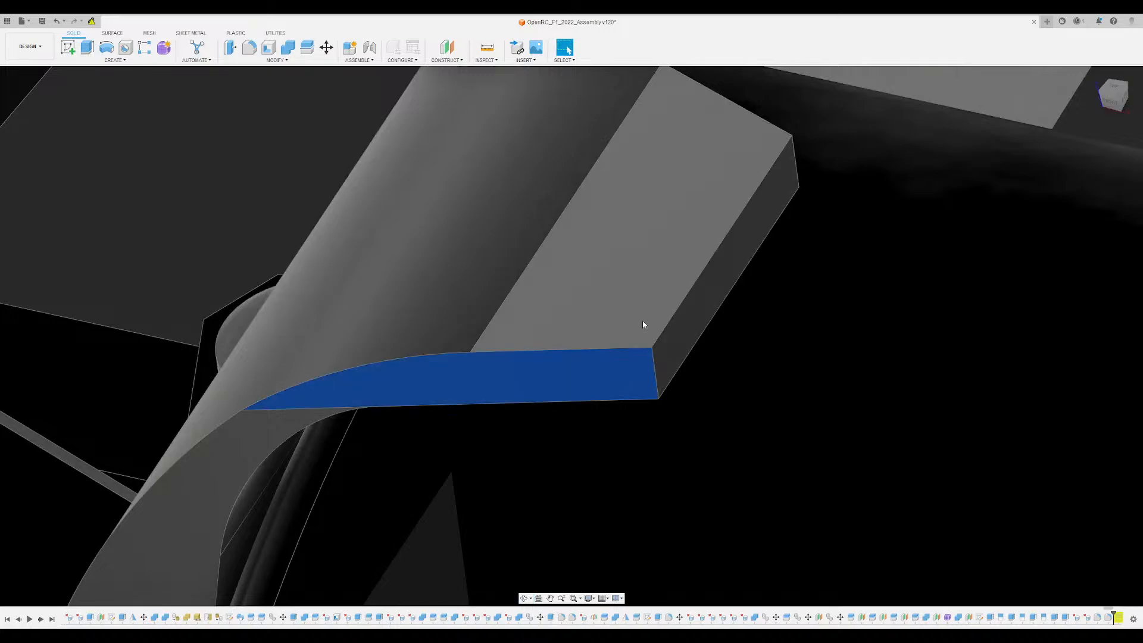
click(653, 359)
ctrl+click(797, 167)
click(744, 207)
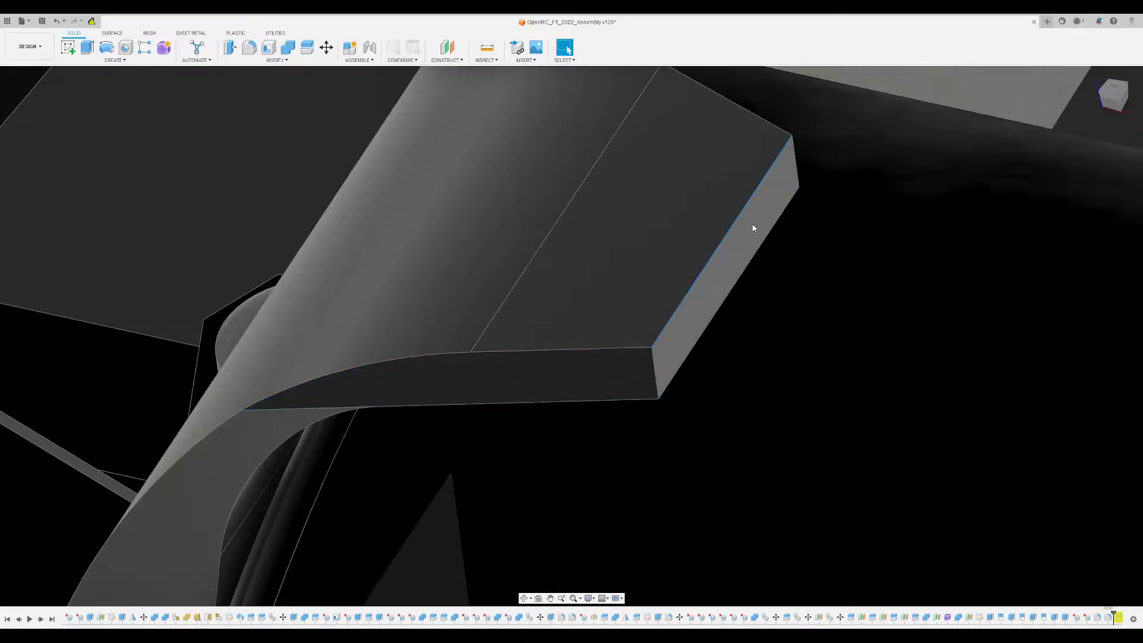
click(754, 229)
key(f)
drag(734, 298, 725, 292)
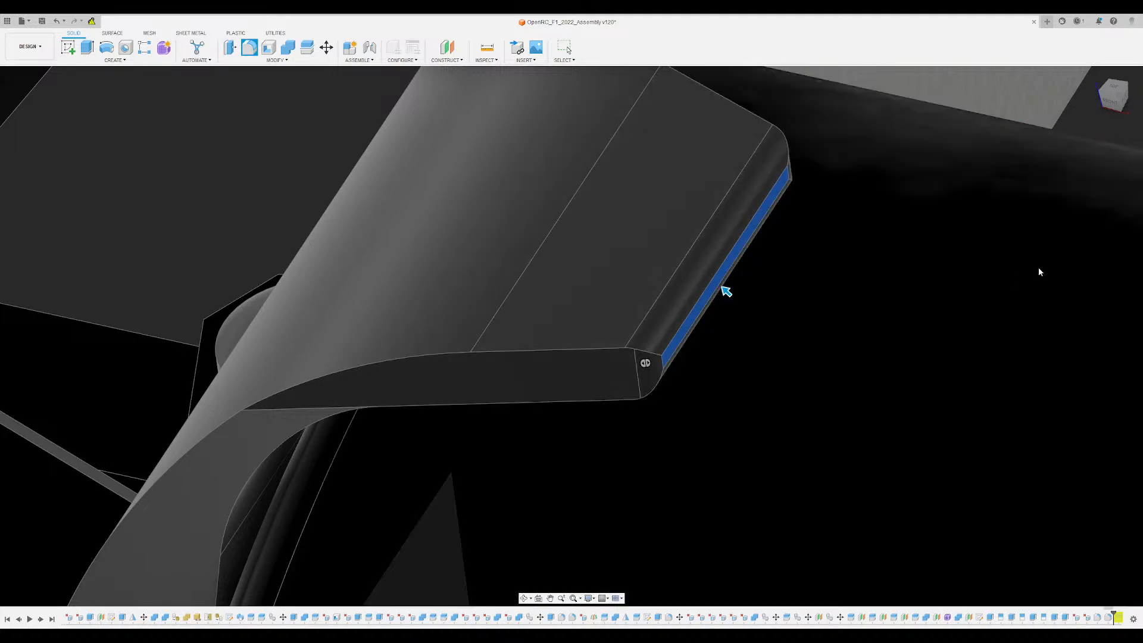
key(Escape)
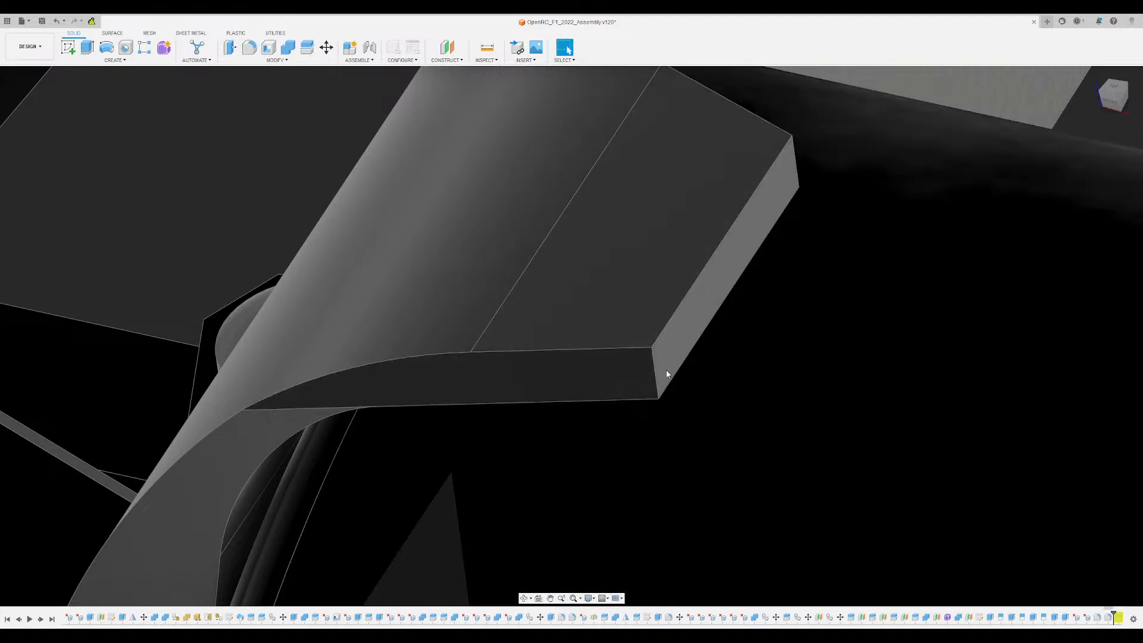
- Fillet the two short corner edges at the plate's free end with a large radius
ctrl+click(796, 163)
key(f)
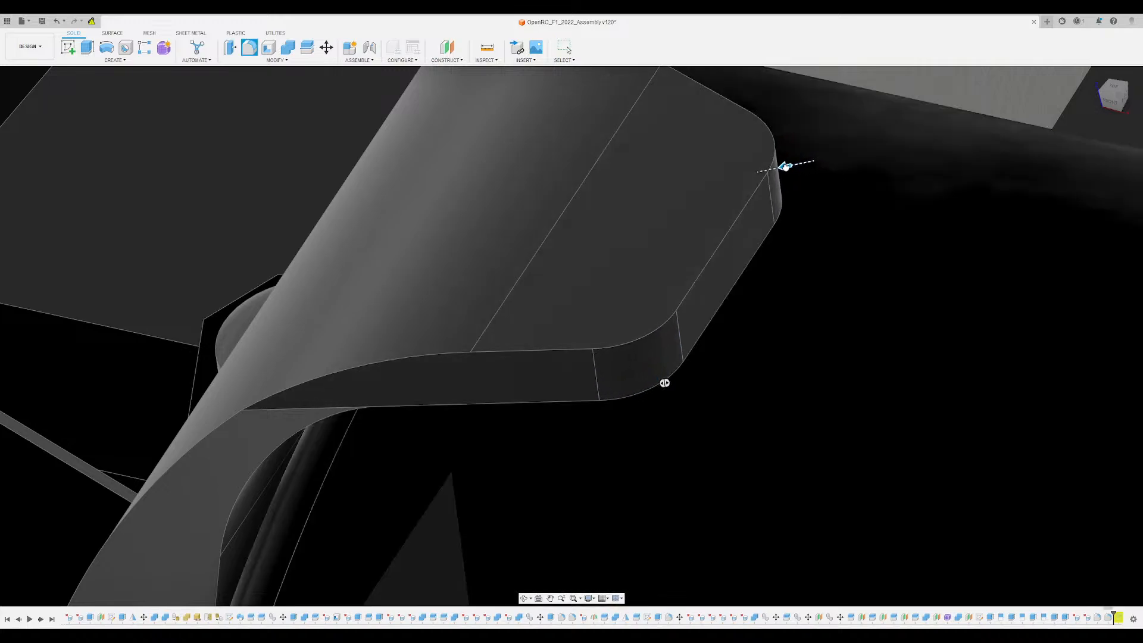
drag(785, 167, 765, 172)
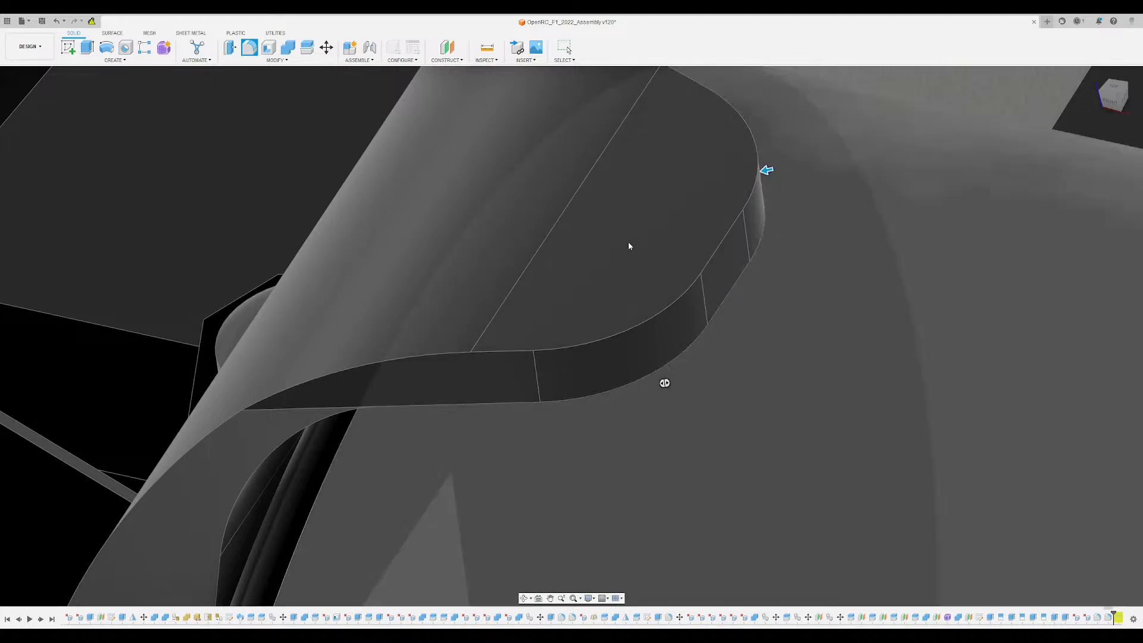
scroll(523, 268, down, 4)
mouse_move(524, 288)
shift+middle_down()
mouse_move(526, 236)
mouse_move(519, 283)
shift+middle_up()
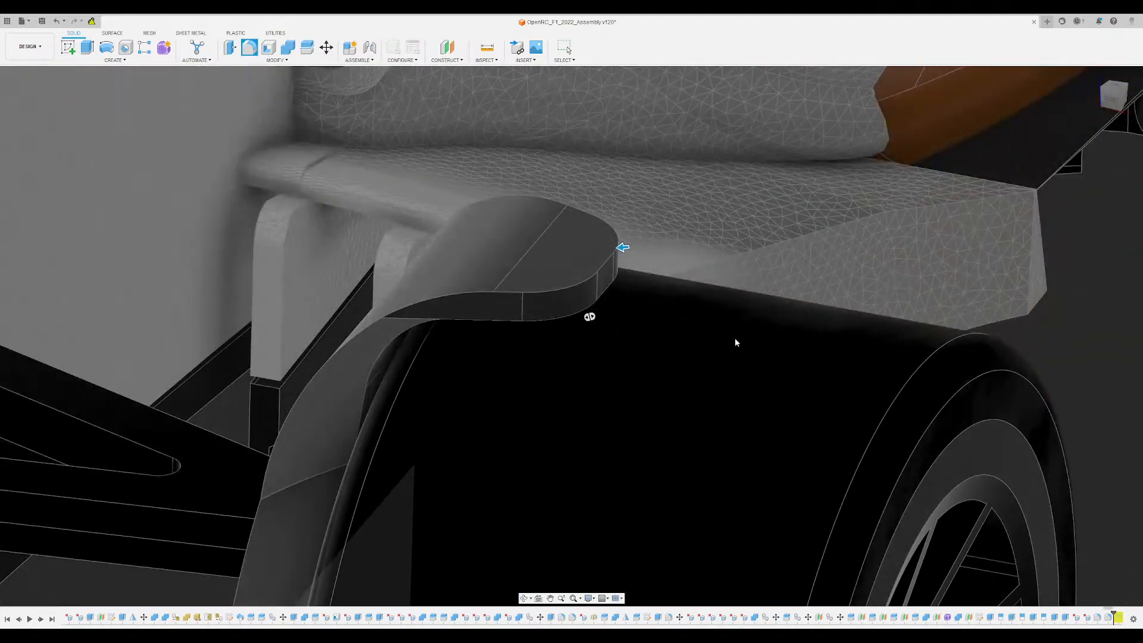
key(Return)
- Examine the rounded bracket above the front wheel and compare its shape with the green bracket on the opposite wheel
scroll(624, 318, down, 6)
shift+middle_drag(625, 322, 659, 331)
scroll(625, 318, up, 3)
scroll(655, 333, down, 5)
scroll(522, 421, up, 1)
scroll(522, 424, up, 1)
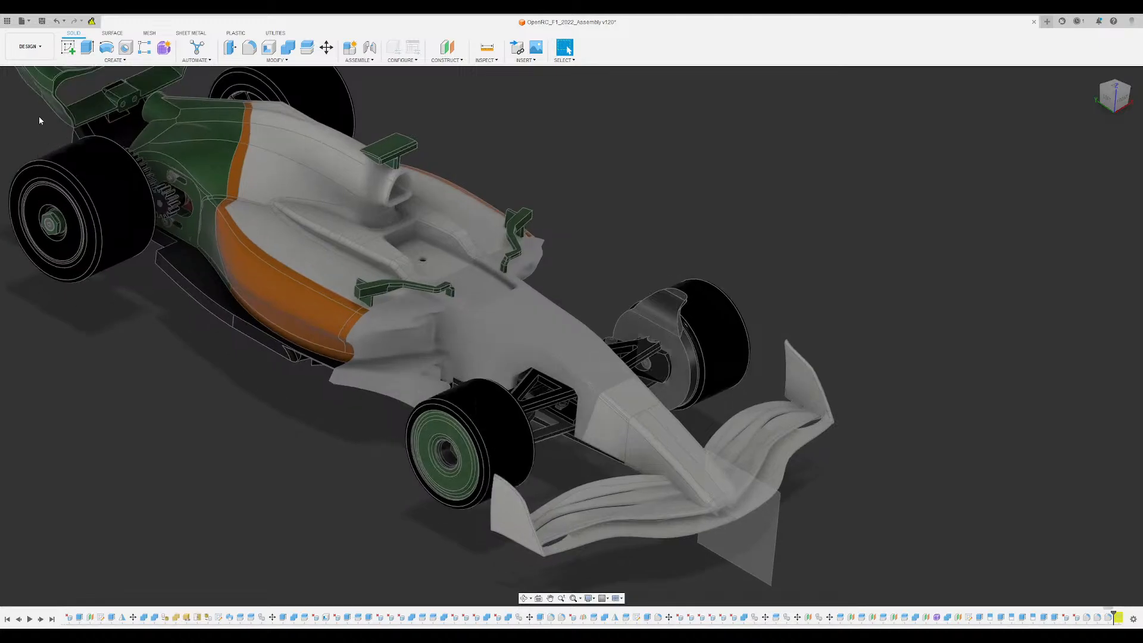
shift+middle_drag(658, 292, 637, 341)
shift+middle_drag(713, 305, 694, 251)
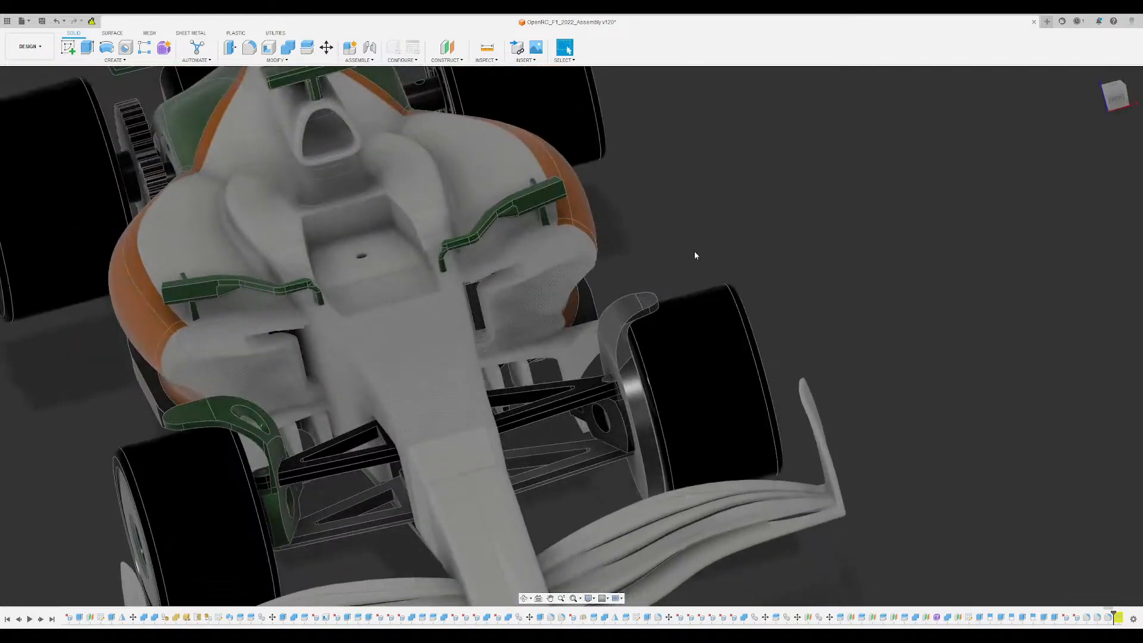
scroll(630, 269, up, 3)
shift+middle_drag(630, 269, 655, 229)
scroll(630, 357, up, 3)
shift+middle_drag(630, 357, 627, 392)
scroll(624, 364, up, 3)
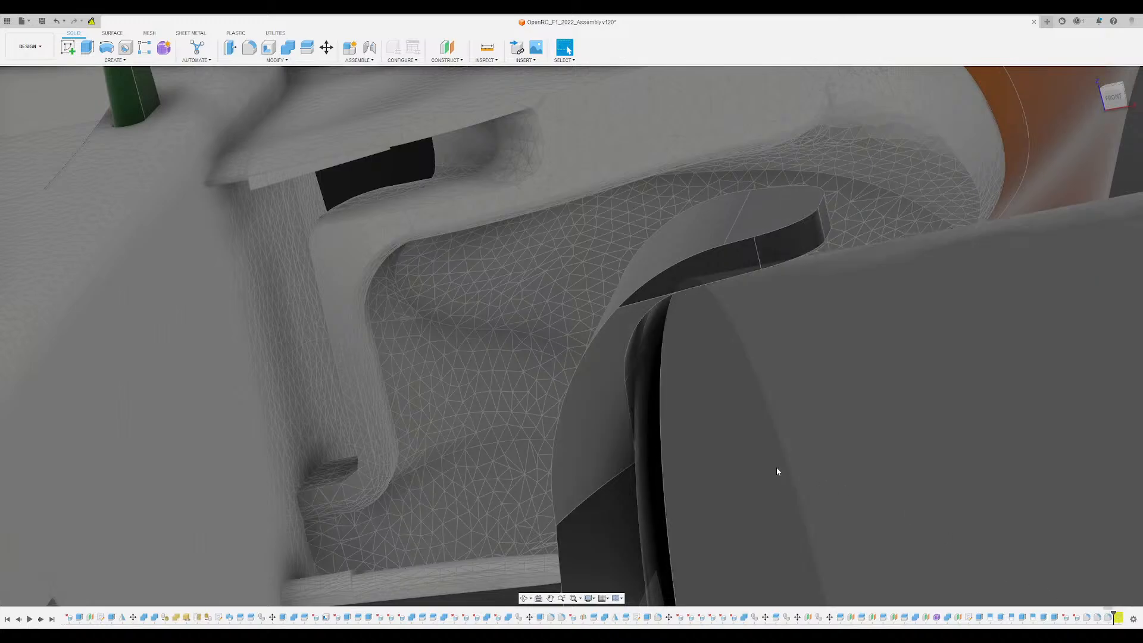
- Roll the timeline back to before the bracket's three fillets
key(Left)
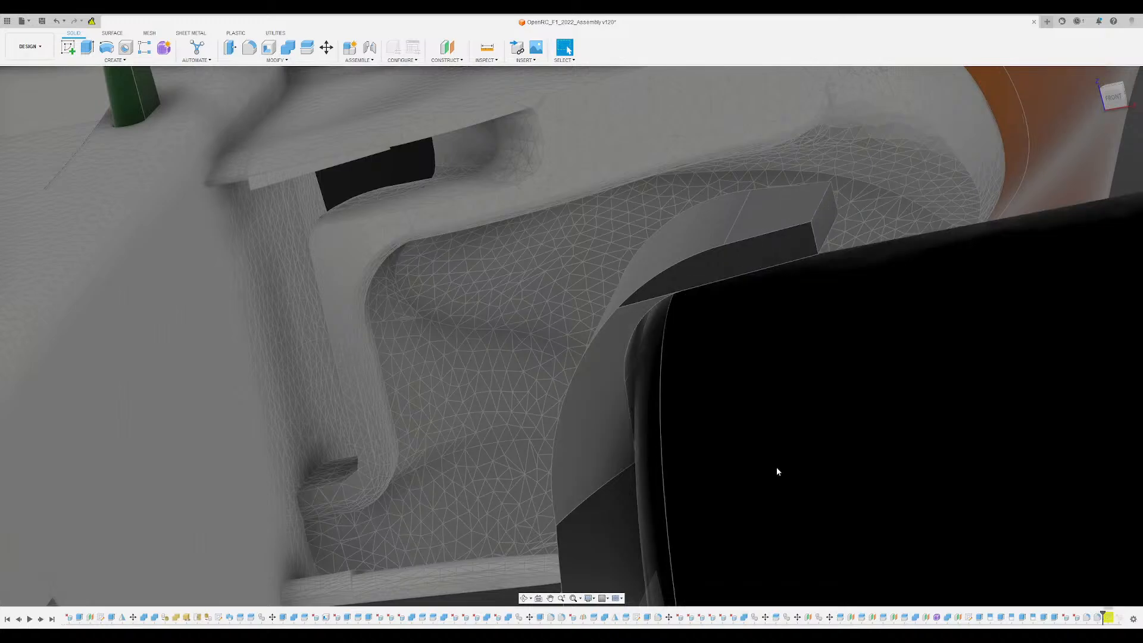
key(Left)
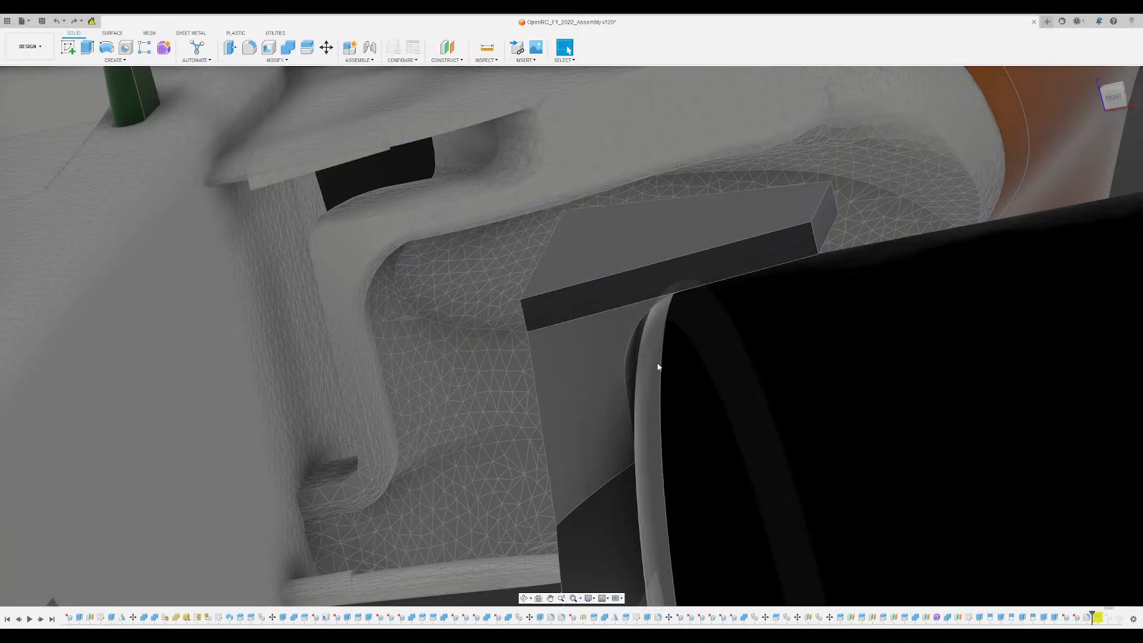
key(Left)
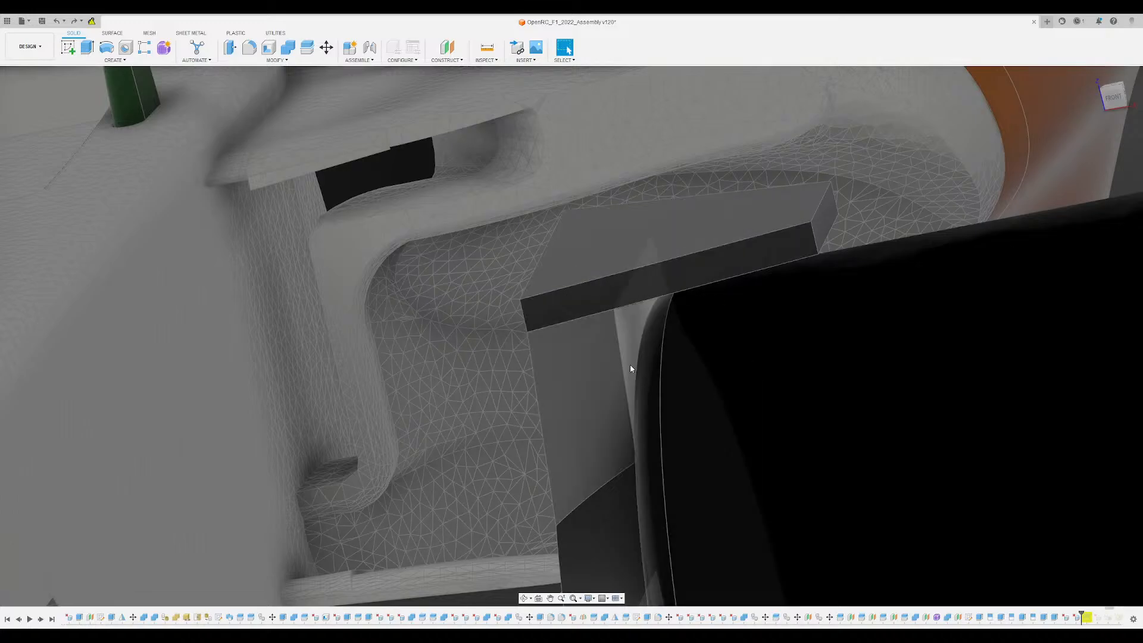
scroll(630, 367, down, 4)
shift+middle_drag(630, 367, 505, 187)
mouse_move(577, 309)
shift+middle_down()
mouse_move(580, 425)
mouse_move(592, 429)
mouse_move(586, 316)
shift+middle_up()
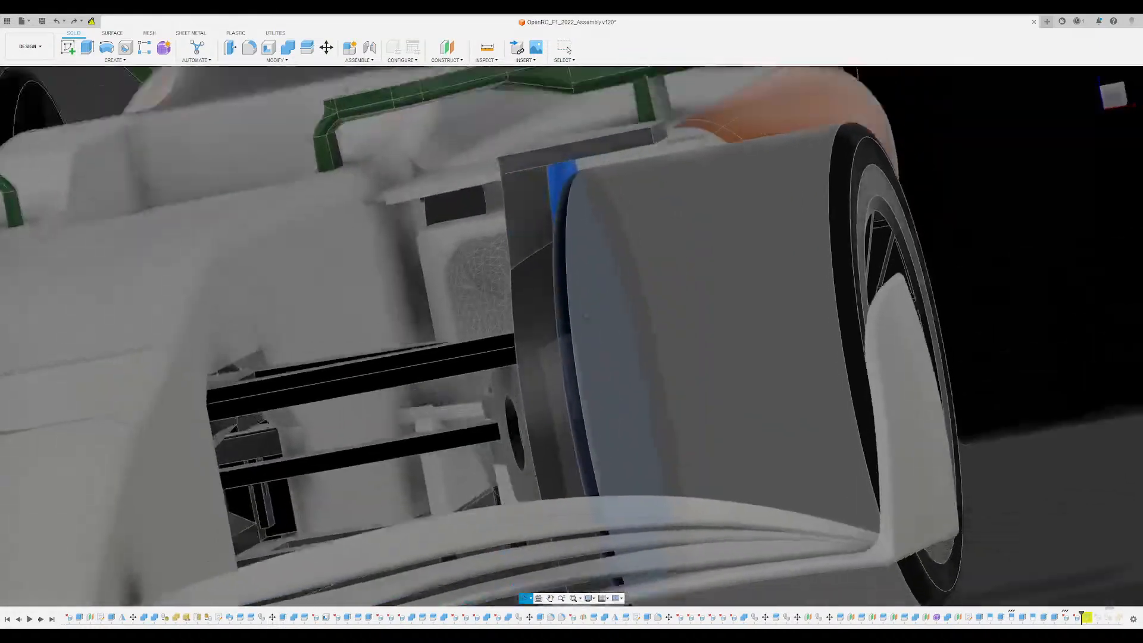
scroll(559, 226, up, 3)
key(f)
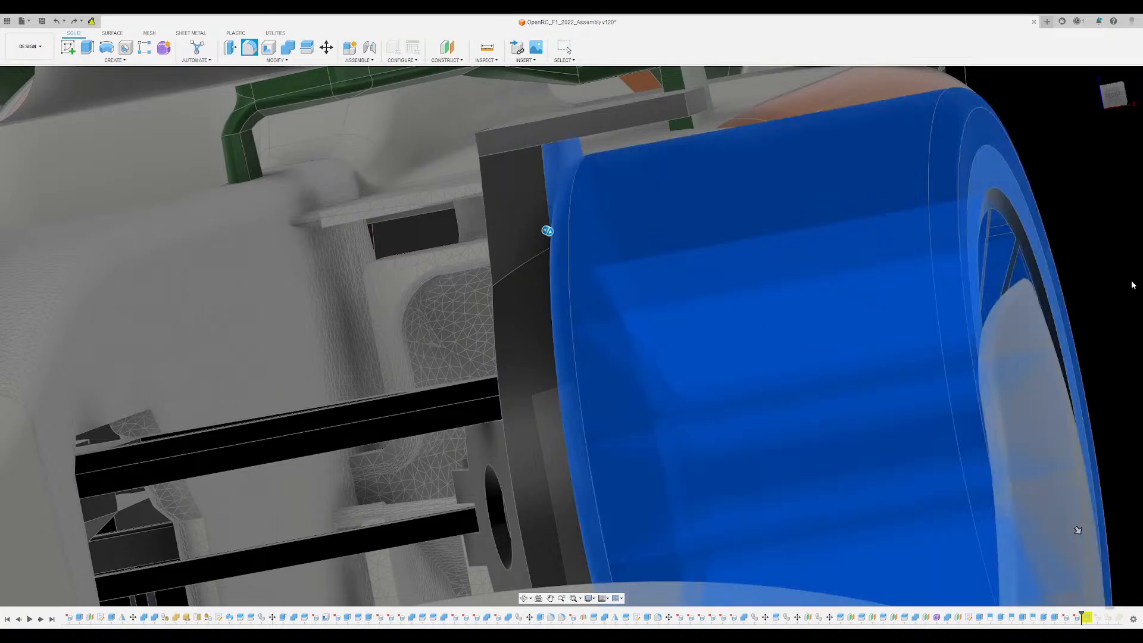
key(Escape)
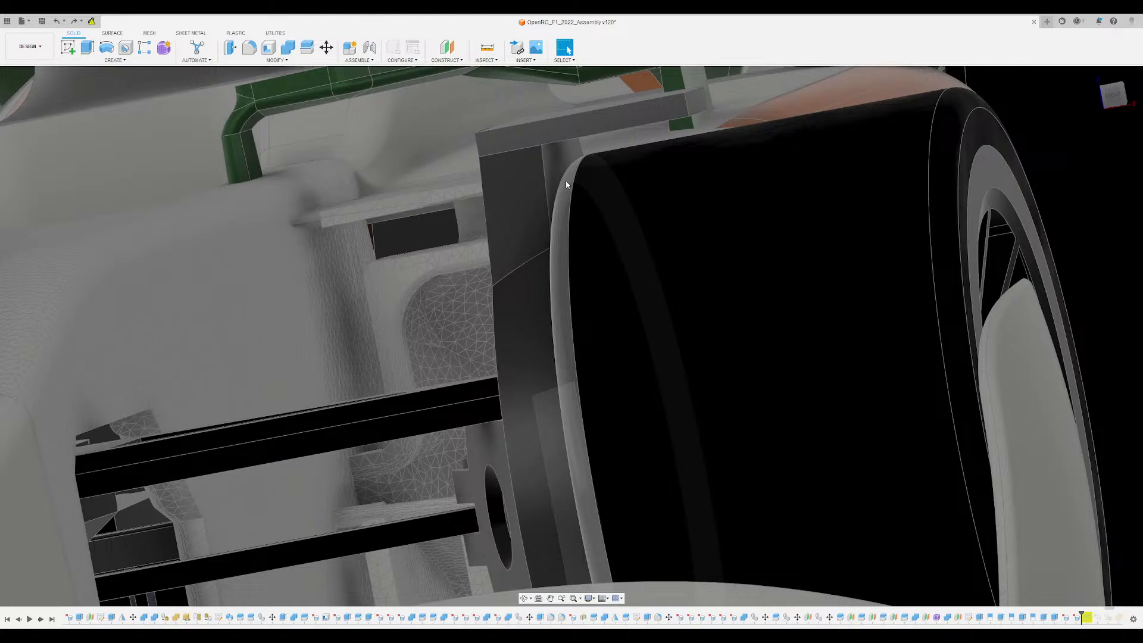
- Extrude the wheel-facing side of the disc and upright inward as a cut, with the distance set to 0.2
click(560, 158)
key(e)
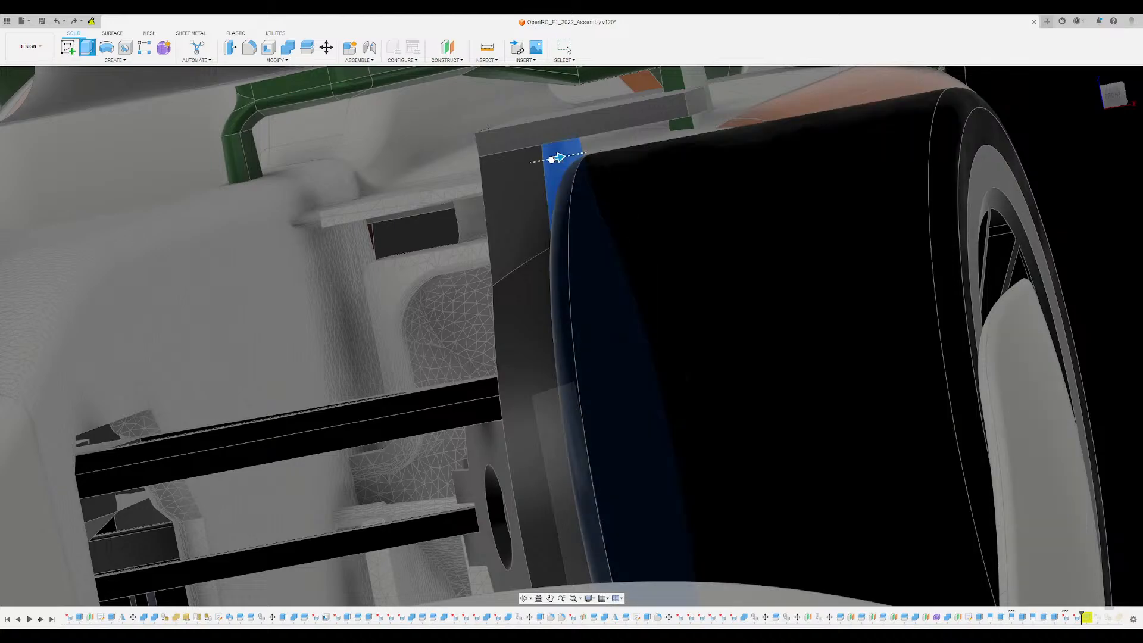
drag(548, 159, 546, 159)
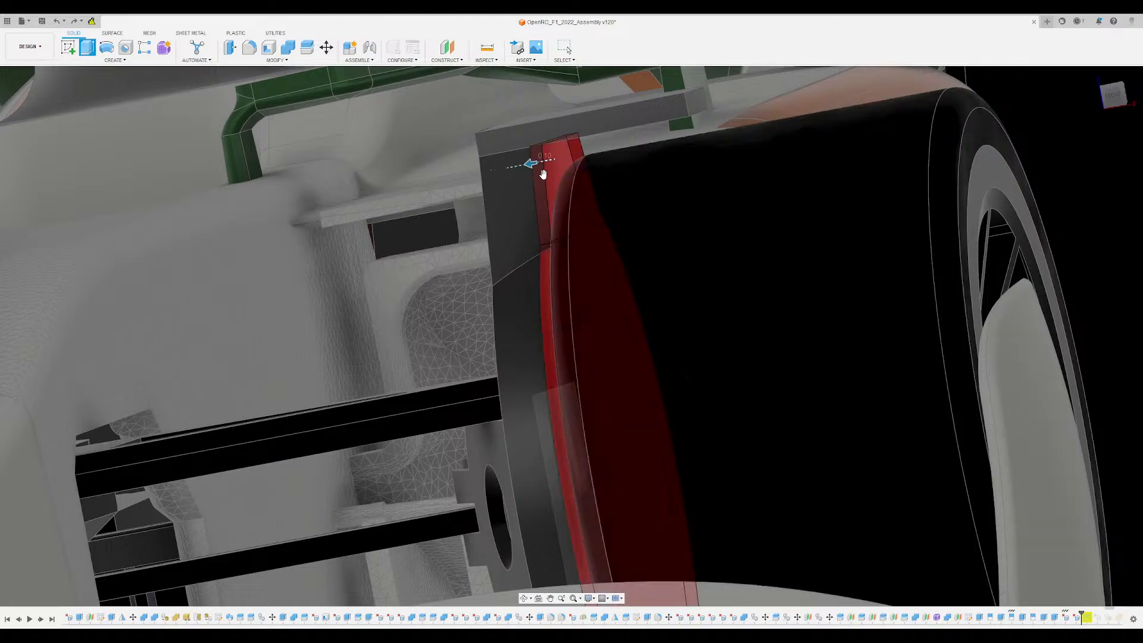
shift+middle_drag(543, 173, 527, 243)
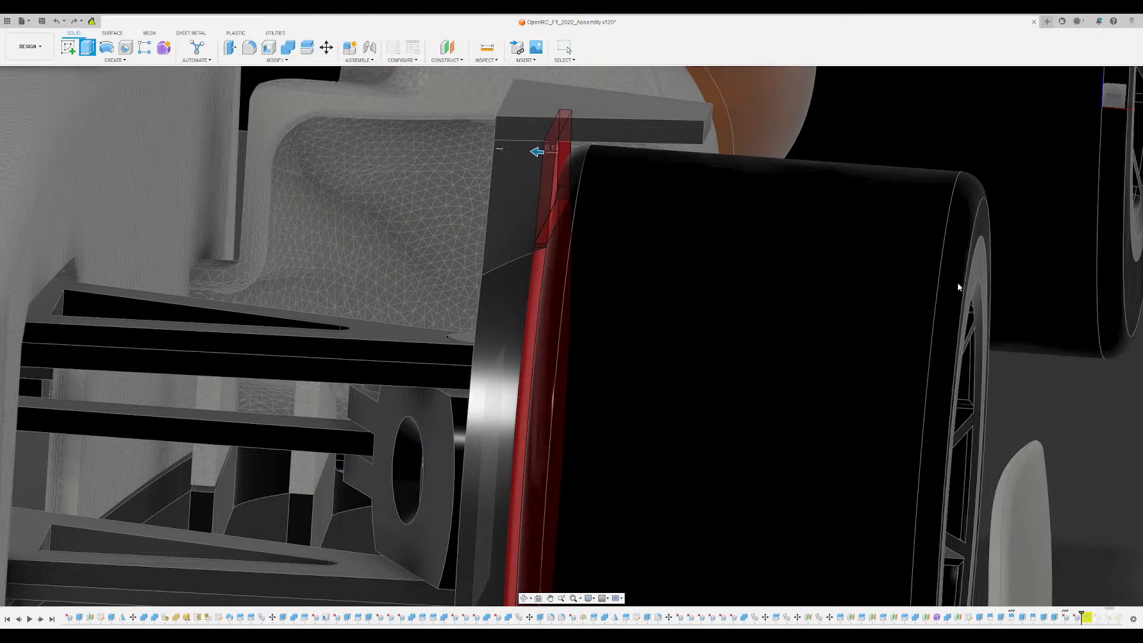
shift+middle_drag(683, 319, 757, 318)
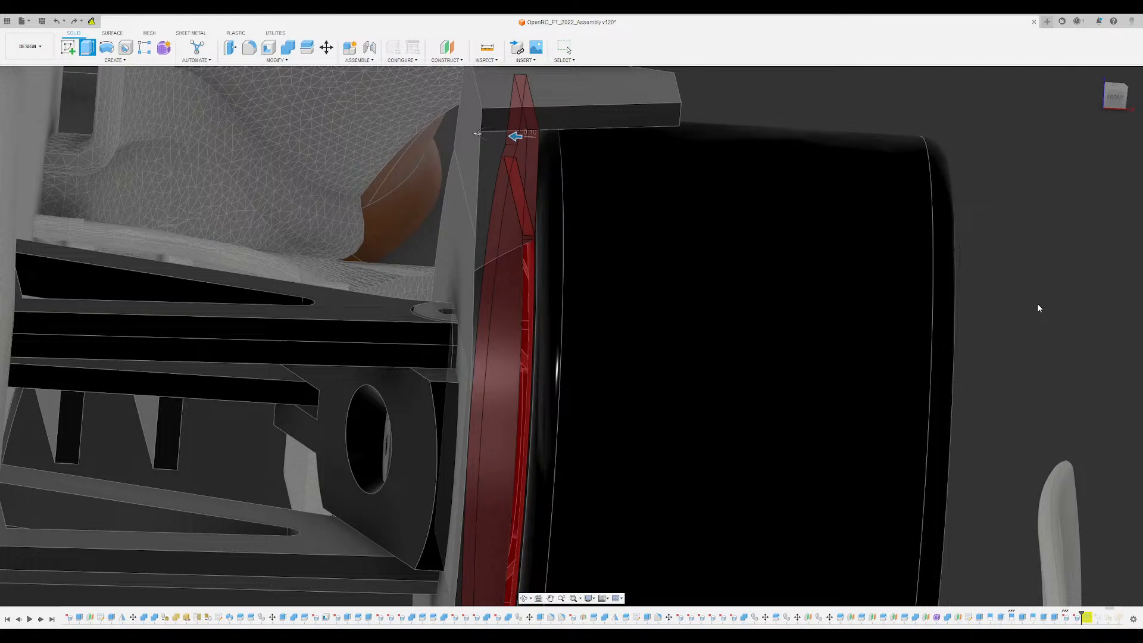
shift+middle_drag(1049, 270, 614, 187)
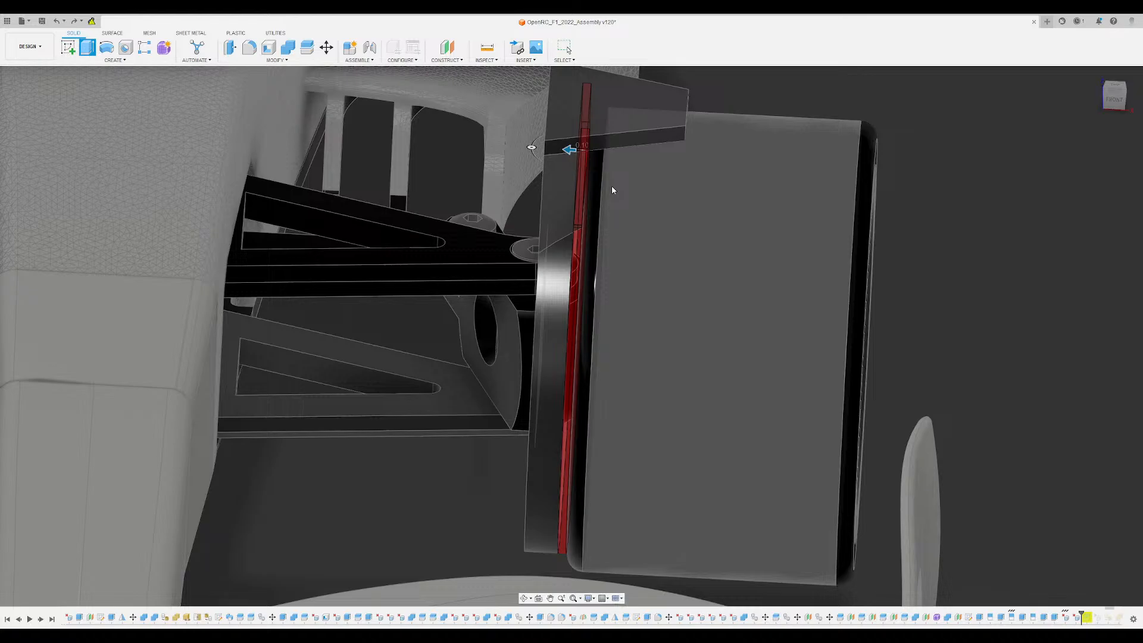
key(BackSpace)
text(2)
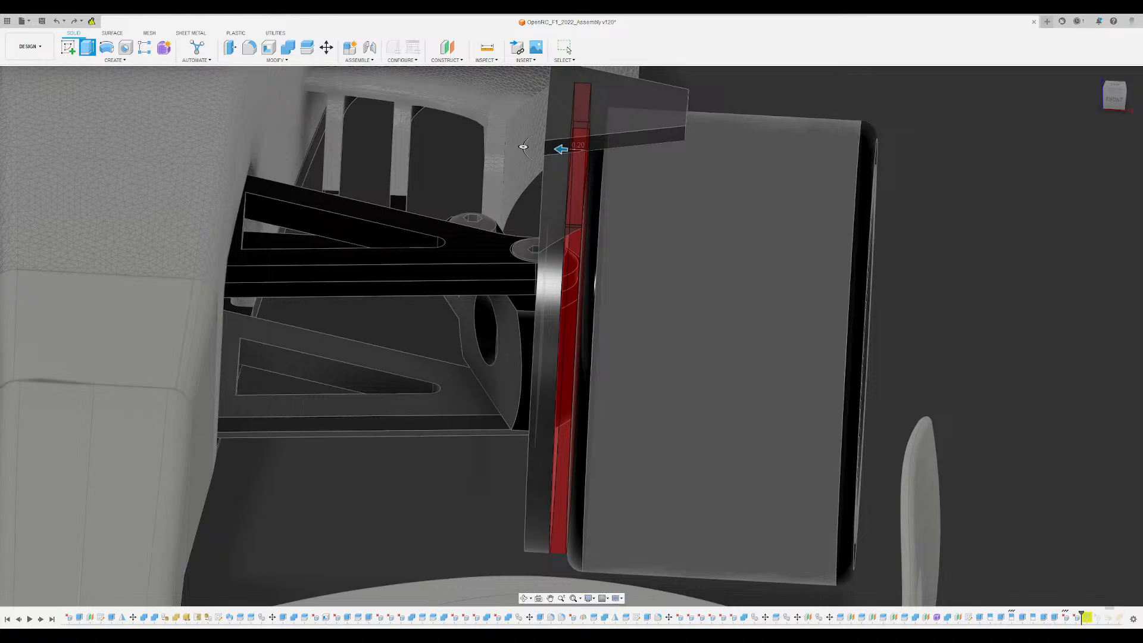
- Finish the inward cut and delete the leftover face between the bracket's upright and the tyre
key(Escape)
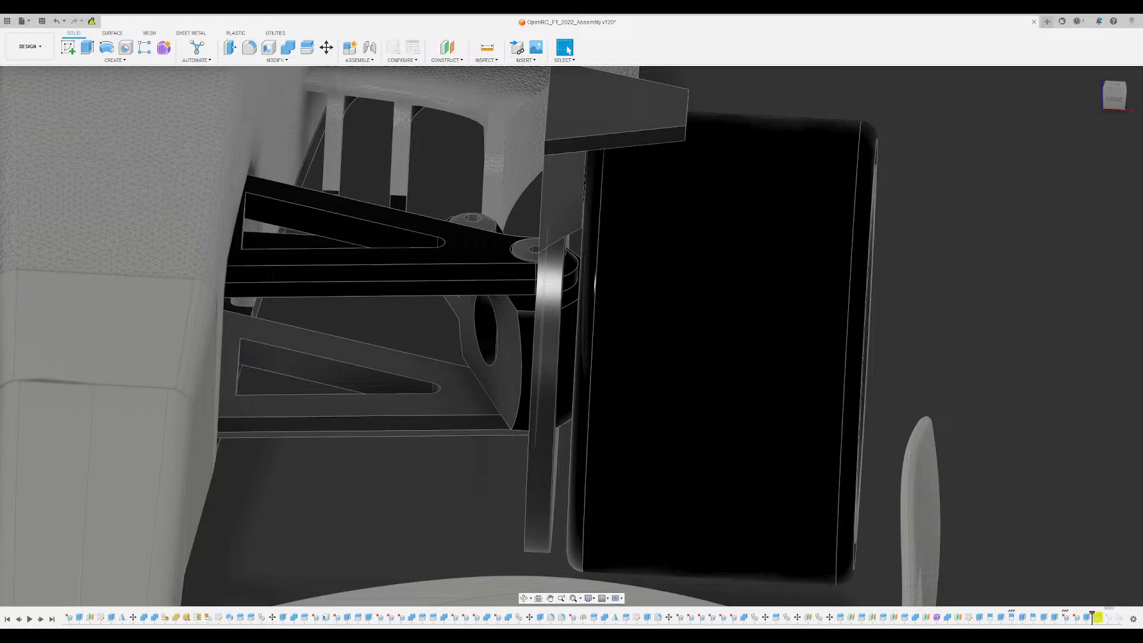
shift+middle_drag(407, 296, 501, 135)
scroll(501, 134, up, 2)
click(550, 130)
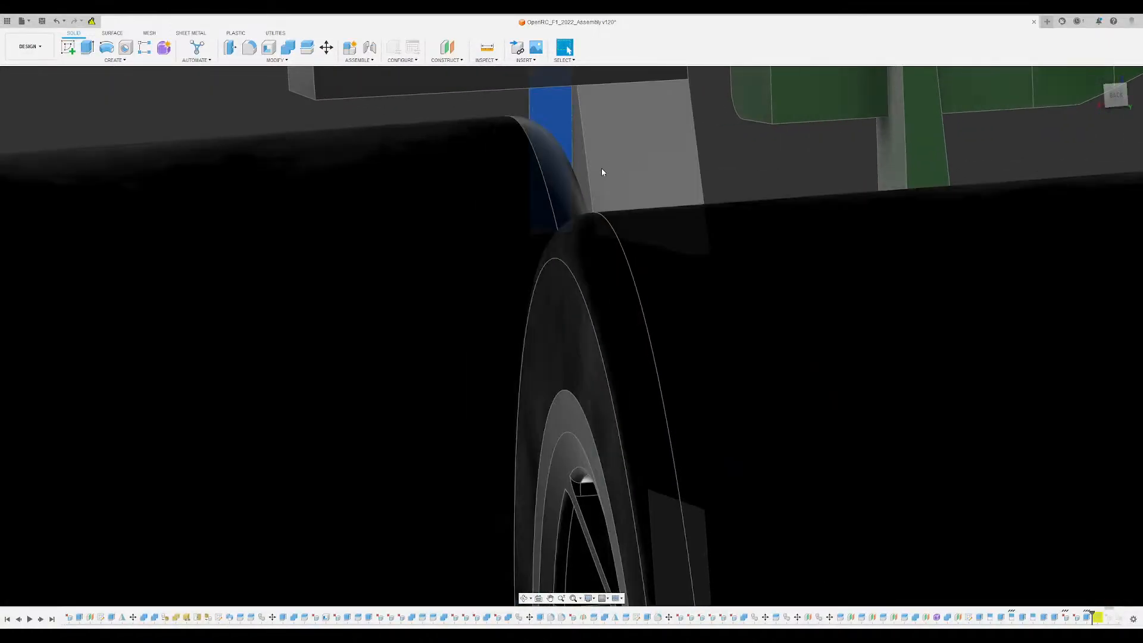
key(ctrl+z)
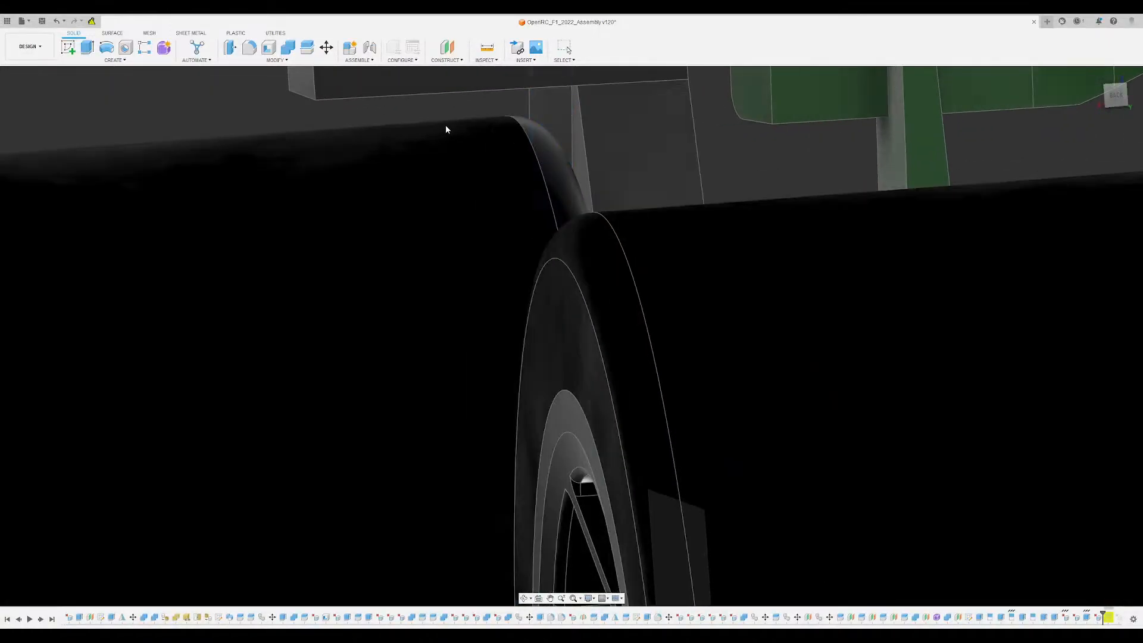
shift+middle_drag(447, 125, 539, 304)
scroll(532, 240, up, 4)
click(739, 450)
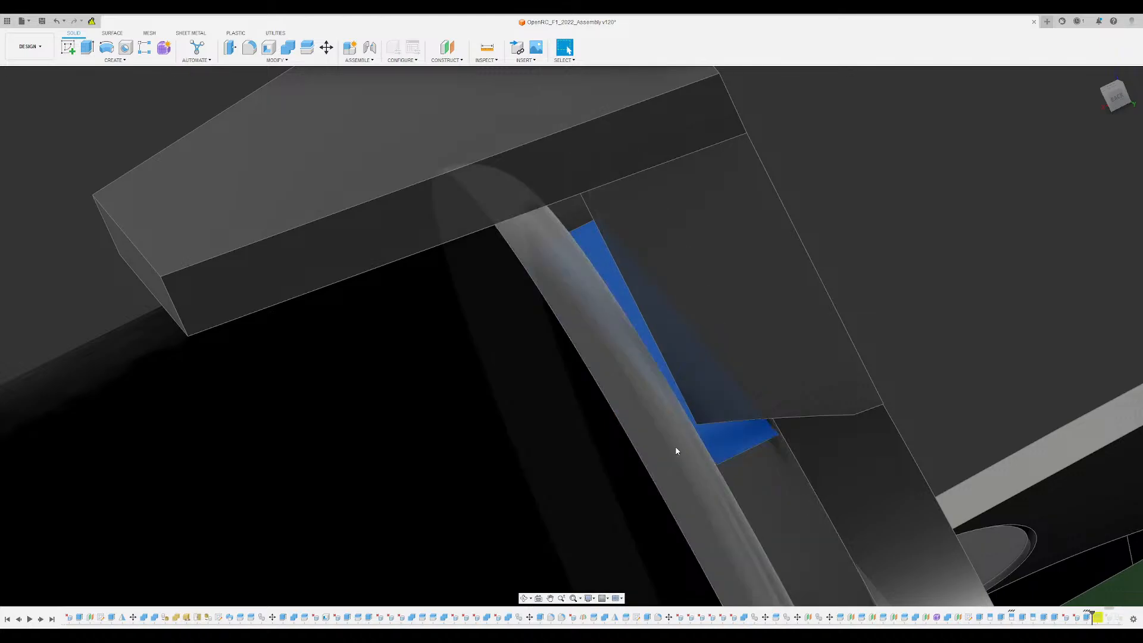
key(Escape)
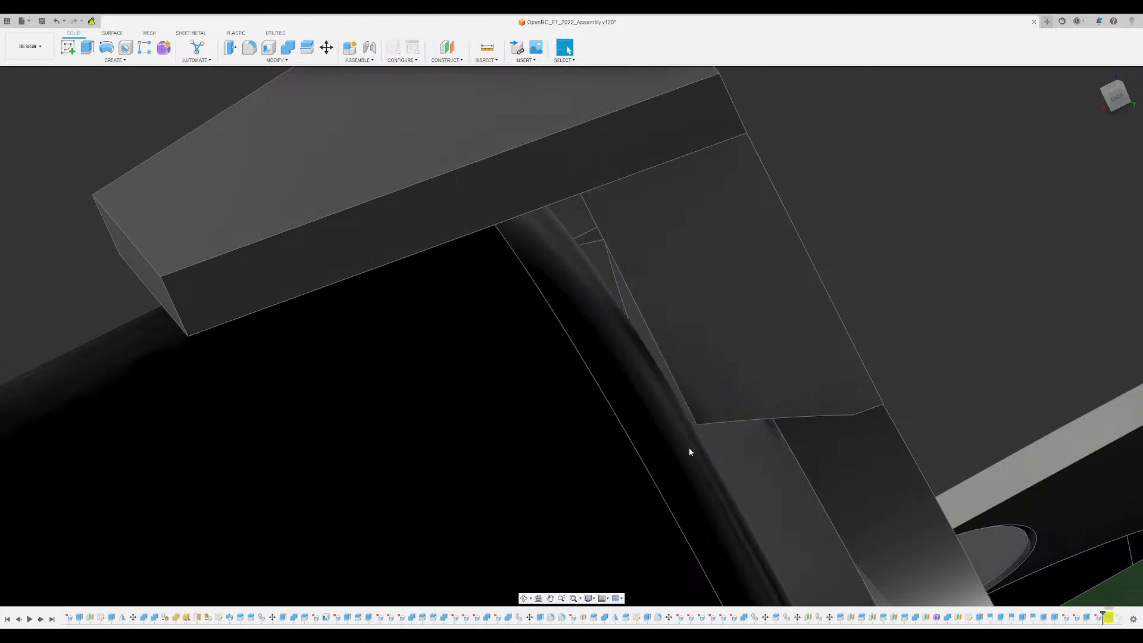
- Delete the small triangular face and the remaining leftover strip beside the upright under the plate
shift+middle_drag(689, 448, 668, 414)
scroll(607, 271, up, 3)
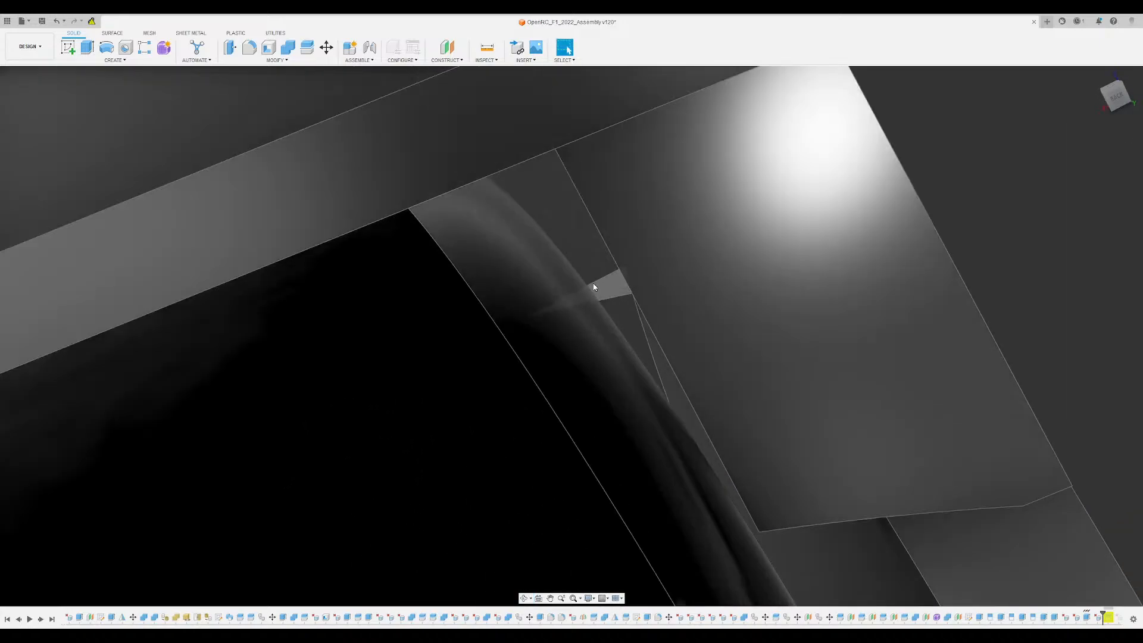
click(594, 285)
key(Delete)
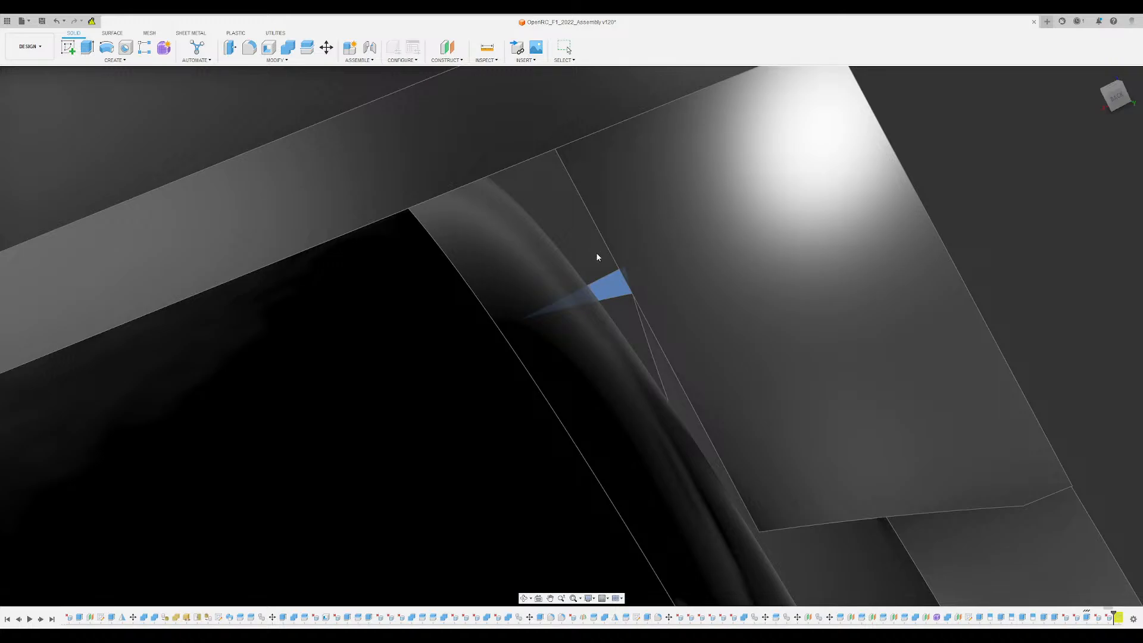
click(580, 244)
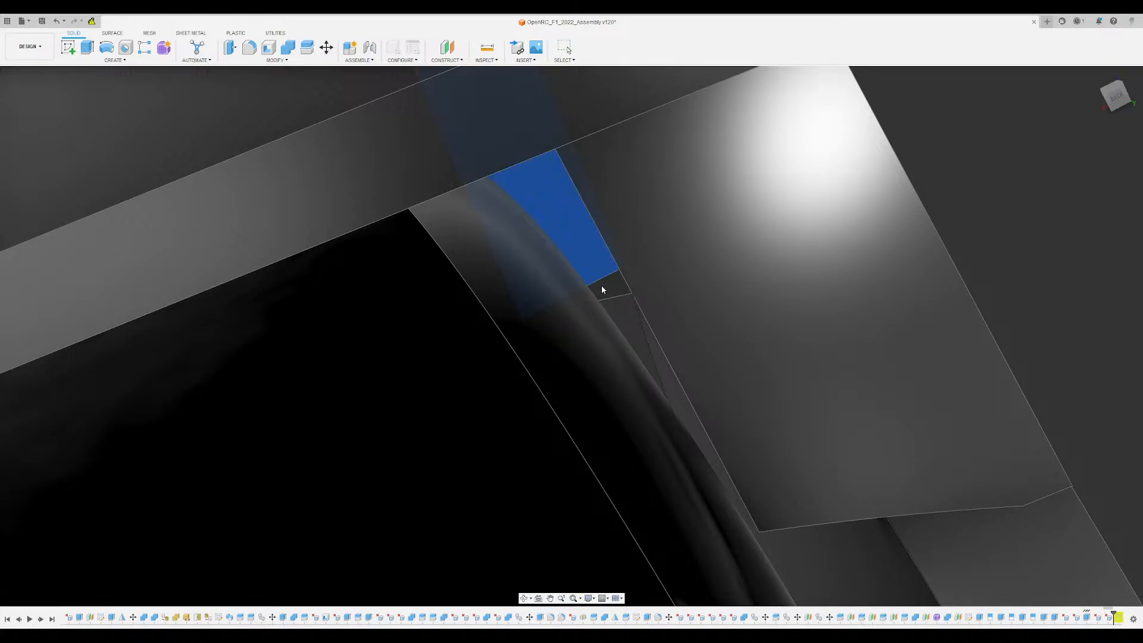
scroll(595, 280, down, 3)
shift+middle_drag(595, 280, 762, 267)
scroll(695, 259, down, 2)
scroll(522, 246, up, 3)
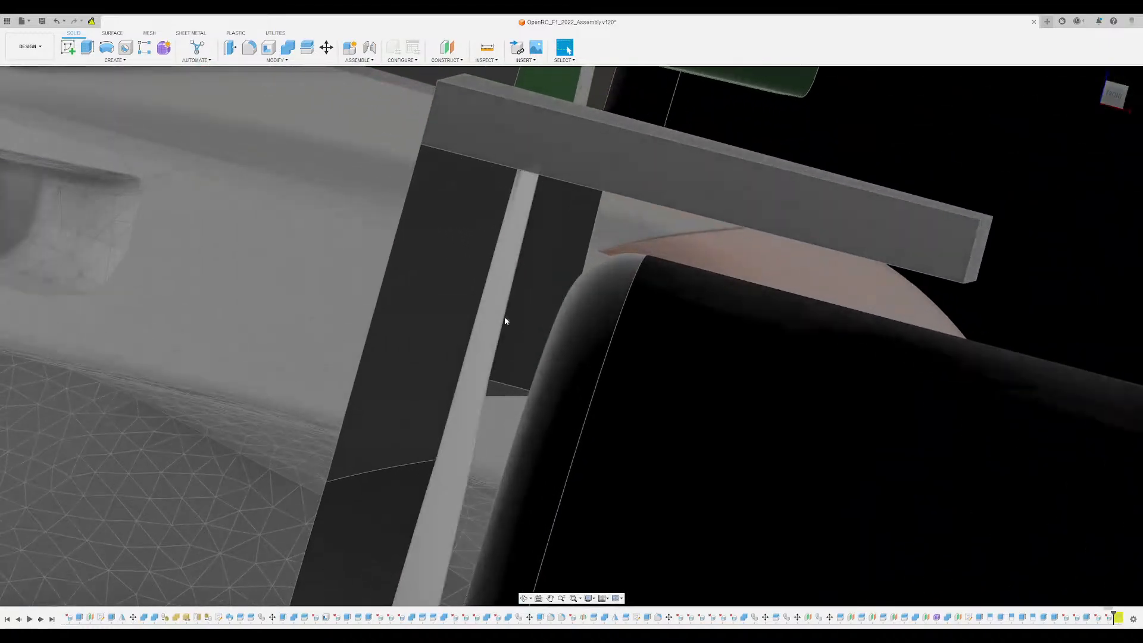
click(506, 322)
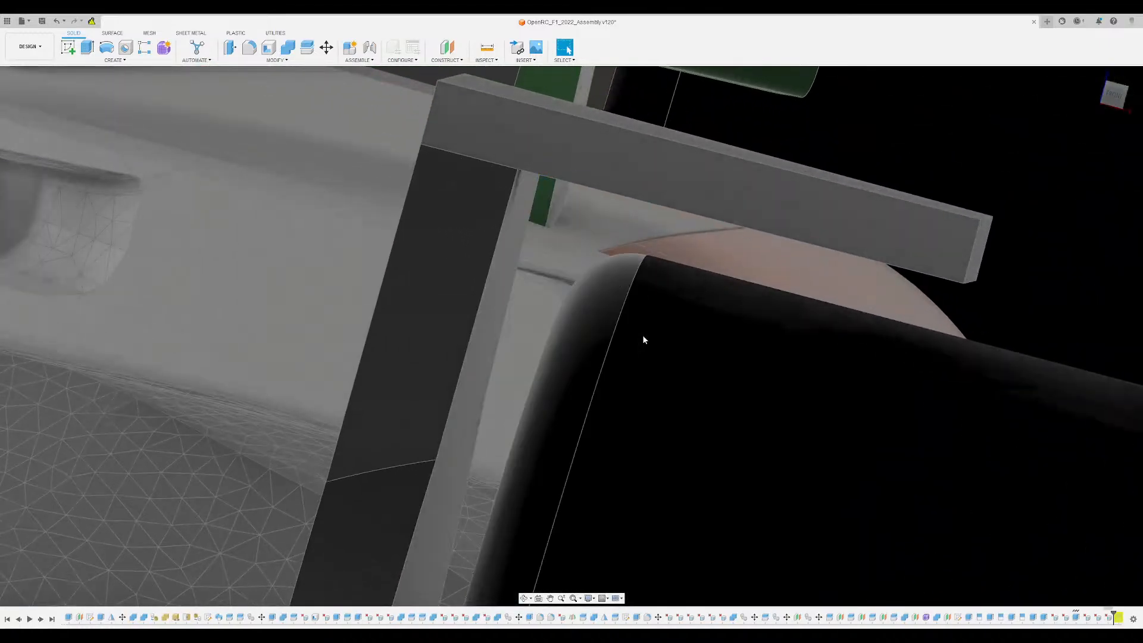
- Fillet the inner edge where the plate meets the upright with a large radius
scroll(593, 320, down, 3)
shift+middle_drag(593, 319, 582, 265)
scroll(536, 273, down, 5)
scroll(548, 230, up, 5)
click(582, 254)
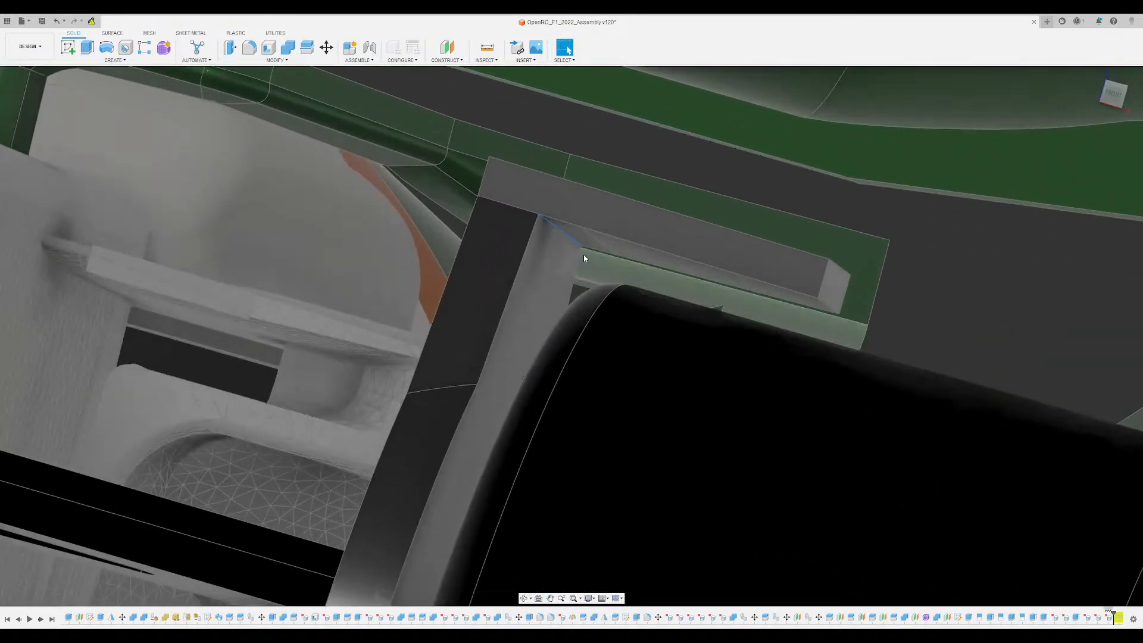
key(f)
scroll(547, 226, up, 2)
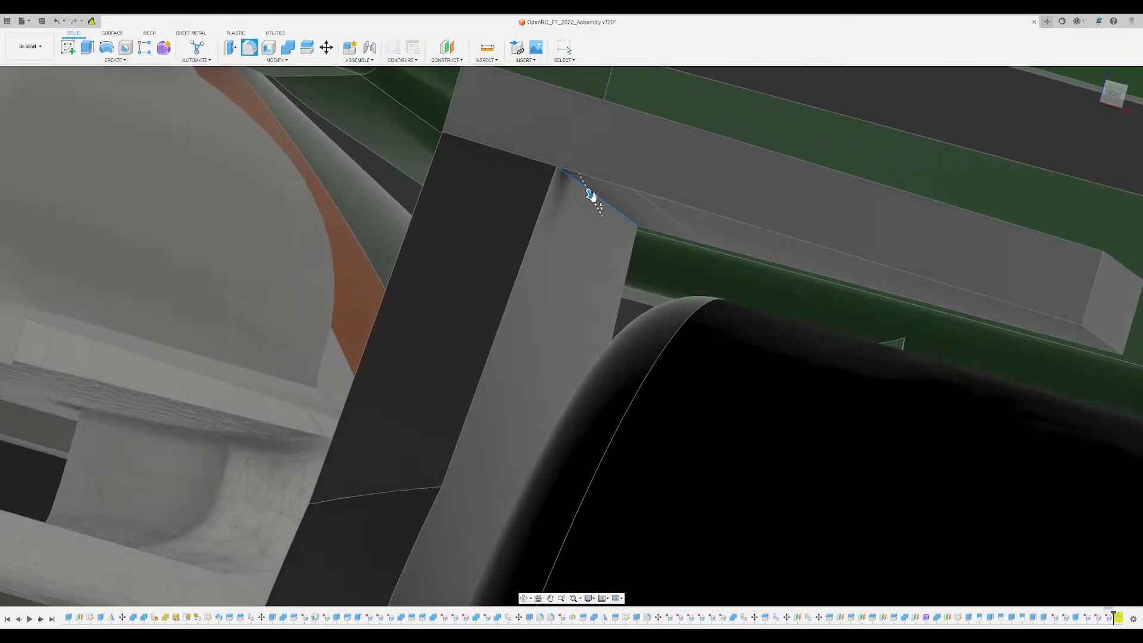
drag(592, 195, 623, 250)
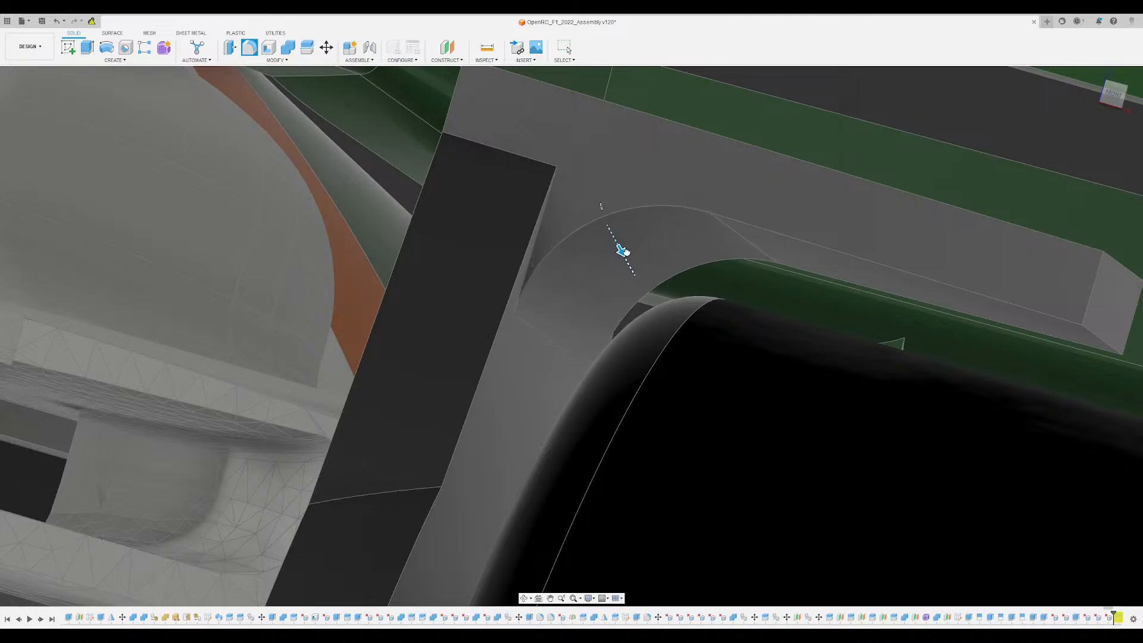
shift+middle_drag(623, 251, 640, 274)
- Check the inner fillet's clearance to the tyre in the front view and accept the fillet
scroll(562, 262, down, 3)
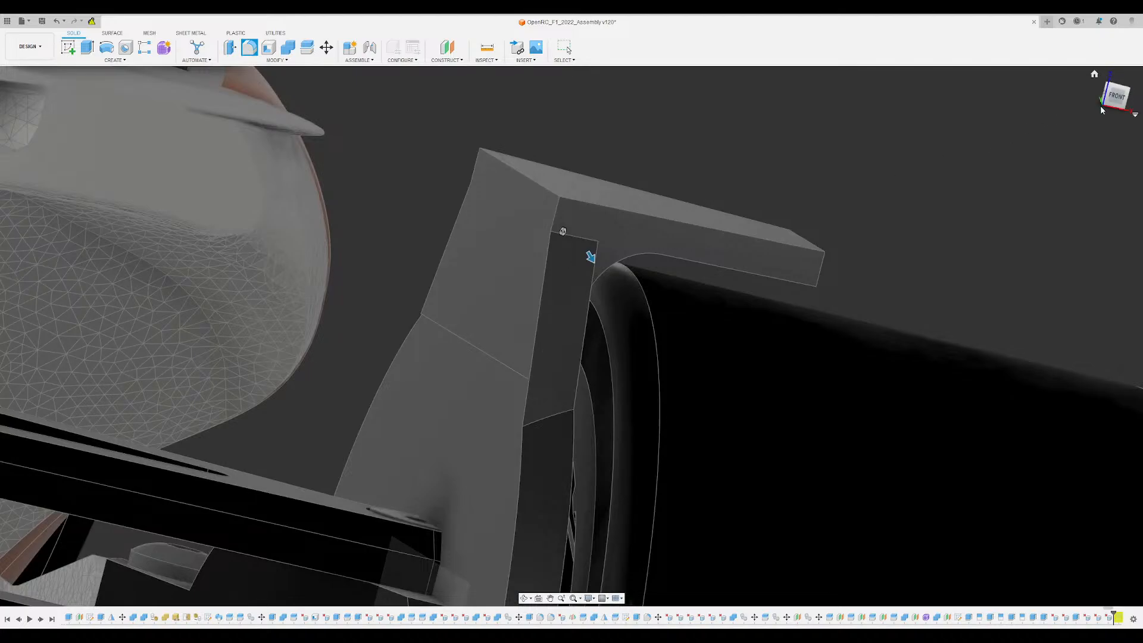
click(1117, 96)
middle_drag(501, 170, 741, 244)
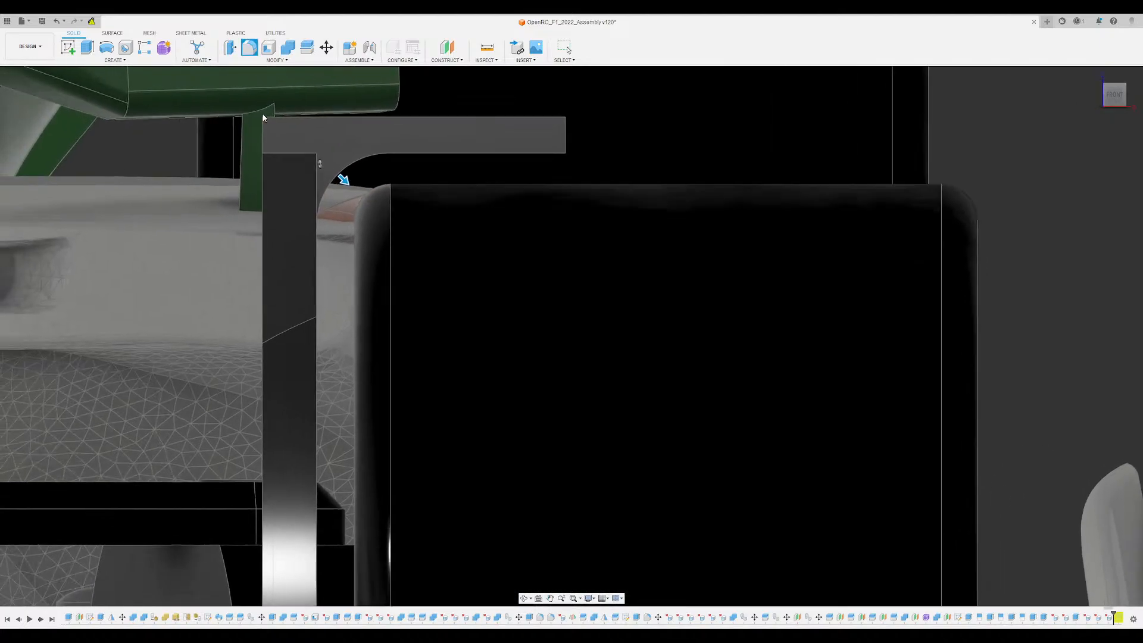
scroll(268, 122, up, 3)
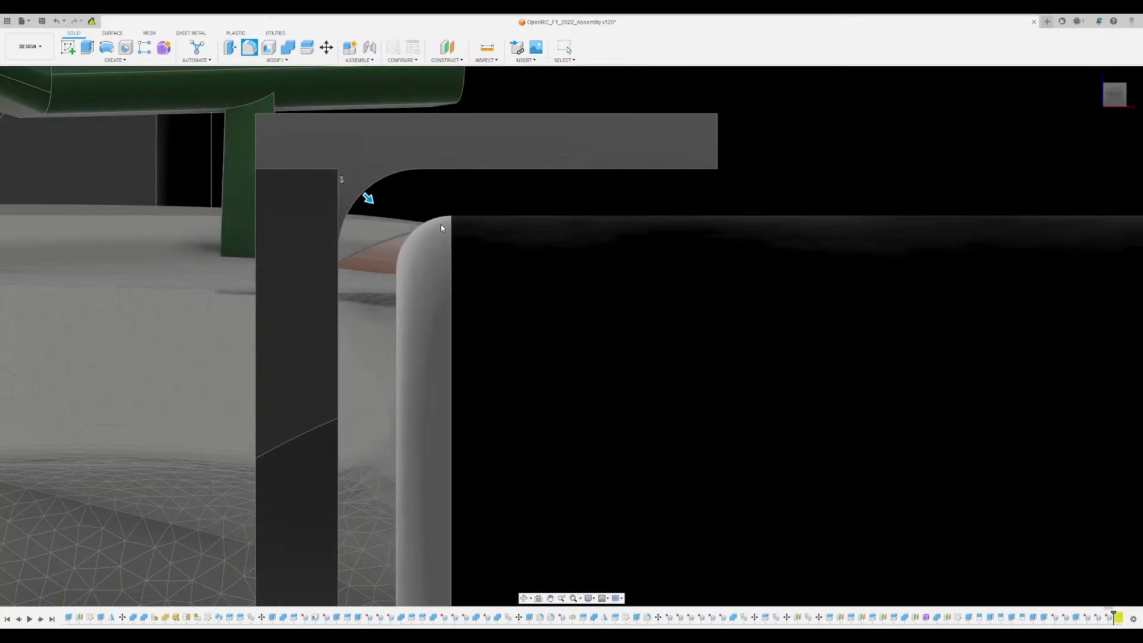
scroll(368, 197, down, 3)
shift+middle_drag(405, 216, 497, 262)
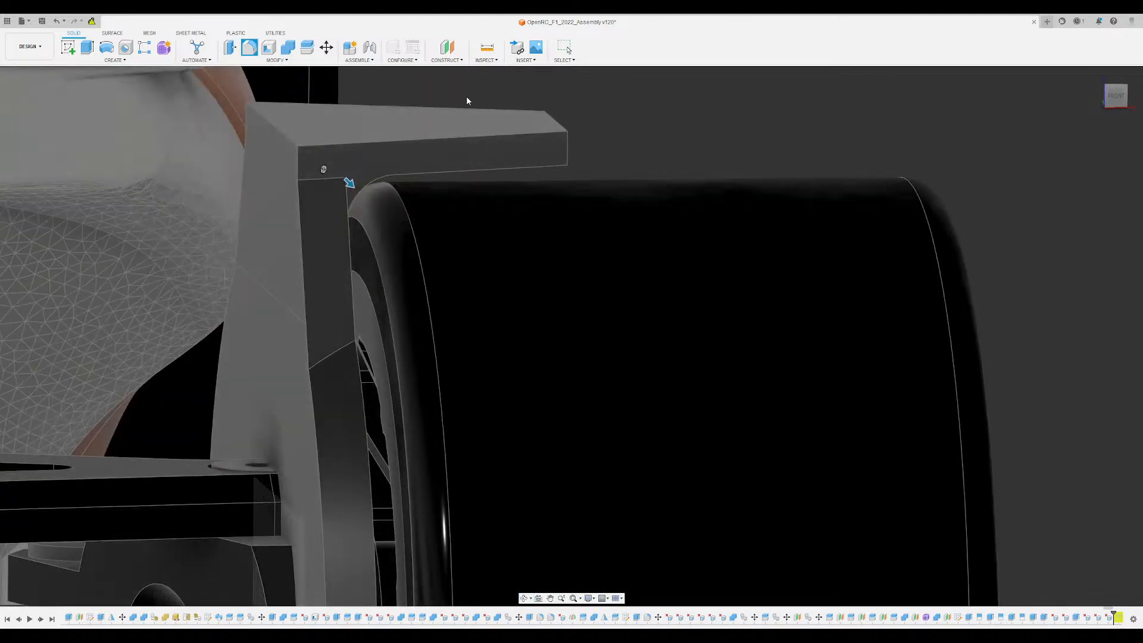
key(Escape)
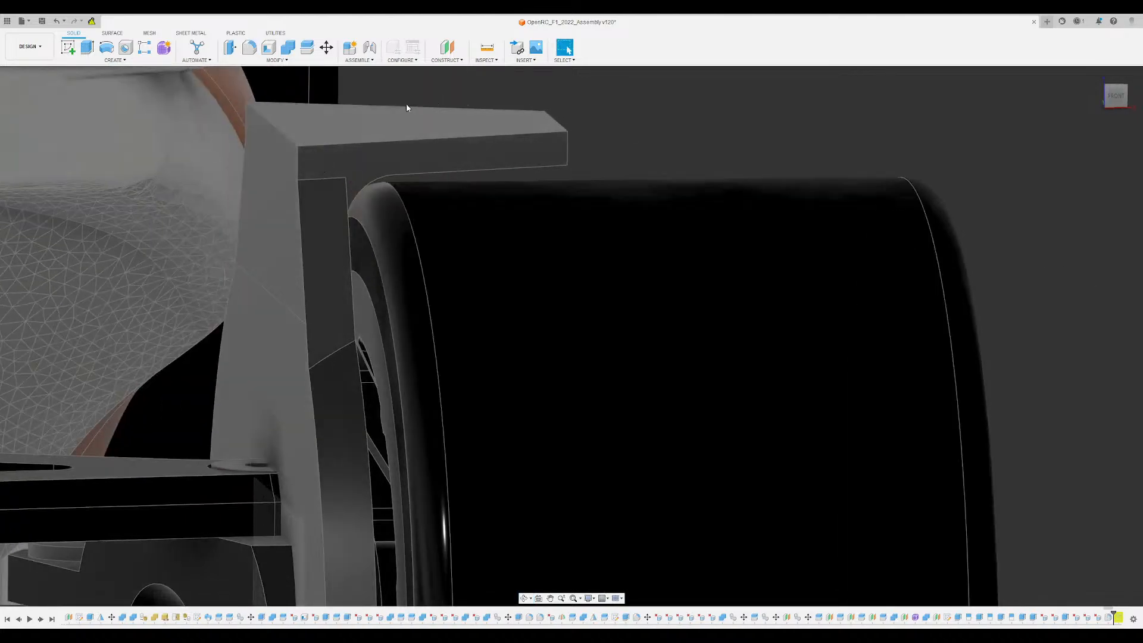
- Fillet the outer edge of the bracket's bend with a large radius, following the inner curve
key(f)
click(287, 137)
drag(288, 138, 323, 171)
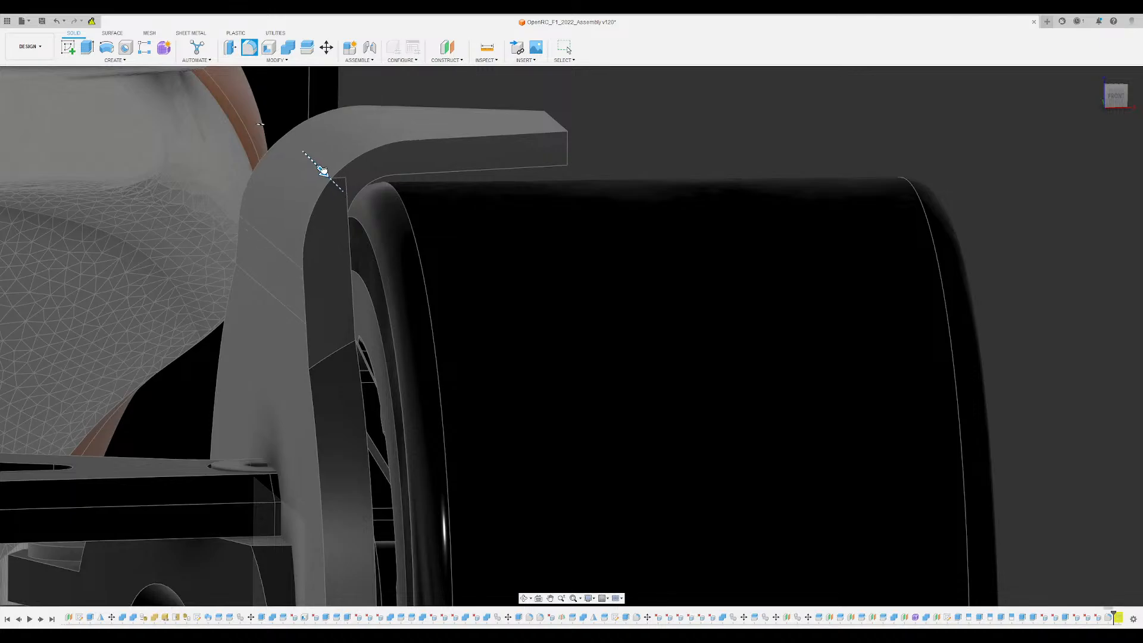
scroll(656, 193, down, 3)
shift+middle_drag(655, 193, 626, 173)
shift+middle_drag(427, 147, 453, 250)
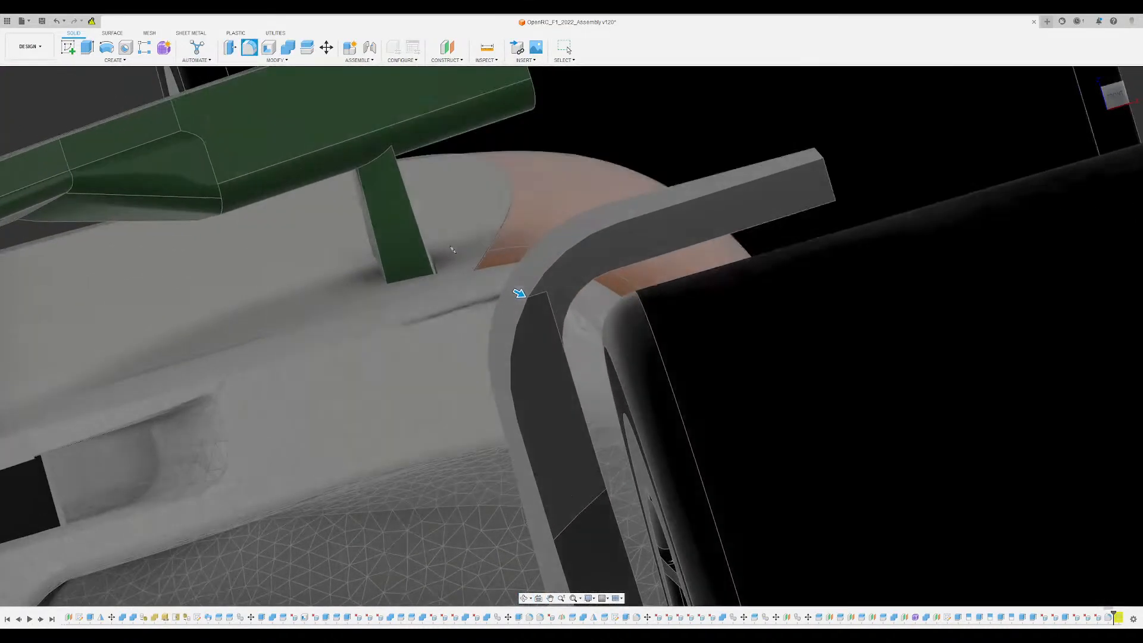
click(913, 200)
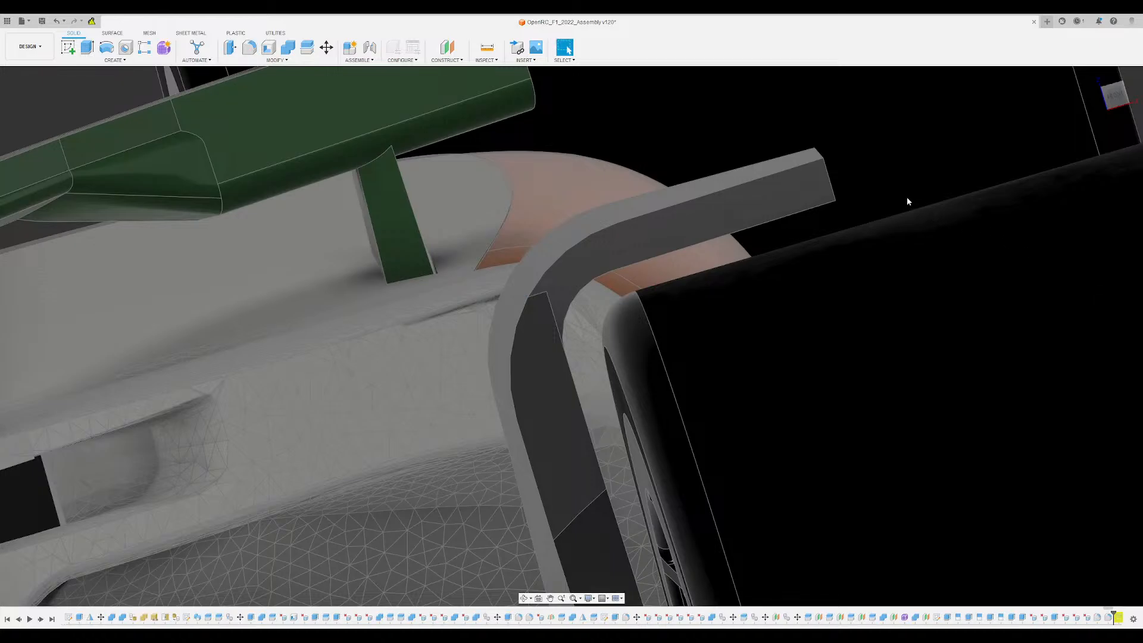
- Fillet the two short corner edges at the plate's free end
scroll(748, 209, down, 3)
shift+middle_drag(748, 209, 815, 182)
scroll(810, 207, up, 3)
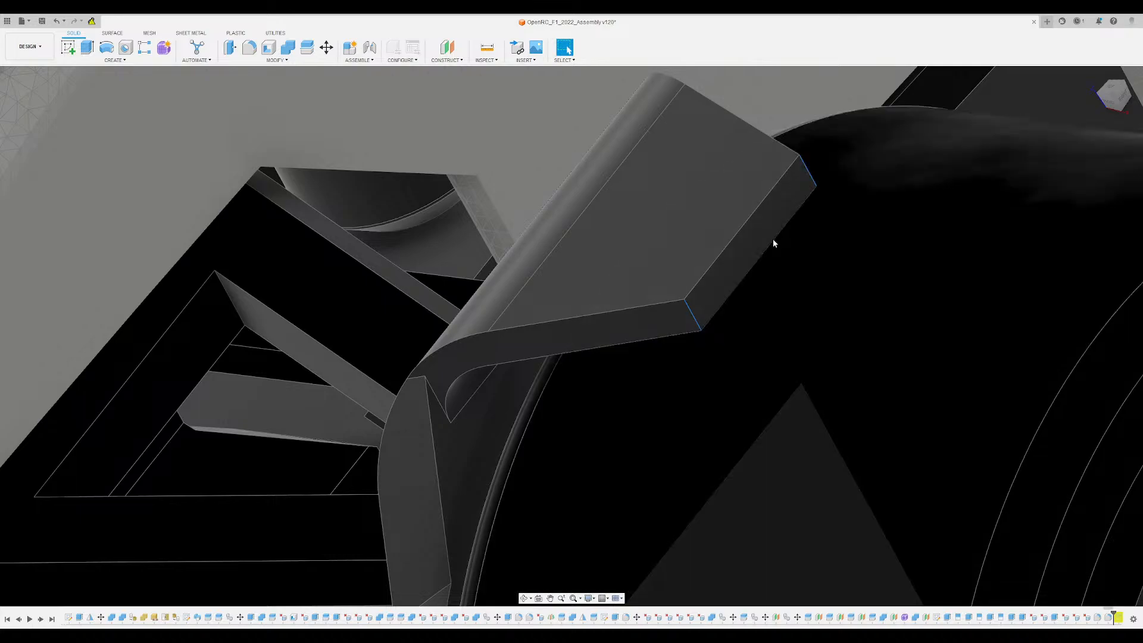
key(f)
mouse_move(820, 181)
mouse_down()
mouse_move(787, 188)
mouse_move(807, 183)
mouse_up()
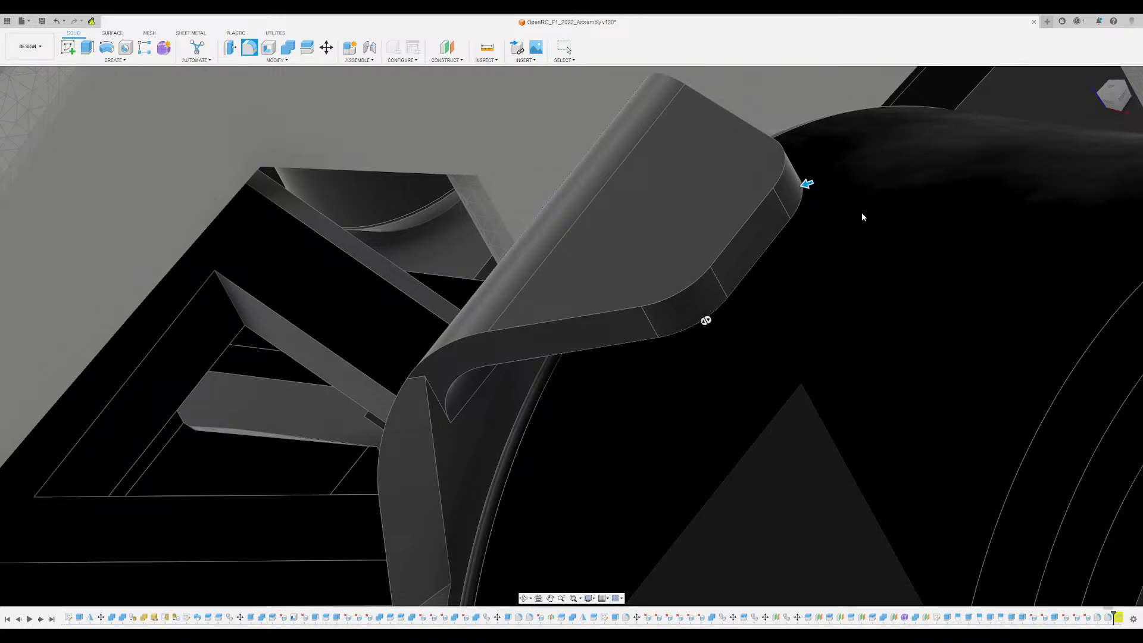
key(Return)
- Examine the rounded bracket from above and from the front, comparing its shape and tyre clearance with the whole car
scroll(839, 209, down, 5)
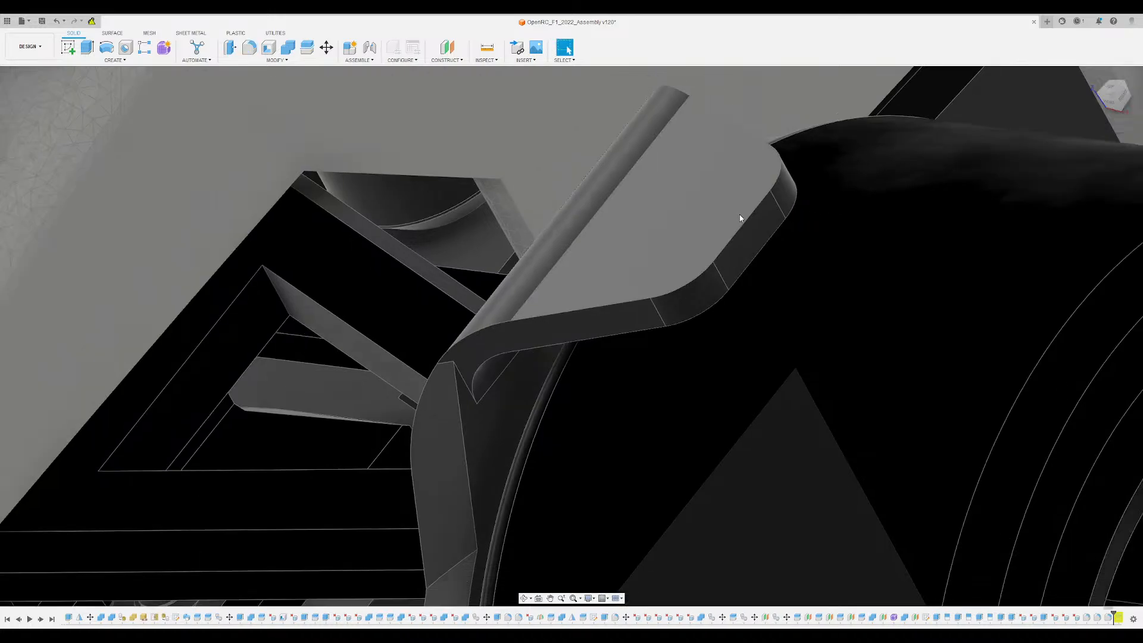
shift+middle_drag(696, 226, 767, 387)
scroll(723, 229, down, 7)
shift+middle_drag(841, 331, 803, 306)
scroll(796, 267, up, 5)
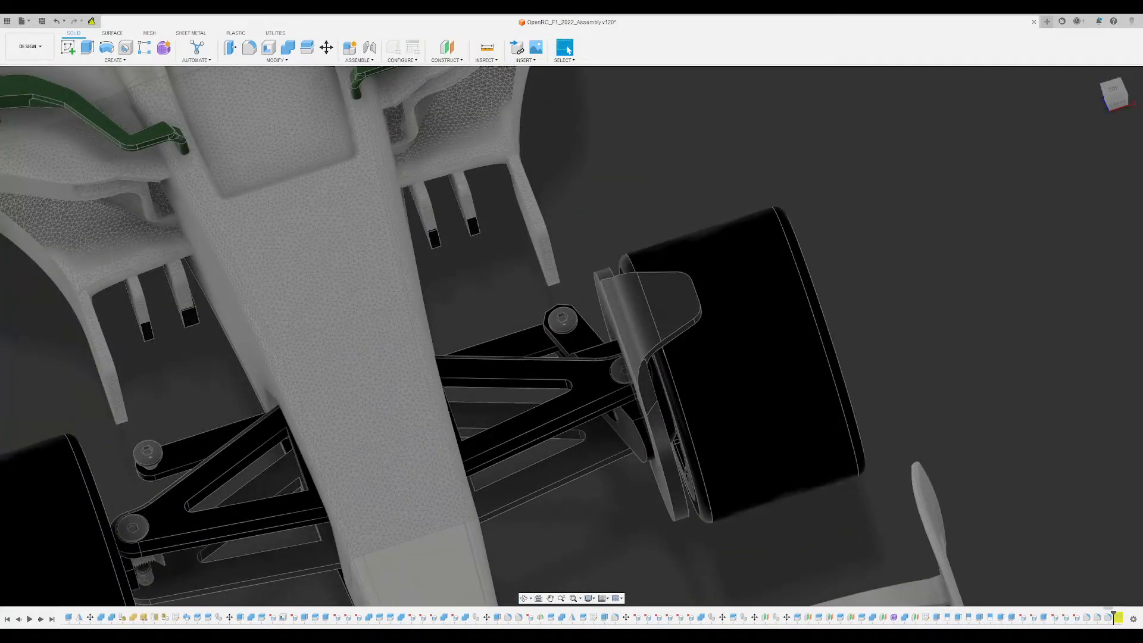
shift+middle_drag(831, 352, 837, 291)
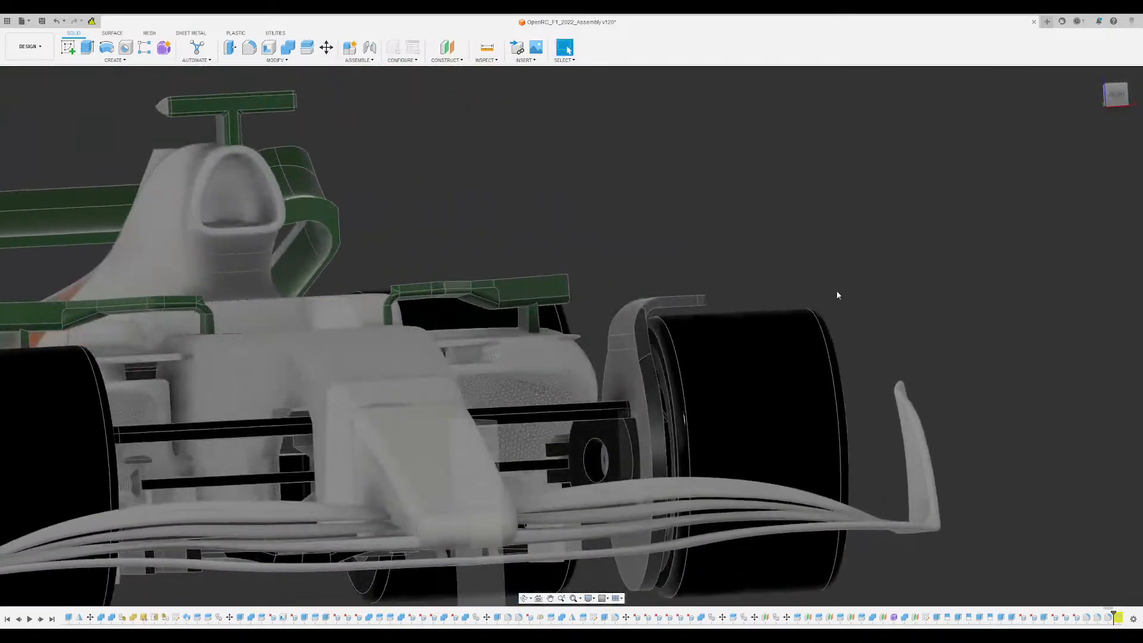
scroll(715, 279, up, 5)
shift+middle_drag(715, 279, 721, 231)
scroll(705, 283, down, 4)
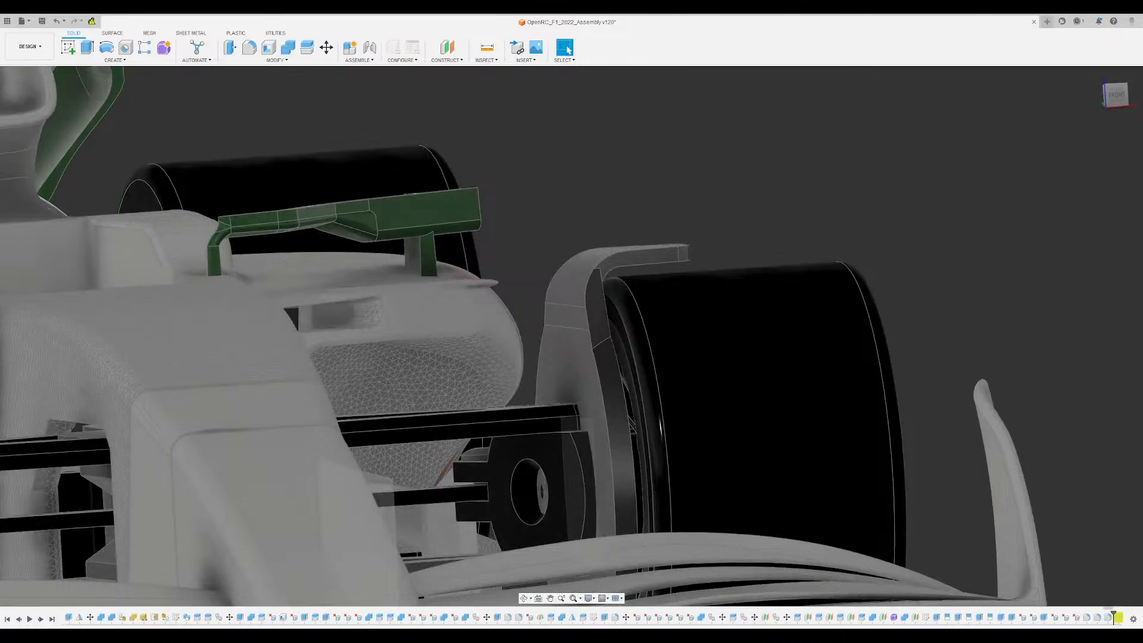
mouse_move(703, 224)
shift+middle_down()
mouse_move(672, 224)
mouse_move(731, 223)
mouse_move(722, 233)
shift+middle_up()
scroll(697, 224, down, 4)
scroll(721, 234, down, 4)
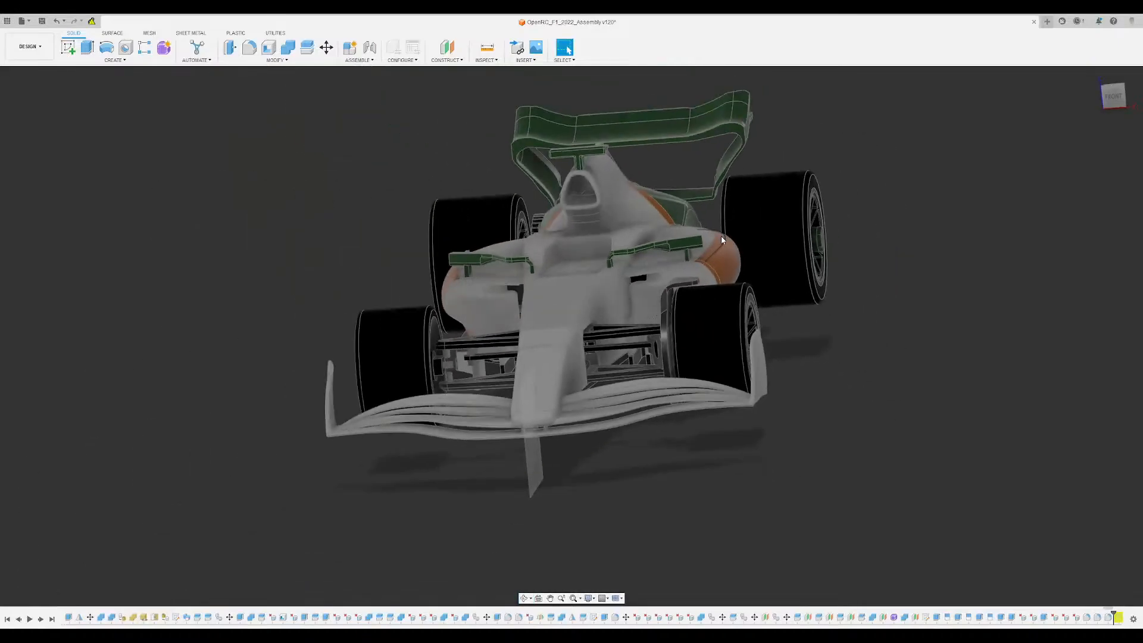
scroll(723, 244, up, 5)
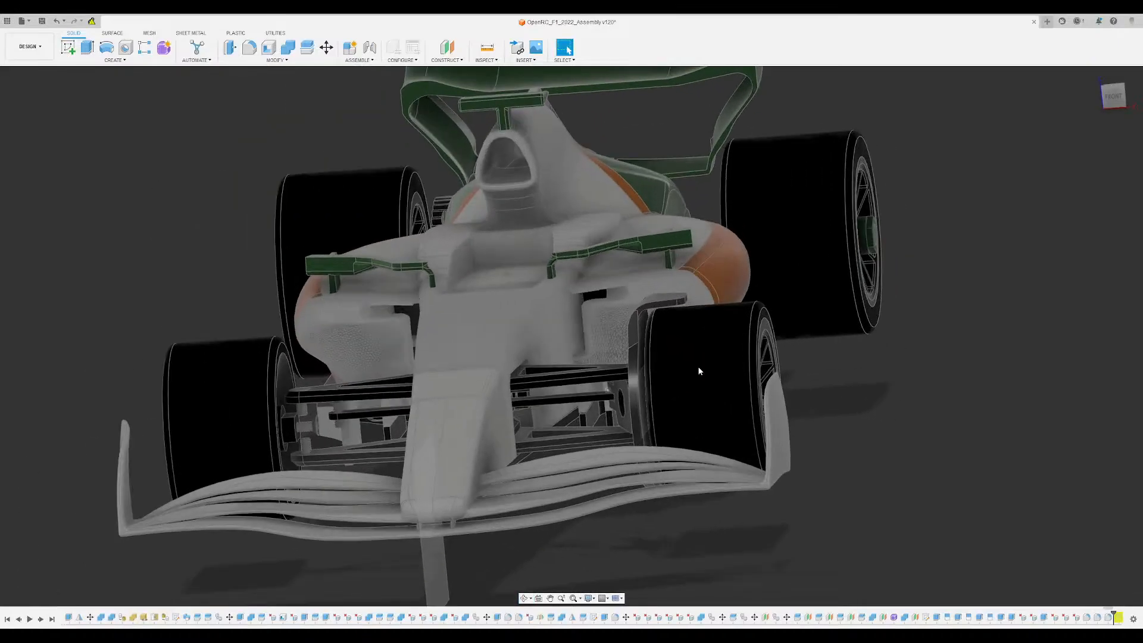
scroll(805, 314, up, 3)
shift+middle_drag(805, 314, 862, 326)
scroll(948, 290, down, 5)
key(Escape)
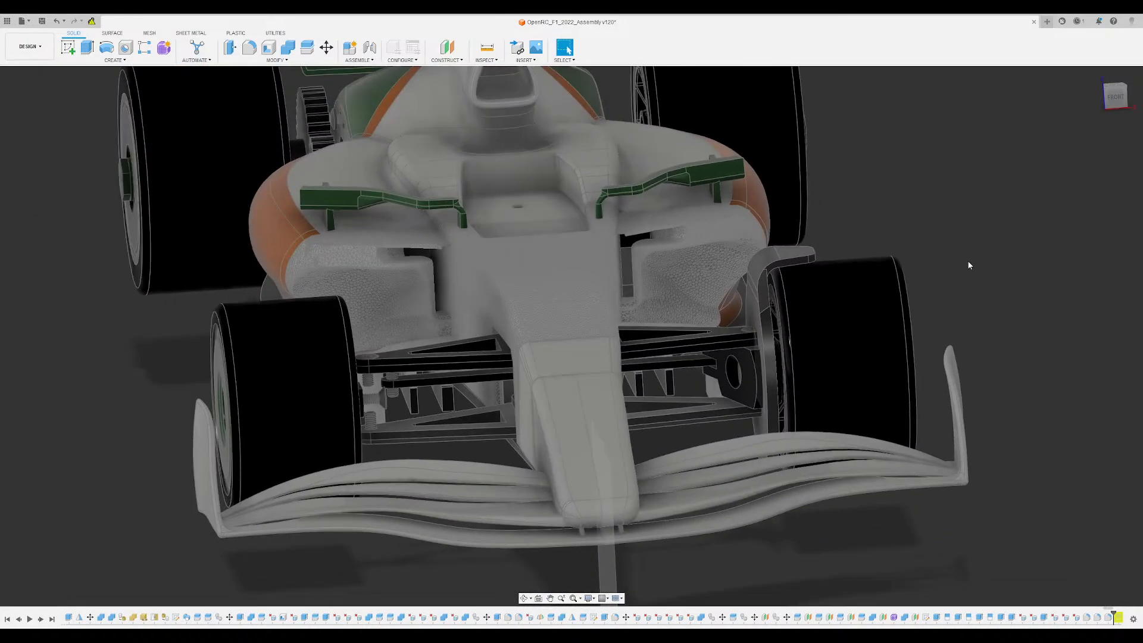
- Fillet the two edges where the bracket's sloping sides meet the disc's curved rim
scroll(786, 217, up, 8)
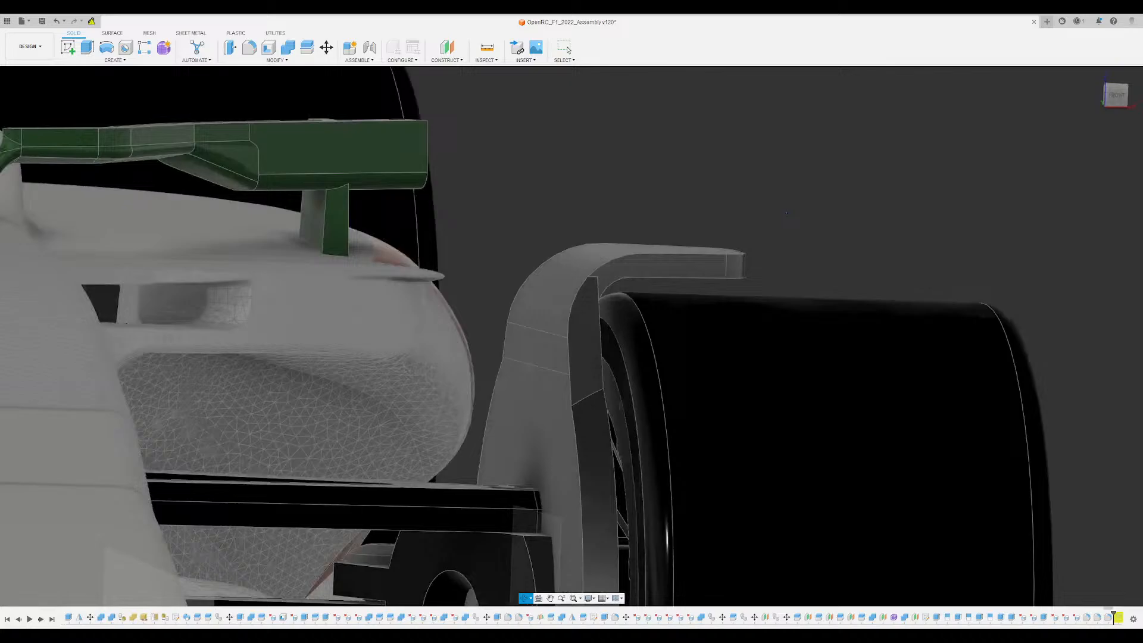
shift+middle_drag(786, 213, 526, 375)
scroll(587, 277, up, 5)
click(503, 370)
scroll(780, 228, down, 3)
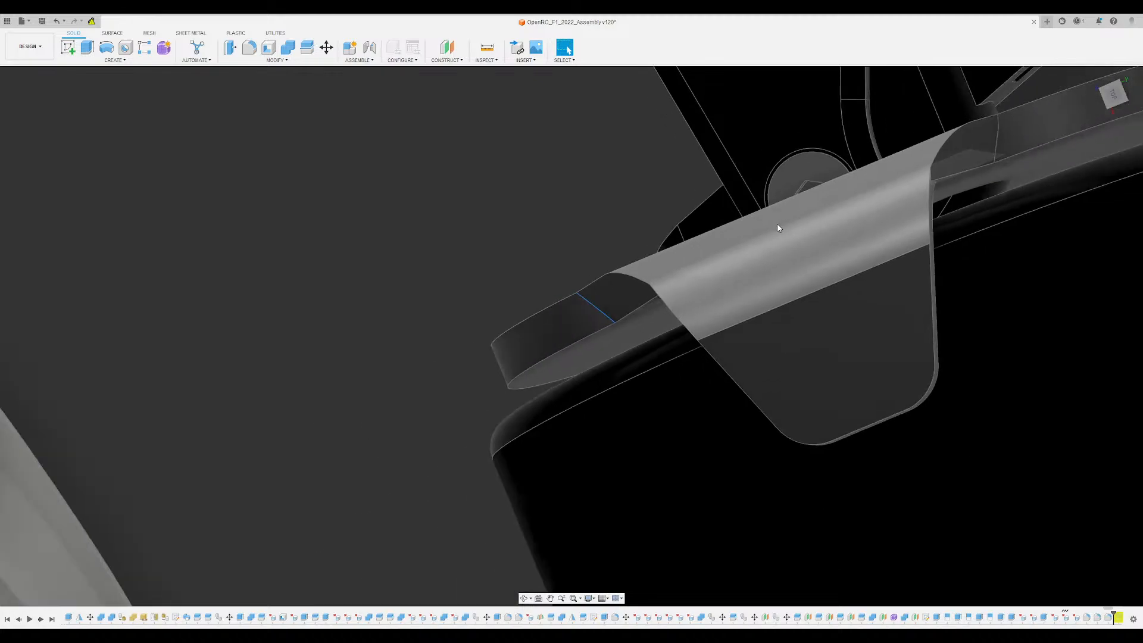
mouse_move(844, 196)
middle_down()
mouse_move(704, 256)
mouse_move(824, 161)
middle_up()
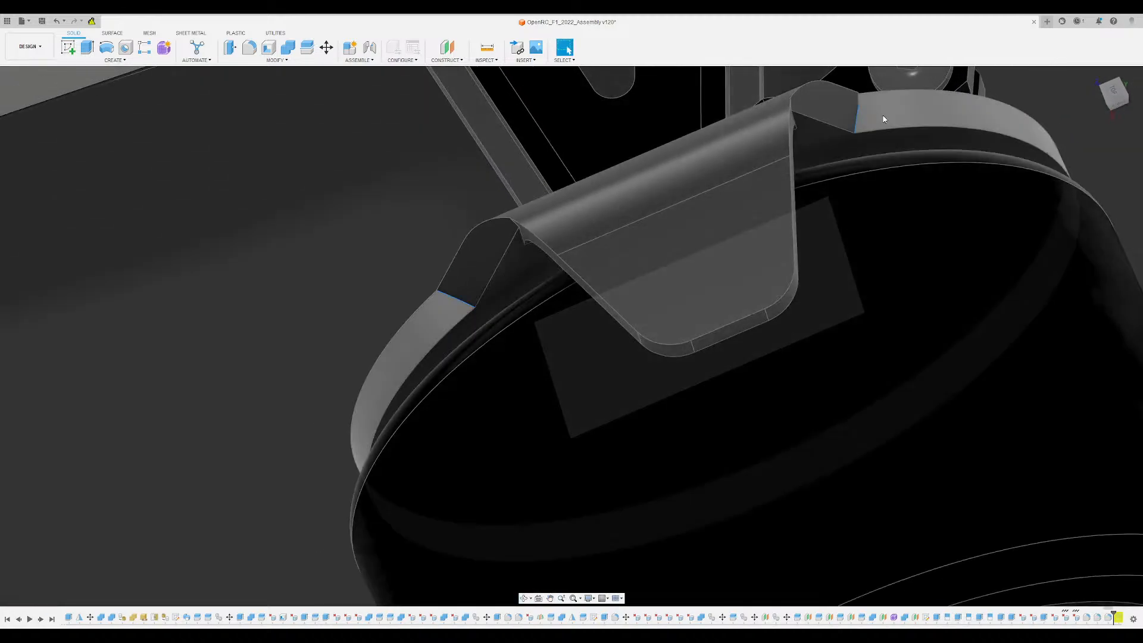
key(f)
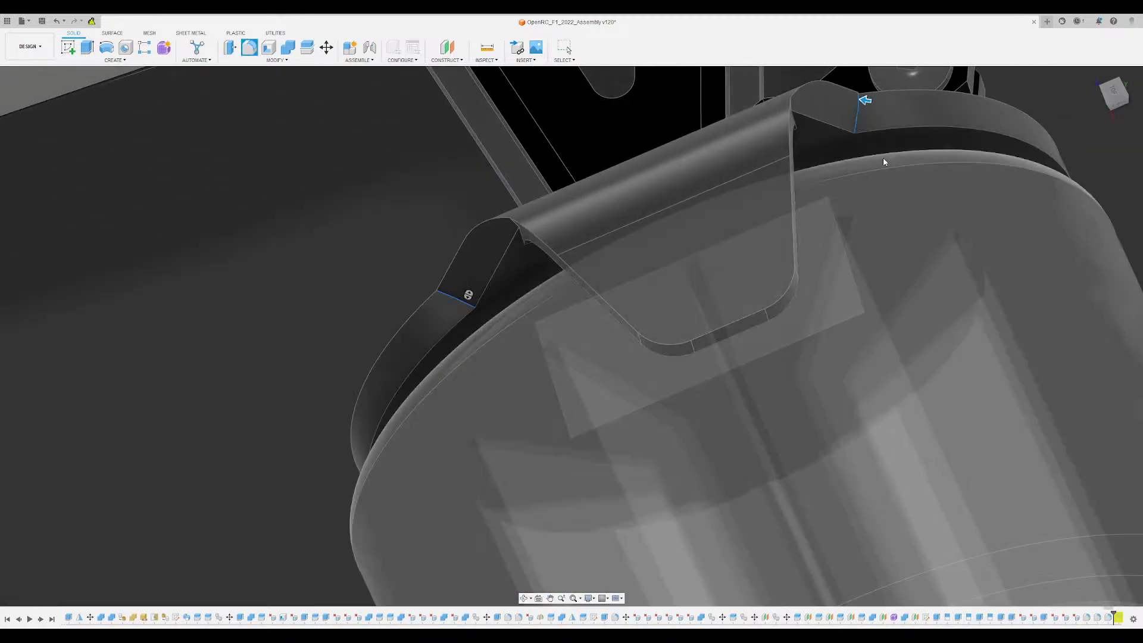
drag(857, 103, 846, 105)
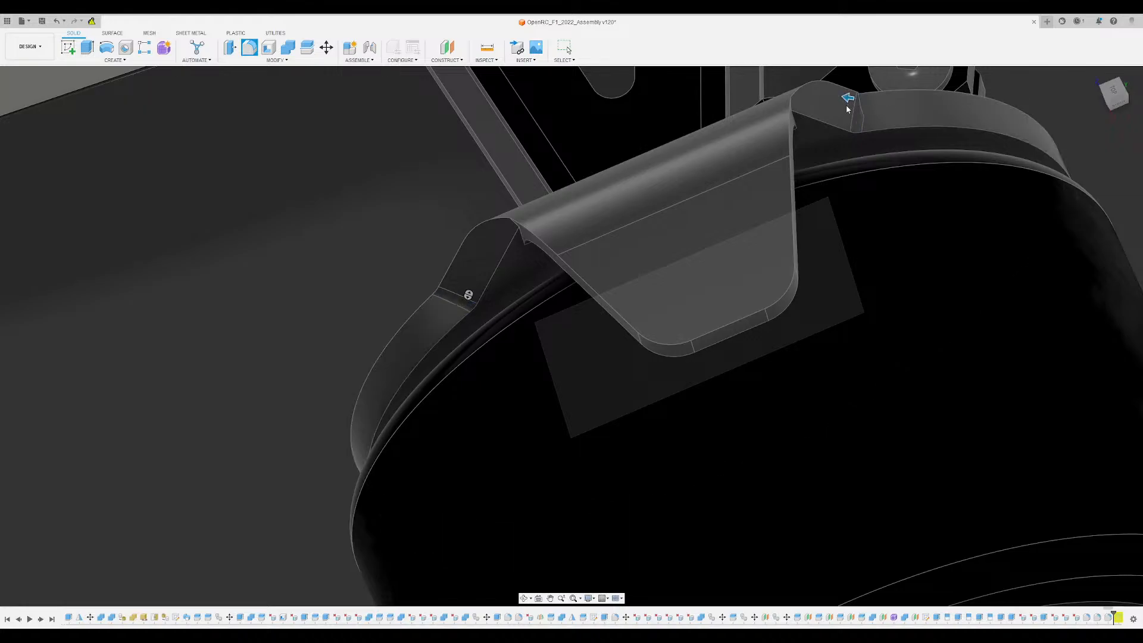
- Enlarge the rim junction fillets so the bracket's sides flow smoothly into the disc, and accept the fillet
scroll(858, 138, down, 3)
shift+middle_drag(856, 138, 735, 315)
scroll(734, 179, up, 4)
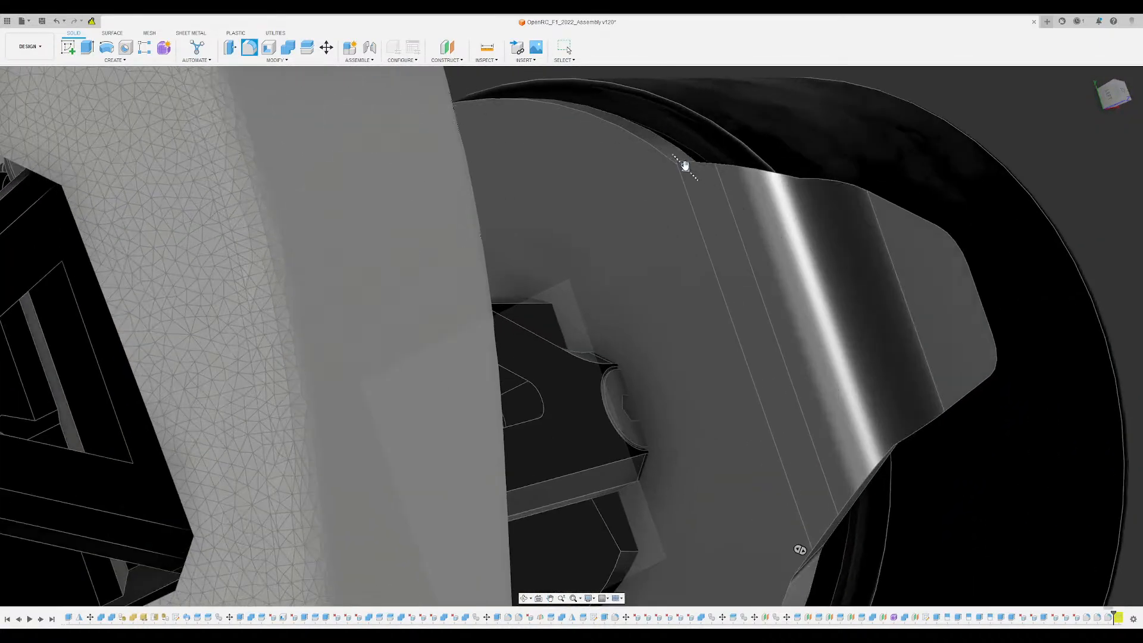
drag(687, 170, 738, 245)
scroll(741, 328, down, 2)
shift+middle_drag(741, 328, 613, 387)
mouse_move(616, 311)
shift+middle_down()
mouse_move(574, 327)
mouse_move(615, 332)
shift+middle_up()
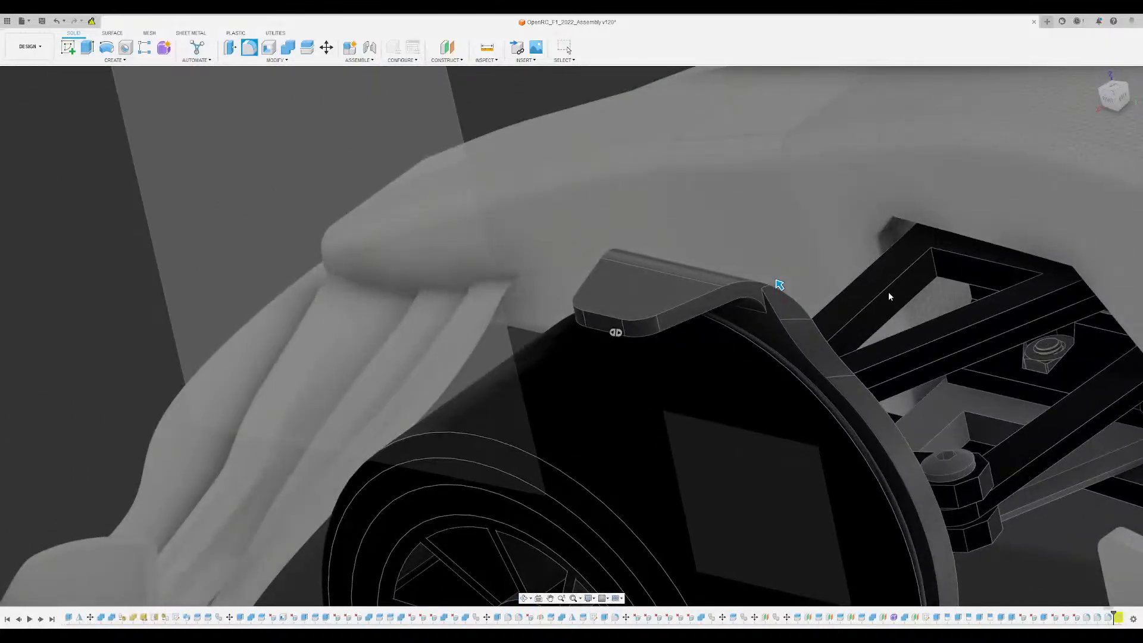
key(Return)
- Fillet the sharp inner corners beneath the bend on both sides, where the disc's rim runs into the bracket plate
scroll(766, 305, up, 5)
shift+middle_drag(743, 295, 345, 202)
key(f)
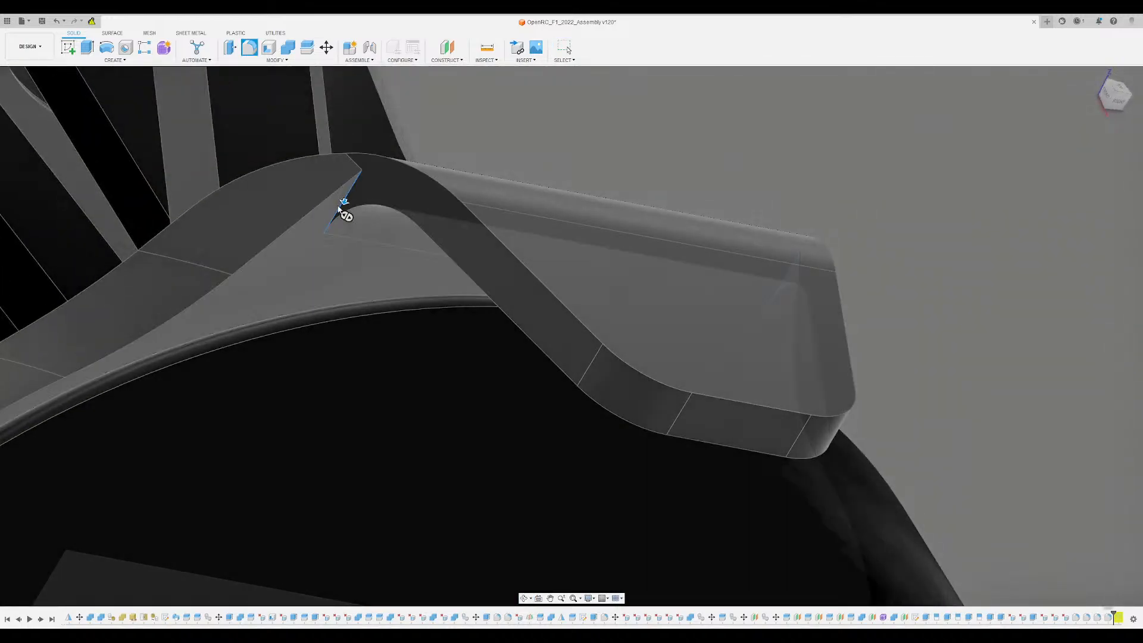
click(344, 200)
drag(344, 201, 342, 207)
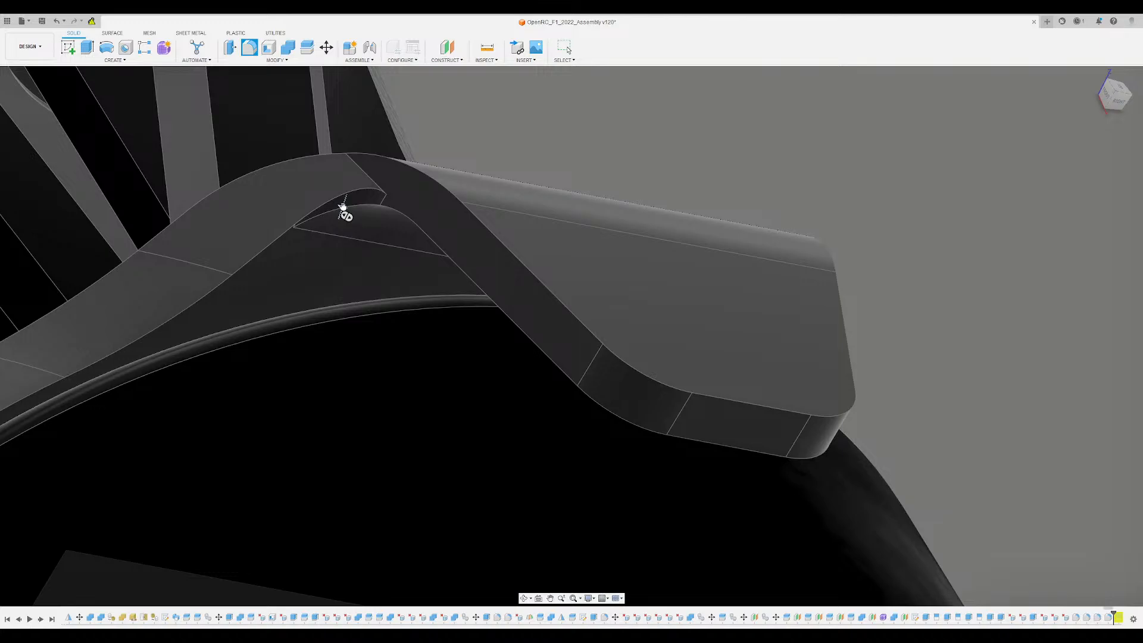
scroll(549, 224, down, 2)
shift+middle_drag(549, 224, 485, 230)
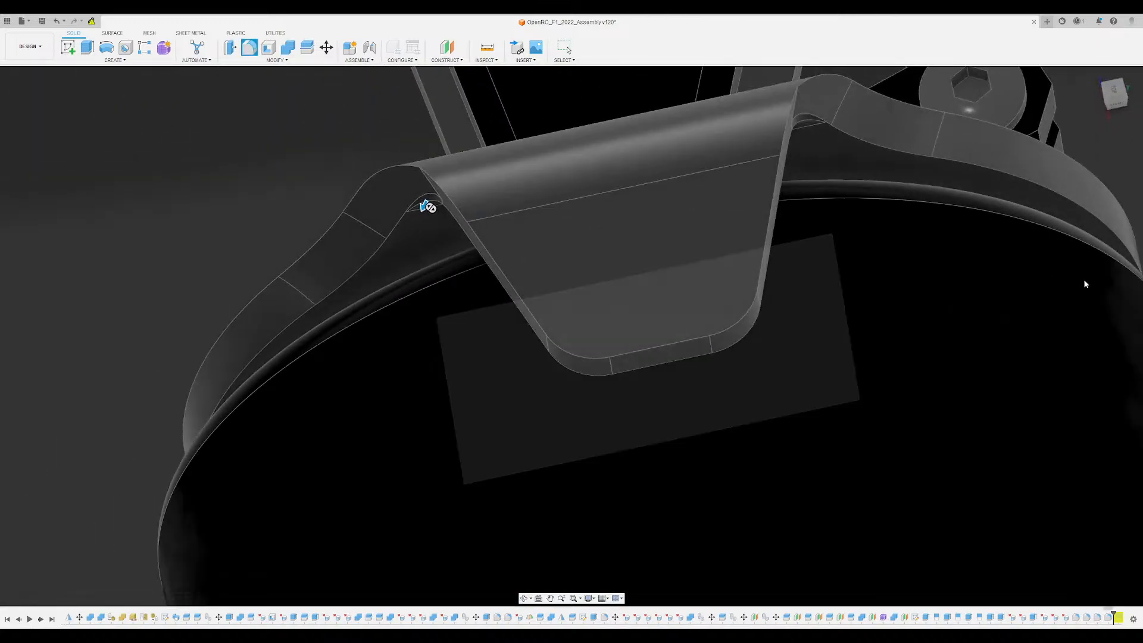
key(Return)
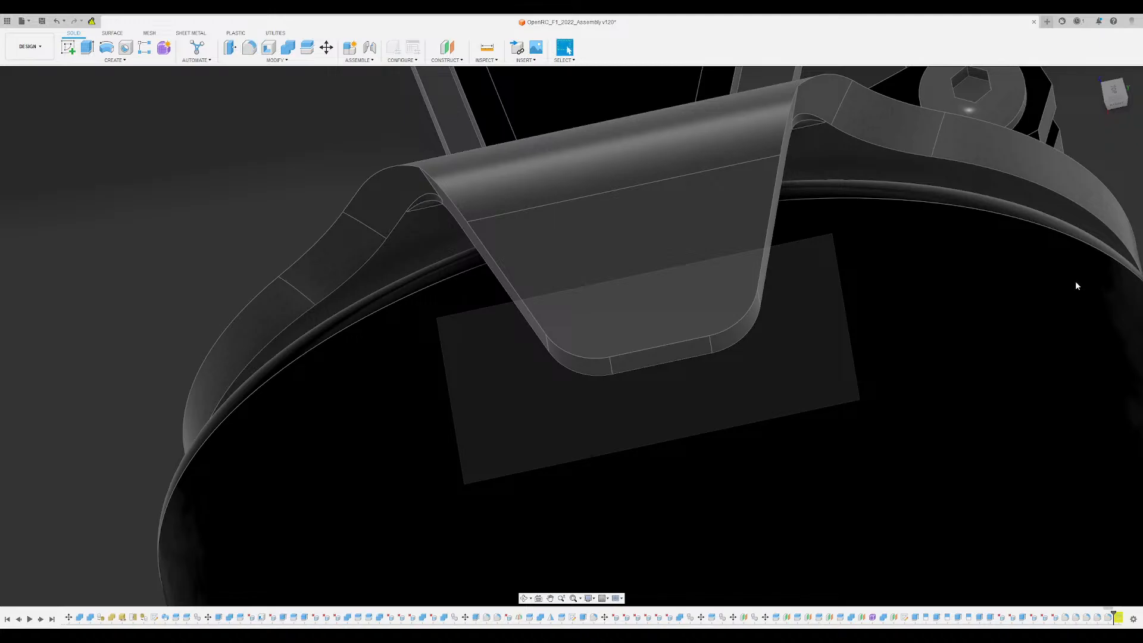
- Fillet the short remaining edges on both sides of the bend with a small radius
shift+middle_drag(689, 259, 302, 494)
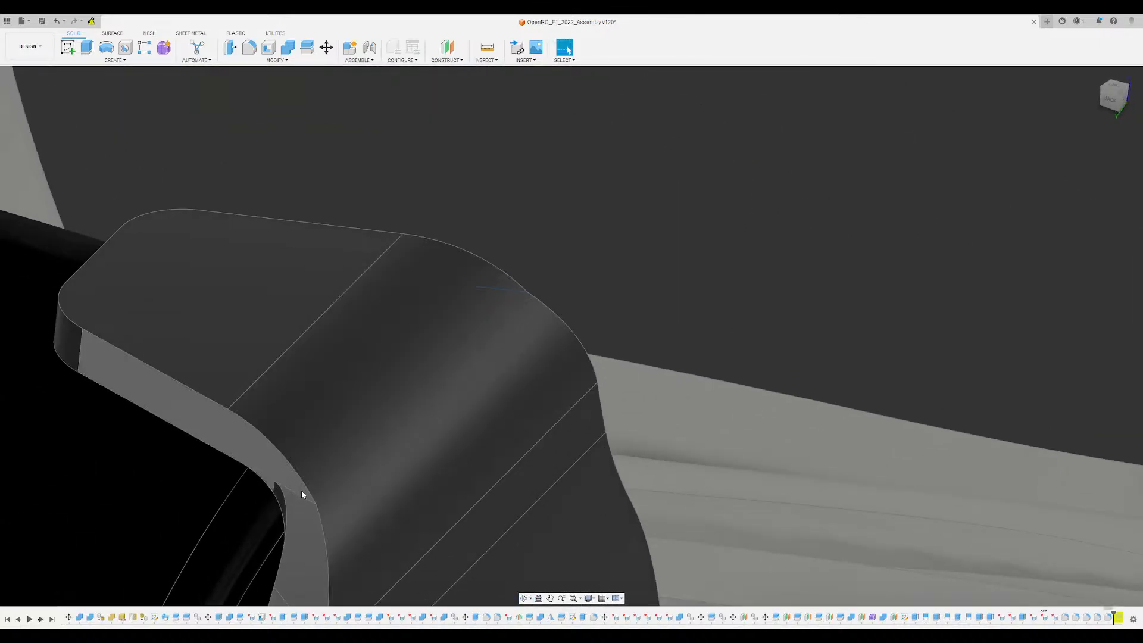
click(296, 492)
key(f)
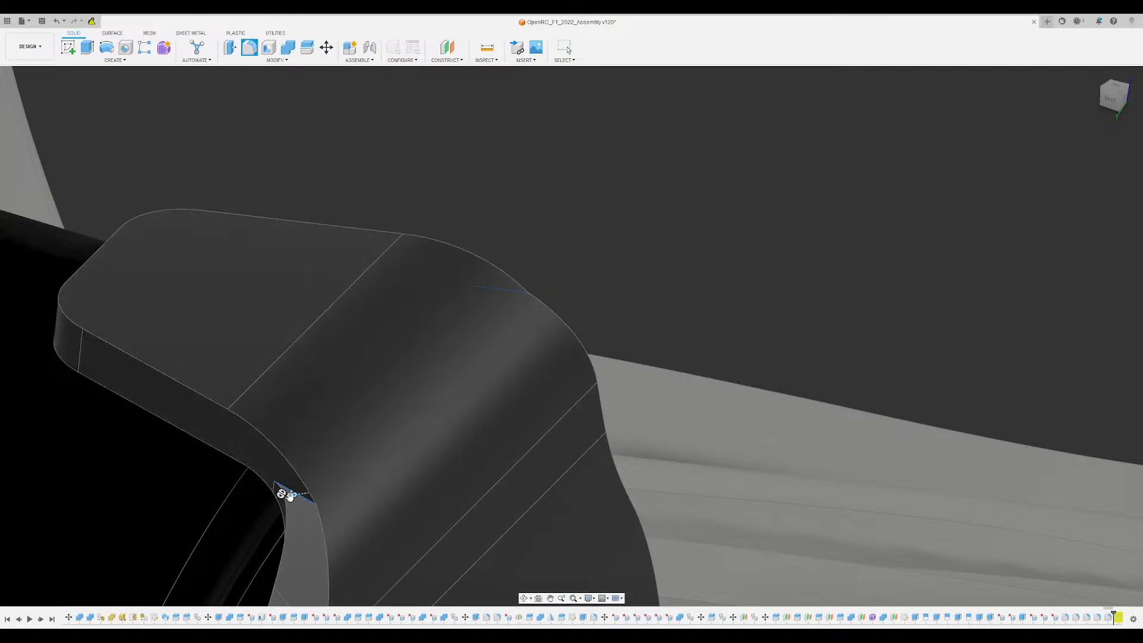
drag(290, 496, 288, 495)
click(1065, 286)
- Hide the nose, front wing and suspension arms to expose the inner face of the front wheel's disc
scroll(697, 278, down, 5)
shift+middle_drag(698, 278, 479, 271)
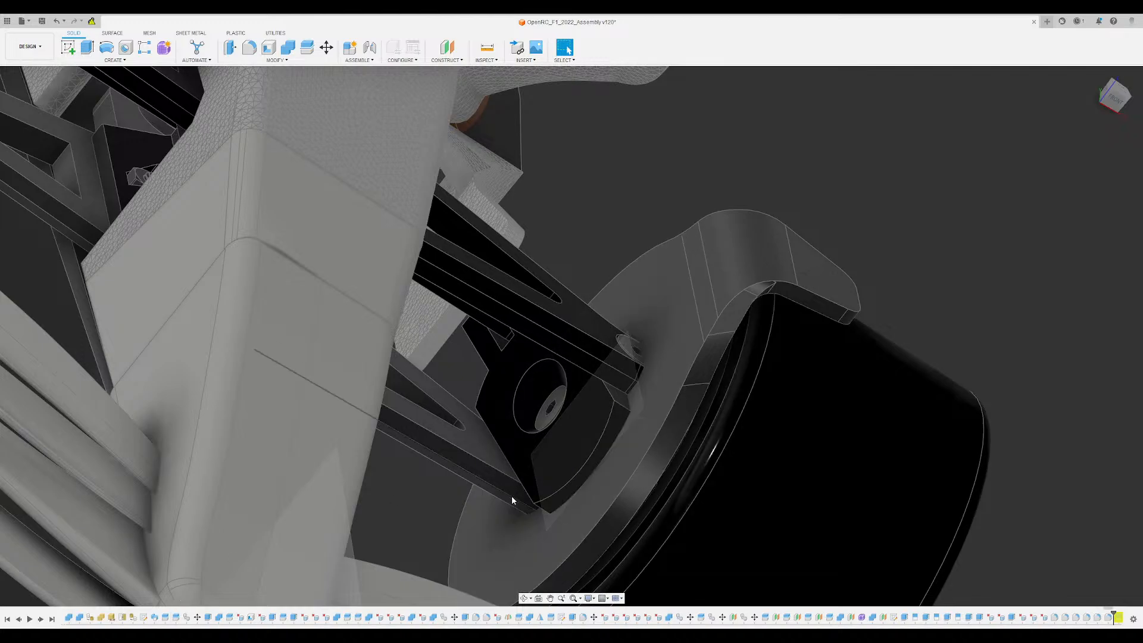
shift+middle_drag(510, 503, 606, 310)
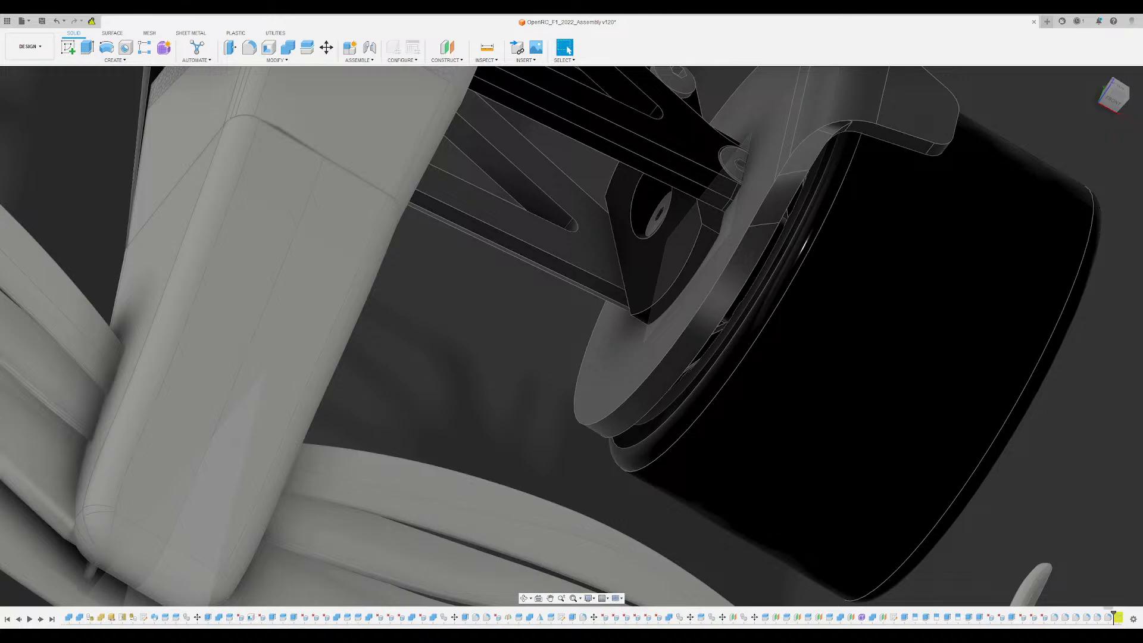
scroll(607, 357, up, 5)
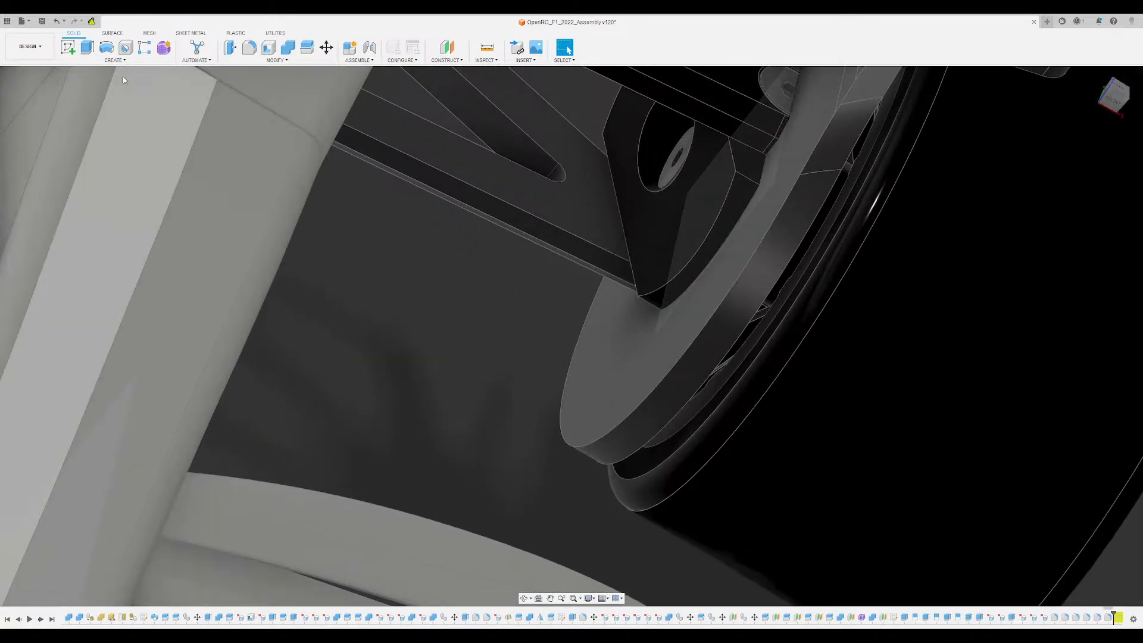
click(68, 47)
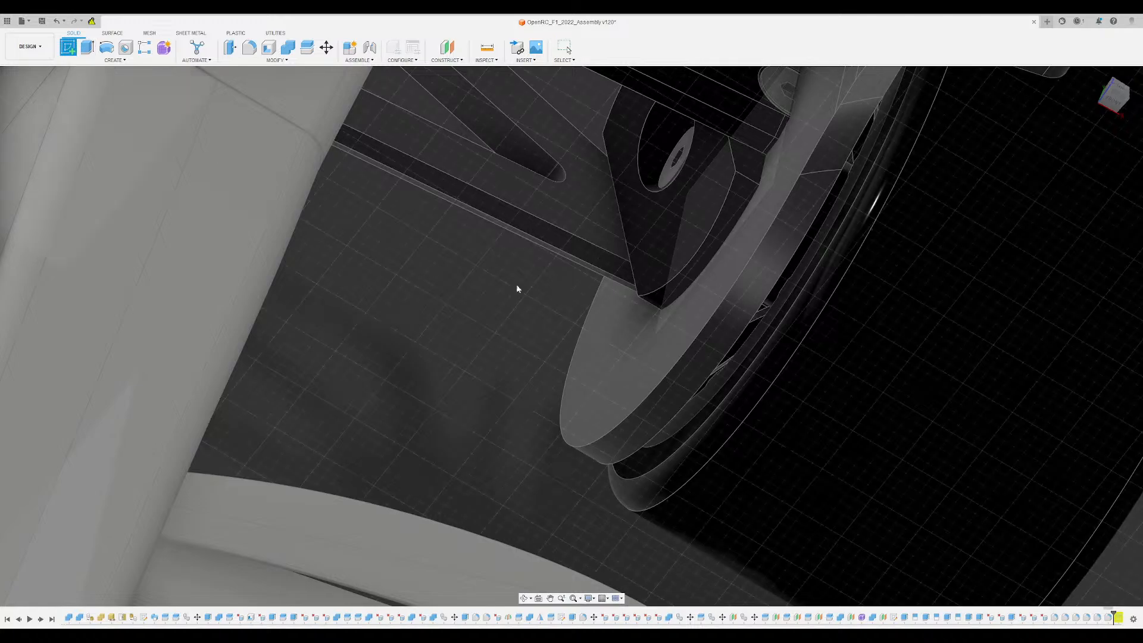
key(Escape)
click(40, 280)
key(v)
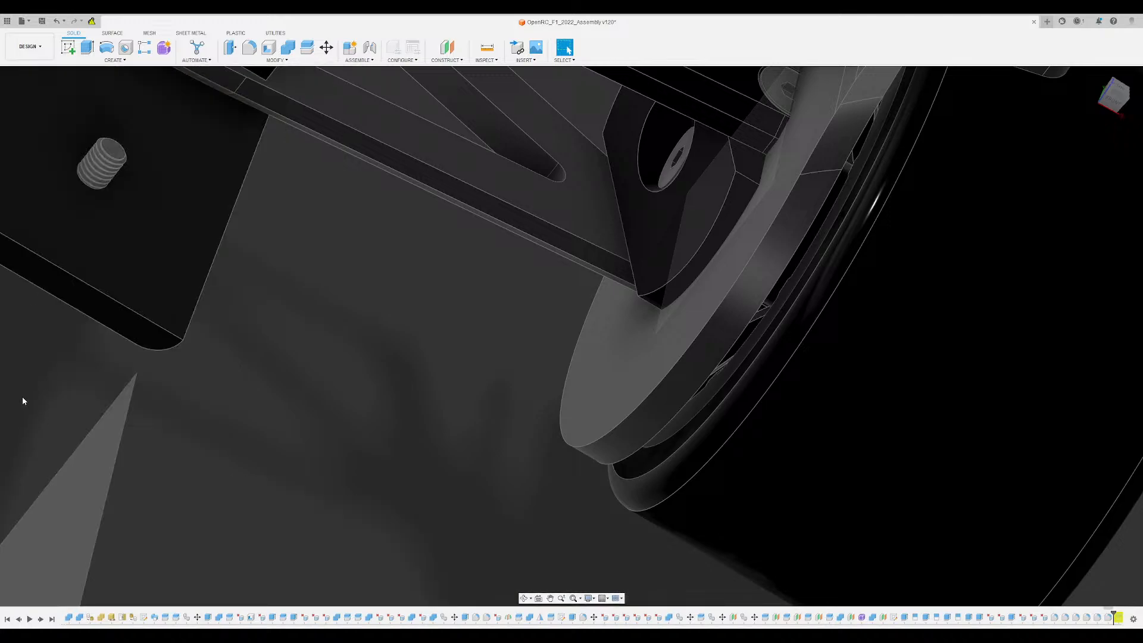
key(v)
scroll(403, 316, down, 5)
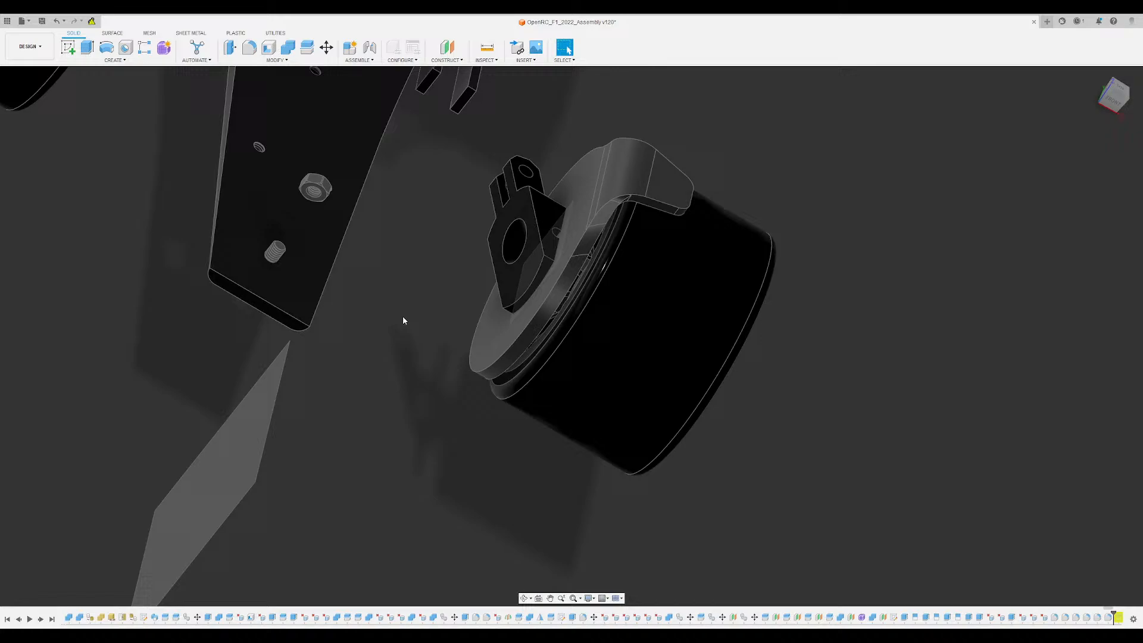
- Start a sketch on the disc's inner face and hide the tyre and rim covering it
click(510, 318)
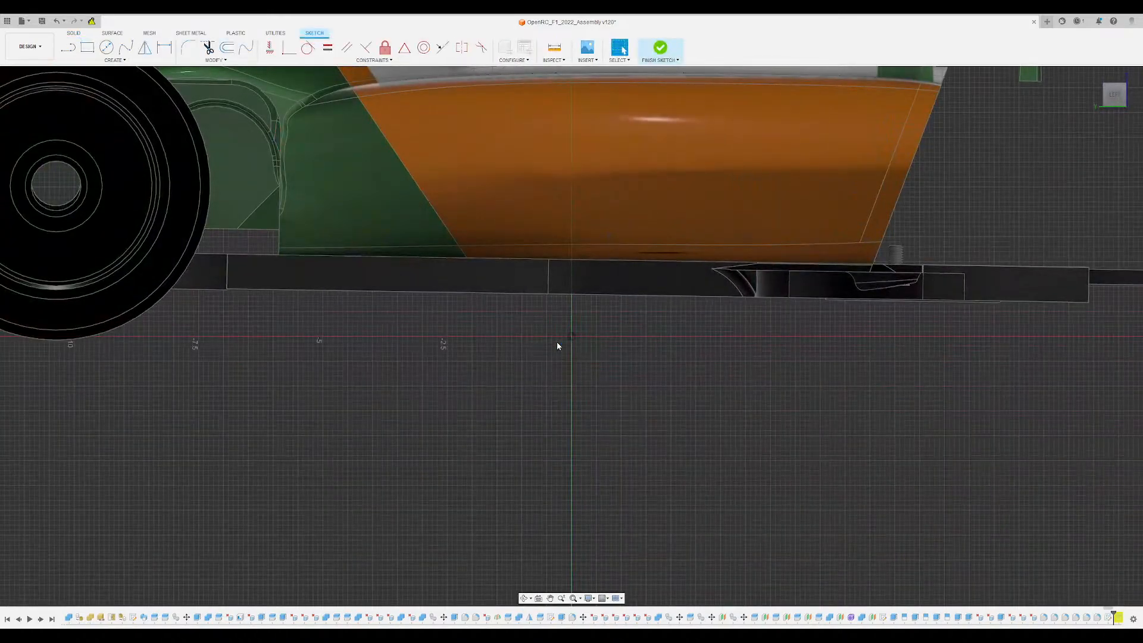
mouse_move(947, 425)
middle_down()
mouse_move(484, 435)
mouse_move(372, 381)
middle_up()
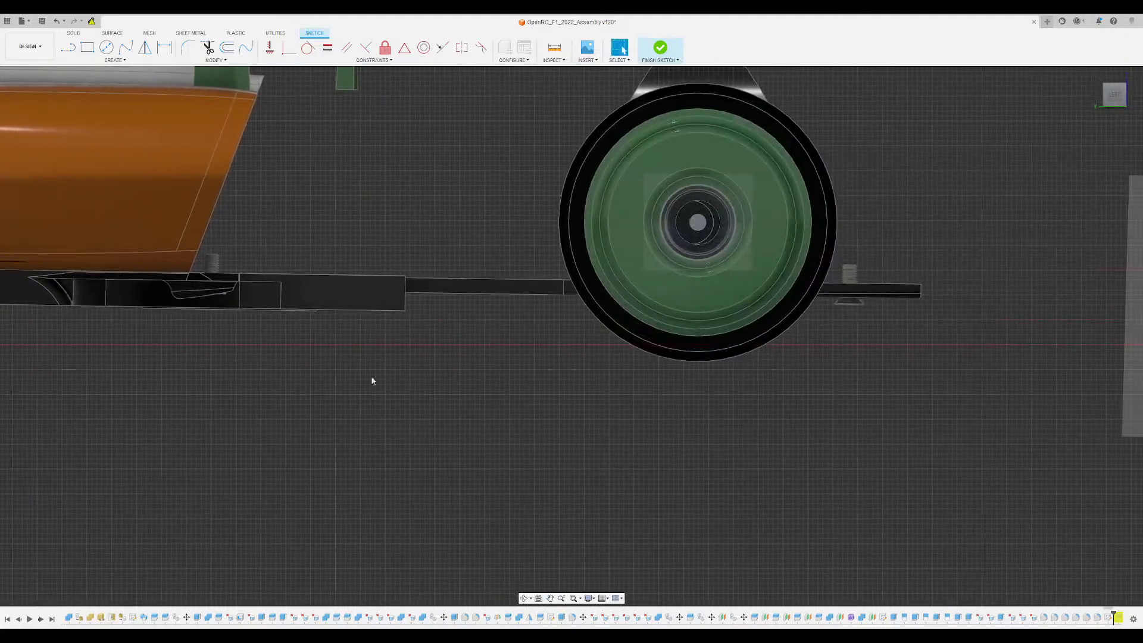
click(31, 570)
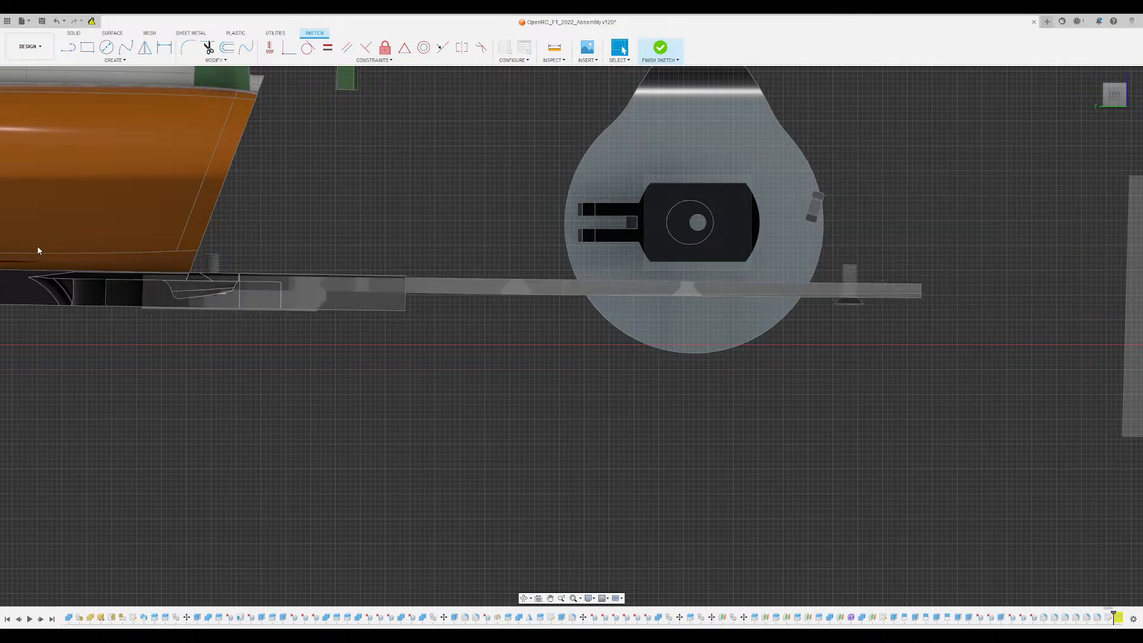
scroll(726, 240, up, 8)
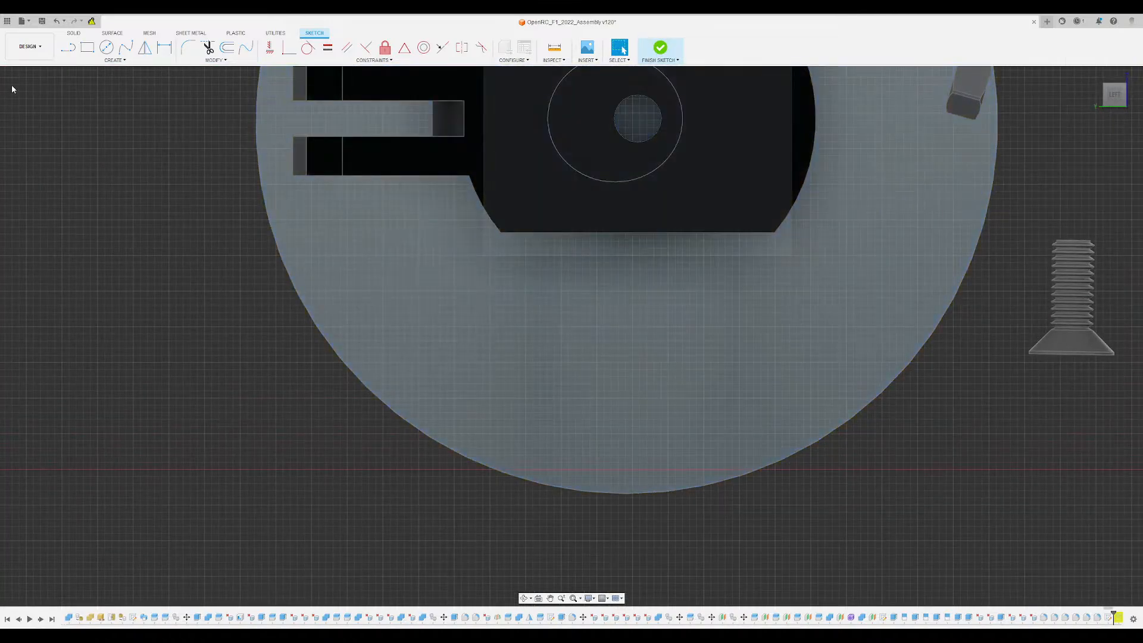
- Sketch a gently curved four-point spline across the lower part of the disc, from one edge to the other
click(126, 47)
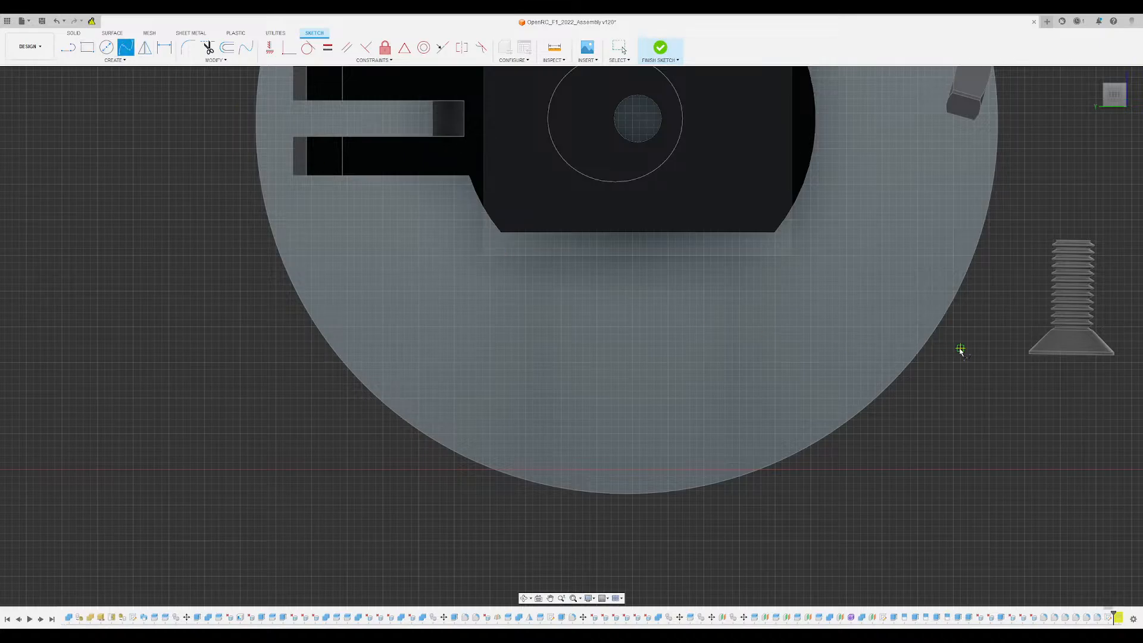
click(954, 295)
click(853, 340)
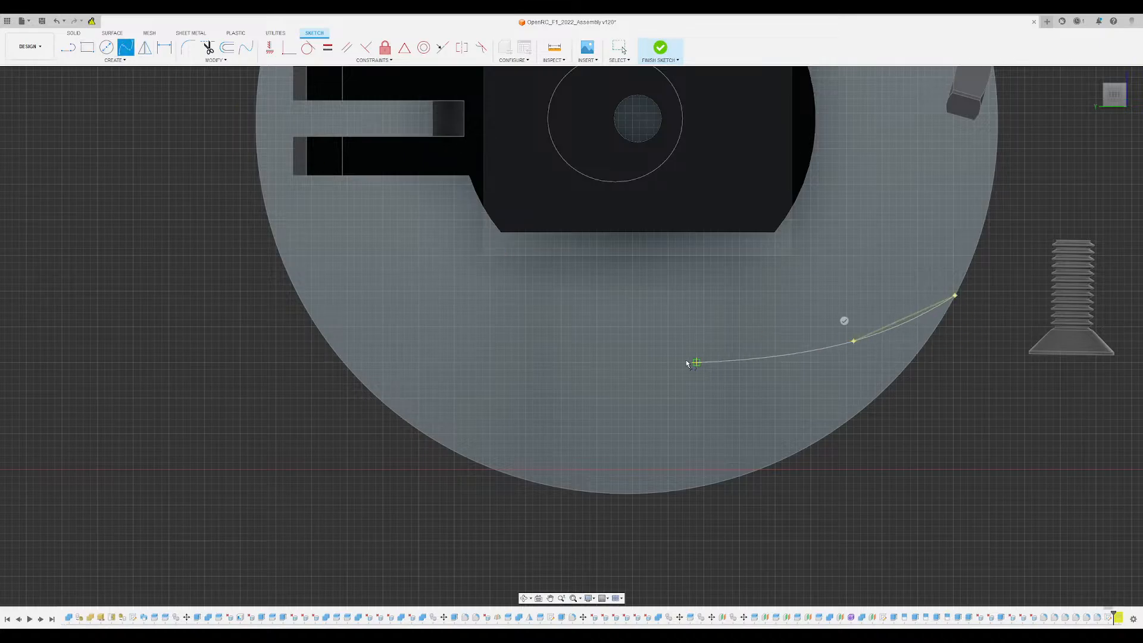
click(589, 383)
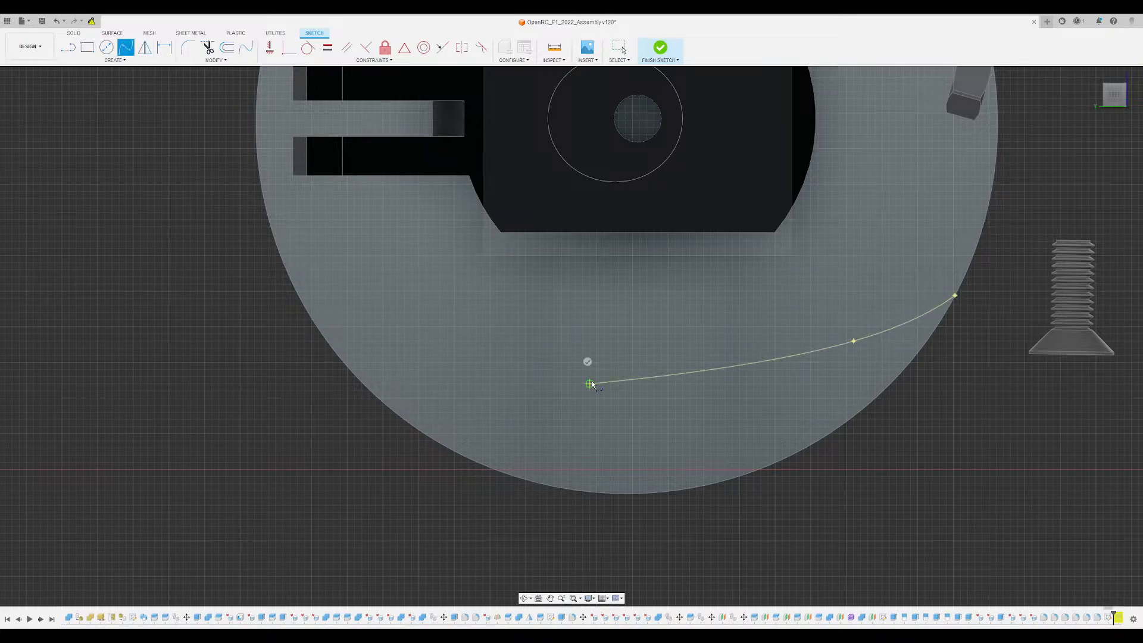
click(375, 396)
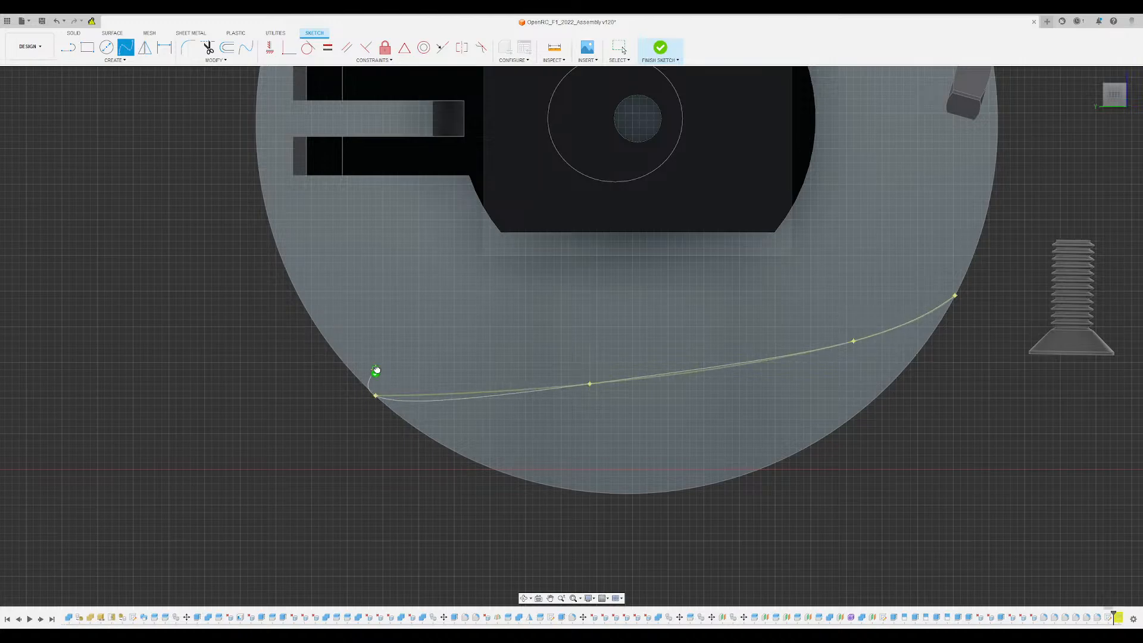
click(376, 373)
- Offset the spline downward by 0.2 to form a narrow curved strip, and finish the sketch
click(231, 48)
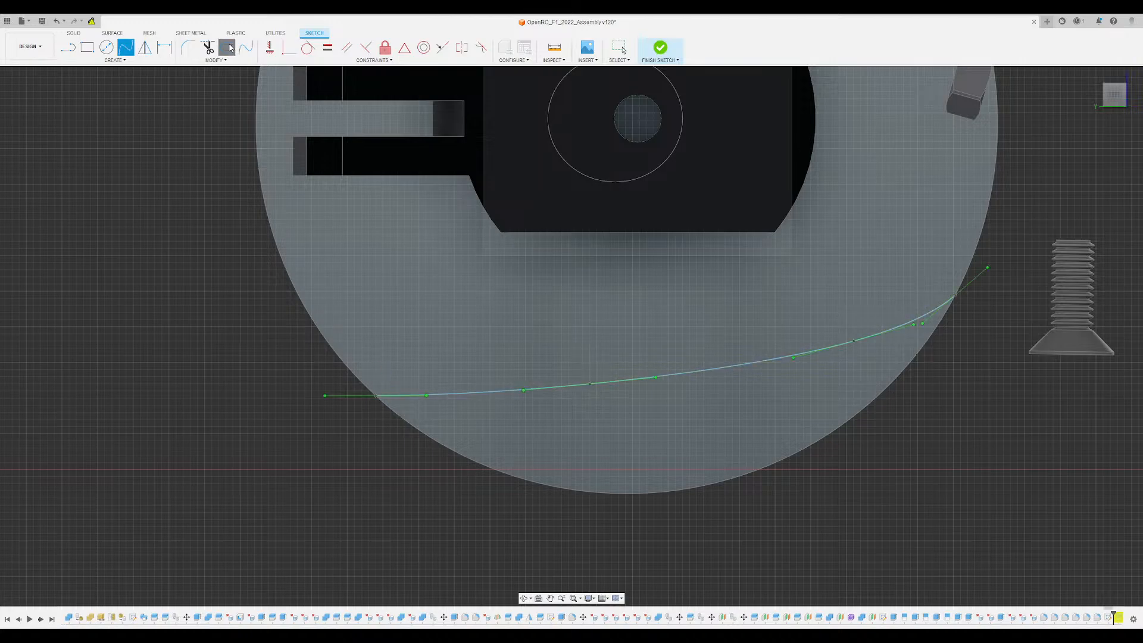
click(699, 376)
drag(694, 378, 696, 392)
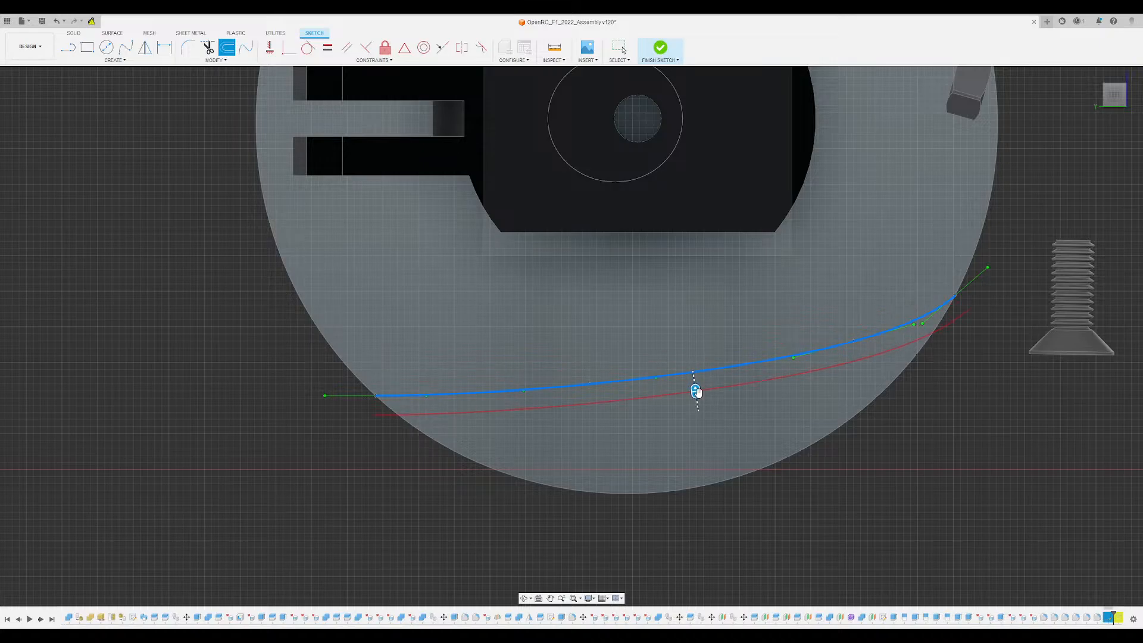
text(02-)
key(Return)
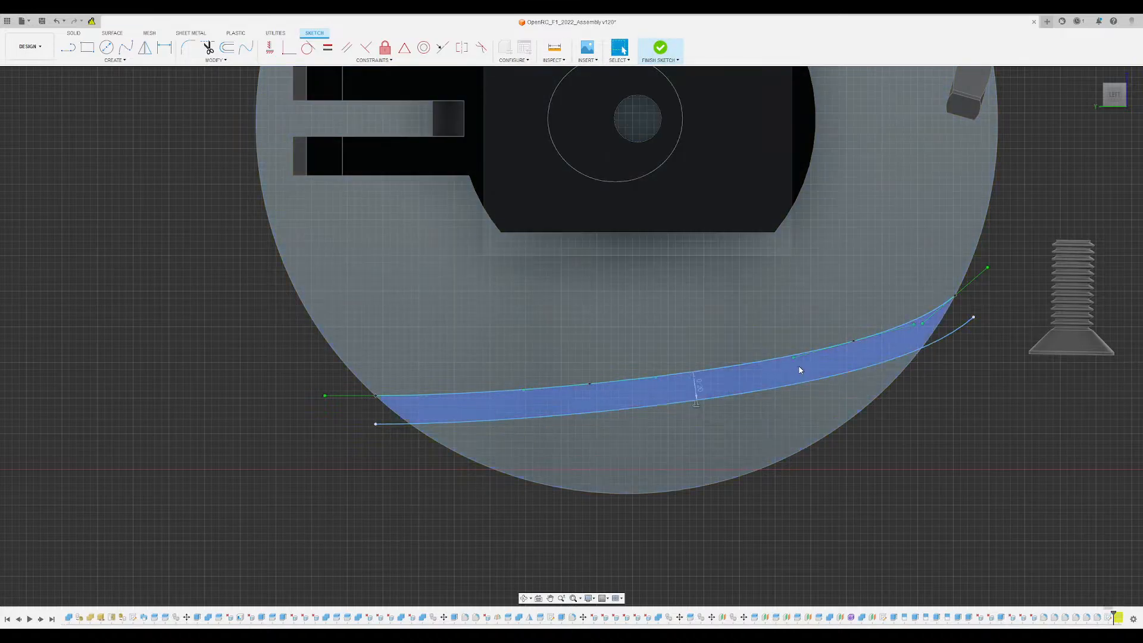
click(660, 49)
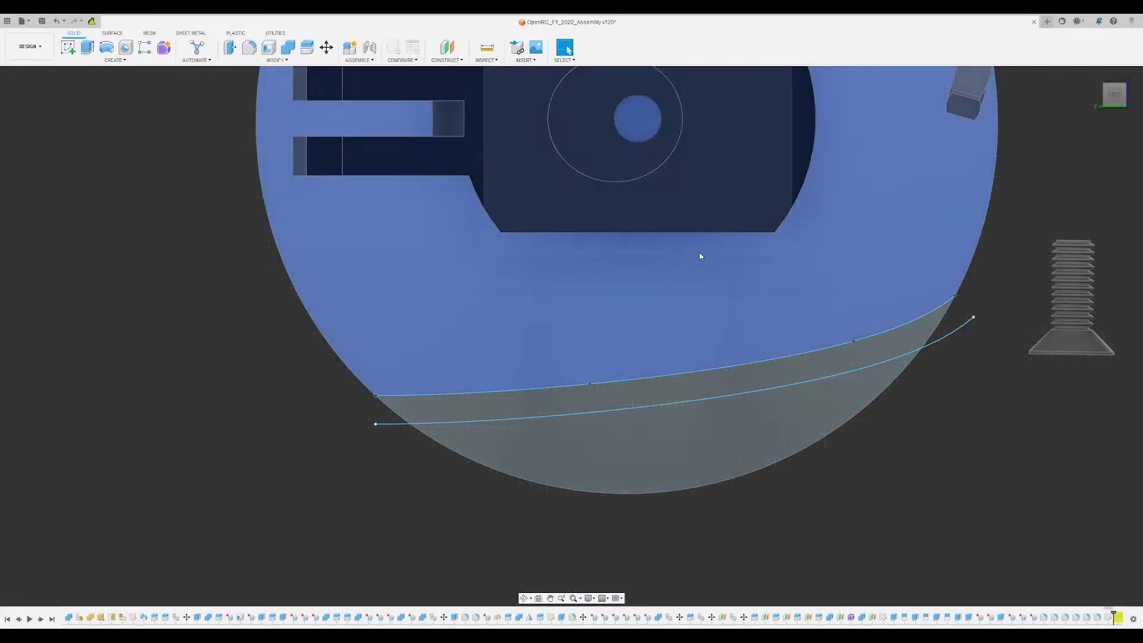
shift+middle_drag(700, 256, 701, 372)
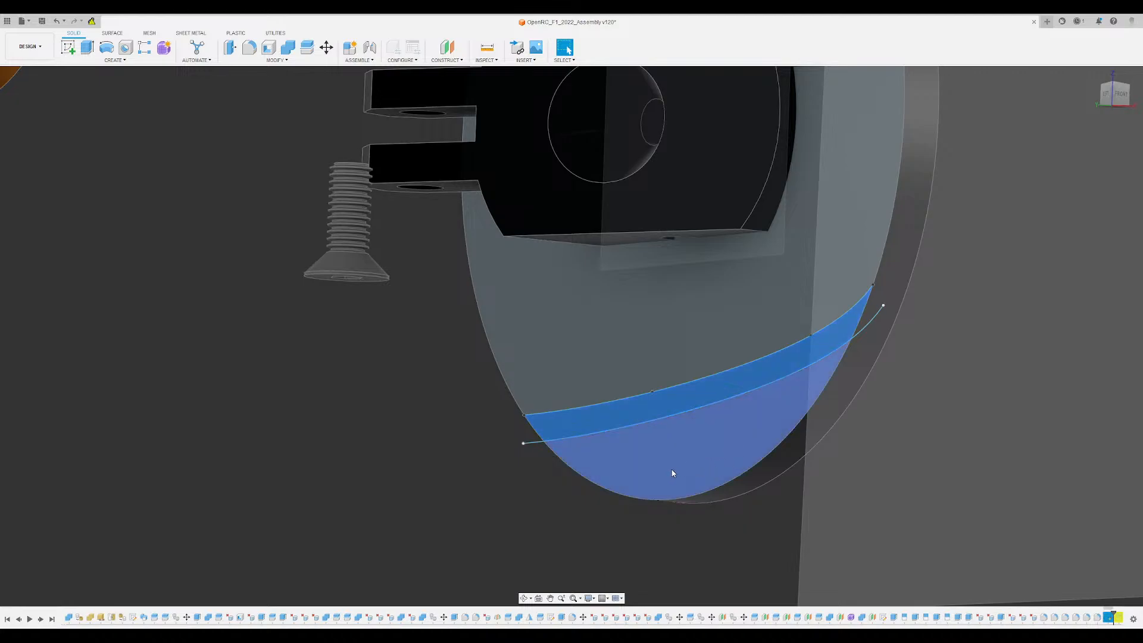
key(e)
drag(689, 380, 598, 372)
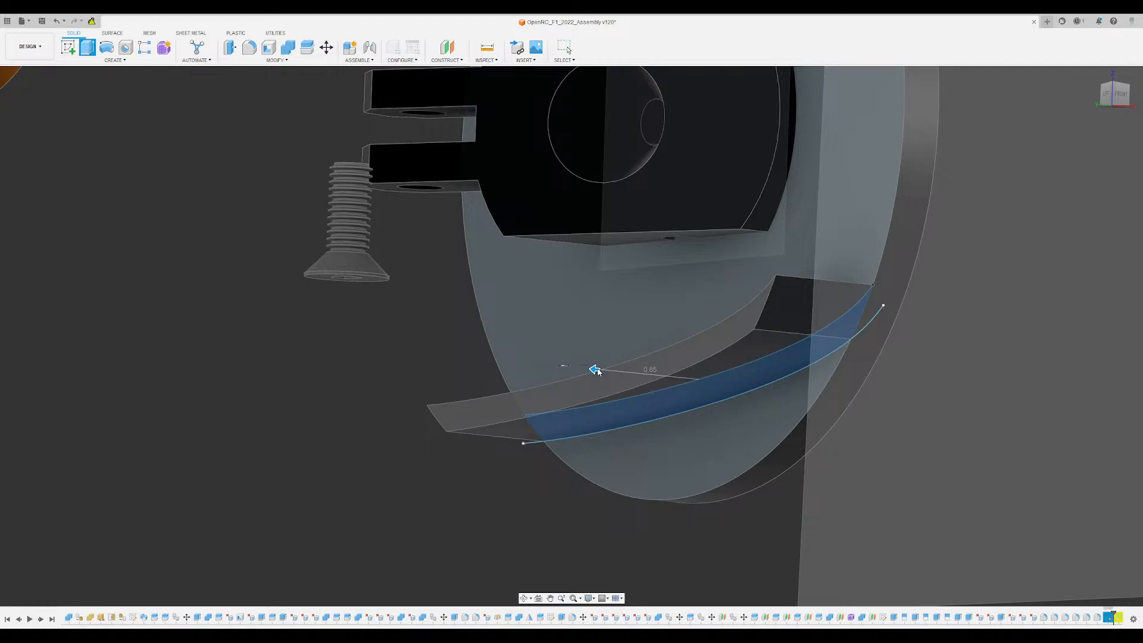
key(Escape)
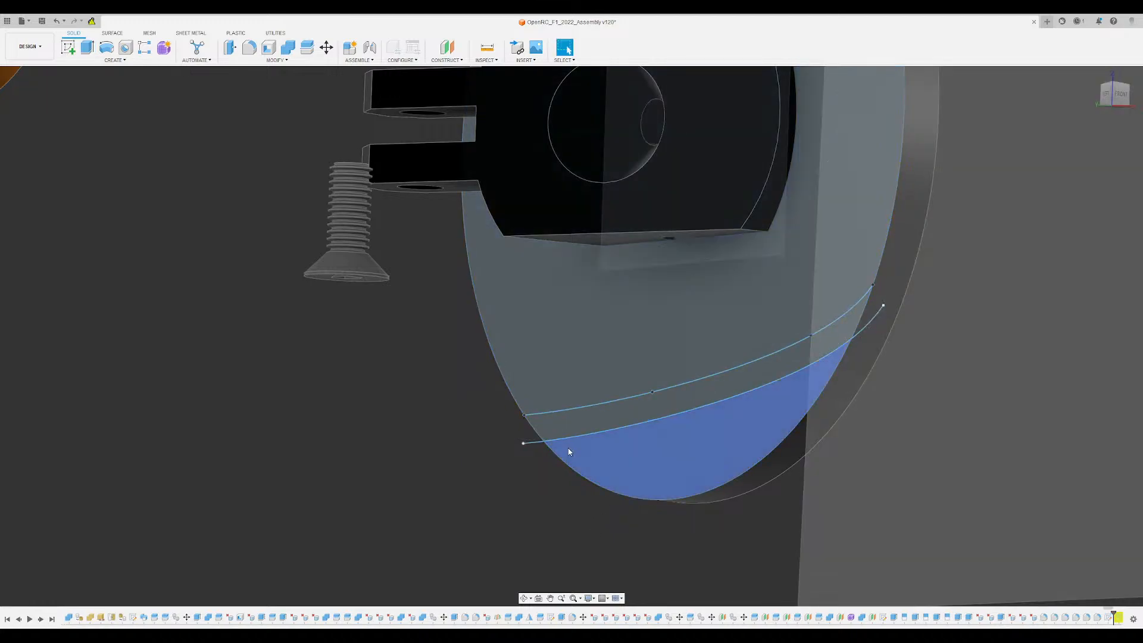
scroll(655, 470, down, 5)
shift+middle_drag(669, 462, 732, 391)
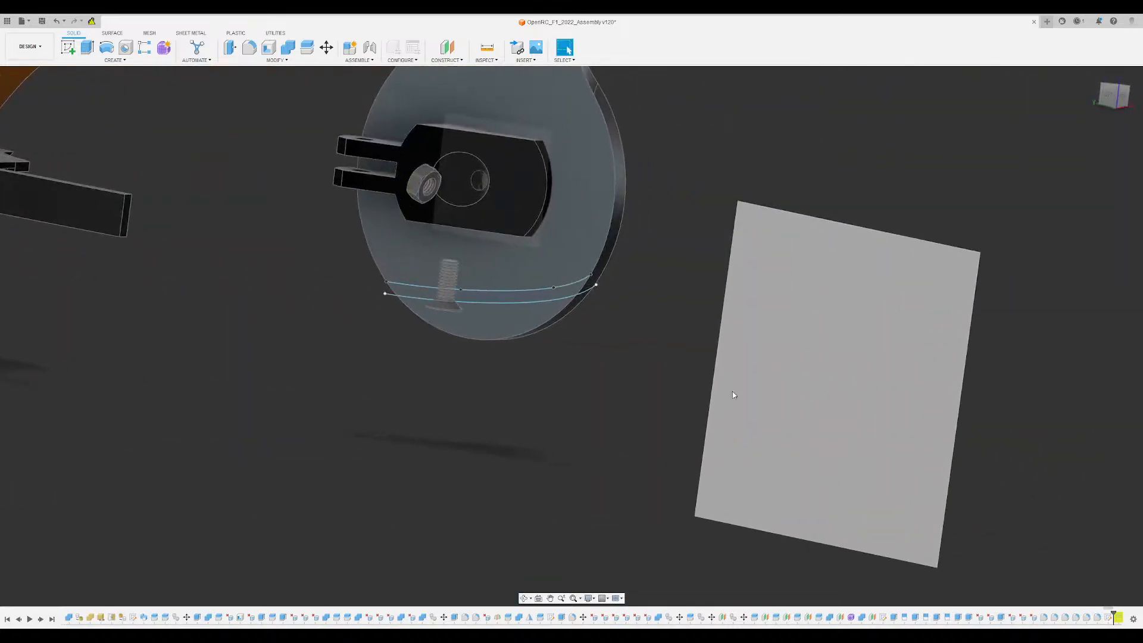
scroll(583, 280, up, 5)
scroll(559, 242, up, 3)
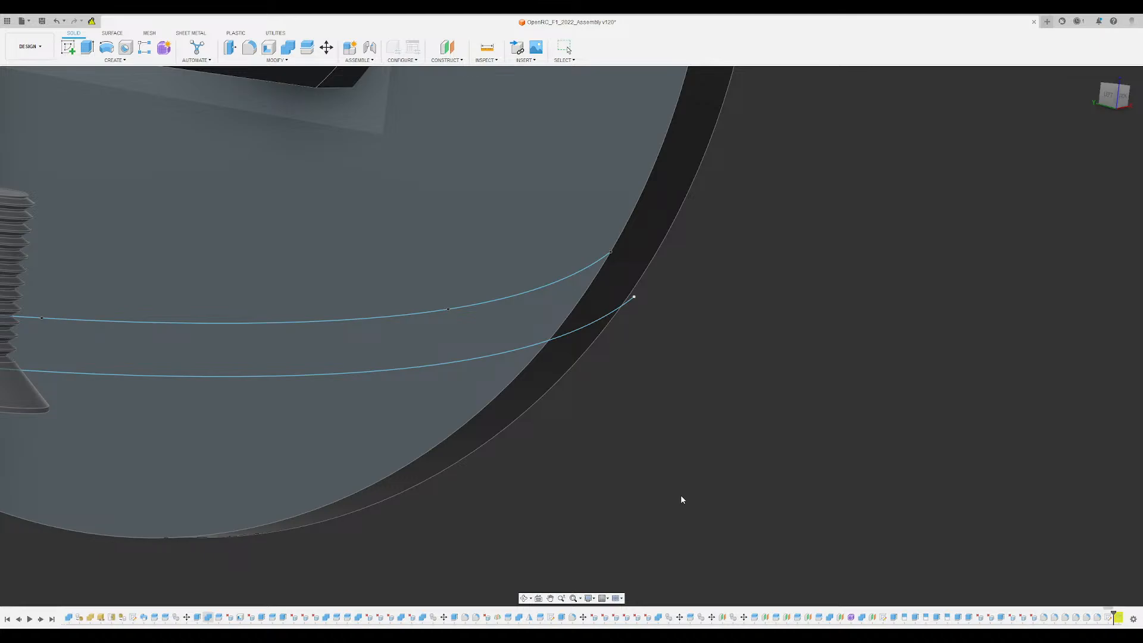
- Construct a plane tangent to the disc's outer rim through the end point of the upper spline
shift+middle_drag(682, 500, 613, 388)
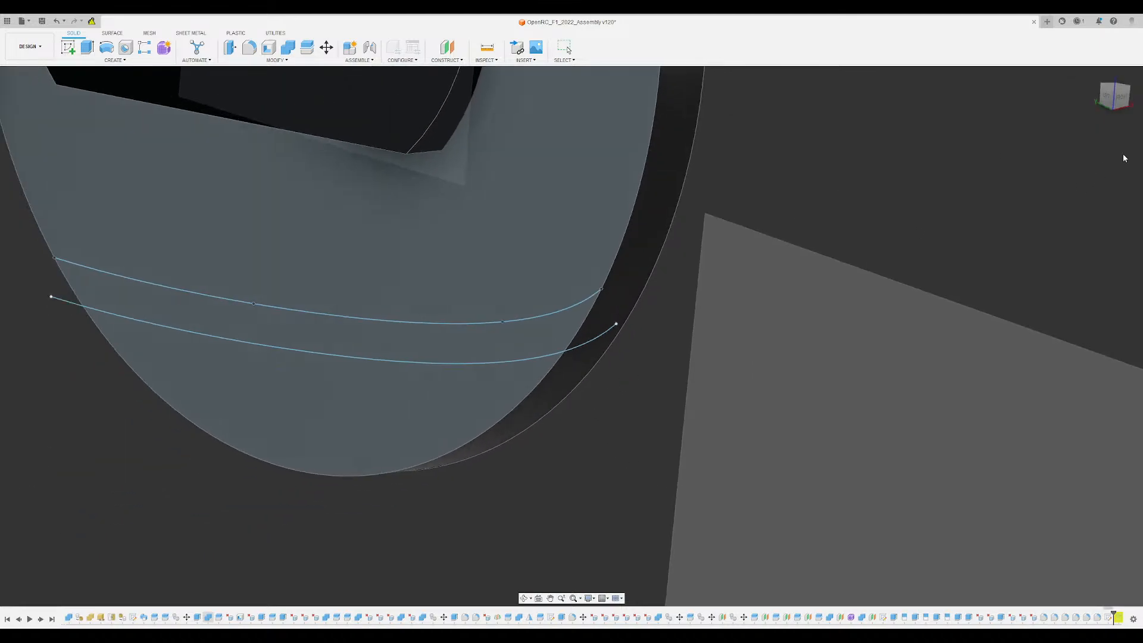
click(452, 50)
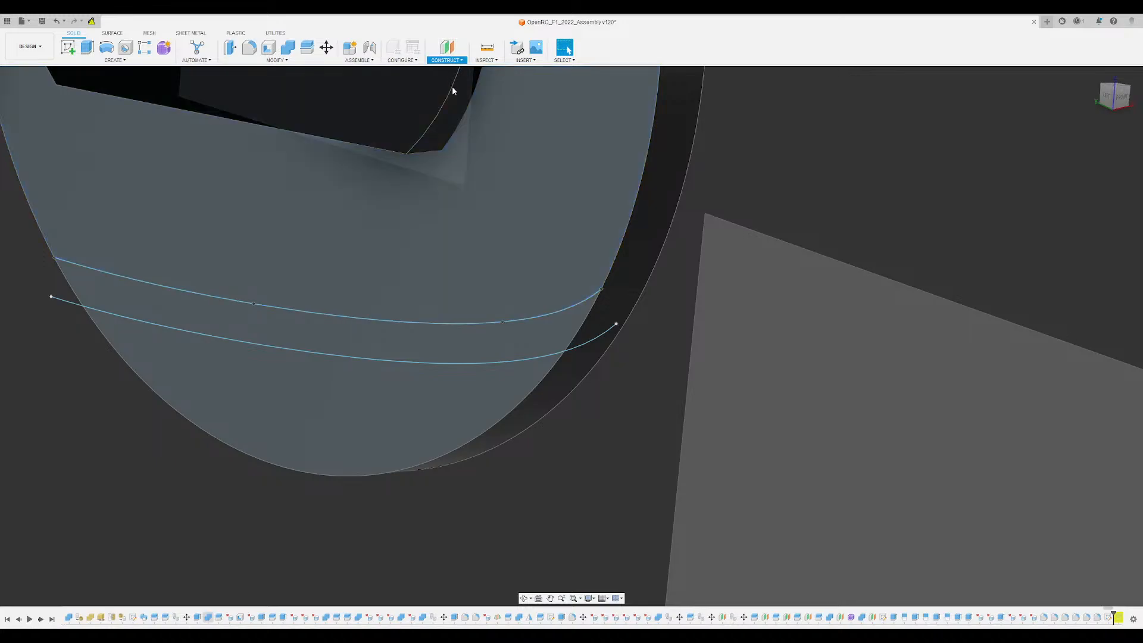
scroll(577, 190, up, 5)
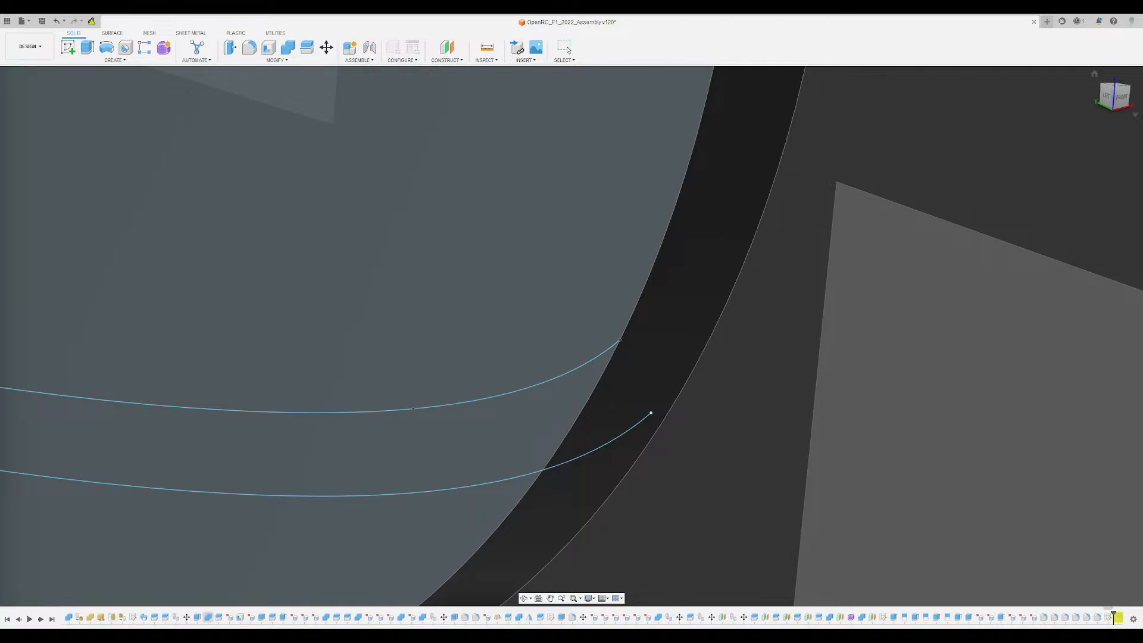
click(569, 50)
shift+middle_drag(609, 388, 717, 326)
scroll(719, 328, up, 4)
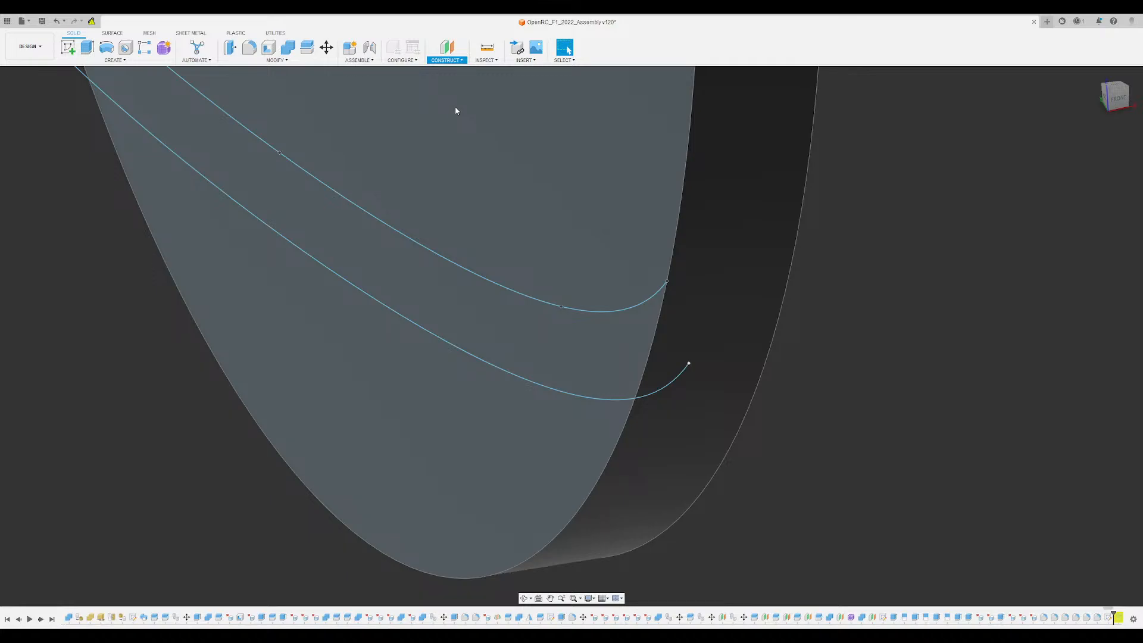
click(459, 126)
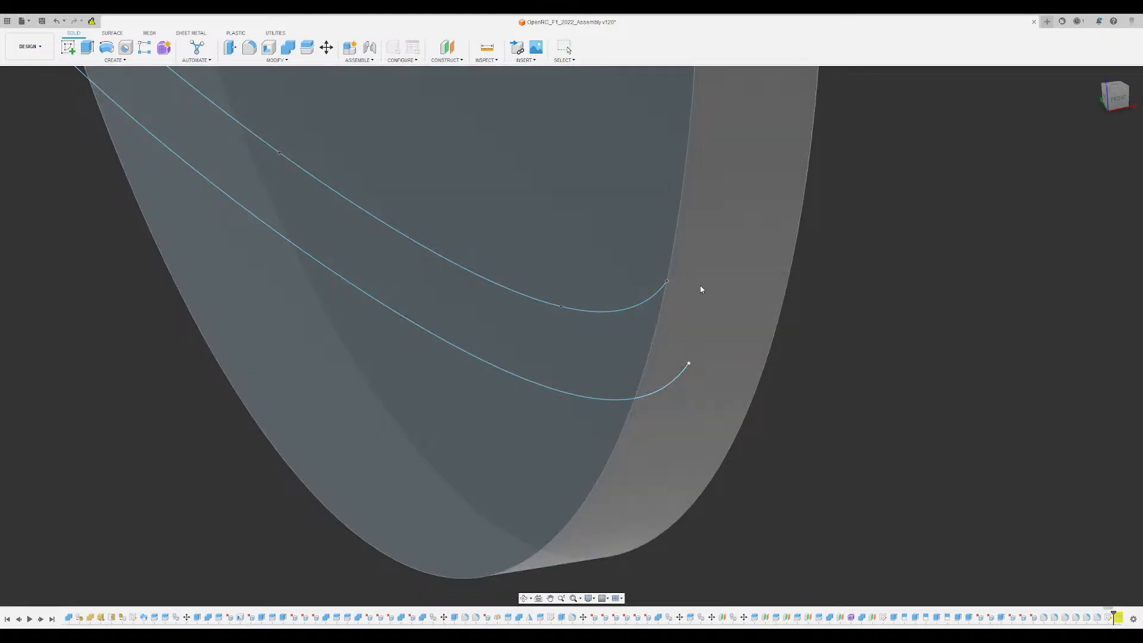
click(766, 298)
shift+middle_drag(766, 298, 809, 296)
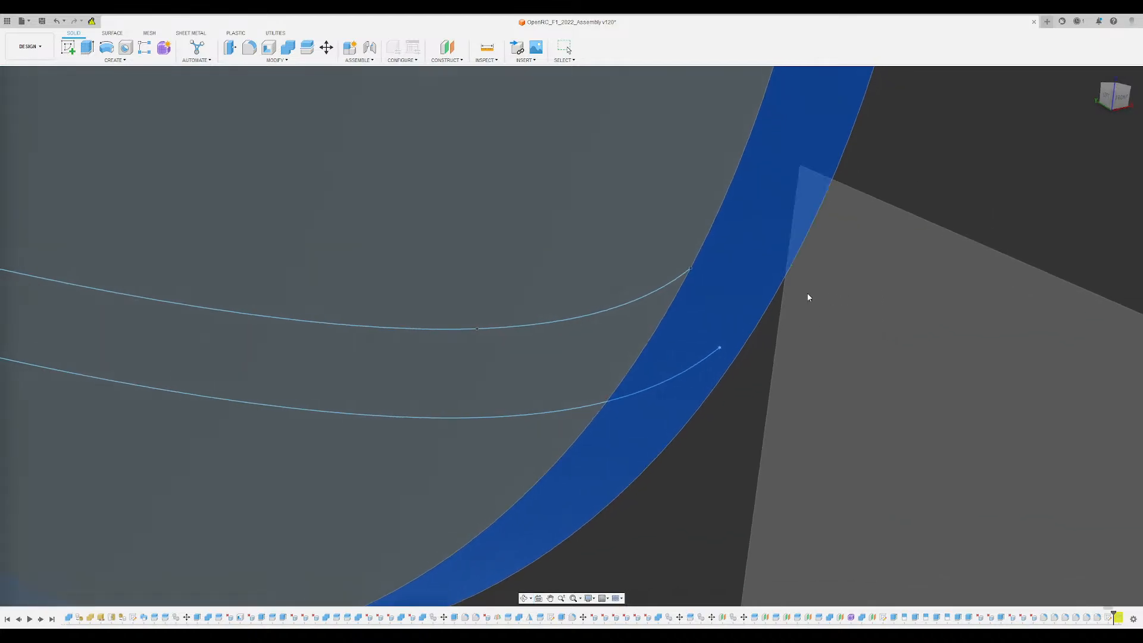
click(688, 270)
scroll(916, 214, down, 3)
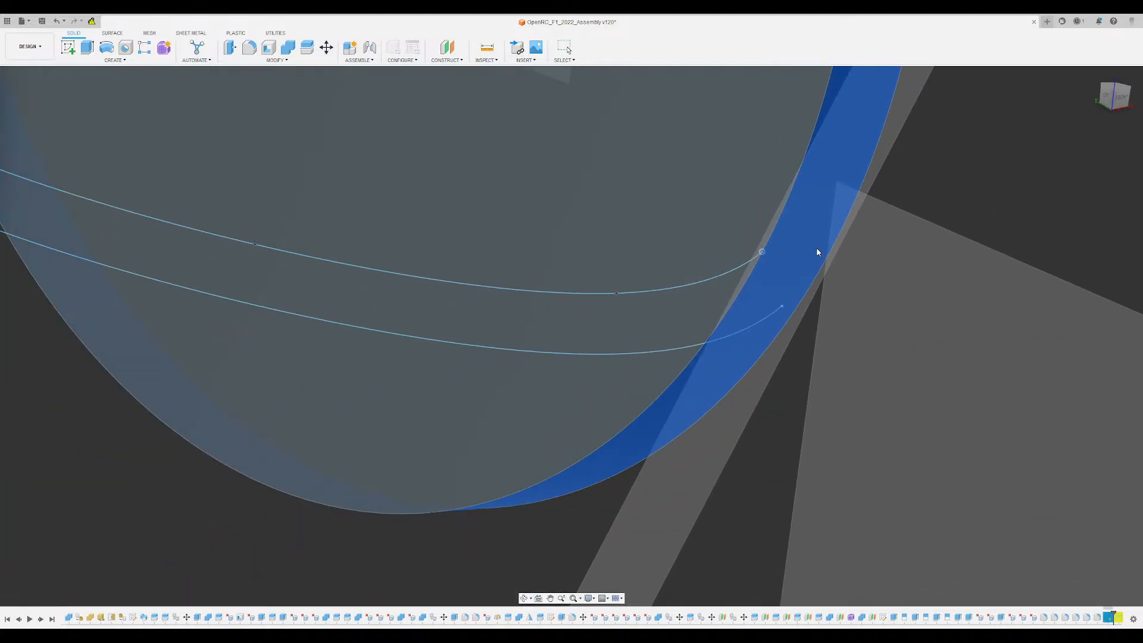
key(Return)
- Start a sketch on the plane tangent to the rim and face the strip's end near the wheel disc
shift+middle_drag(774, 238, 713, 290)
scroll(714, 290, up, 2)
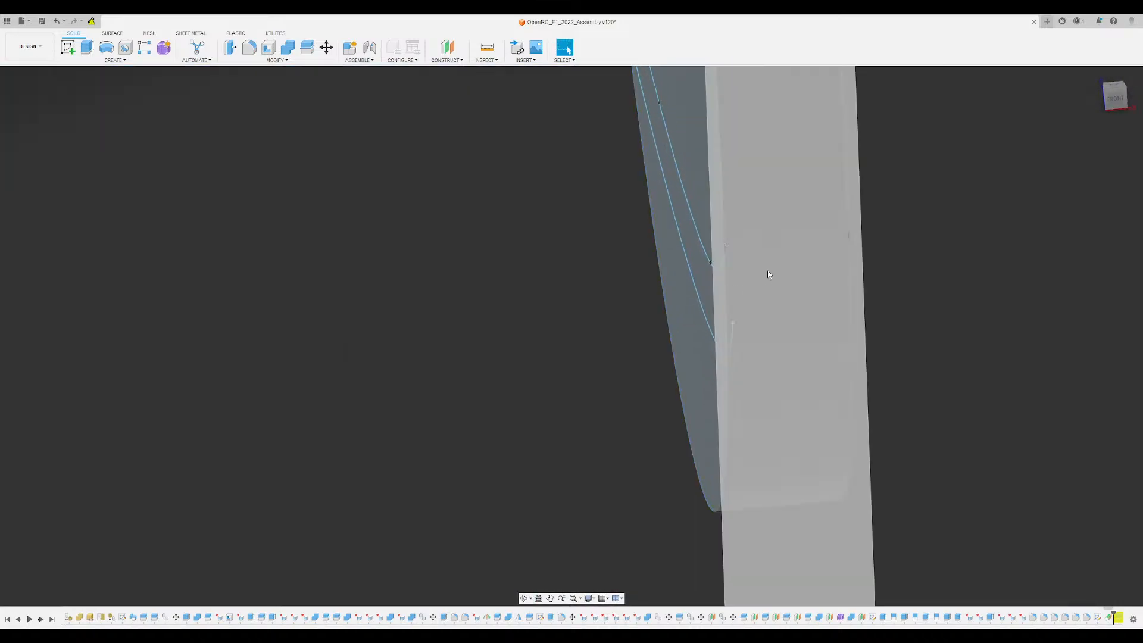
click(767, 271)
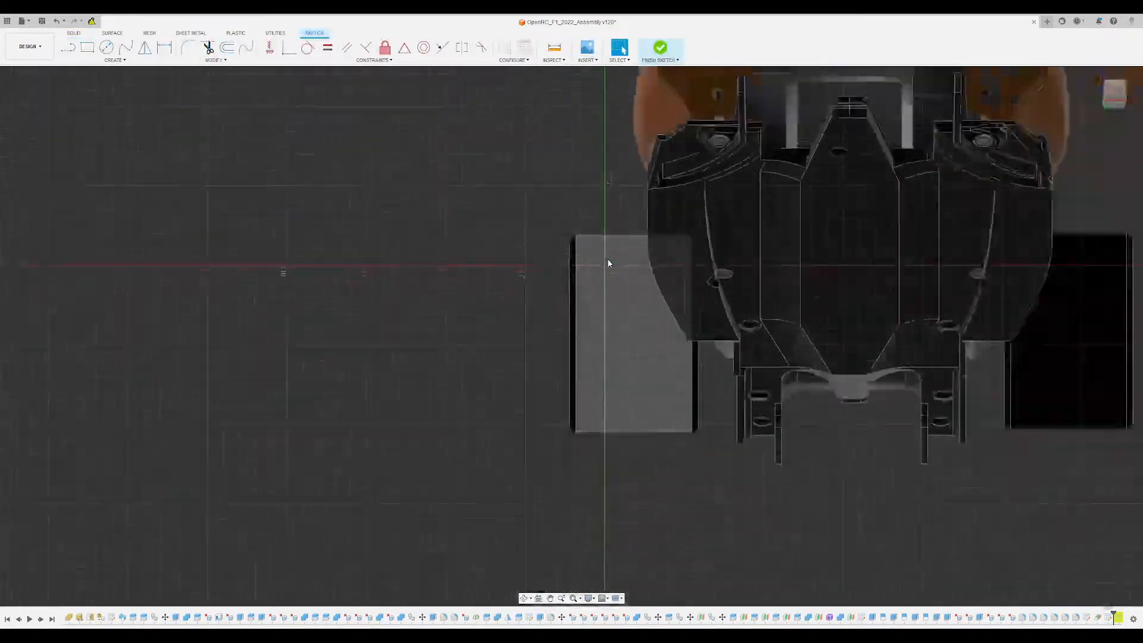
scroll(608, 259, down, 3)
middle_drag(808, 91, 623, 222)
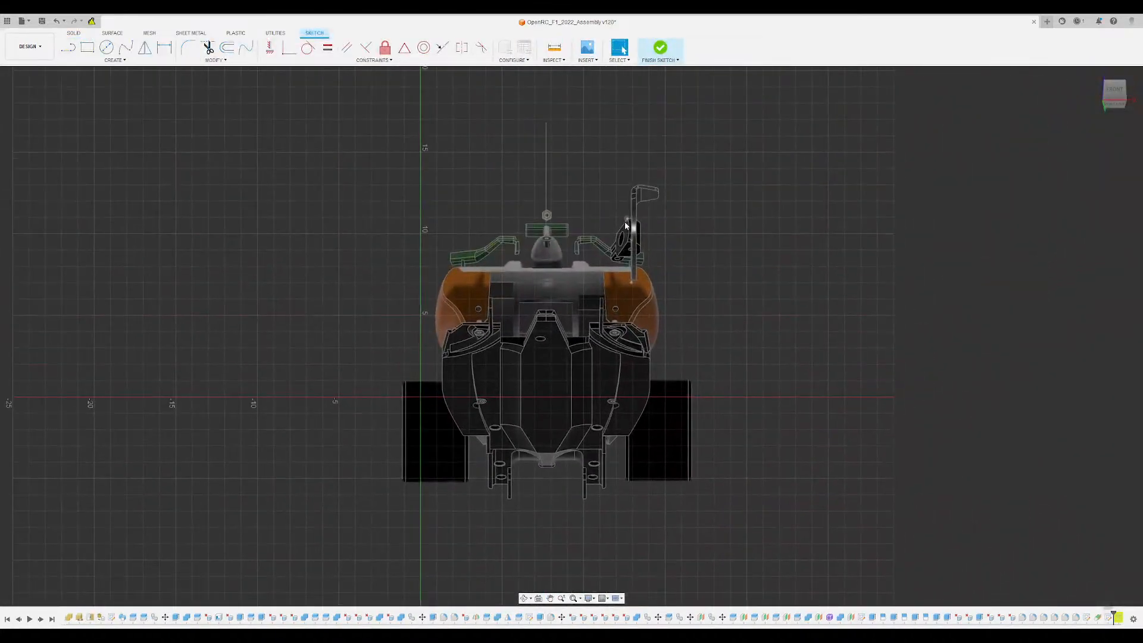
scroll(625, 225, up, 11)
scroll(643, 260, up, 1)
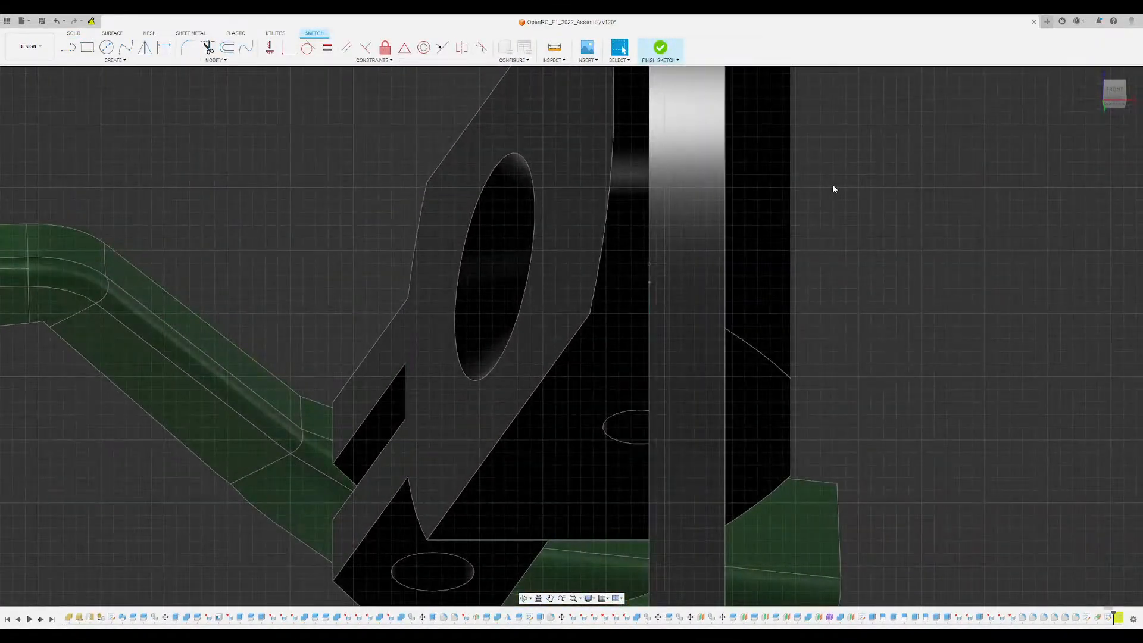
mouse_move(833, 184)
shift+middle_down()
mouse_move(631, 220)
mouse_move(577, 372)
mouse_move(556, 340)
mouse_move(545, 230)
shift+middle_up()
scroll(469, 293, up, 3)
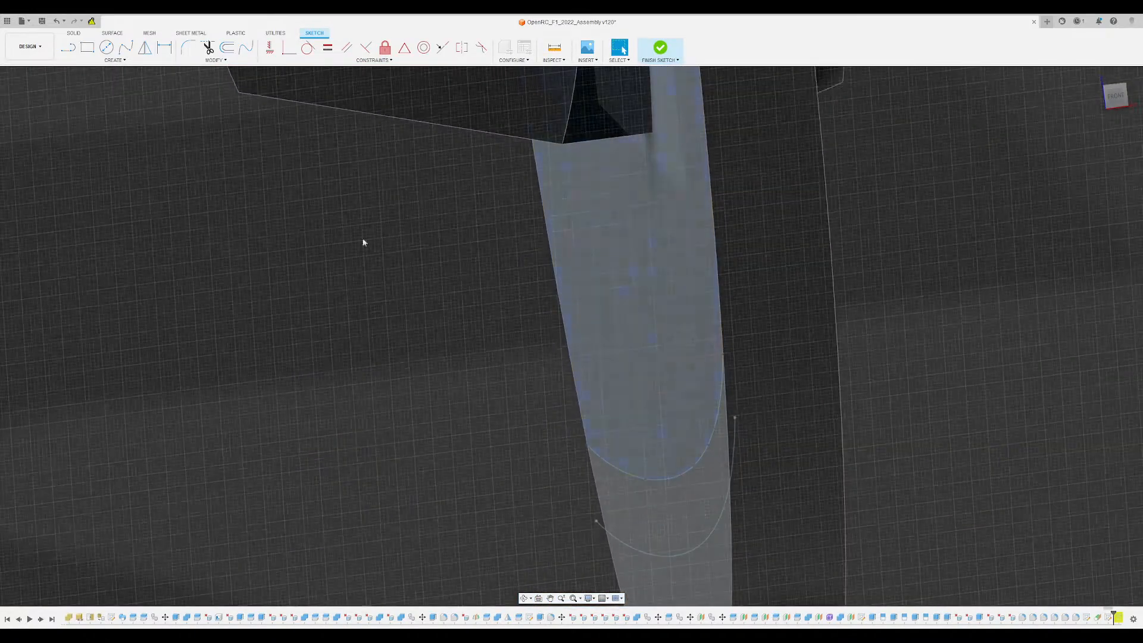
- Sketch a five-point S-shaped spline from the upper strip curve's end point down and inward past the disc's inner face
click(125, 47)
click(723, 358)
click(701, 366)
click(640, 440)
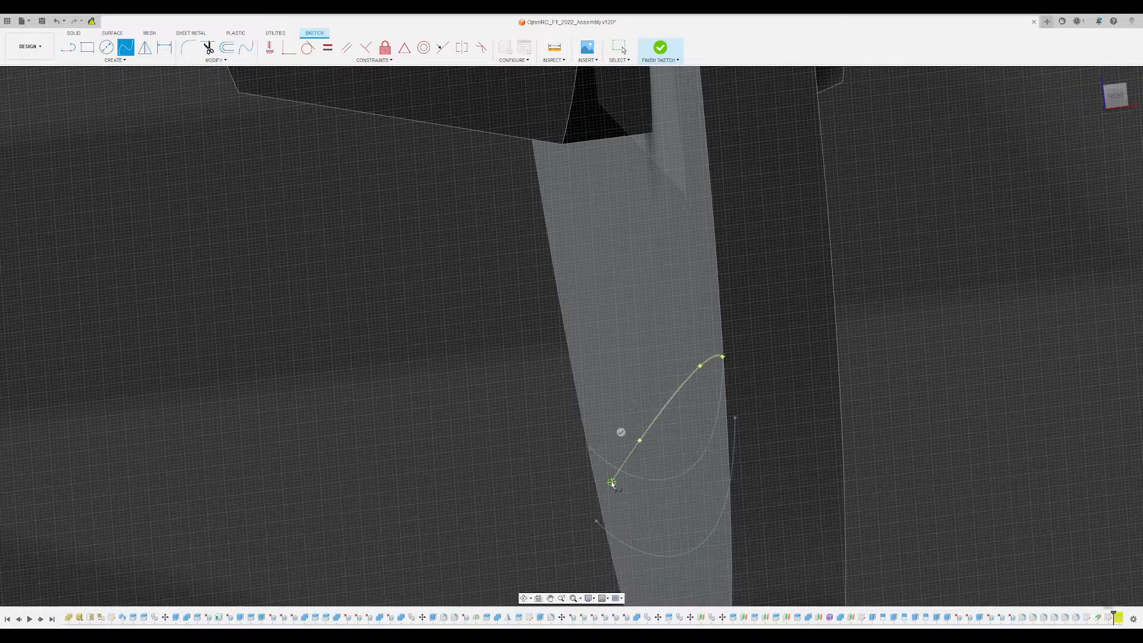
click(569, 529)
click(469, 586)
click(462, 570)
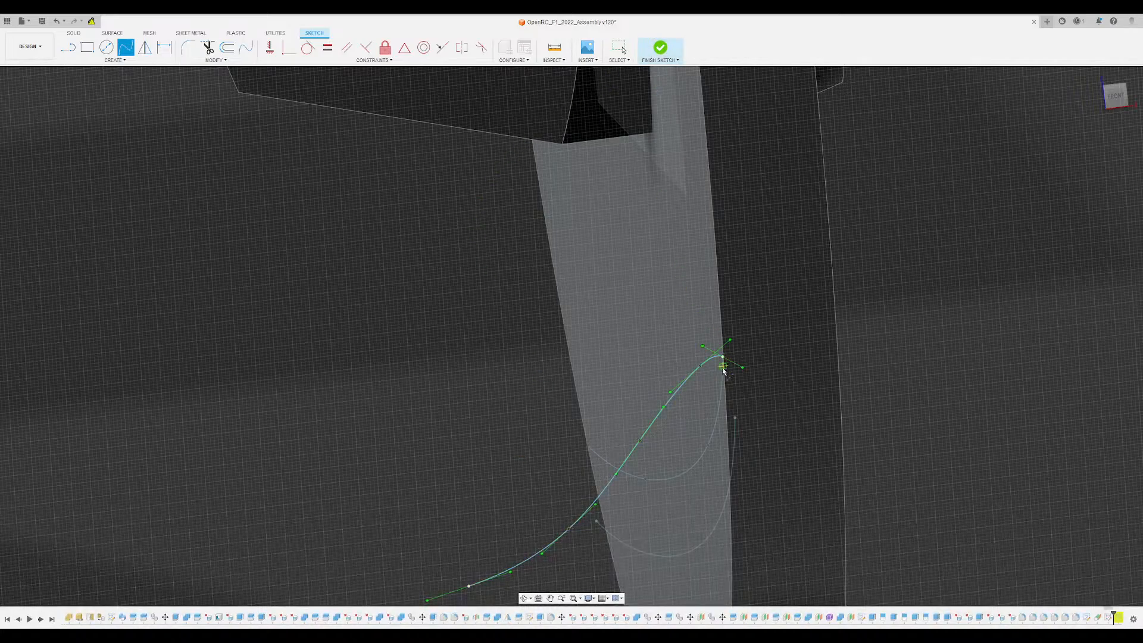
scroll(721, 366, up, 5)
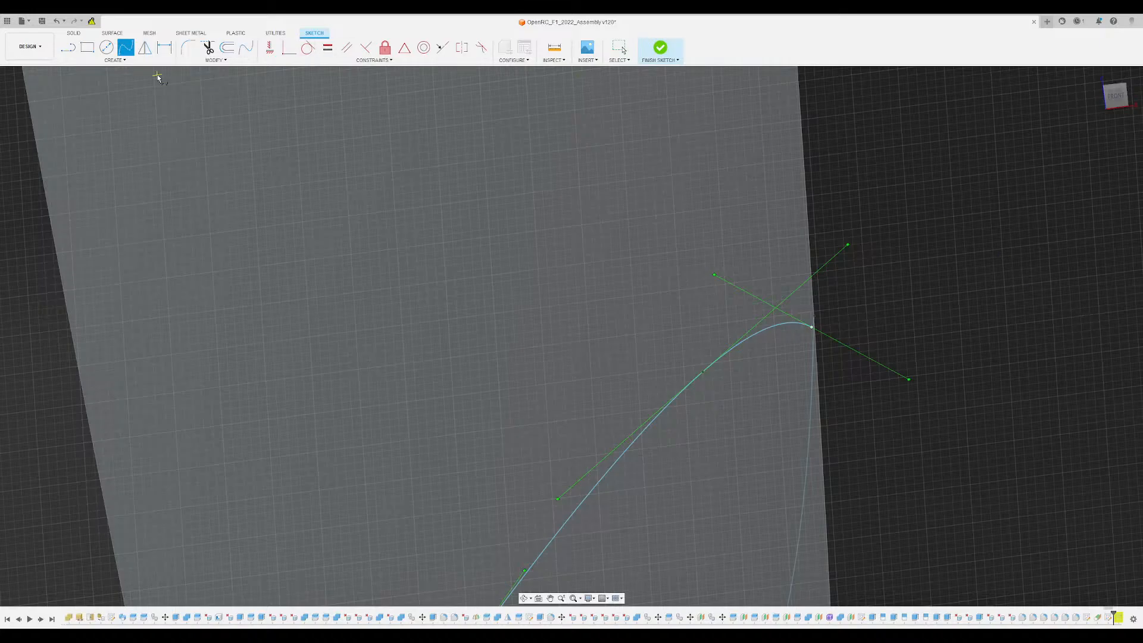
key(Escape)
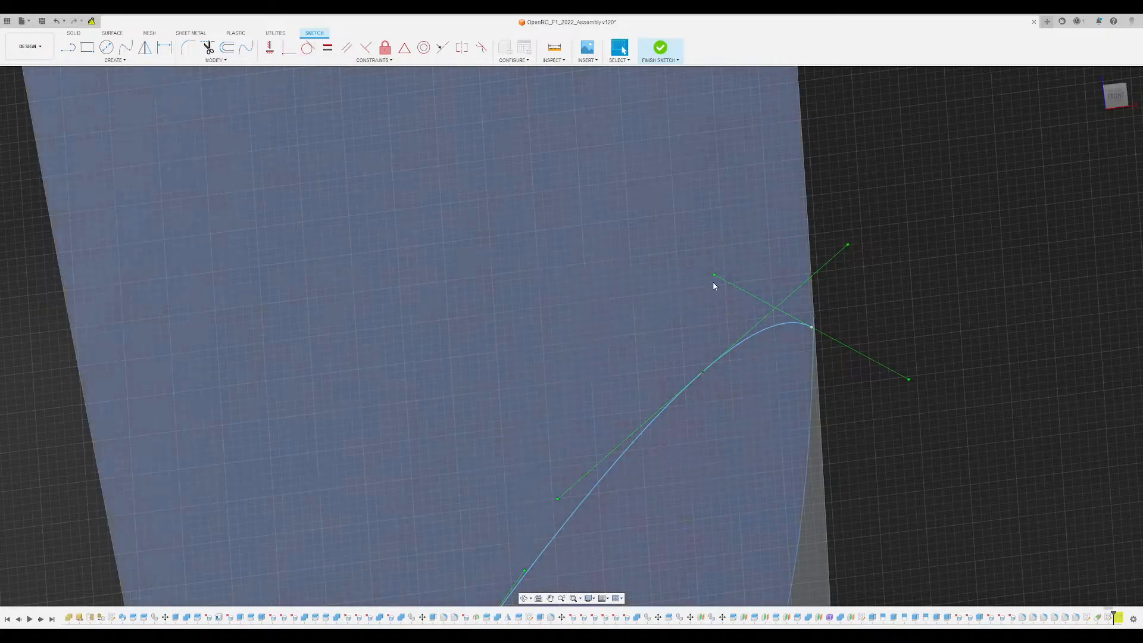
- Lower the tangent handle at the spline's start for a flatter departure from the disc edge, and finish the sketch
drag(715, 276, 715, 366)
click(1010, 329)
scroll(733, 310, down, 5)
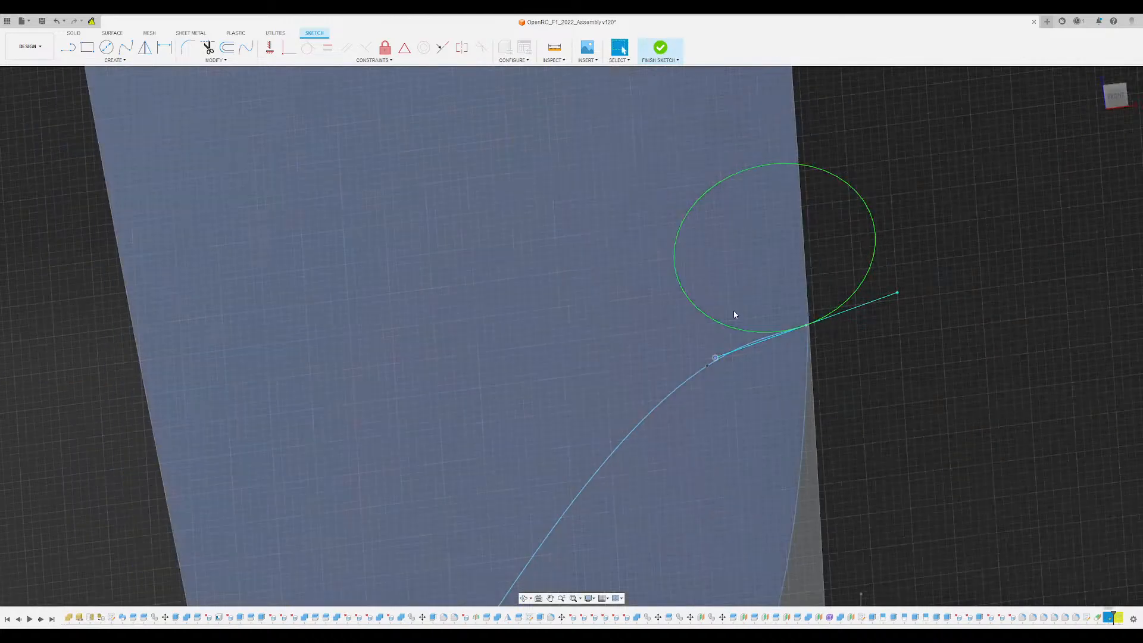
middle_drag(733, 310, 682, 142)
click(1124, 323)
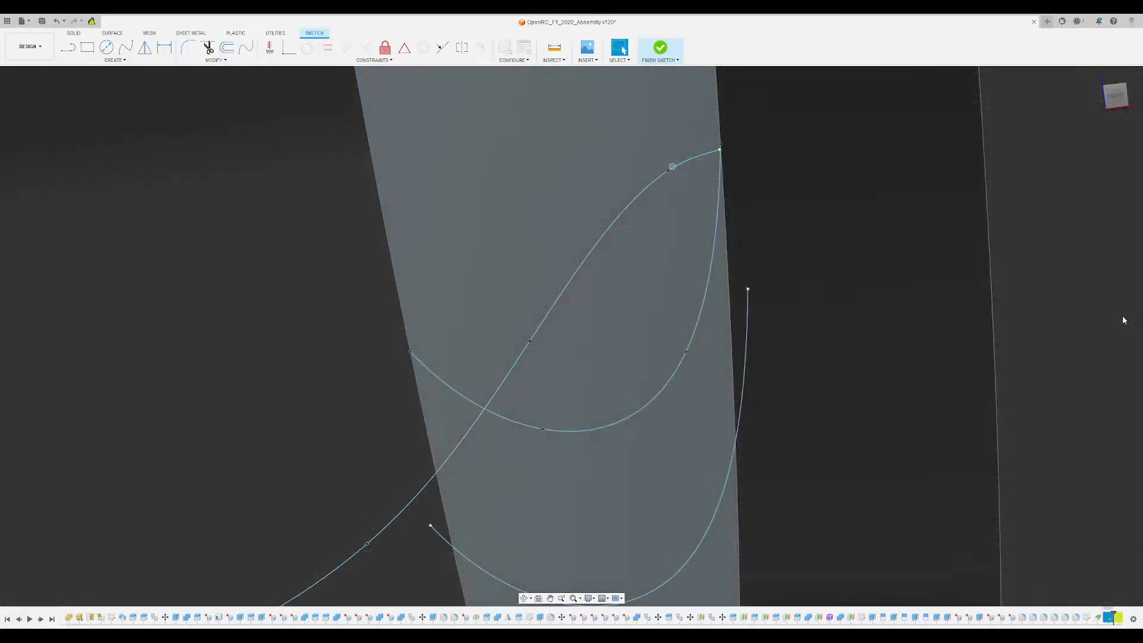
scroll(650, 324, down, 5)
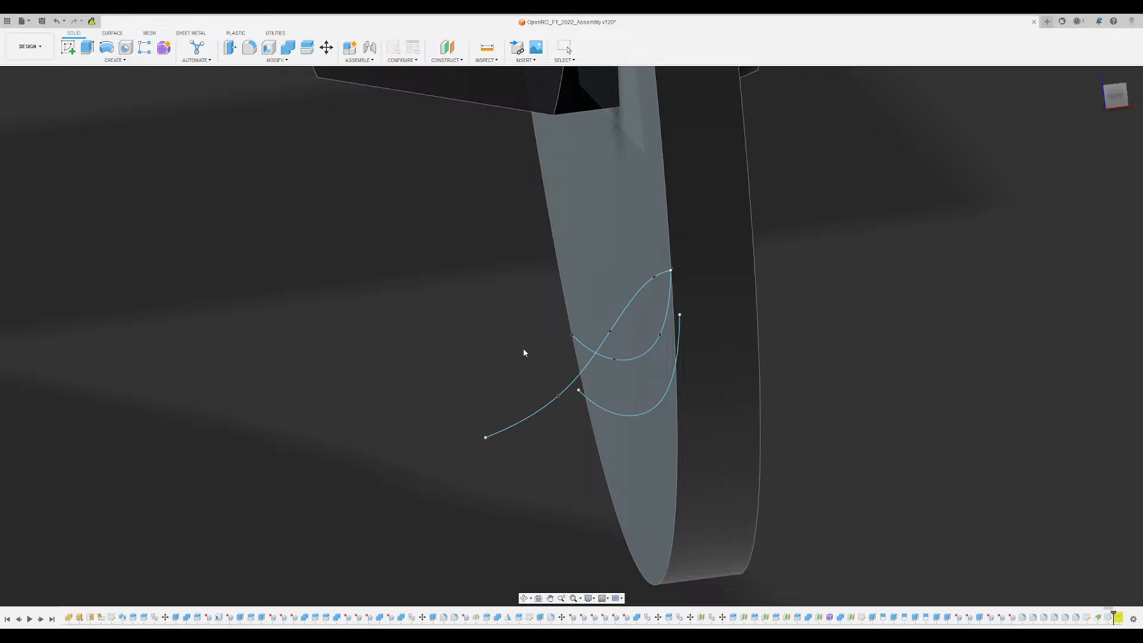
- Set up a sweep of the strip profile along the S-shaped spline, stopping slightly short of the path's end
click(648, 385)
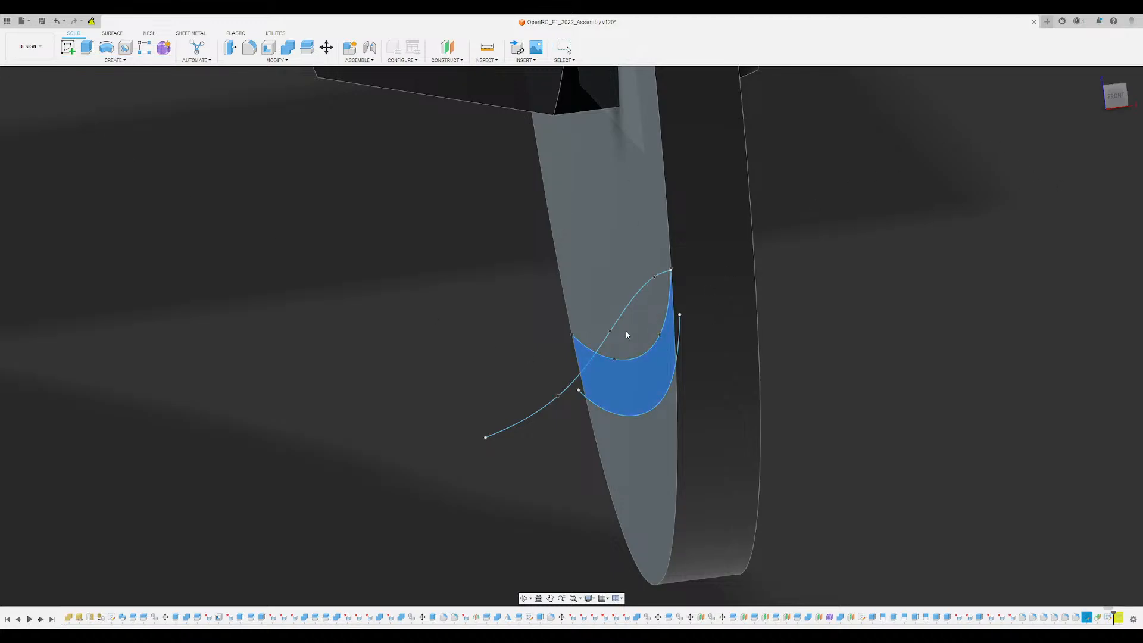
click(568, 384)
shift+middle_drag(469, 321, 622, 408)
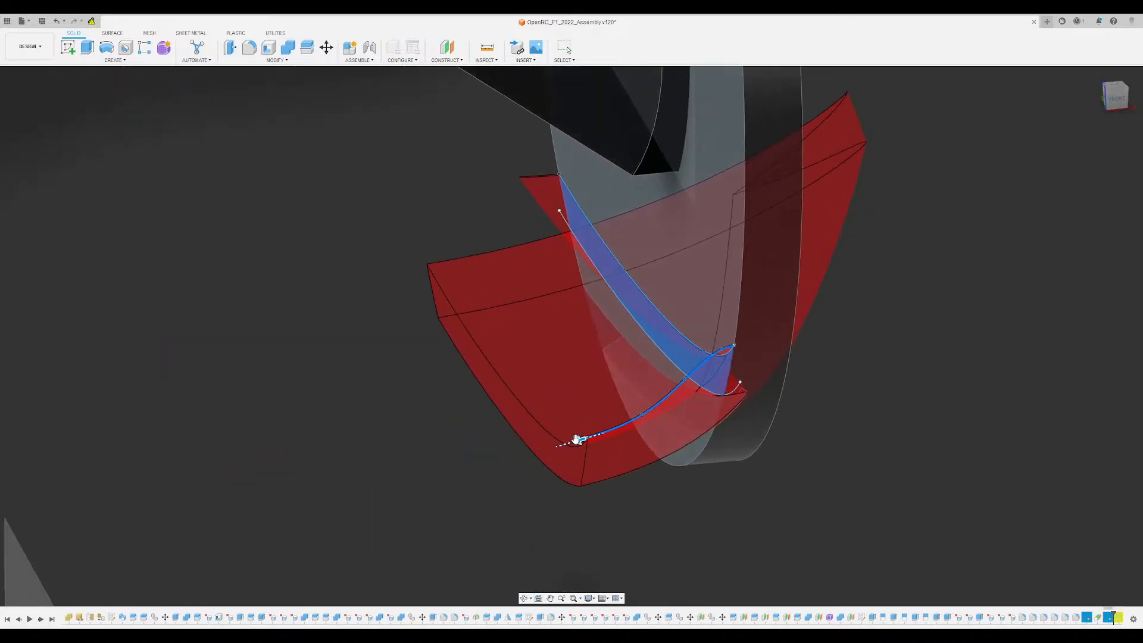
drag(580, 439, 598, 434)
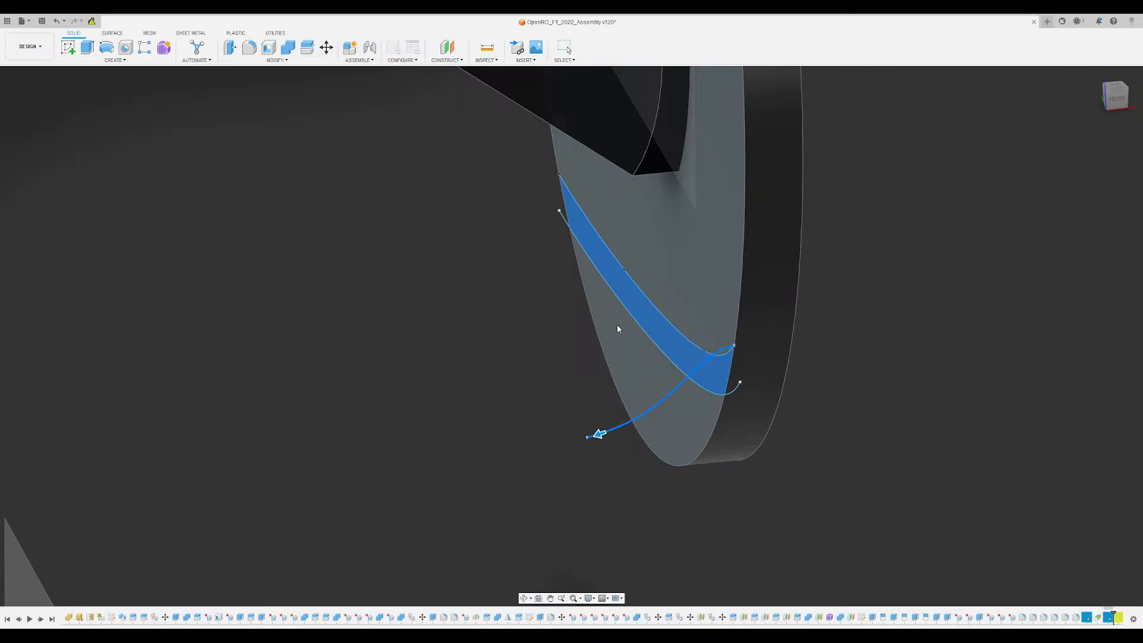
- Change the sweep from a cut to added material and complete the curved flap on the disc's inner side
scroll(615, 328, down, 3)
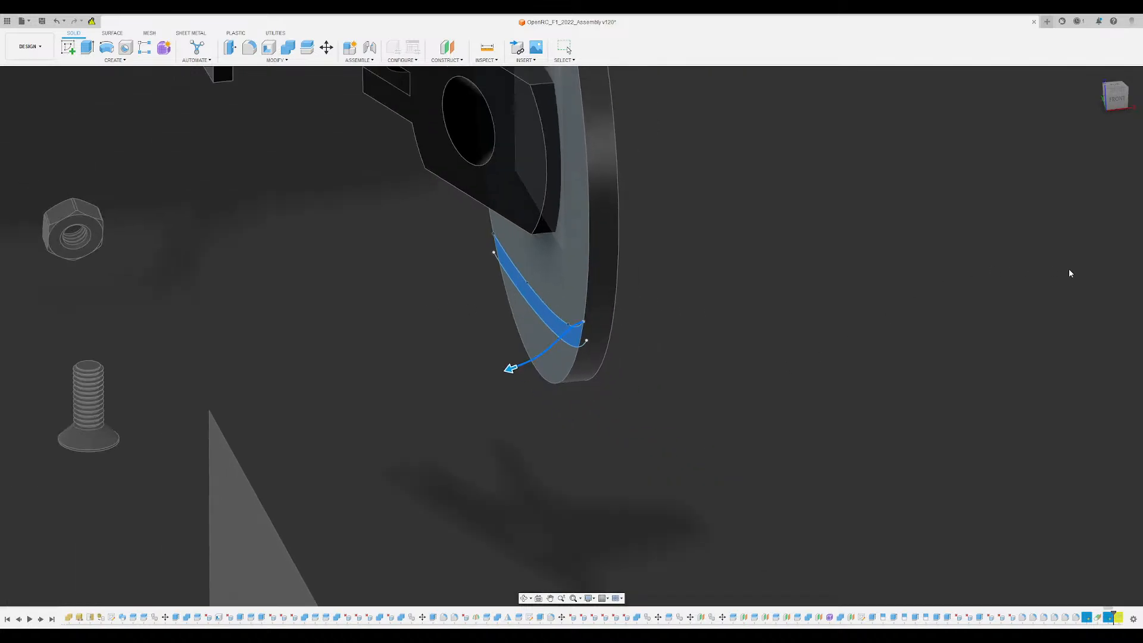
shift+middle_drag(786, 341, 737, 312)
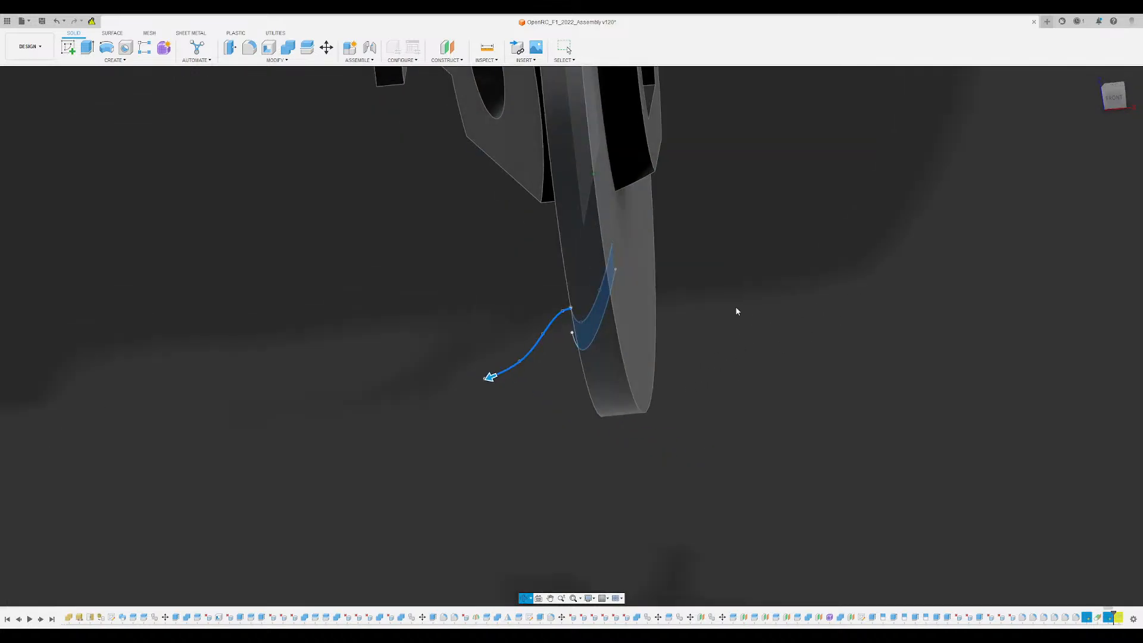
scroll(537, 352, up, 3)
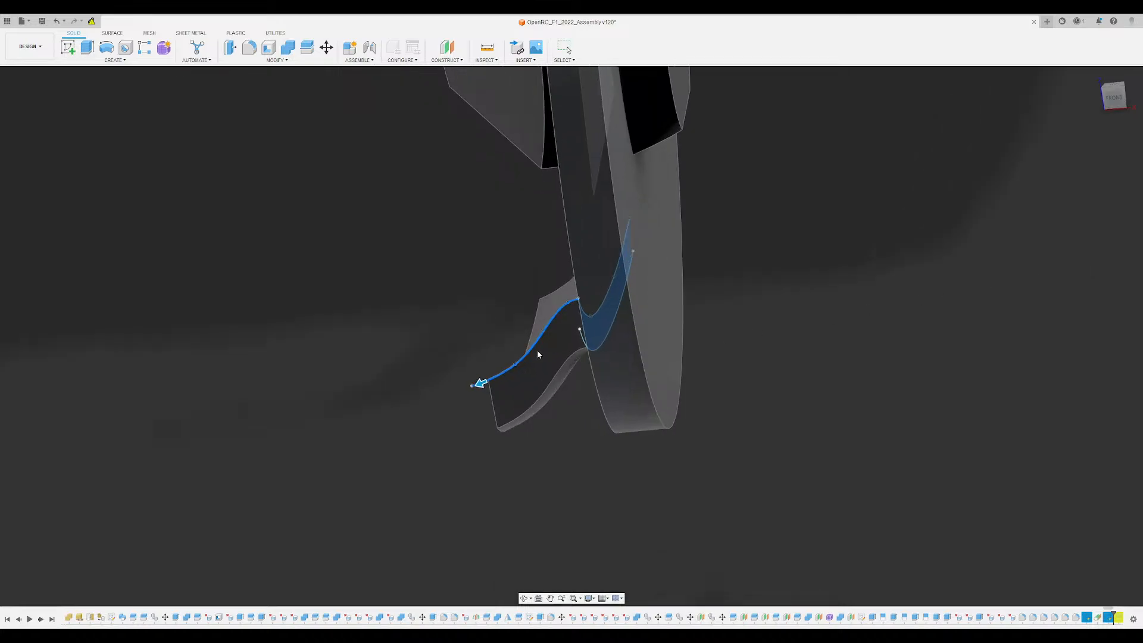
shift+middle_drag(538, 350, 563, 270)
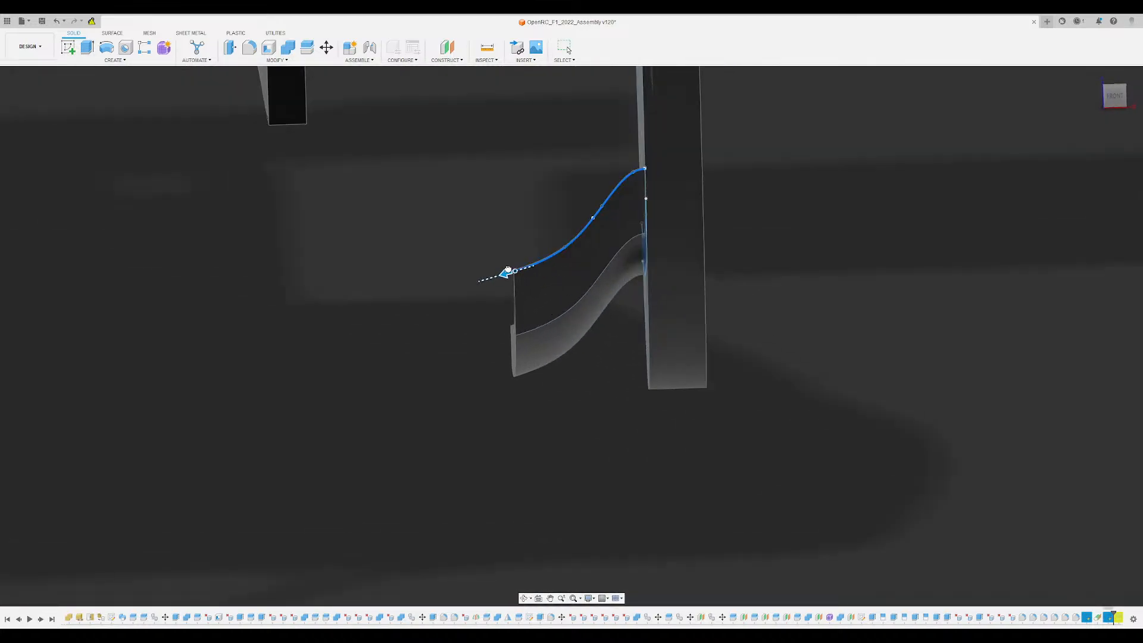
scroll(539, 233, down, 2)
shift+middle_drag(539, 233, 456, 281)
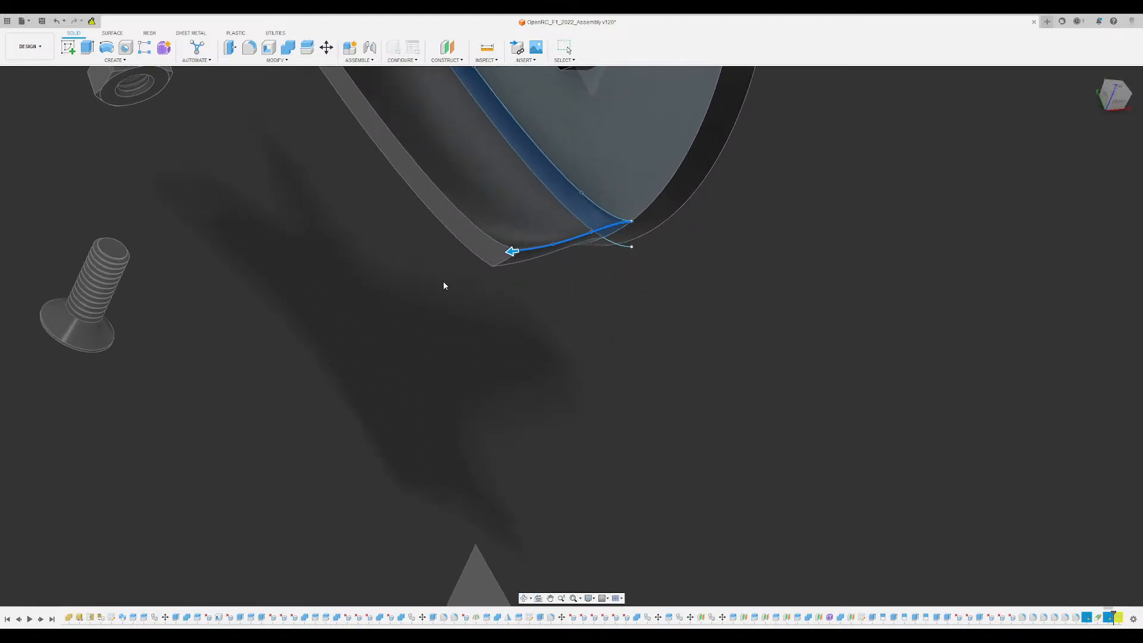
middle_drag(412, 247, 471, 398)
scroll(434, 352, down, 3)
shift+middle_drag(435, 355, 452, 322)
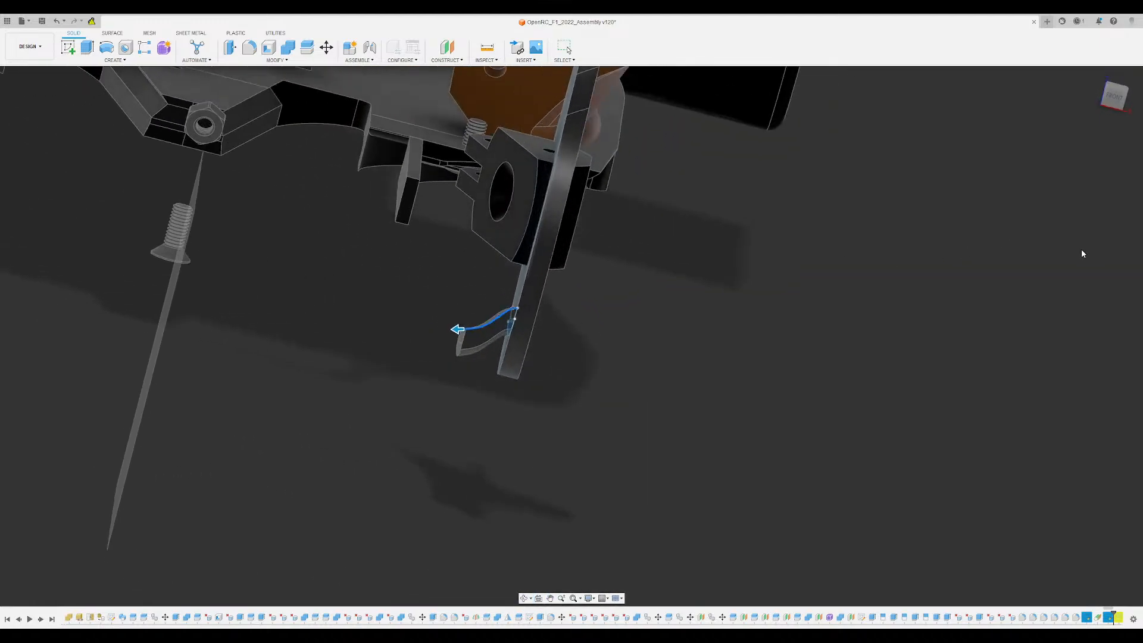
click(727, 283)
- Delete the disc's inner face below the swept flap to remove the lower segment of the disc
scroll(565, 309, down, 3)
shift+middle_drag(565, 308, 648, 355)
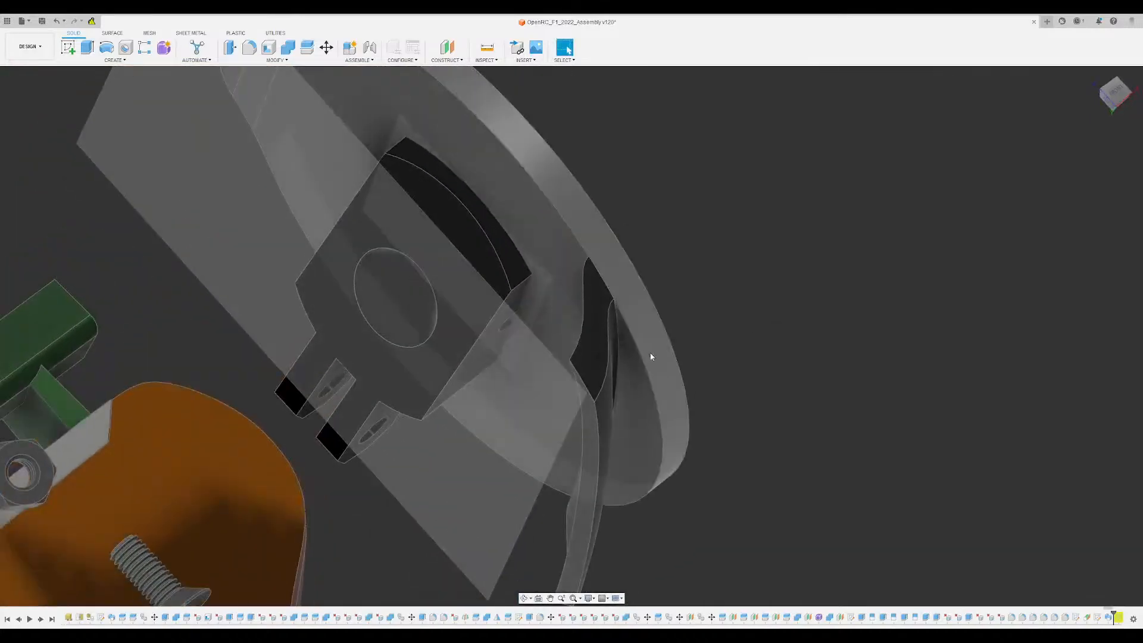
key(Delete)
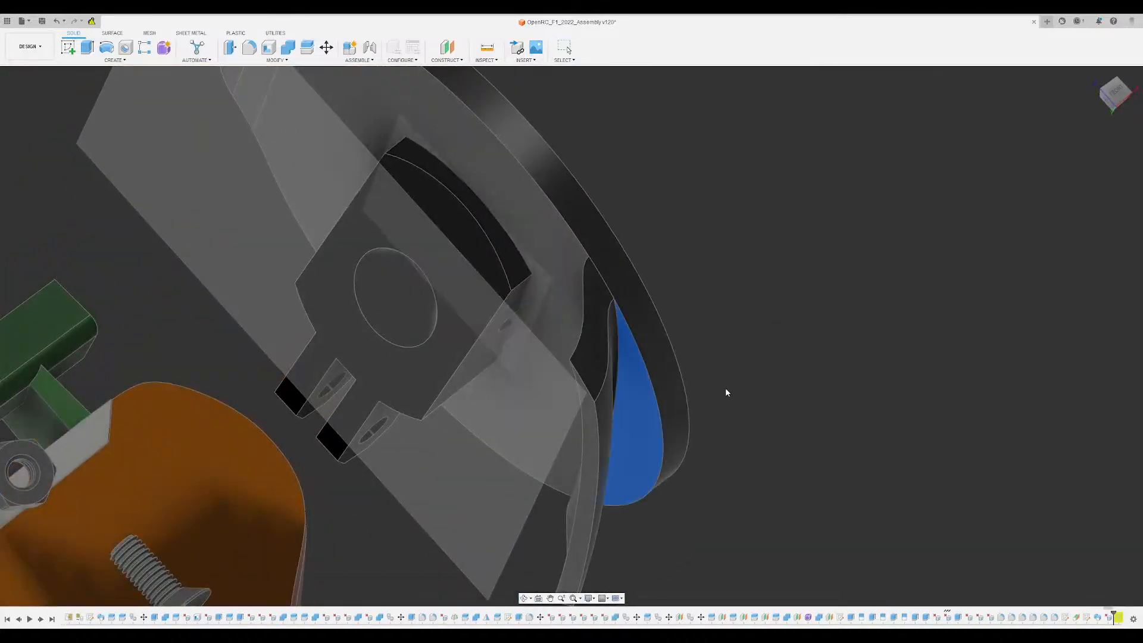
shift+middle_drag(725, 387, 688, 317)
scroll(716, 406, down, 3)
shift+middle_drag(658, 383, 675, 333)
scroll(668, 332, down, 3)
scroll(668, 333, down, 3)
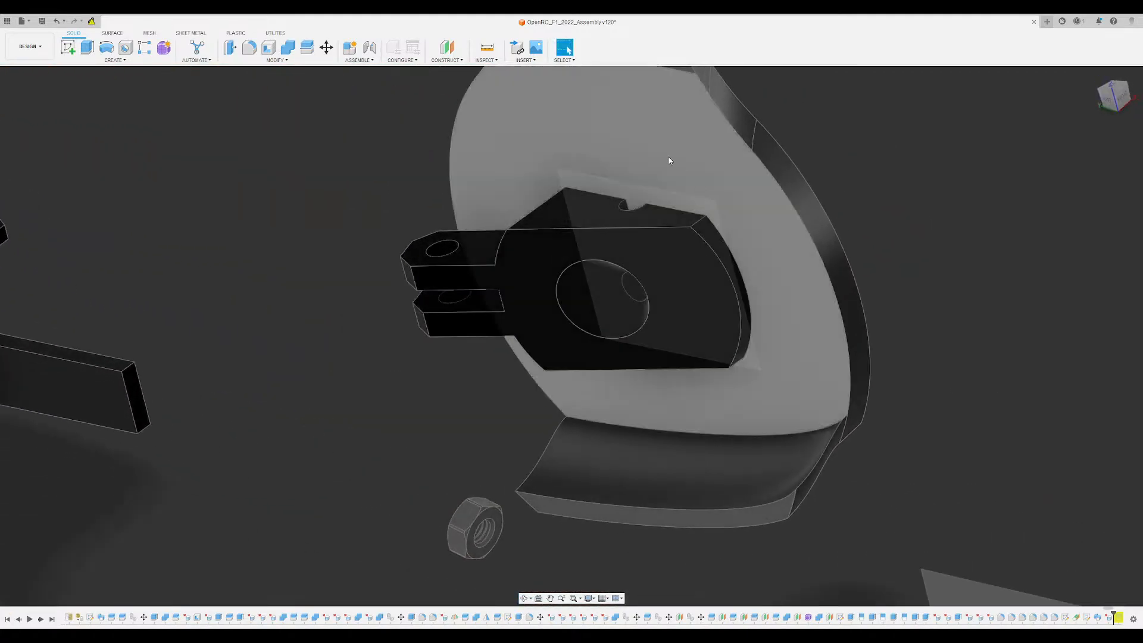
- Split the disc body along the extended planes of the hub block's two long side faces
scroll(602, 226, down, 3)
scroll(601, 230, down, 2)
shift+middle_drag(602, 231, 717, 373)
scroll(700, 345, up, 3)
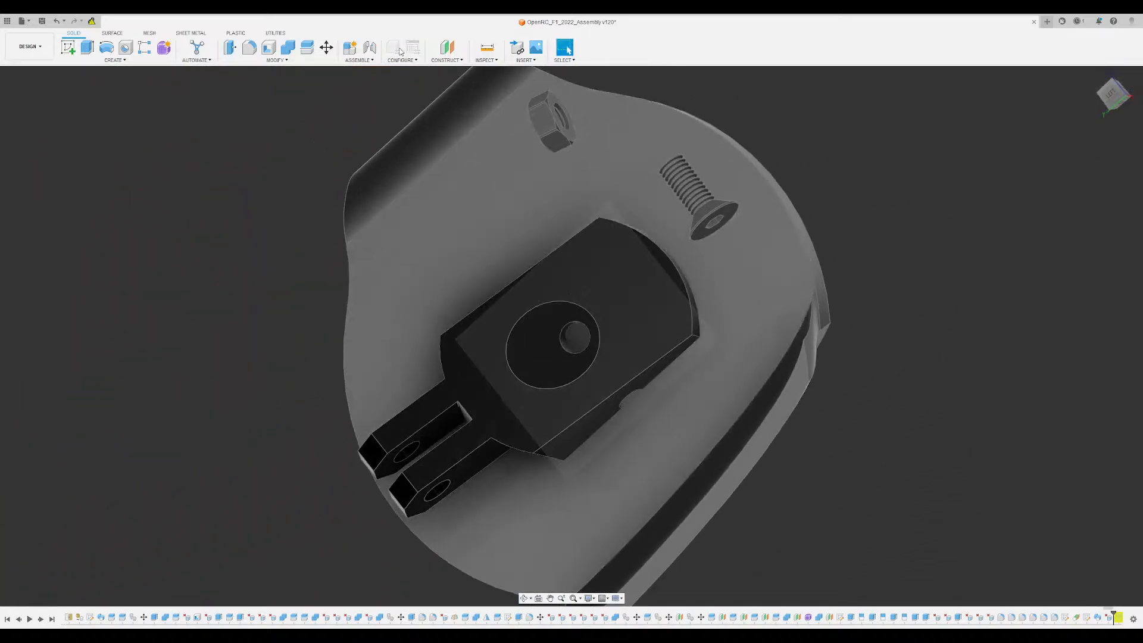
click(311, 48)
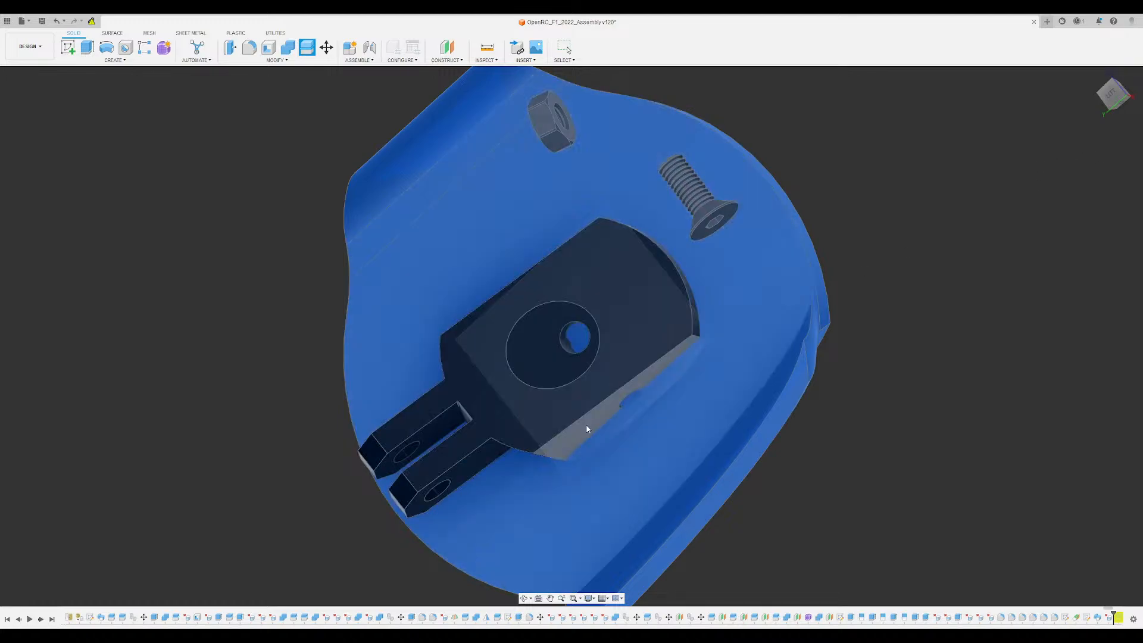
click(586, 429)
shift+middle_drag(564, 293, 610, 295)
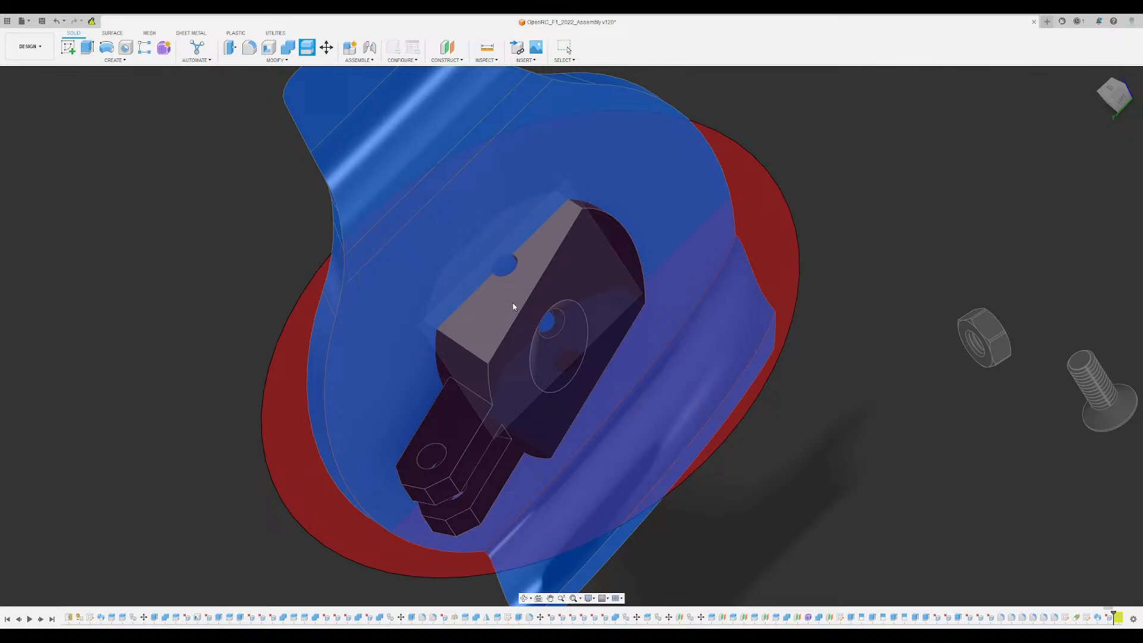
shift+middle_drag(494, 316, 632, 296)
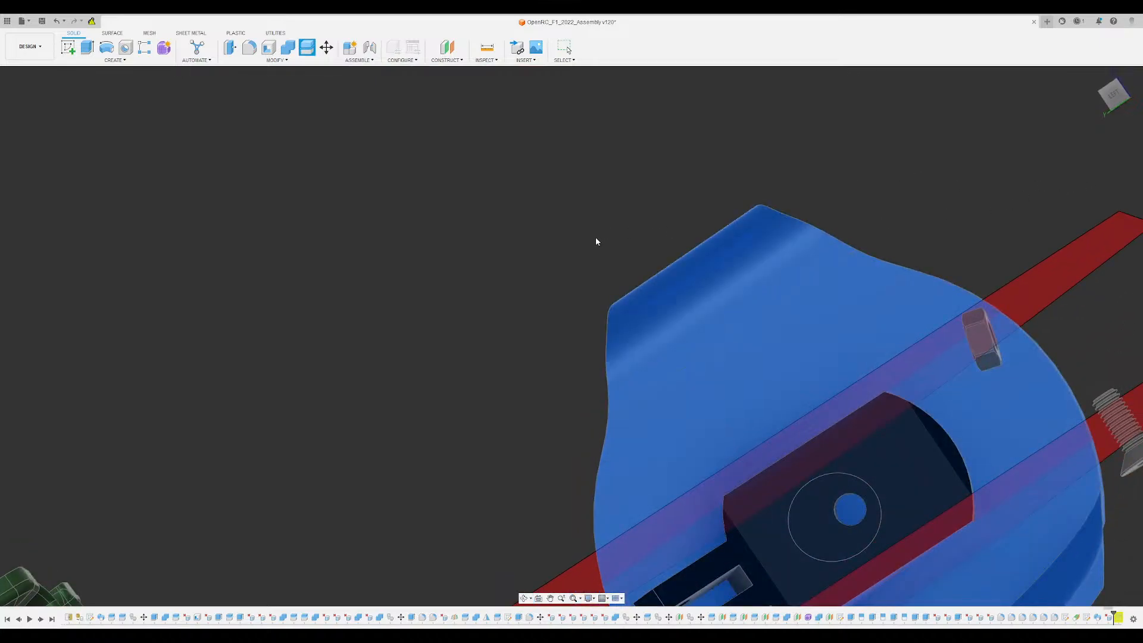
key(Return)
scroll(595, 237, down, 3)
middle_drag(596, 237, 672, 309)
scroll(566, 286, up, 3)
scroll(664, 328, down, 5)
shift+middle_drag(751, 390, 740, 496)
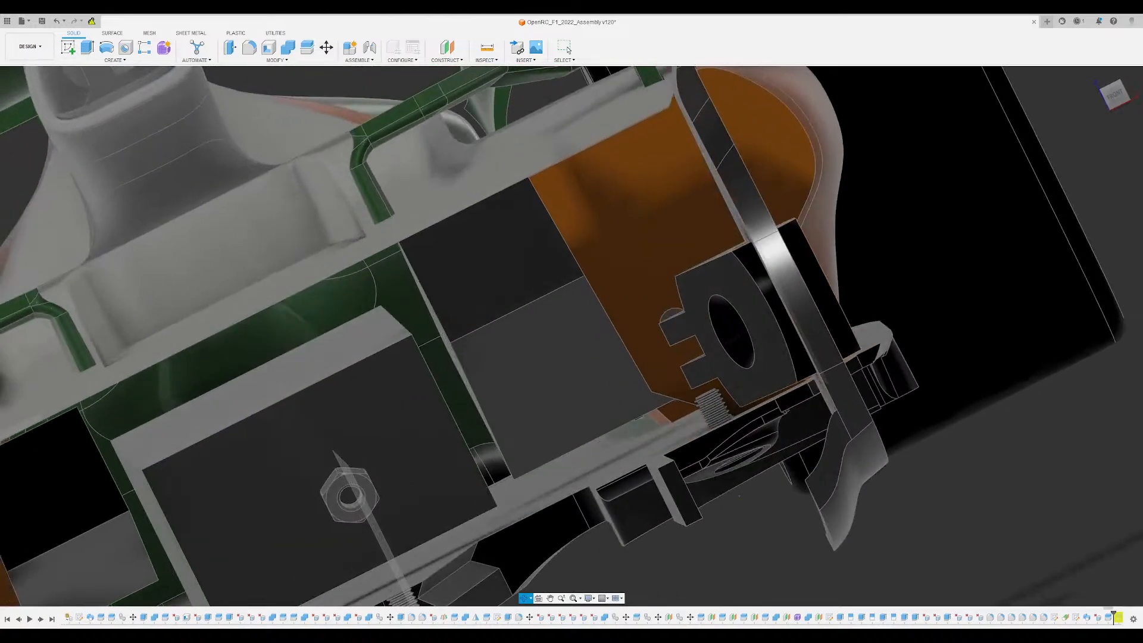
scroll(831, 512, up, 3)
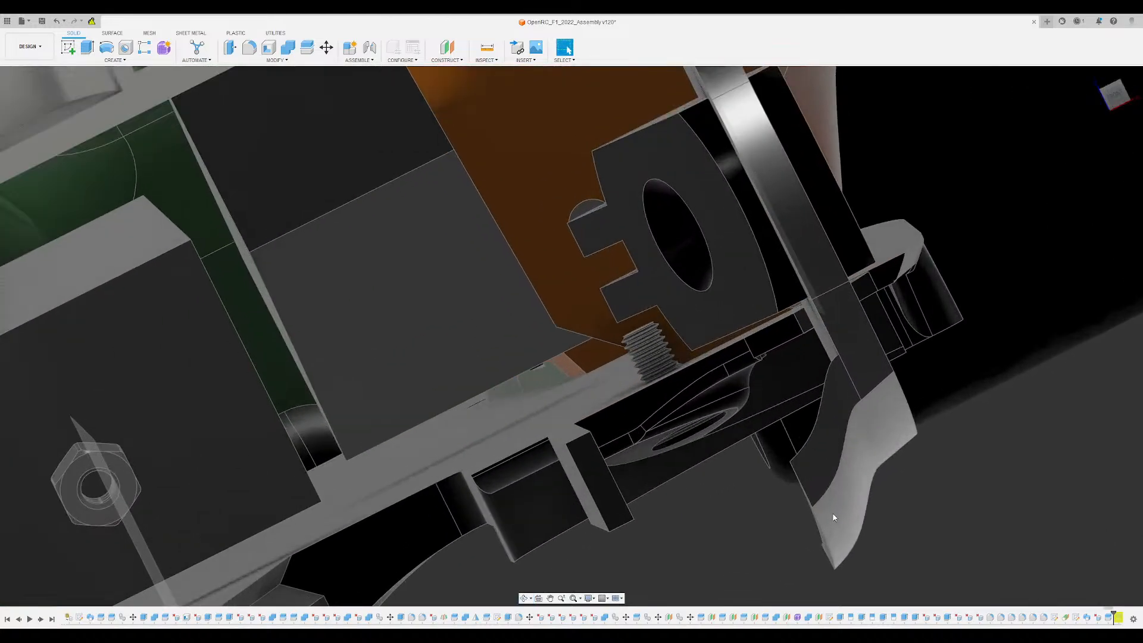
scroll(835, 510, down, 2)
middle_drag(835, 510, 649, 406)
scroll(615, 390, up, 3)
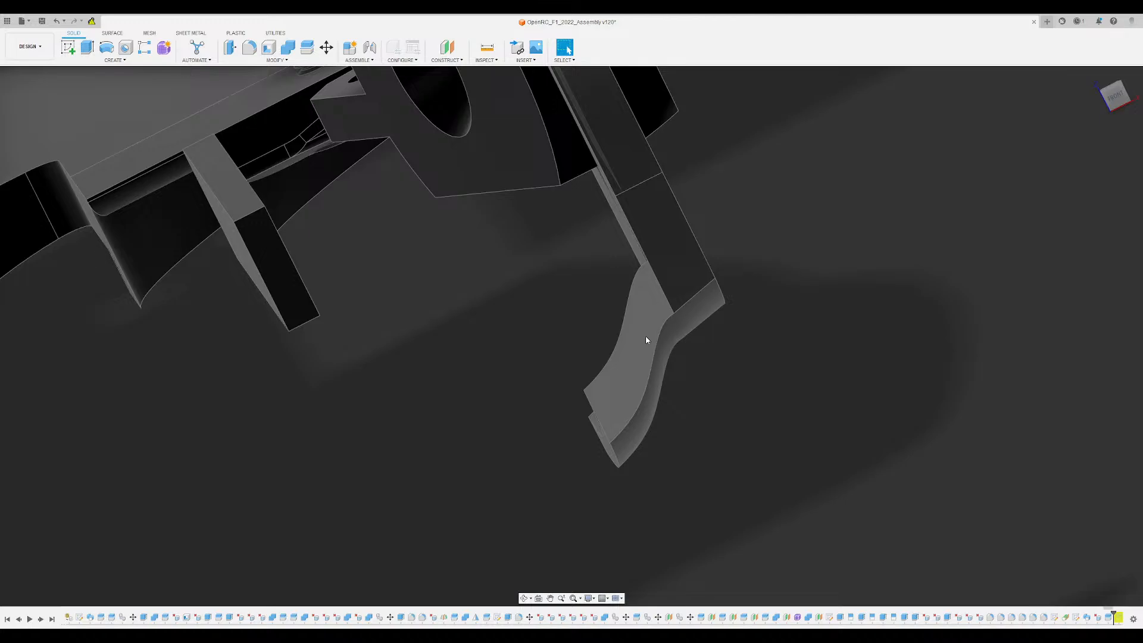
scroll(658, 390, up, 3)
shift+middle_drag(650, 387, 646, 277)
scroll(636, 382, down, 4)
scroll(642, 383, down, 5)
click(735, 415)
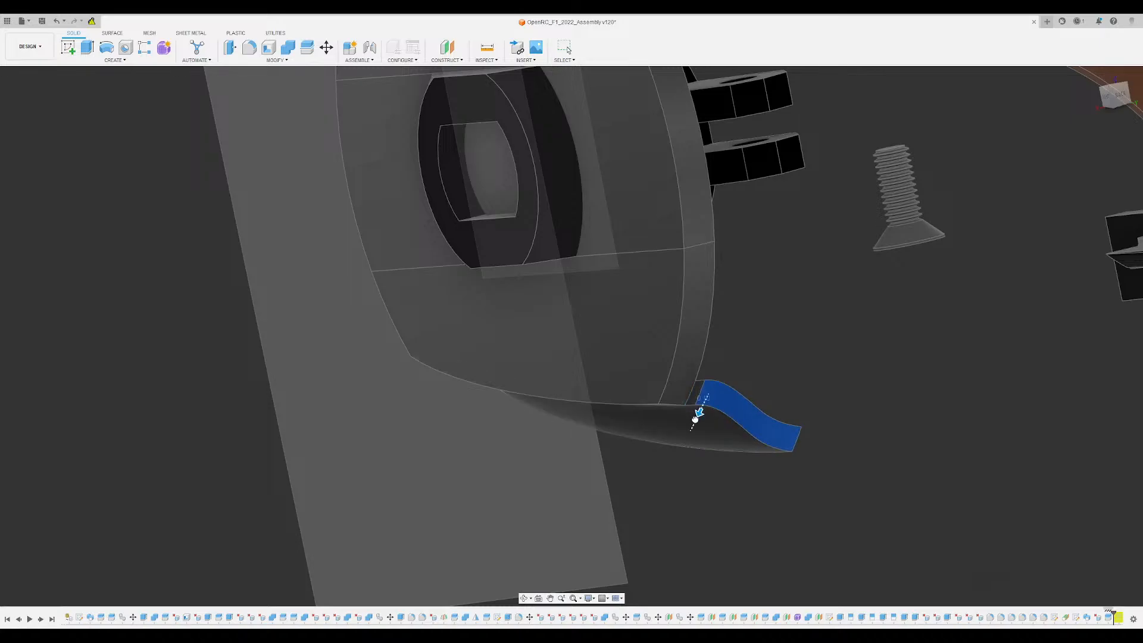
shift+middle_drag(710, 421, 570, 476)
scroll(570, 476, down, 2)
scroll(554, 448, up, 4)
middle_drag(538, 434, 527, 369)
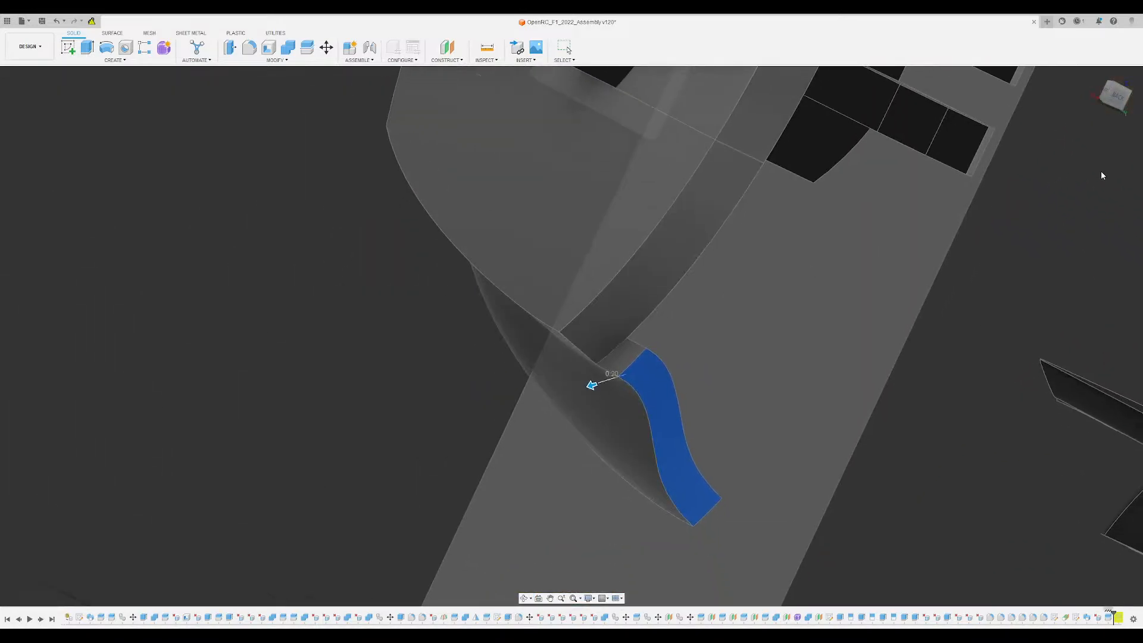
text(0)
key(Escape)
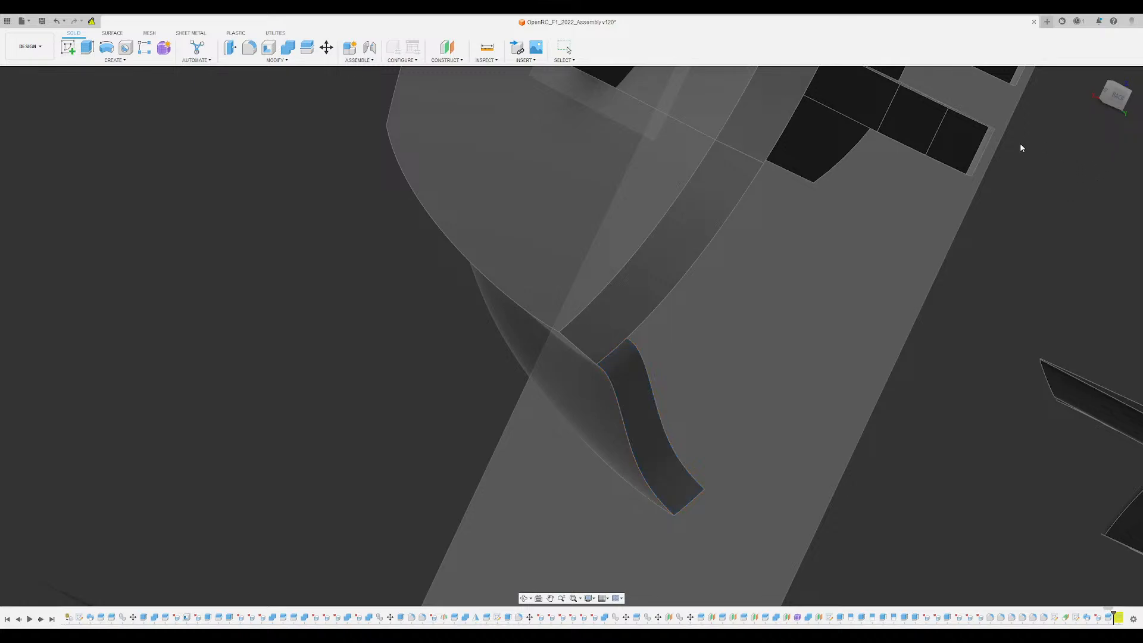
- Offset the curved flap's end face and the adjoining edge face of the disc's lower segment outward by 0.30
click(637, 420)
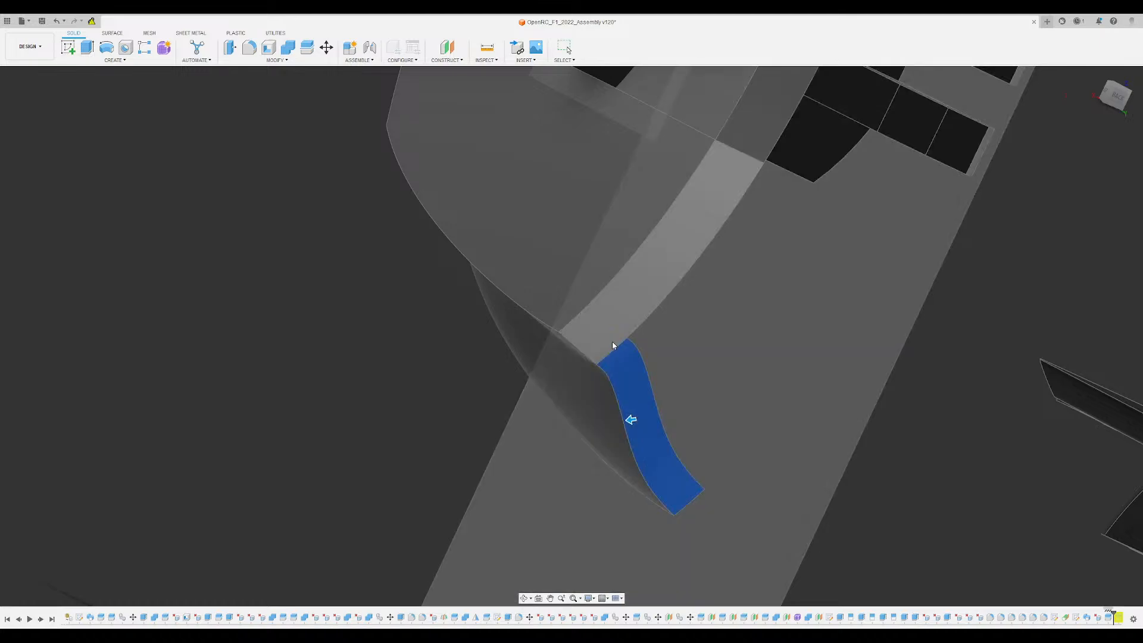
click(612, 341)
drag(655, 275, 661, 296)
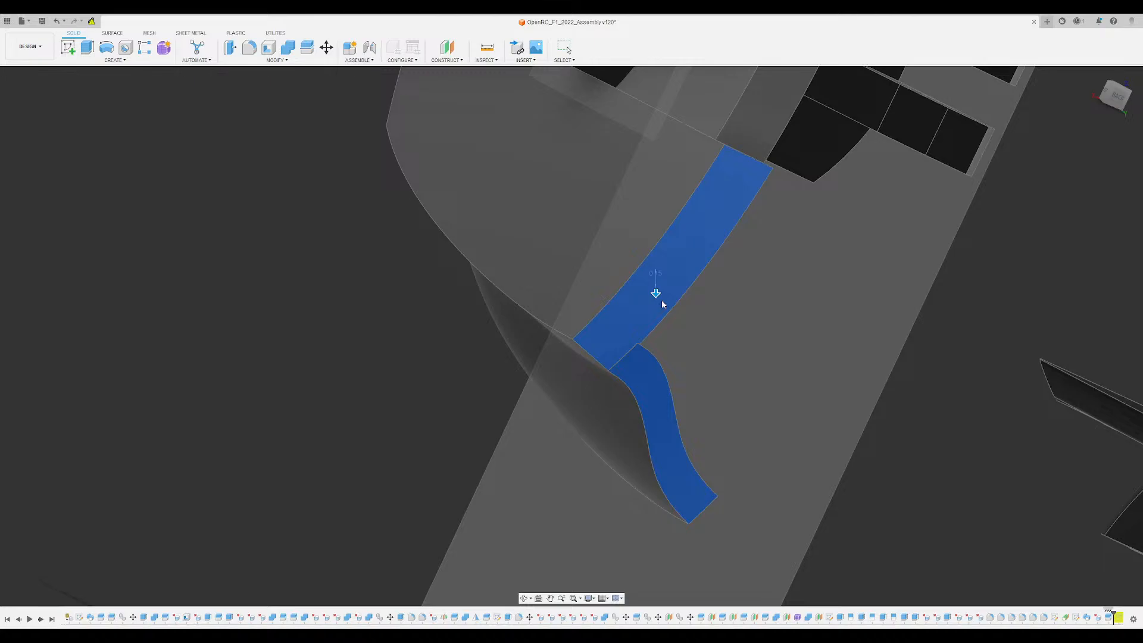
scroll(635, 358, down, 5)
shift+middle_drag(634, 358, 534, 303)
scroll(534, 303, up, 3)
mouse_move(606, 298)
shift+middle_down()
mouse_move(614, 280)
mouse_move(605, 302)
shift+middle_up()
drag(611, 315, 592, 316)
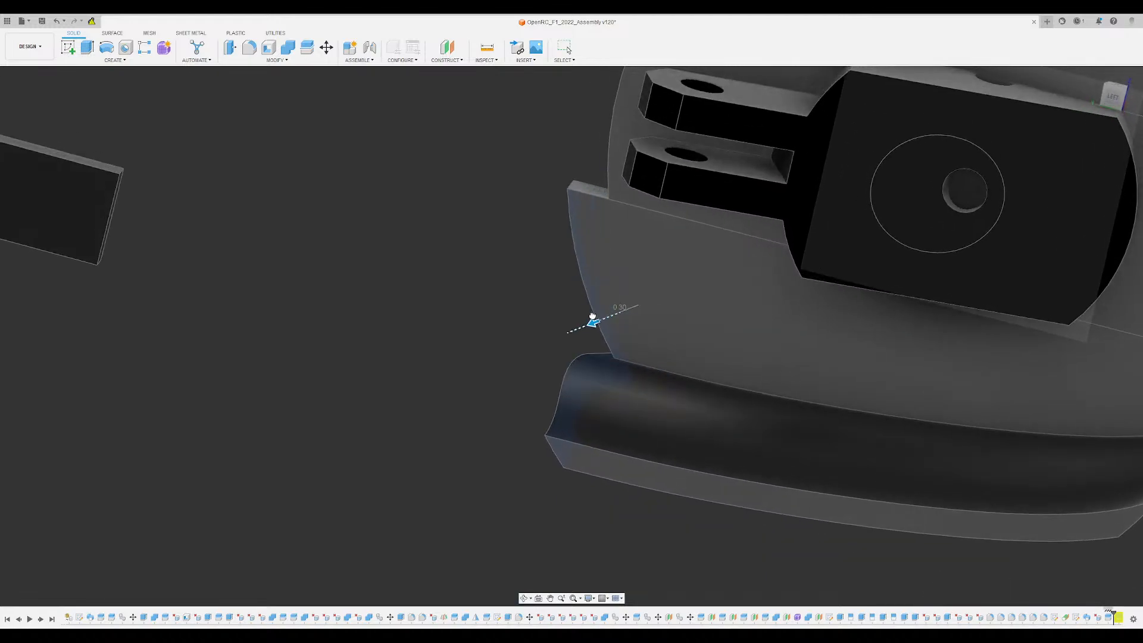
scroll(548, 270, down, 2)
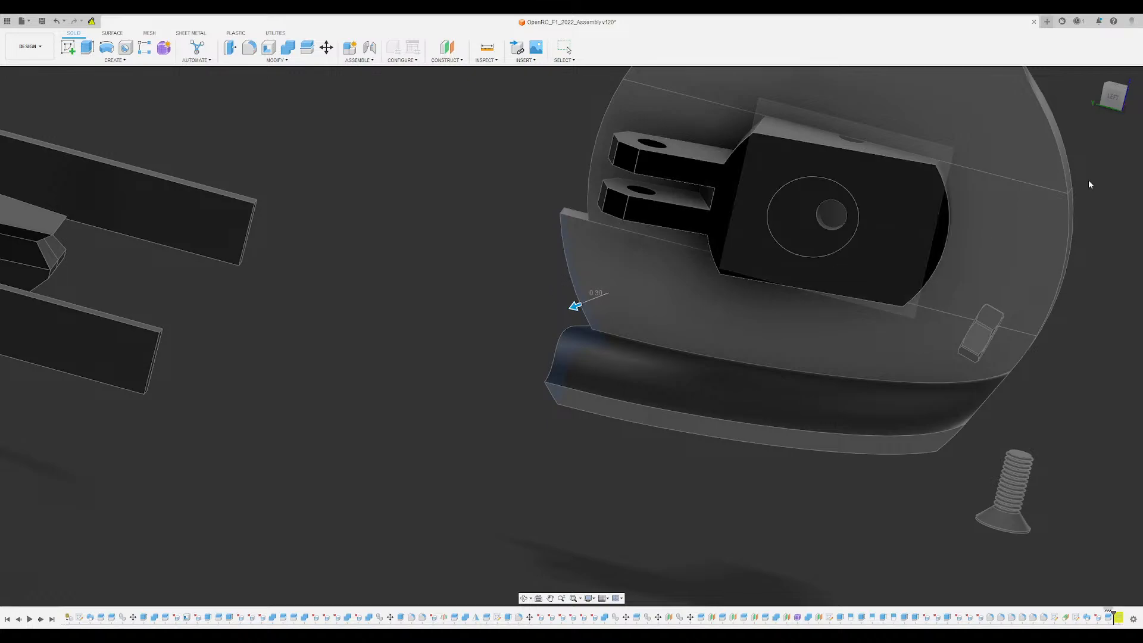
shift+middle_drag(527, 330, 965, 124)
- Examine the whole car from several angles, including the disc's stepped lower edge and the hub block up close
scroll(492, 319, down, 5)
scroll(690, 293, down, 2)
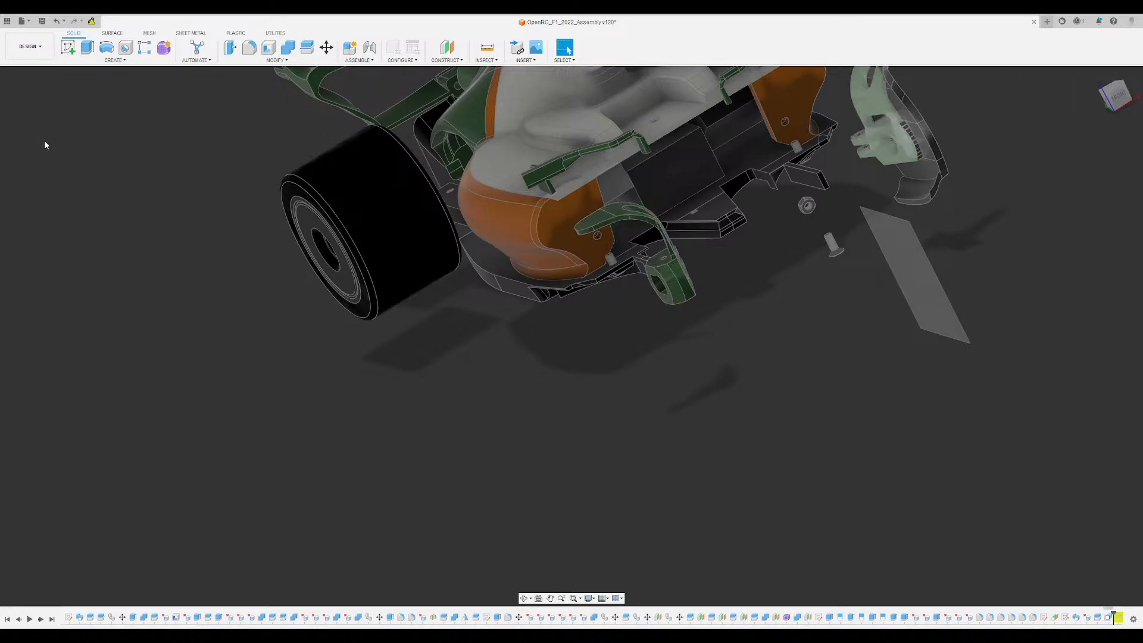
shift+middle_drag(369, 268, 793, 537)
shift+middle_drag(740, 495, 725, 370)
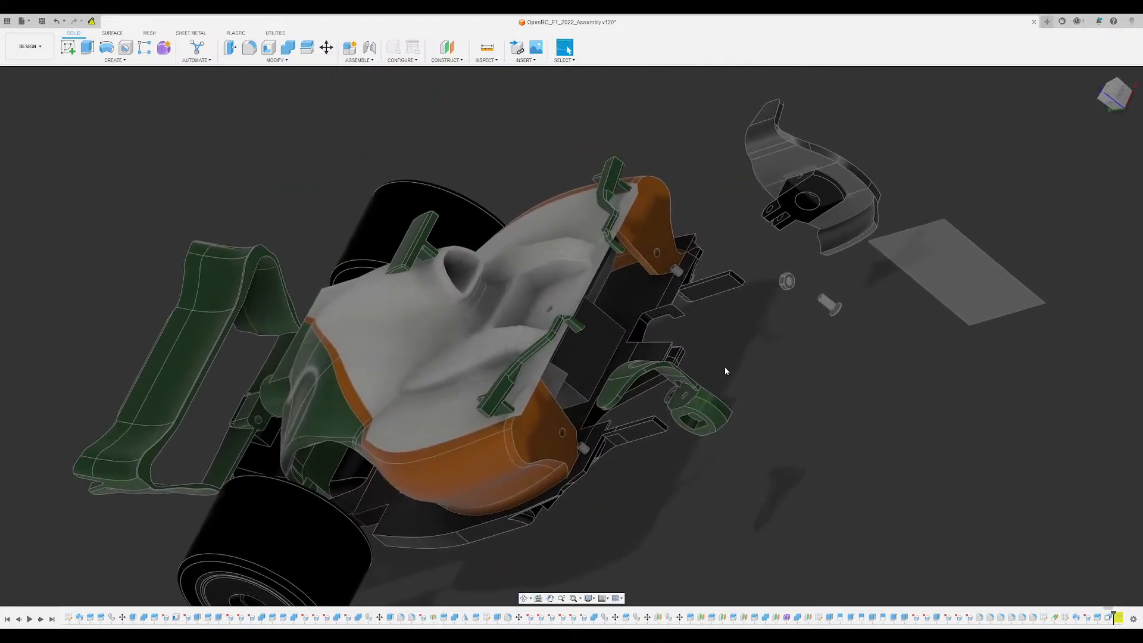
click(1109, 95)
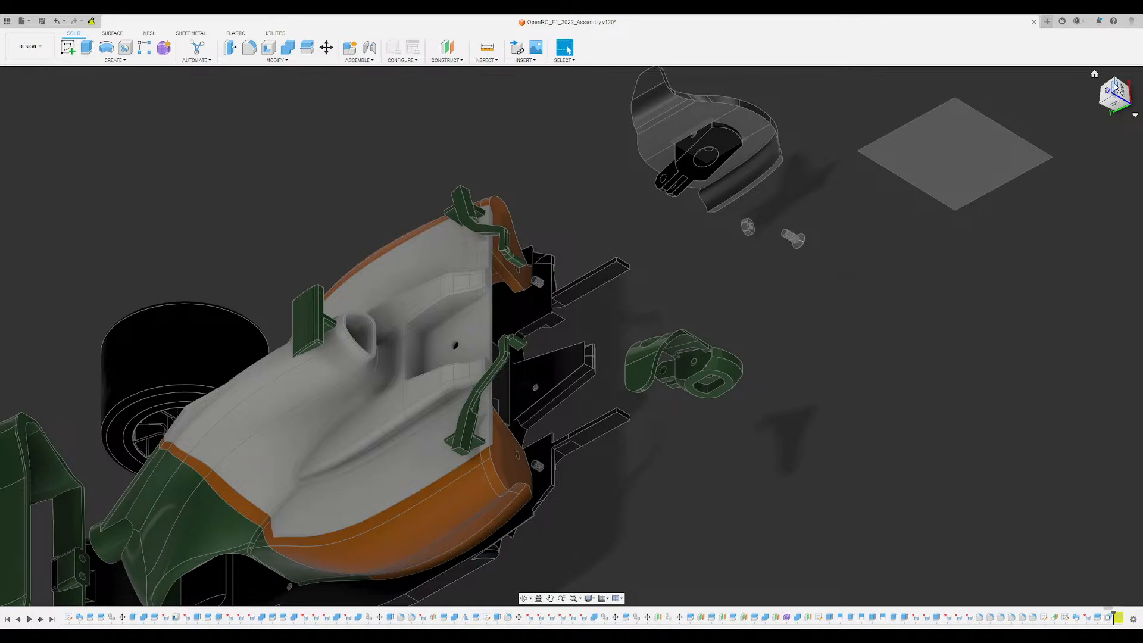
click(1094, 74)
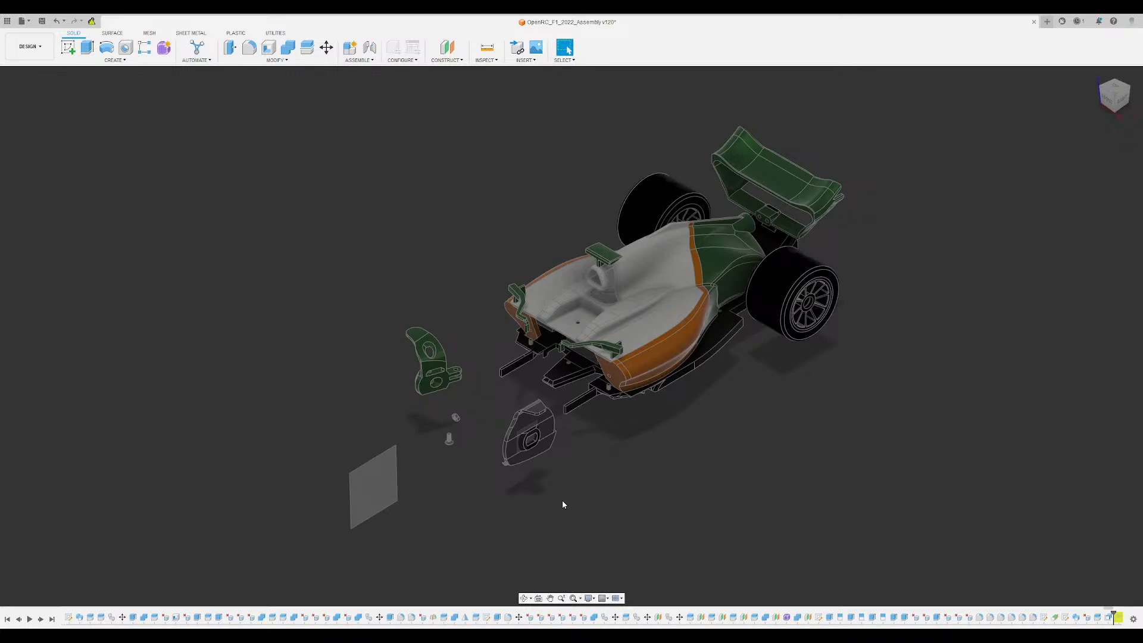
scroll(459, 445, up, 3)
shift+middle_drag(462, 421, 501, 488)
scroll(501, 488, up, 5)
shift+middle_drag(553, 377, 685, 344)
scroll(692, 401, up, 4)
scroll(653, 323, up, 4)
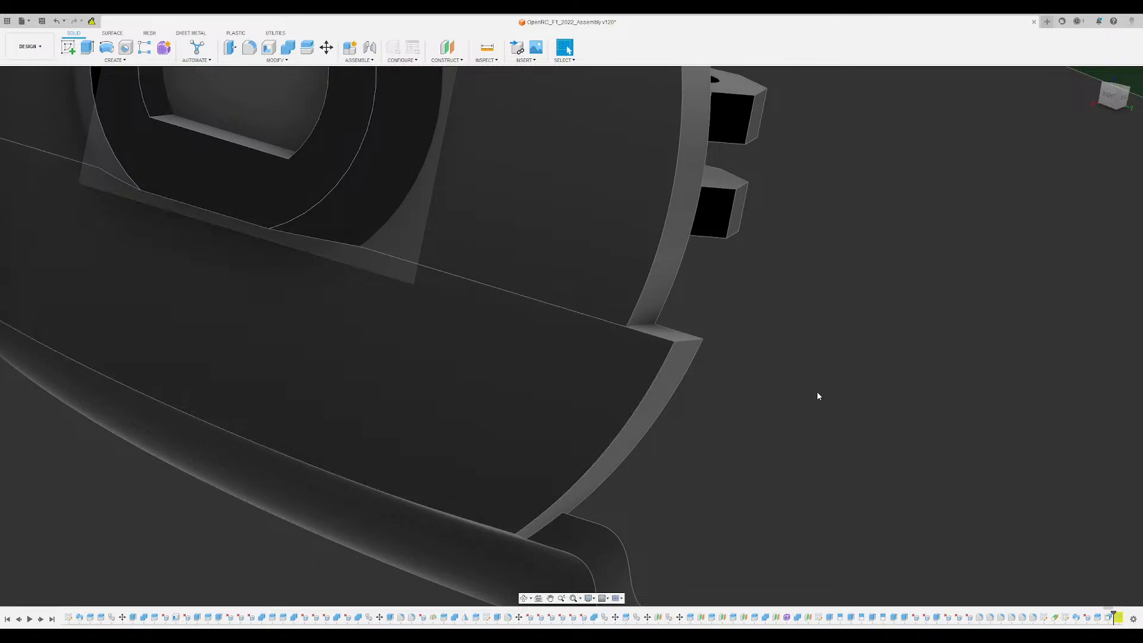
scroll(738, 389, up, 3)
scroll(731, 359, down, 3)
scroll(732, 360, down, 5)
shift+middle_drag(732, 363, 553, 381)
shift+middle_drag(528, 370, 555, 352)
scroll(555, 403, up, 5)
shift+middle_drag(558, 397, 516, 403)
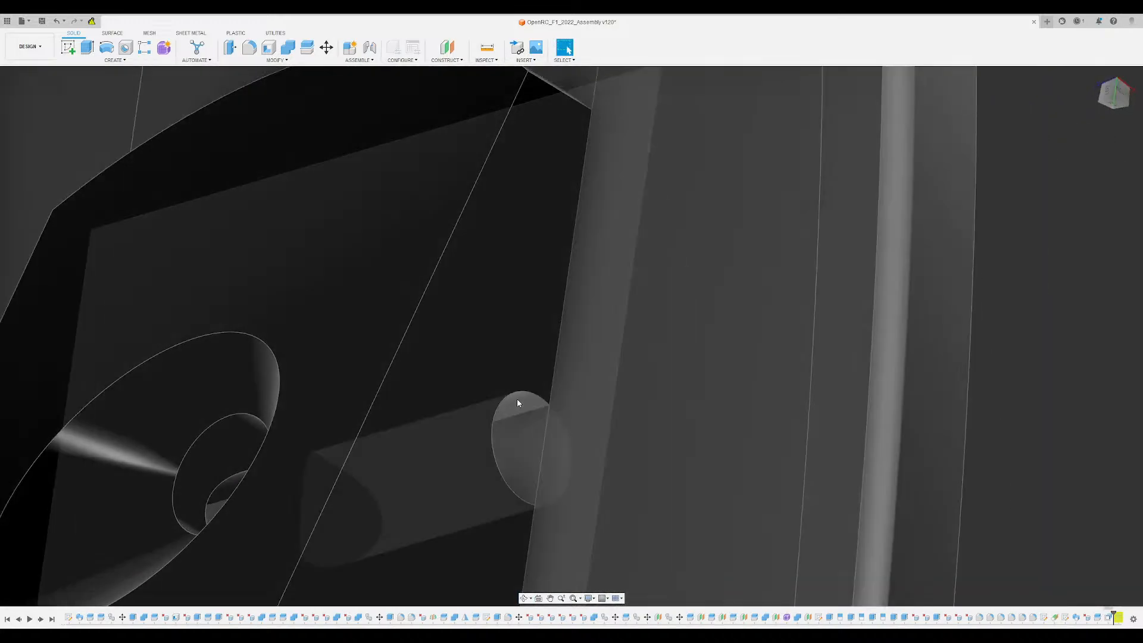
scroll(517, 403, down, 5)
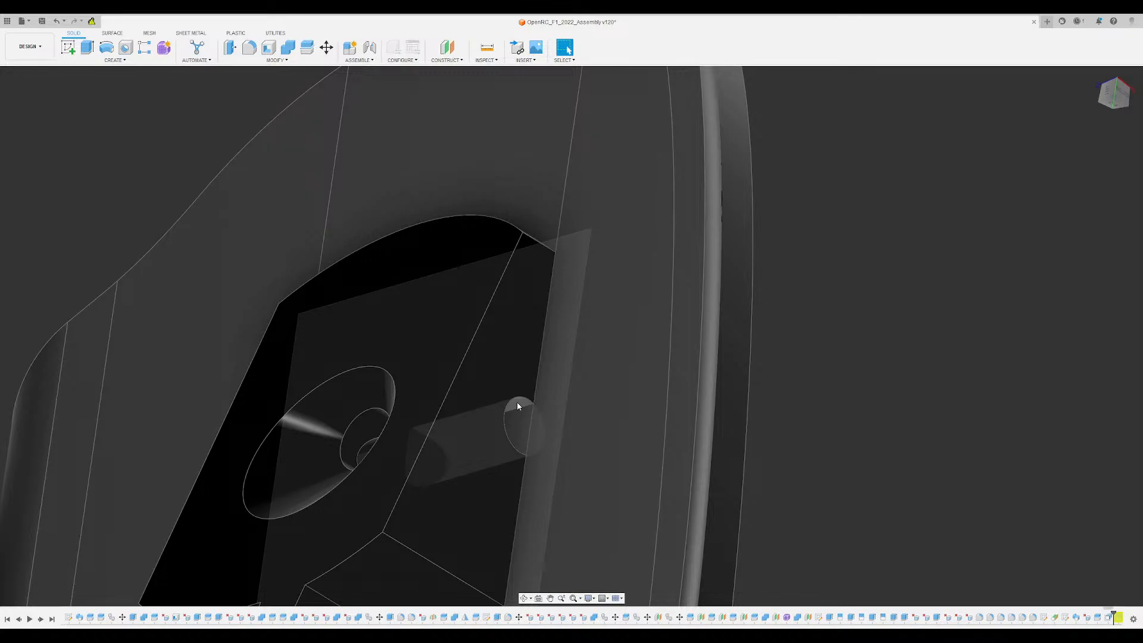
scroll(517, 403, down, 3)
- Cut the hub block's shape out of the disc's middle band, keeping the block, and hide the leftover disc piece inside it
shift+middle_drag(517, 403, 429, 293)
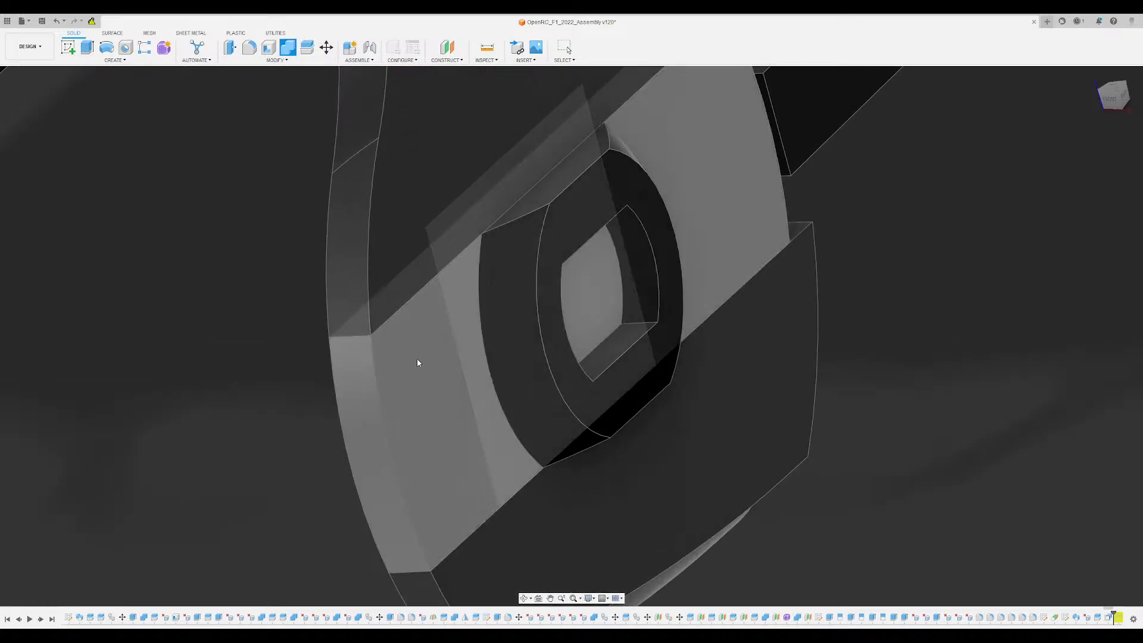
click(417, 358)
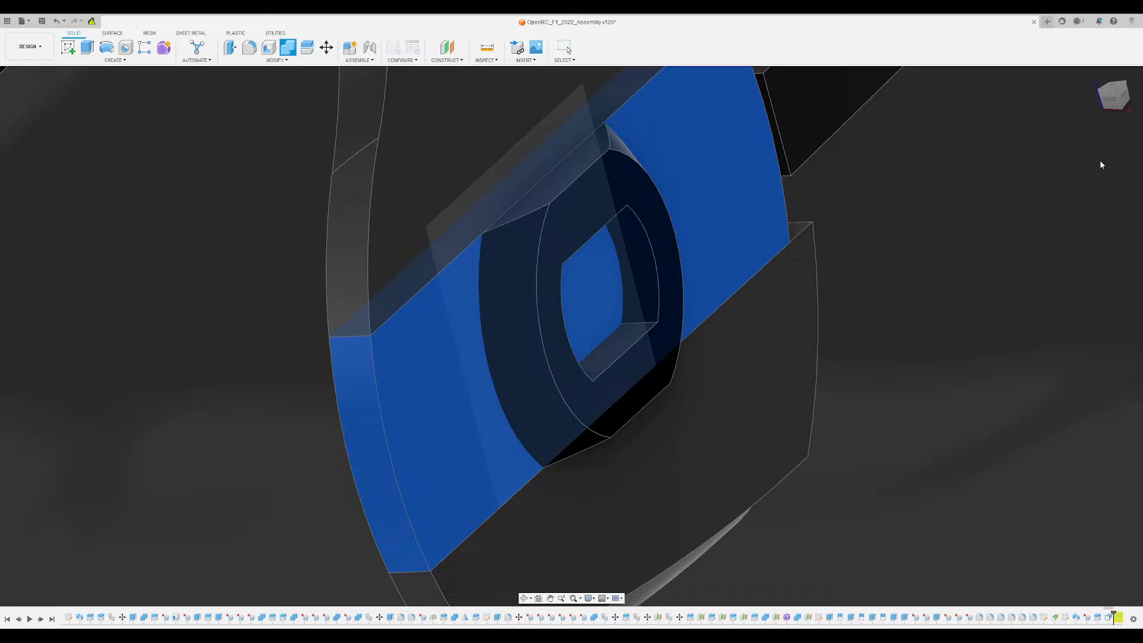
click(637, 225)
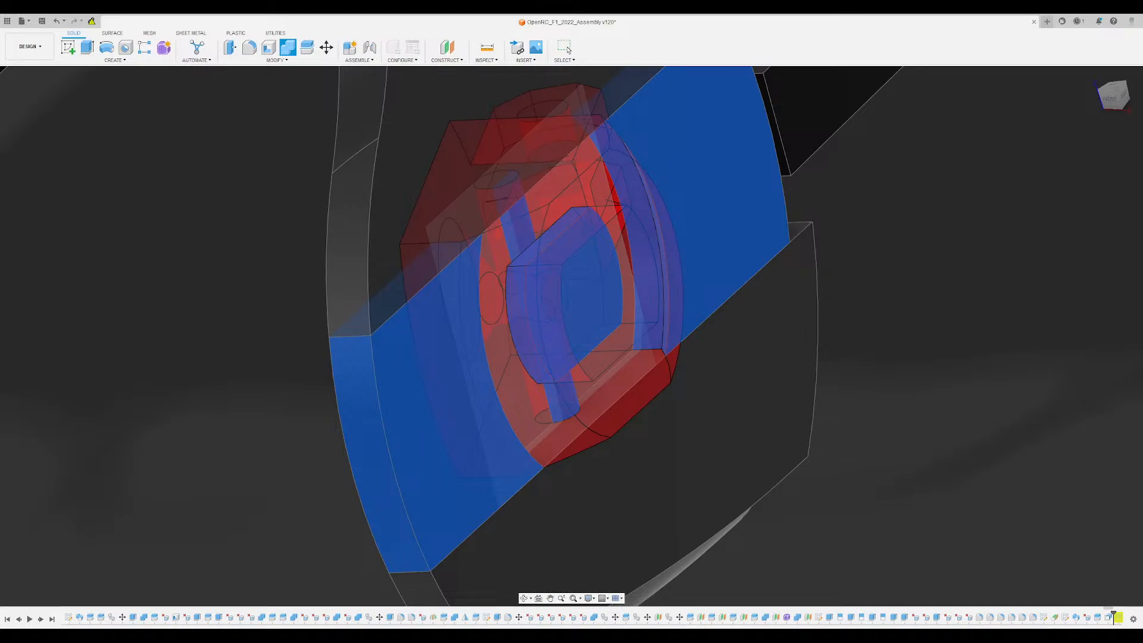
click(565, 47)
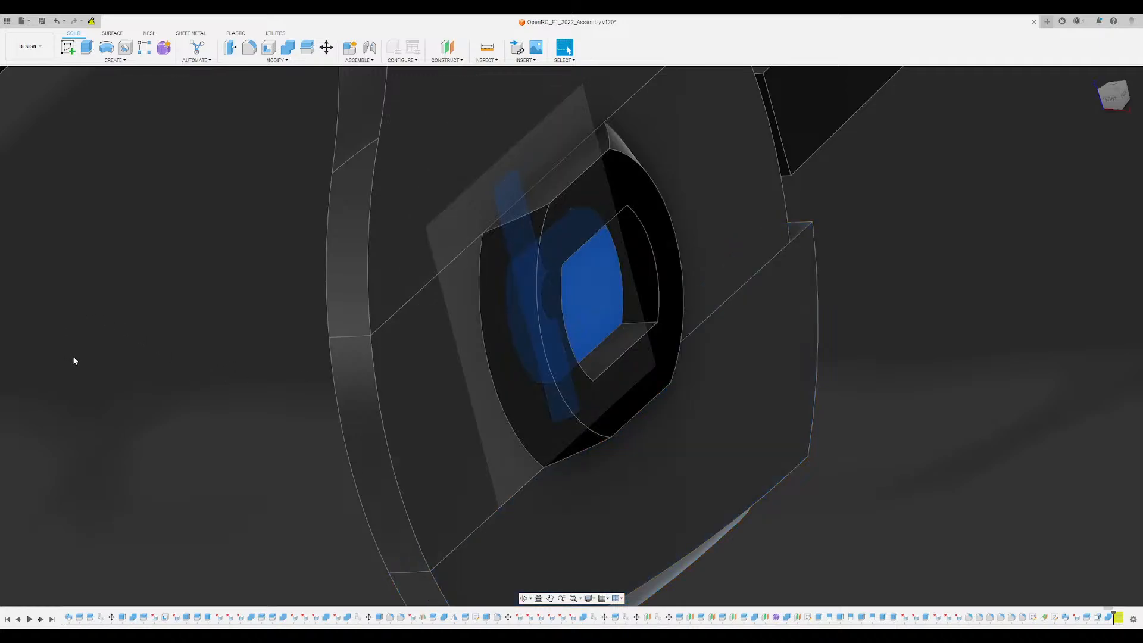
click(73, 159)
scroll(538, 288, down, 4)
shift+middle_drag(538, 288, 562, 284)
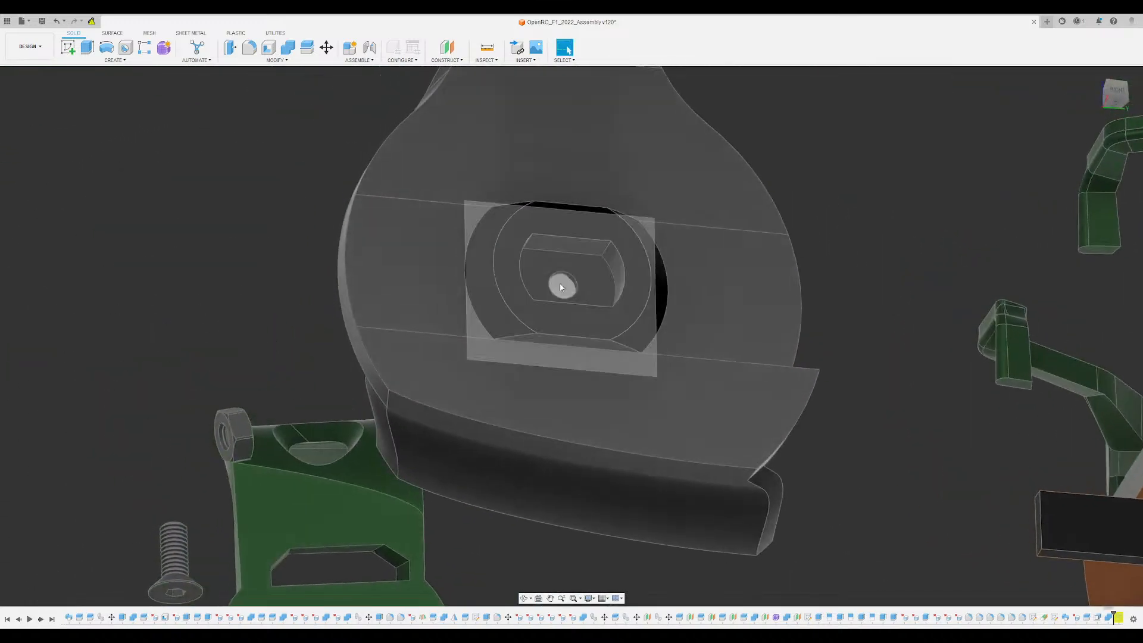
scroll(562, 283, up, 4)
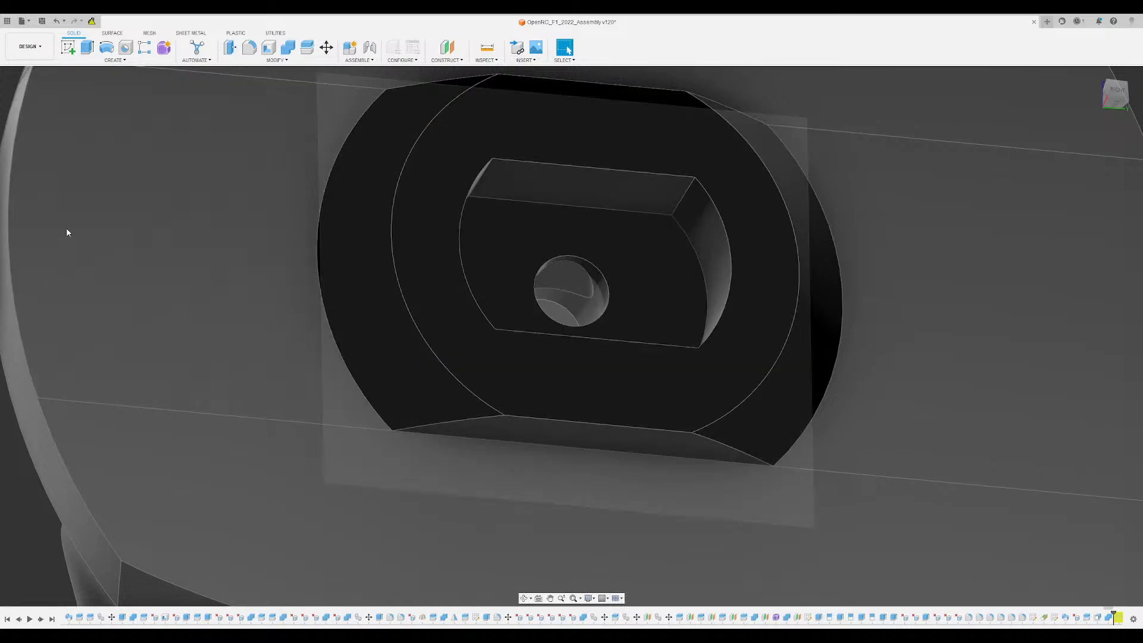
- Join the two middle band pieces beside the hub block with the disc's upper segment into one body
click(81, 420)
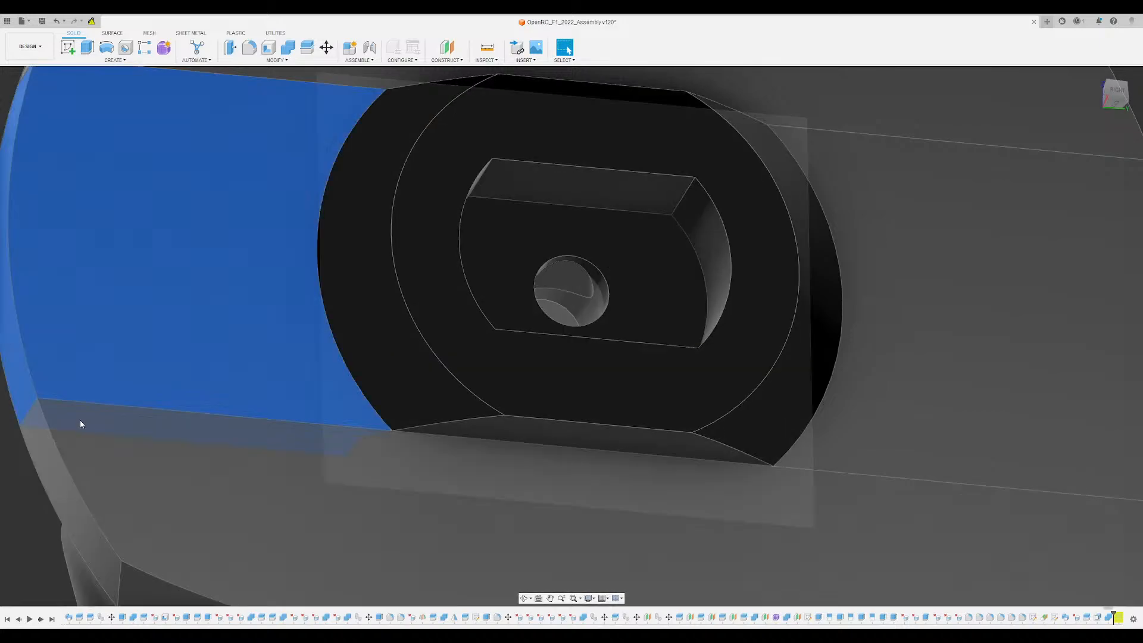
click(80, 421)
scroll(178, 313, down, 2)
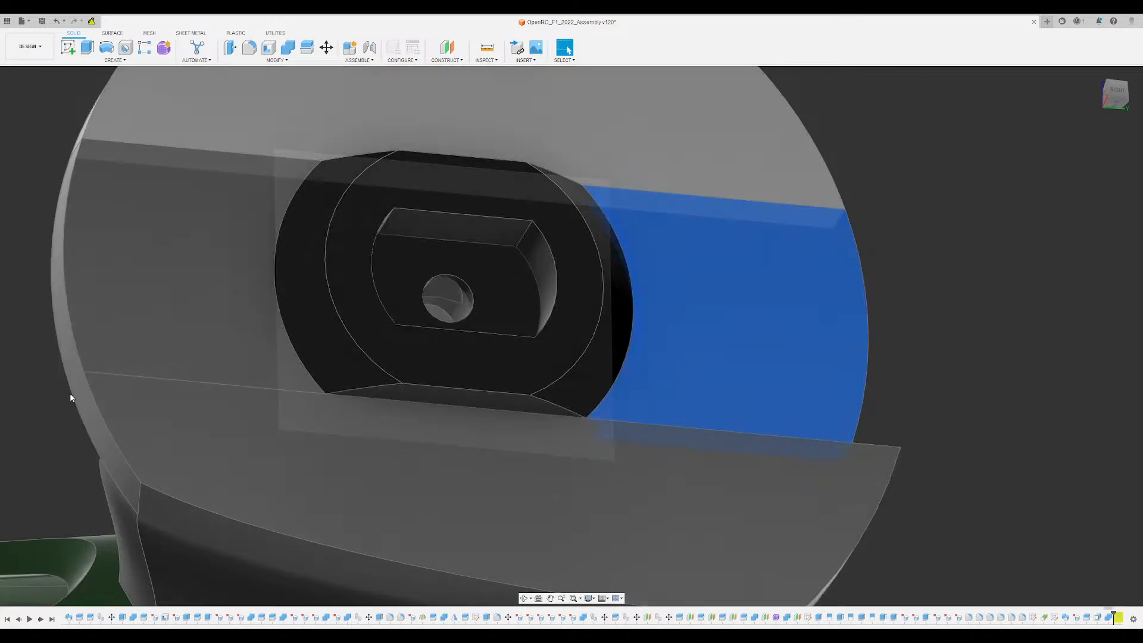
shift+middle_drag(69, 393, 593, 369)
click(288, 47)
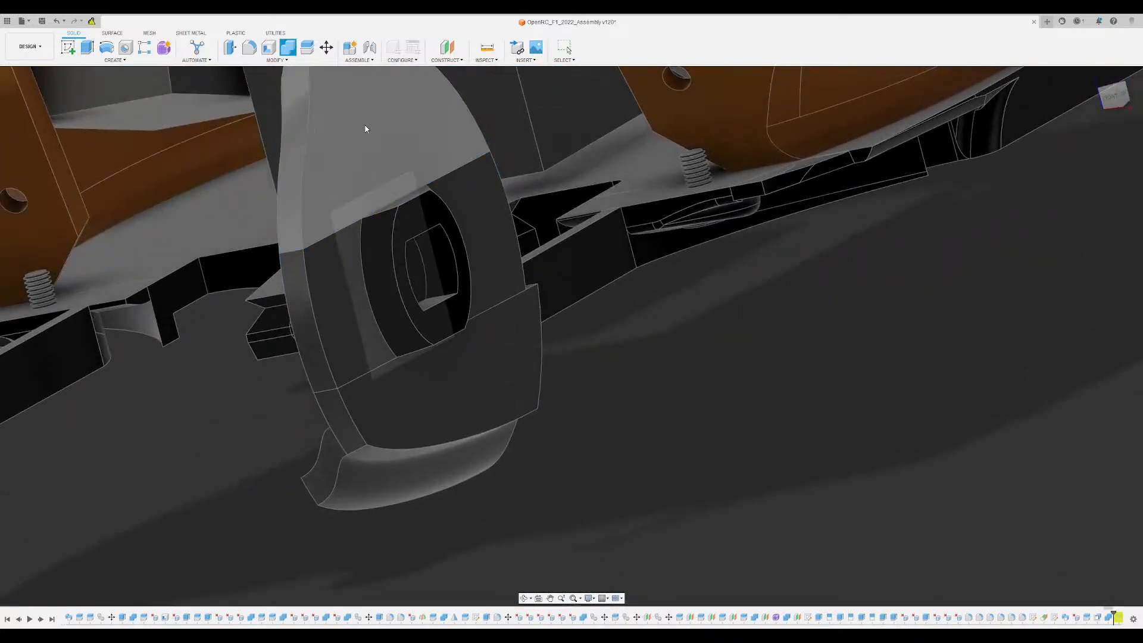
click(473, 216)
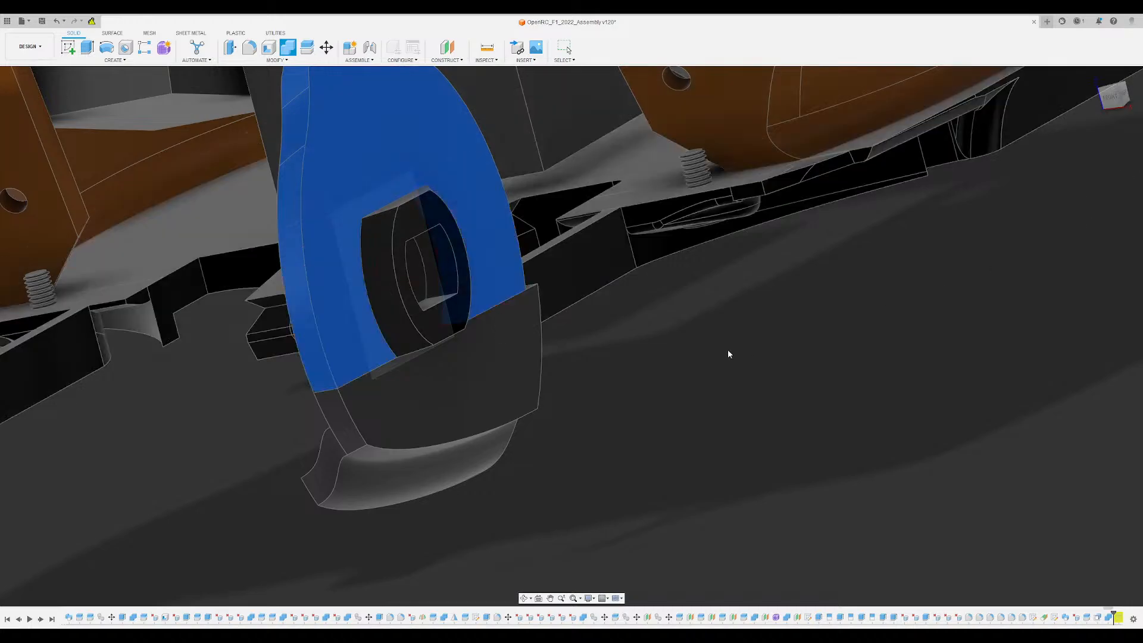
key(Return)
- Examine the joined disc, its lower segment and the curved flap against the rest of the car from several sides
scroll(583, 391, down, 4)
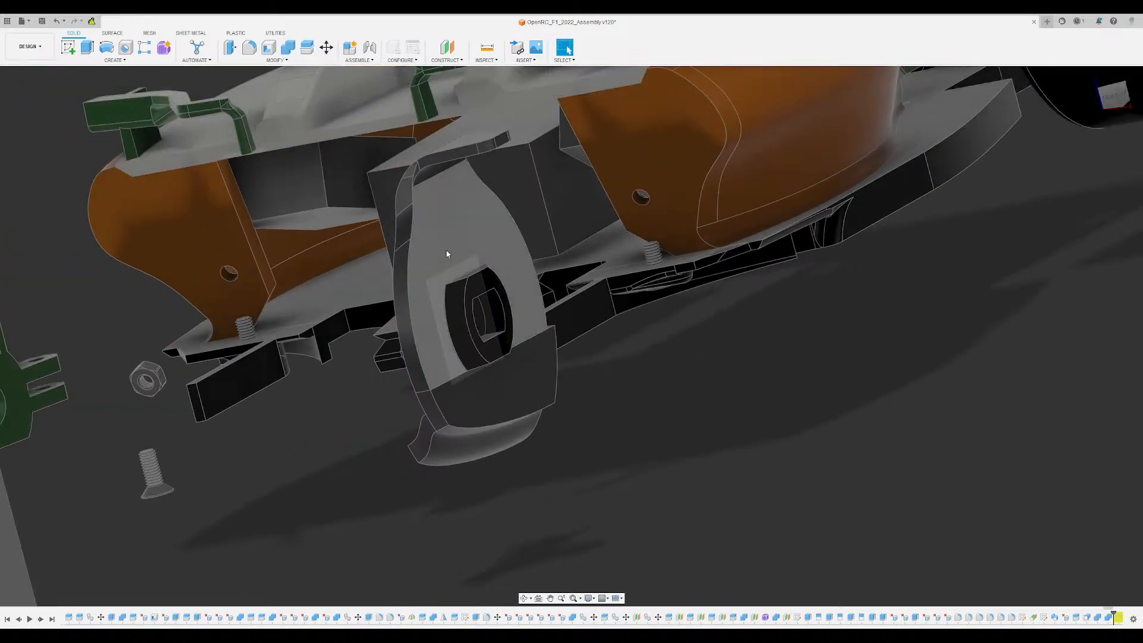
shift+middle_drag(799, 385, 553, 356)
shift+middle_drag(643, 403, 750, 387)
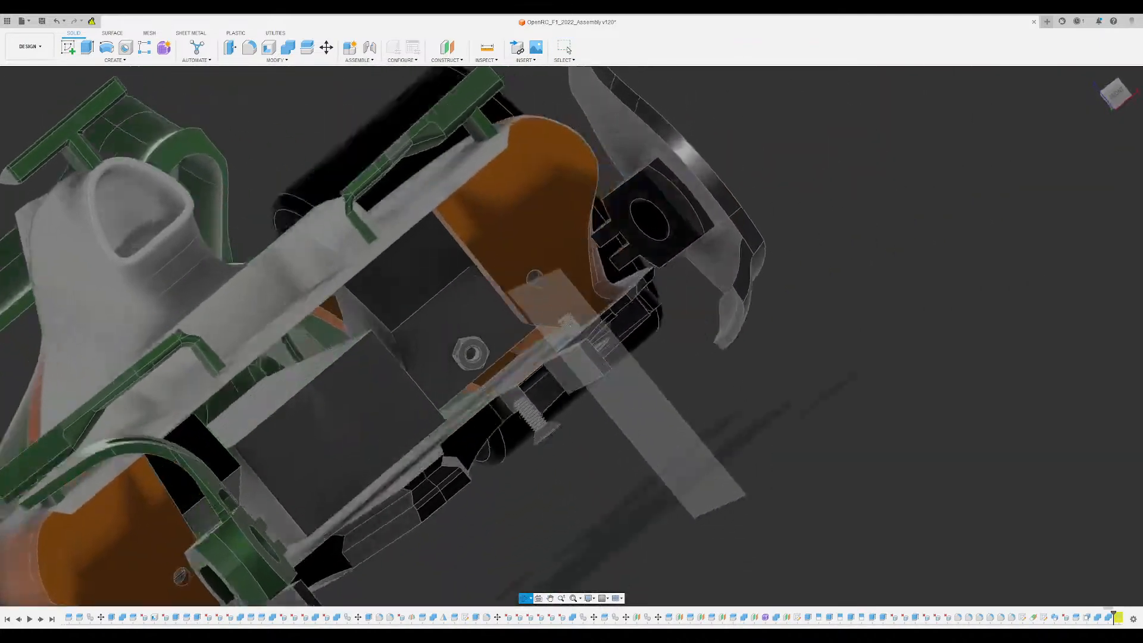
shift+middle_drag(852, 339, 805, 321)
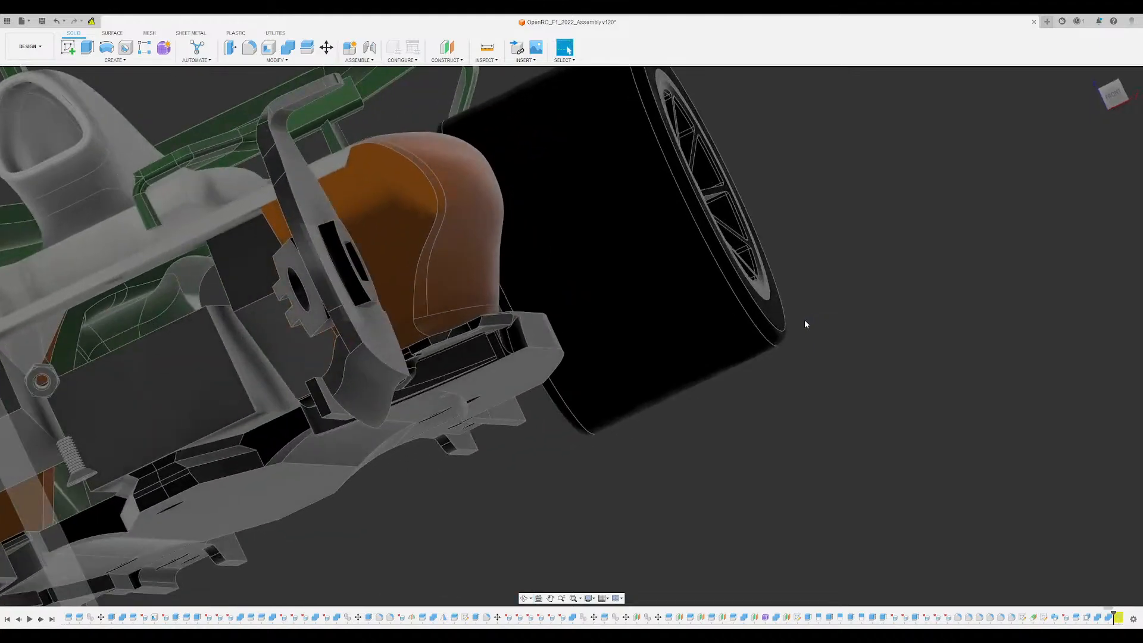
scroll(364, 239, up, 8)
scroll(388, 366, down, 9)
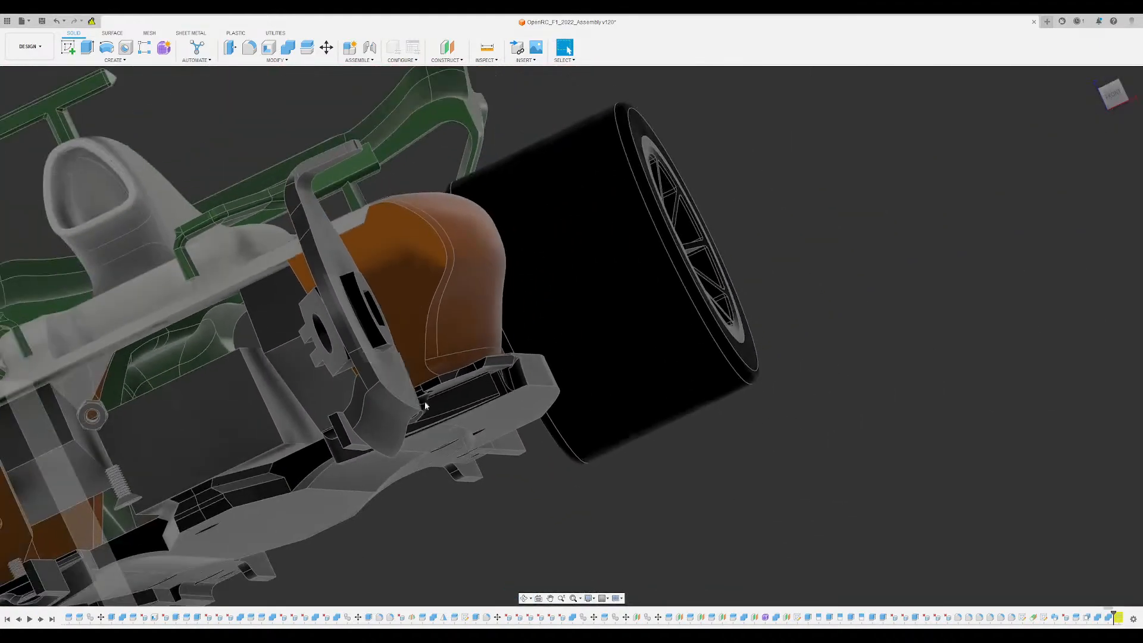
shift+middle_drag(425, 406, 381, 434)
middle_drag(298, 536, 441, 387)
scroll(430, 429, up, 3)
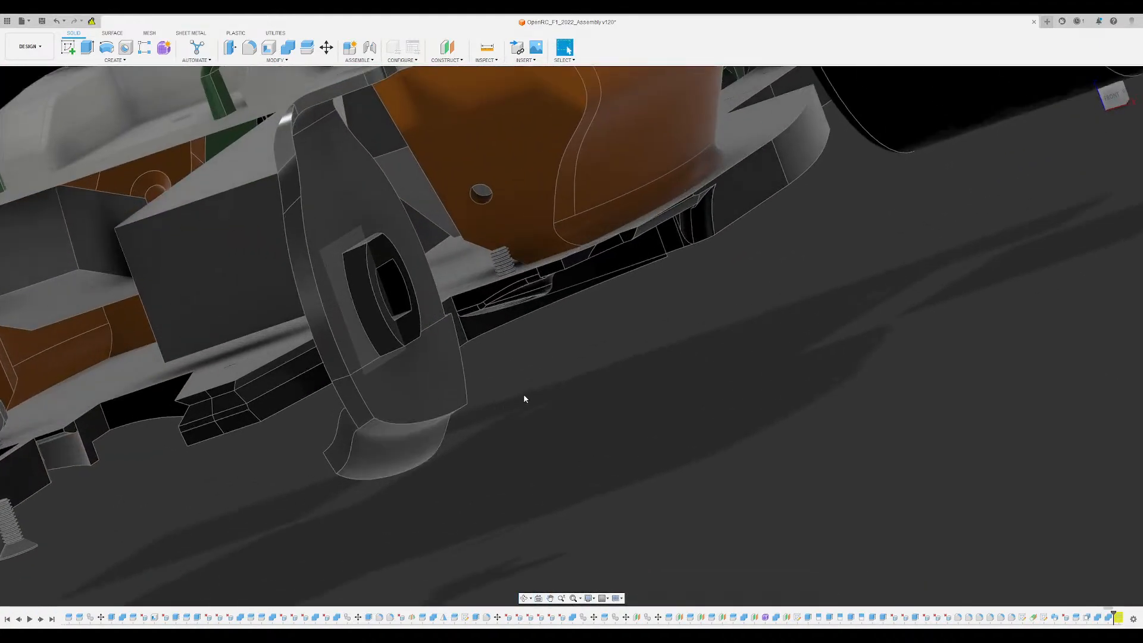
scroll(524, 395, down, 4)
shift+middle_drag(524, 395, 548, 387)
scroll(541, 386, down, 3)
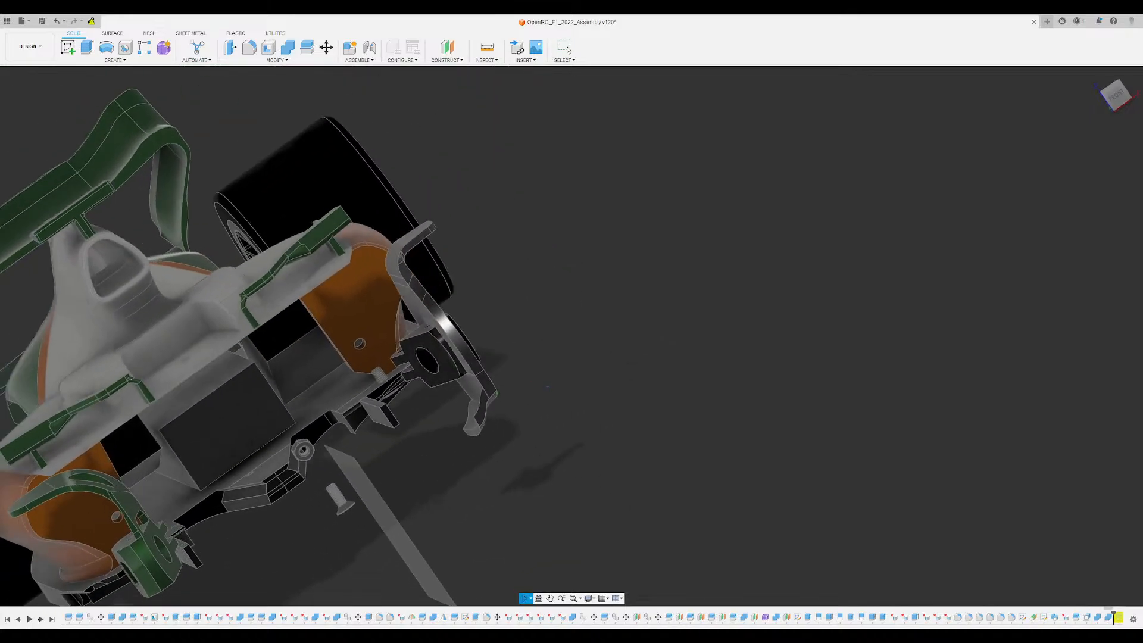
scroll(400, 402, up, 6)
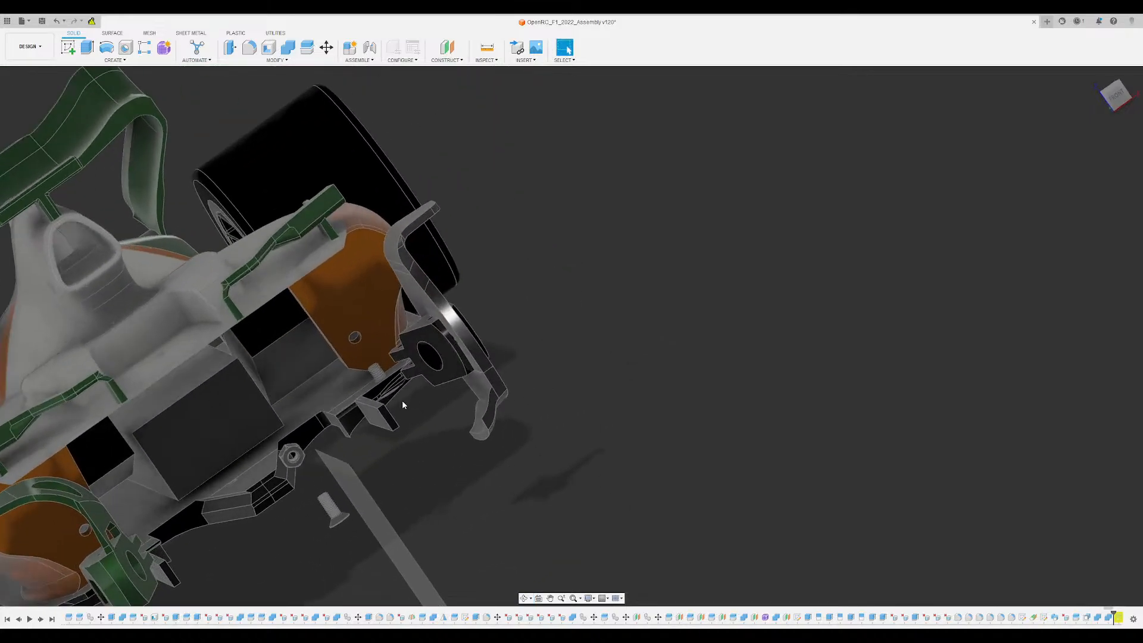
- Hide the hub block body and inspect the recess it leaves in the disc
shift+middle_drag(462, 395, 411, 220)
scroll(387, 250, up, 3)
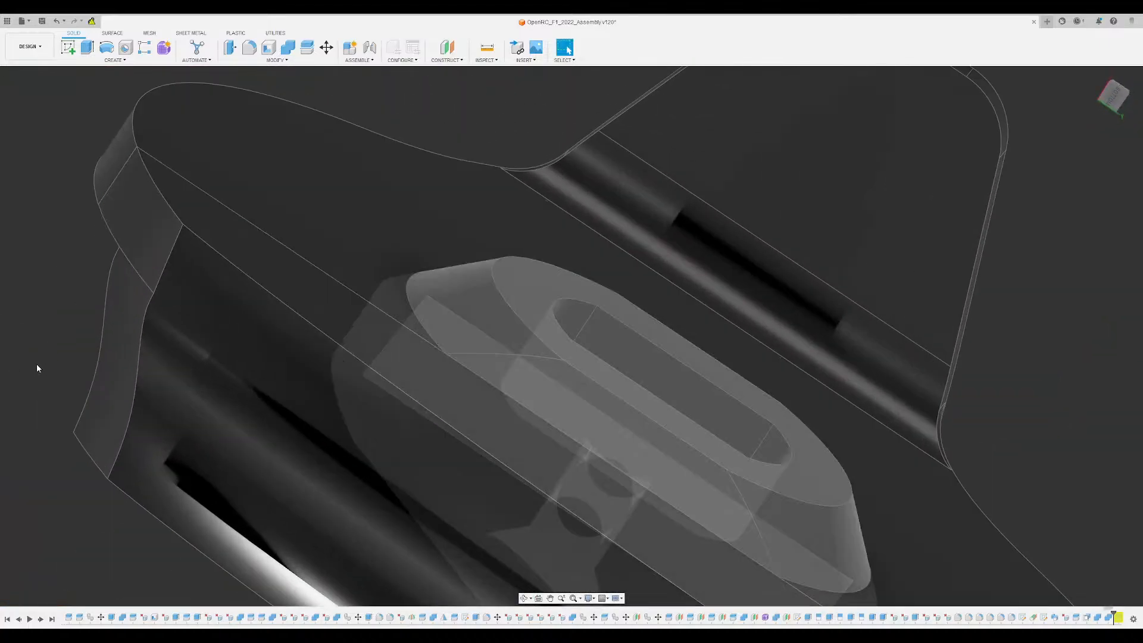
click(37, 363)
shift+middle_drag(209, 352, 481, 233)
key(Escape)
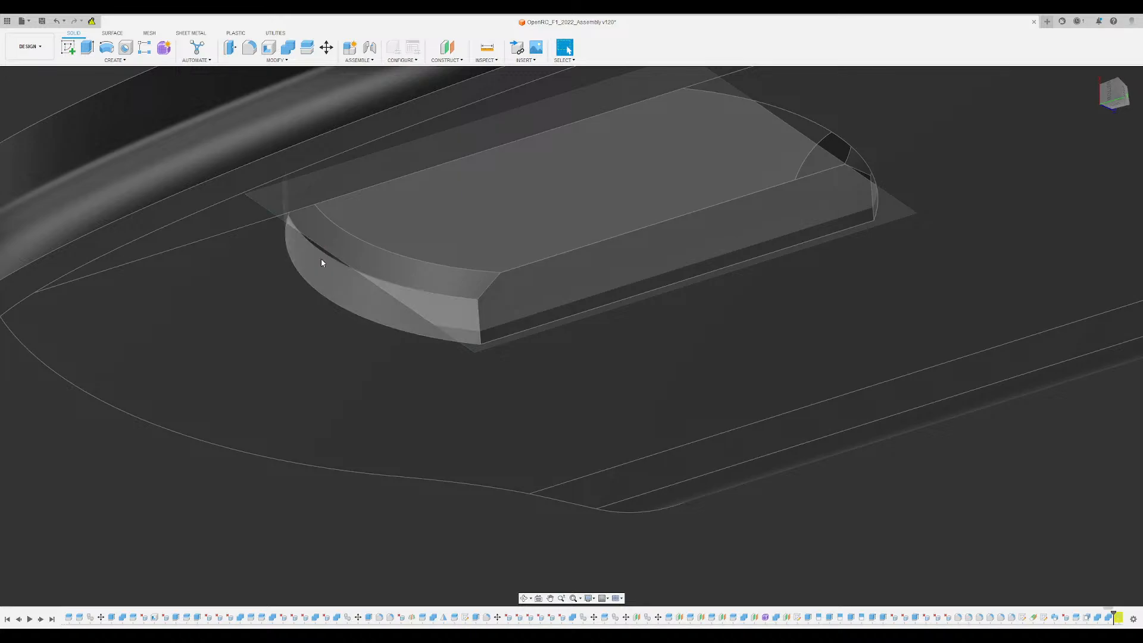
scroll(321, 274, up, 1)
shift+middle_drag(323, 277, 193, 369)
scroll(342, 199, up, 1)
scroll(337, 219, down, 2)
middle_drag(237, 133, 320, 171)
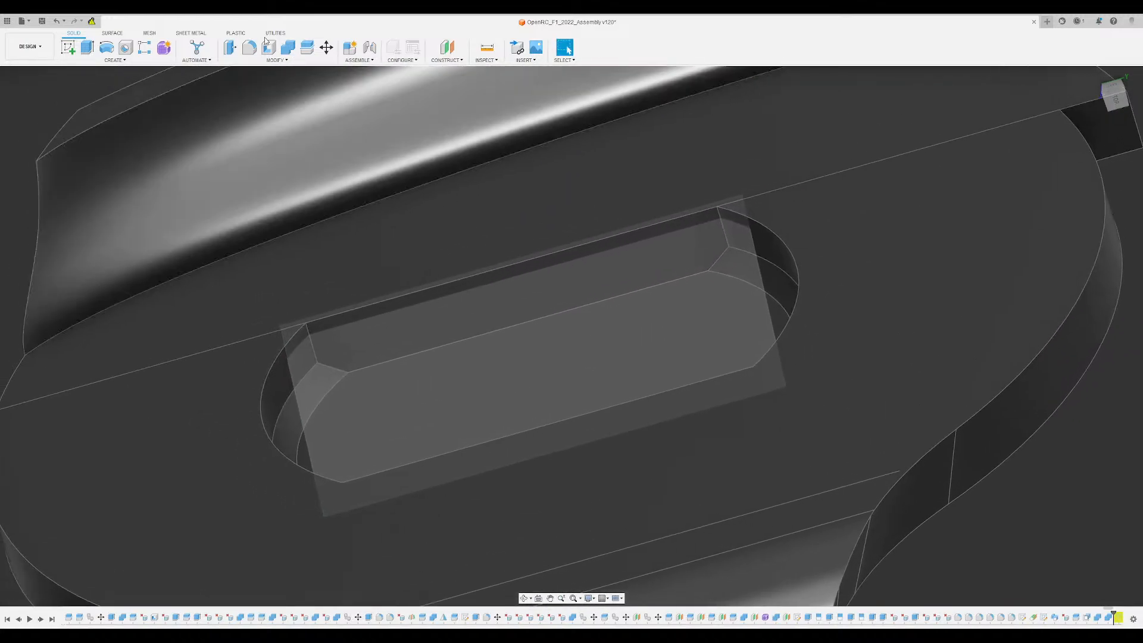
- Offset the straight wall and both curved end walls of the disc's hub recess outward to add clearance
click(229, 49)
click(295, 402)
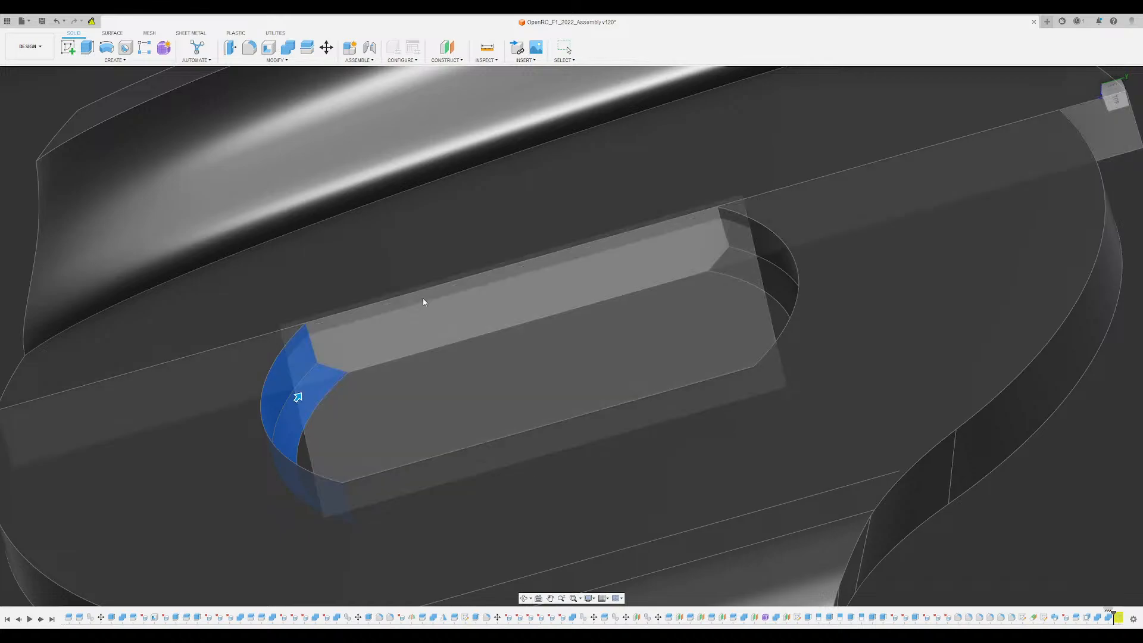
shift+middle_drag(421, 312, 587, 245)
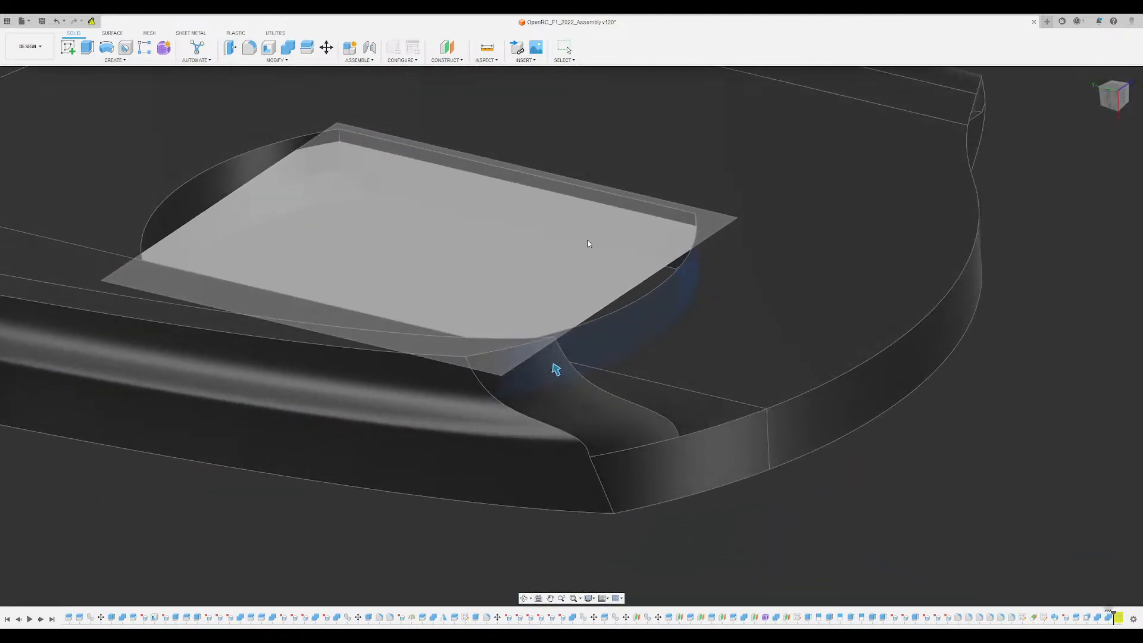
click(623, 207)
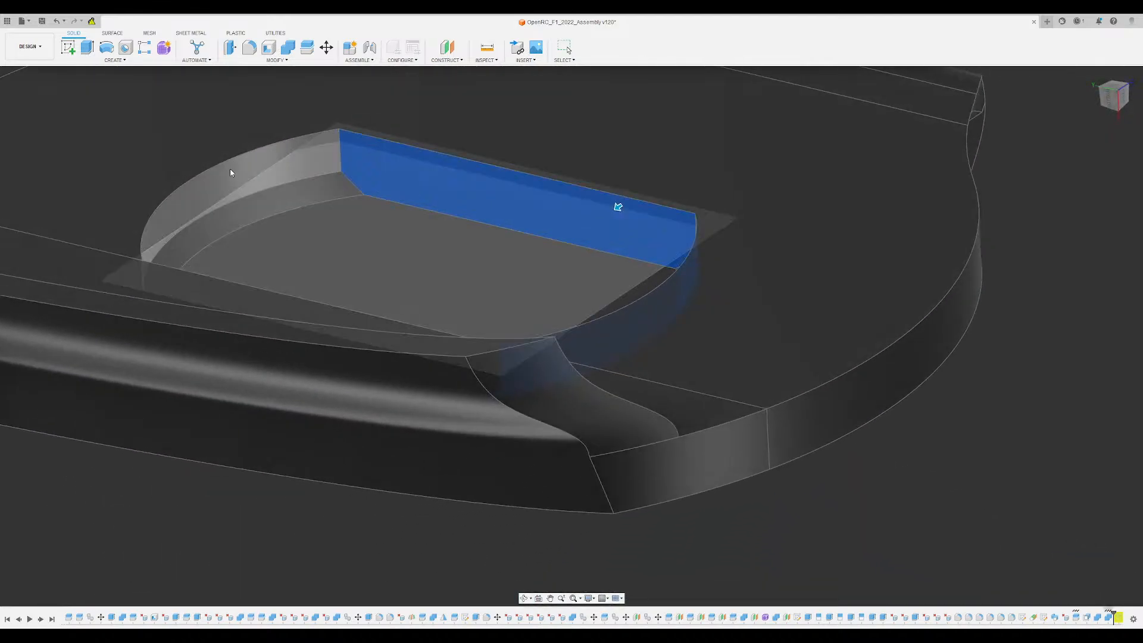
click(190, 194)
shift+middle_drag(191, 194, 204, 245)
click(207, 237)
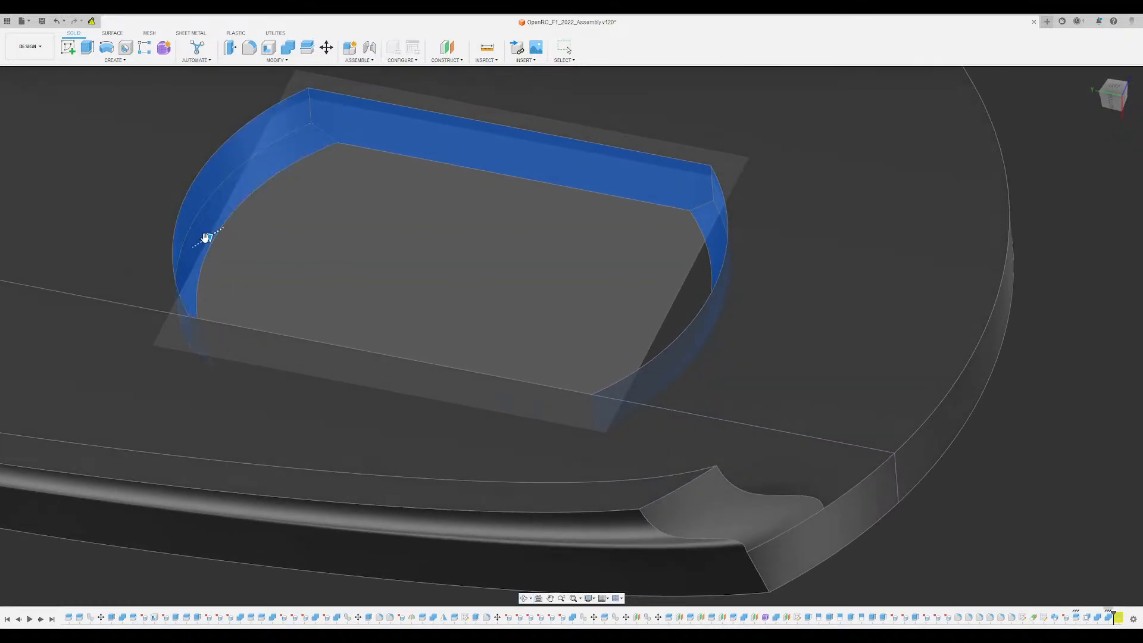
drag(204, 239, 201, 240)
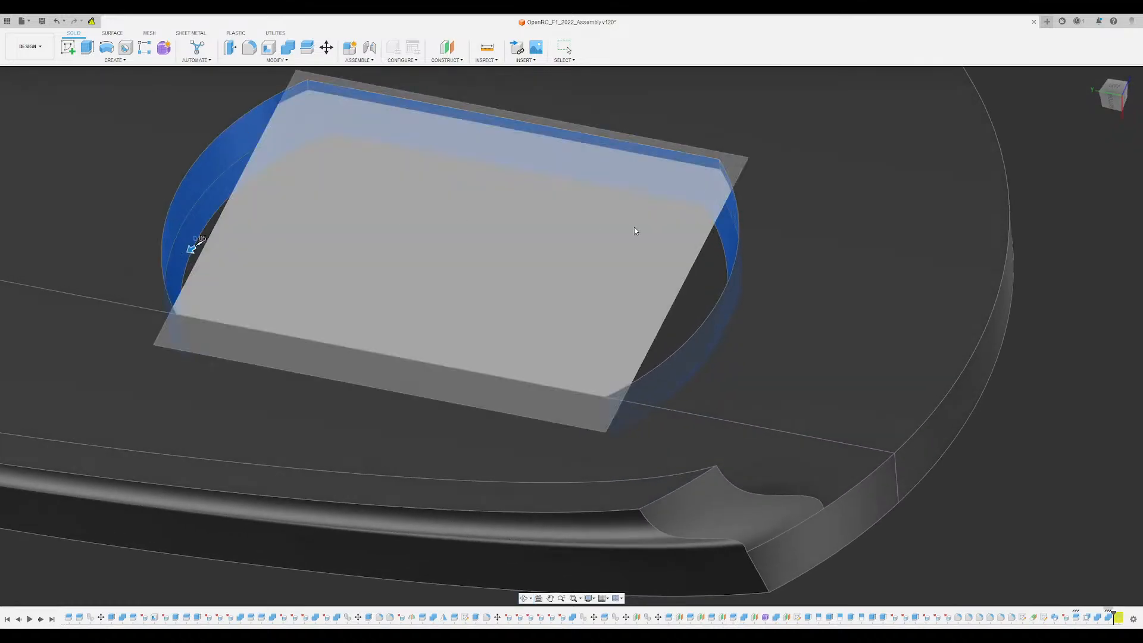
scroll(400, 268, down, 3)
scroll(381, 271, up, 1)
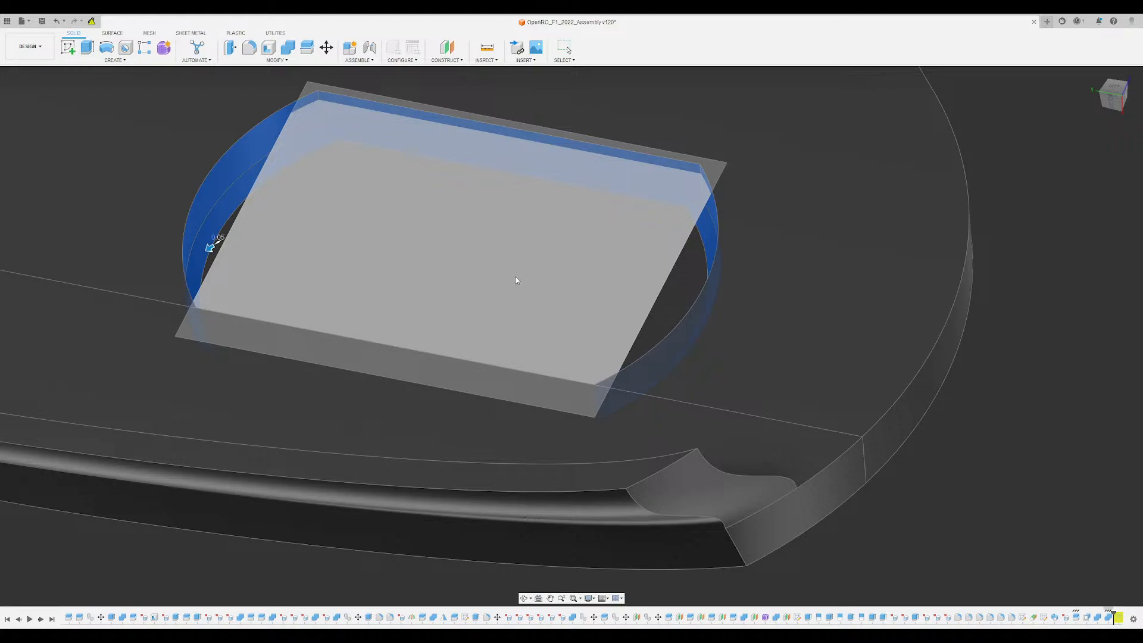
scroll(554, 256, down, 1)
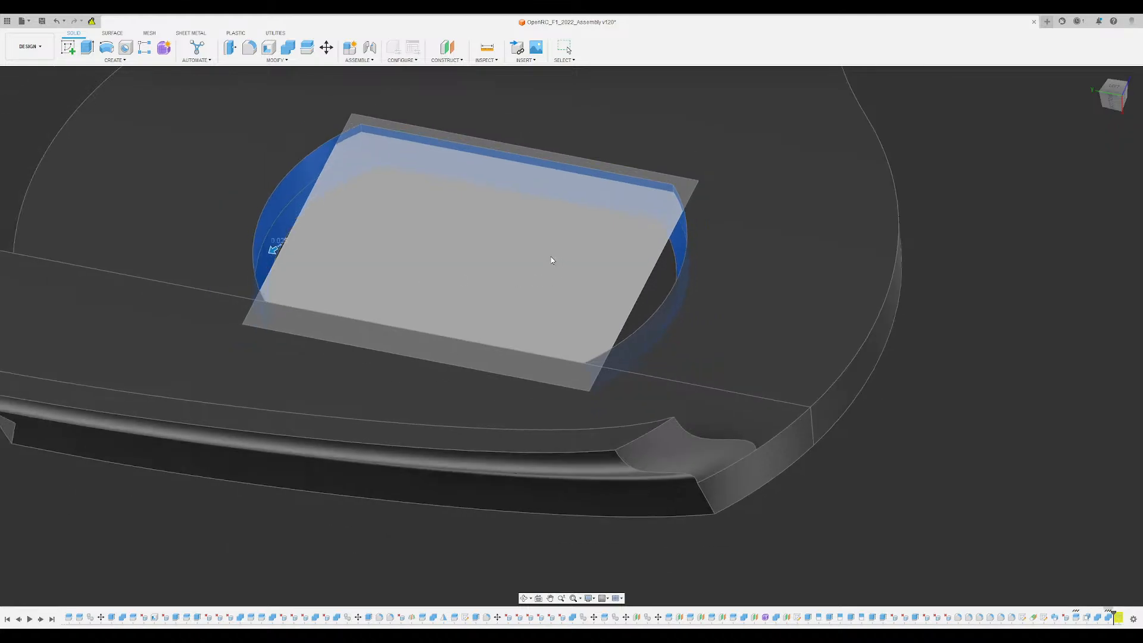
shift+middle_drag(552, 258, 959, 237)
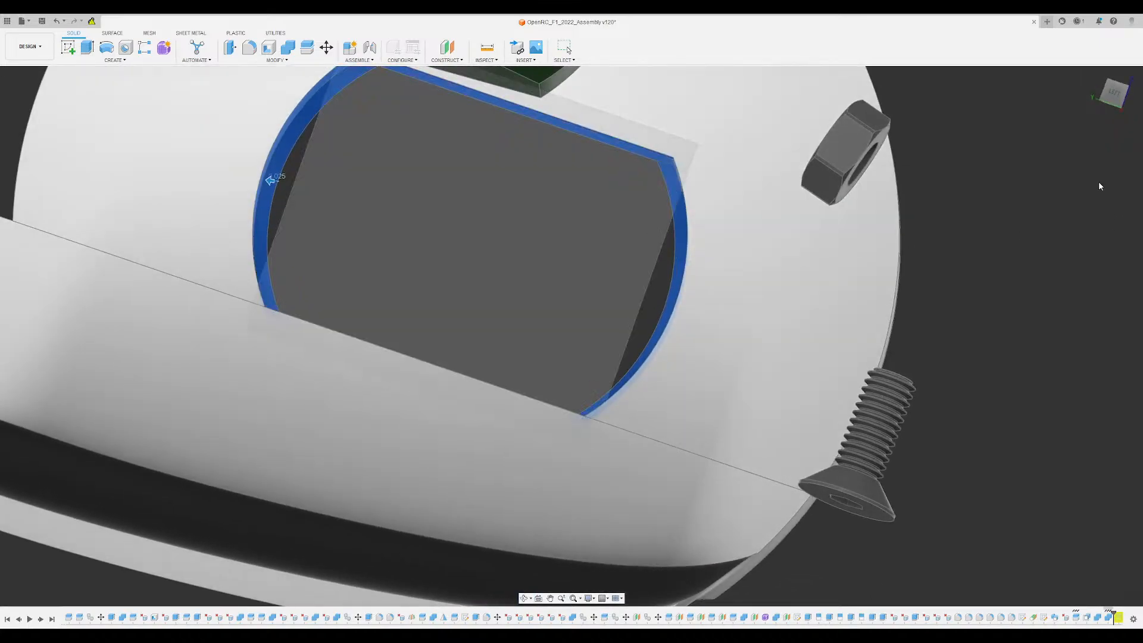
scroll(464, 219, down, 2)
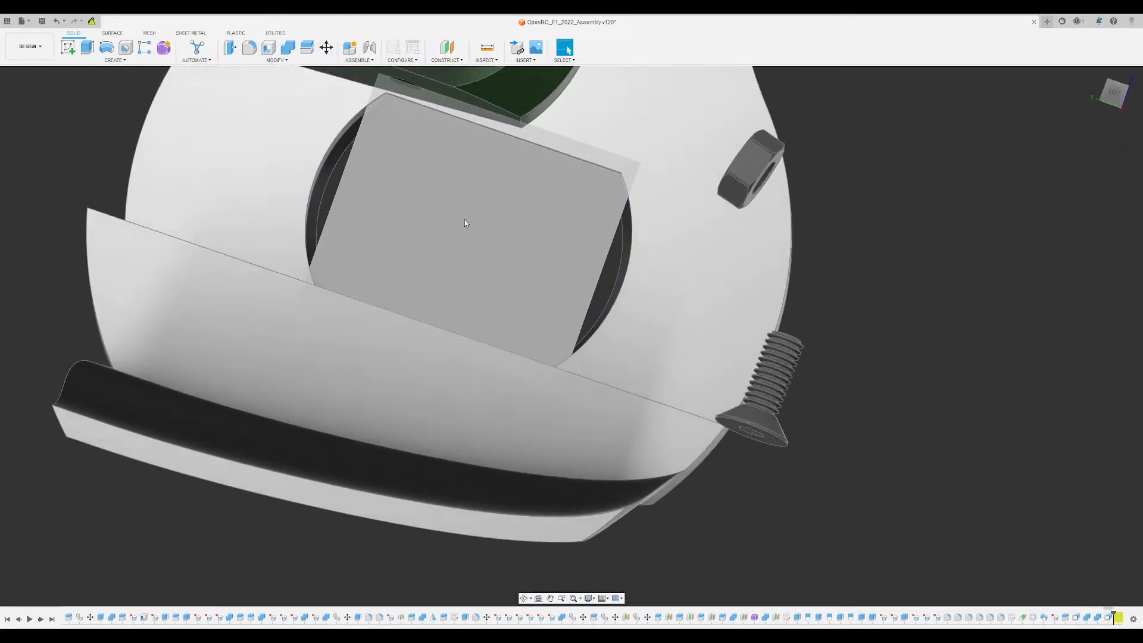
- Examine the disc with its widened hub recess against the rest of the car from several sides
shift+middle_drag(464, 219, 817, 237)
scroll(444, 166, up, 3)
scroll(824, 278, down, 10)
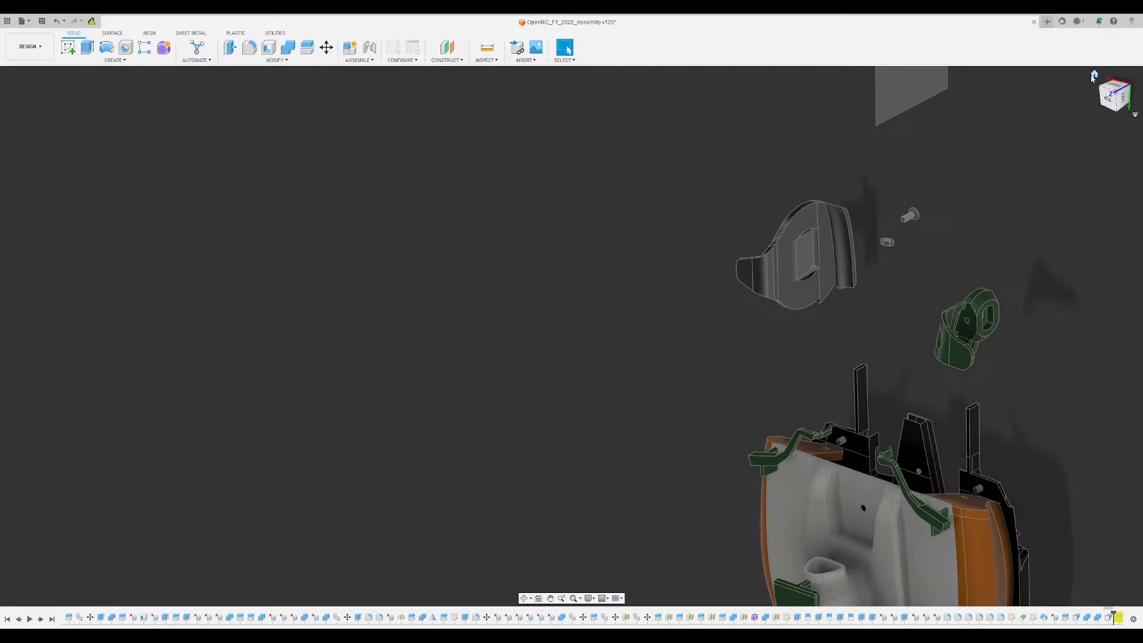
click(1094, 75)
shift+middle_drag(633, 392, 719, 358)
scroll(735, 249, up, 8)
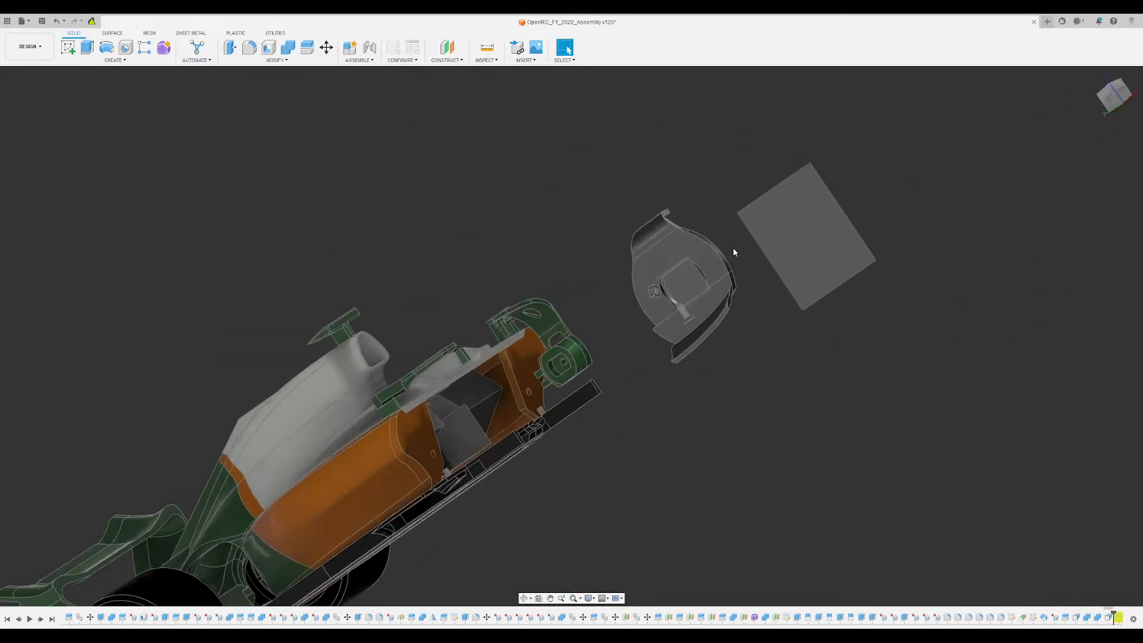
shift+middle_drag(708, 281, 697, 296)
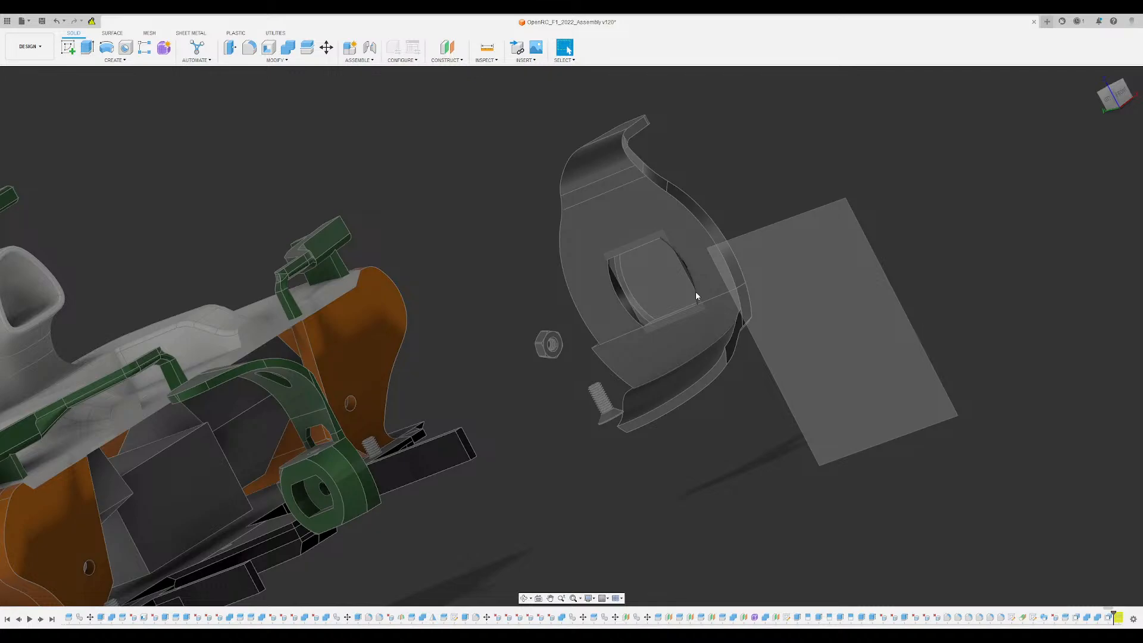
scroll(674, 313, up, 6)
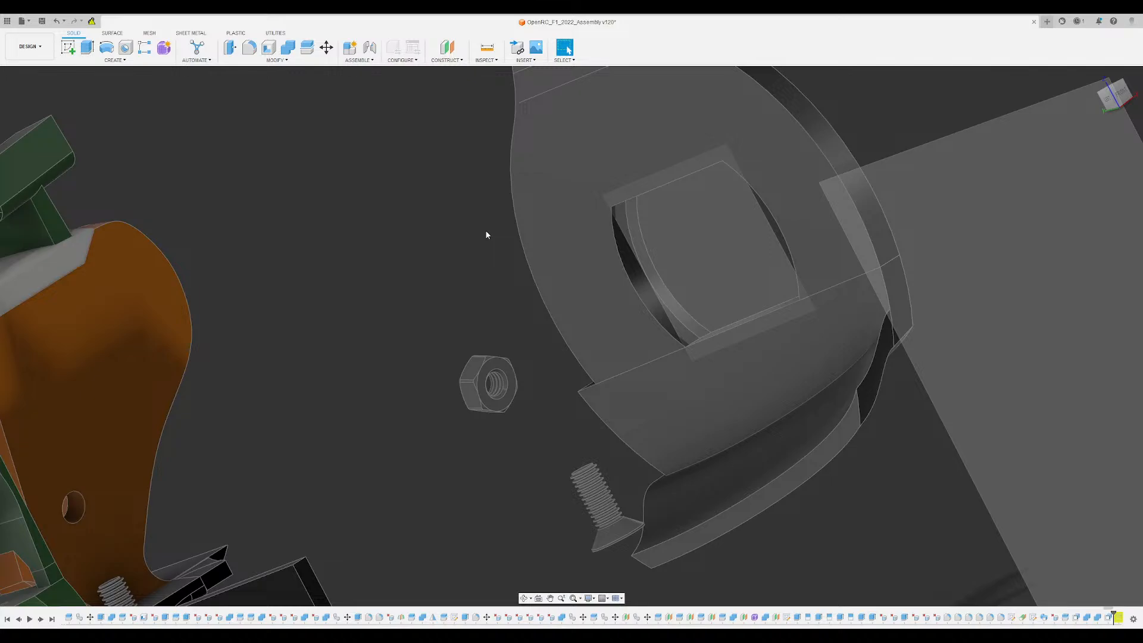
- Cut the hub block's shape out of the disc's lower segment, keeping the block, and hide the block body
click(287, 47)
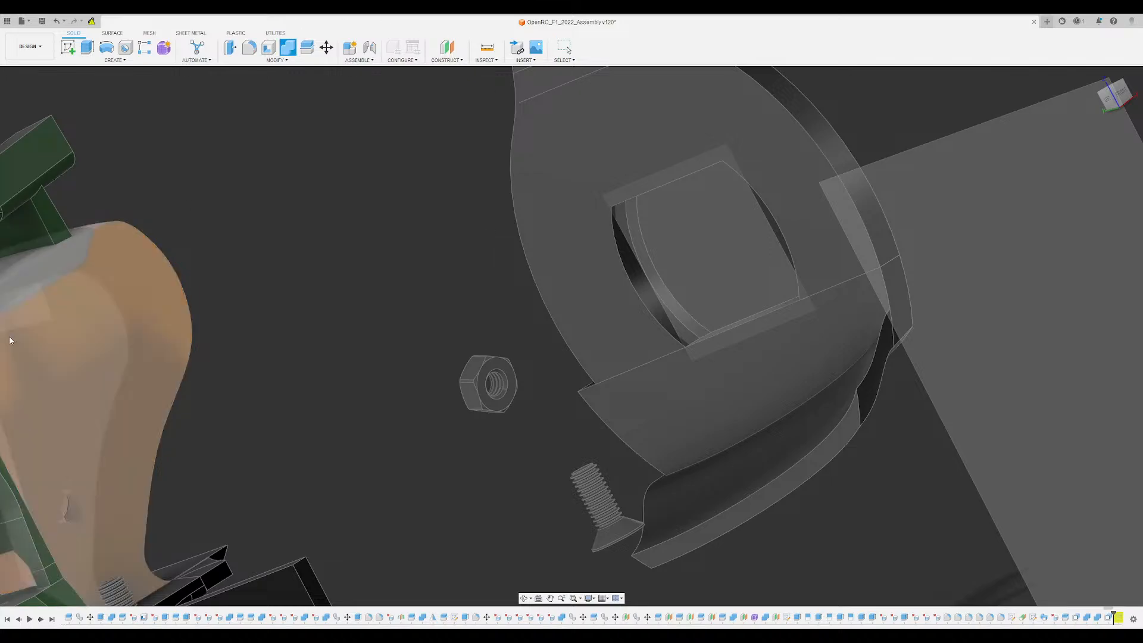
click(42, 364)
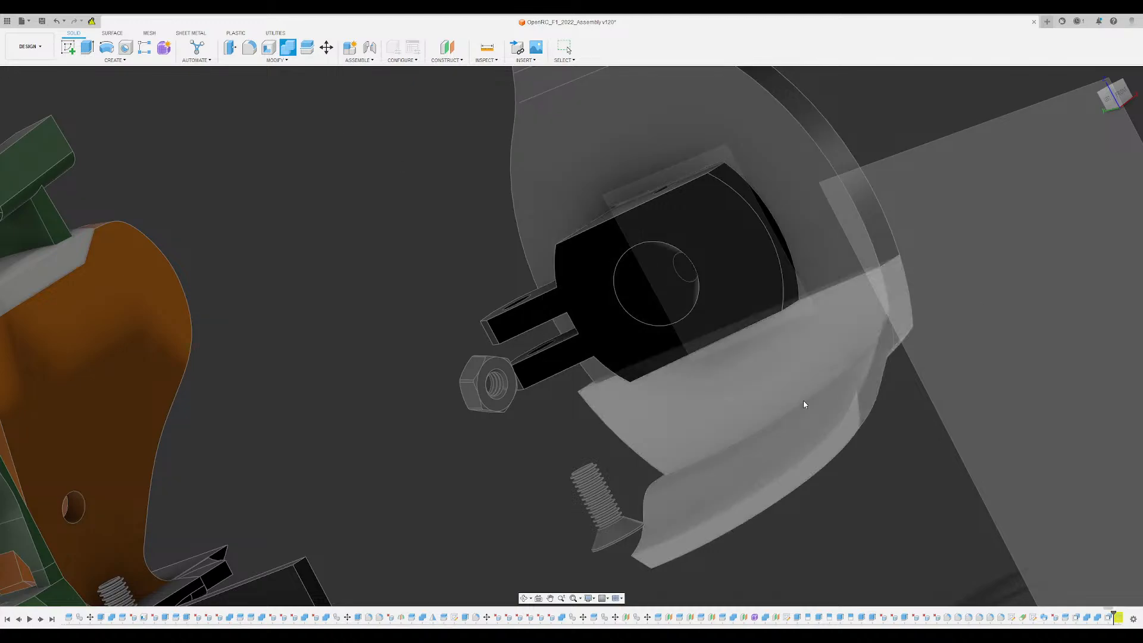
click(791, 357)
click(774, 300)
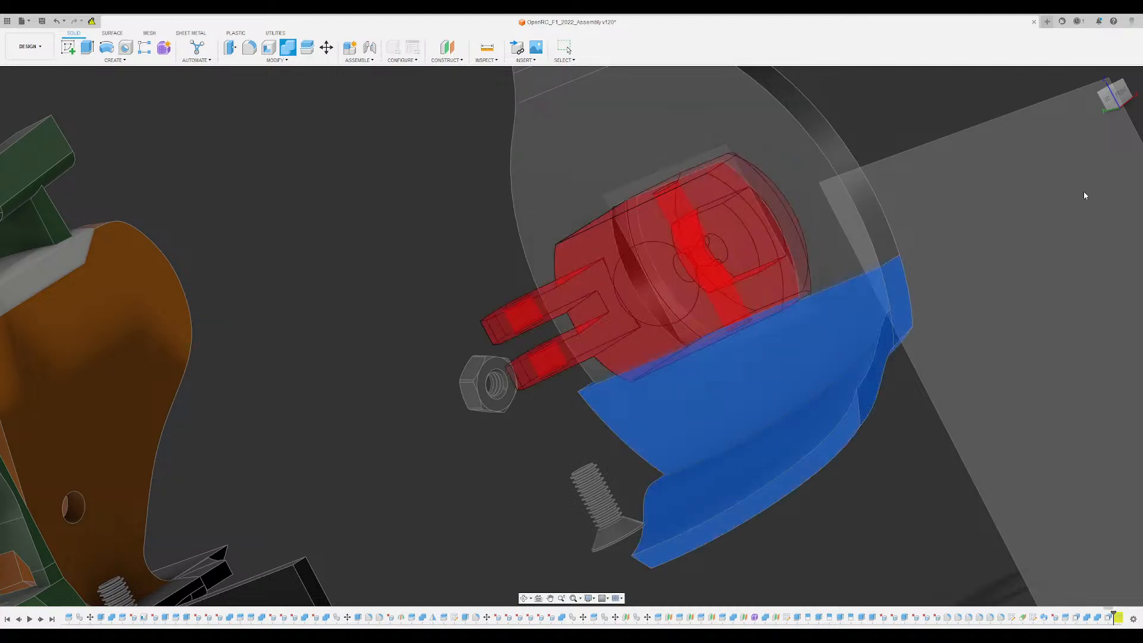
key(Return)
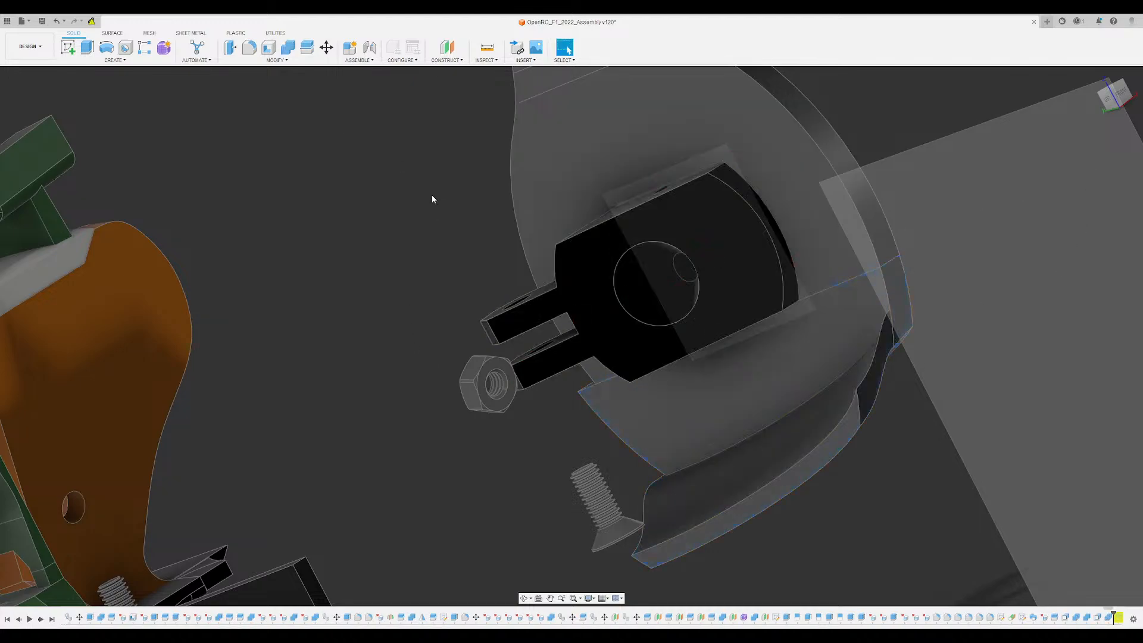
shift+middle_drag(433, 195, 100, 249)
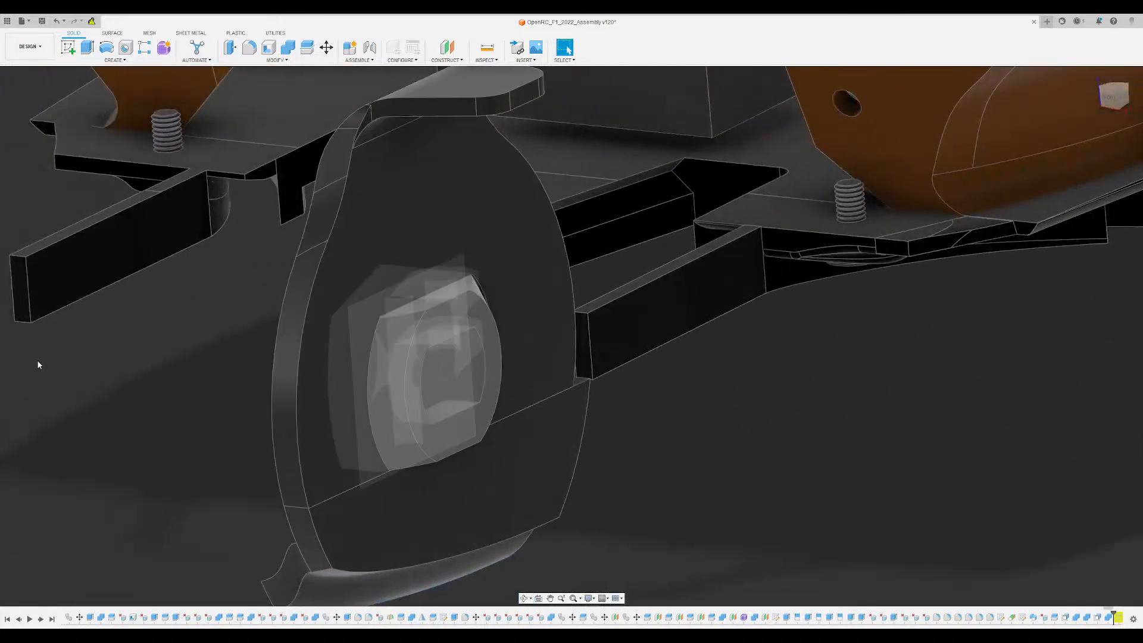
- Inspect the hub recess and the seam between the disc's upper and lower segments from both faces
scroll(513, 454, up, 5)
scroll(417, 427, up, 3)
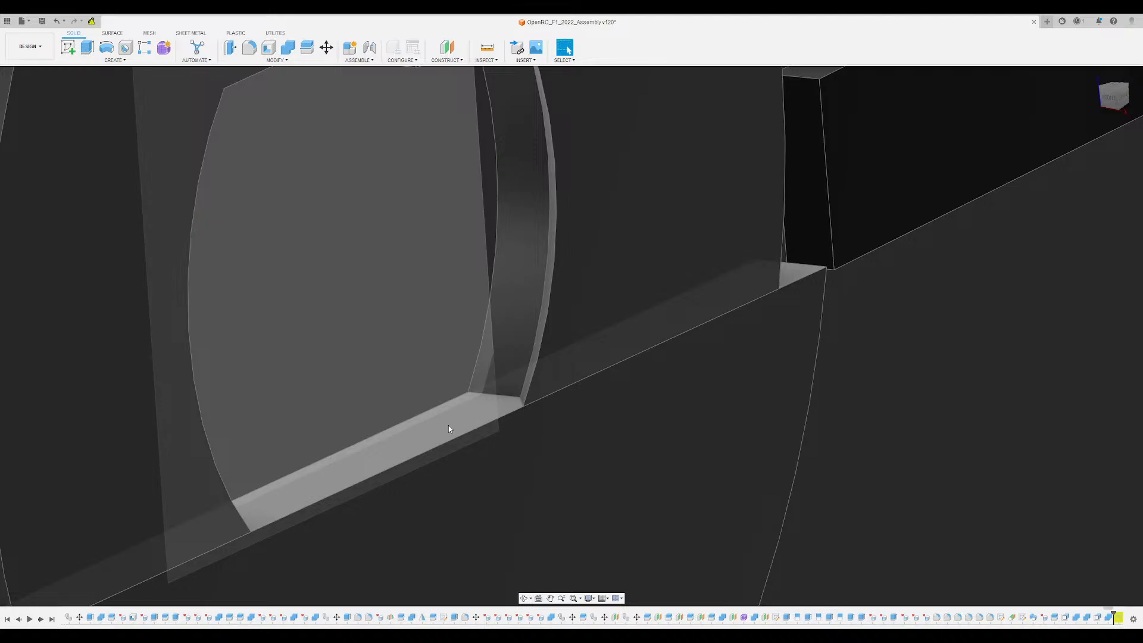
scroll(448, 425, up, 1)
shift+middle_drag(448, 425, 554, 328)
scroll(459, 429, down, 5)
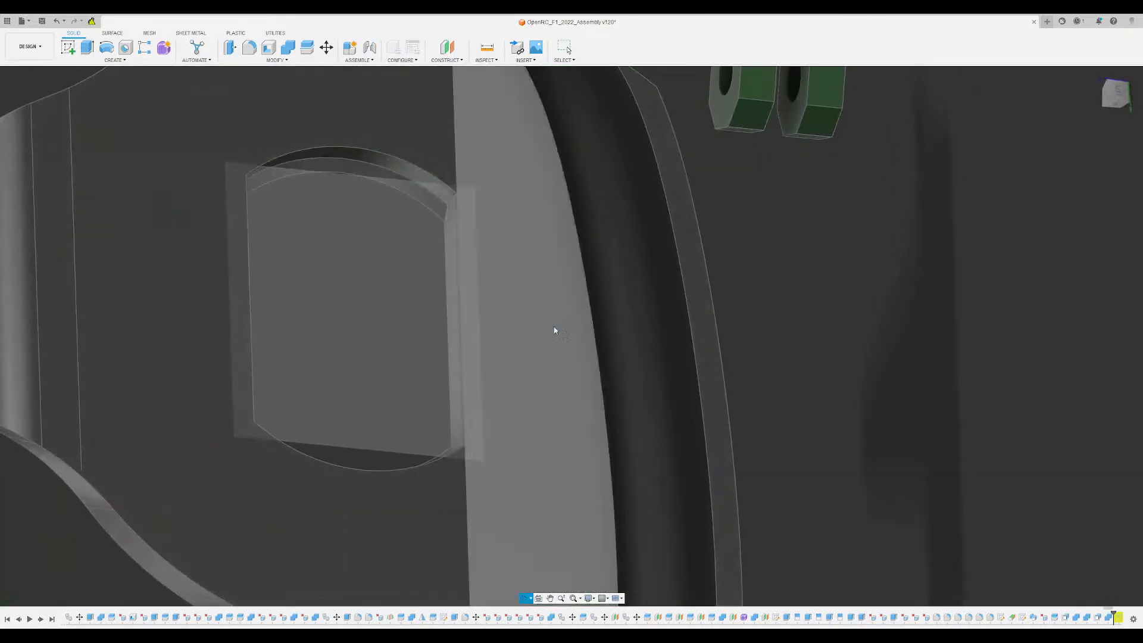
scroll(359, 155, down, 3)
shift+middle_drag(358, 155, 700, 284)
middle_drag(855, 317, 569, 345)
scroll(858, 375, up, 4)
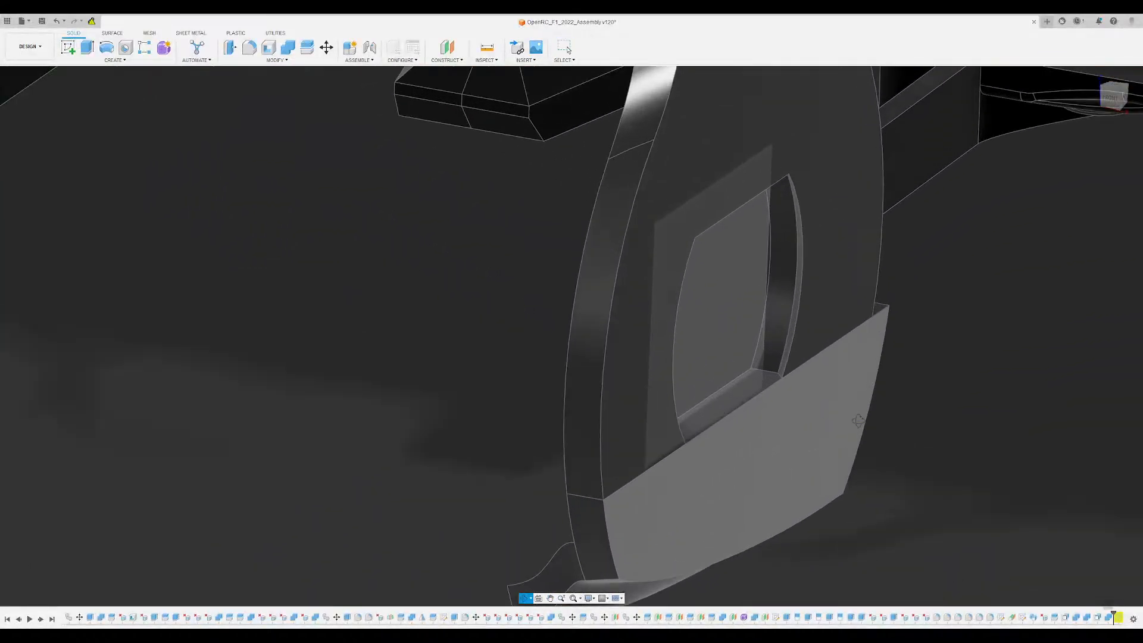
shift+middle_drag(859, 421, 863, 412)
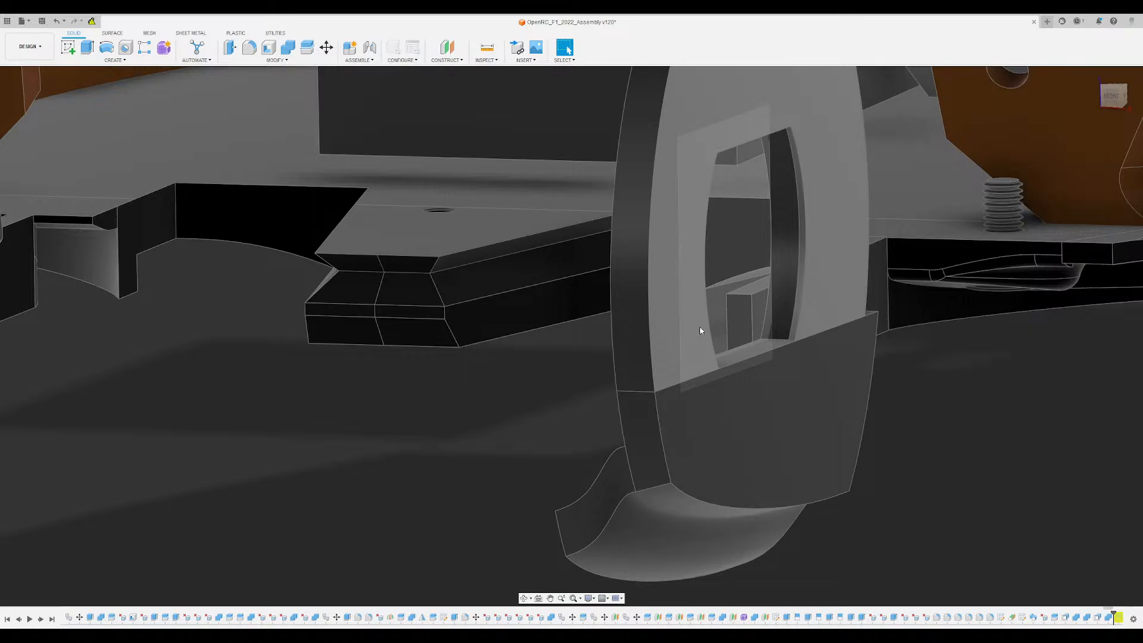
shift+middle_drag(698, 348, 658, 310)
scroll(667, 373, up, 3)
middle_drag(666, 372, 576, 378)
shift+middle_drag(576, 379, 340, 238)
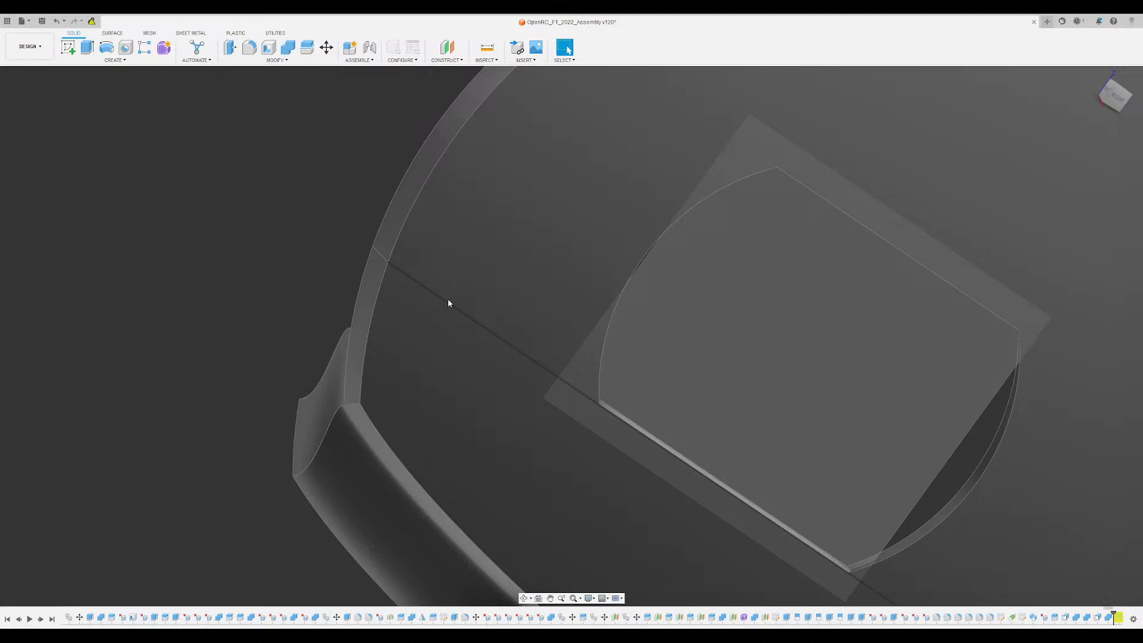
scroll(447, 300, down, 5)
shift+middle_drag(460, 335, 410, 248)
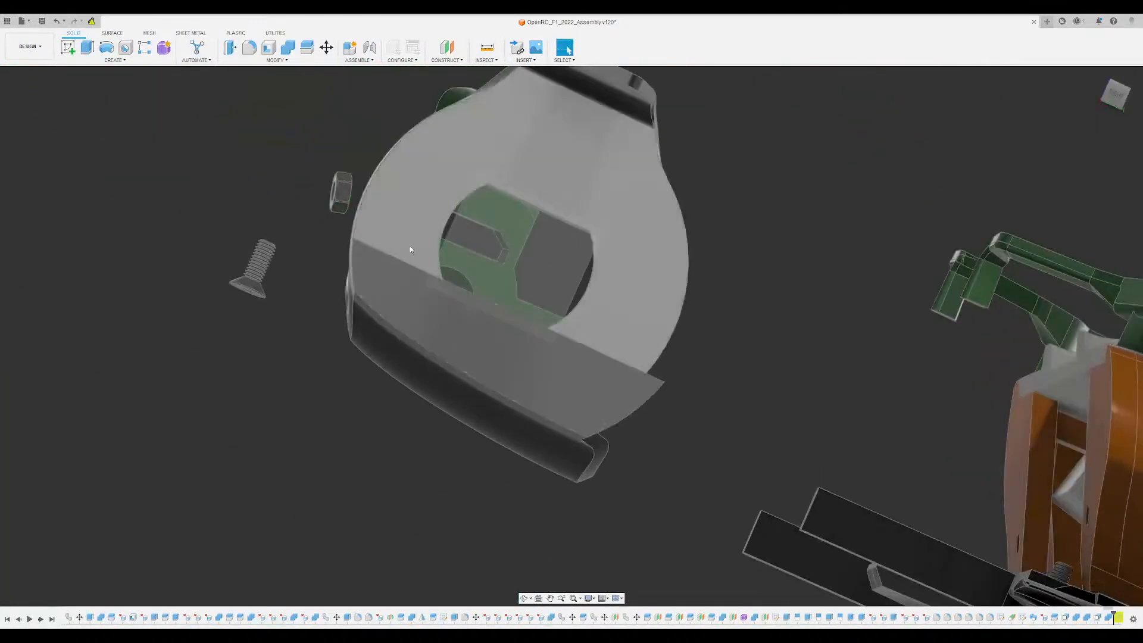
- Start a sketch on the flat face of the disc's upper segment at its lower edge beside the hub recess
scroll(397, 239, up, 5)
click(396, 241)
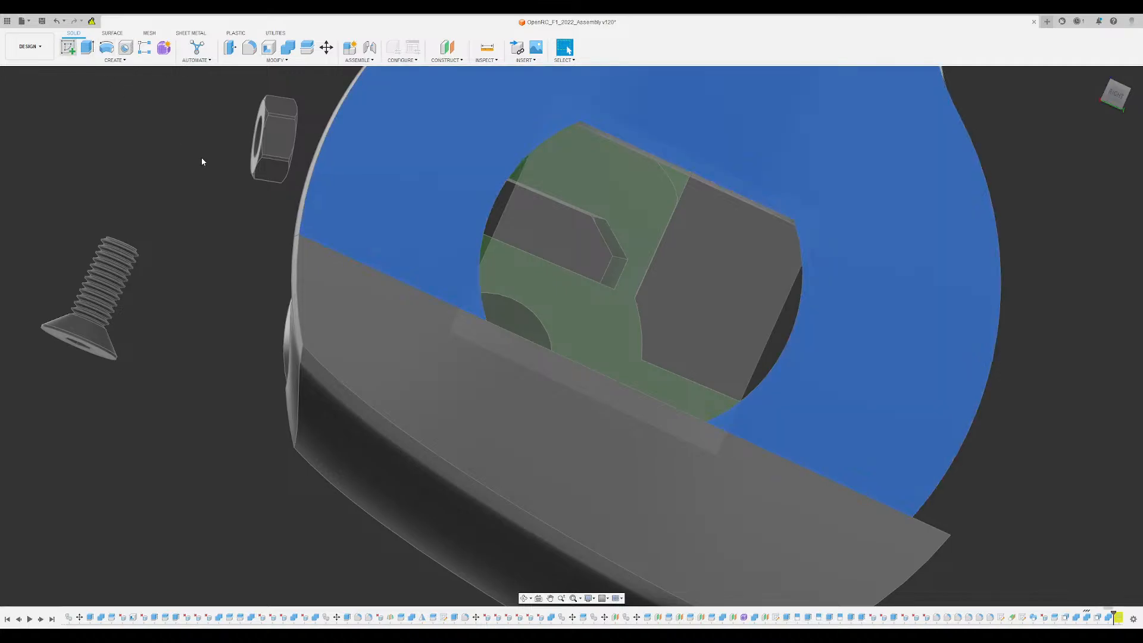
scroll(418, 333, down, 4)
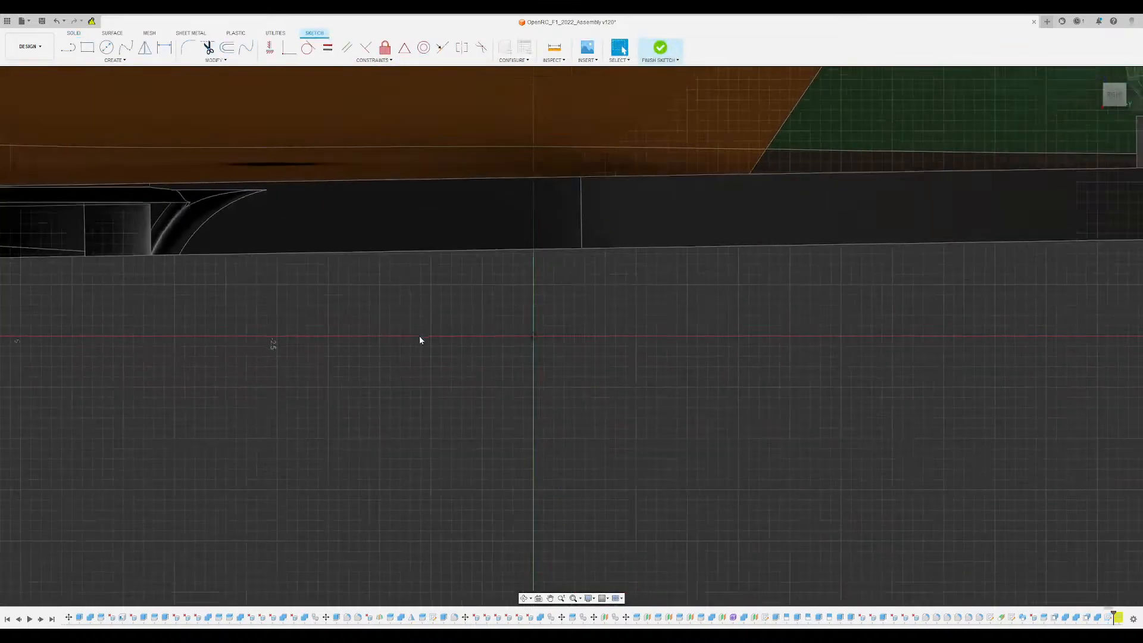
mouse_move(190, 346)
middle_down()
mouse_move(737, 372)
mouse_move(882, 352)
middle_up()
scroll(737, 371, down, 4)
scroll(571, 313, up, 8)
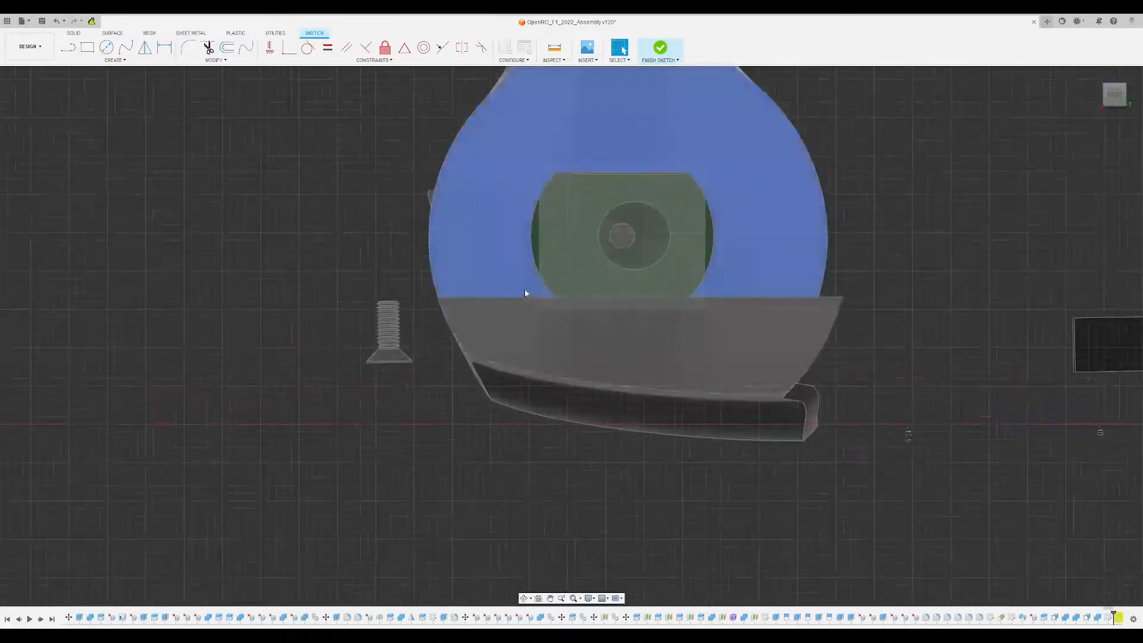
scroll(488, 240, up, 3)
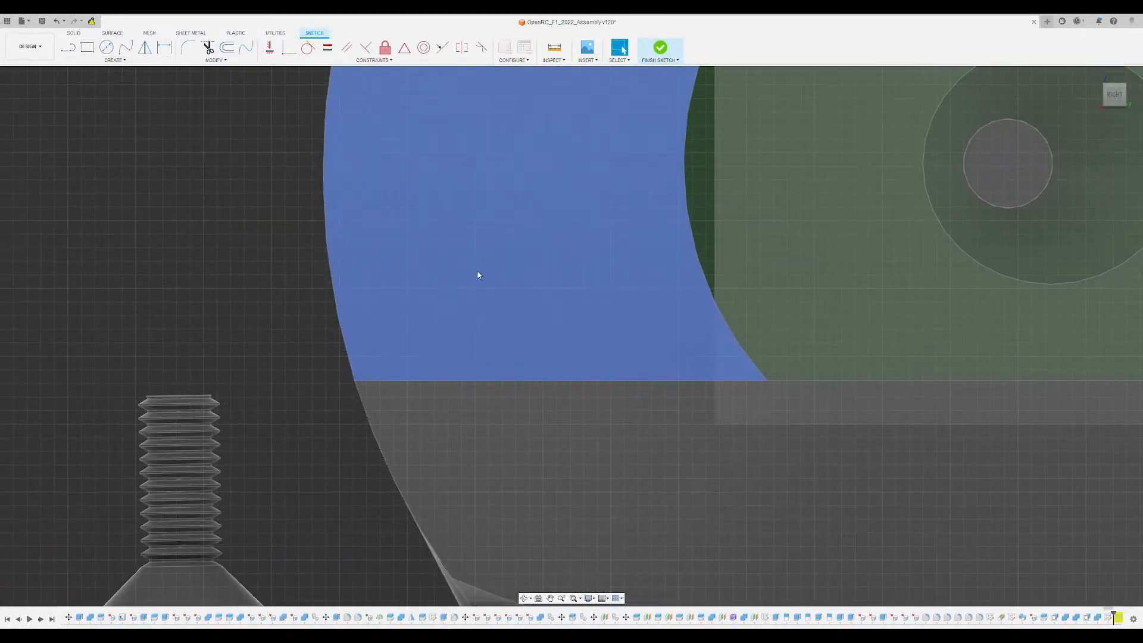
scroll(477, 274, up, 2)
- Draw a dovetail outline rising from the segment's lower edge, with a 120° first side, a 0.6 cm top line and a 60° closing side
key(l)
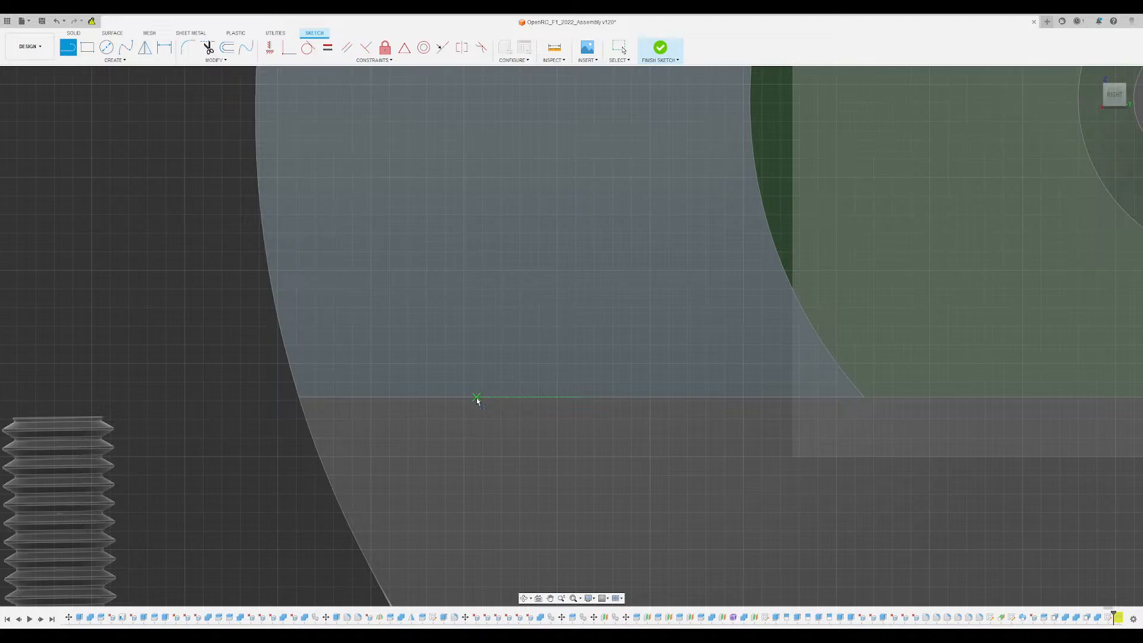
drag(476, 397, 453, 330)
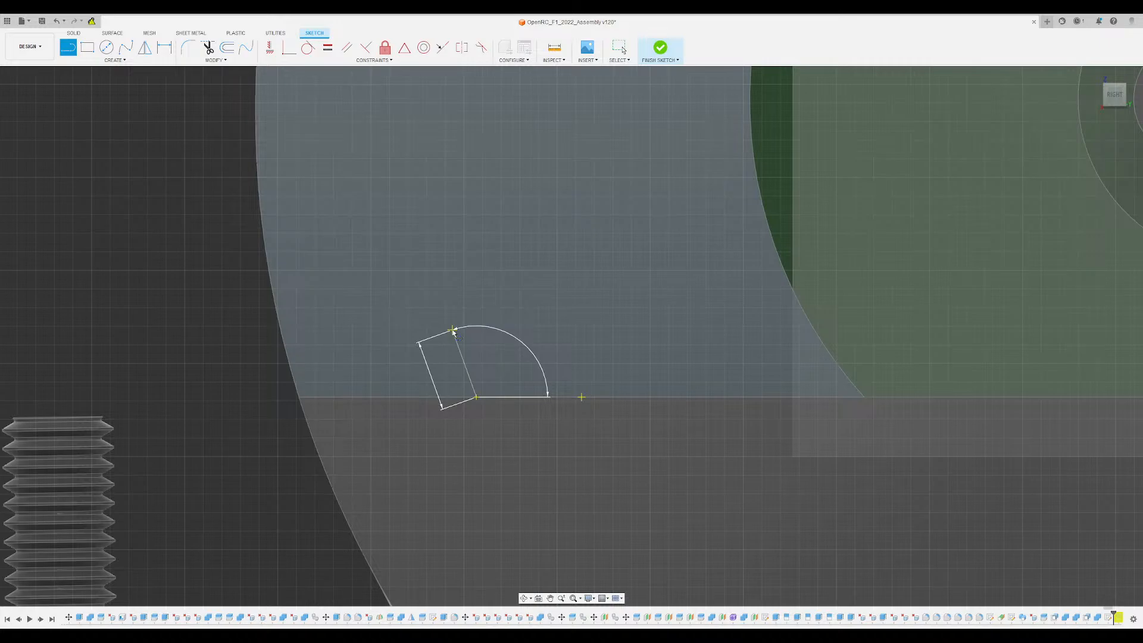
drag(453, 331, 629, 340)
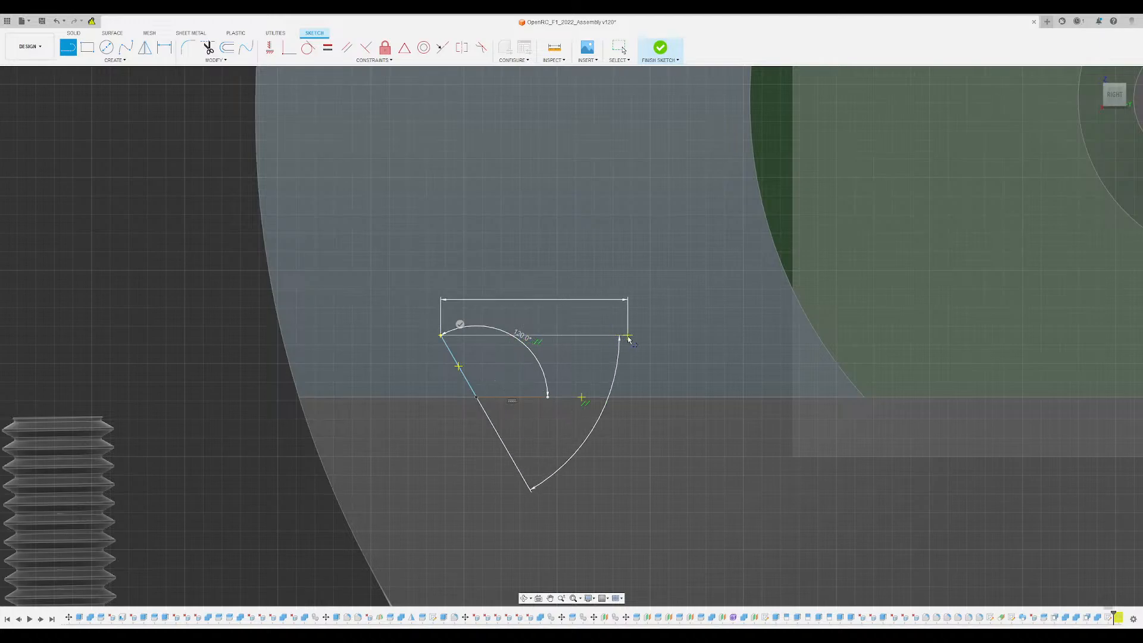
text(6)
key(Return)
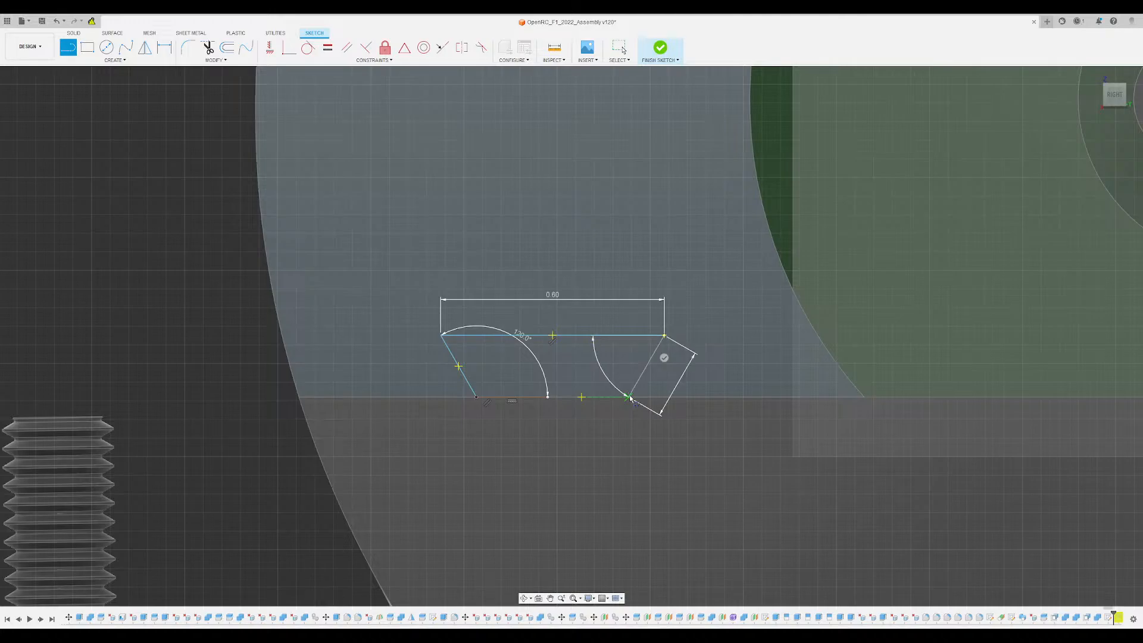
key(Return)
- Measure the angle between the dovetail's two sloping sides
key(i)
click(644, 369)
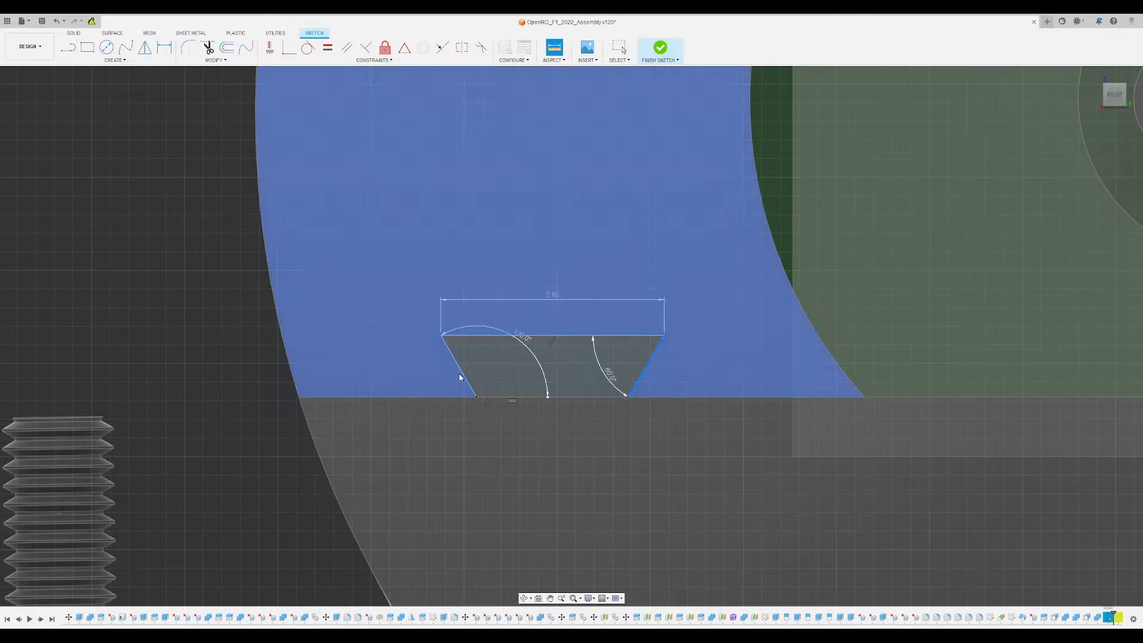
click(460, 372)
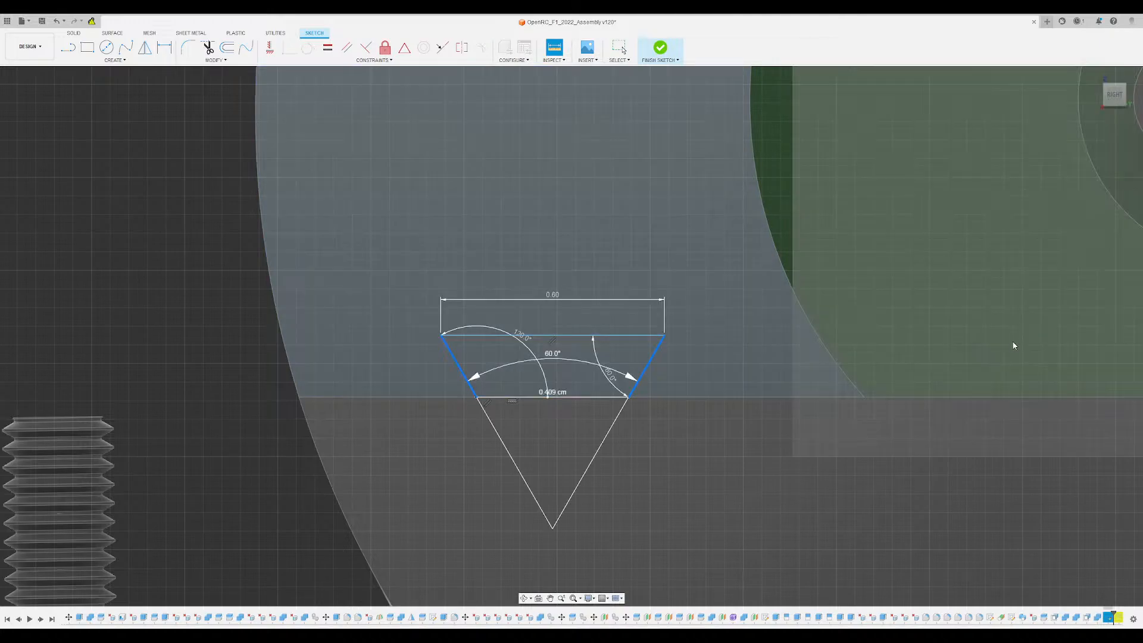
key(Escape)
scroll(689, 345, down, 5)
scroll(703, 450, up, 5)
scroll(573, 82, up, 4)
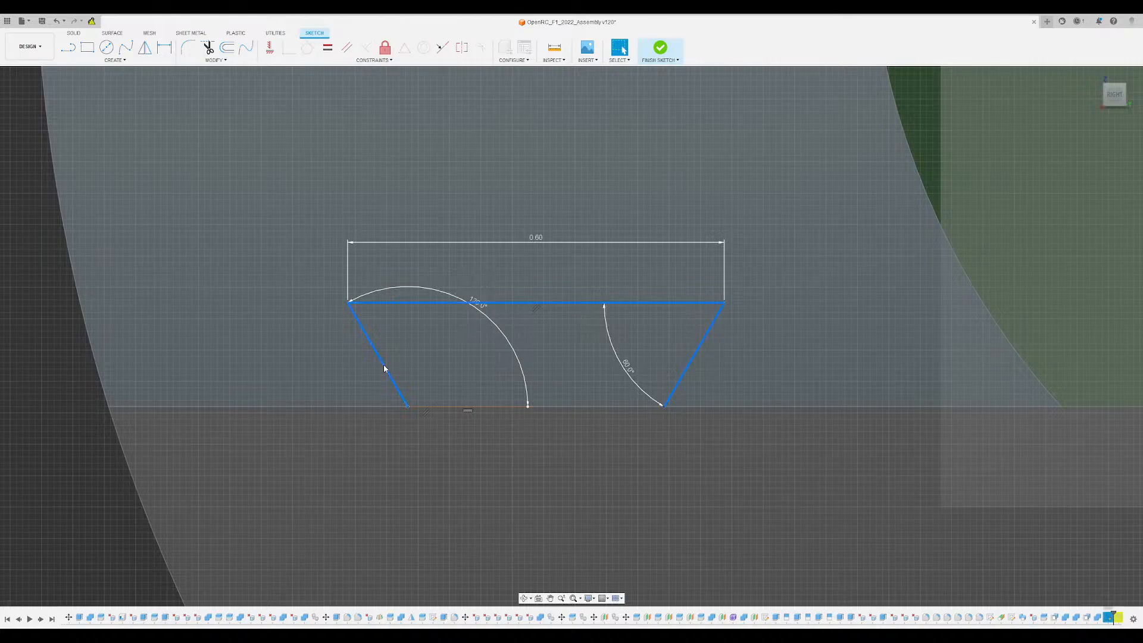
- Draw a straight line along the upper segment's lower edge, spanning the disc from one rim to the other
scroll(569, 375, down, 5)
scroll(599, 356, up, 2)
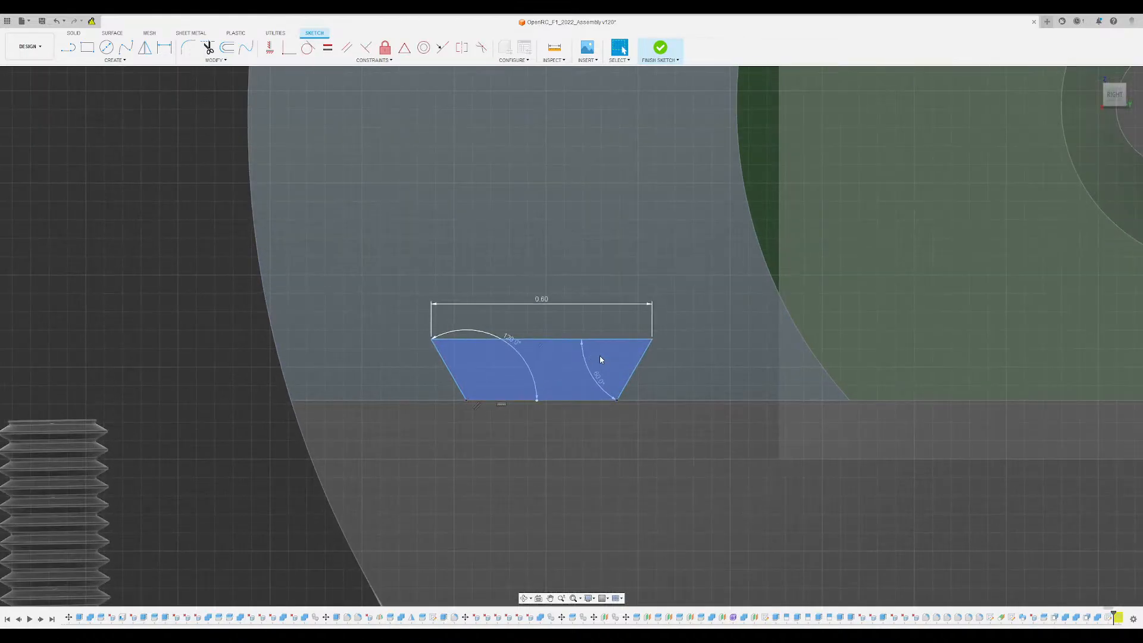
scroll(447, 317, down, 6)
middle_drag(806, 335, 624, 341)
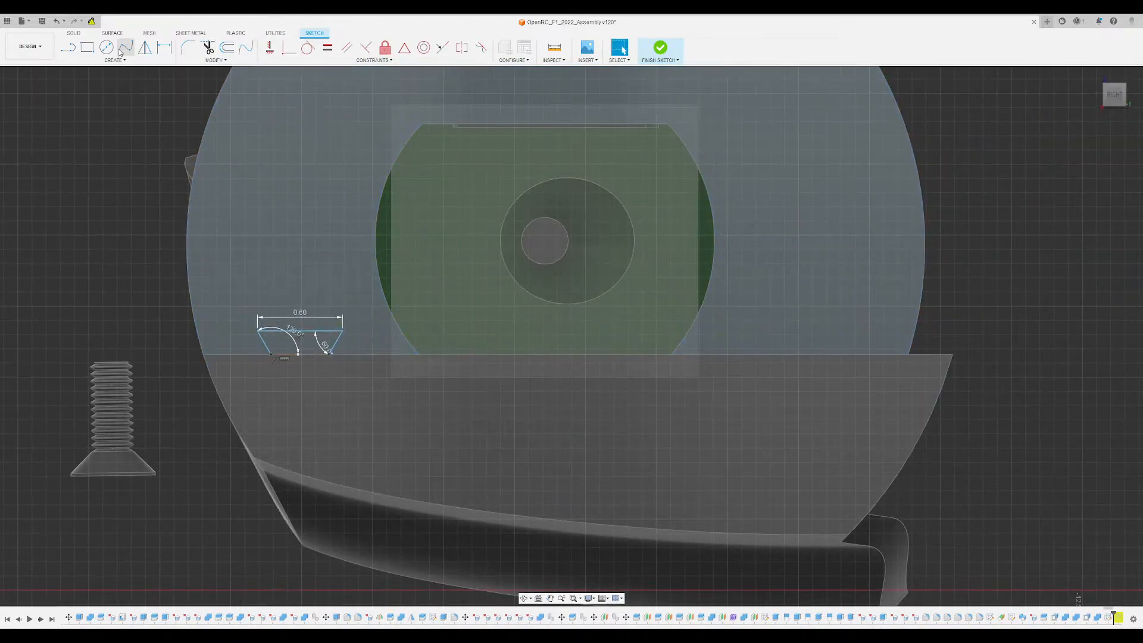
click(68, 47)
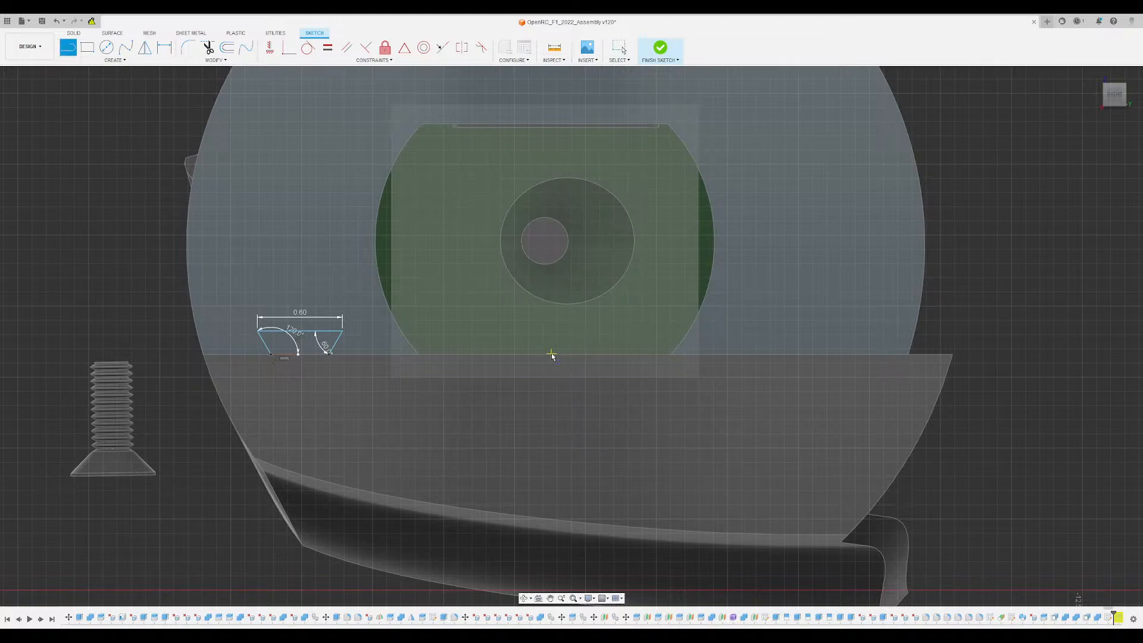
click(203, 355)
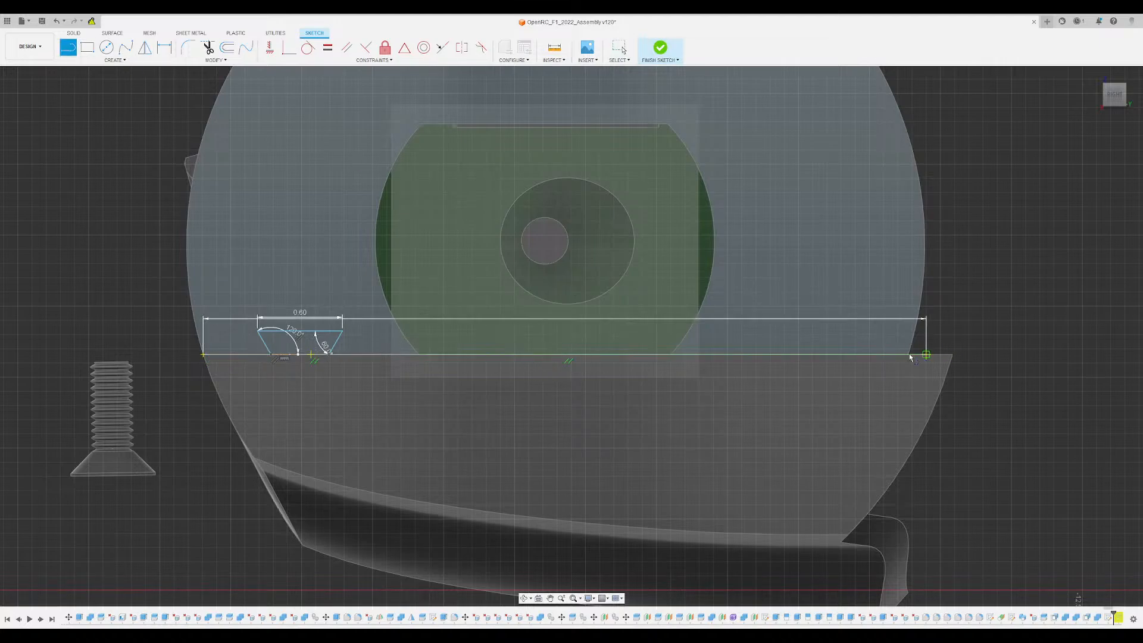
click(908, 354)
key(Escape)
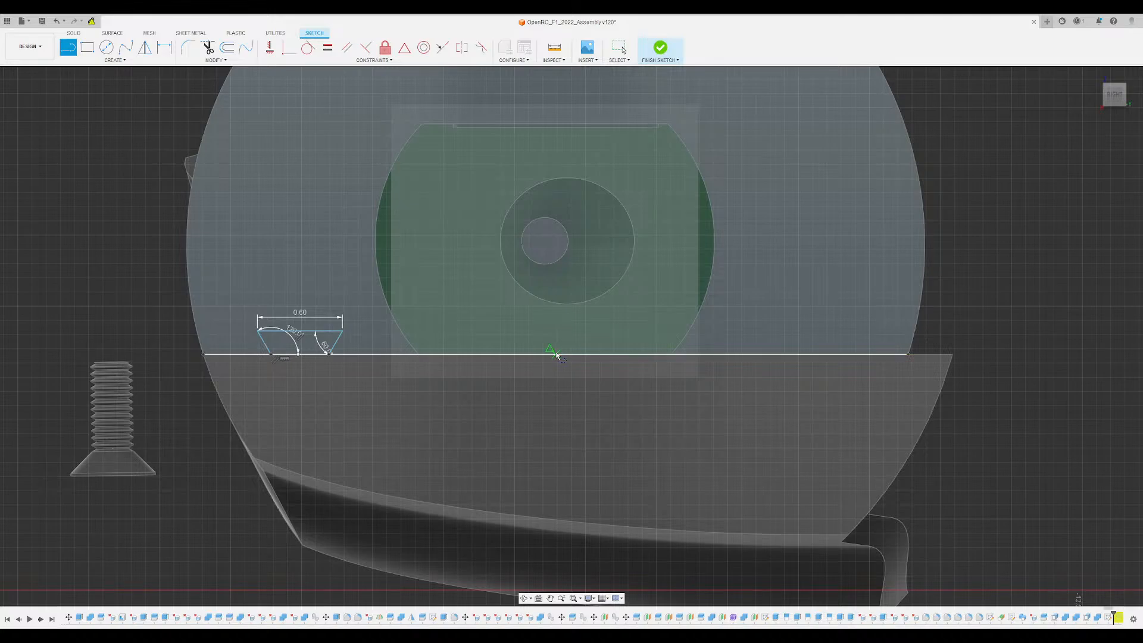
click(557, 355)
key(Escape)
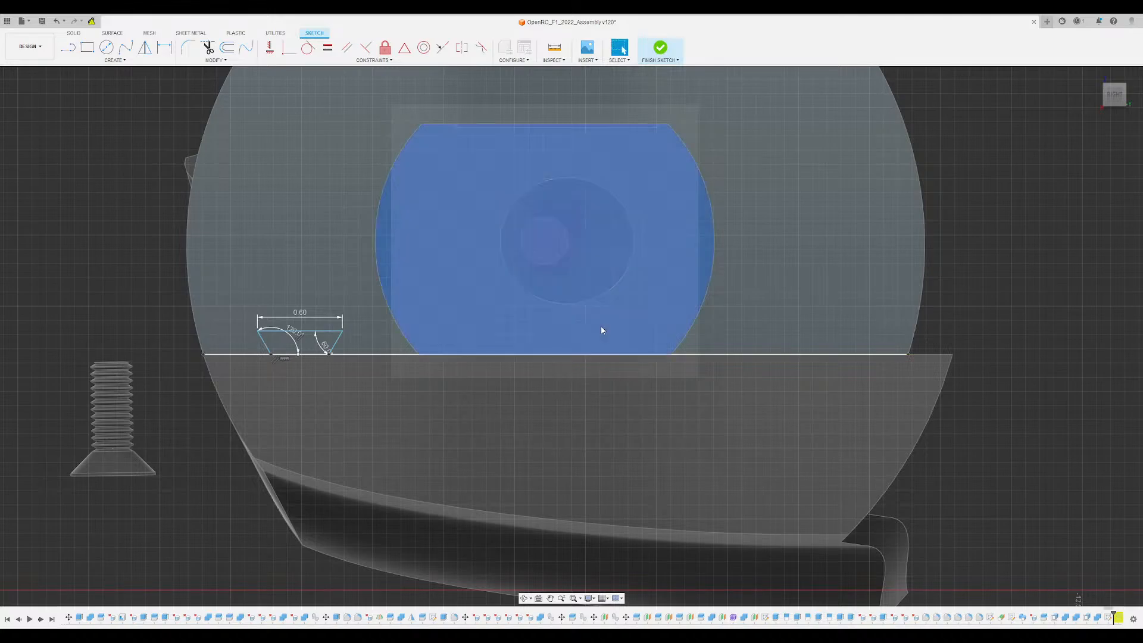
key(l)
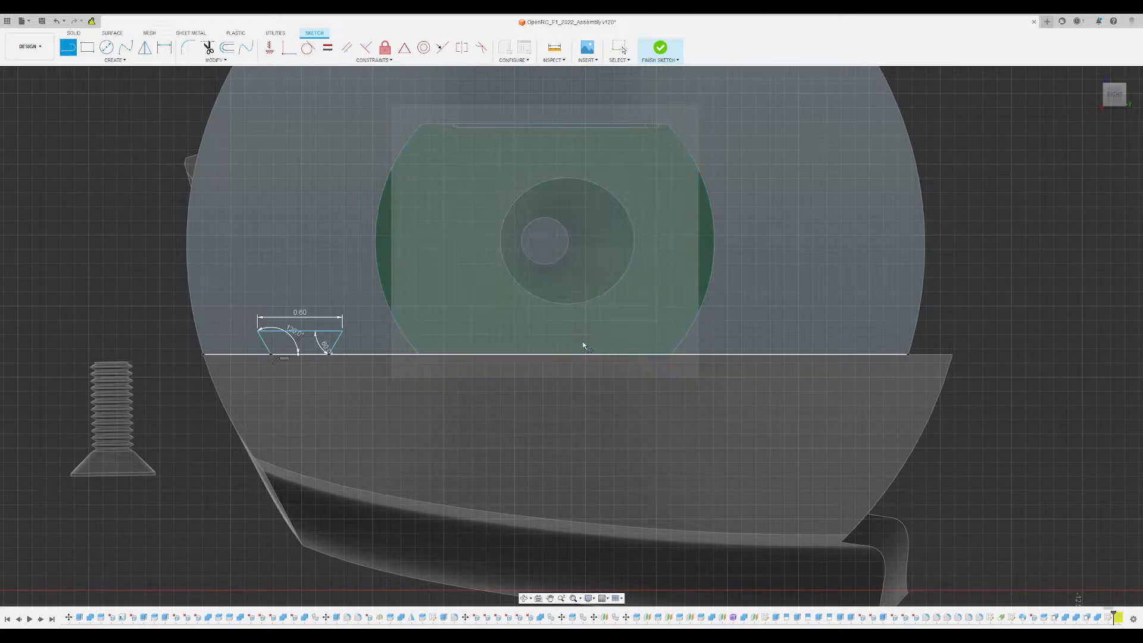
key(Escape)
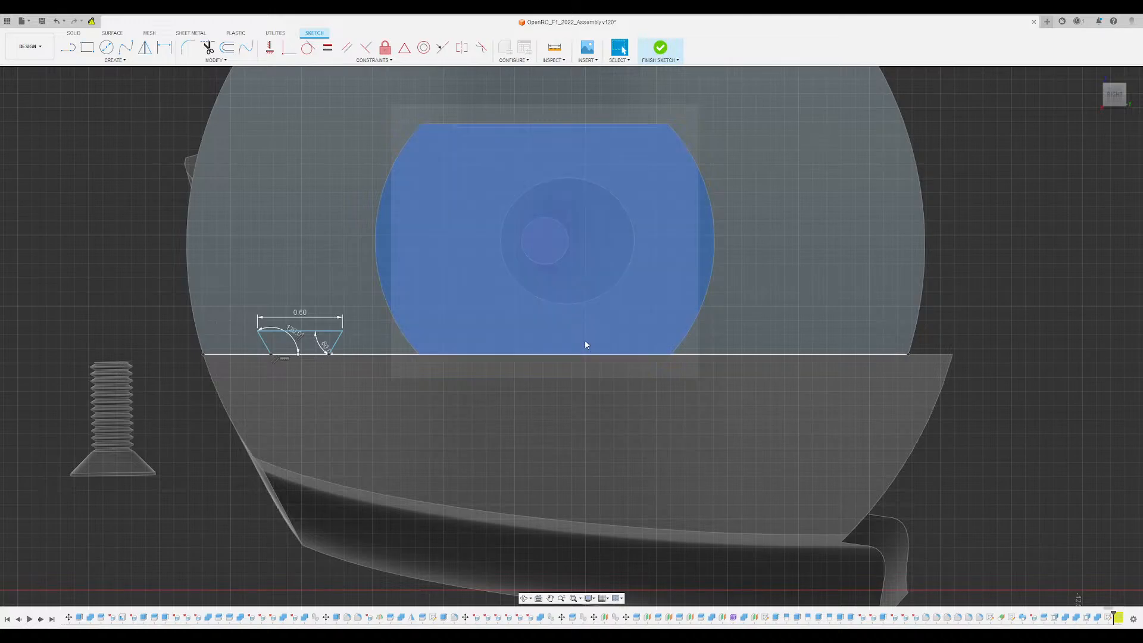
key(ctrl+z)
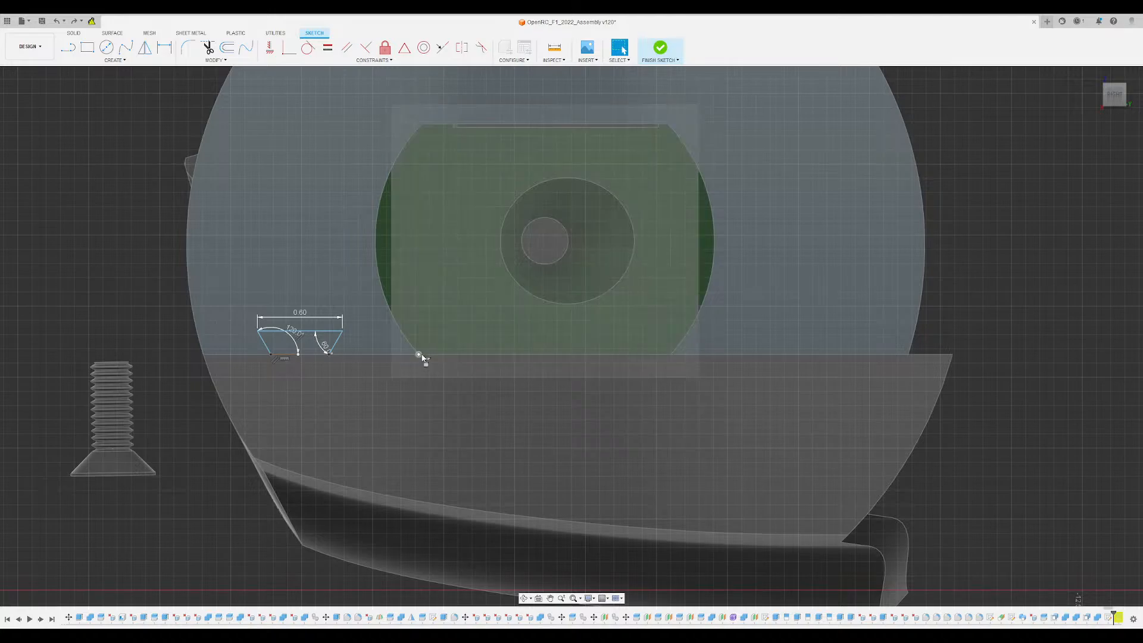
key(ctrl+y)
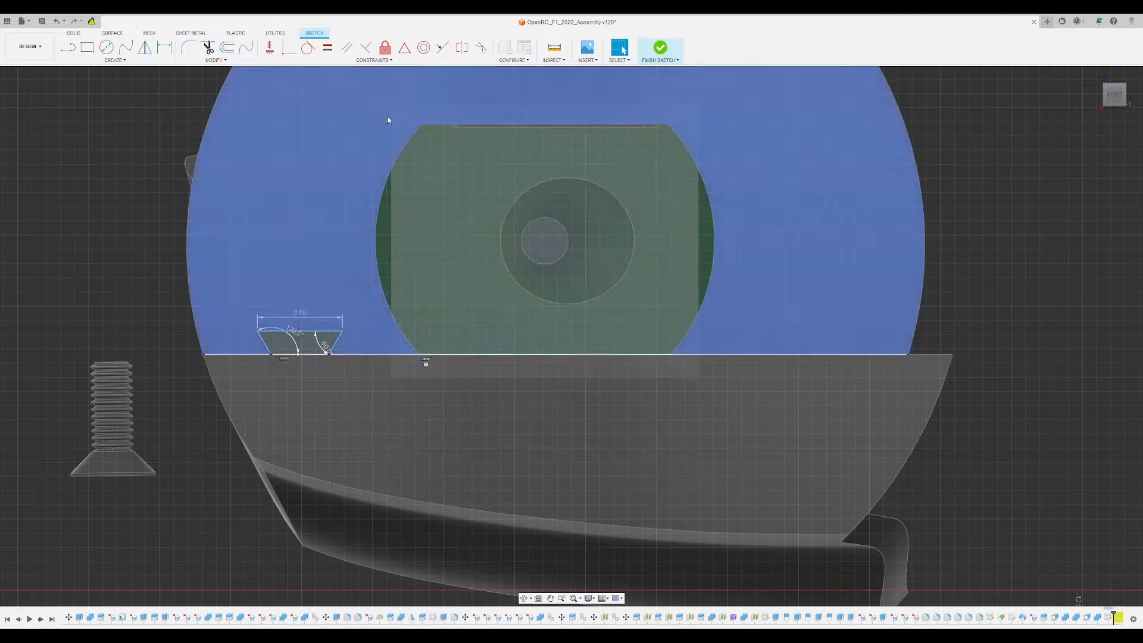
- Draw a short vertical line upward from the midpoint of the line along the segment's lower edge
click(69, 48)
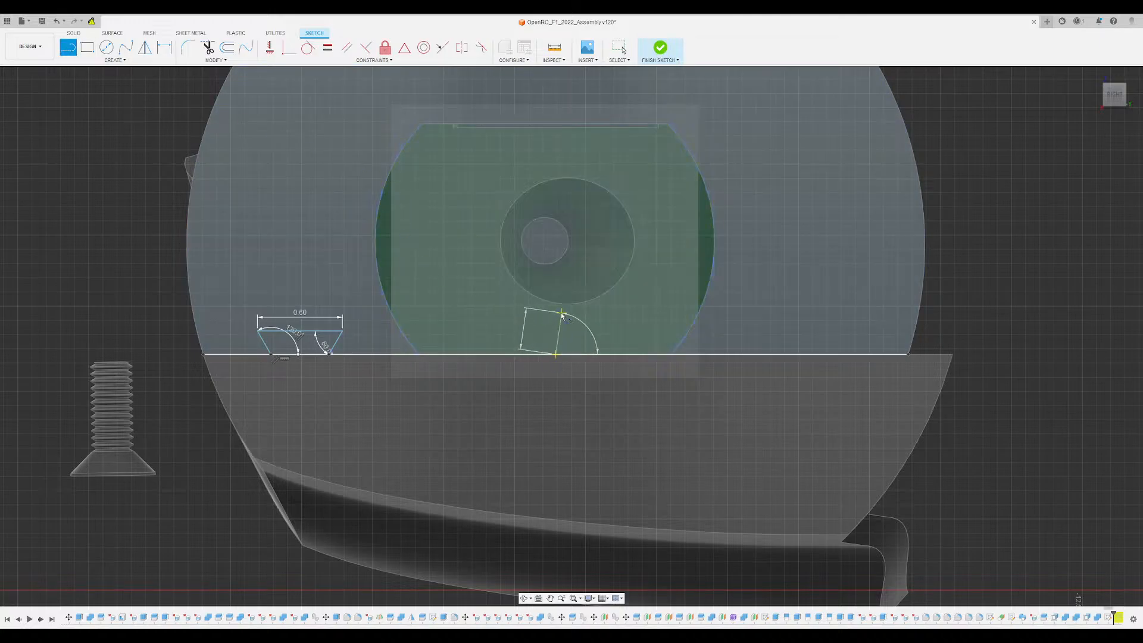
click(556, 312)
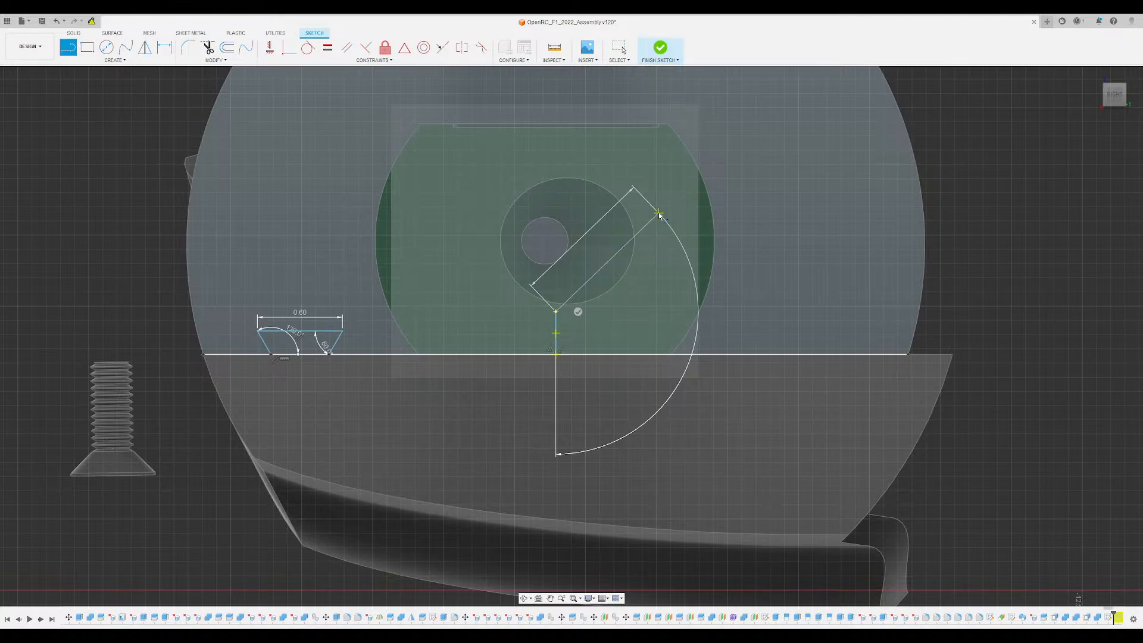
key(Escape)
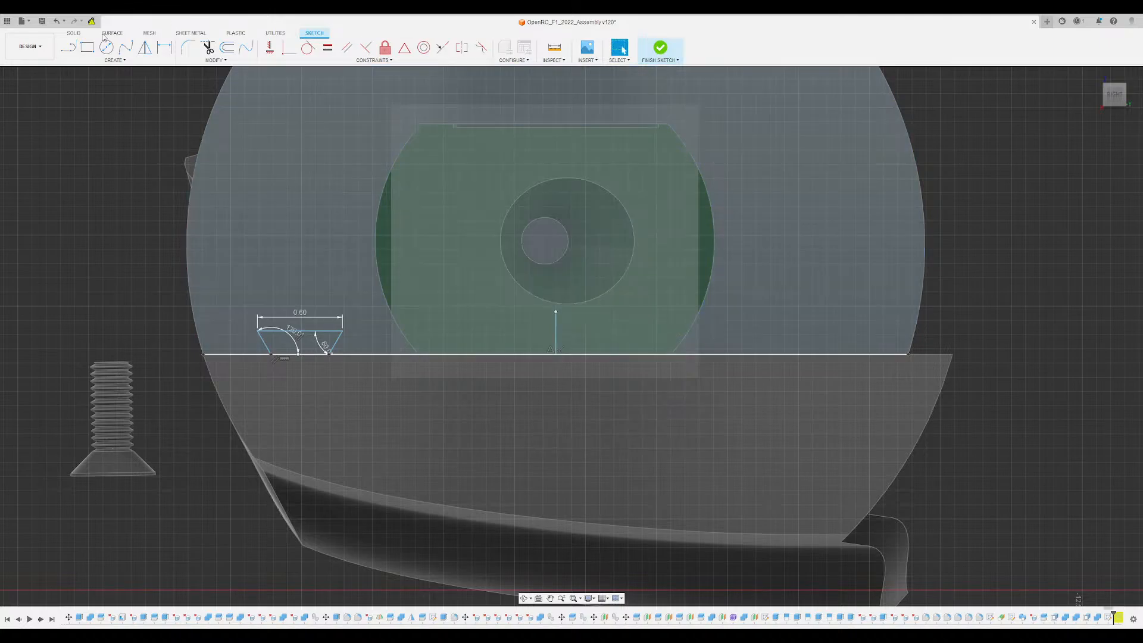
- Mirror the dovetail outline across the short vertical centre line and finish the sketch
click(142, 48)
drag(250, 308, 366, 391)
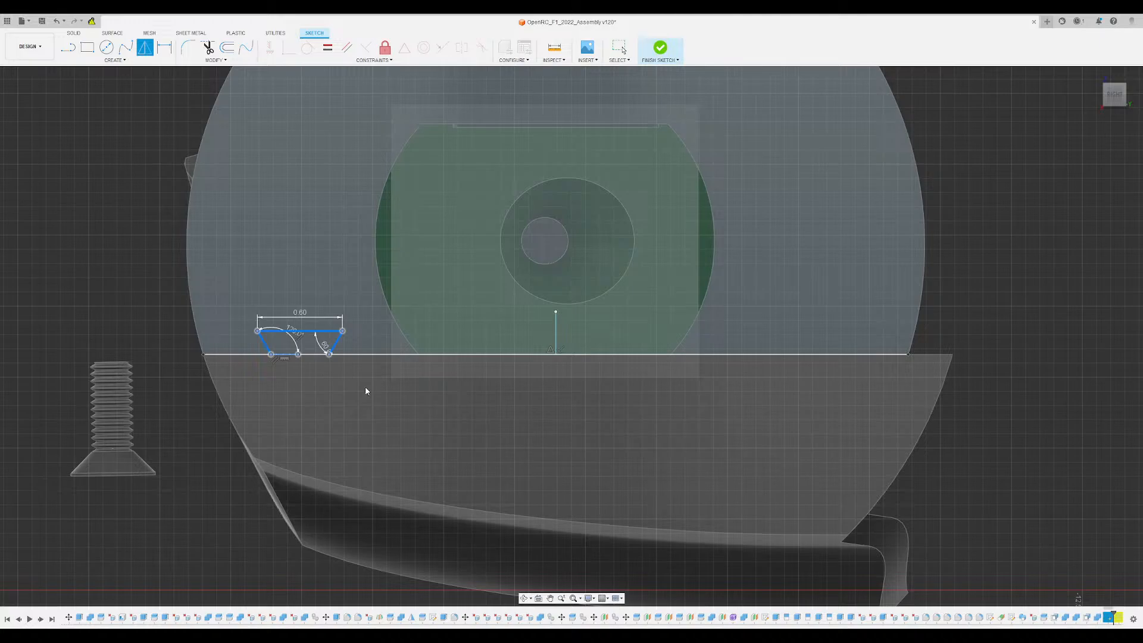
click(556, 333)
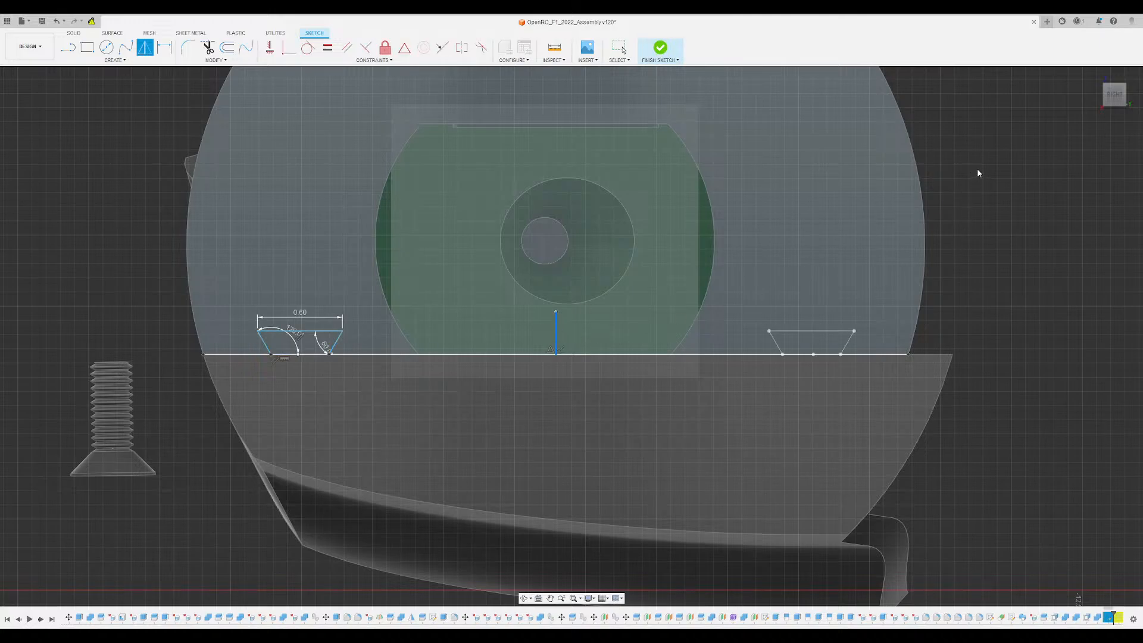
key(Return)
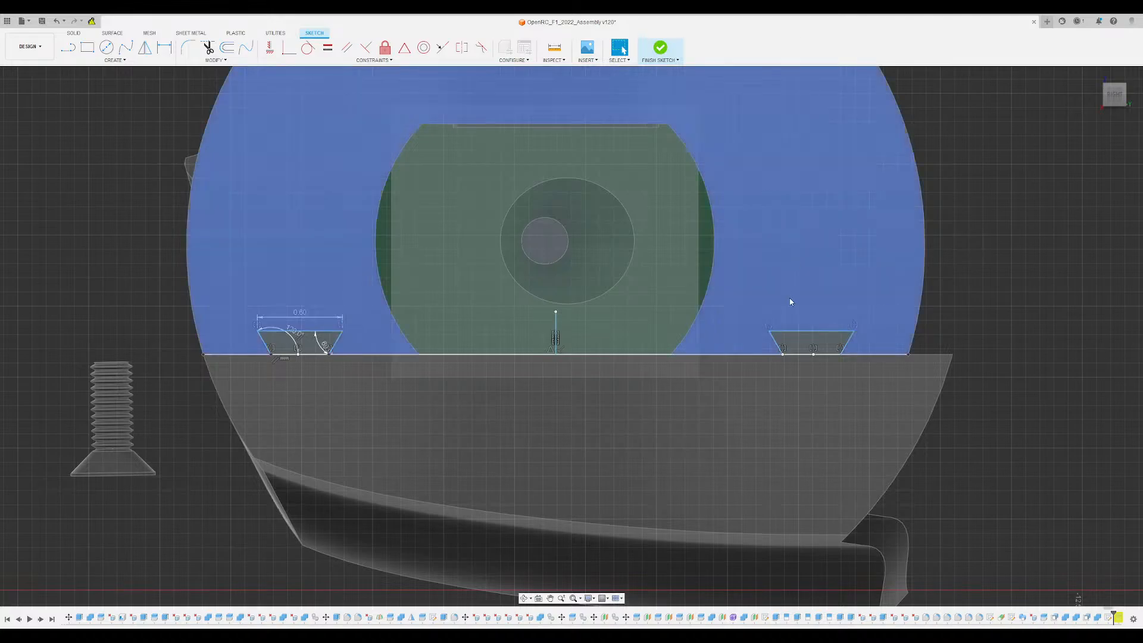
scroll(808, 354, up, 5)
scroll(805, 355, down, 3)
scroll(804, 354, down, 4)
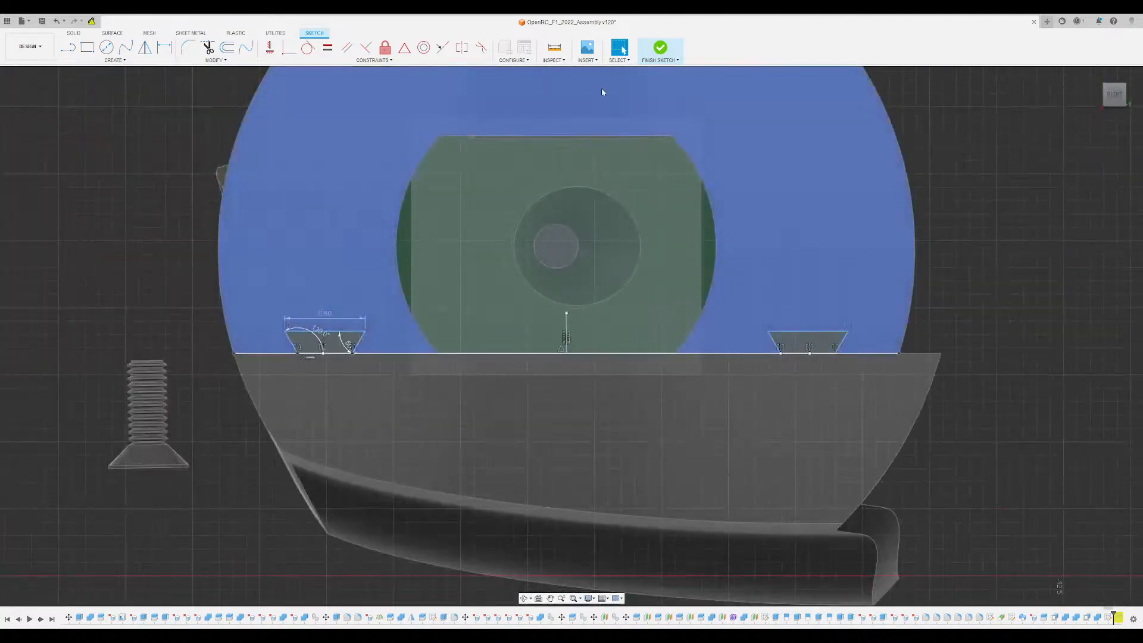
click(659, 48)
- Extrude both dovetail profiles through the disc's thickness to the opposite face as new bodies
shift+middle_drag(757, 225, 813, 271)
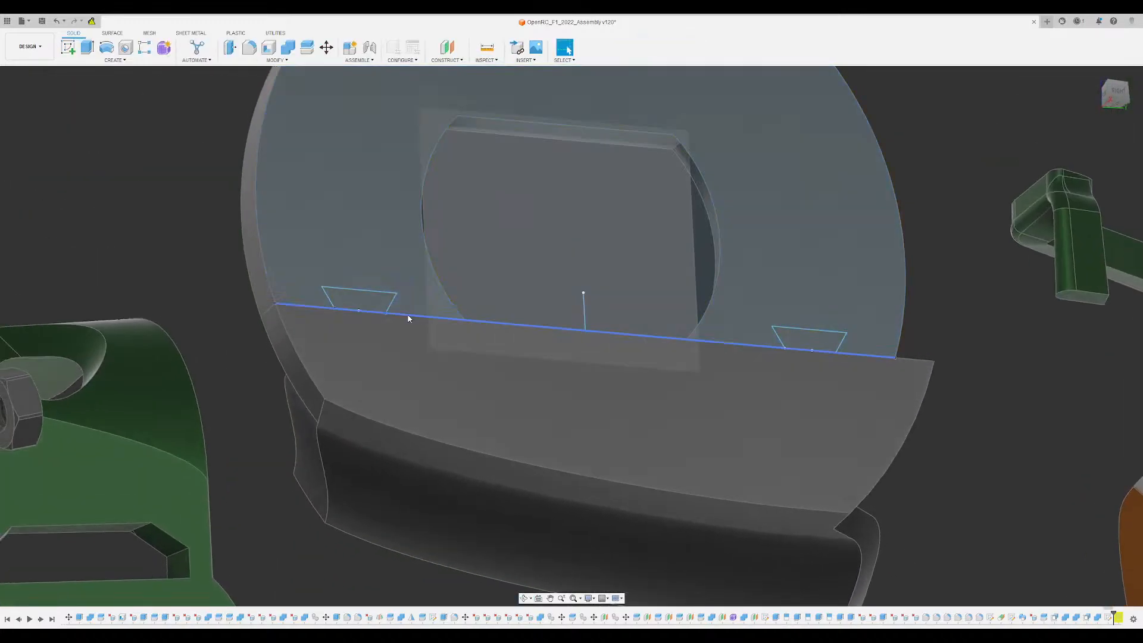
scroll(351, 294, up, 4)
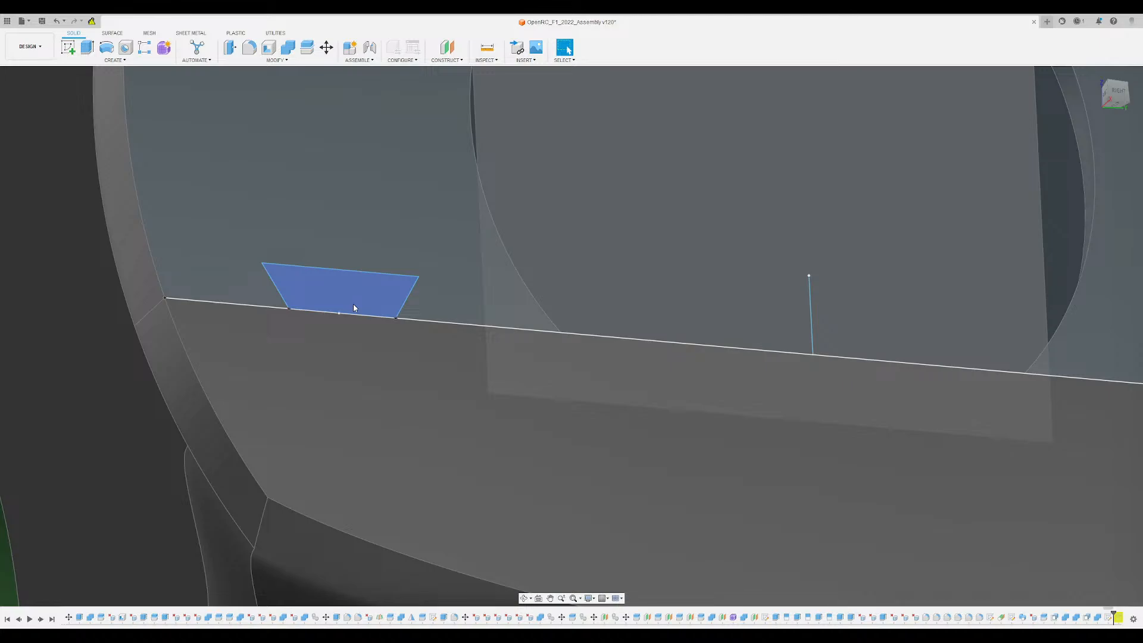
click(353, 308)
shift+middle_drag(419, 242, 764, 225)
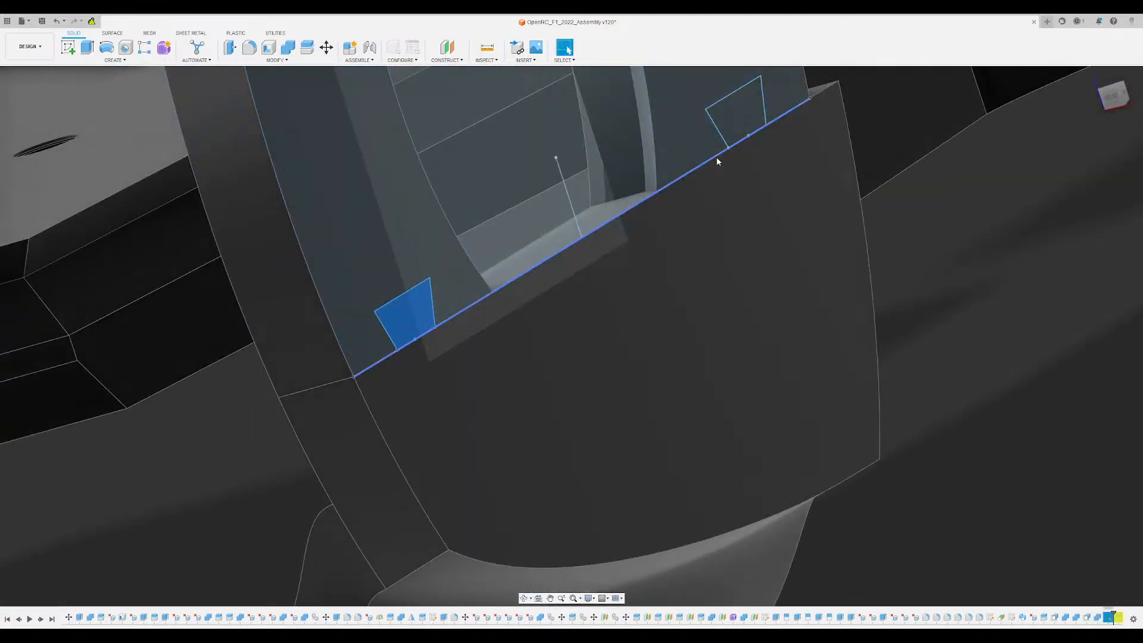
click(742, 122)
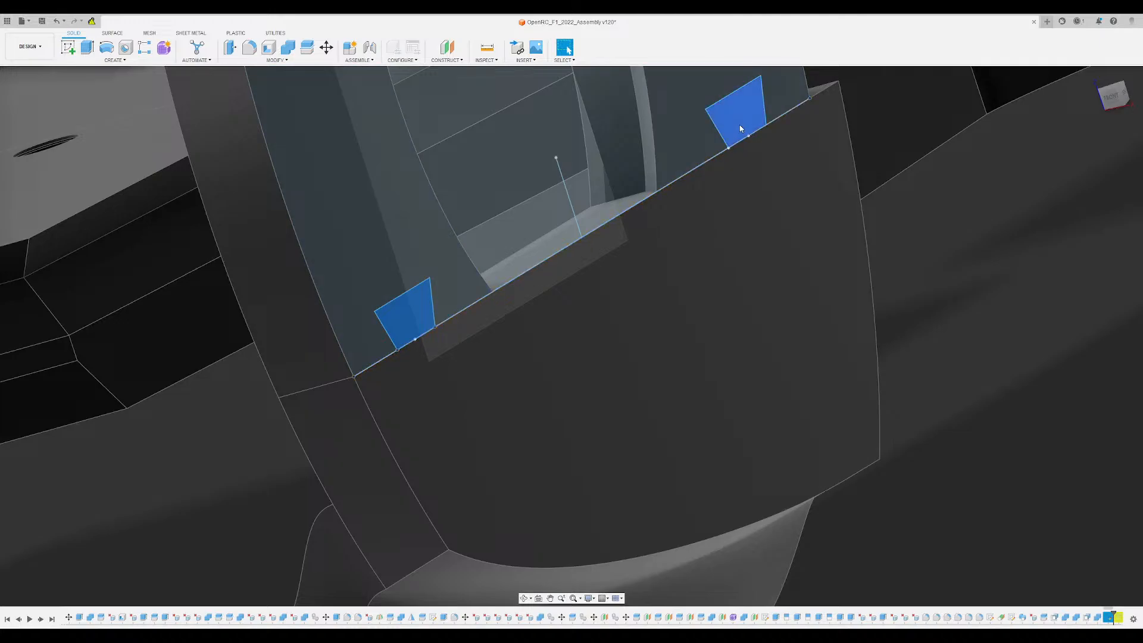
shift+middle_drag(739, 124, 669, 224)
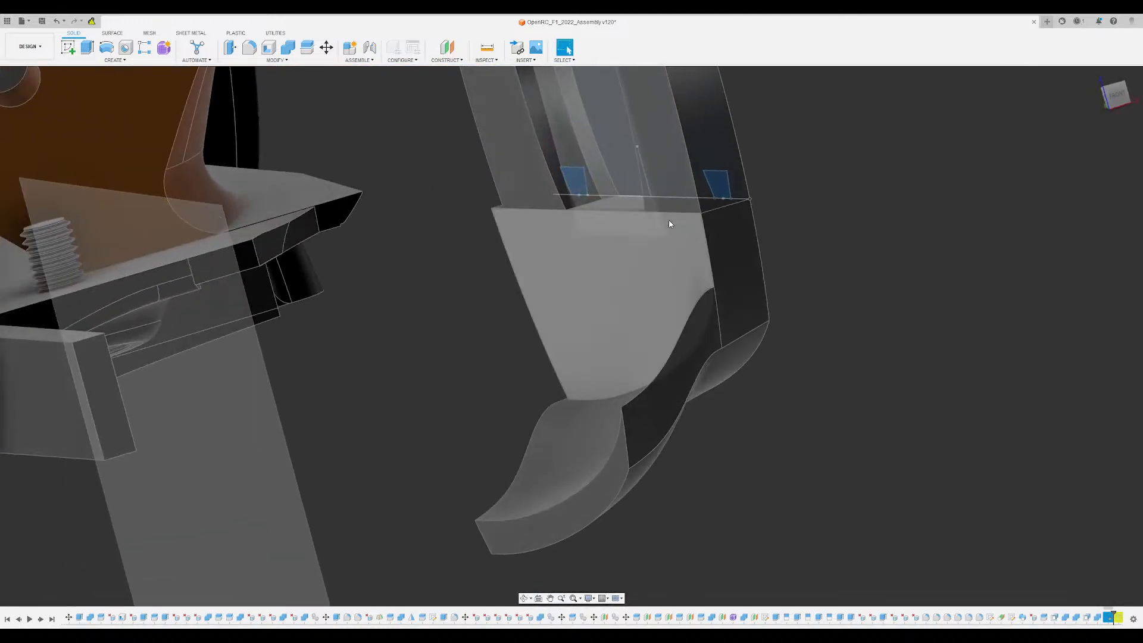
key(e)
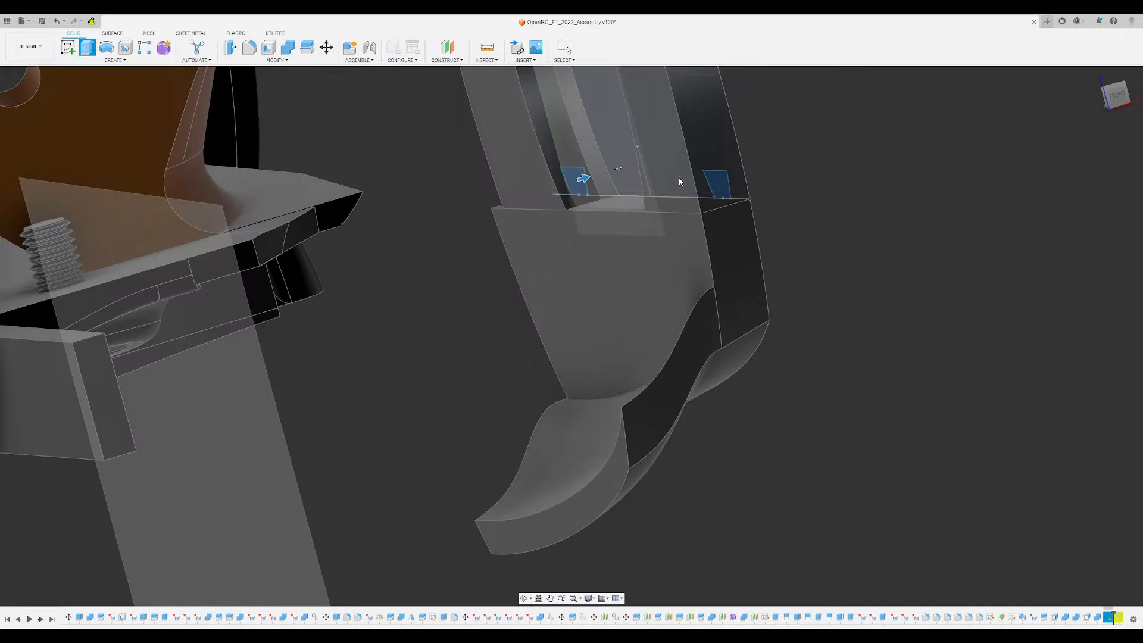
click(509, 171)
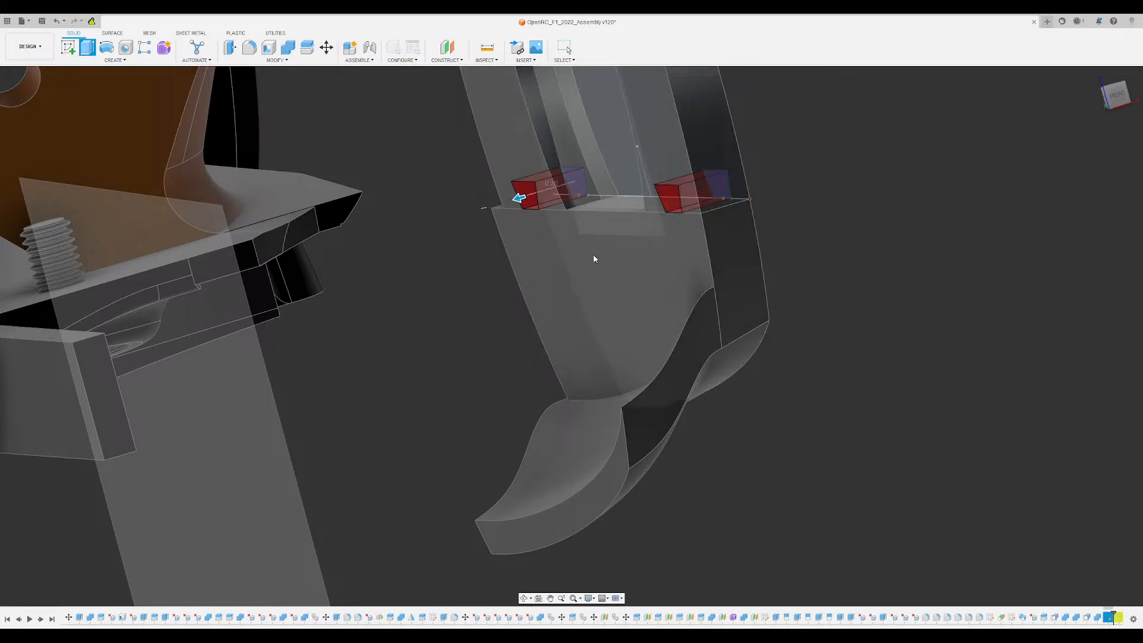
click(1099, 278)
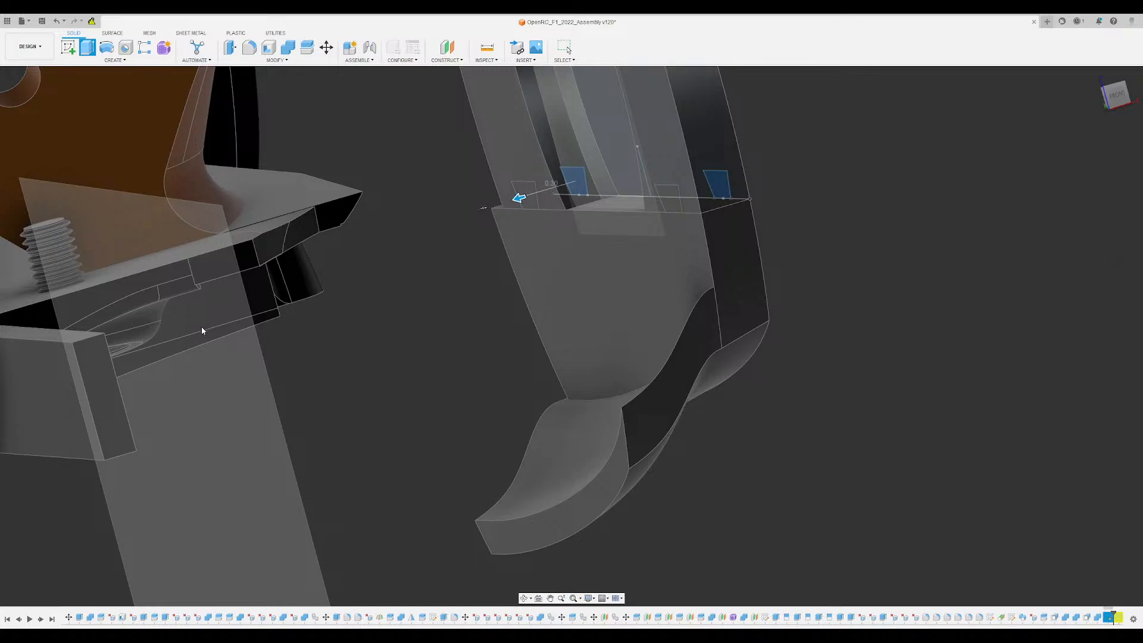
key(Escape)
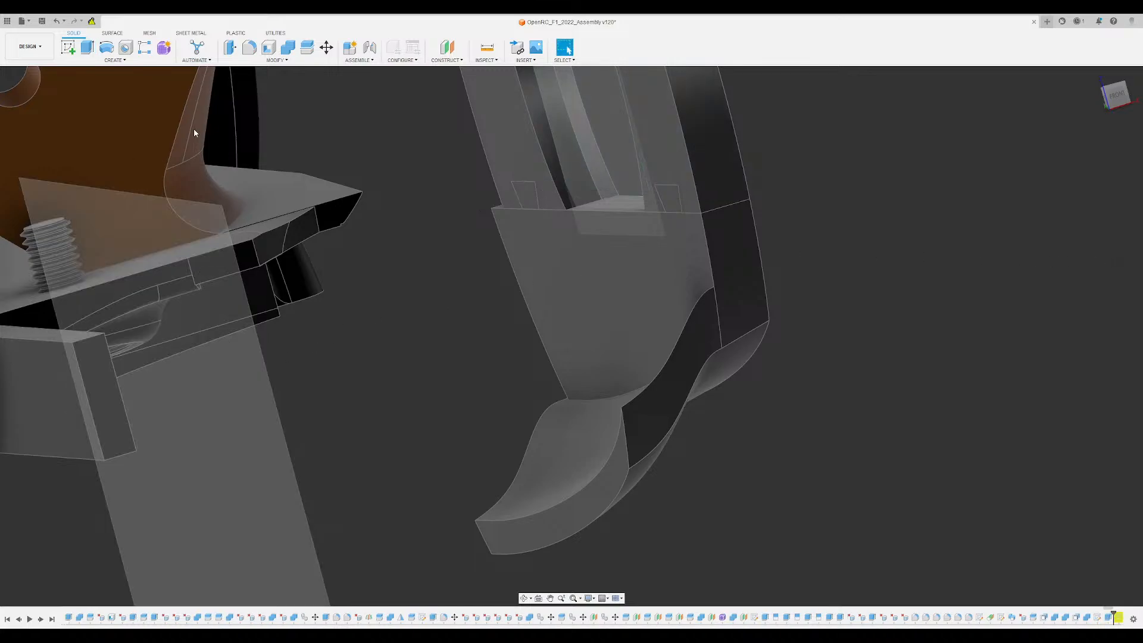
- Cut the two dovetail bodies out of the disc's upper segment with Combine, keeping the dovetail bodies
click(288, 47)
click(677, 198)
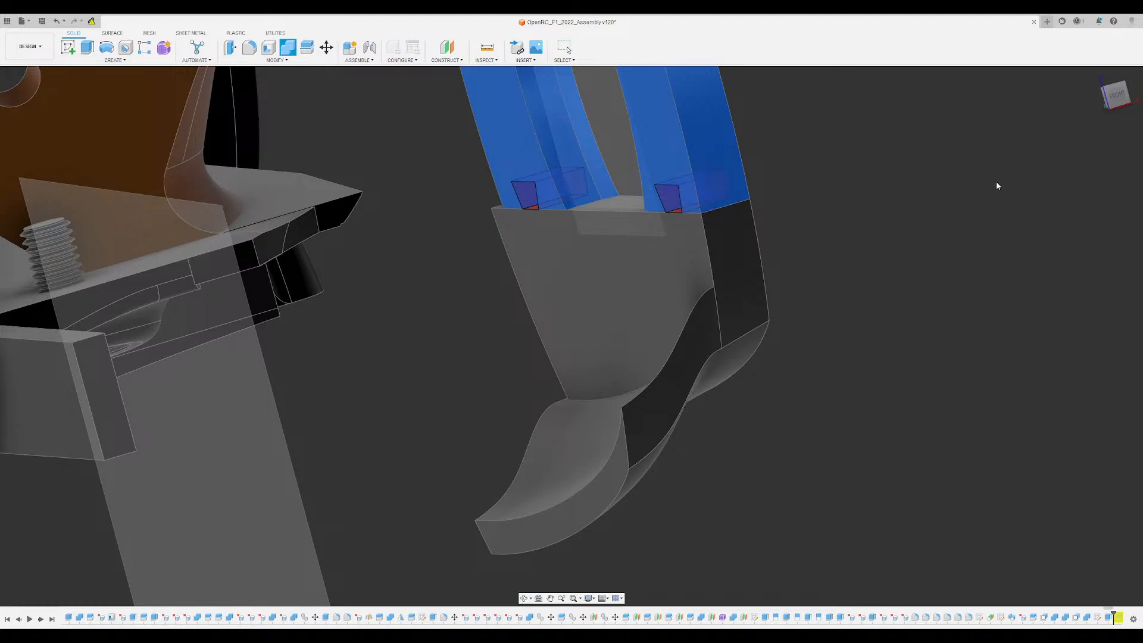
key(Return)
- Join the two dovetail bodies to the disc's lower segment with Combine
click(288, 49)
click(548, 215)
click(527, 195)
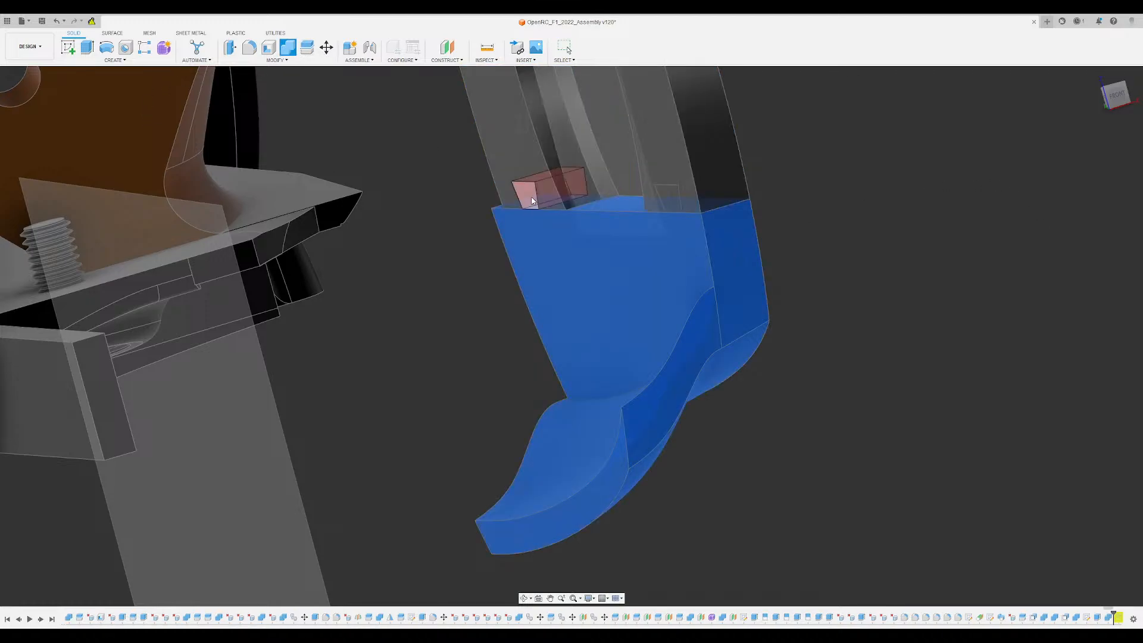
click(678, 201)
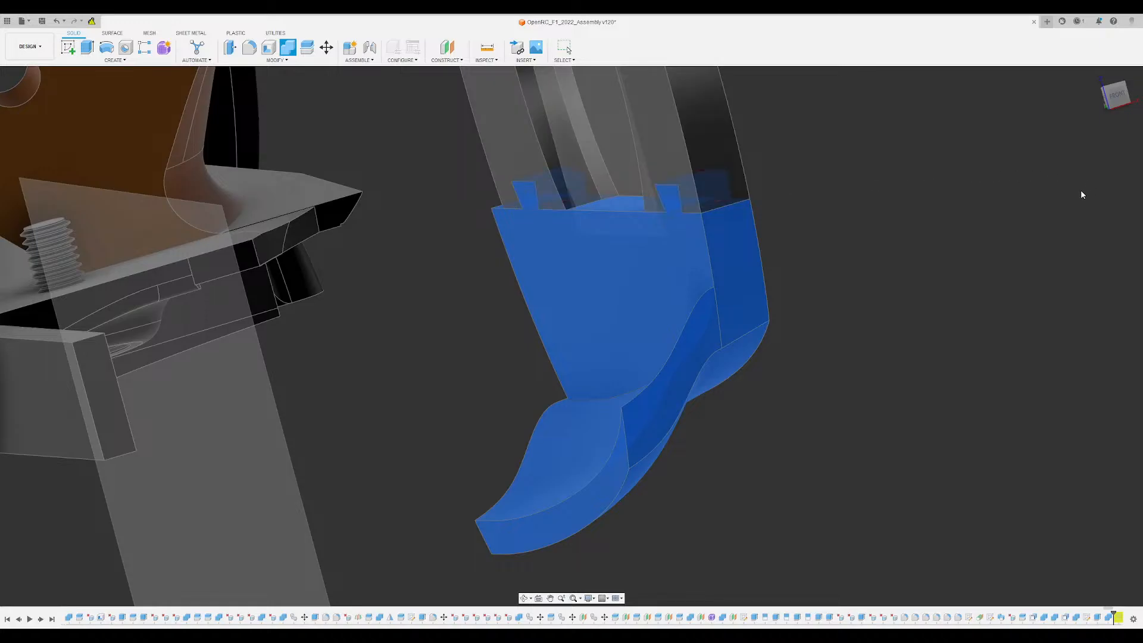
key(Return)
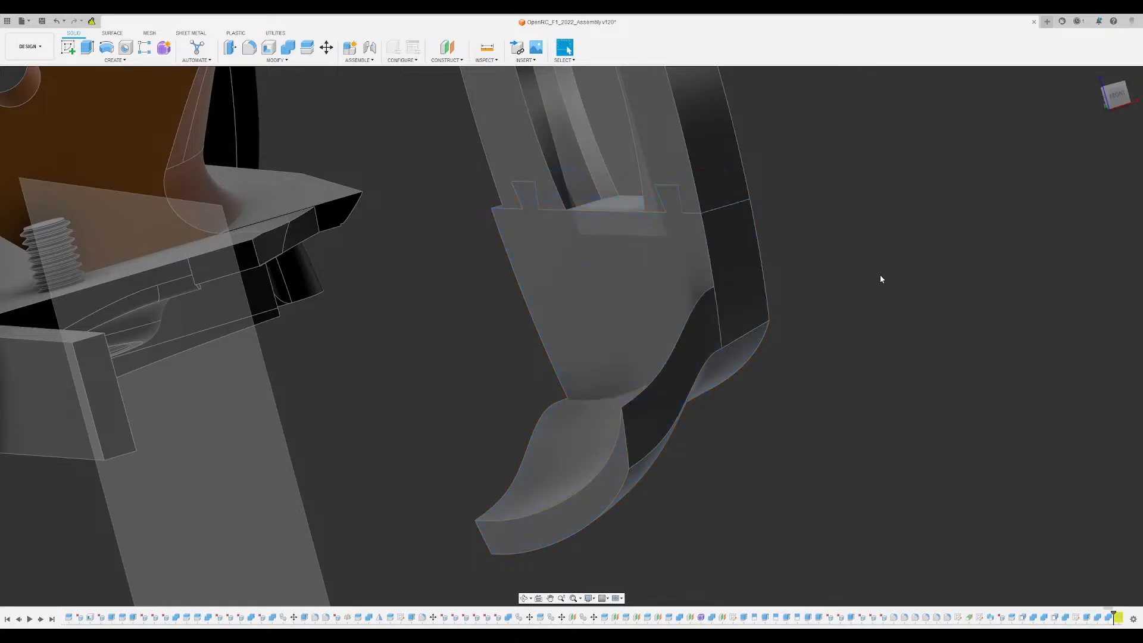
- Examine the two dovetail joints and the seam between the disc segments from both faces
shift+middle_drag(880, 276, 823, 288)
middle_drag(723, 278, 461, 461)
scroll(467, 437, down, 4)
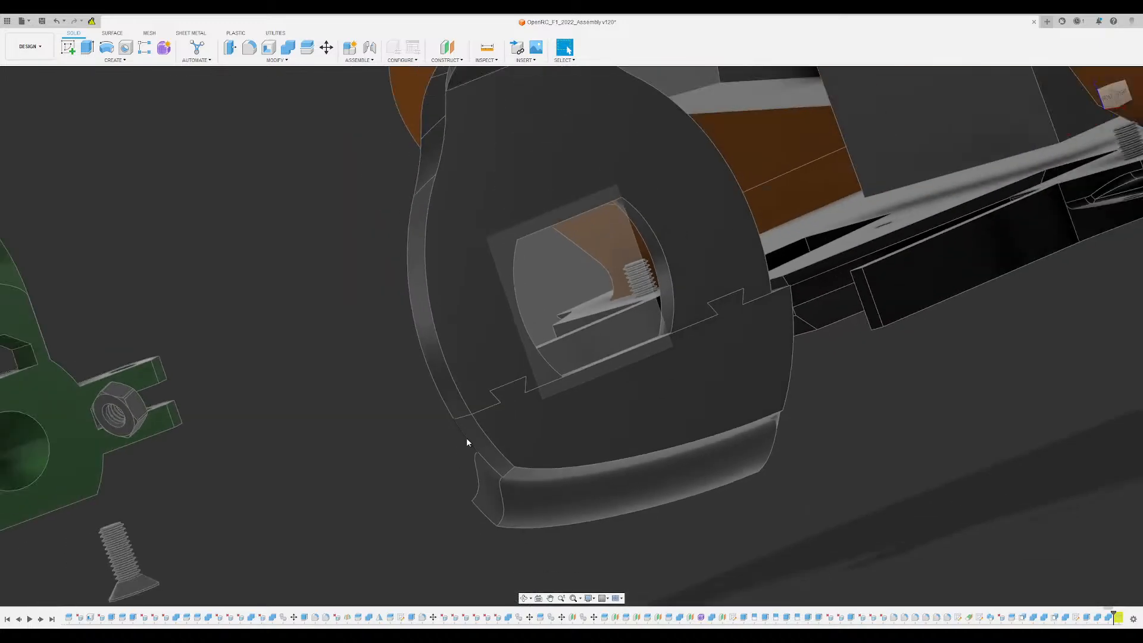
shift+middle_drag(643, 366, 739, 350)
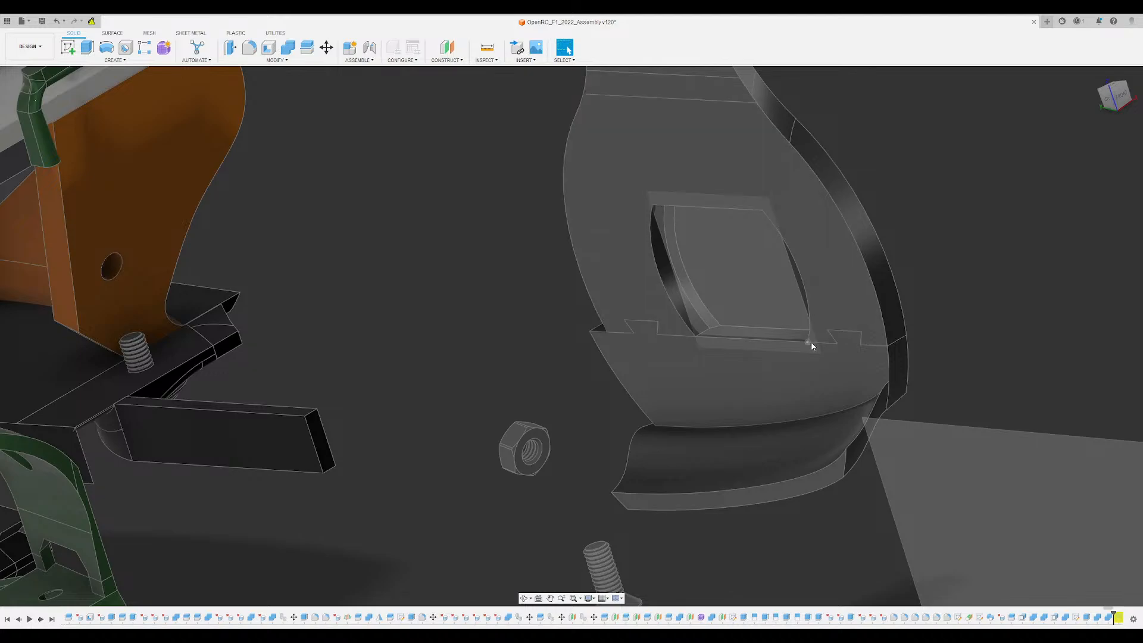
scroll(854, 340, down, 3)
shift+middle_drag(854, 340, 625, 309)
shift+middle_drag(1036, 333, 486, 451)
shift+middle_drag(485, 451, 756, 437)
shift+middle_drag(298, 457, 370, 460)
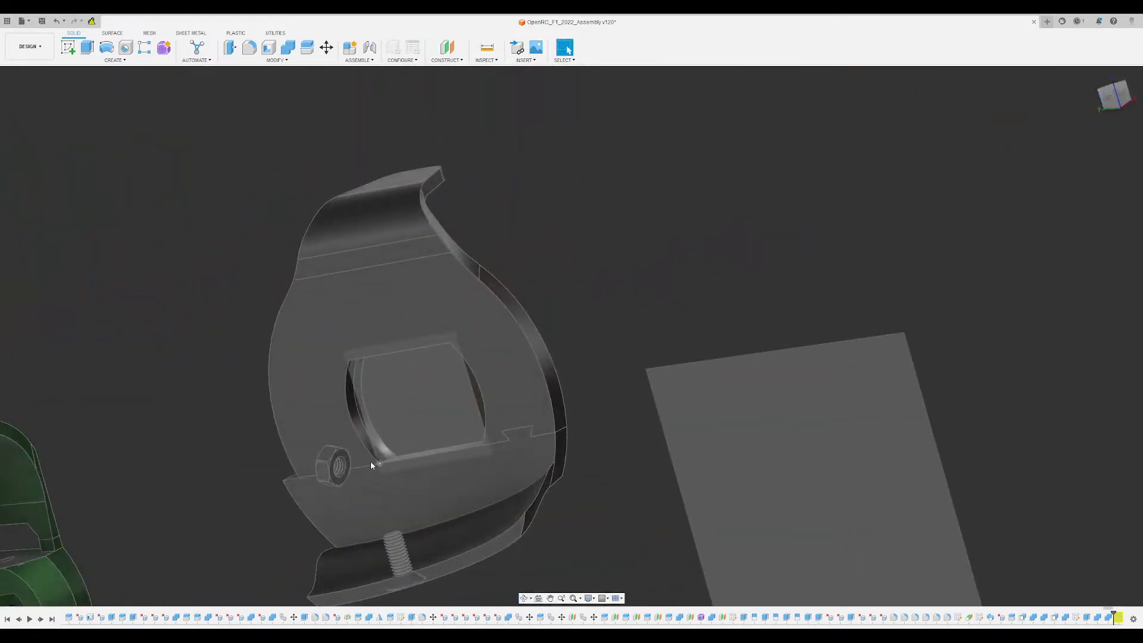
scroll(373, 457, up, 3)
shift+middle_drag(401, 355, 451, 408)
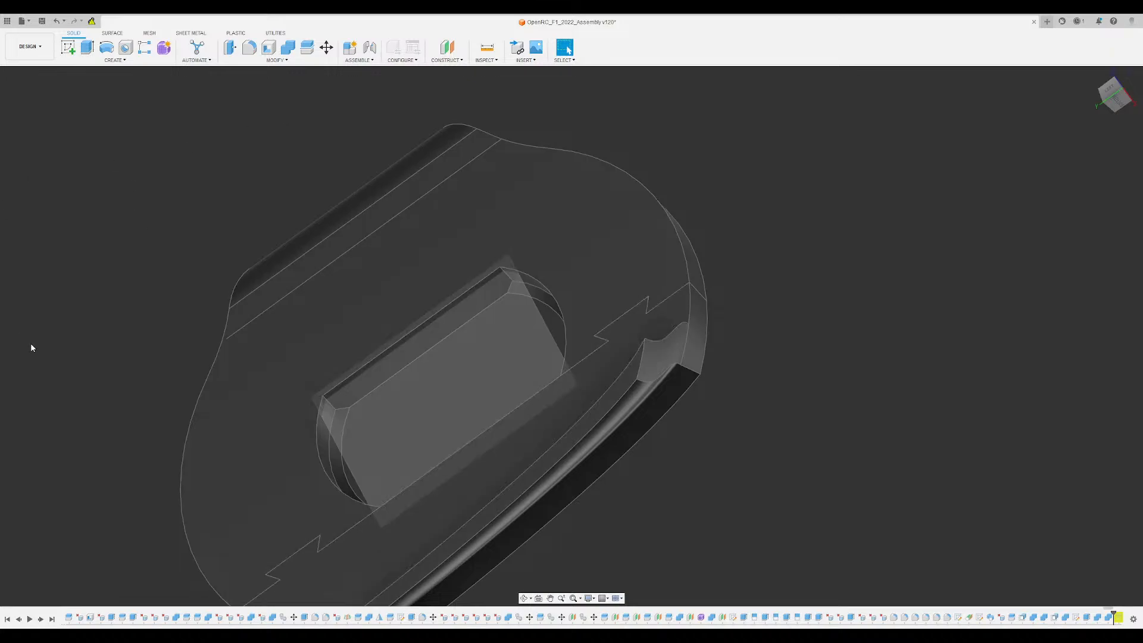
- Show the hub block inside the disc's recess and inspect how it sits against the dovetailed seam
click(38, 366)
middle_drag(480, 346, 590, 265)
scroll(581, 367, up, 4)
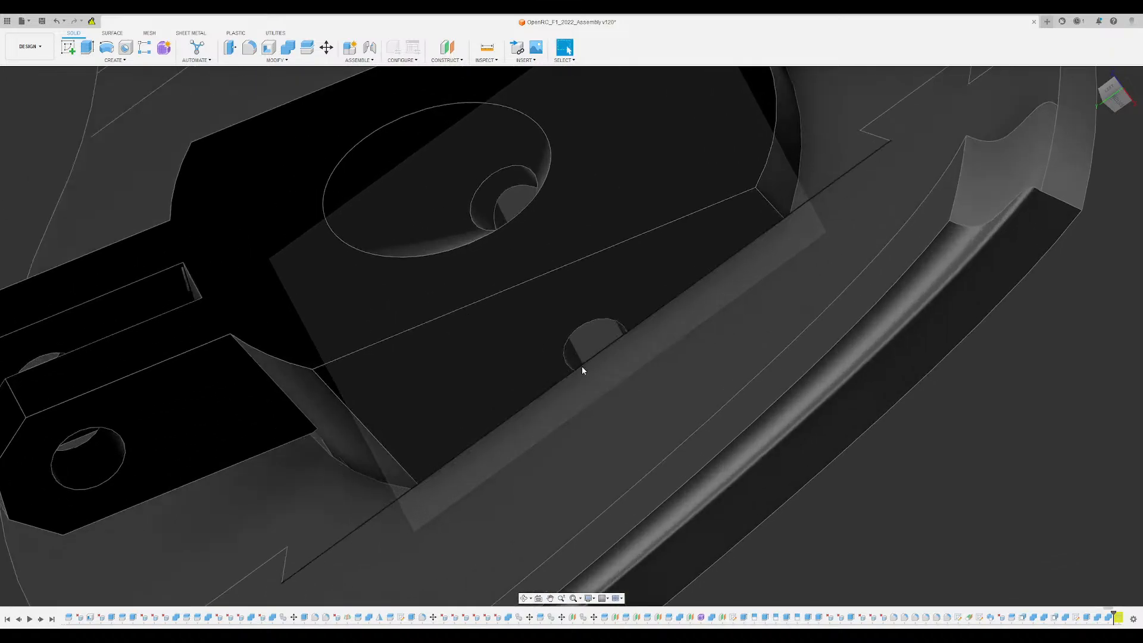
shift+middle_drag(581, 368, 680, 307)
scroll(618, 373, up, 6)
scroll(604, 364, down, 8)
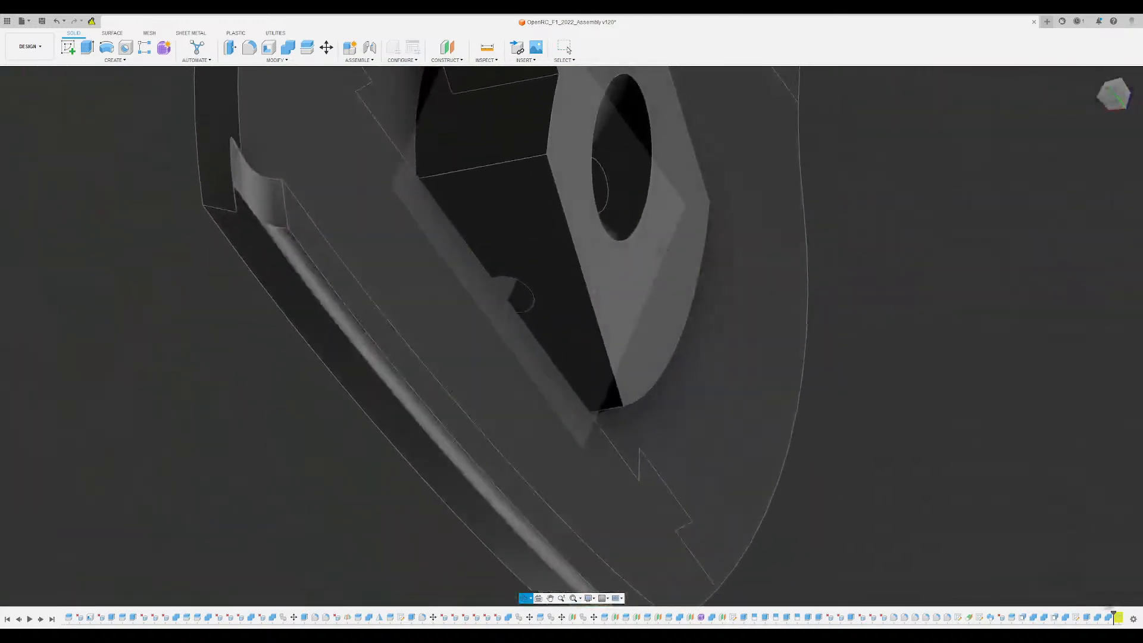
shift+middle_drag(595, 333, 620, 316)
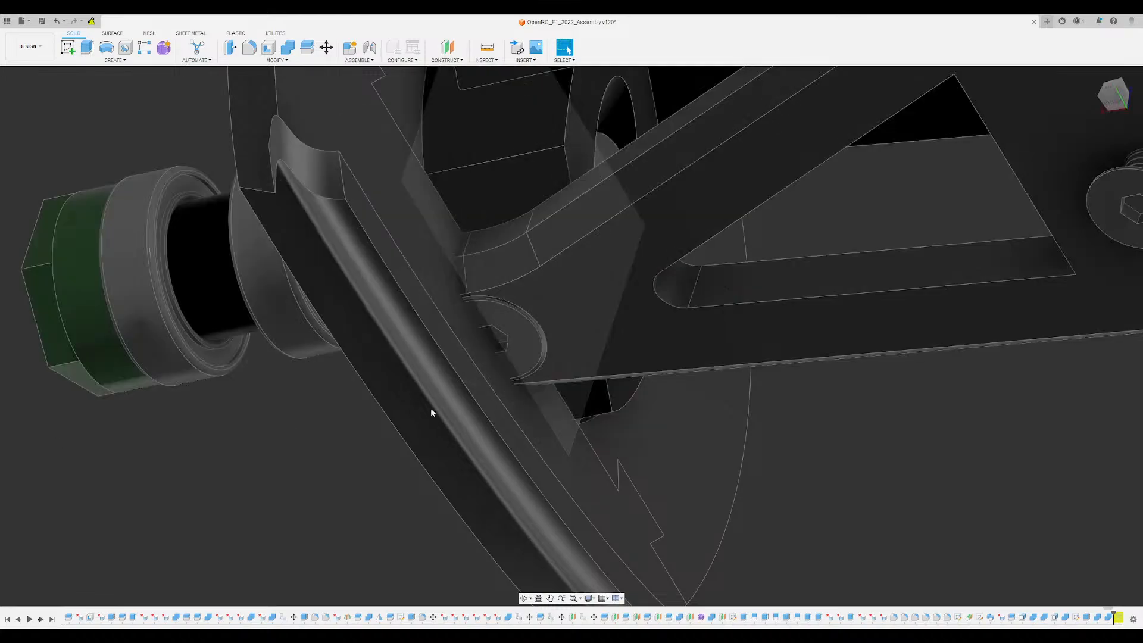
- Cut the upper suspension arm's shape out of the disc's upper segment with Combine, keeping the arm body
shift+middle_drag(434, 413, 673, 278)
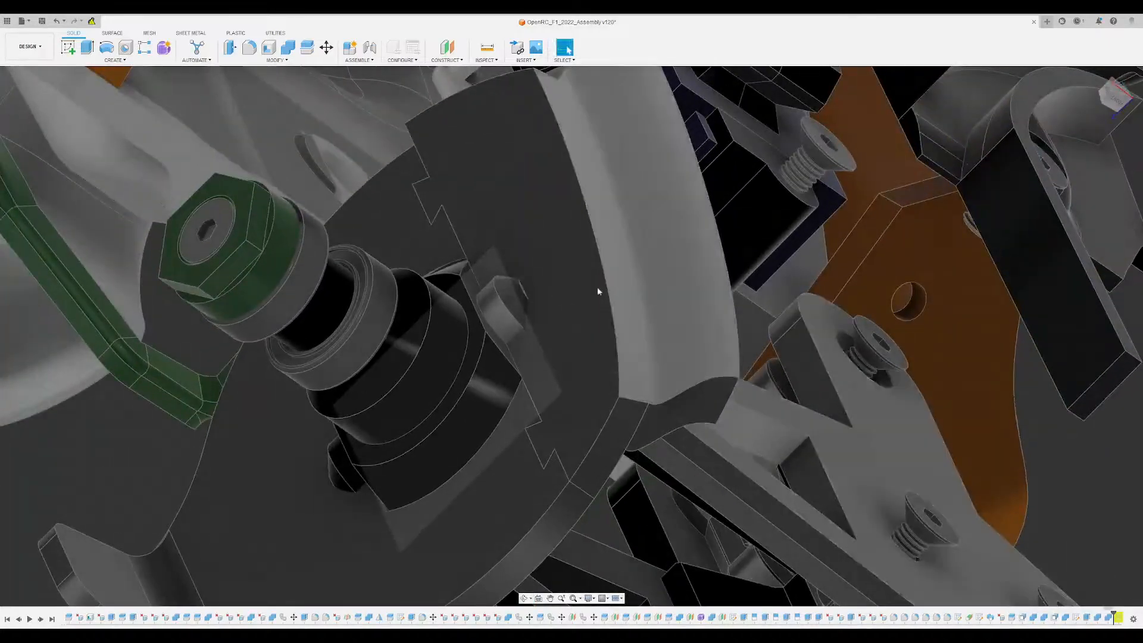
scroll(482, 254, up, 3)
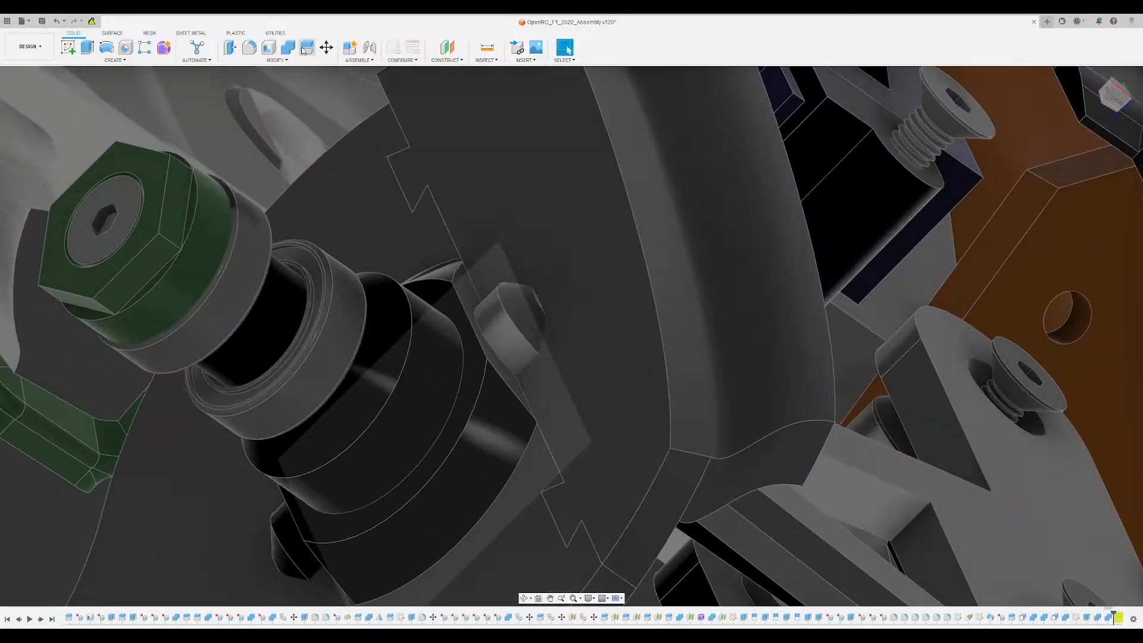
click(287, 49)
click(585, 170)
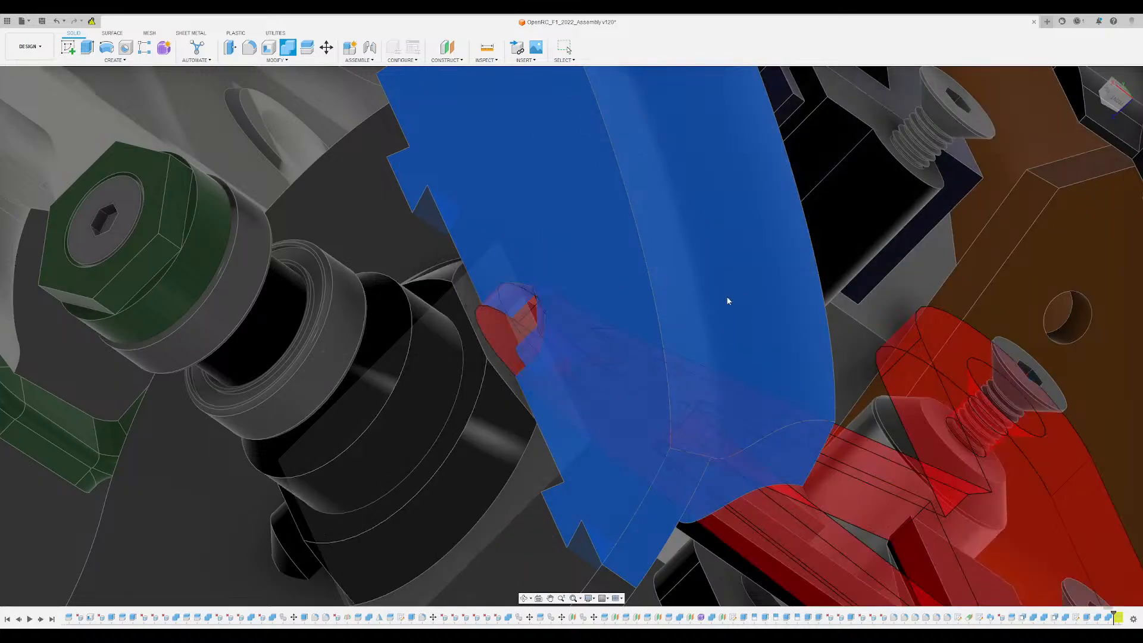
key(Return)
- Cut the lower suspension arm's shape out of the disc's lower segment with Combine, keeping the arm body
scroll(542, 298, down, 3)
shift+middle_drag(535, 302, 36, 355)
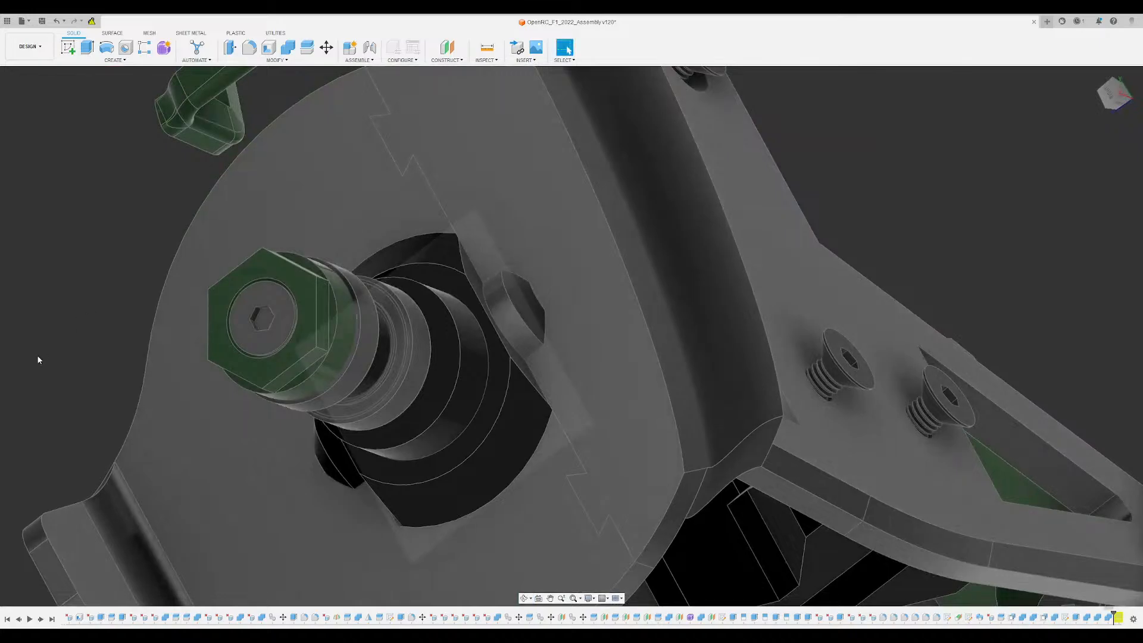
shift+middle_drag(256, 357, 491, 132)
click(289, 47)
click(352, 248)
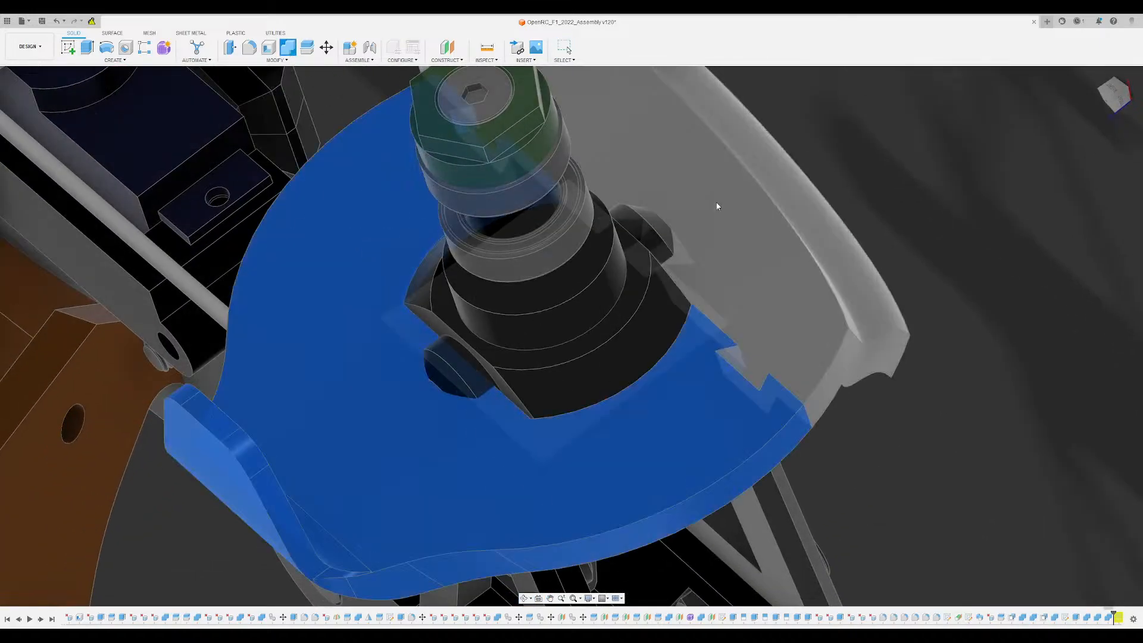
shift+middle_drag(716, 207, 426, 304)
click(427, 304)
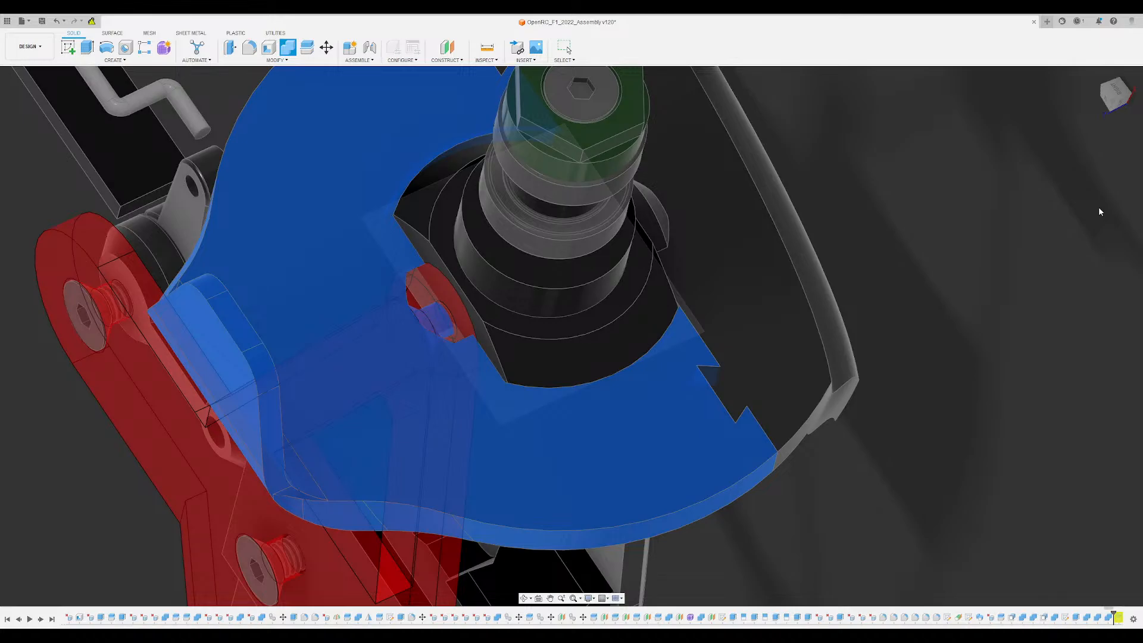
key(Escape)
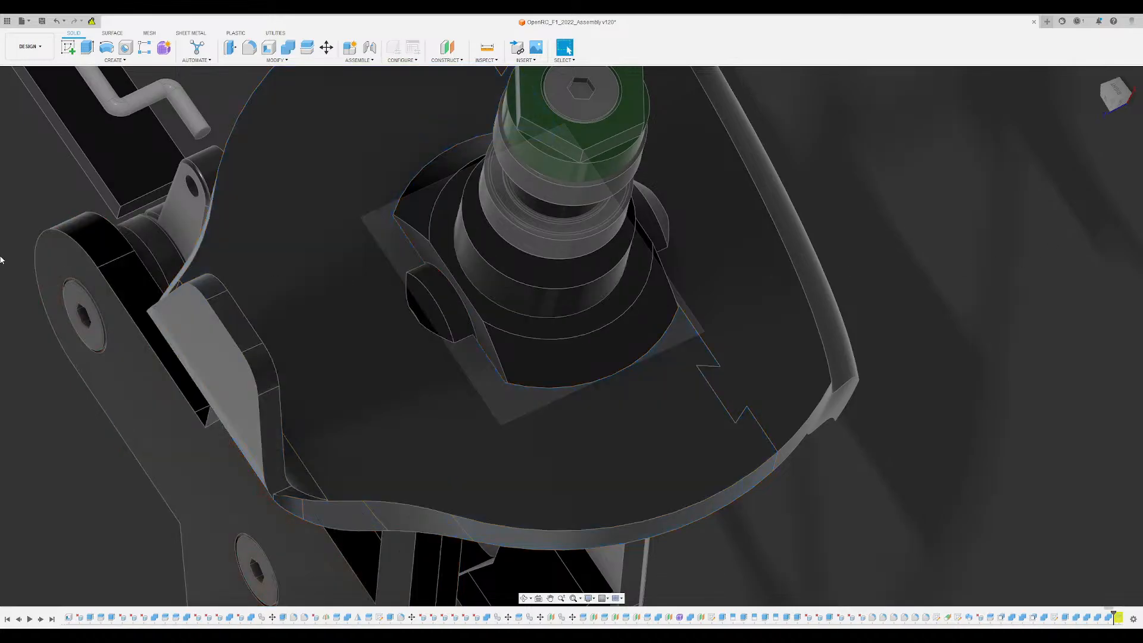
- Delete the cylindrical and conical screw faces left inside the arm pocket of the disc's upper segment
shift+middle_drag(91, 431, 647, 252)
scroll(677, 197, up, 5)
click(673, 215)
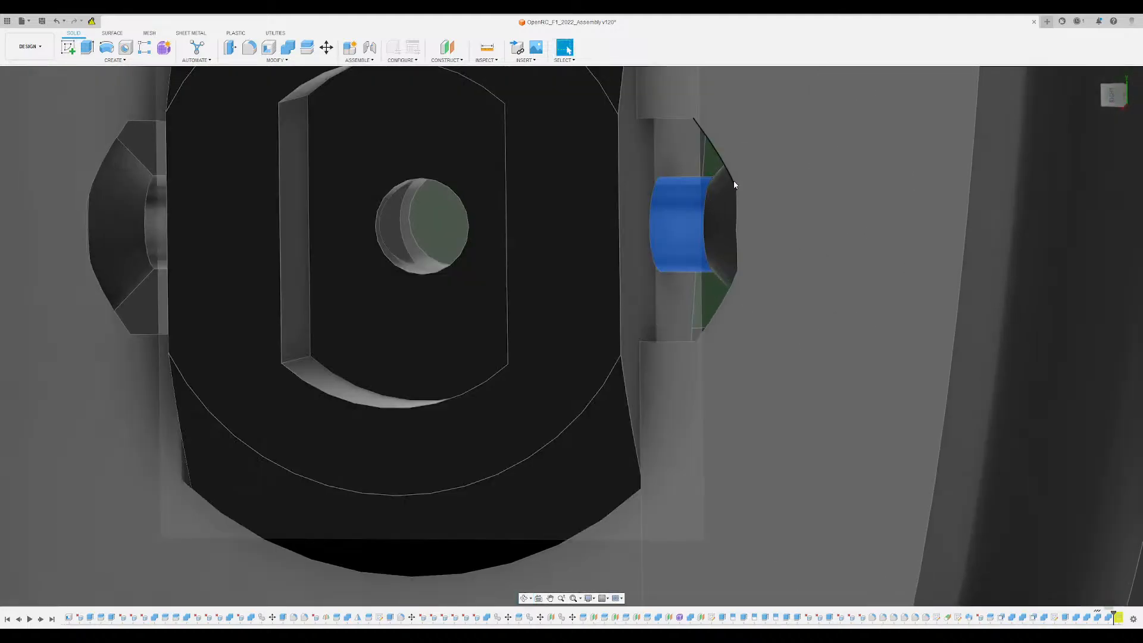
key(Delete)
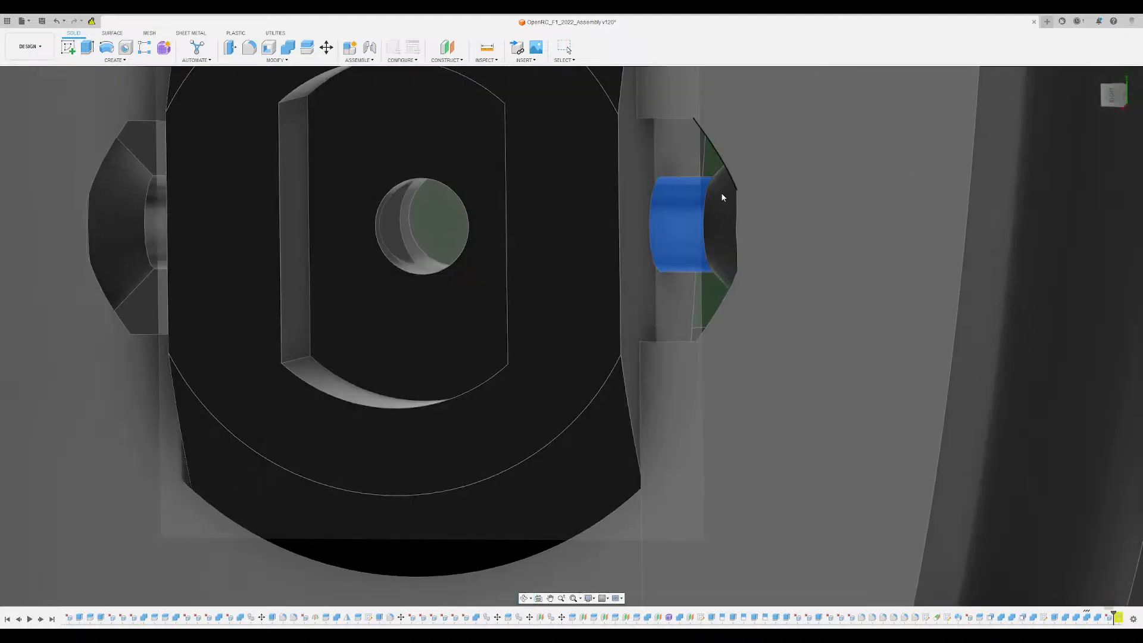
click(715, 224)
key(Delete)
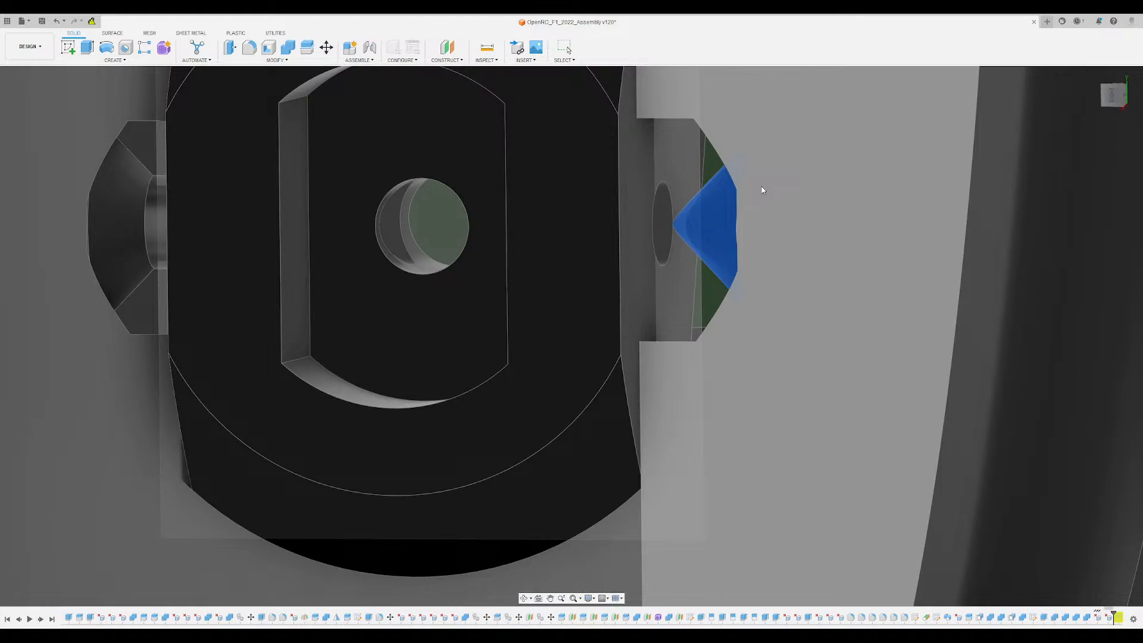
- Delete the cylindrical and conical screw faces left inside the arm pocket of the disc's lower segment
scroll(705, 213, down, 3)
shift+middle_drag(705, 213, 294, 227)
scroll(294, 227, up, 3)
click(498, 229)
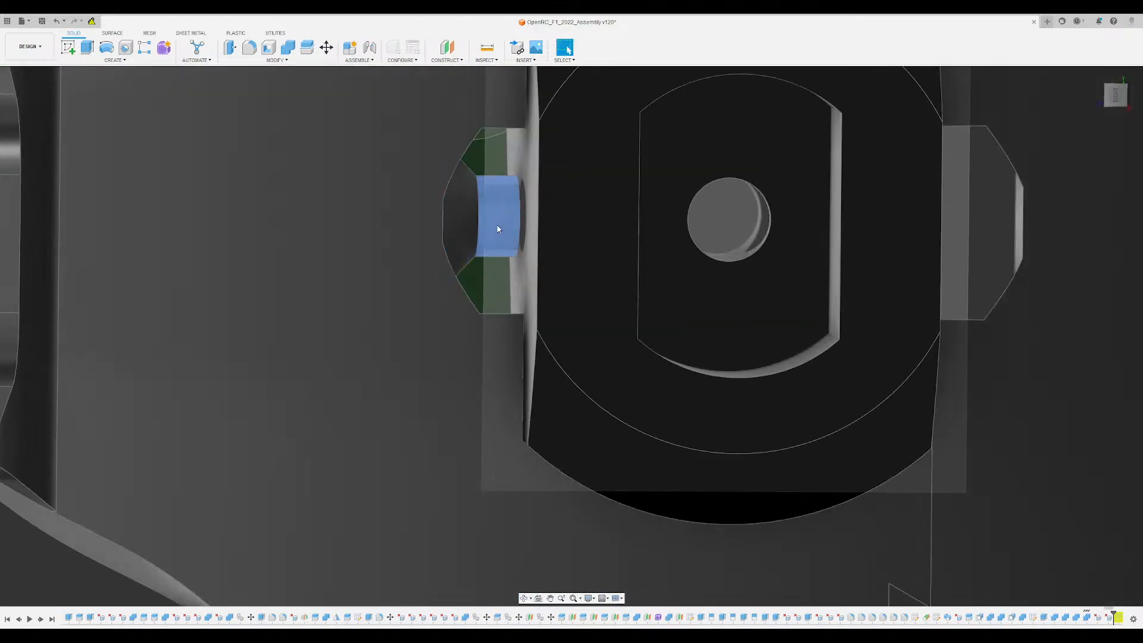
key(Delete)
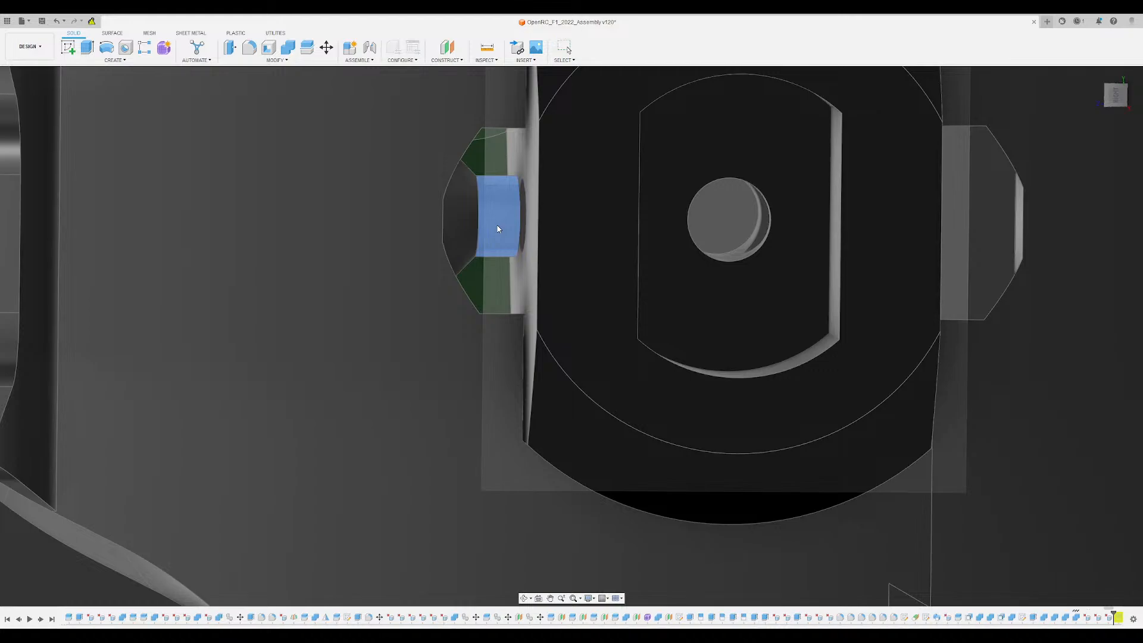
click(467, 223)
key(Delete)
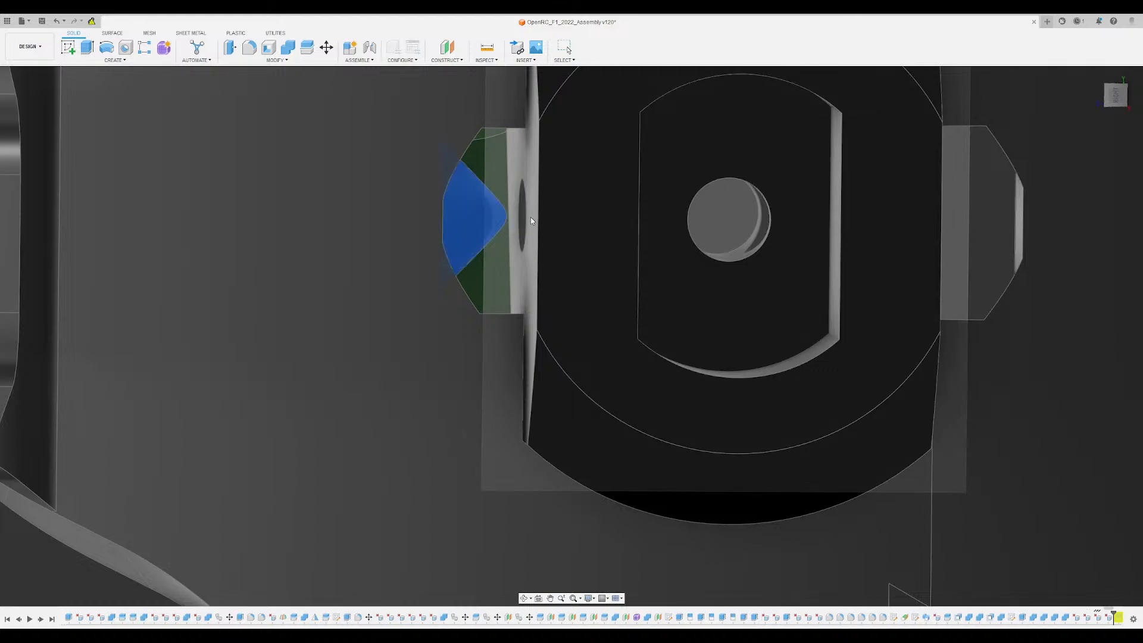
scroll(477, 247, down, 5)
mouse_move(476, 247)
shift+middle_down()
mouse_move(462, 253)
mouse_move(648, 374)
mouse_move(659, 349)
mouse_move(702, 337)
mouse_move(644, 302)
mouse_move(669, 262)
mouse_move(676, 272)
shift+middle_up()
scroll(647, 381, up, 2)
scroll(676, 273, up, 3)
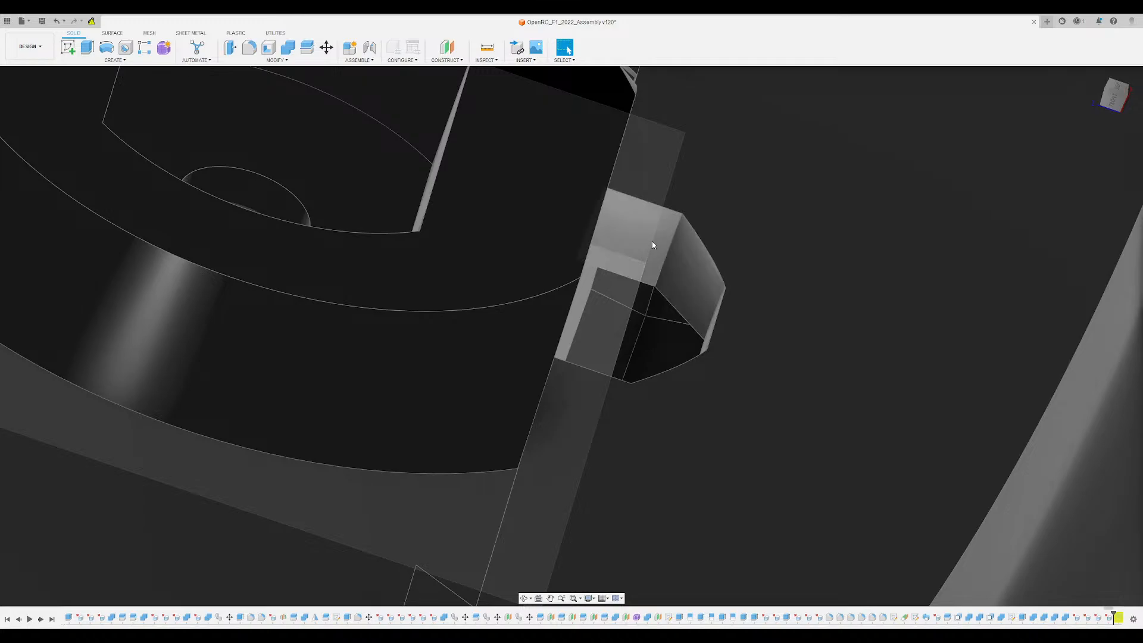
click(653, 246)
click(697, 271)
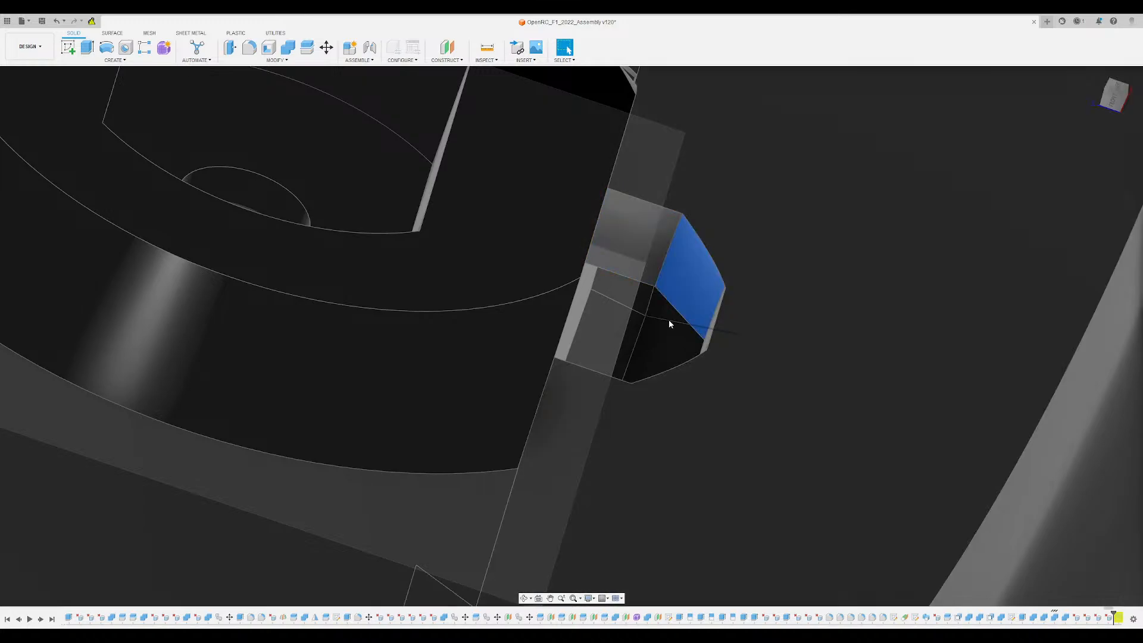
click(652, 245)
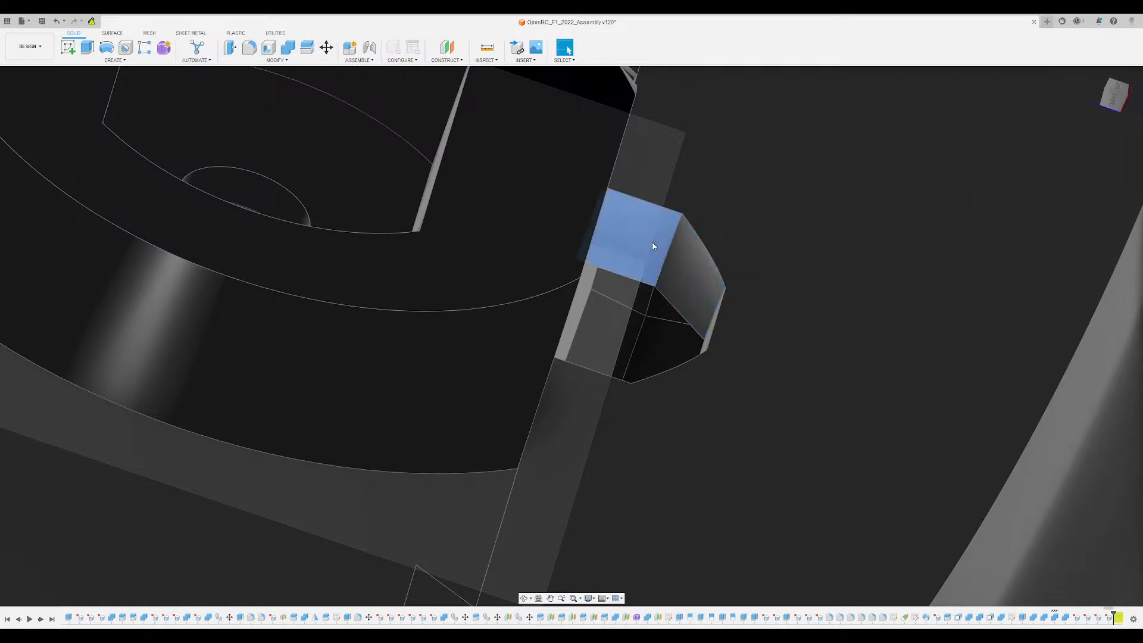
shift+click(674, 275)
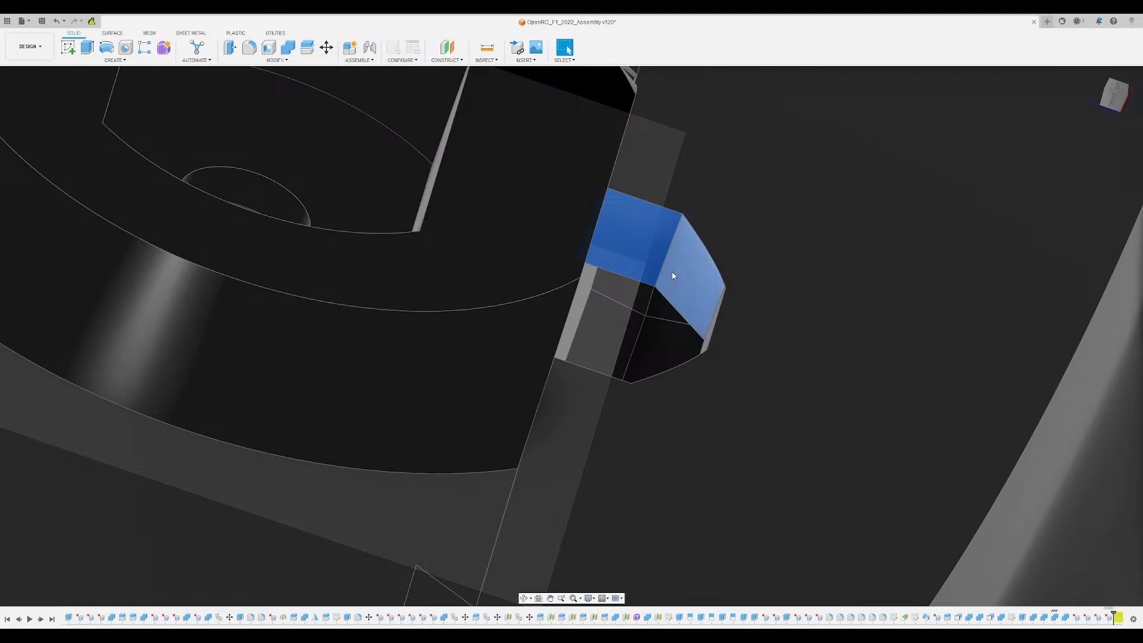
shift+middle_drag(685, 283, 681, 418)
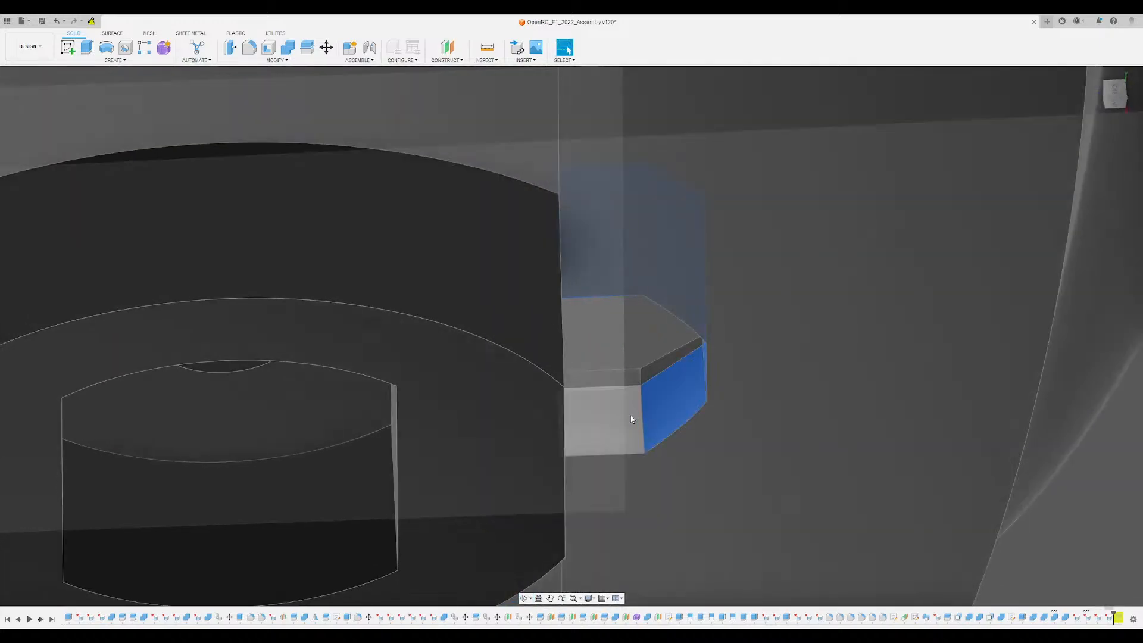
key(Escape)
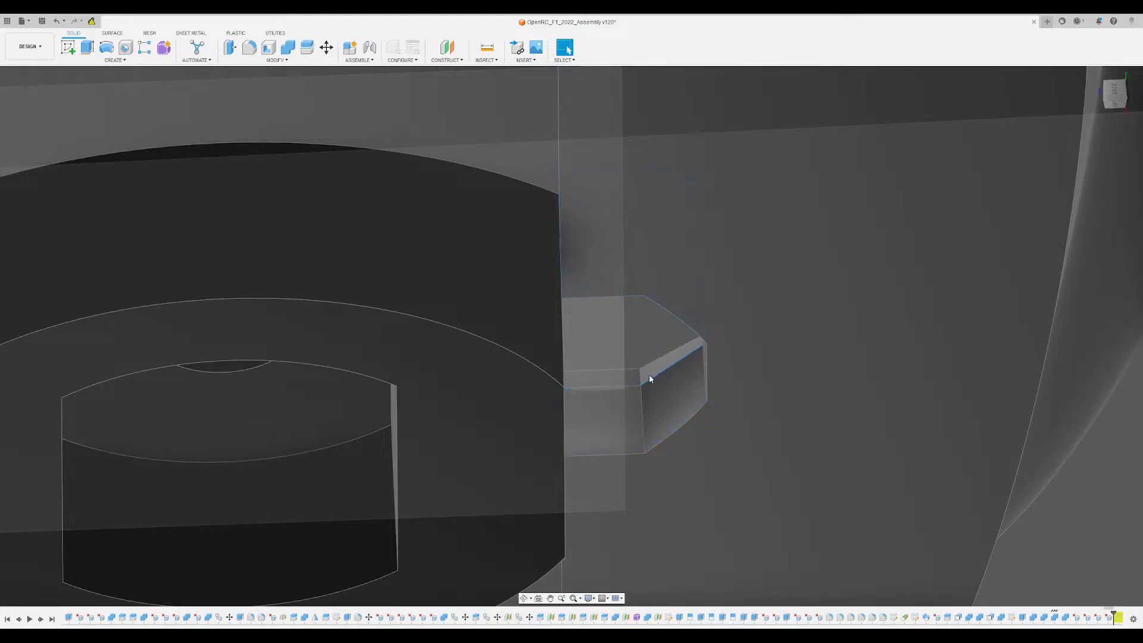
- Examine the upper segment's arm pocket and the dovetailed seam around the hub block from both sides of the disc
click(649, 375)
scroll(651, 376, down, 3)
shift+middle_drag(650, 376, 549, 327)
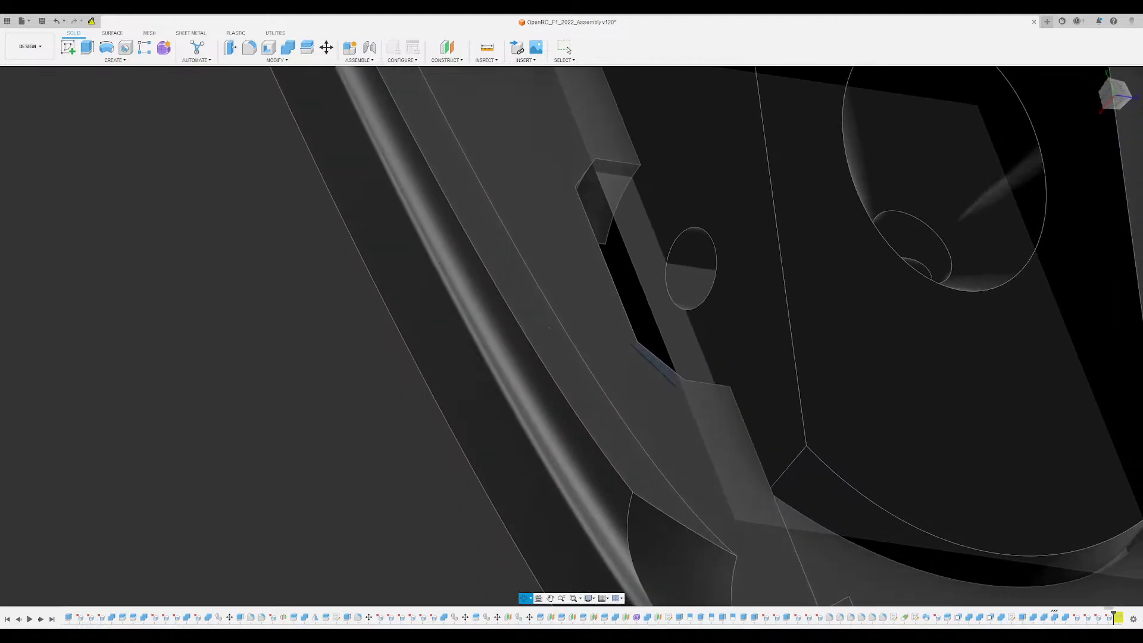
scroll(549, 328, down, 2)
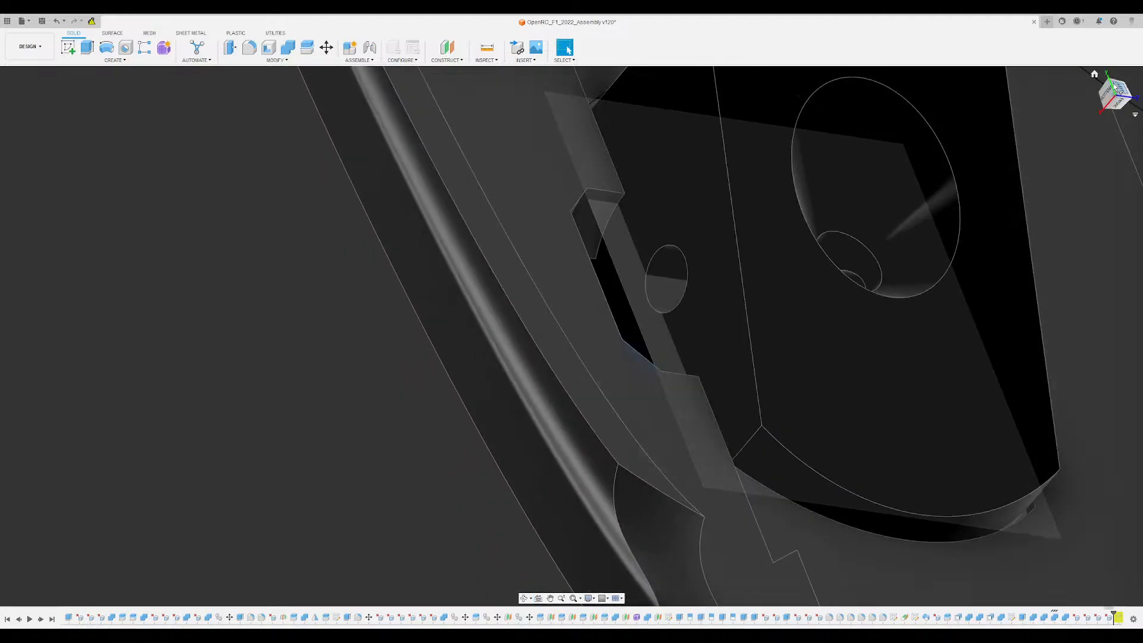
shift+middle_drag(319, 306, 322, 262)
scroll(673, 243, up, 3)
shift+middle_drag(625, 250, 911, 323)
click(392, 488)
scroll(390, 489, down, 3)
middle_drag(483, 508, 436, 390)
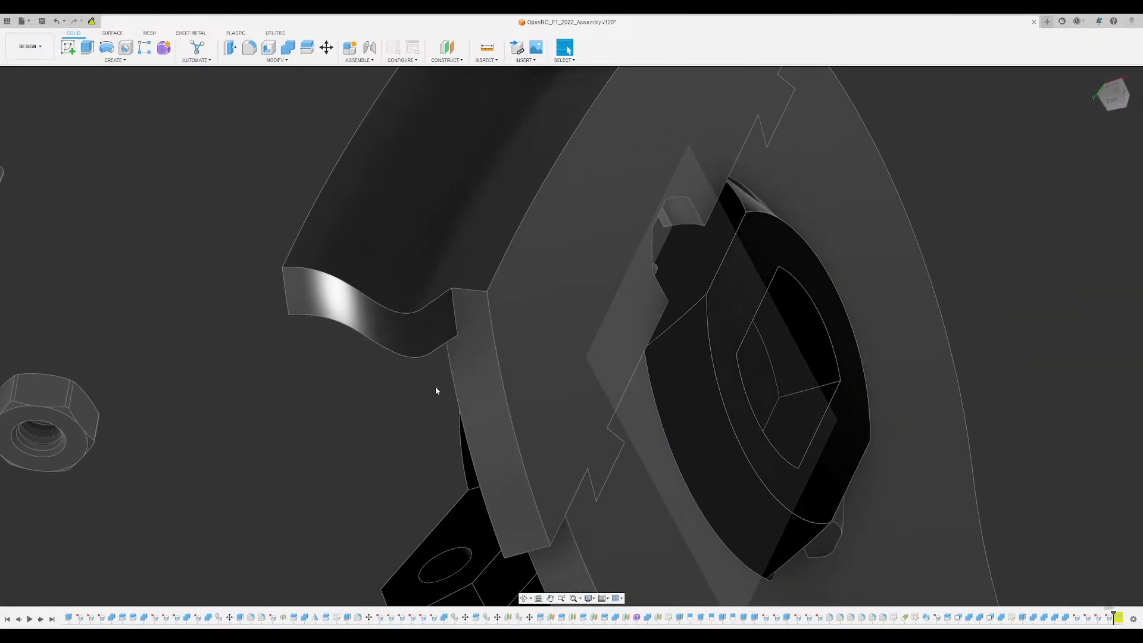
- Hide the translucent rectangular profile that overlaps the hub block and the arm pocket
scroll(792, 369, down, 3)
shift+middle_drag(792, 369, 689, 168)
scroll(689, 167, up, 4)
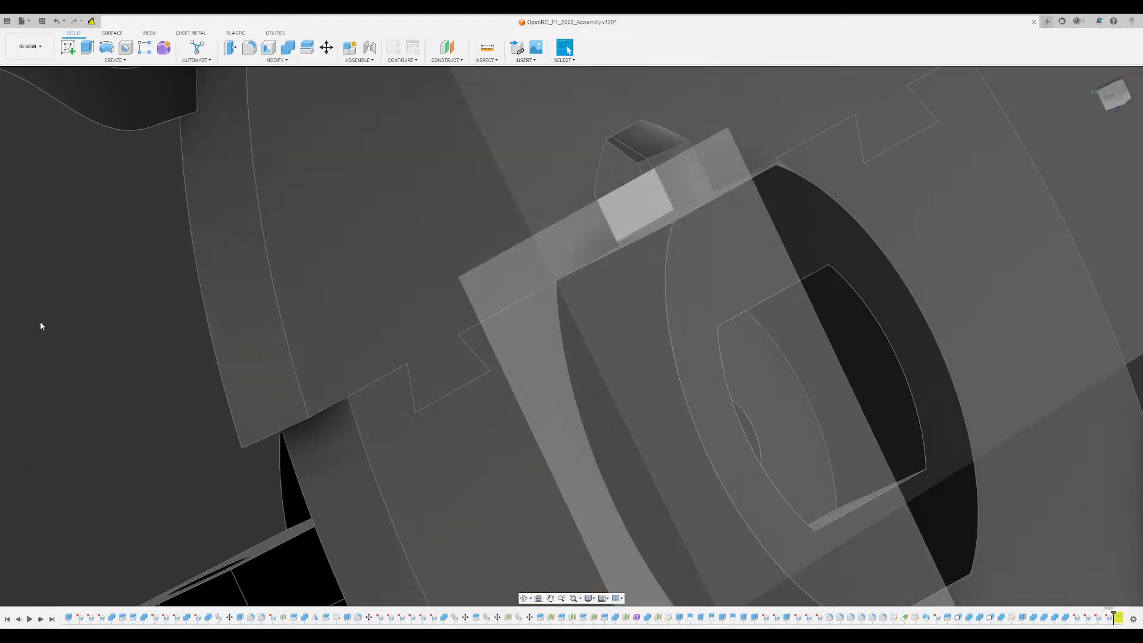
click(40, 322)
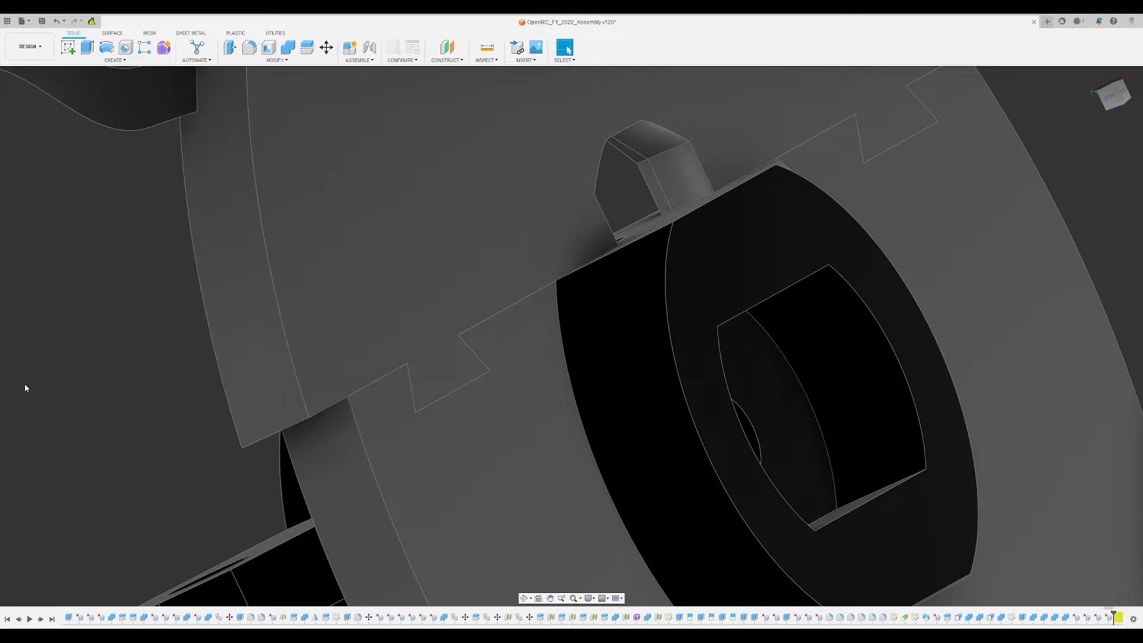
- Try to offset the inner wall faces of the arm pocket in the disc's upper segment with Press Pull
scroll(719, 278, up, 1)
scroll(703, 265, up, 3)
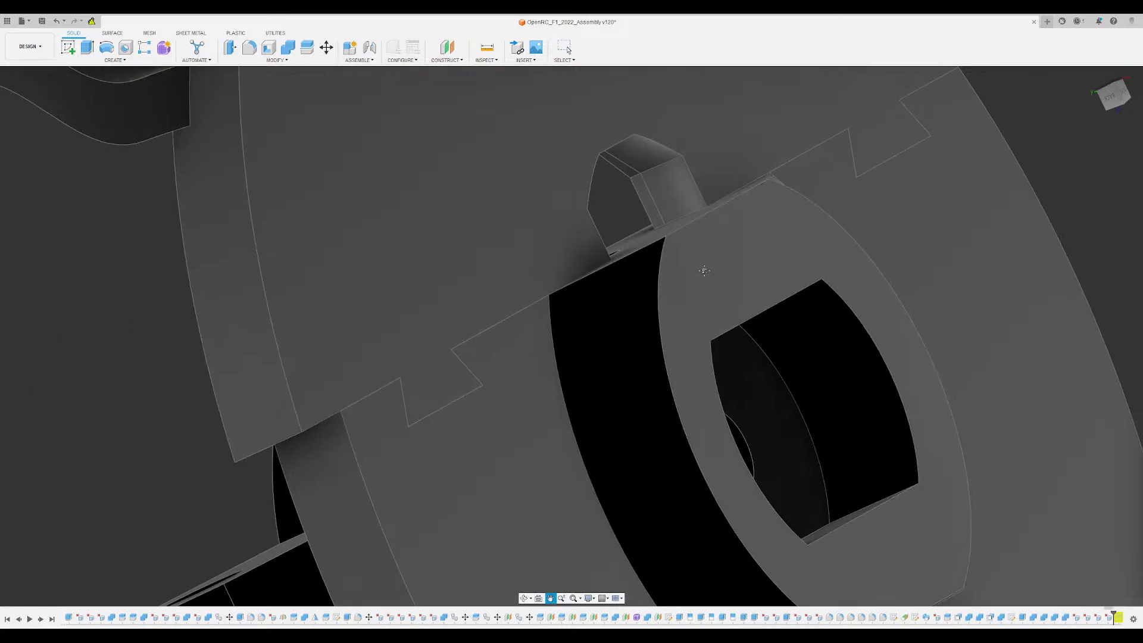
scroll(619, 253, up, 2)
click(615, 281)
shift+middle_drag(615, 281, 603, 196)
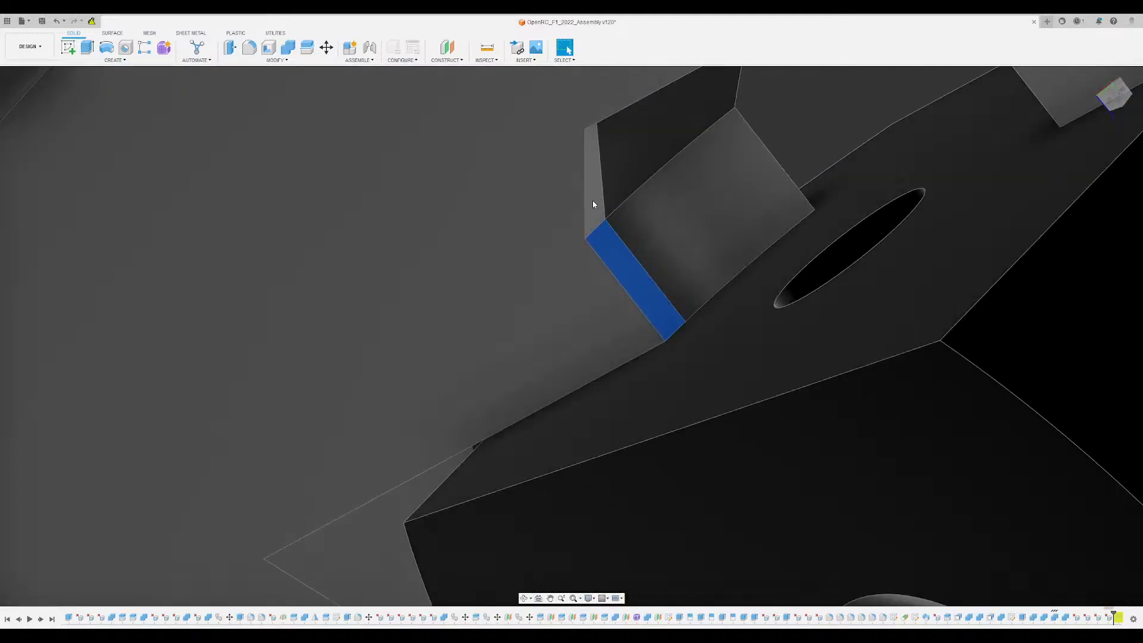
ctrl+click(592, 201)
ctrl+click(625, 165)
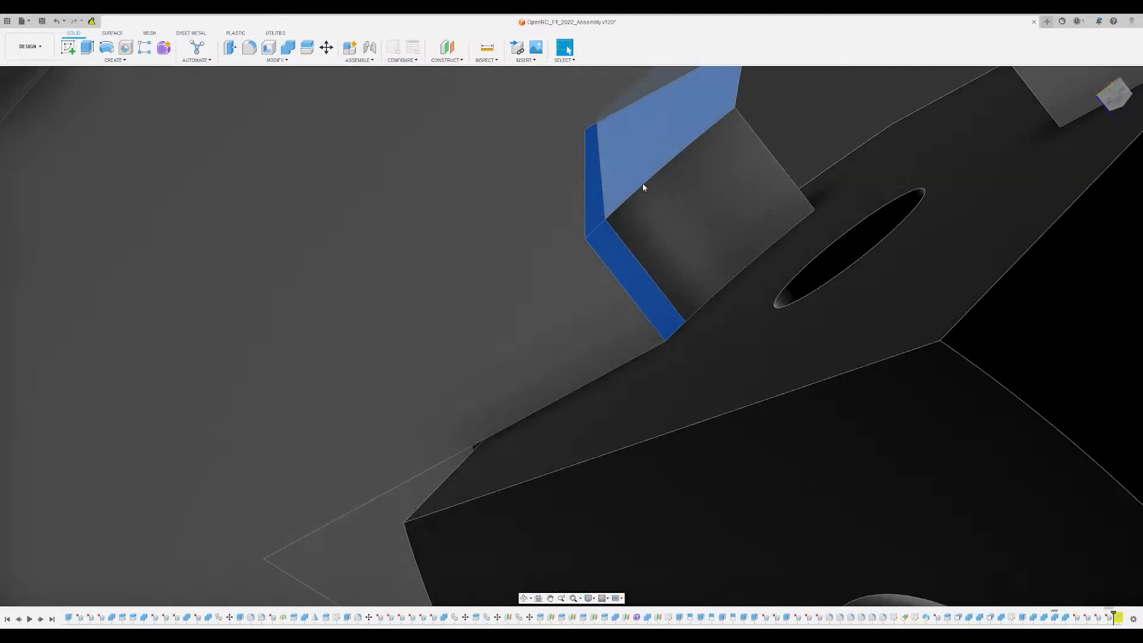
ctrl+click(652, 220)
shift+middle_drag(689, 228, 872, 487)
ctrl+click(707, 428)
ctrl+click(780, 463)
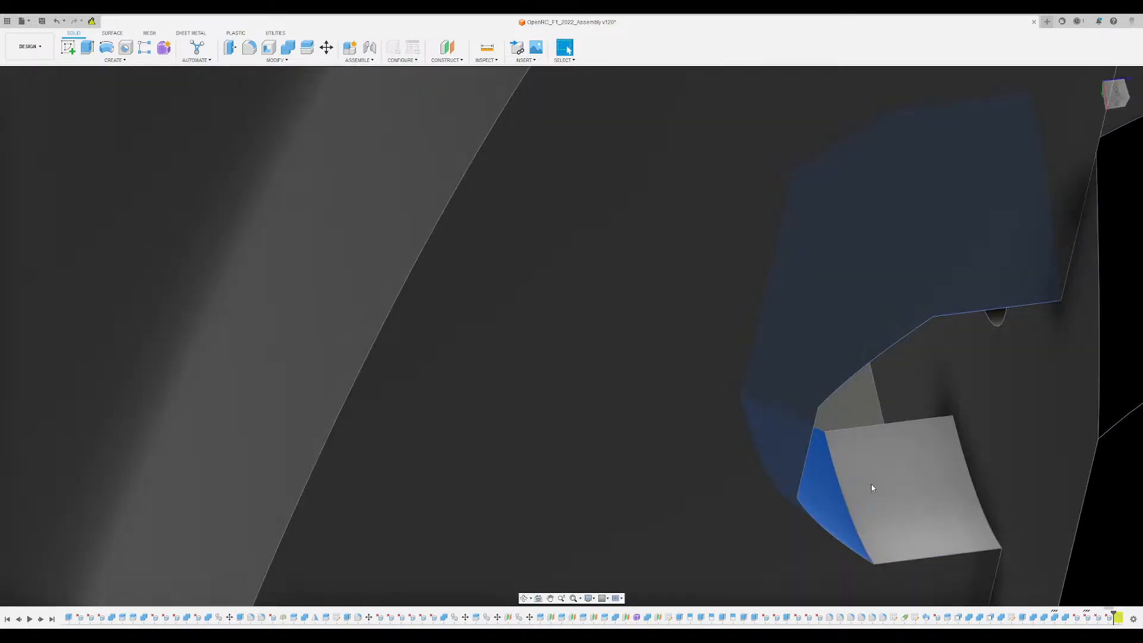
ctrl+click(872, 487)
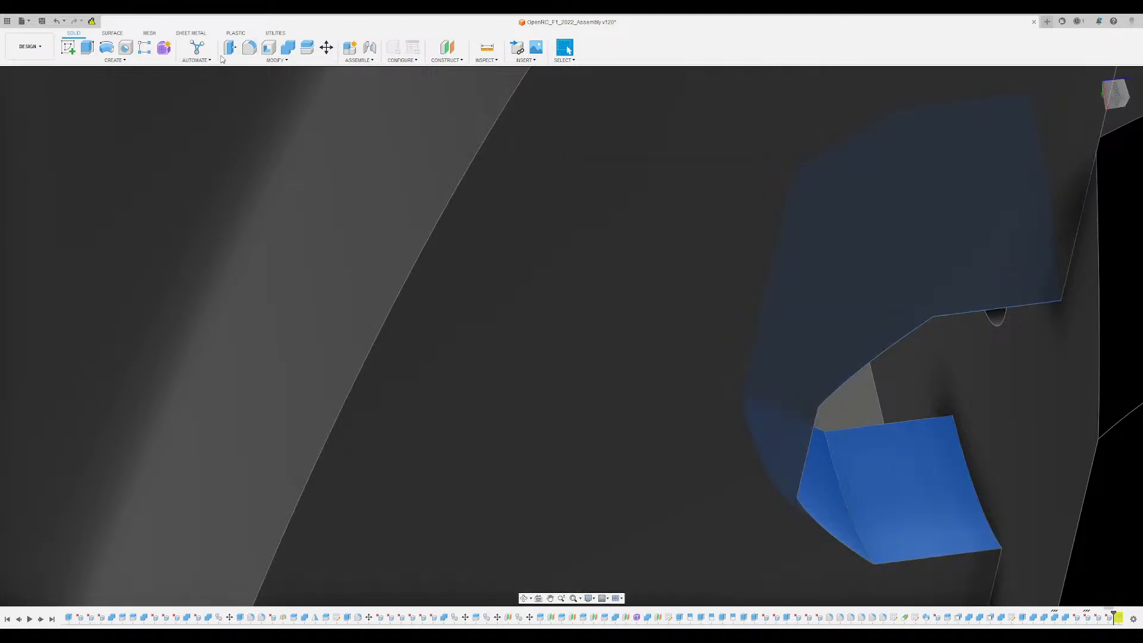
click(229, 49)
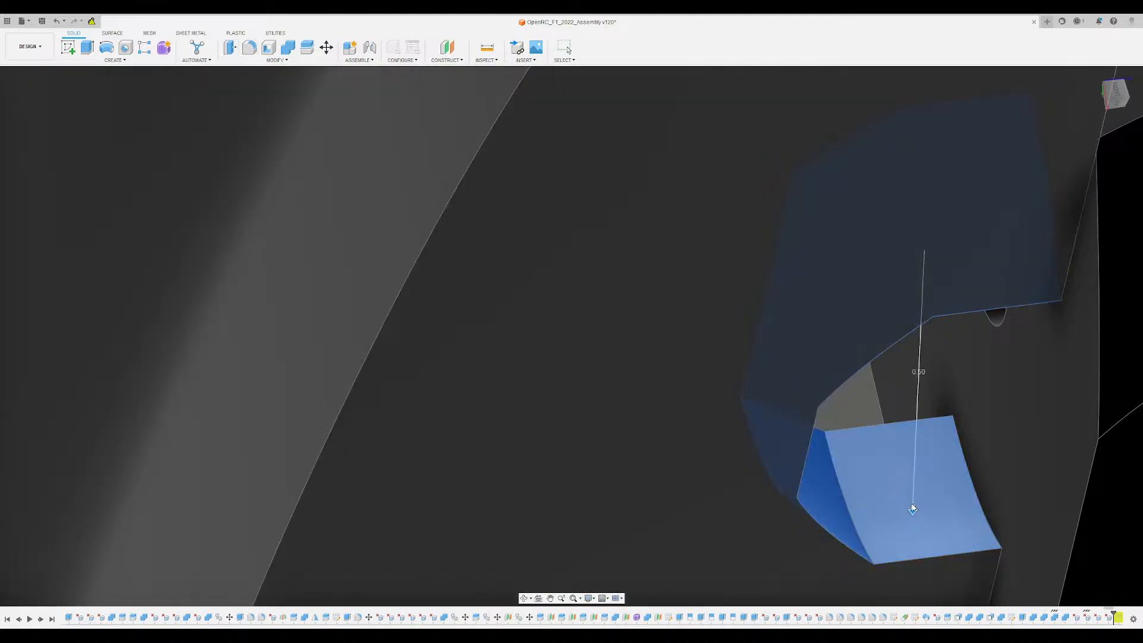
scroll(912, 507, down, 5)
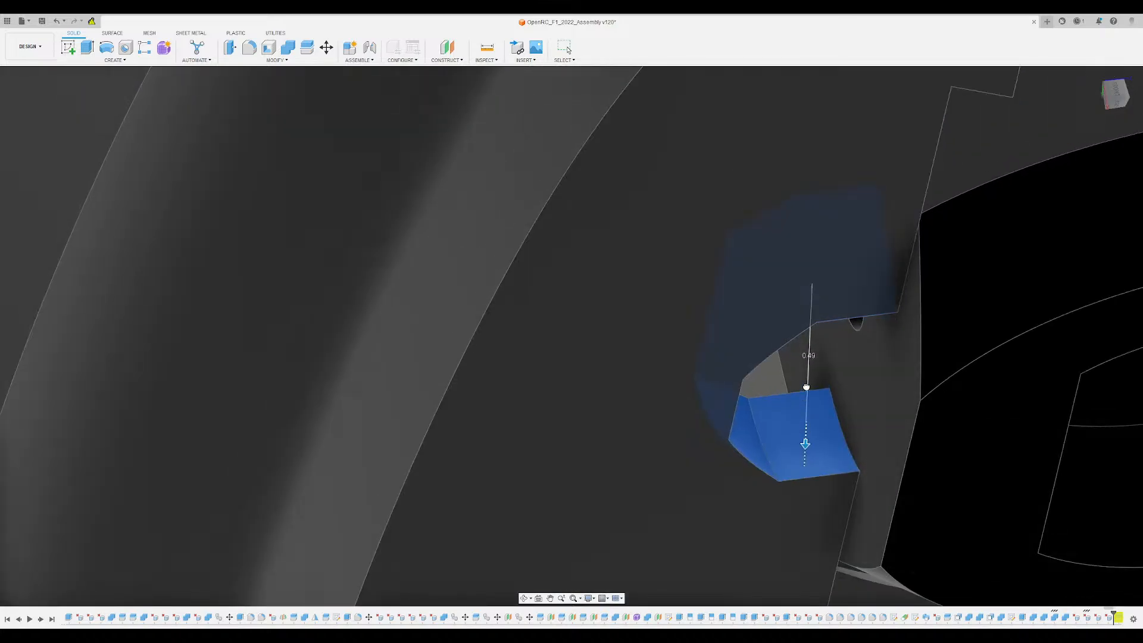
drag(805, 387, 811, 358)
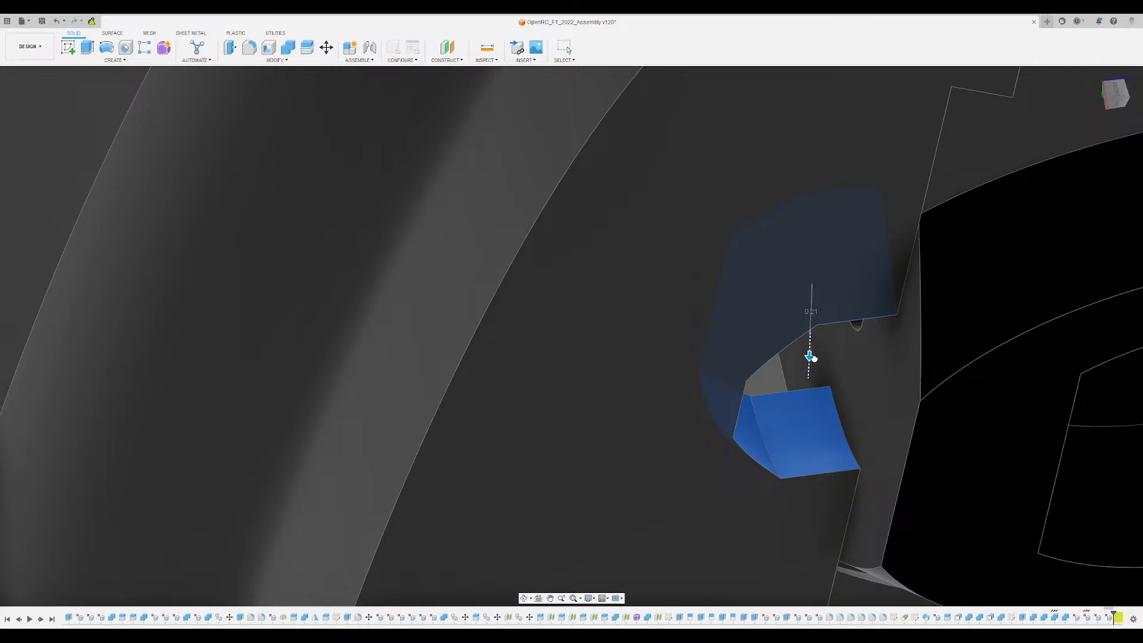
drag(809, 303, 813, 285)
drag(802, 362, 793, 459)
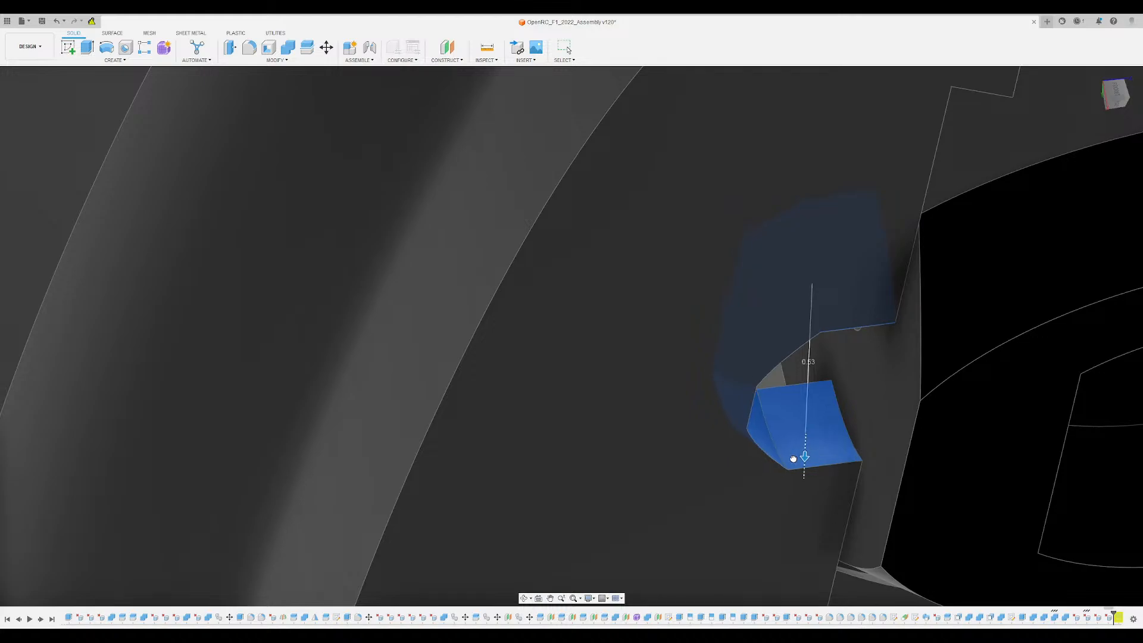
click(1120, 183)
scroll(602, 428, down, 2)
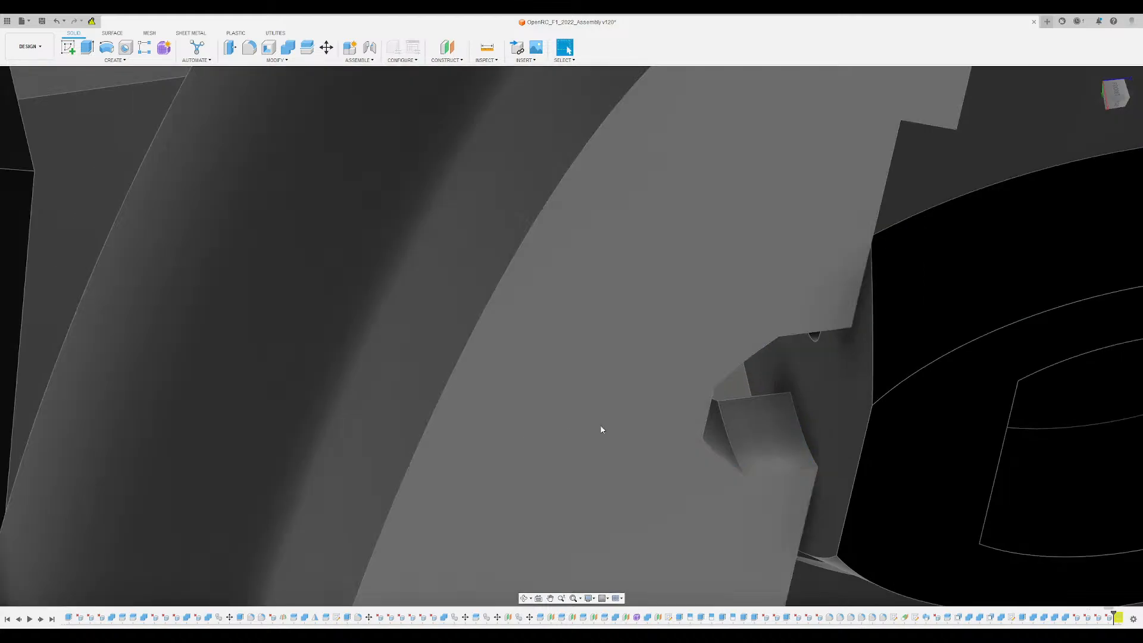
shift+middle_drag(602, 428, 643, 329)
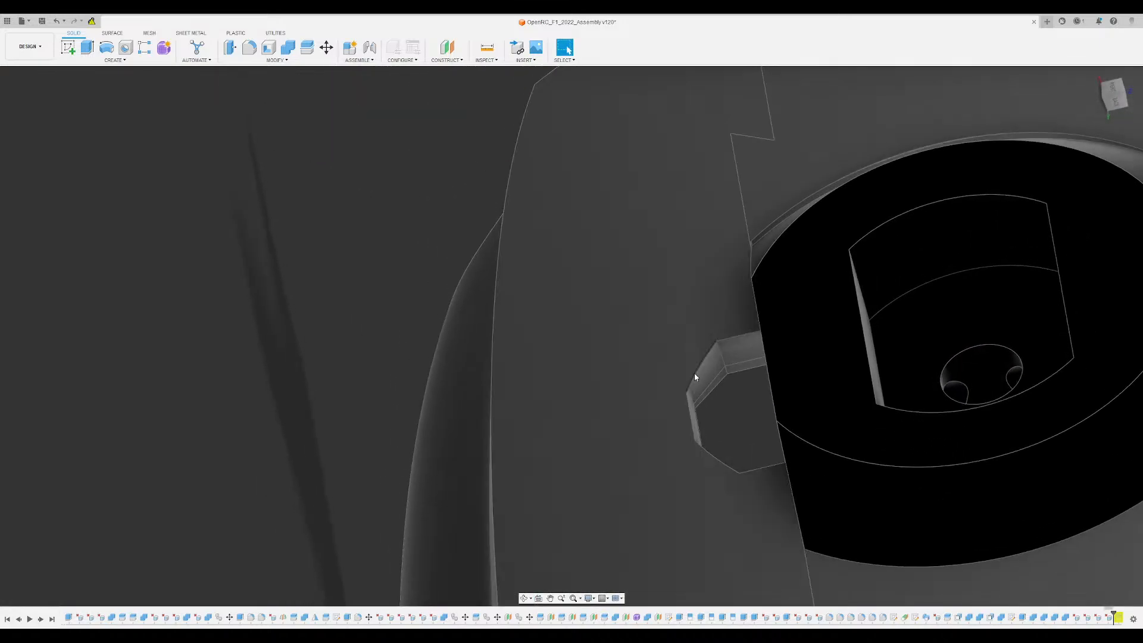
- Delete the two narrow sliver faces left along the inner edge of the arm pocket in the disc's upper segment
scroll(694, 374, up, 3)
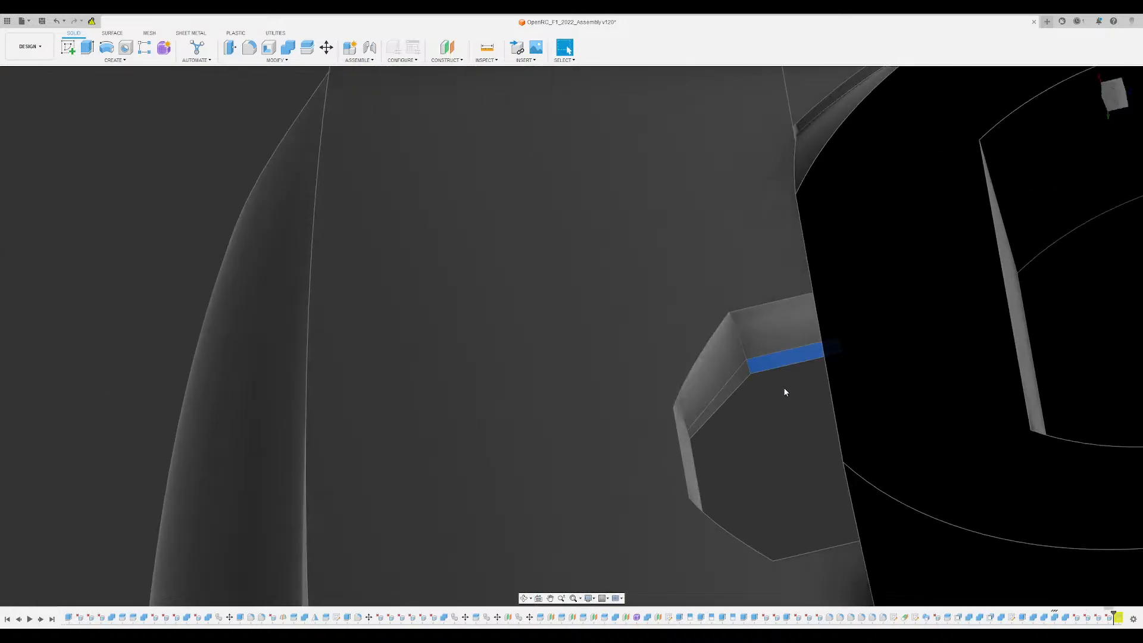
key(Delete)
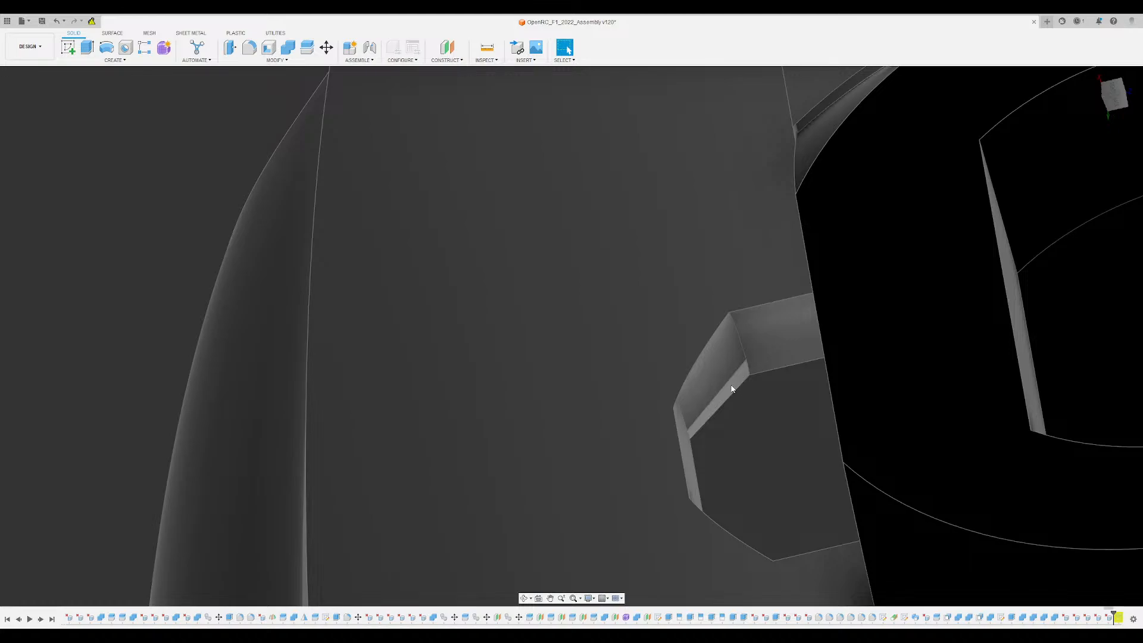
click(730, 388)
key(Delete)
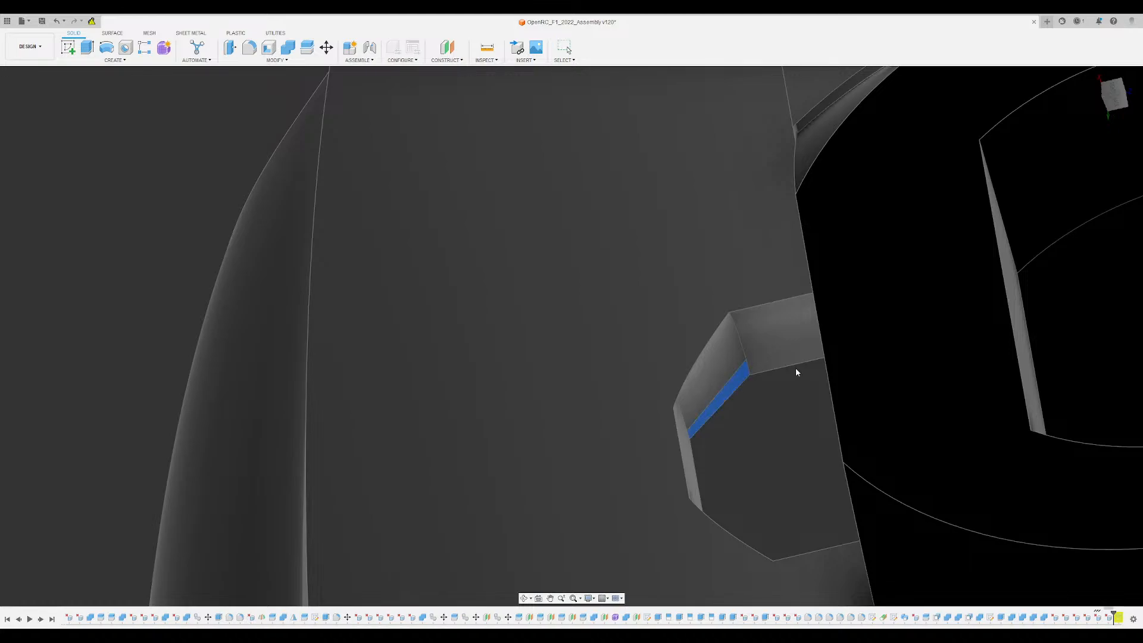
- Offset all inner wall faces of the upper segment's arm pocket by 0.475 with Press Pull
click(728, 378)
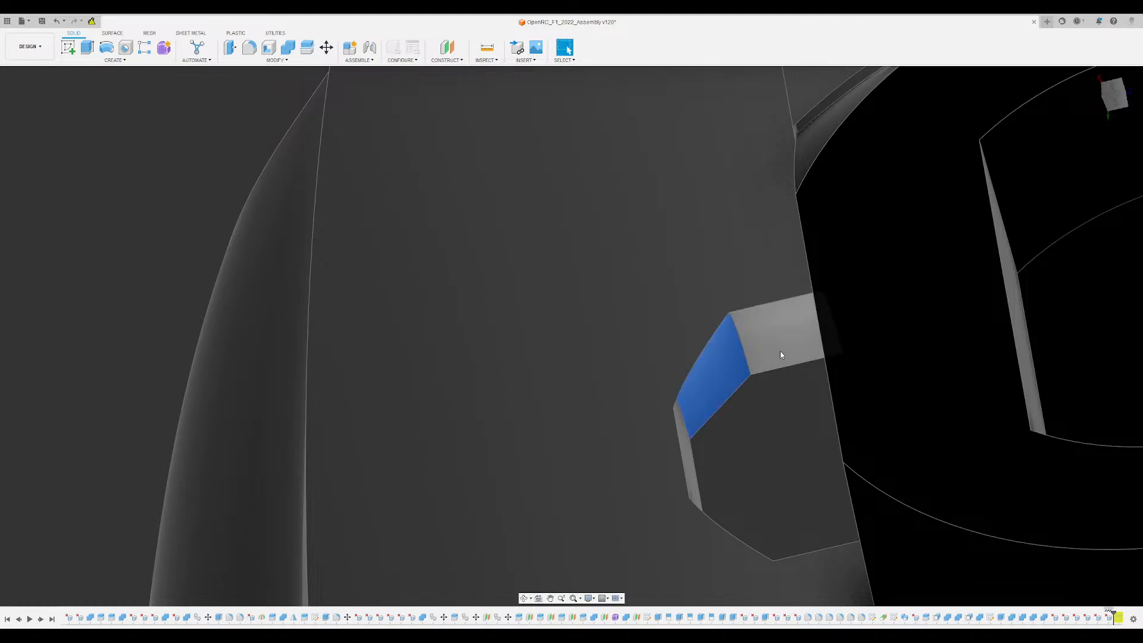
key(Escape)
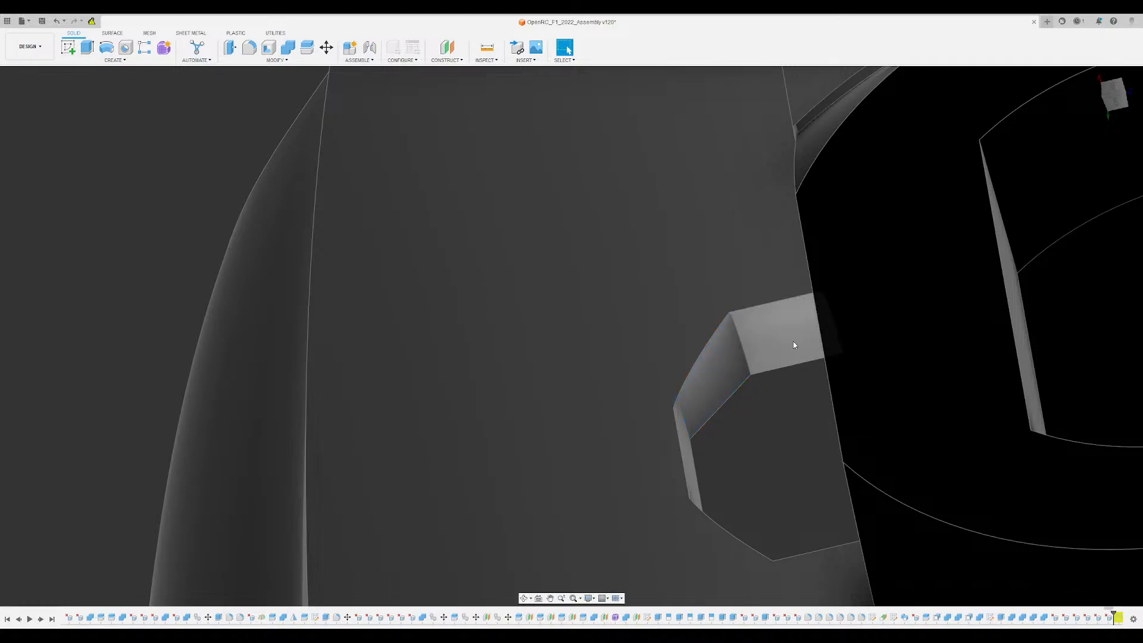
click(774, 369)
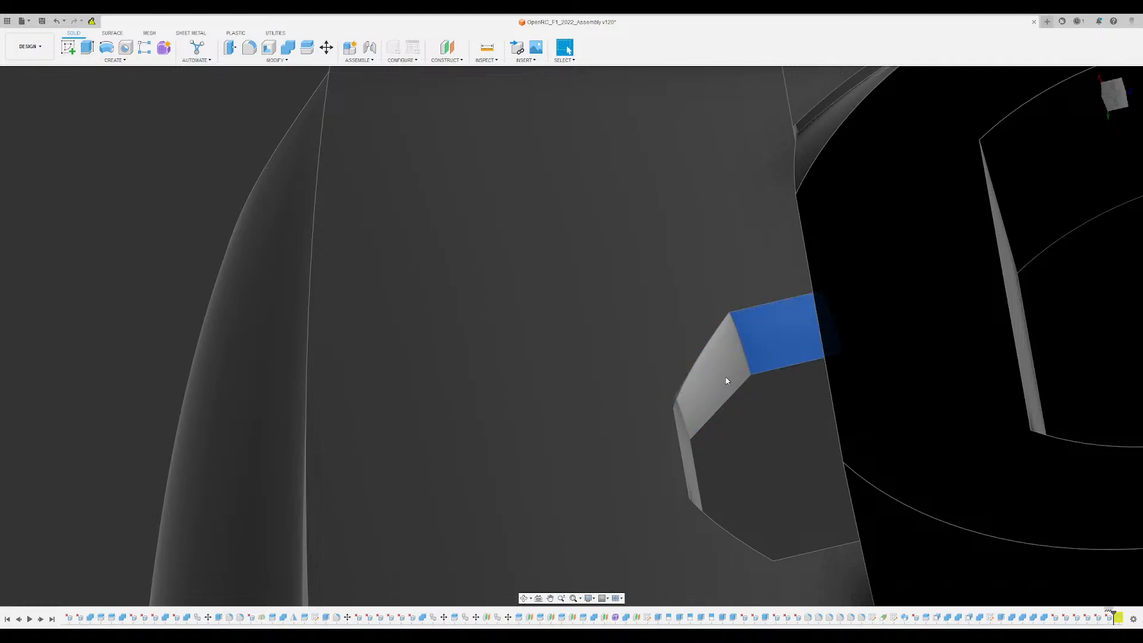
click(681, 424)
click(690, 476)
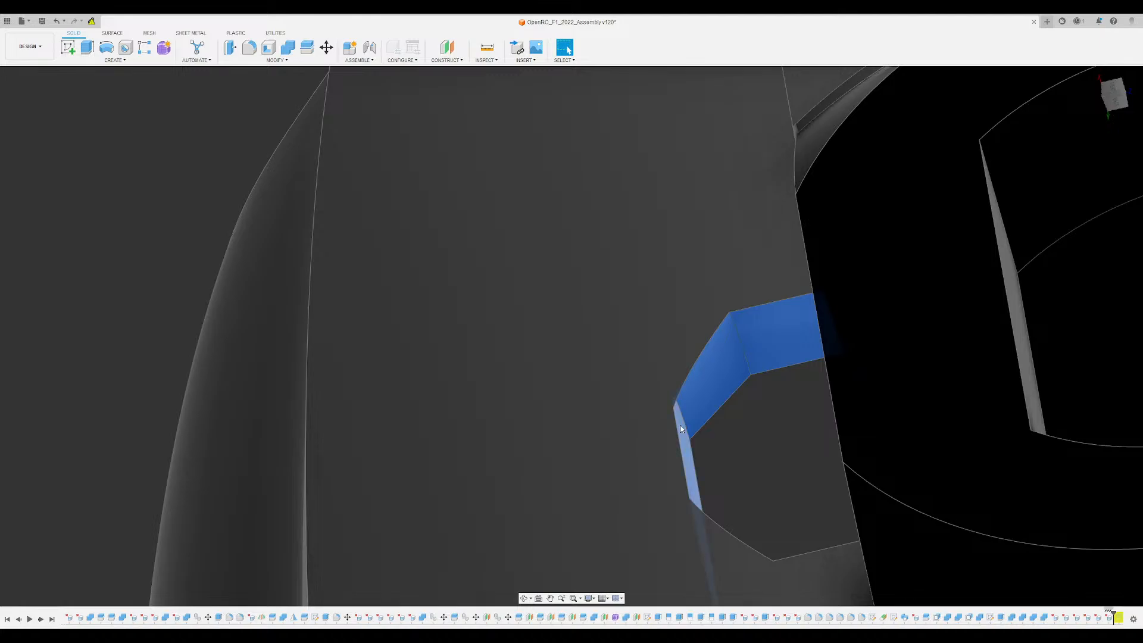
shift+middle_drag(801, 364, 731, 254)
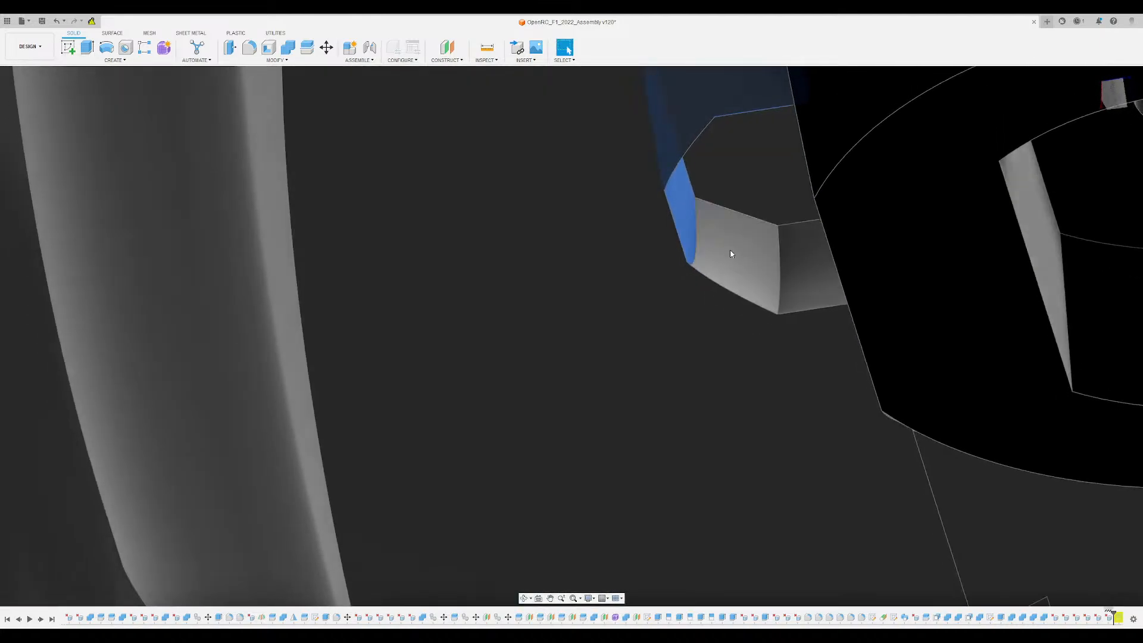
click(732, 254)
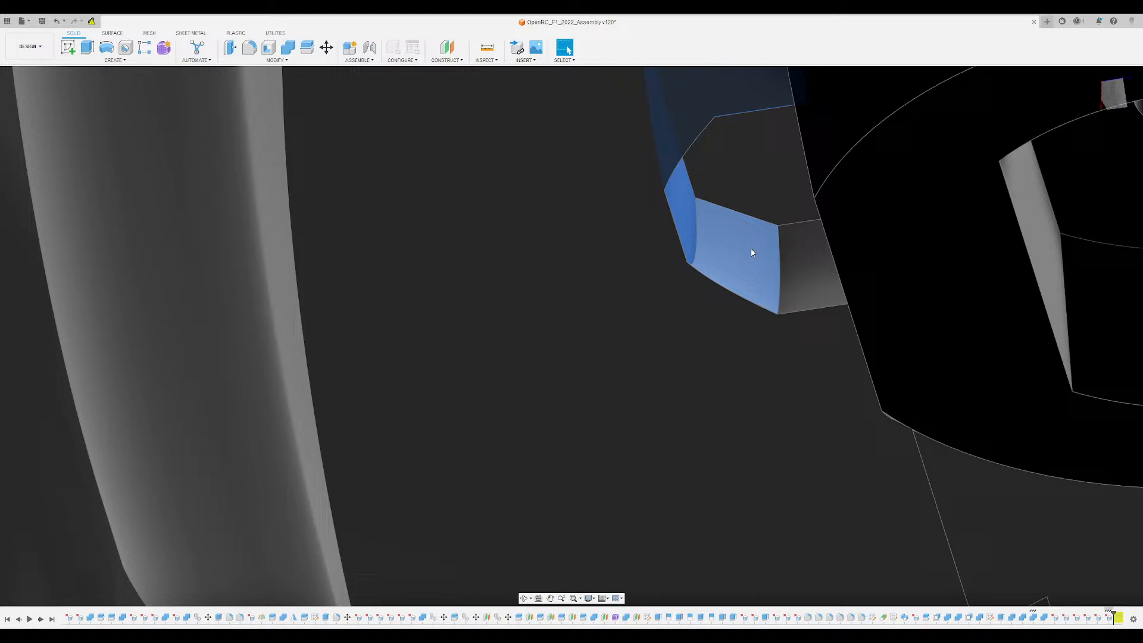
click(784, 253)
click(228, 48)
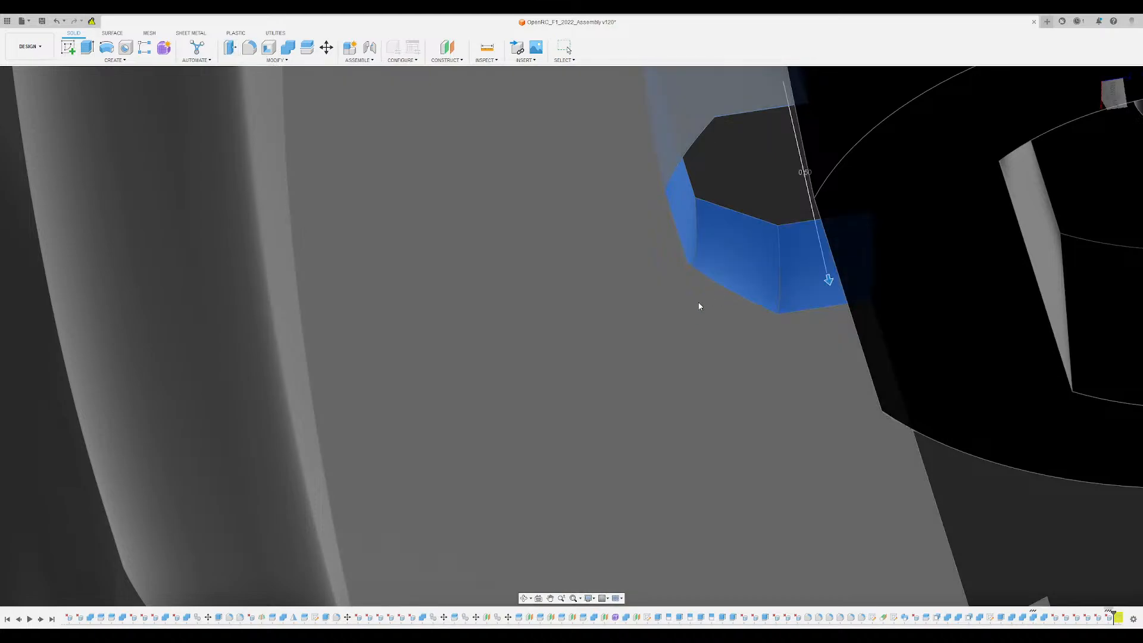
shift+middle_drag(753, 191, 516, 358)
shift+middle_drag(493, 404, 557, 242)
scroll(557, 242, up, 2)
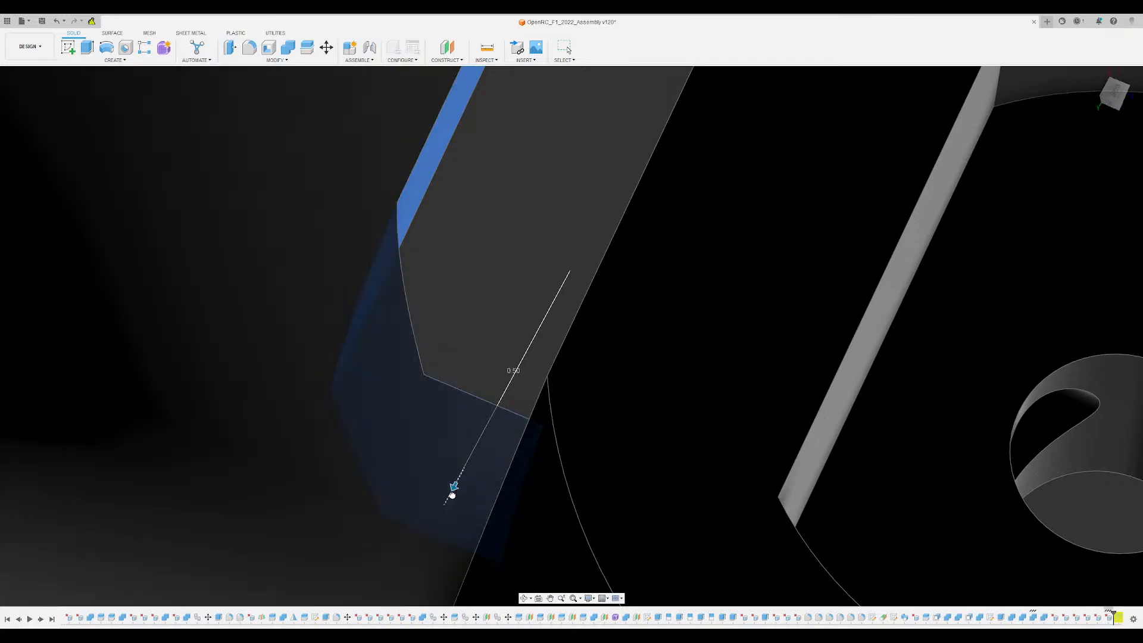
drag(452, 495, 472, 477)
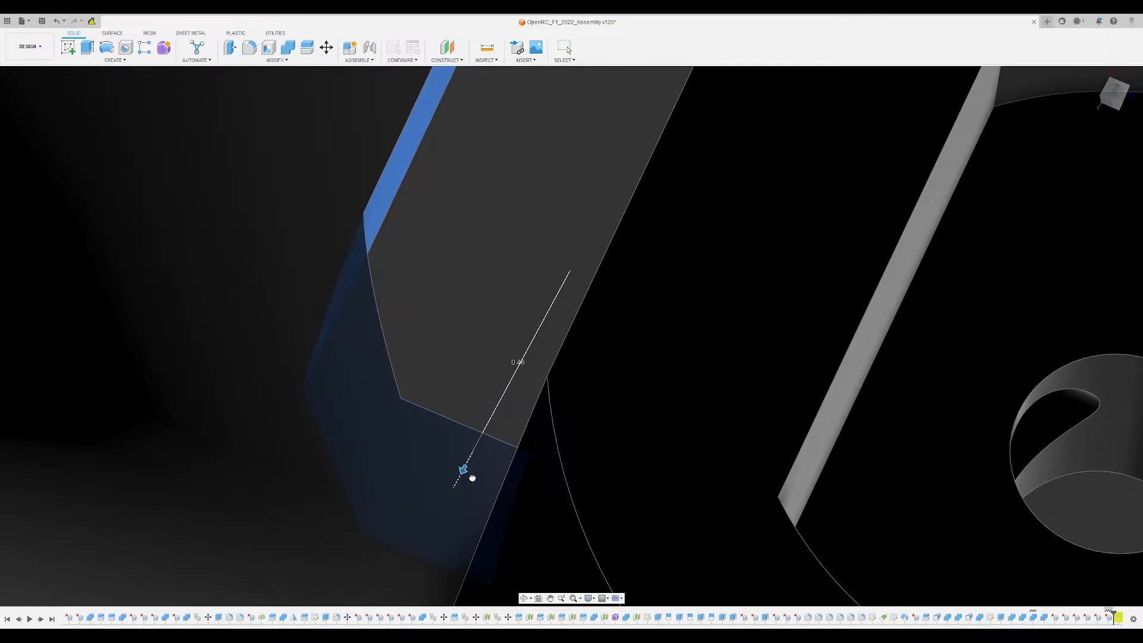
drag(469, 479, 469, 477)
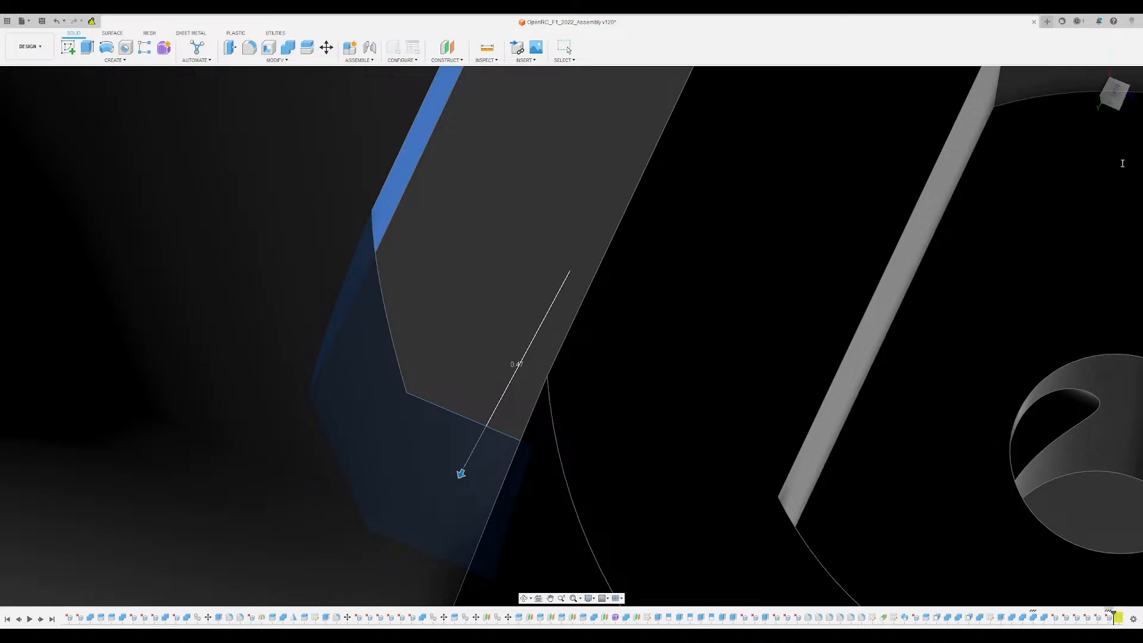
text(5)
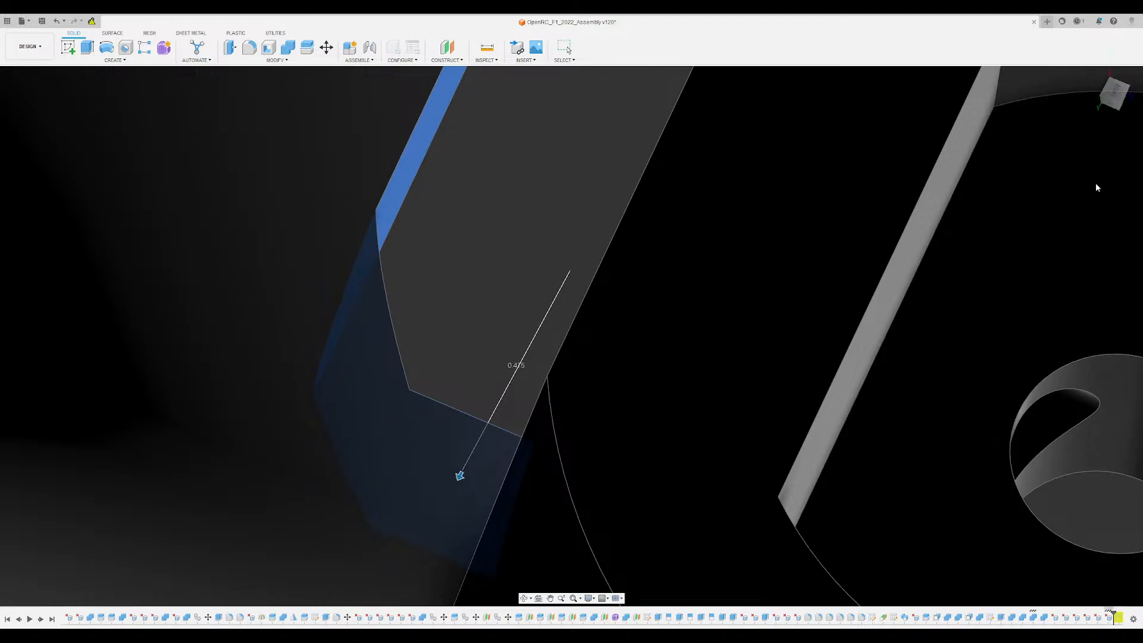
key(Return)
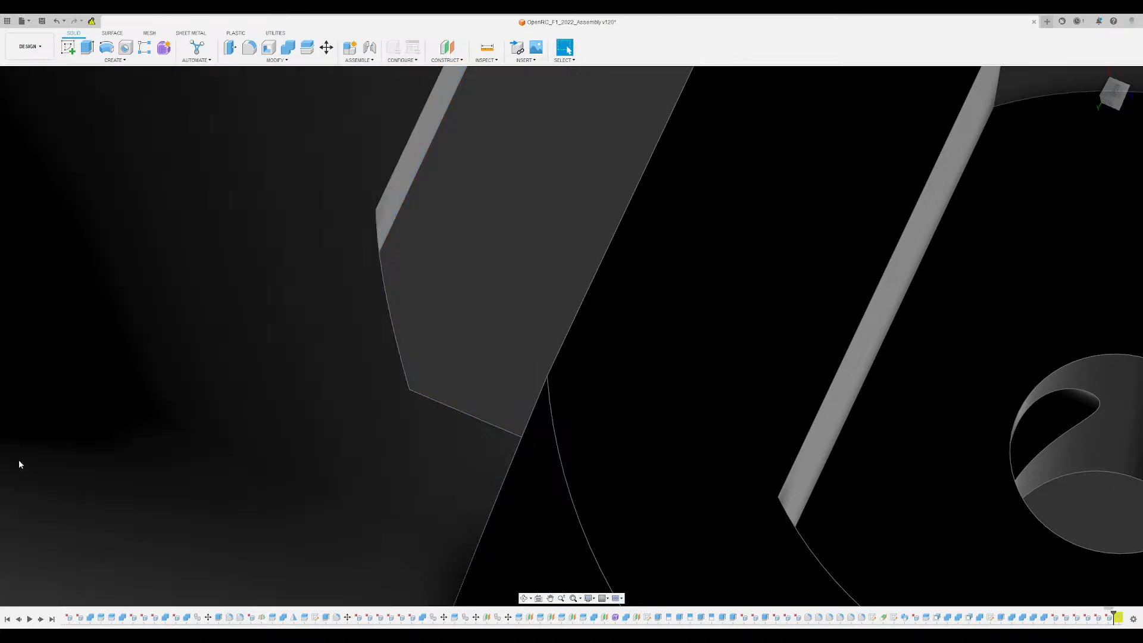
- Show the suspension arm with its screws and examine the gap between the arm and the pocket wall
click(31, 408)
scroll(119, 369, down, 3)
shift+middle_drag(238, 321, 549, 206)
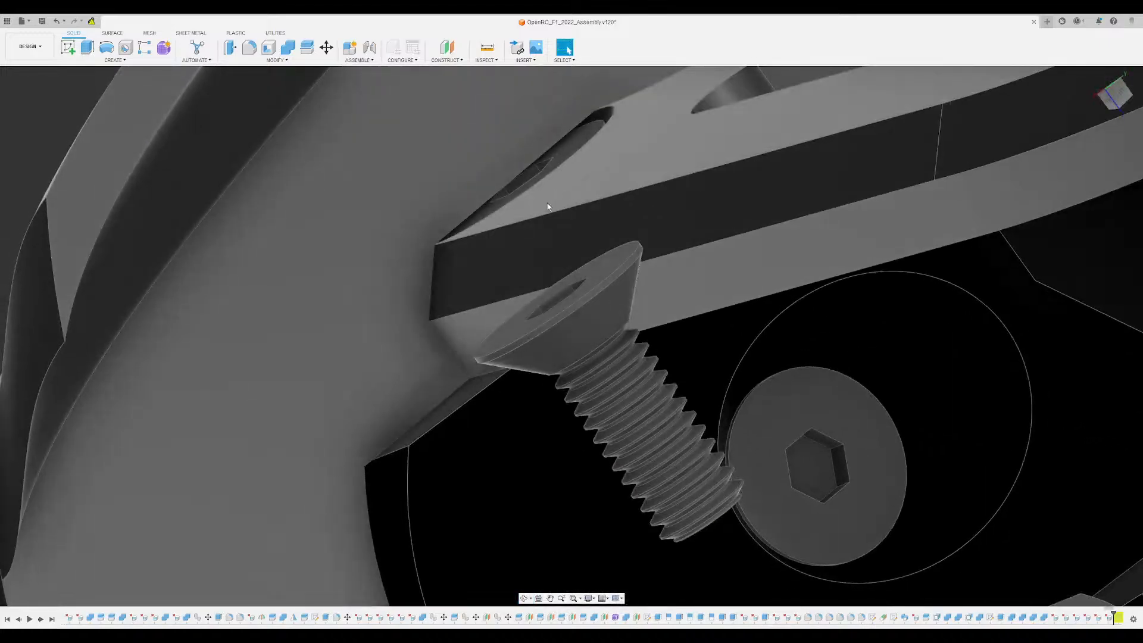
scroll(448, 281, up, 3)
shift+middle_drag(443, 285, 407, 345)
scroll(409, 319, up, 3)
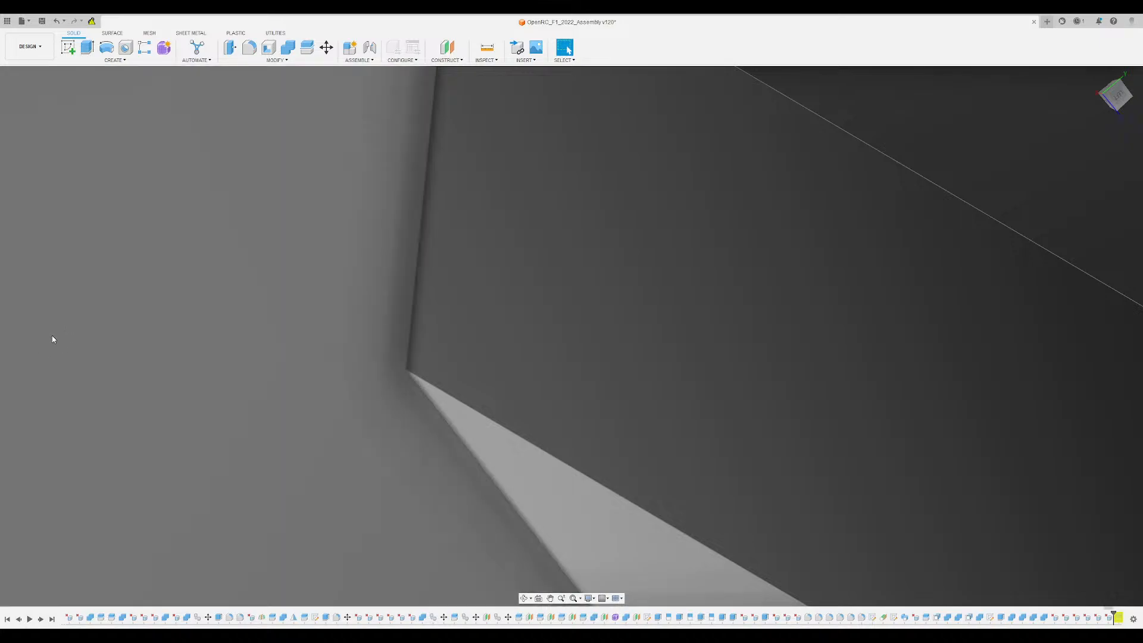
- Undo the last pocket offset and restore it to compare the wall's position against the suspension arm
key(ctrl+z)
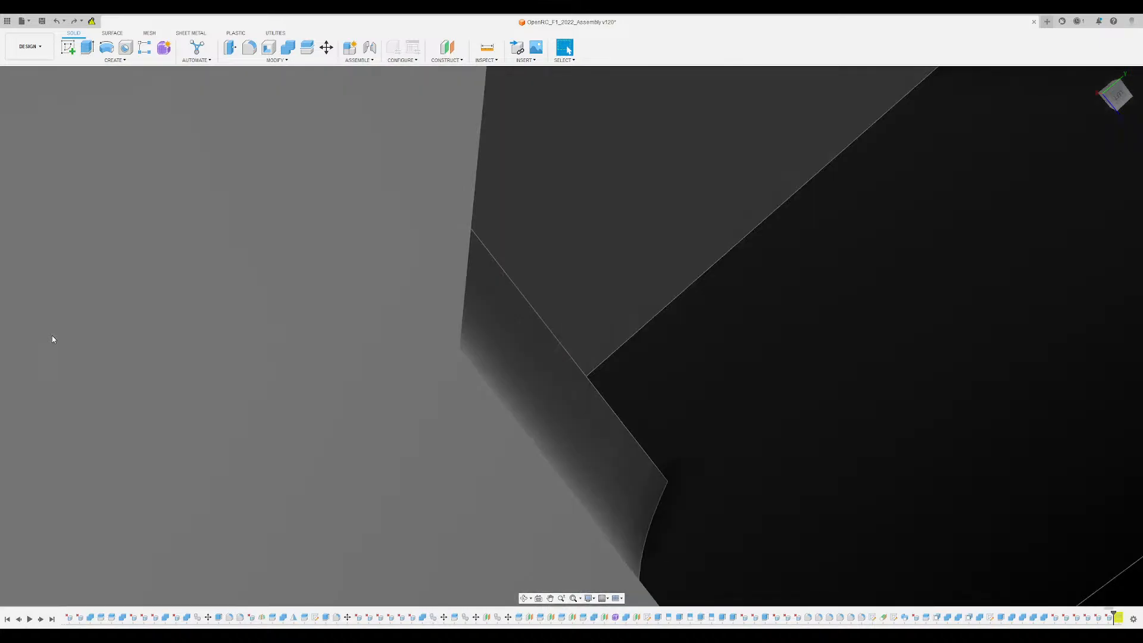
key(ctrl+z)
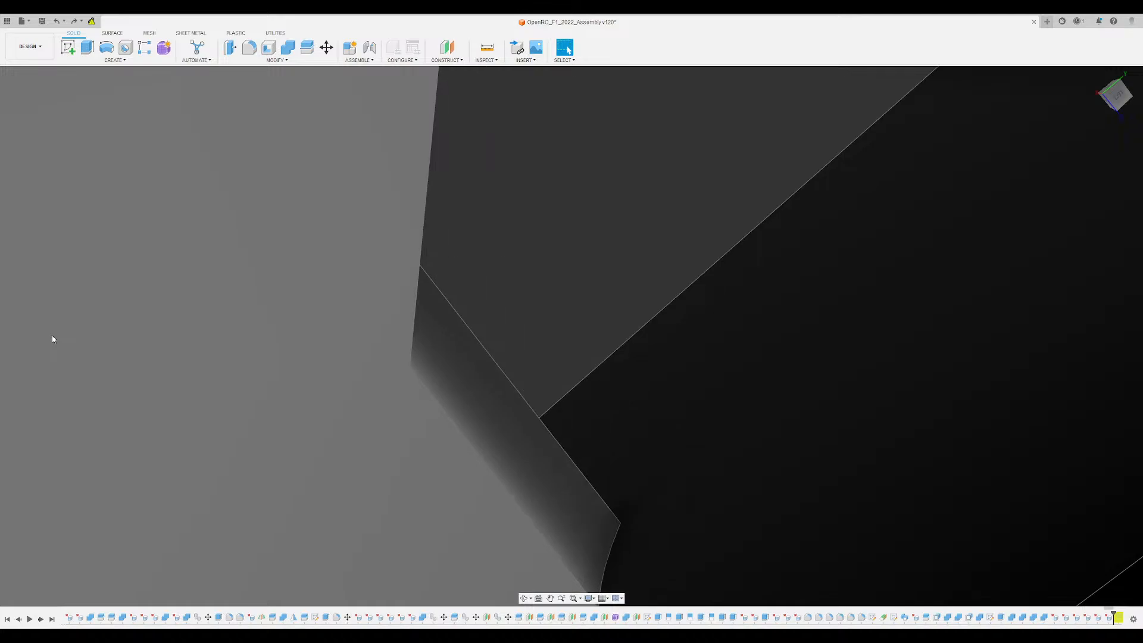
key(ctrl+z)
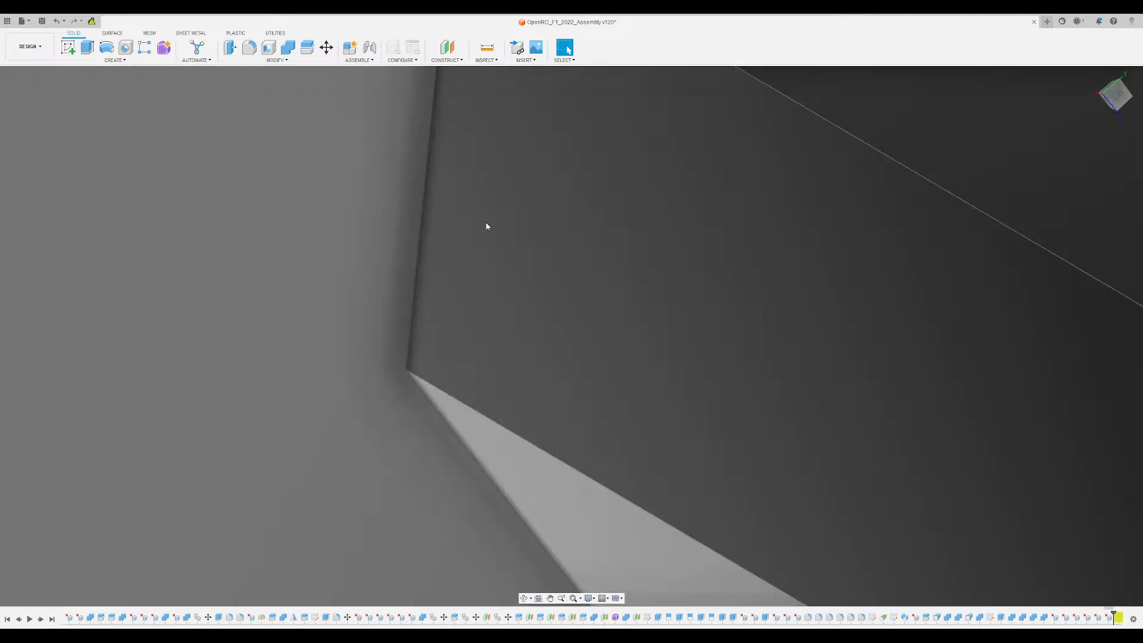
- Examine the arm pocket's walls and their clearance around the suspension arm and hub block from both sides of the disc
shift+middle_drag(488, 225, 539, 262)
scroll(485, 239, down, 5)
middle_drag(538, 261, 583, 333)
shift+middle_drag(584, 333, 599, 348)
shift+middle_drag(610, 236, 724, 166)
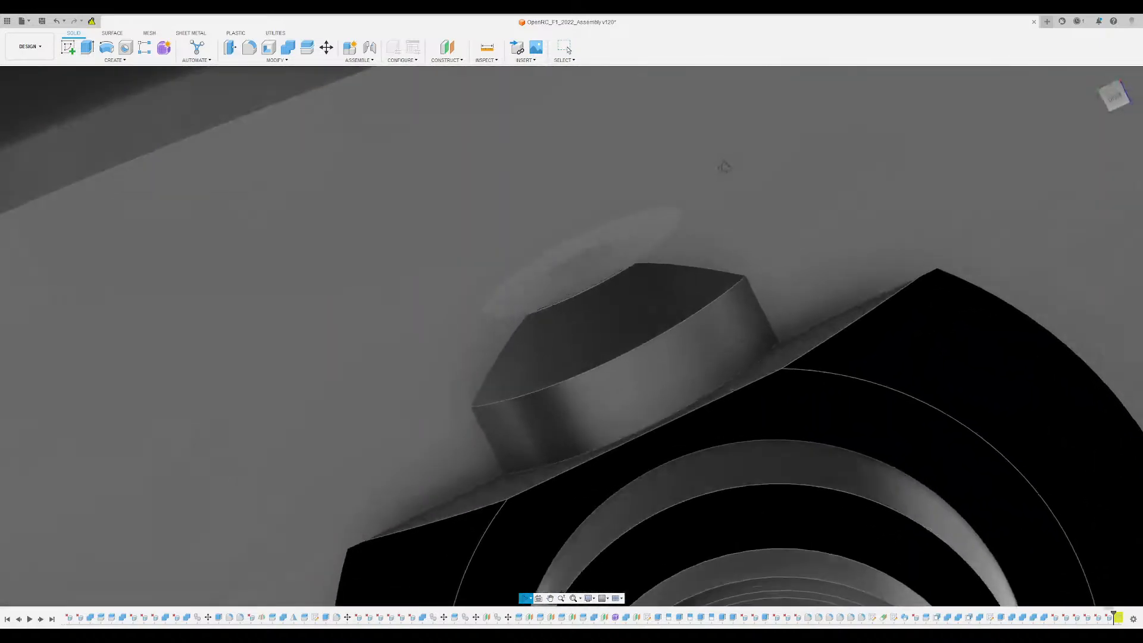
scroll(553, 345, down, 3)
scroll(536, 399, up, 5)
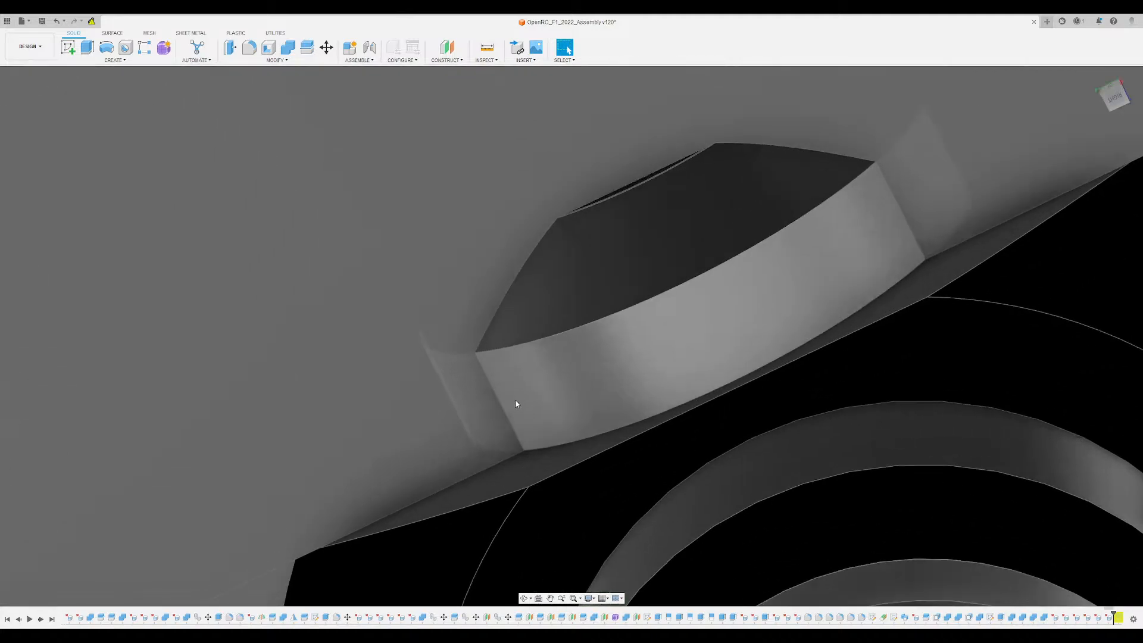
mouse_move(497, 412)
shift+middle_down()
mouse_move(474, 397)
mouse_move(478, 365)
mouse_move(487, 420)
shift+middle_up()
scroll(478, 365, up, 2)
scroll(488, 419, down, 4)
mouse_move(531, 368)
shift+middle_down()
mouse_move(524, 429)
mouse_move(569, 357)
mouse_move(539, 364)
mouse_move(531, 384)
mouse_move(581, 408)
mouse_move(551, 359)
shift+middle_up()
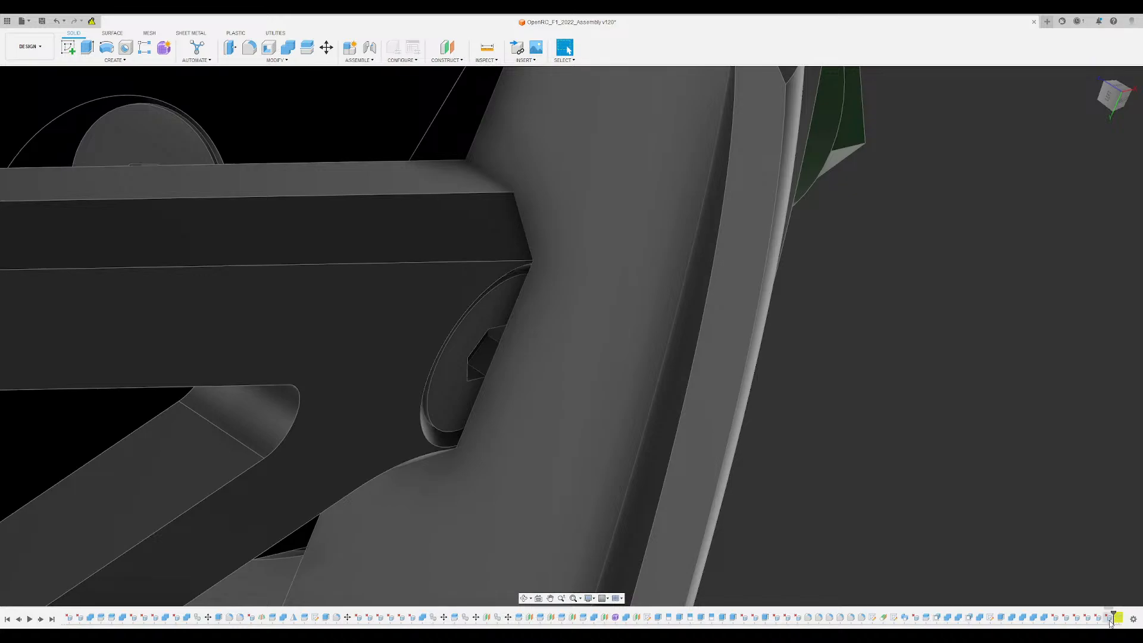
- Undo the suspension arm's display and the pocket offset, and restore only the offset to compare the pocket walls
scroll(1108, 624, down, 3)
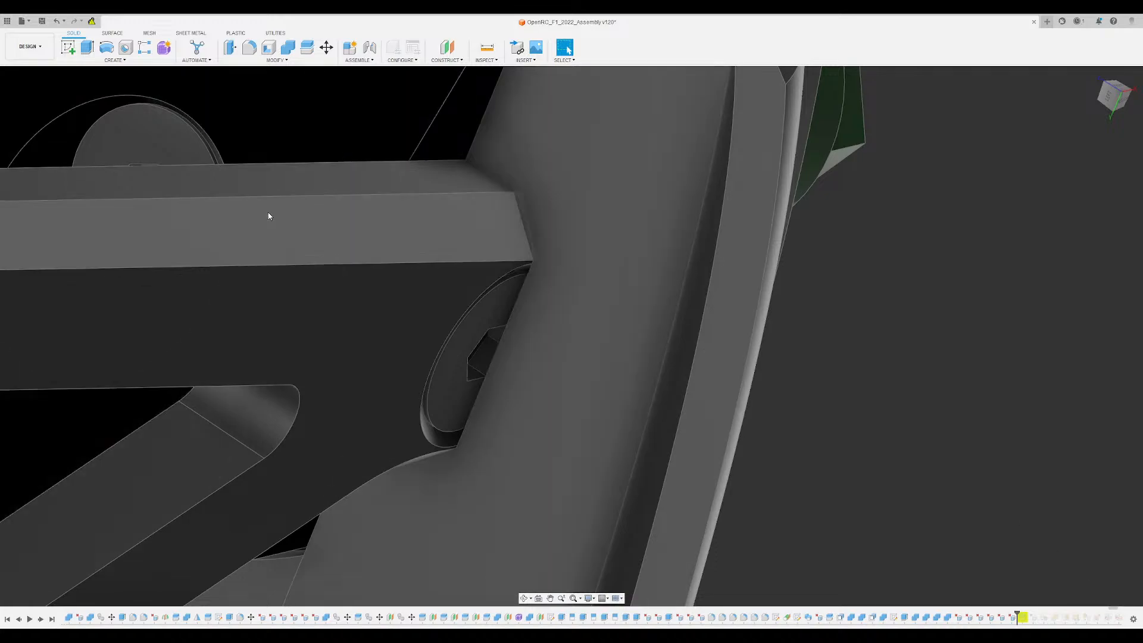
key(ctrl+z)
key(ctrl+z)
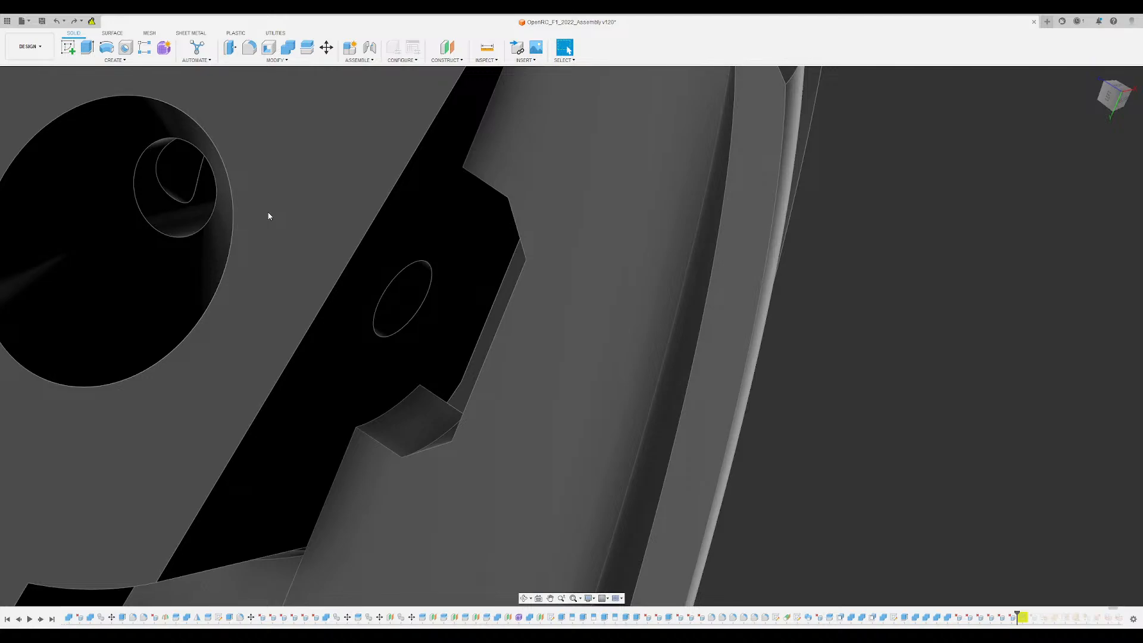
key(ctrl+z)
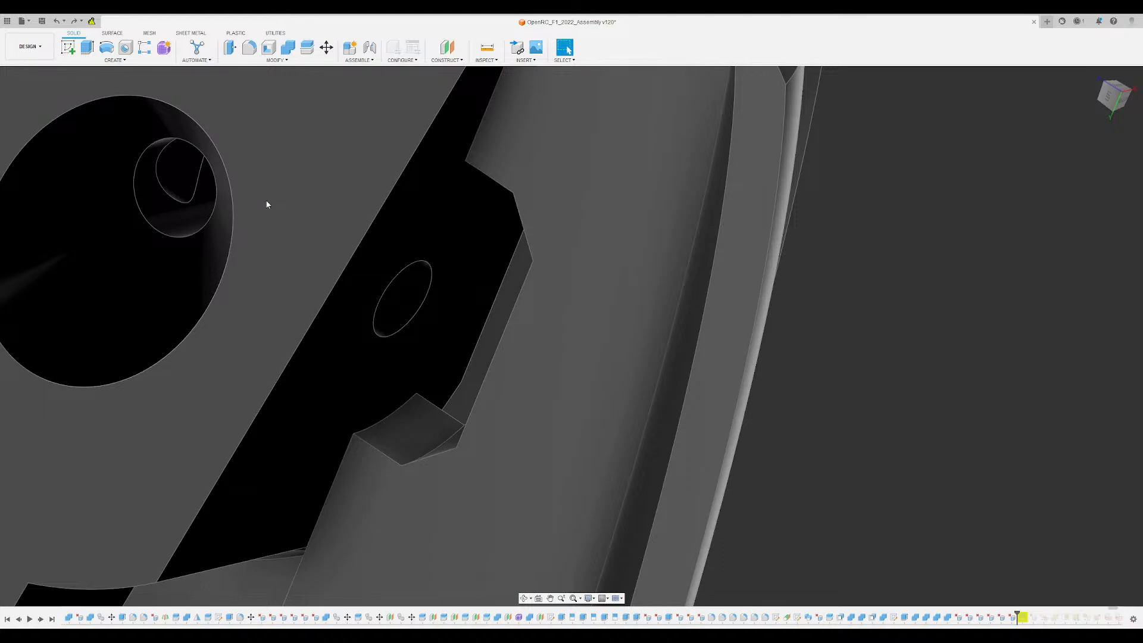
- Show the suspension arm over the pocket for a fit check and hide it again
scroll(893, 320, down, 2)
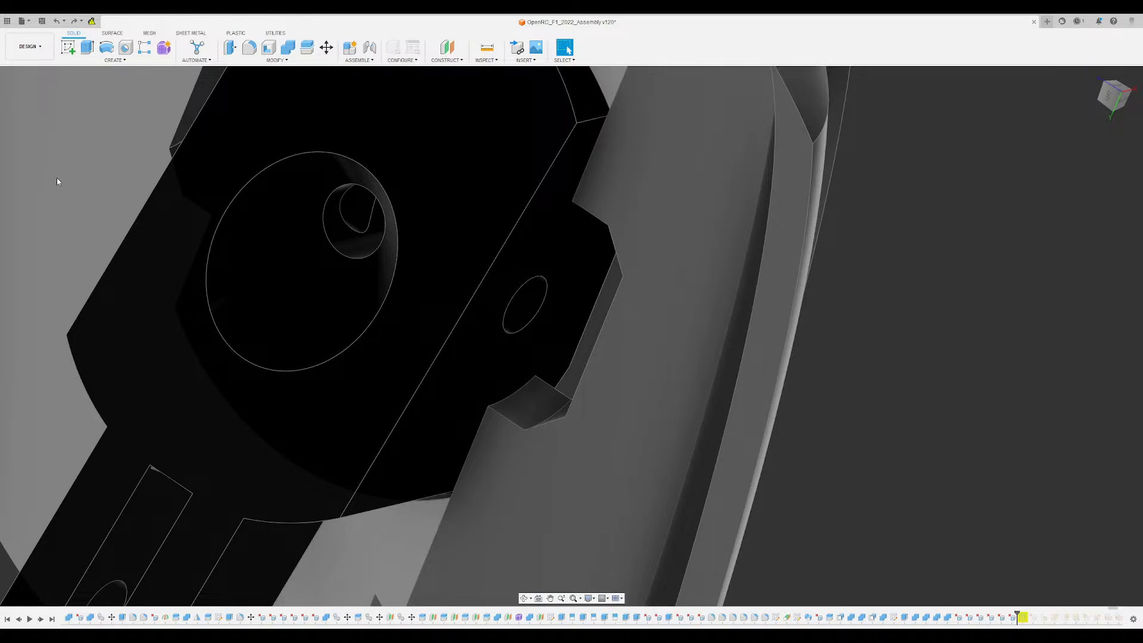
click(34, 406)
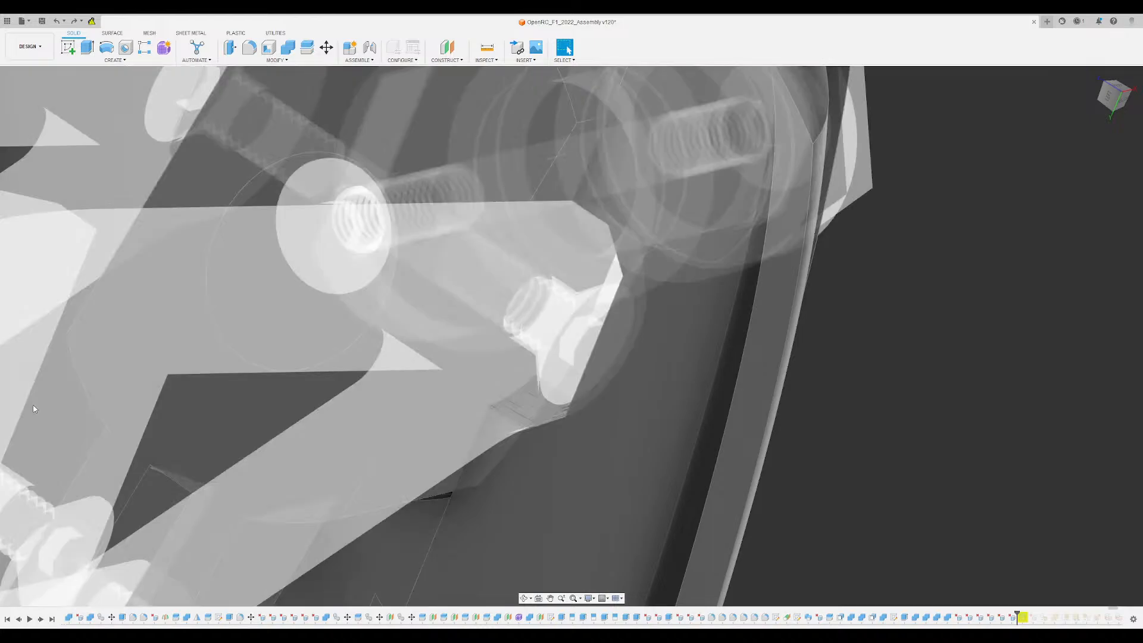
click(33, 406)
- Select the inner wall face of the arm pocket beside the hub block's screw hole
shift+middle_drag(487, 238, 571, 200)
click(574, 302)
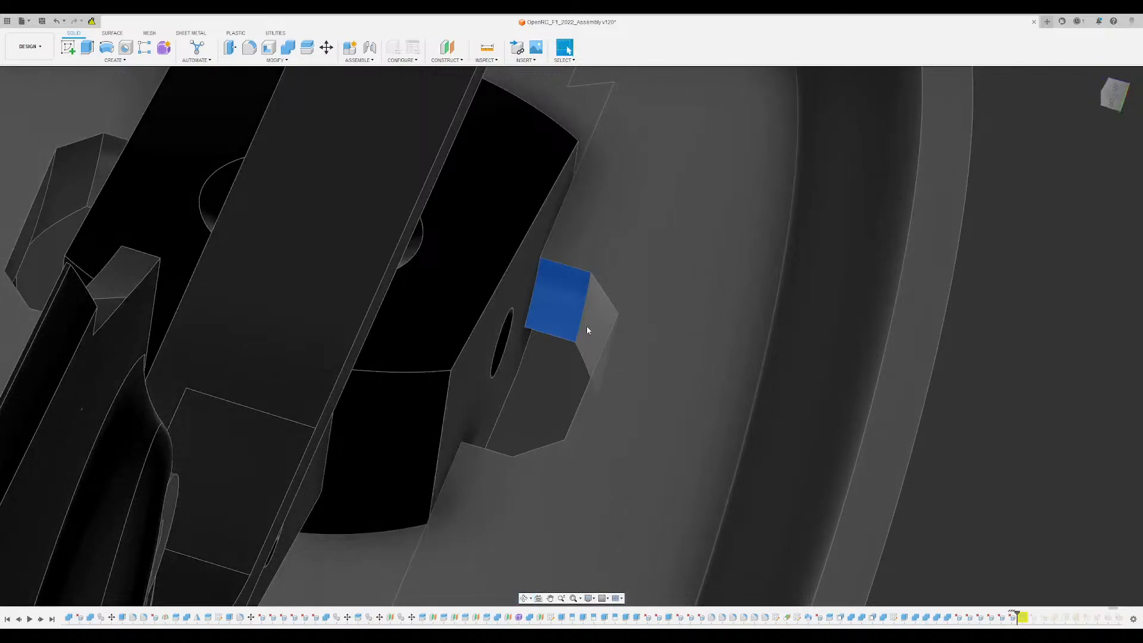
key(Escape)
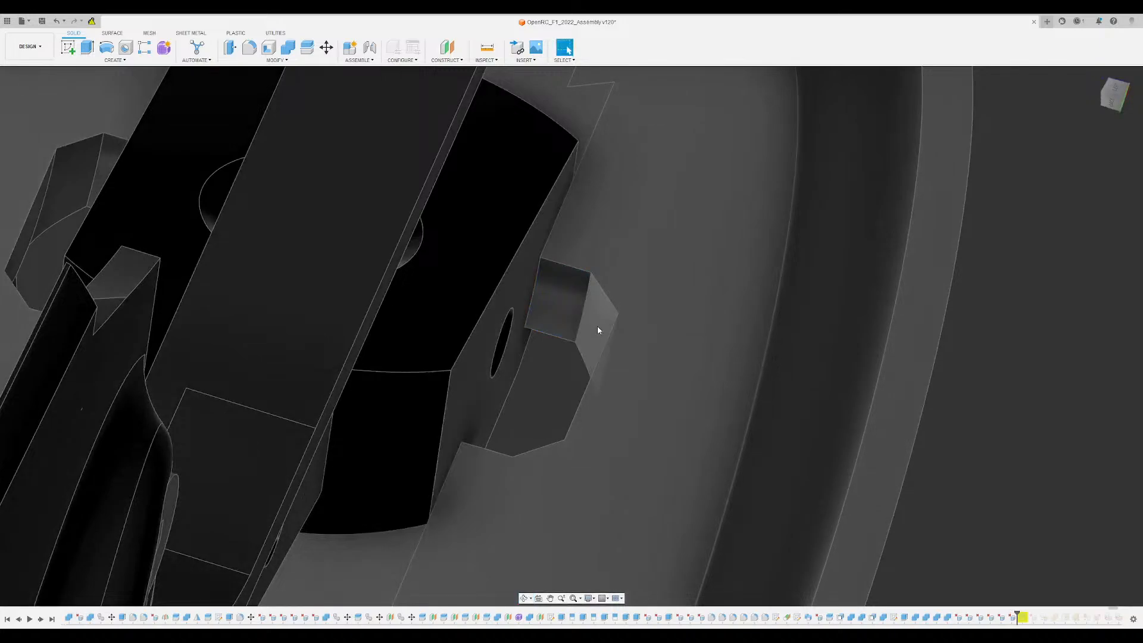
click(579, 303)
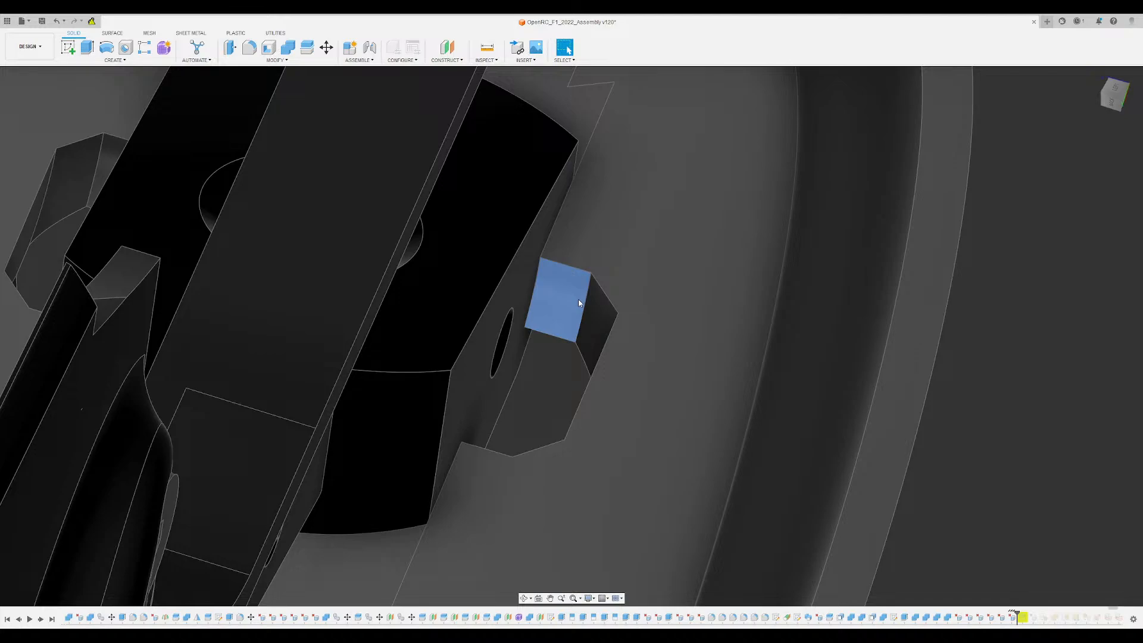
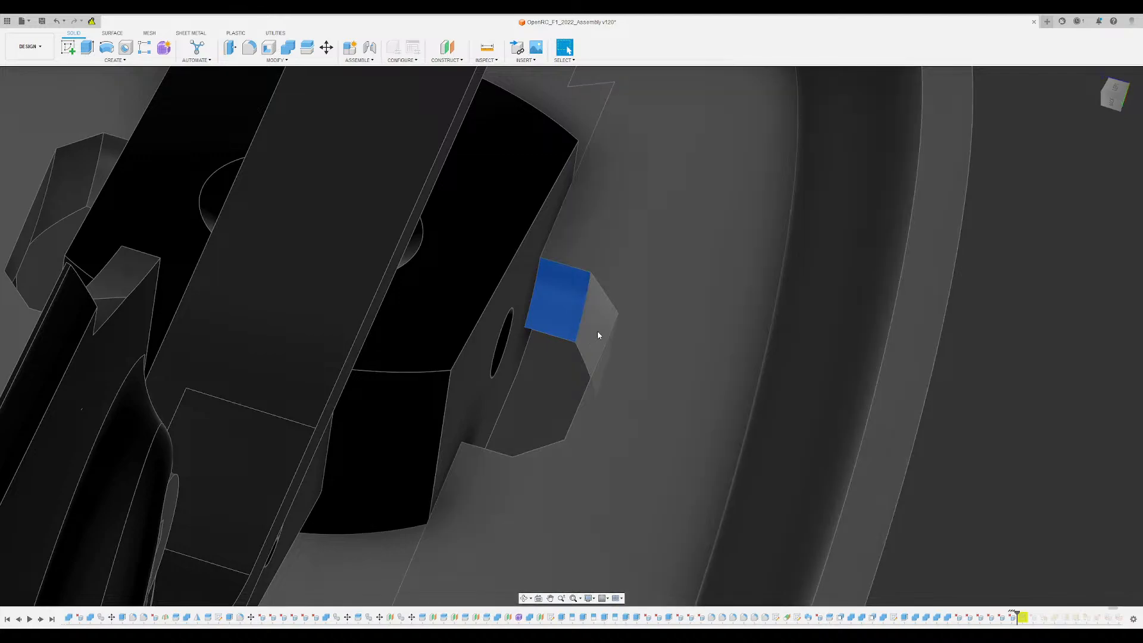
- Add the adjoining inner walls of the arm pocket to the selection and offset them with Press Pull
ctrl+click(598, 332)
shift+middle_drag(598, 336, 722, 268)
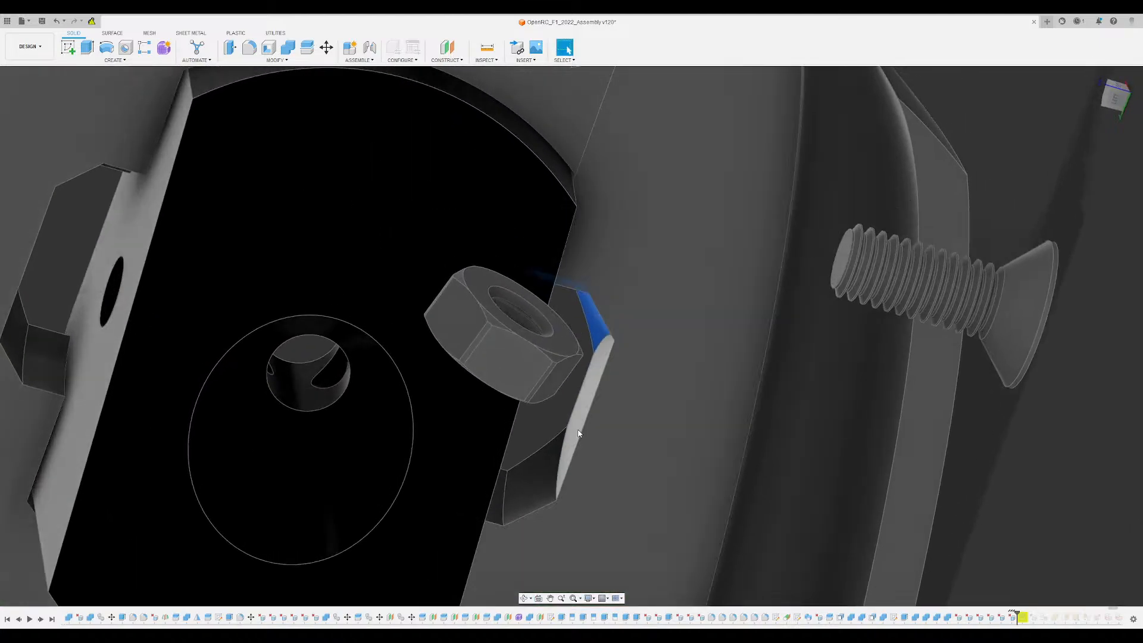
ctrl+click(575, 439)
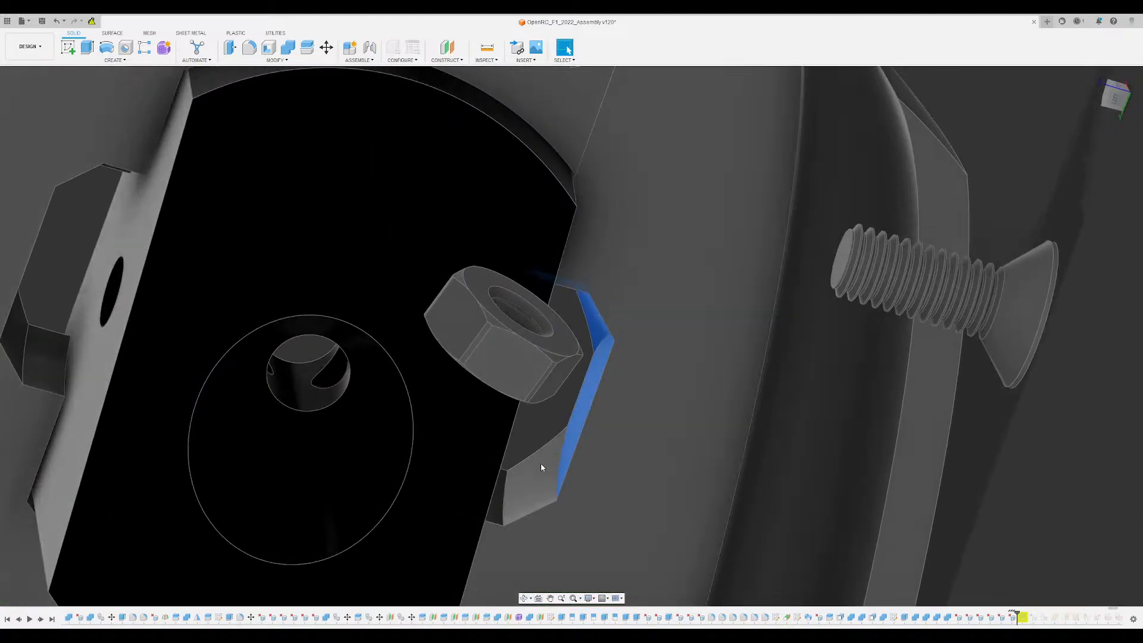
ctrl+click(516, 491)
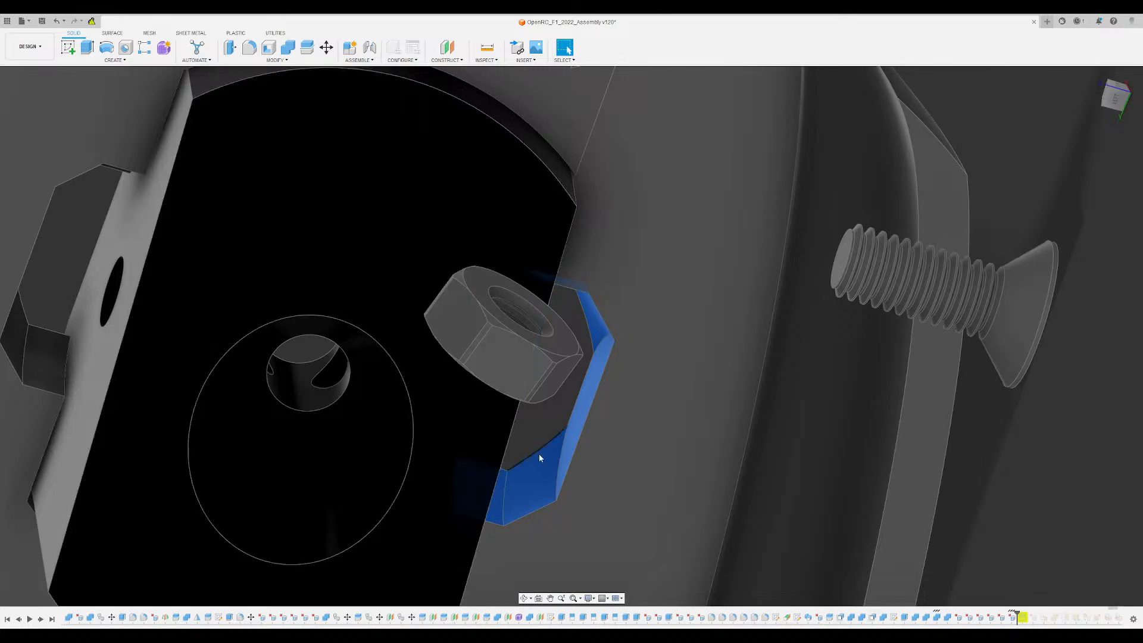
click(229, 48)
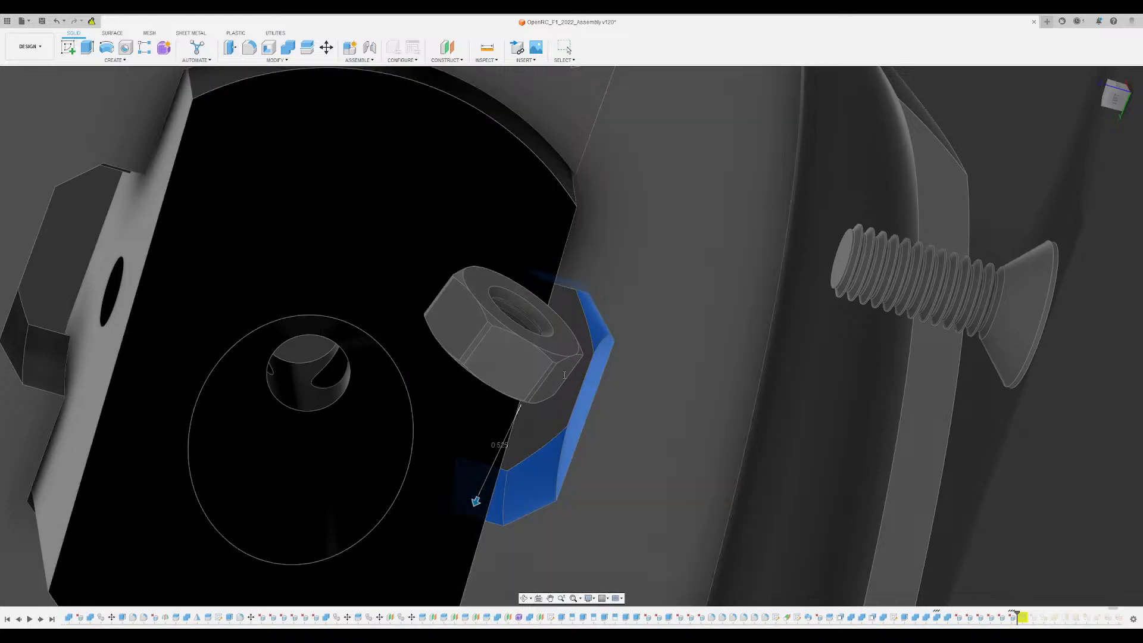
mouse_move(475, 503)
mouse_down()
mouse_move(465, 521)
mouse_move(488, 486)
mouse_up()
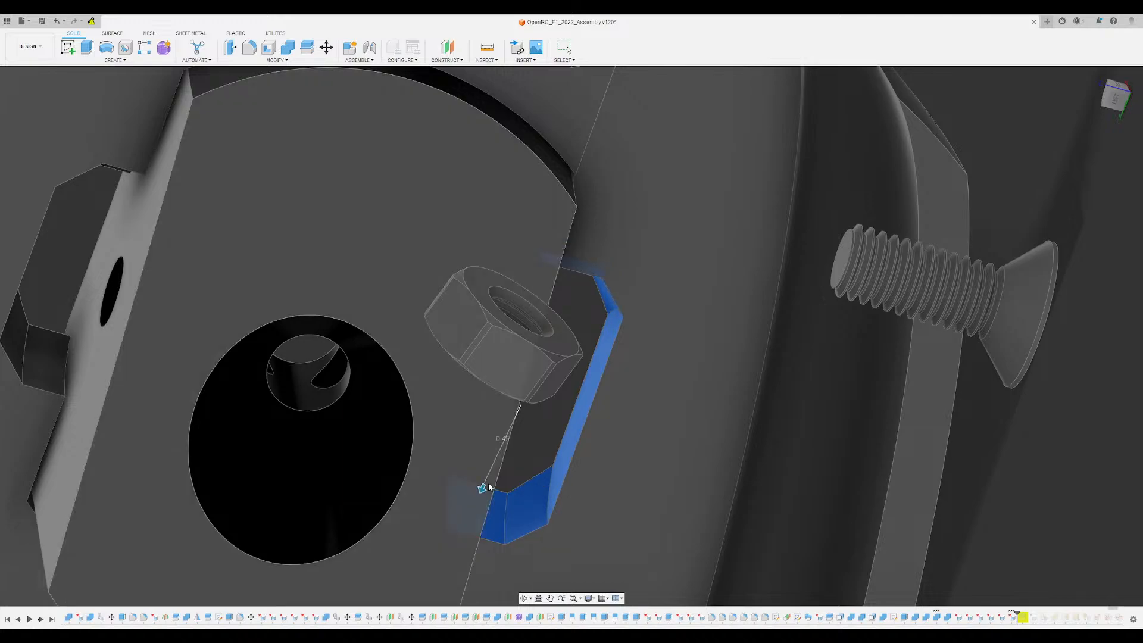
key(Return)
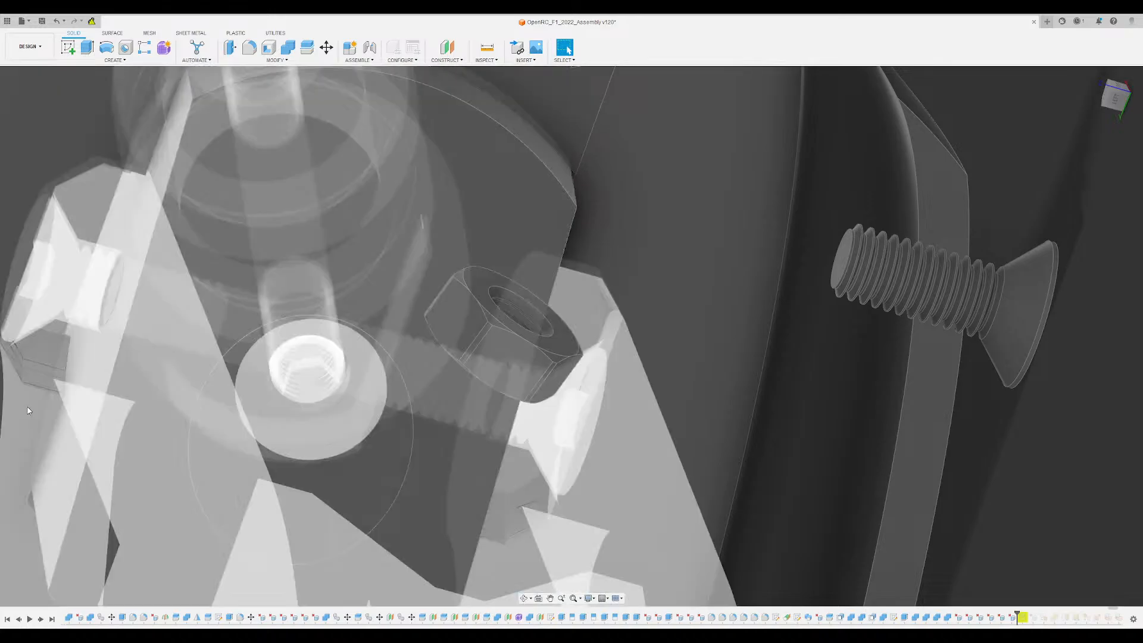
- Examine the arm pocket's walls and their clearance beside the hub block from the opposite side
scroll(612, 444, down, 1)
shift+middle_drag(612, 444, 788, 437)
shift+middle_drag(638, 278, 625, 283)
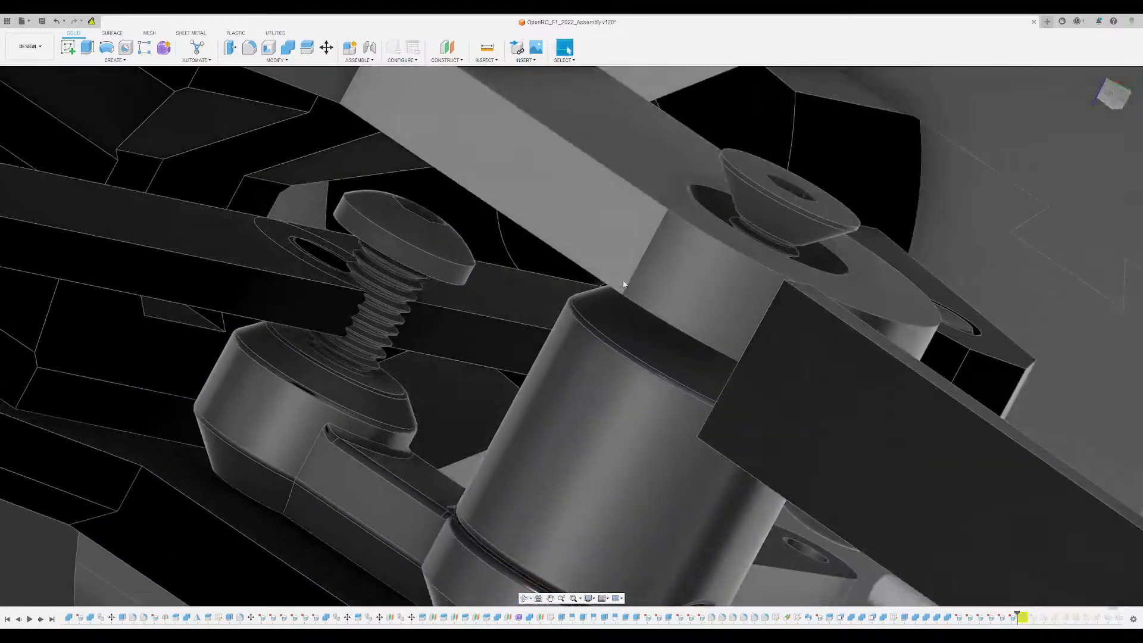
middle_drag(672, 196, 620, 253)
scroll(598, 216, up, 3)
shift+middle_drag(599, 216, 610, 432)
shift+middle_drag(610, 432, 589, 411)
click(384, 236)
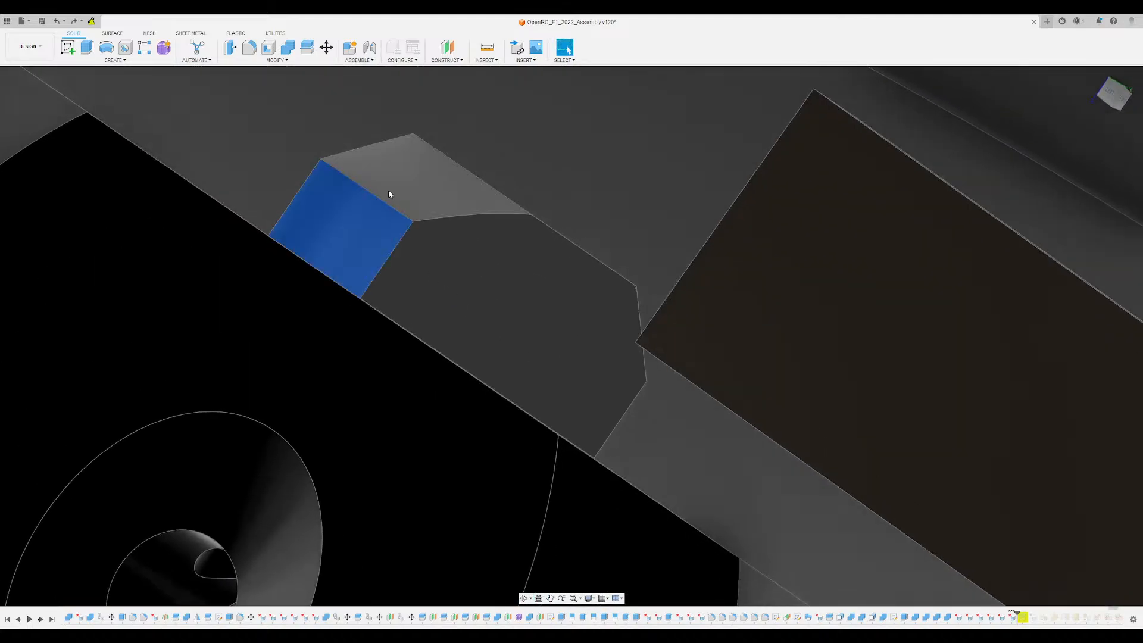
shift+middle_drag(481, 214, 537, 275)
- Undo the pocket wall offsets, the pocket face deletions and the suspension arm cut in the wheel disc
key(ctrl+z)
scroll(520, 234, down, 3)
scroll(538, 277, down, 2)
key(ctrl+z)
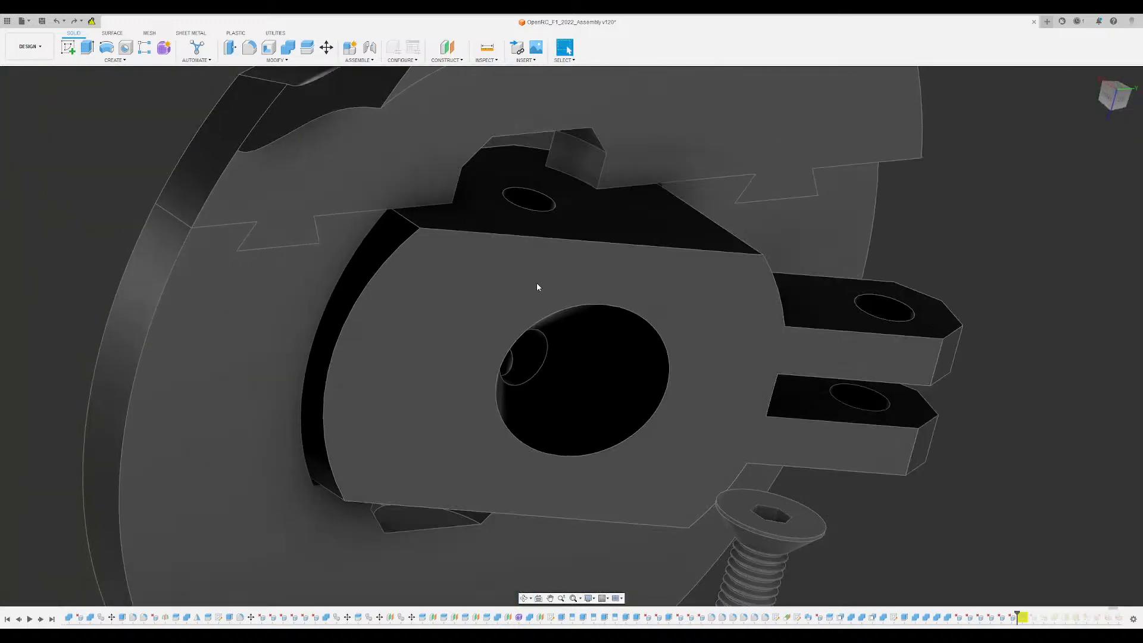
key(ctrl+z)
key(ctrl+z)
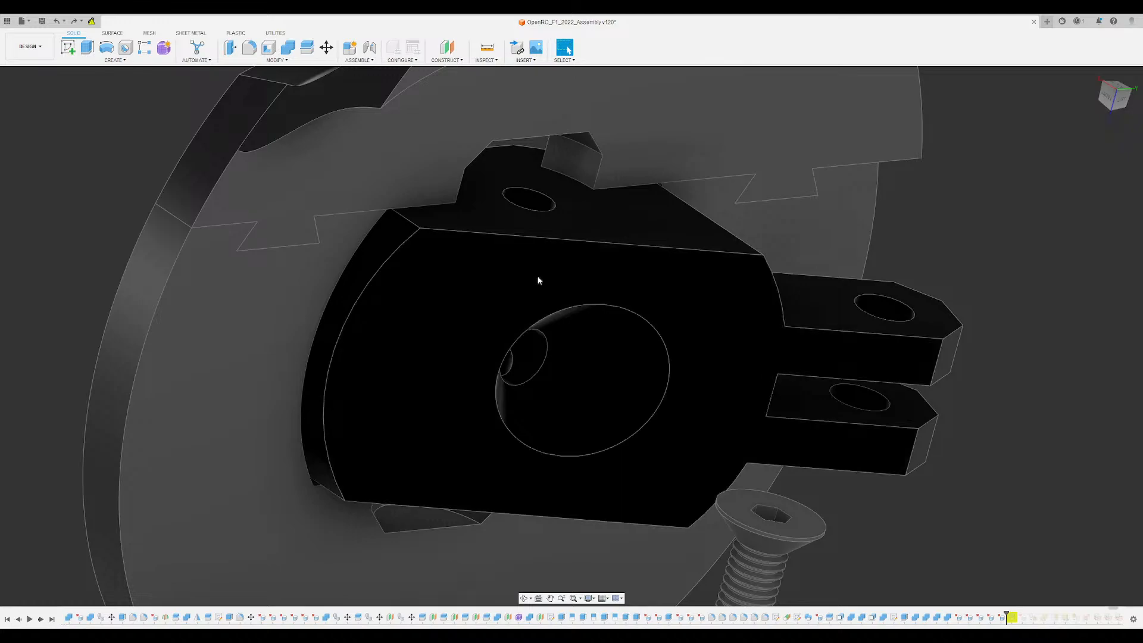
key(ctrl+z)
scroll(542, 161, up, 3)
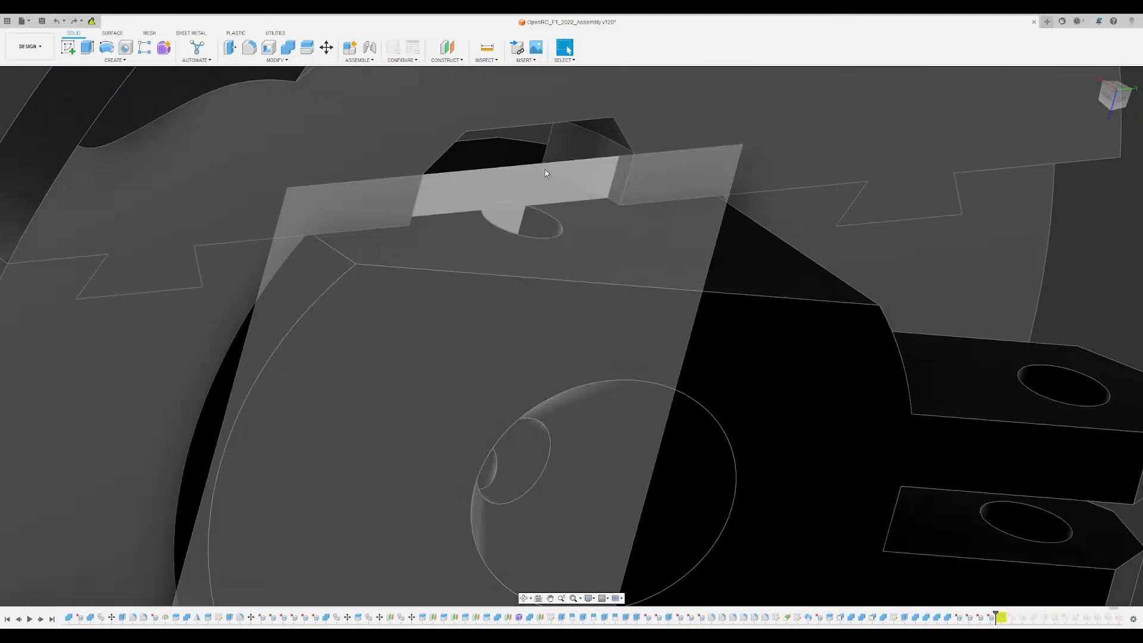
key(ctrl+z)
key(ctrl+z)
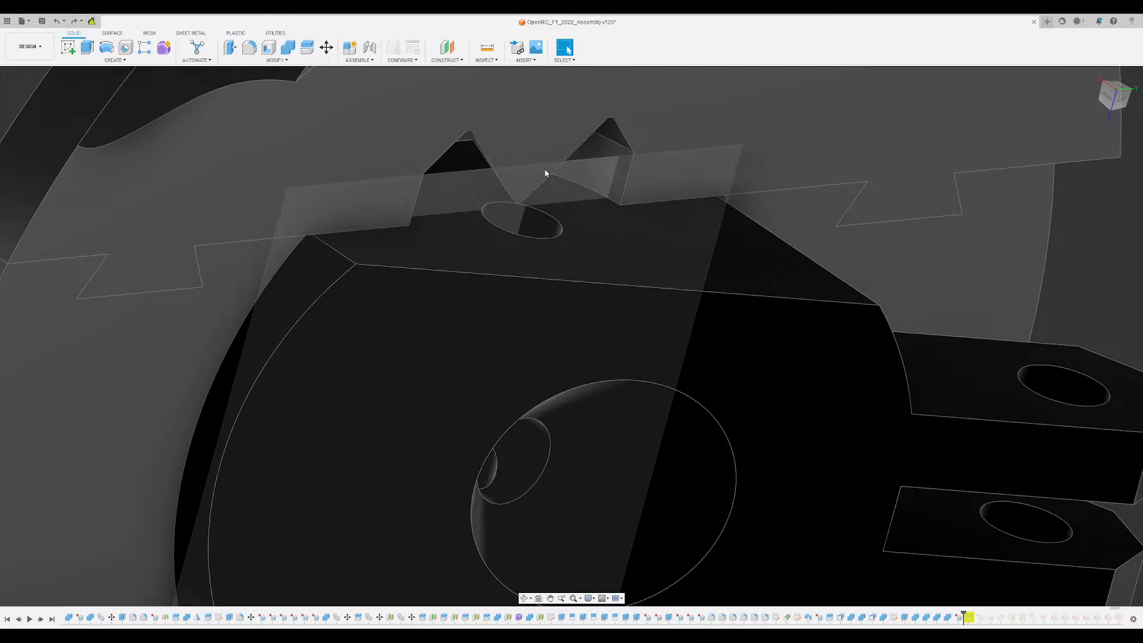
key(ctrl+z)
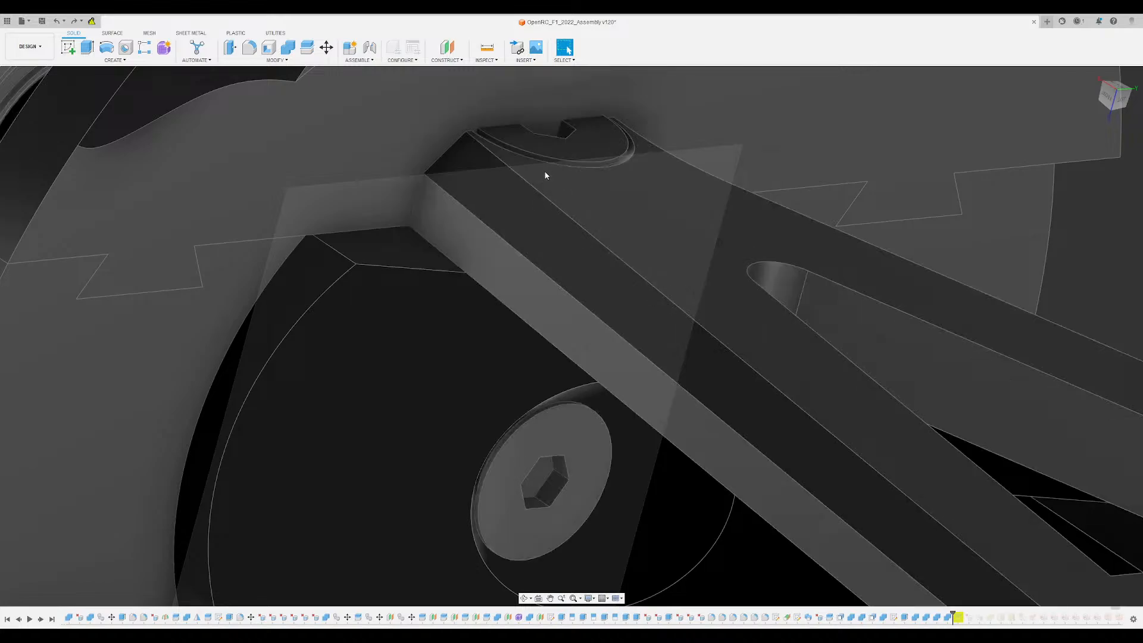
key(ctrl+z)
- Recut the wheel disc's arm pocket with Combine, using the suspension arm and the screw seated in its end as tool bodies
scroll(440, 217, up, 4)
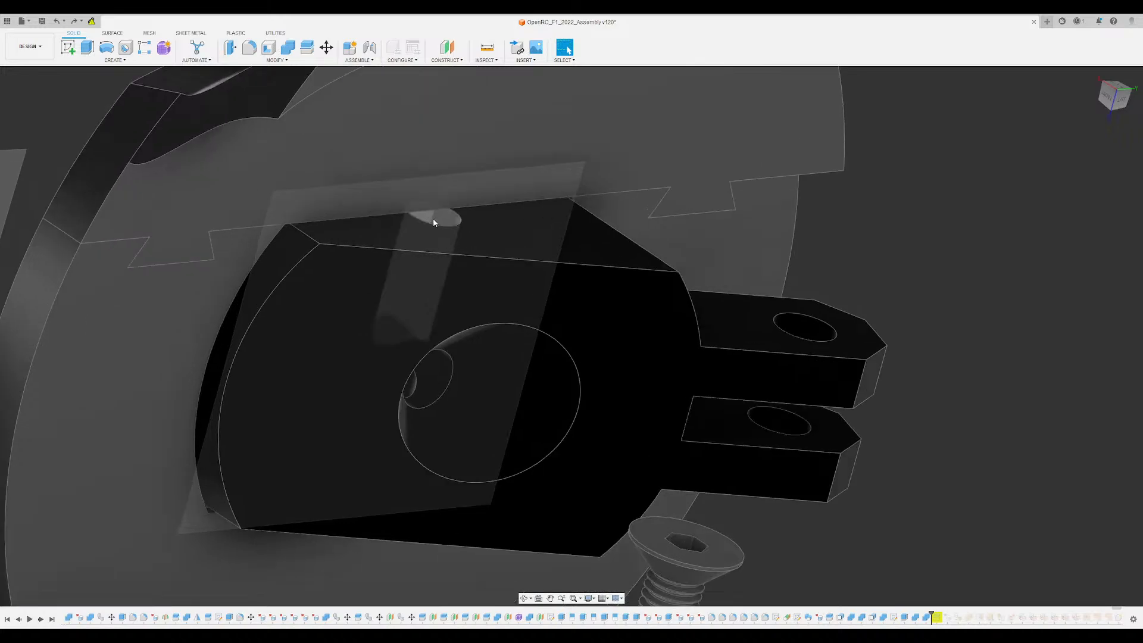
key(Return)
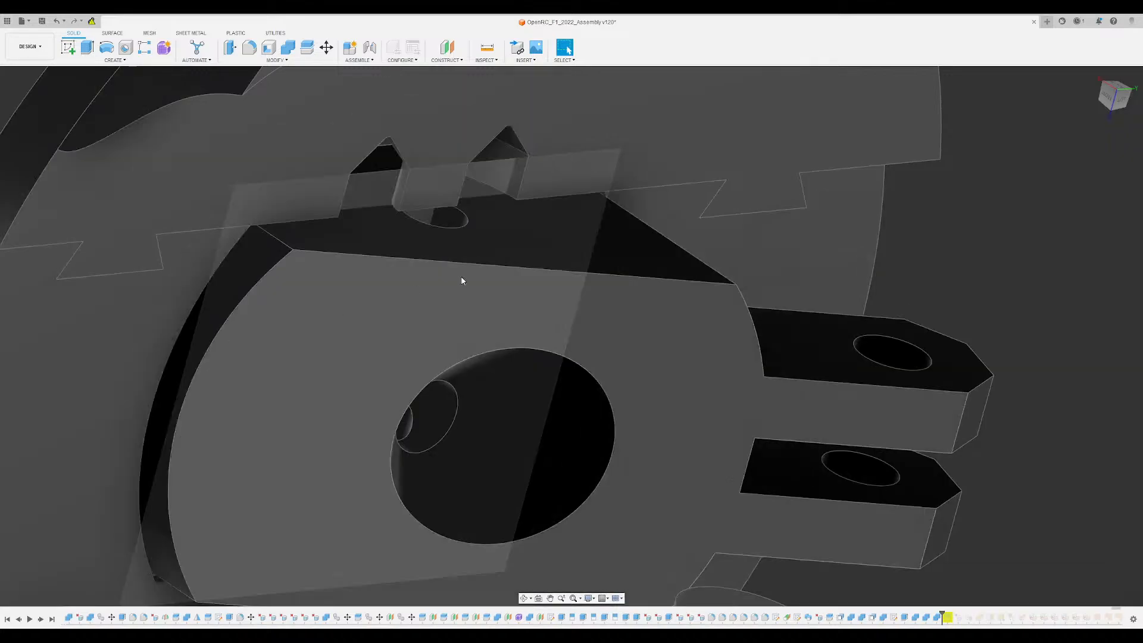
shift+middle_drag(462, 280, 455, 161)
scroll(463, 158, up, 3)
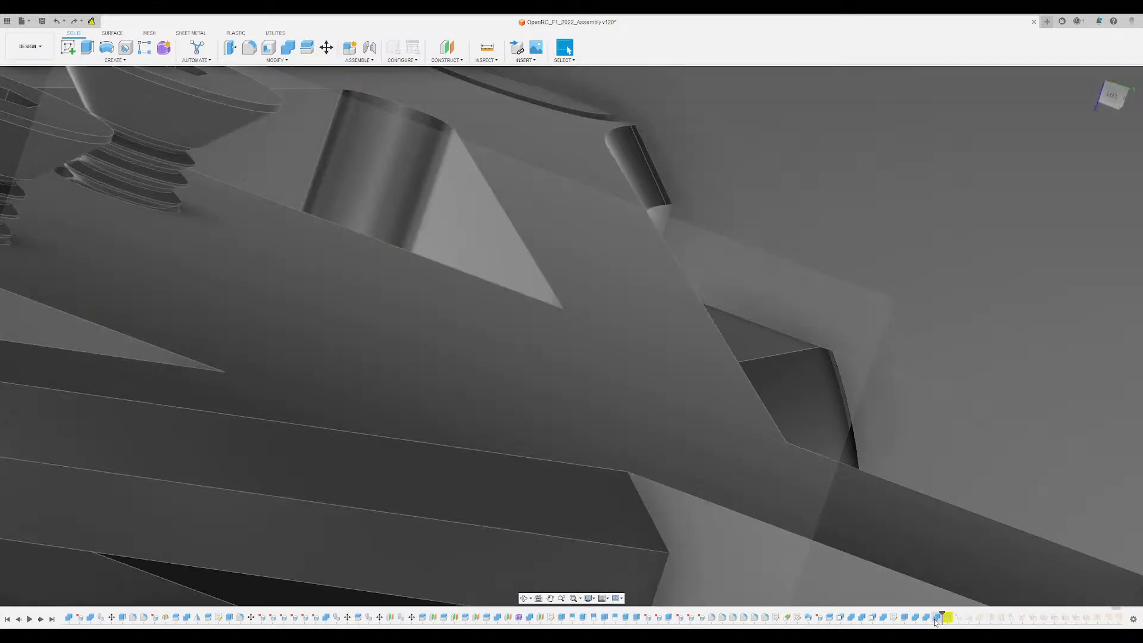
double_click(935, 621)
middle_drag(552, 174, 581, 351)
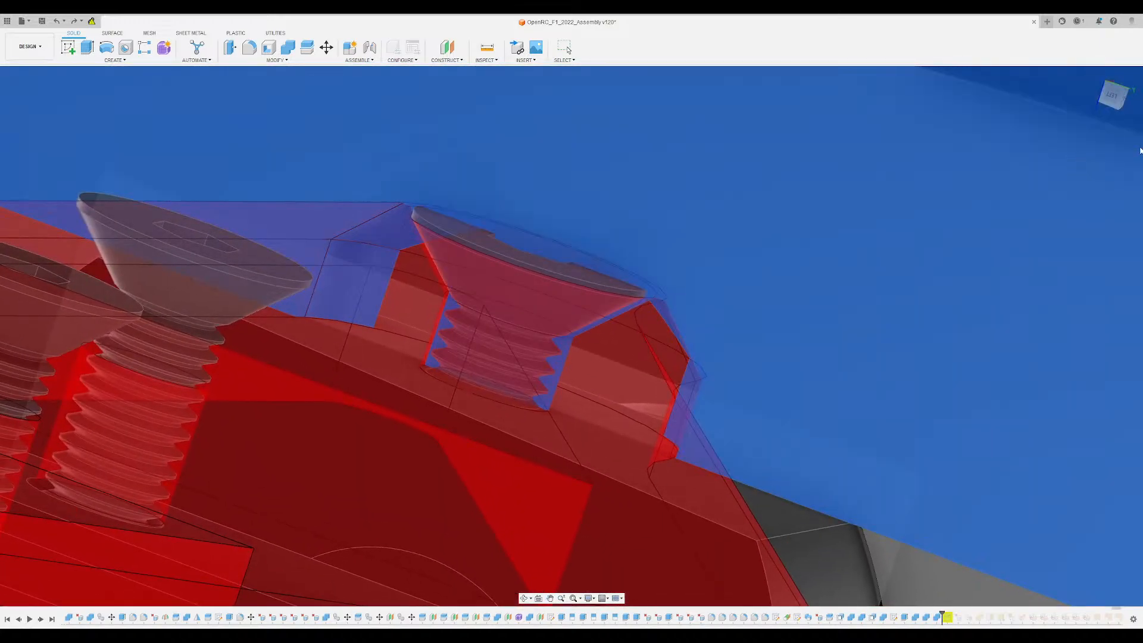
click(528, 266)
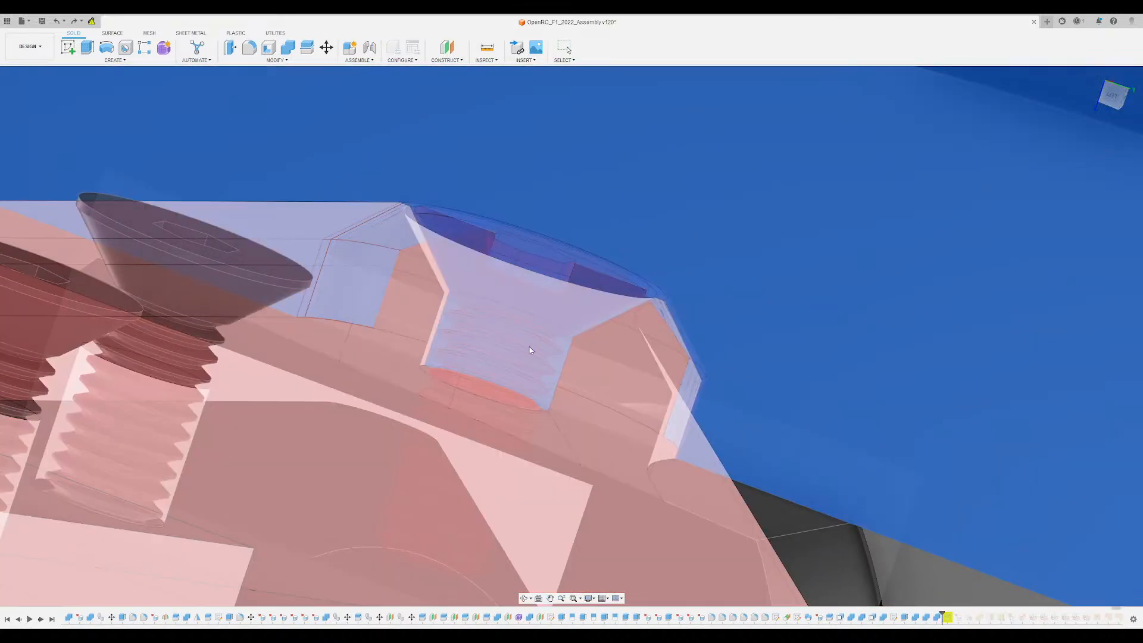
shift+middle_drag(498, 302, 502, 345)
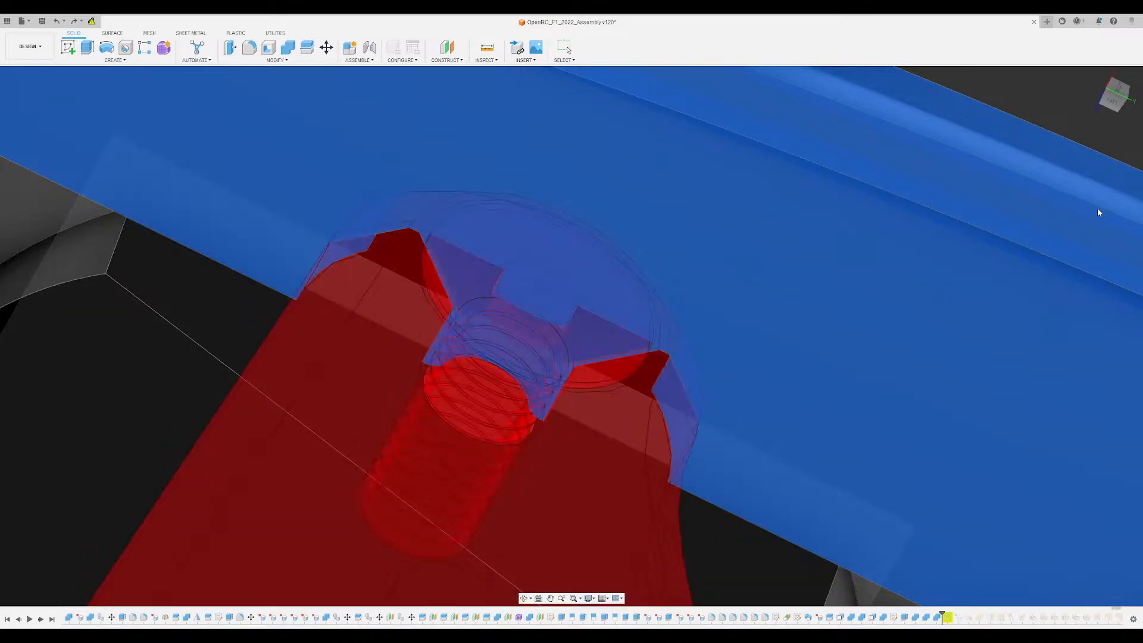
key(Return)
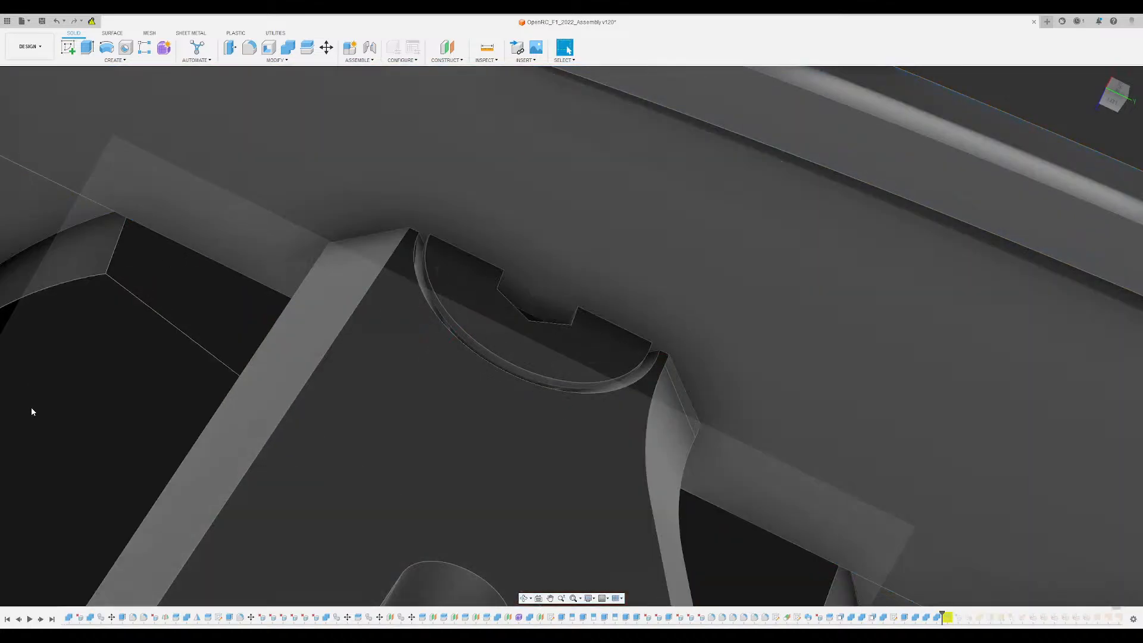
- Hide the suspension arm and delete the inner conical face left by the screw head in the pocket
click(31, 409)
shift+middle_drag(501, 376, 490, 337)
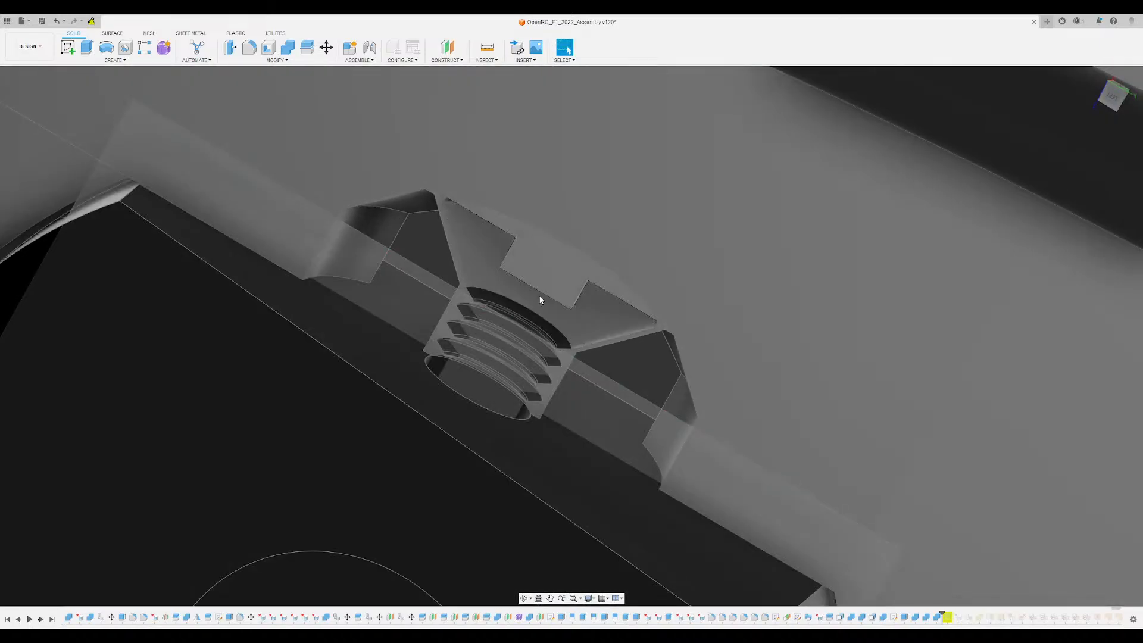
scroll(524, 297, up, 4)
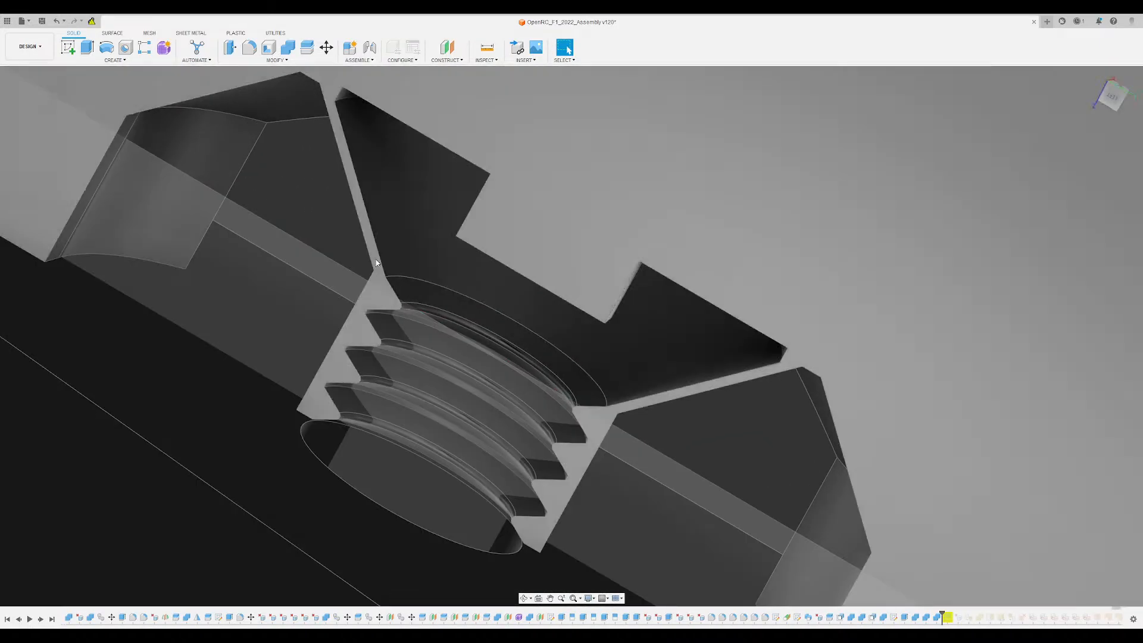
click(416, 263)
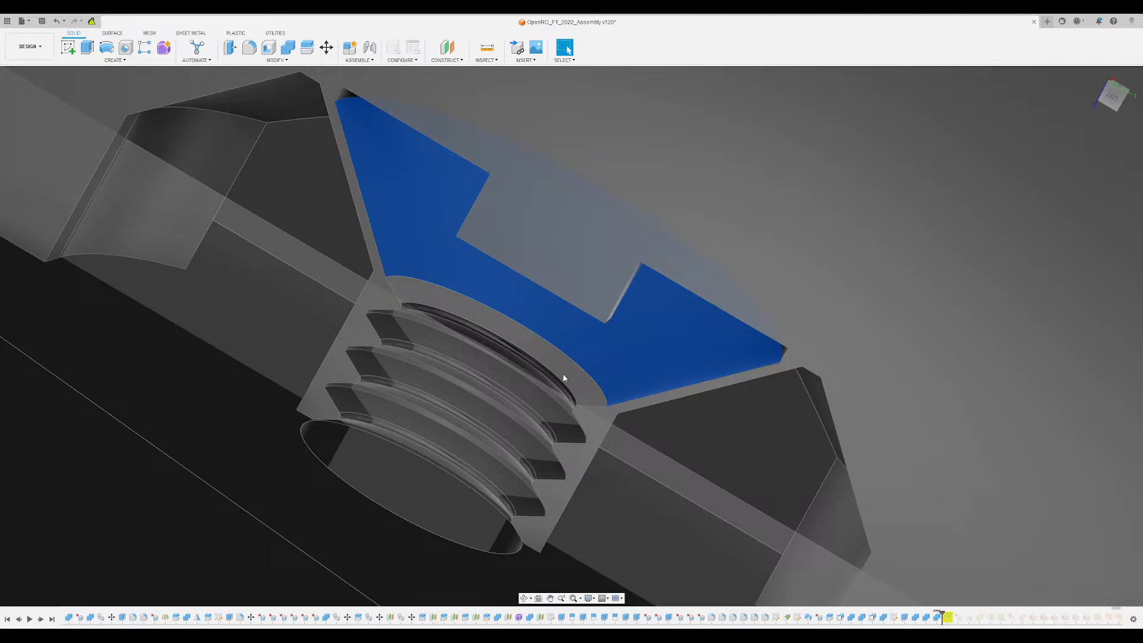
scroll(561, 363, down, 3)
shift+middle_drag(561, 362, 539, 310)
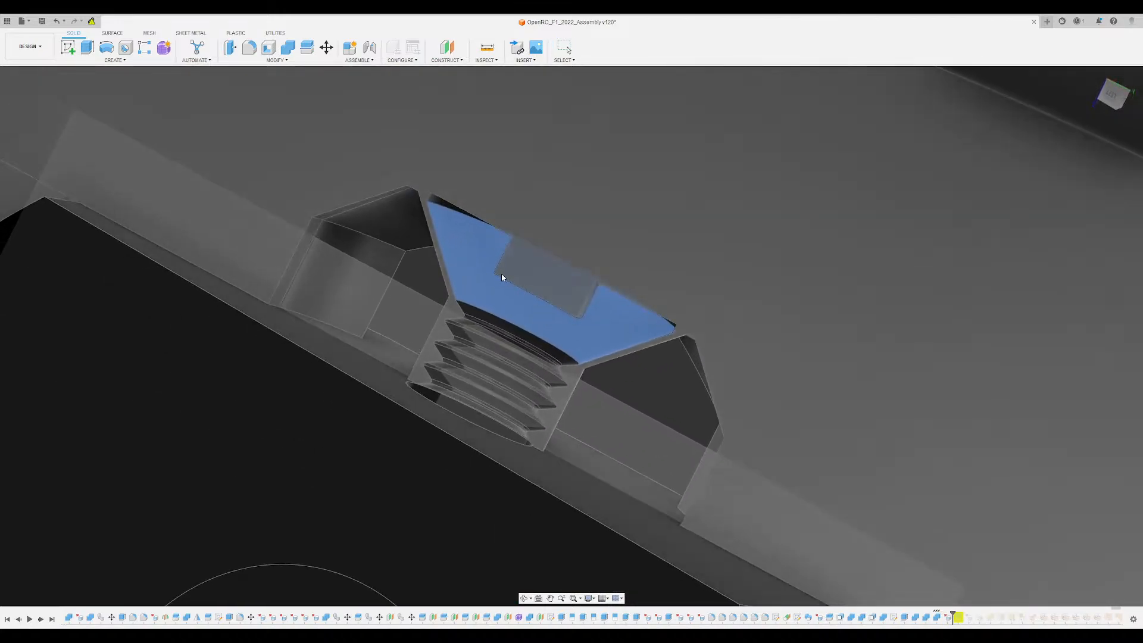
key(Delete)
- Delete the remaining screw-head rim and outer cone faces inside the arm pocket
shift+middle_drag(459, 234, 459, 203)
scroll(459, 203, up, 3)
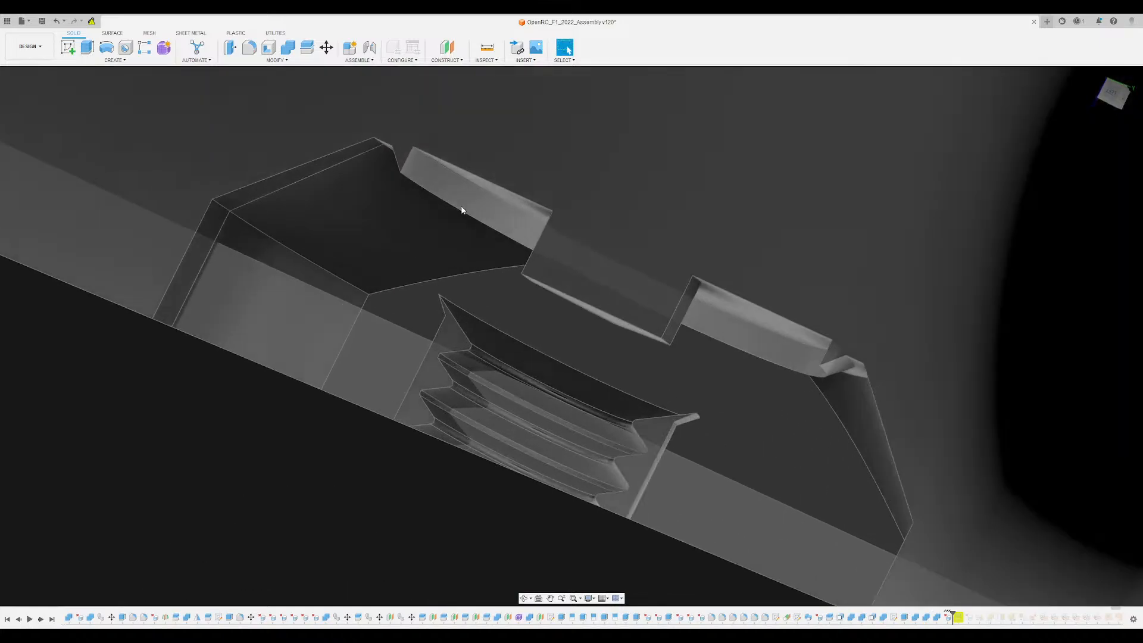
click(459, 203)
key(Delete)
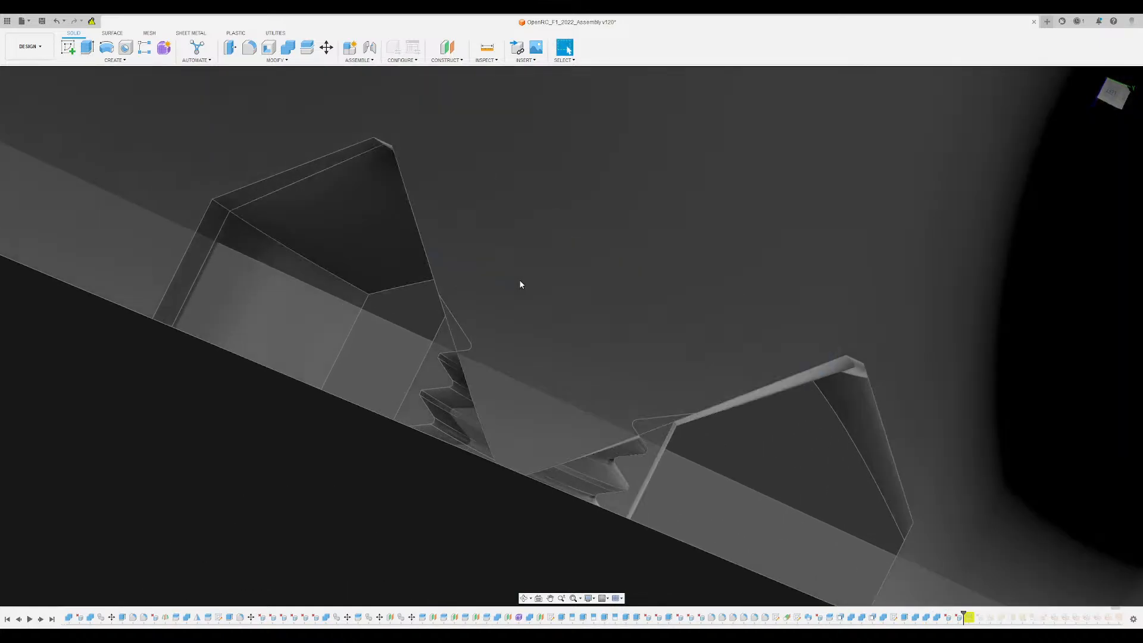
shift+middle_drag(519, 280, 411, 268)
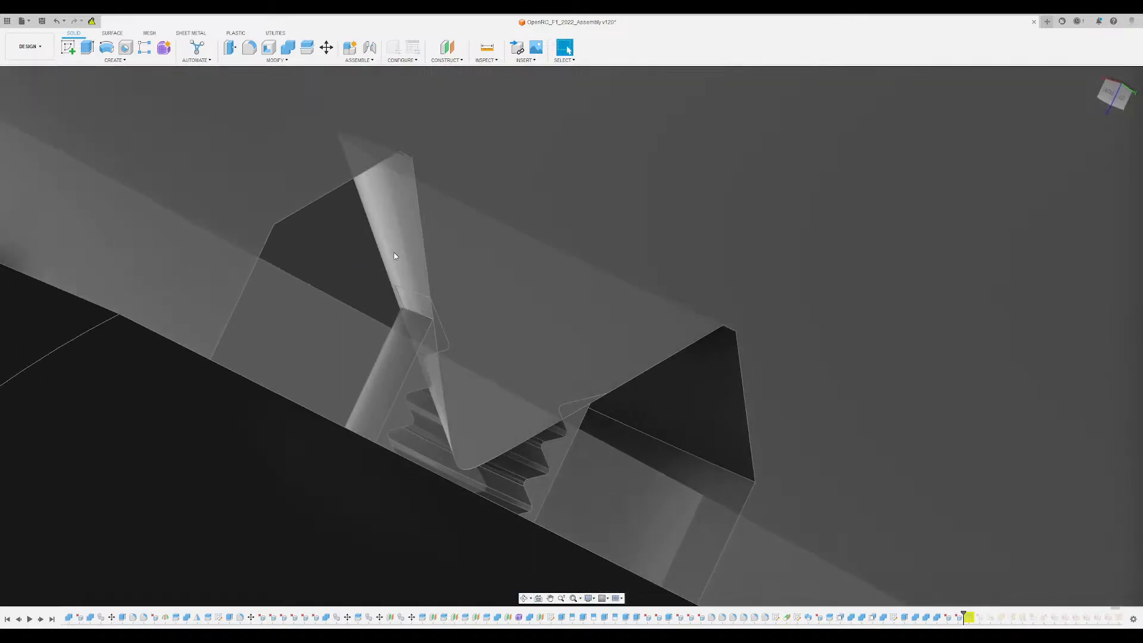
click(397, 256)
key(Delete)
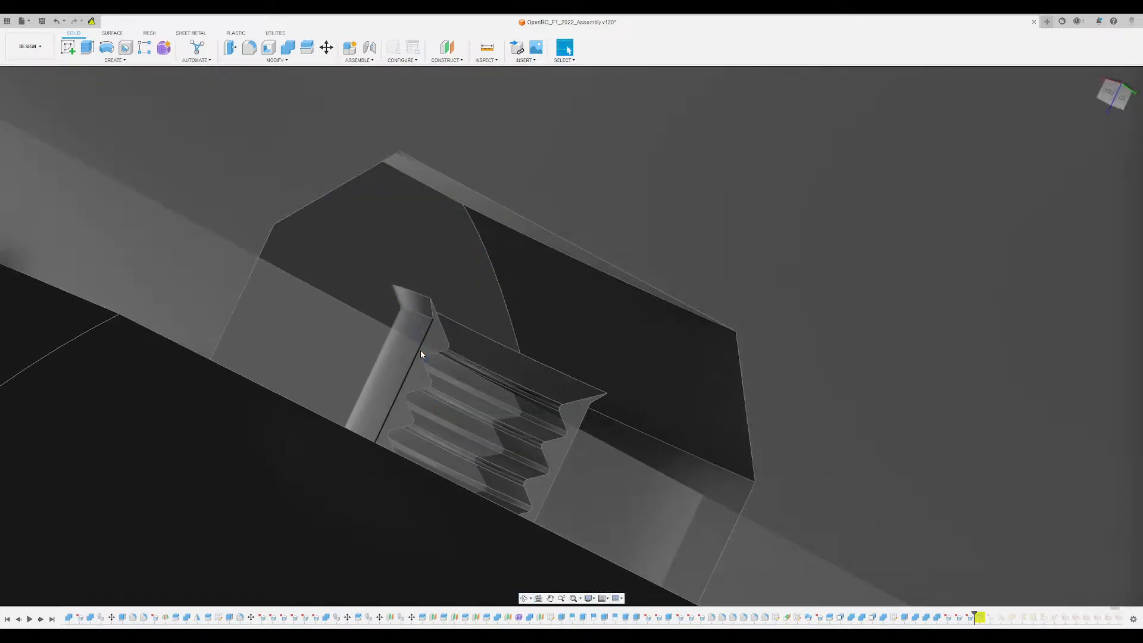
- Delete the leftover threaded sleeve standing in the arm pocket
click(421, 328)
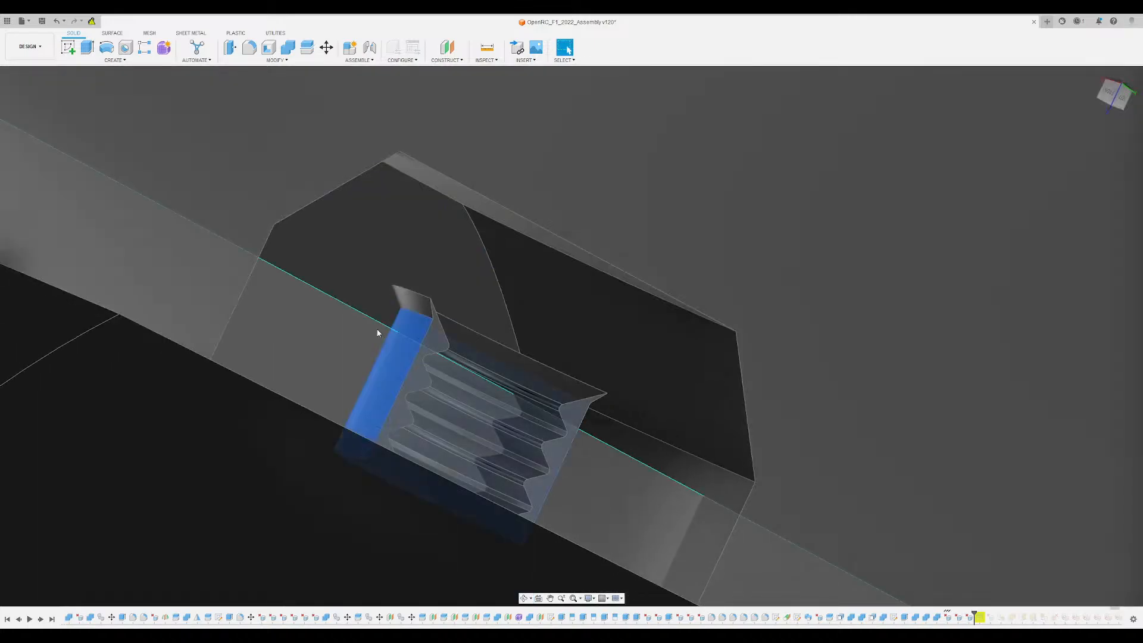
click(64, 365)
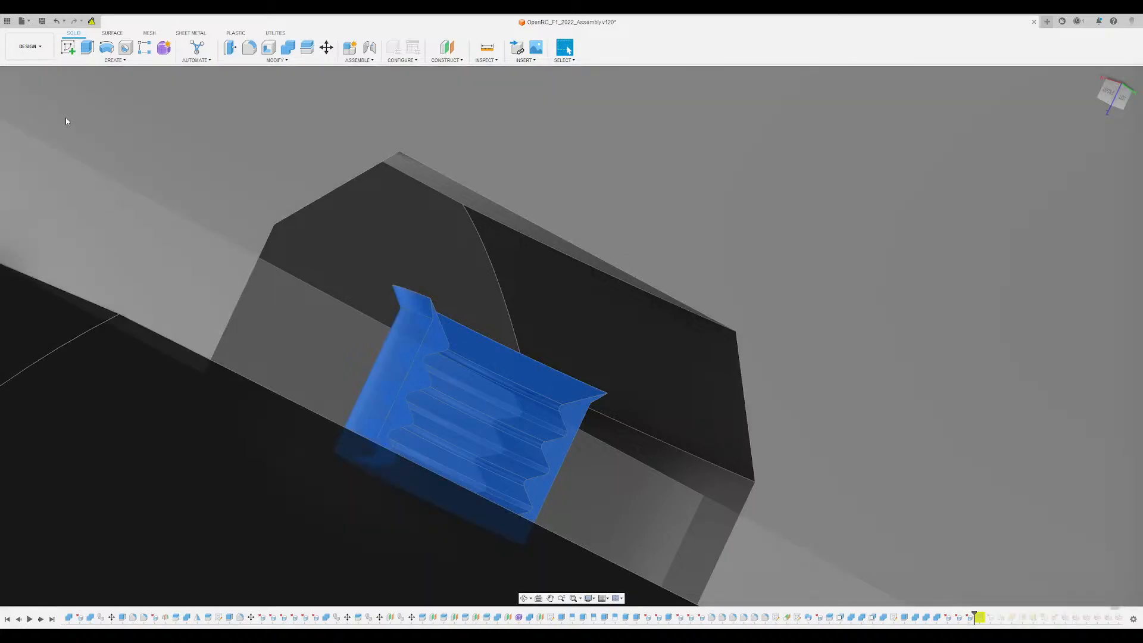
key(Delete)
- Delete the two narrow step faces along the outer edge of the arm pocket's side and sloped walls
scroll(676, 391, down, 6)
shift+middle_drag(676, 391, 595, 354)
scroll(600, 355, up, 7)
click(536, 347)
scroll(569, 367, up, 4)
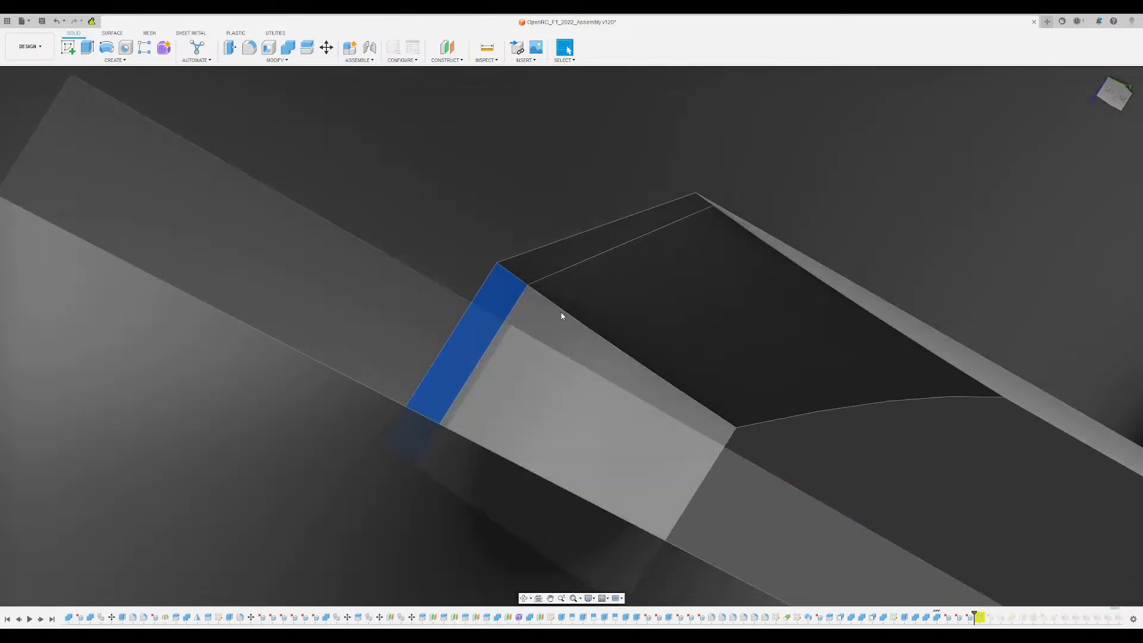
click(573, 261)
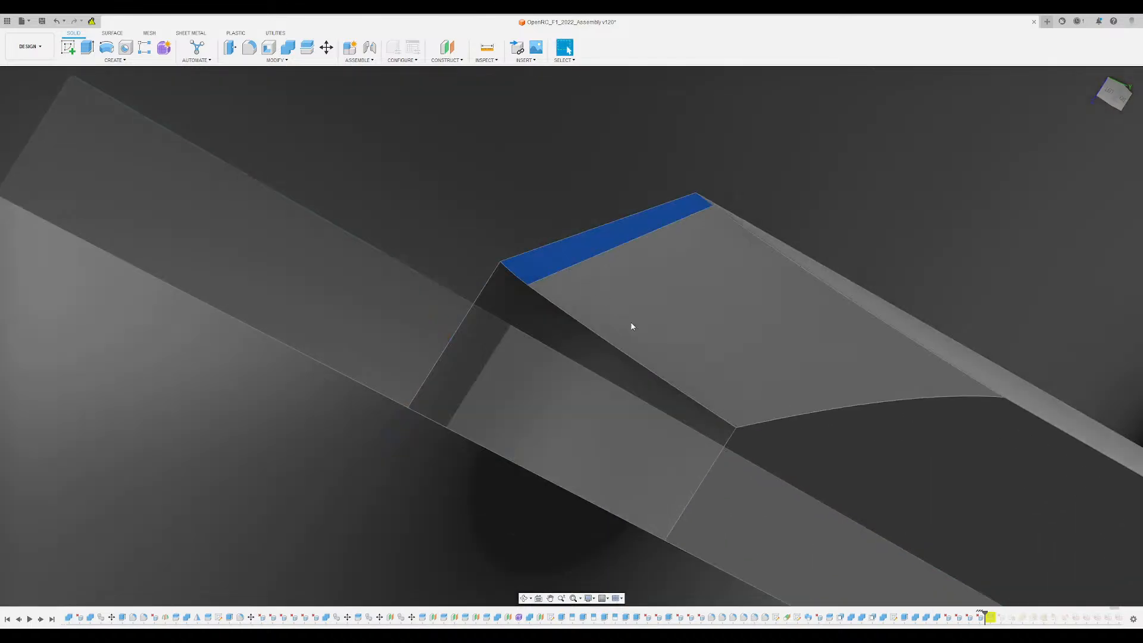
key(Escape)
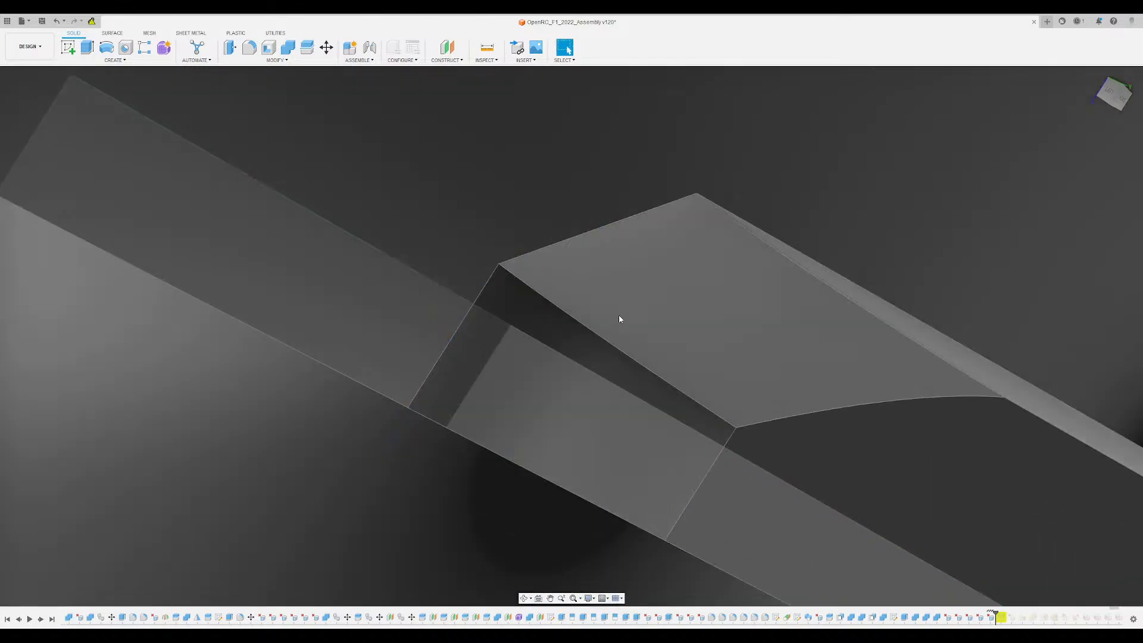
- Try to offset the sloped, side and end walls of the lower arm pocket by about 0.46 using Press Pull
click(619, 317)
shift+middle_drag(578, 343, 763, 378)
scroll(763, 377, down, 1)
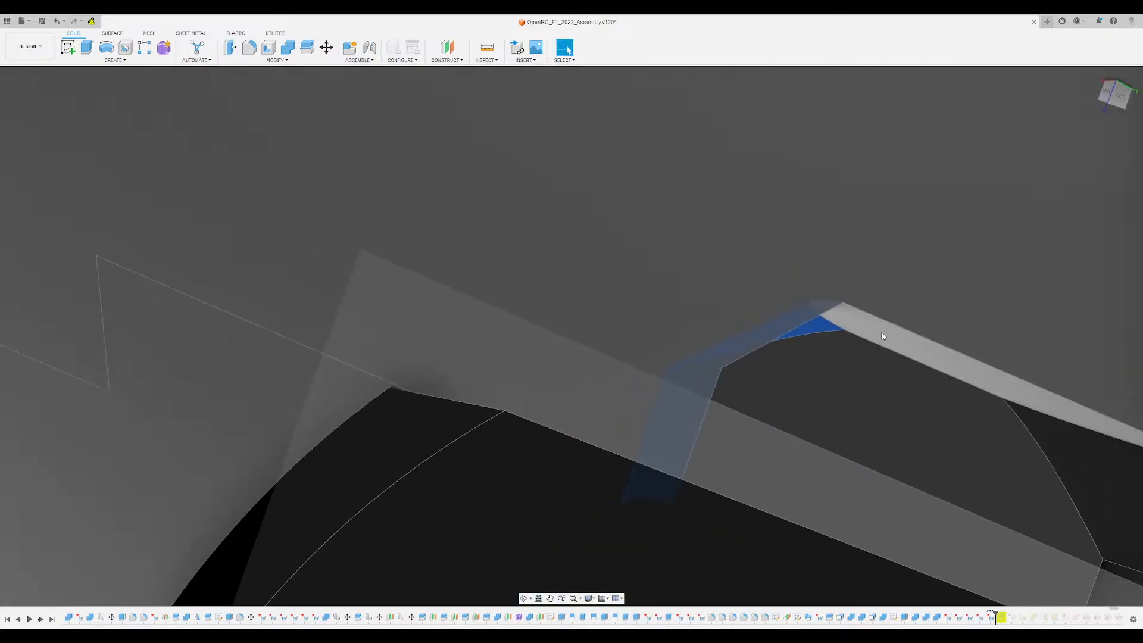
ctrl+click(883, 333)
middle_drag(880, 405, 584, 367)
ctrl+click(917, 446)
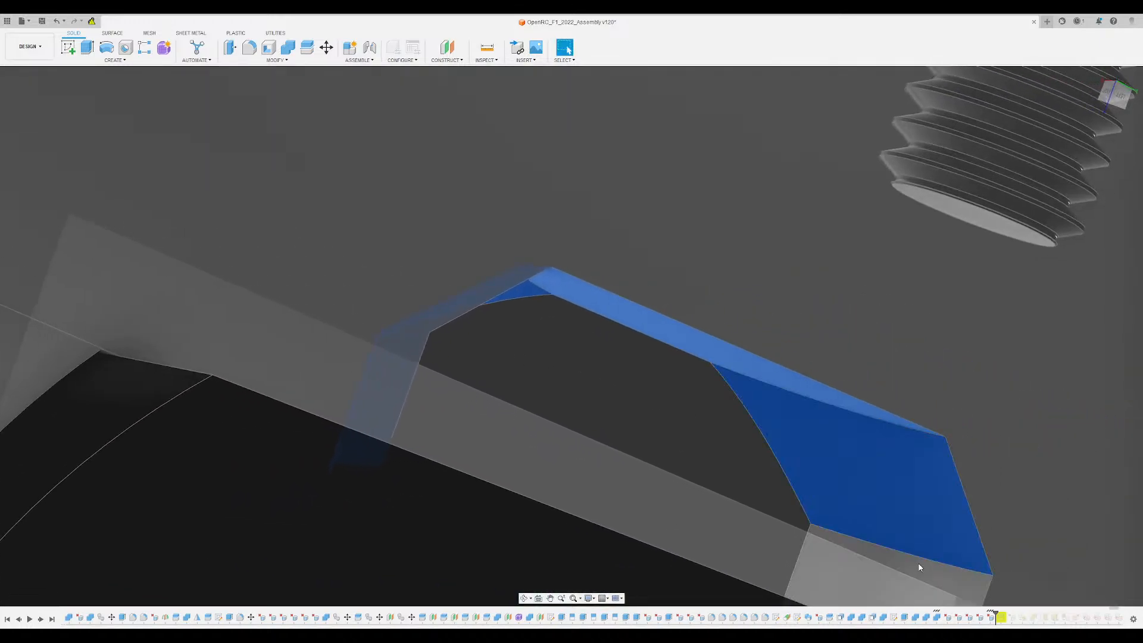
ctrl+click(918, 561)
click(230, 48)
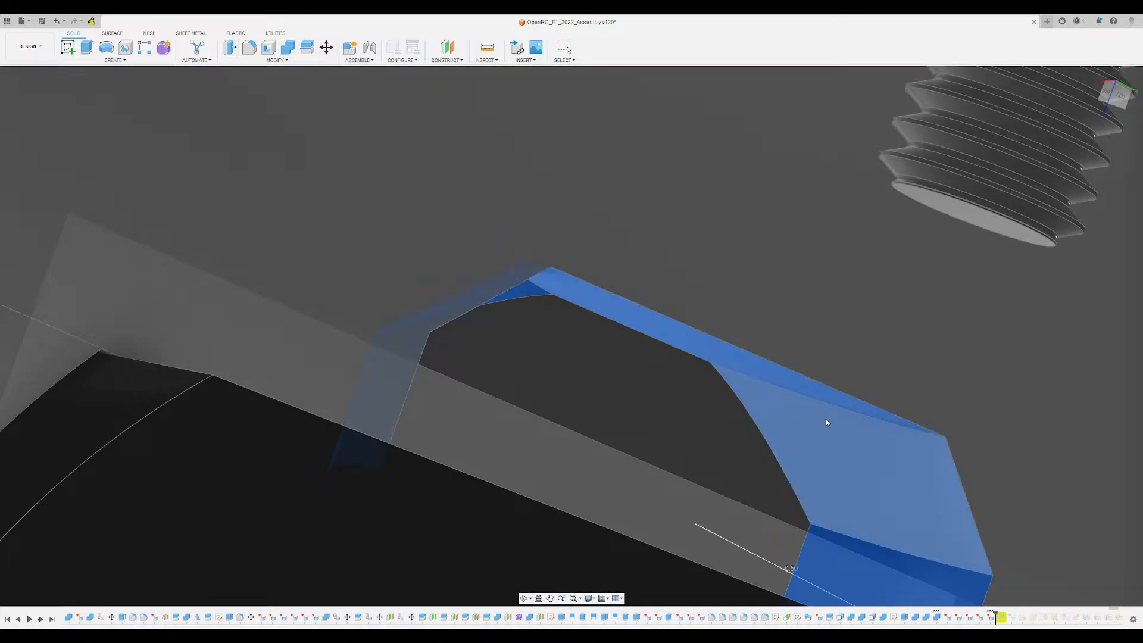
scroll(631, 476, down, 3)
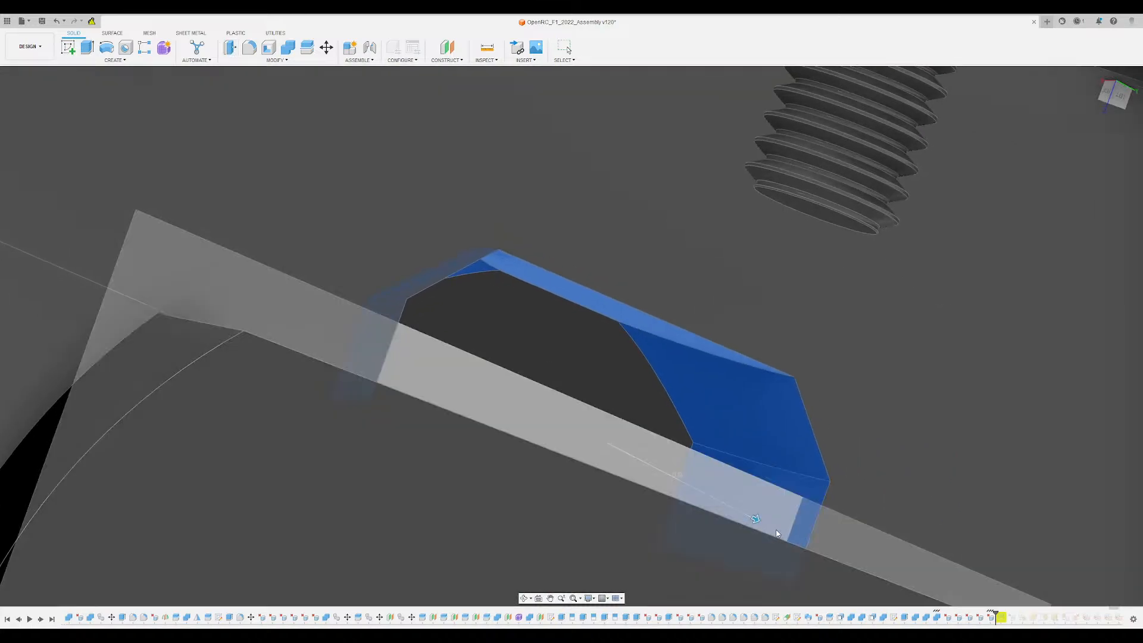
drag(753, 520, 731, 507)
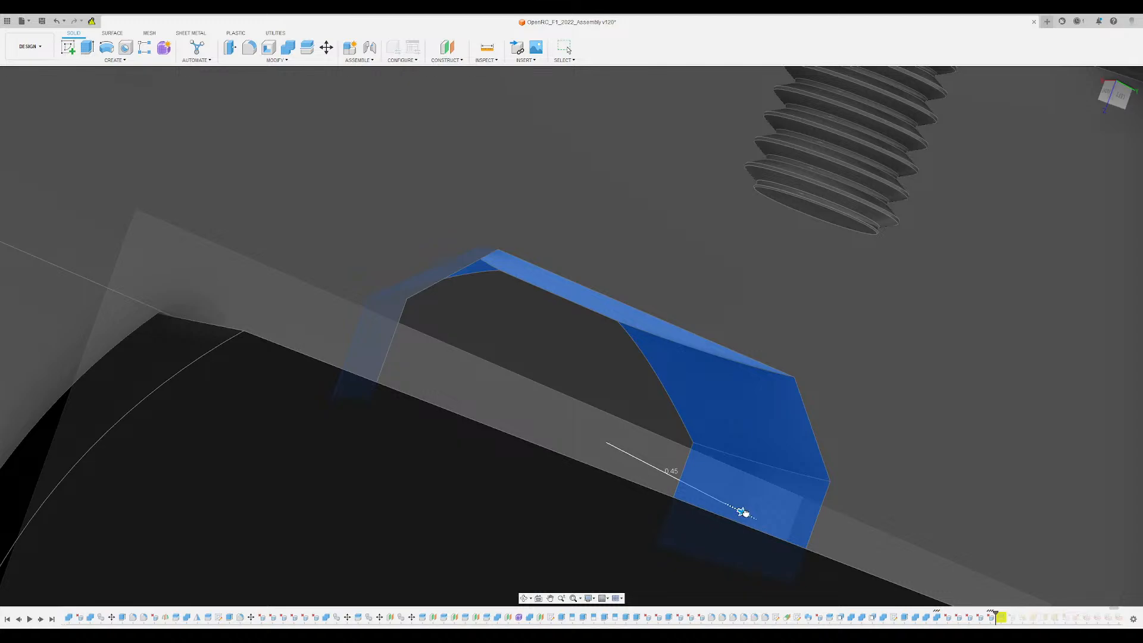
drag(744, 512, 747, 513)
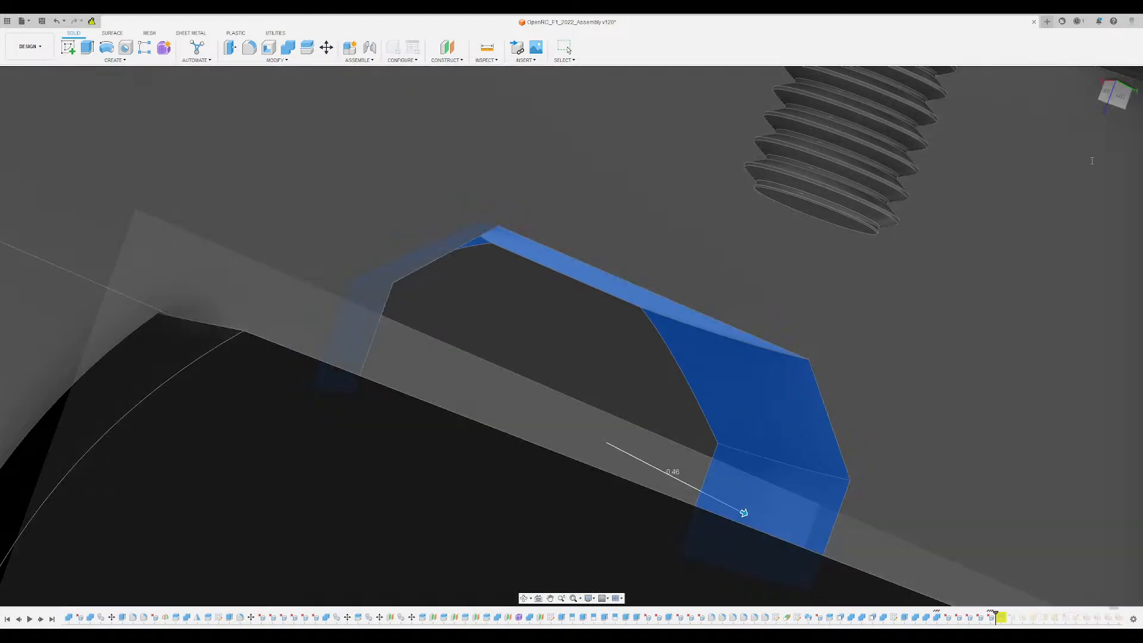
key(Return)
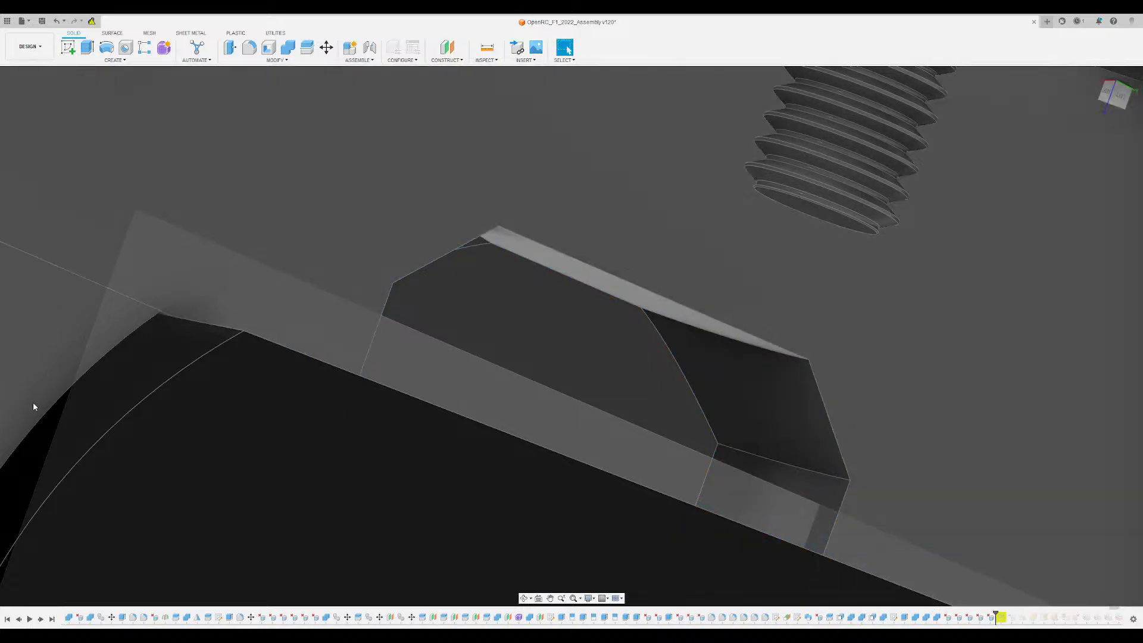
- Check the pocket fit around the suspension arm and undo the wall offset together with the preceding face deletions
shift+middle_drag(33, 407, 434, 173)
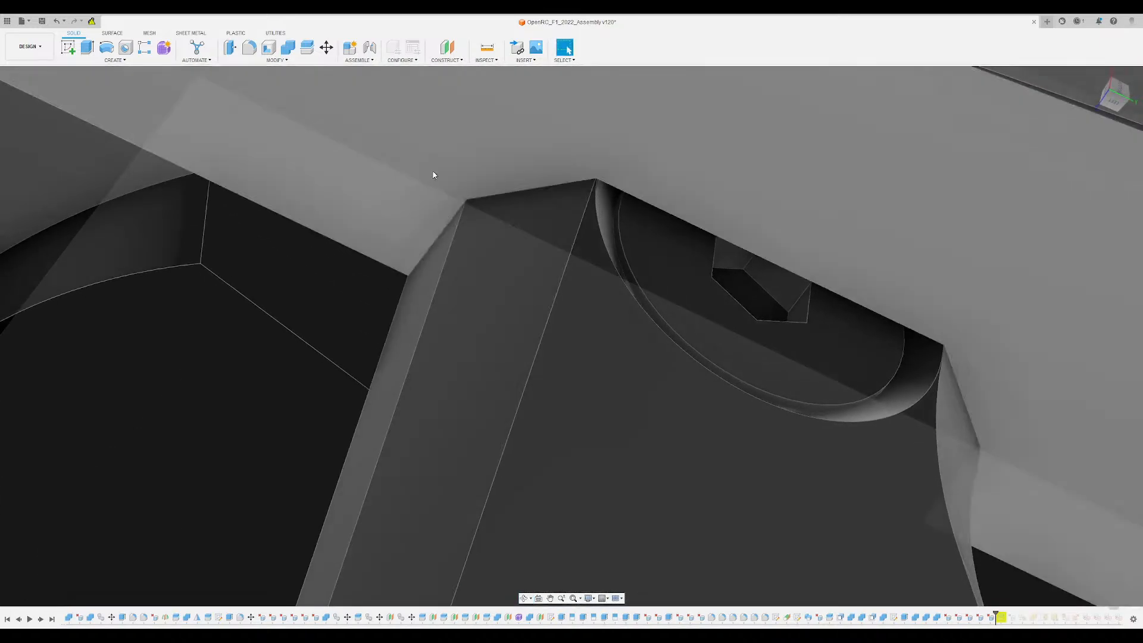
scroll(460, 202, up, 5)
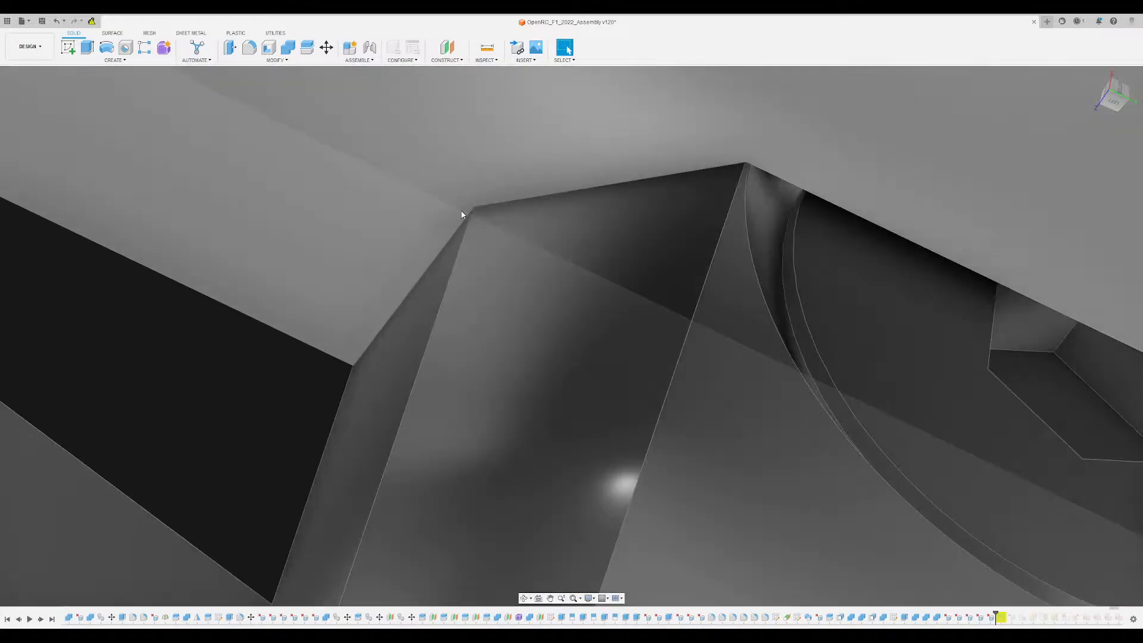
scroll(462, 216, down, 5)
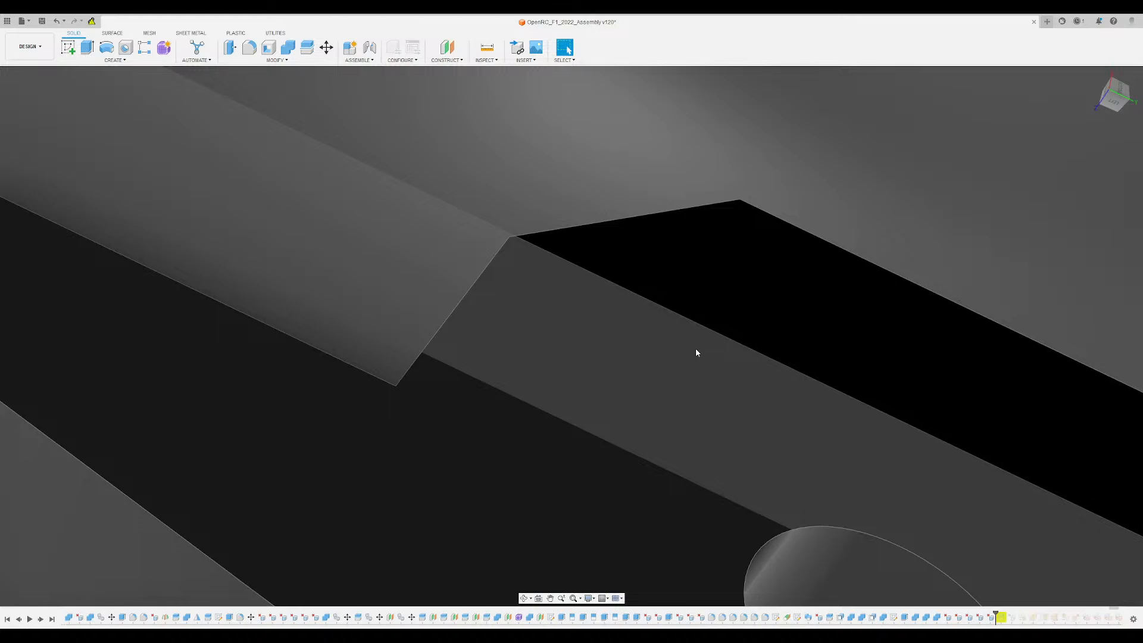
key(ctrl+z)
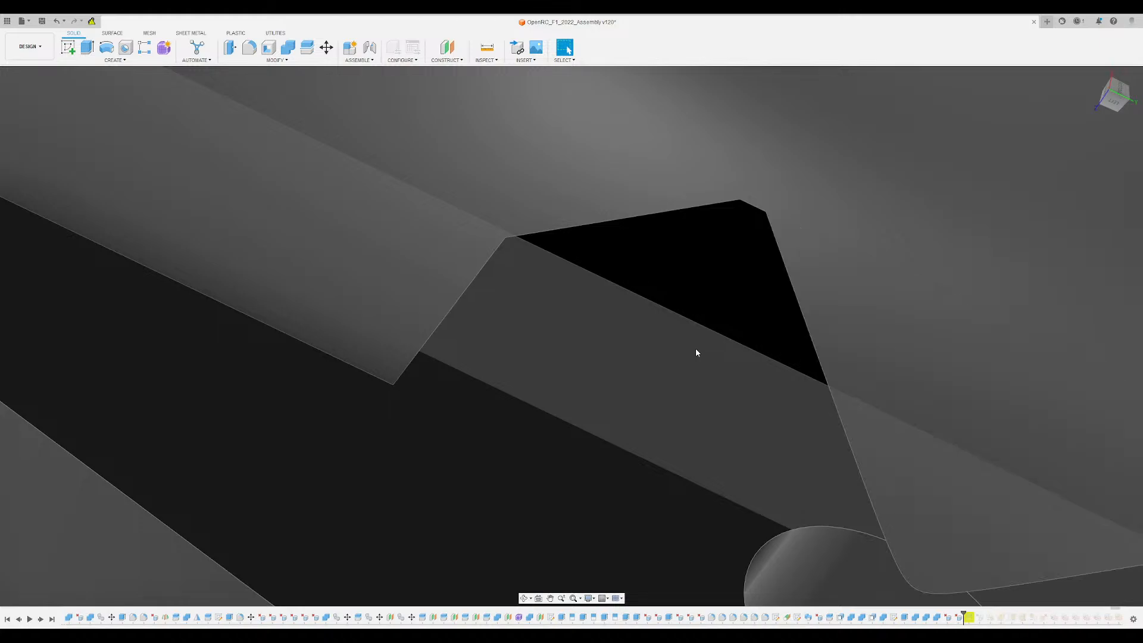
key(ctrl+z)
key(ctrl+z)
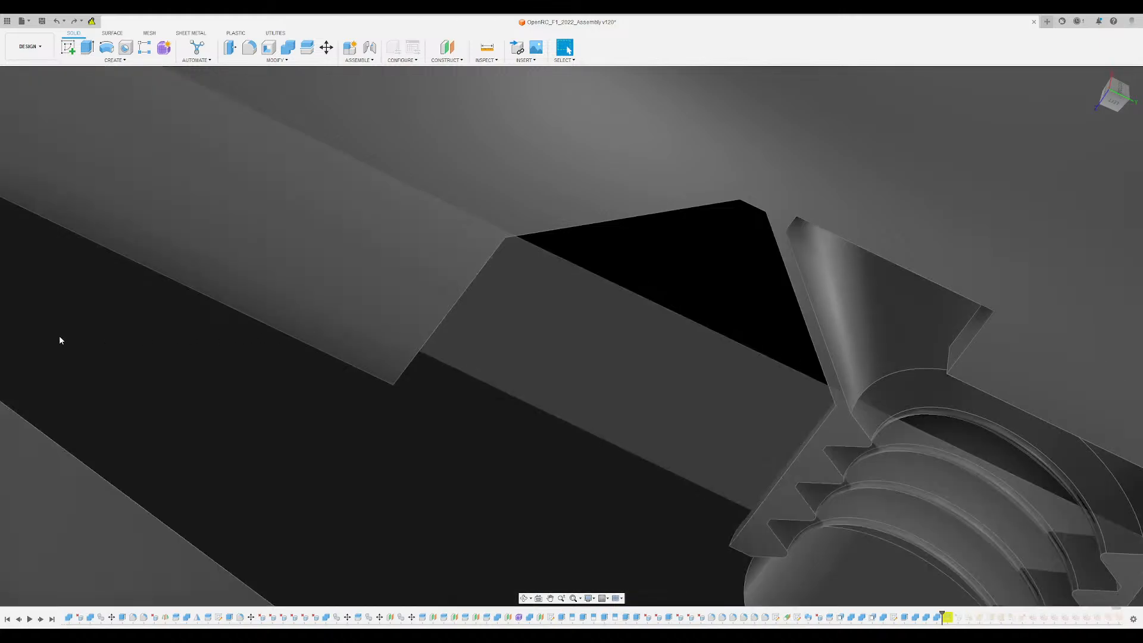
- Show and hide the suspension arm to compare it with the restored pocket and screw imprint
click(30, 410)
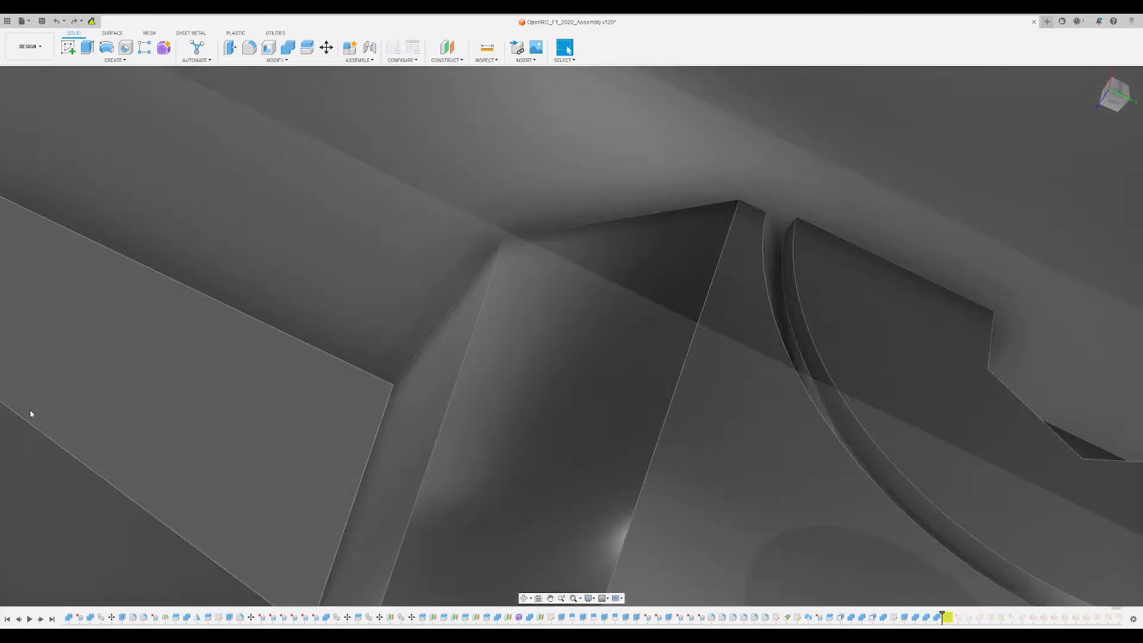
click(30, 411)
click(30, 410)
shift+middle_drag(31, 413, 769, 325)
scroll(677, 221, up, 3)
scroll(735, 259, up, 2)
scroll(736, 263, down, 6)
scroll(824, 359, up, 2)
shift+middle_drag(824, 360, 761, 362)
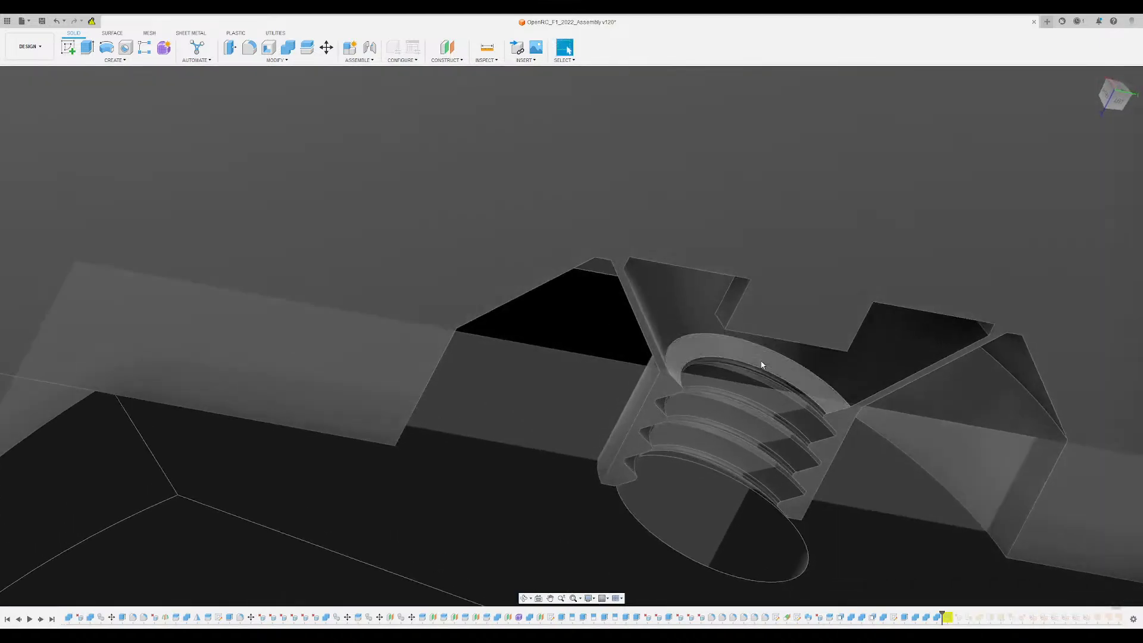
- Delete the screw-head cone face and the rim faces left around it in the lower arm pocket
shift+middle_drag(557, 406, 573, 316)
shift+middle_drag(597, 359, 584, 109)
scroll(594, 334, up, 1)
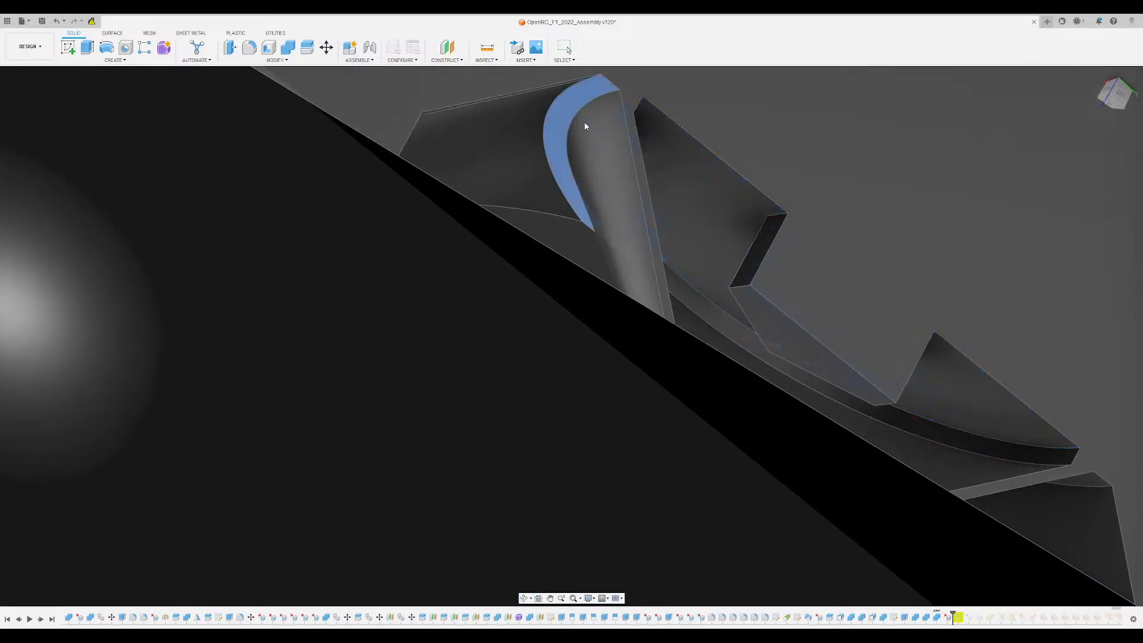
click(600, 120)
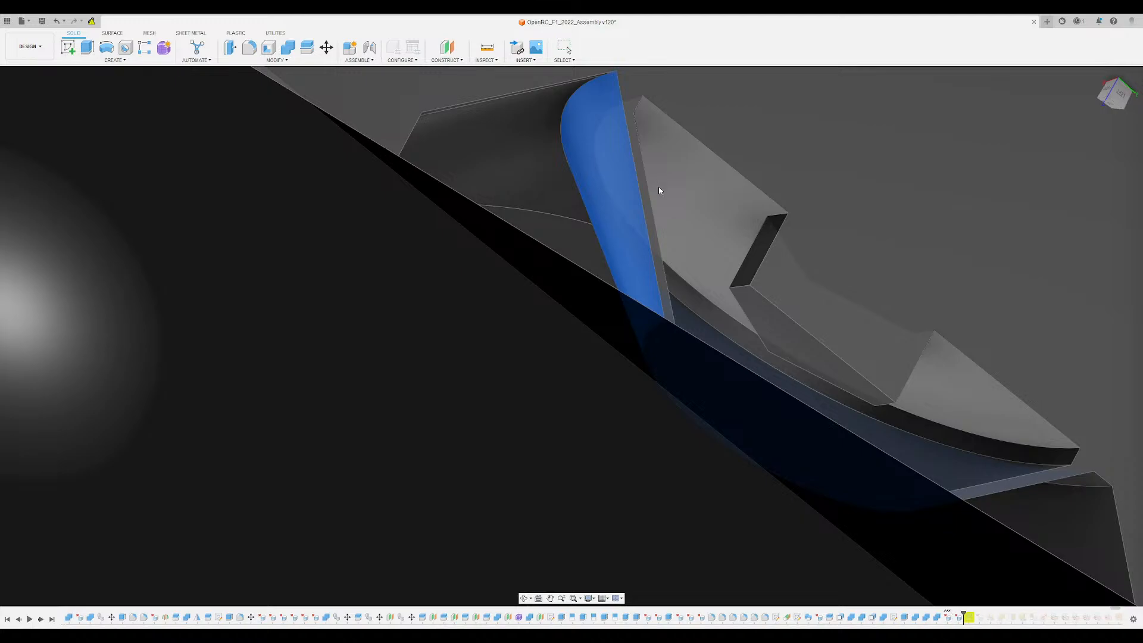
key(Escape)
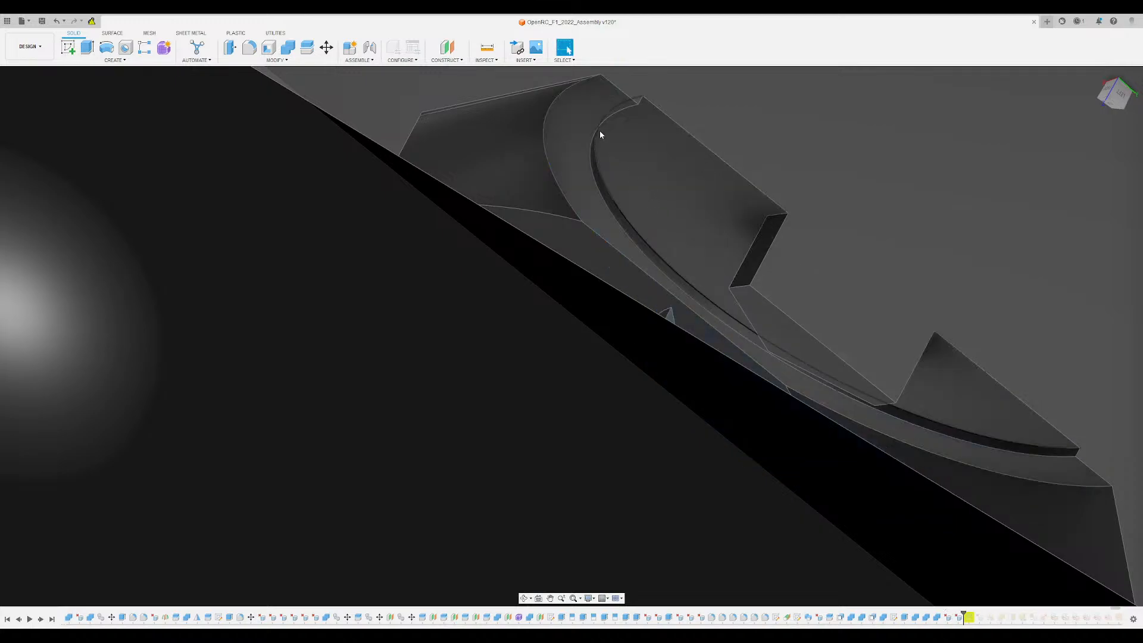
click(608, 188)
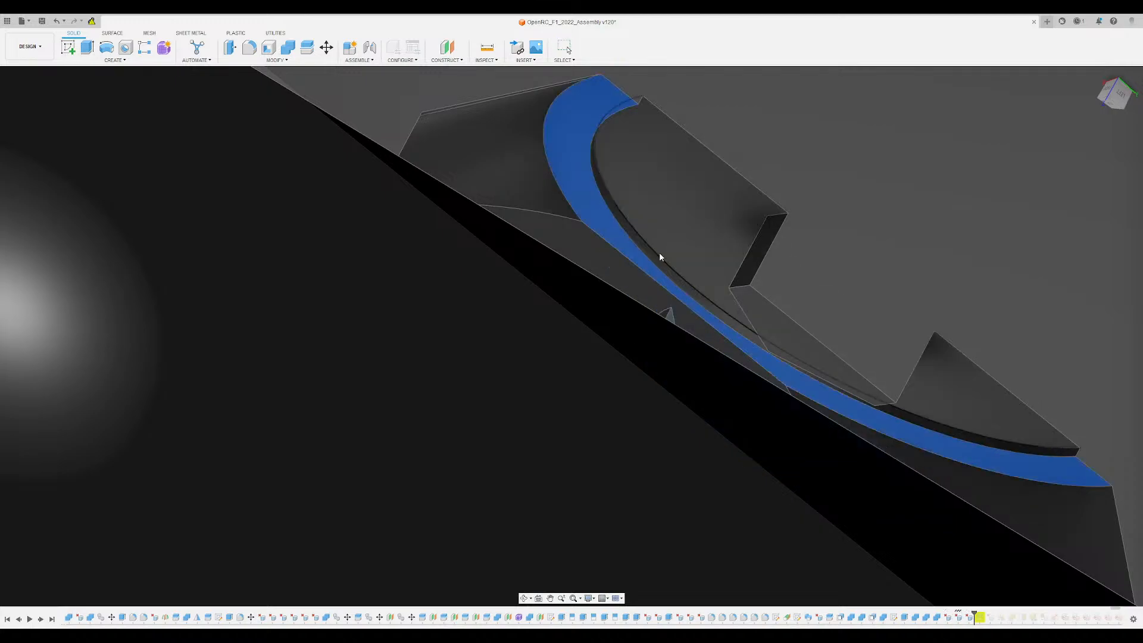
key(Delete)
- Delete the remaining outer cone face on the sloped wall of the lower arm pocket
scroll(667, 215, down, 3)
shift+middle_drag(677, 200, 771, 243)
click(892, 422)
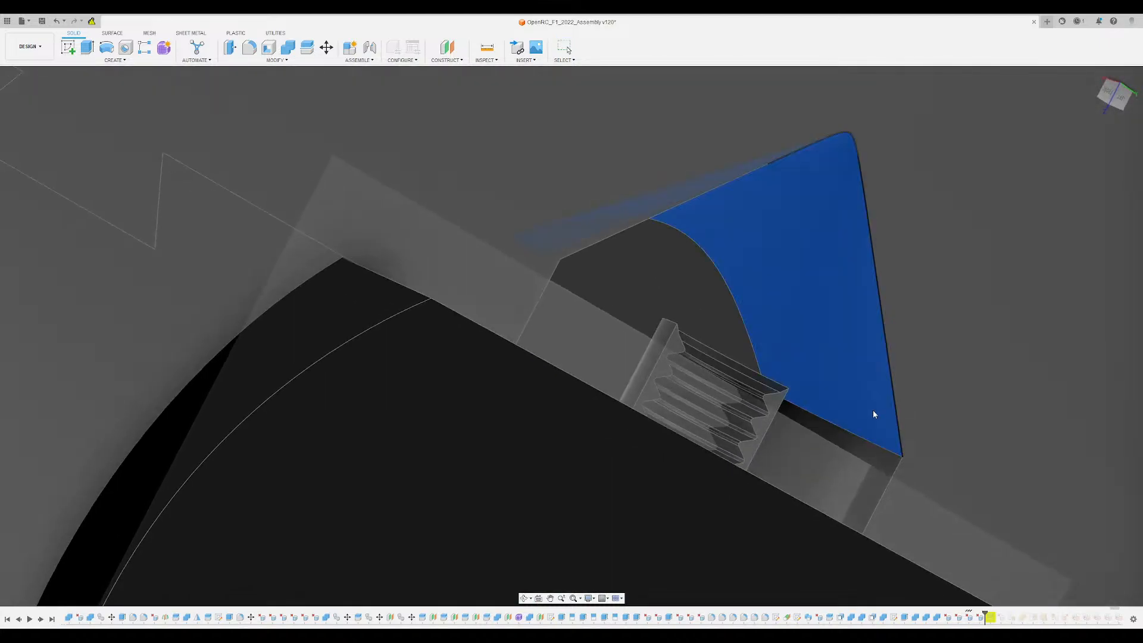
key(Delete)
- Examine the wheel disc and hub block from the front, from below and from the inner side
scroll(737, 287, down, 8)
shift+middle_drag(737, 292, 714, 381)
scroll(707, 357, down, 2)
shift+middle_drag(987, 377, 1060, 155)
click(1118, 101)
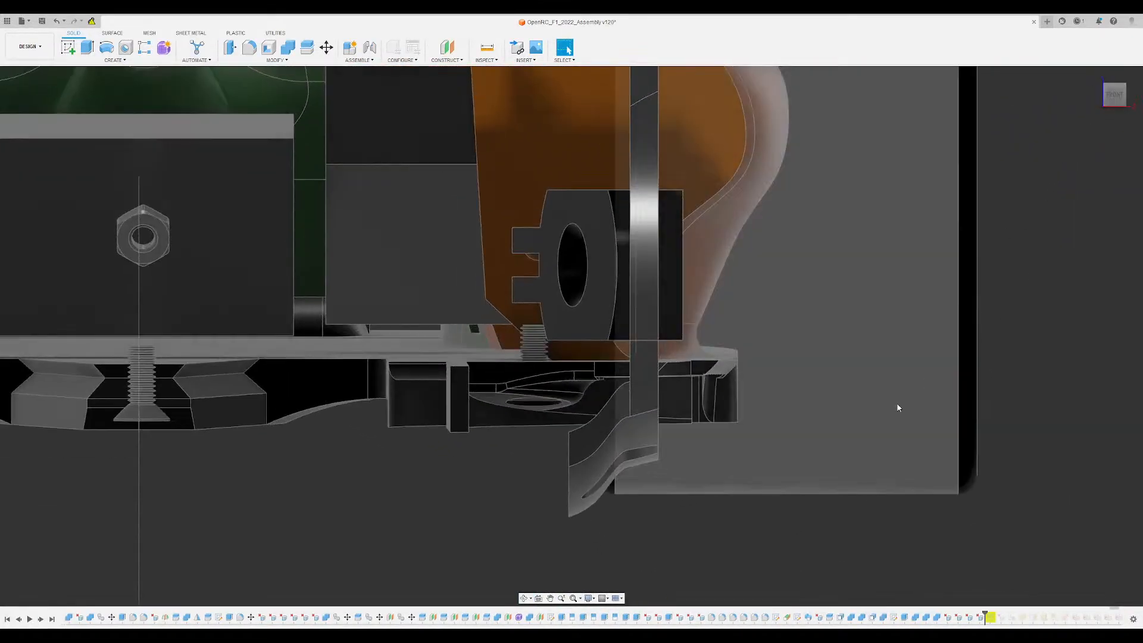
middle_drag(899, 403, 887, 304)
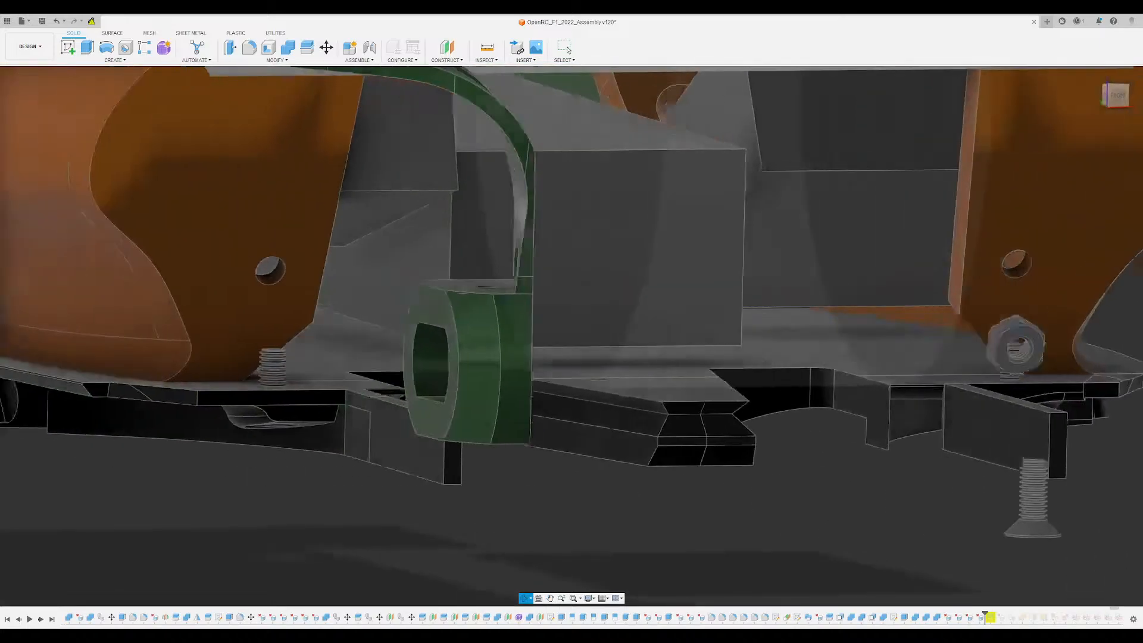
shift+middle_drag(863, 351, 726, 351)
middle_drag(796, 385, 615, 385)
shift+middle_drag(381, 309, 595, 310)
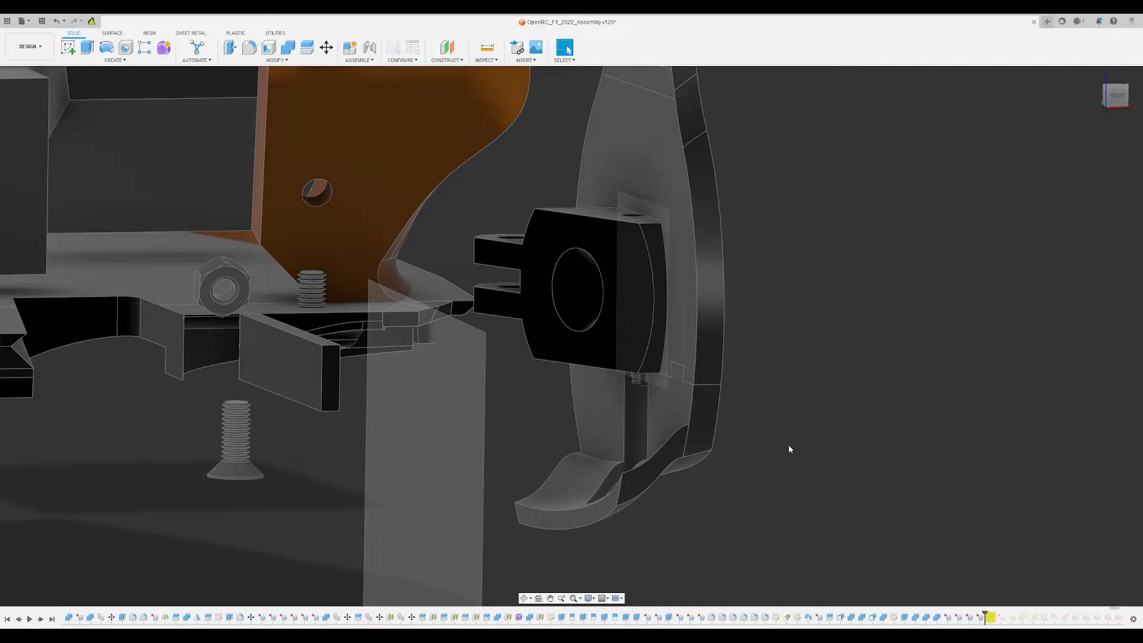
shift+middle_drag(801, 437, 738, 131)
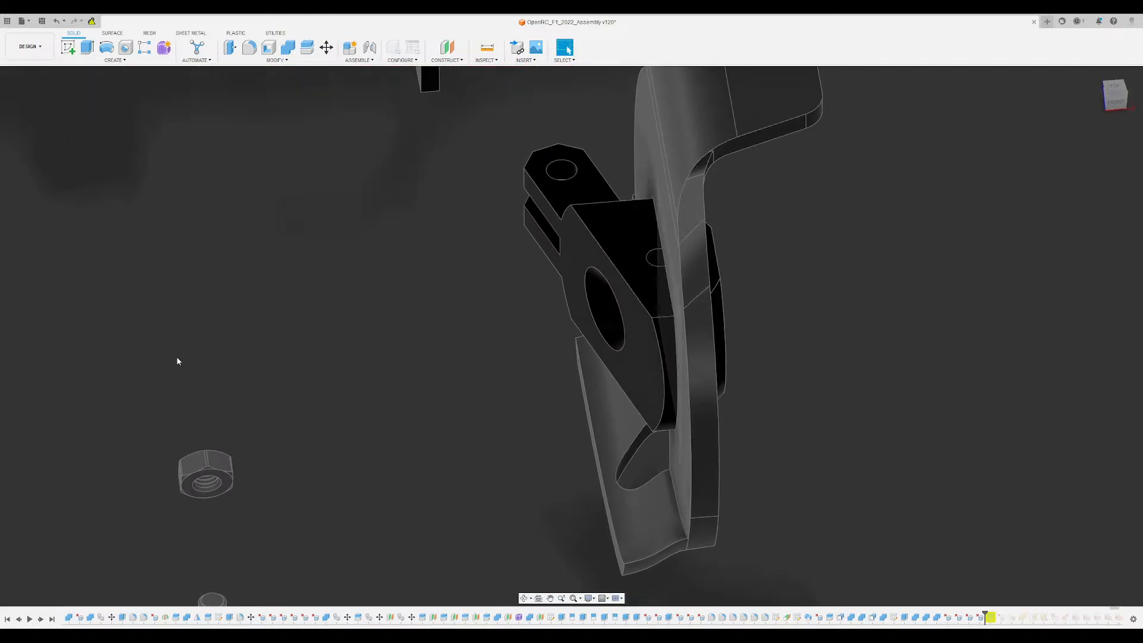
shift+middle_drag(286, 311, 319, 378)
middle_drag(319, 378, 324, 347)
scroll(324, 347, up, 4)
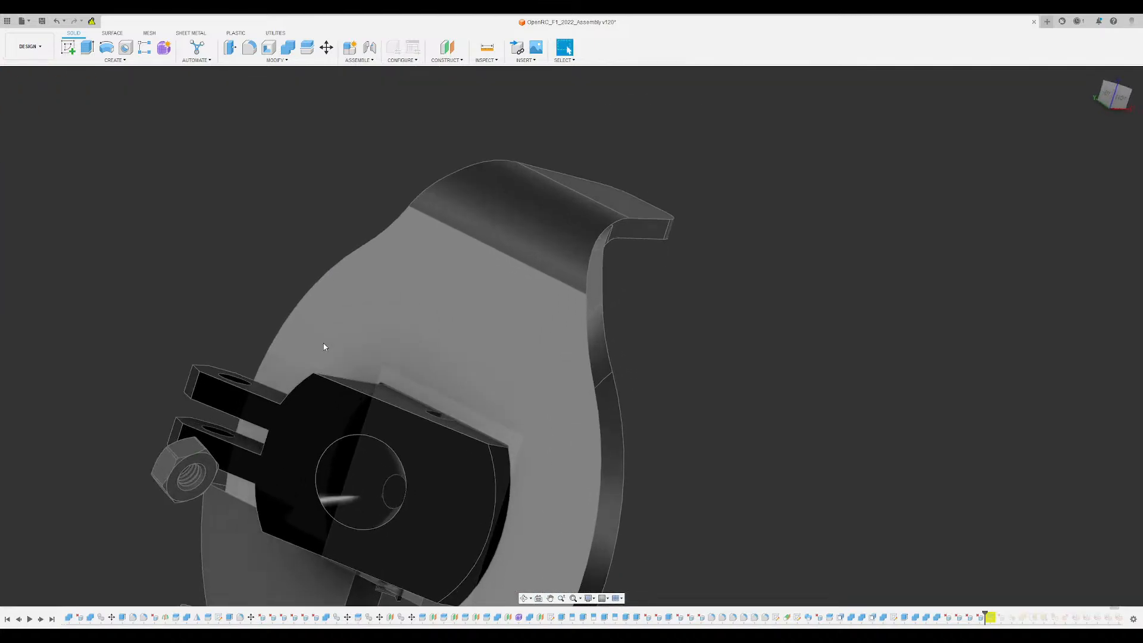
- Show the suspension arms again and examine where the upper arm and its screw run into the wheel disc
key(ctrl+z)
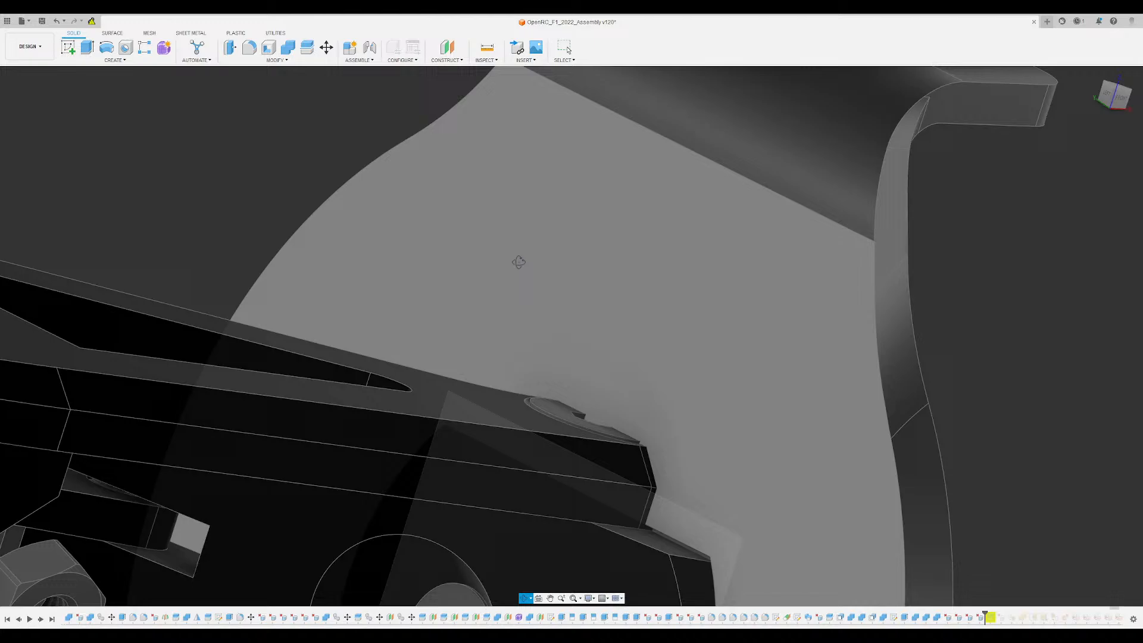
shift+middle_drag(518, 262, 268, 81)
scroll(498, 336, down, 4)
shift+middle_drag(497, 336, 518, 350)
scroll(479, 316, up, 5)
shift+middle_drag(480, 317, 488, 388)
scroll(488, 388, down, 8)
shift+middle_drag(633, 198, 590, 288)
middle_drag(476, 464, 517, 437)
scroll(499, 395, up, 5)
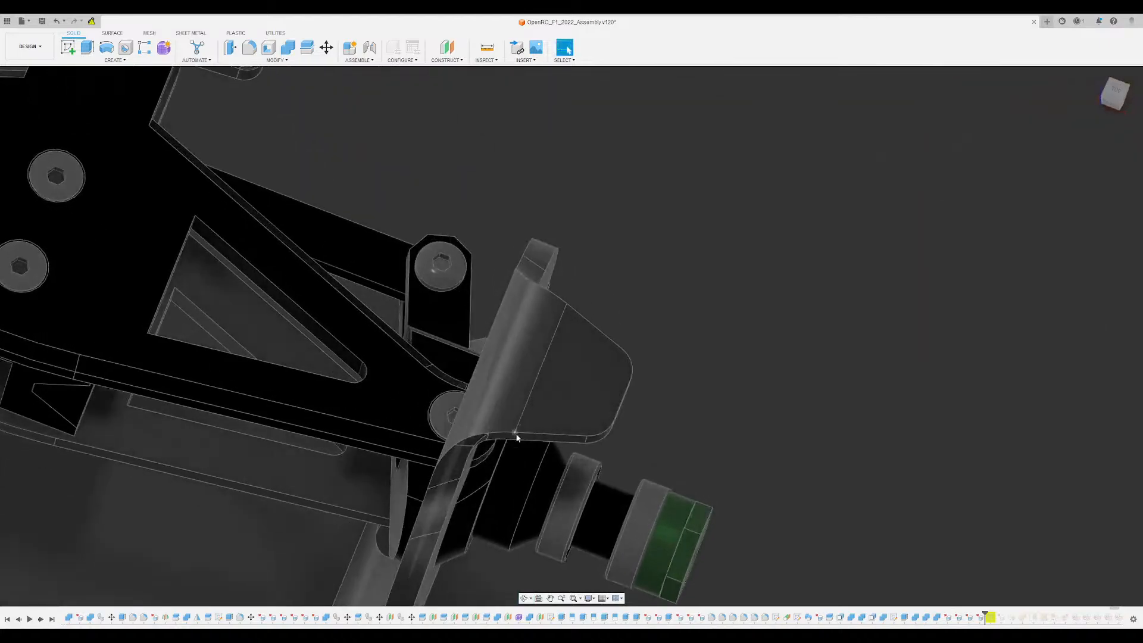
shift+middle_drag(453, 400, 468, 373)
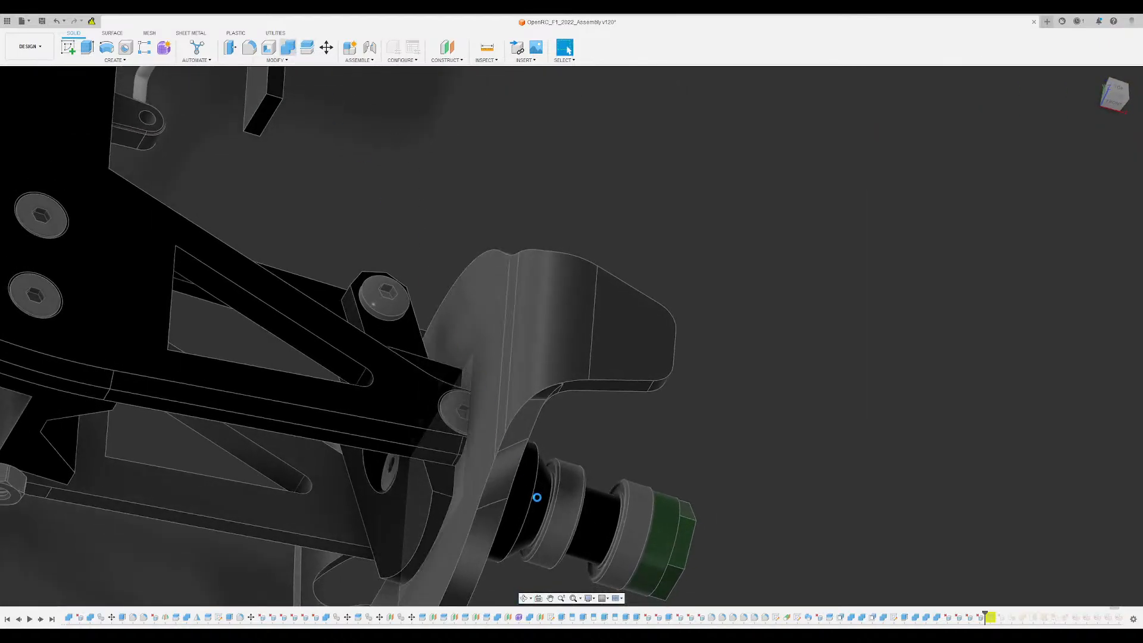
- Cut the upper suspension arm and its screw out of the wheel disc with Combine, keeping the tool bodies
click(503, 370)
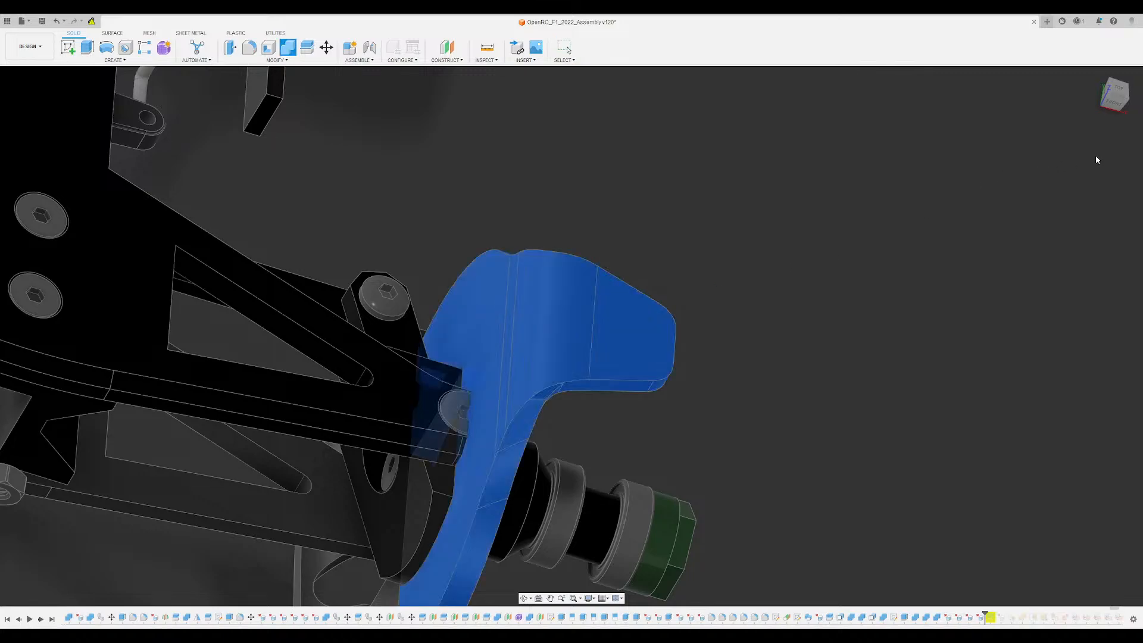
click(454, 390)
click(459, 404)
shift+middle_drag(663, 394, 646, 342)
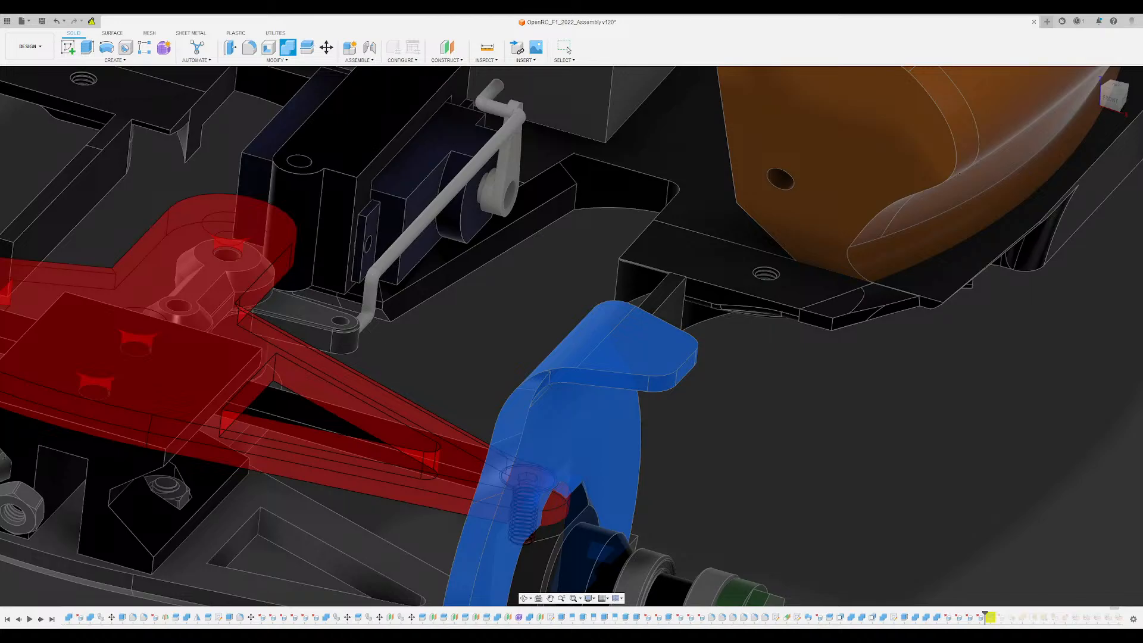
key(Return)
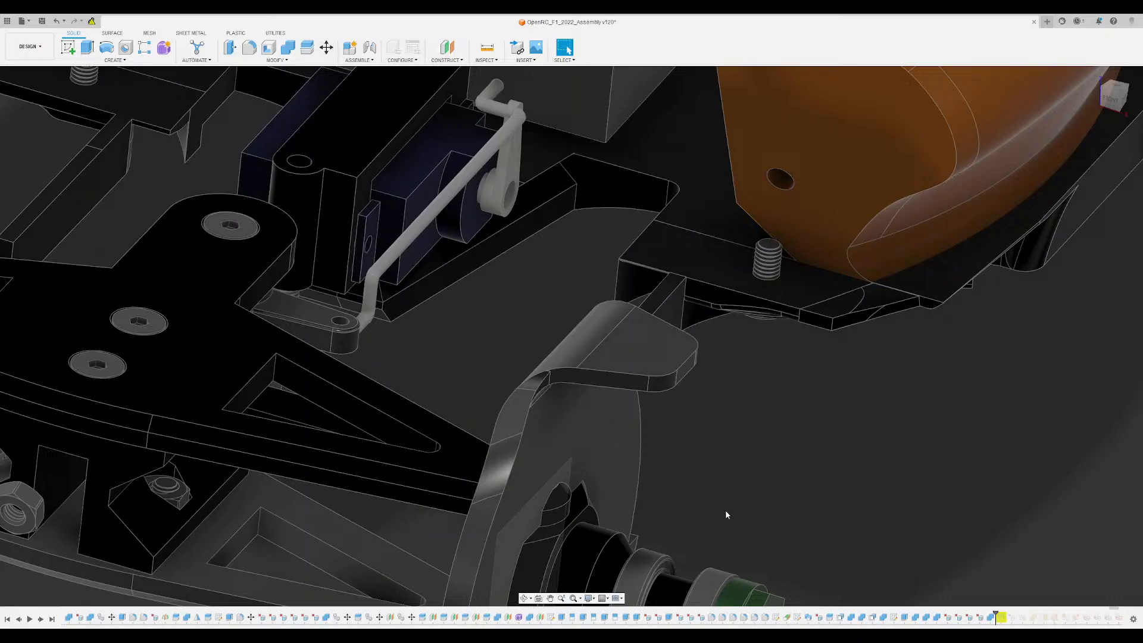
- Hide the suspension arm and delete the screw-head rim and inner cone faces left in the upper arm pocket
scroll(725, 514, up, 10)
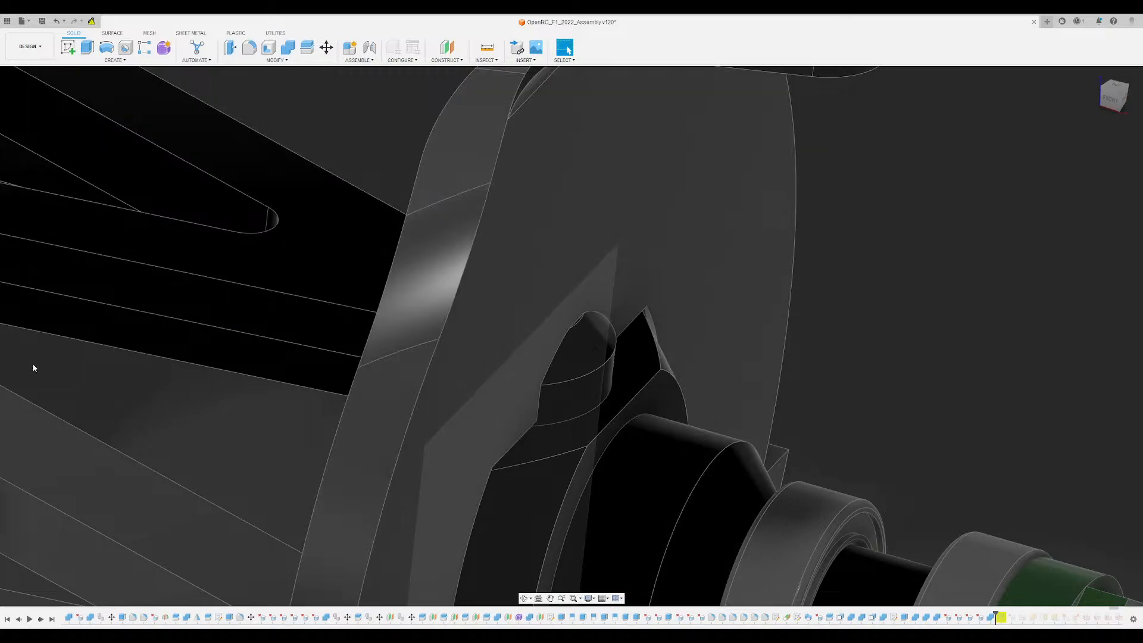
click(31, 423)
shift+middle_drag(363, 419, 535, 345)
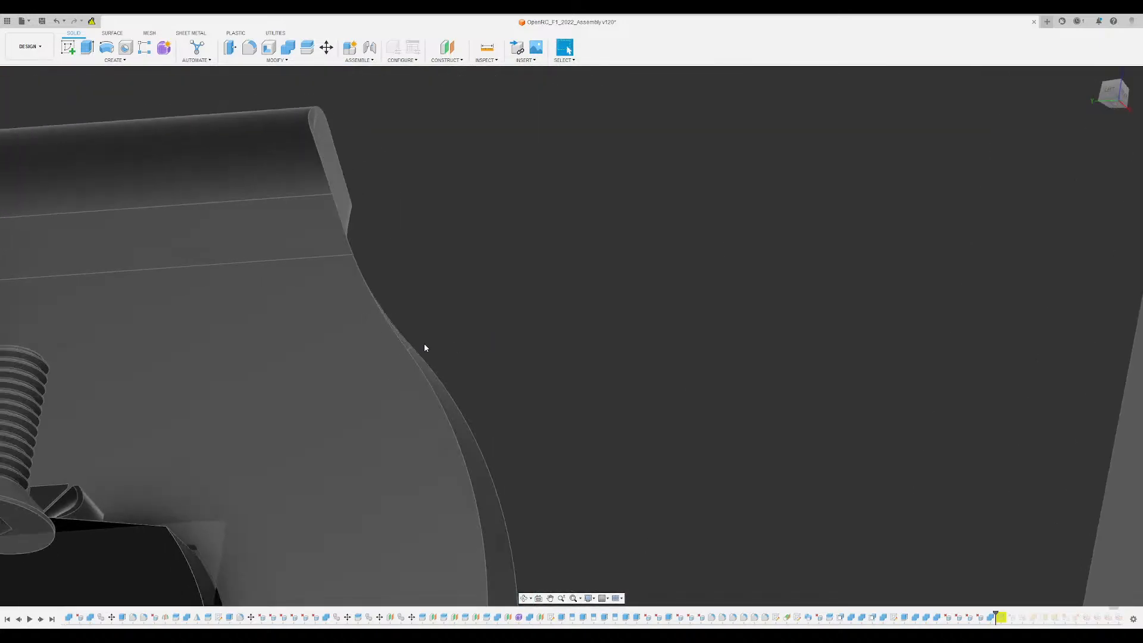
middle_drag(250, 351, 467, 363)
scroll(401, 420, up, 8)
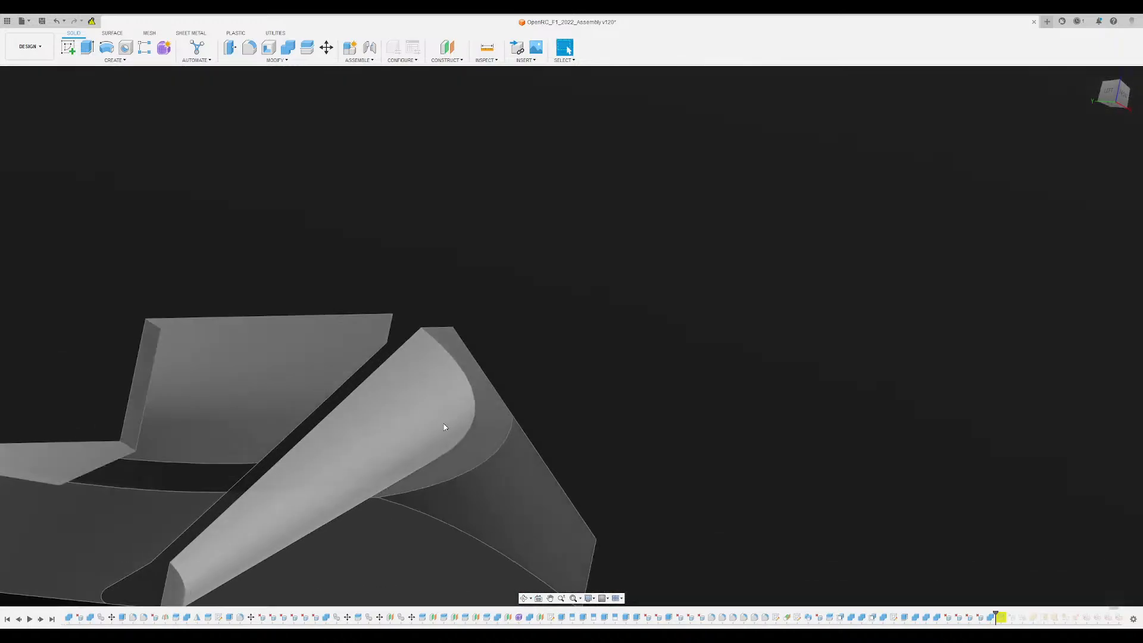
click(483, 436)
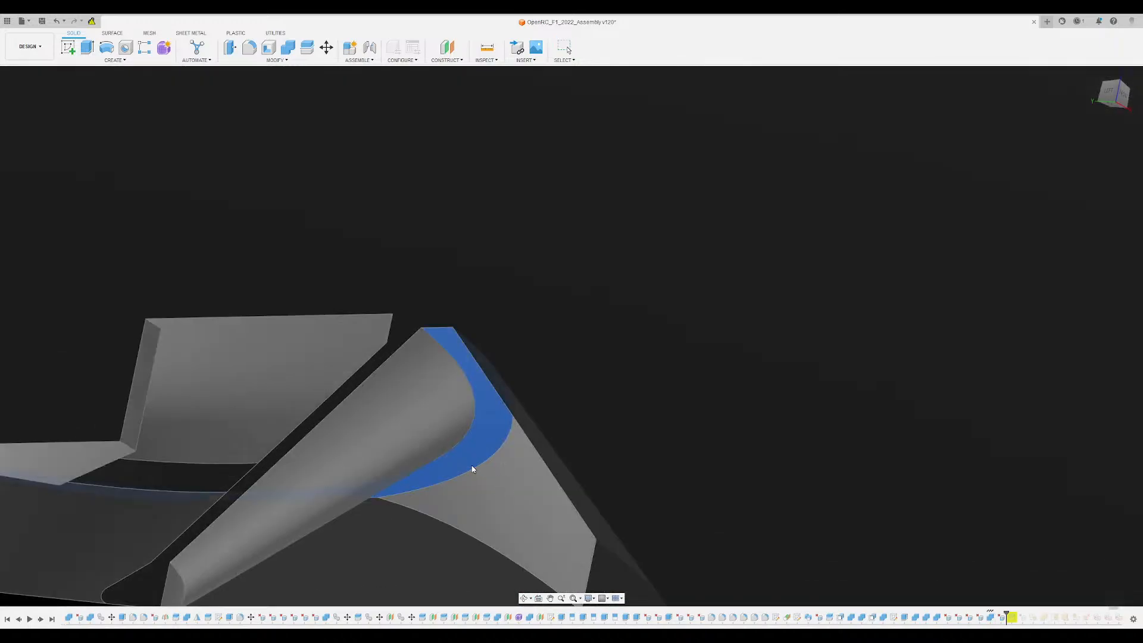
click(431, 452)
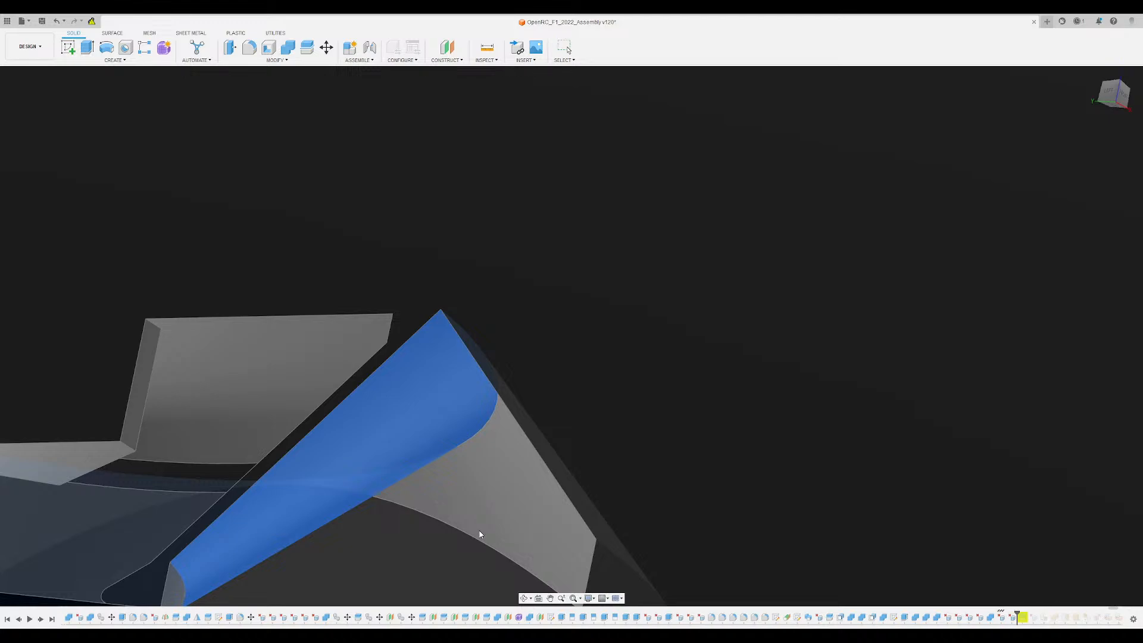
key(Delete)
scroll(405, 466, down, 6)
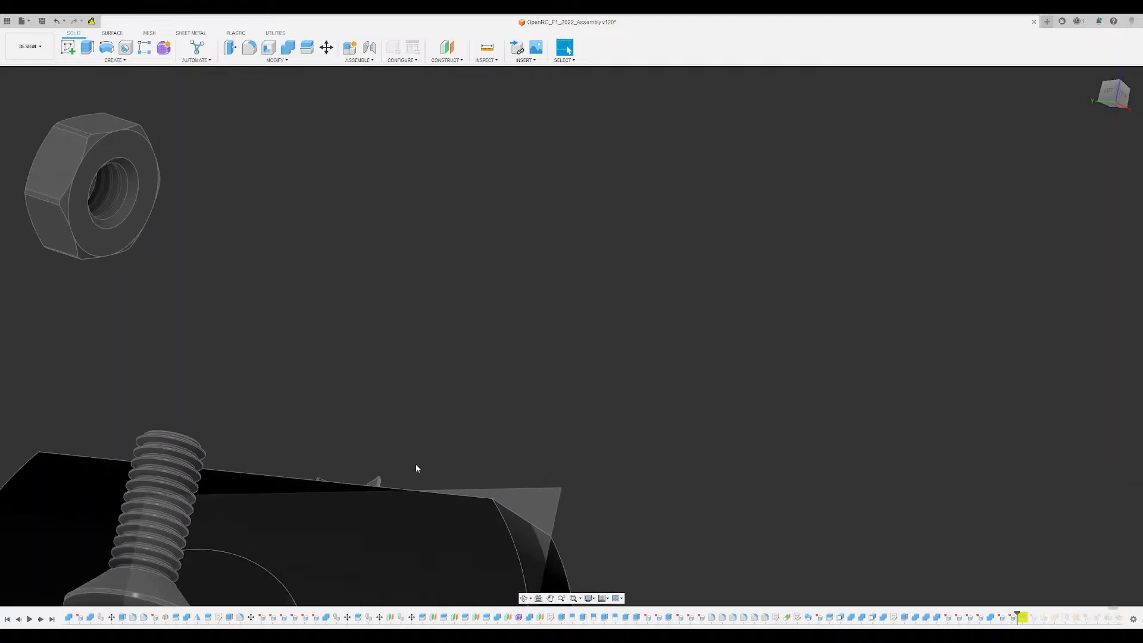
- Undo the last face deletion and delete the flat ring face below the screw-head recess in the upper arm pocket
shift+middle_drag(415, 463, 463, 452)
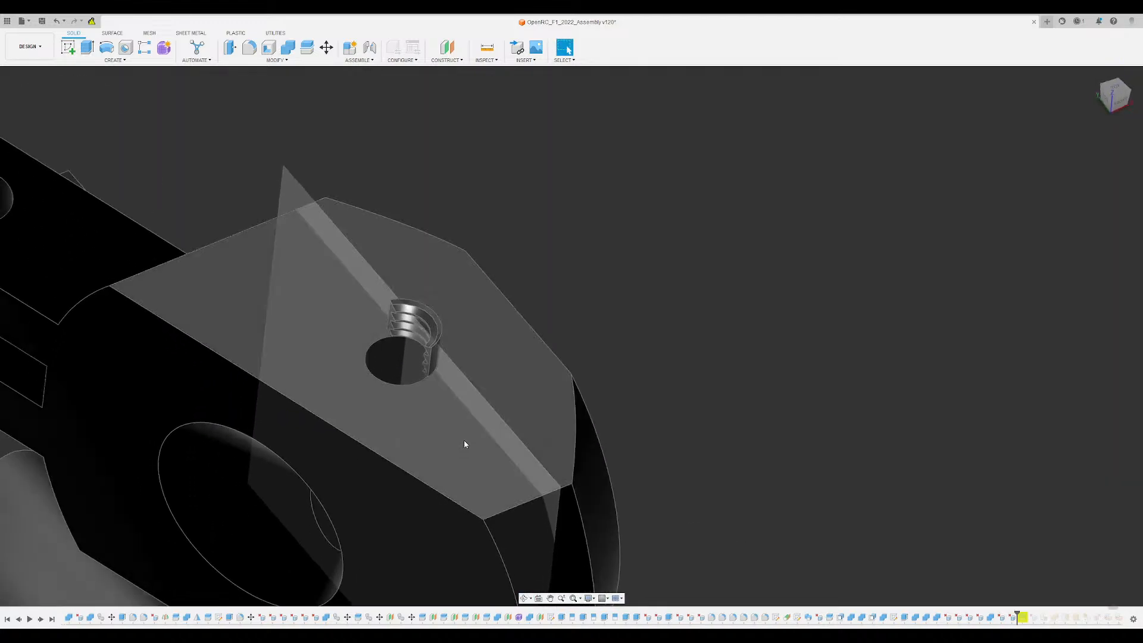
key(ctrl+z)
shift+middle_drag(425, 347, 444, 311)
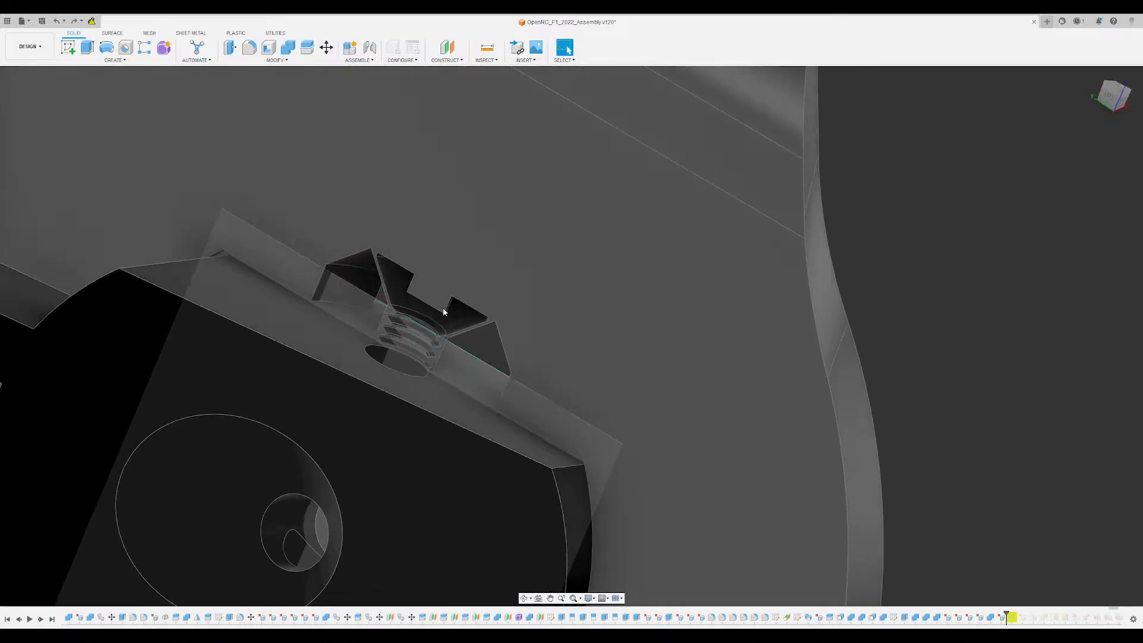
scroll(396, 326, up, 6)
click(397, 323)
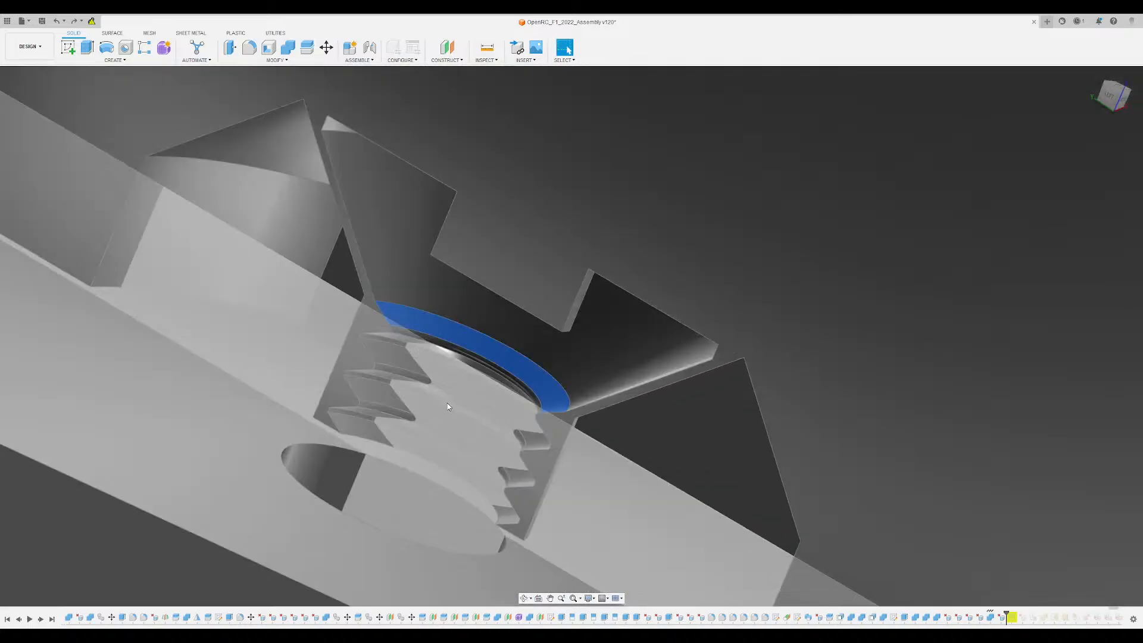
key(Escape)
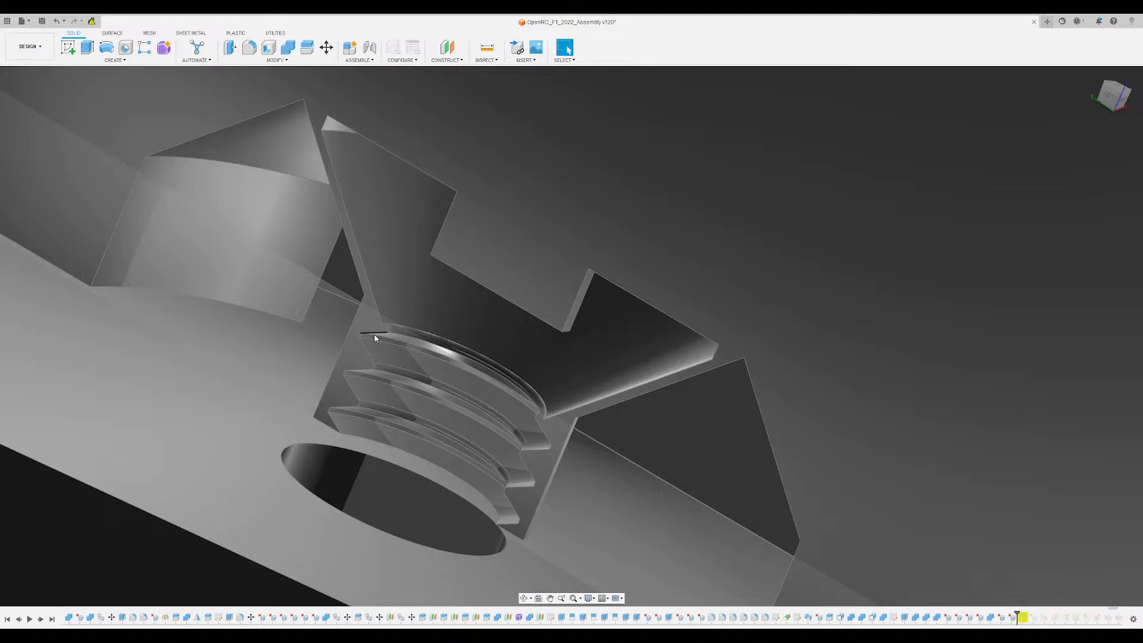
- Delete the conical screw-head face in the upper arm pocket and hide the leftover curved thread sliver
click(417, 292)
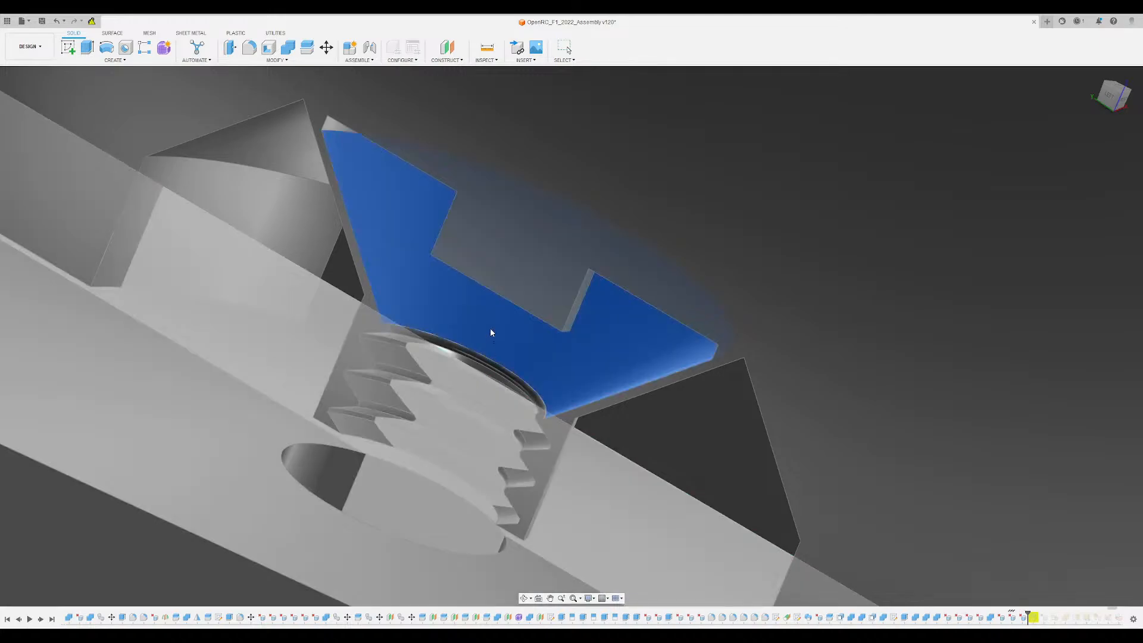
key(v)
shift+middle_drag(491, 326, 480, 273)
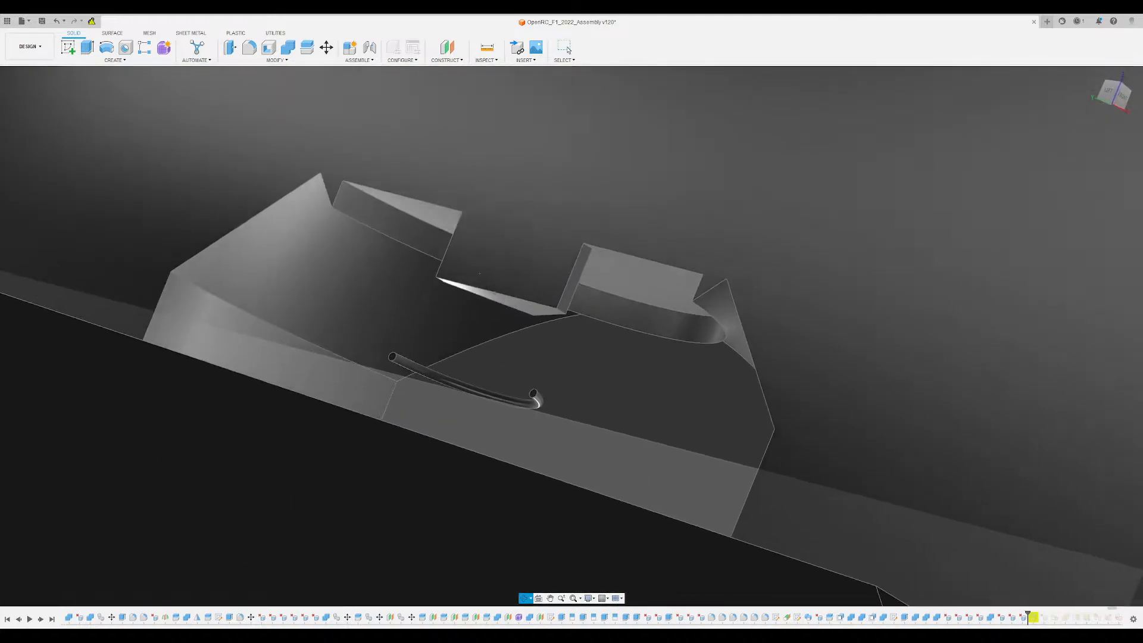
scroll(488, 363, up, 3)
click(448, 395)
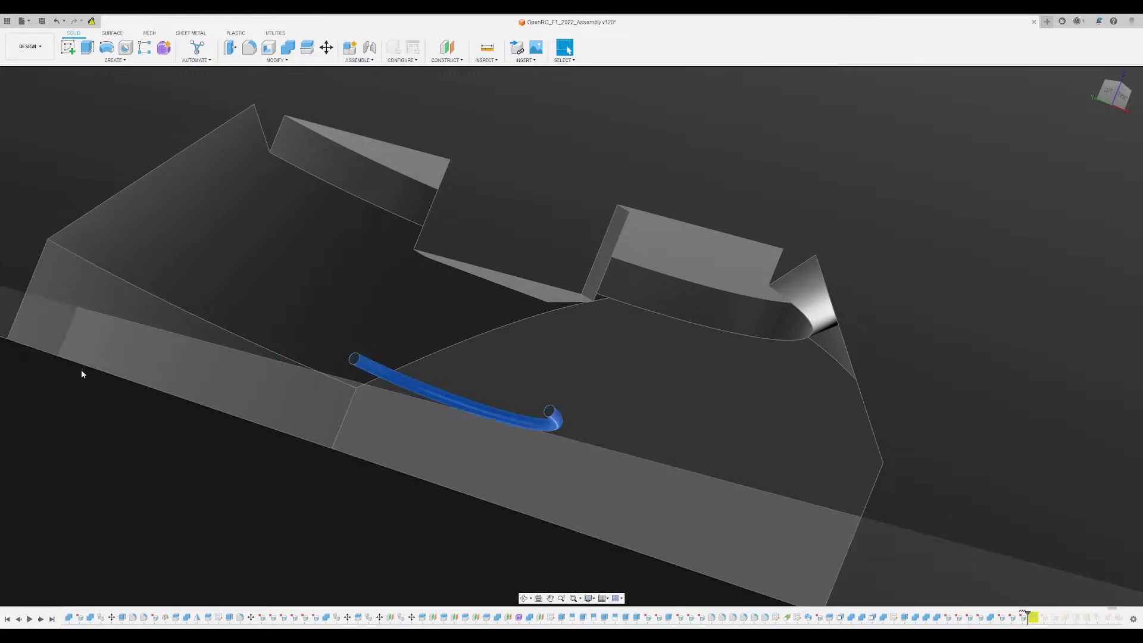
key(v)
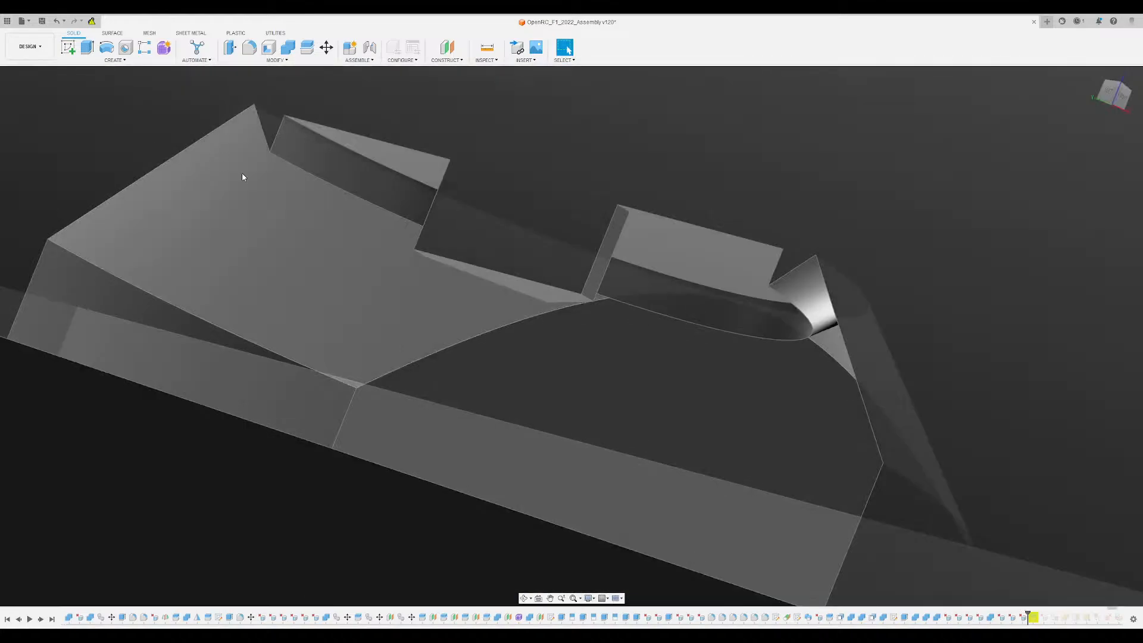
- Delete the narrow side face on the screw-slot remnant inside the upper arm pocket
shift+middle_drag(609, 243, 609, 276)
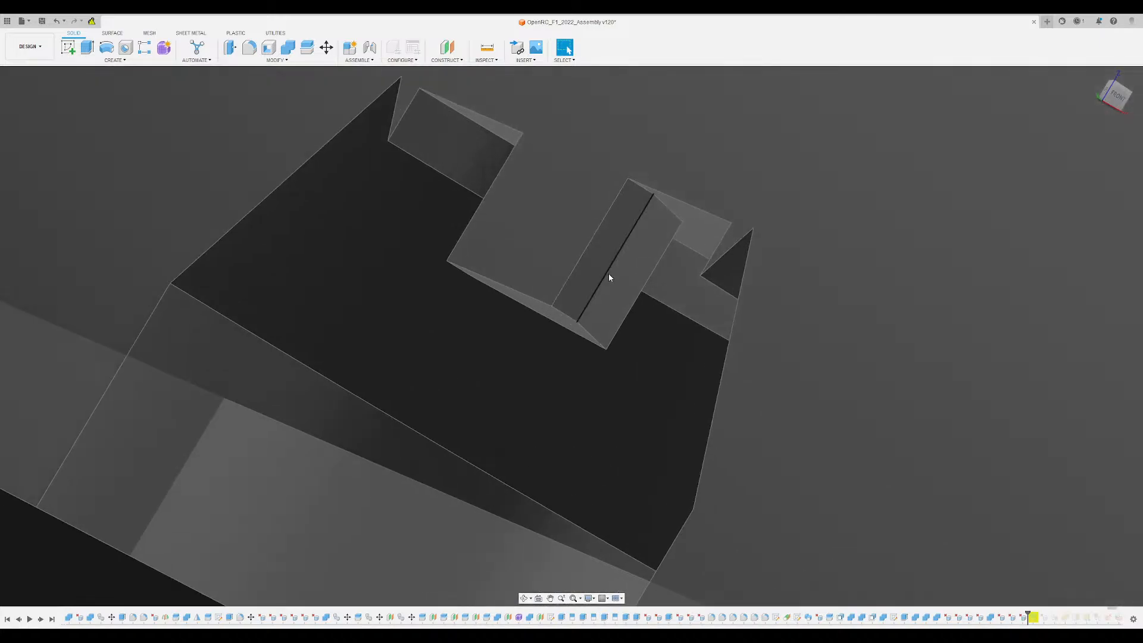
click(622, 286)
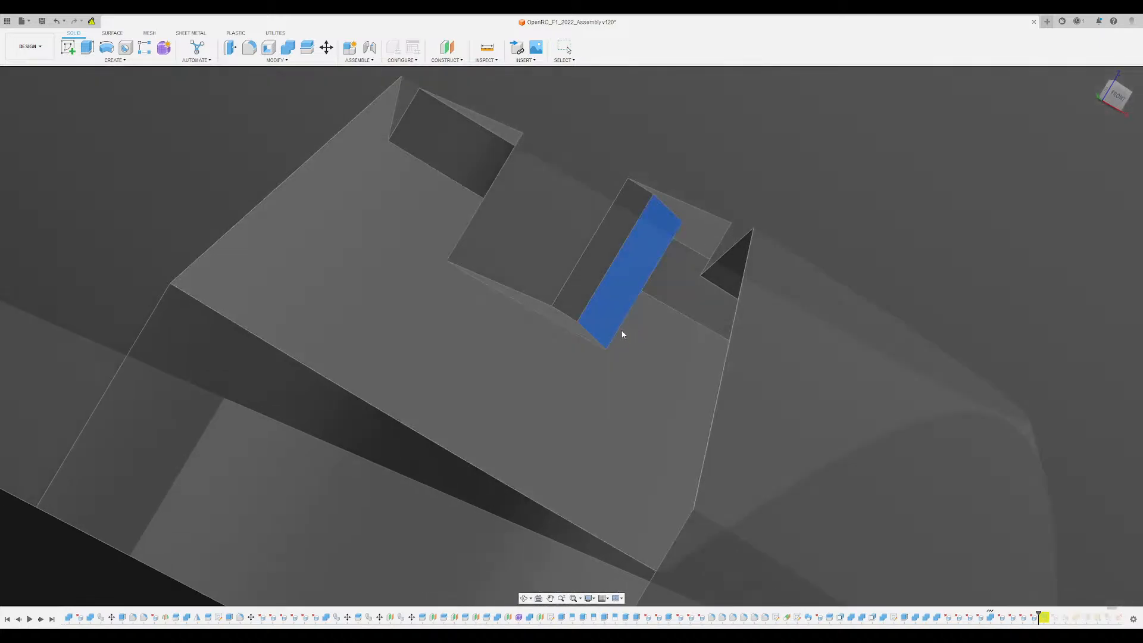
key(v)
shift+middle_drag(545, 276, 598, 294)
- Hide the large rectangular plane that crosses the wheel disc and suspension area
shift+middle_drag(649, 350, 16, 369)
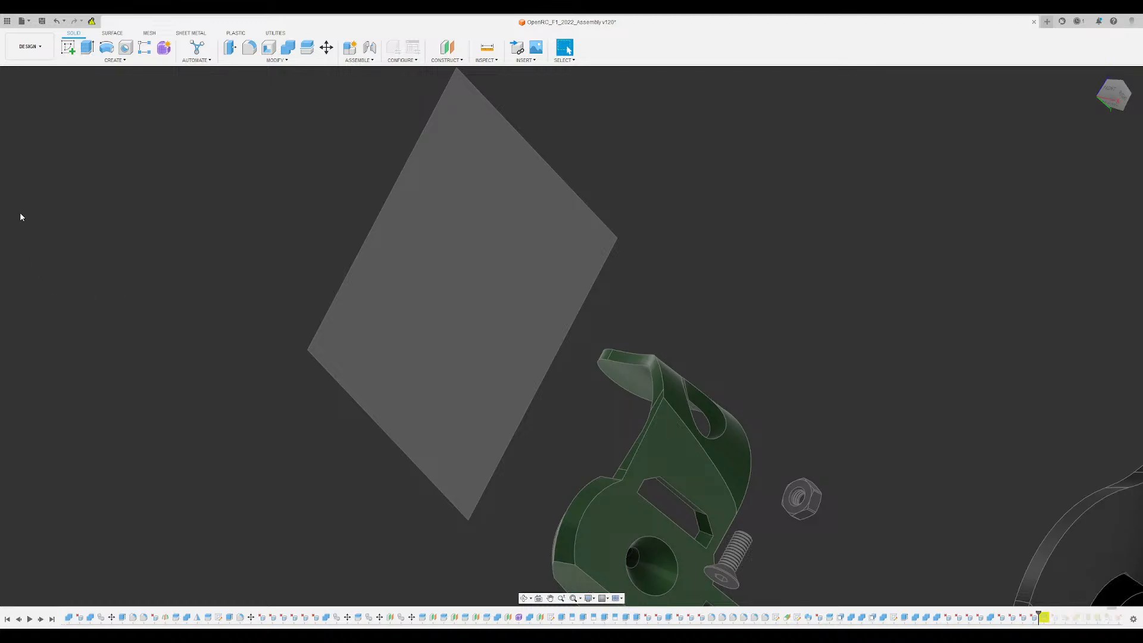
shift+middle_drag(222, 202, 393, 253)
click(395, 252)
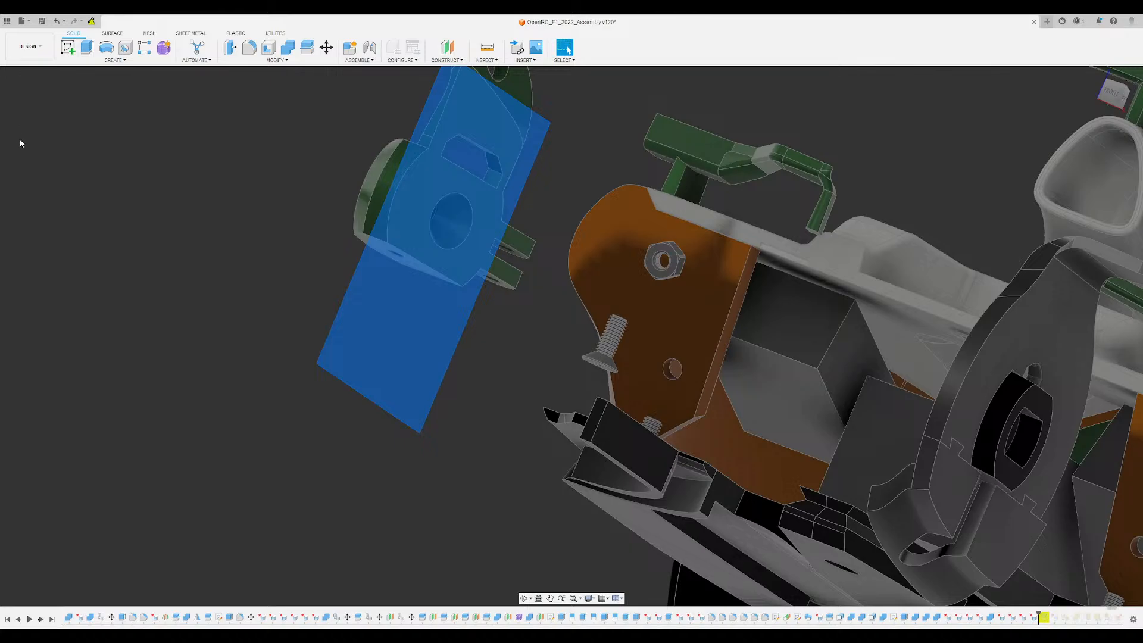
key(v)
shift+middle_drag(219, 189, 250, 217)
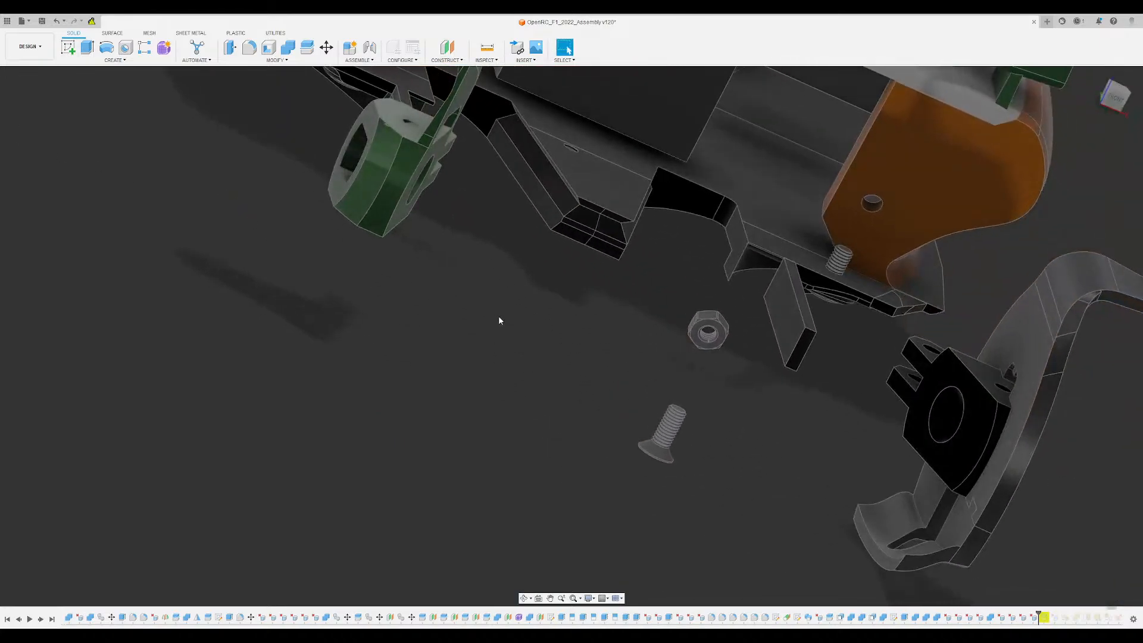
- Delete the leftover screw-slot block and the curved screw-head rim face from the upper arm pocket
middle_drag(780, 347, 640, 338)
scroll(541, 321, up, 6)
scroll(641, 342, up, 4)
scroll(645, 381, up, 2)
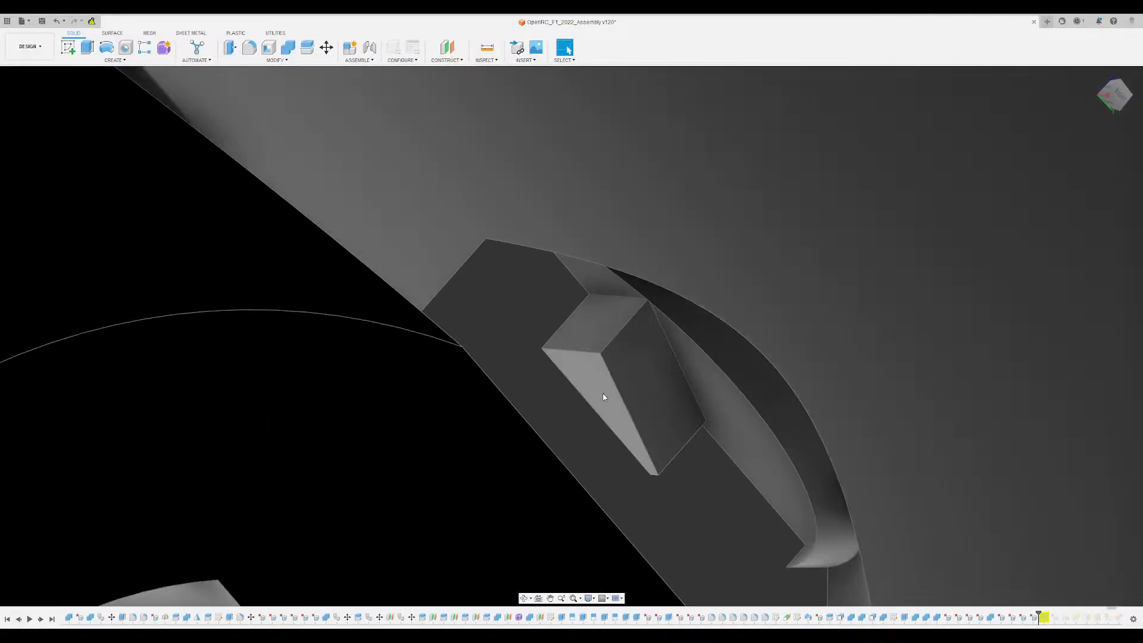
click(603, 397)
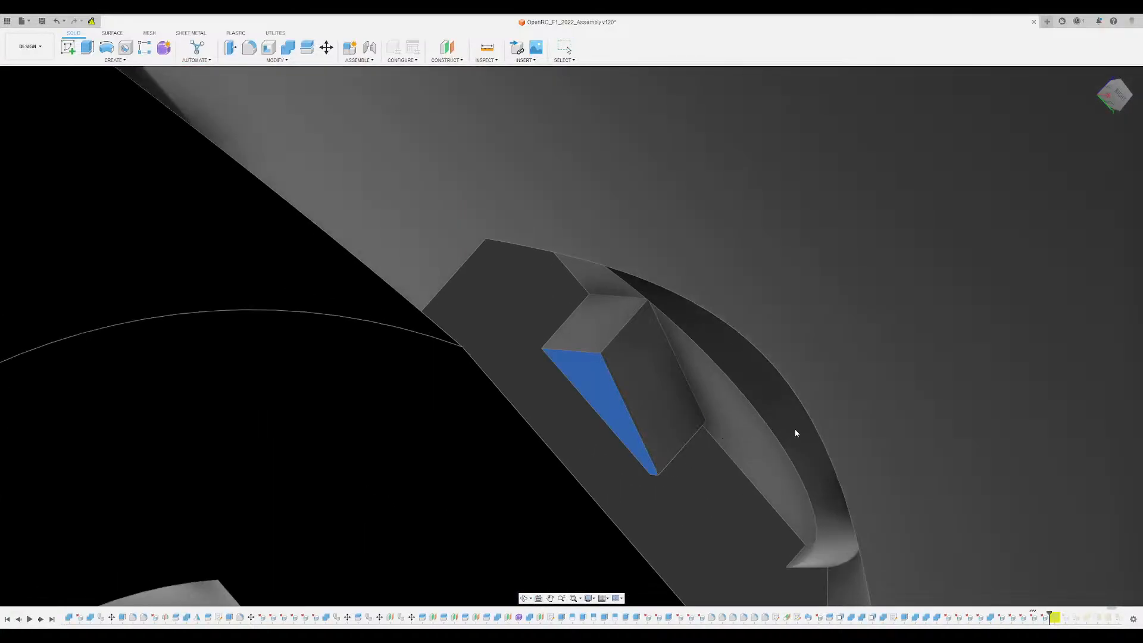
click(651, 397)
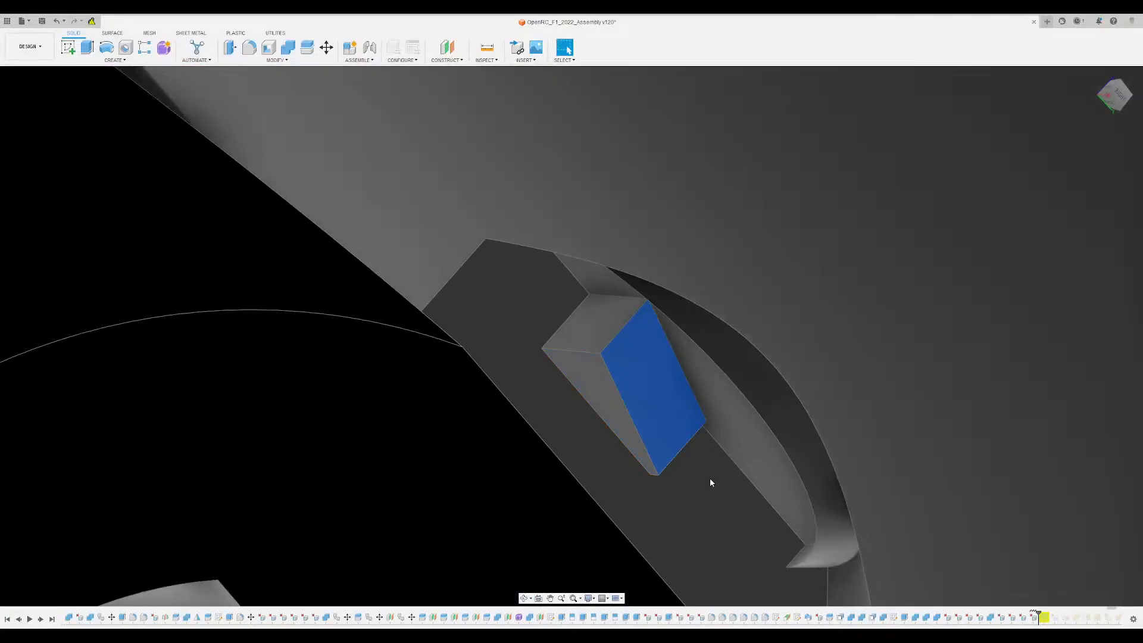
key(Delete)
click(755, 377)
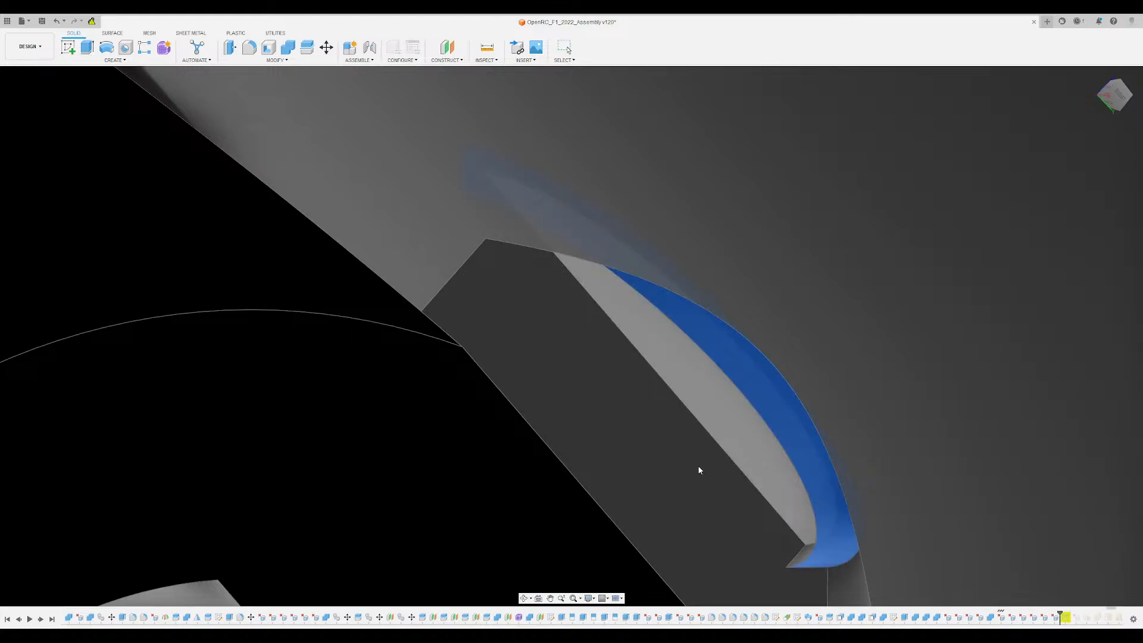
key(Delete)
- Try to delete the large conical face of the upper arm pocket, and undo each deletion
scroll(696, 467, down, 3)
shift+middle_drag(696, 466, 602, 412)
click(396, 339)
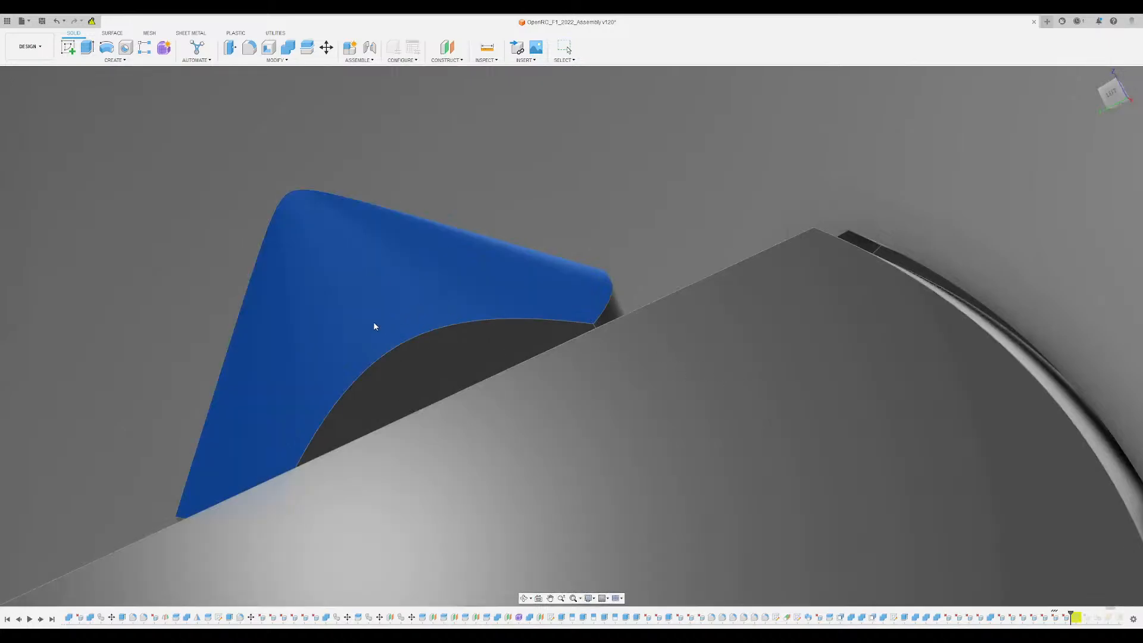
key(ctrl+z)
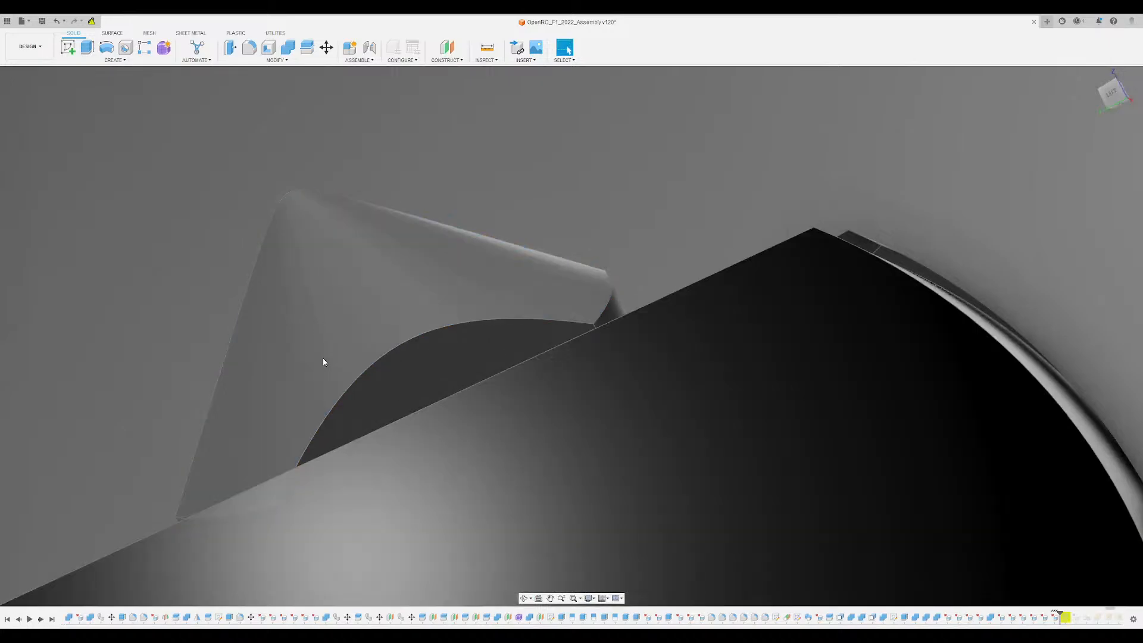
click(324, 360)
shift+middle_drag(323, 360, 345, 305)
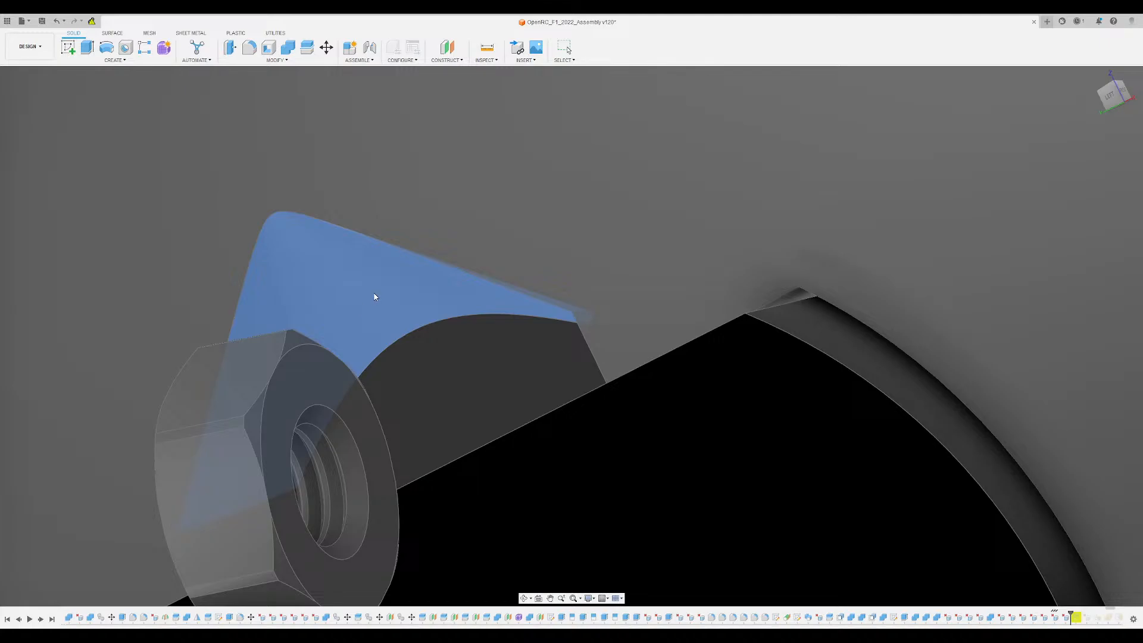
key(ctrl+z)
scroll(467, 390, up, 3)
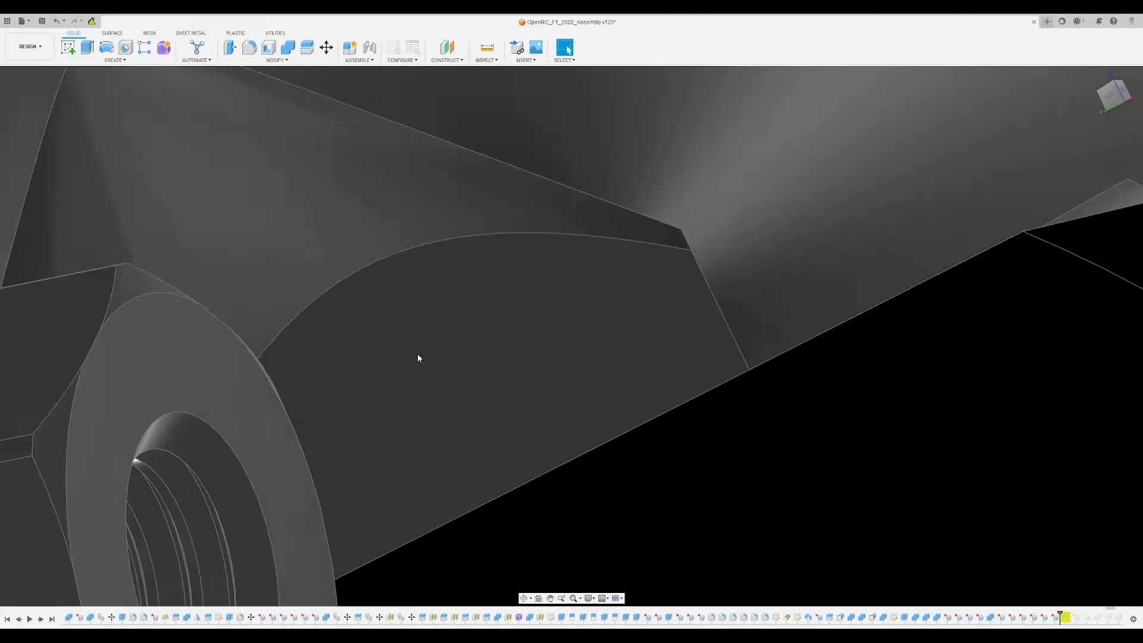
- Try to split the wheel disc body using the pocket's curved corner faces and cancel the split
scroll(417, 354, down, 6)
shift+middle_drag(417, 353, 382, 377)
scroll(387, 374, down, 5)
shift+middle_drag(705, 284, 634, 259)
middle_drag(634, 259, 592, 316)
scroll(577, 357, up, 6)
click(513, 318)
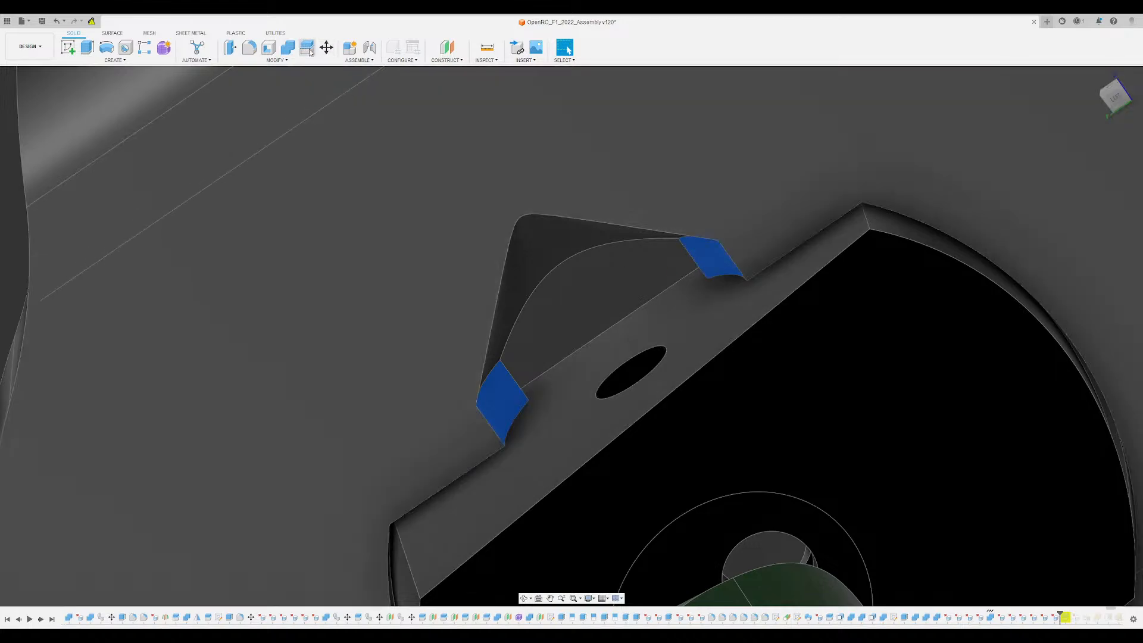
click(308, 50)
click(445, 185)
scroll(595, 260, down, 9)
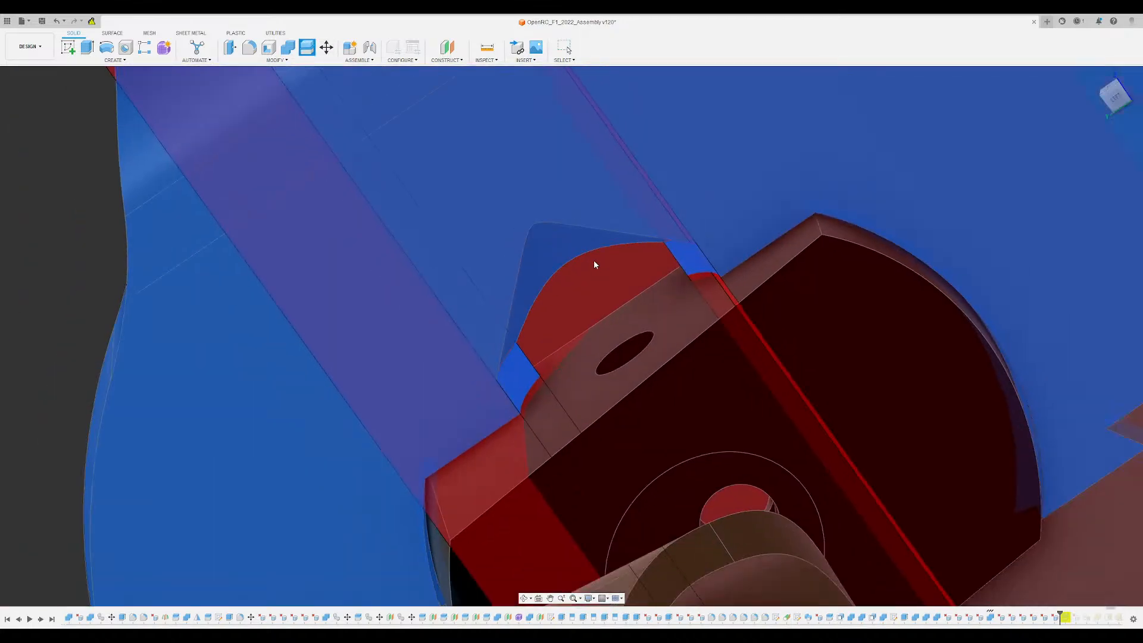
shift+middle_drag(544, 248, 604, 349)
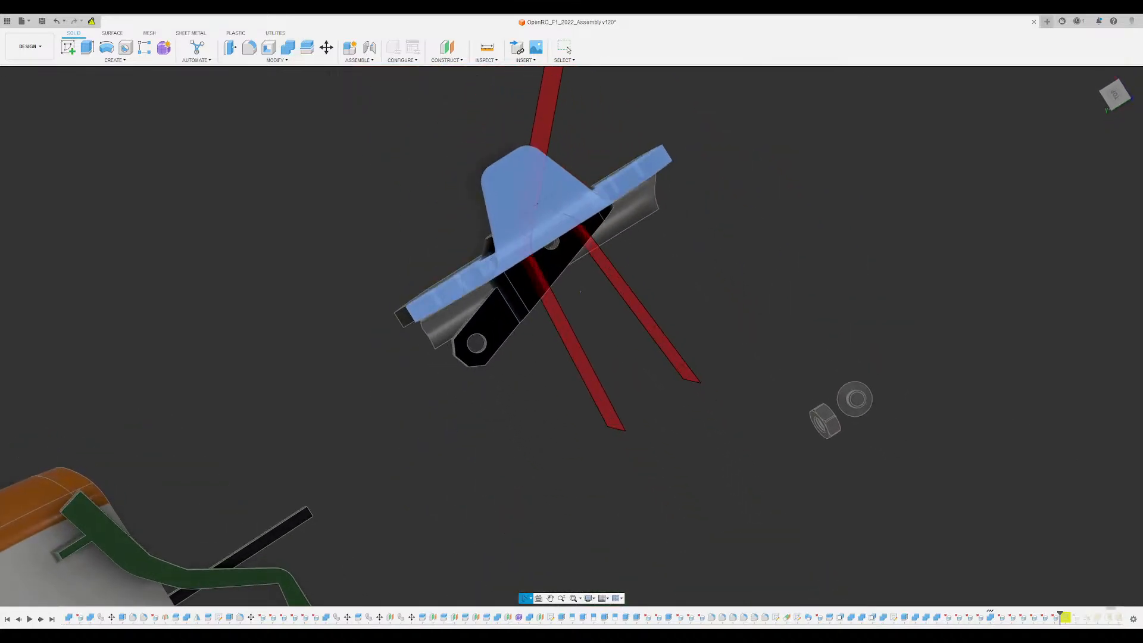
scroll(515, 222, up, 6)
shift+middle_drag(574, 256, 553, 210)
key(Escape)
- Sketch a circle around the screw hole on the hub block's narrow flat face, centred on the hole, and finish the sketch
scroll(655, 397, up, 4)
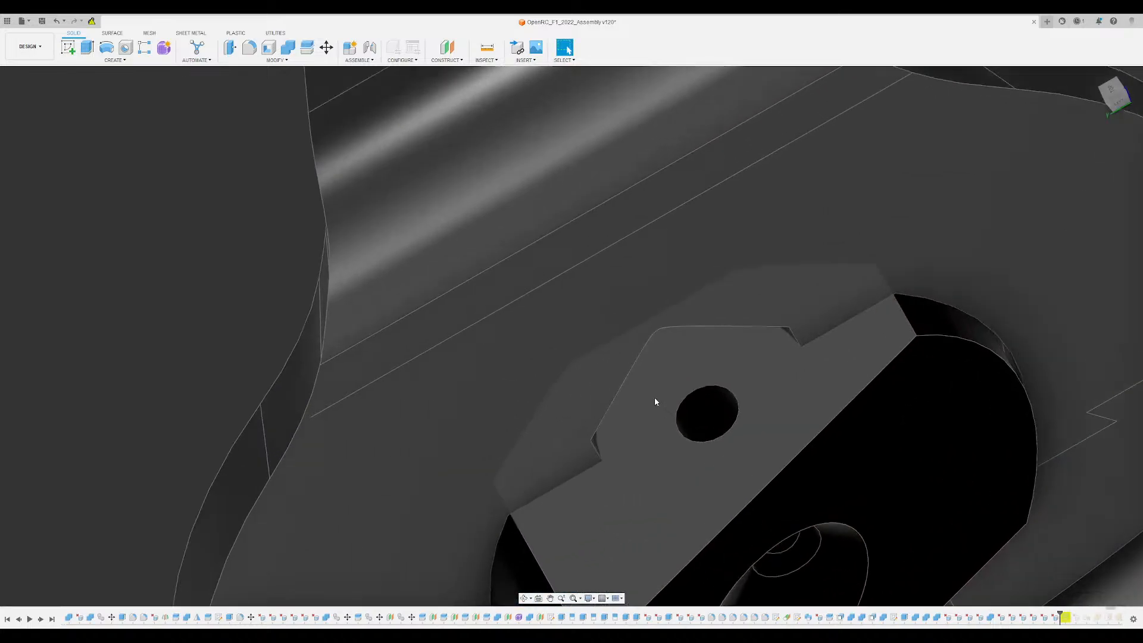
shift+middle_drag(655, 398, 653, 376)
click(708, 441)
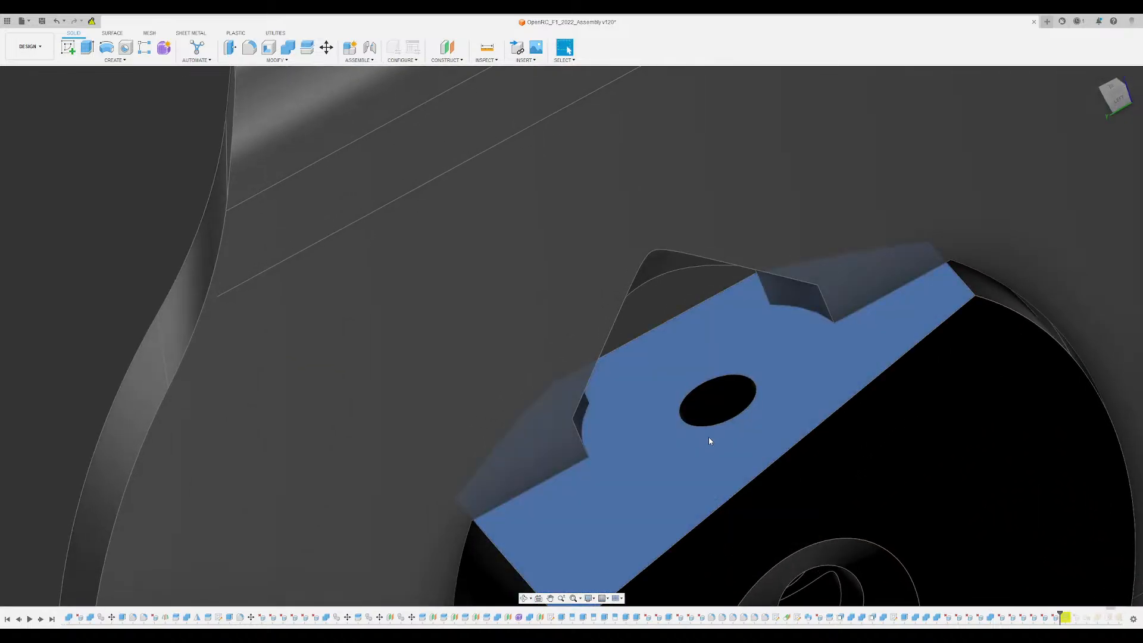
click(709, 437)
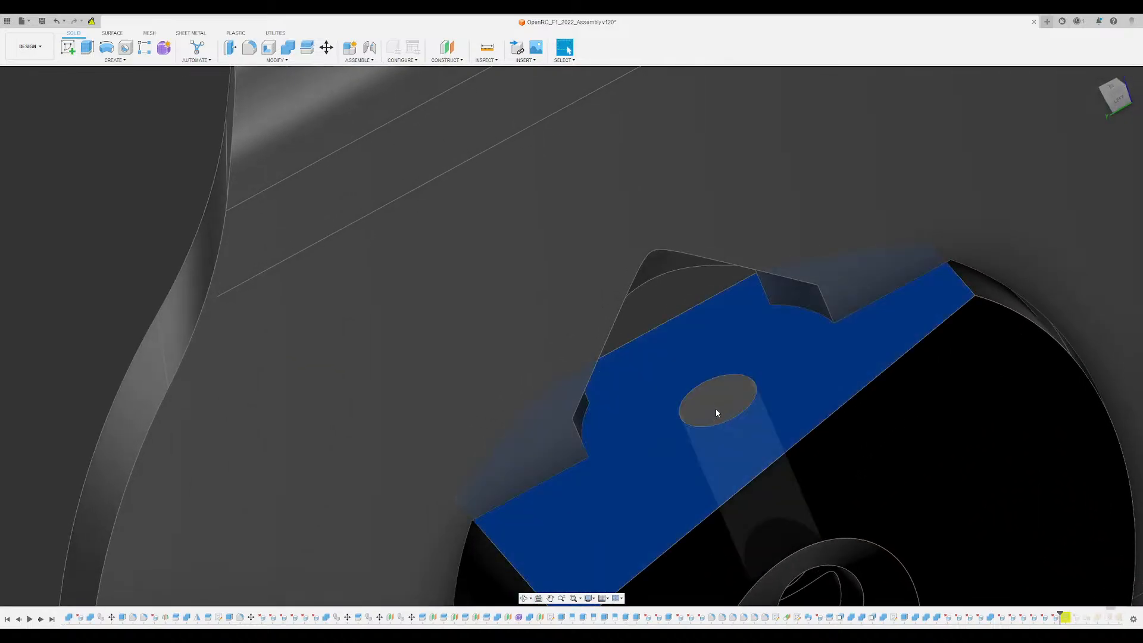
key(c)
scroll(681, 361, down, 7)
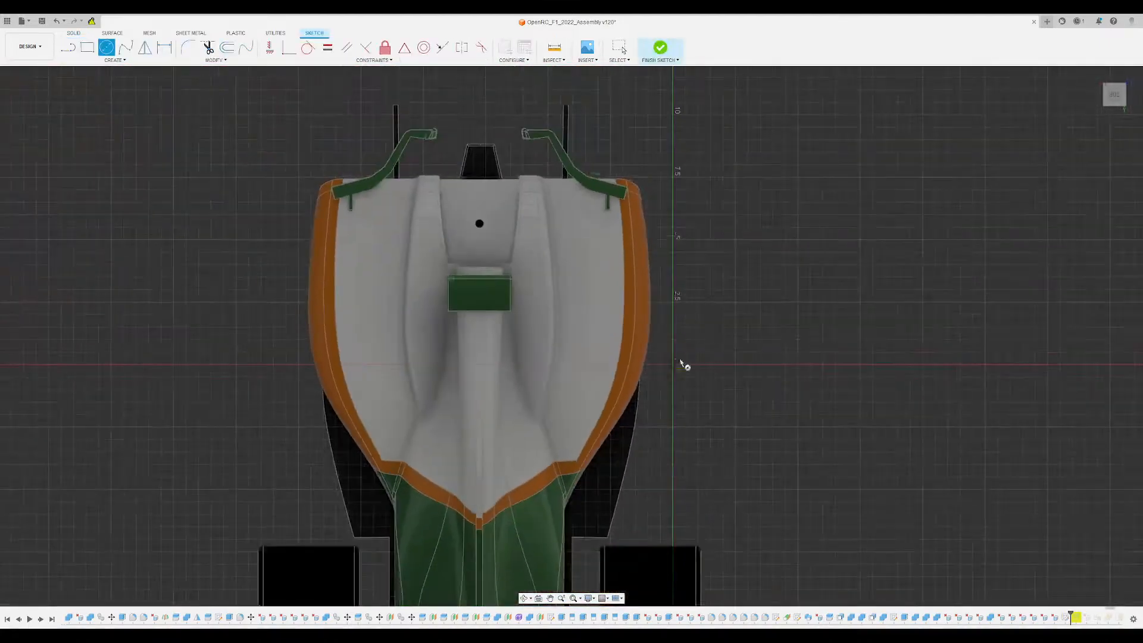
scroll(683, 365, down, 3)
scroll(426, 184, up, 8)
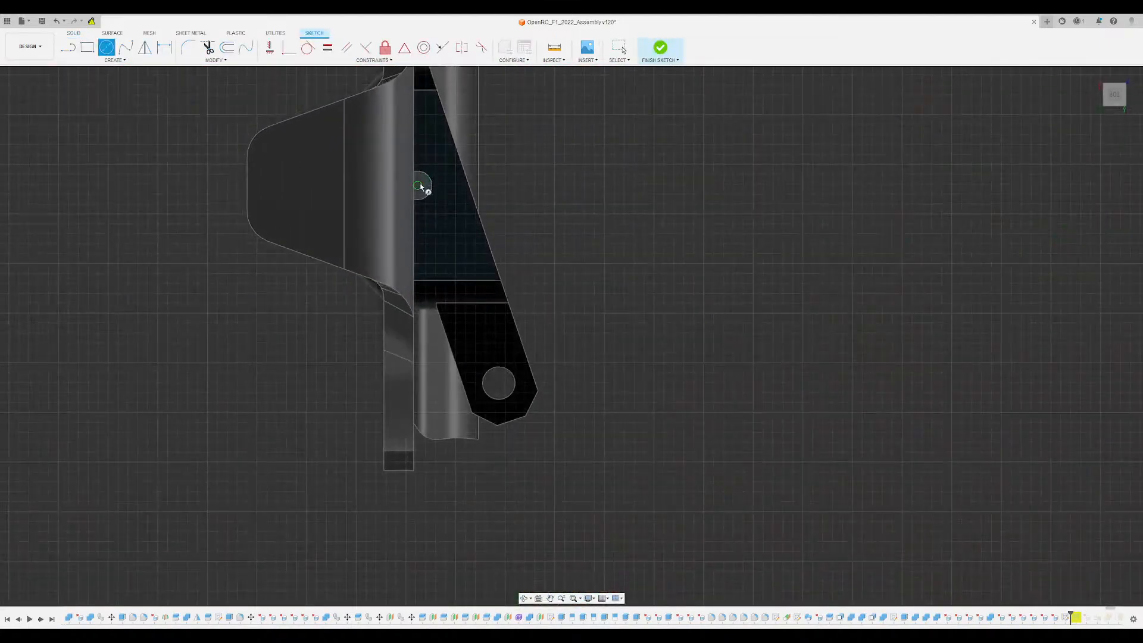
click(420, 185)
shift+middle_drag(447, 164, 416, 153)
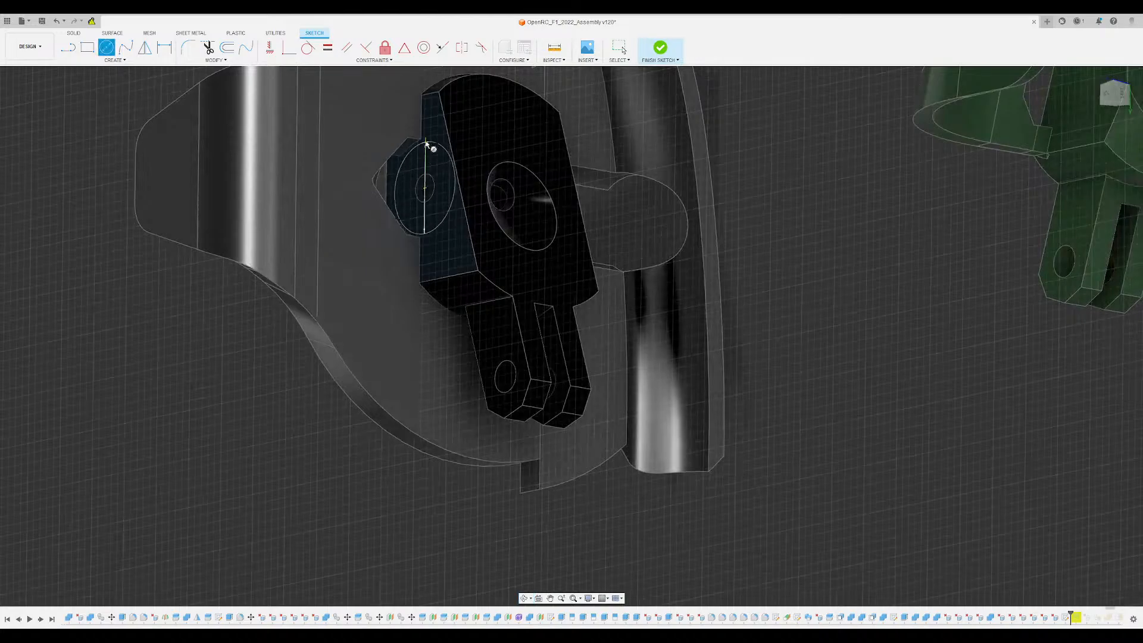
click(471, 142)
scroll(423, 220, up, 5)
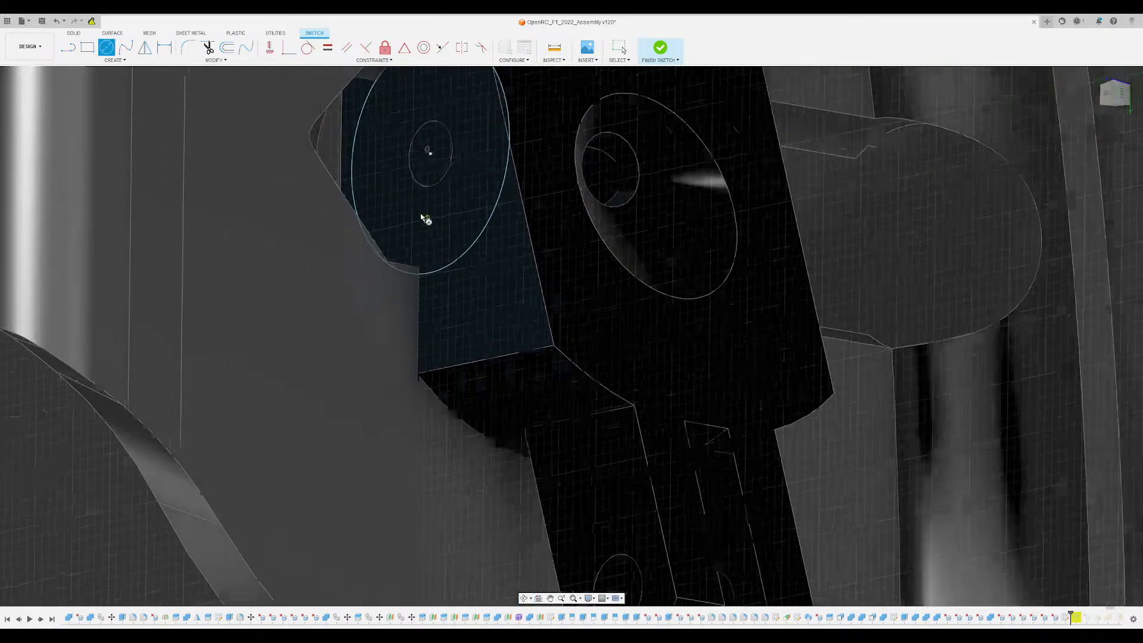
scroll(423, 223, down, 4)
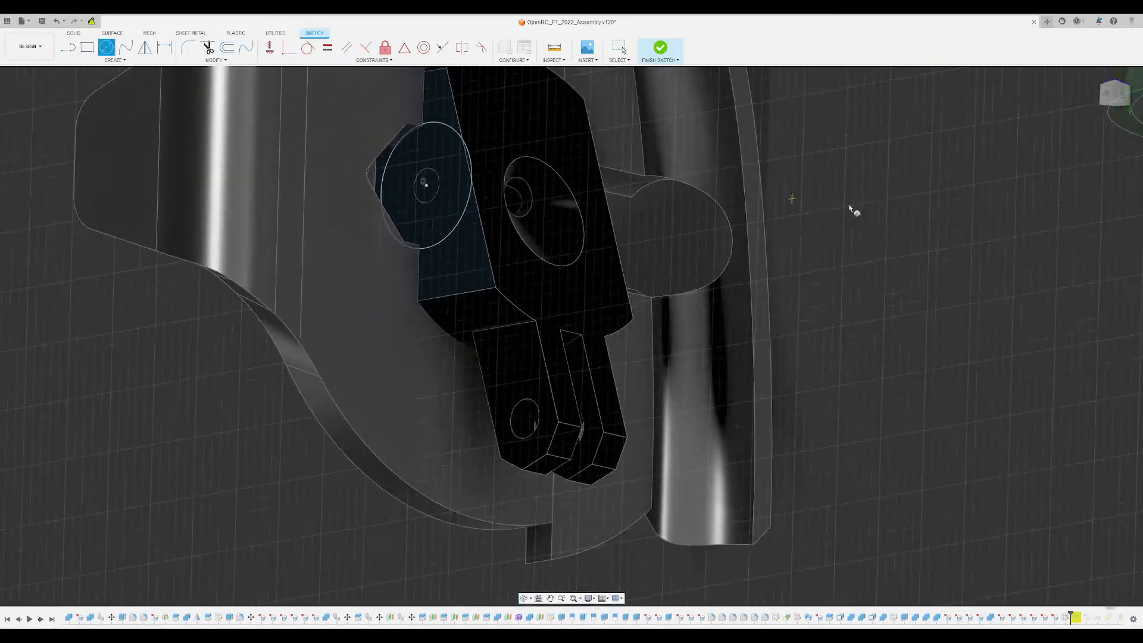
click(1103, 350)
click(437, 223)
shift+middle_drag(746, 225, 774, 233)
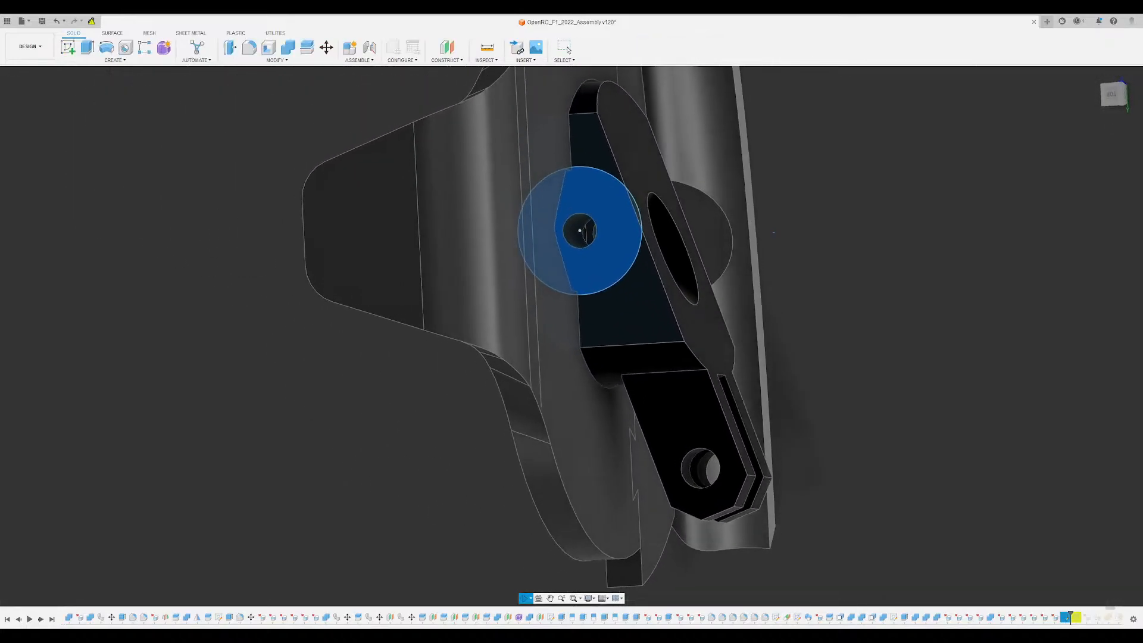
scroll(774, 234, down, 3)
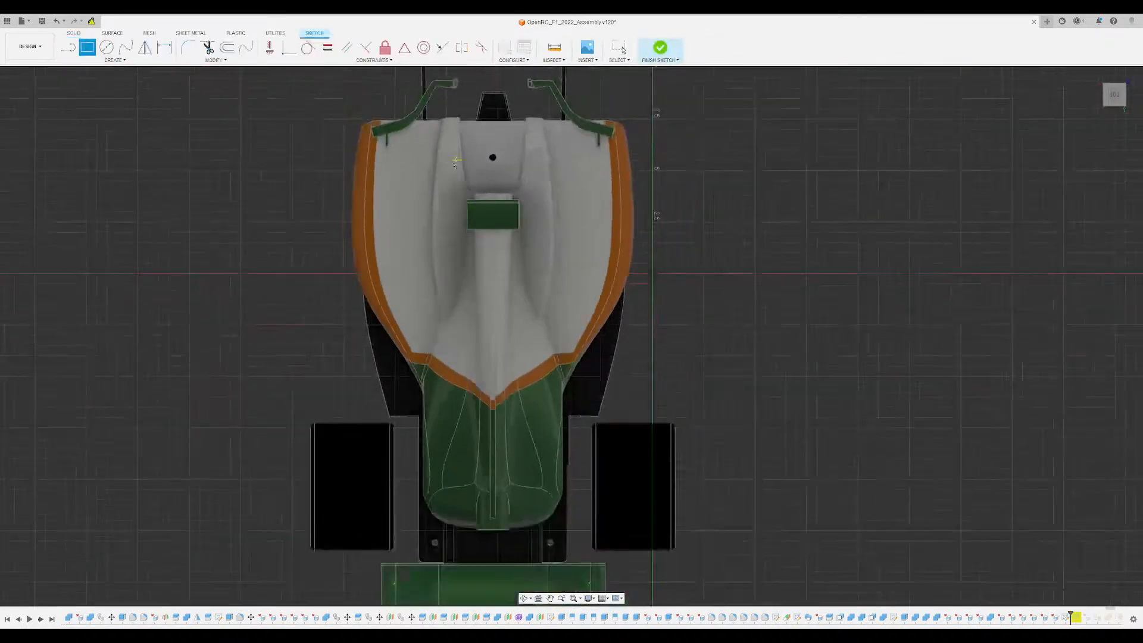
middle_drag(456, 162, 557, 438)
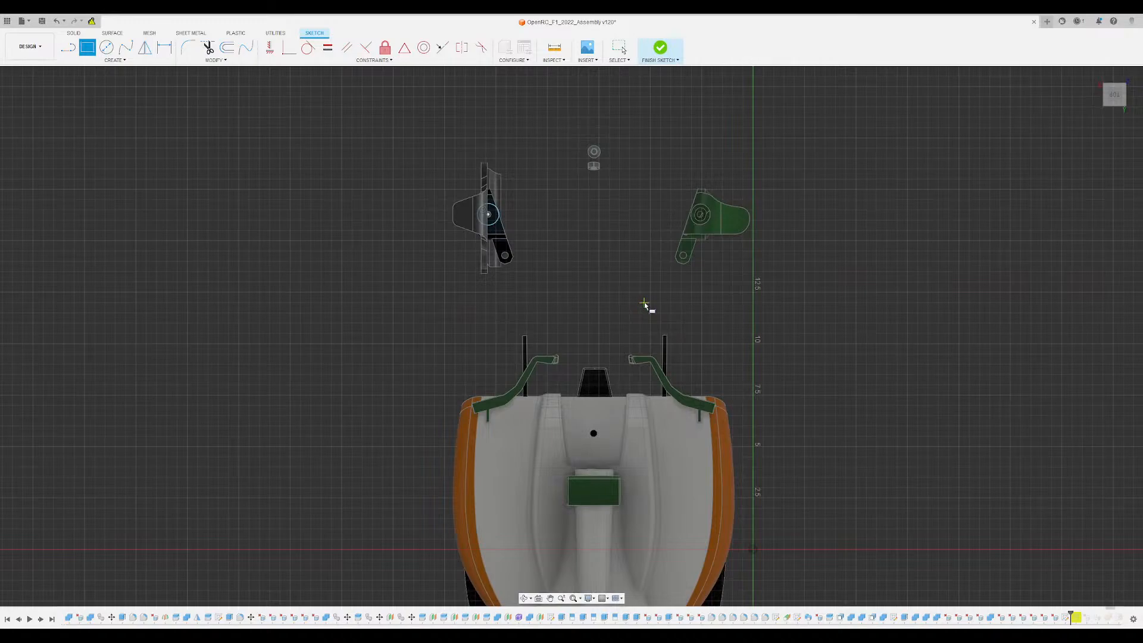
click(661, 49)
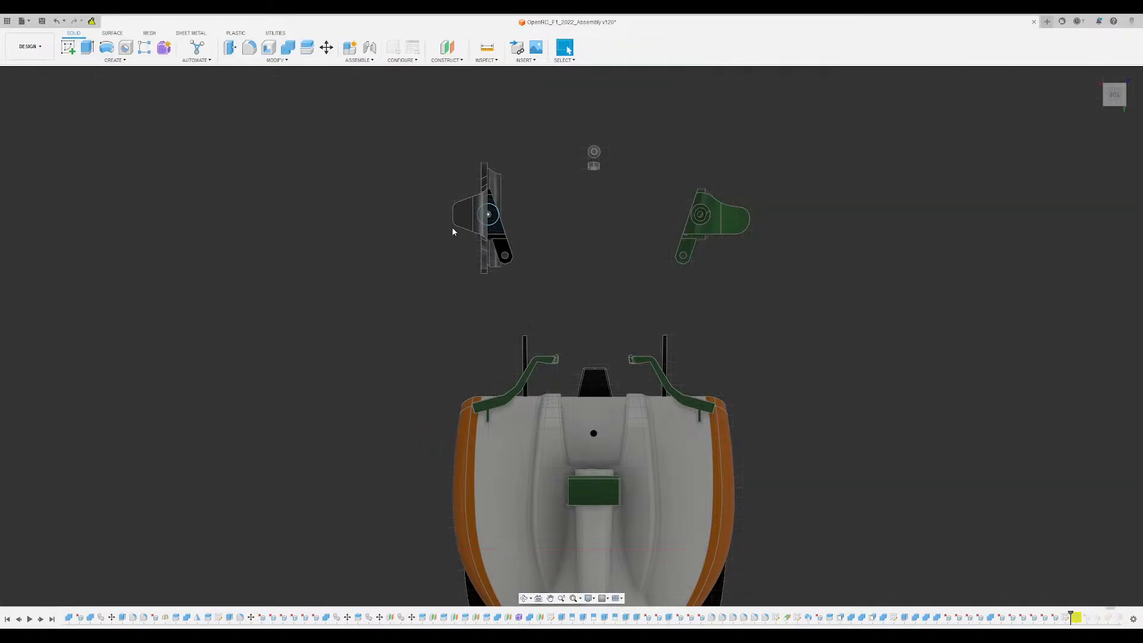
- Extrude the circle around the hub block's screw hole as a 3.00 cut through the wheel disc and its curved winglet
scroll(453, 232, up, 5)
key(e)
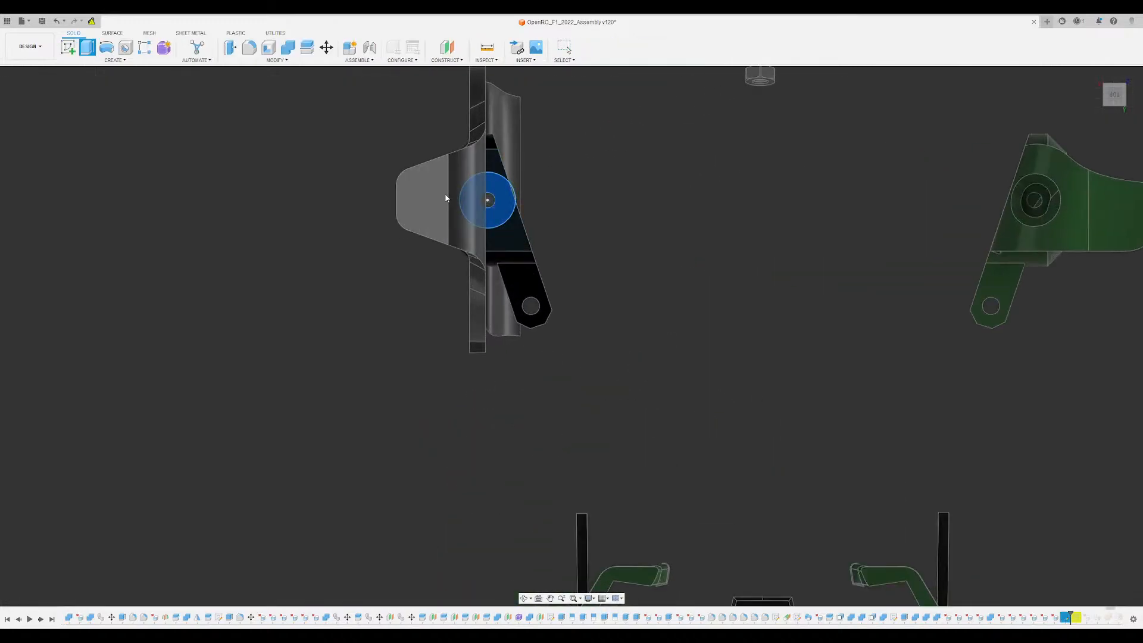
shift+middle_drag(511, 288, 443, 281)
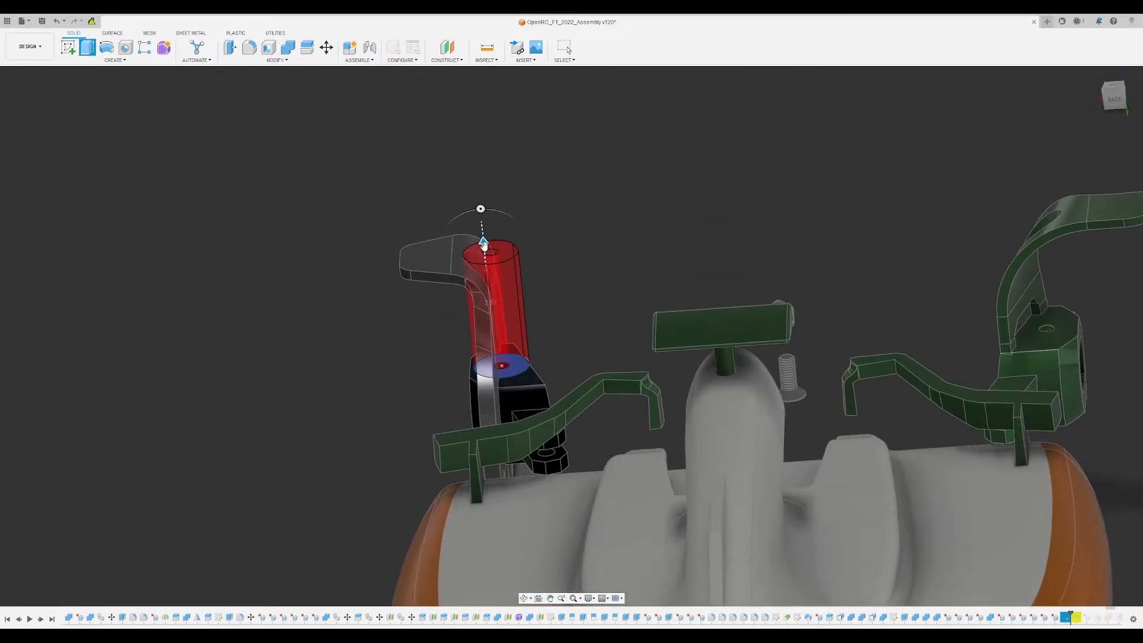
drag(479, 220, 476, 190)
shift+middle_drag(583, 225, 532, 359)
scroll(722, 203, up, 3)
scroll(725, 183, up, 5)
shift+middle_drag(727, 182, 906, 218)
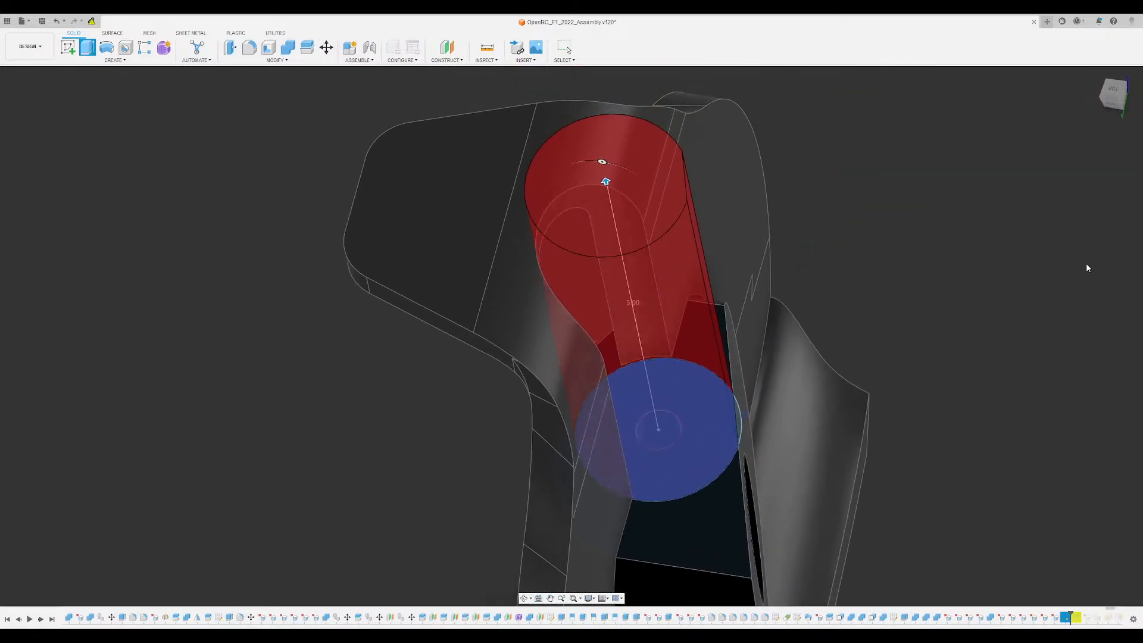
key(Return)
- Examine the circular cutout in the winglet and wheel disc from above, behind and the side for access to the screw hole
mouse_move(951, 271)
shift+middle_down()
mouse_move(870, 220)
mouse_move(952, 265)
shift+middle_up()
shift+middle_drag(935, 200, 522, 368)
scroll(652, 331, up, 3)
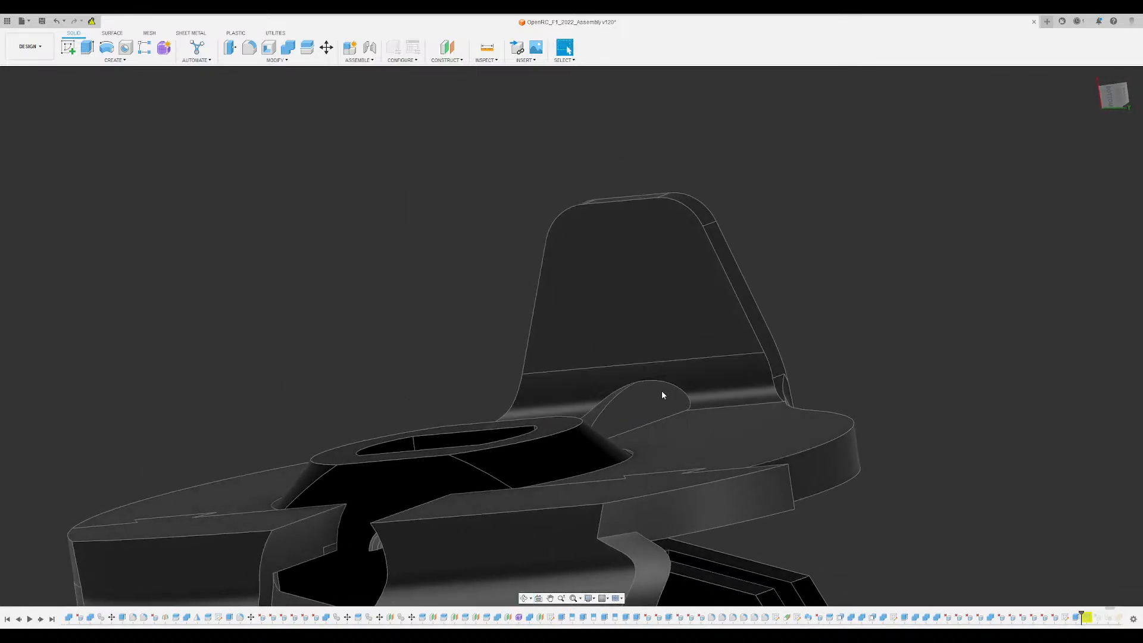
scroll(605, 366, up, 3)
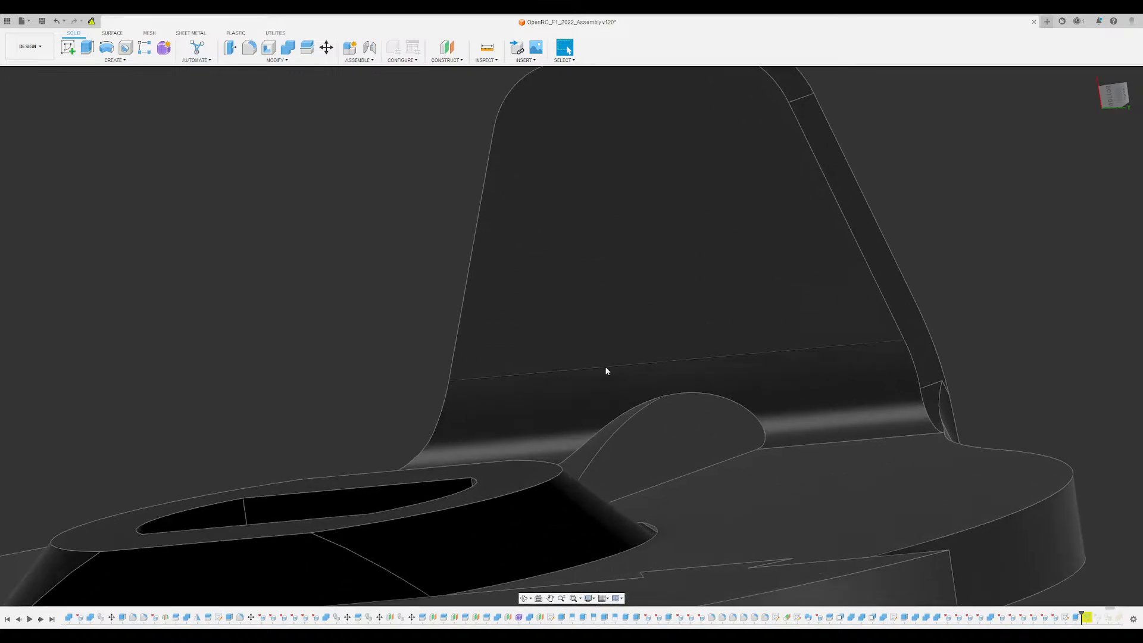
shift+middle_drag(605, 366, 494, 336)
scroll(528, 406, down, 5)
middle_drag(494, 336, 499, 228)
shift+middle_drag(499, 229, 561, 360)
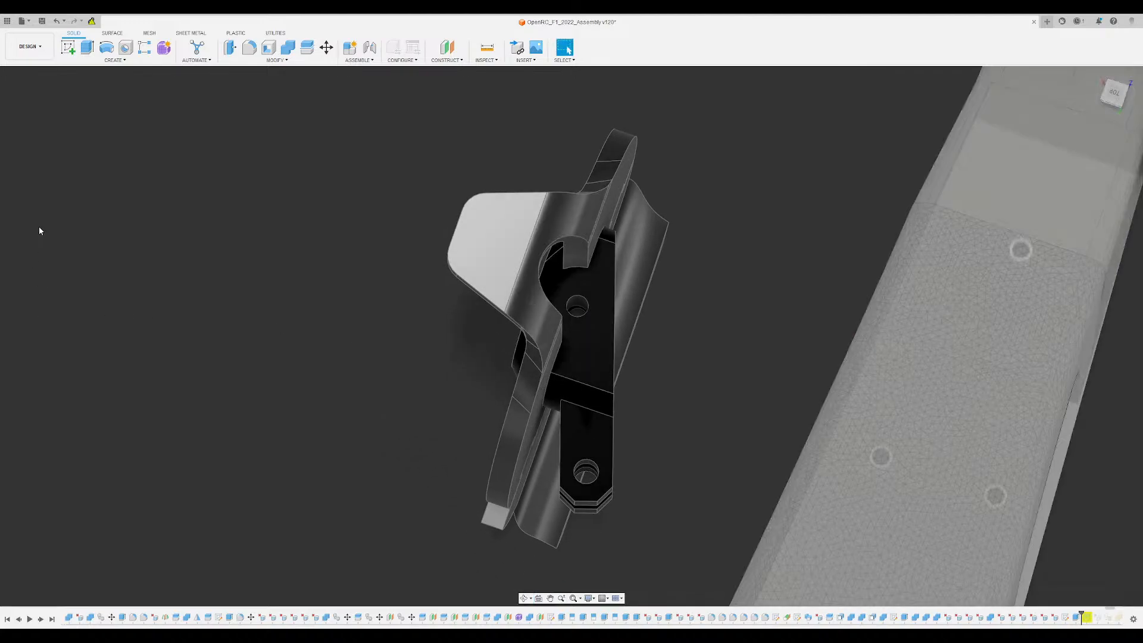
scroll(248, 220, down, 10)
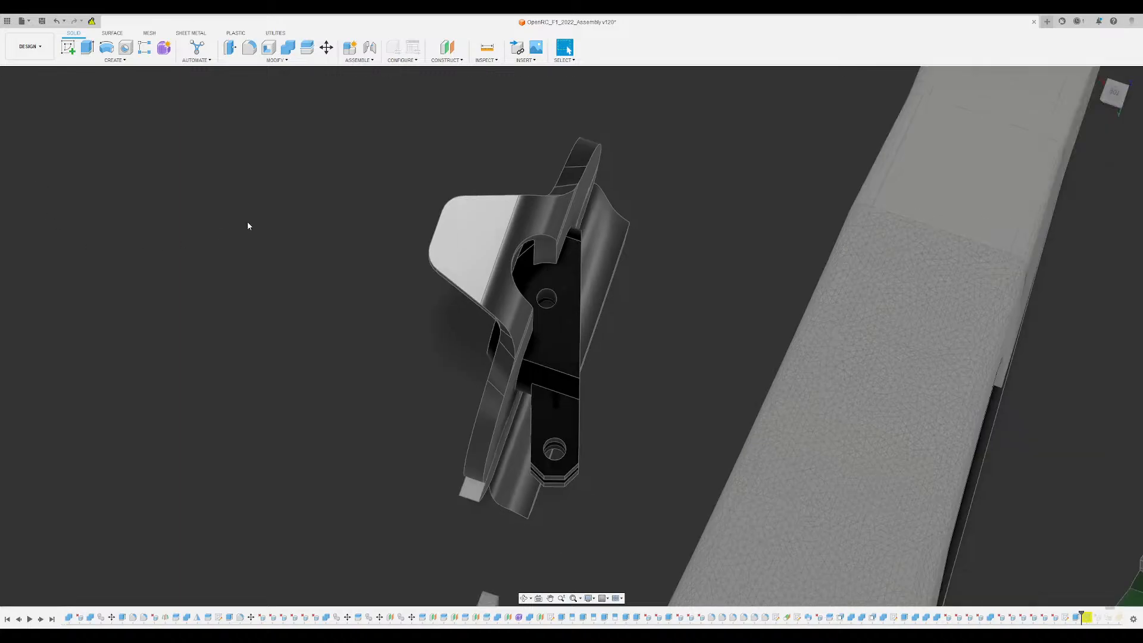
shift+middle_drag(379, 304, 312, 337)
middle_drag(313, 337, 381, 328)
scroll(381, 329, up, 5)
scroll(516, 250, up, 4)
shift+middle_drag(519, 248, 510, 319)
- Show both front wheels on the car
shift+middle_drag(698, 292, 784, 239)
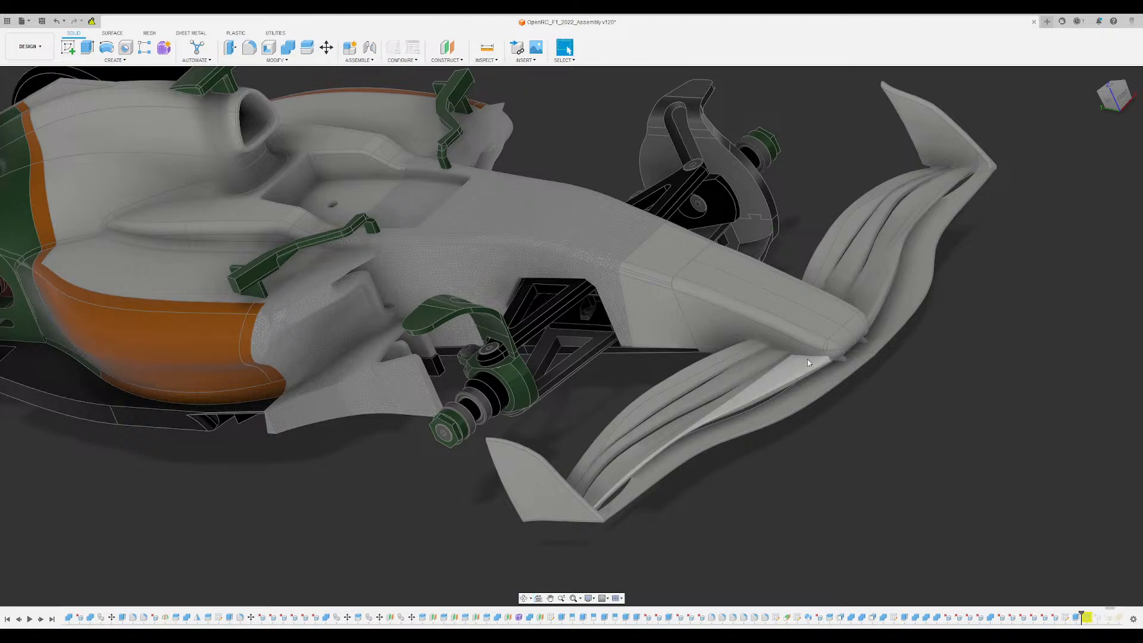
shift+middle_drag(894, 387, 884, 422)
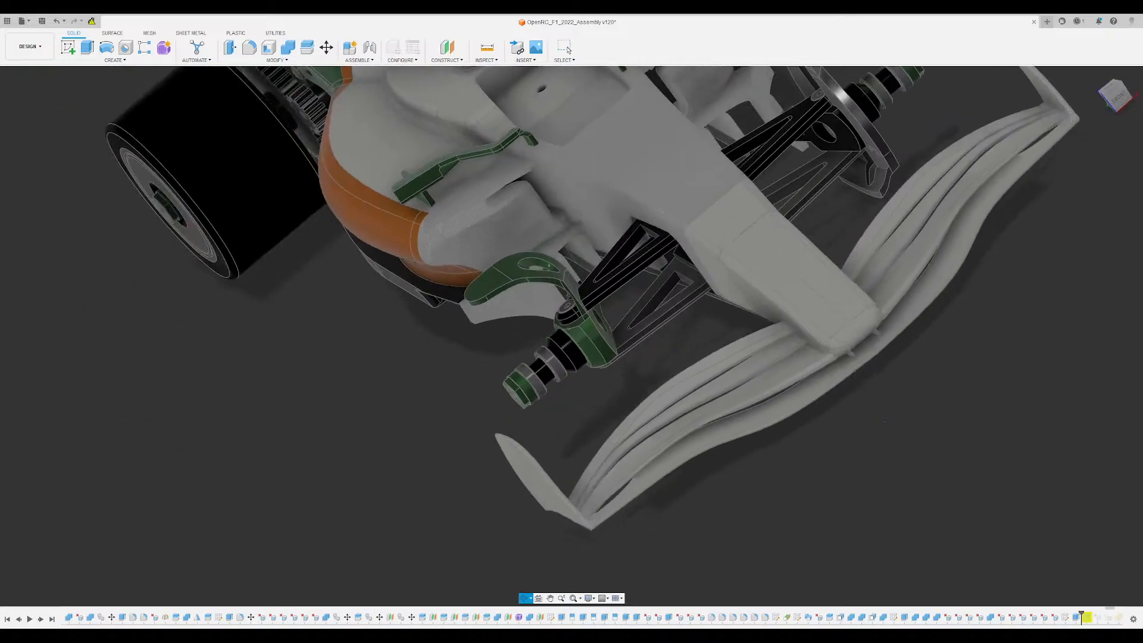
click(30, 568)
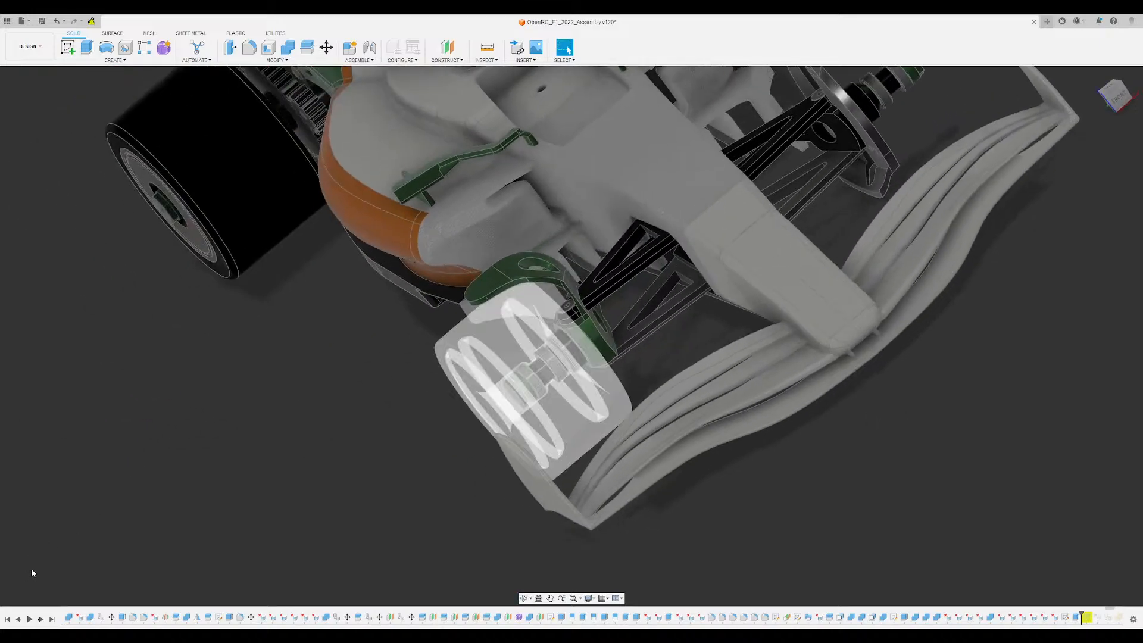
click(31, 576)
scroll(341, 374, down, 4)
mouse_move(586, 315)
shift+middle_down()
mouse_move(576, 326)
mouse_move(596, 308)
shift+middle_up()
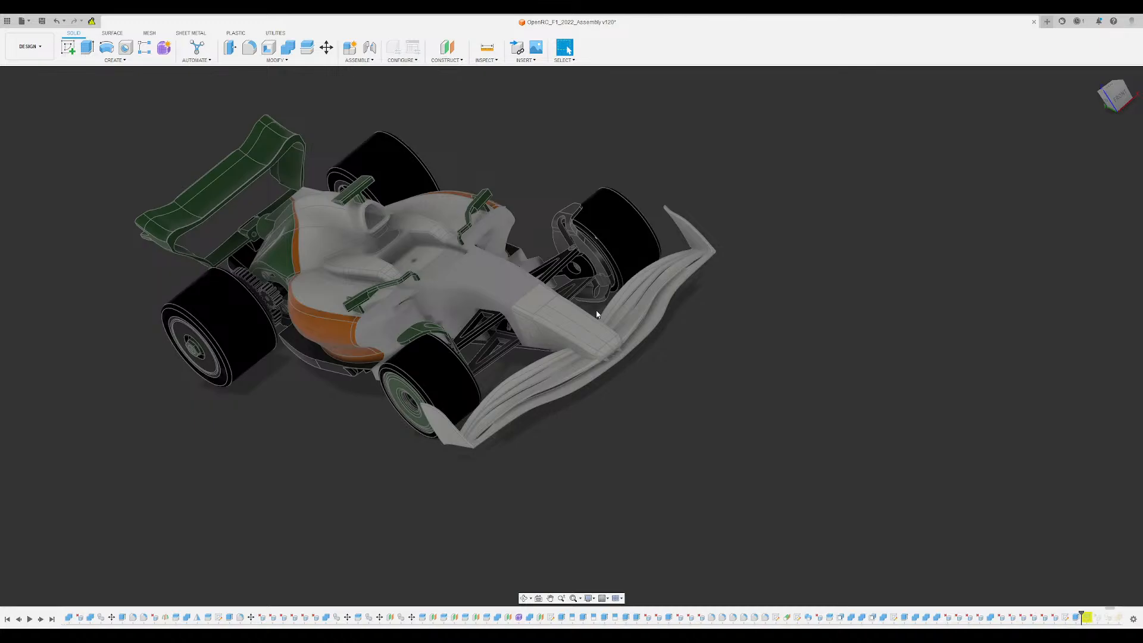
- Examine the fit between the front wheel, the wheel disc, the upper arm and its screw head on the hub block
scroll(760, 334, down, 2)
shift+middle_drag(760, 334, 685, 400)
scroll(520, 235, up, 3)
shift+middle_drag(520, 235, 560, 369)
scroll(574, 320, up, 1)
scroll(578, 327, down, 3)
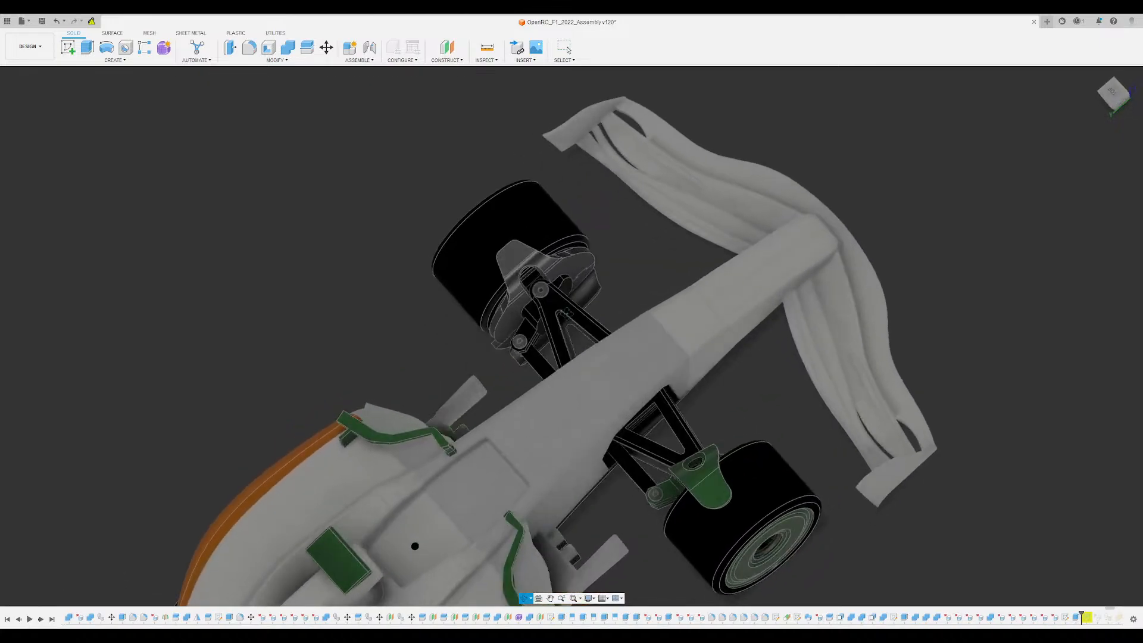
scroll(531, 299, up, 10)
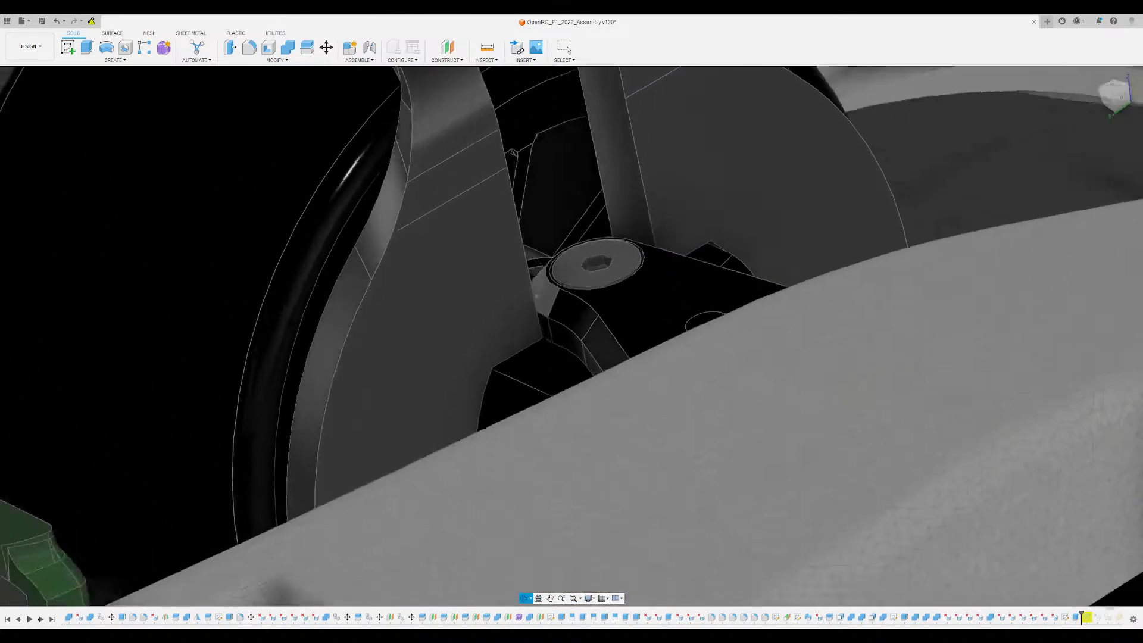
scroll(538, 329, up, 6)
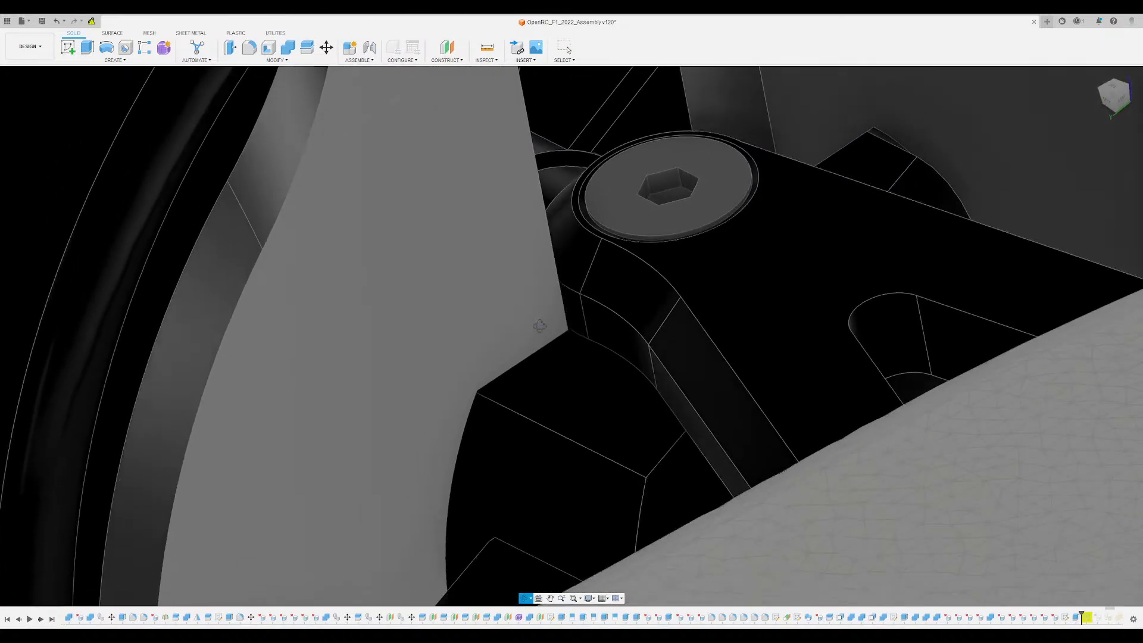
shift+middle_drag(540, 326, 579, 364)
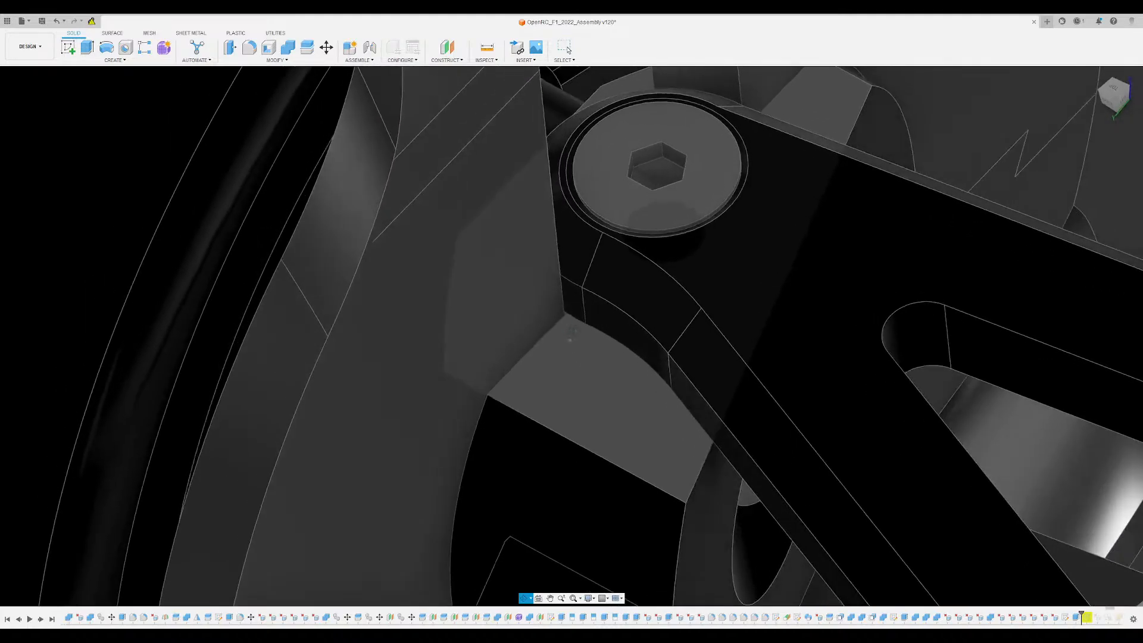
click(580, 368)
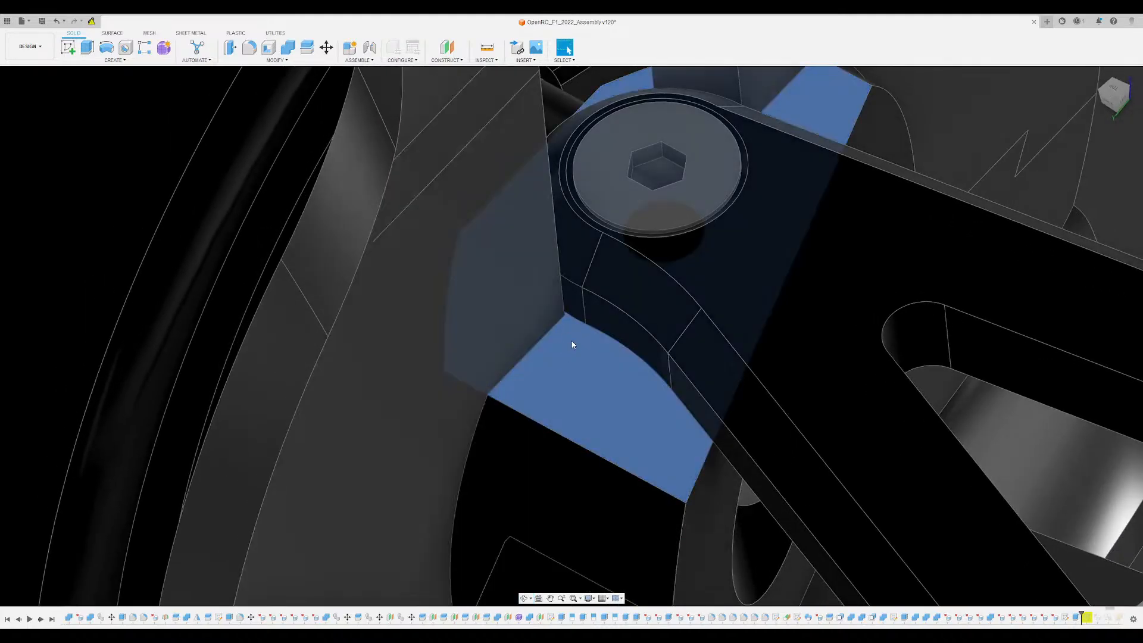
scroll(579, 352, down, 3)
mouse_move(587, 360)
shift+middle_down()
mouse_move(622, 331)
mouse_move(601, 359)
shift+middle_up()
shift+middle_drag(625, 411, 596, 390)
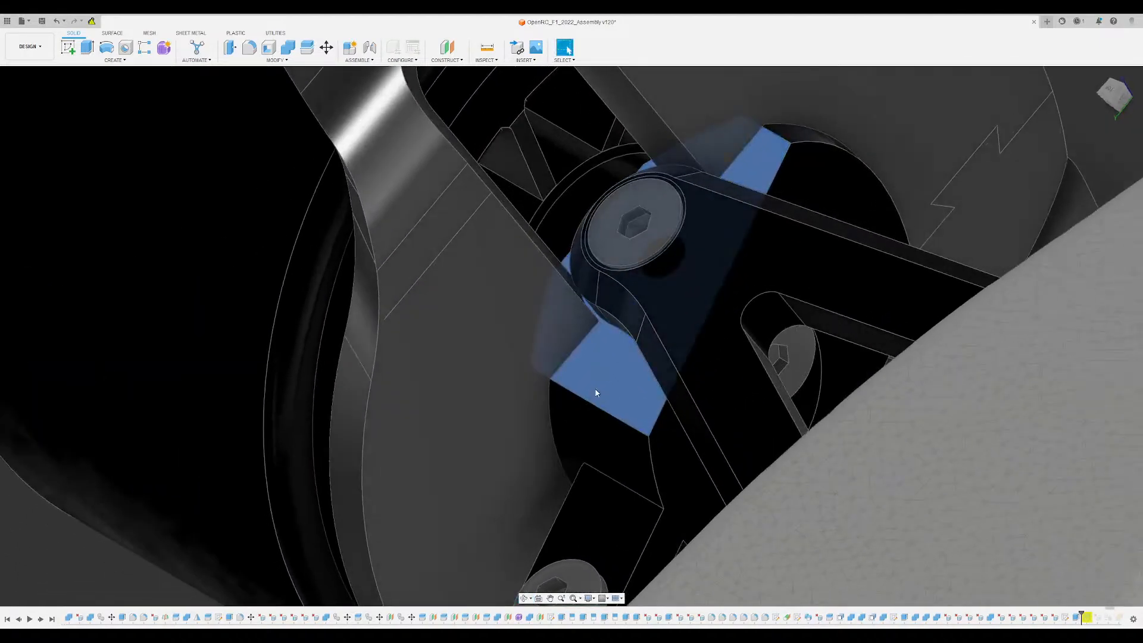
click(269, 52)
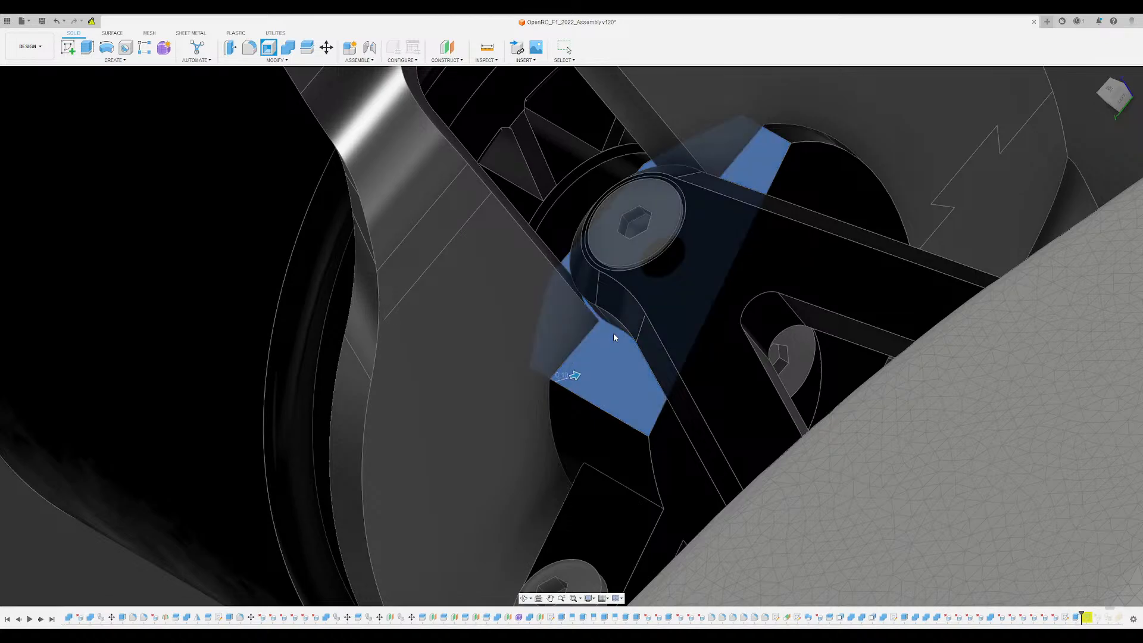
key(Escape)
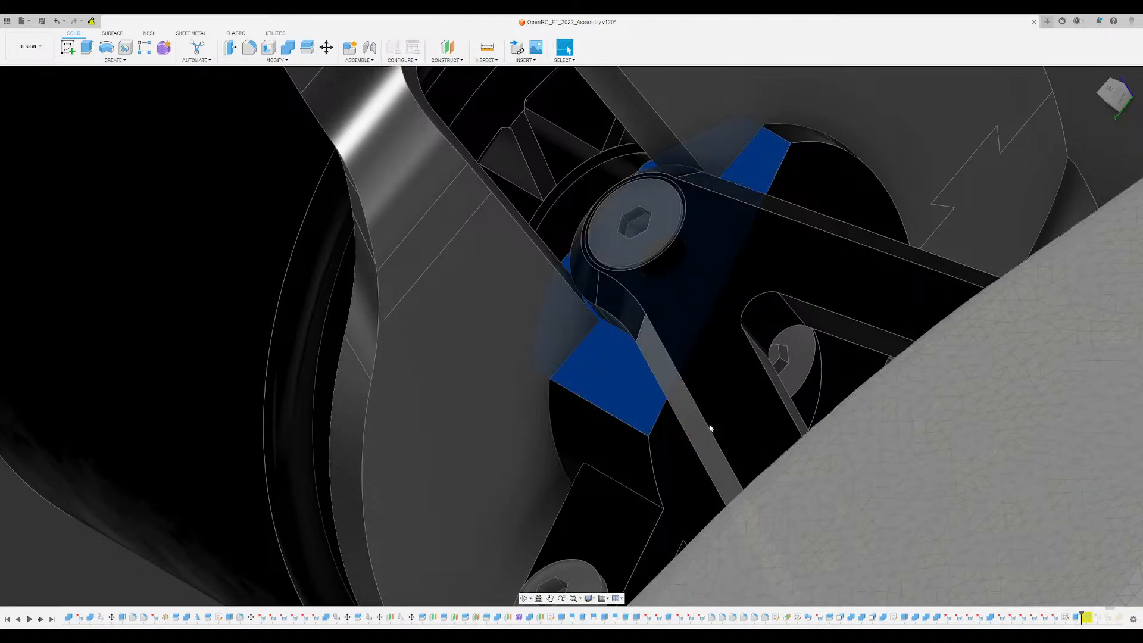
scroll(585, 344, down, 3)
shift+middle_drag(587, 347, 616, 363)
scroll(617, 363, down, 3)
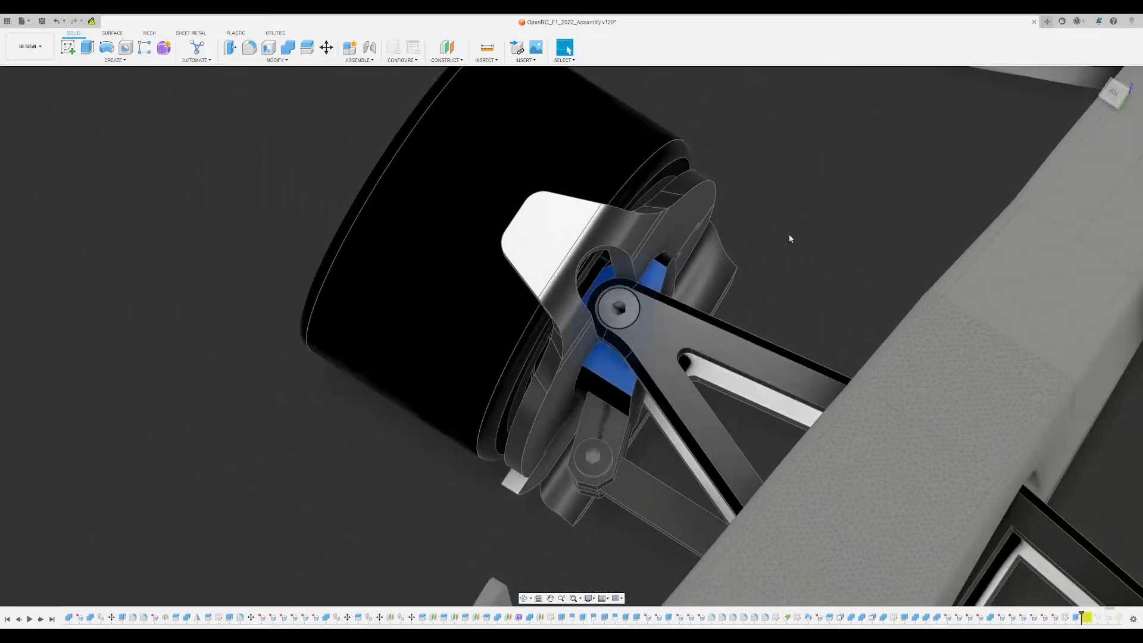
click(789, 234)
- Check the gap between the upper arm's rounded end, its screw and the cutout in the wheel disc
shift+middle_drag(788, 234, 756, 179)
scroll(635, 348, up, 5)
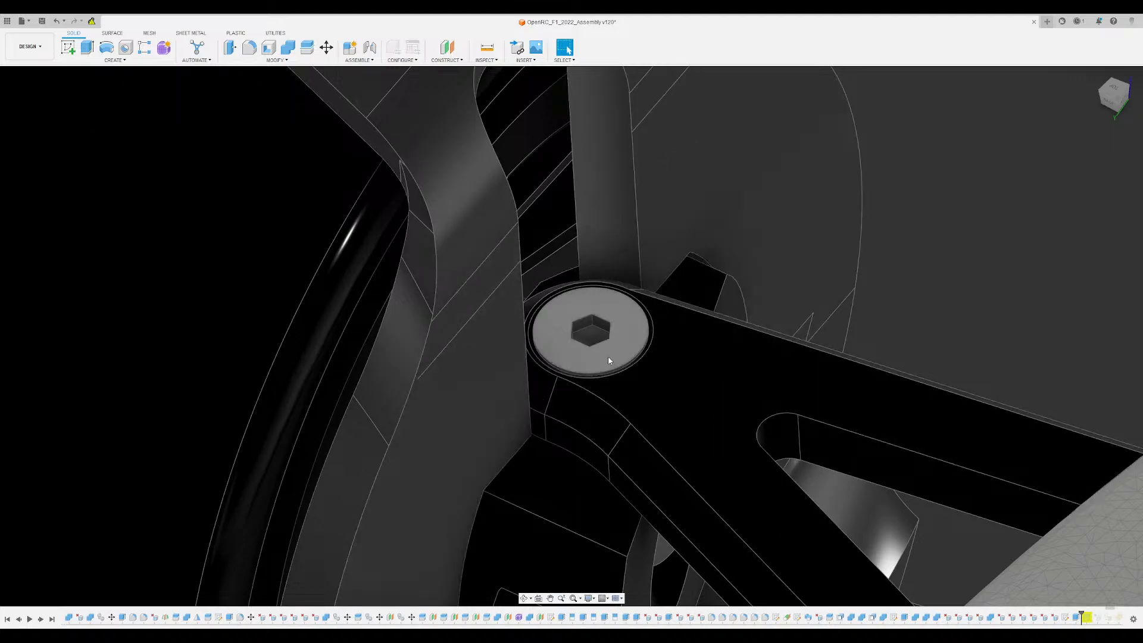
scroll(538, 427, down, 1)
scroll(528, 417, down, 3)
shift+middle_drag(528, 417, 648, 344)
scroll(548, 434, up, 3)
scroll(615, 338, up, 3)
scroll(684, 362, down, 3)
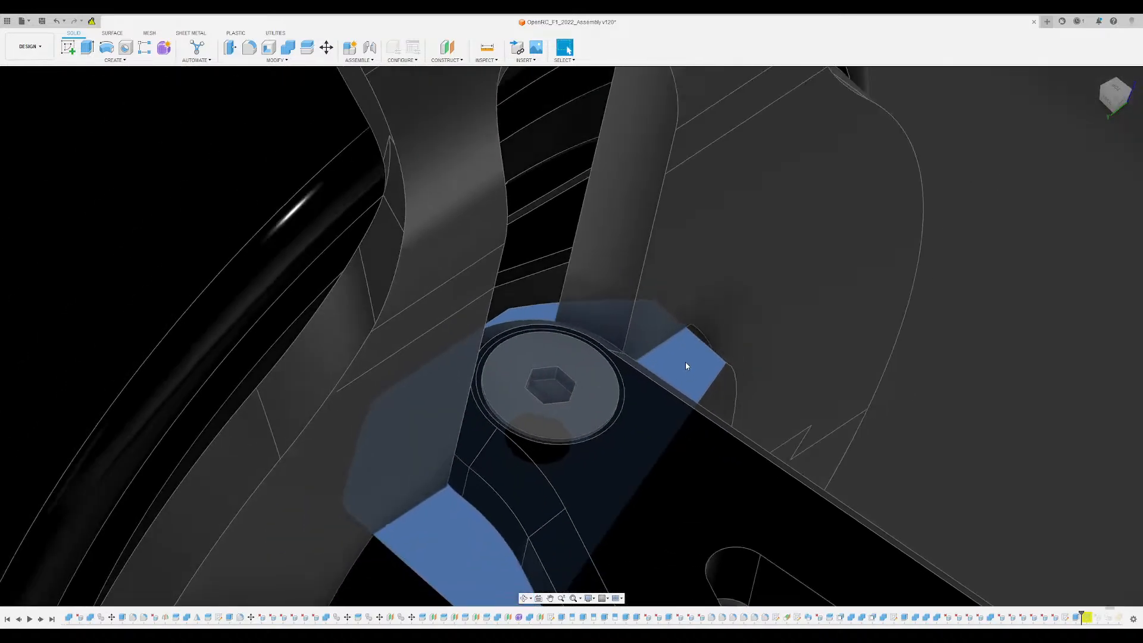
- Start a sketch on the hub block's flat face beneath the upper arm's screw
click(684, 361)
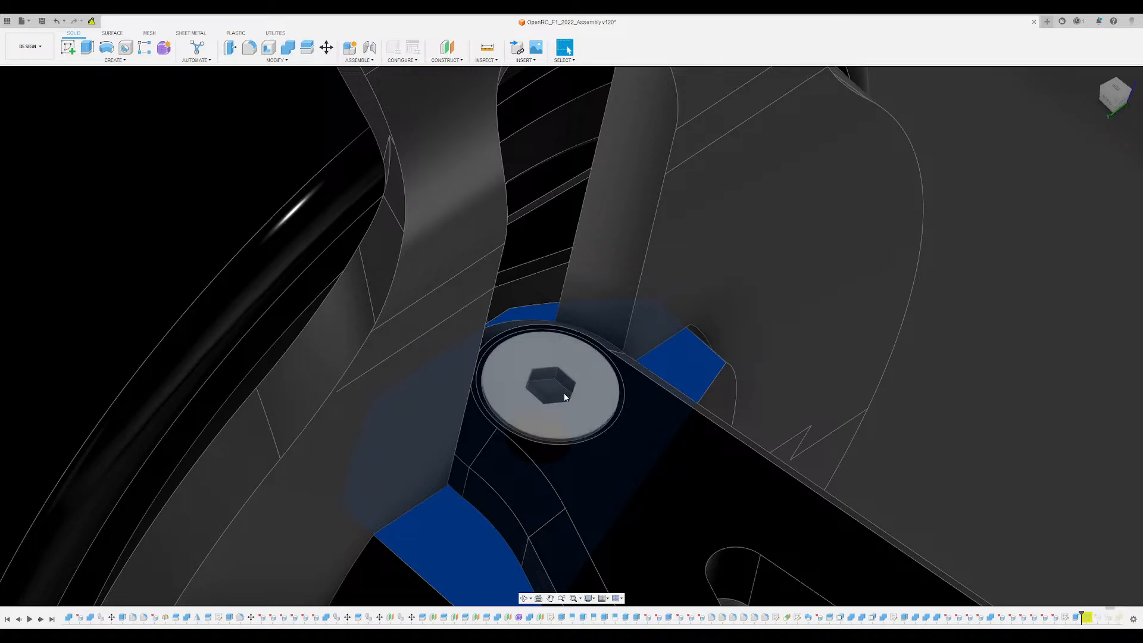
key(r)
scroll(554, 391, down, 8)
middle_drag(554, 390, 649, 430)
scroll(461, 212, up, 2)
scroll(464, 212, up, 6)
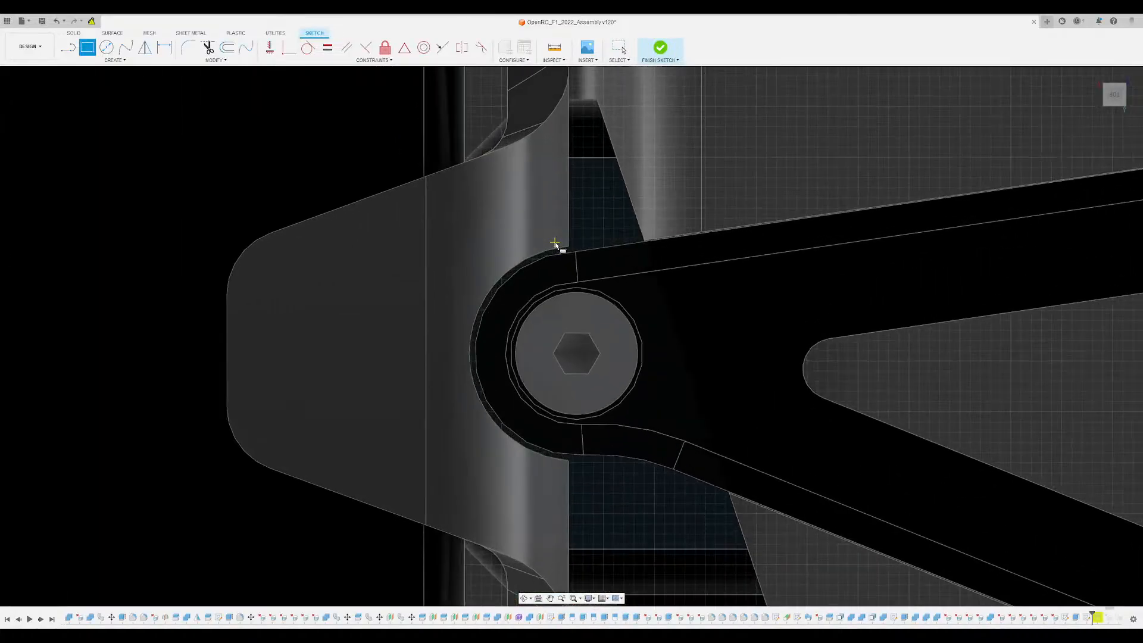
click(573, 178)
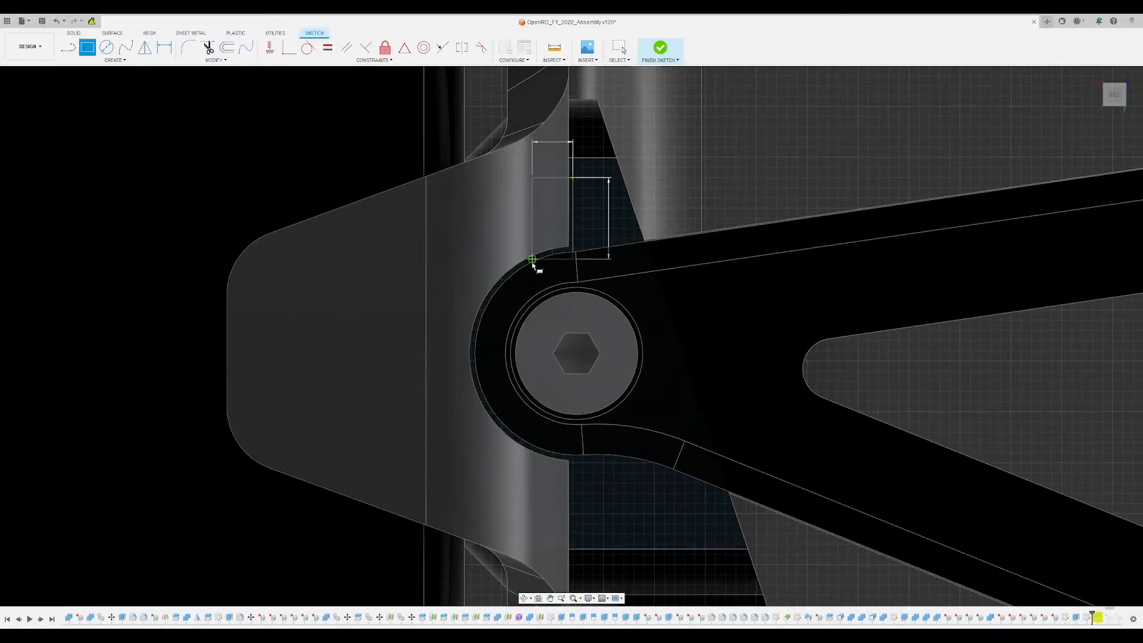
click(521, 525)
scroll(663, 515, up, 2)
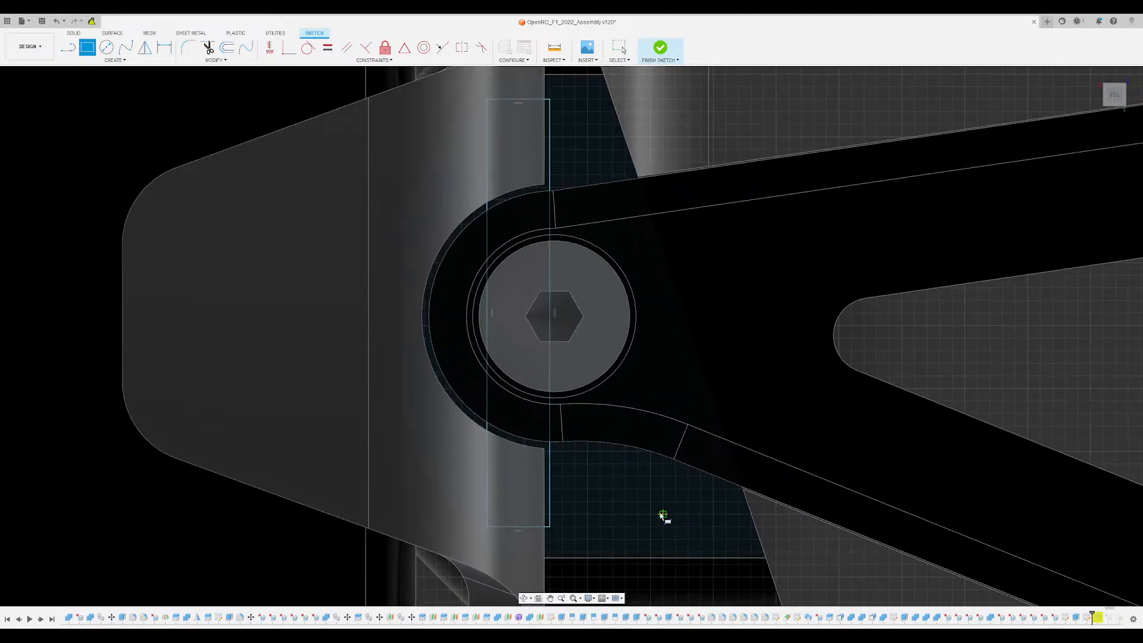
key(Escape)
- Sketch a straight line along the wheel disc's edge, joining the two parallel end edges of the hub block face
key(l)
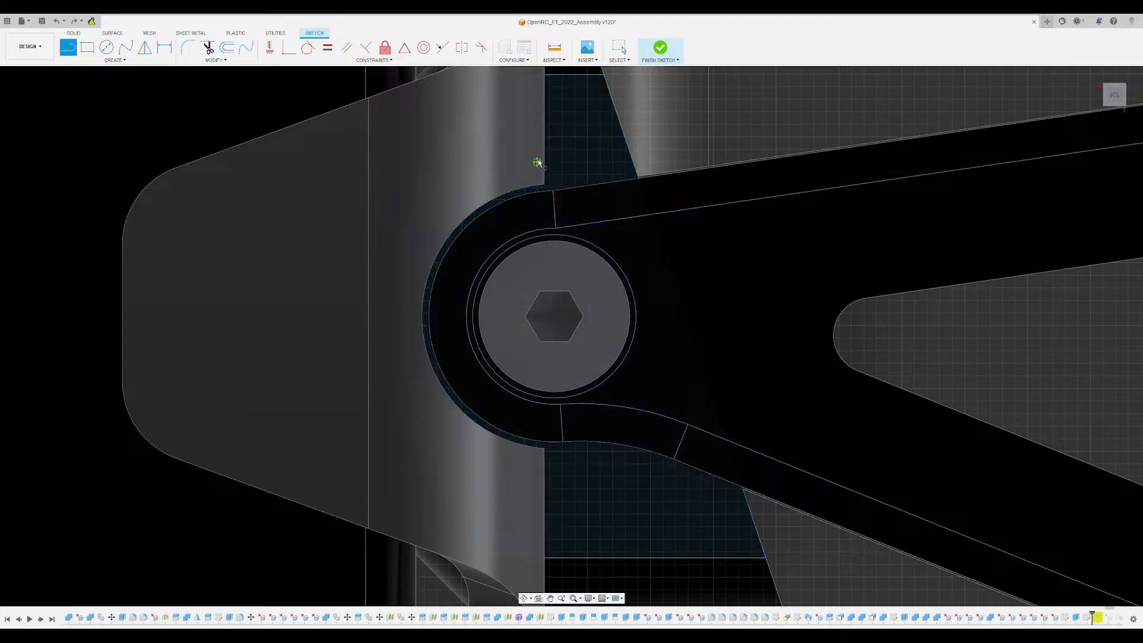
click(547, 74)
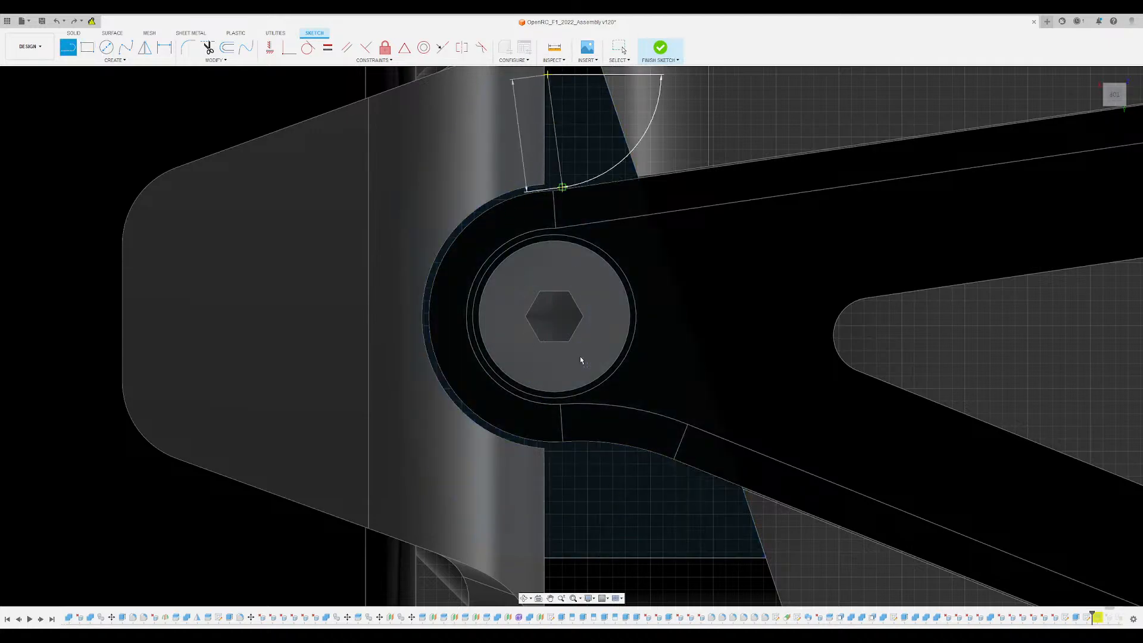
click(548, 558)
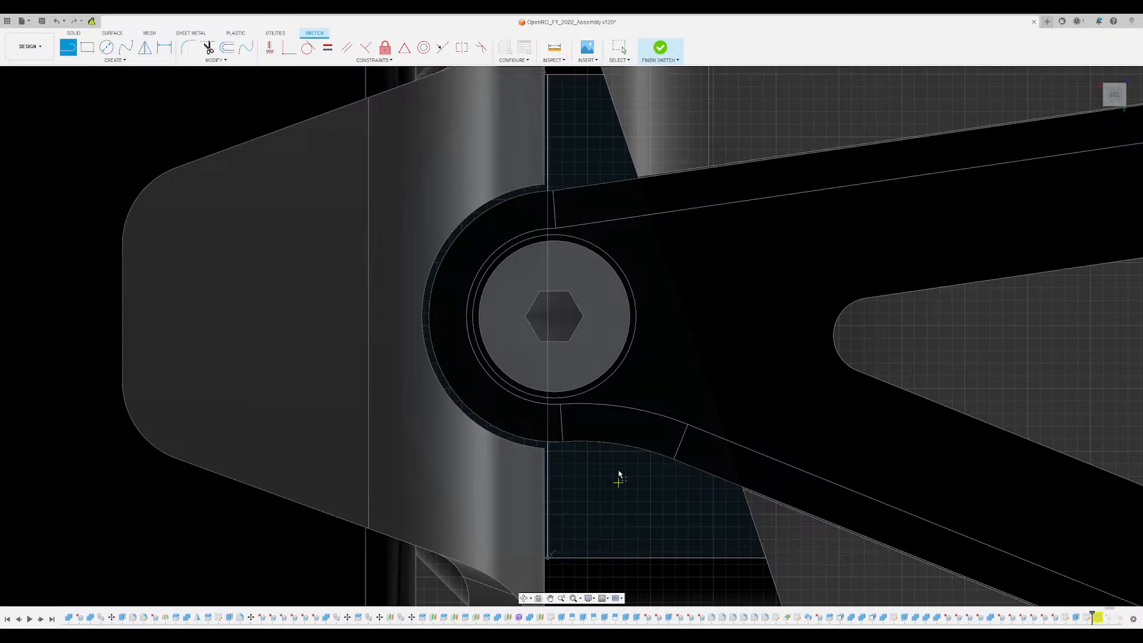
- Sketch connected 0.75 and 0.20 guide lines from the edge line's midpoint, and a 0.40 by 1.50 rectangle centred on that line
click(548, 316)
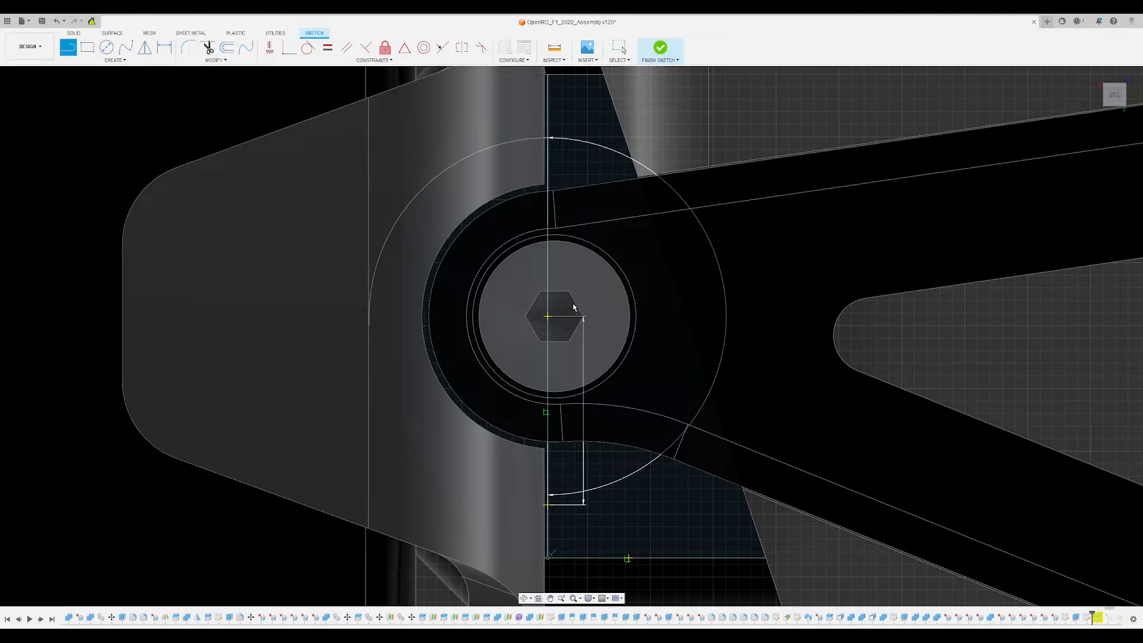
key(Return)
click(548, 505)
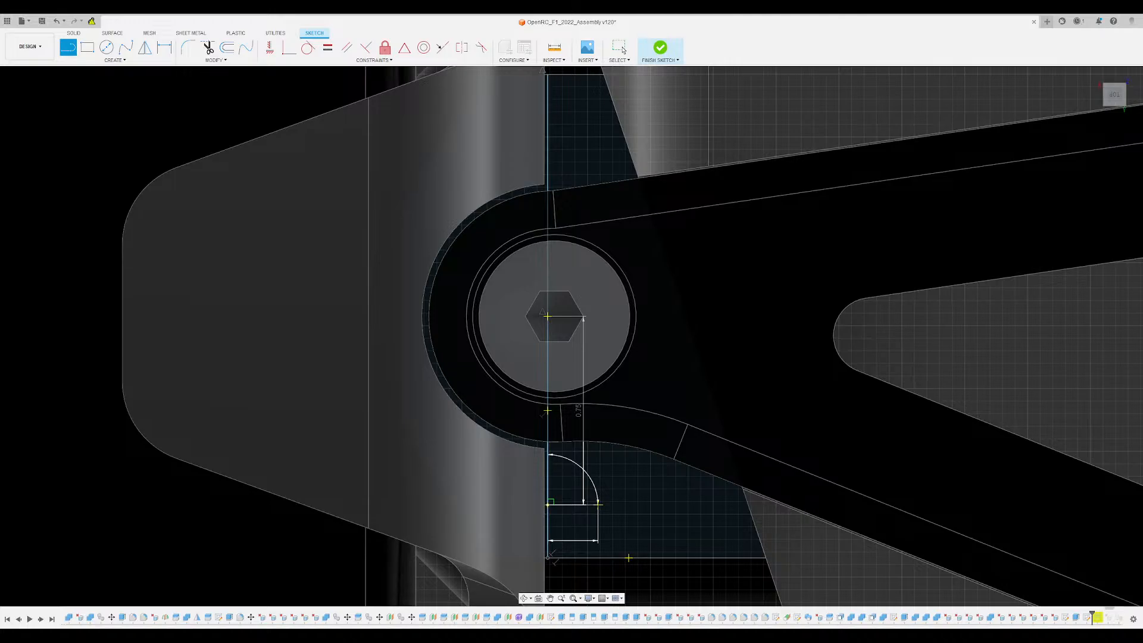
key(r)
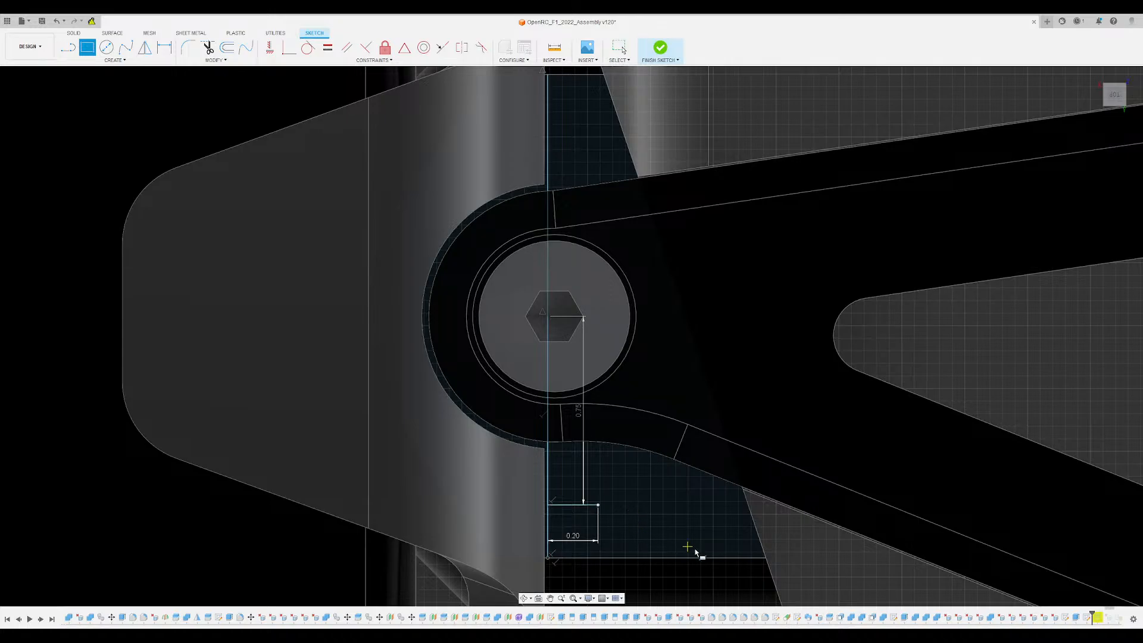
click(598, 505)
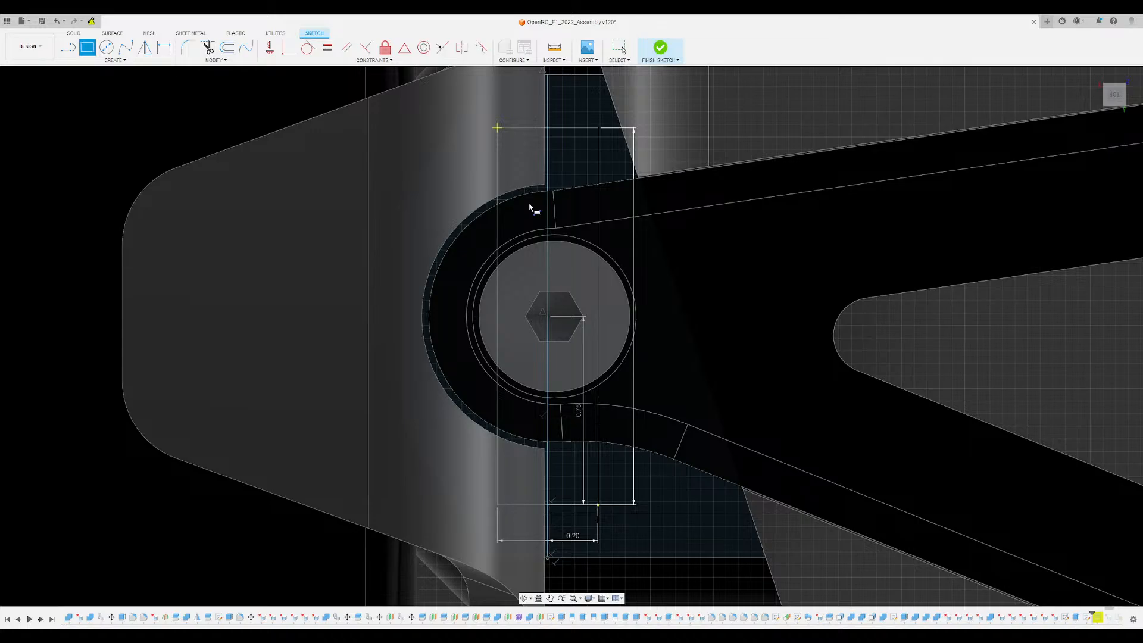
key(Return)
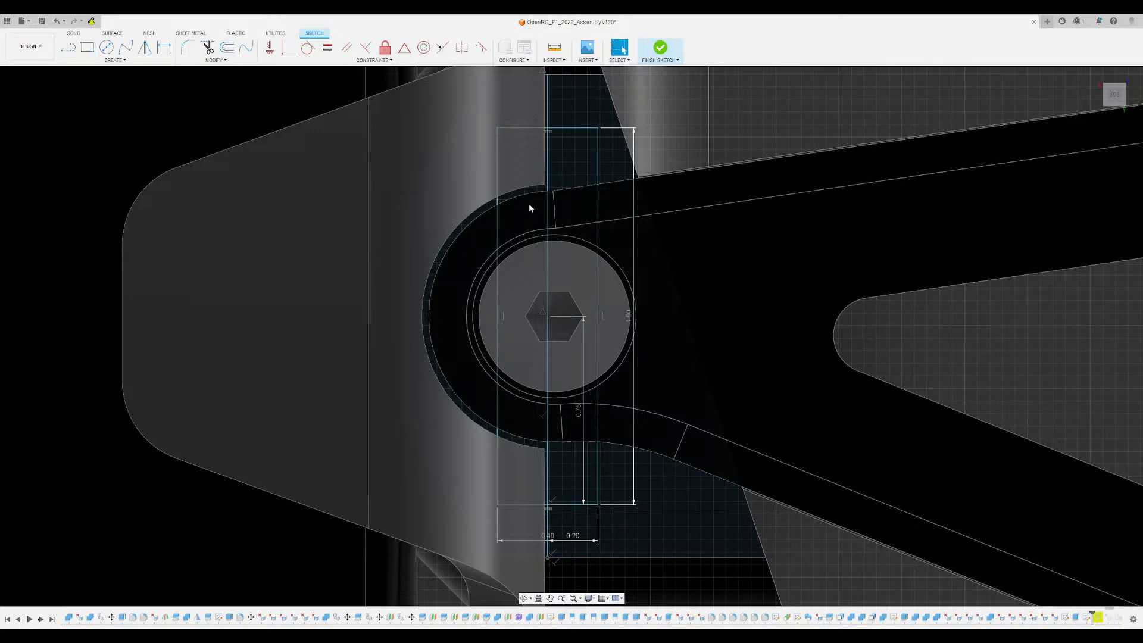
- Add a 0.80 diameter circle centred on the upper arm's screw and finish the sketch
key(c)
click(554, 316)
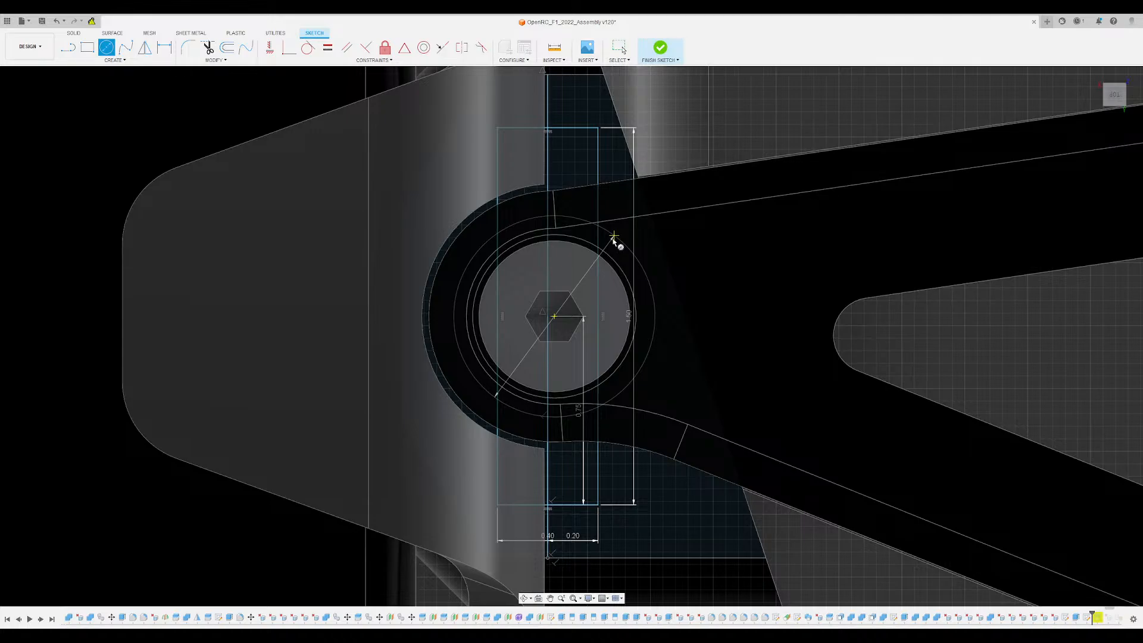
click(614, 238)
key(Escape)
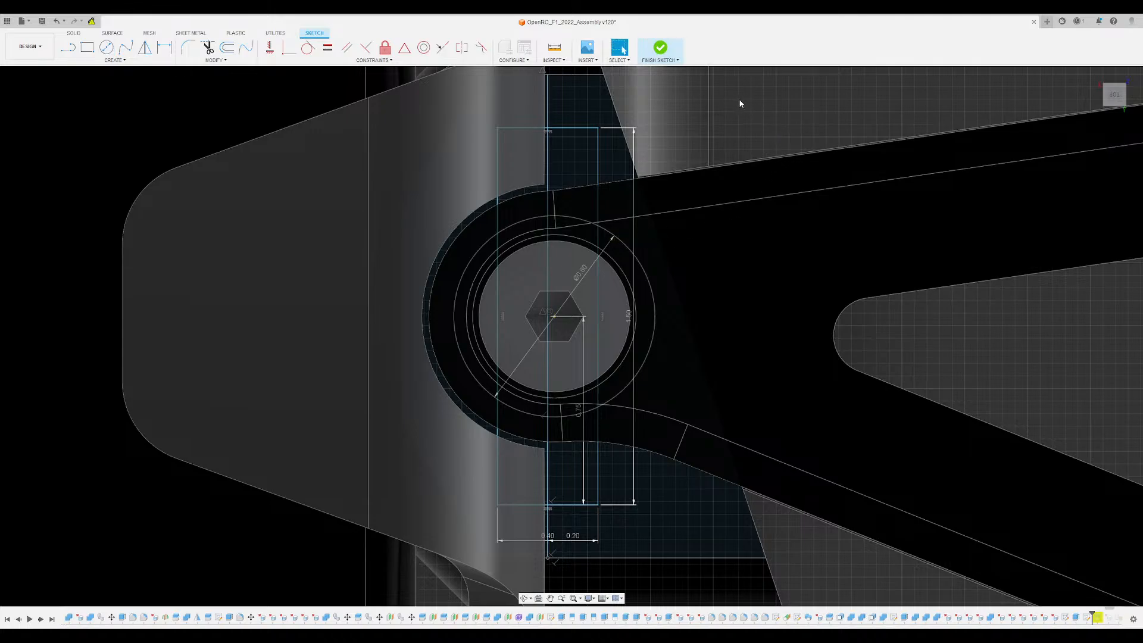
click(661, 49)
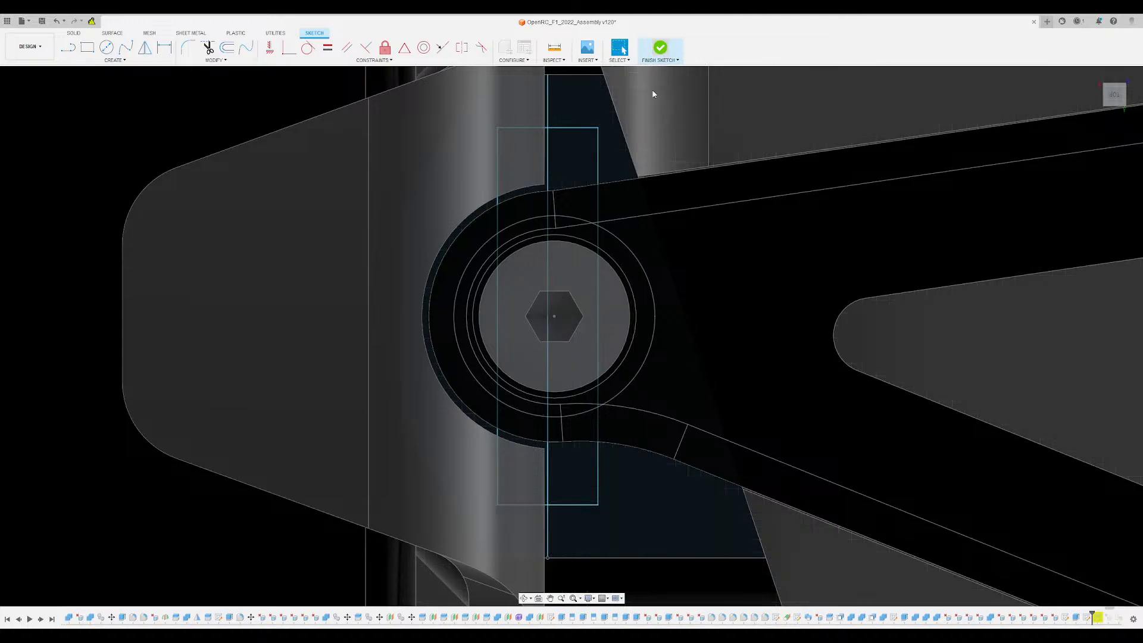
- Hide the upper arm and its screw to expose the sketched regions on the hub block face
click(555, 163)
scroll(548, 148, up, 4)
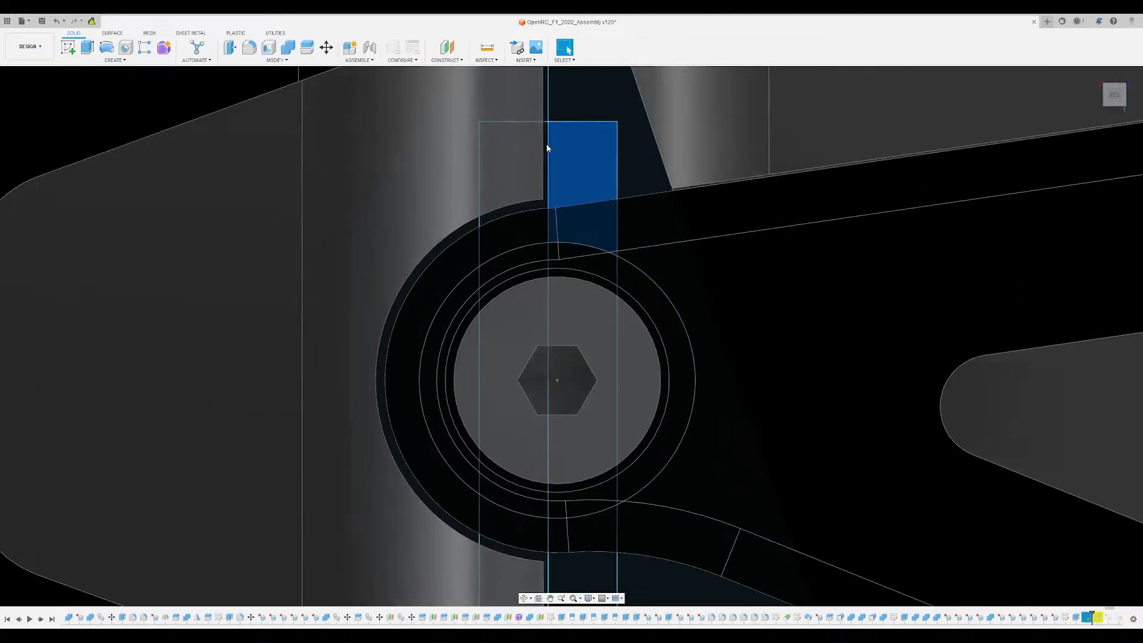
scroll(559, 310, down, 3)
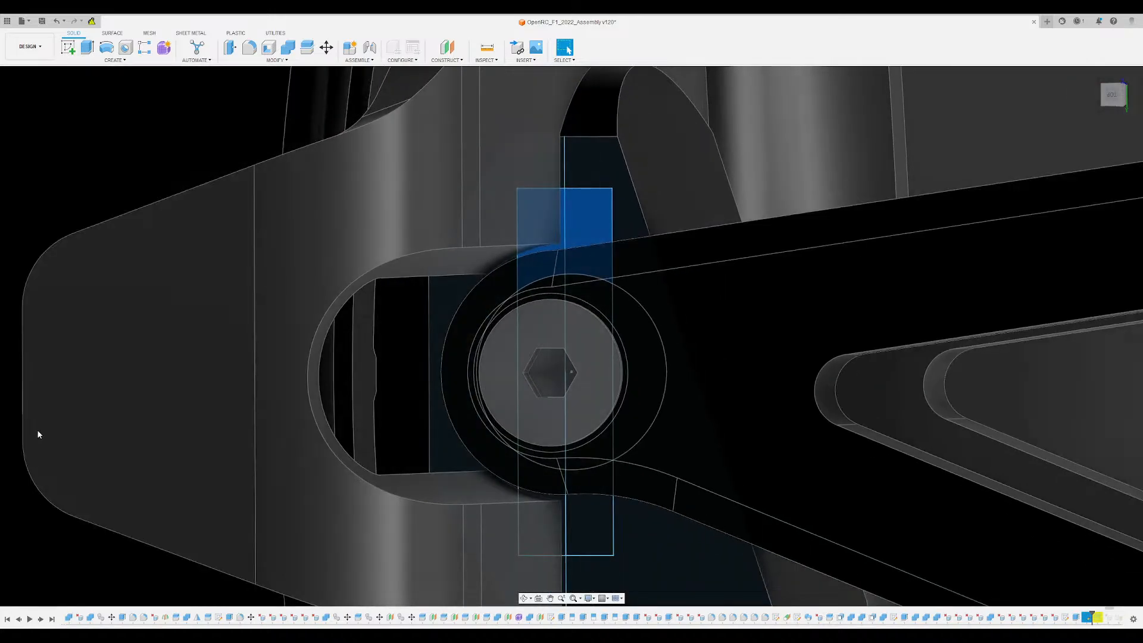
click(29, 384)
scroll(623, 387, up, 3)
- Extrude all rectangle and circle regions around the screw hole into the hub block as a separate key-shaped body
click(624, 386)
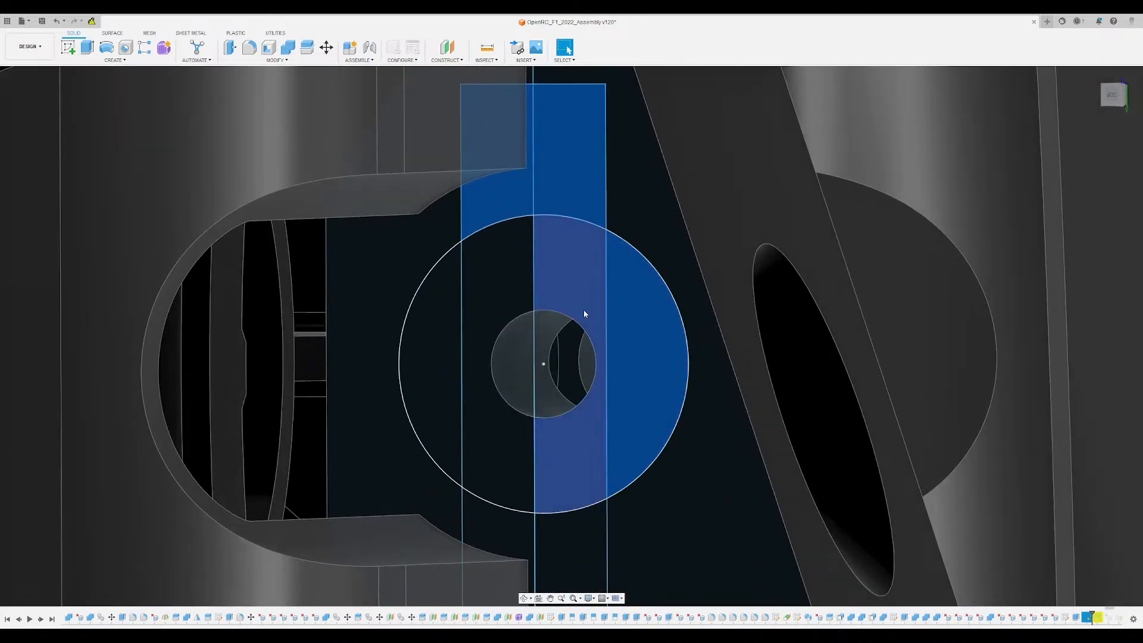
click(584, 310)
click(469, 294)
click(437, 301)
click(481, 533)
click(565, 530)
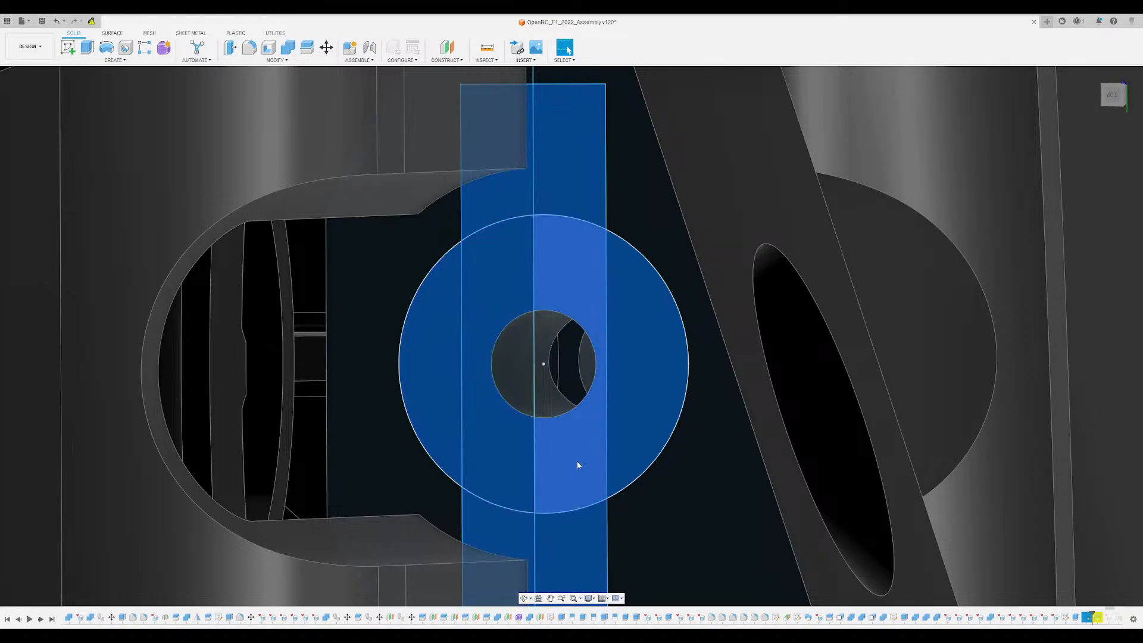
scroll(577, 459, down, 3)
mouse_move(575, 417)
shift+middle_down()
mouse_move(573, 395)
mouse_move(587, 412)
shift+middle_up()
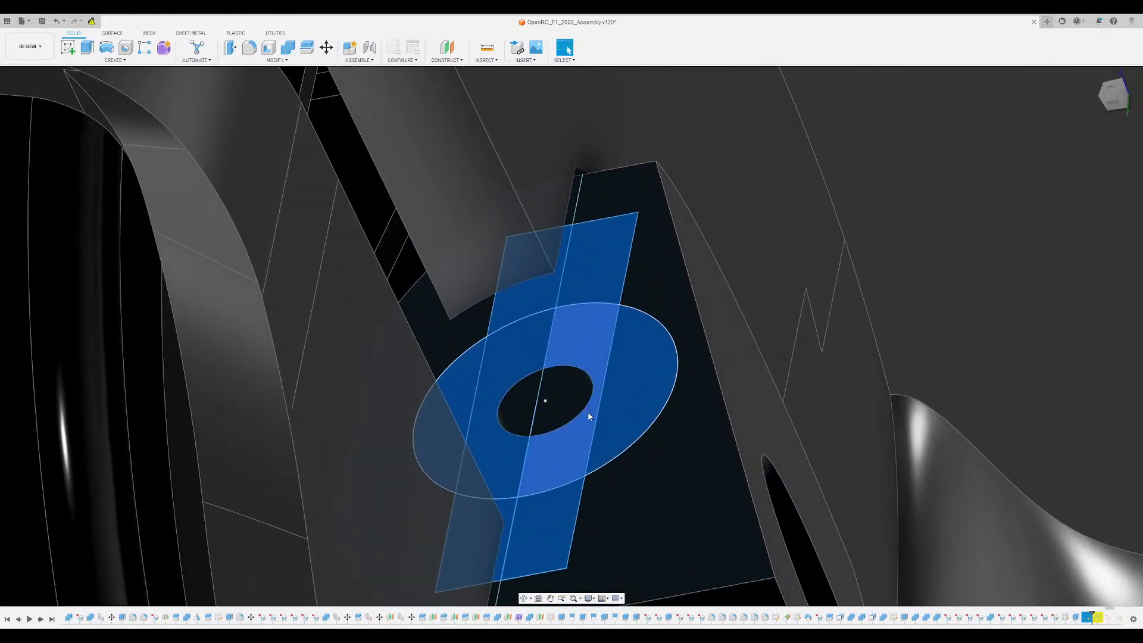
key(e)
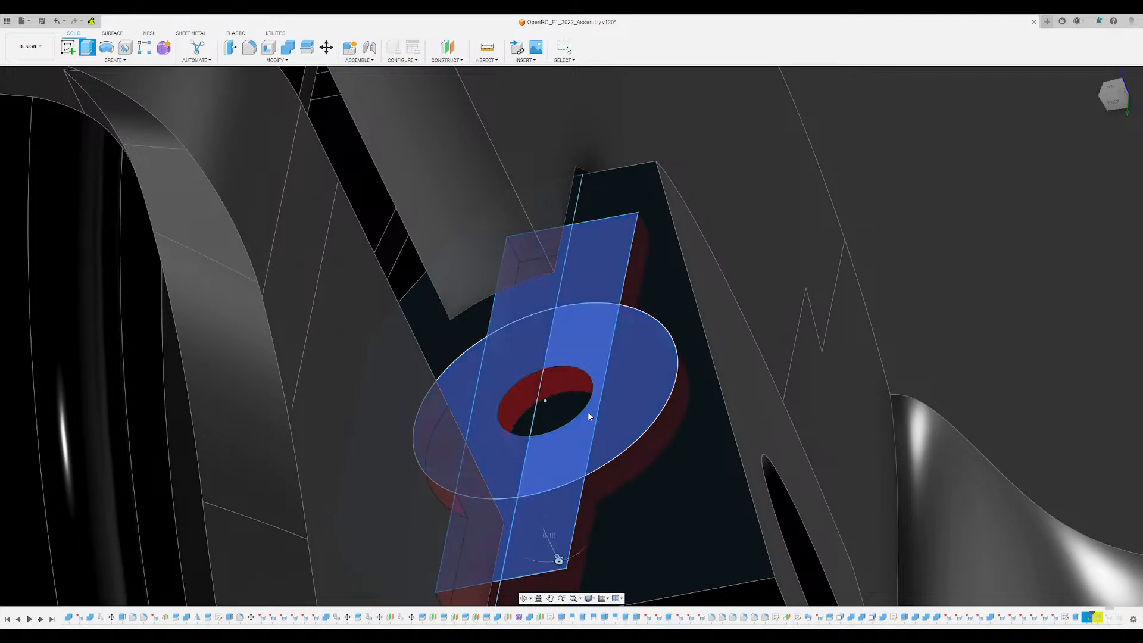
text(2)
mouse_move(587, 347)
shift+middle_down()
mouse_move(582, 297)
mouse_move(586, 344)
shift+middle_up()
scroll(586, 344, up, 2)
scroll(572, 393, up, 1)
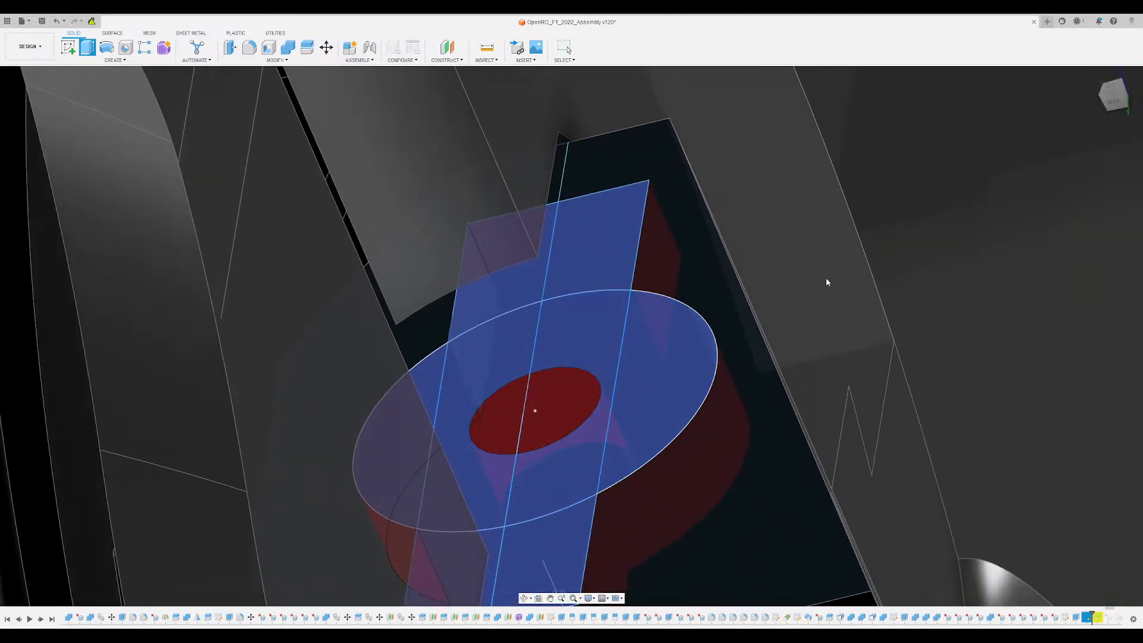
key(Return)
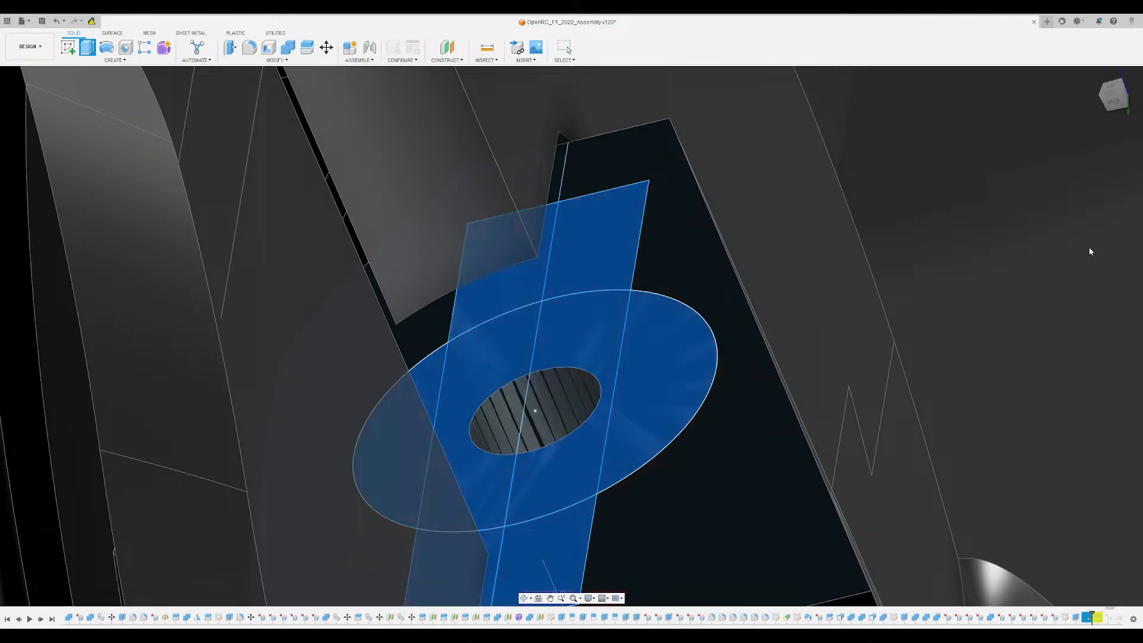
- Cut the hub block with the key-shaped body using Combine, keeping the key body as a tool
click(287, 48)
click(622, 266)
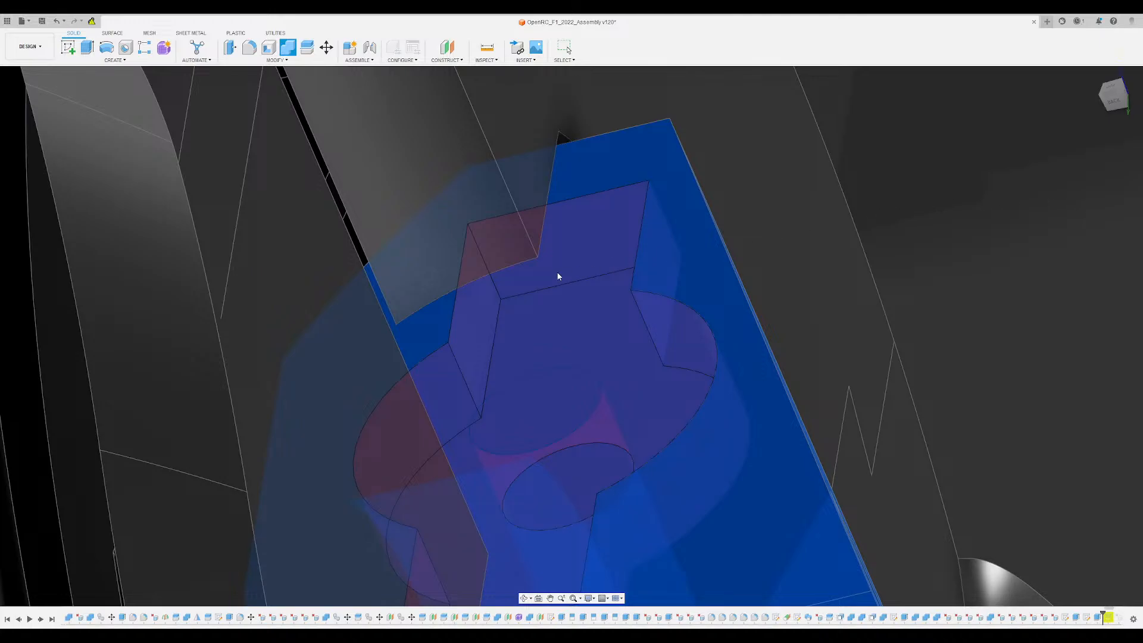
key(Return)
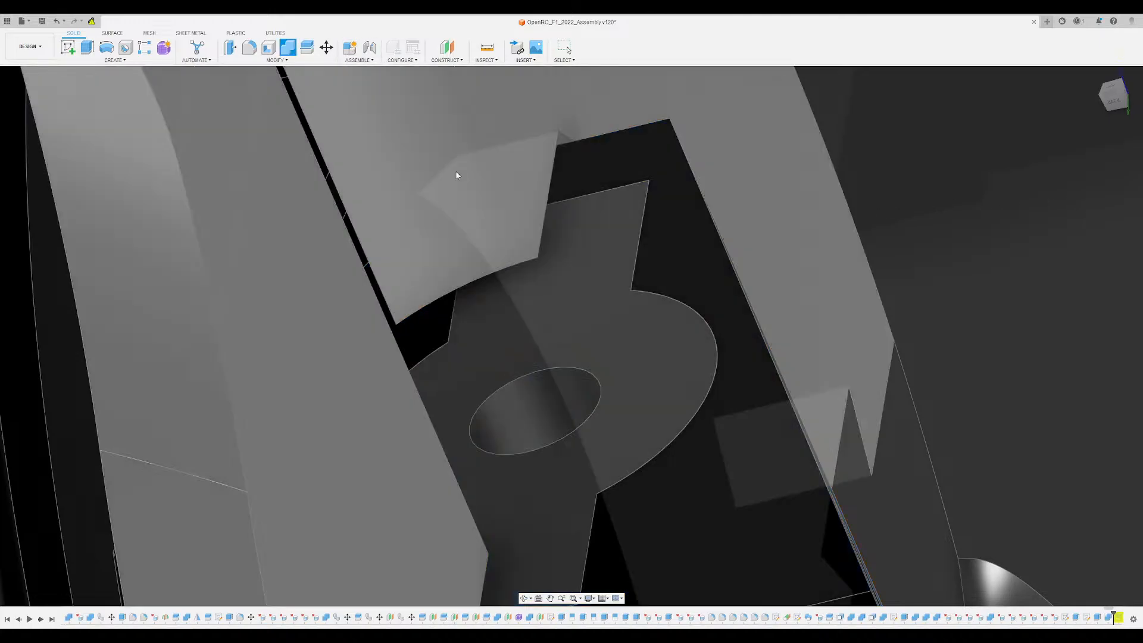
- Join the key-shaped body to the wheel disc using Combine
click(457, 174)
click(533, 266)
click(1111, 173)
click(1088, 196)
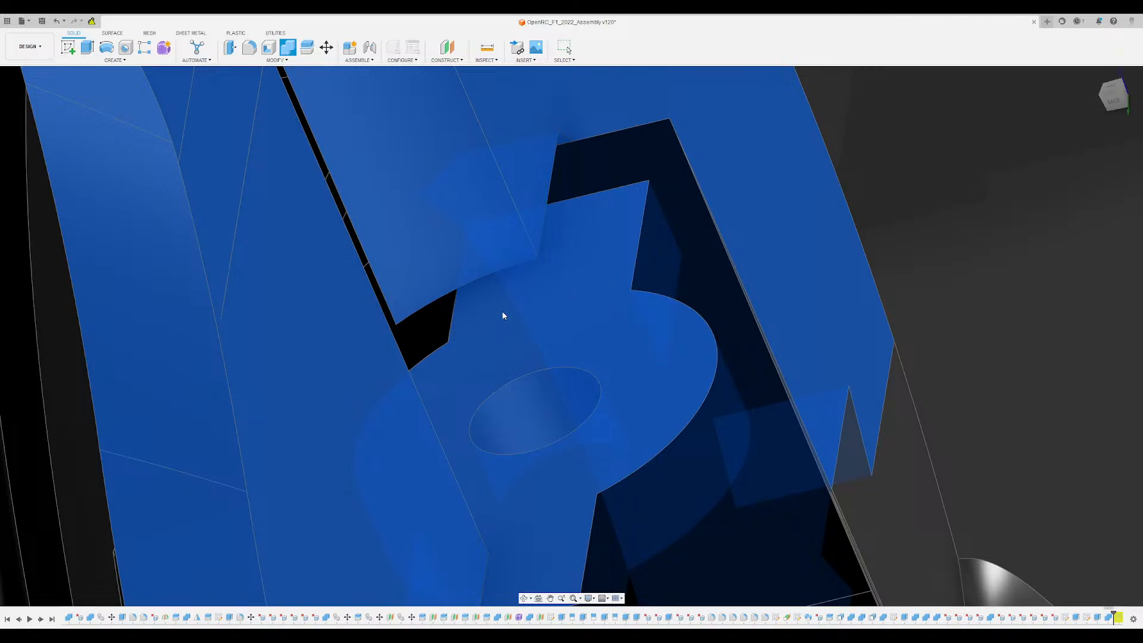
key(Return)
- Reopen the key profile sketch and draw a slanted line from the circle's outer quadrant point to the rectangle's nearest lower corner
shift+middle_drag(502, 311, 532, 307)
click(604, 333)
click(881, 181)
shift+middle_drag(702, 226, 591, 228)
double_click(1076, 617)
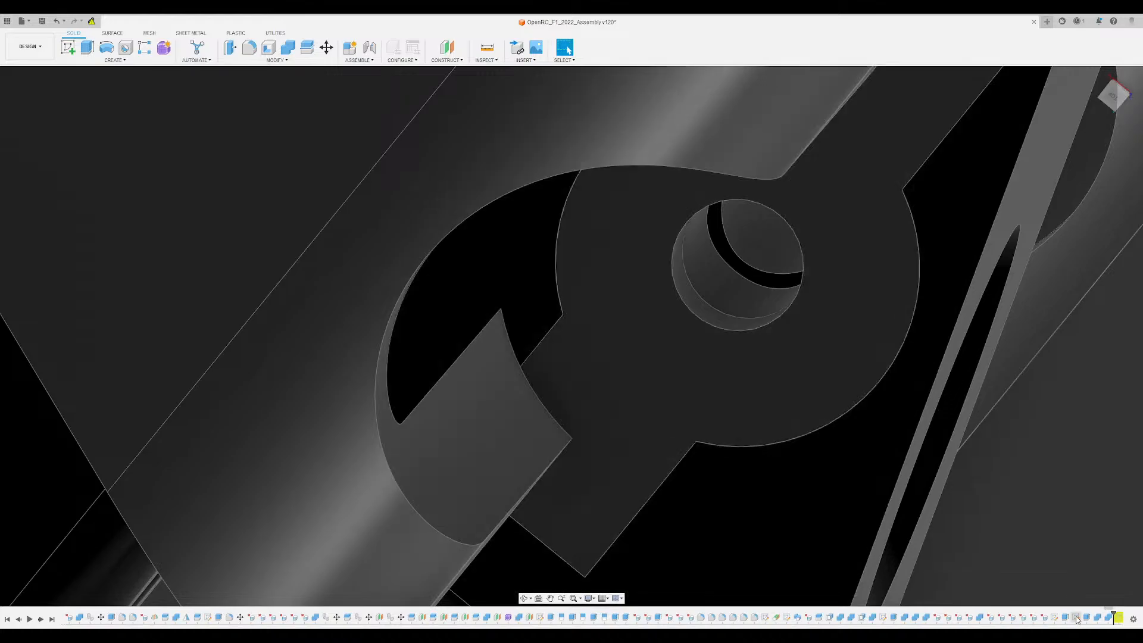
key(l)
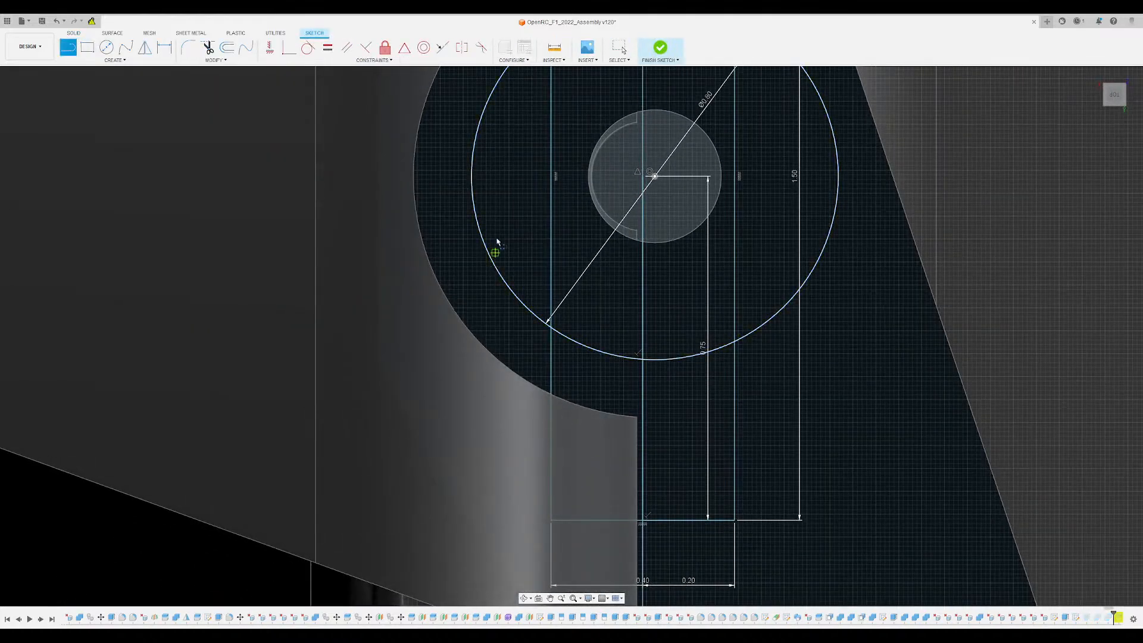
click(647, 177)
click(471, 176)
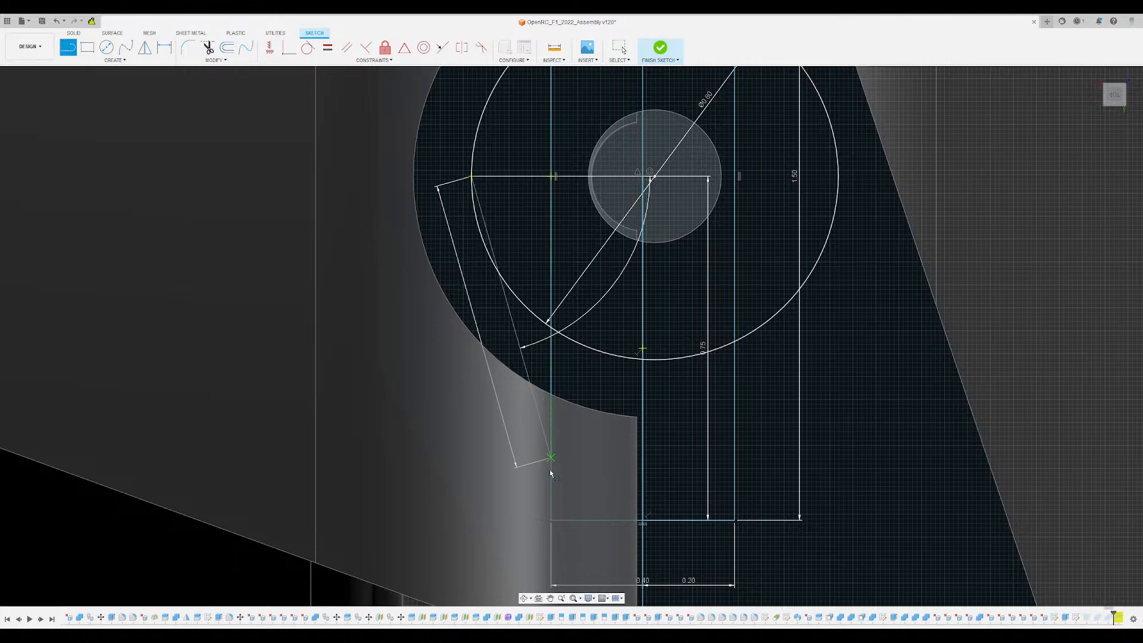
click(552, 523)
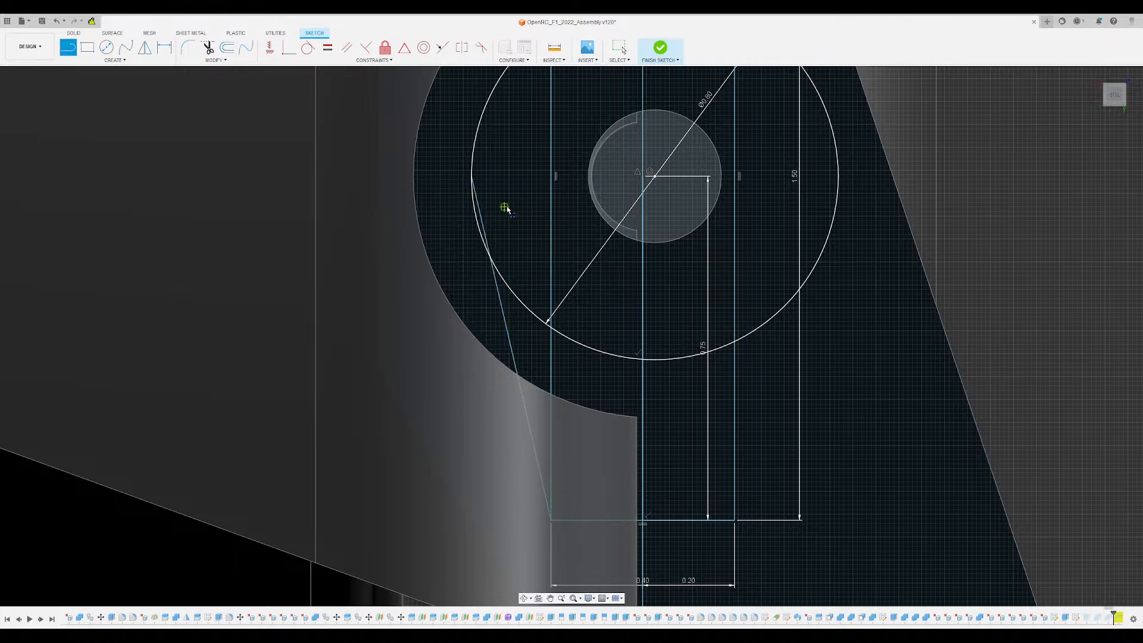
- Draw a second slanted line from the circle's outer quadrant point to the rectangle's upper corner on the same side
scroll(470, 236, up, 3)
scroll(470, 236, down, 2)
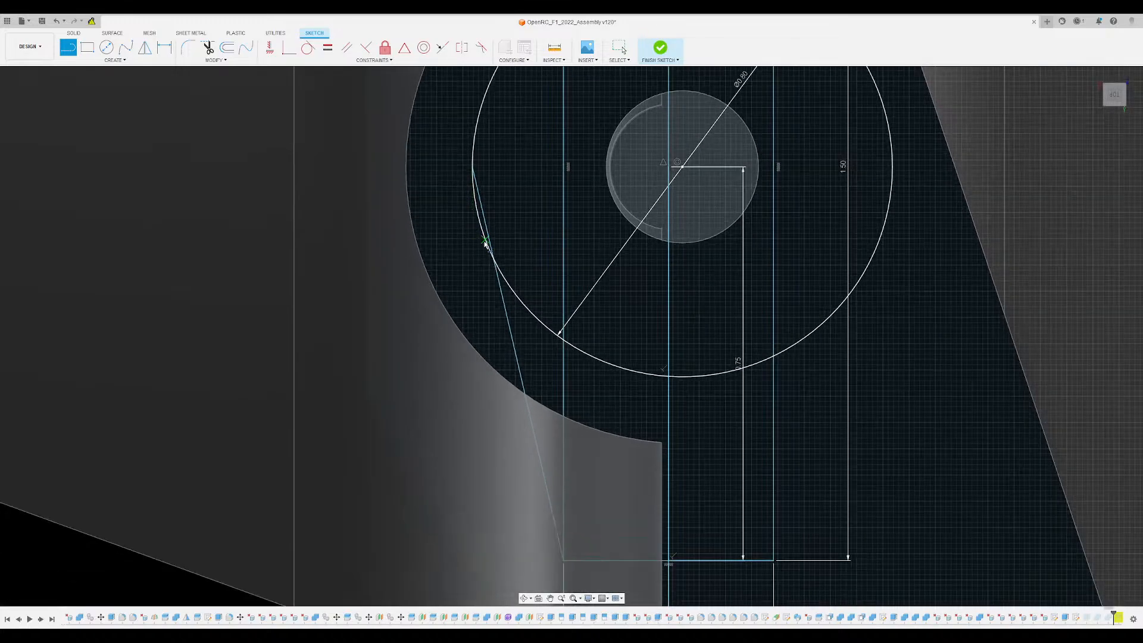
shift+middle_drag(487, 233, 471, 249)
middle_drag(518, 168, 552, 358)
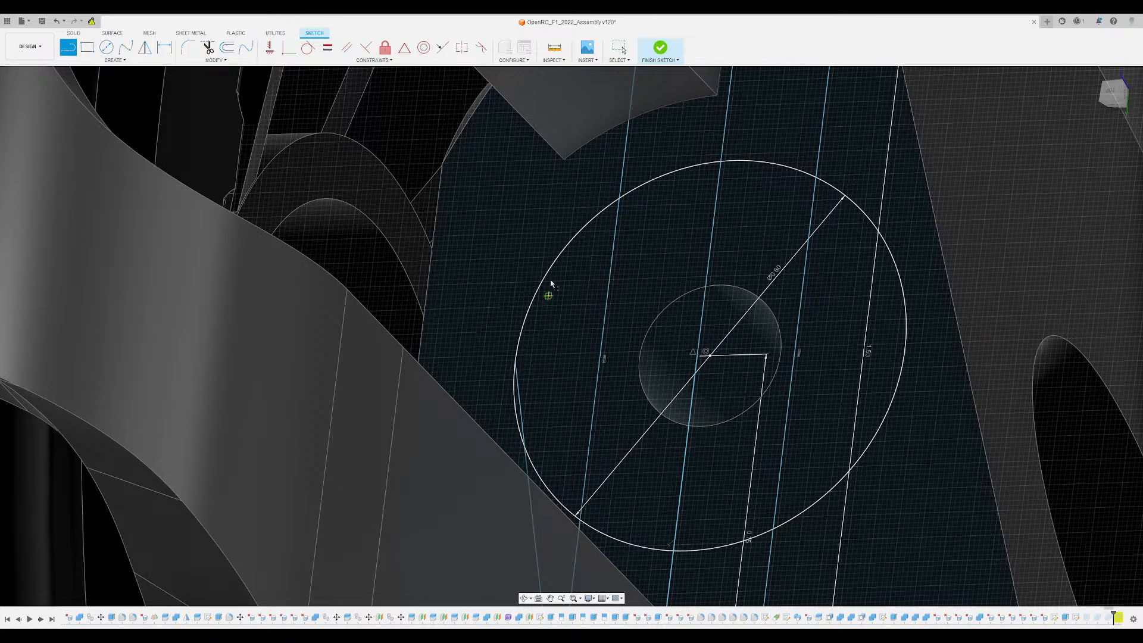
click(515, 363)
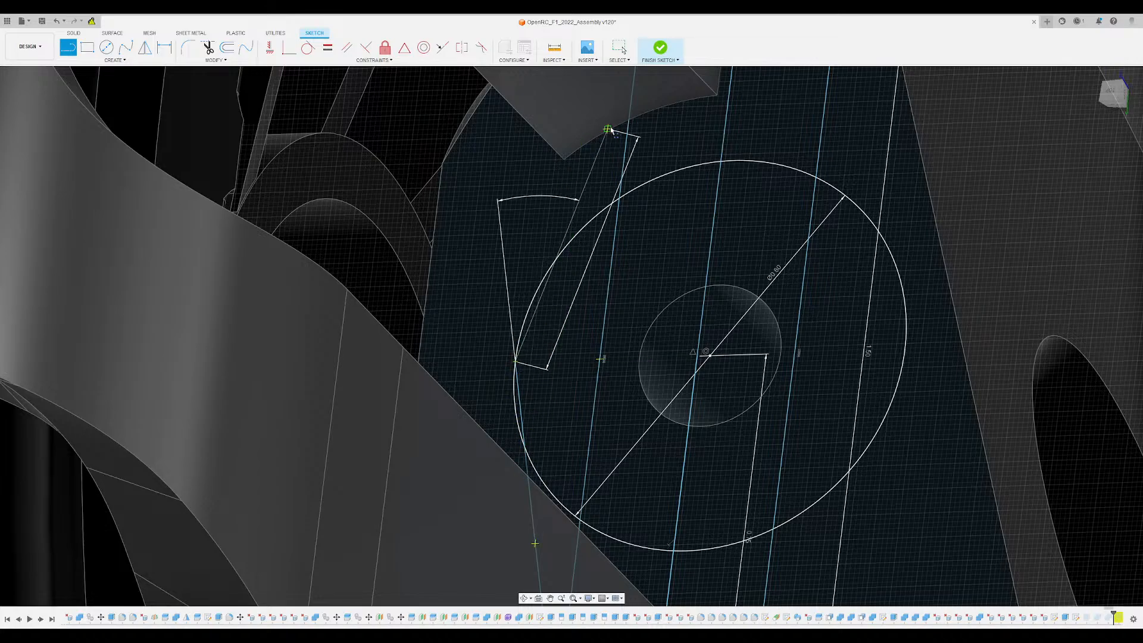
scroll(613, 160, down, 4)
scroll(615, 156, up, 1)
middle_drag(620, 106, 627, 178)
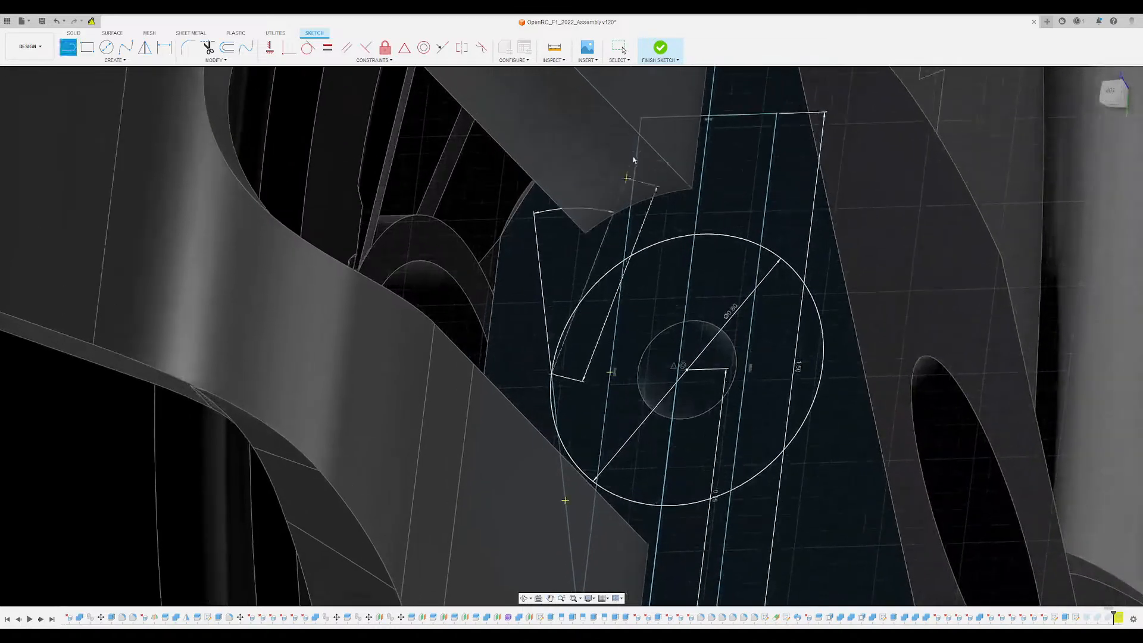
click(642, 119)
- Try to trim the circle's arc between the upper slanted line and the rectangle's long edge
scroll(583, 325, up, 3)
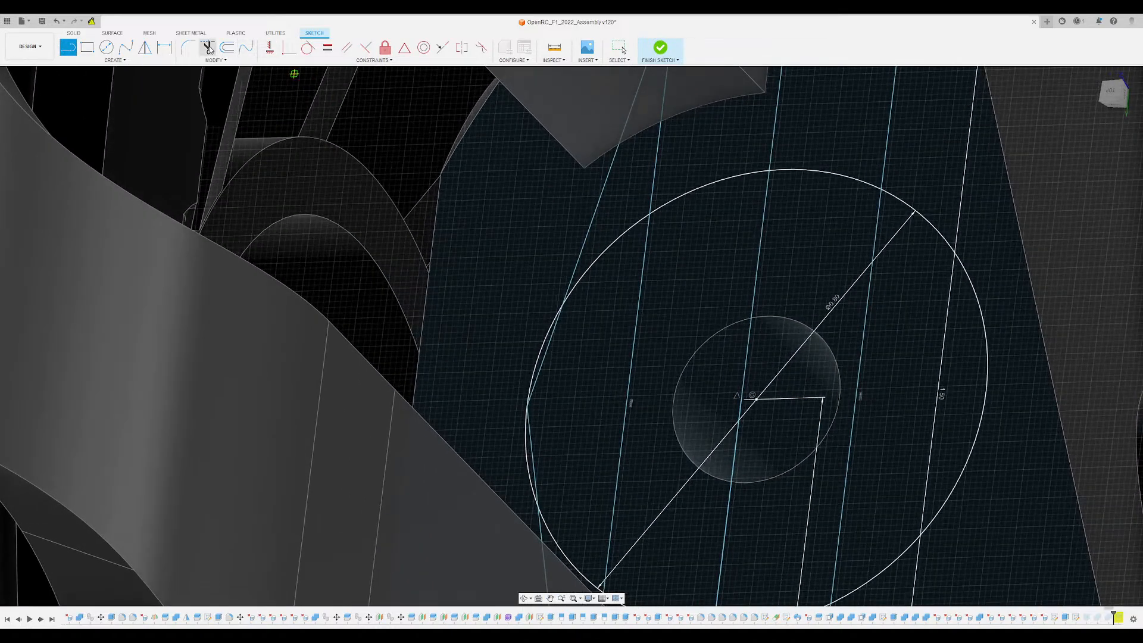
click(208, 48)
scroll(619, 250, up, 2)
click(668, 257)
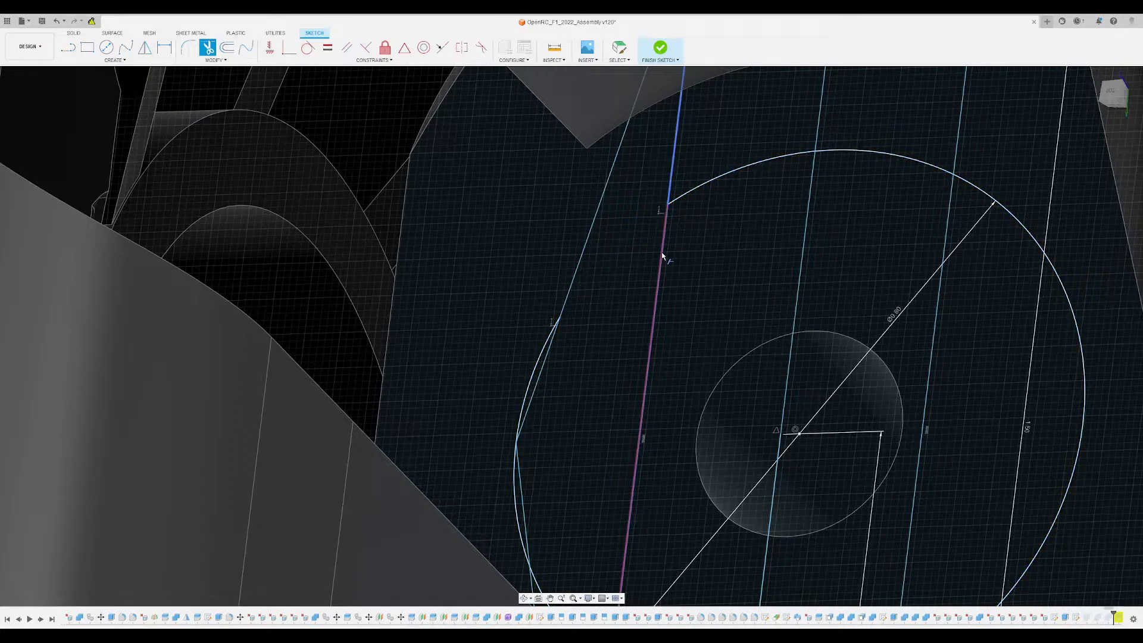
scroll(662, 256, down, 2)
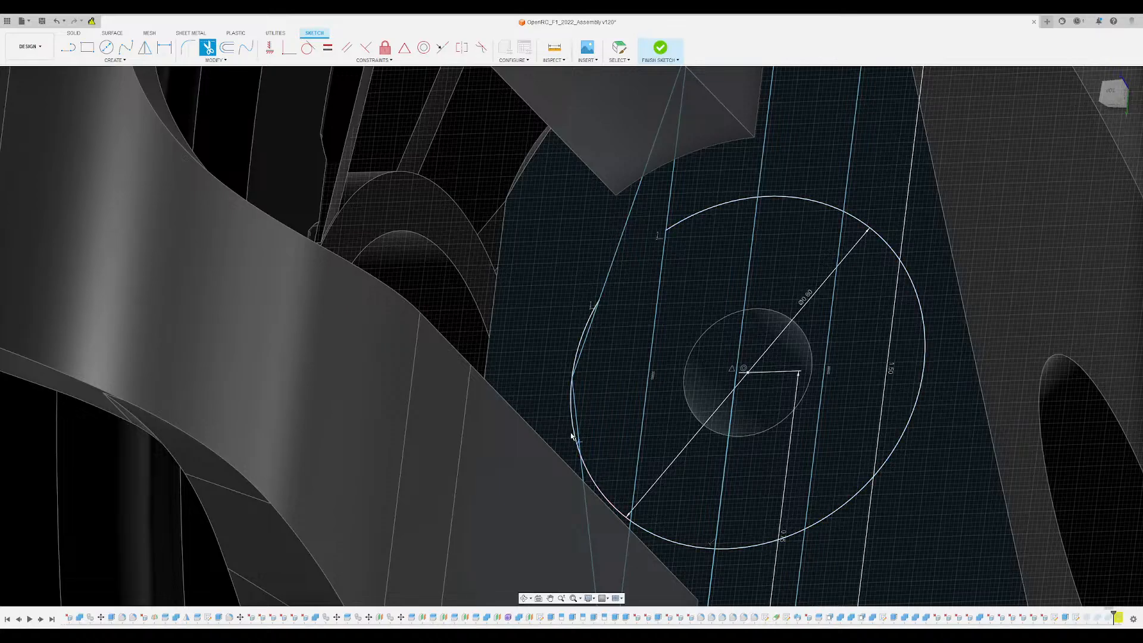
key(Escape)
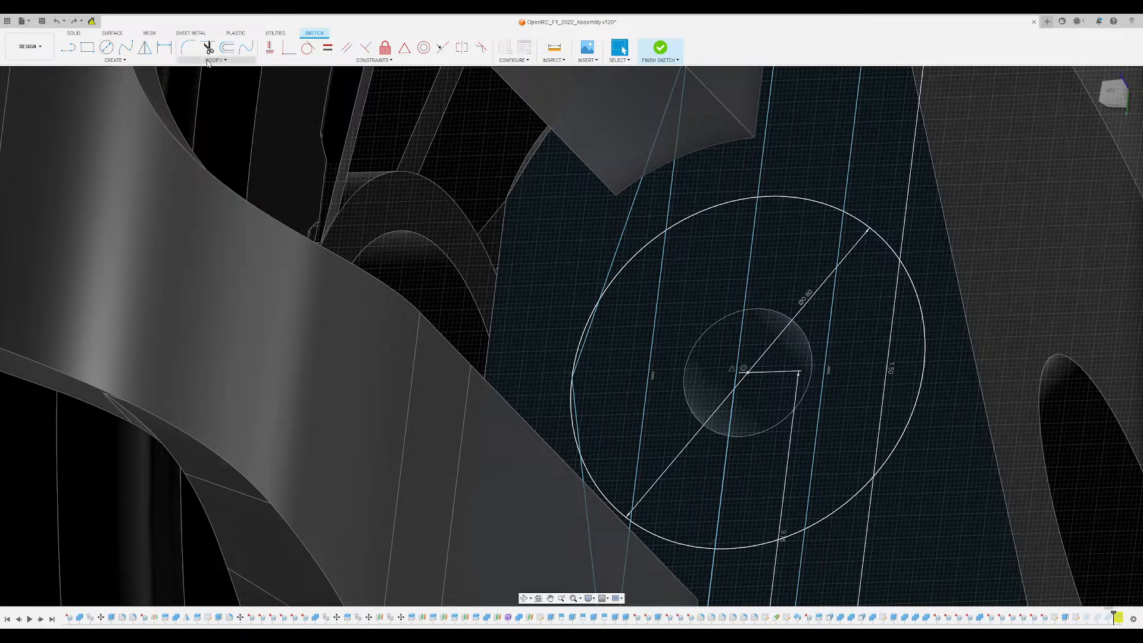
- Trim the circle's arcs that lie outside the two slanted lines and finish the sketch
key(t)
scroll(599, 351, up, 2)
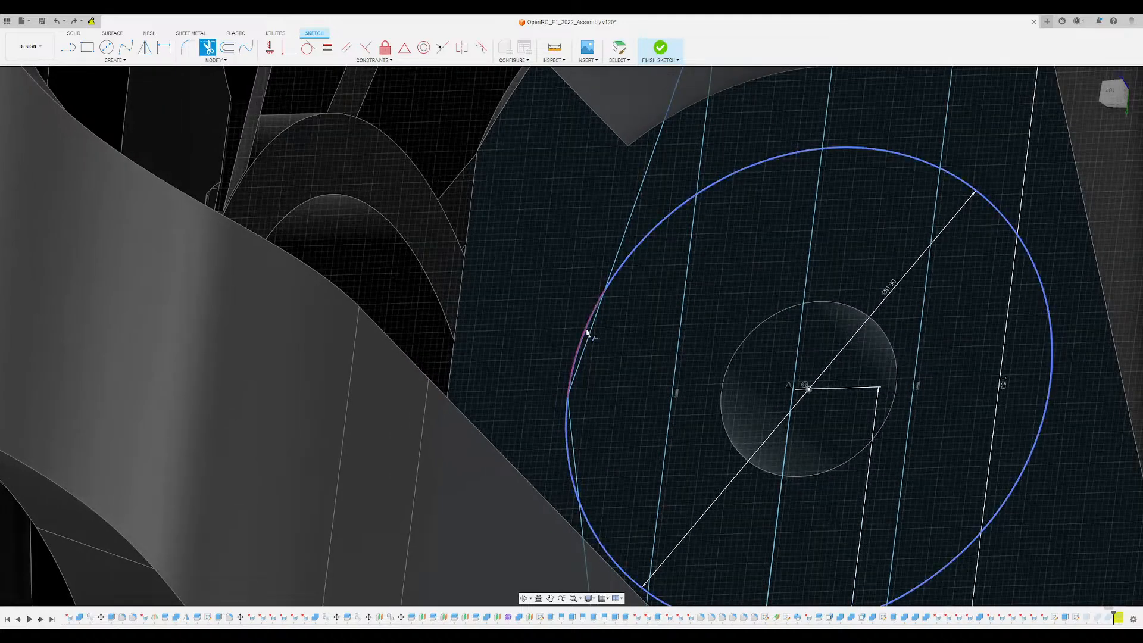
click(588, 400)
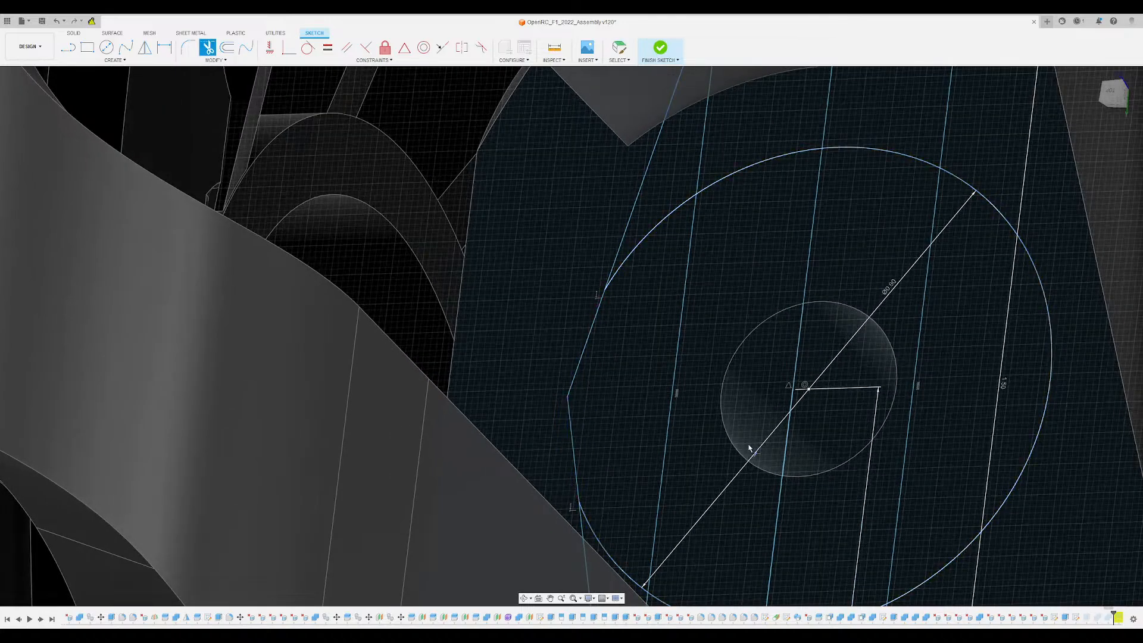
scroll(600, 371, down, 3)
scroll(599, 371, down, 2)
mouse_move(643, 352)
shift+middle_down()
mouse_move(669, 324)
mouse_move(708, 221)
mouse_move(645, 388)
mouse_move(626, 370)
mouse_move(635, 359)
shift+middle_up()
scroll(619, 382, up, 3)
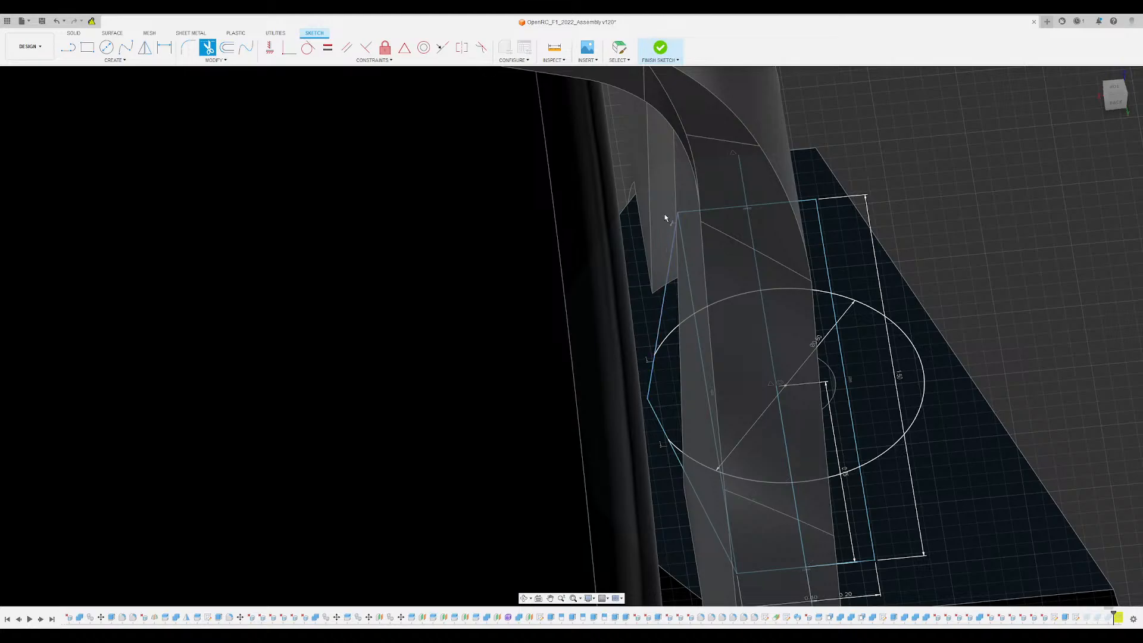
click(660, 50)
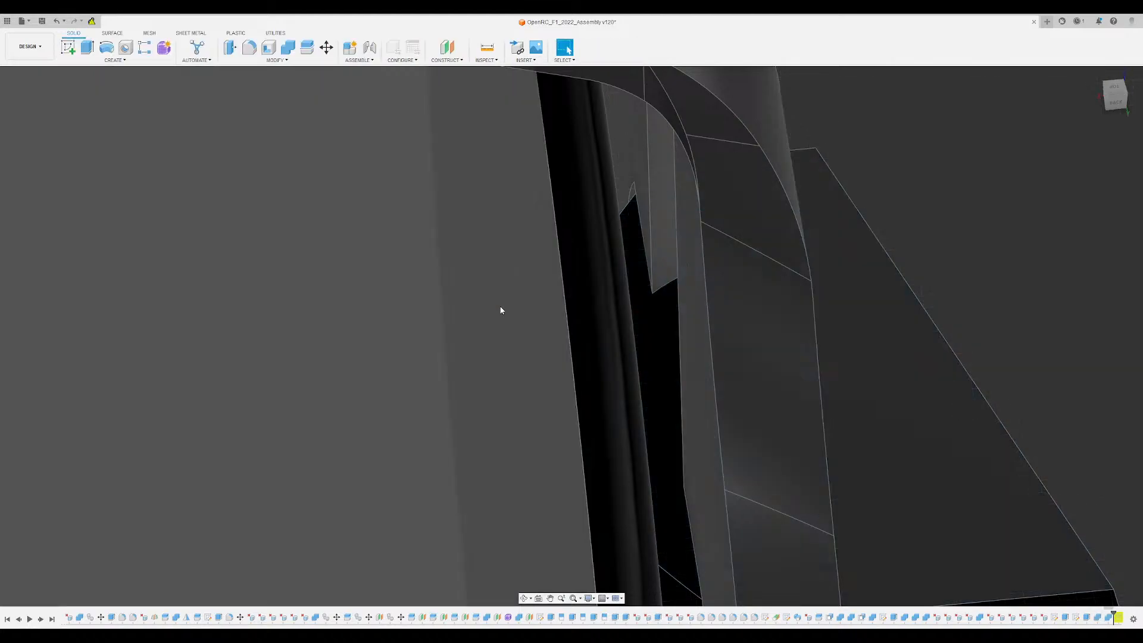
- Reopen the mounting tab's extrusion and include the sketch areas enclosed by the circle and the two slanted lines
scroll(501, 311, down, 3)
shift+middle_drag(725, 311, 678, 302)
scroll(616, 287, up, 2)
shift+middle_drag(610, 284, 612, 268)
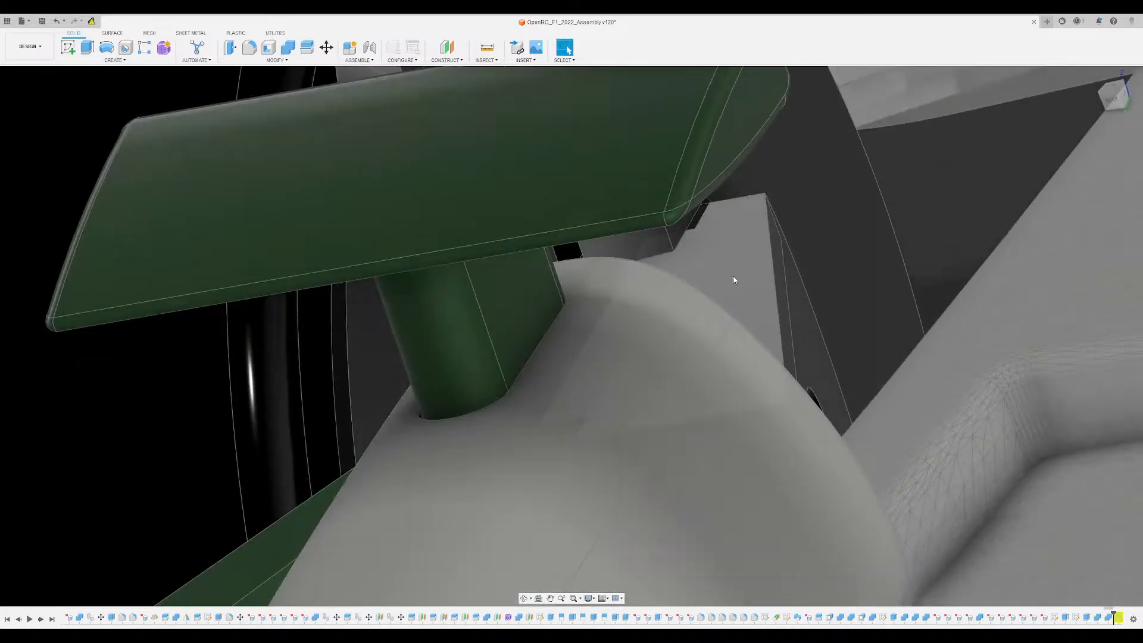
shift+middle_drag(736, 279, 1034, 541)
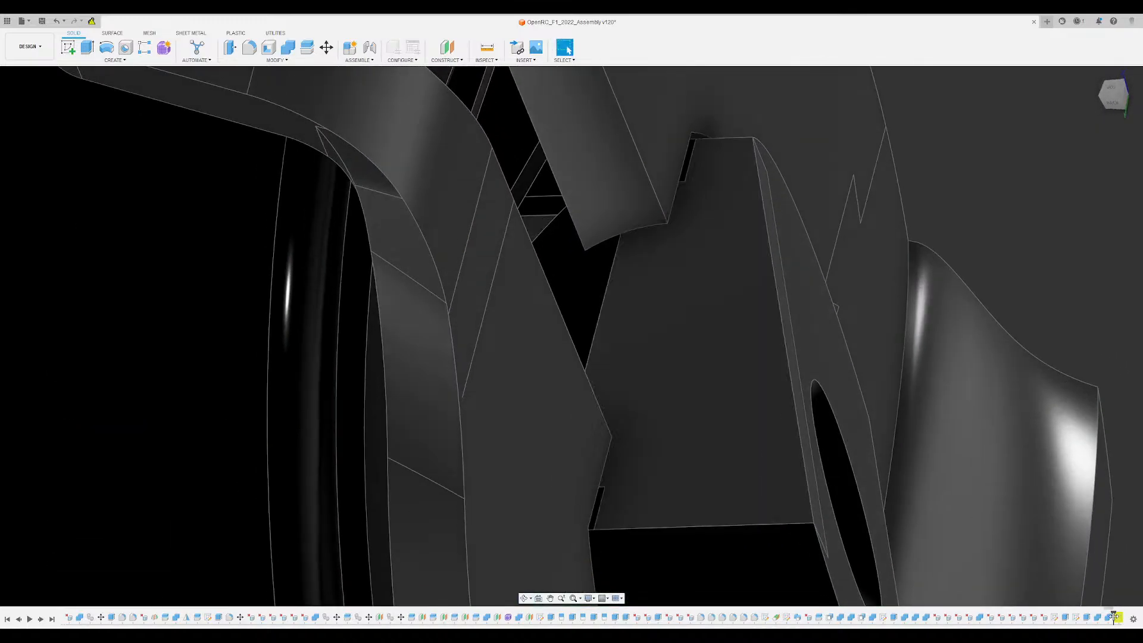
click(65, 334)
scroll(771, 287, down, 3)
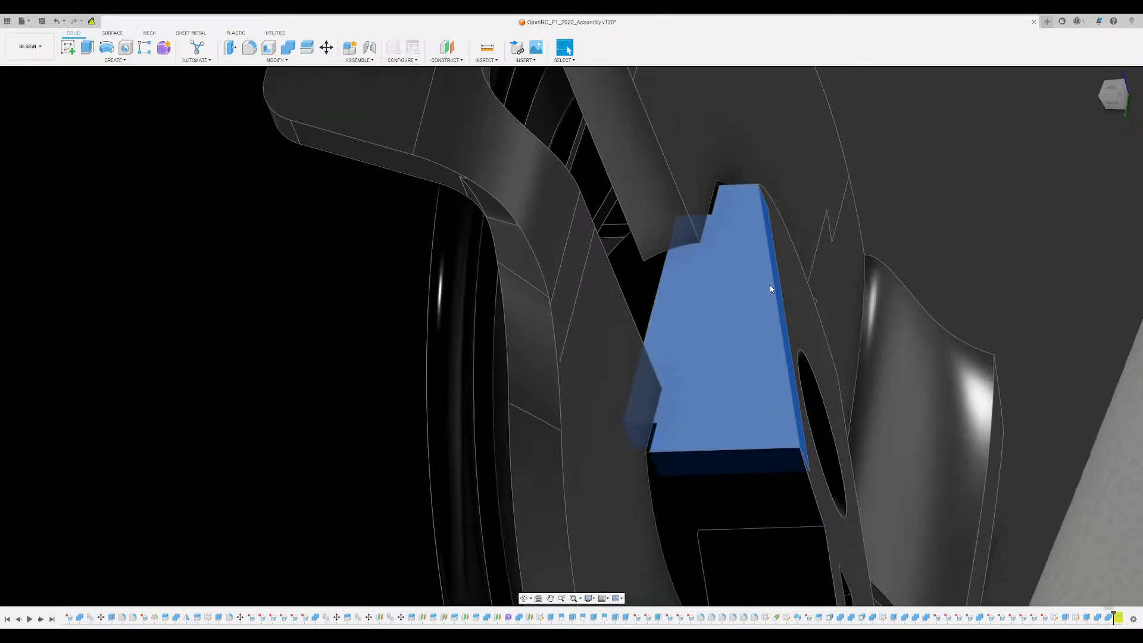
scroll(770, 289, down, 2)
double_click(1087, 618)
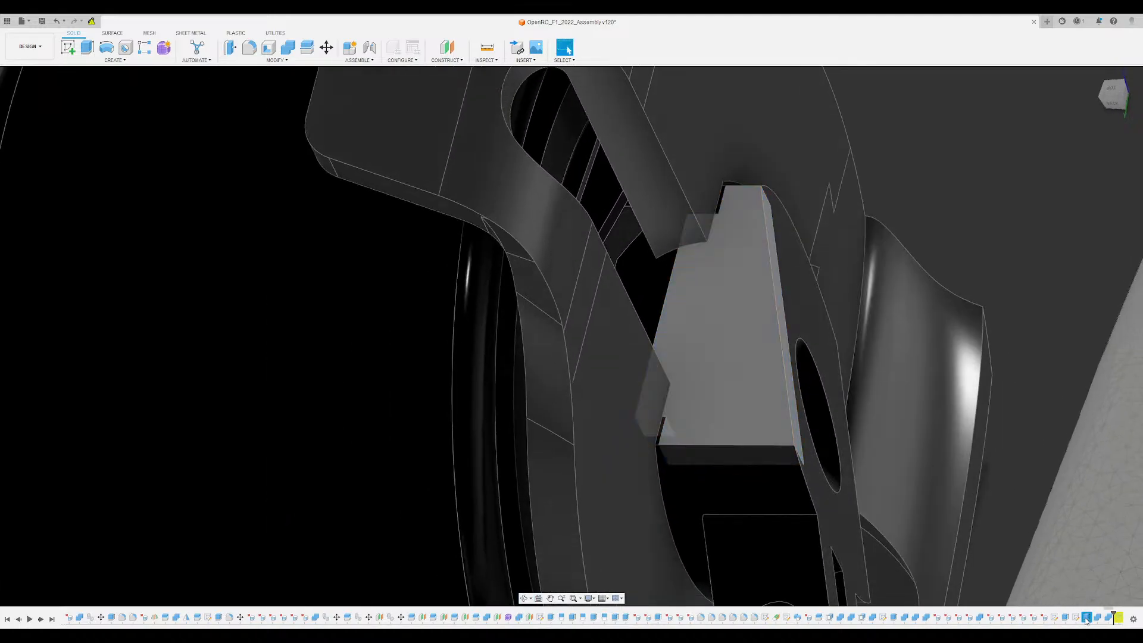
scroll(739, 344, up, 3)
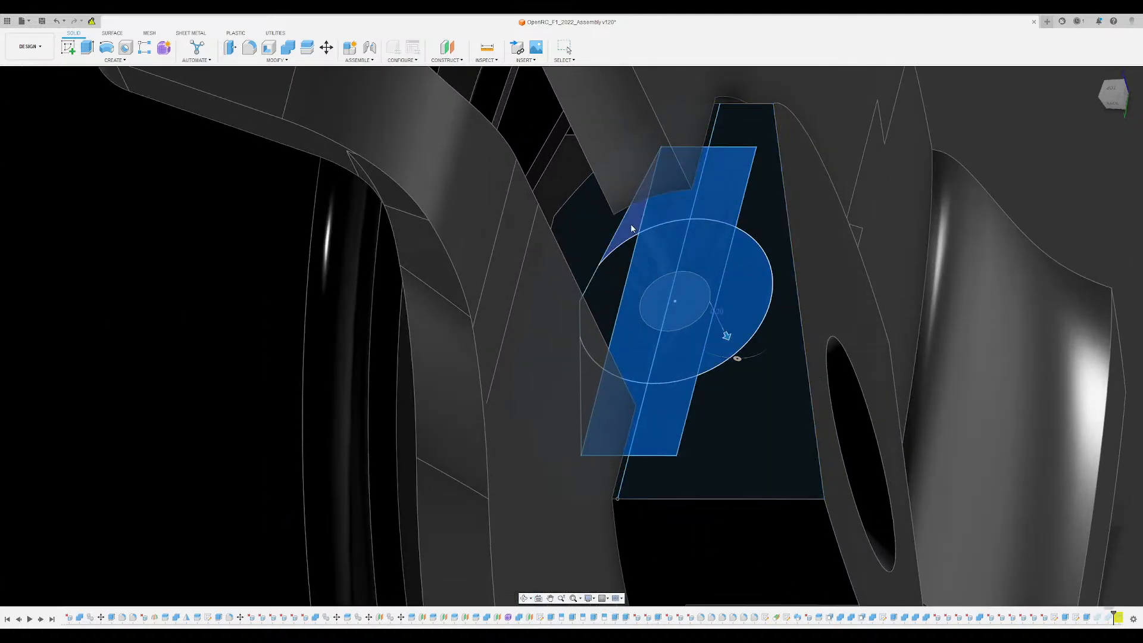
shift+middle_drag(619, 345, 584, 392)
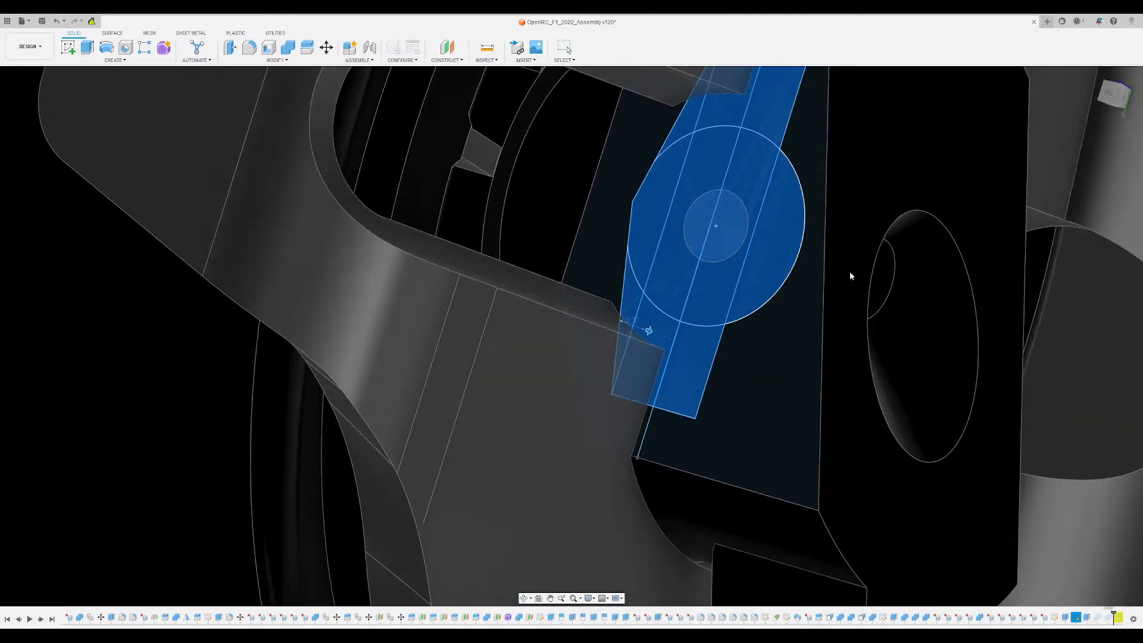
key(Escape)
- Examine the mounting tab, the suspension arm and the disc's slot from several angles to check how the parts meet
mouse_move(671, 278)
shift+middle_down()
mouse_move(674, 263)
mouse_move(607, 265)
mouse_move(536, 196)
mouse_move(560, 238)
mouse_move(575, 191)
mouse_move(587, 205)
mouse_move(600, 243)
mouse_move(577, 214)
mouse_move(606, 280)
mouse_move(603, 333)
mouse_move(660, 365)
mouse_move(320, 369)
shift+middle_up()
click(676, 256)
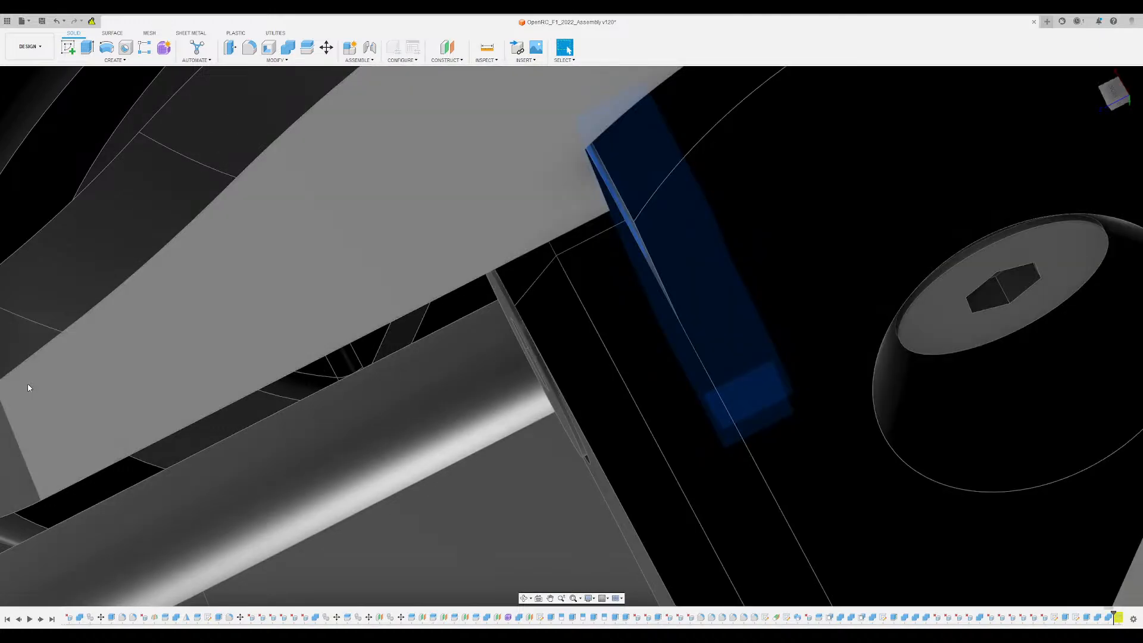
shift+middle_drag(28, 383, 770, 239)
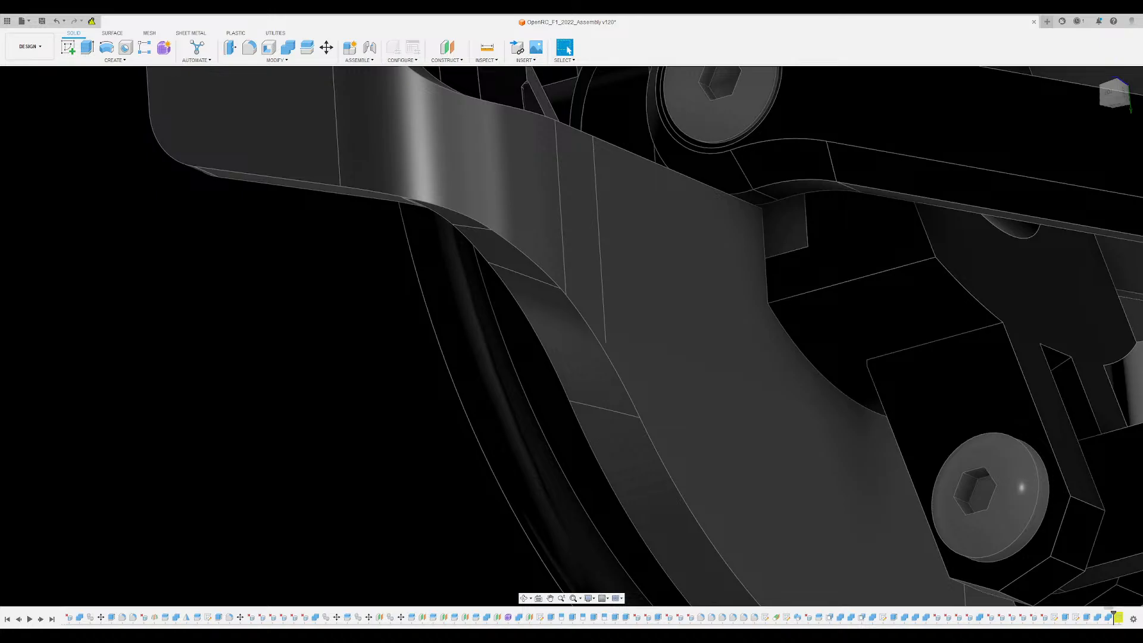
scroll(462, 413, down, 4)
shift+middle_drag(556, 447, 960, 196)
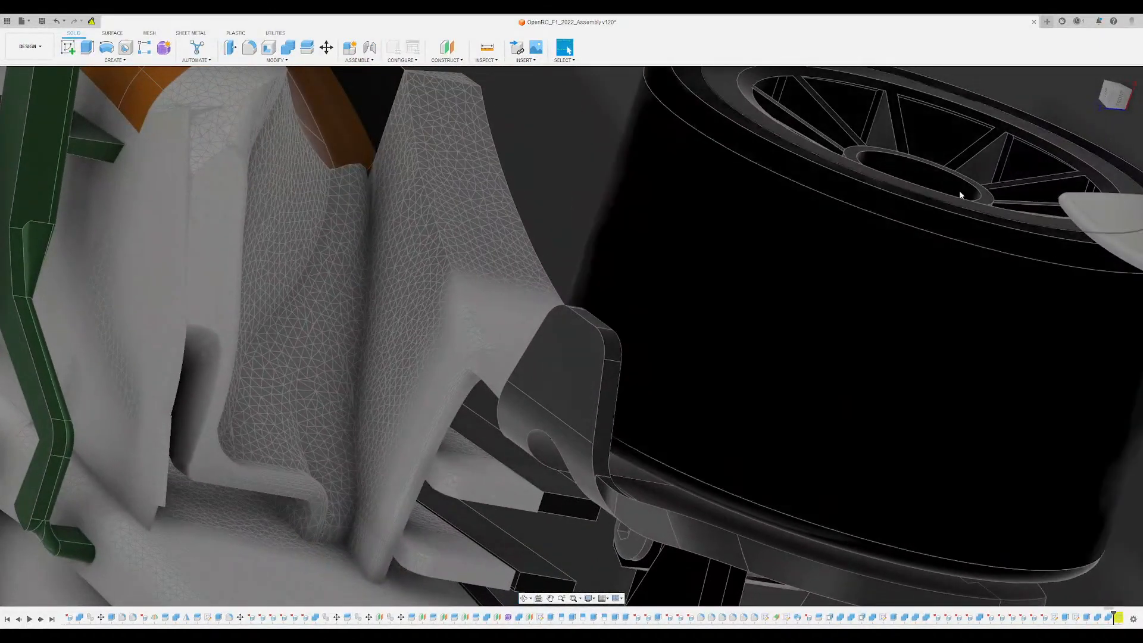
click(1095, 76)
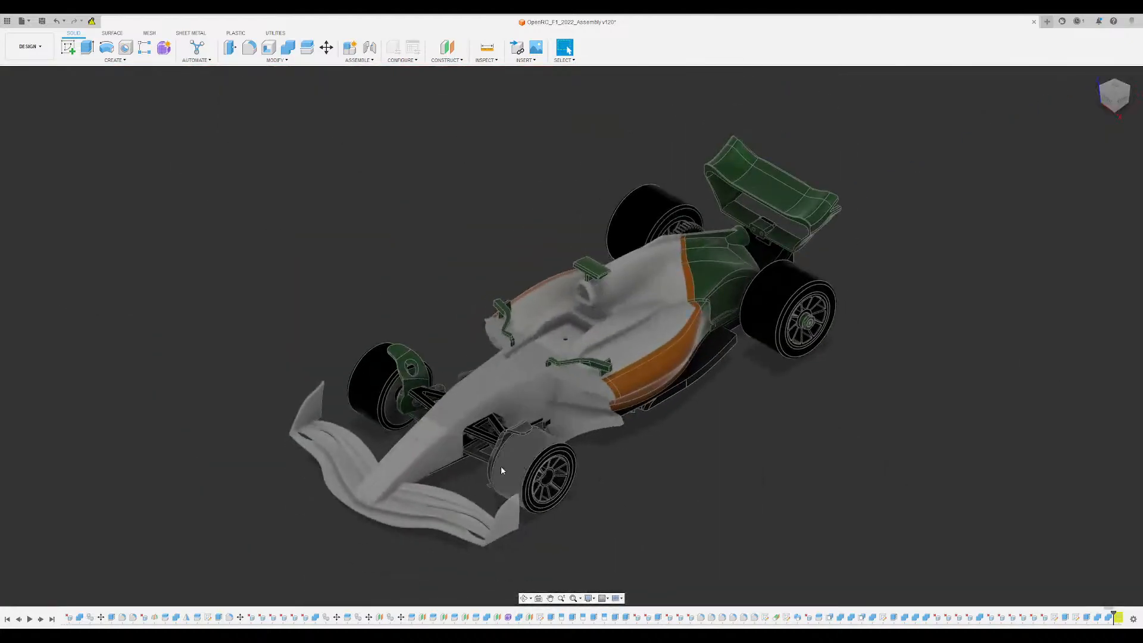
middle_drag(502, 467, 673, 214)
scroll(620, 376, up, 5)
middle_drag(595, 452, 607, 486)
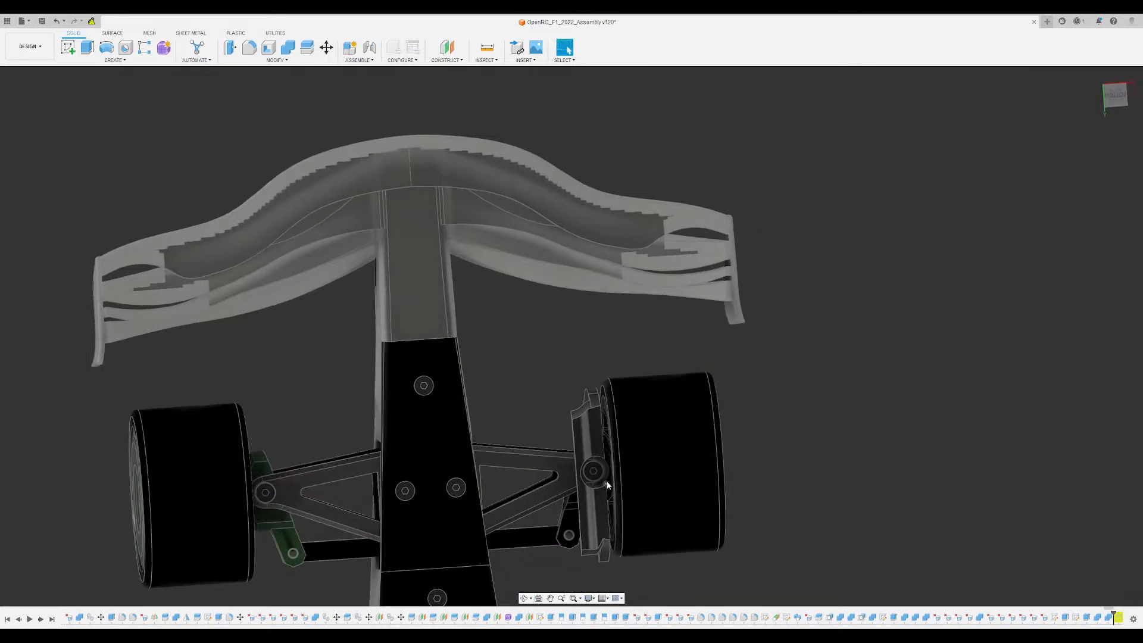
scroll(595, 471, up, 5)
scroll(588, 452, down, 3)
shift+middle_drag(591, 430, 669, 508)
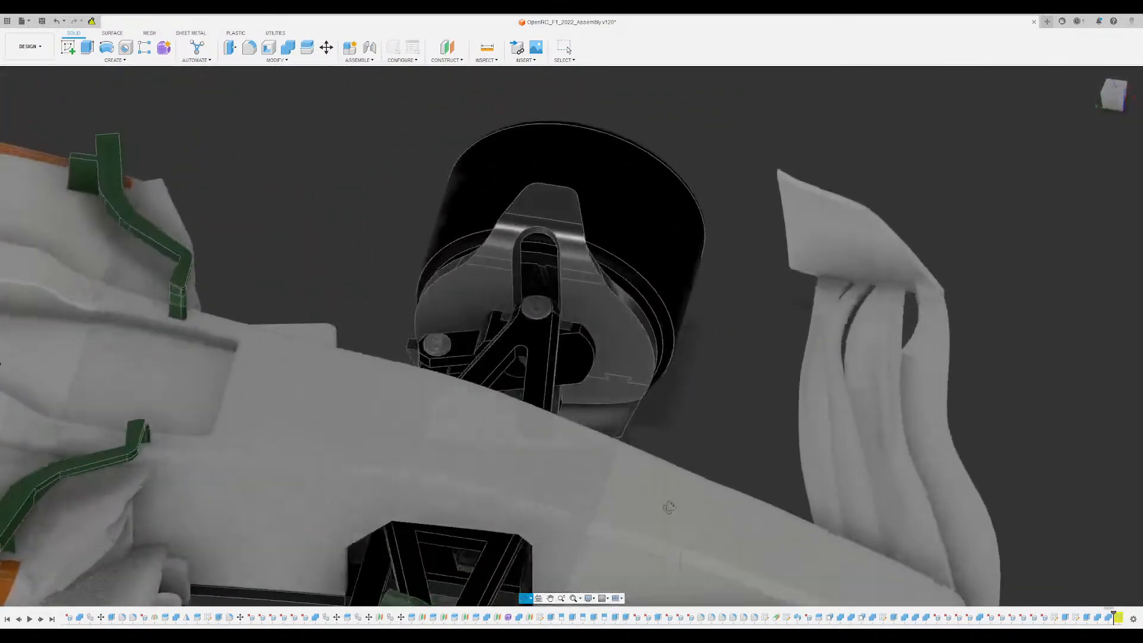
scroll(517, 349, up, 15)
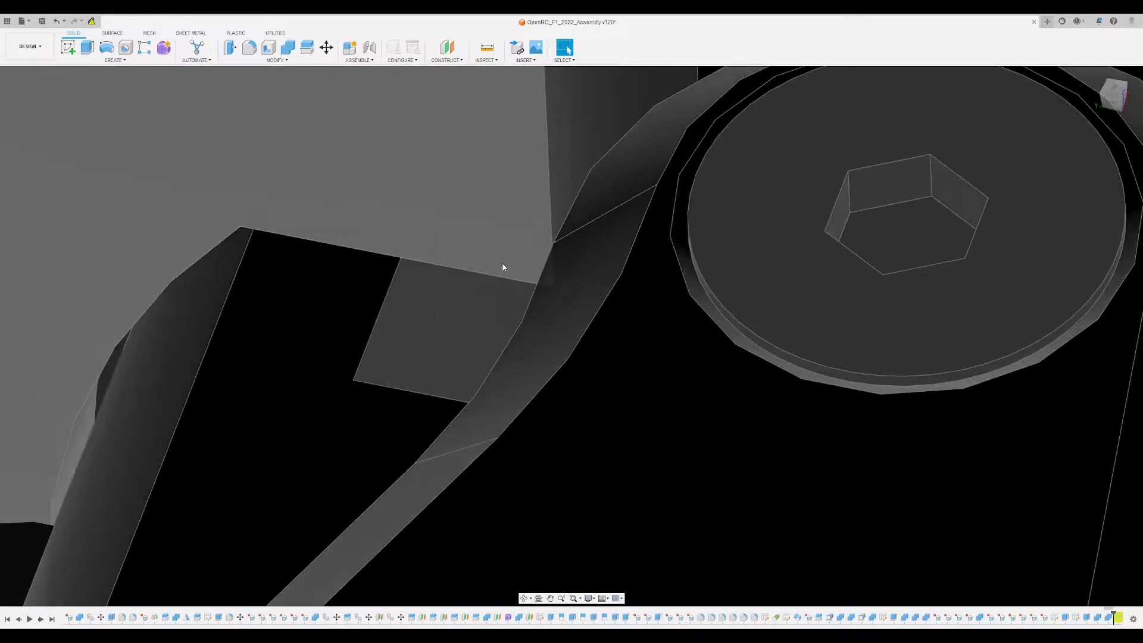
shift+middle_drag(503, 283, 518, 304)
scroll(483, 348, down, 3)
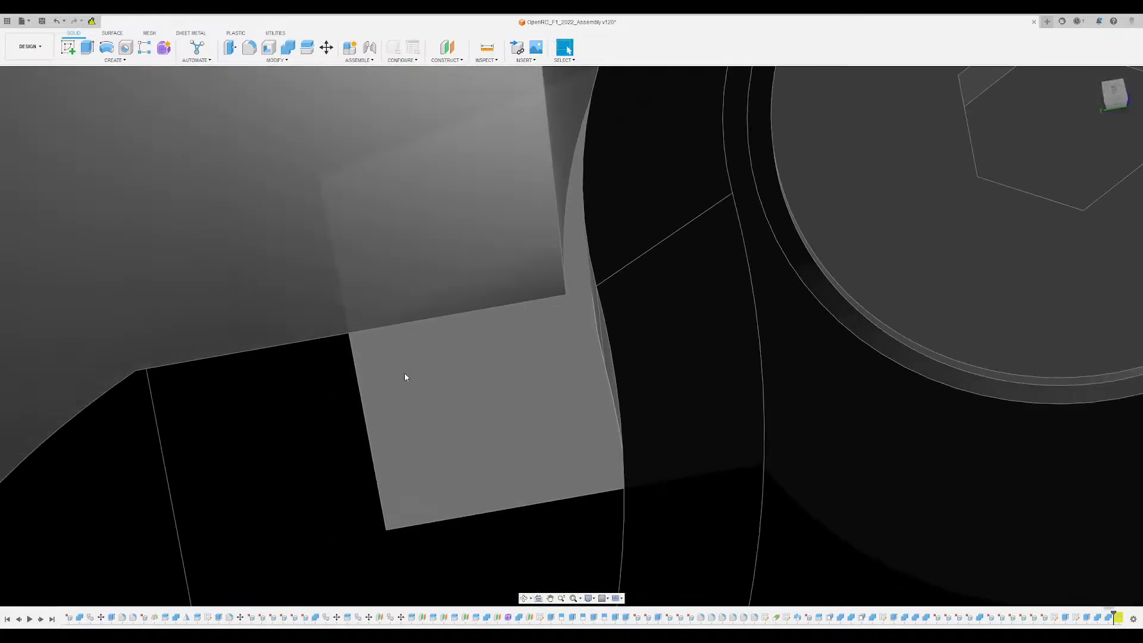
scroll(360, 384, down, 5)
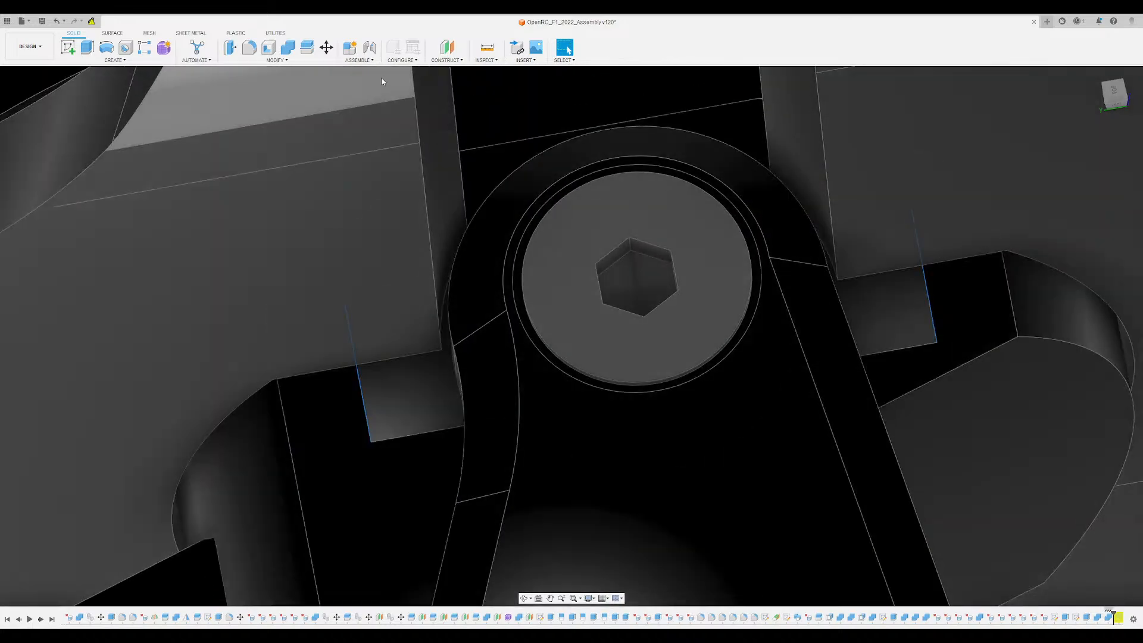
- Split the wheel disc body using the mounting tab's two opposite side faces as splitting tools
click(307, 48)
click(319, 146)
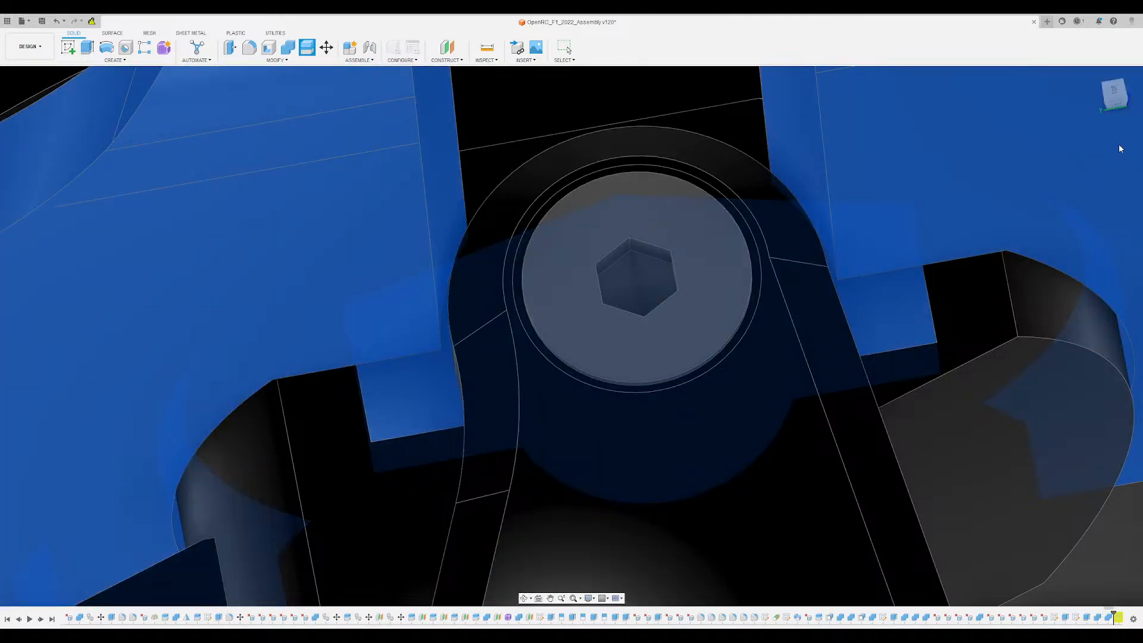
click(1120, 145)
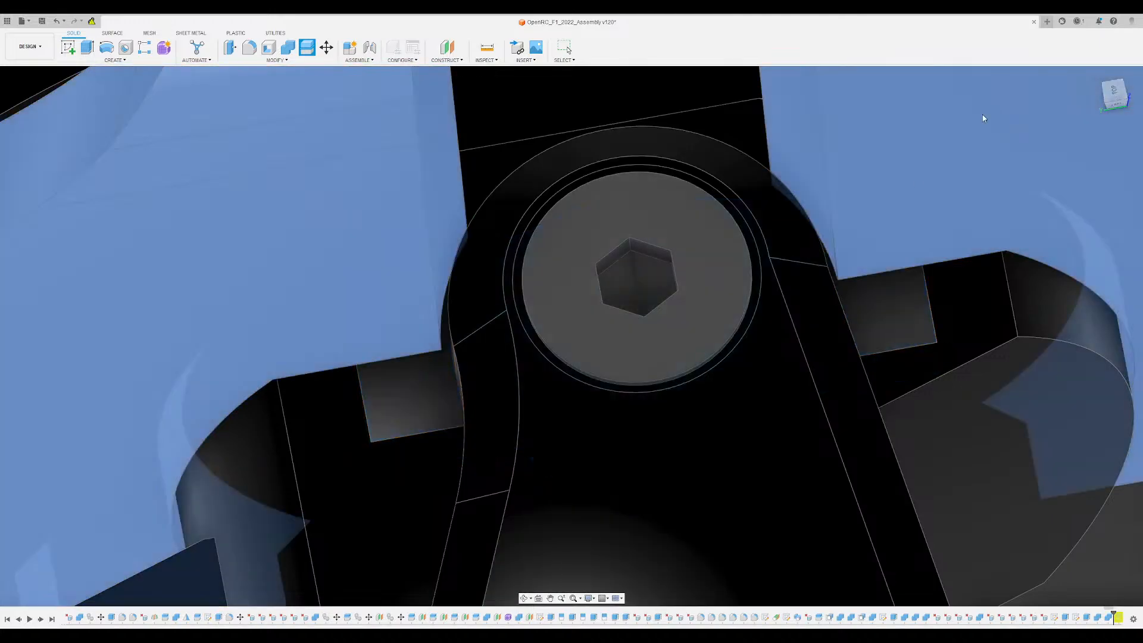
click(981, 125)
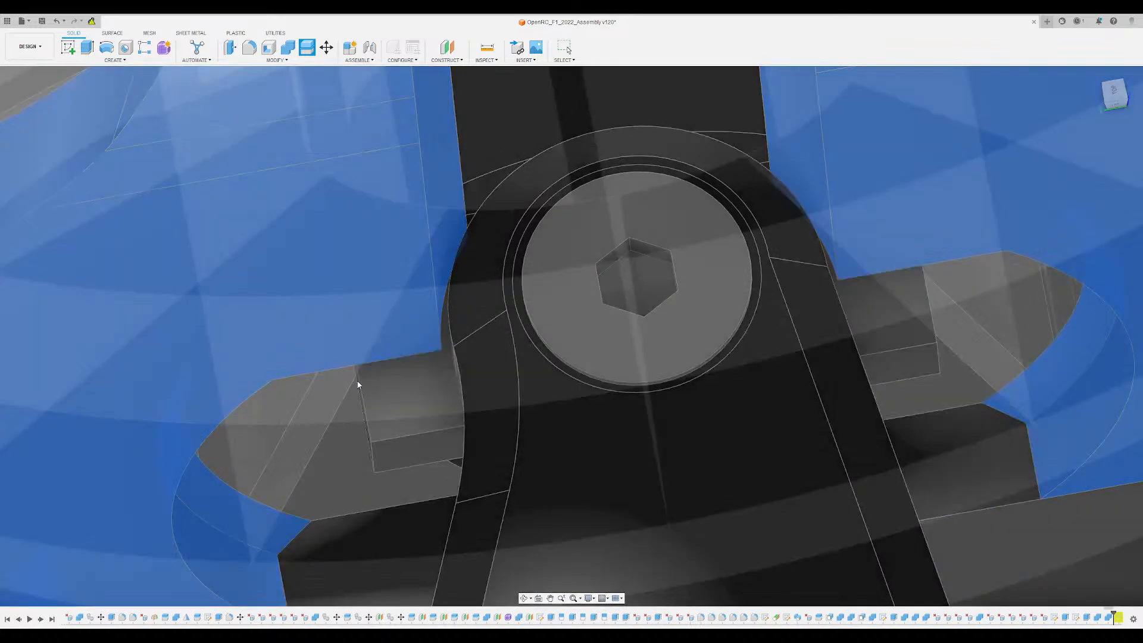
shift+middle_drag(358, 385, 262, 354)
click(352, 410)
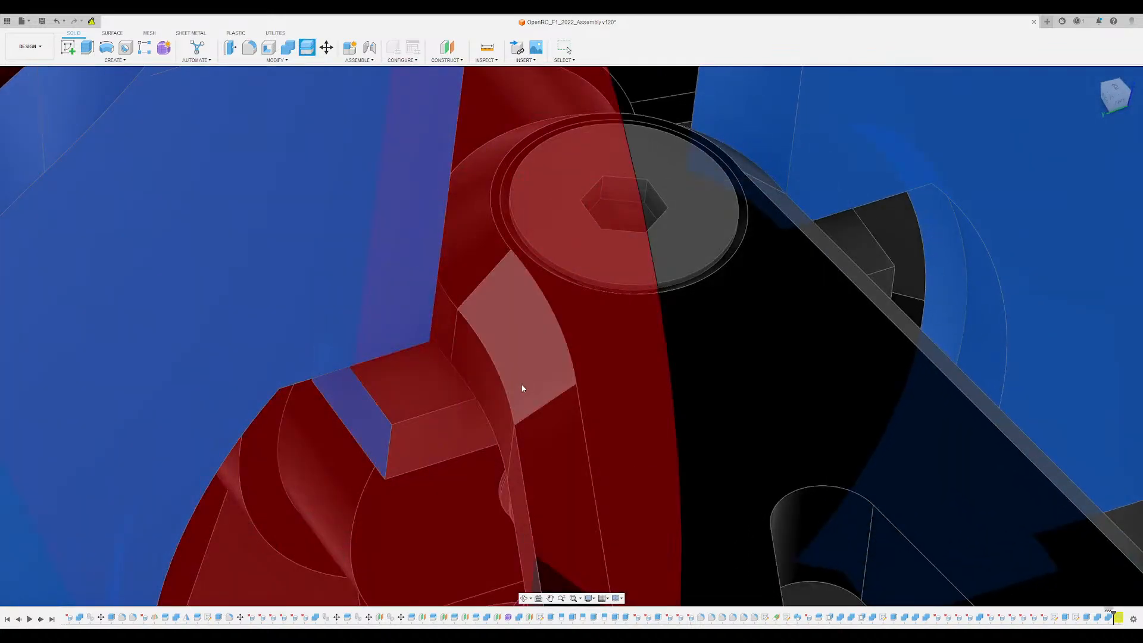
shift+middle_drag(536, 390, 887, 414)
click(986, 410)
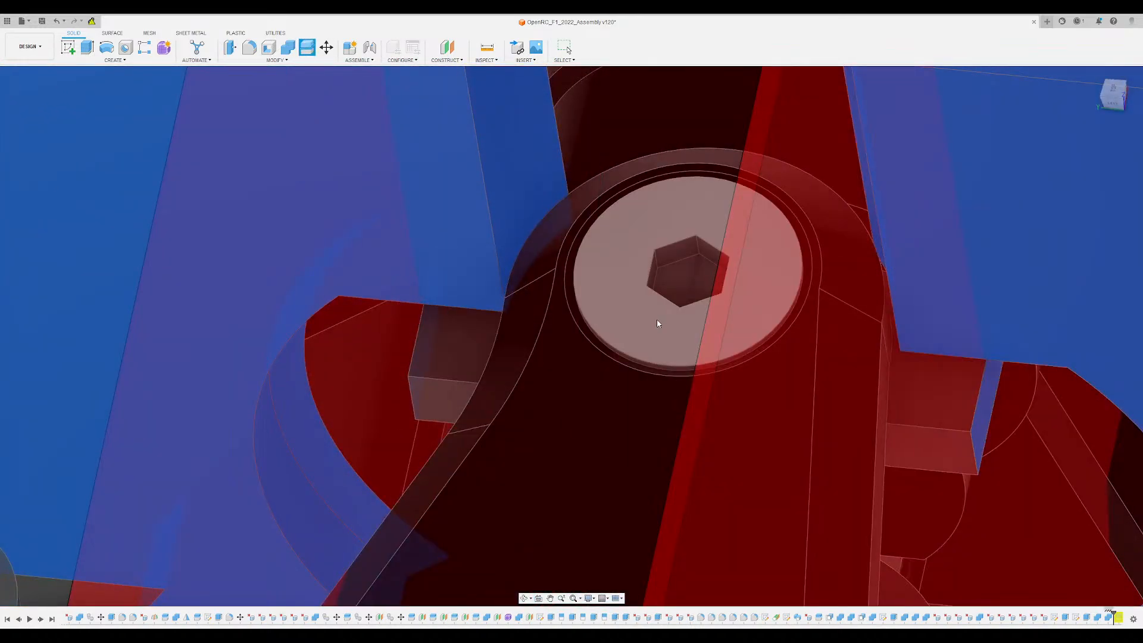
scroll(658, 323, down, 5)
shift+middle_drag(659, 323, 689, 358)
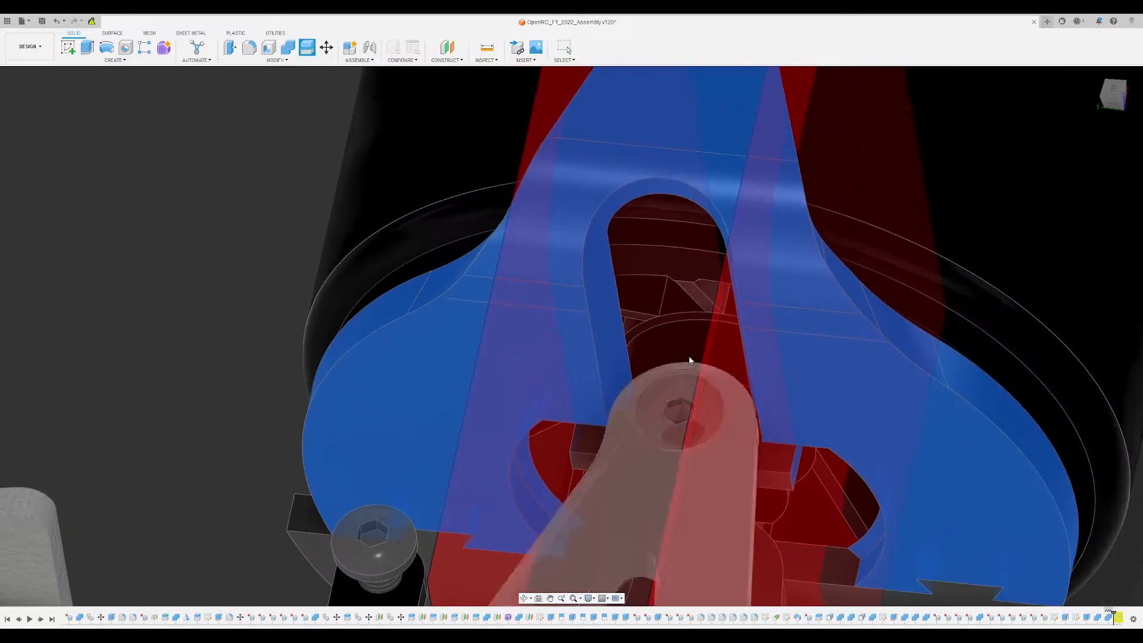
click(1094, 186)
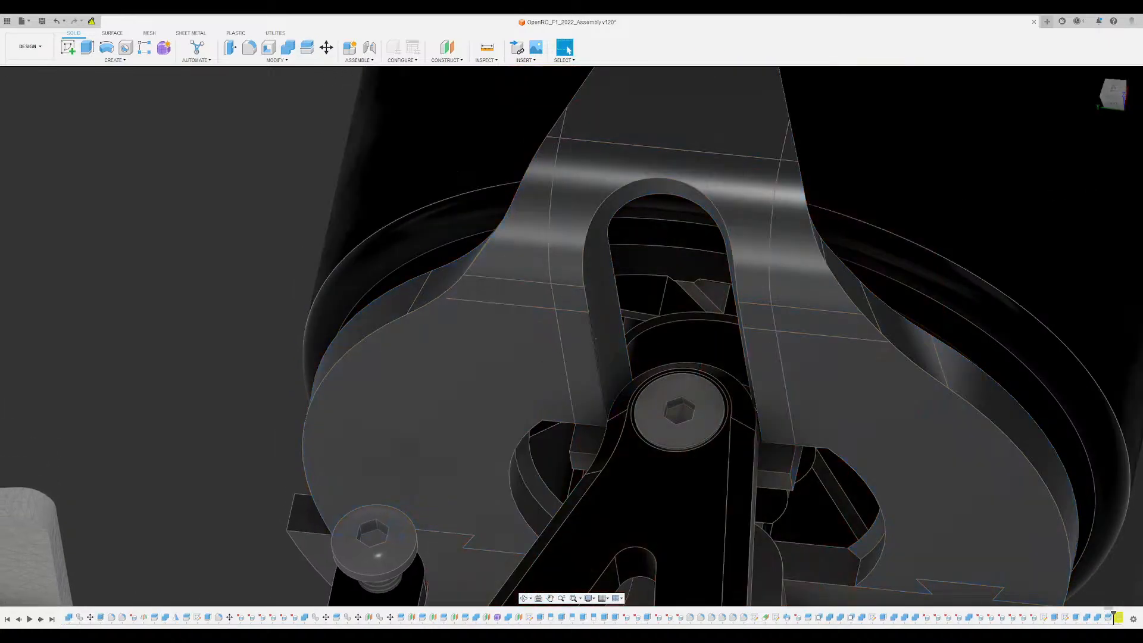
- Extrude the two small faces where the mounting tab's ends meet the wheel disc by 0.025
shift+middle_drag(592, 357, 546, 562)
scroll(574, 388, up, 5)
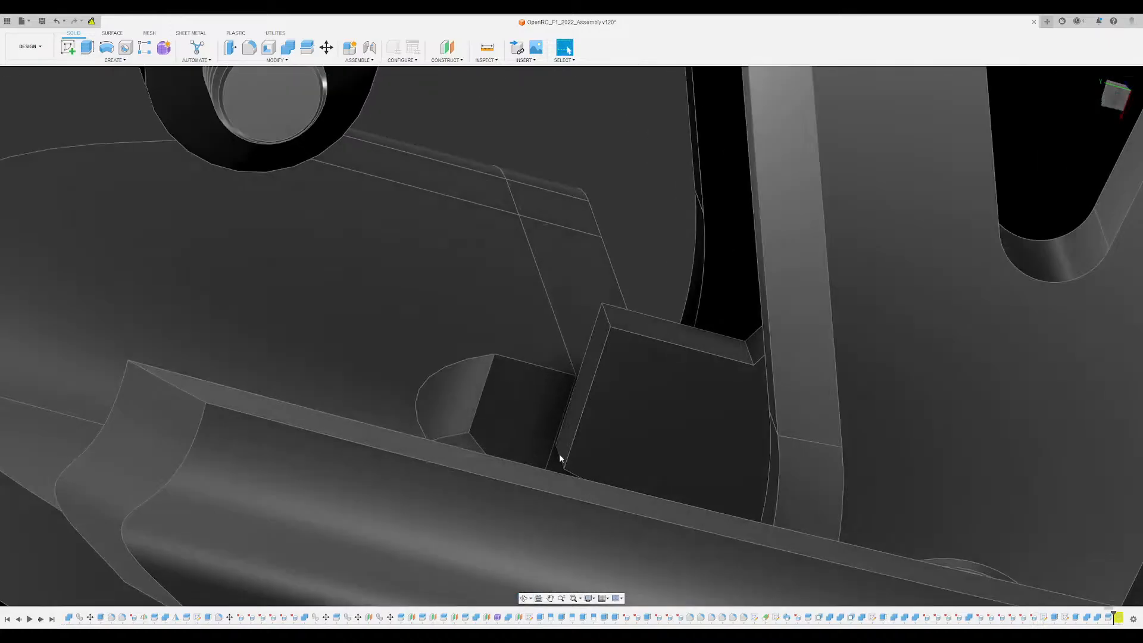
scroll(584, 388, up, 3)
mouse_move(578, 360)
shift+middle_down()
mouse_move(625, 262)
mouse_move(571, 363)
shift+middle_up()
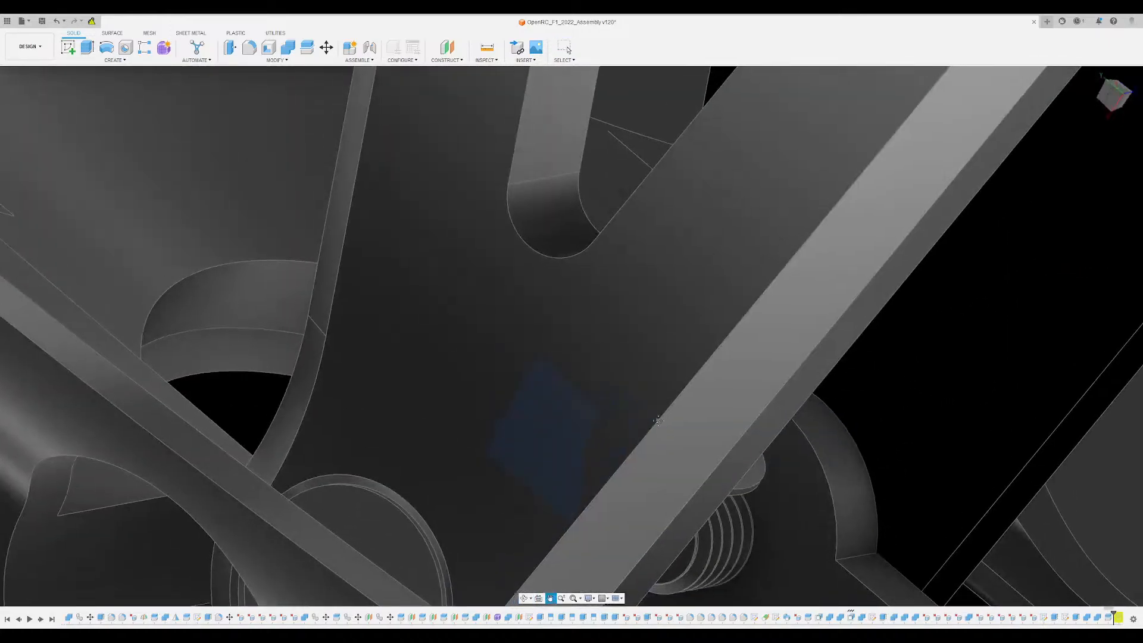
middle_drag(625, 476, 291, 208)
shift+middle_drag(451, 322, 387, 441)
key(e)
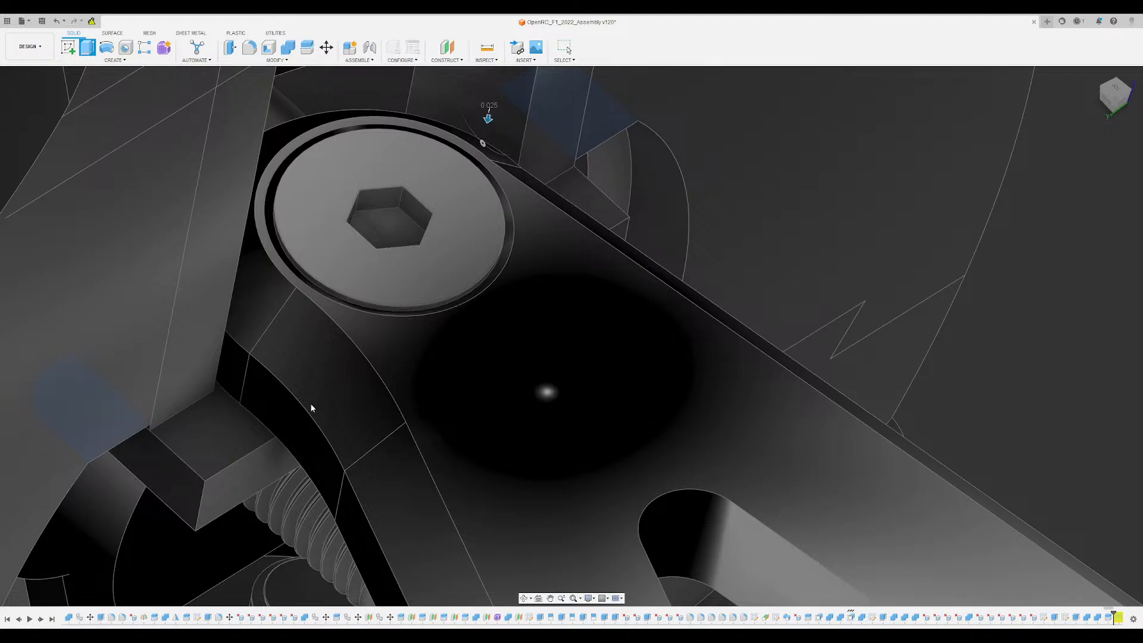
key(Return)
- Split the wheel disc body with its mounting tab along the disc's flat inner face
scroll(208, 426, down, 3)
shift+middle_drag(199, 431, 313, 516)
scroll(167, 450, up, 2)
click(162, 450)
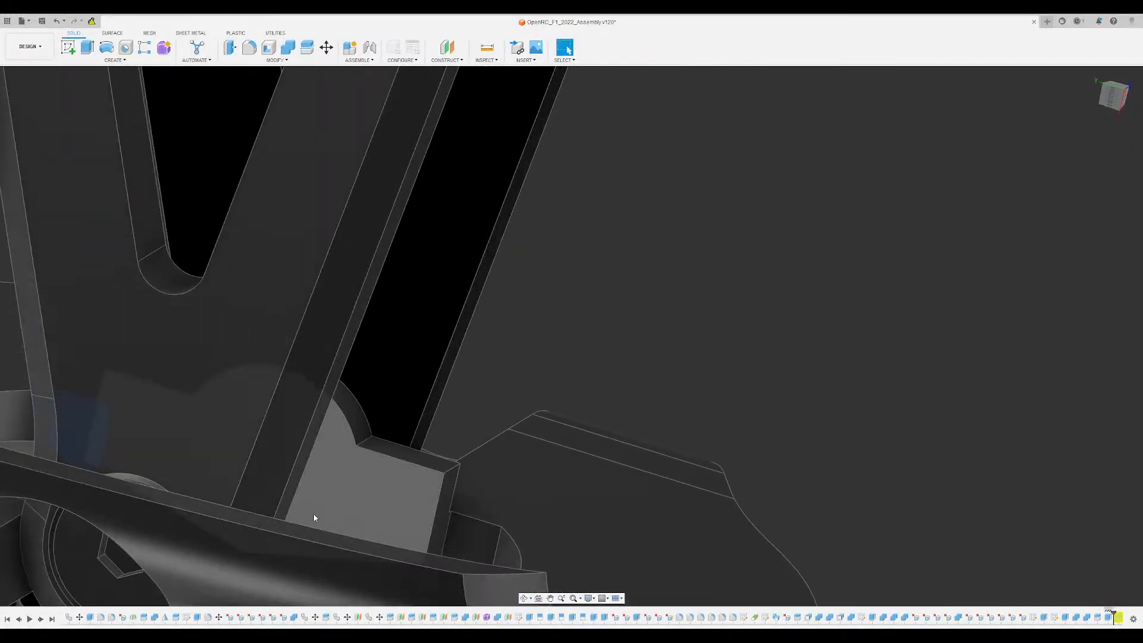
shift+click(497, 545)
shift+middle_drag(514, 551, 358, 471)
scroll(197, 327, up, 3)
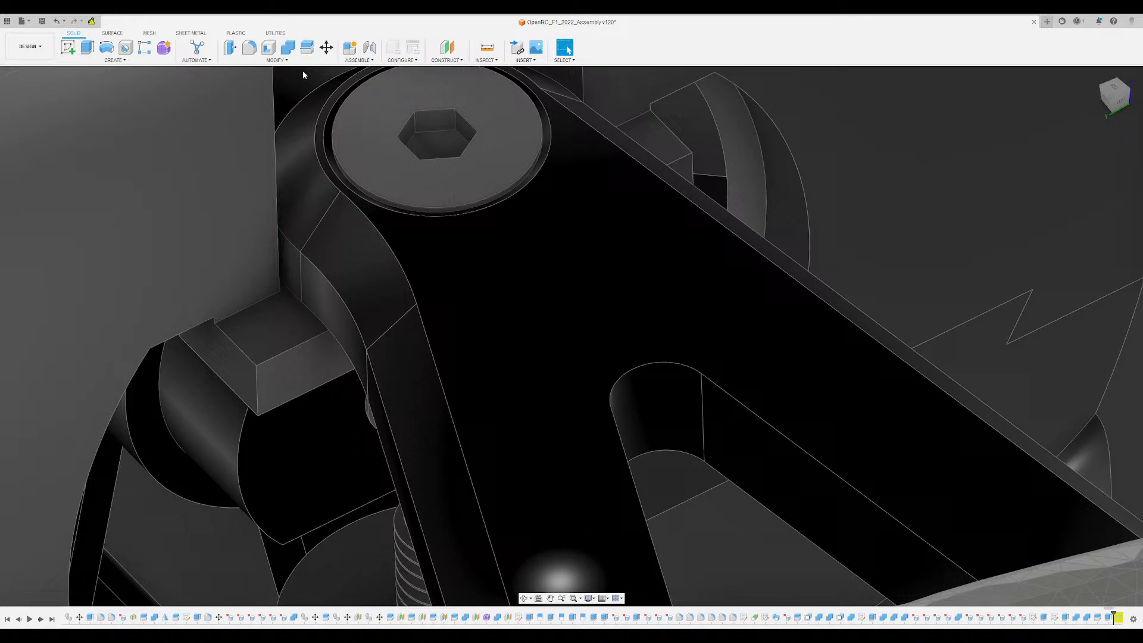
click(307, 47)
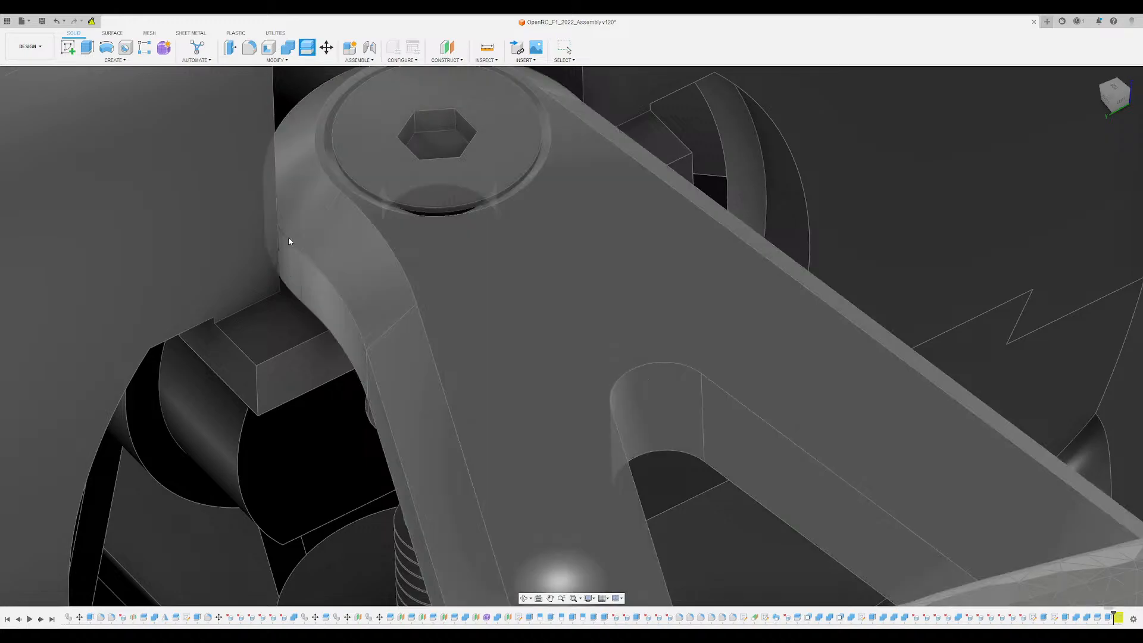
click(273, 322)
click(1096, 157)
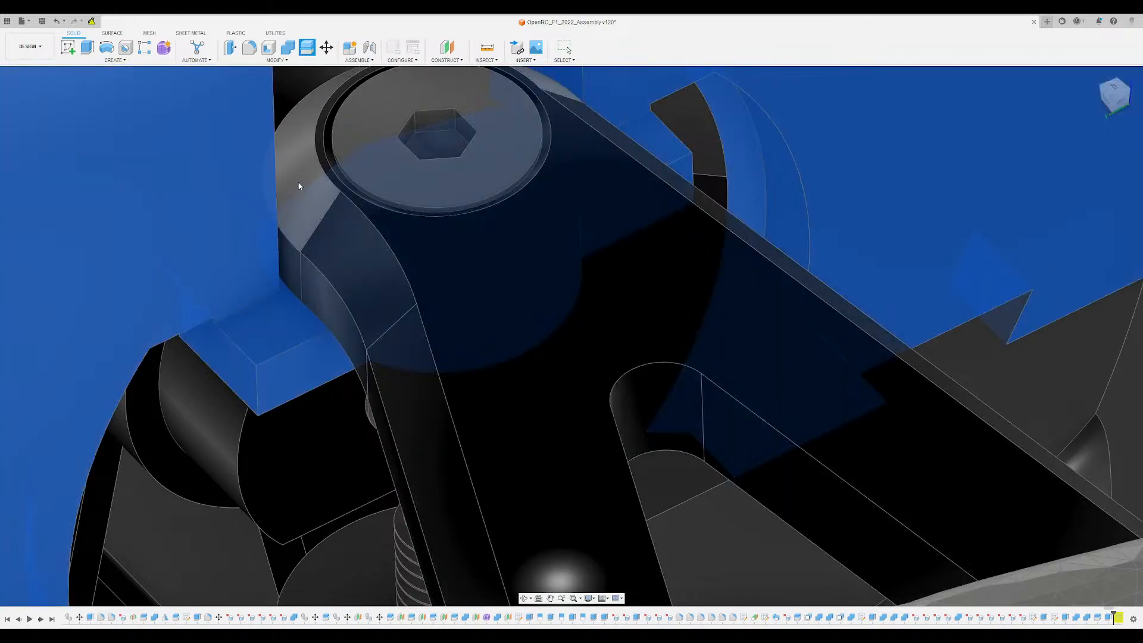
click(261, 194)
scroll(311, 203, down, 4)
shift+middle_drag(495, 174, 537, 159)
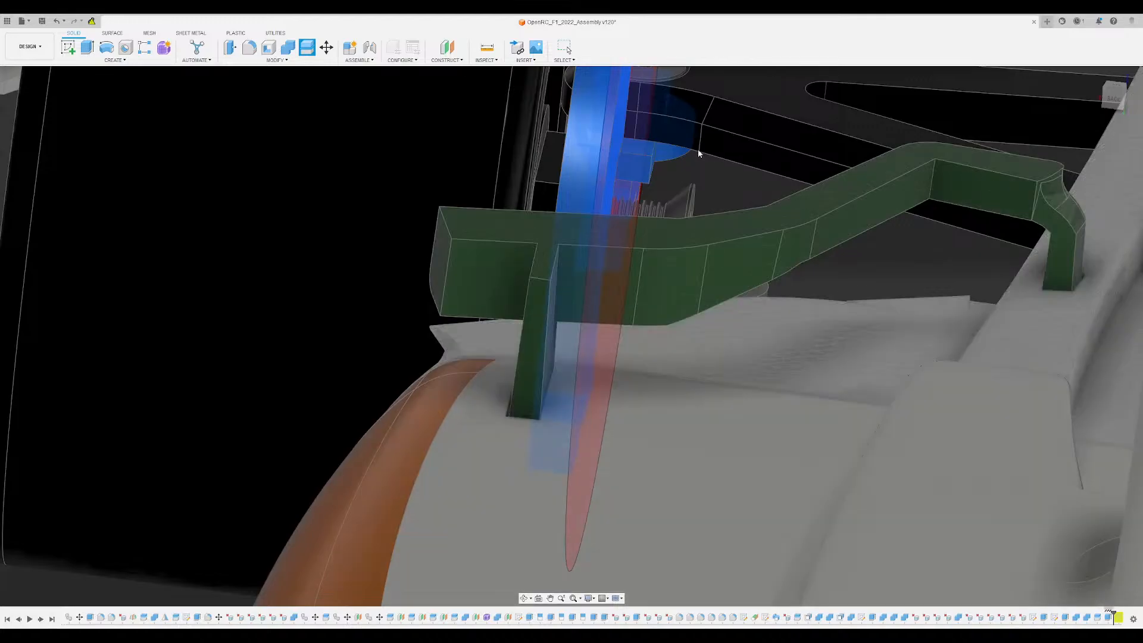
key(Return)
- Inspect the gap between the wheel disc, the suspension arms and their mounting screws
middle_drag(650, 103, 528, 247)
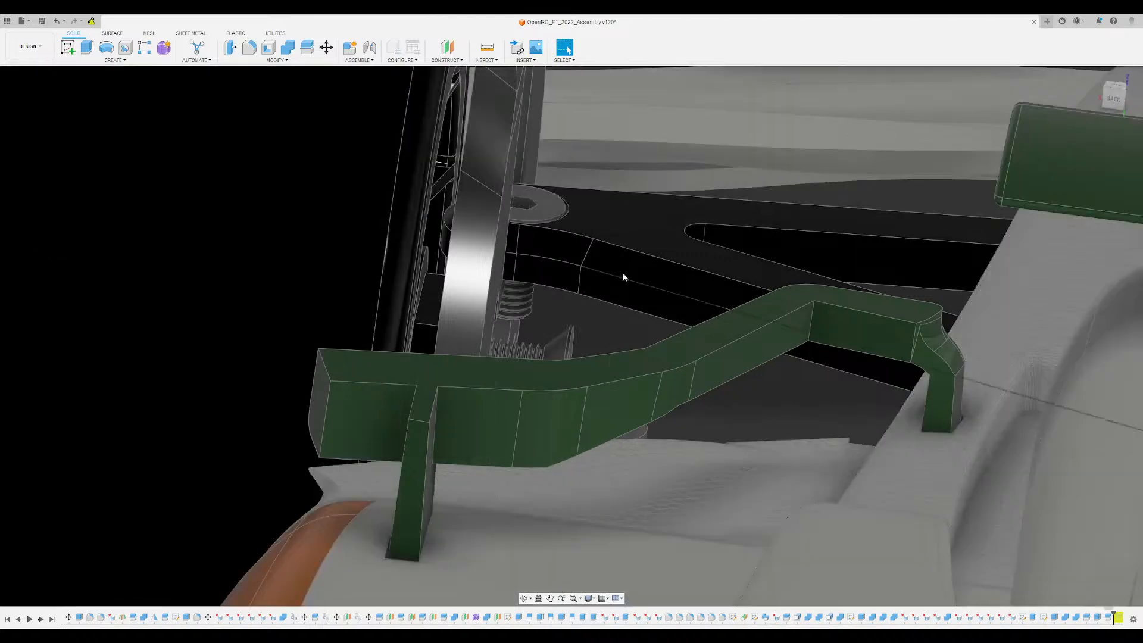
middle_drag(681, 293, 518, 281)
scroll(529, 283, down, 3)
scroll(480, 340, up, 5)
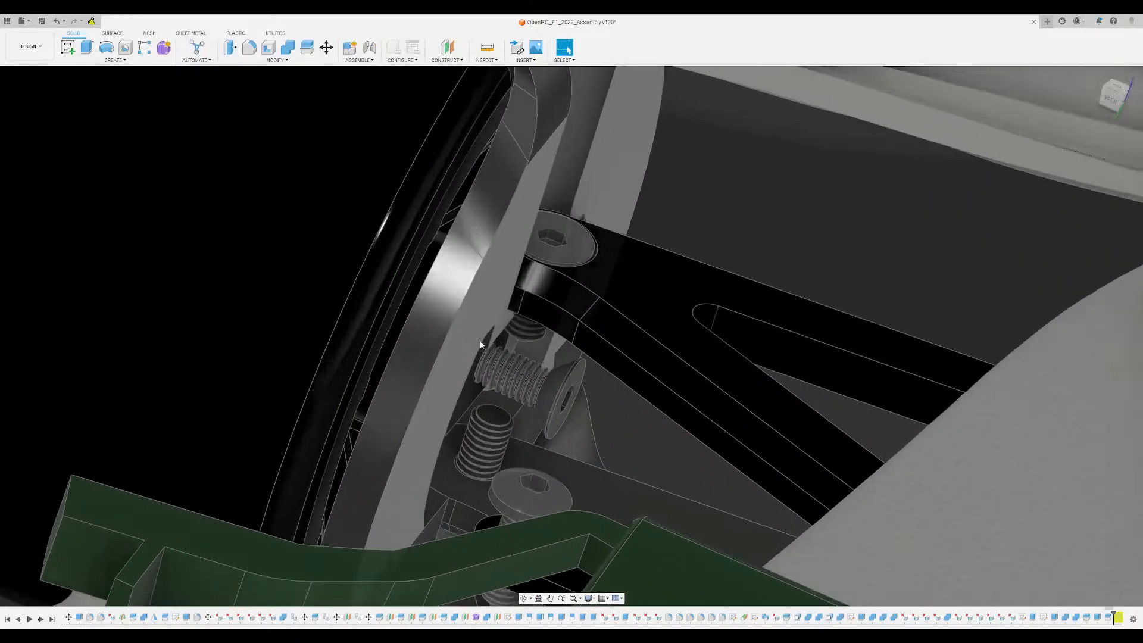
shift+middle_drag(502, 341, 579, 333)
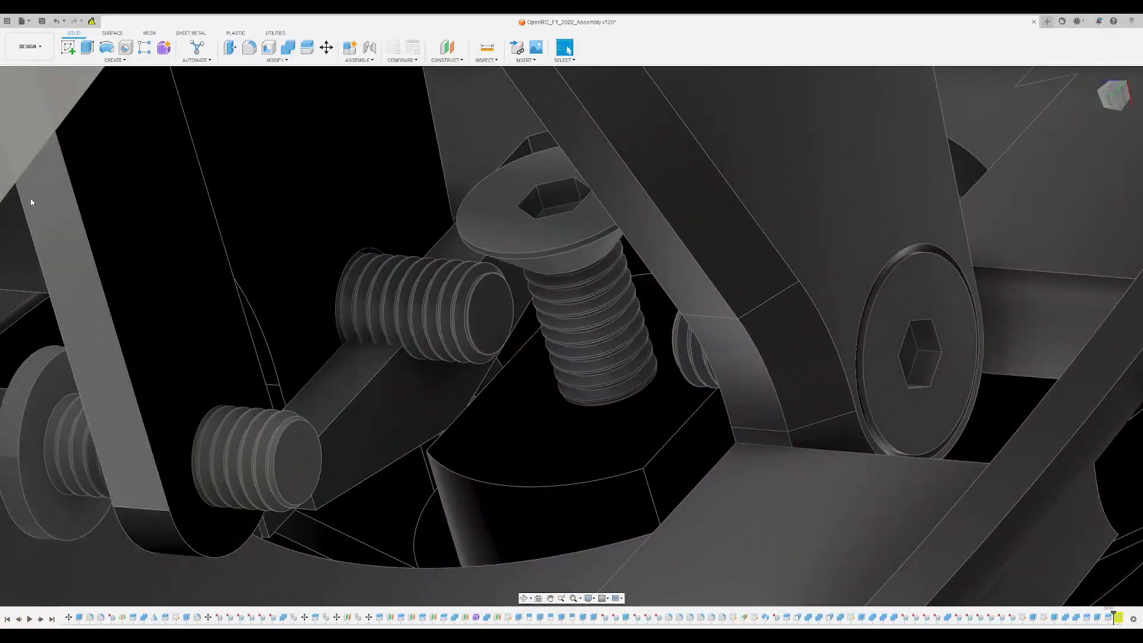
shift+middle_drag(299, 336, 314, 358)
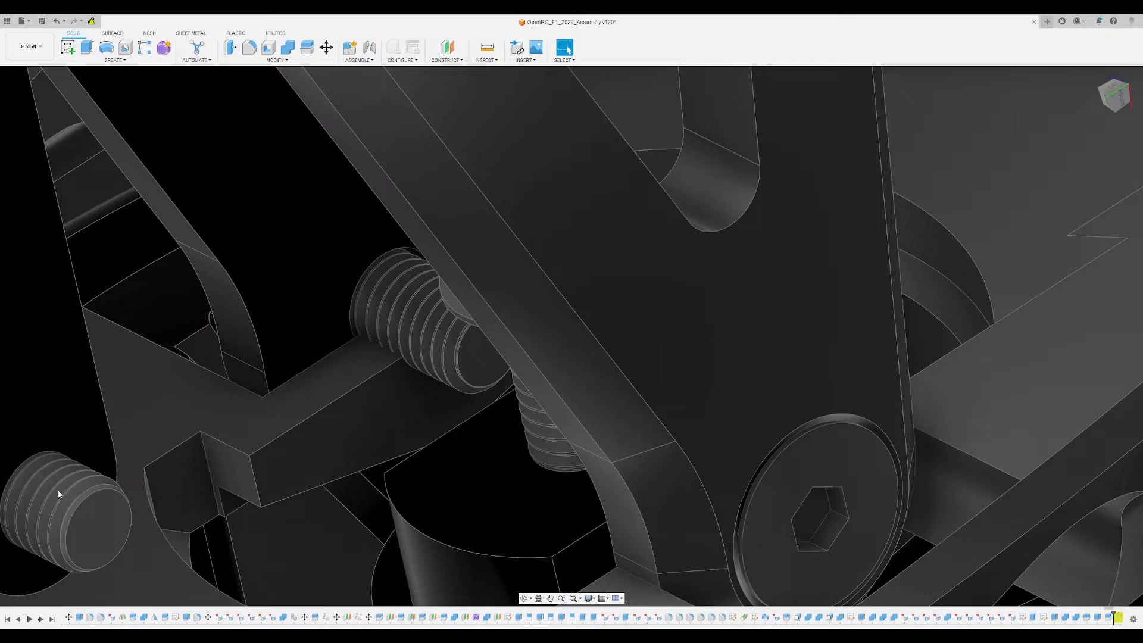
- Select the earlier extrusion feature of the hub mount and examine its highlighted faces and sketch profiles around the disc opening
click(59, 341)
mouse_move(339, 369)
shift+middle_down()
mouse_move(372, 338)
mouse_move(352, 327)
mouse_move(381, 333)
mouse_move(429, 315)
mouse_move(362, 339)
mouse_move(380, 354)
mouse_move(371, 368)
mouse_move(338, 322)
shift+middle_up()
scroll(331, 358, up, 5)
scroll(362, 346, down, 5)
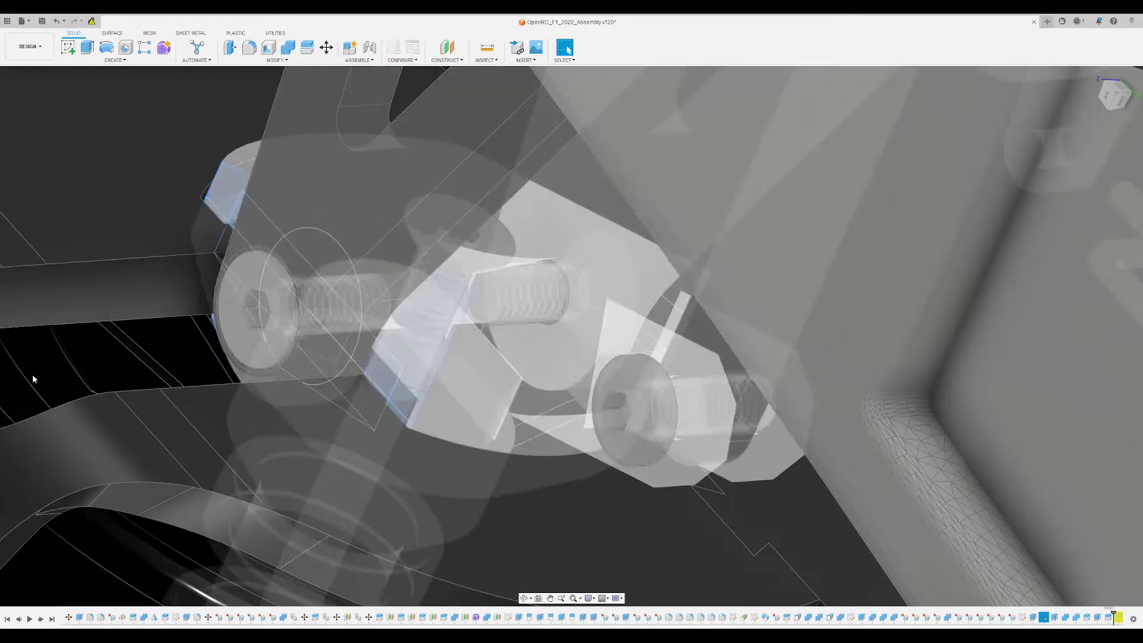
shift+middle_drag(32, 374, 385, 278)
middle_drag(262, 142, 472, 313)
scroll(498, 312, down, 5)
middle_drag(867, 297, 487, 244)
scroll(756, 285, up, 5)
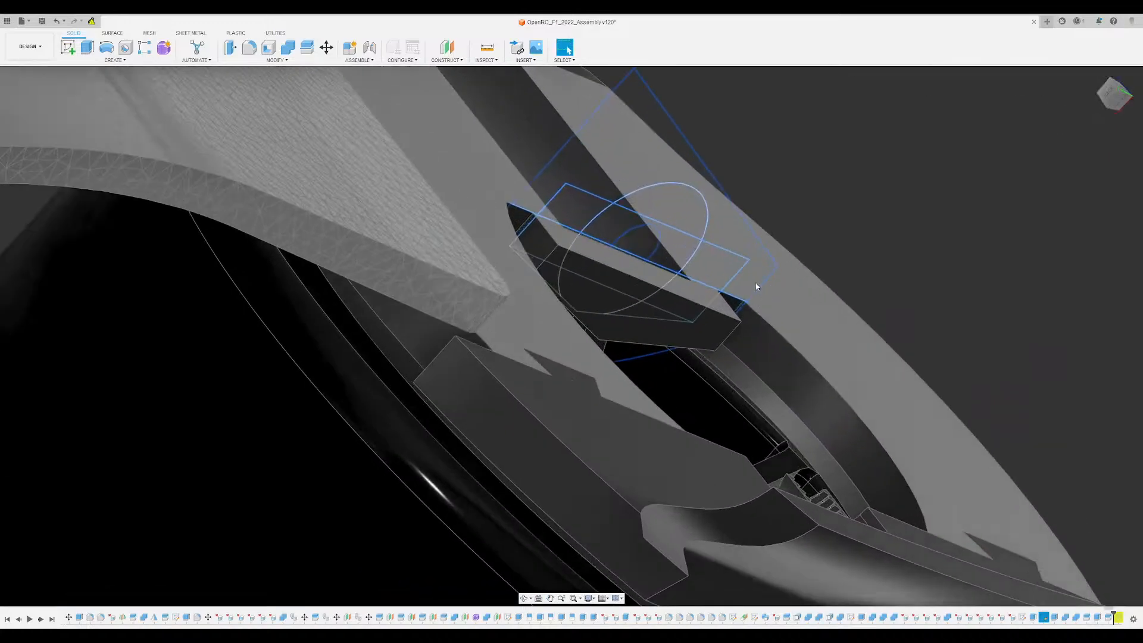
shift+middle_drag(620, 244, 614, 369)
scroll(574, 234, down, 5)
scroll(589, 332, up, 5)
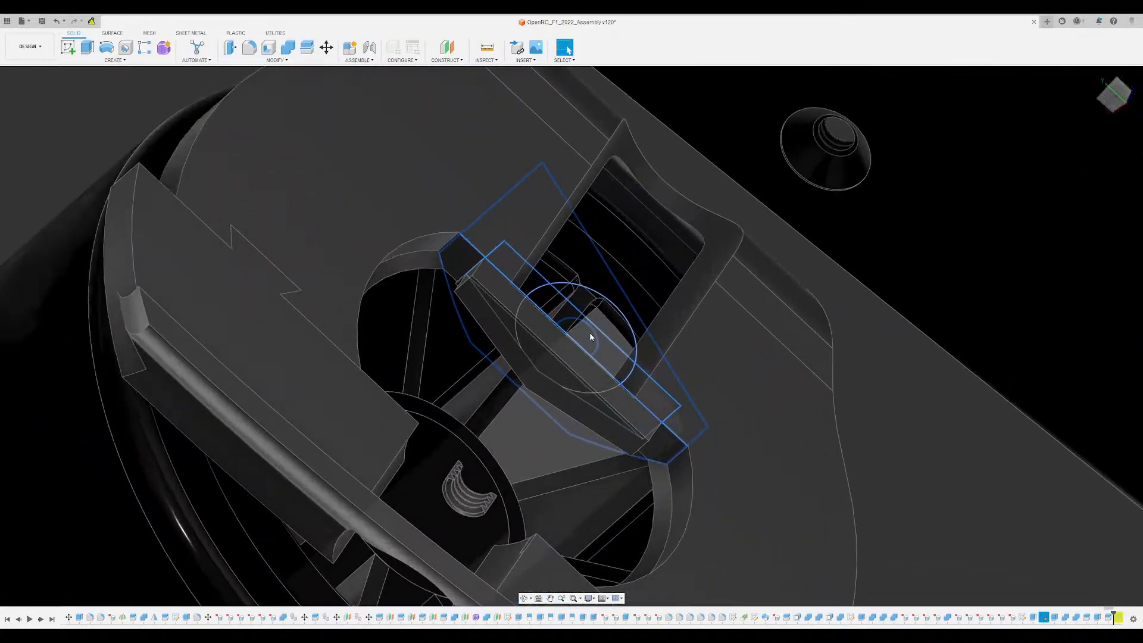
- Extrude the small centre circle of the hub mount sketch as a cut through the mounting tab
shift+middle_drag(573, 324, 574, 367)
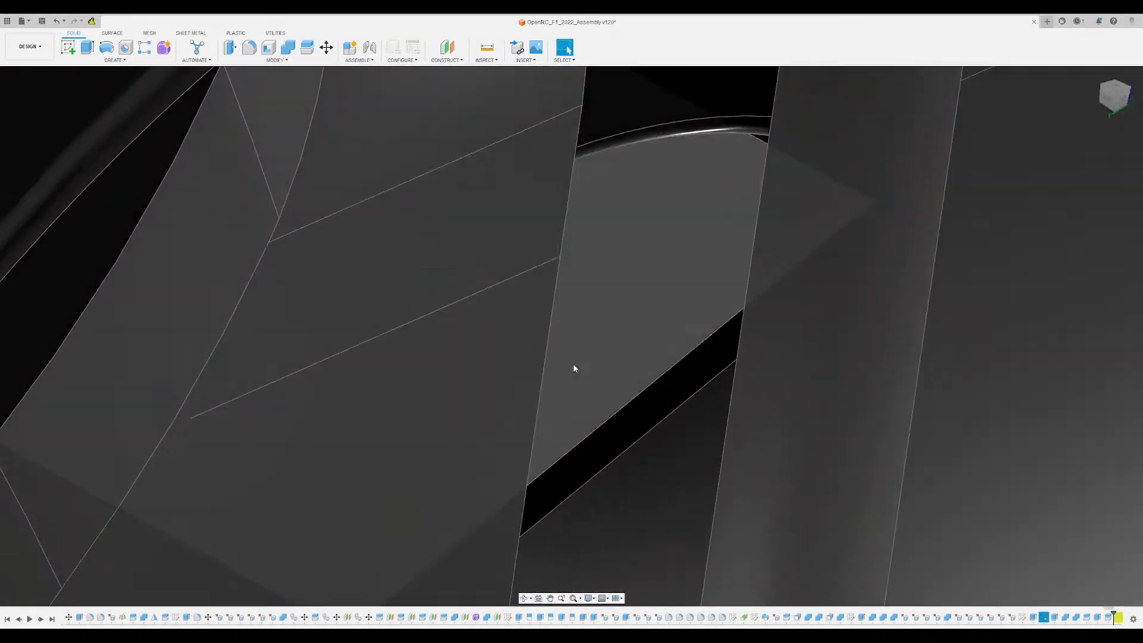
scroll(620, 452, down, 5)
middle_drag(619, 452, 598, 345)
shift+middle_drag(599, 345, 640, 363)
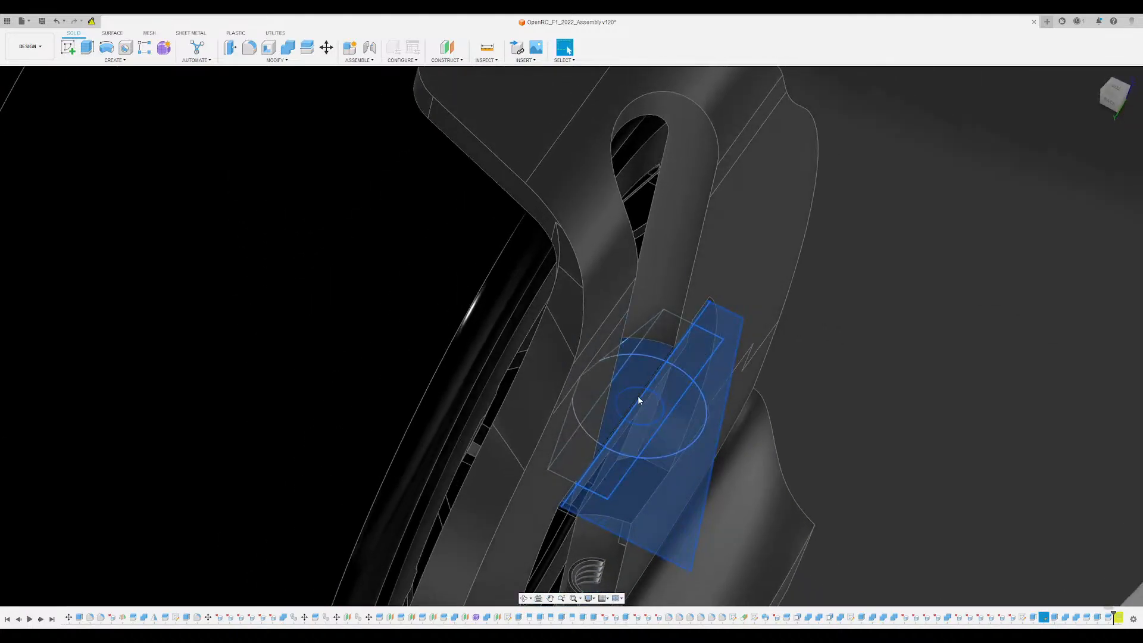
scroll(636, 391, up, 5)
shift+middle_drag(658, 444, 624, 415)
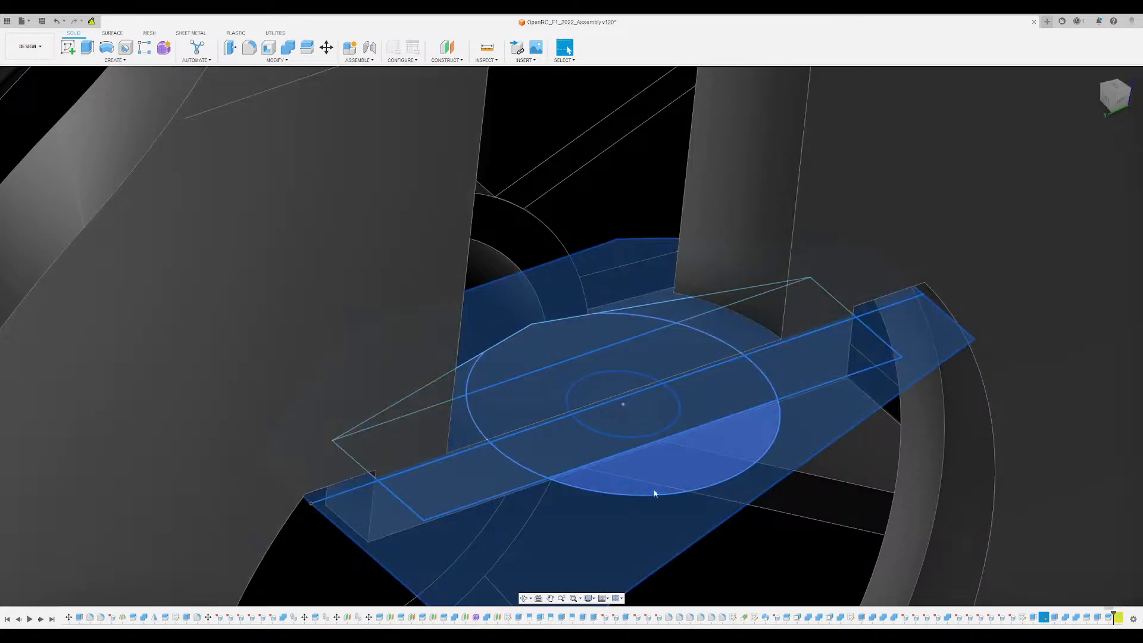
click(637, 428)
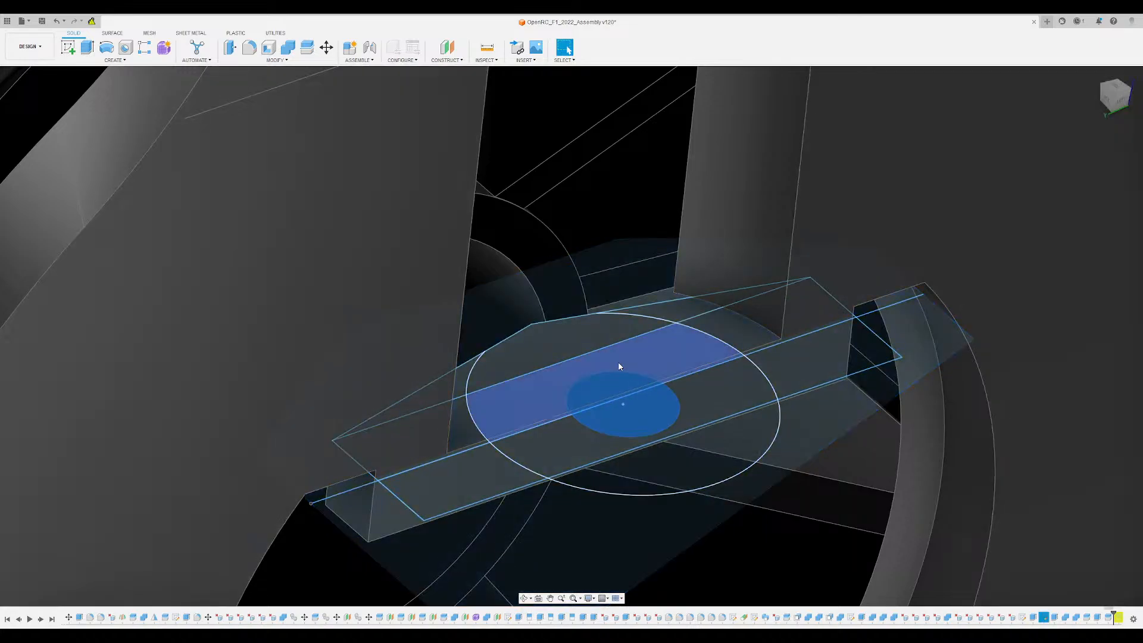
shift+click(557, 344)
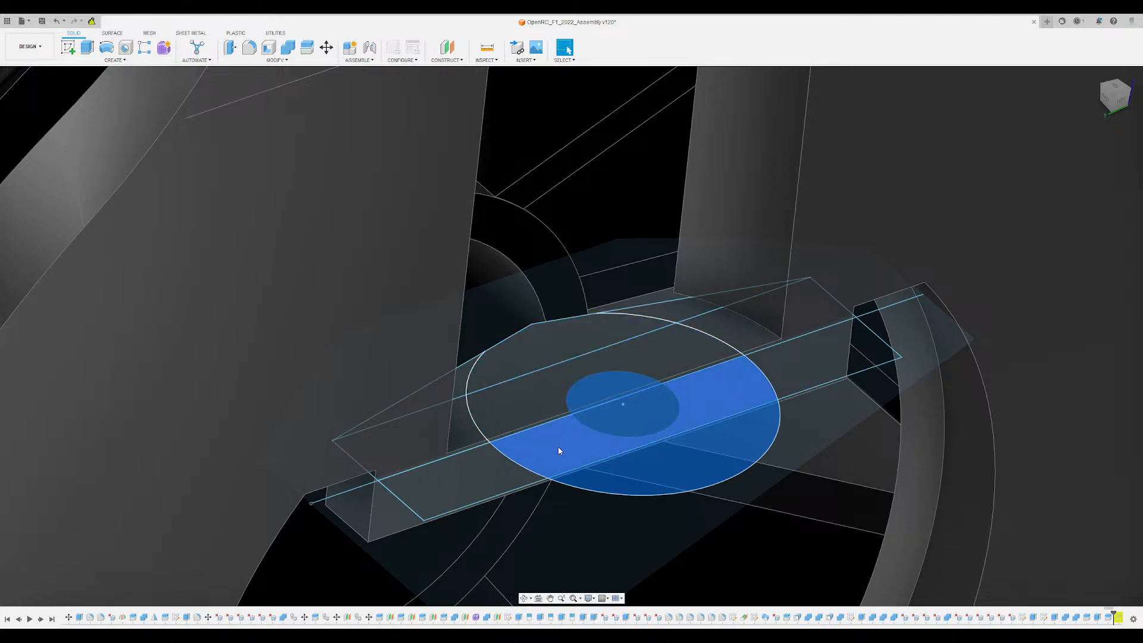
scroll(650, 428, down, 3)
shift+middle_drag(653, 429, 625, 348)
key(e)
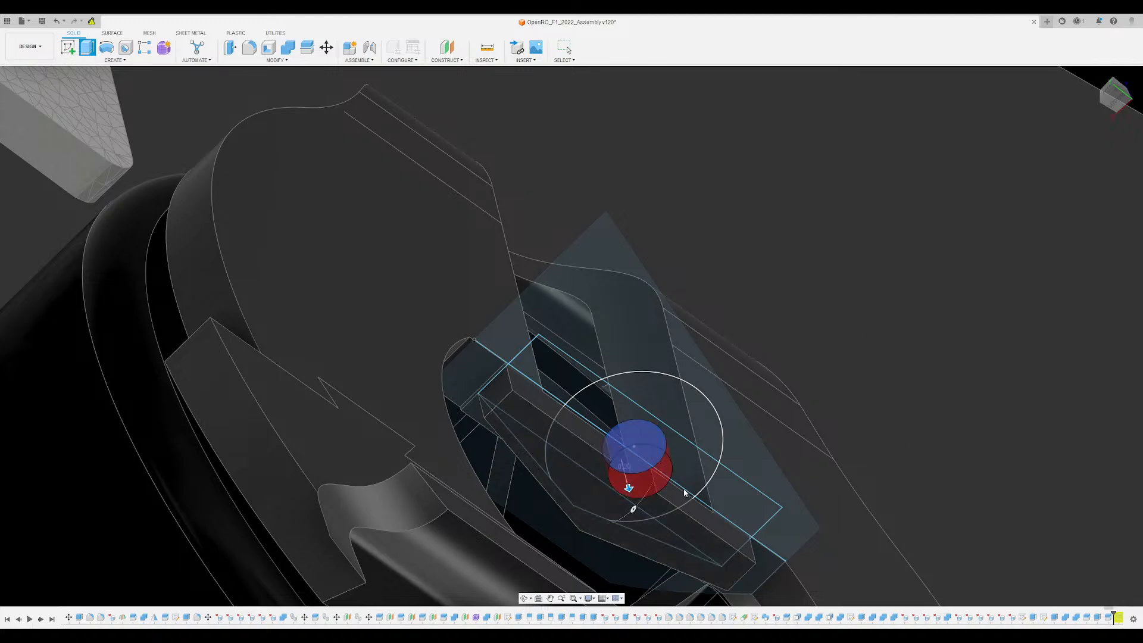
key(Escape)
- Examine the rounded screw cutout in the mounting tab and its clearance to the wheel disc and suspension arm
scroll(638, 503, up, 5)
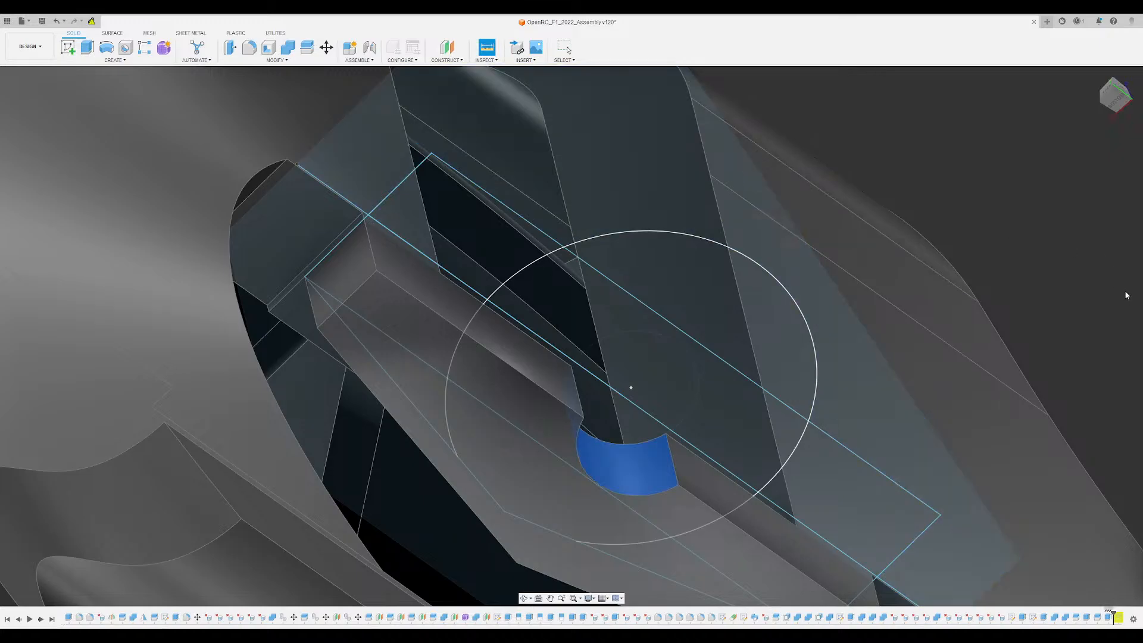
click(32, 377)
shift+middle_drag(357, 334, 440, 506)
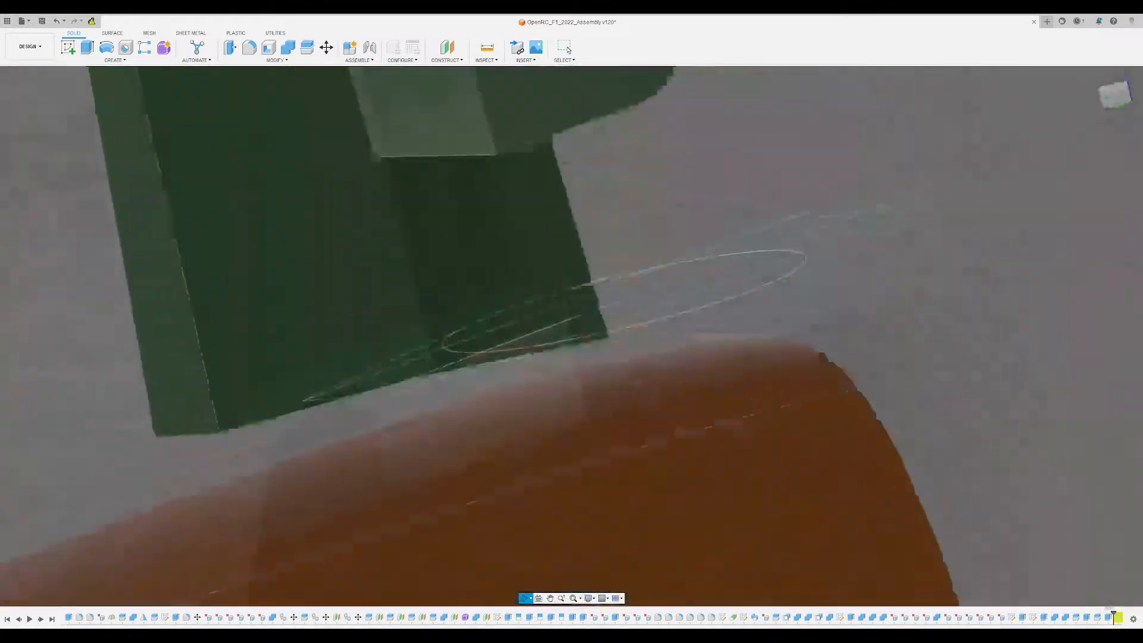
shift+middle_drag(574, 405, 454, 365)
scroll(445, 357, down, 4)
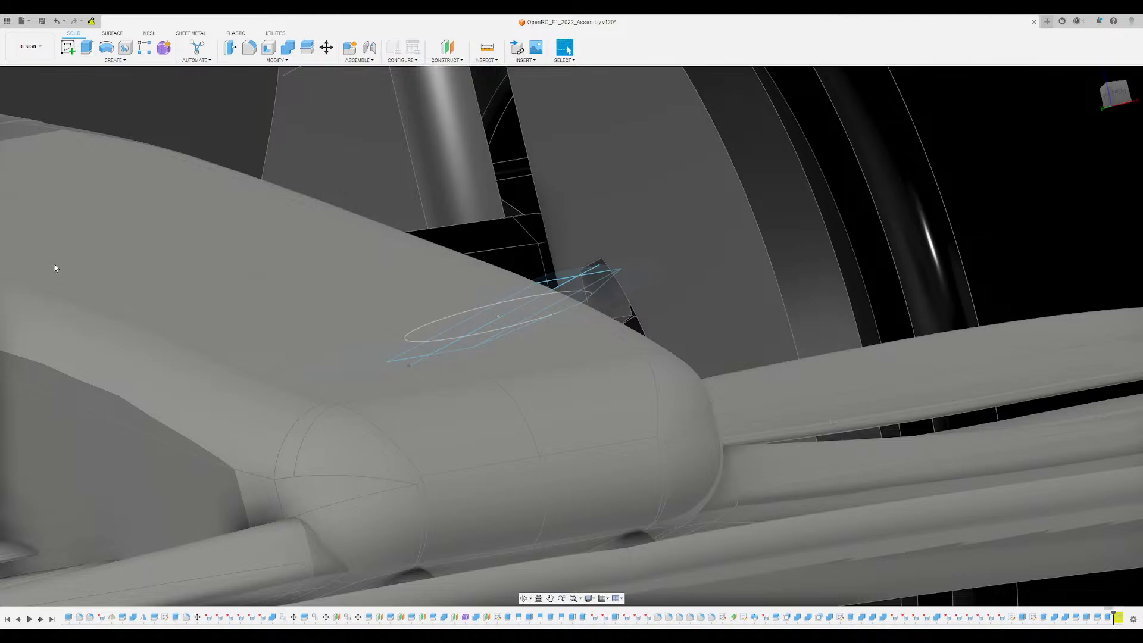
shift+middle_drag(566, 215, 488, 223)
scroll(558, 230, up, 5)
scroll(562, 230, down, 10)
scroll(541, 231, up, 5)
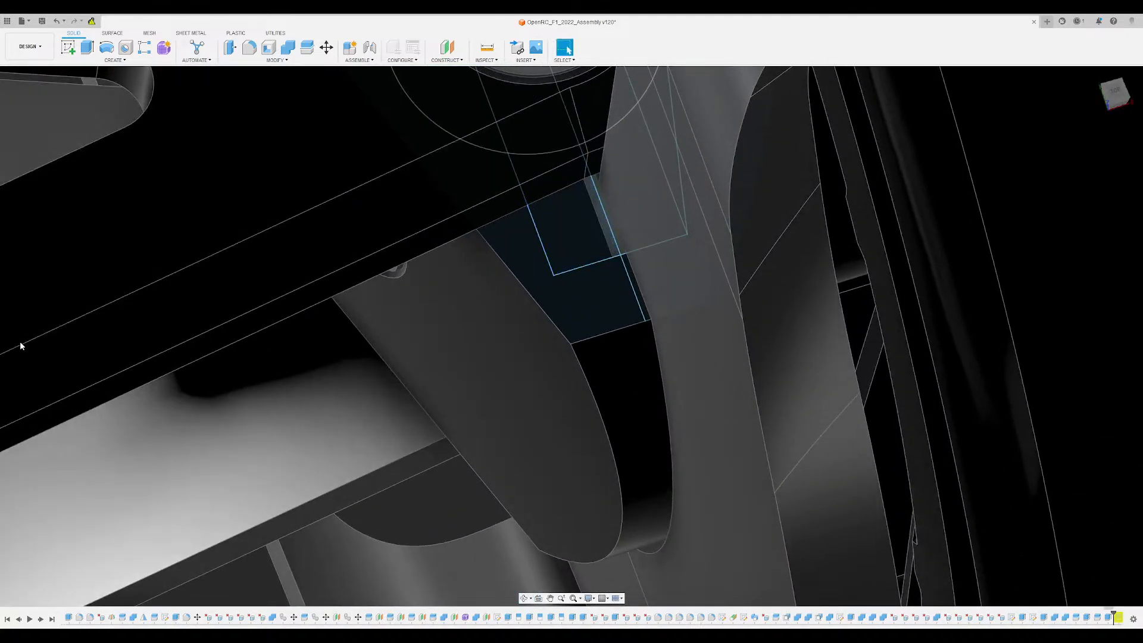
- Extrude the hub block's recessed mounting face around the screw hole upward by 0.2
click(34, 448)
shift+middle_drag(453, 274, 634, 331)
scroll(645, 373, down, 3)
scroll(606, 318, up, 5)
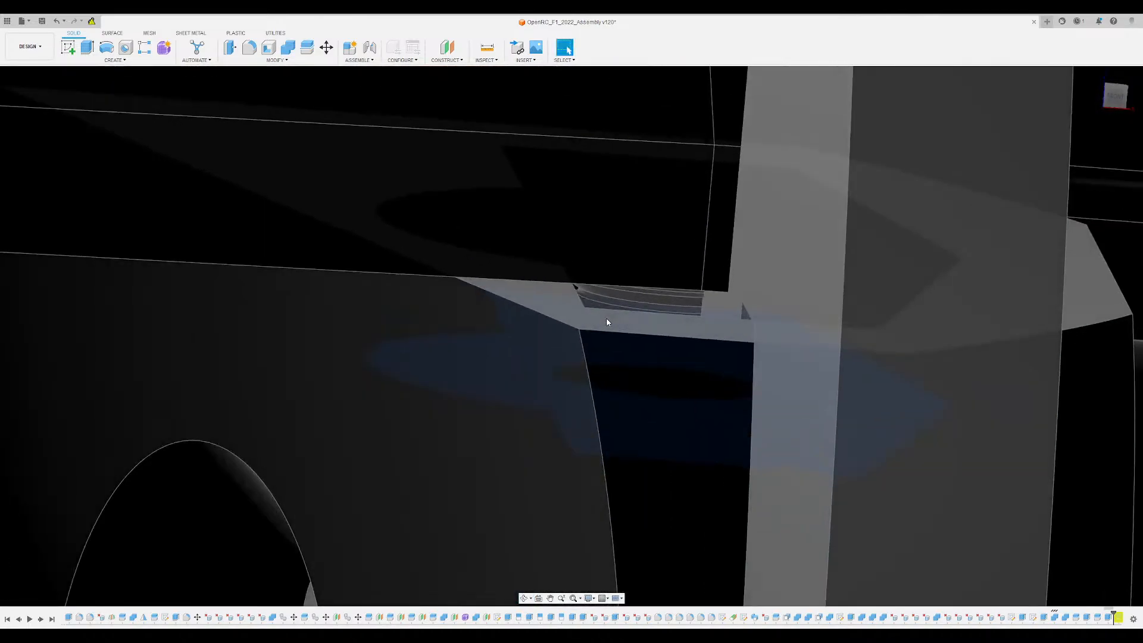
click(606, 318)
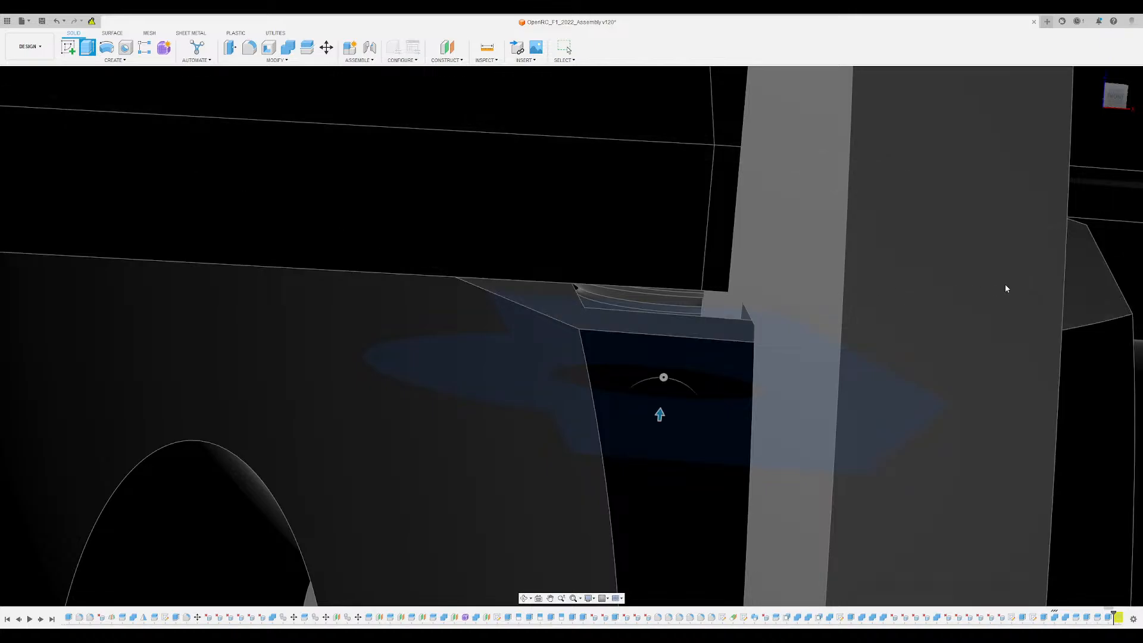
text(0.2)
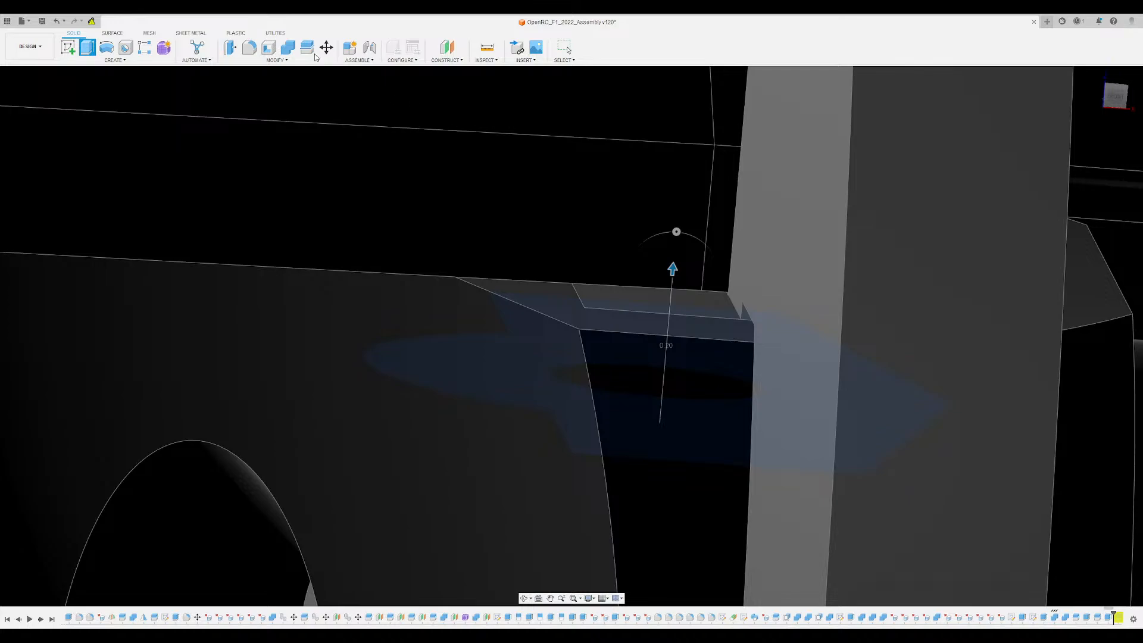
- Combine the new 0.2 extrusion with the wheel disc, cutting the disc's shape out of it while keeping the disc
click(287, 48)
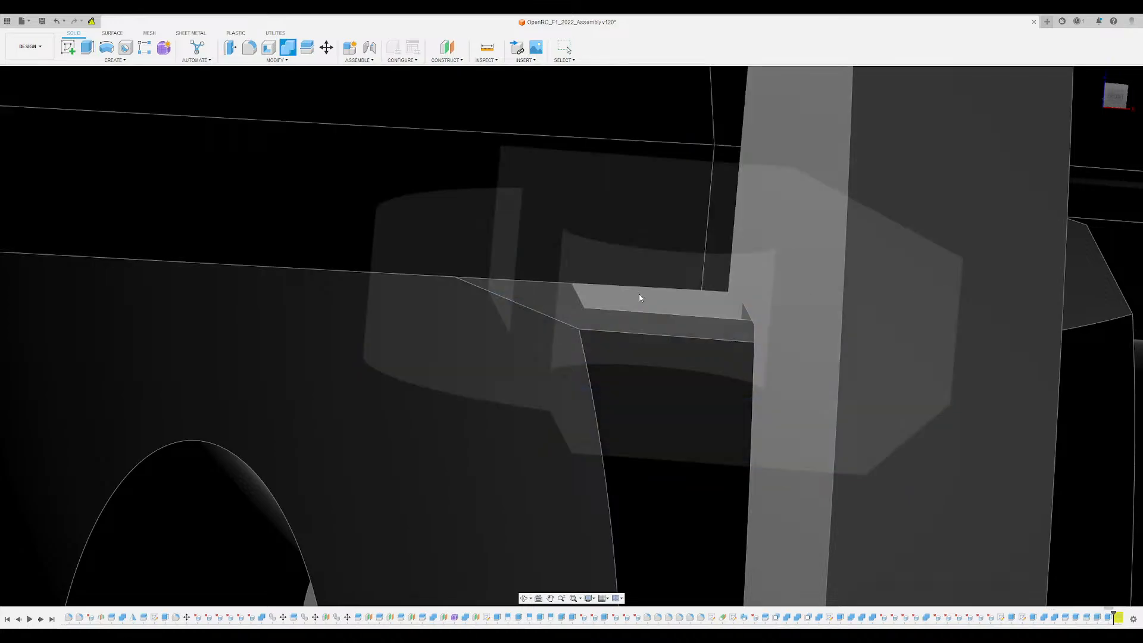
click(638, 294)
click(845, 242)
click(1084, 187)
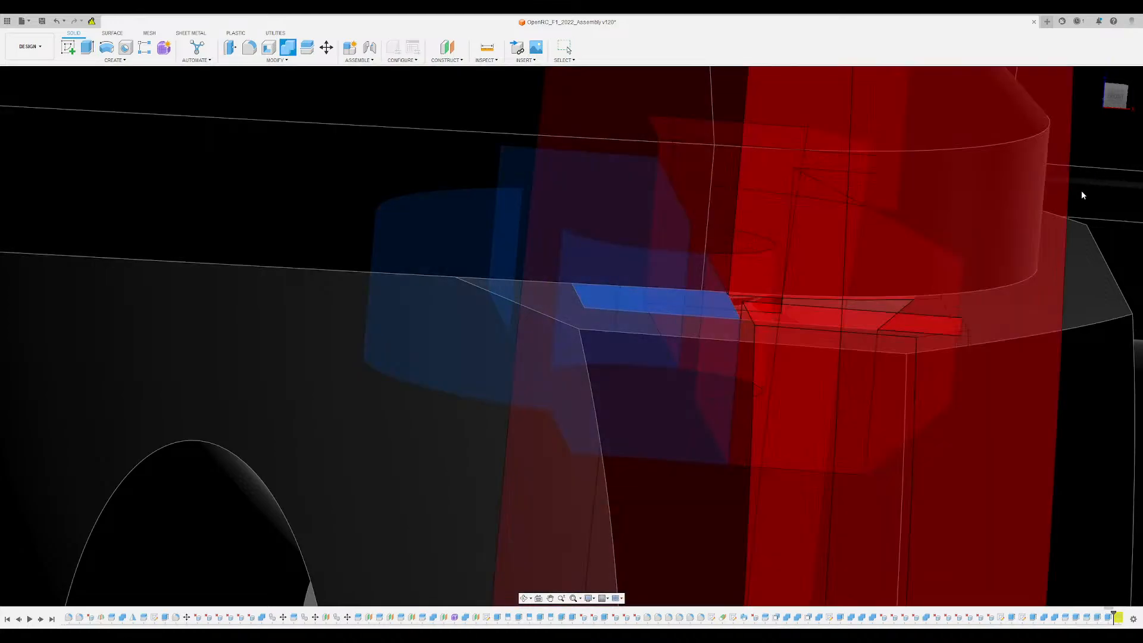
click(1074, 214)
shift+middle_drag(679, 245, 662, 267)
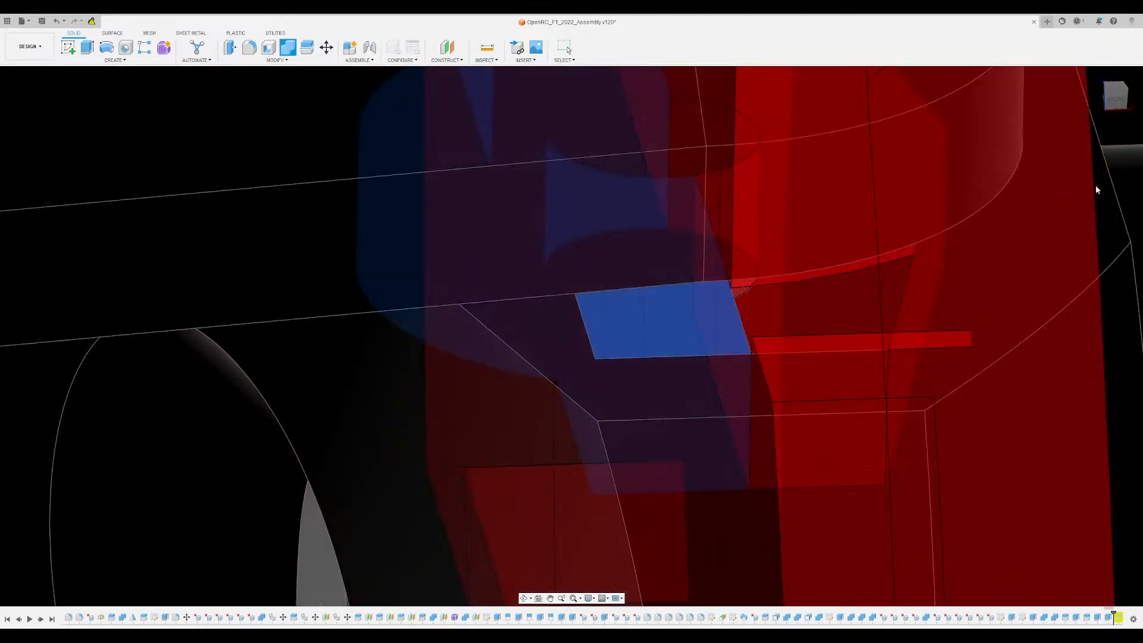
key(Return)
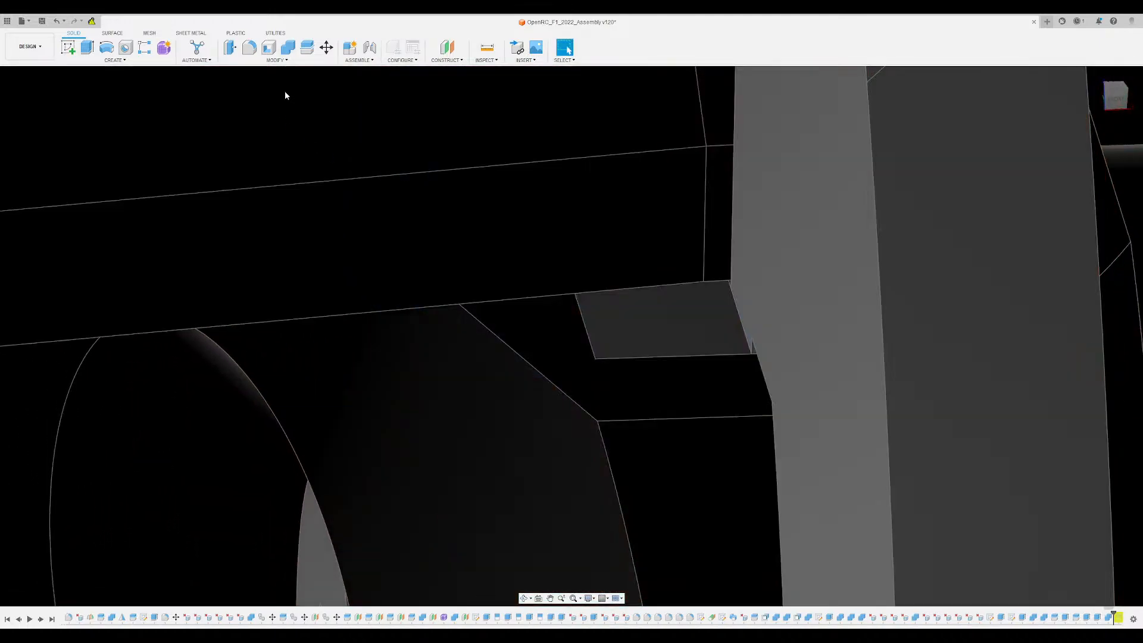
- Join the trimmed extrusion body to the hub block
click(287, 47)
click(420, 211)
scroll(743, 377, down, 5)
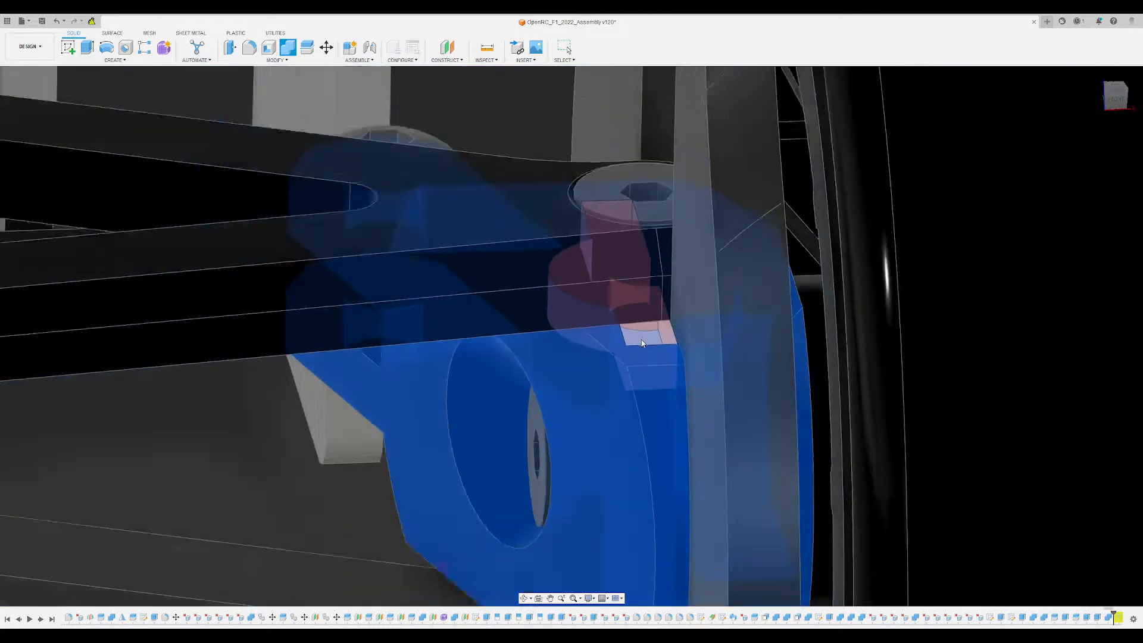
scroll(631, 393, up, 3)
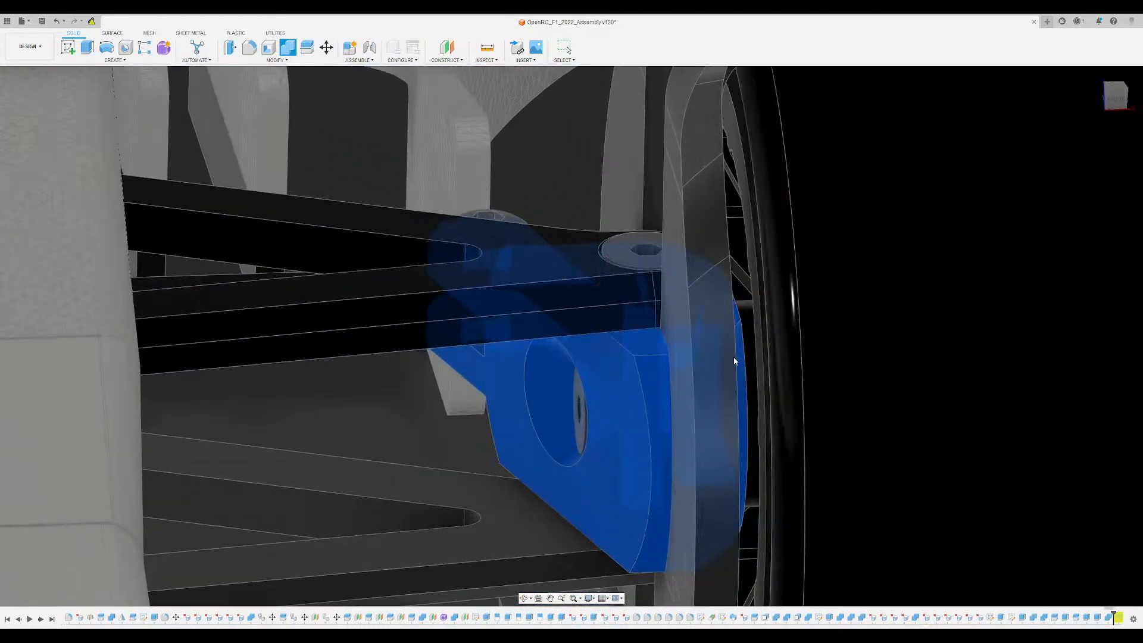
key(Escape)
- Hide the wheel disc to expose the suspension arm's screw joint on the hub block
scroll(655, 351, up, 3)
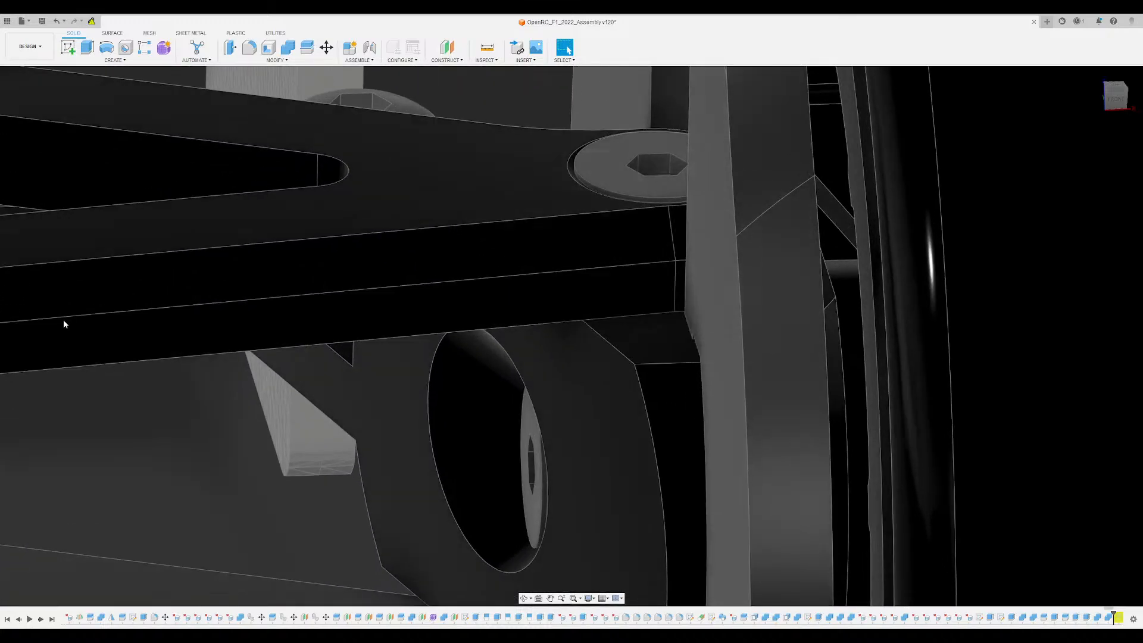
click(74, 408)
key(Escape)
click(23, 405)
scroll(584, 333, down, 3)
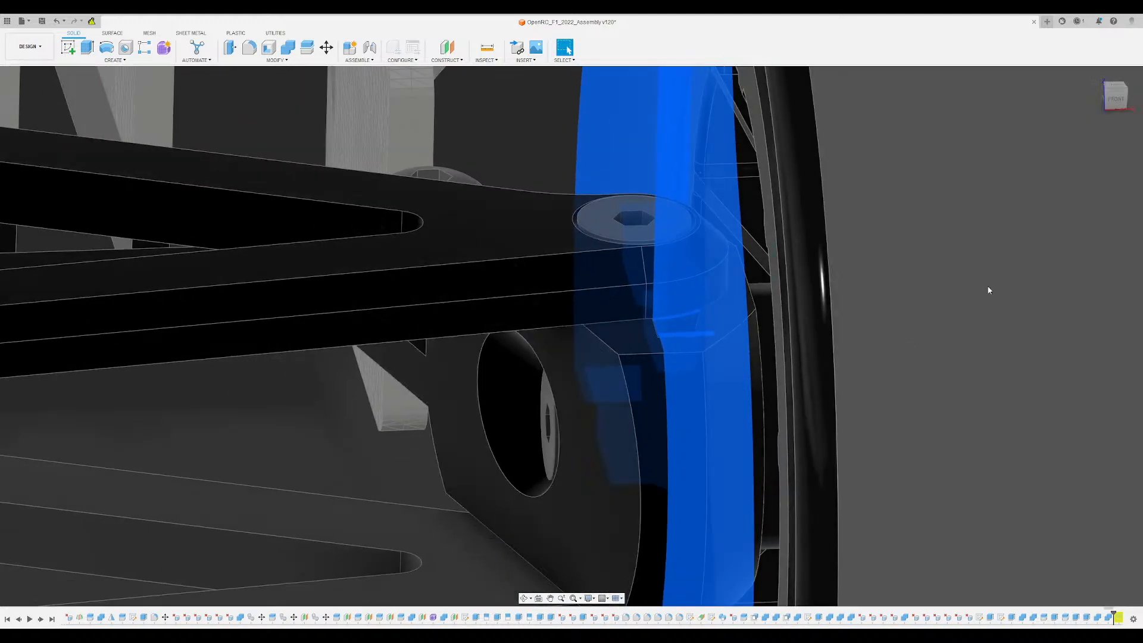
click(989, 290)
mouse_move(818, 283)
shift+middle_down()
mouse_move(813, 310)
mouse_move(804, 281)
shift+middle_up()
scroll(756, 310, up, 3)
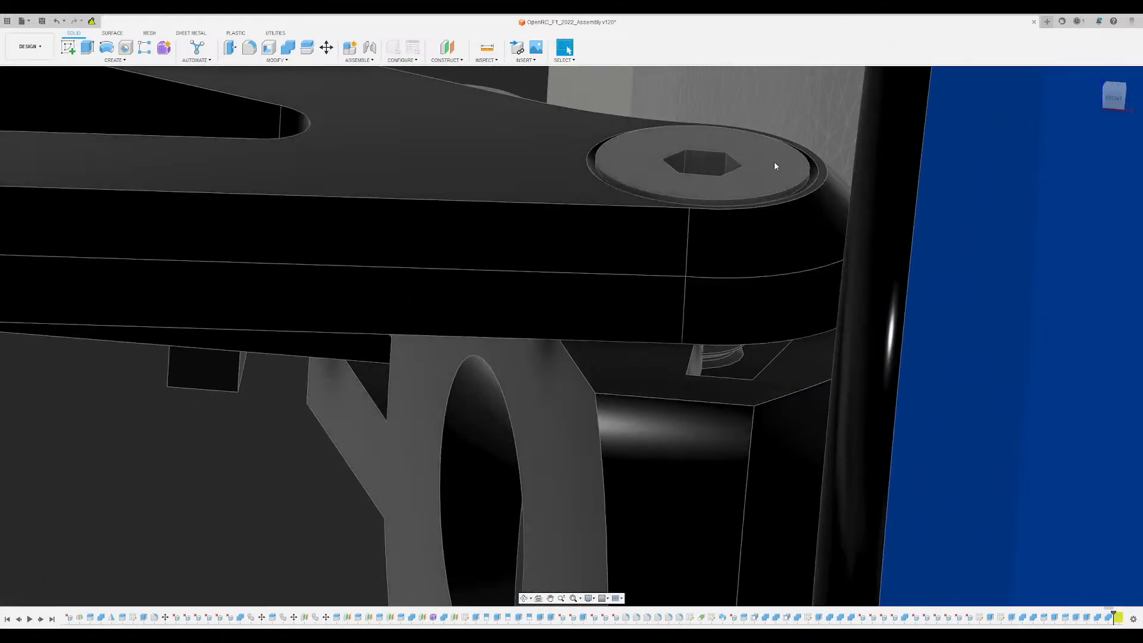
scroll(717, 348, up, 4)
mouse_move(717, 348)
shift+middle_down()
mouse_move(706, 334)
mouse_move(735, 355)
shift+middle_up()
scroll(735, 354, down, 7)
- Hide the suspension arms and their screws around the hub block
click(739, 153)
shift+middle_drag(668, 177, 682, 206)
shift+middle_drag(718, 365, 713, 291)
scroll(869, 260, up, 3)
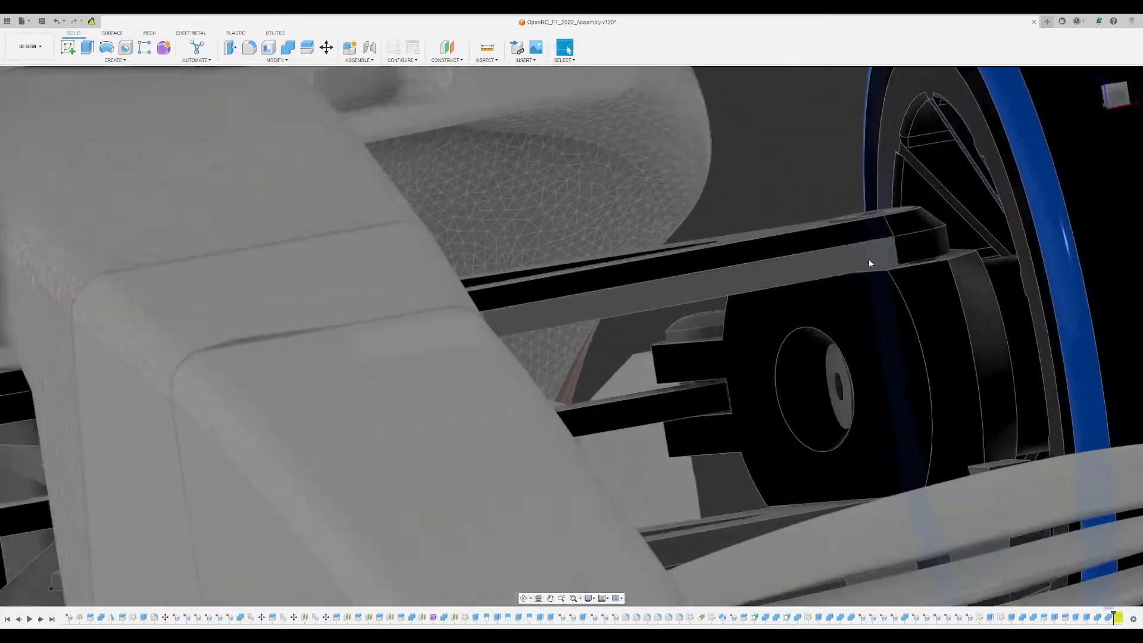
scroll(869, 263, up, 2)
click(33, 461)
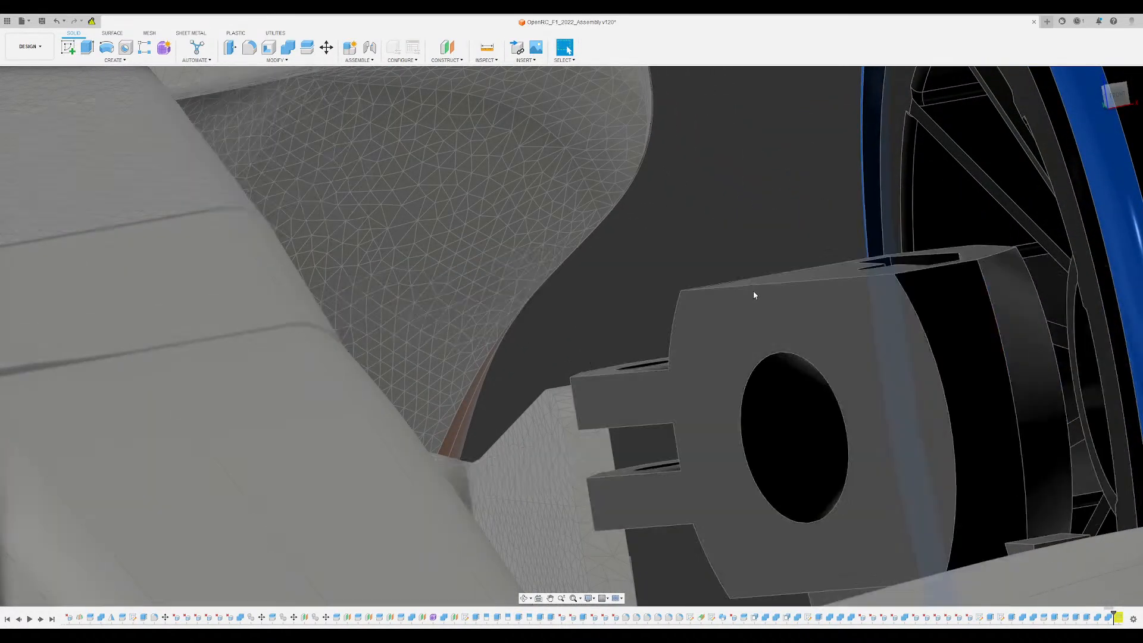
- Examine the key-shaped pocket and screw hole in the hub block and how the wheel disc's tab fits there
scroll(753, 291, down, 3)
shift+middle_drag(752, 291, 787, 353)
scroll(851, 252, up, 3)
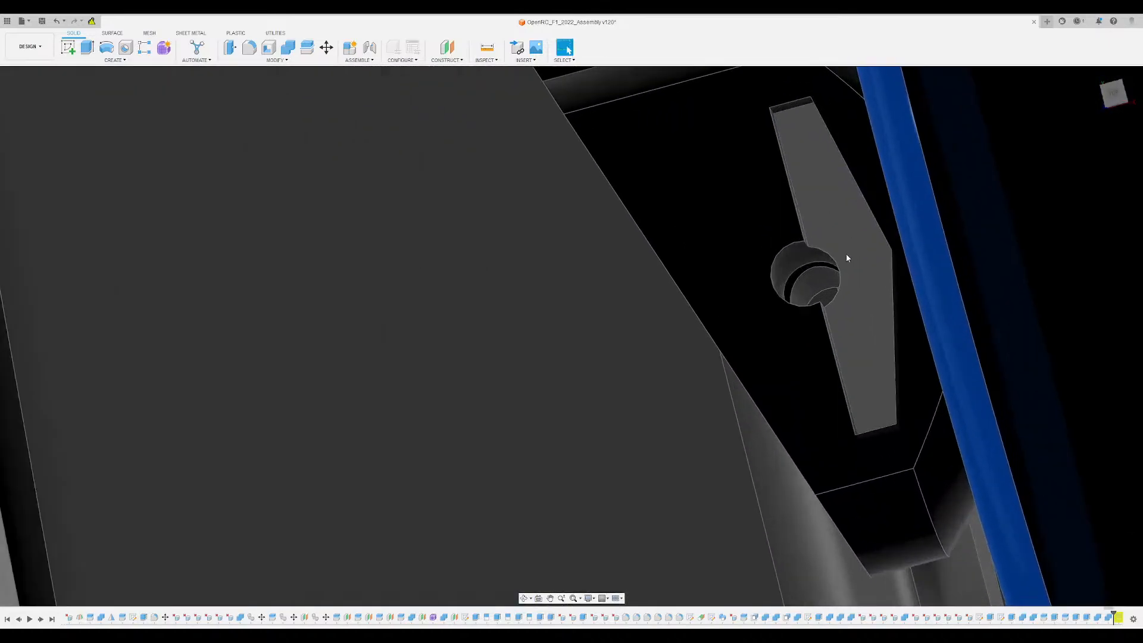
shift+middle_drag(846, 252, 744, 276)
shift+middle_drag(759, 243, 414, 269)
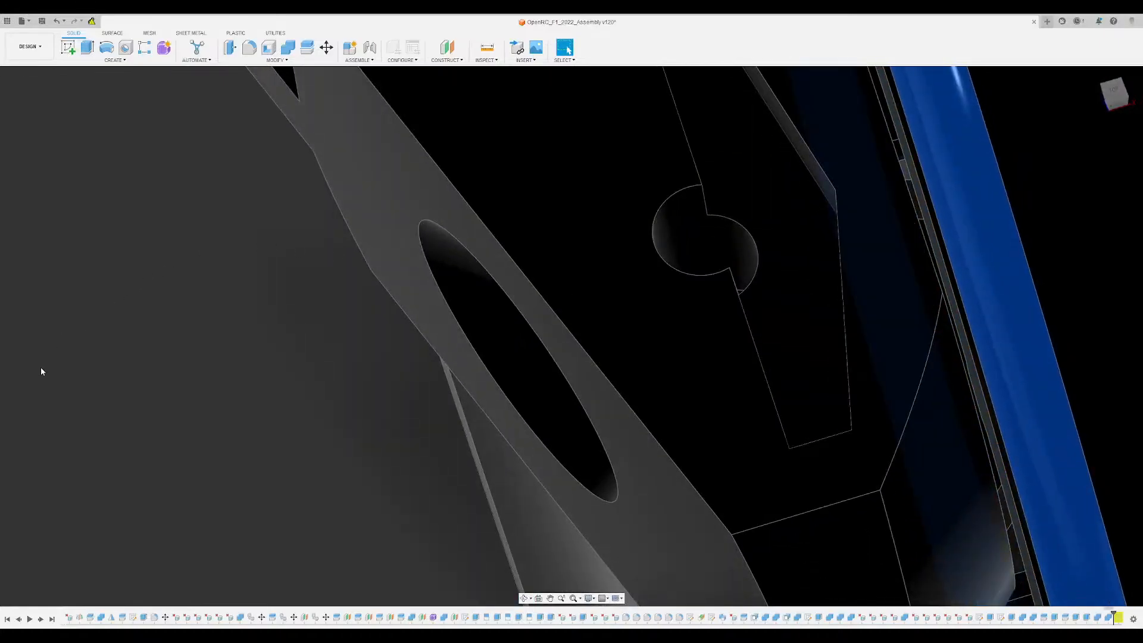
shift+middle_drag(588, 281, 696, 265)
scroll(641, 180, up, 3)
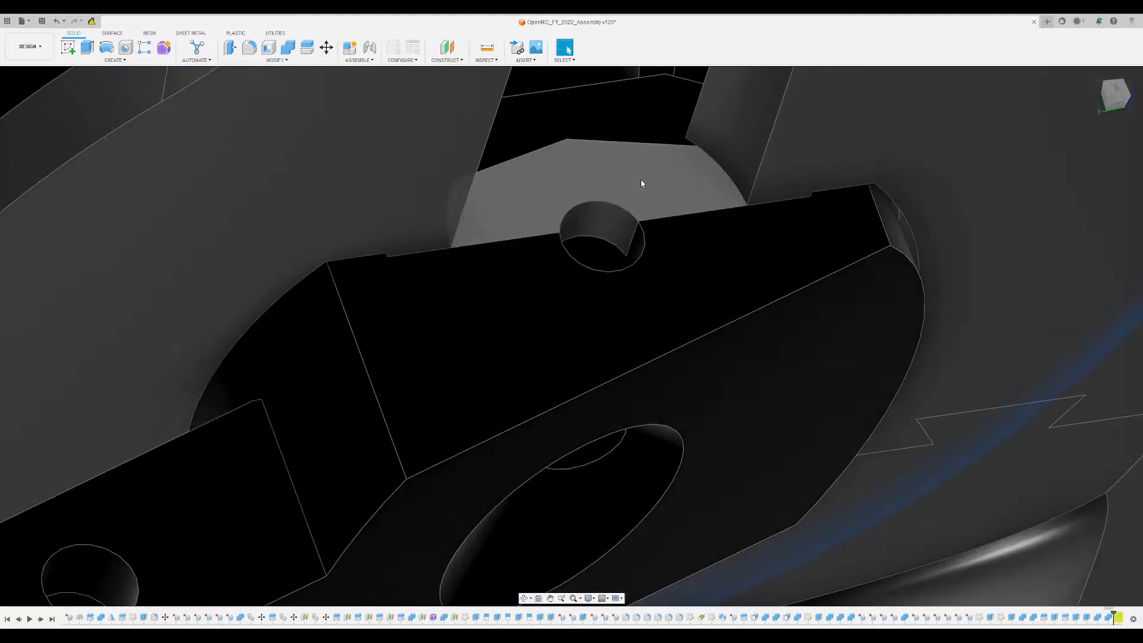
shift+middle_drag(710, 193, 710, 193)
shift+middle_drag(751, 258, 693, 135)
scroll(671, 322, down, 5)
scroll(671, 325, down, 2)
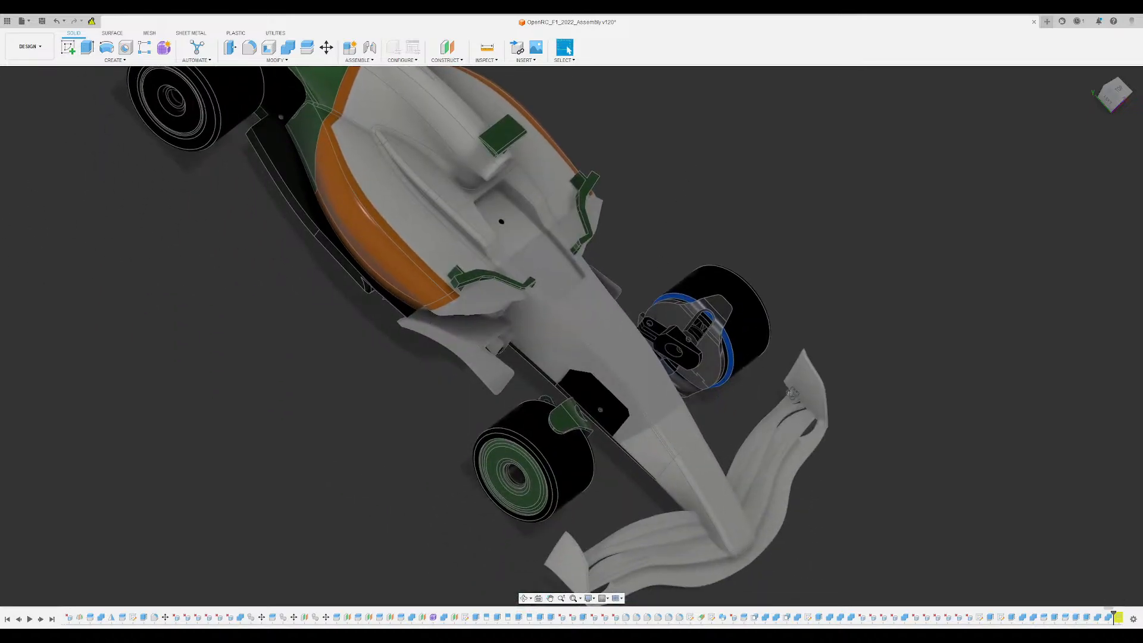
- Clear the wheel rim selection and hide the threaded screw fragment on the underside of the hub block
shift+middle_drag(27, 205, 26, 337)
shift+middle_drag(952, 196, 759, 250)
shift+middle_drag(1044, 182, 866, 272)
scroll(702, 329, up, 6)
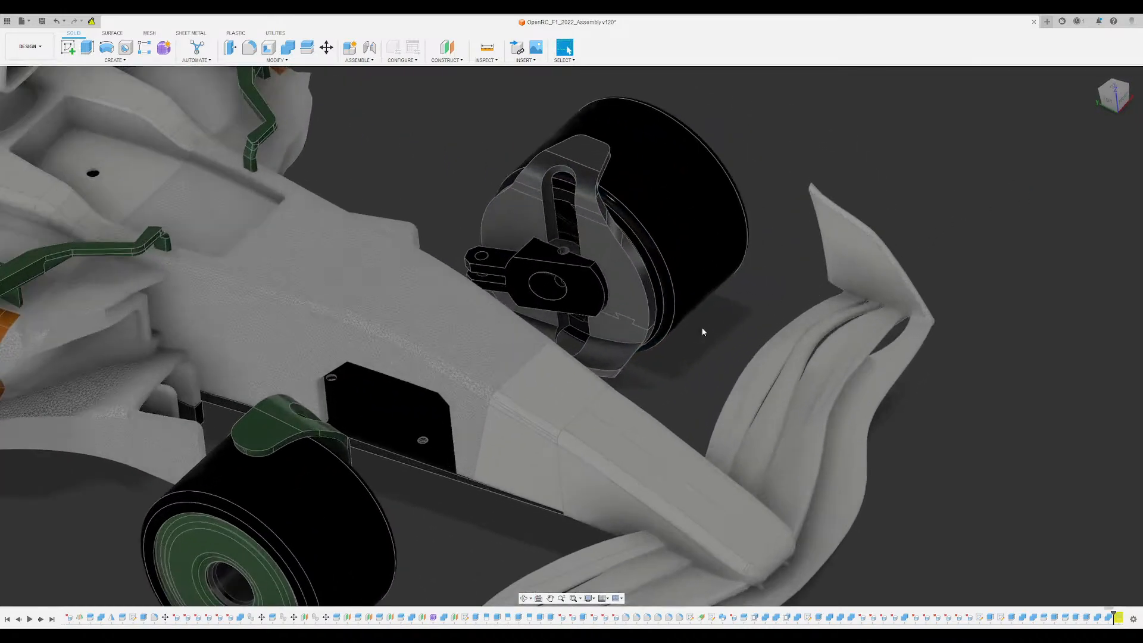
shift+middle_drag(726, 399, 651, 364)
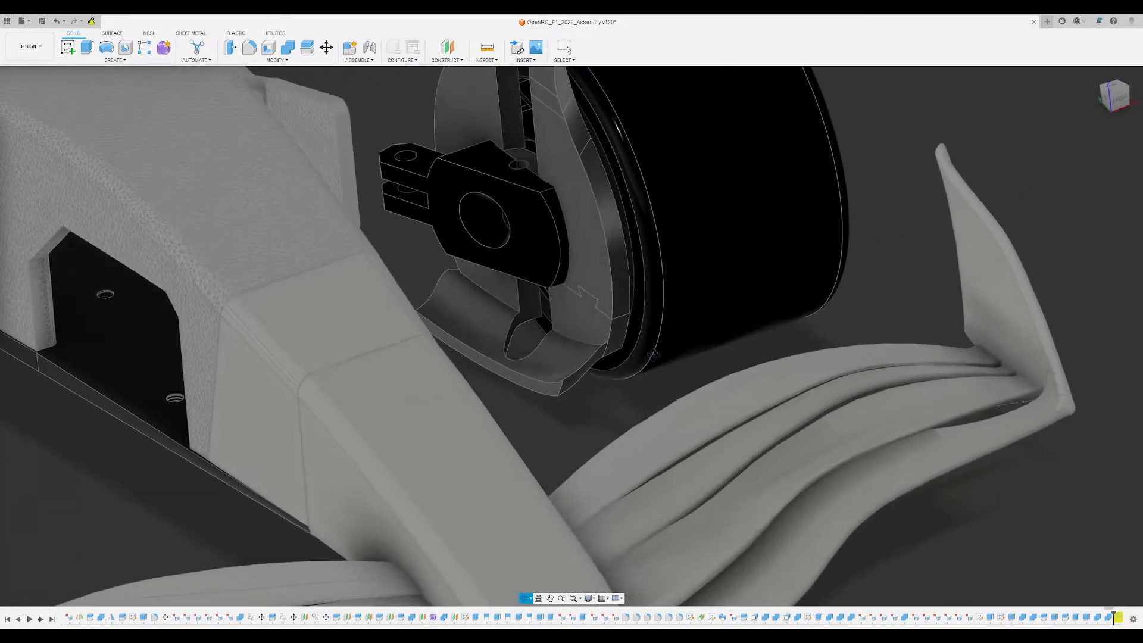
middle_drag(511, 185, 558, 276)
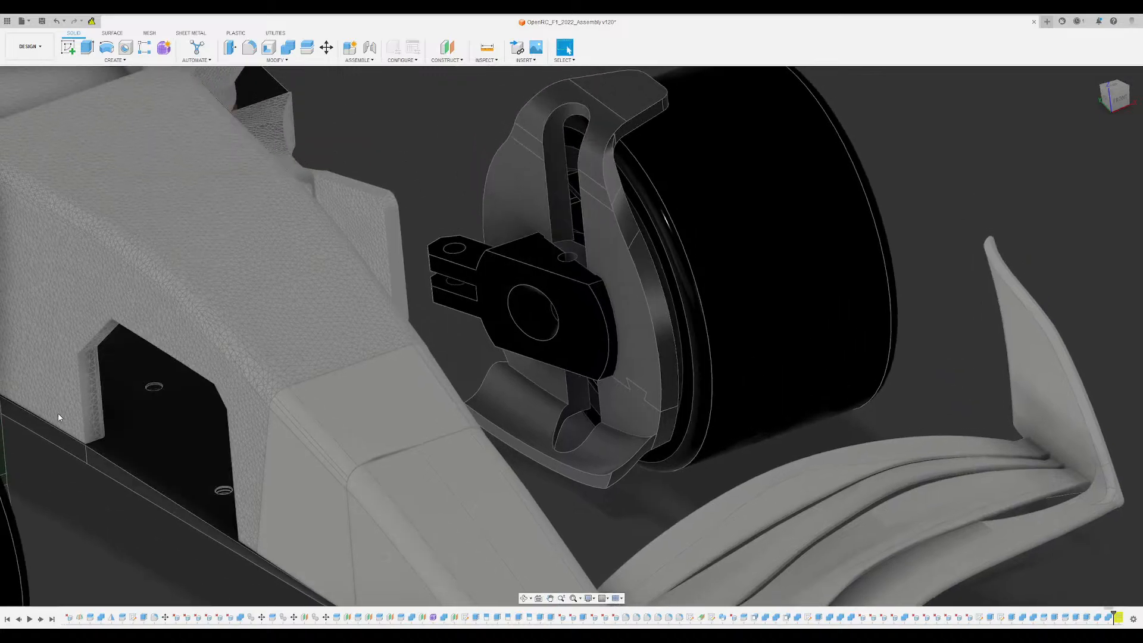
scroll(396, 297, up, 2)
shift+middle_drag(394, 297, 396, 297)
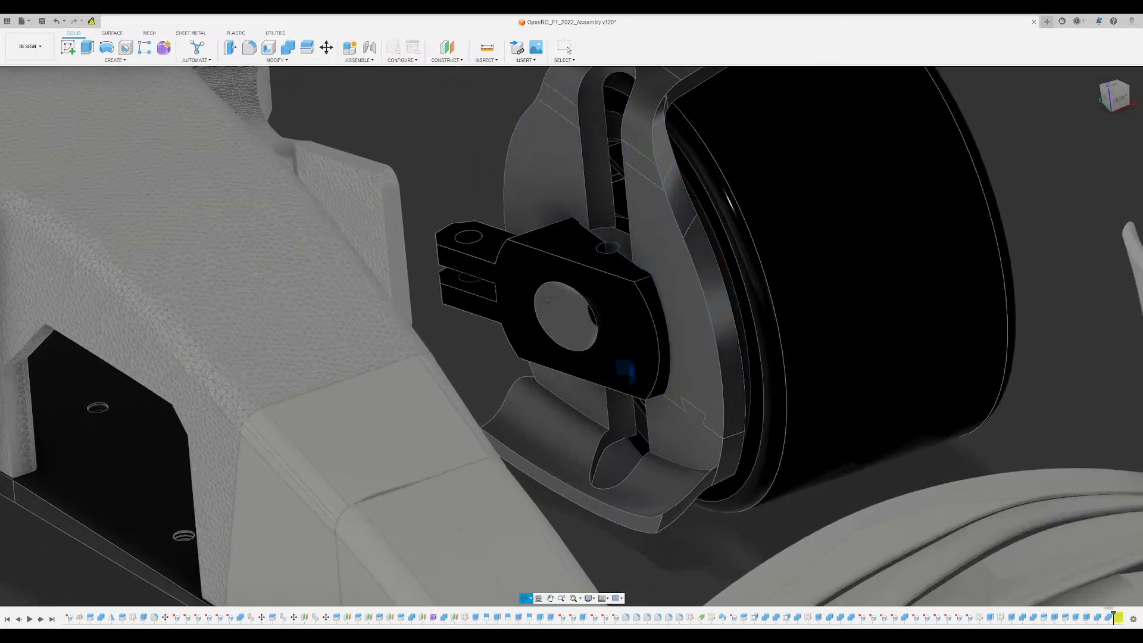
shift+middle_drag(559, 399, 577, 291)
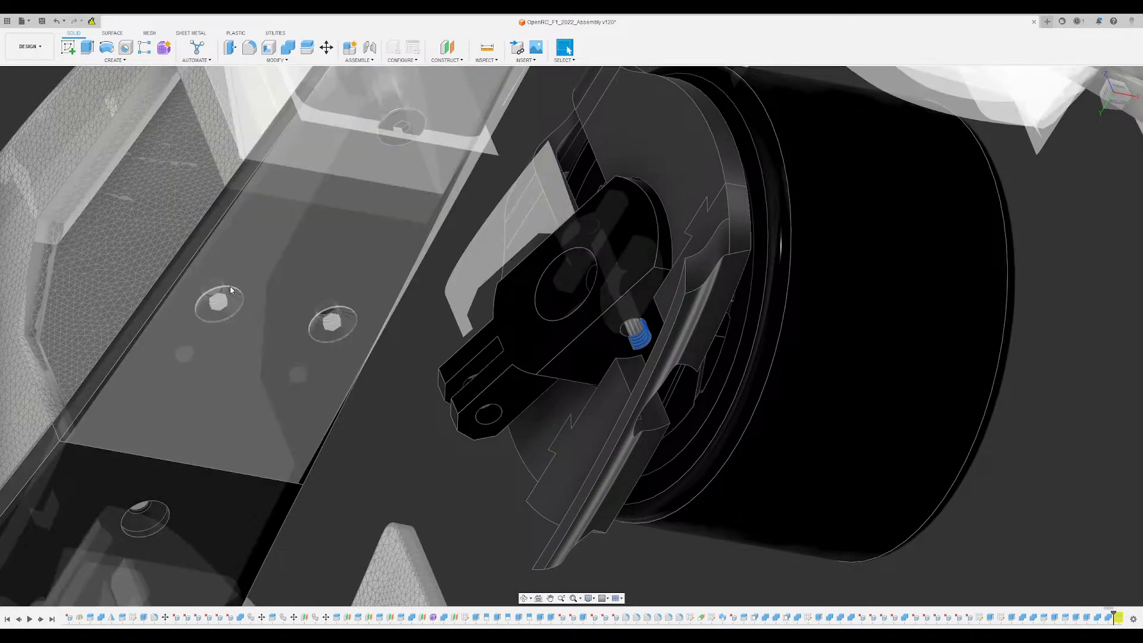
click(418, 477)
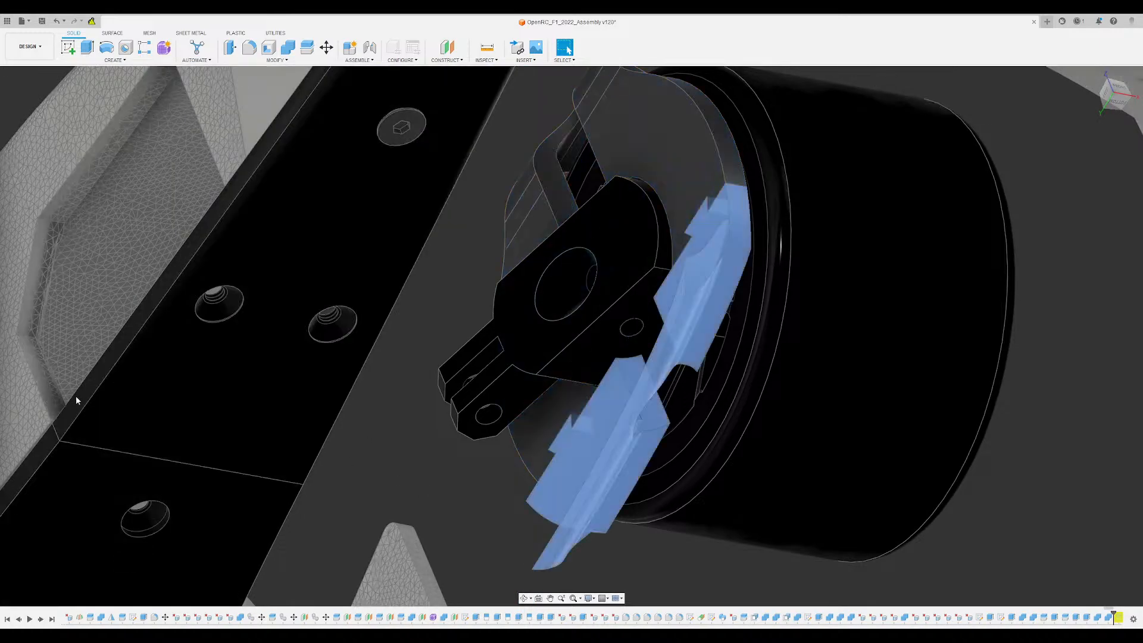
mouse_move(395, 467)
shift+middle_down()
mouse_move(429, 451)
mouse_move(408, 469)
shift+middle_up()
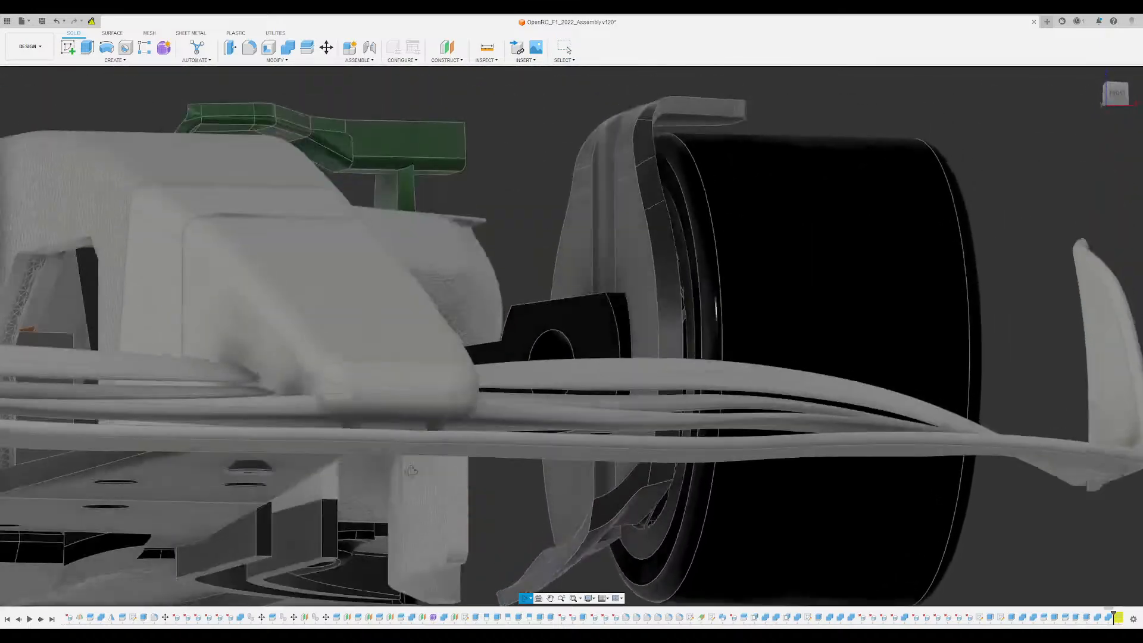
- Push the inner end face of the front wheel disc's lower curved scoop slightly inward to trim back its projecting lip
middle_drag(477, 556, 476, 424)
scroll(510, 447, up, 3)
scroll(512, 434, up, 3)
click(519, 405)
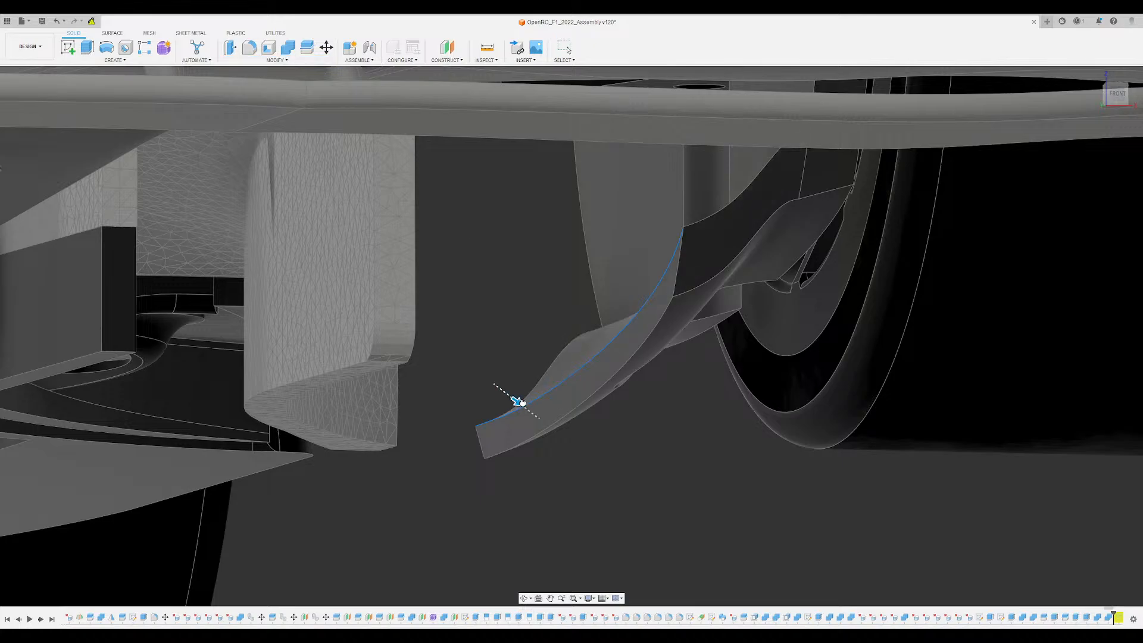
drag(519, 403, 533, 414)
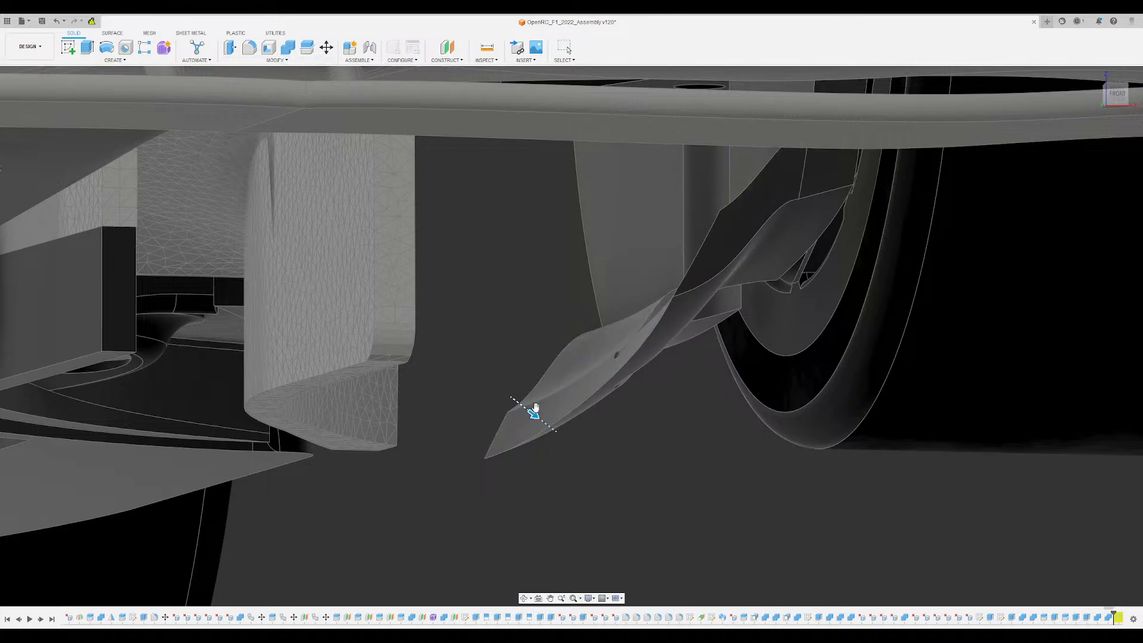
scroll(601, 478, down, 3)
shift+middle_drag(601, 477, 597, 507)
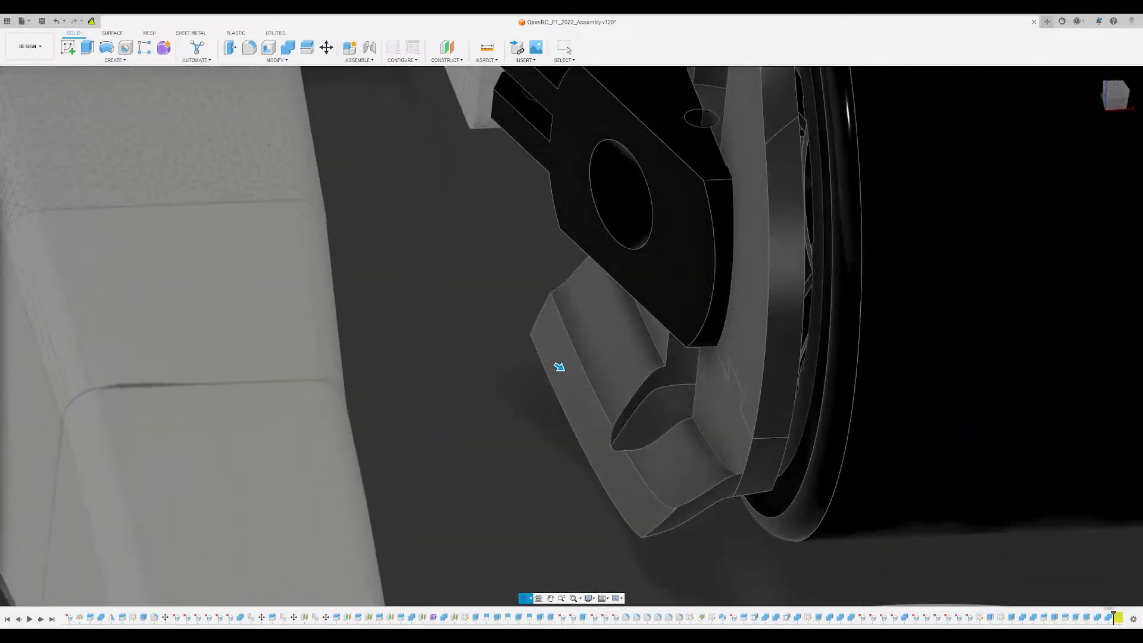
shift+middle_drag(559, 366, 583, 454)
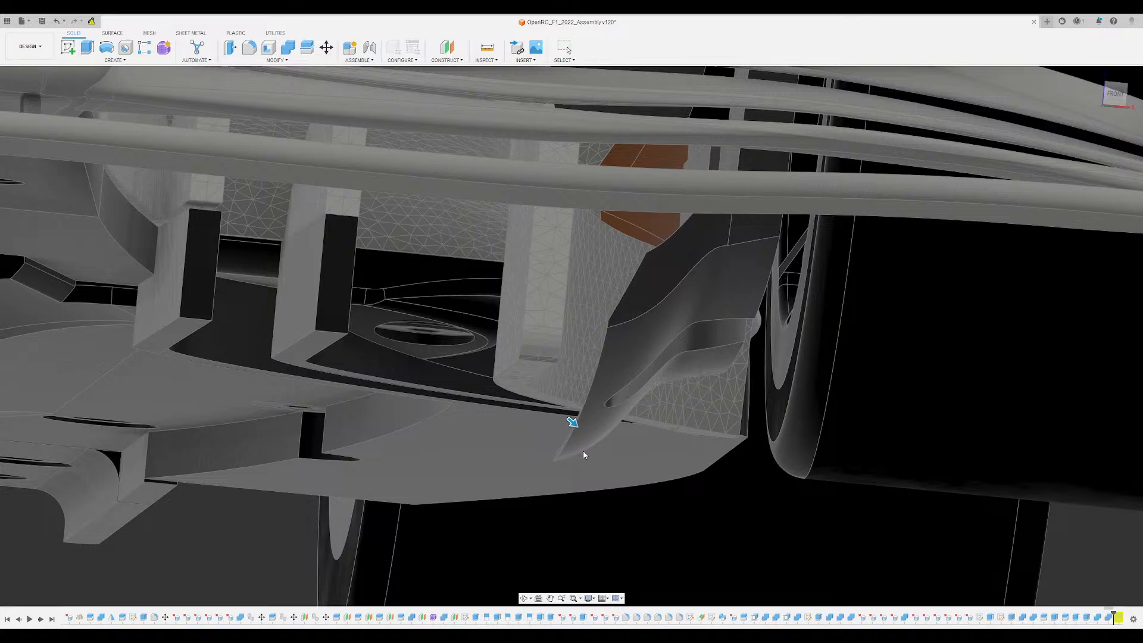
shift+middle_drag(606, 409, 627, 346)
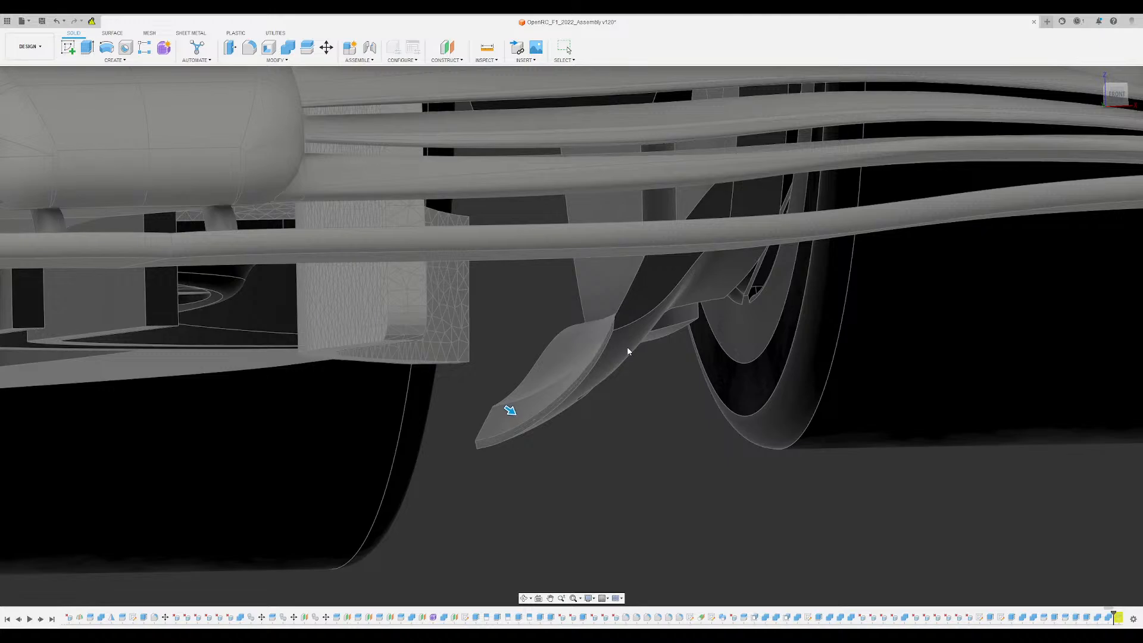
key(Return)
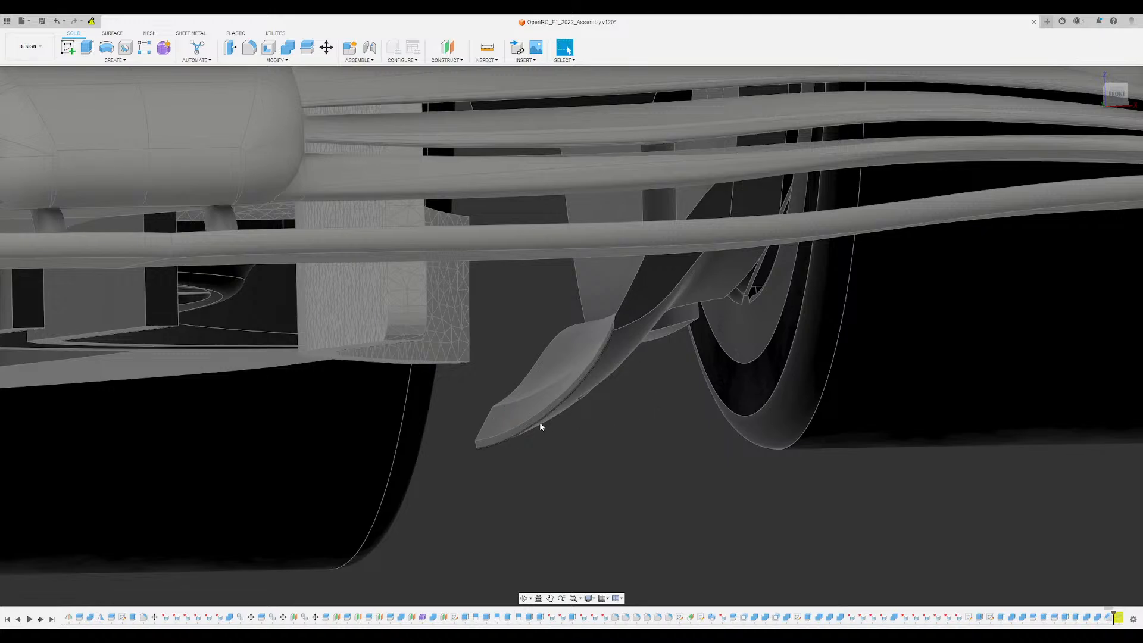
shift+middle_drag(539, 423, 563, 262)
scroll(562, 403, down, 10)
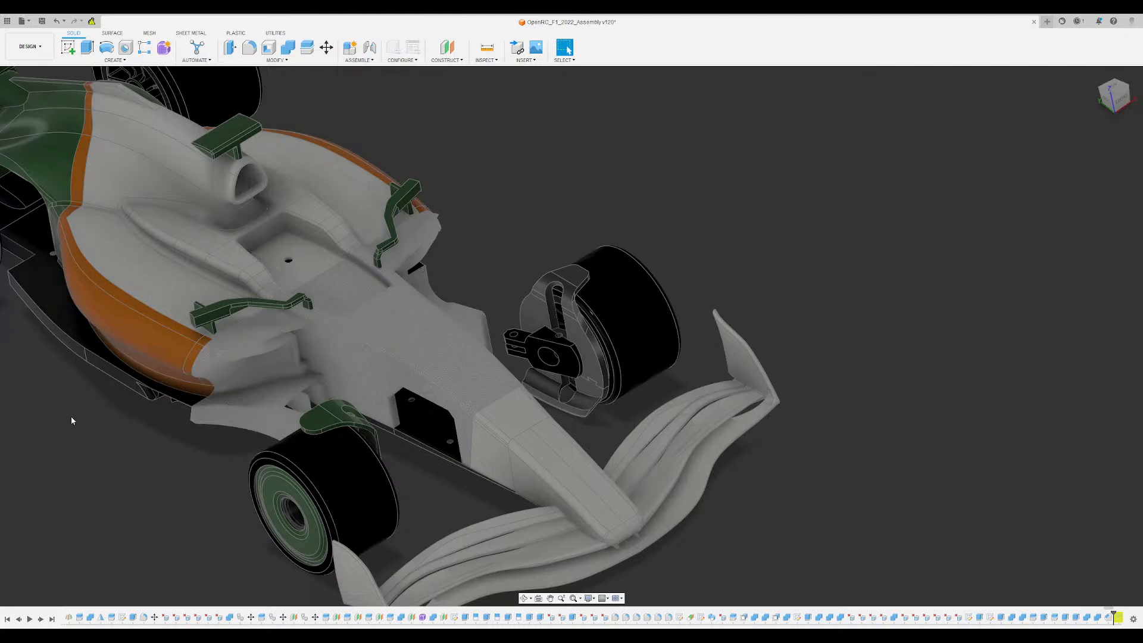
- Mirror the winglet and lower vane bodies beside the front wheel about the car's central plane
shift+middle_drag(416, 465, 359, 451)
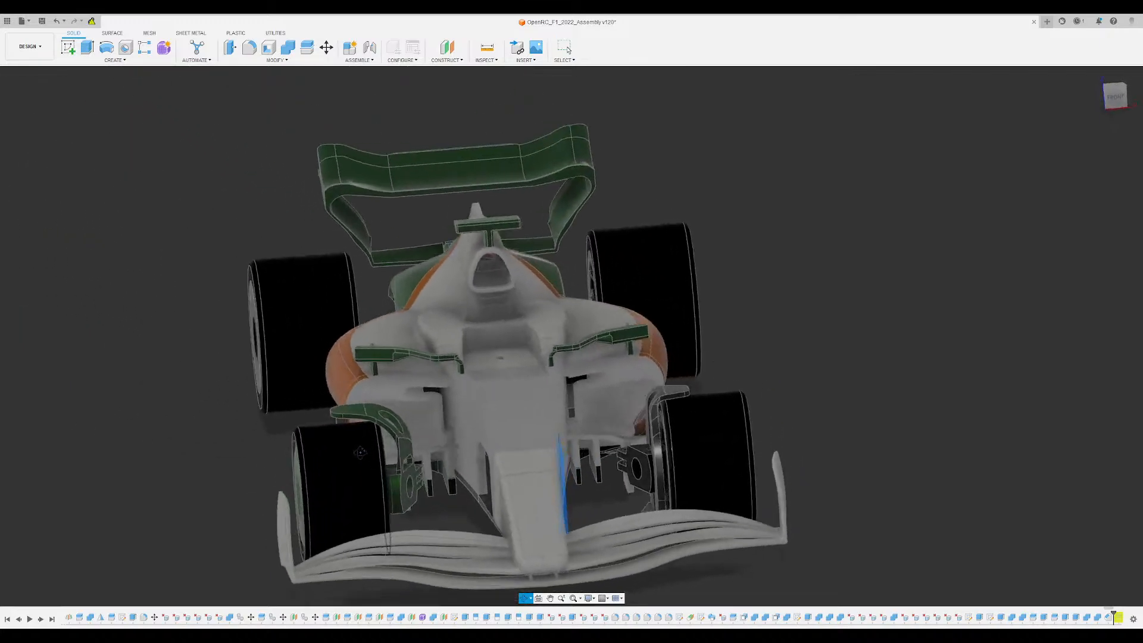
middle_drag(228, 416, 250, 317)
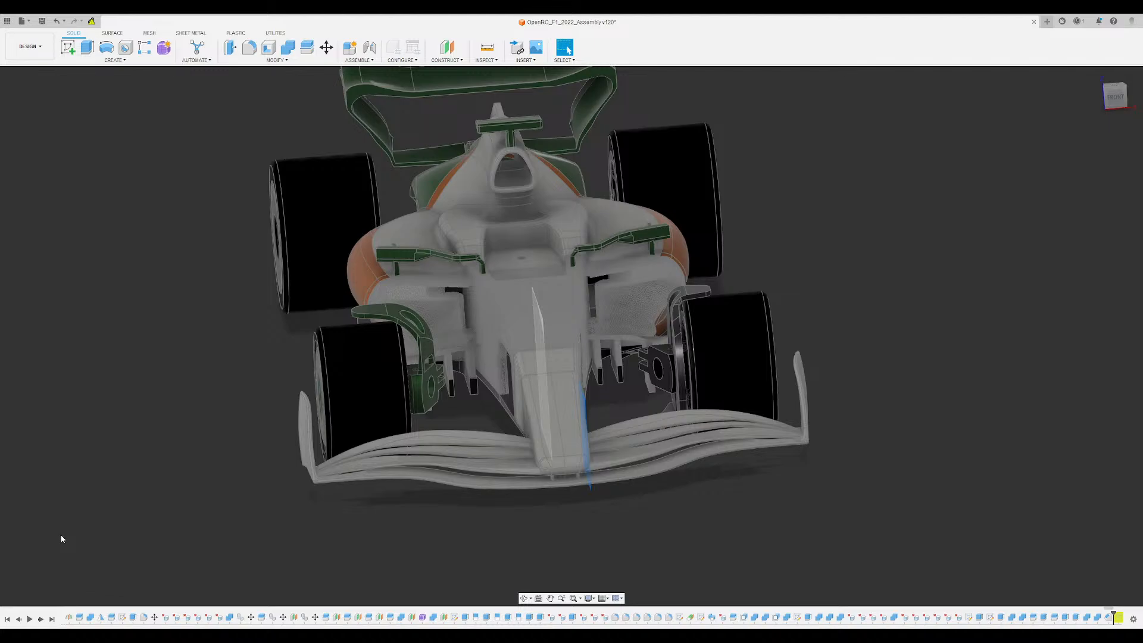
shift+middle_drag(332, 555, 299, 489)
scroll(767, 140, up, 3)
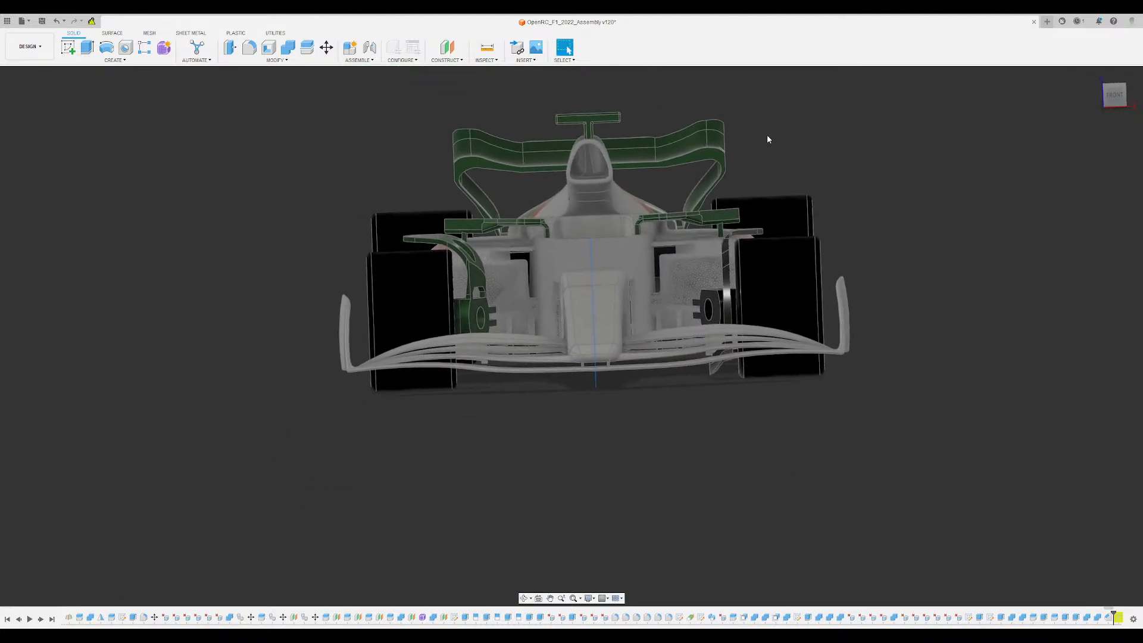
click(1113, 94)
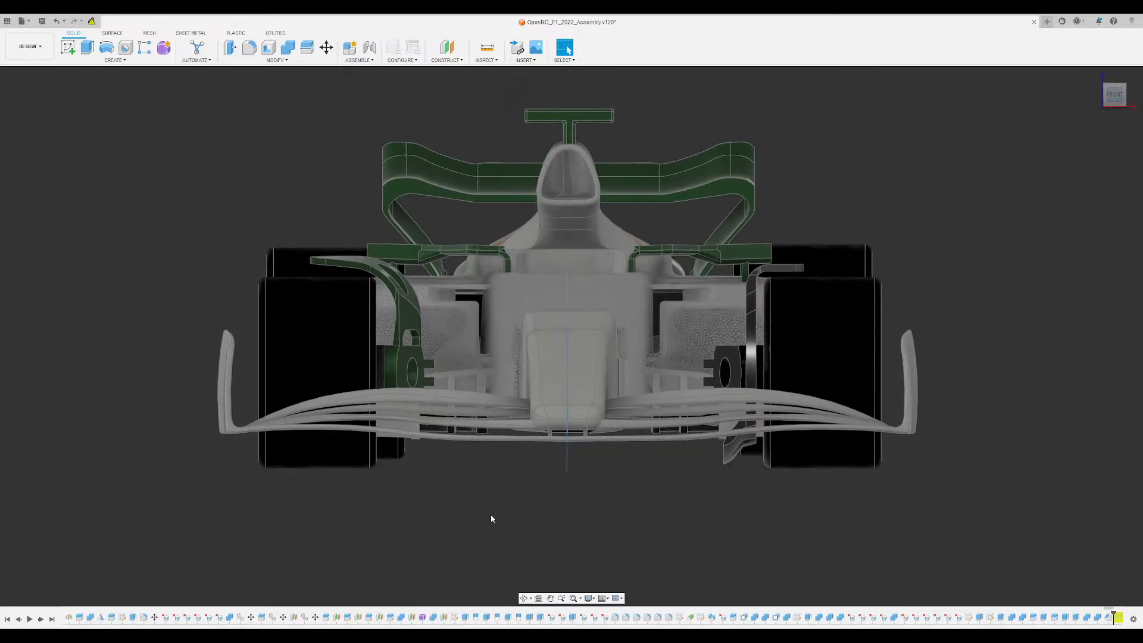
shift+middle_drag(491, 520, 185, 154)
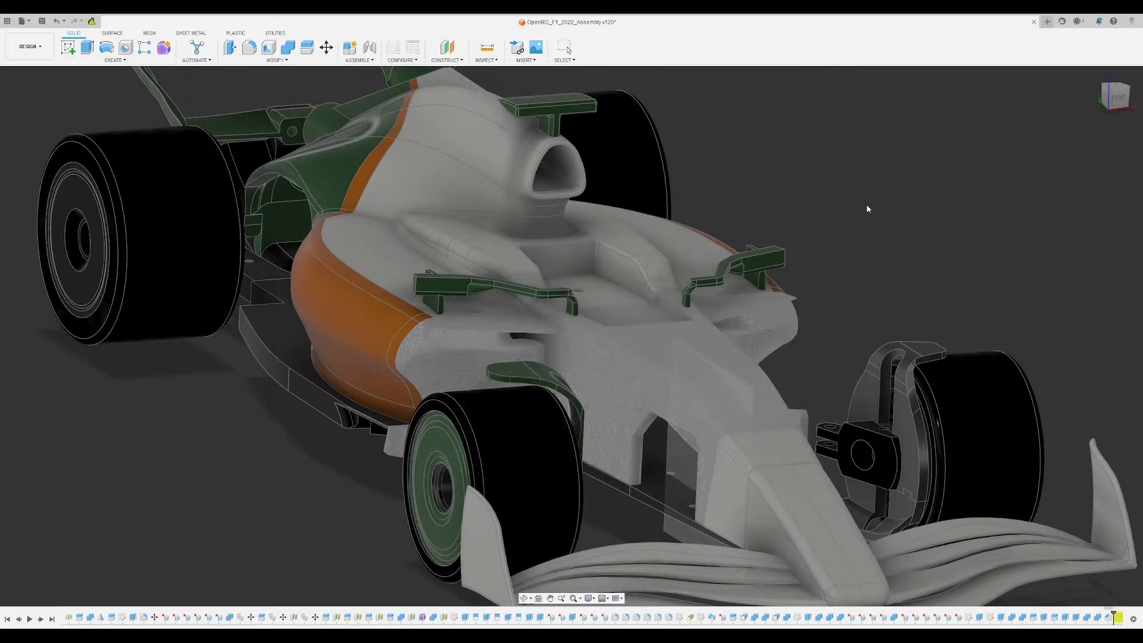
middle_drag(867, 205, 751, 151)
click(736, 321)
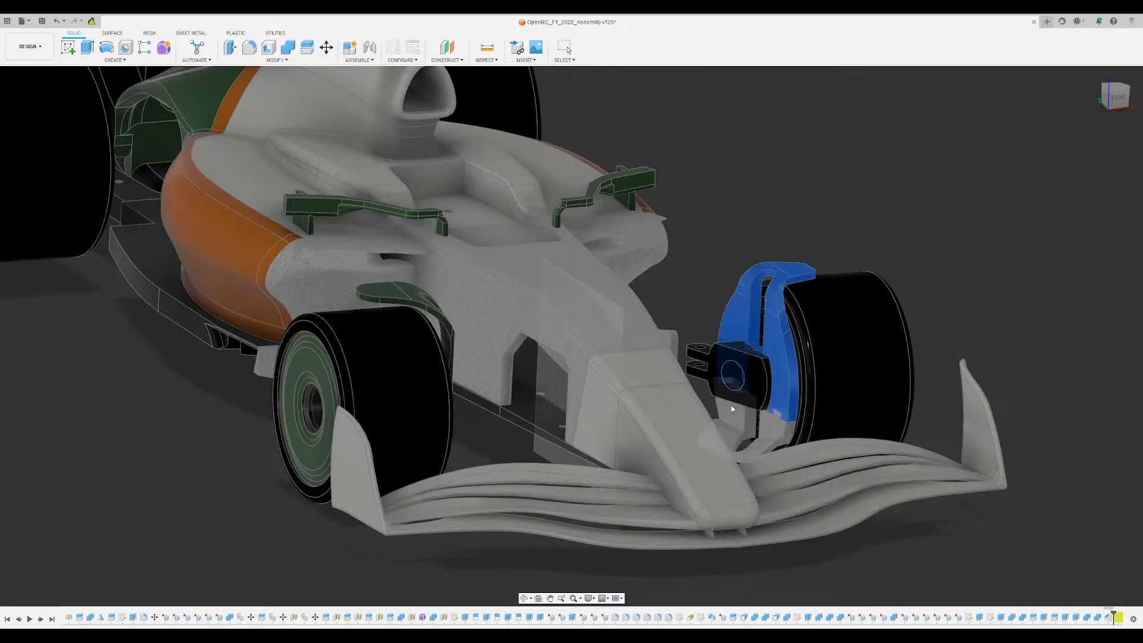
click(1082, 174)
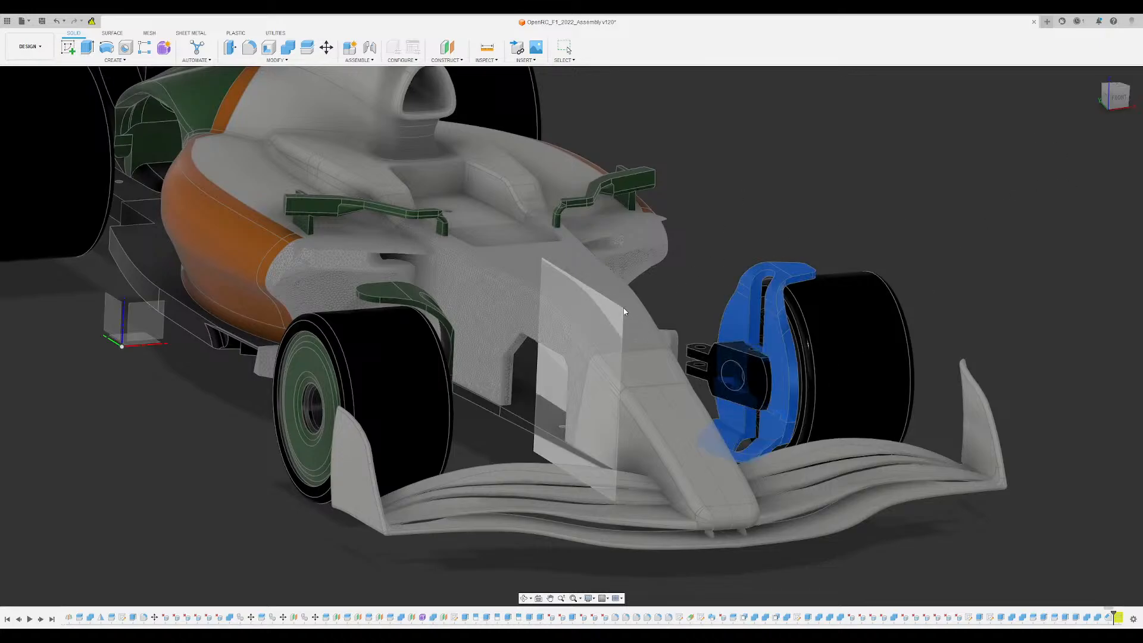
click(598, 318)
- Examine how the mirrored winglet and vane sit against the tyre and green upright at the opposite front wheel
shift+middle_drag(808, 202, 667, 217)
shift+middle_drag(424, 306, 418, 390)
scroll(419, 390, up, 1)
scroll(333, 329, up, 8)
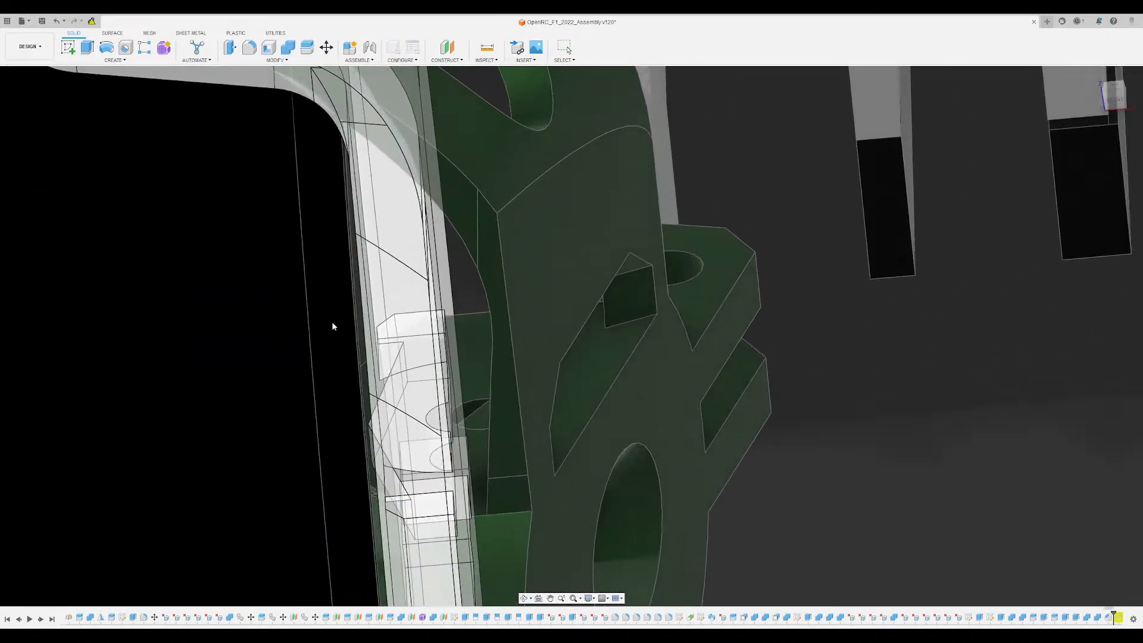
scroll(341, 312, down, 10)
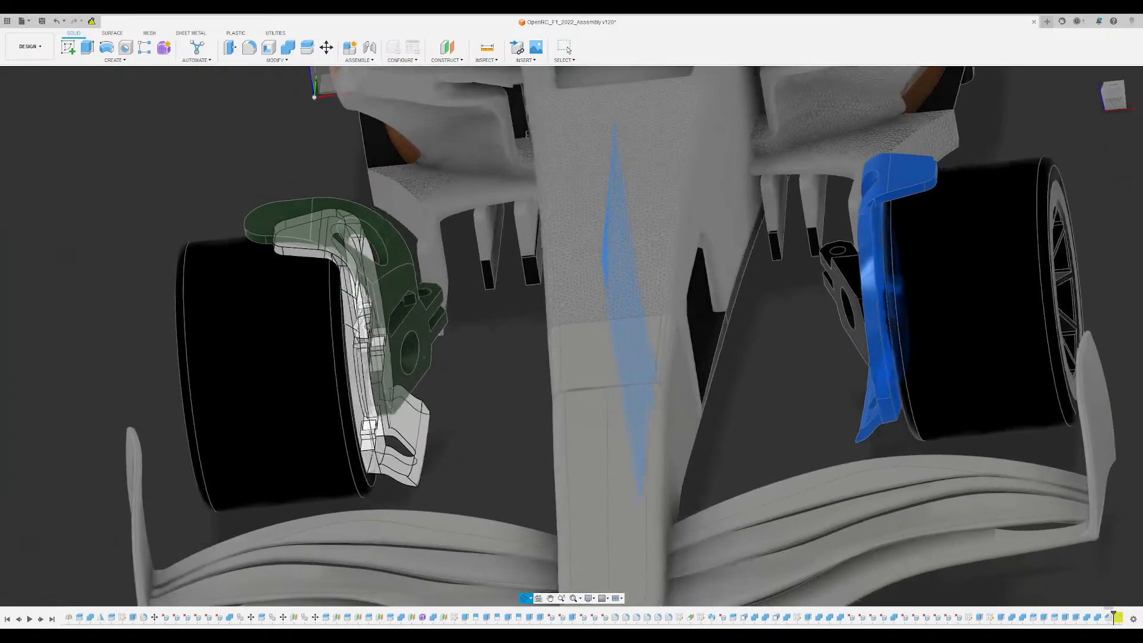
shift+middle_drag(424, 357, 503, 342)
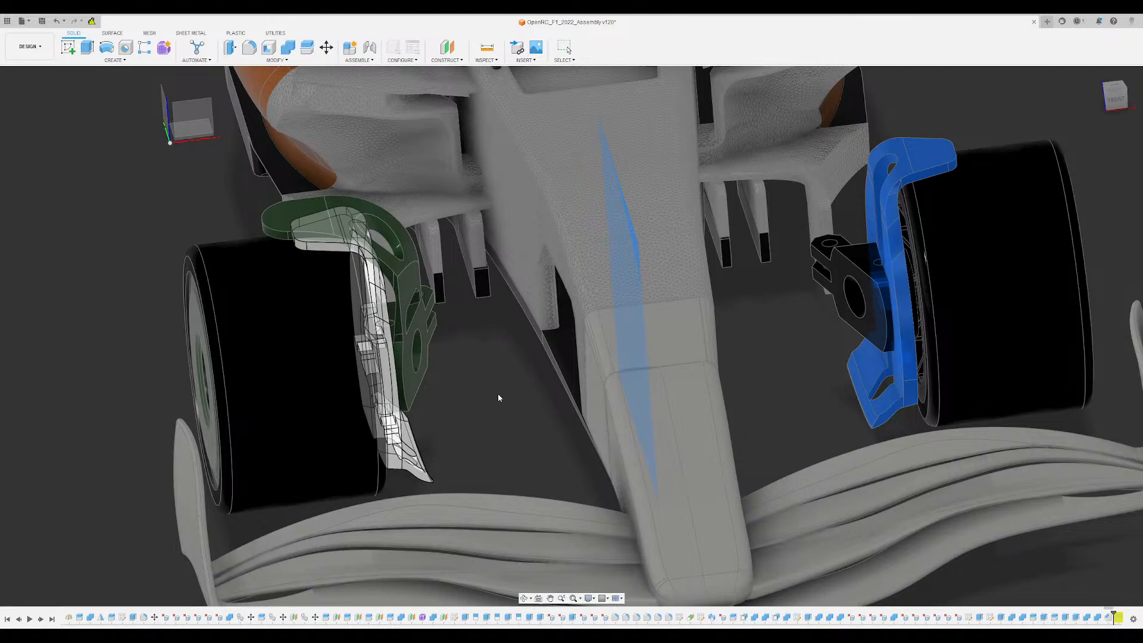
scroll(474, 381, down, 3)
mouse_move(474, 380)
shift+middle_down()
mouse_move(434, 372)
mouse_move(433, 394)
mouse_move(475, 370)
mouse_move(439, 341)
mouse_move(464, 377)
mouse_move(450, 401)
mouse_move(438, 397)
mouse_move(451, 413)
mouse_move(450, 394)
mouse_move(465, 396)
shift+middle_up()
scroll(451, 416, up, 3)
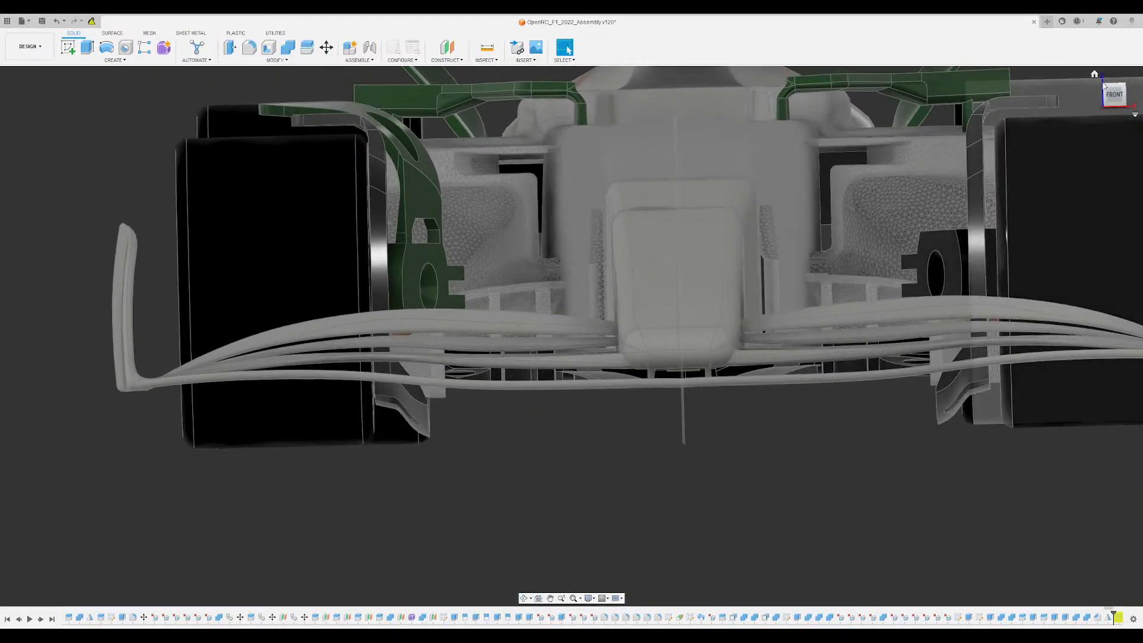
- Edit the lower vane's sketch, moving the spline's free inner end point upward and towards the wheel
click(1109, 103)
middle_drag(889, 449, 926, 371)
scroll(895, 377, up, 3)
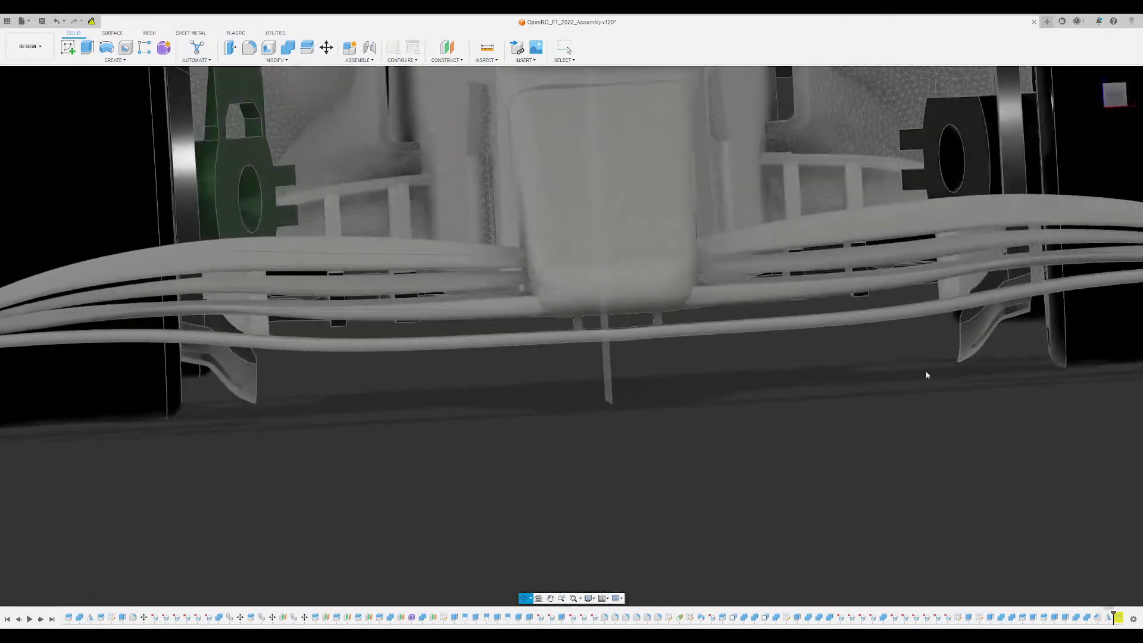
double_click(669, 617)
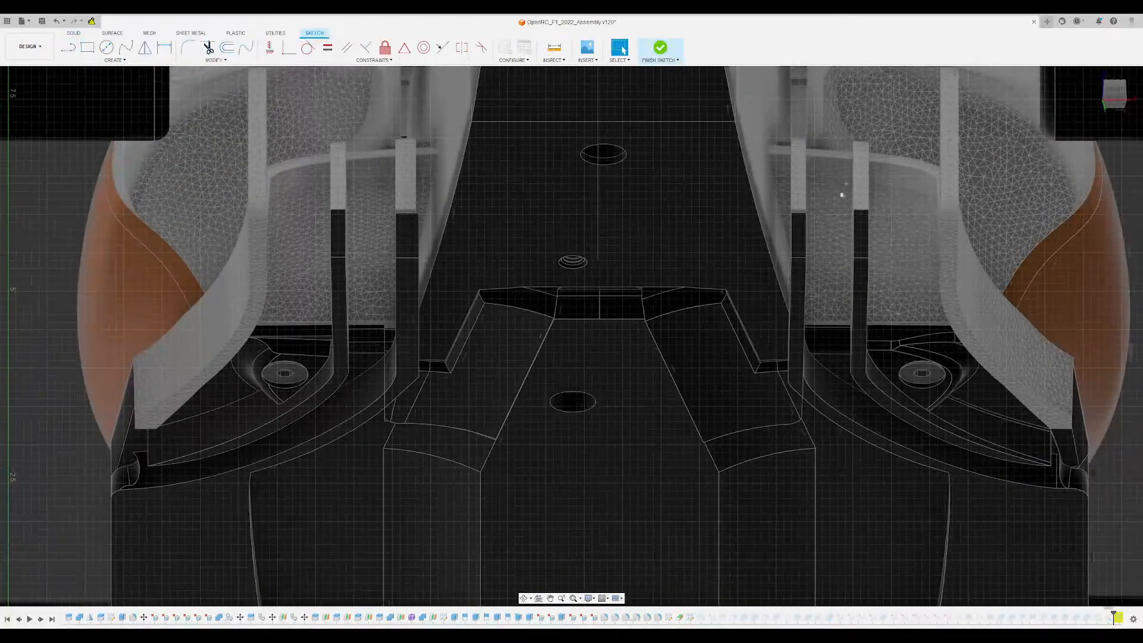
middle_drag(793, 171, 558, 468)
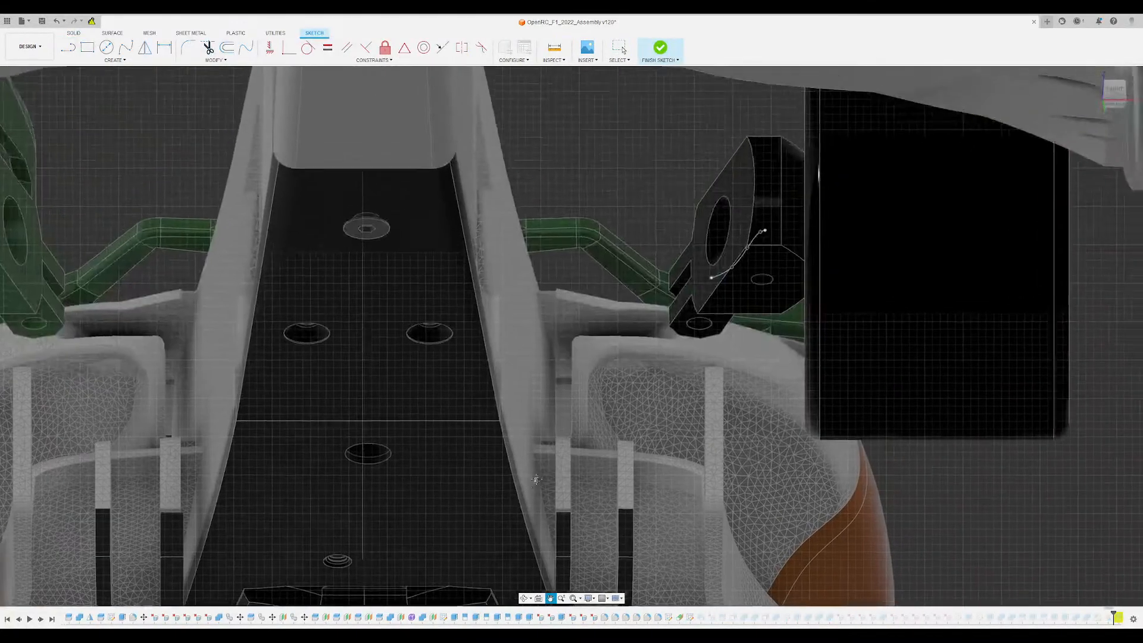
scroll(737, 253, up, 8)
click(644, 338)
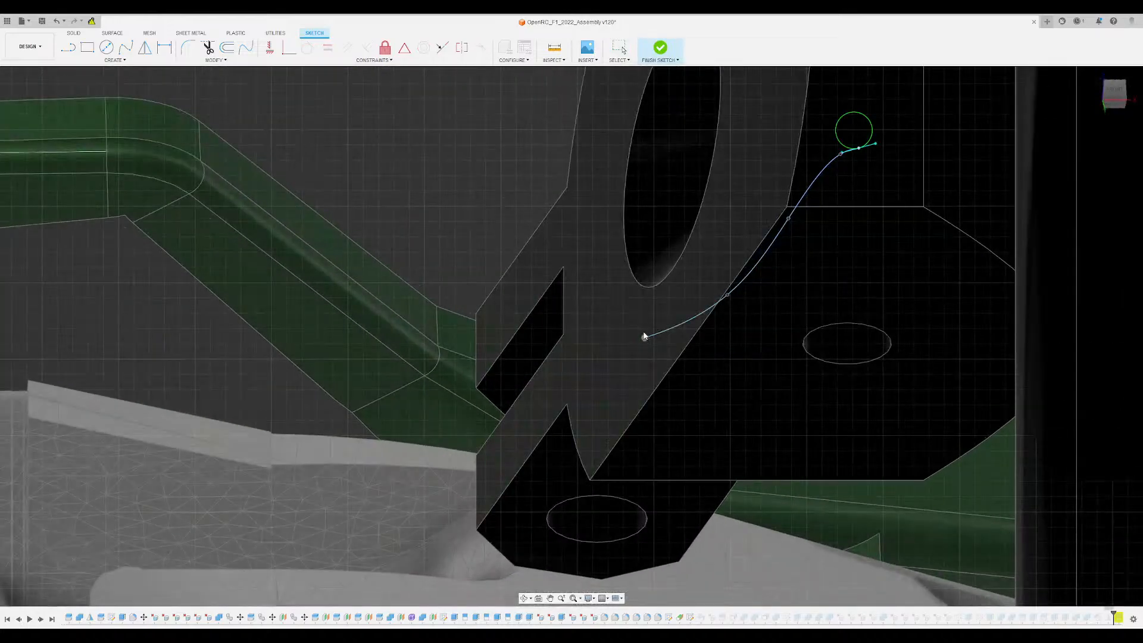
mouse_move(644, 338)
mouse_down()
mouse_move(630, 309)
mouse_move(640, 330)
mouse_up()
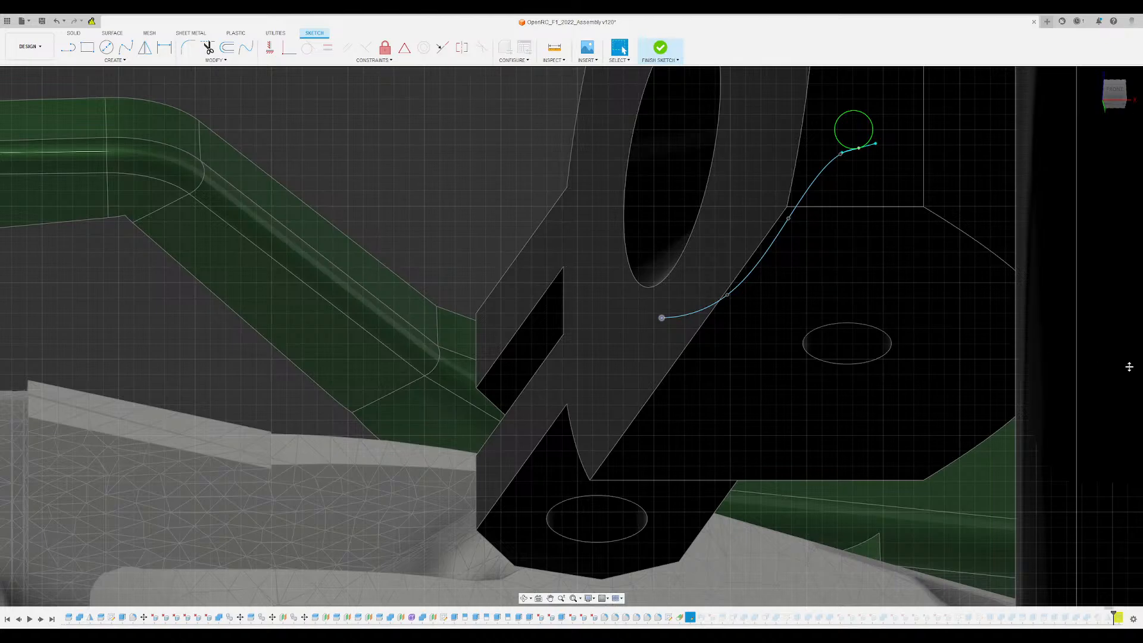
click(1102, 365)
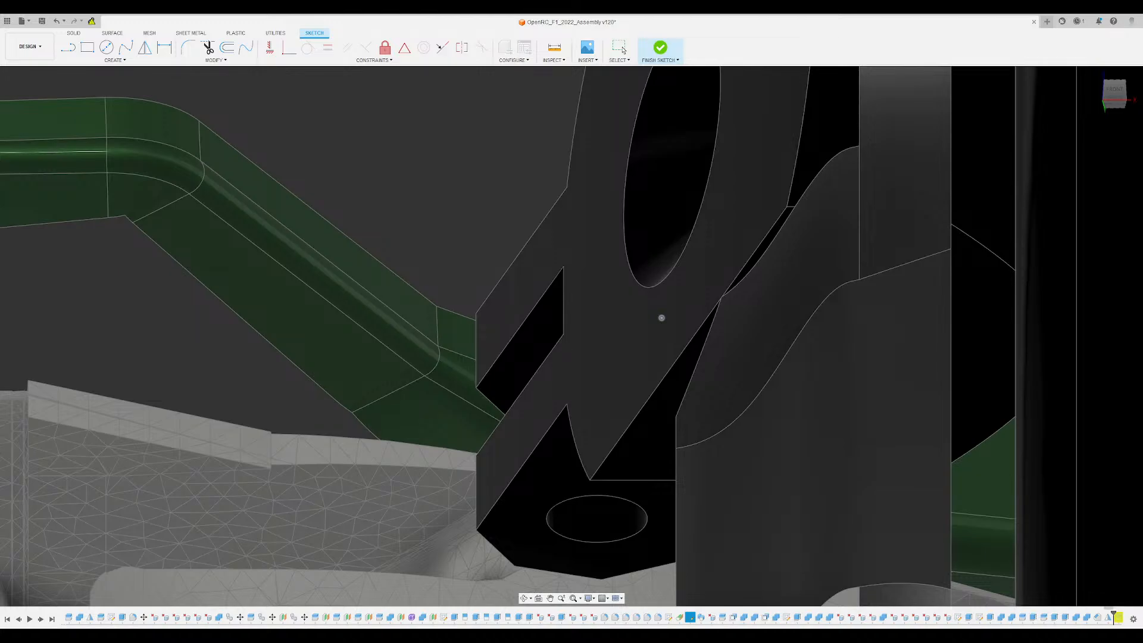
click(660, 47)
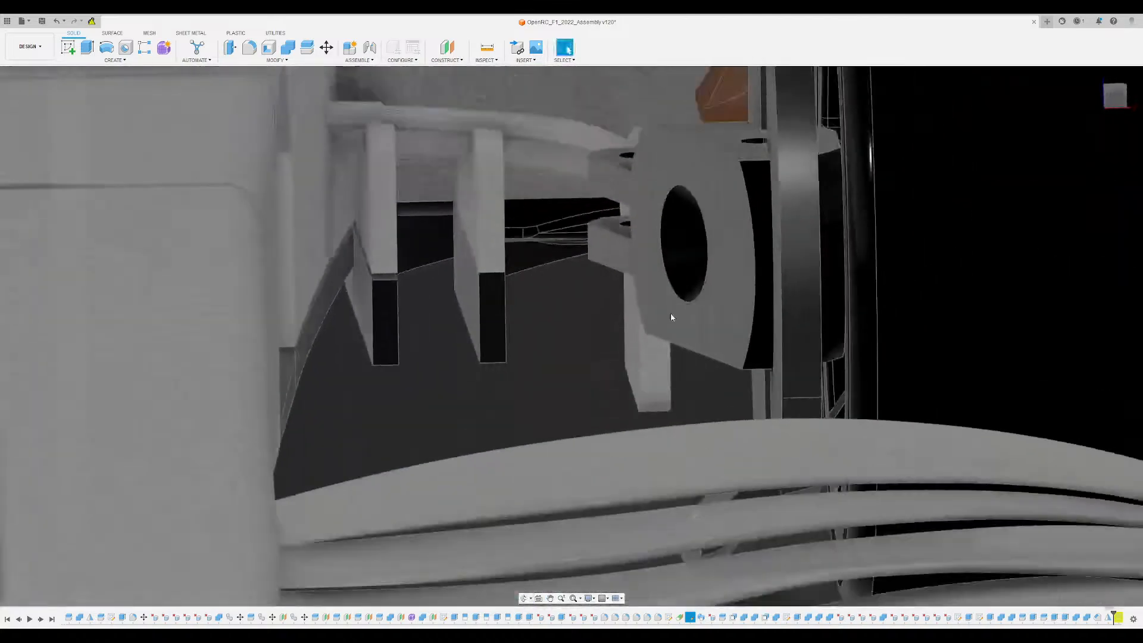
- Examine the reshaped lower vanes below the front wing at both wheels, from the front and close up
scroll(670, 314, down, 5)
mouse_move(662, 278)
shift+middle_down()
mouse_move(657, 238)
mouse_move(653, 277)
shift+middle_up()
key(Escape)
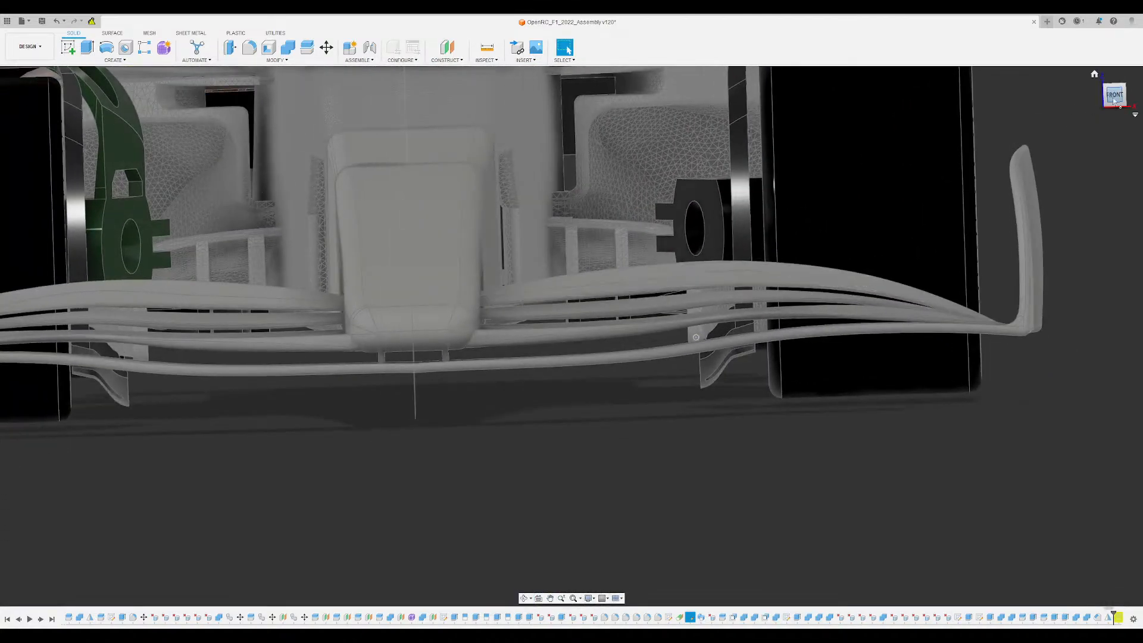
click(1114, 101)
mouse_move(596, 433)
middle_down()
mouse_move(681, 411)
mouse_move(541, 449)
mouse_move(580, 428)
middle_up()
scroll(616, 416, down, 3)
scroll(744, 391, up, 3)
shift+middle_drag(744, 391, 661, 351)
scroll(772, 434, up, 3)
scroll(755, 372, up, 2)
shift+middle_drag(754, 387, 734, 471)
middle_drag(704, 520, 782, 475)
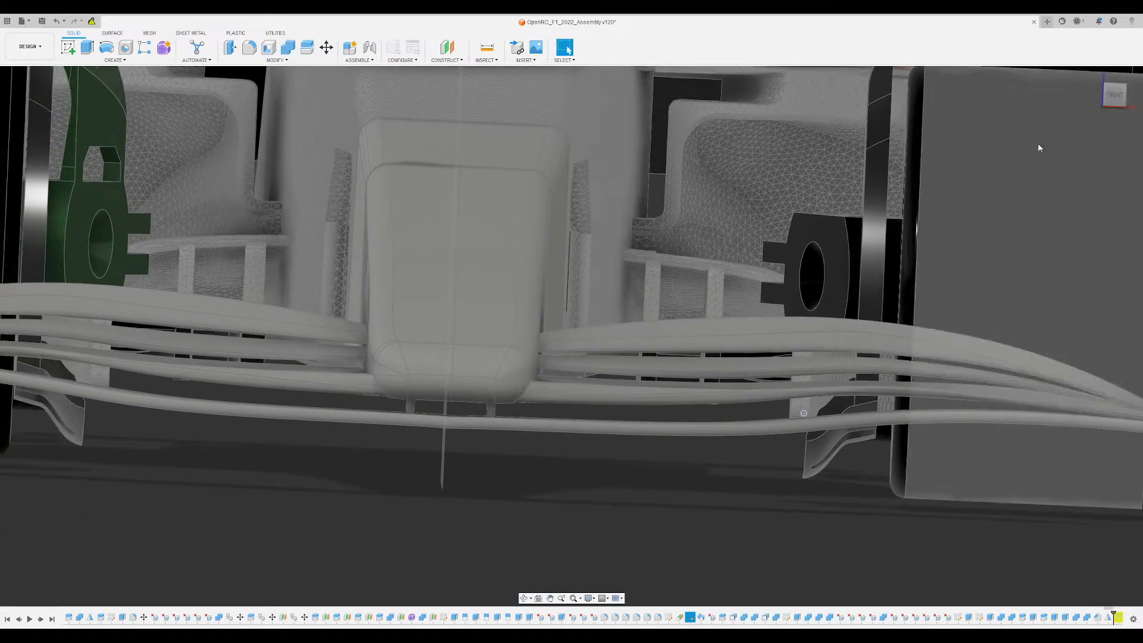
click(1114, 94)
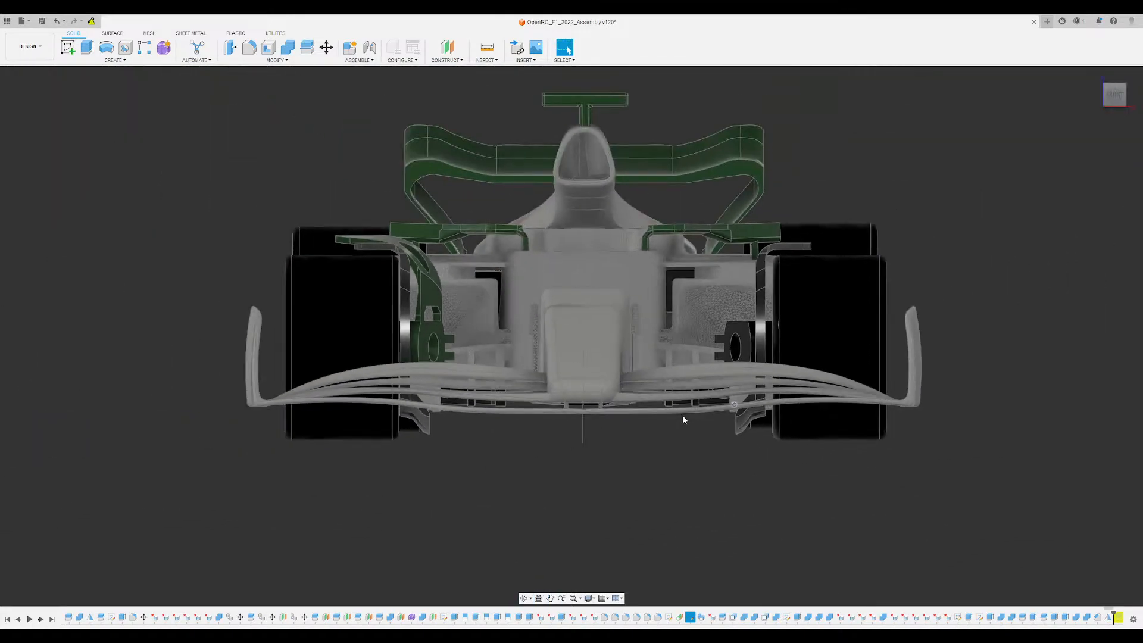
scroll(417, 452, up, 10)
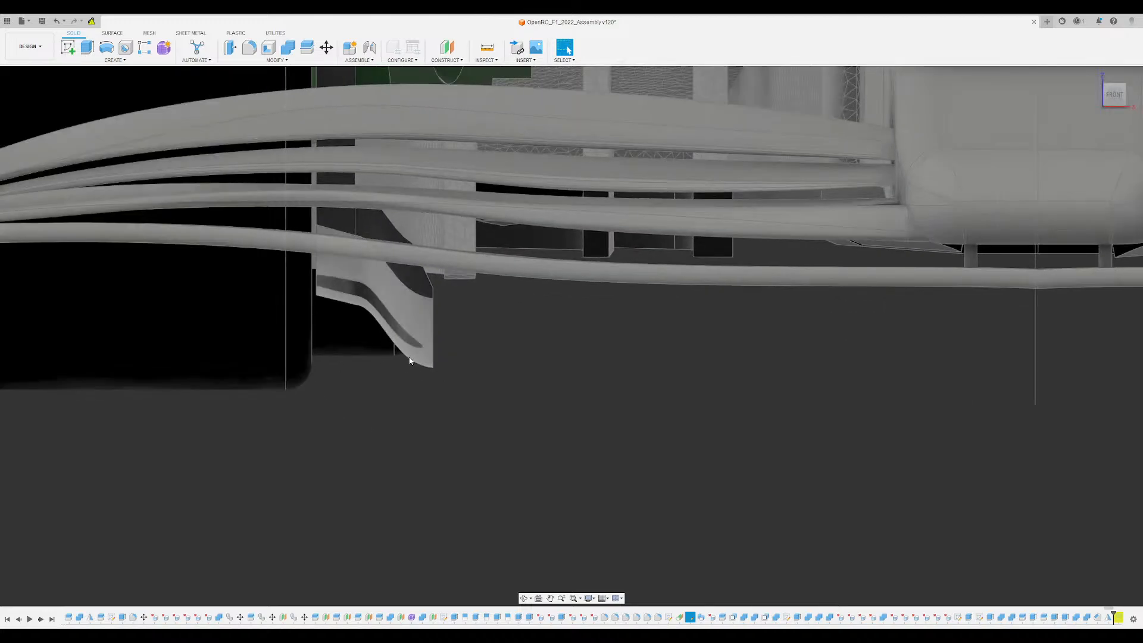
scroll(440, 408, down, 10)
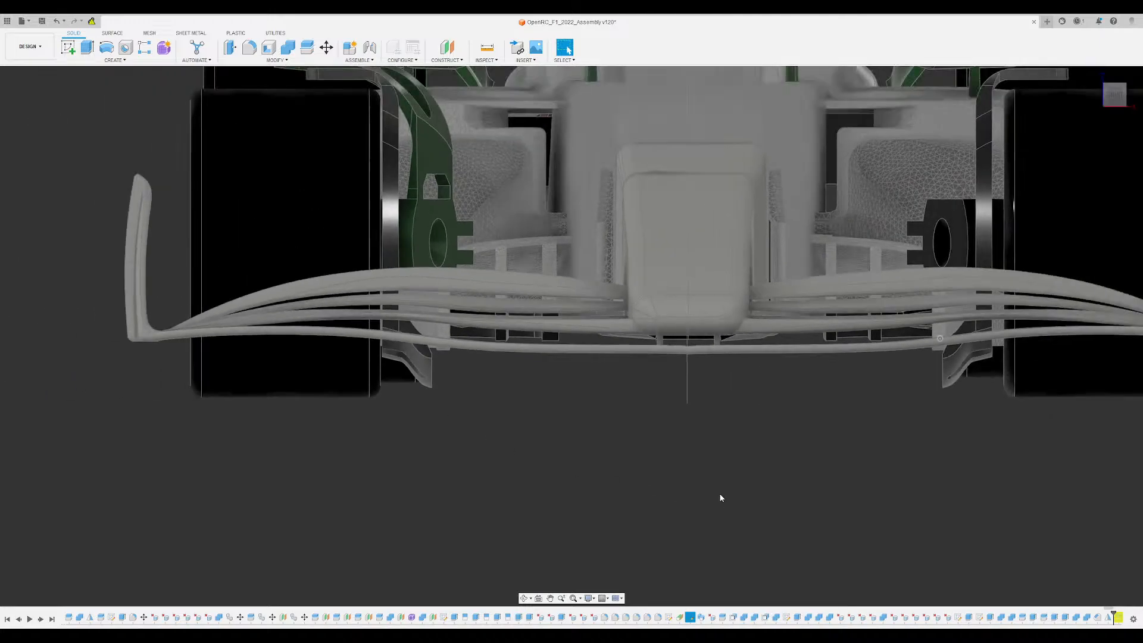
middle_drag(720, 498, 606, 435)
scroll(817, 370, up, 5)
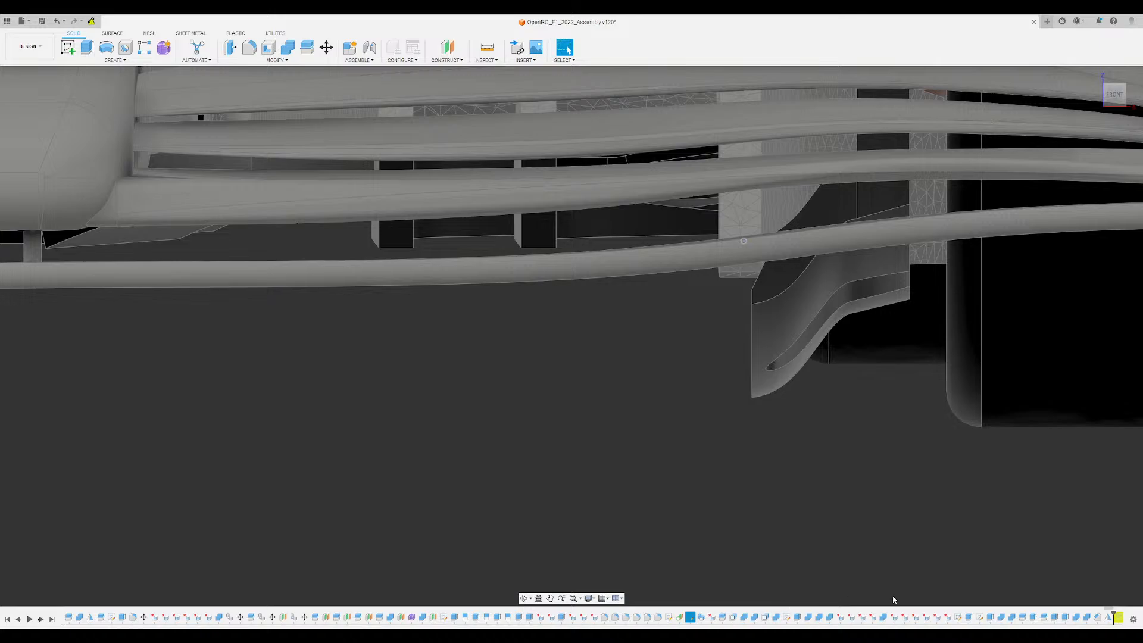
- Reopen the lower vane's spline sketch and reposition its end and intermediate points to give a smoother S-curve
double_click(979, 617)
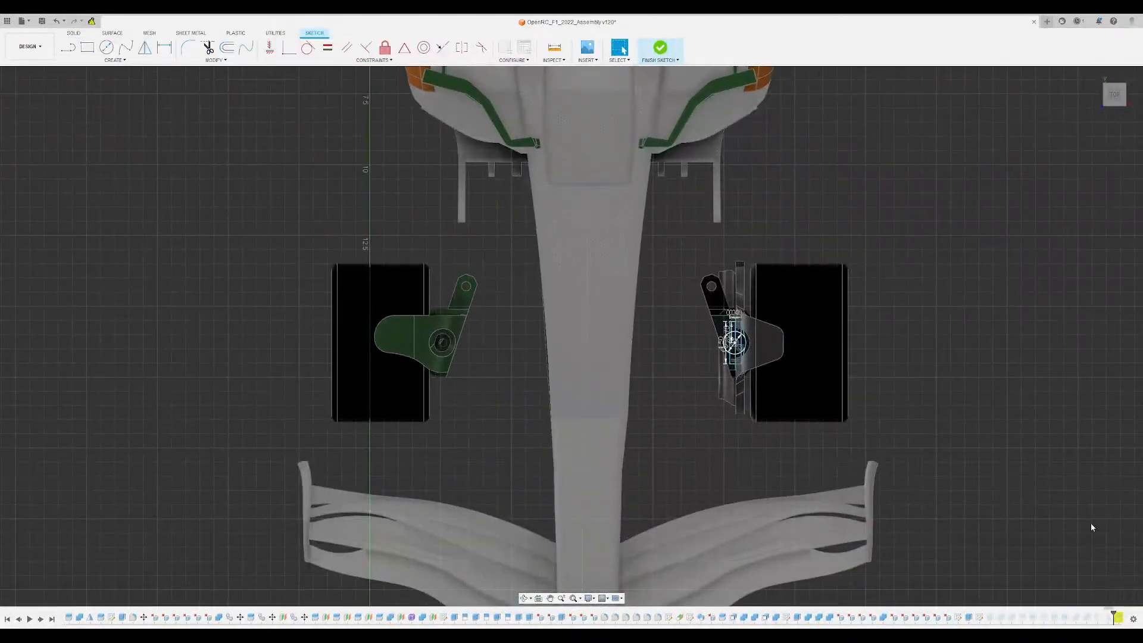
click(1091, 526)
shift+middle_drag(779, 422, 756, 205)
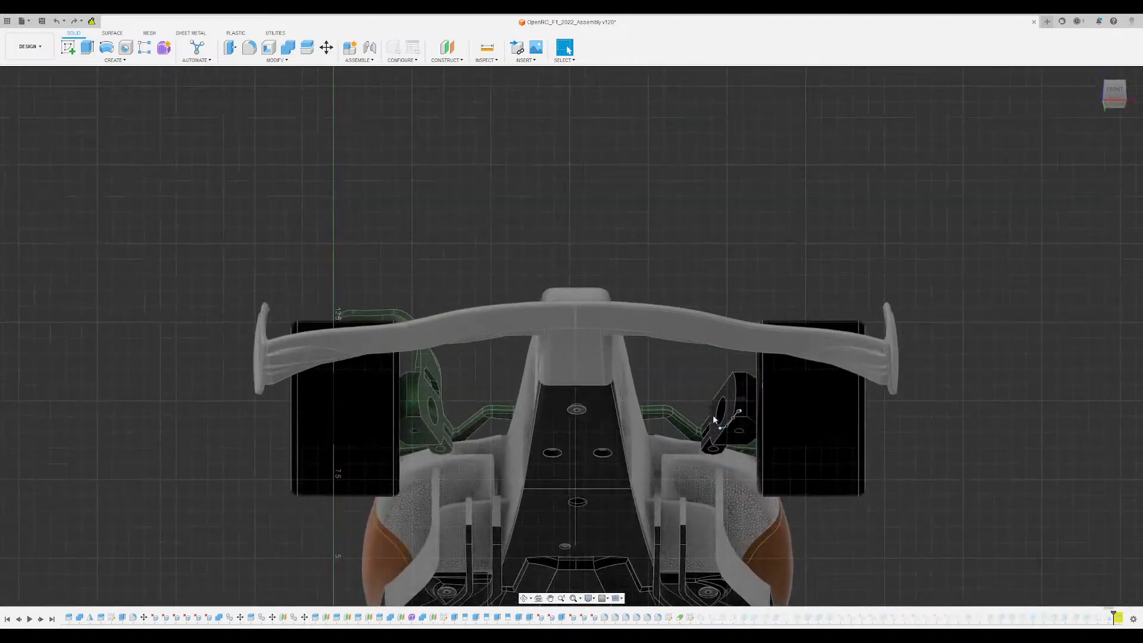
scroll(714, 415, up, 12)
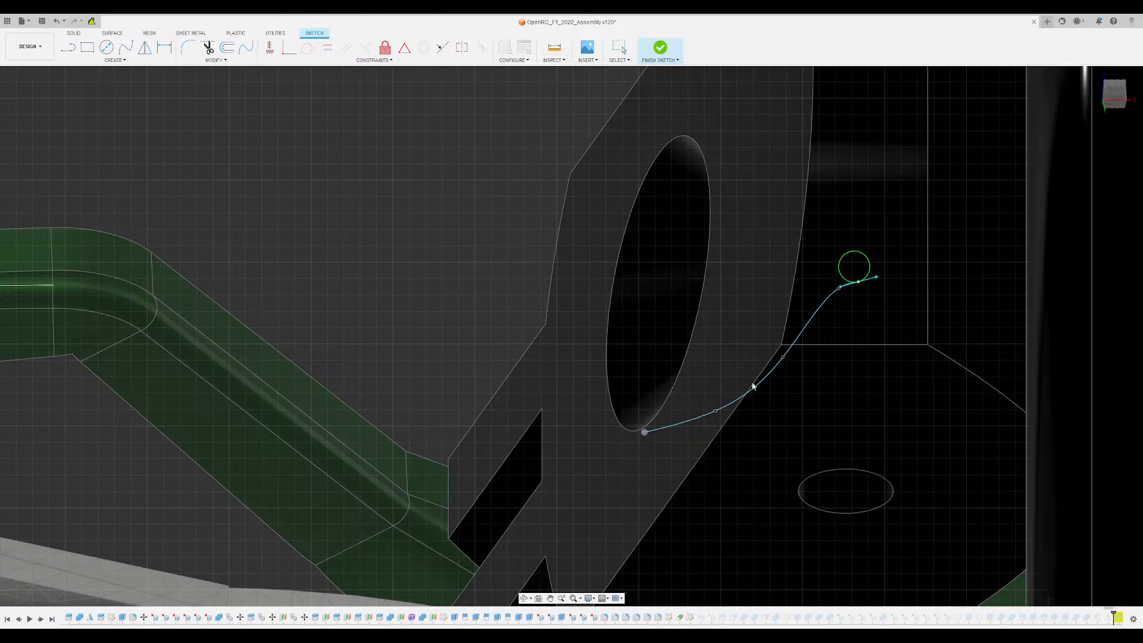
drag(783, 355, 782, 346)
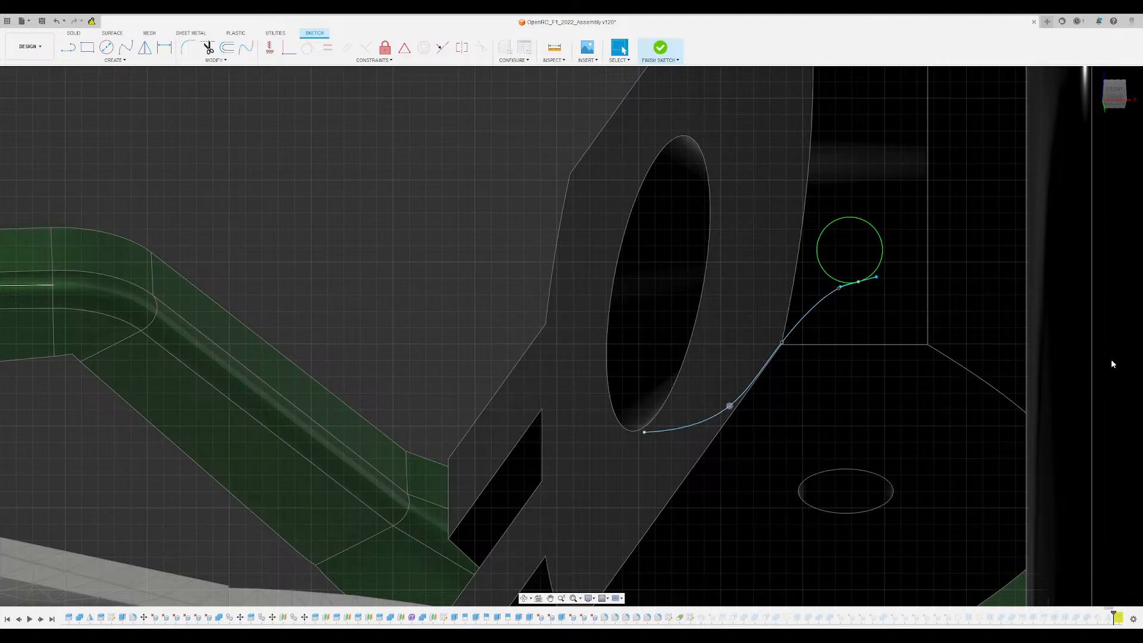
right_drag(753, 448, 706, 413)
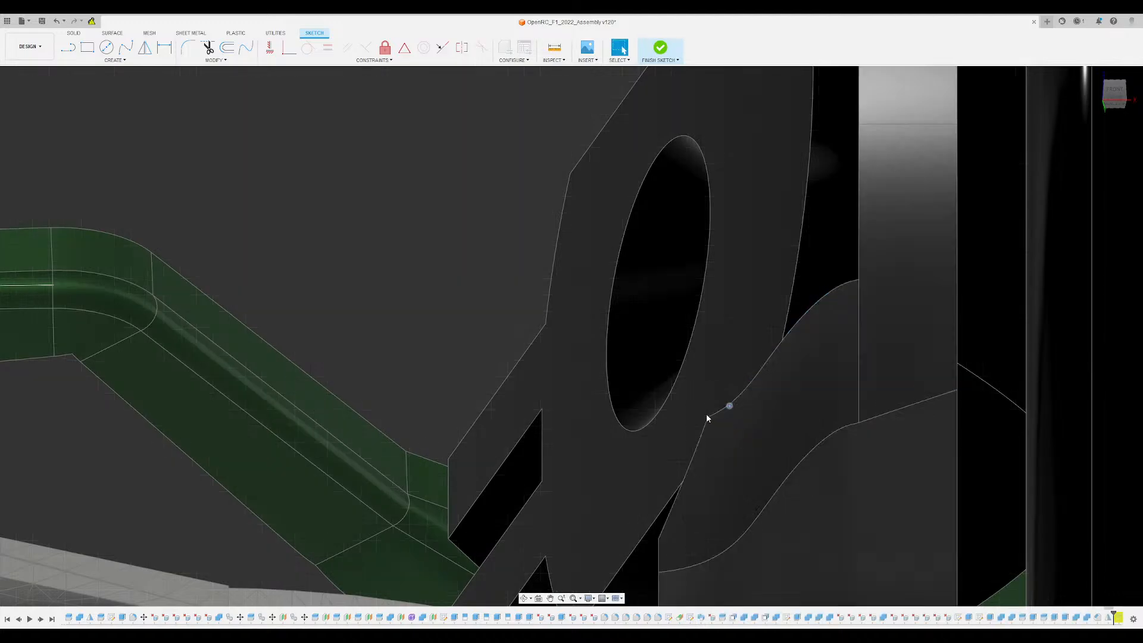
scroll(698, 409, down, 12)
mouse_move(698, 409)
shift+middle_down()
mouse_move(698, 447)
mouse_move(700, 410)
shift+middle_up()
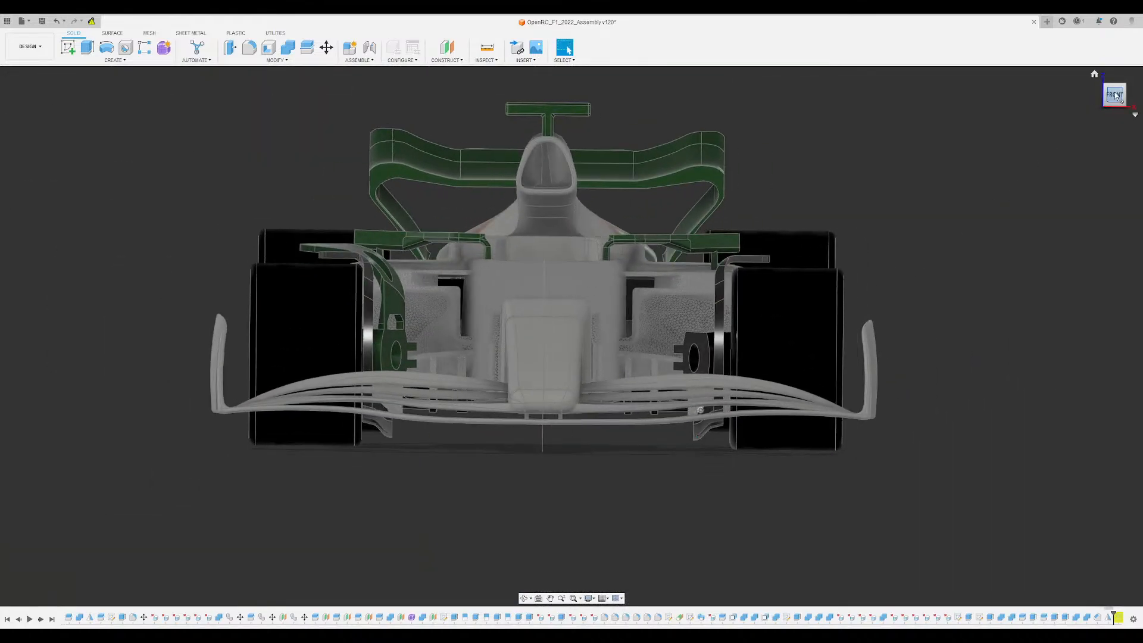
- Inspect the revised lower vanes at both front wheels from the front, close up and from above
middle_drag(577, 518, 593, 501)
scroll(515, 452, up, 6)
mouse_move(516, 452)
shift+middle_down()
mouse_move(524, 411)
mouse_move(601, 393)
mouse_move(516, 416)
mouse_move(555, 409)
mouse_move(569, 383)
mouse_move(554, 420)
mouse_move(516, 443)
shift+middle_up()
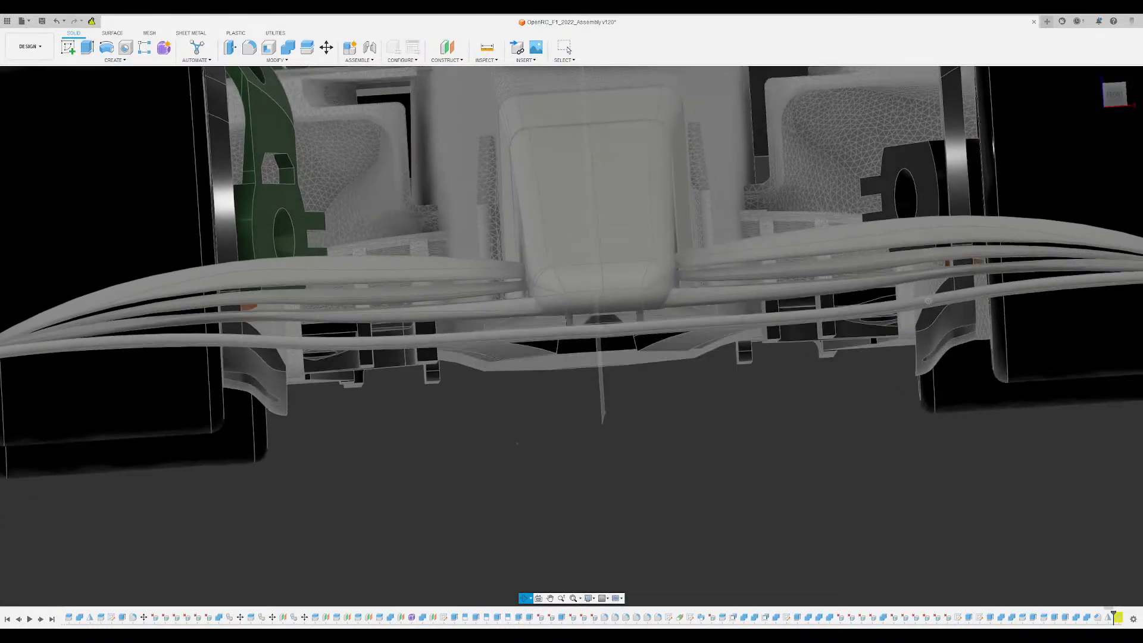
click(566, 48)
click(1114, 96)
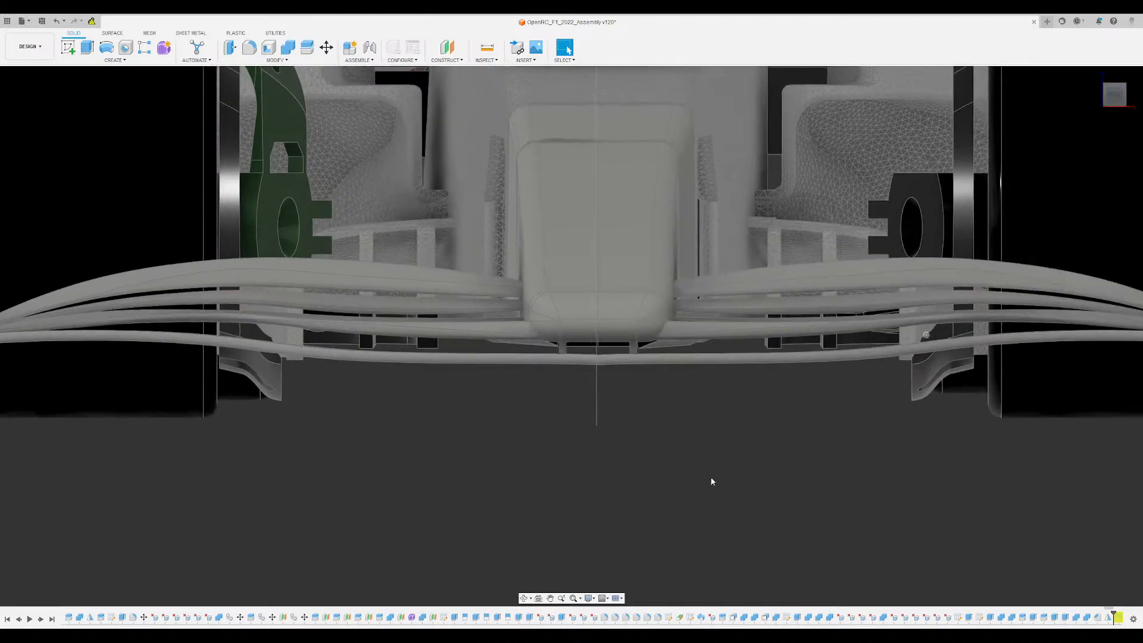
scroll(689, 489, up, 2)
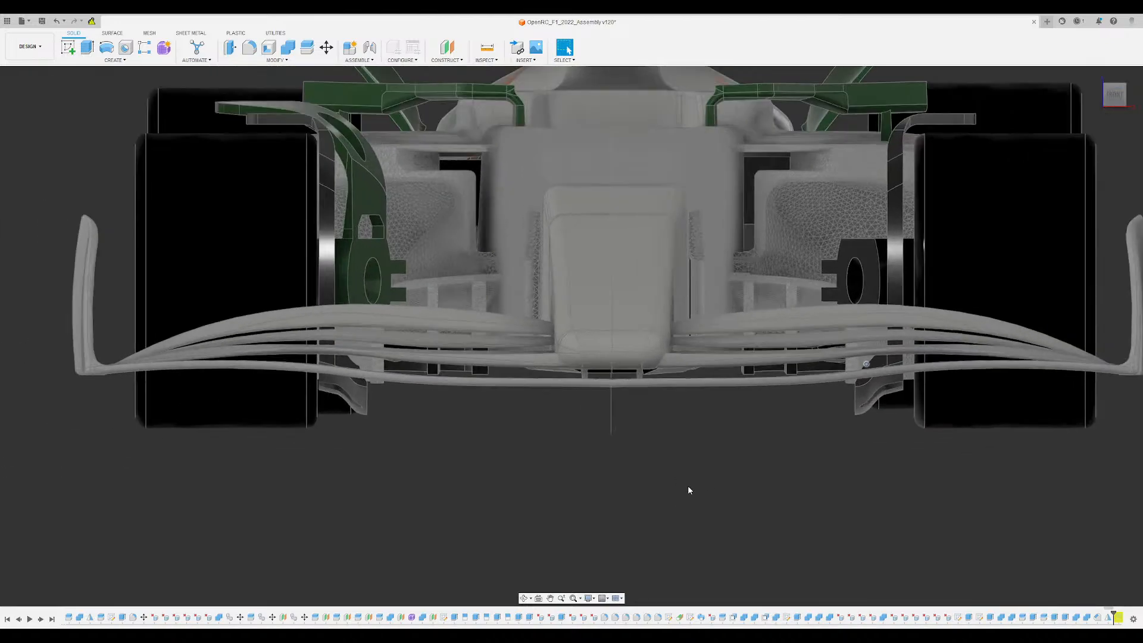
scroll(874, 468, up, 3)
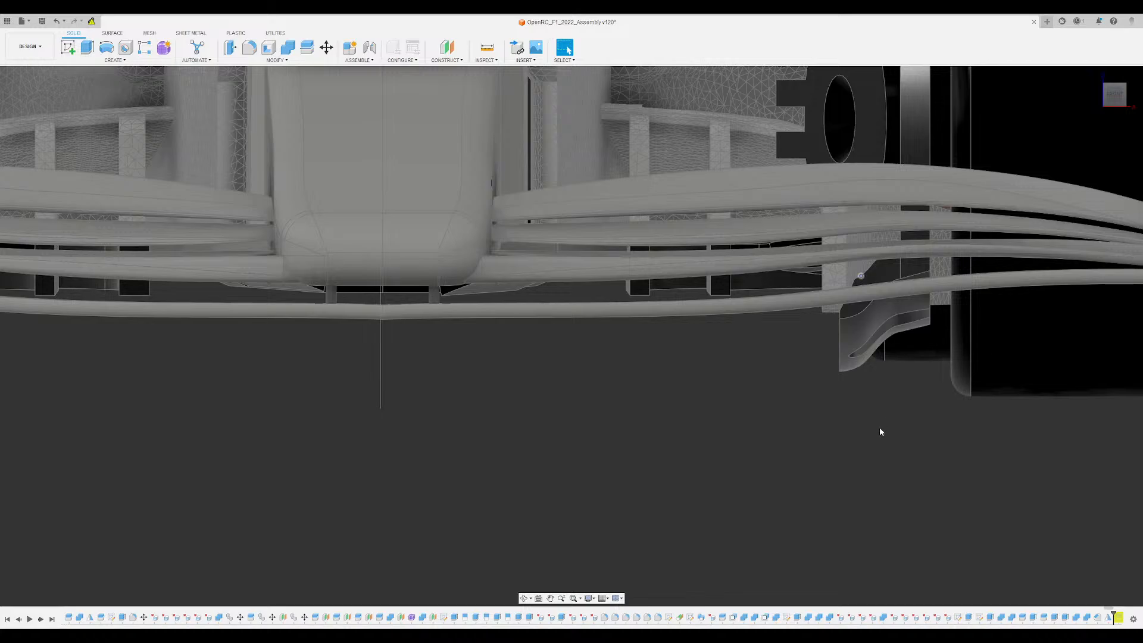
scroll(880, 427, down, 4)
shift+middle_drag(880, 426, 886, 523)
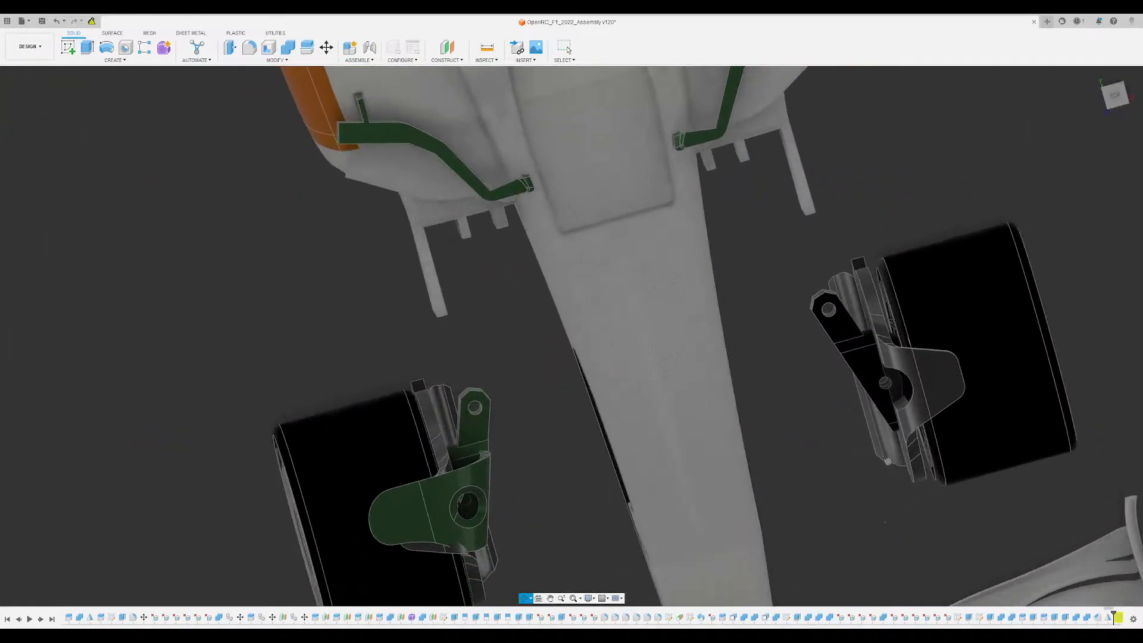
- Examine the lower vanes, their mounting brackets and the front wheels from above, underneath, the side and close up
scroll(863, 269, up, 5)
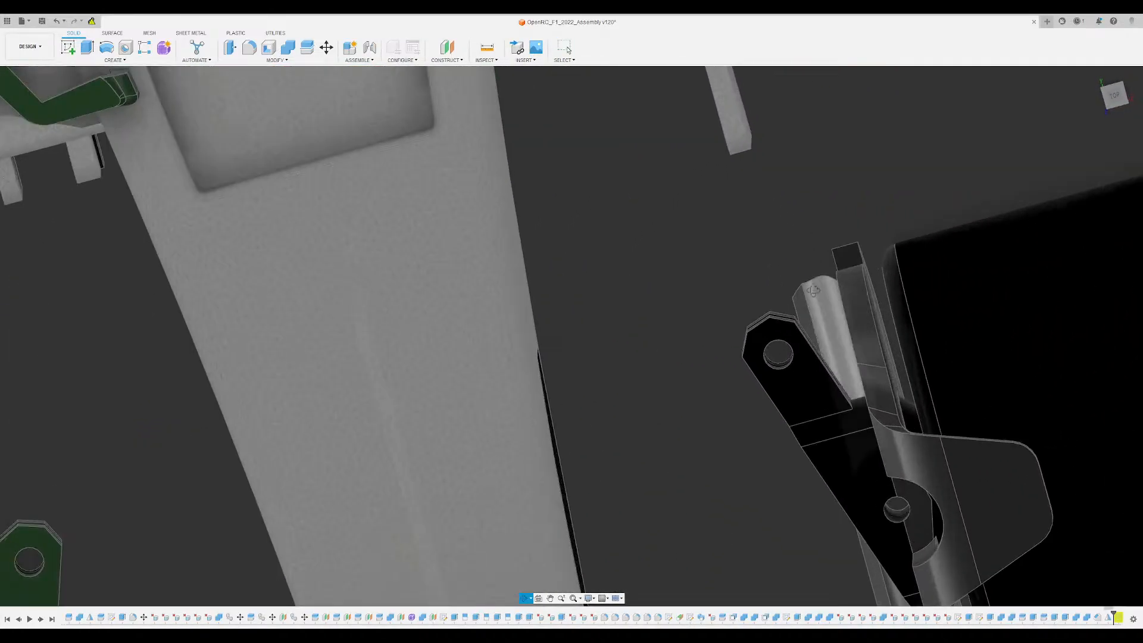
shift+middle_drag(863, 268, 801, 219)
scroll(870, 405, down, 3)
shift+middle_drag(774, 403, 779, 357)
scroll(852, 419, up, 1)
shift+middle_drag(852, 419, 838, 317)
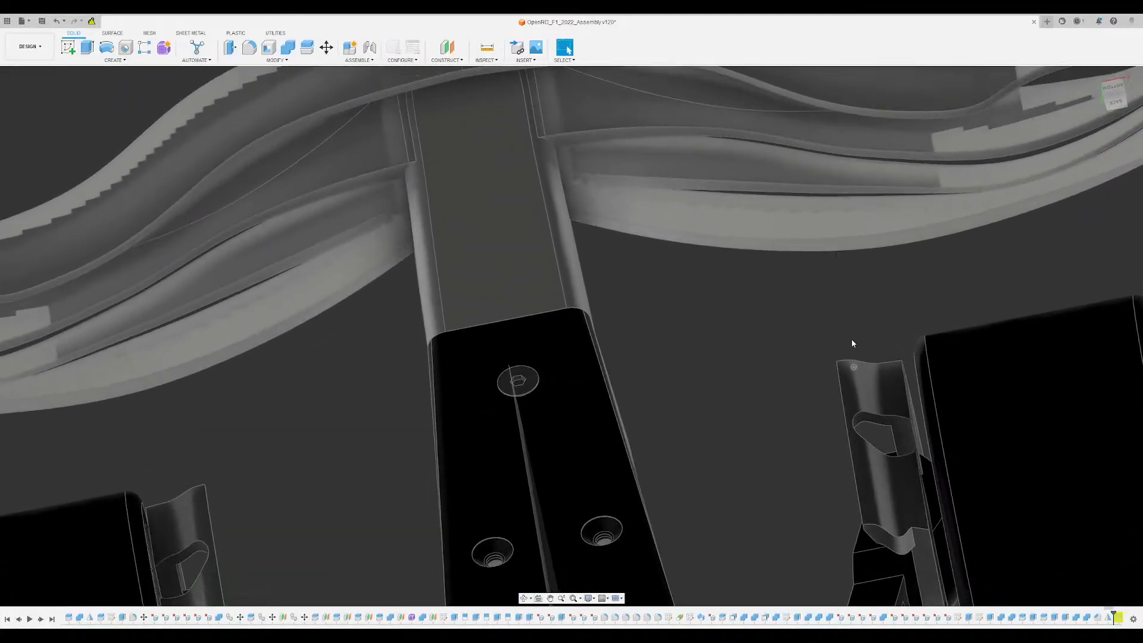
middle_drag(692, 310, 667, 459)
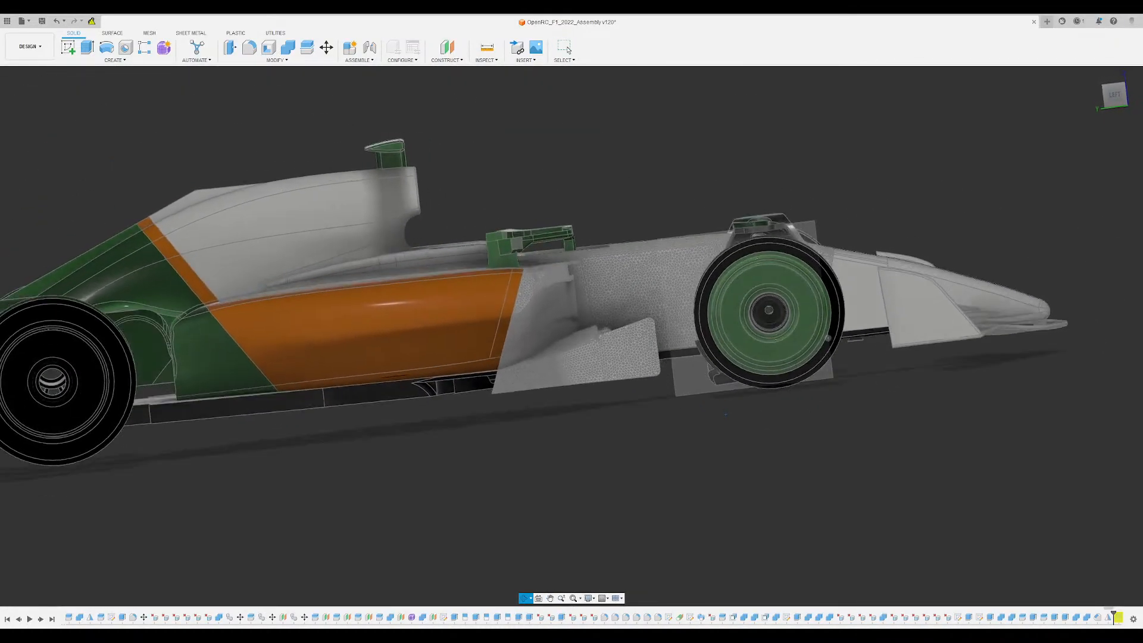
shift+middle_drag(725, 414, 794, 363)
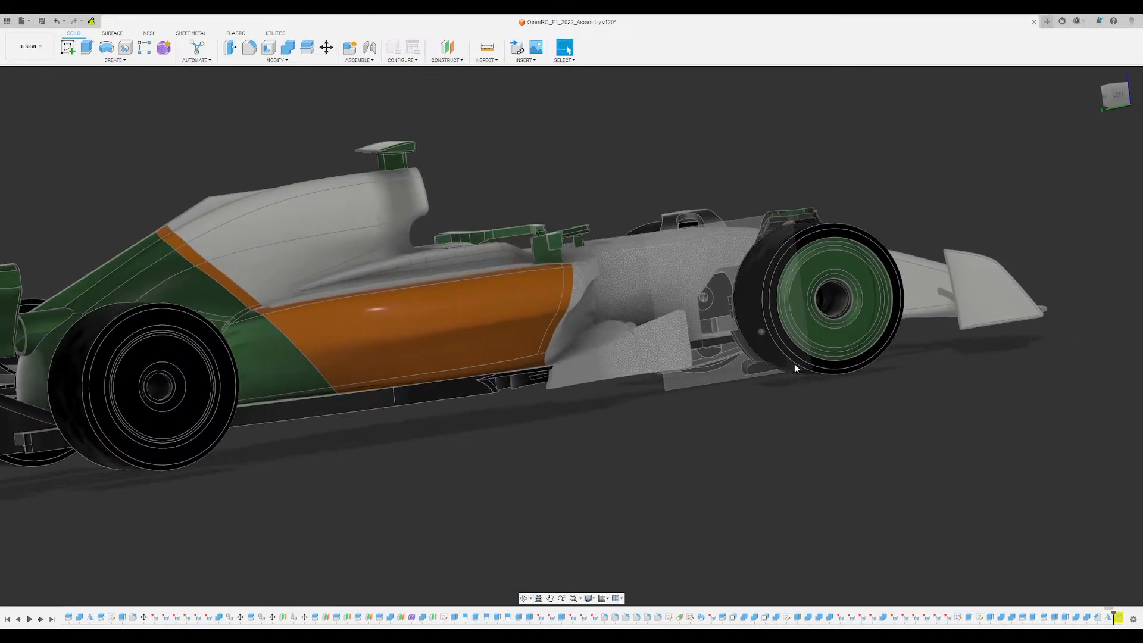
scroll(792, 360, up, 4)
scroll(734, 349, up, 10)
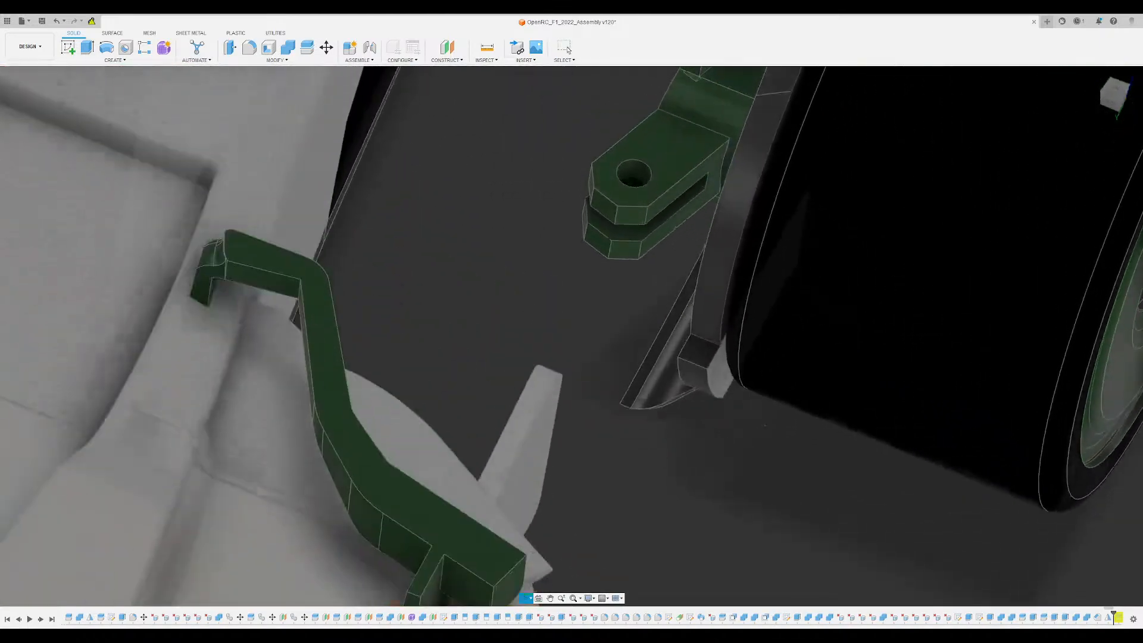
scroll(712, 381, up, 5)
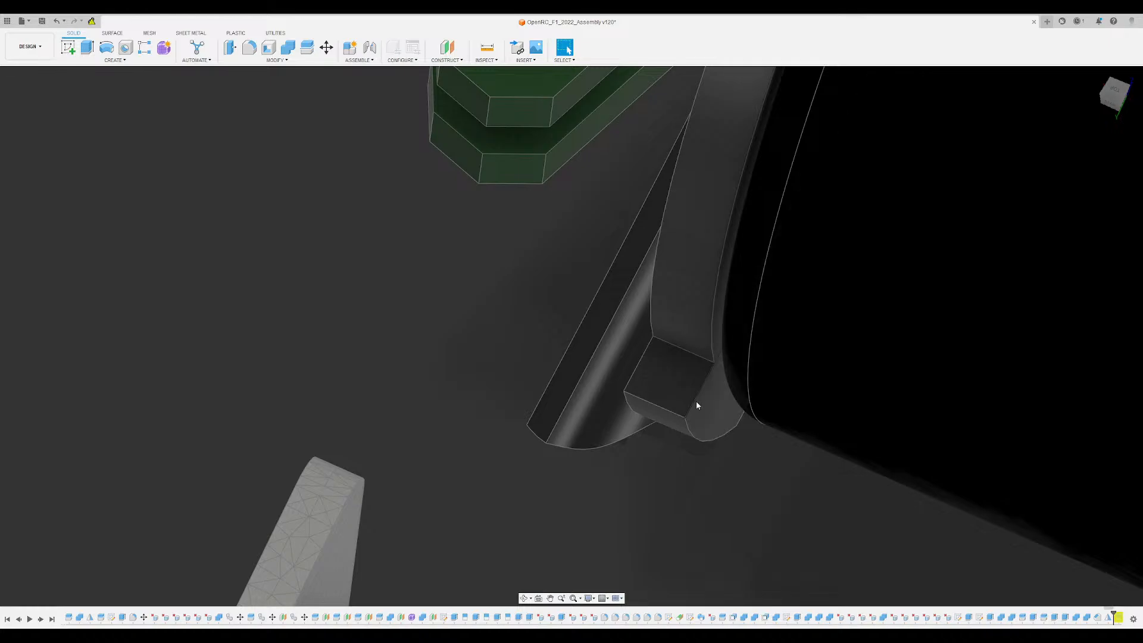
- Roll the history back before the mirror and fillet the corner where the wheel bracket's lower end meets the lower vane
scroll(697, 393, down, 2)
scroll(700, 363, down, 5)
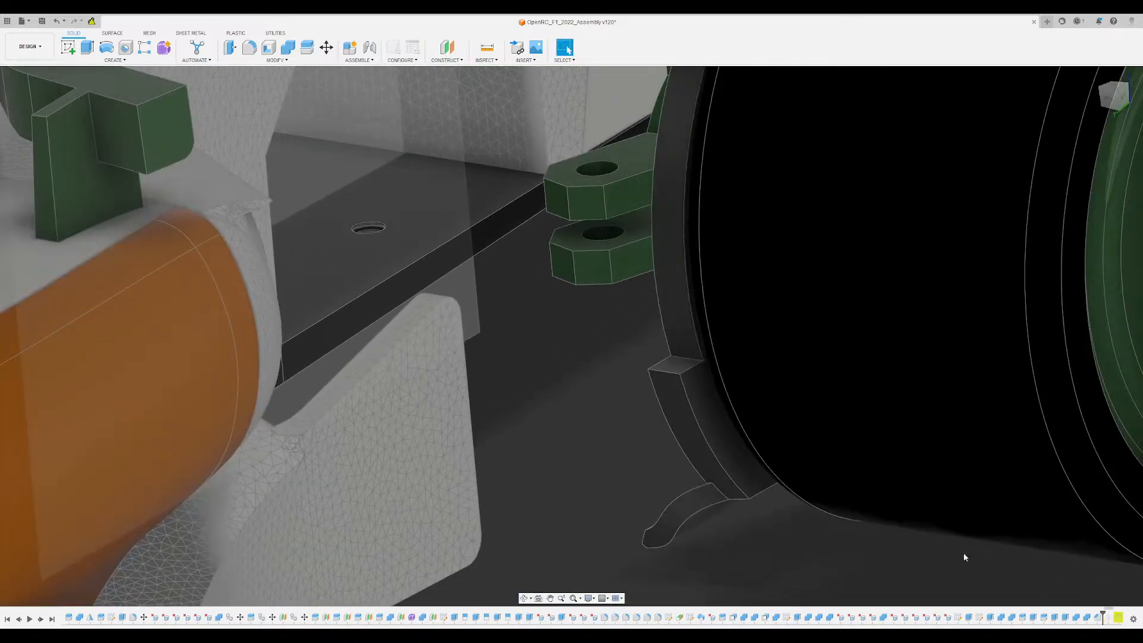
scroll(692, 475, down, 5)
shift+middle_drag(691, 474, 964, 500)
middle_drag(101, 293, 342, 331)
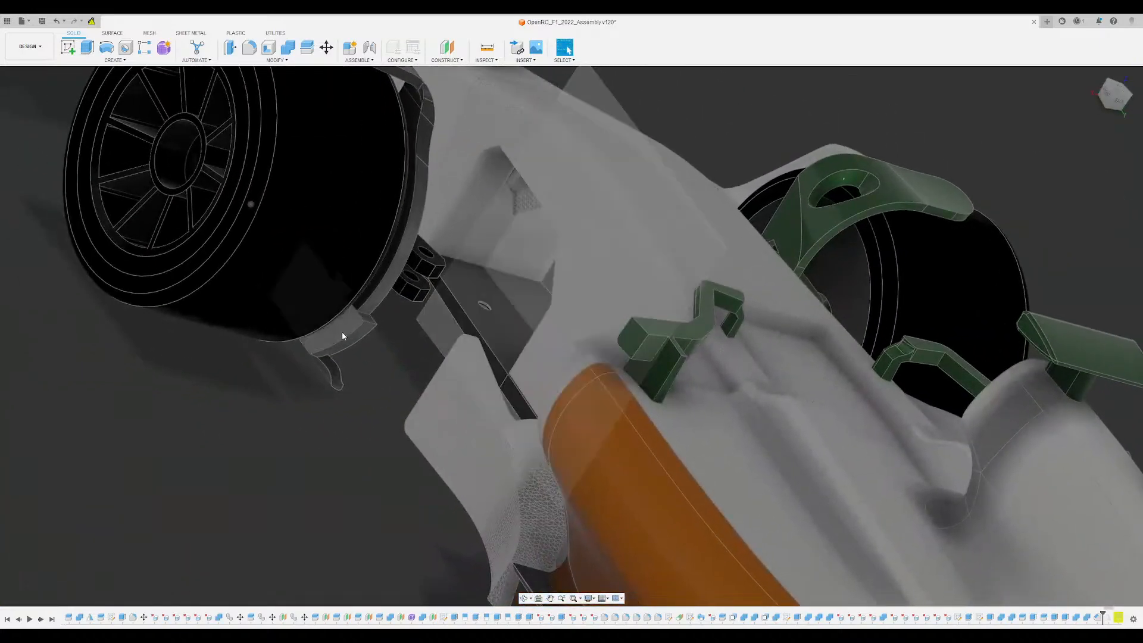
scroll(341, 331, up, 8)
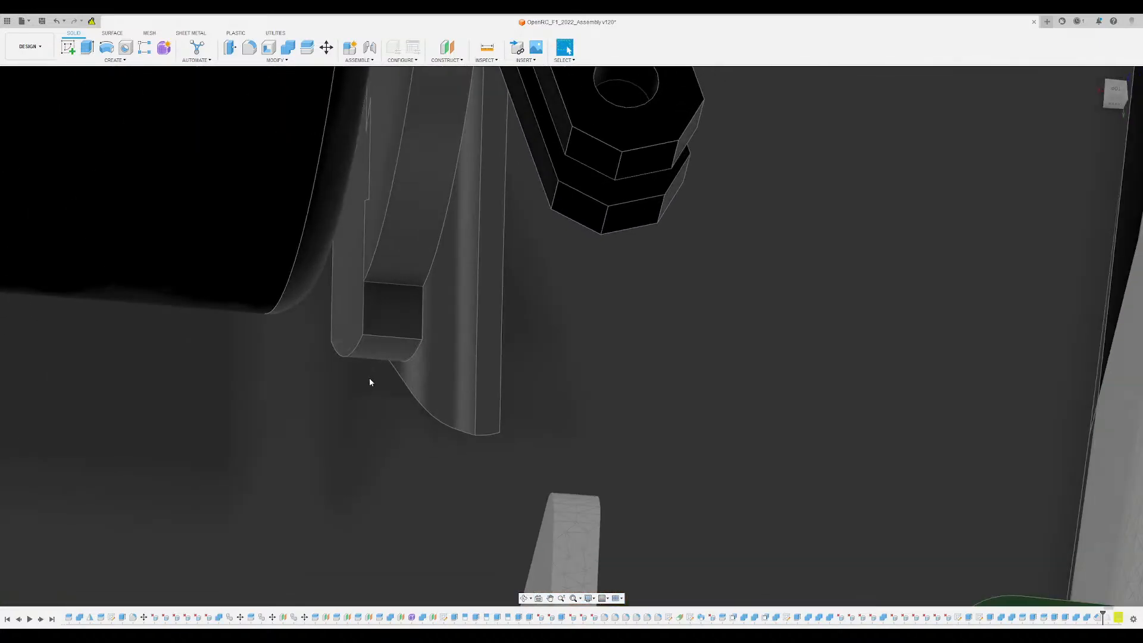
shift+middle_drag(369, 382, 554, 292)
scroll(444, 384, up, 4)
shift+middle_drag(444, 384, 453, 340)
click(474, 297)
shift+middle_drag(474, 297, 454, 353)
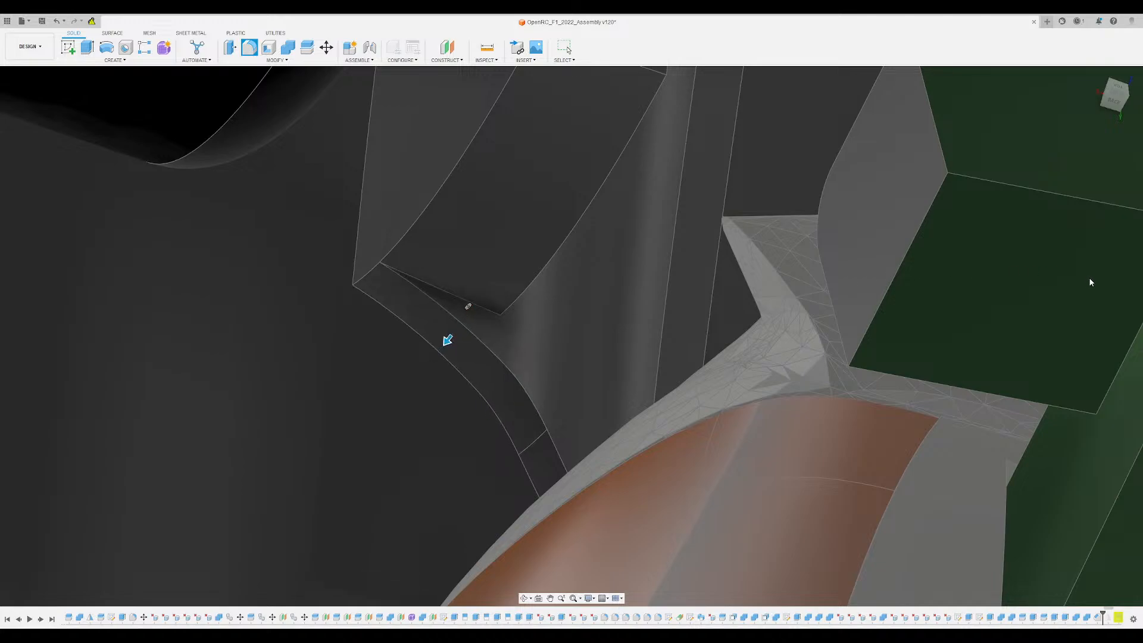
key(Return)
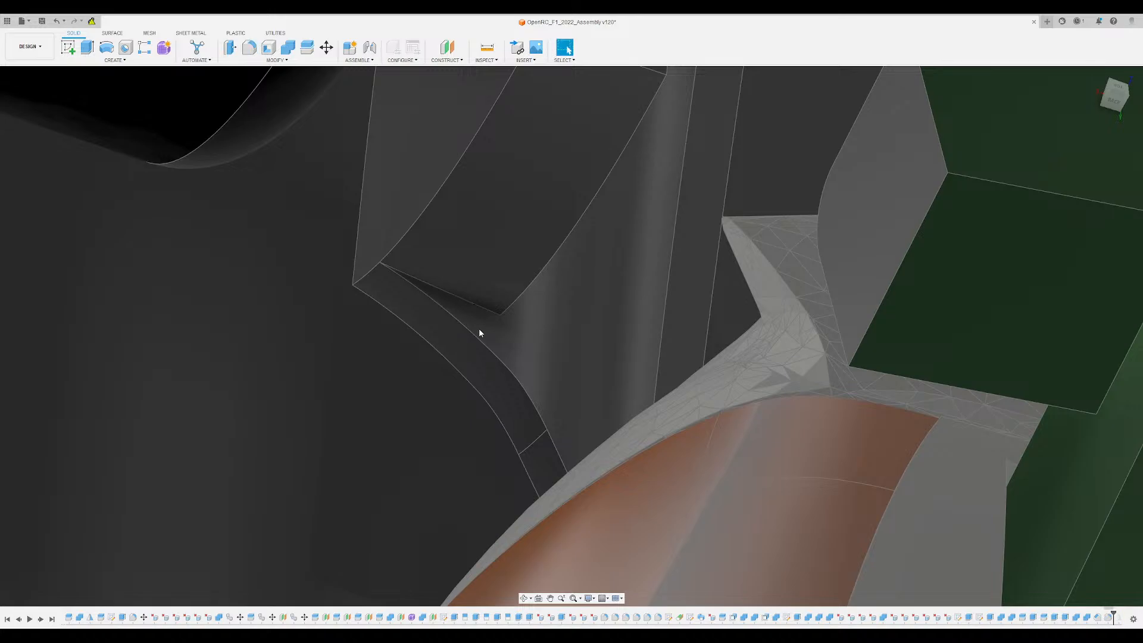
- Fillet the remaining inner edge between the bracket's lower end and the face of the lower vane
shift+middle_drag(479, 328, 483, 287)
click(481, 288)
key(f)
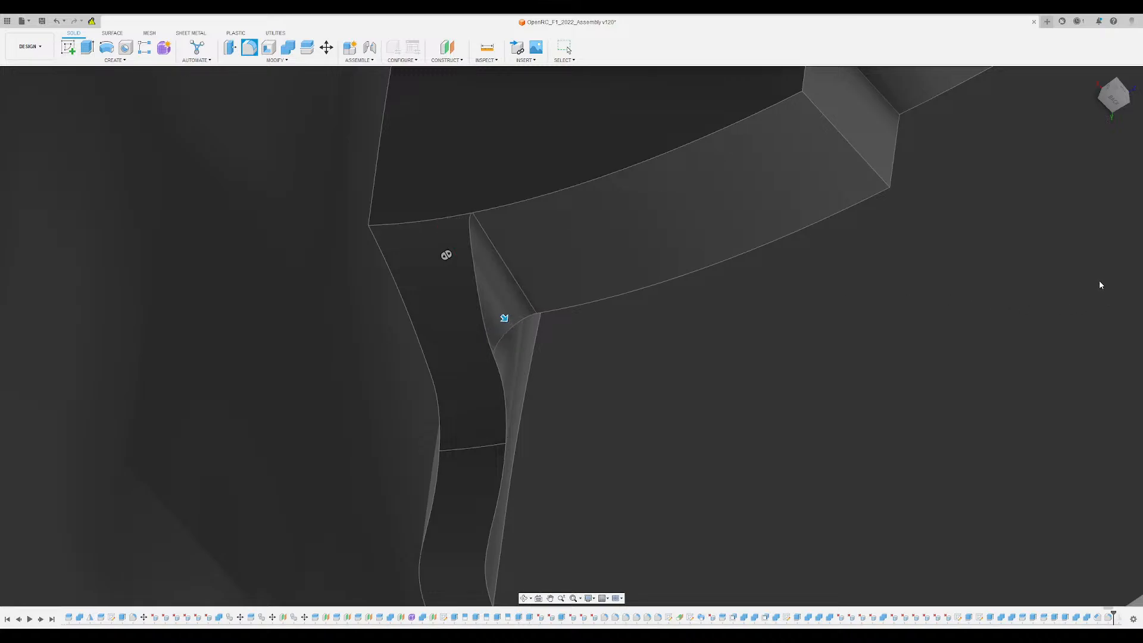
key(Return)
- Inspect the filleted vane joint and the bracket's rear tab from several angles and straight from above
scroll(412, 405, down, 5)
shift+middle_drag(412, 405, 524, 464)
shift+middle_drag(940, 558, 783, 136)
click(1117, 99)
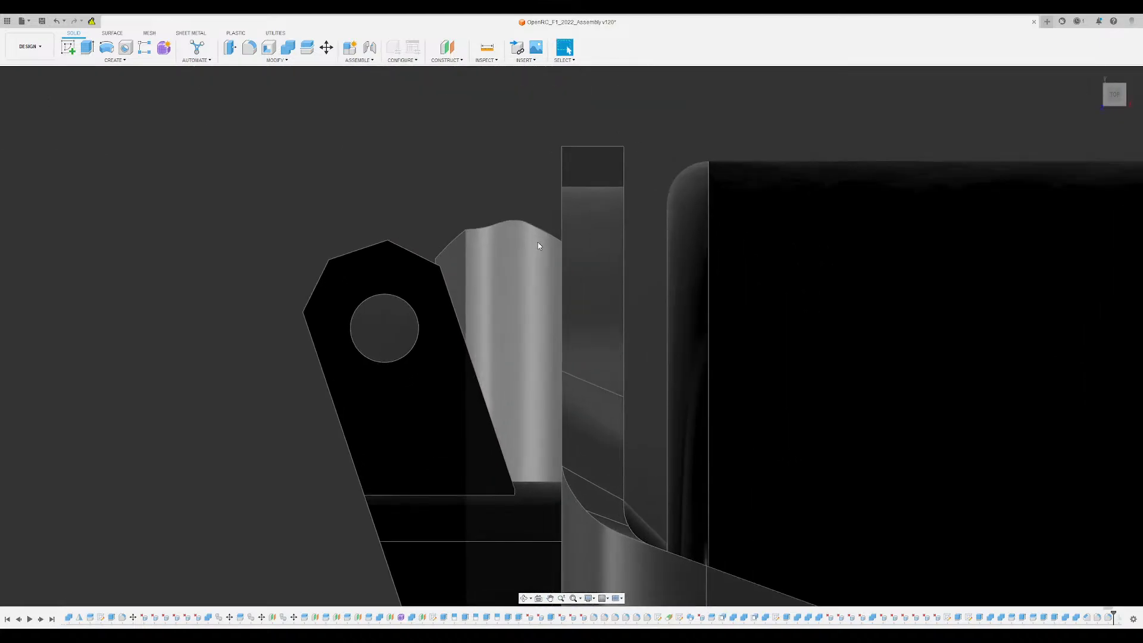
scroll(521, 209, down, 5)
shift+middle_drag(522, 213, 548, 187)
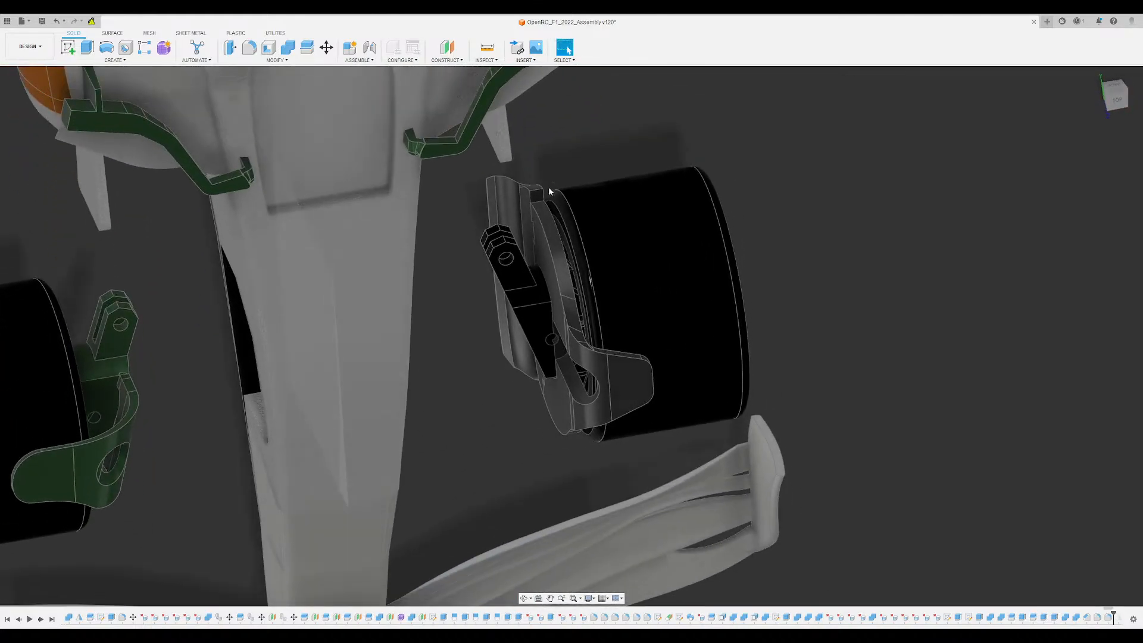
scroll(548, 187, up, 8)
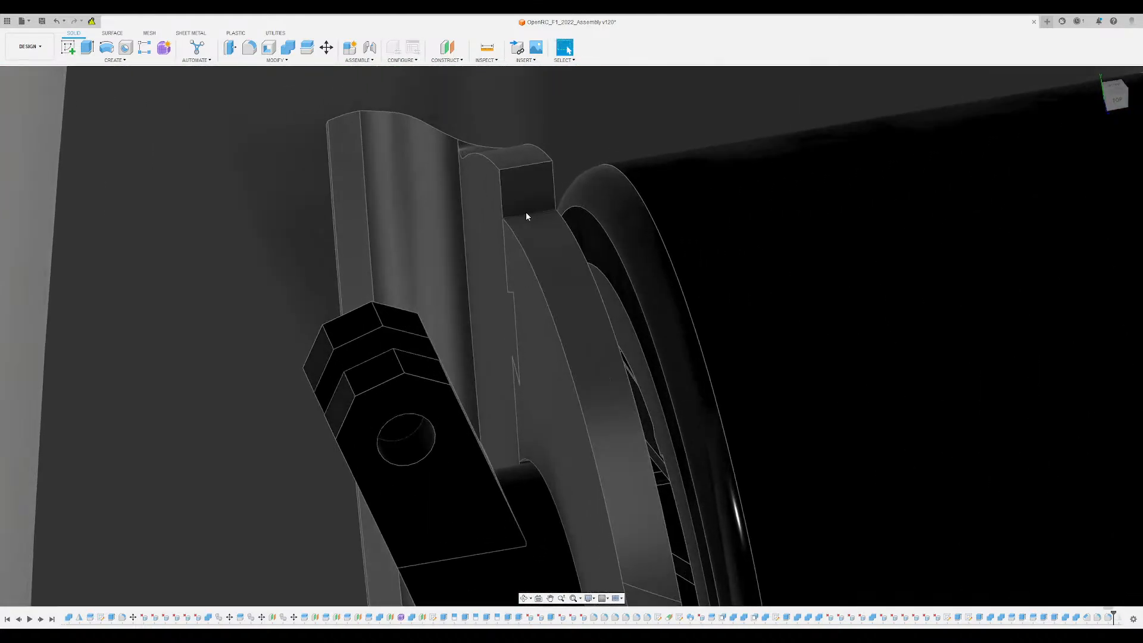
key(f)
click(523, 211)
shift+middle_drag(528, 208, 534, 156)
scroll(523, 149, up, 3)
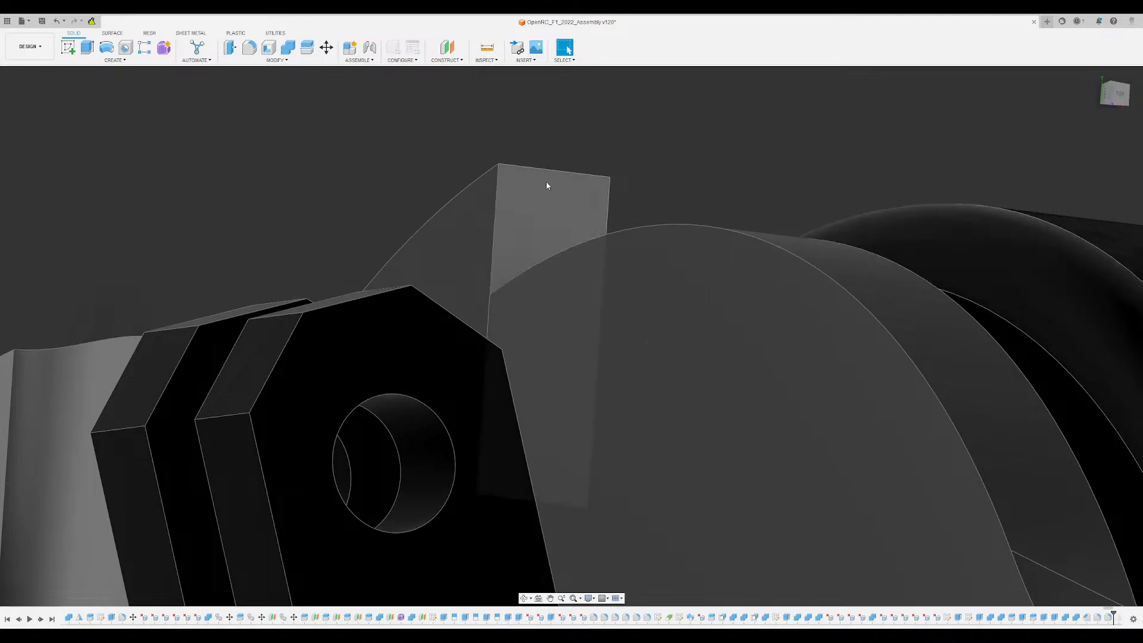
- Try a large chamfer on the outer end edge of the bracket's rear tab
click(545, 171)
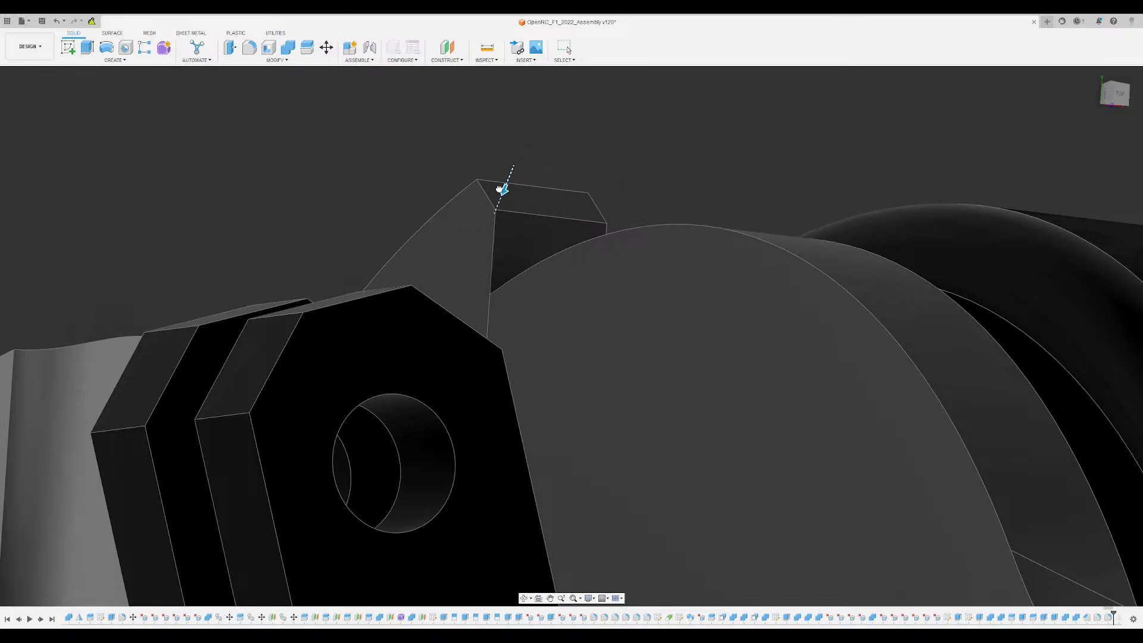
scroll(481, 241, down, 3)
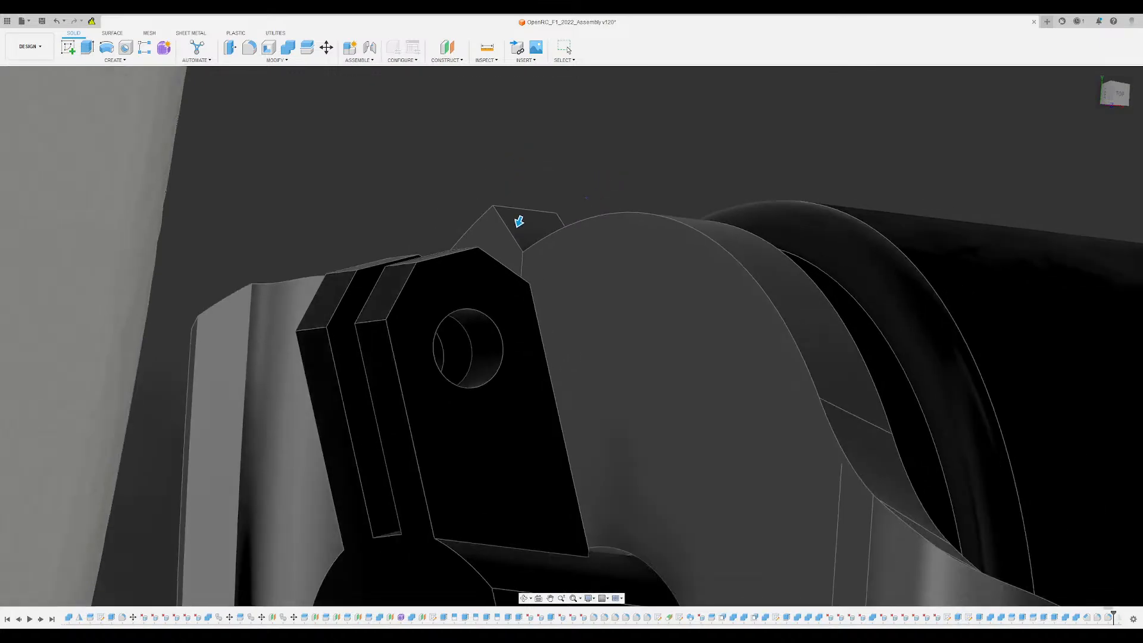
shift+middle_drag(518, 222, 640, 236)
scroll(553, 276, up, 3)
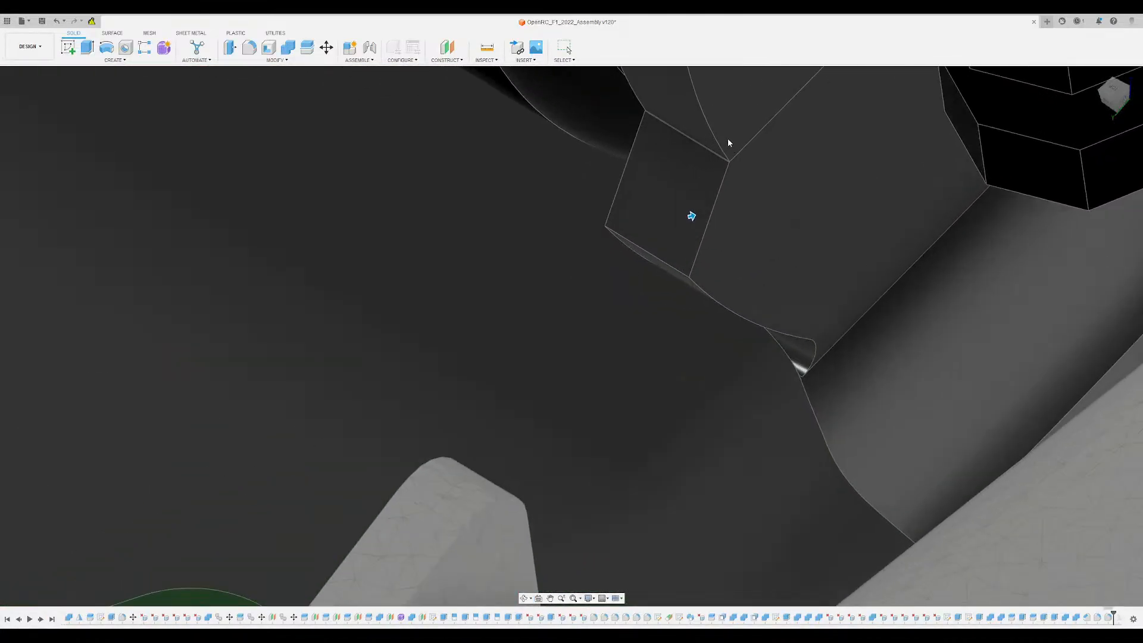
scroll(685, 185, down, 5)
shift+middle_drag(705, 217, 648, 209)
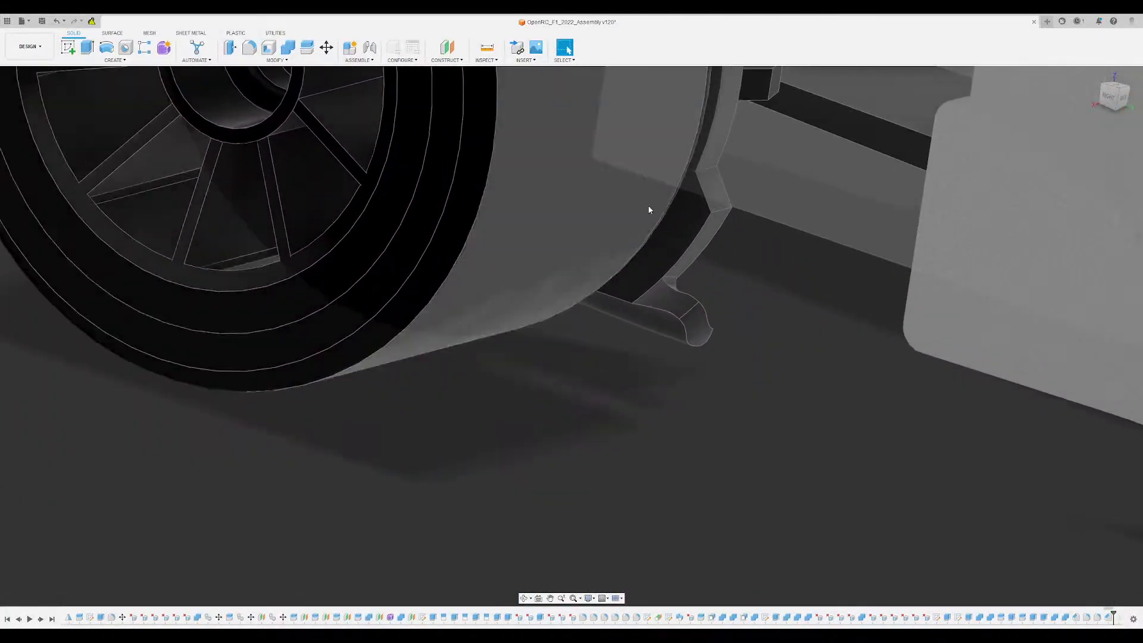
- Try rounding the chamfered corner of the bracket's rear tab with a large fillet
scroll(774, 215, up, 3)
click(774, 212)
scroll(816, 251, up, 4)
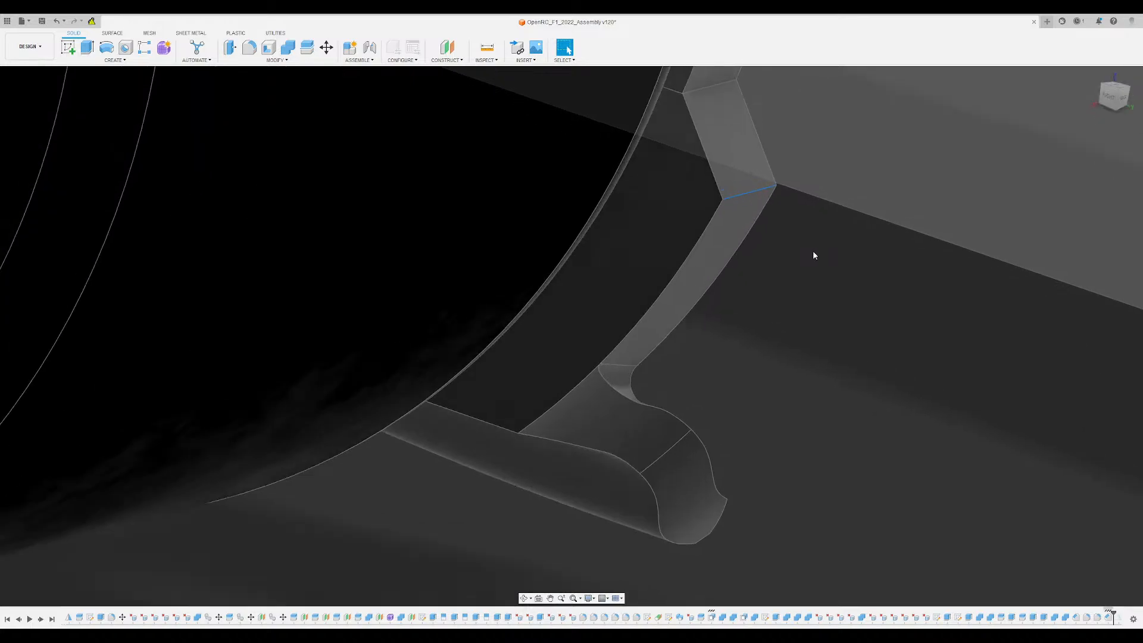
key(f)
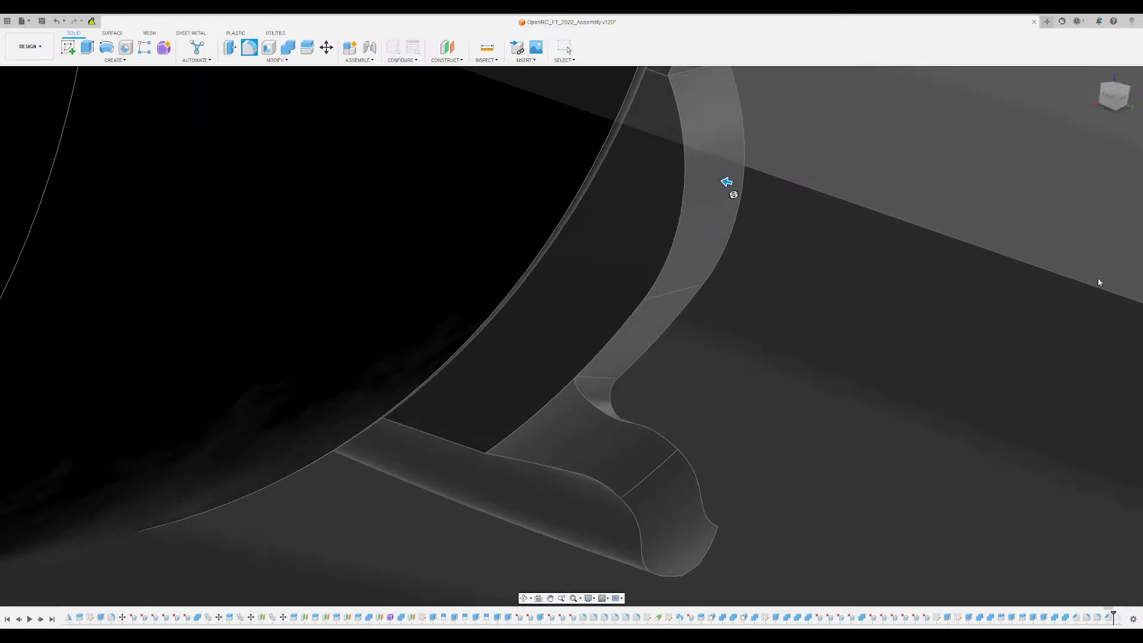
scroll(777, 360, down, 5)
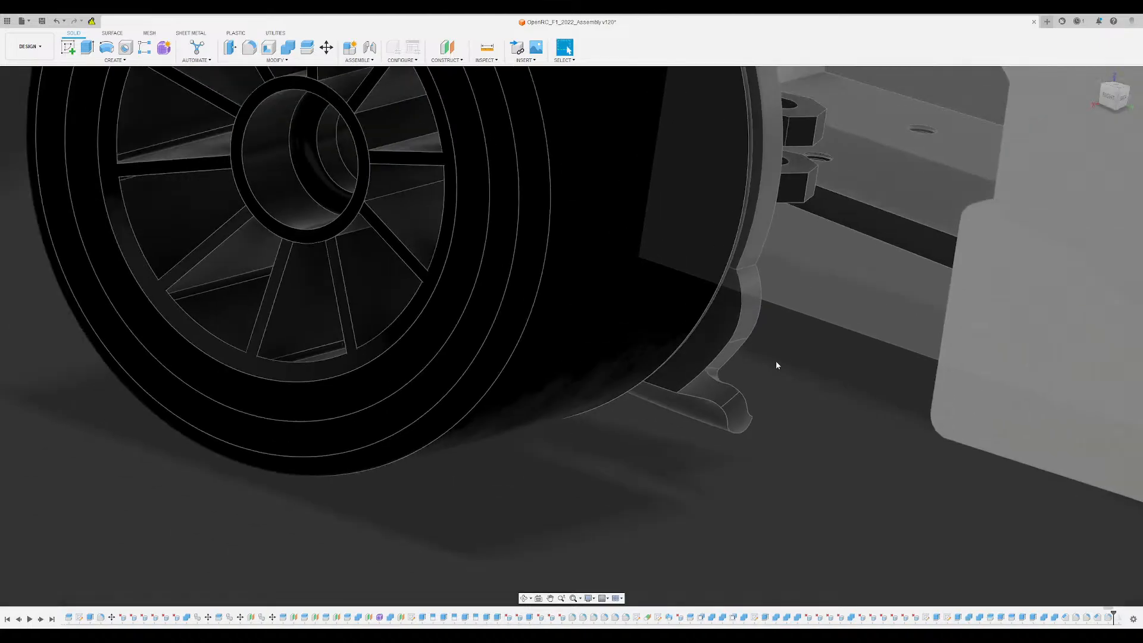
- Remove the large fillet and the chamfer from the bracket's rear tab
shift+middle_drag(776, 361, 837, 349)
shift+middle_drag(790, 308, 749, 346)
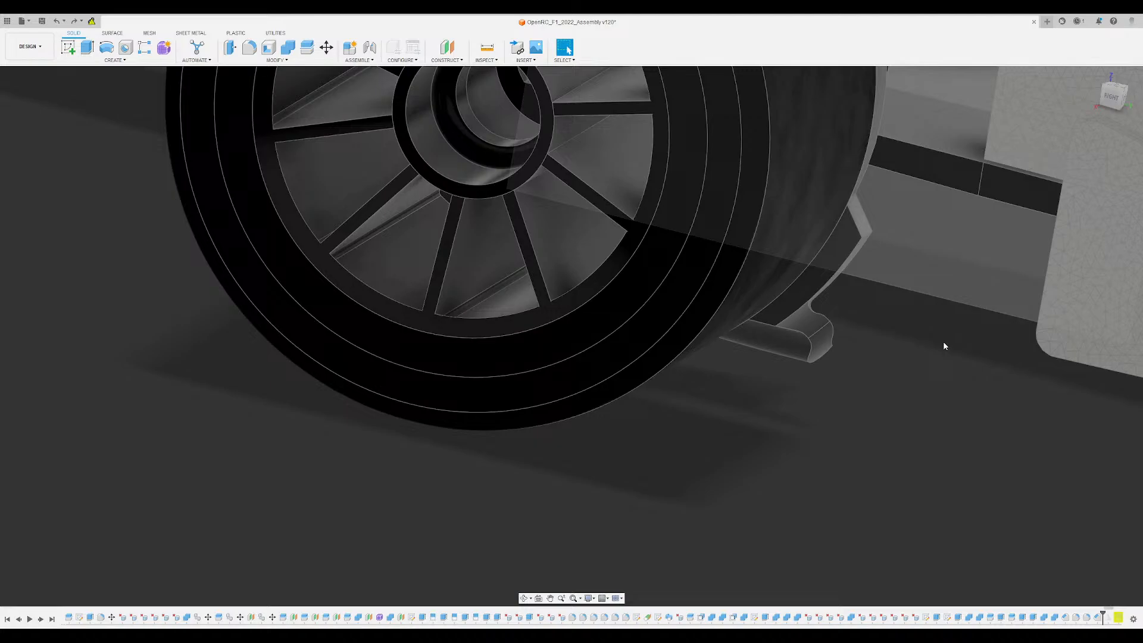
shift+middle_drag(943, 345, 883, 348)
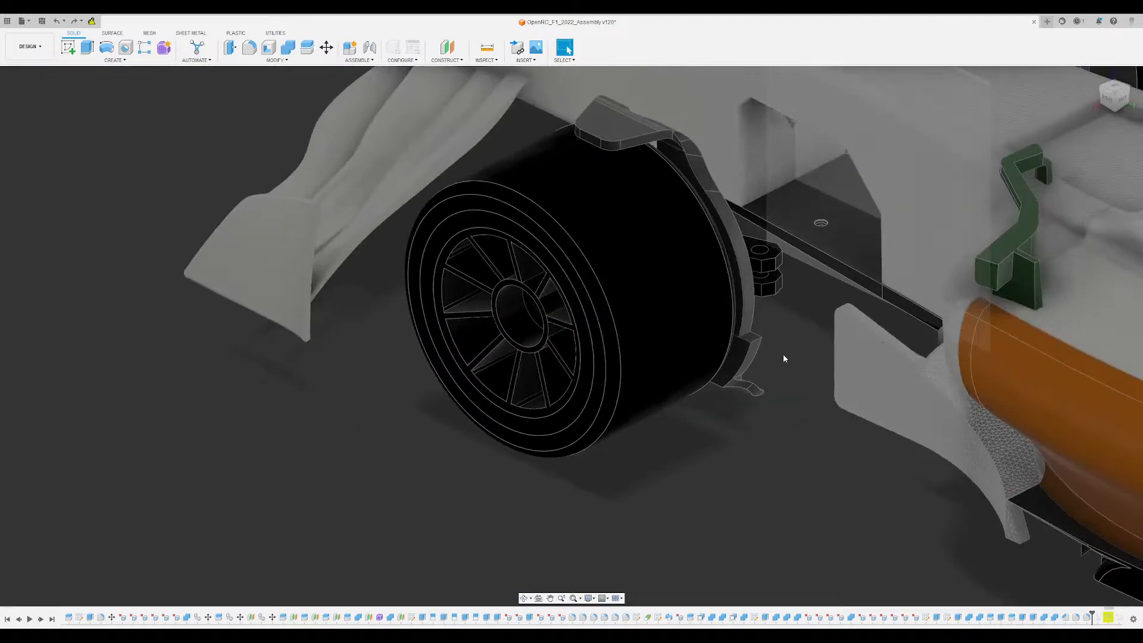
scroll(783, 355, up, 10)
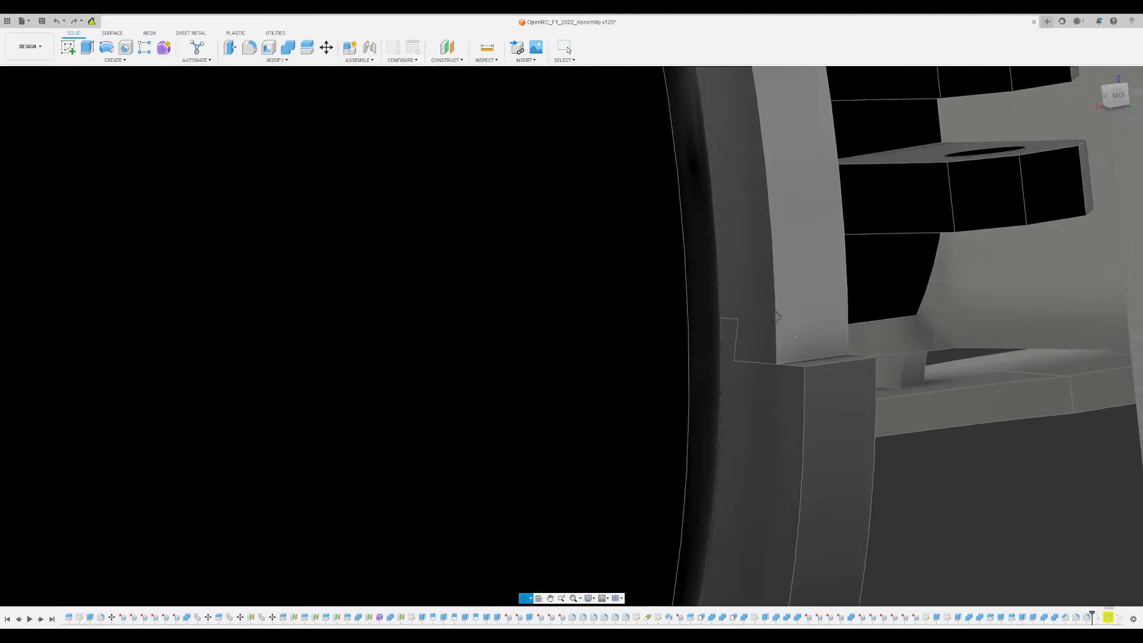
scroll(802, 348, down, 10)
shift+middle_drag(806, 352, 1048, 576)
- Roll the history forward past the mirror feature so the winglet and vane exist at both front wheels
scroll(838, 369, down, 5)
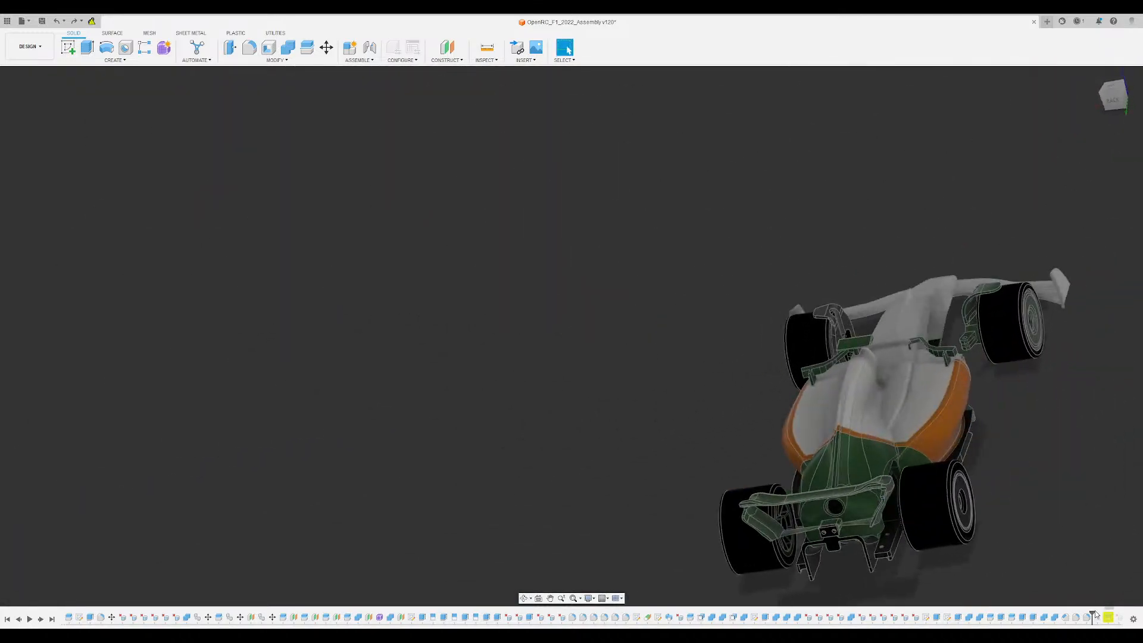
scroll(960, 348, up, 4)
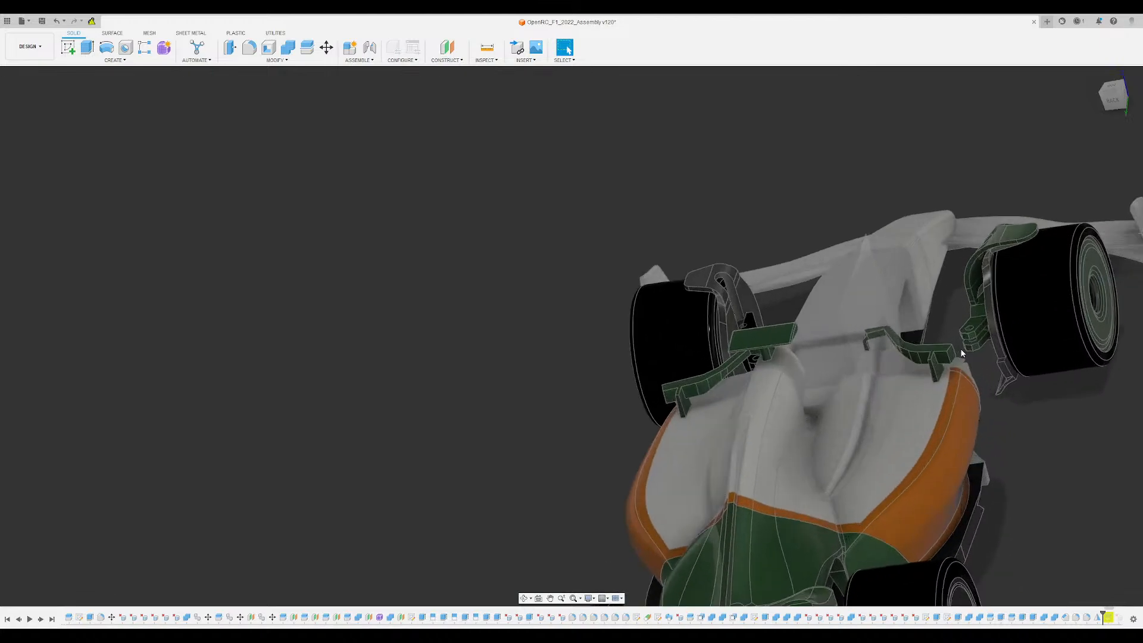
shift+middle_drag(959, 348, 978, 355)
scroll(917, 237, up, 5)
shift+middle_drag(916, 237, 902, 263)
- Move the mirrored winglet, bracket and vane body slightly inward from its wheel towards the chassis
scroll(867, 259, up, 4)
scroll(903, 263, up, 5)
scroll(903, 263, down, 5)
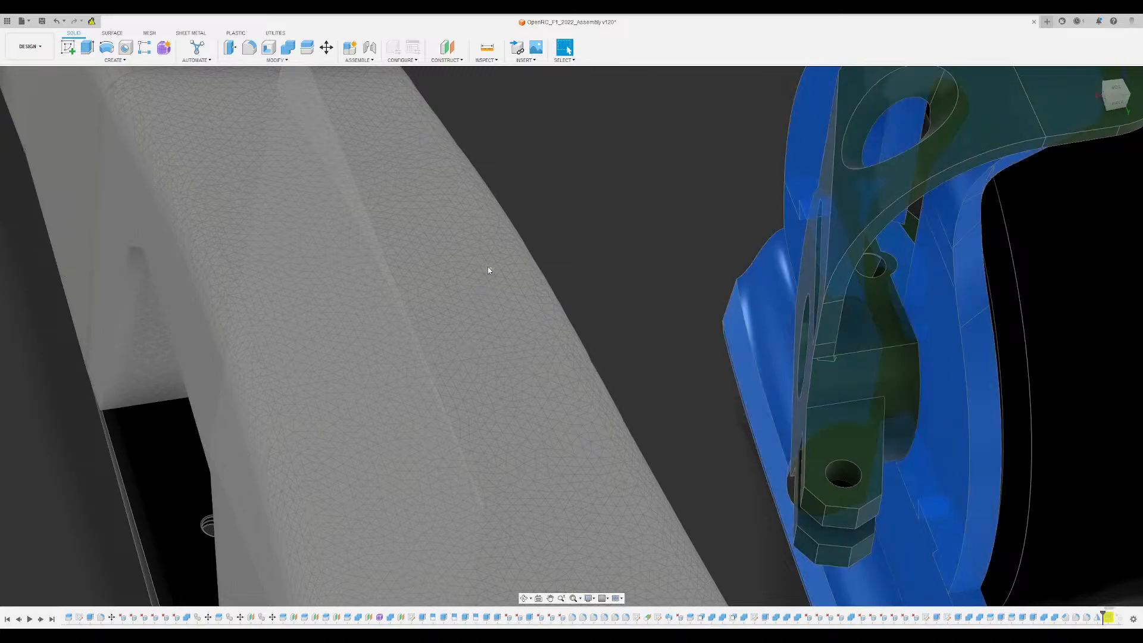
key(m)
scroll(878, 259, up, 5)
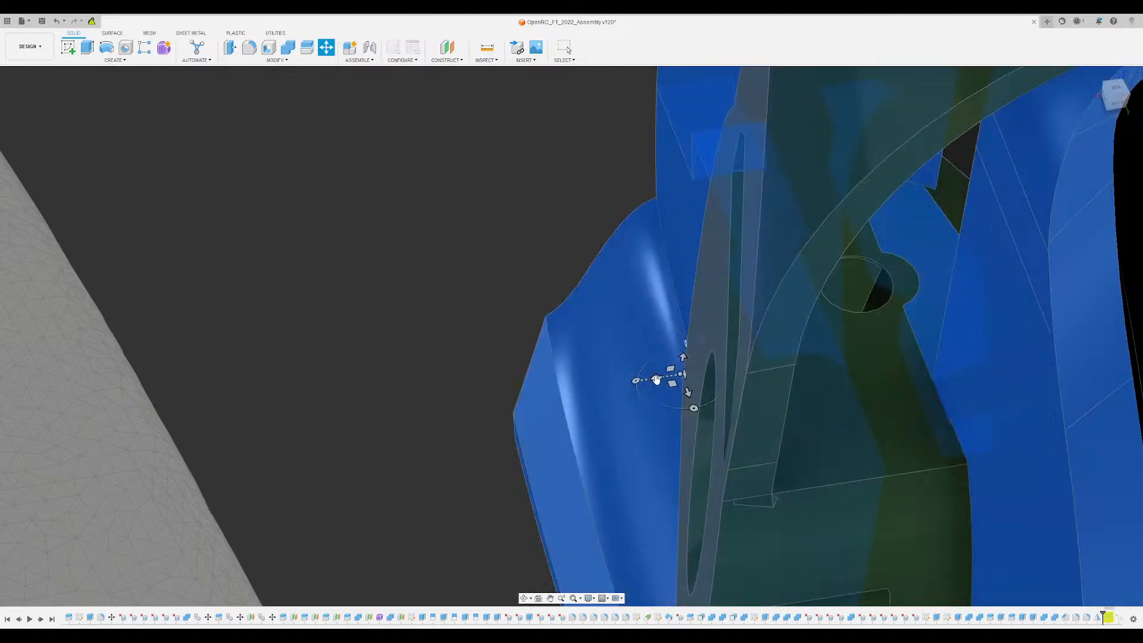
drag(653, 378, 632, 381)
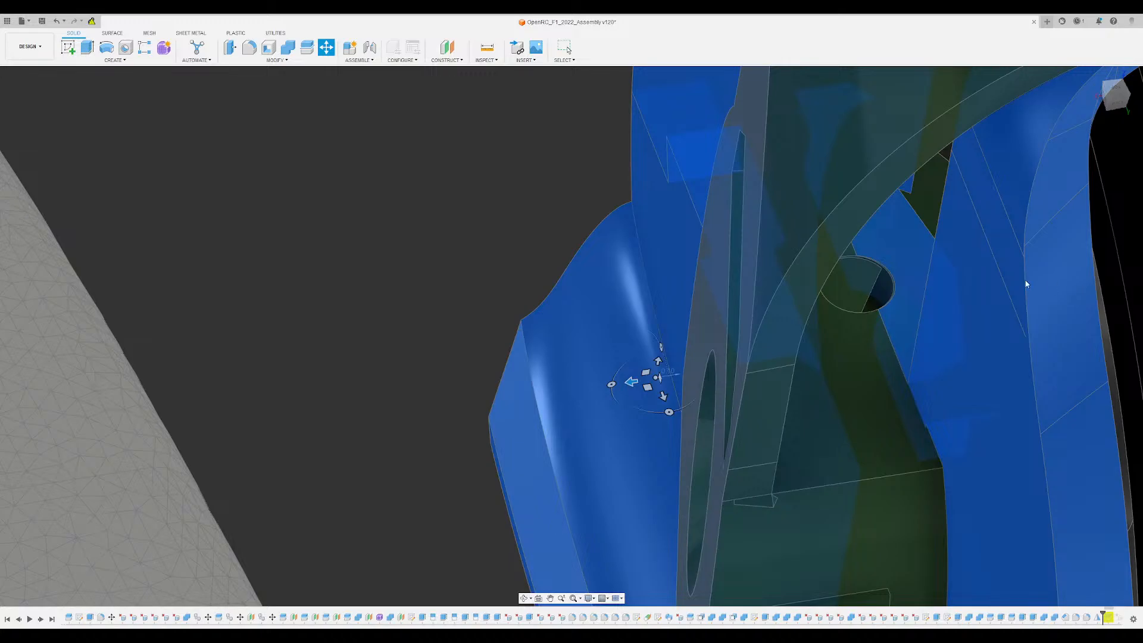
key(Return)
- Hide the green knuckle and winglet parts at the front wheel that carries the mirrored body
scroll(491, 179, down, 5)
shift+middle_drag(597, 268, 580, 143)
shift+middle_drag(586, 292, 589, 240)
scroll(591, 240, down, 5)
shift+middle_drag(697, 216, 687, 256)
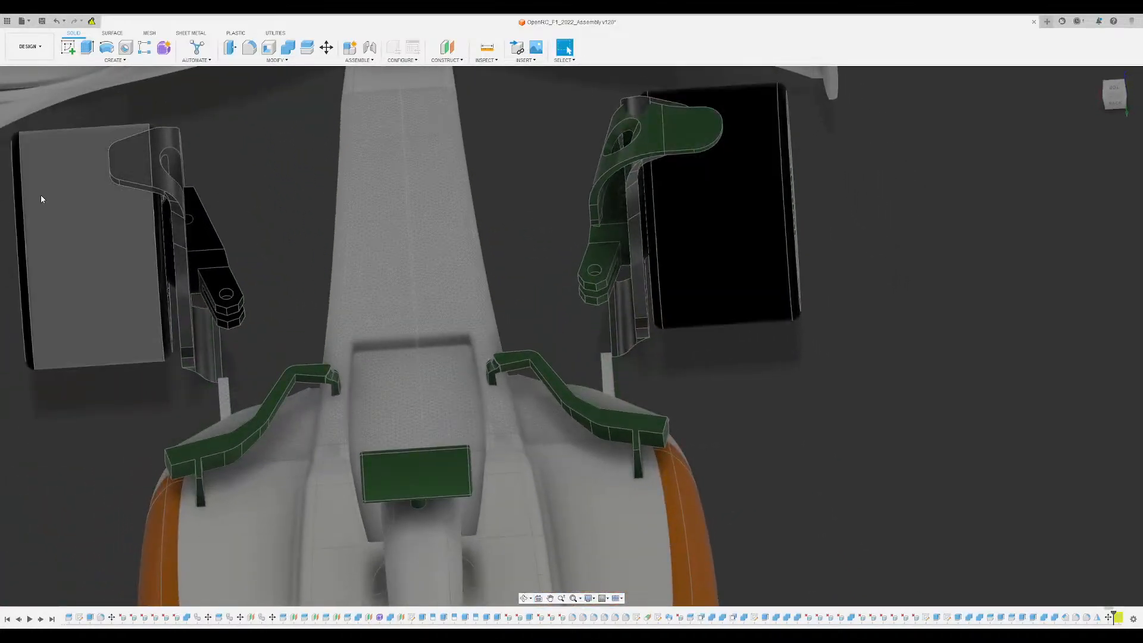
click(47, 201)
click(39, 184)
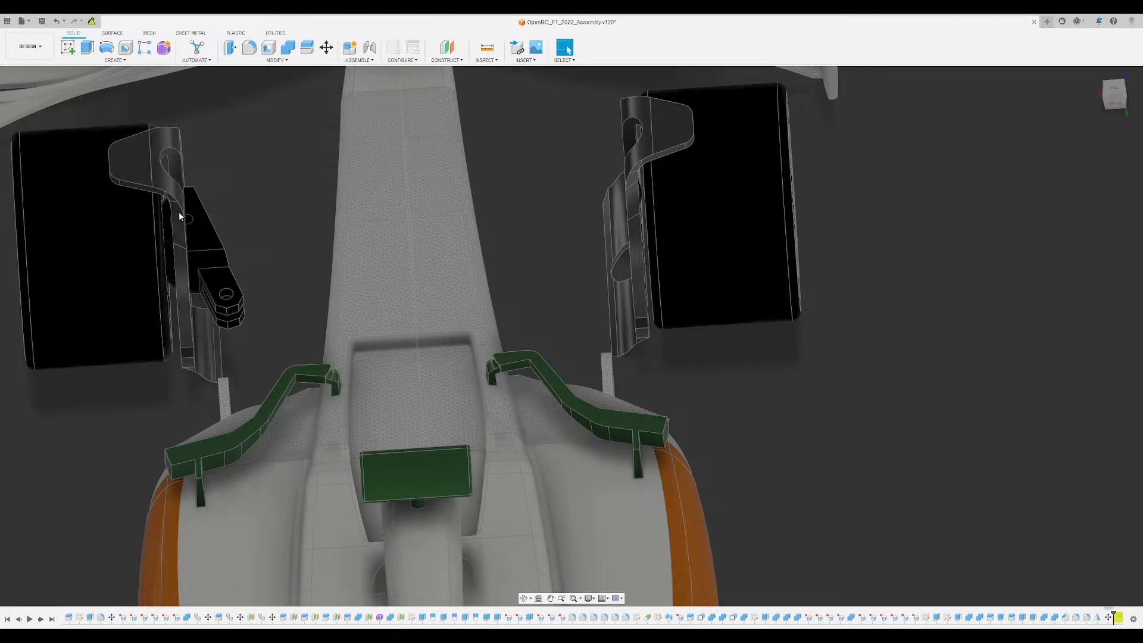
- Select the winglet and lower vane bodies at both front wheels one after another to identify each body
scroll(180, 216, up, 2)
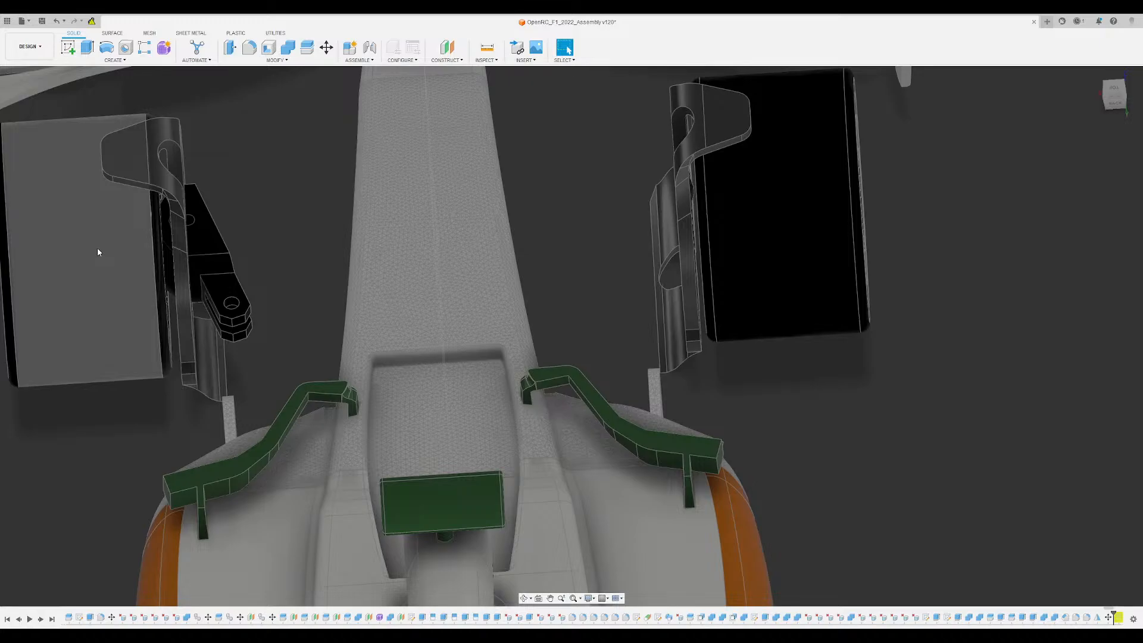
click(73, 413)
ctrl+click(72, 410)
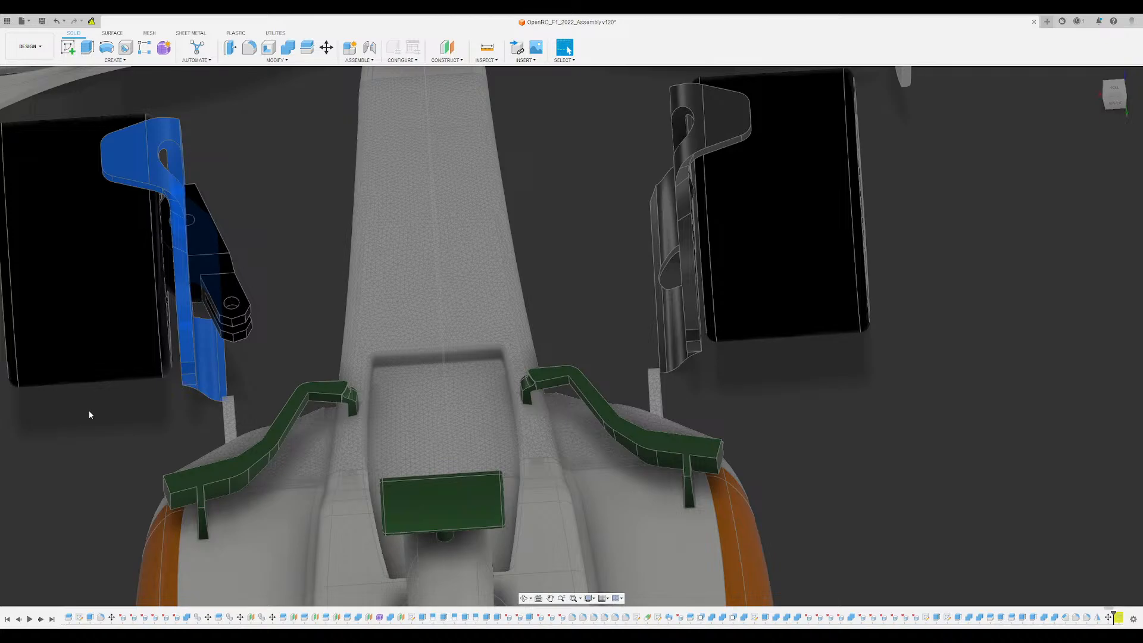
click(126, 421)
double_click(109, 421)
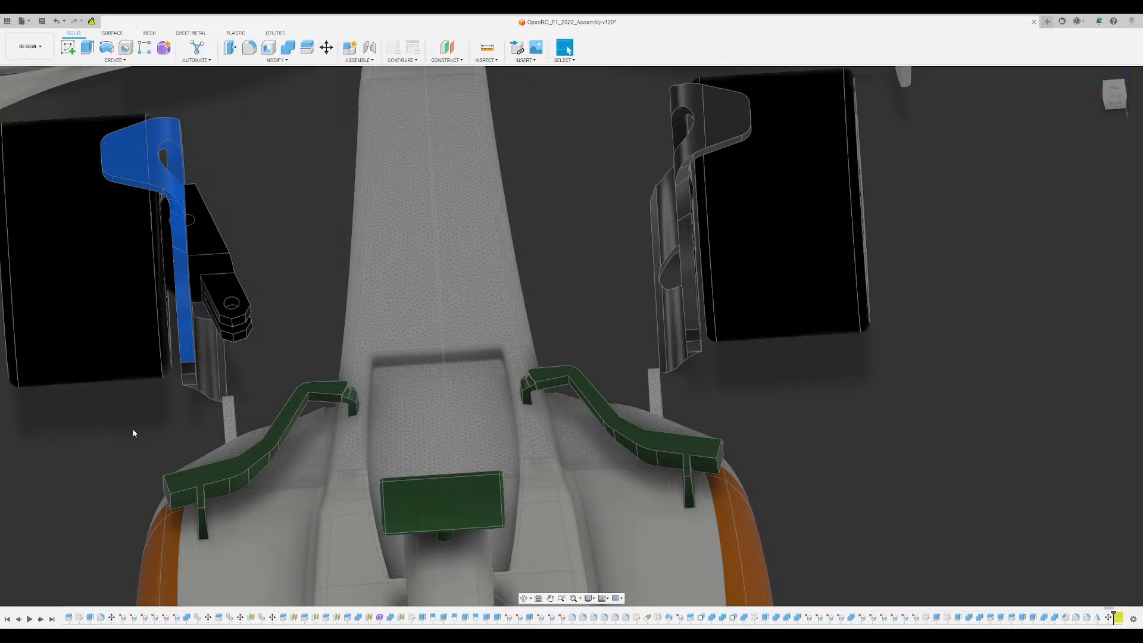
click(132, 427)
double_click(79, 430)
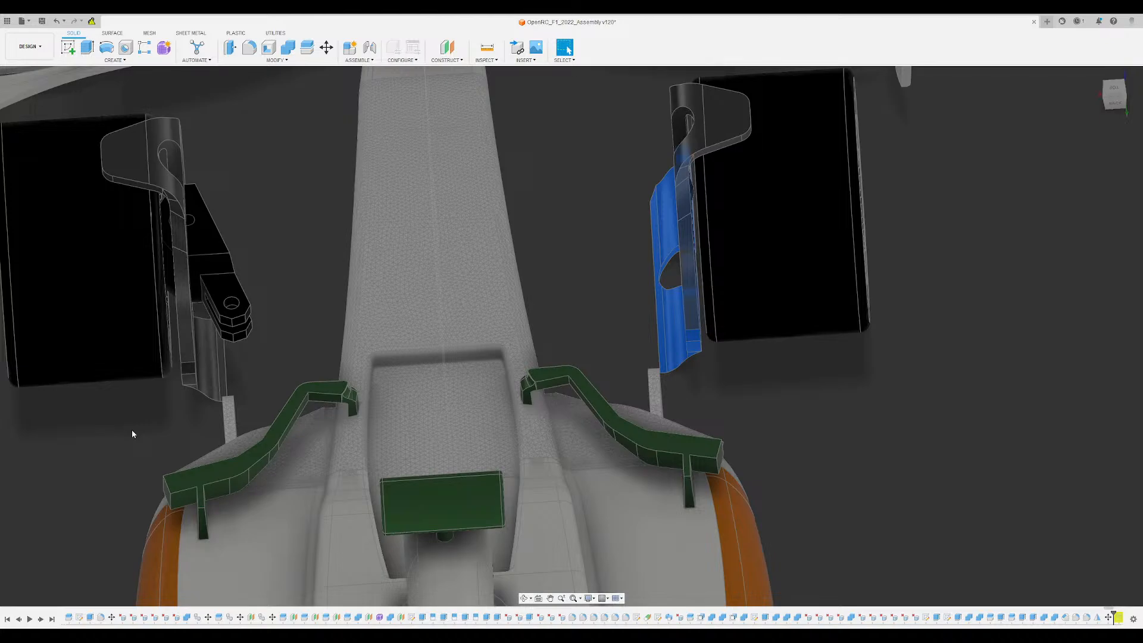
click(91, 408)
click(90, 411)
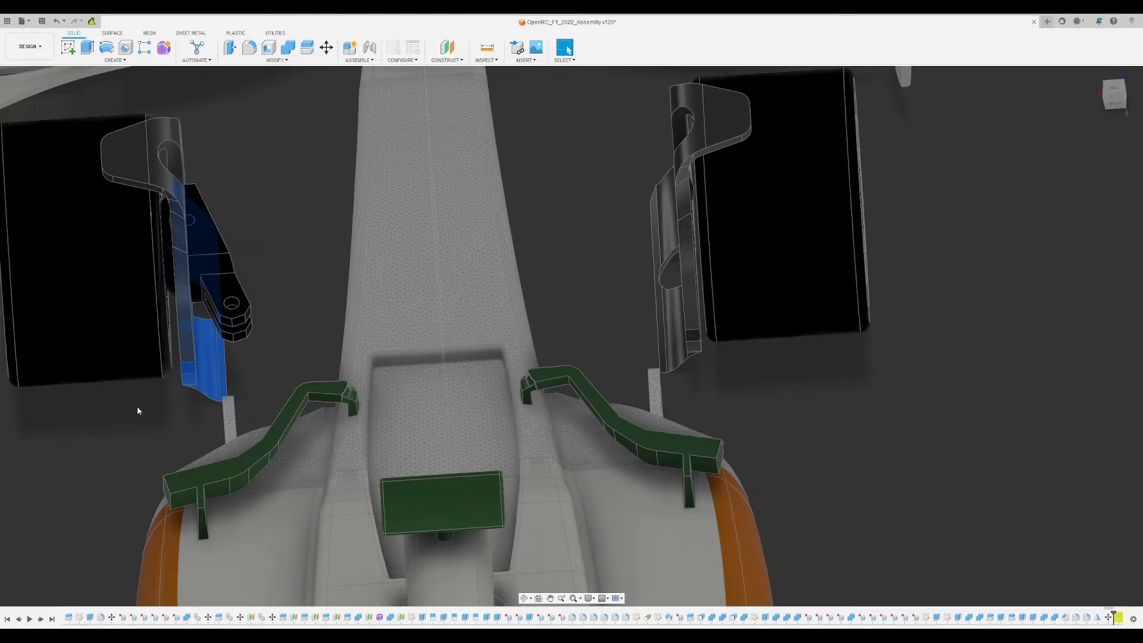
click(93, 417)
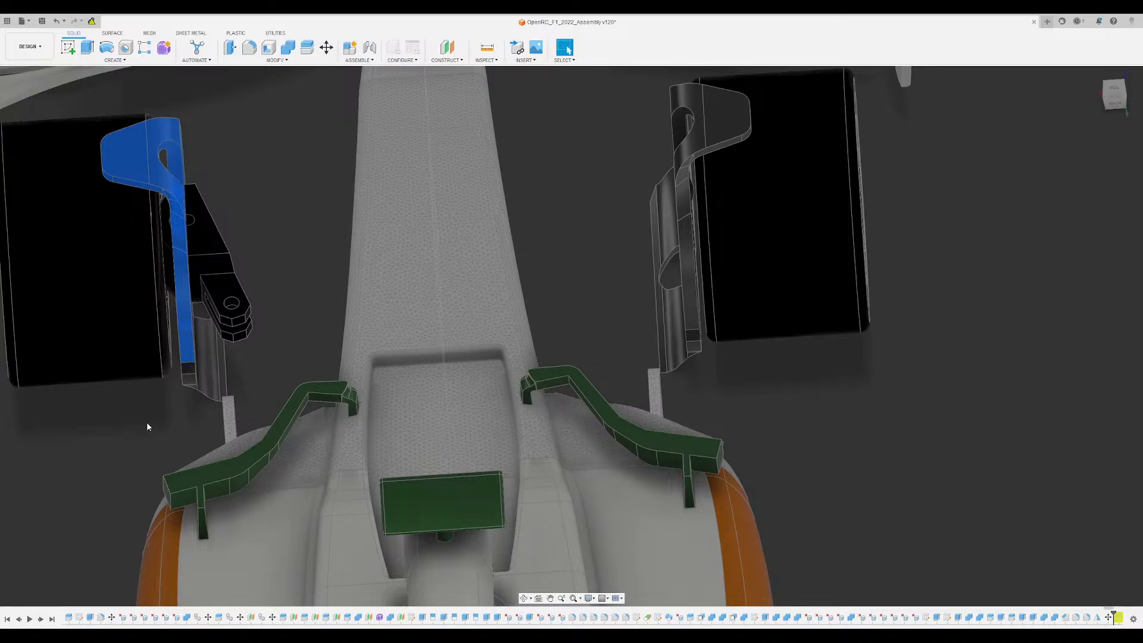
click(74, 439)
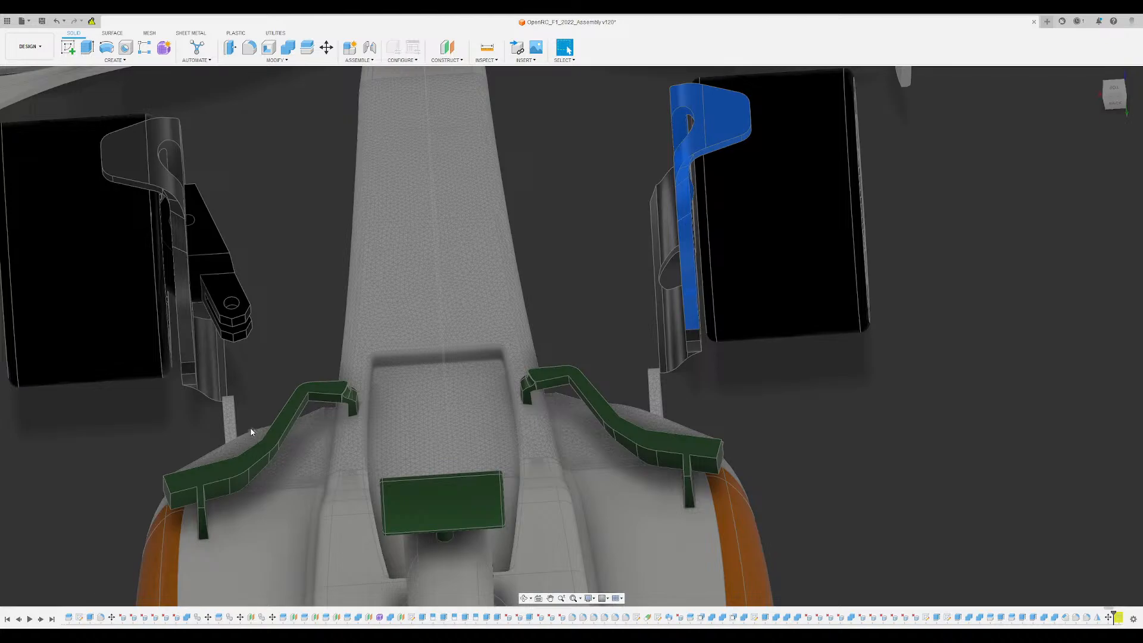
click(78, 431)
click(85, 437)
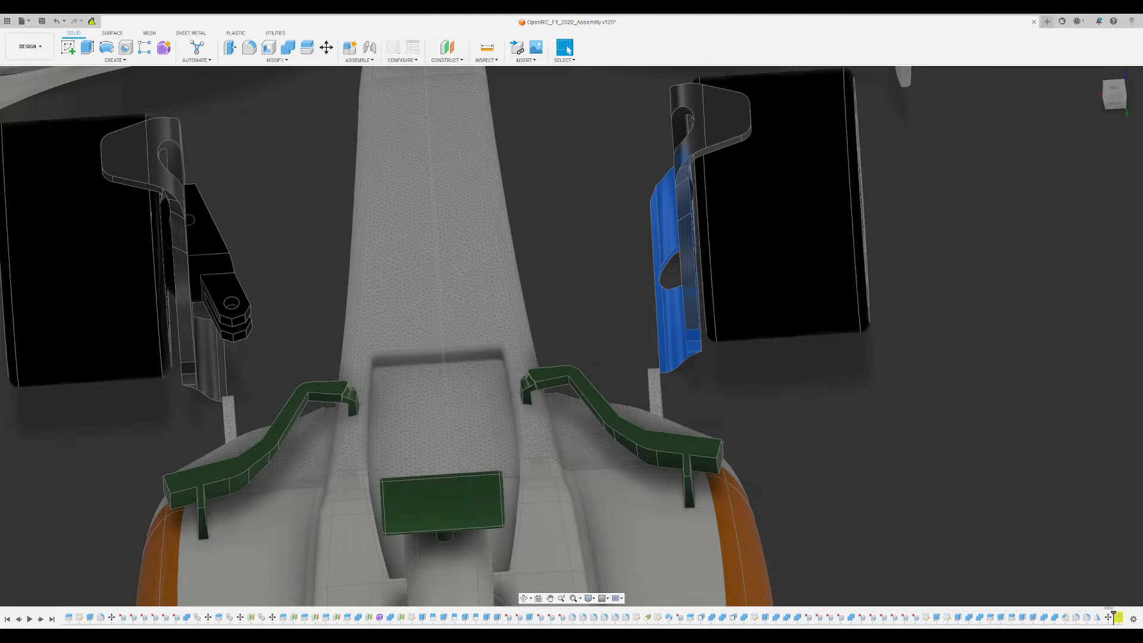
click(819, 387)
click(96, 409)
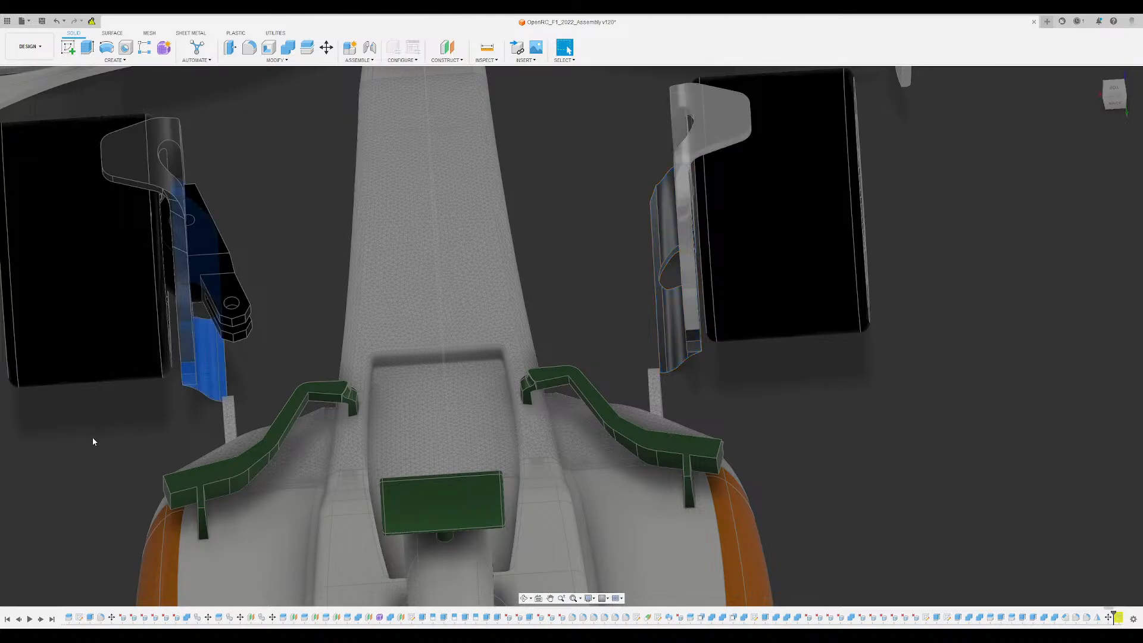
shift+click(92, 438)
key(Escape)
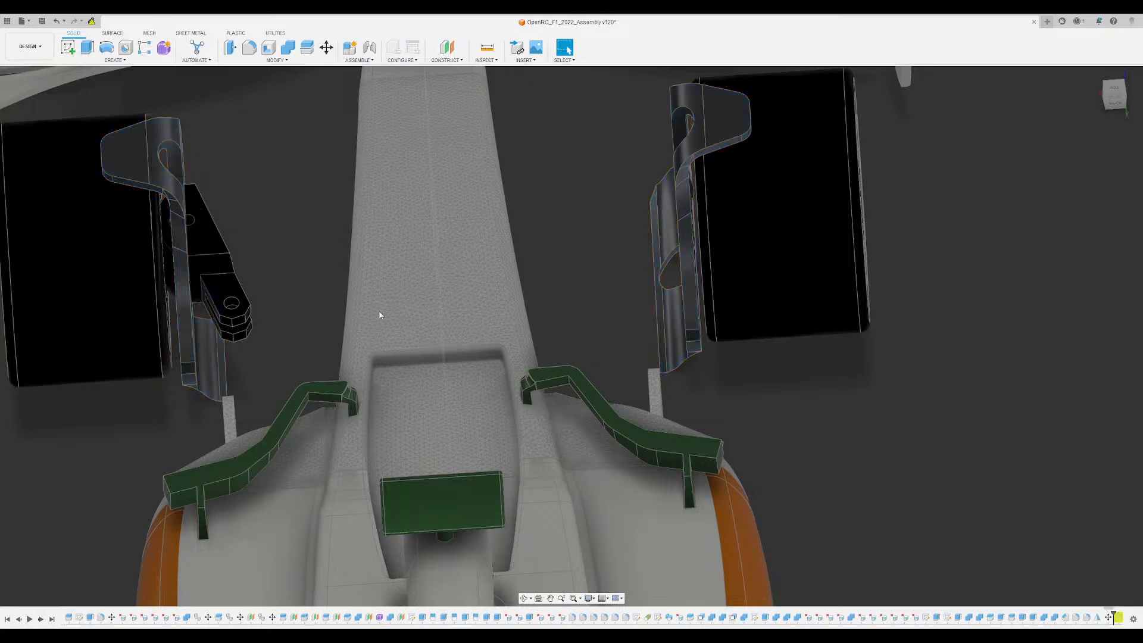
- Examine how the winglet, lower vane and black knuckle fit together at both front wheels from several angles
scroll(875, 454, down, 4)
shift+middle_drag(875, 454, 568, 50)
shift+middle_drag(660, 223, 793, 209)
scroll(771, 217, up, 4)
scroll(769, 208, up, 2)
scroll(769, 210, down, 2)
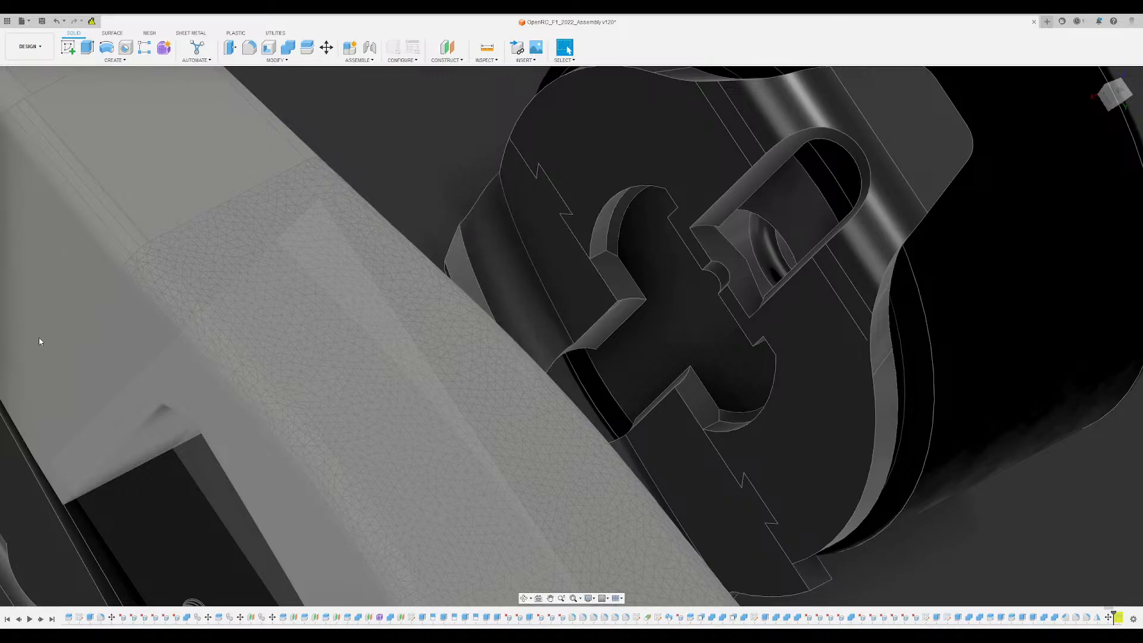
scroll(536, 217, down, 10)
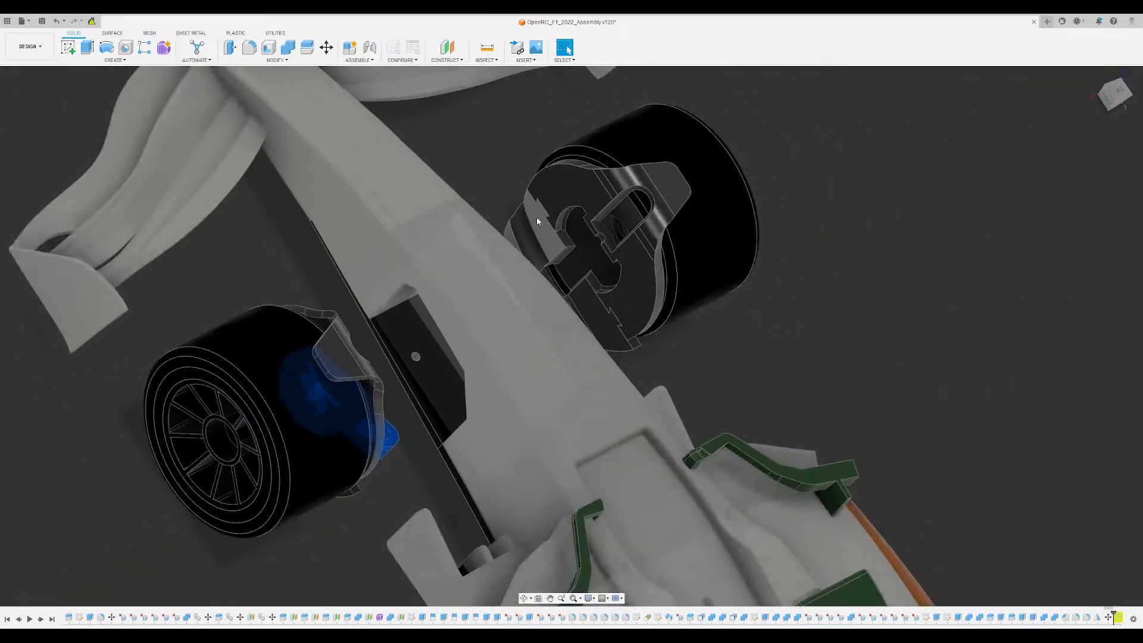
scroll(472, 177, up, 3)
scroll(378, 229, up, 3)
shift+middle_drag(378, 229, 292, 283)
click(292, 283)
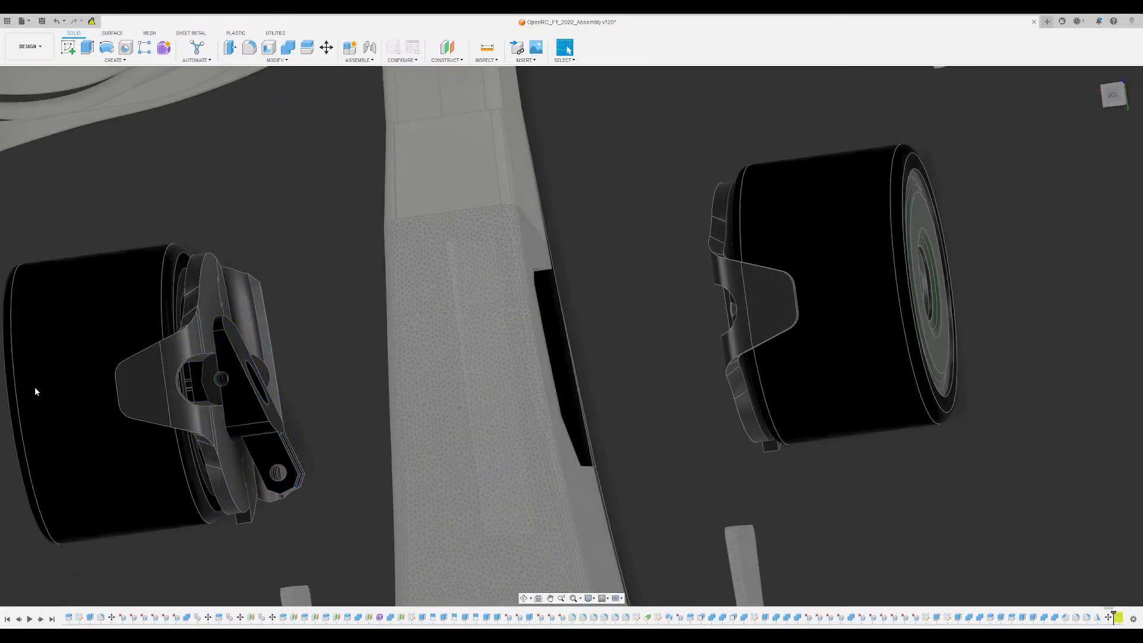
key(ctrl+z)
shift+middle_drag(37, 385, 350, 278)
key(v)
key(Escape)
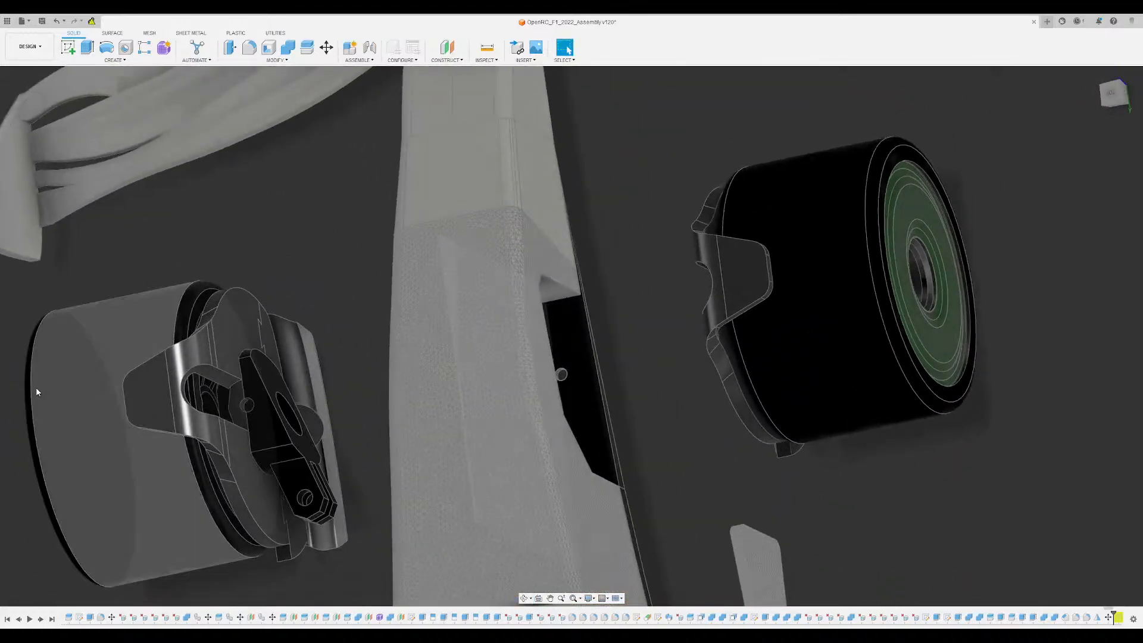
- Mirror the black knuckle body across the car's centre plane to the opposite front wheel
shift+middle_drag(35, 387, 348, 137)
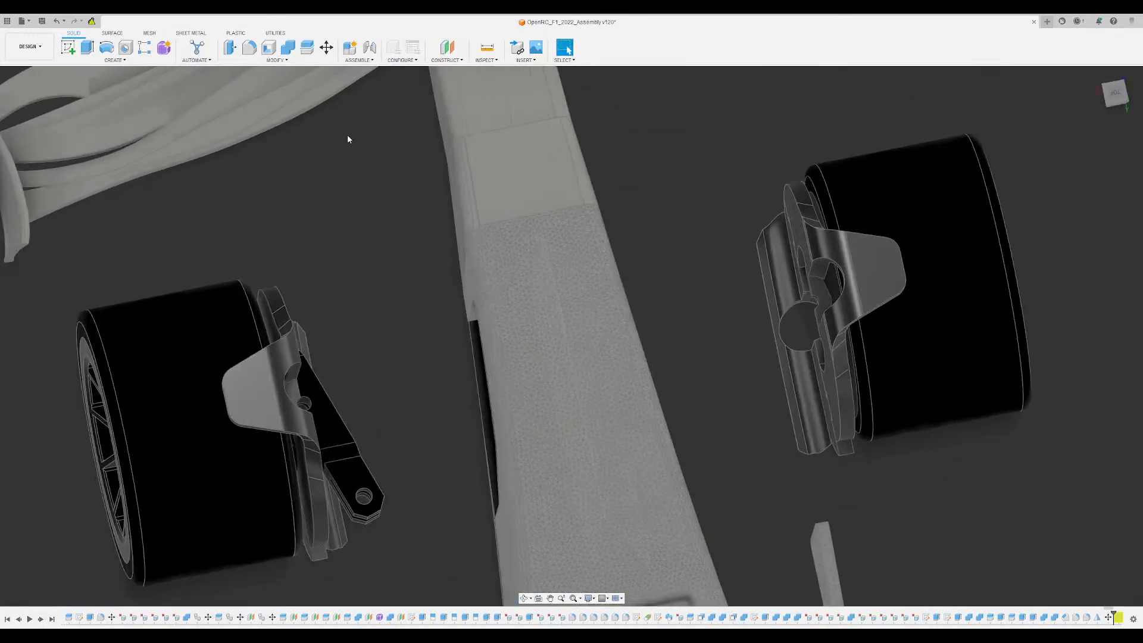
click(127, 60)
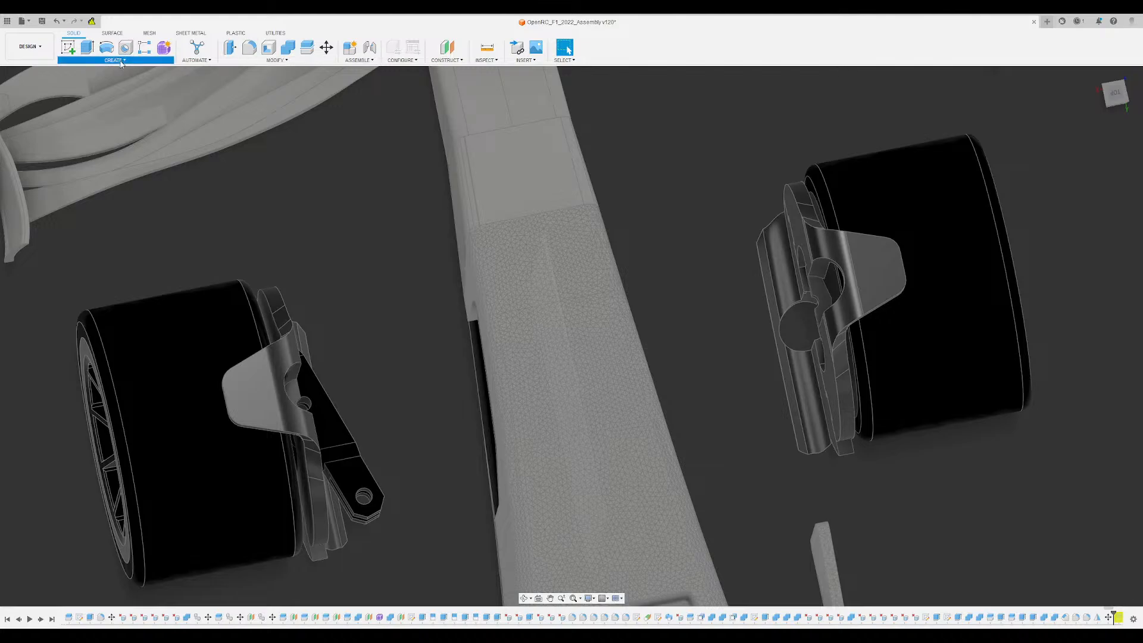
click(79, 253)
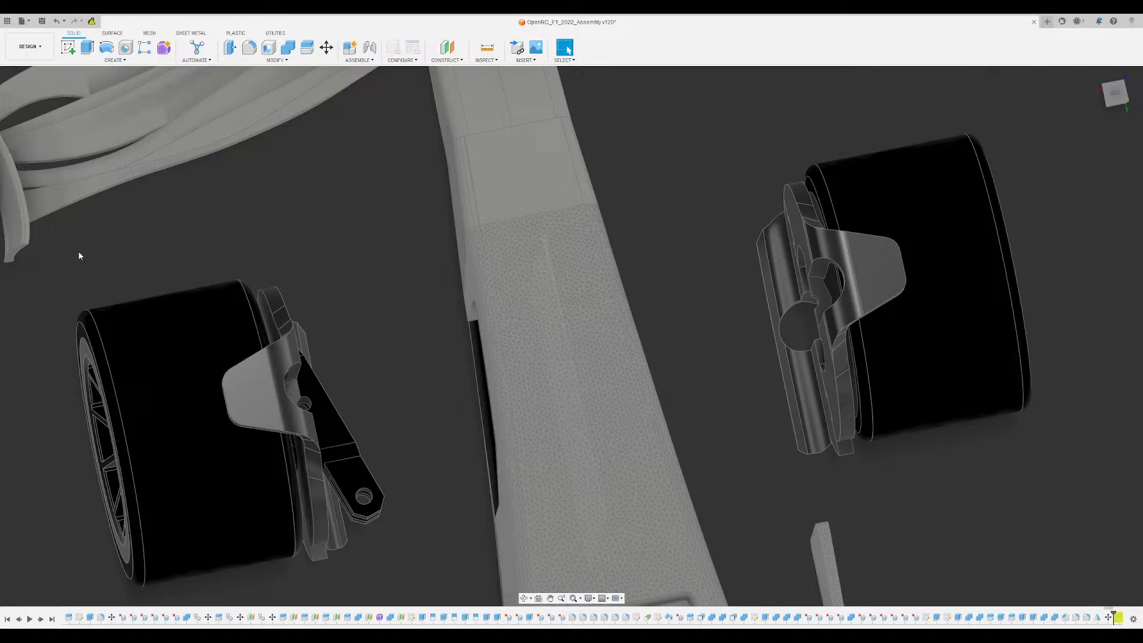
click(339, 432)
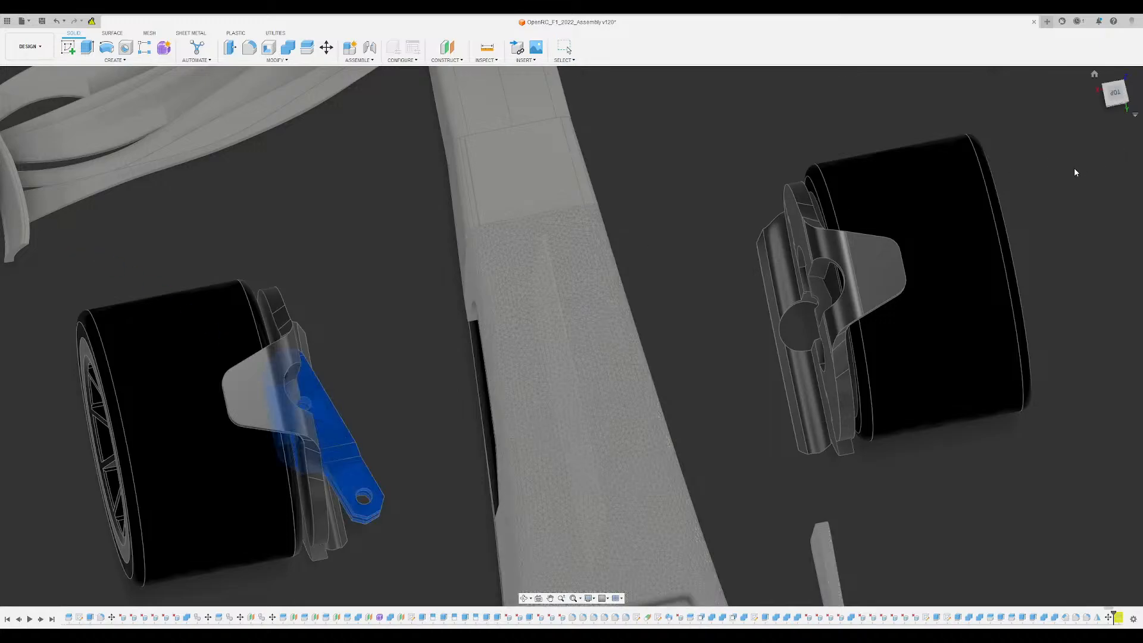
click(550, 268)
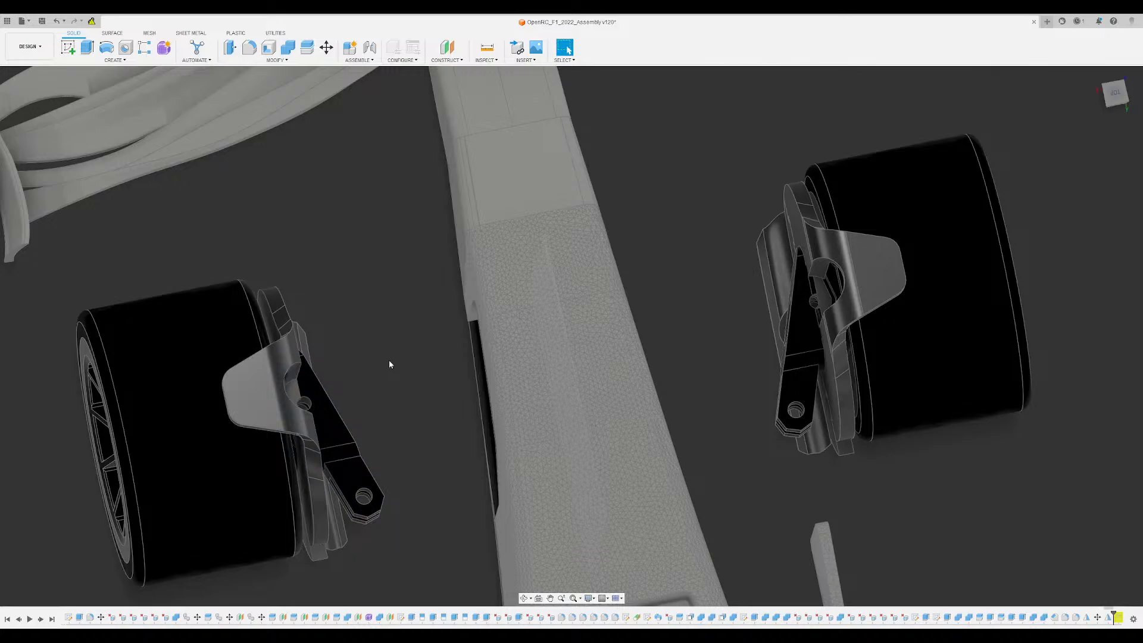
- Move the mirrored knuckle slightly sideways to line it up with its front wheel and bracket
key(m)
click(774, 372)
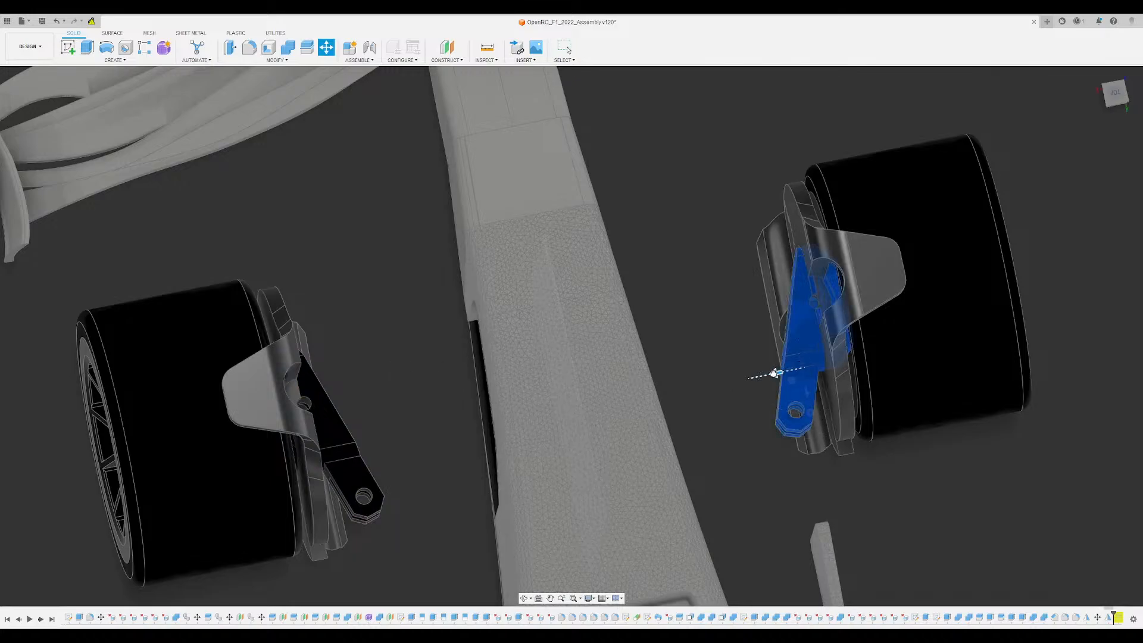
scroll(815, 331, up, 4)
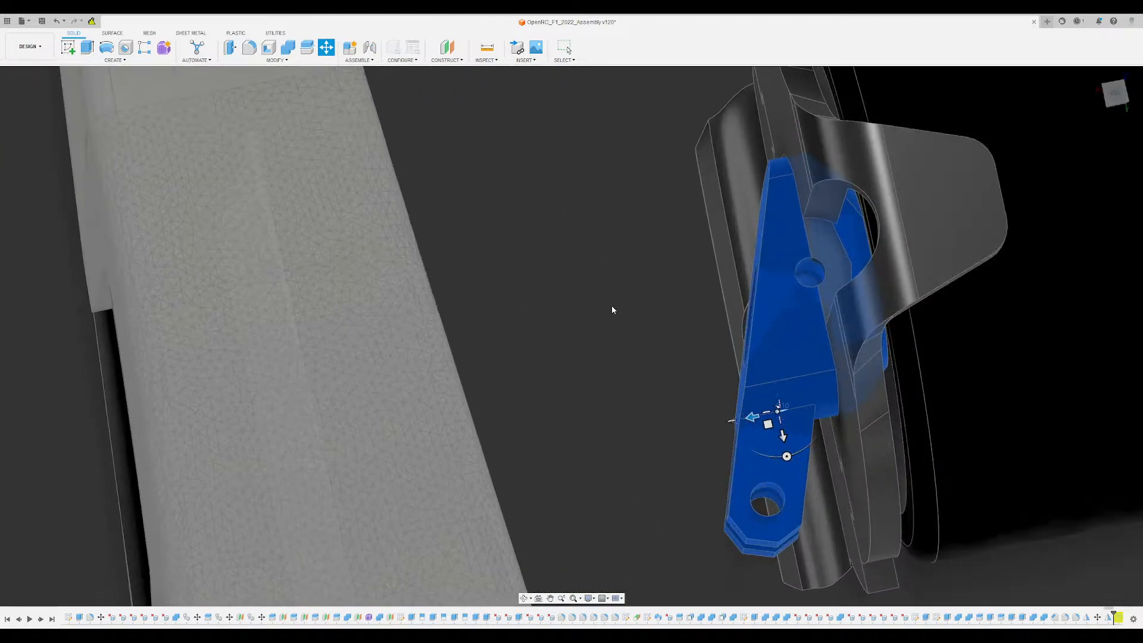
key(Escape)
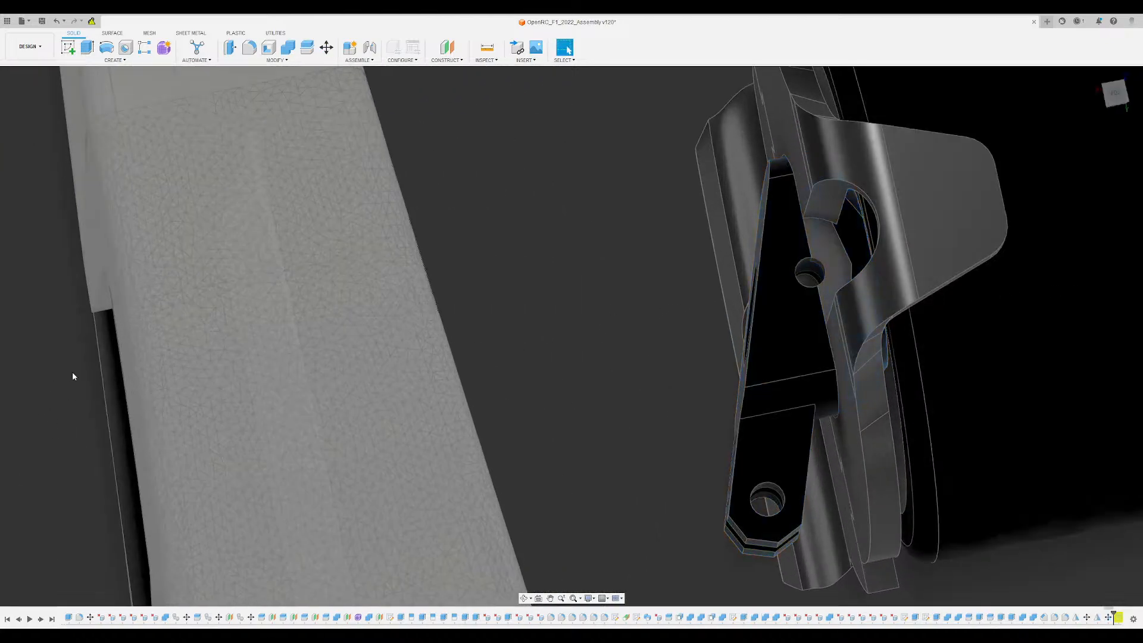
scroll(600, 323, down, 1)
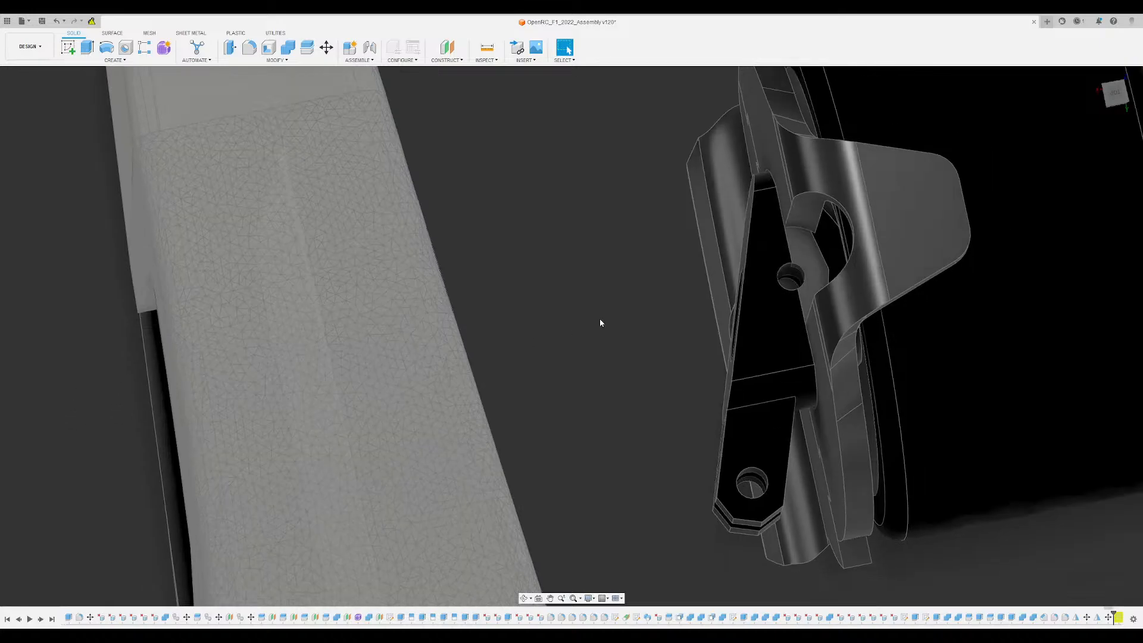
scroll(600, 322, down, 5)
- Hide the black winglet and vane bodies and show the green knuckle and winglet parts for comparison at both front wheels
shift+middle_drag(584, 367, 610, 269)
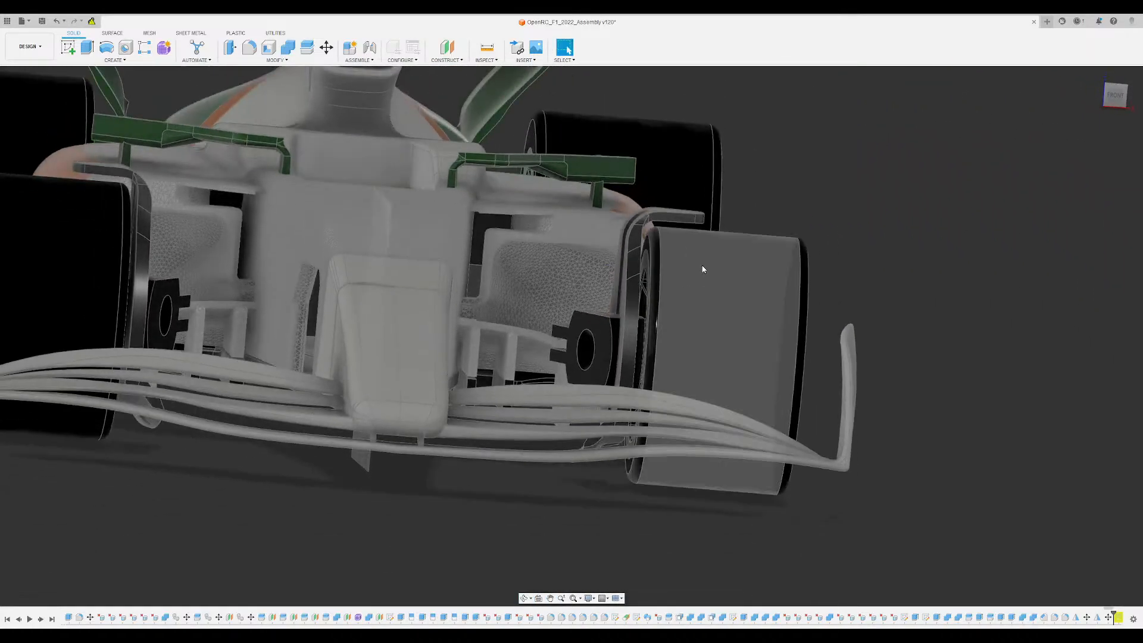
shift+middle_drag(844, 281, 739, 292)
scroll(506, 292, down, 4)
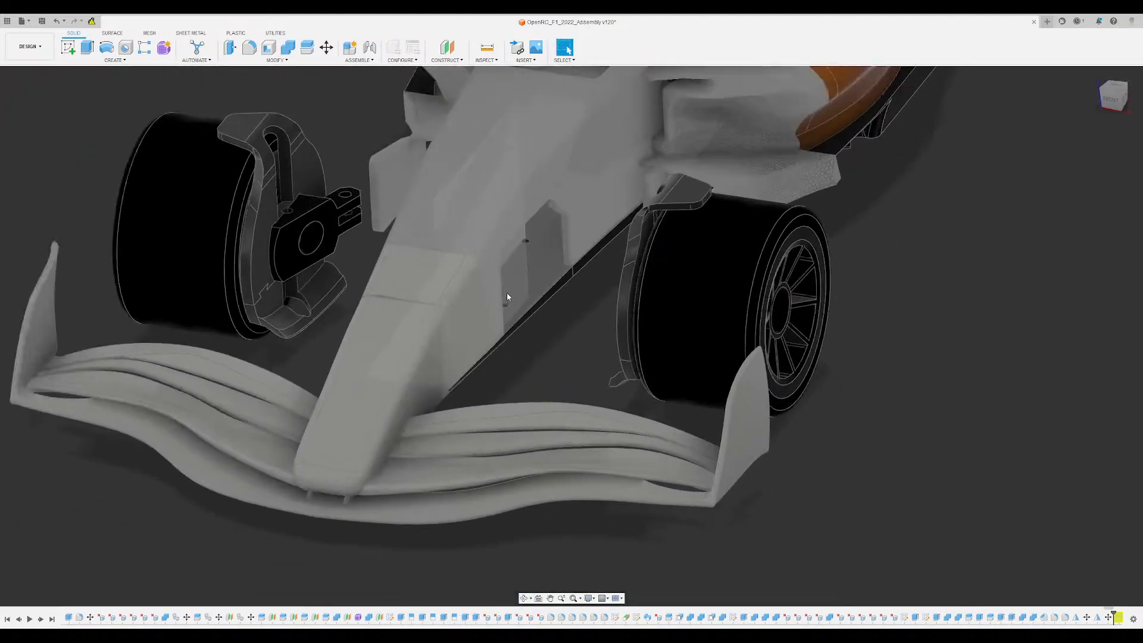
middle_drag(364, 141, 414, 240)
scroll(225, 187, up, 2)
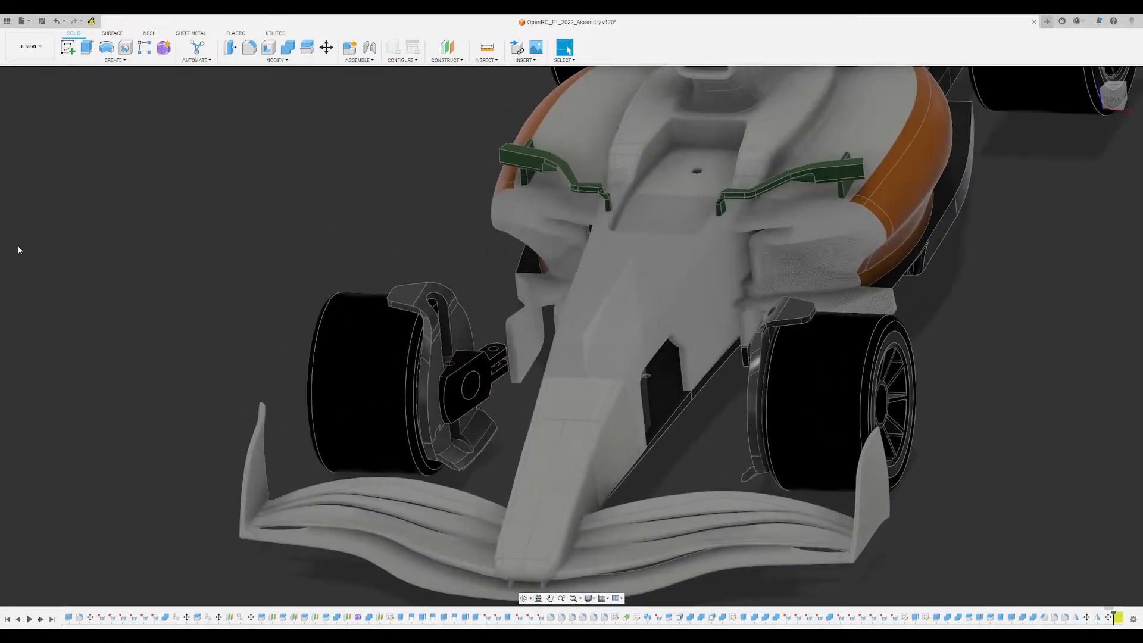
click(37, 248)
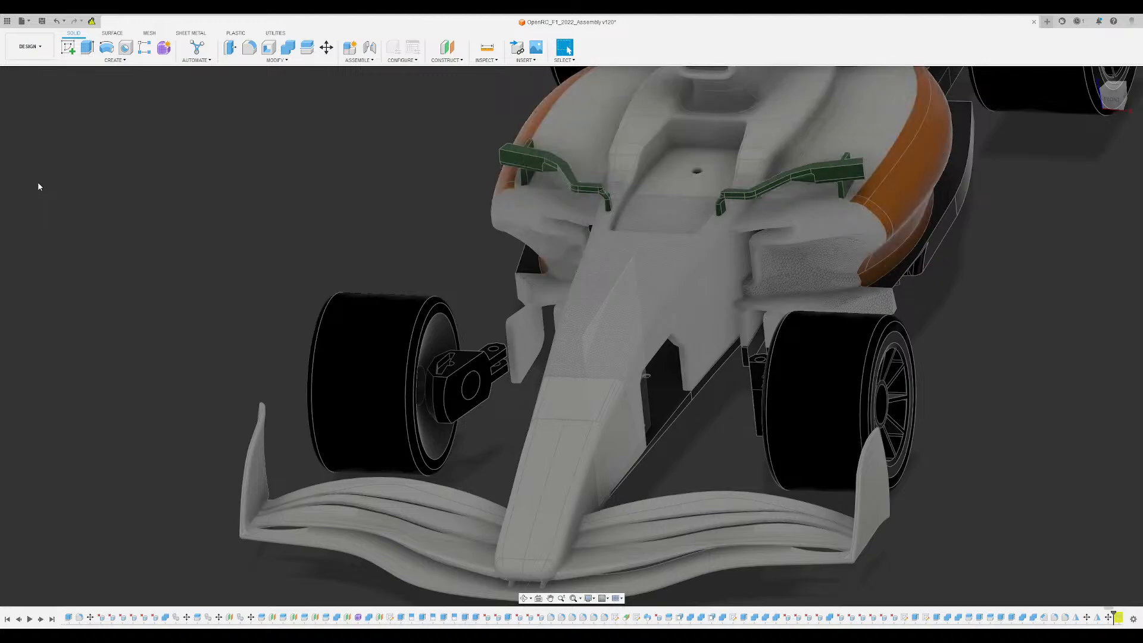
click(38, 182)
shift+middle_drag(300, 188, 250, 156)
scroll(377, 256, up, 3)
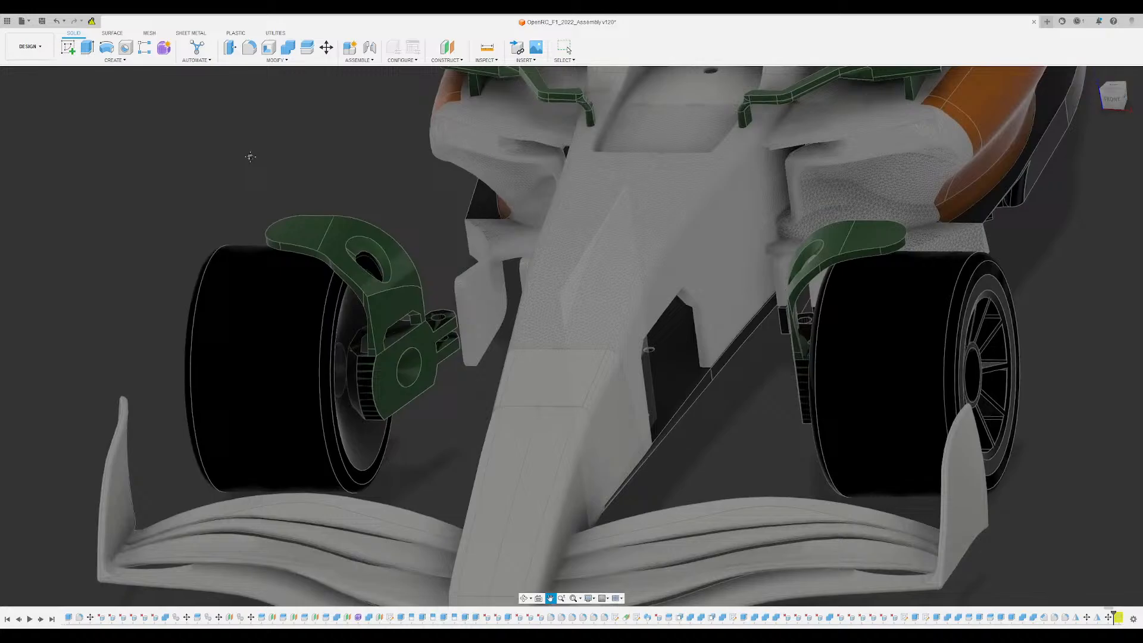
- Hide the green knuckle and winglet parts, then toggle the visibility of both black knuckles
click(38, 188)
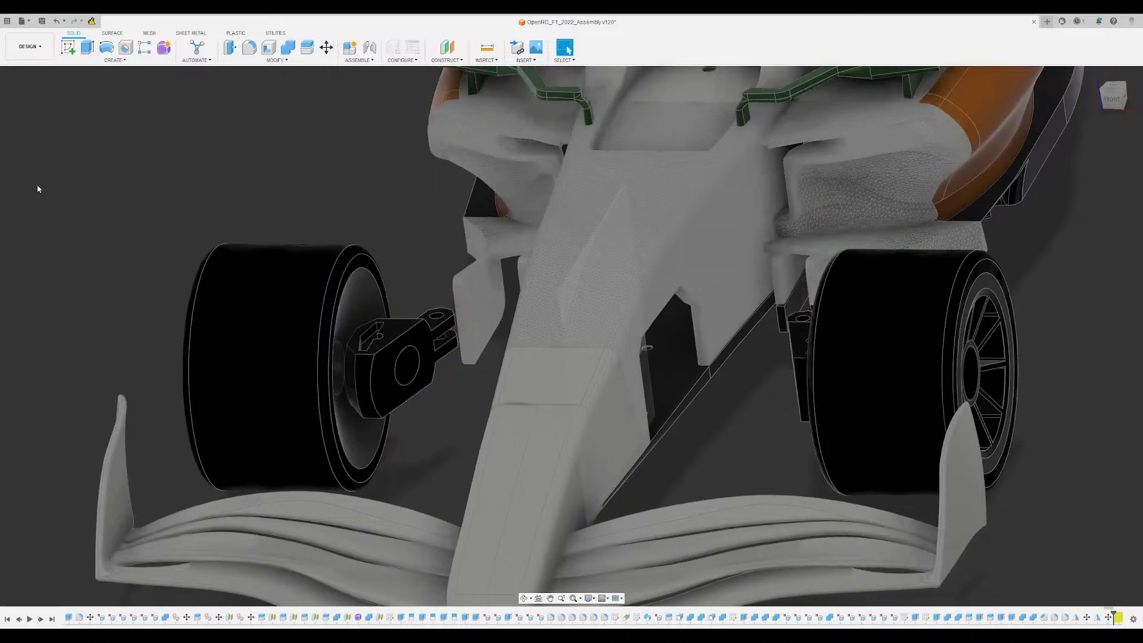
click(64, 409)
ctrl+click(71, 387)
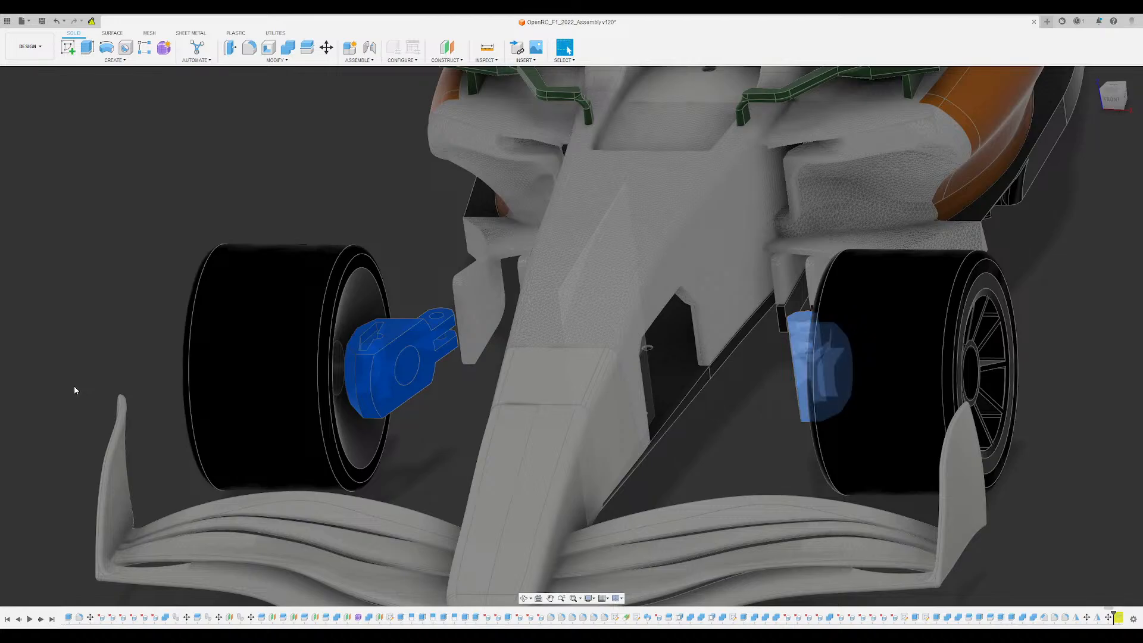
key(v)
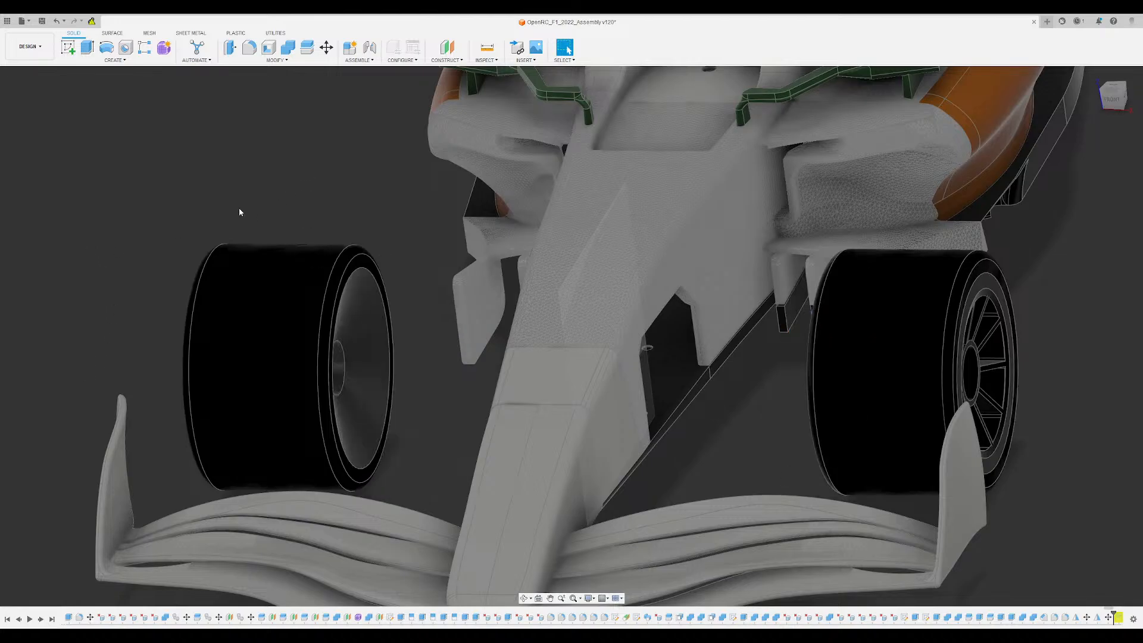
key(v)
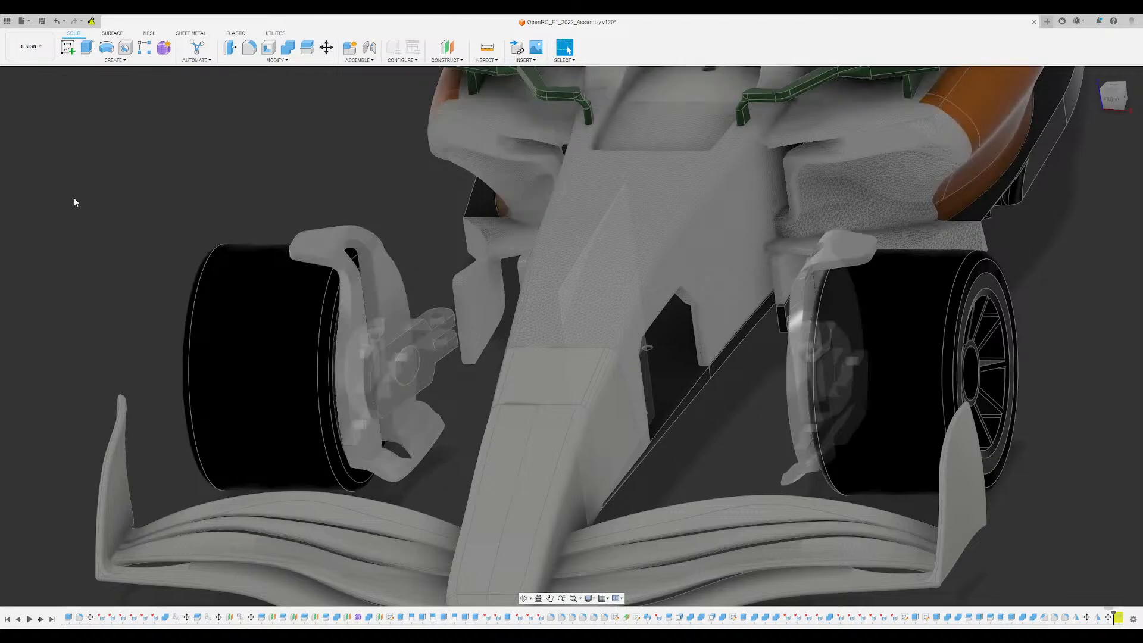
- Compare the green parts with the black knuckle, winglet and vane sets by switching their visibility, leaving the black sets shown
click(38, 188)
click(38, 193)
shift+middle_drag(341, 157, 596, 122)
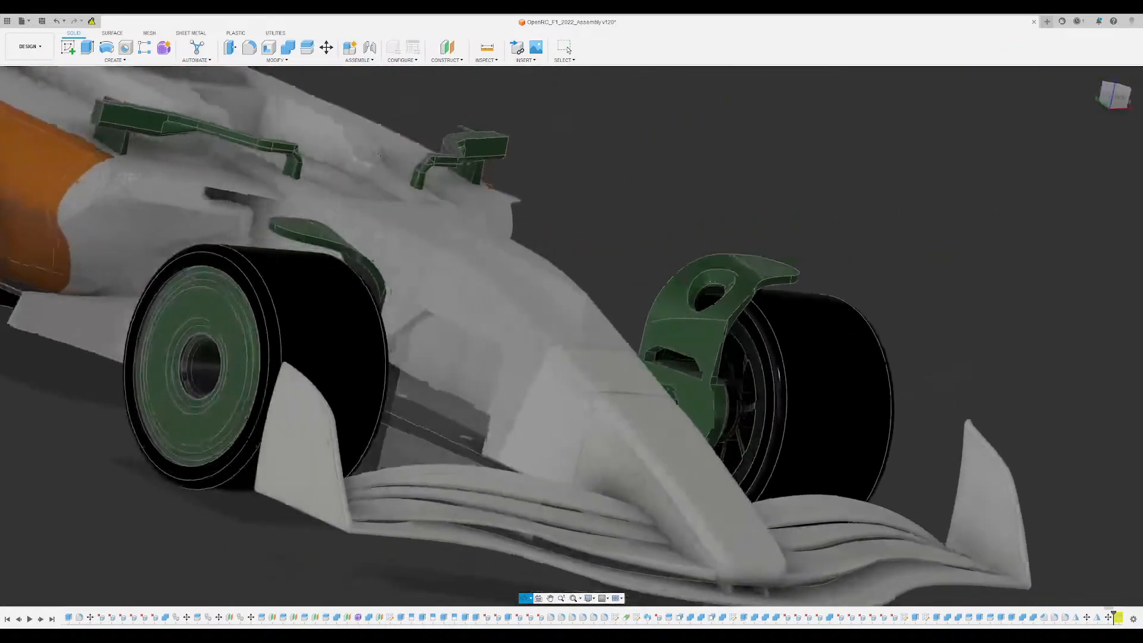
shift+middle_drag(387, 134, 88, 158)
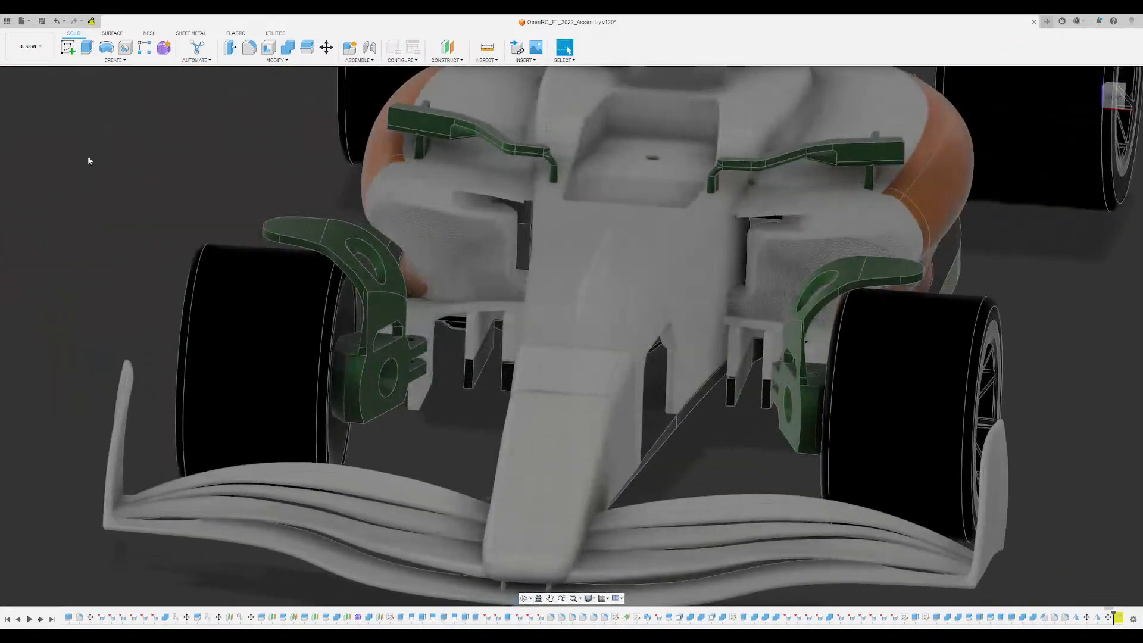
click(40, 198)
shift+middle_drag(244, 134, 391, 217)
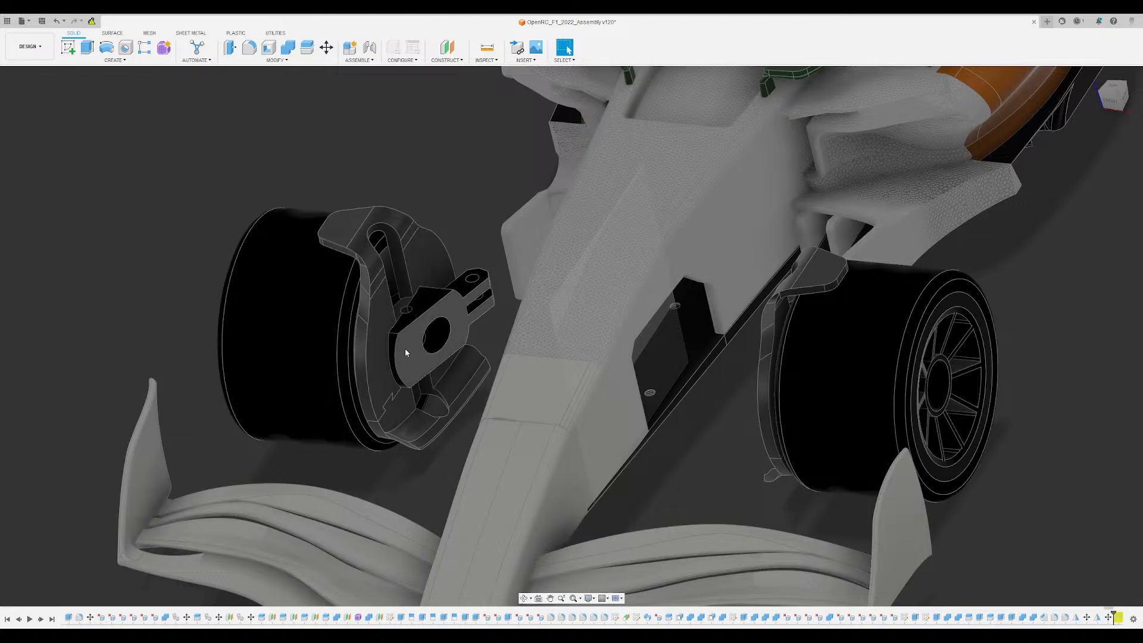
- Examine the black knuckle, winglet and lower vane sets at both front wheels from the front and from above
shift+middle_drag(455, 372, 482, 358)
scroll(494, 351, up, 8)
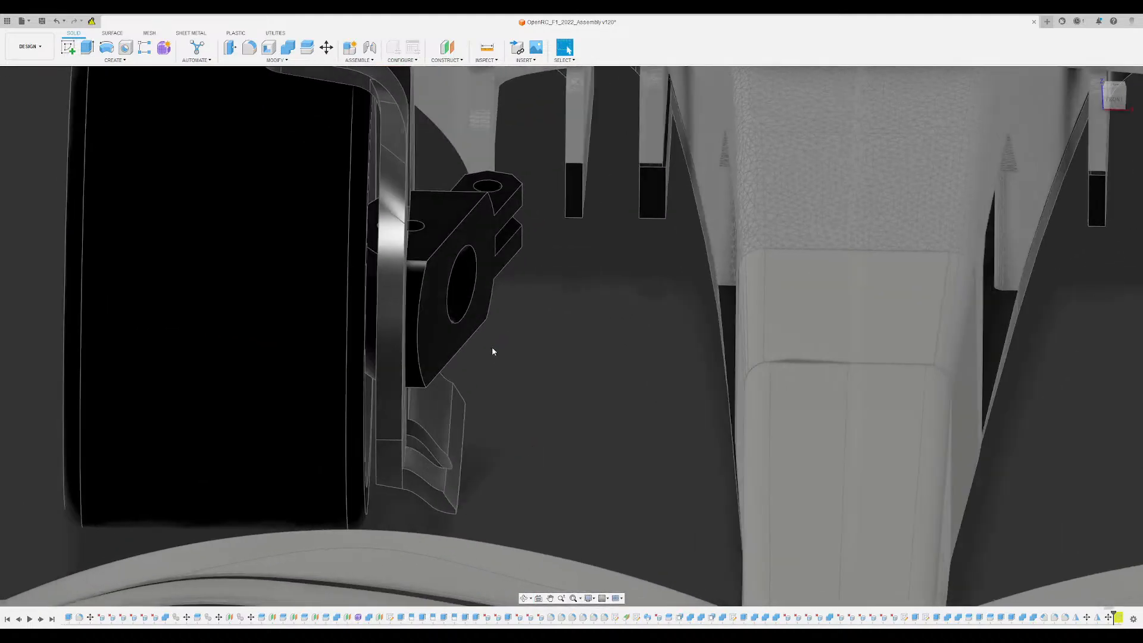
scroll(449, 322, down, 5)
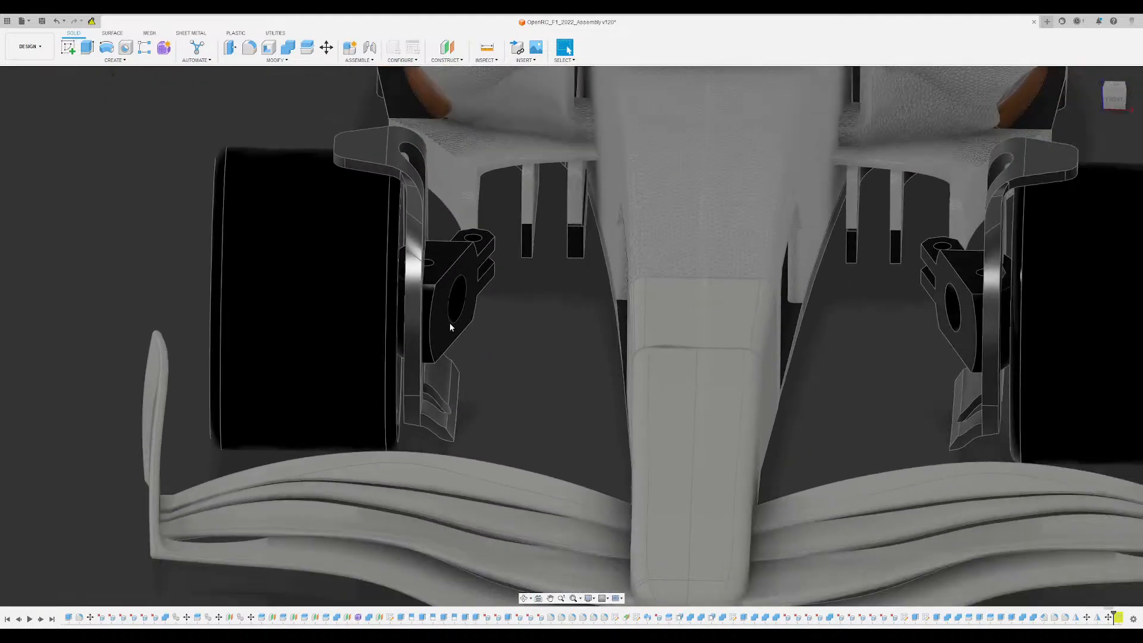
shift+middle_drag(449, 322, 498, 397)
scroll(469, 366, up, 1)
scroll(465, 386, down, 6)
scroll(487, 334, up, 3)
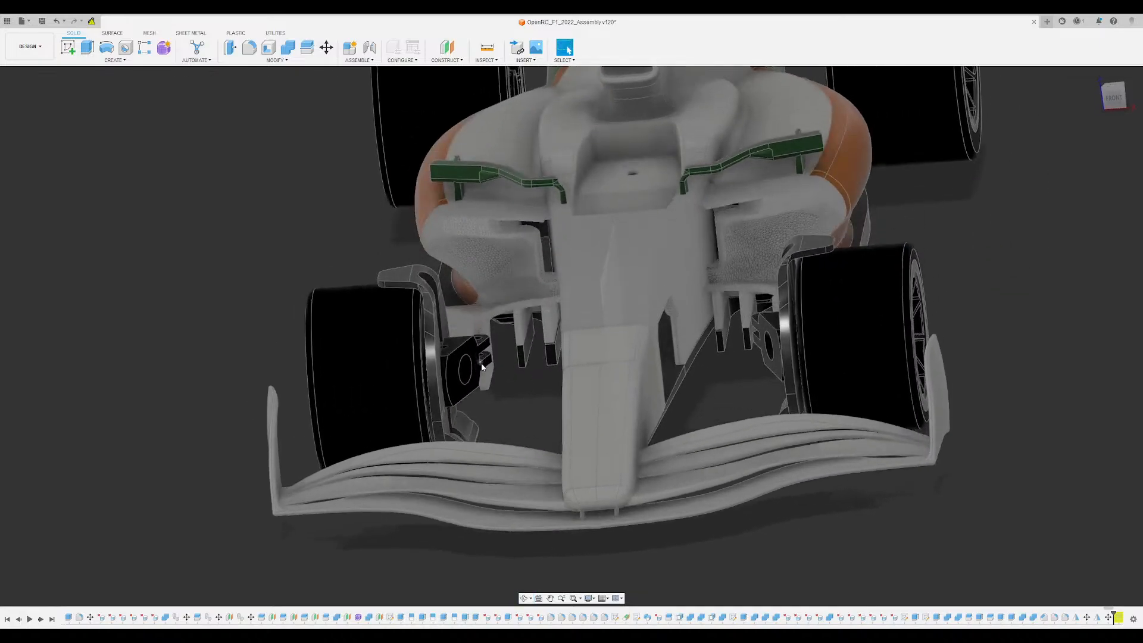
scroll(498, 397, up, 2)
scroll(498, 398, up, 4)
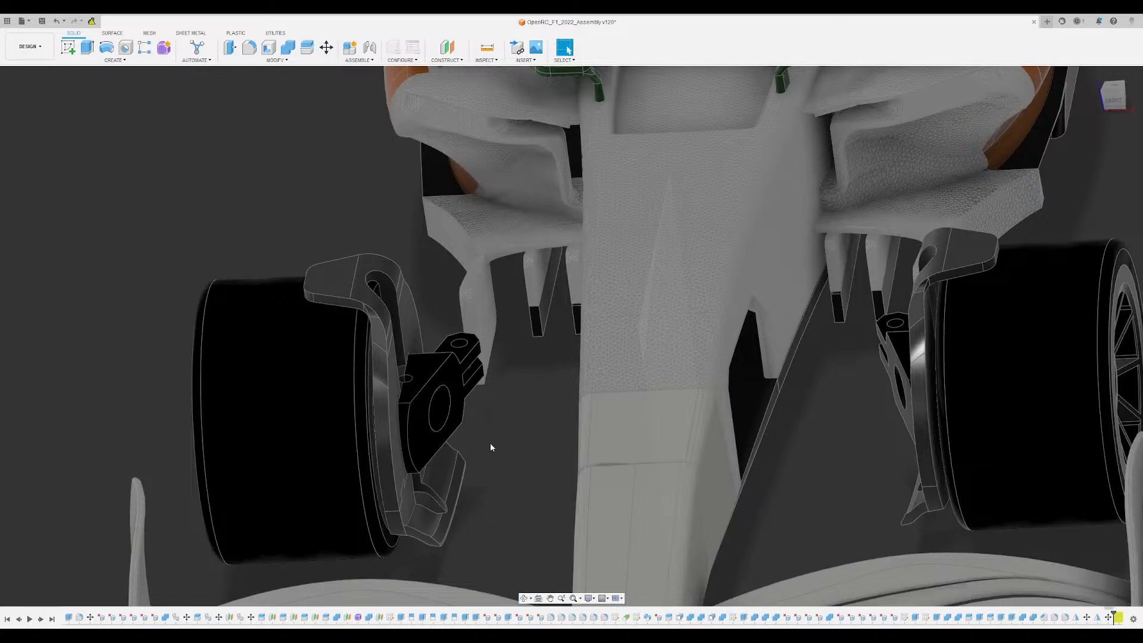
shift+middle_drag(491, 446, 481, 274)
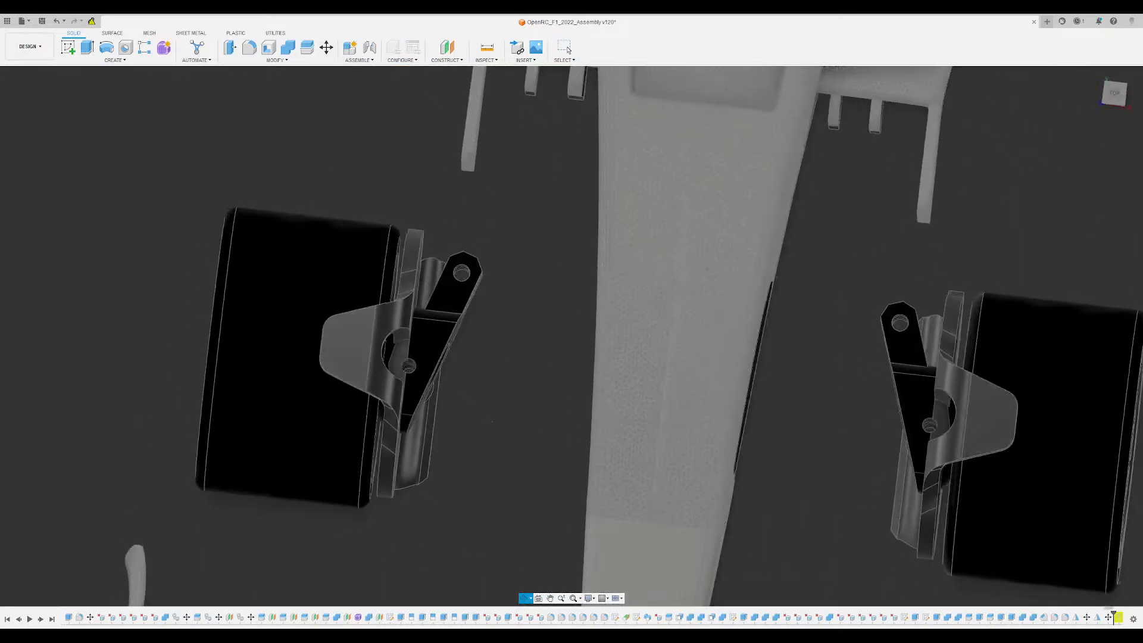
shift+middle_drag(492, 422, 485, 402)
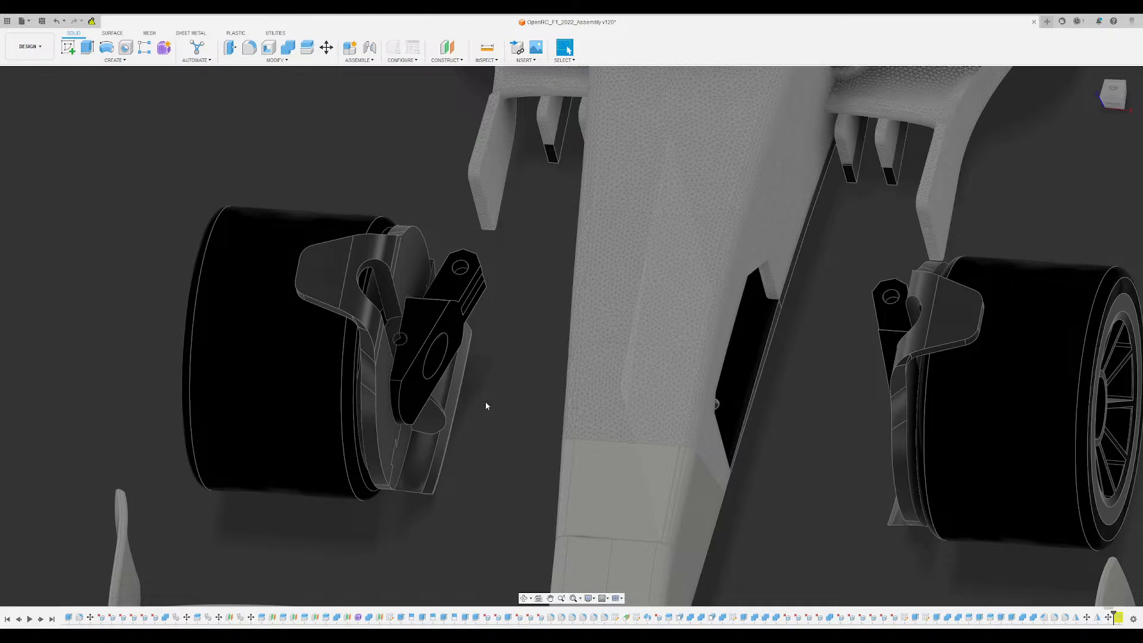
scroll(485, 401, down, 3)
shift+middle_drag(484, 402, 505, 368)
click(138, 230)
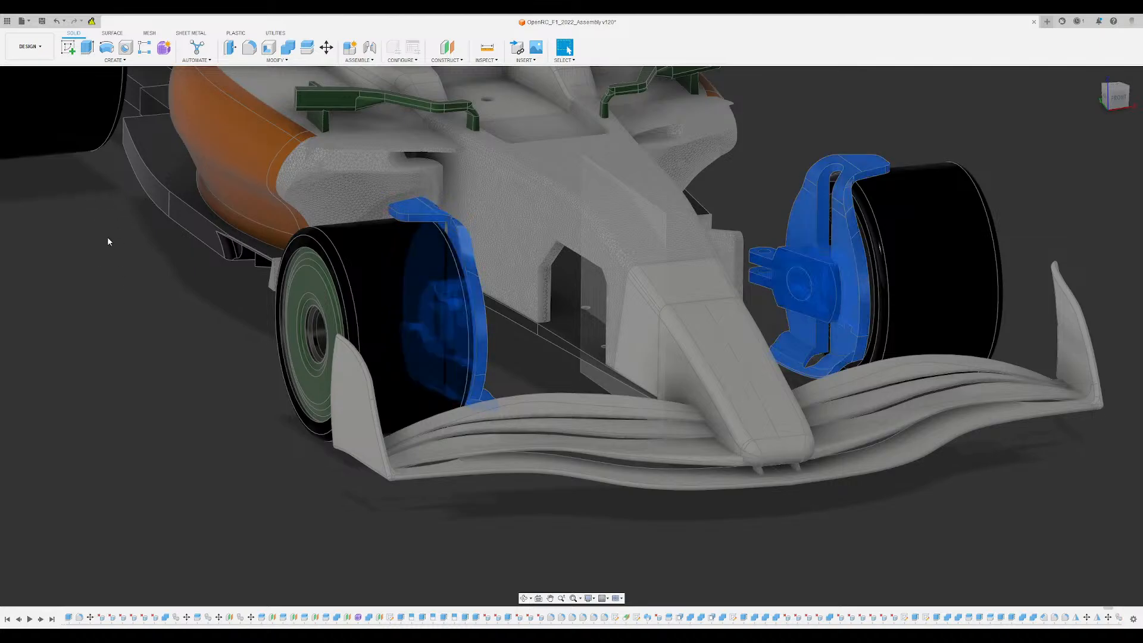
key(m)
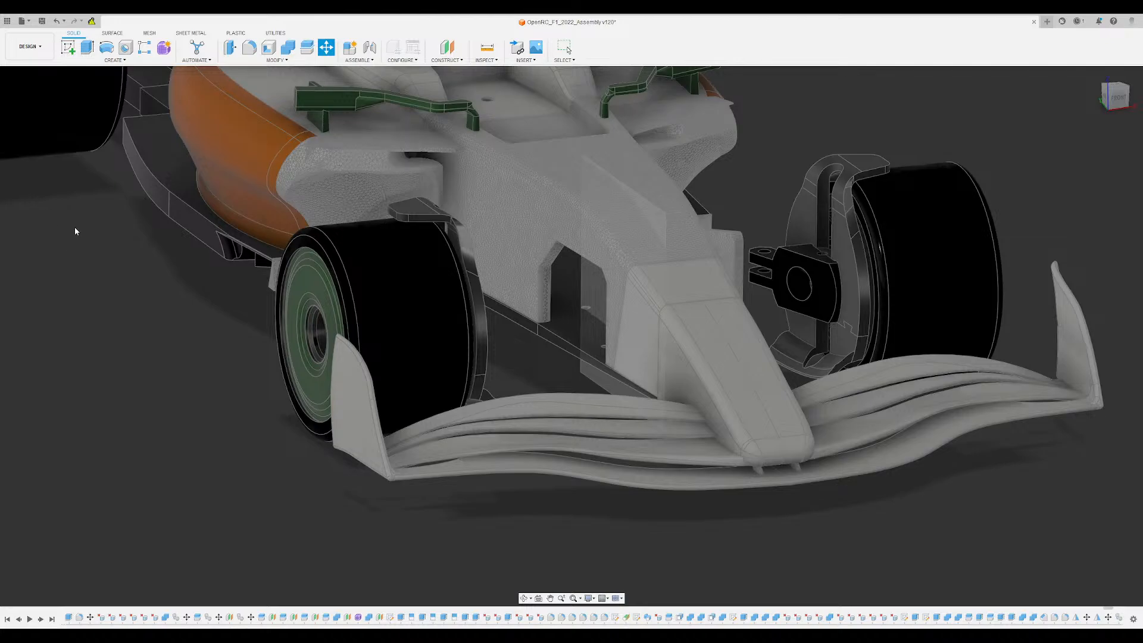
shift+middle_drag(241, 451, 142, 356)
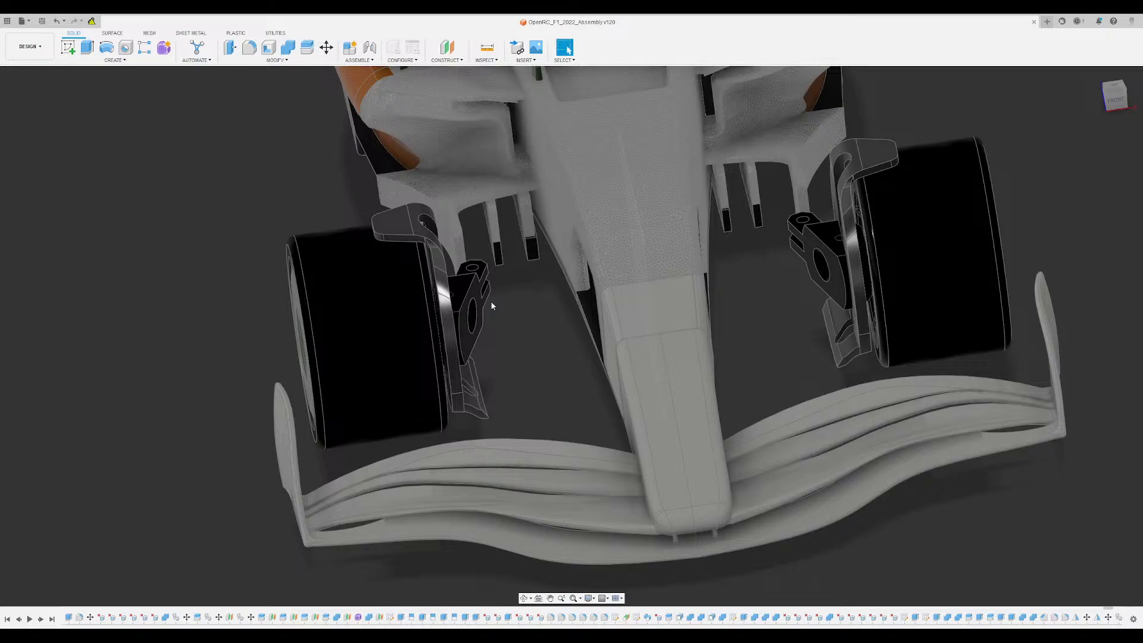
- Combine the winglet, bracket, lower vane and knuckle bodies at the front wheel with the spoked rim into one body
click(90, 226)
click(237, 312)
click(87, 224)
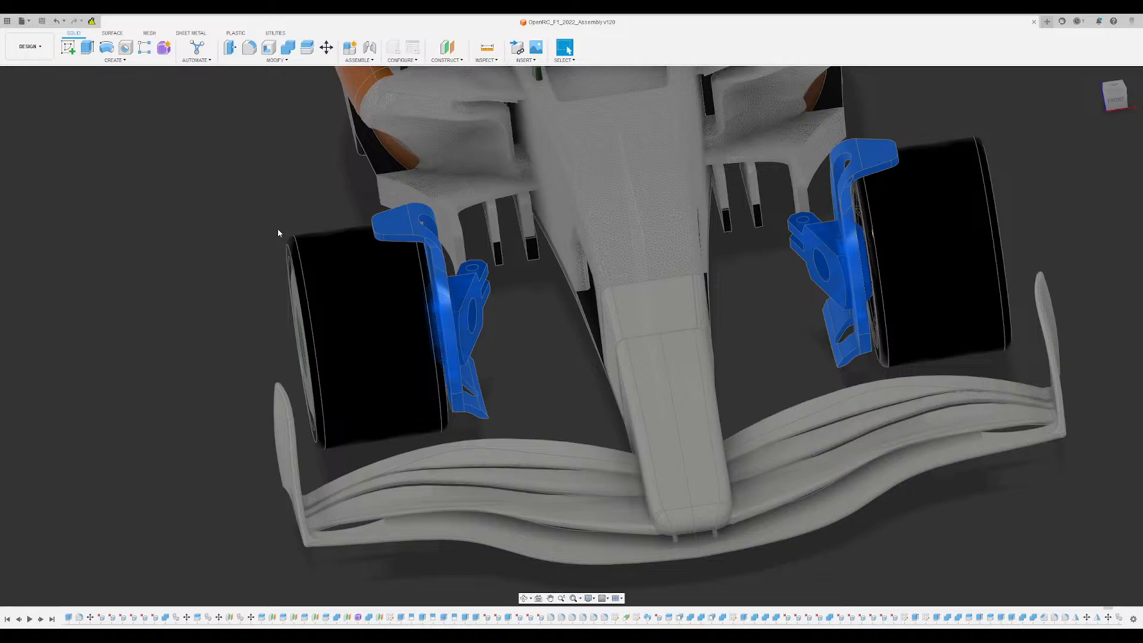
click(253, 210)
scroll(660, 346, up, 1)
shift+middle_drag(661, 346, 365, 298)
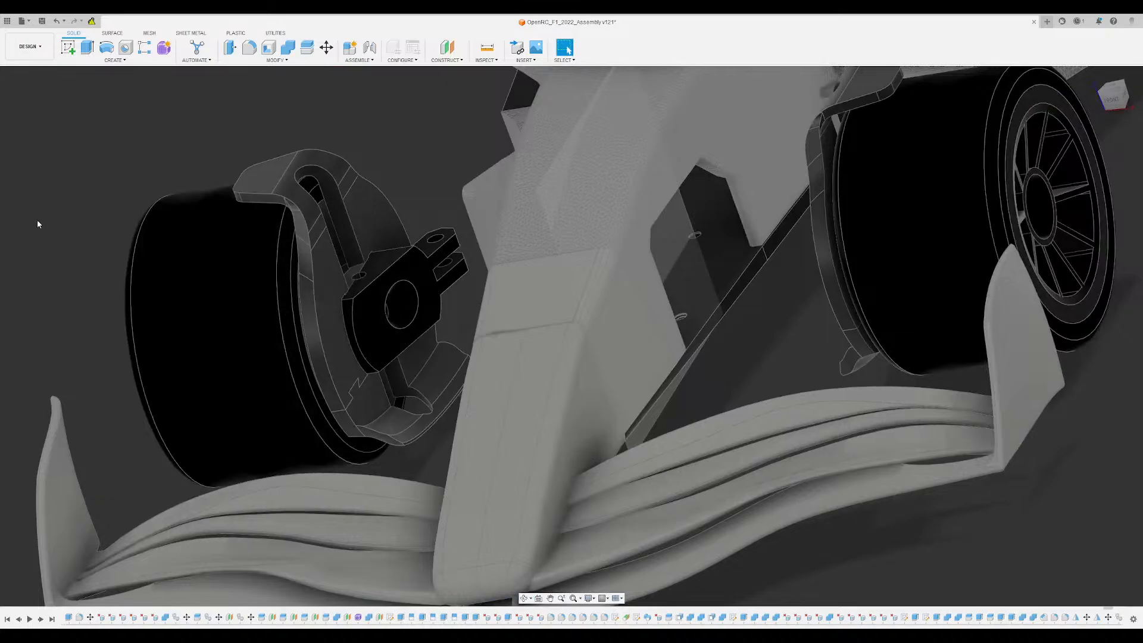
click(103, 245)
ctrl+click(82, 279)
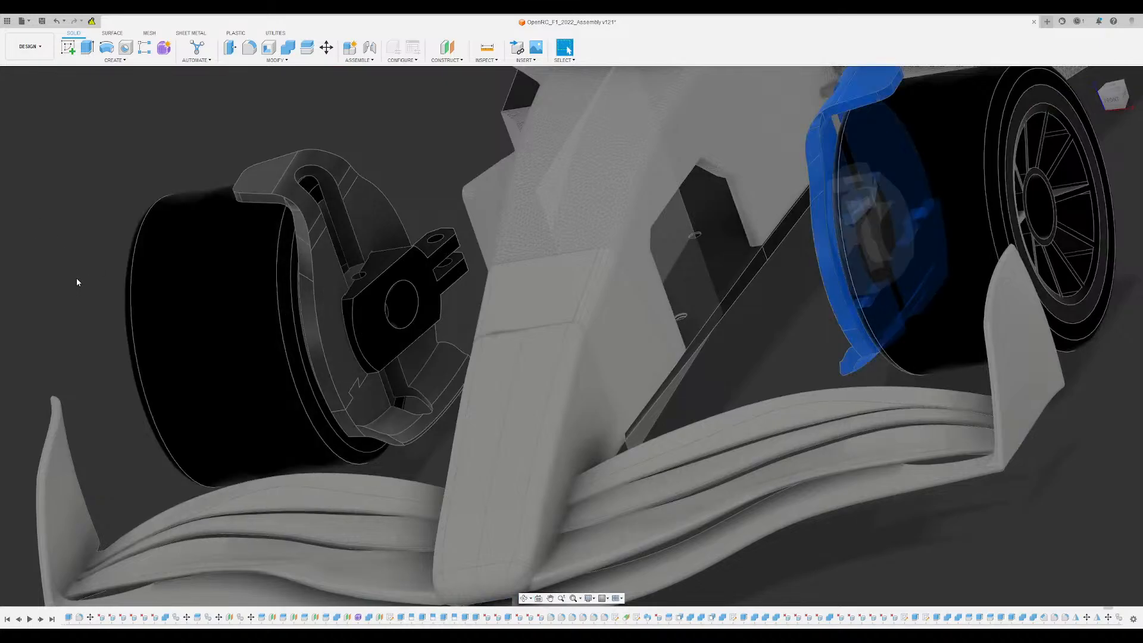
click(288, 47)
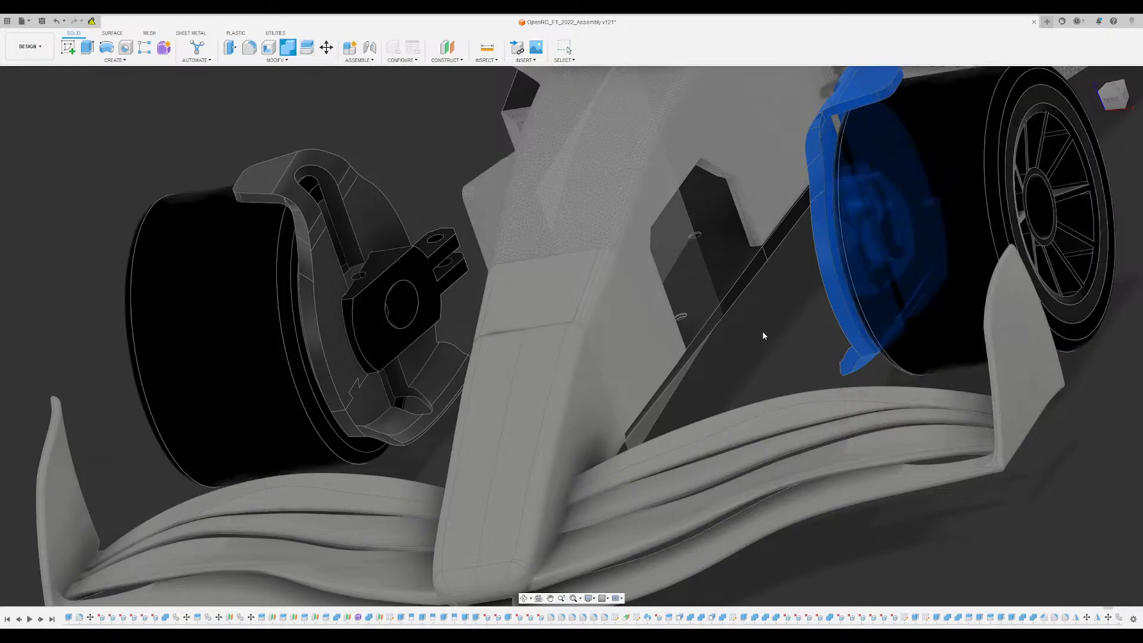
key(Return)
- Combine the winglet, bracket, lower vane and knuckle bodies at the opposite front wheel into one body
shift+middle_drag(771, 335, 941, 417)
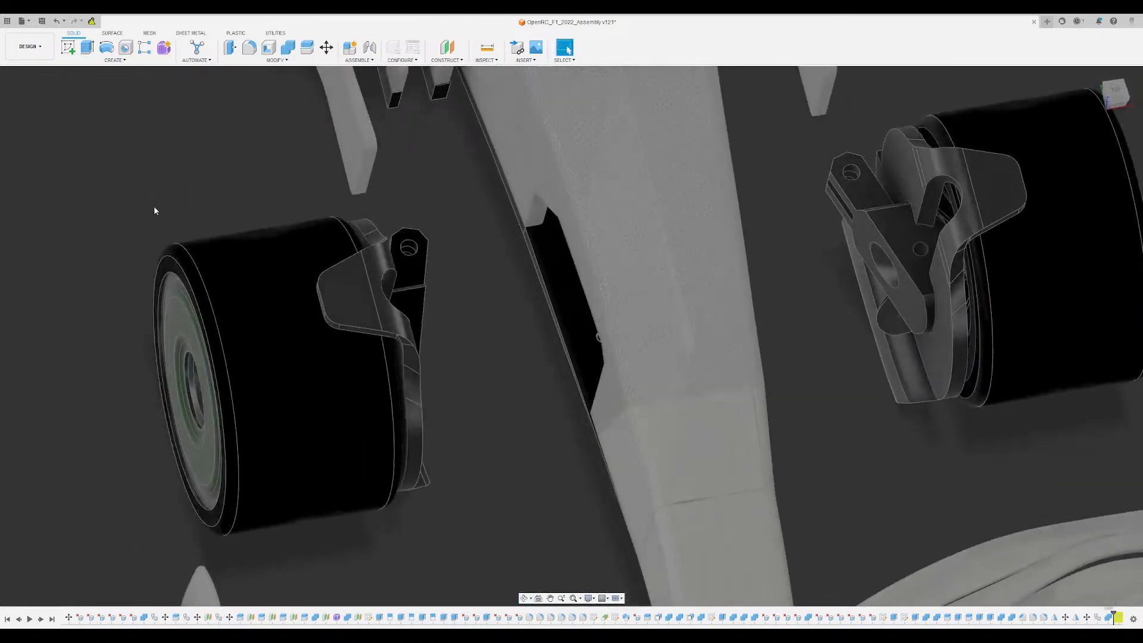
click(95, 256)
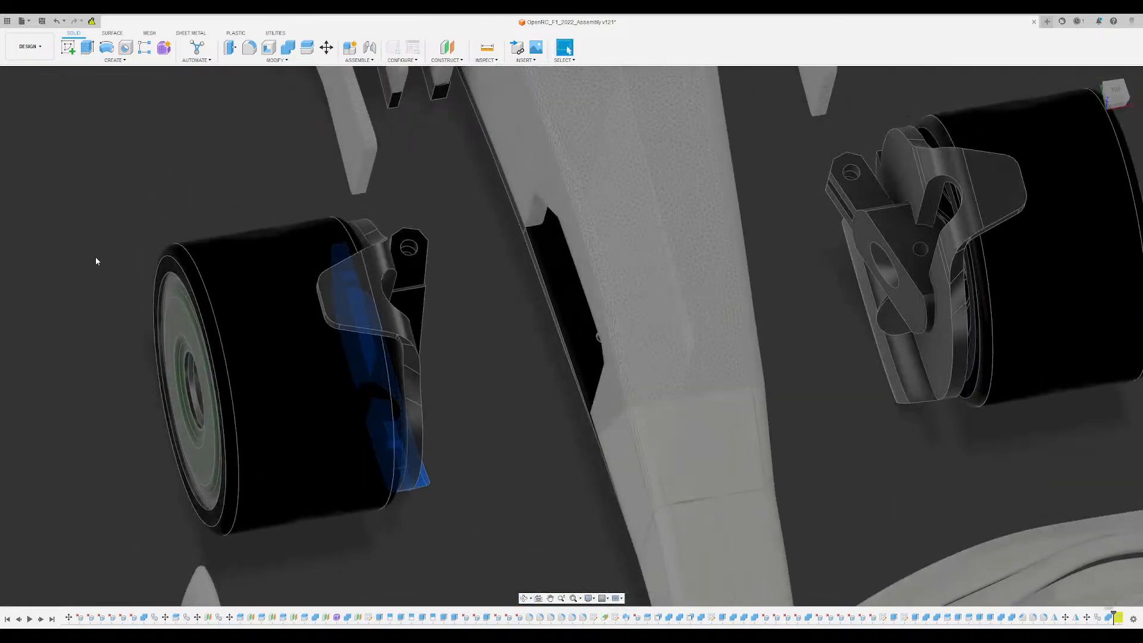
ctrl+click(88, 263)
ctrl+click(84, 269)
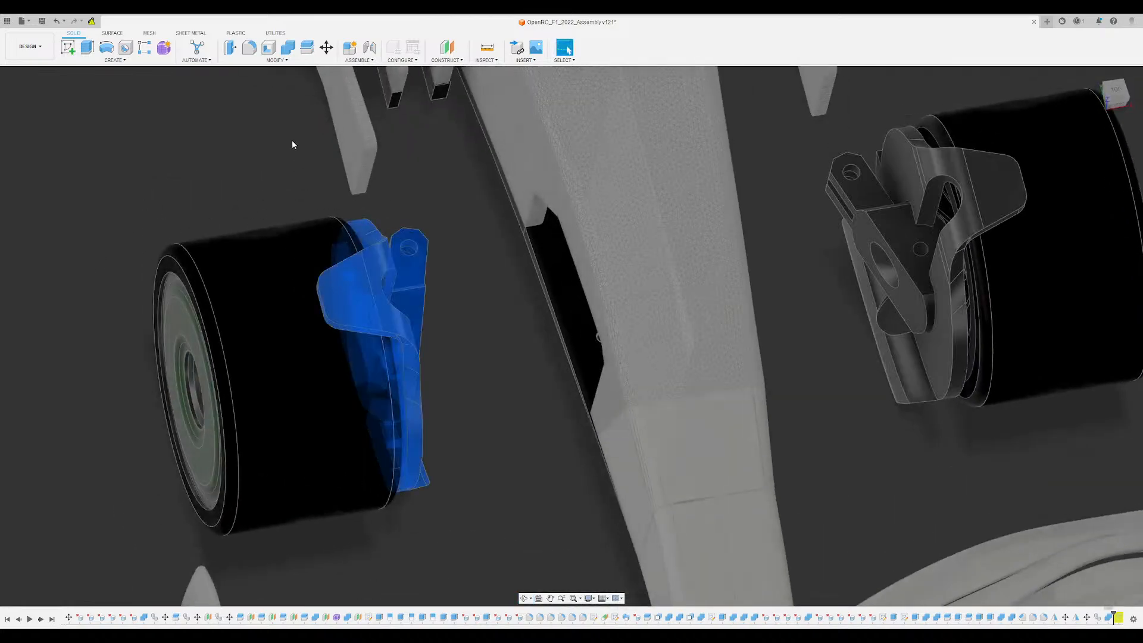
click(288, 52)
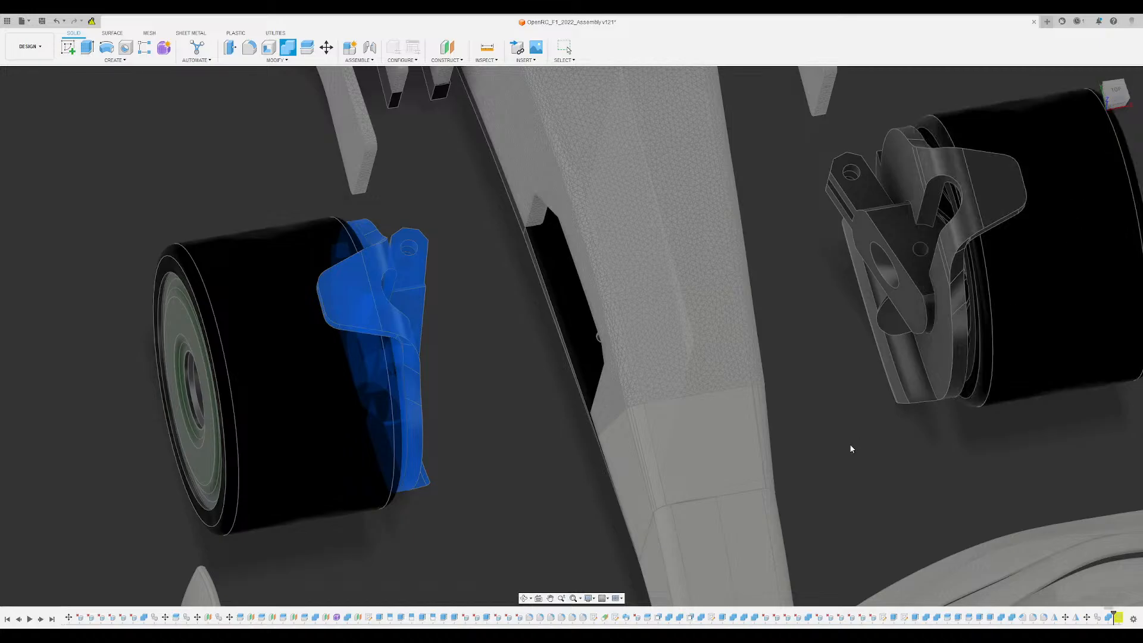
key(Return)
- Delete the small leftover sliver face at the curved end of the combined knuckle
shift+middle_drag(850, 445, 953, 246)
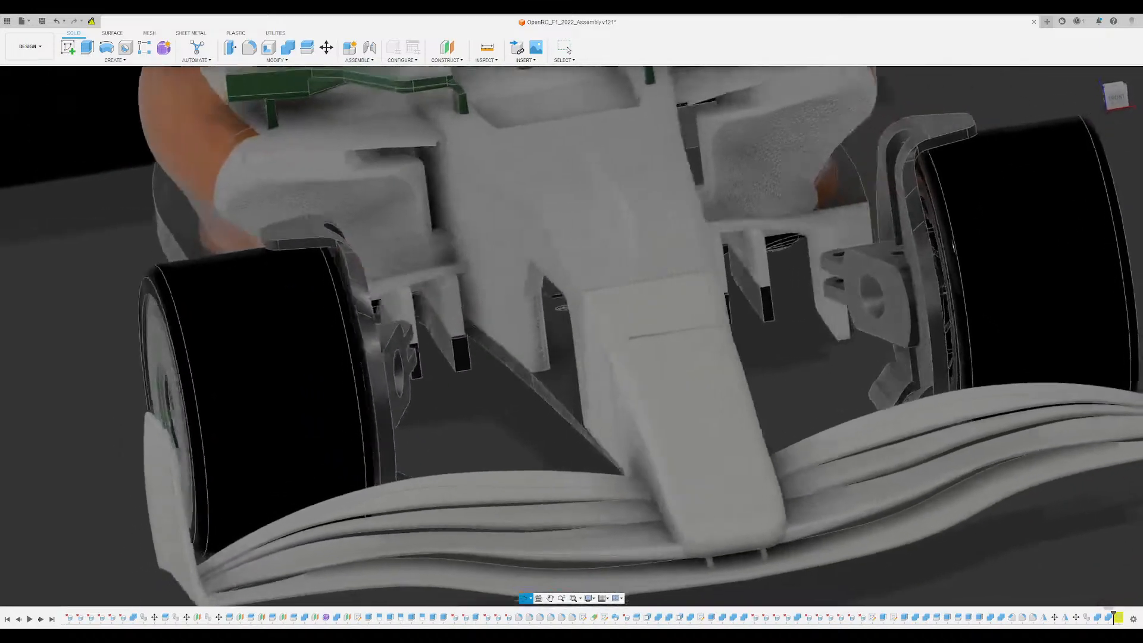
shift+middle_drag(845, 351, 860, 415)
scroll(859, 337, down, 1)
scroll(827, 298, up, 3)
shift+middle_drag(815, 284, 737, 305)
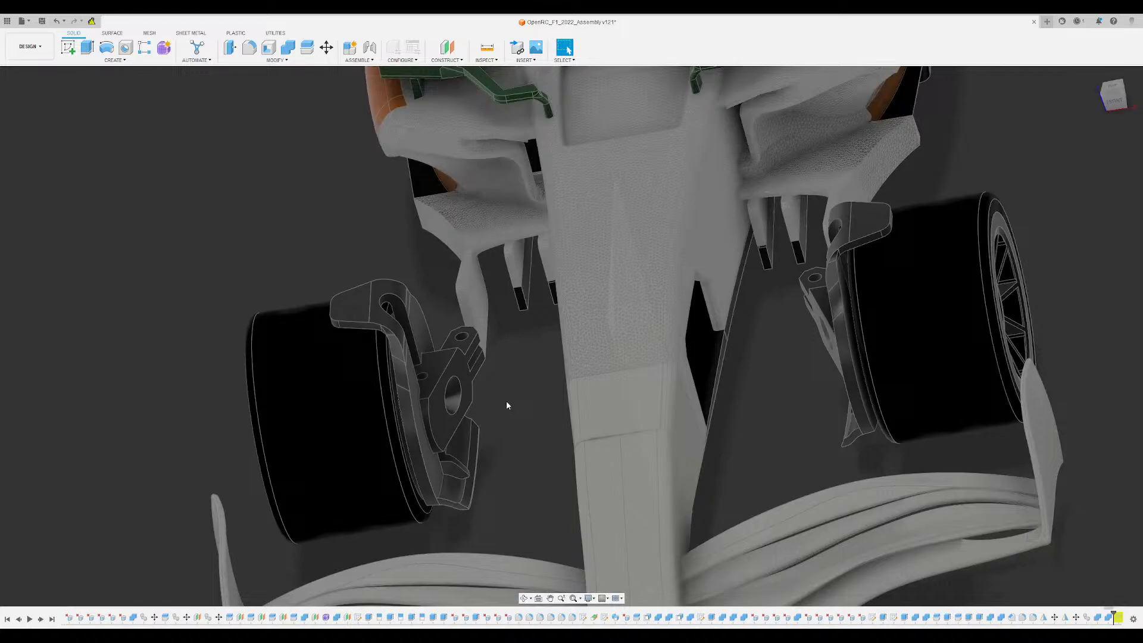
shift+middle_drag(506, 401, 428, 363)
scroll(410, 409, up, 6)
scroll(419, 411, up, 3)
scroll(426, 364, up, 4)
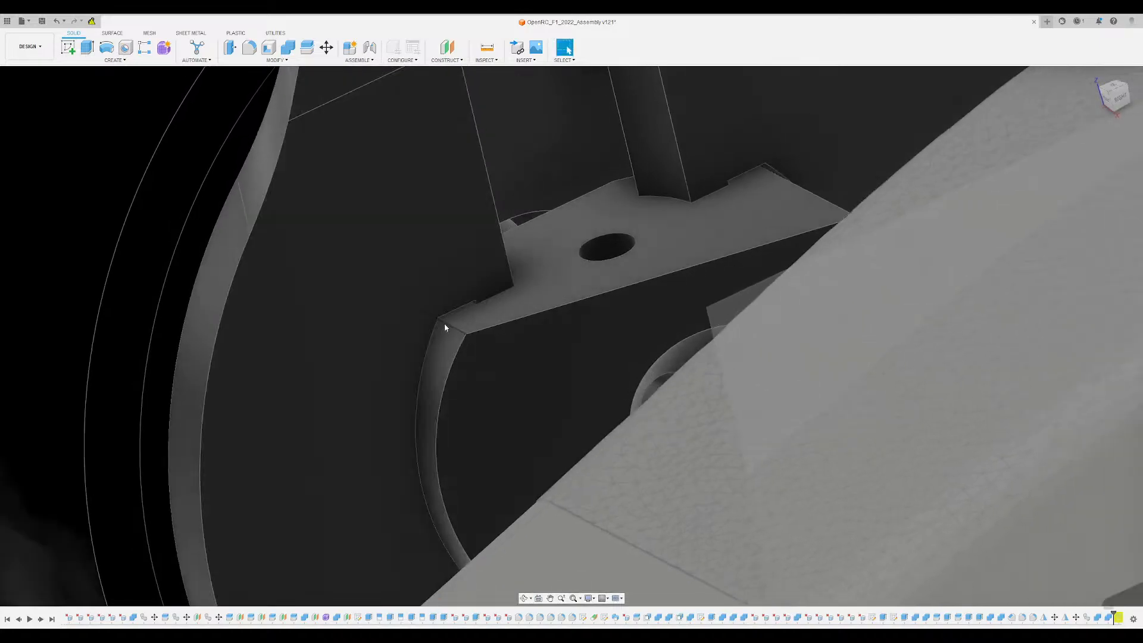
scroll(446, 316, up, 4)
shift+middle_drag(448, 309, 479, 411)
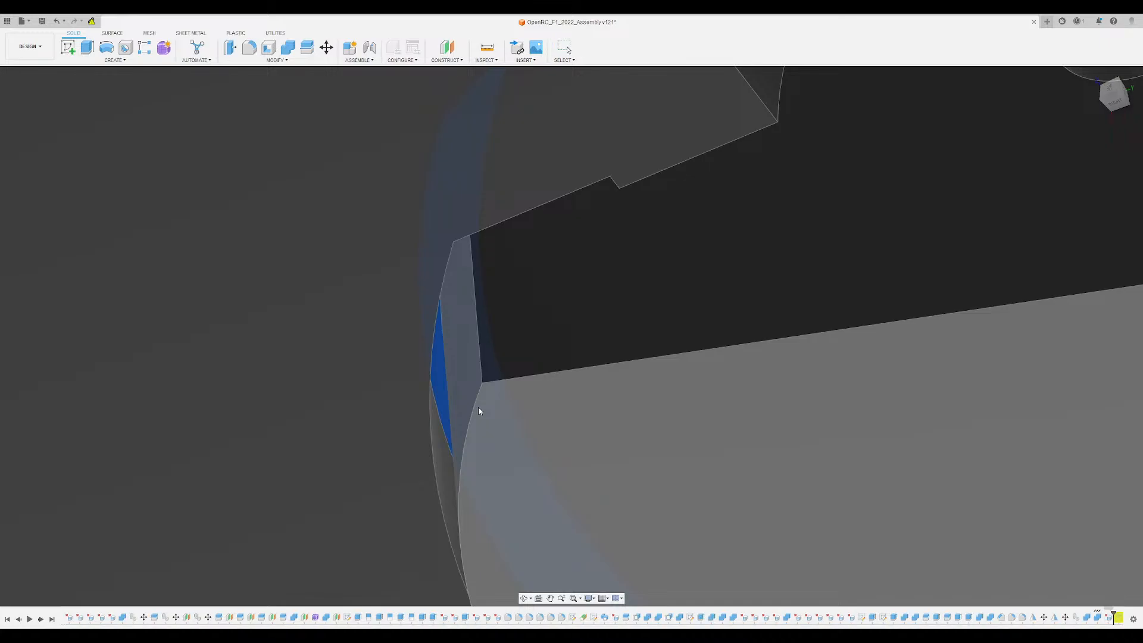
shift+middle_drag(438, 365, 446, 280)
scroll(423, 298, down, 8)
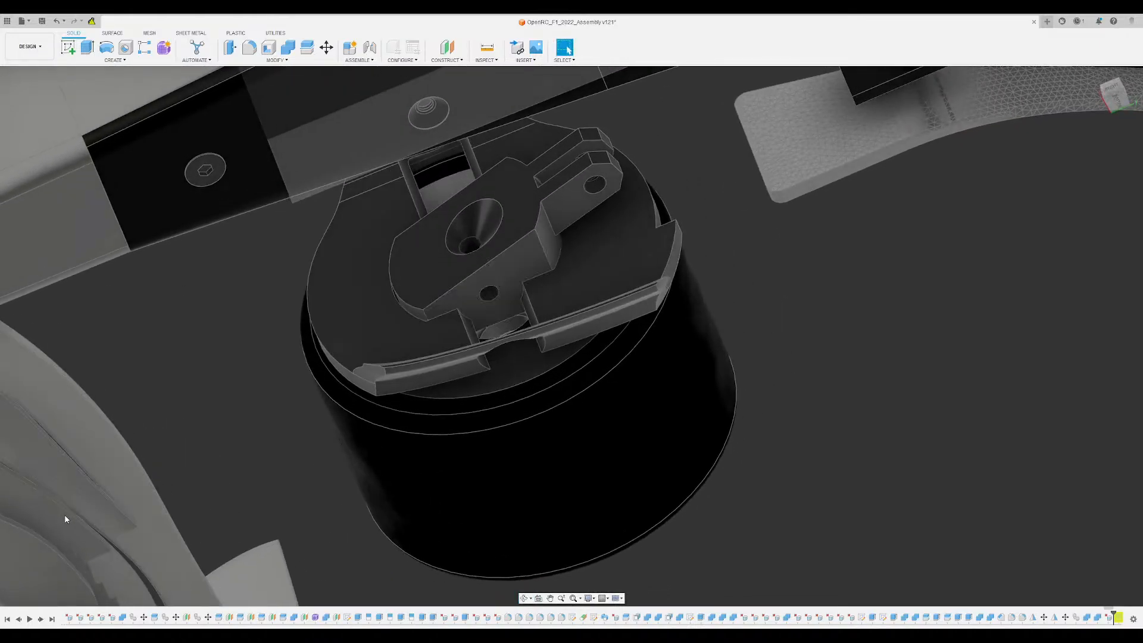
- Hide the front wheels to expose the outer faces of the combined knuckle bodies
click(34, 563)
click(32, 563)
click(31, 576)
- Delete the small triangular leftover faces beside the rounded hub boss on the outer side of the bracket
shift+middle_drag(466, 479, 560, 426)
scroll(565, 427, up, 7)
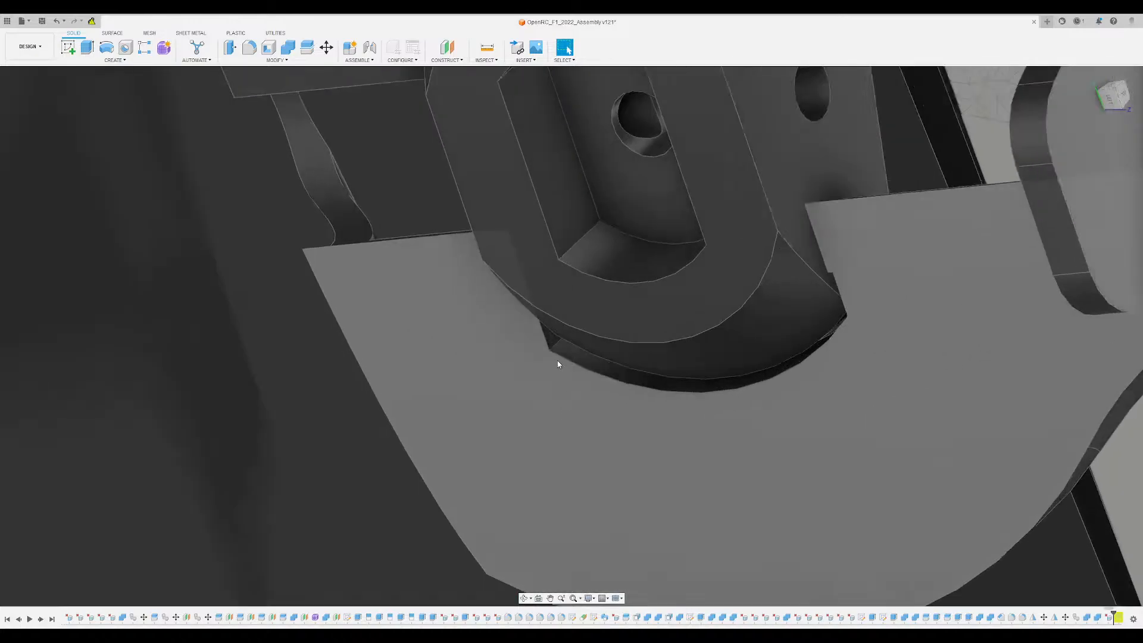
click(548, 335)
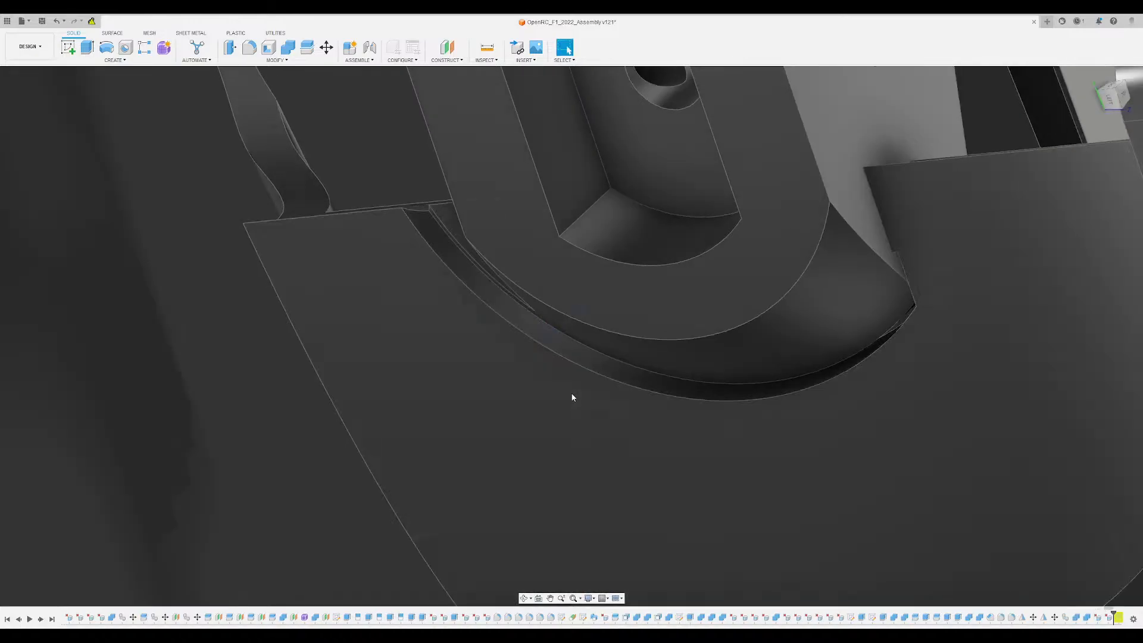
shift+middle_drag(572, 396, 620, 322)
click(867, 302)
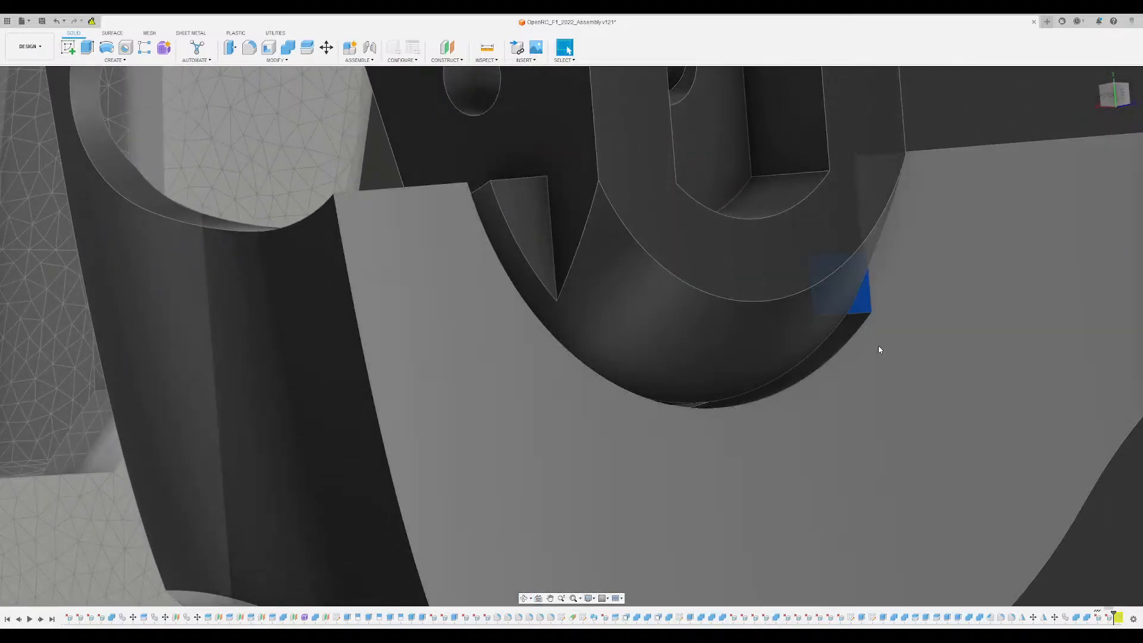
key(Delete)
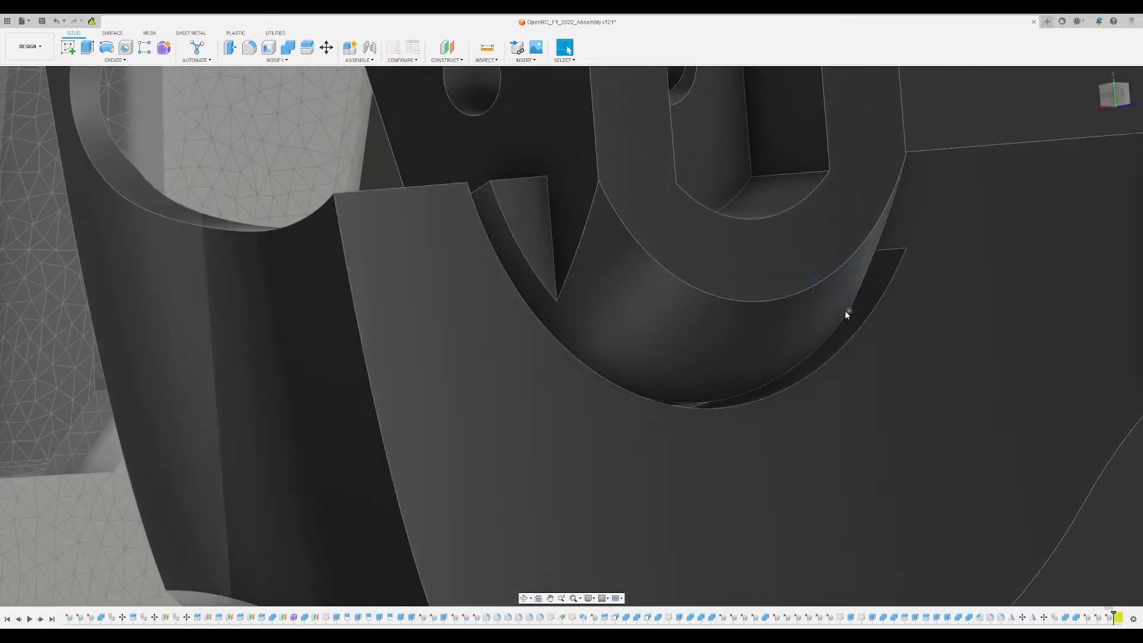
- Delete the crescent-shaped face beside the hub boss and the small rectangular face on the edge of the bracket slot
shift+middle_drag(846, 311, 913, 312)
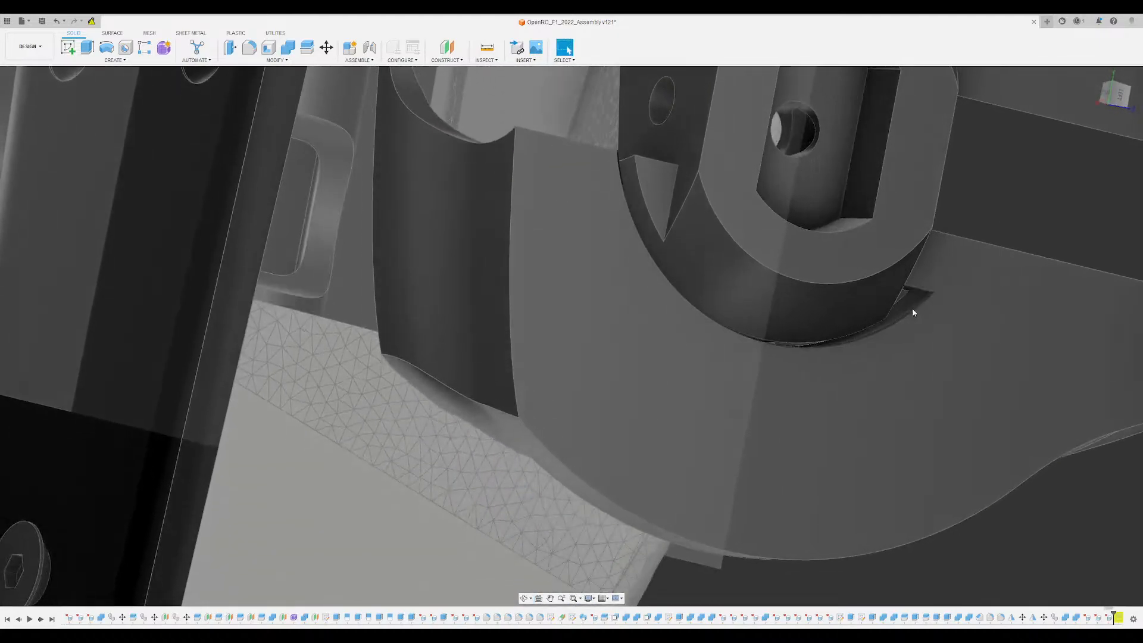
click(913, 310)
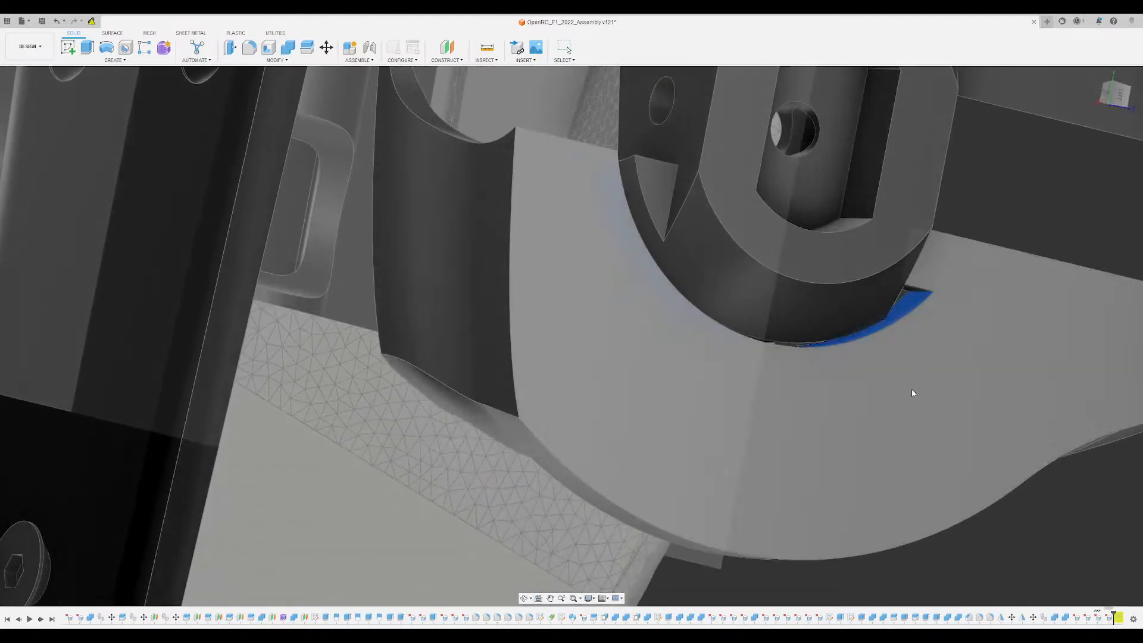
shift+middle_drag(914, 393, 768, 467)
scroll(753, 426, up, 5)
click(690, 323)
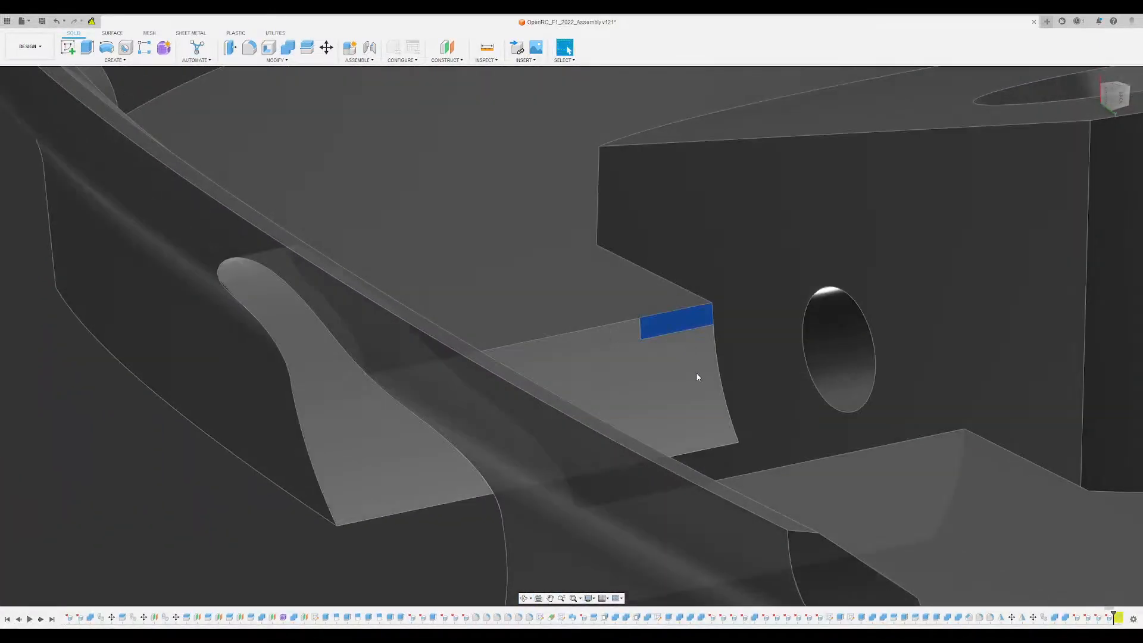
key(Delete)
scroll(657, 360, down, 5)
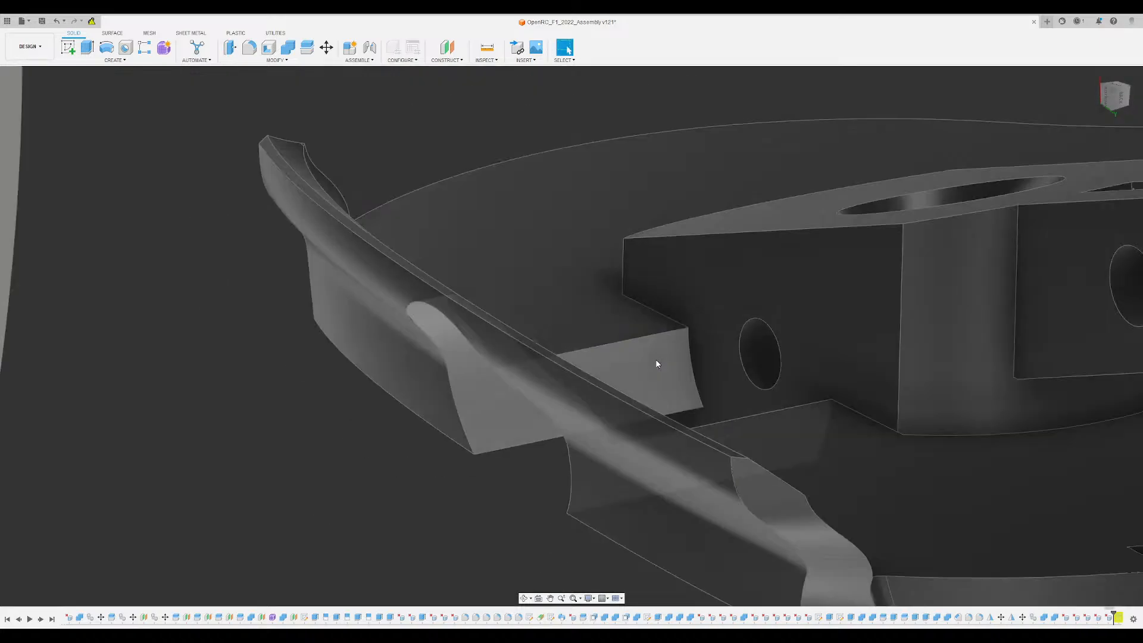
- Delete the thin L-shaped leftover face along the curved edge and corner of the hub recess
shift+middle_drag(656, 362, 719, 372)
scroll(719, 372, up, 1)
scroll(792, 305, up, 10)
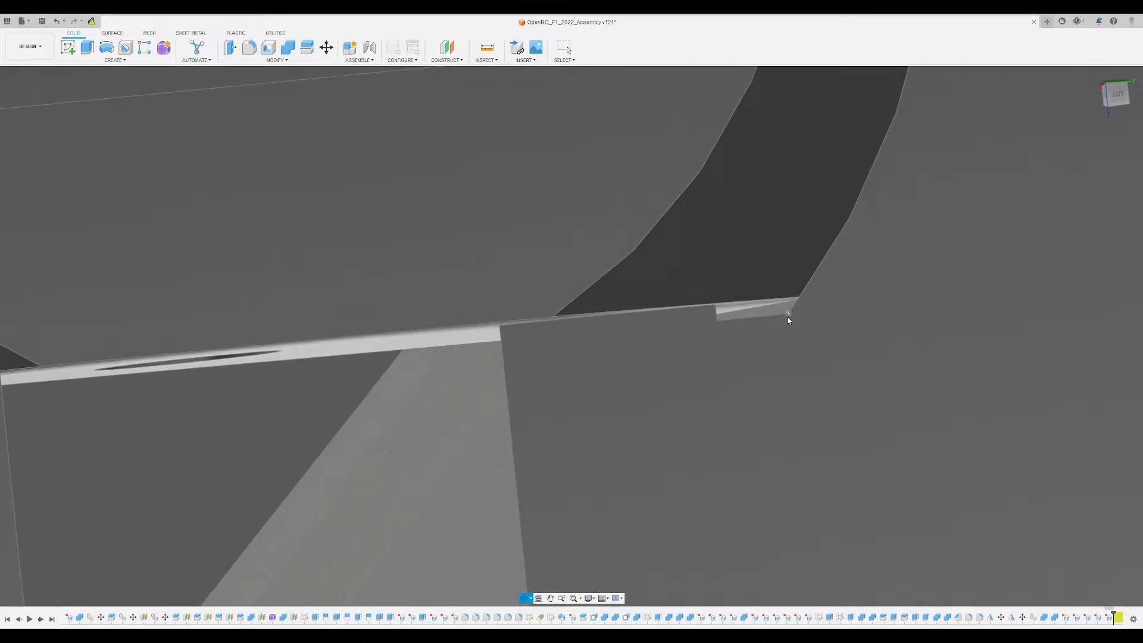
shift+middle_drag(787, 317, 756, 327)
click(766, 320)
scroll(765, 321, down, 4)
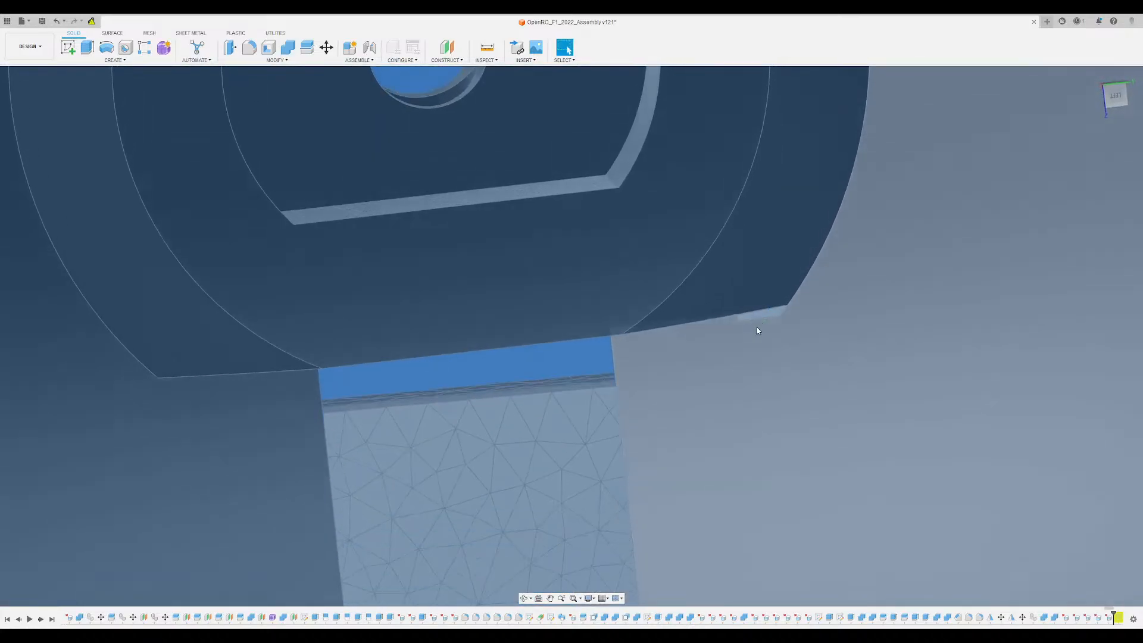
scroll(757, 330, down, 6)
shift+middle_drag(819, 442, 827, 403)
scroll(774, 337, up, 12)
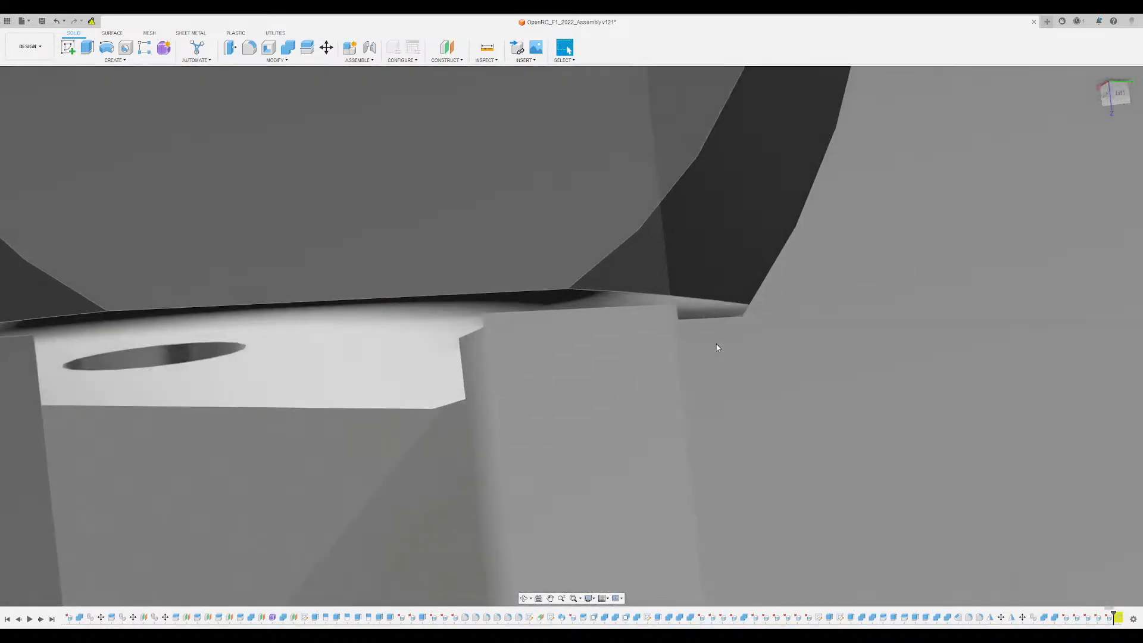
shift+middle_drag(717, 348, 754, 326)
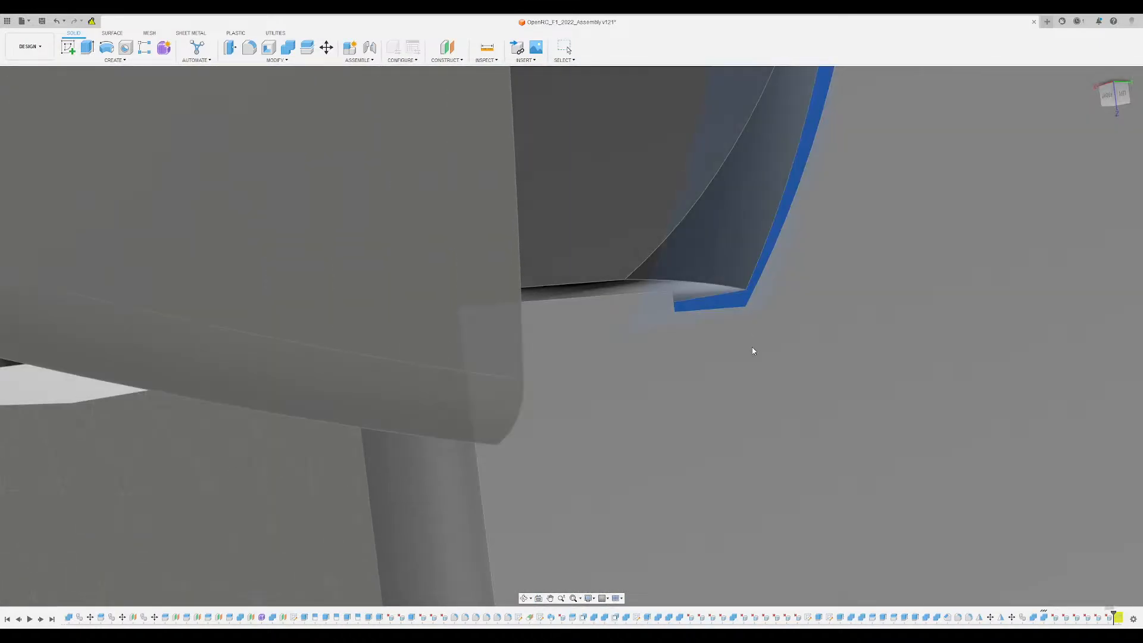
key(Escape)
scroll(754, 245, down, 8)
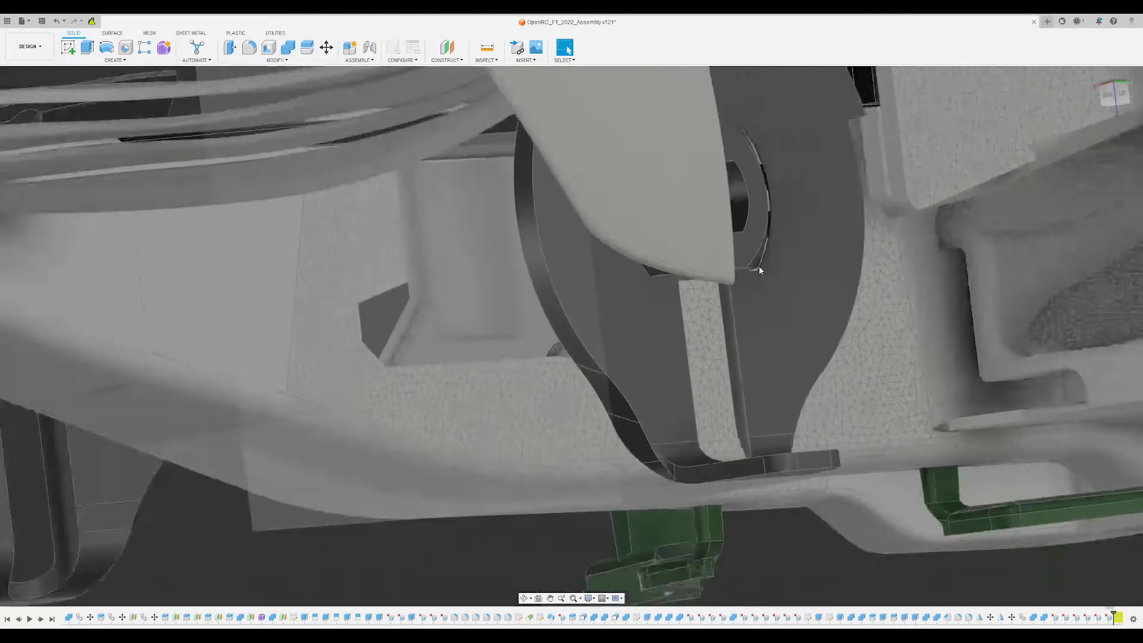
- Delete the narrow leftover face on the curved outer edge of the hub boss on the bracket
shift+middle_drag(760, 268, 703, 279)
scroll(785, 222, up, 10)
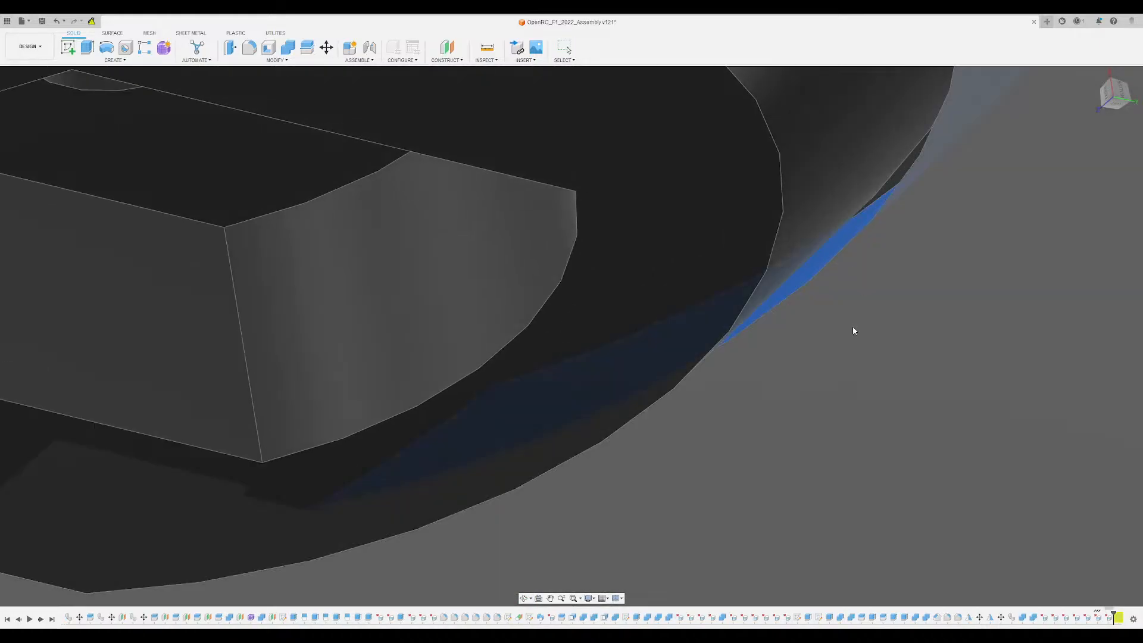
scroll(853, 331, down, 5)
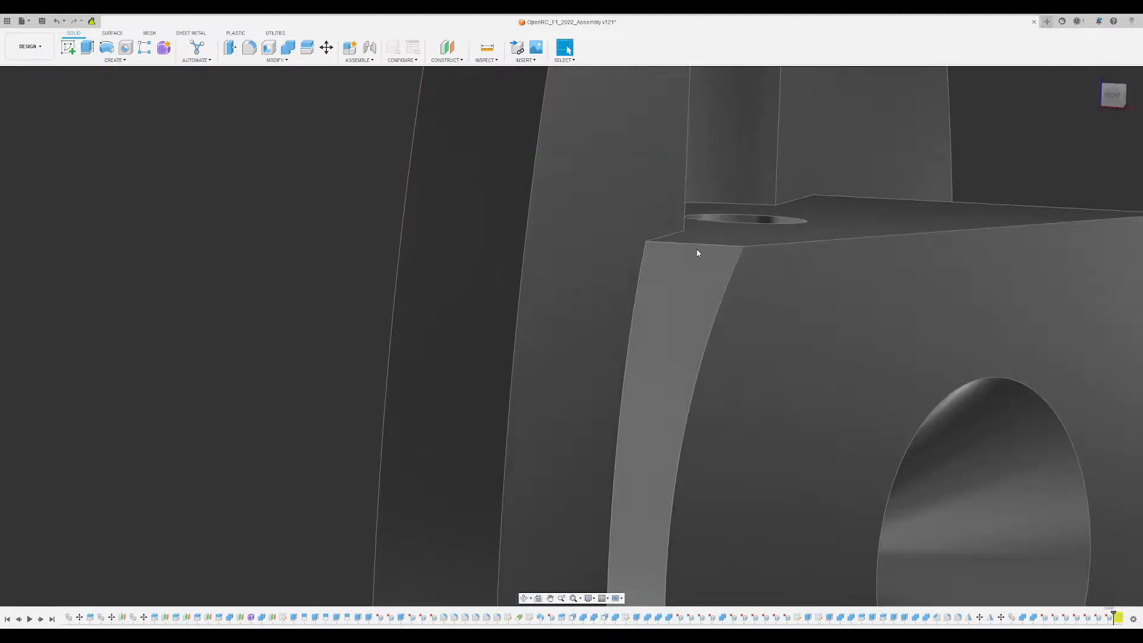
- Examine the hub boss, its recess and the adjoining slot on the outer side of the bracket for leftover faces
shift+middle_drag(697, 253, 718, 290)
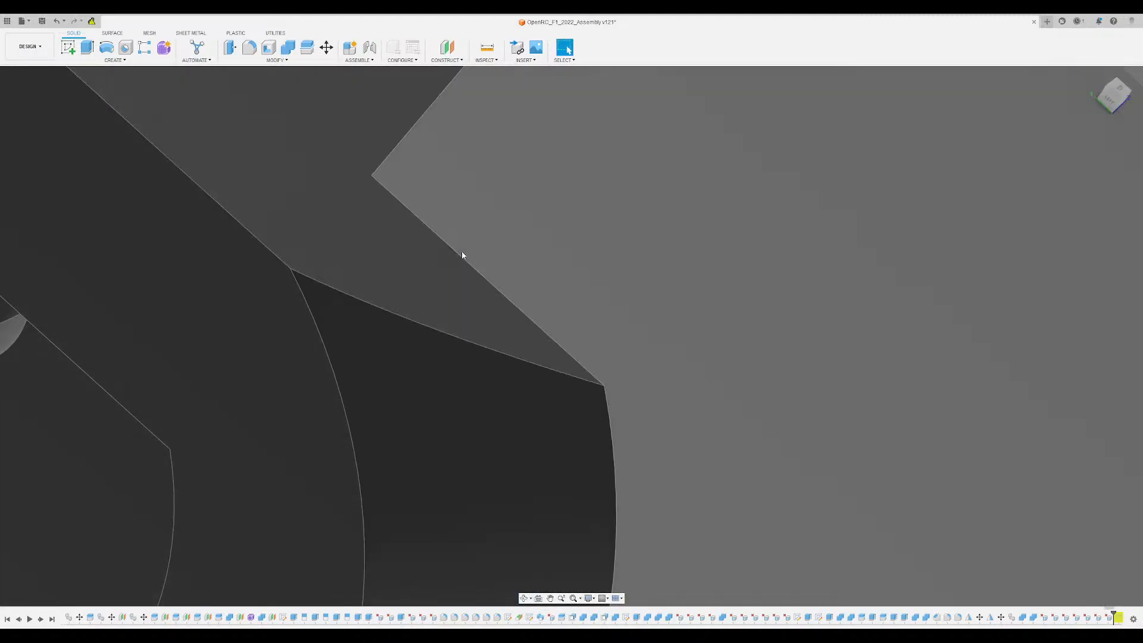
scroll(463, 255, down, 7)
shift+middle_drag(447, 300, 455, 321)
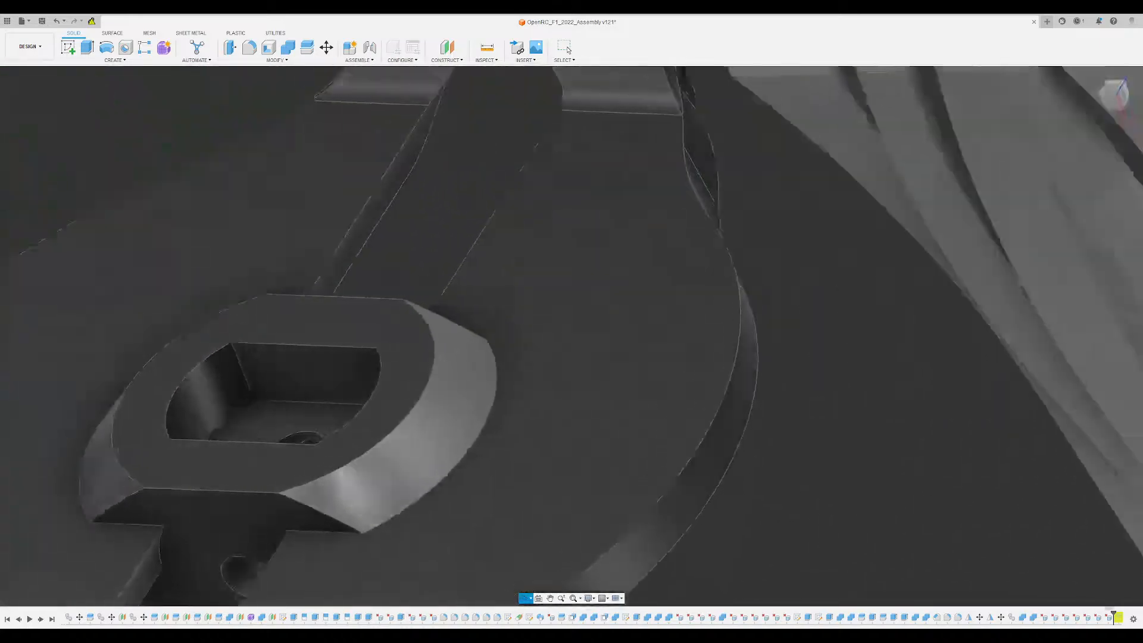
scroll(456, 322, down, 2)
shift+middle_drag(373, 397, 405, 344)
scroll(400, 383, down, 2)
scroll(405, 343, up, 4)
scroll(410, 381, down, 7)
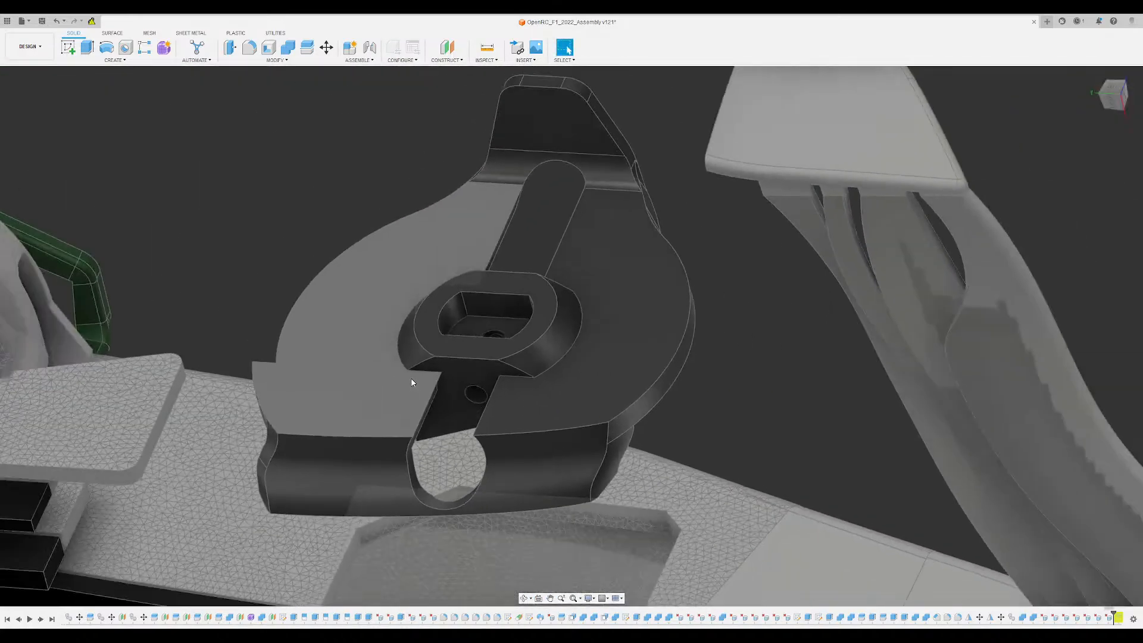
- Delete the small rectangular leftover face at the corner of the bracket slot on the inner side
middle_drag(482, 402, 375, 70)
shift+middle_drag(375, 70, 438, 197)
scroll(466, 323, up, 8)
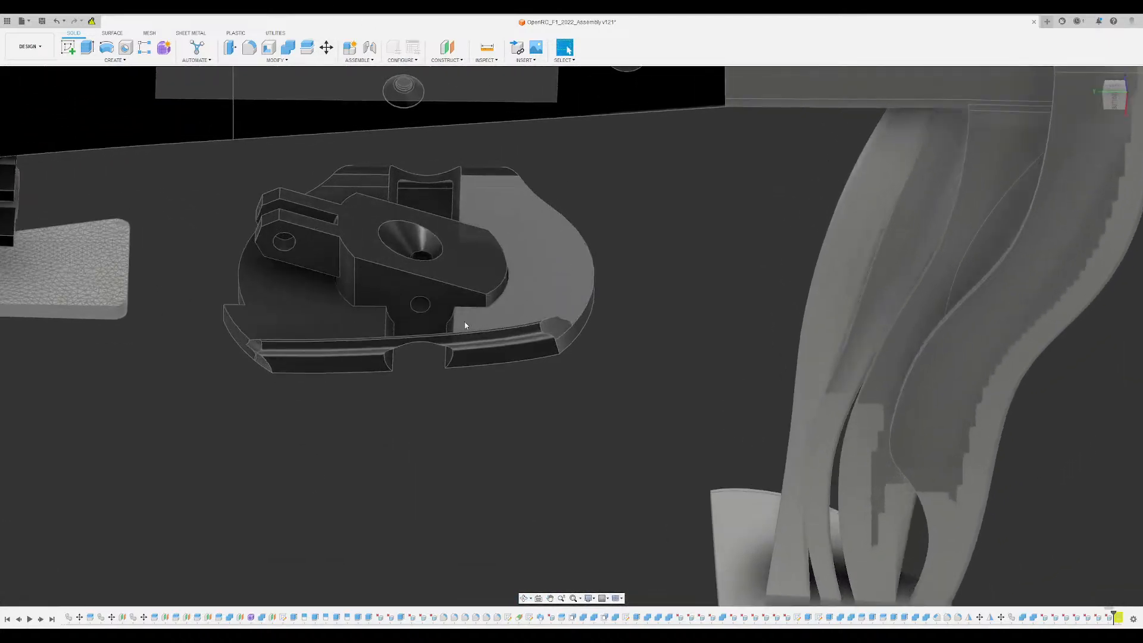
shift+middle_drag(484, 303, 572, 211)
scroll(577, 210, up, 5)
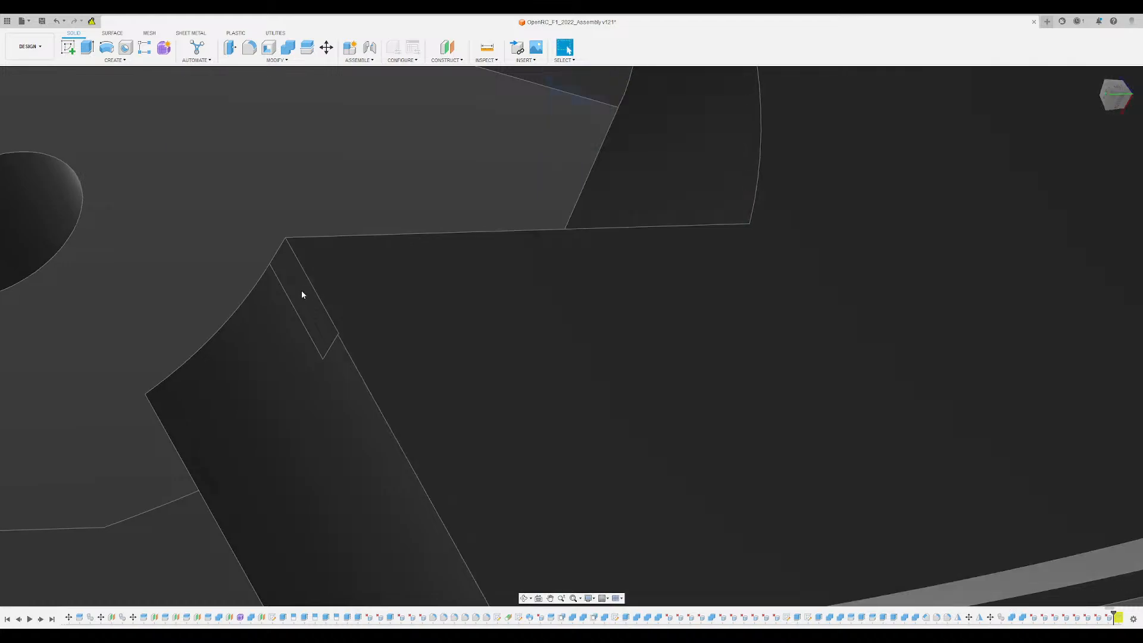
click(700, 174)
scroll(701, 176, down, 5)
shift+middle_drag(709, 193, 679, 187)
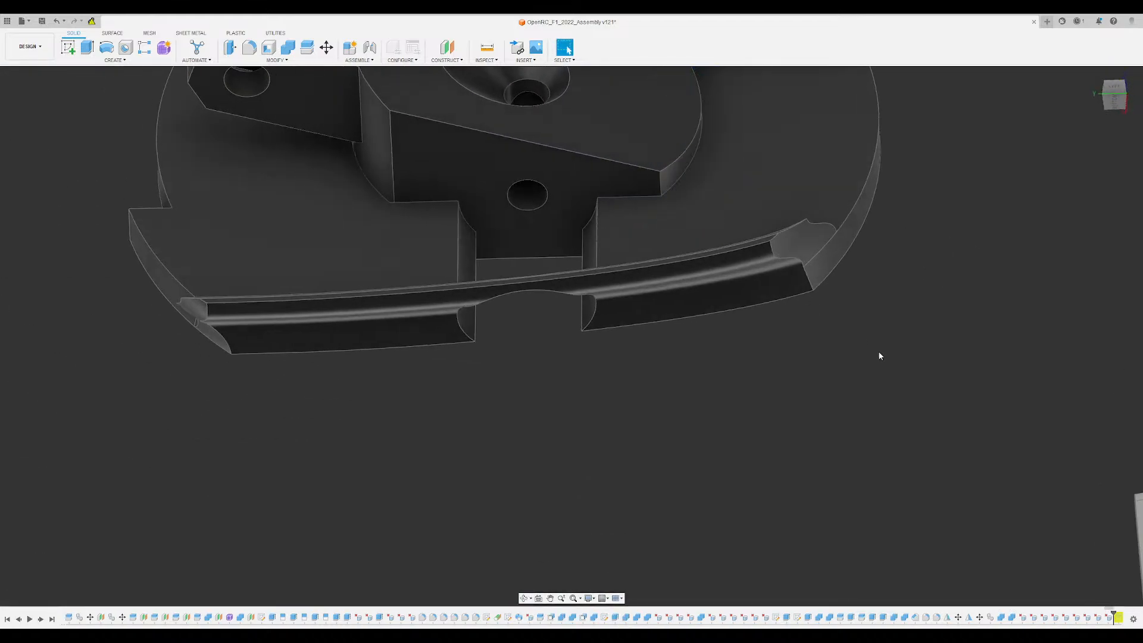
- Delete the remaining small leftover faces along the slot walls beneath the pivot block on the inner side
scroll(587, 215, up, 5)
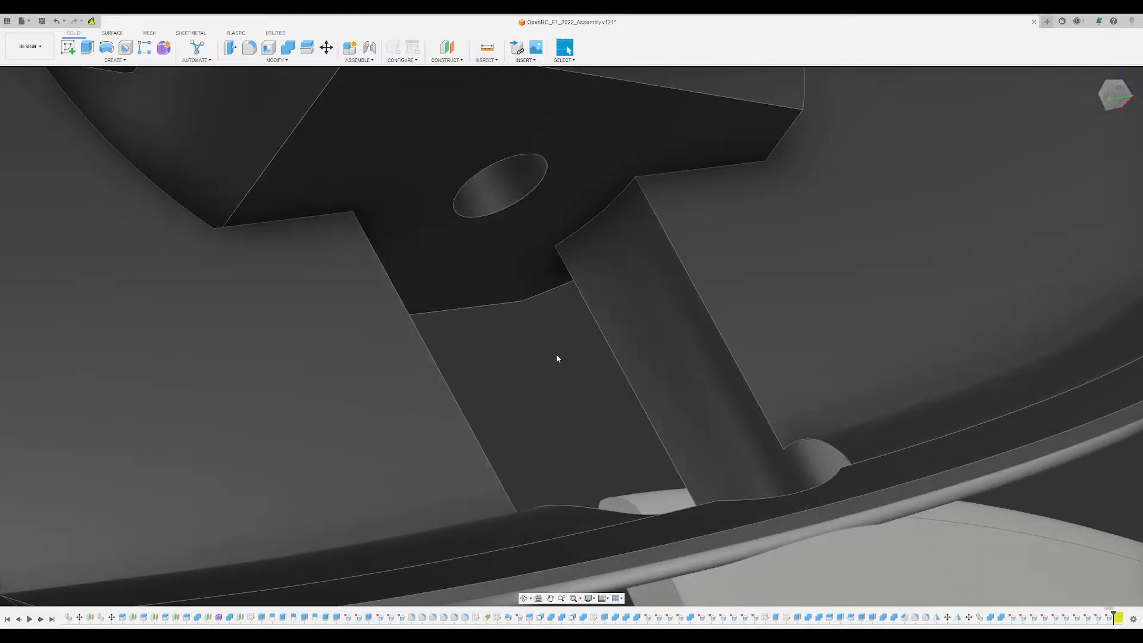
shift+middle_drag(556, 357, 455, 314)
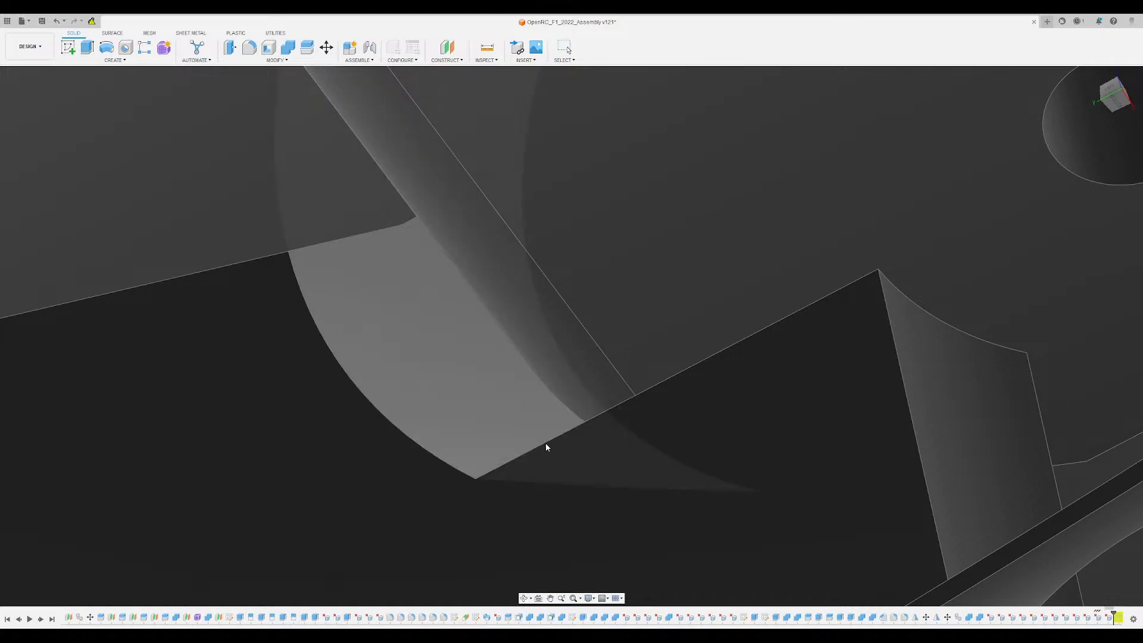
shift+middle_drag(545, 441, 514, 342)
- Examine the cleaned-up bracket from its tab end, around the rounded cutout, pivot block and clevis
shift+middle_drag(558, 309, 659, 299)
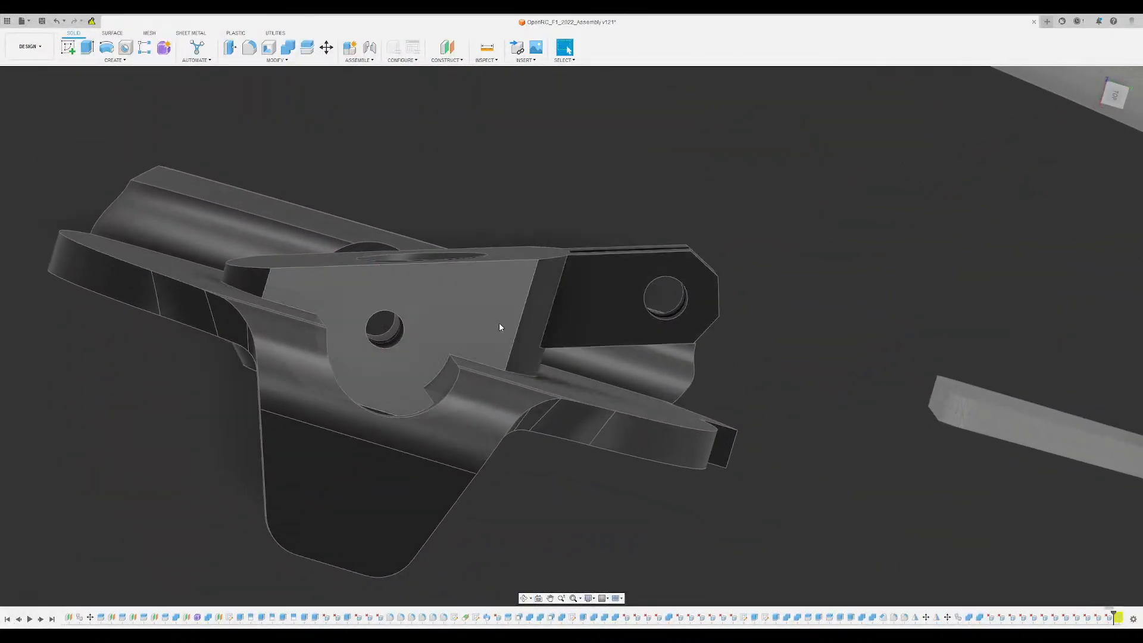
scroll(499, 326, up, 10)
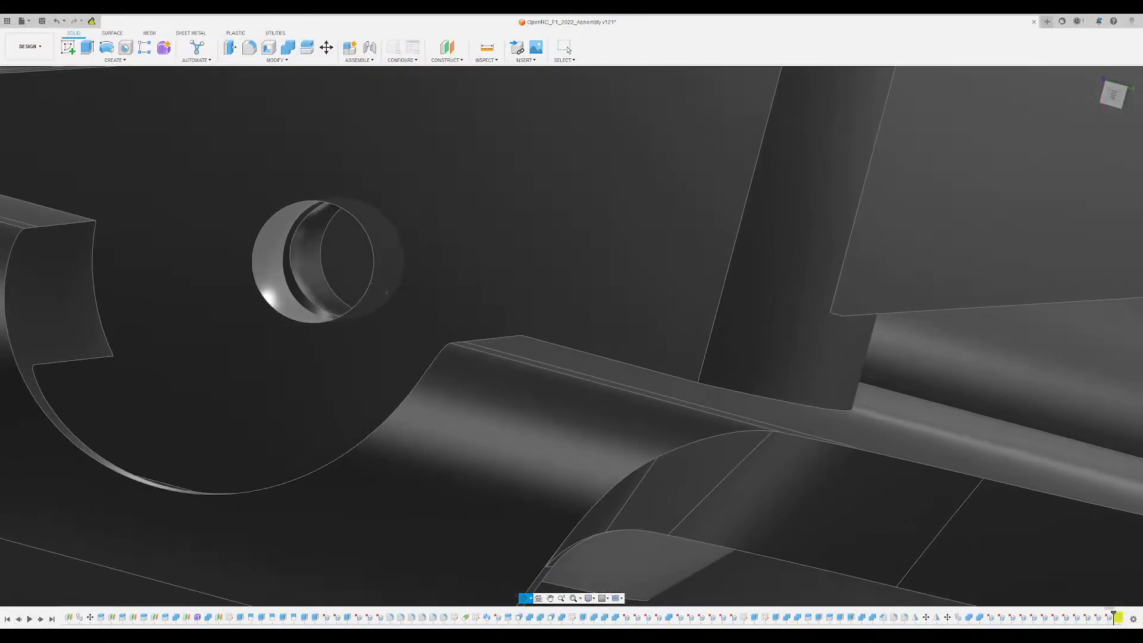
scroll(367, 284, down, 8)
shift+middle_drag(386, 293, 354, 271)
middle_drag(355, 270, 481, 249)
scroll(462, 260, down, 5)
scroll(430, 378, up, 3)
mouse_move(430, 377)
shift+middle_down()
mouse_move(402, 417)
mouse_move(378, 391)
mouse_move(422, 367)
shift+middle_up()
scroll(622, 278, down, 3)
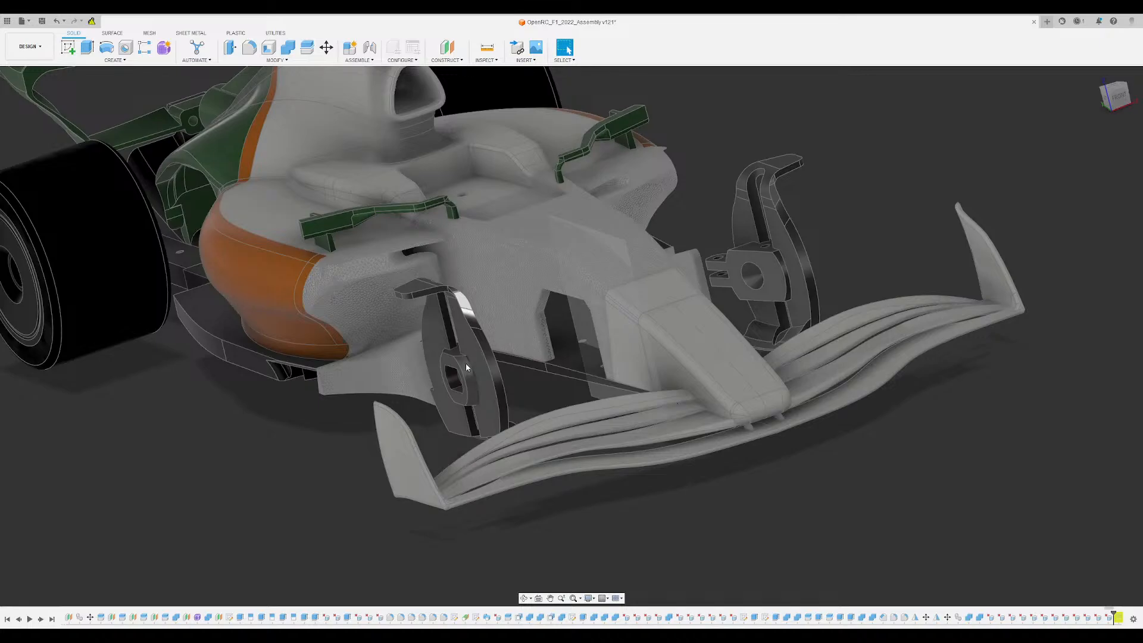
- Show the black knuckle bodies inside the brackets on both sides of the nose
shift+middle_drag(465, 363, 570, 369)
scroll(479, 428, up, 5)
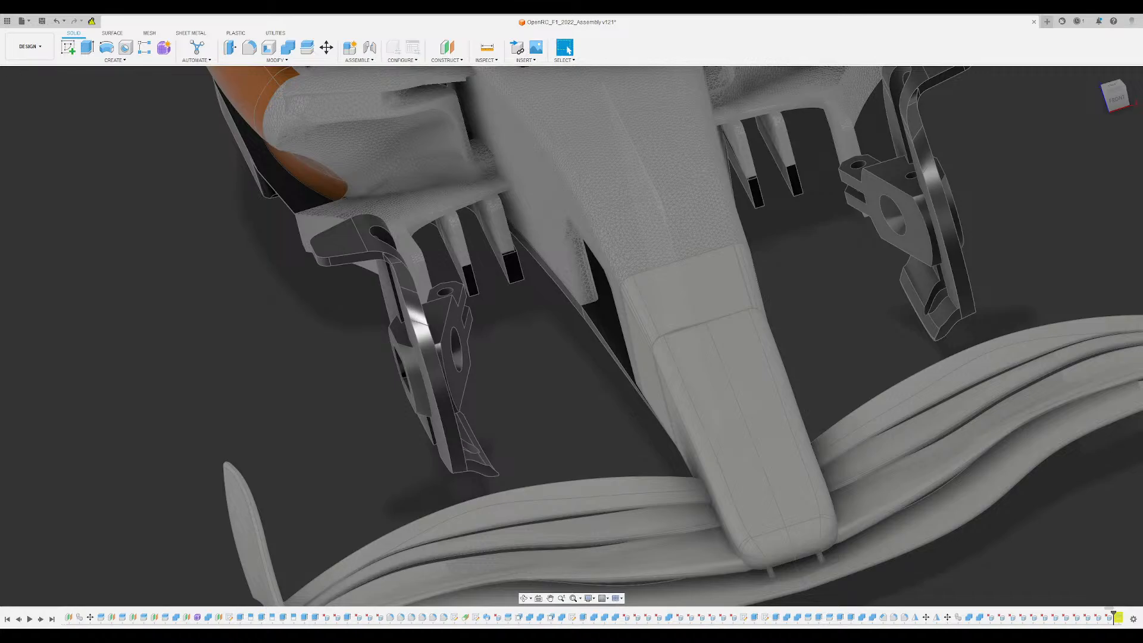
shift+middle_drag(548, 404, 122, 337)
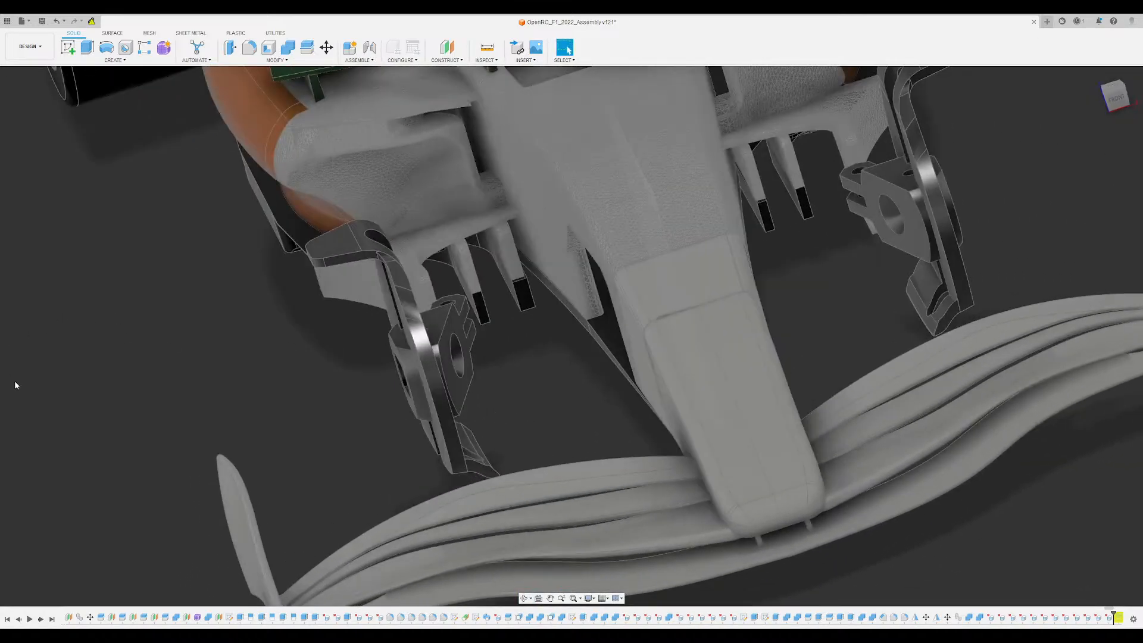
shift+middle_drag(229, 351, 273, 331)
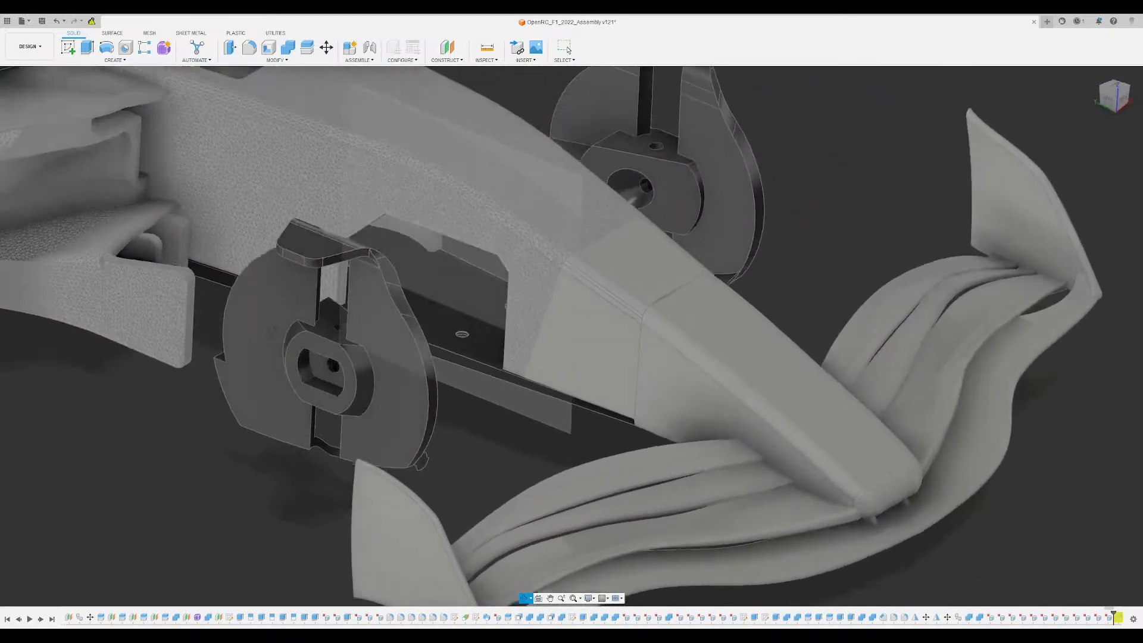
click(37, 196)
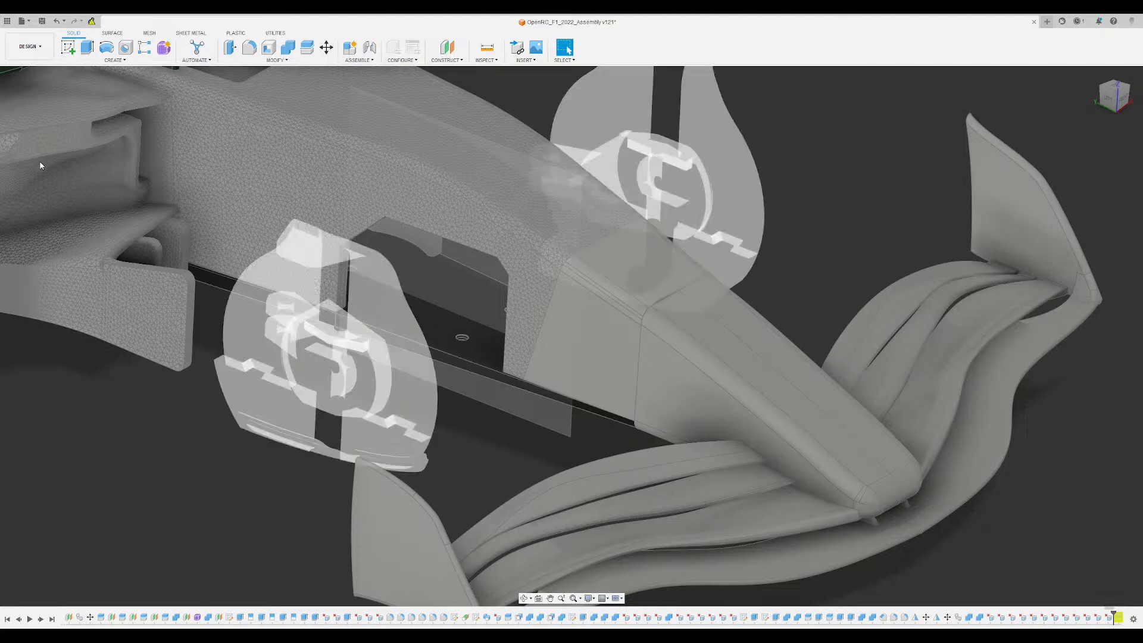
click(41, 166)
shift+middle_drag(506, 333, 429, 321)
shift+middle_drag(371, 394, 503, 294)
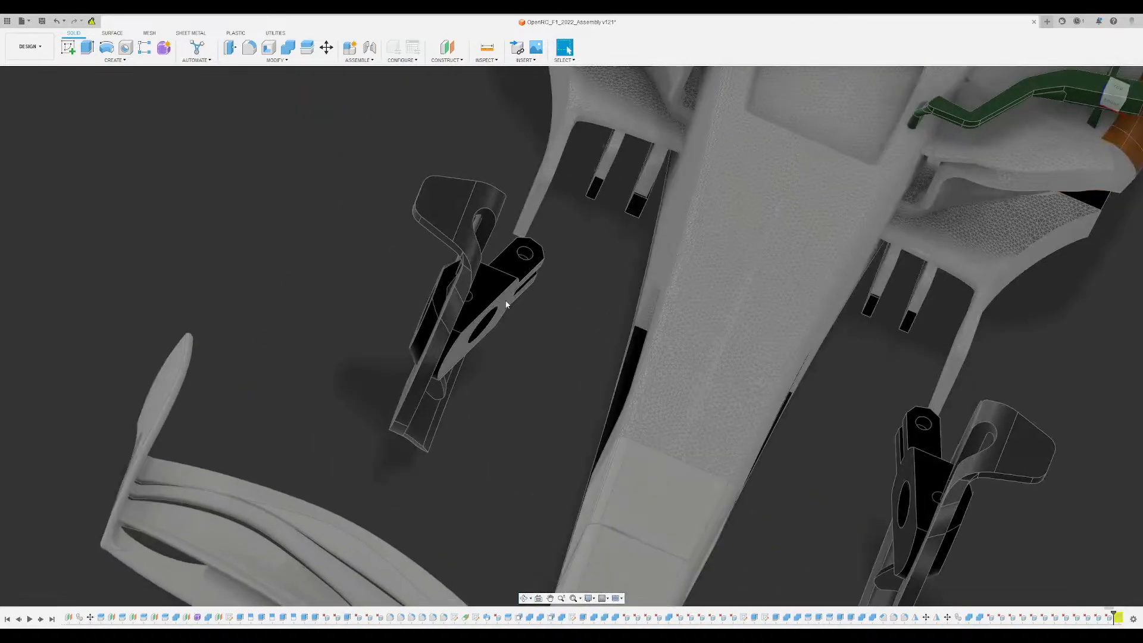
- Compare the black knuckle bodies with the combined brackets from above and the front, and hide them again
shift+middle_drag(529, 387, 733, 214)
scroll(517, 316, down, 5)
shift+middle_drag(925, 241, 773, 244)
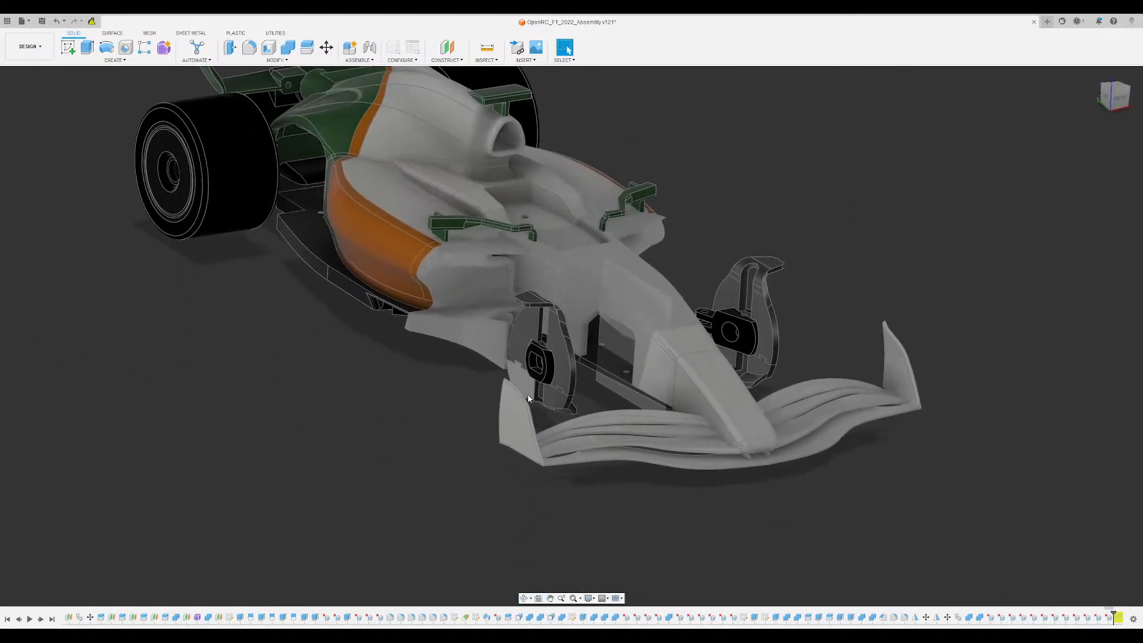
scroll(528, 395, up, 4)
shift+middle_drag(528, 395, 622, 478)
shift+middle_drag(622, 477, 600, 463)
scroll(455, 323, up, 1)
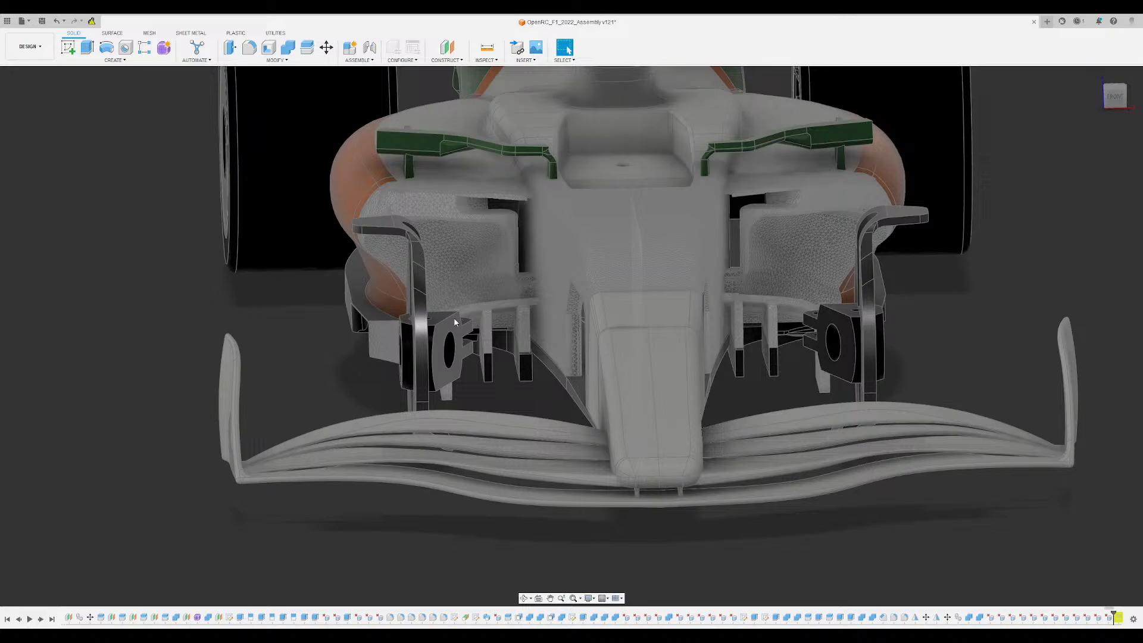
shift+middle_drag(455, 323, 450, 305)
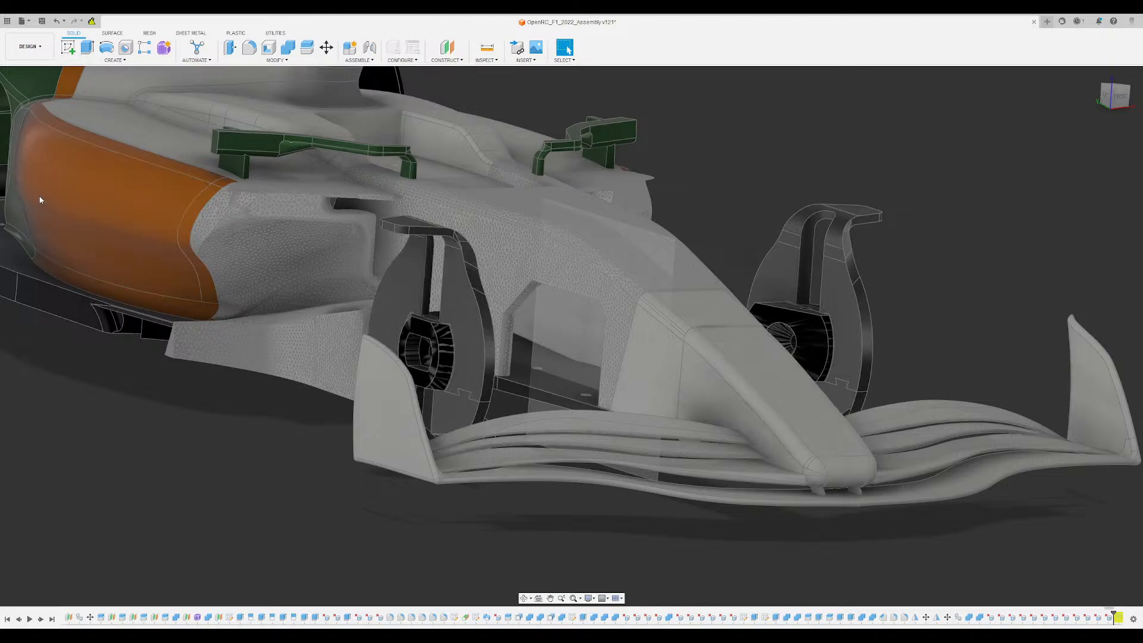
mouse_move(326, 389)
shift+middle_down()
mouse_move(250, 471)
mouse_move(217, 434)
mouse_move(298, 424)
mouse_move(311, 402)
shift+middle_up()
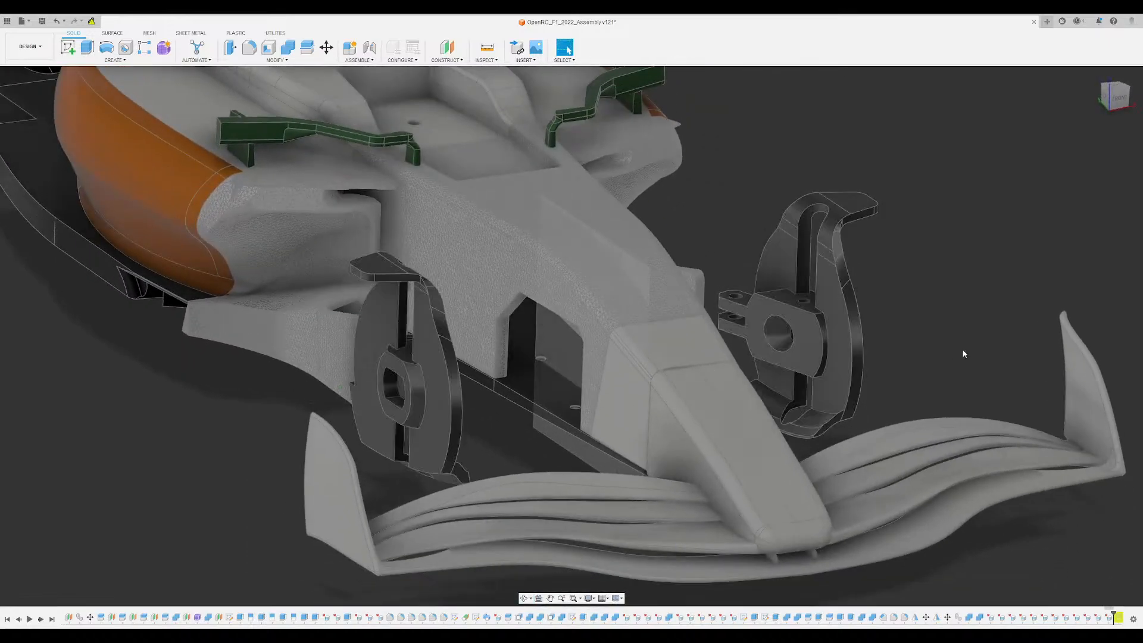
- Examine the combined knuckle on the far side of the nose, including its clevis arms, hub bore and lower vane
shift+middle_drag(962, 353, 946, 372)
shift+middle_drag(909, 418, 902, 428)
scroll(732, 350, down, 3)
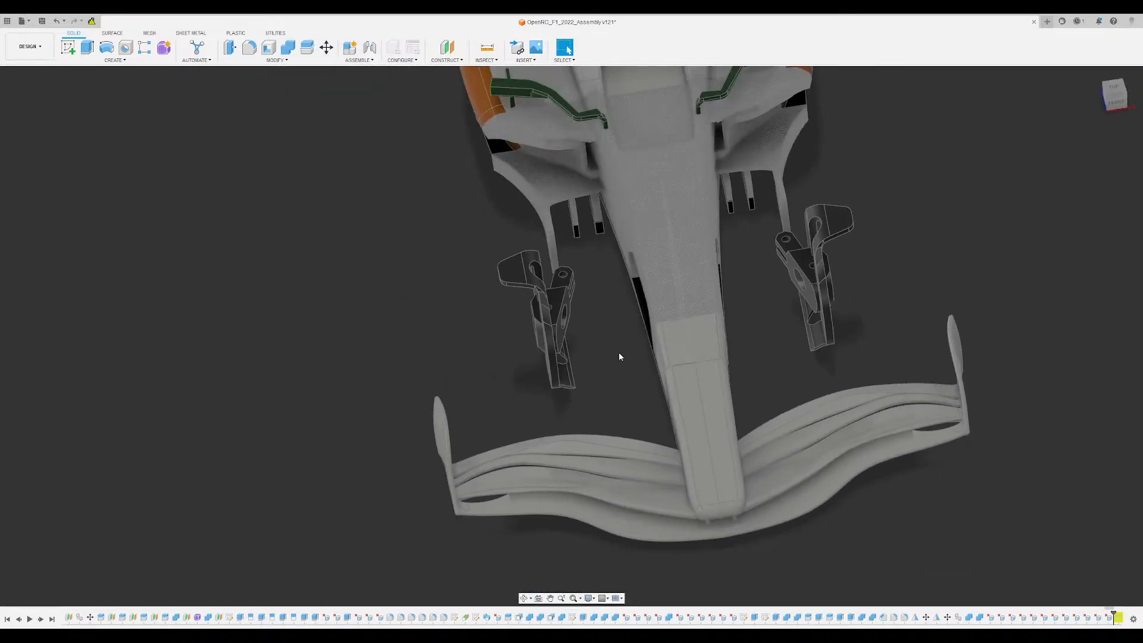
middle_drag(619, 352, 586, 400)
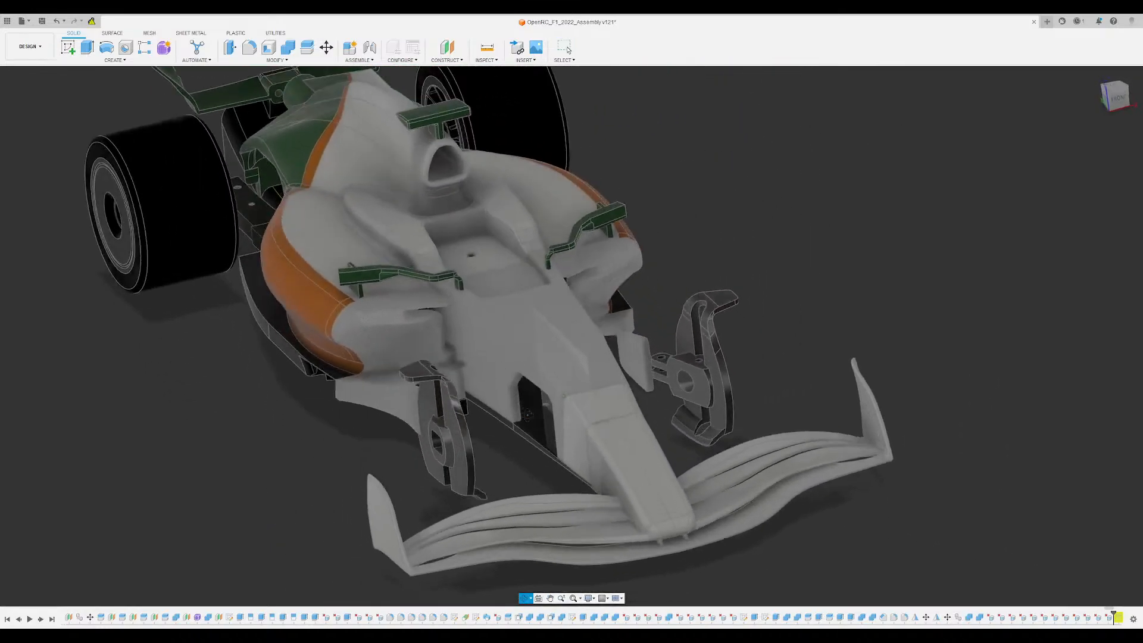
scroll(766, 422, up, 5)
scroll(603, 434, up, 3)
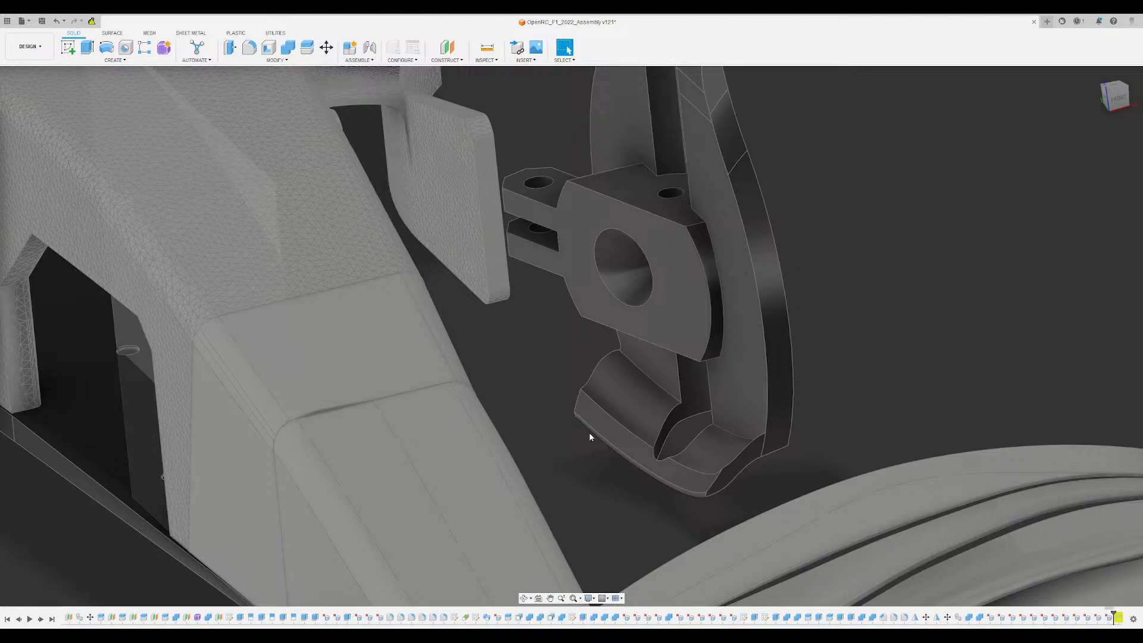
shift+middle_drag(885, 147, 898, 248)
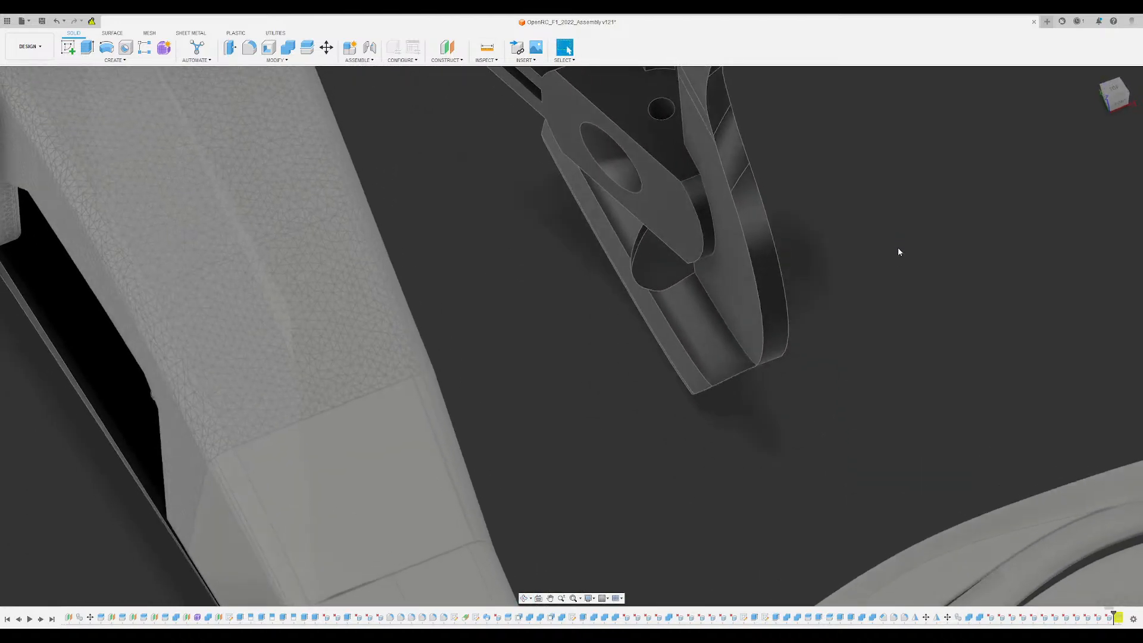
middle_drag(462, 202, 504, 340)
shift+middle_drag(517, 244, 566, 259)
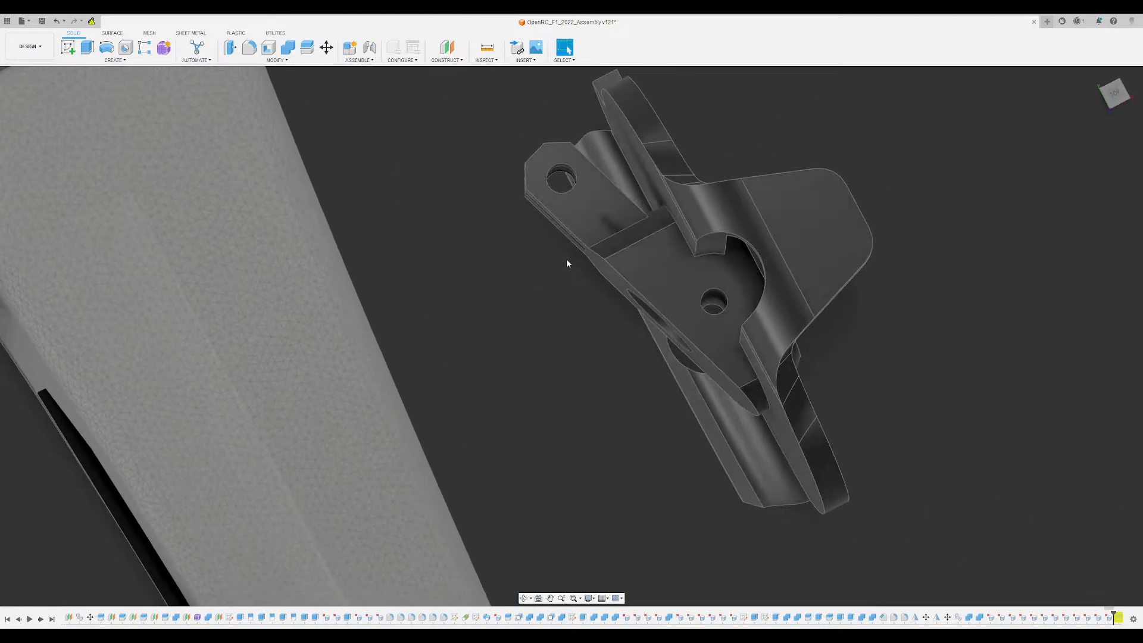
scroll(580, 244, up, 4)
shift+middle_drag(591, 219, 483, 163)
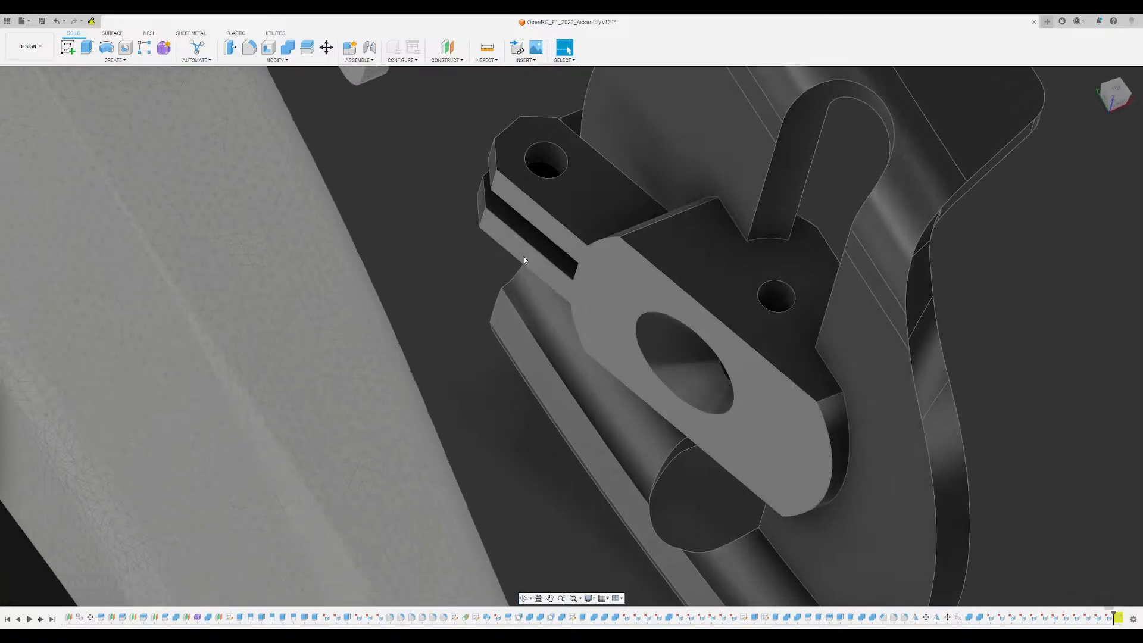
middle_drag(519, 203, 552, 306)
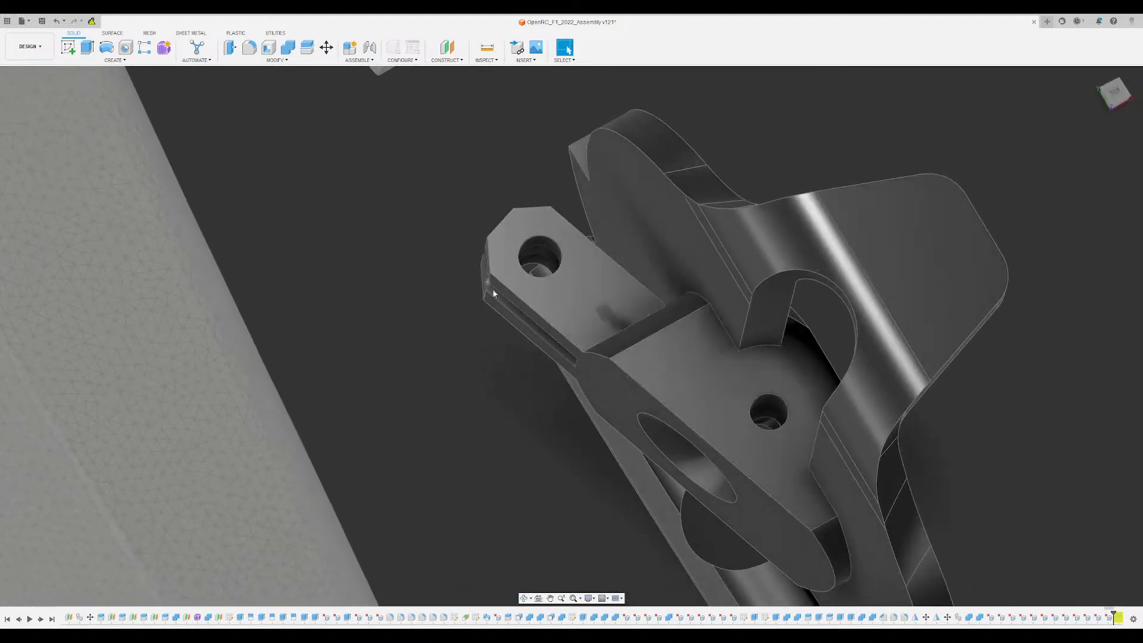
shift+middle_drag(554, 246, 714, 377)
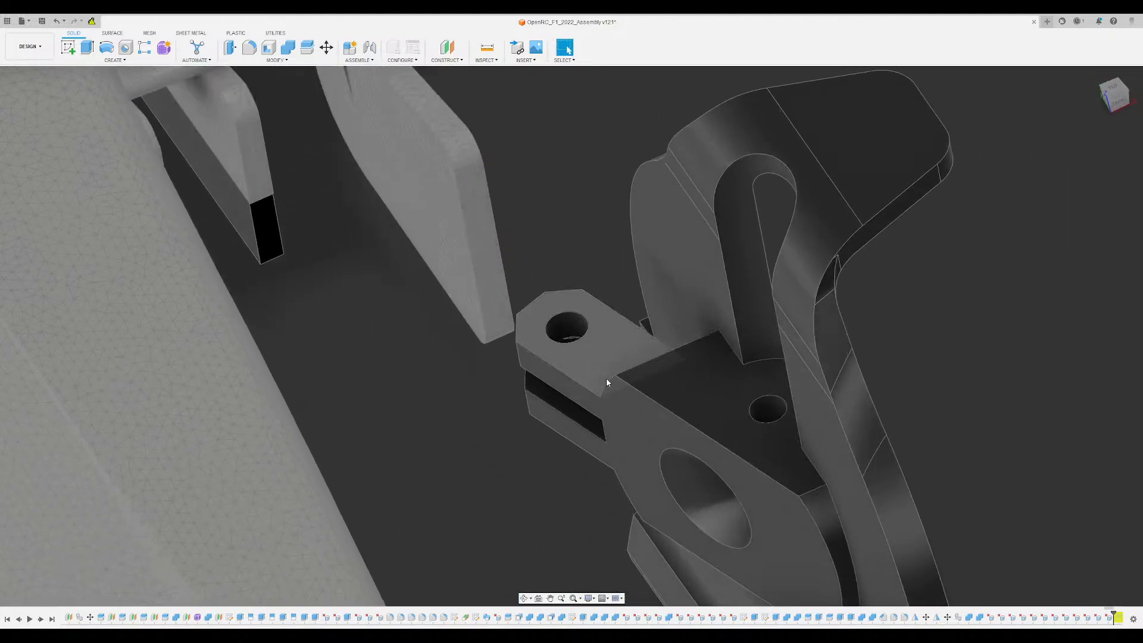
shift+middle_drag(607, 380, 392, 305)
scroll(576, 369, down, 4)
scroll(575, 368, up, 3)
scroll(568, 366, down, 3)
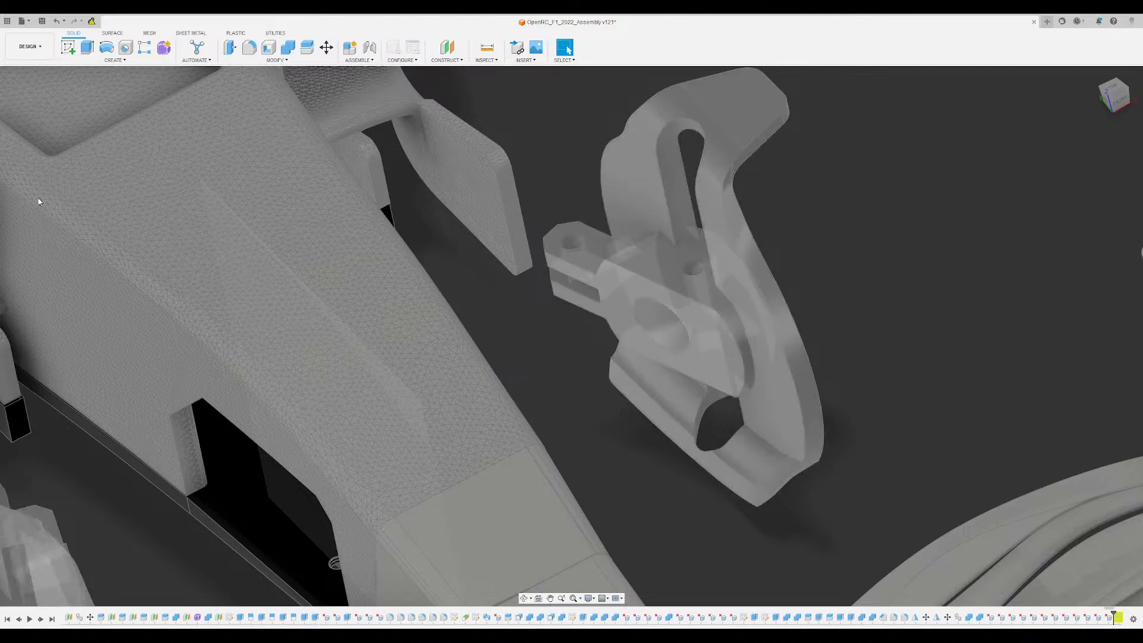
- Turn the black knuckle bodies in both front brackets back on
click(39, 198)
scroll(844, 298, down, 4)
shift+middle_drag(844, 297, 839, 178)
shift+middle_drag(887, 226, 810, 315)
middle_drag(451, 363, 407, 415)
scroll(400, 368, up, 2)
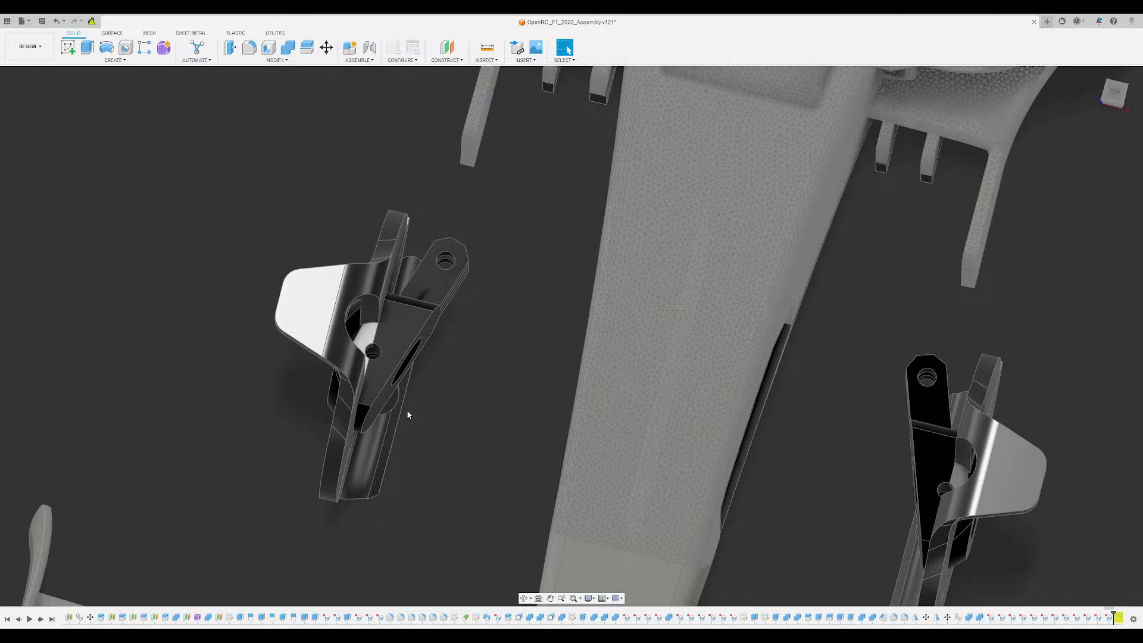
- Show the front suspension arms, axles and wheel nuts, and check their fit with the brackets from above and below
scroll(443, 455, down, 2)
shift+middle_drag(442, 455, 61, 517)
scroll(446, 439, up, 2)
scroll(445, 440, down, 2)
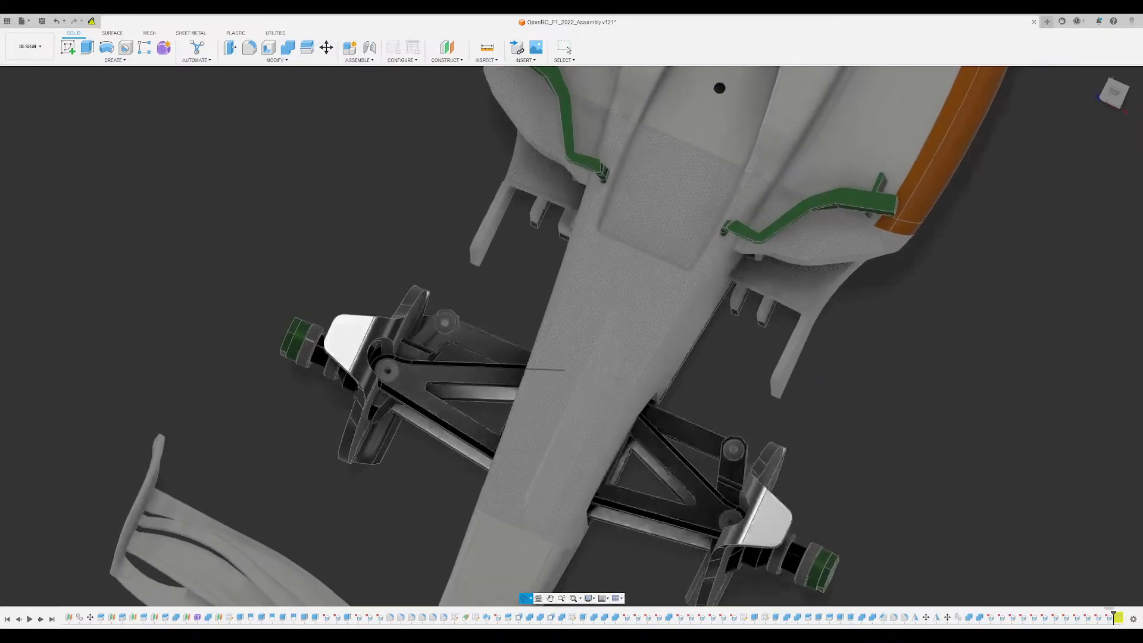
shift+middle_drag(484, 423, 517, 306)
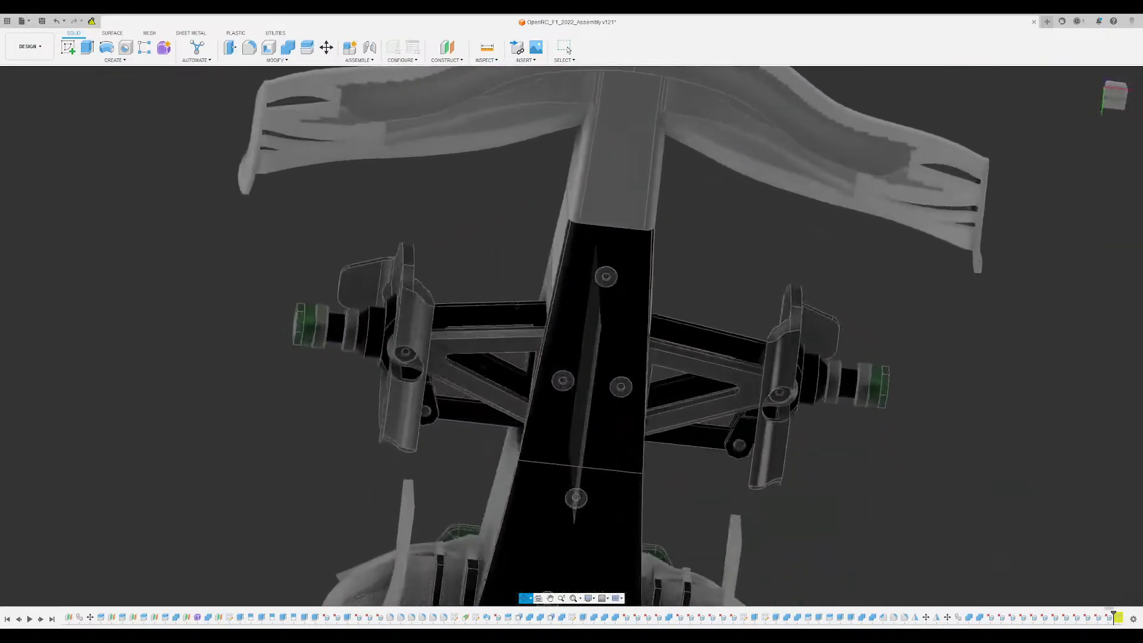
shift+middle_drag(500, 344, 563, 364)
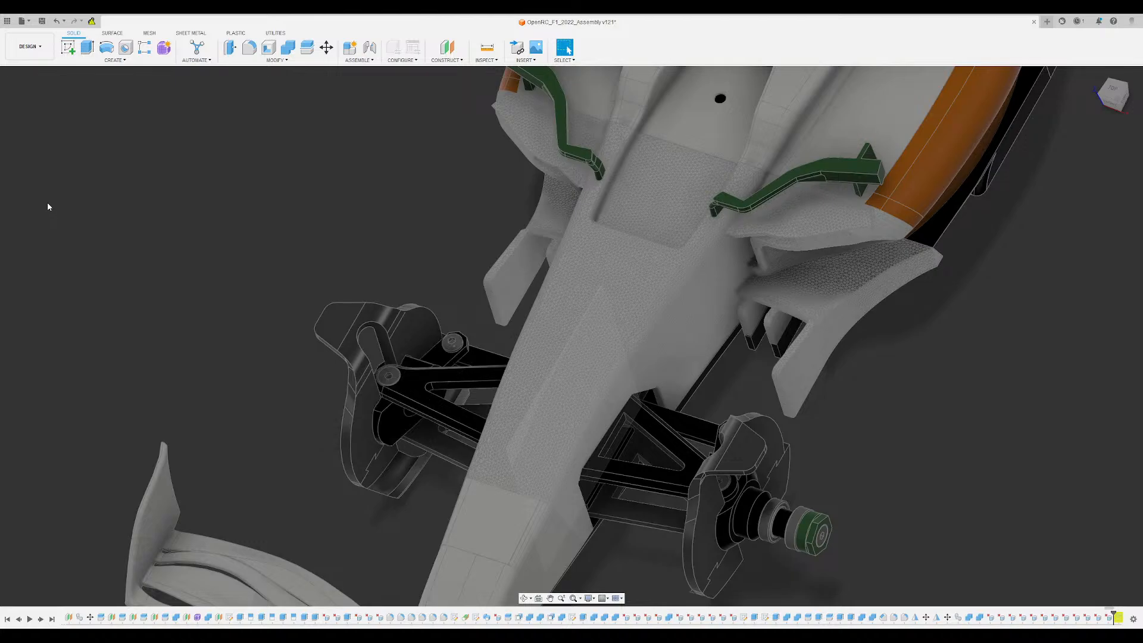
- Show the missing axle and wheel nut at the other front bracket and check the suspension fit on both sides of the nose
shift+middle_drag(48, 203, 45, 209)
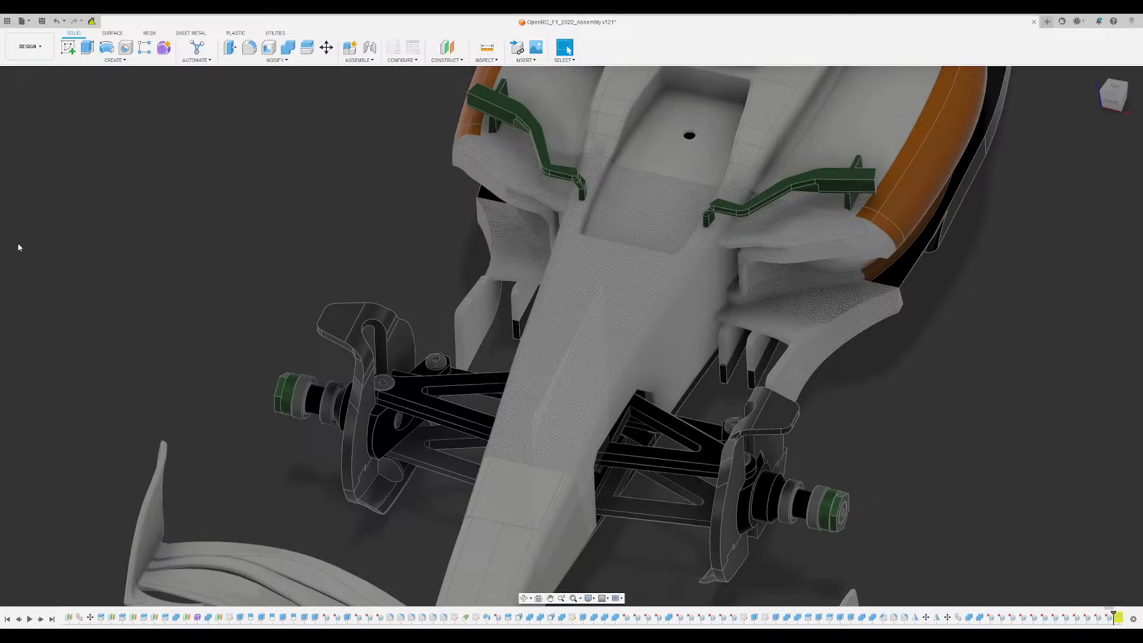
shift+middle_drag(261, 256, 301, 276)
scroll(515, 513, up, 8)
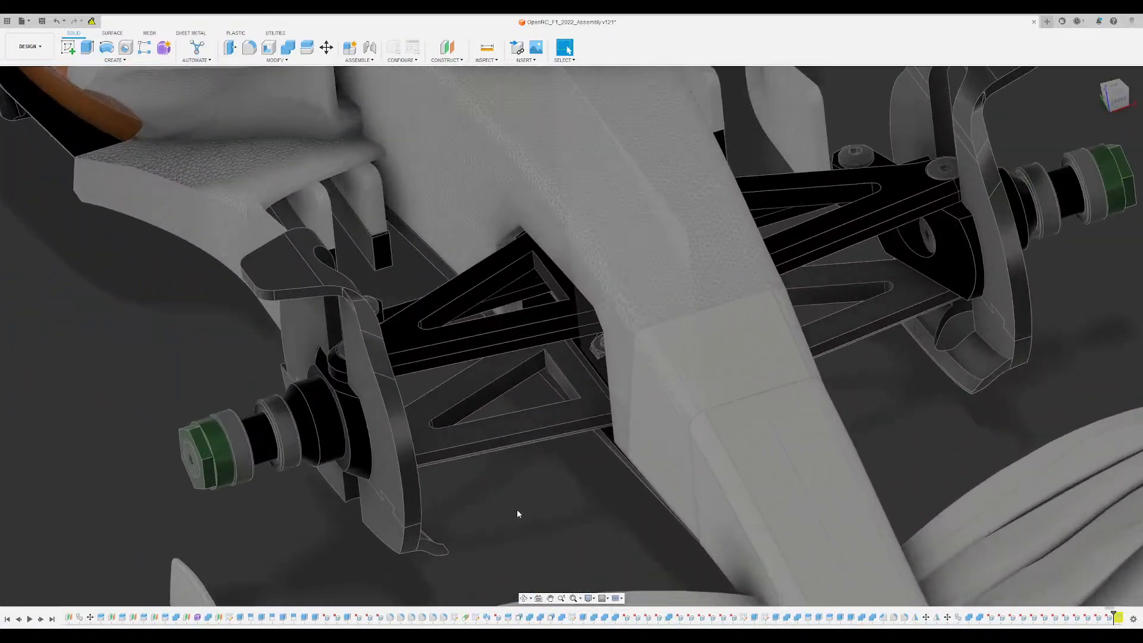
scroll(512, 513, up, 3)
scroll(493, 495, down, 5)
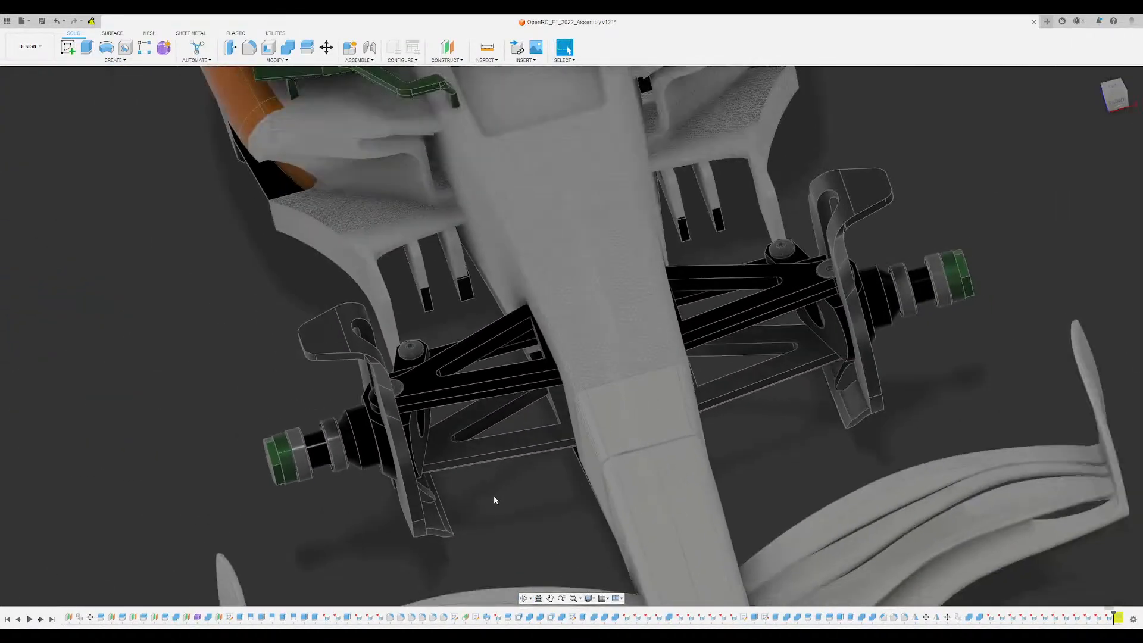
shift+middle_drag(494, 495, 216, 269)
scroll(492, 337, down, 4)
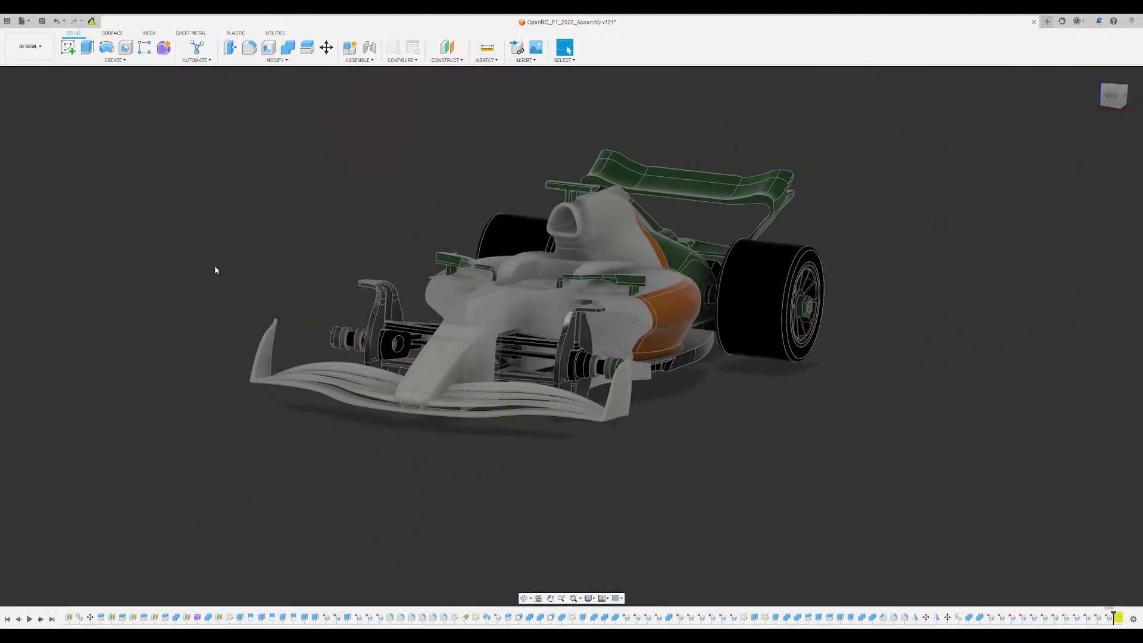
- Turn both front wheels on, inspect the complete car from the front and return to the home view
click(30, 570)
click(30, 578)
mouse_move(333, 461)
shift+middle_down()
mouse_move(491, 440)
mouse_move(324, 447)
shift+middle_up()
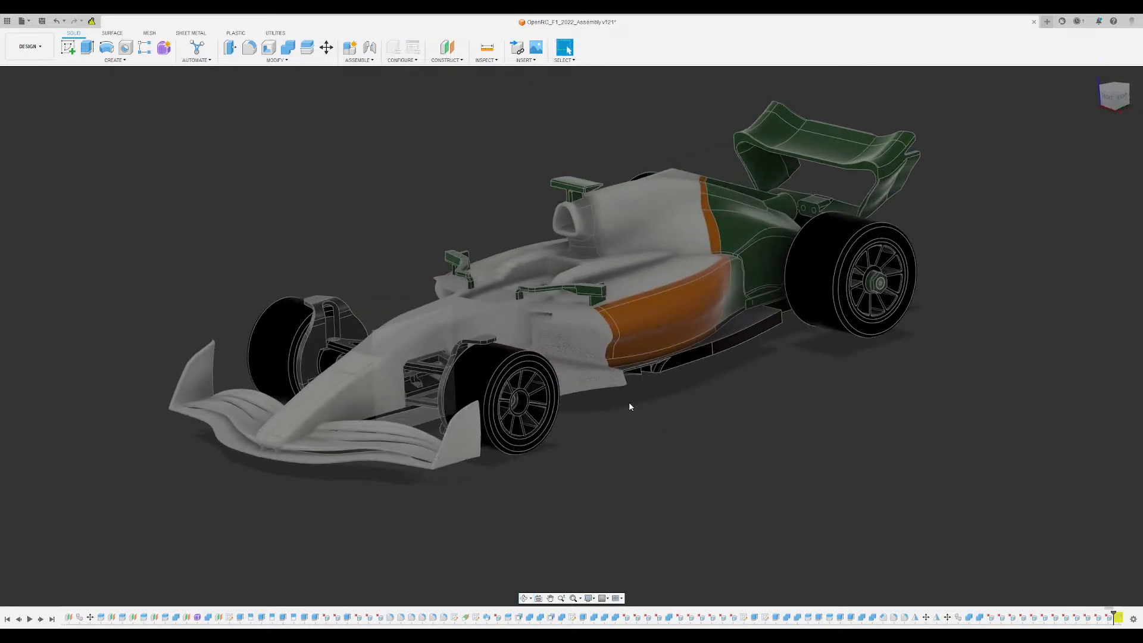
scroll(628, 402, up, 2)
middle_drag(638, 415, 793, 462)
shift+middle_drag(706, 408, 796, 459)
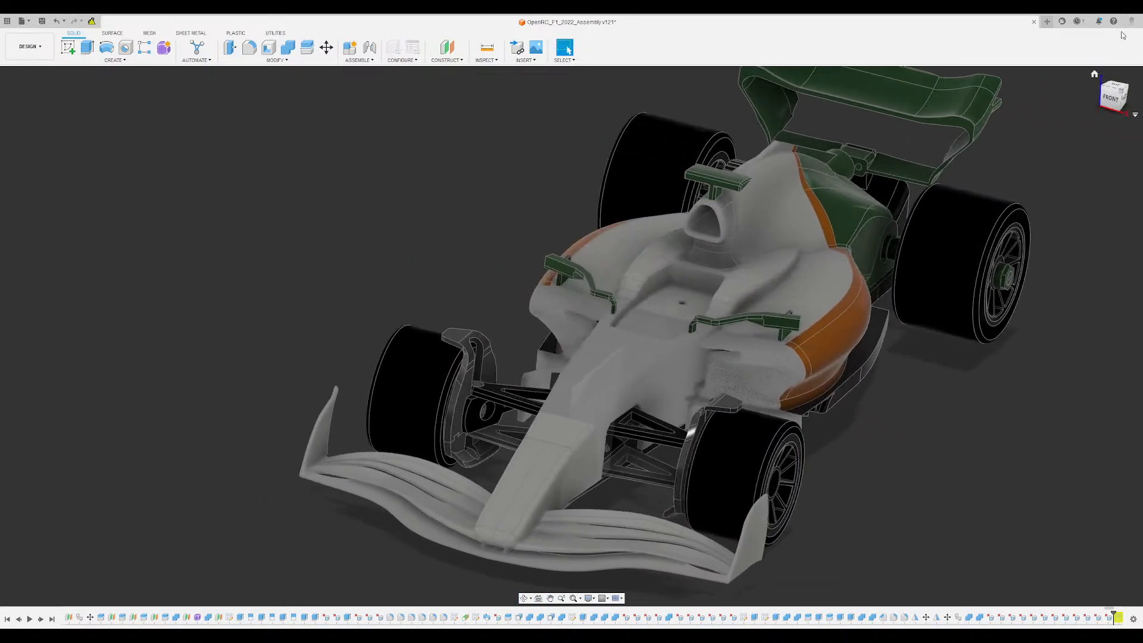
click(1094, 75)
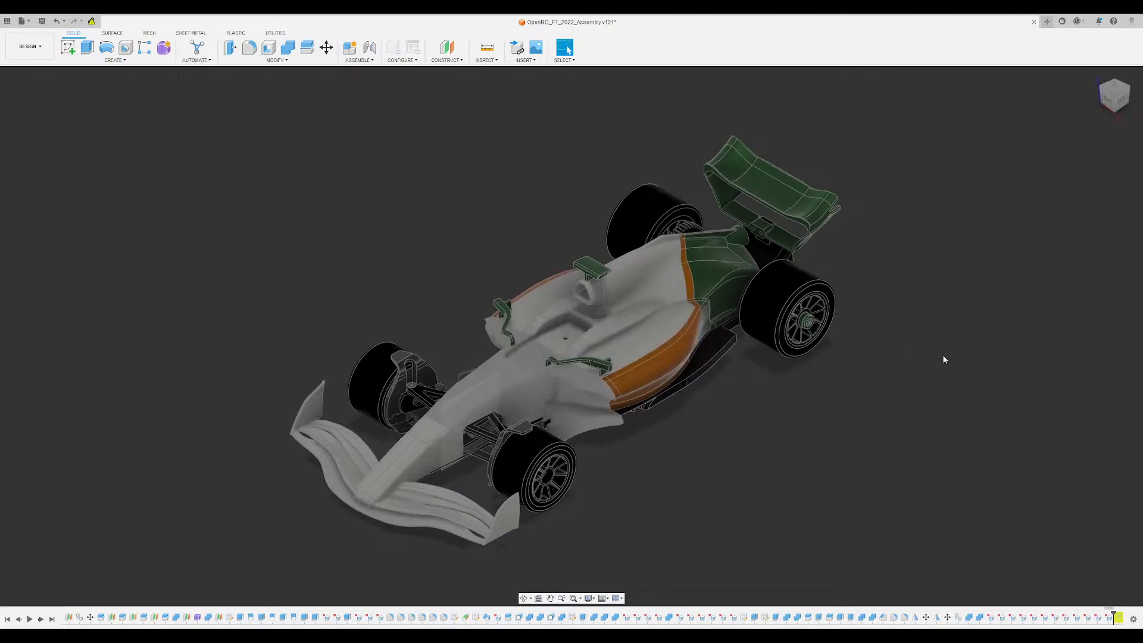
- Examine how the front wheels sit against the winglet brackets, suspension arms and front wing from below, ahead and above
mouse_move(942, 355)
shift+middle_down()
mouse_move(974, 325)
mouse_move(935, 351)
shift+middle_up()
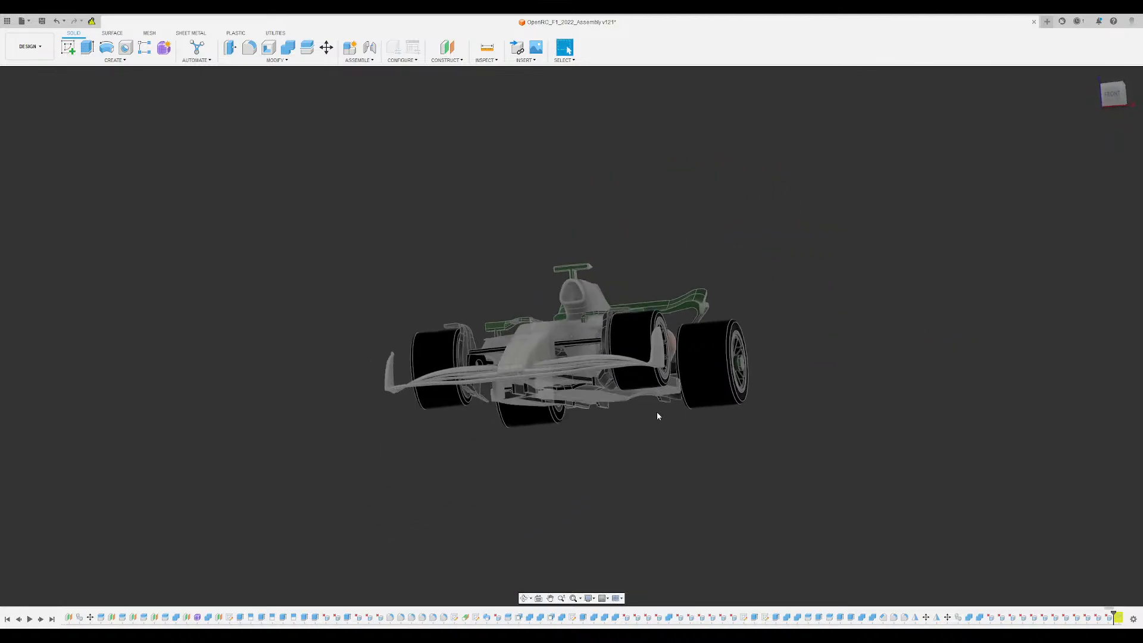
scroll(627, 409, up, 4)
shift+middle_drag(569, 400, 603, 405)
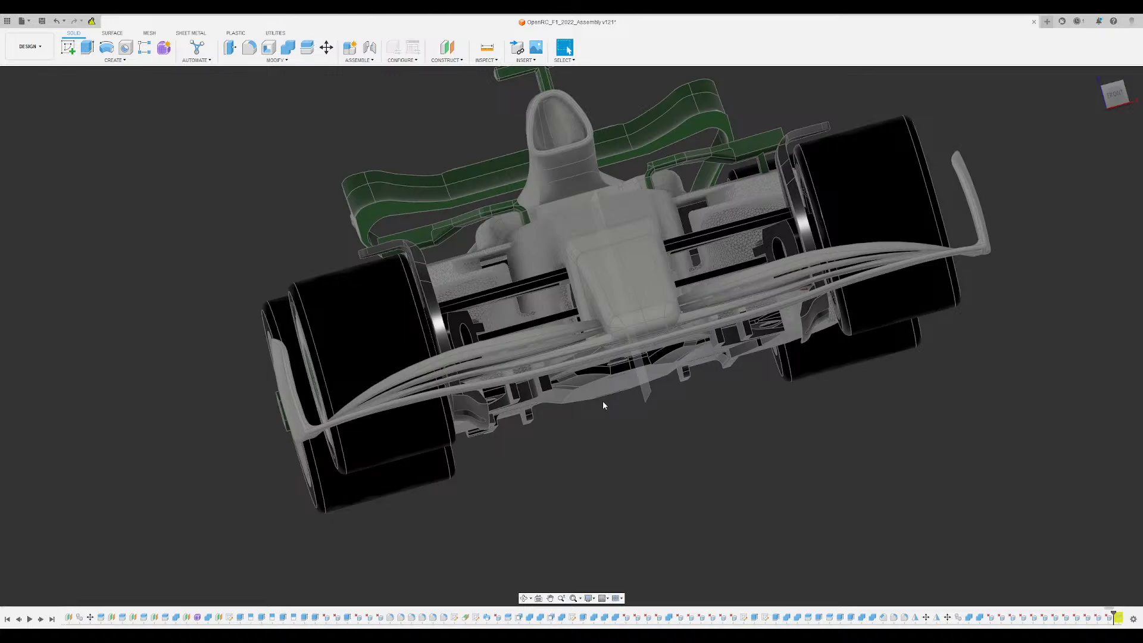
shift+middle_drag(630, 401, 468, 437)
scroll(280, 449, up, 3)
shift+middle_drag(281, 449, 291, 480)
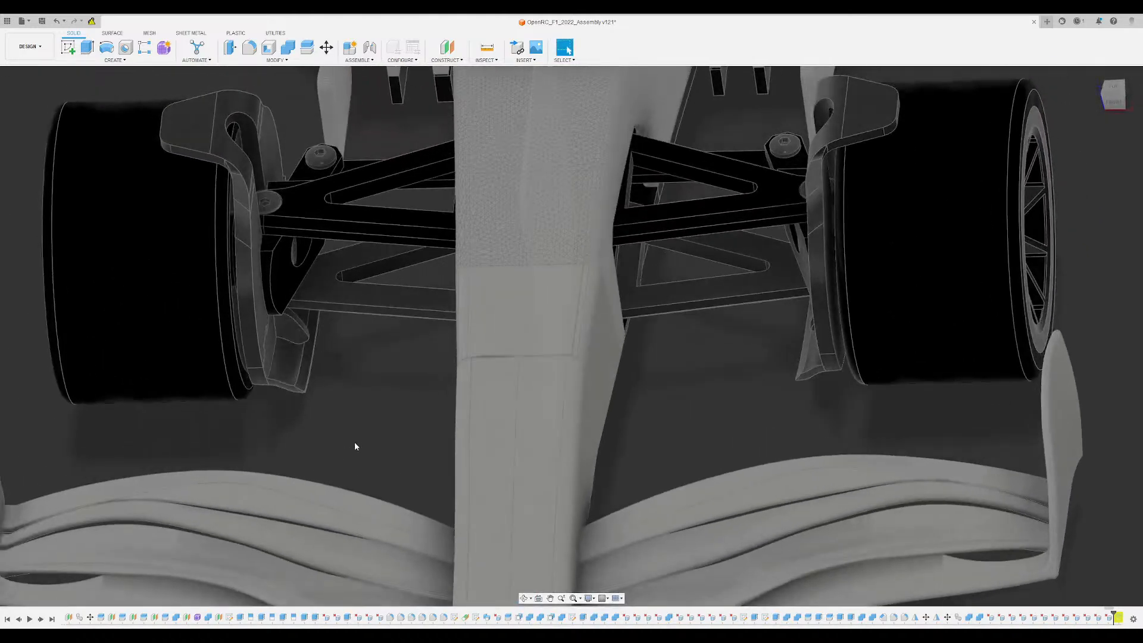
shift+middle_drag(355, 442, 425, 412)
scroll(413, 435, down, 3)
scroll(837, 365, down, 3)
shift+middle_drag(837, 364, 819, 383)
middle_drag(706, 399, 655, 356)
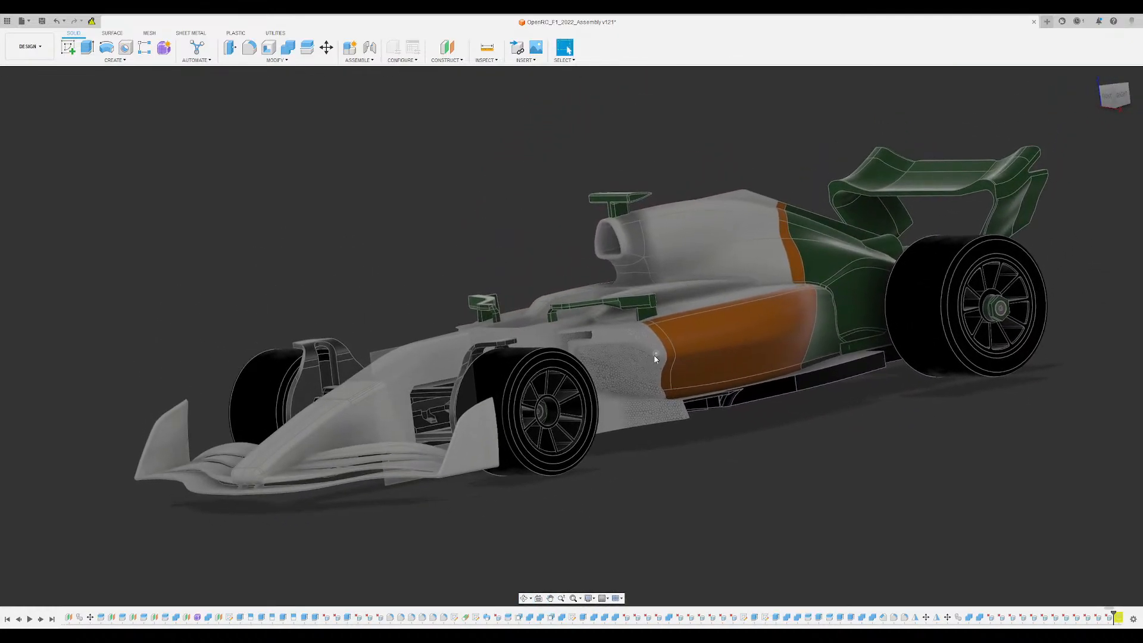
- Inspect the underside of the car, including the chassis floor, front suspension and rear wheel area, and return to a front three-quarter view
shift+middle_drag(655, 359, 603, 404)
scroll(326, 510, up, 3)
middle_drag(328, 480, 418, 286)
scroll(332, 426, down, 5)
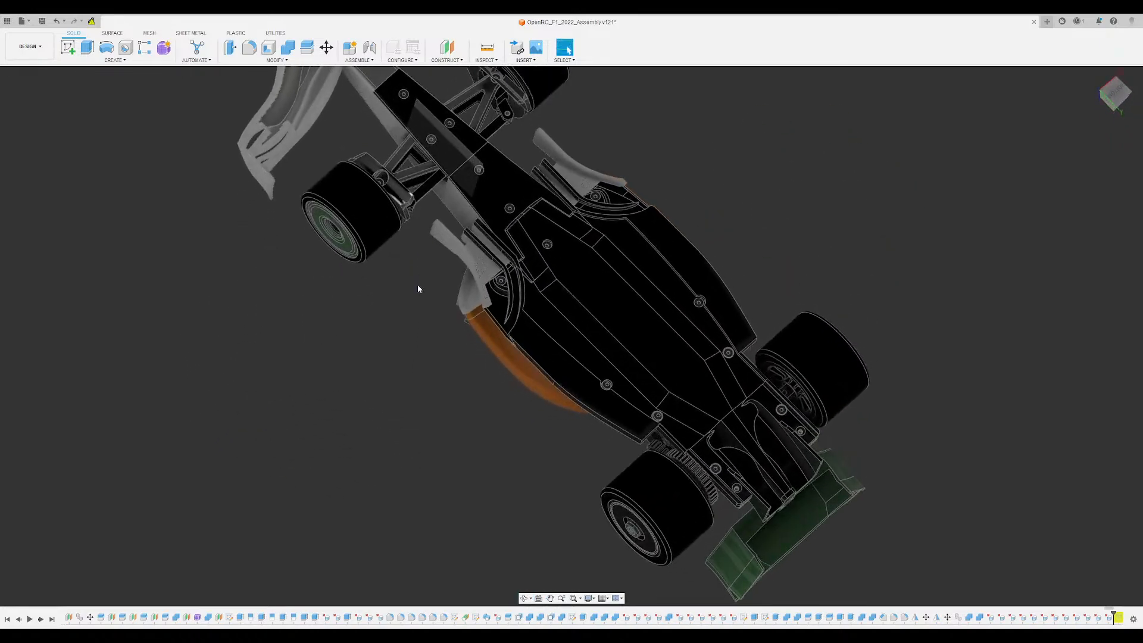
shift+middle_drag(419, 400, 420, 495)
middle_drag(714, 492, 693, 435)
scroll(565, 328, up, 2)
middle_drag(567, 340, 599, 386)
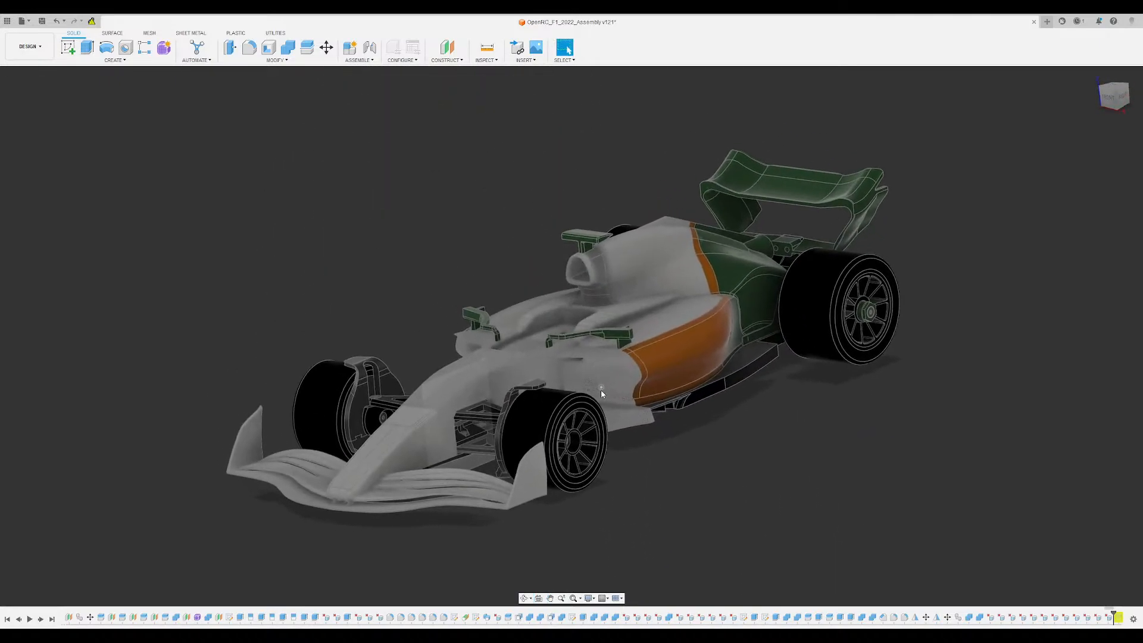
- Review the assembled car's overall proportions from raised and low front three-quarter views
scroll(521, 431, up, 4)
scroll(521, 431, down, 2)
middle_drag(478, 360, 505, 374)
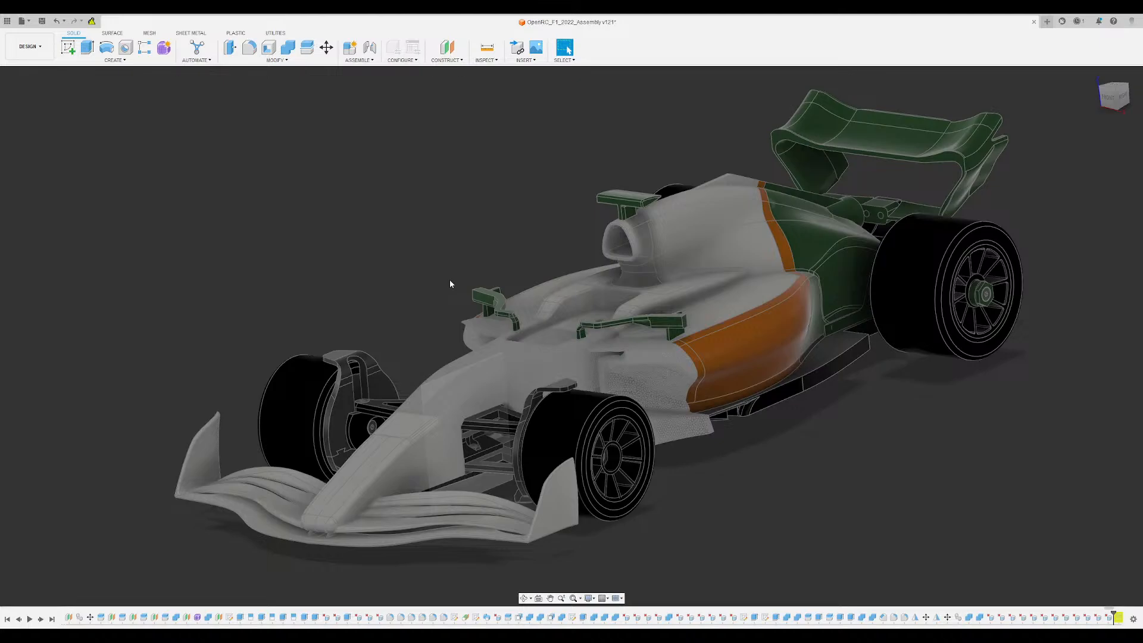
shift+middle_drag(450, 281, 383, 222)
scroll(419, 326, down, 4)
scroll(420, 281, up, 4)
scroll(431, 221, up, 3)
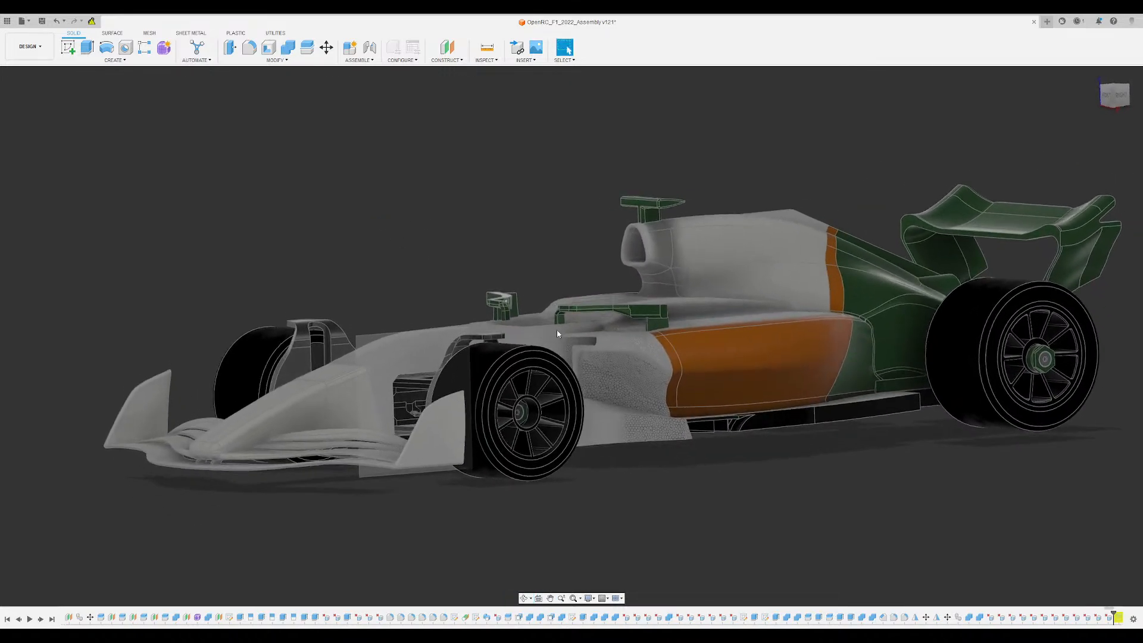
scroll(658, 507, down, 2)
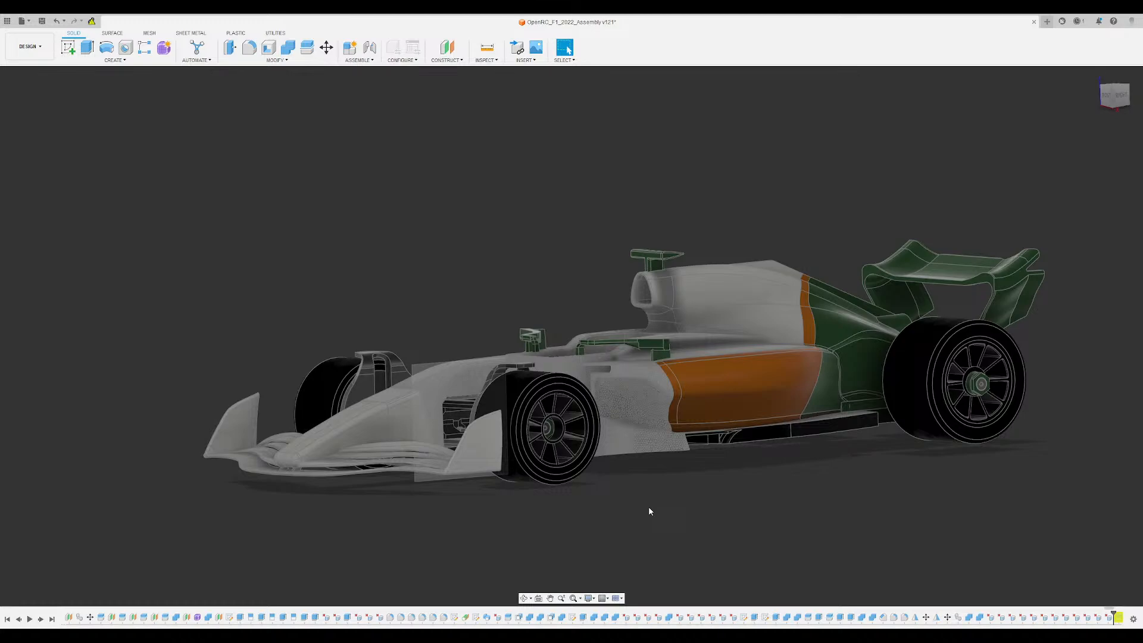